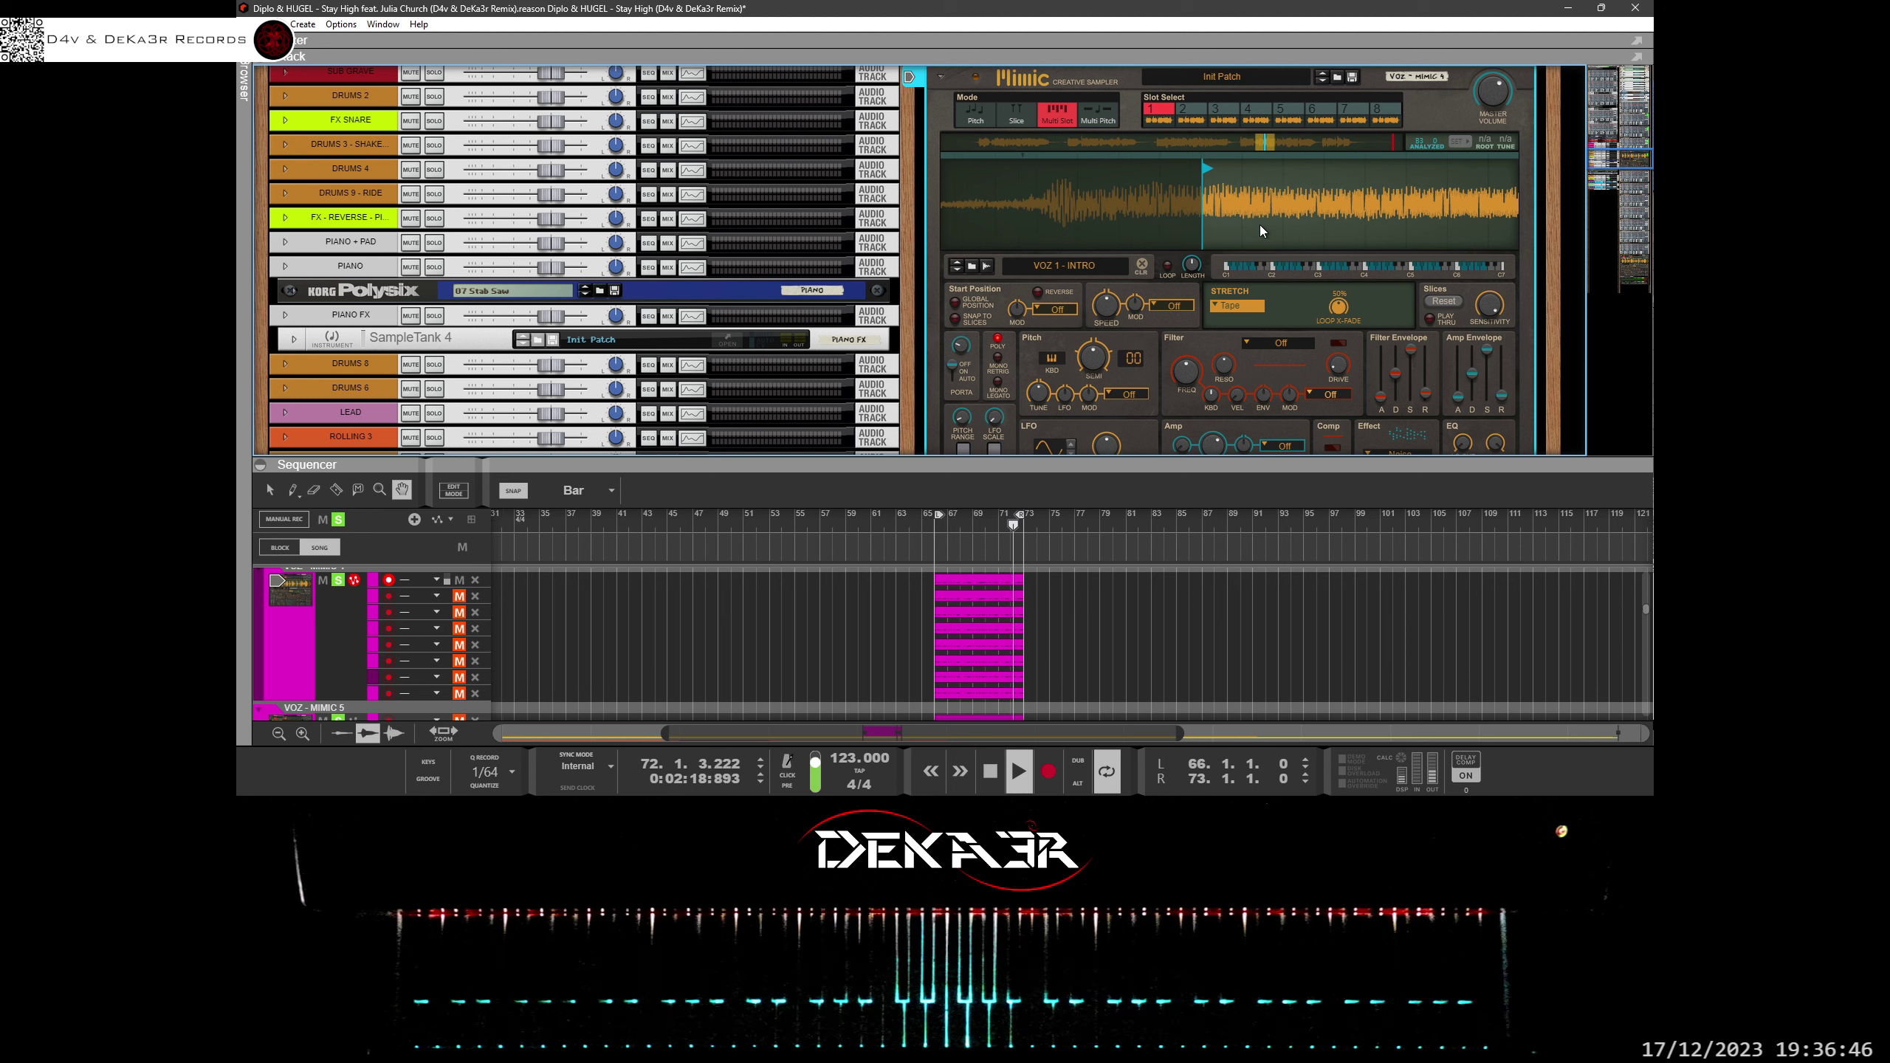
Fine-tune the start marker of Mimic slot 1 on the VOZ 1 - INTRO vocal waveform, zooming in for precision.
mouse_move(1218, 169)
mouse_down()
mouse_move(1075, 179)
mouse_move(1320, 189)
mouse_up()
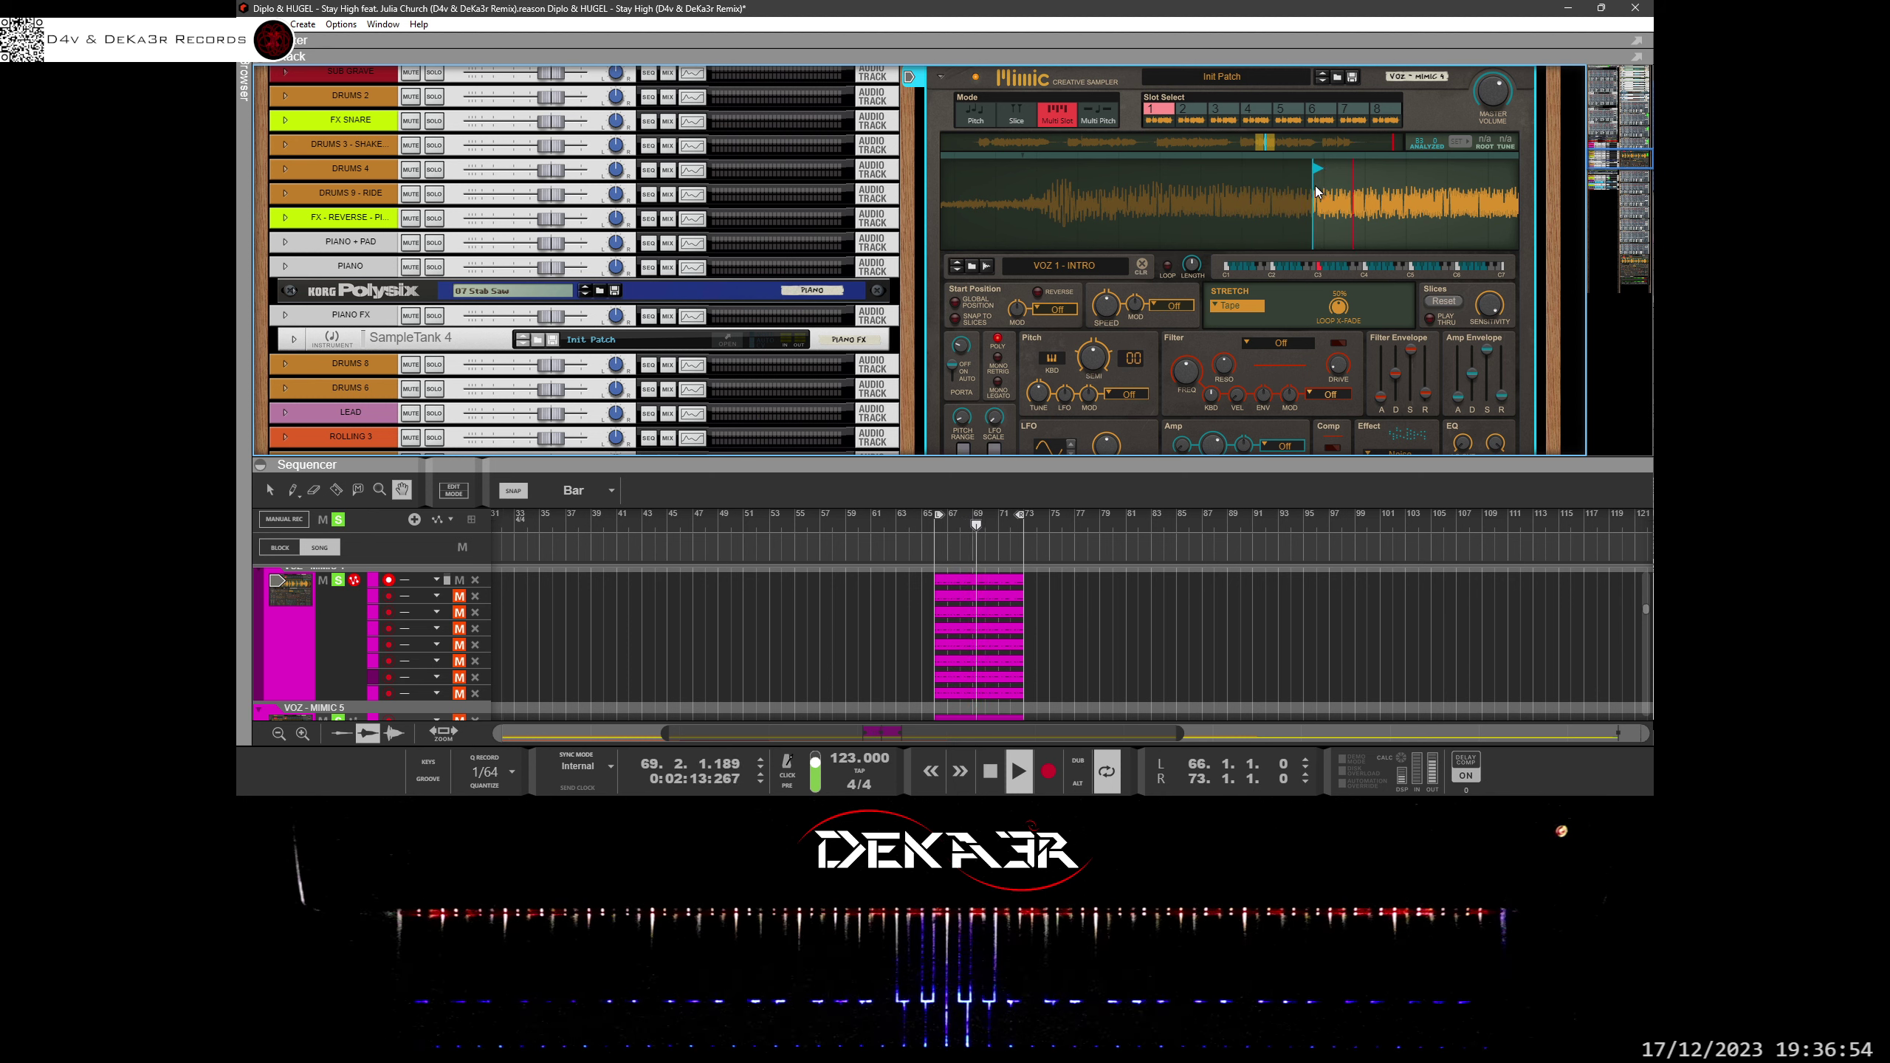
drag(1317, 192, 1315, 262)
mouse_move(1287, 167)
mouse_down()
mouse_move(1216, 170)
mouse_move(1294, 177)
mouse_move(1276, 179)
mouse_up()
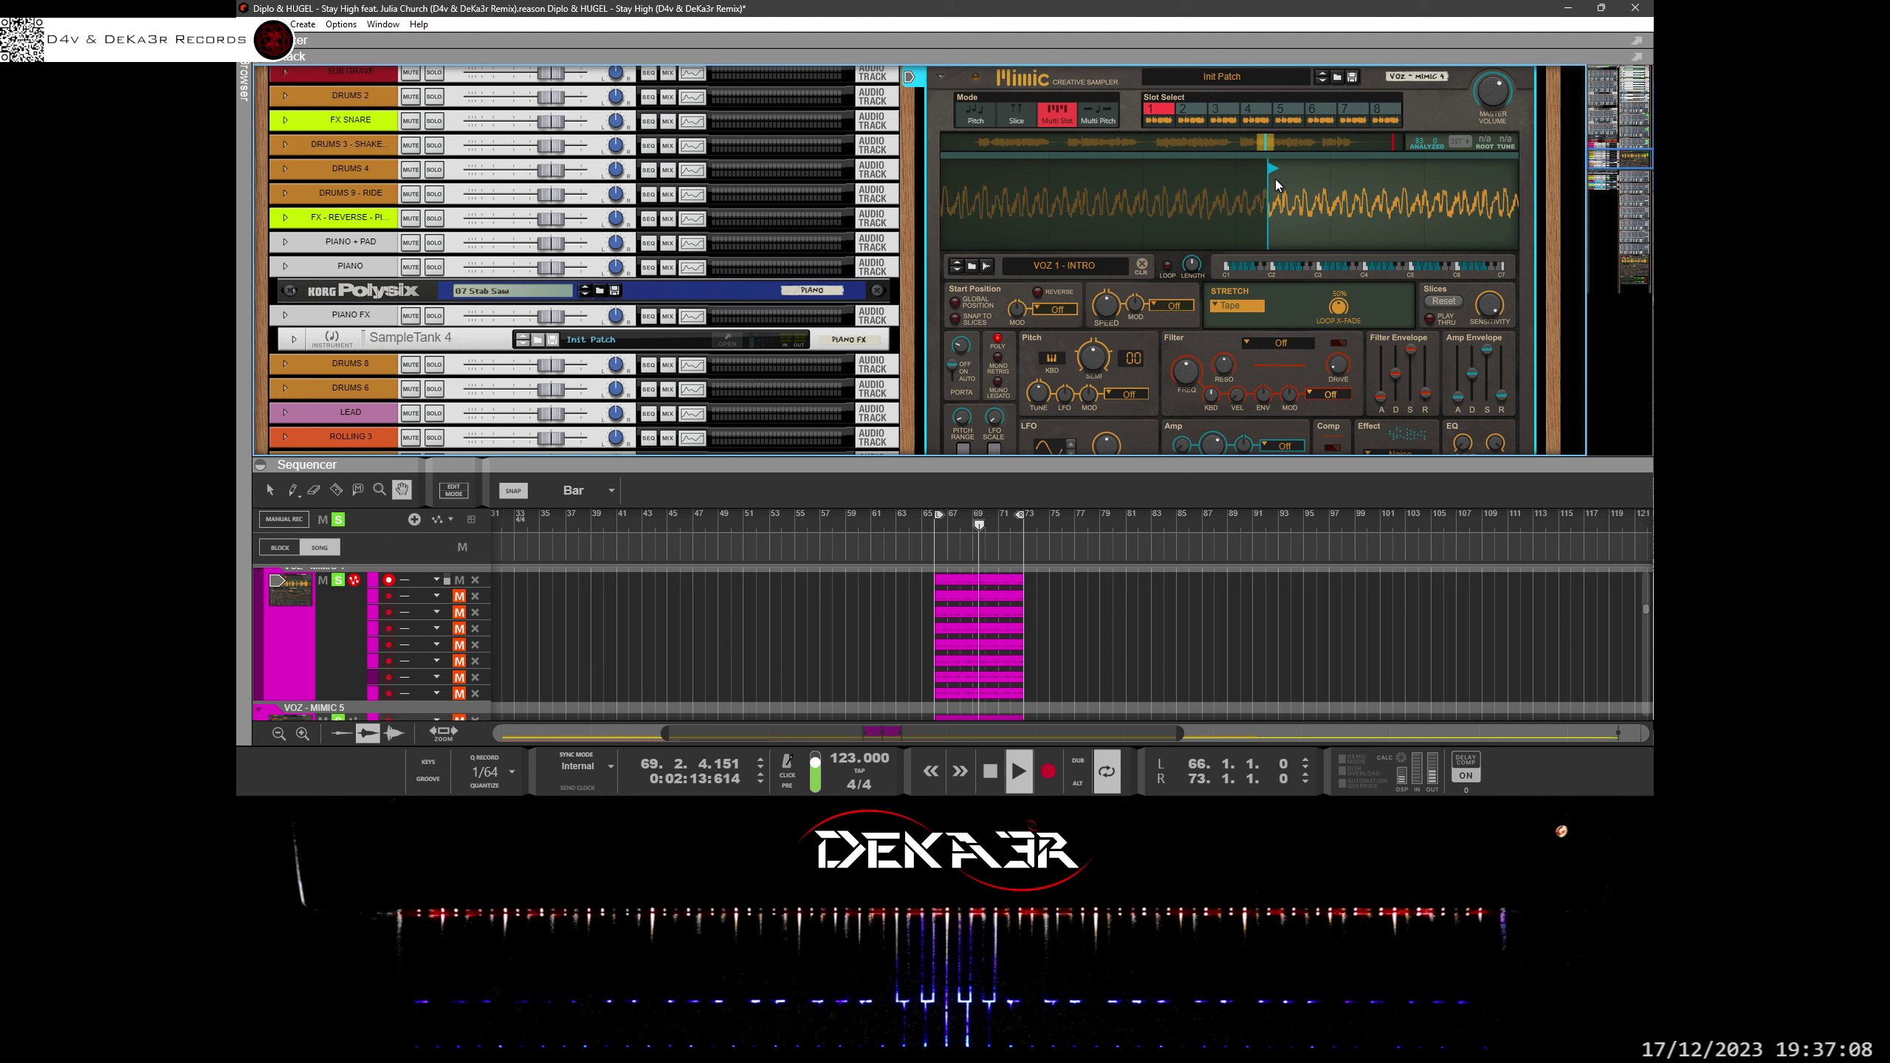
Switch playback from the first note lane to the second using lane mutes, and reposition the sample start marker of slot 2.
click(460, 581)
click(459, 596)
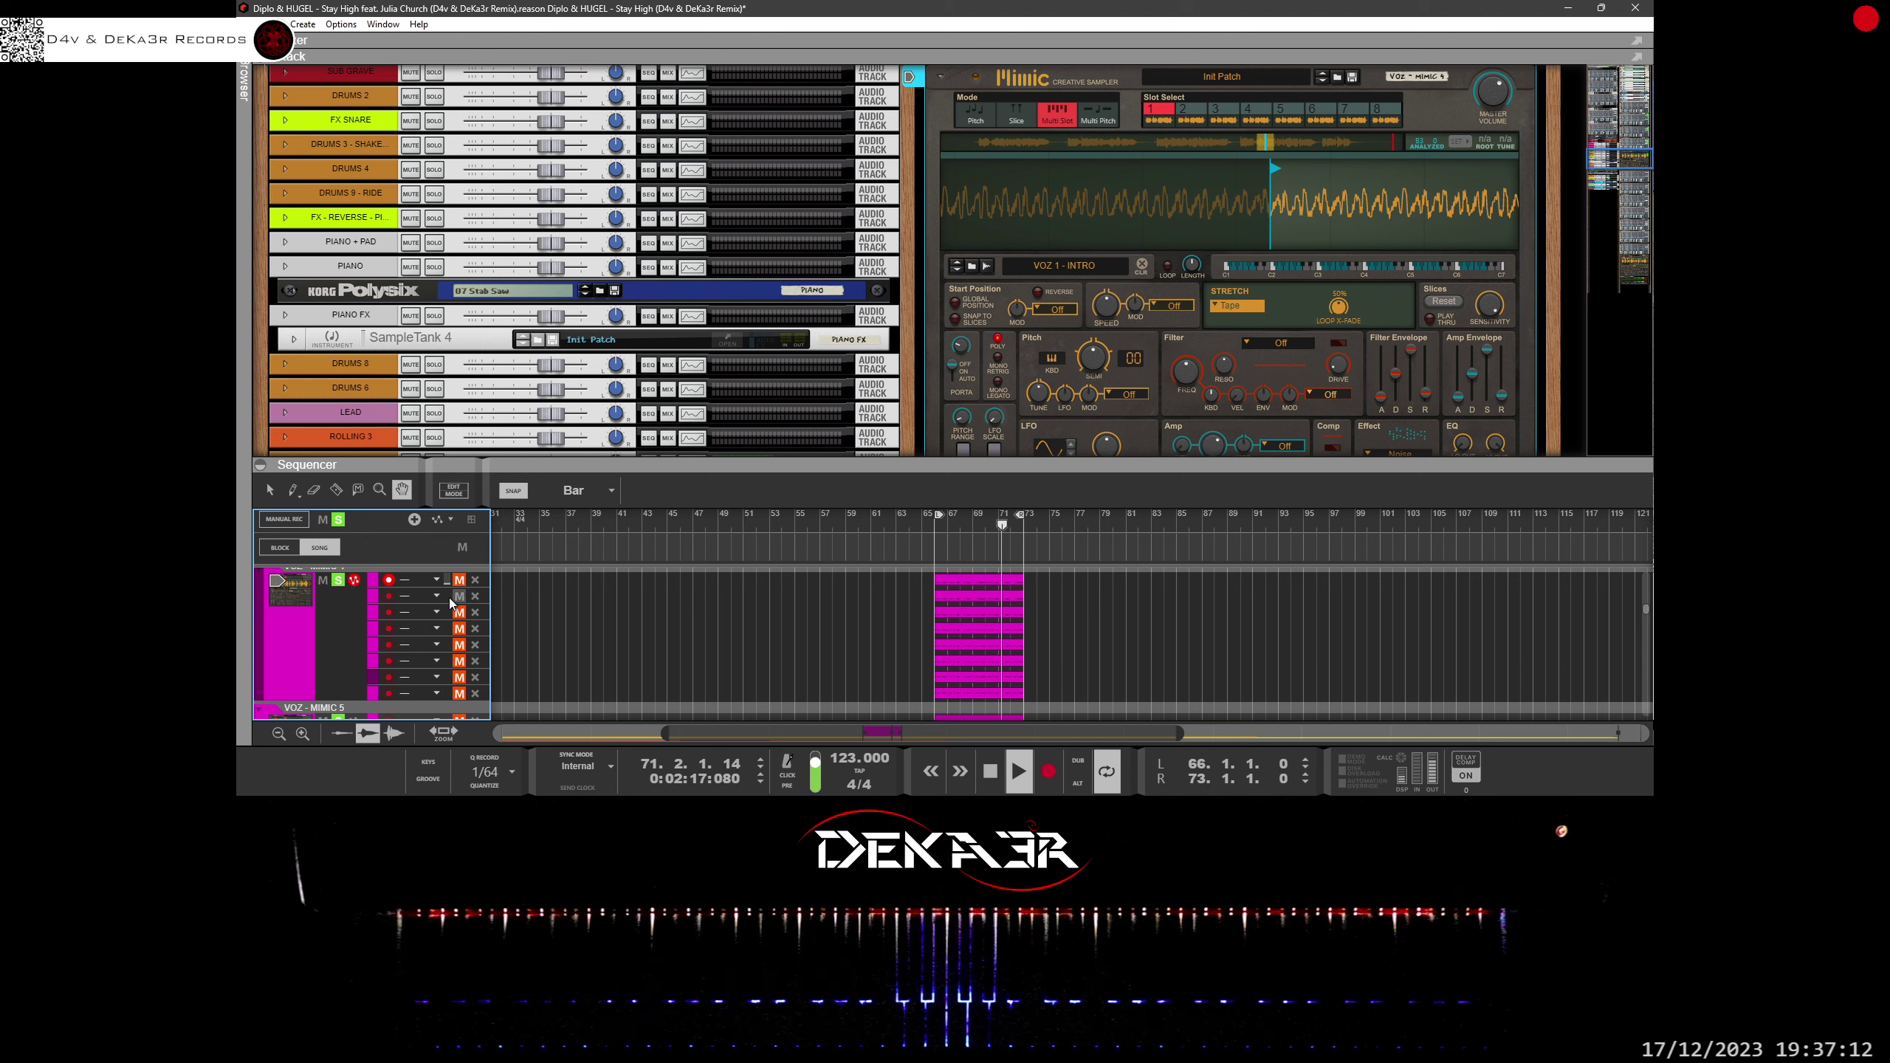
click(375, 597)
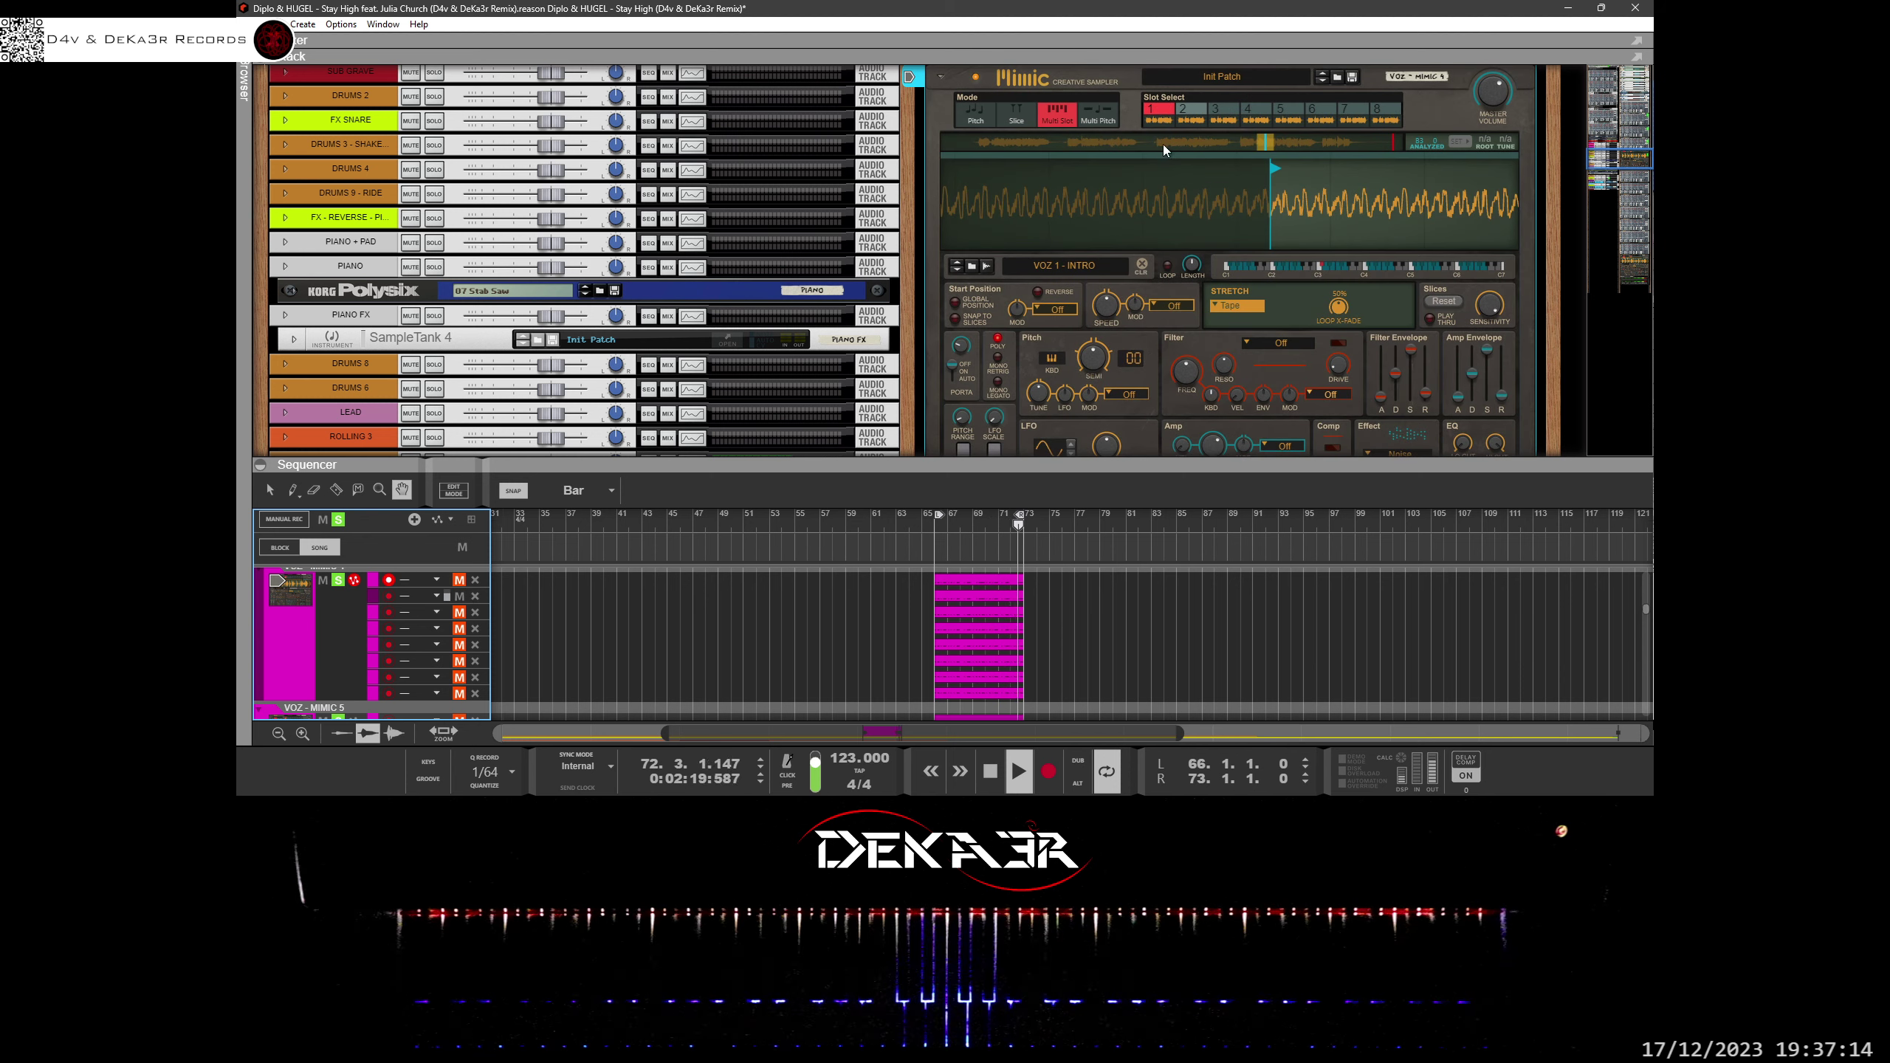
click(1191, 113)
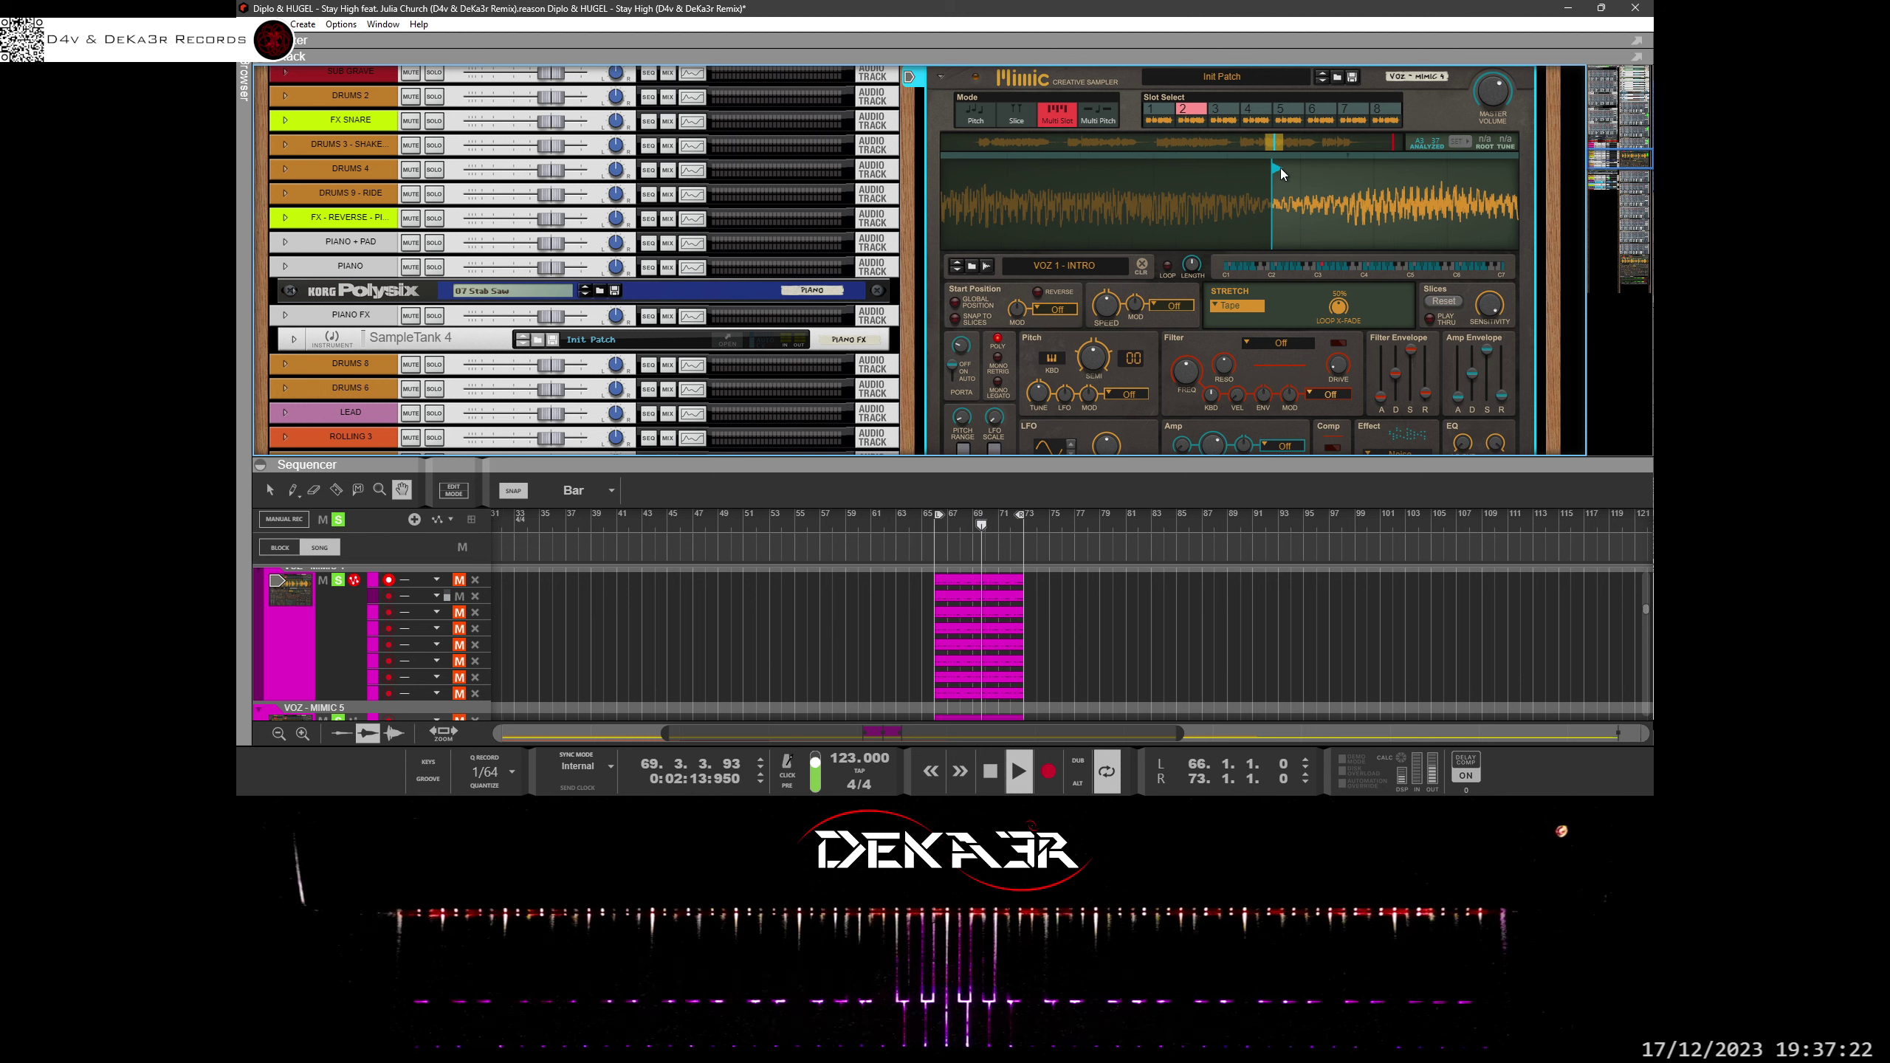
mouse_move(1274, 166)
mouse_down()
mouse_move(1205, 176)
mouse_move(1275, 174)
mouse_move(1277, 260)
mouse_up()
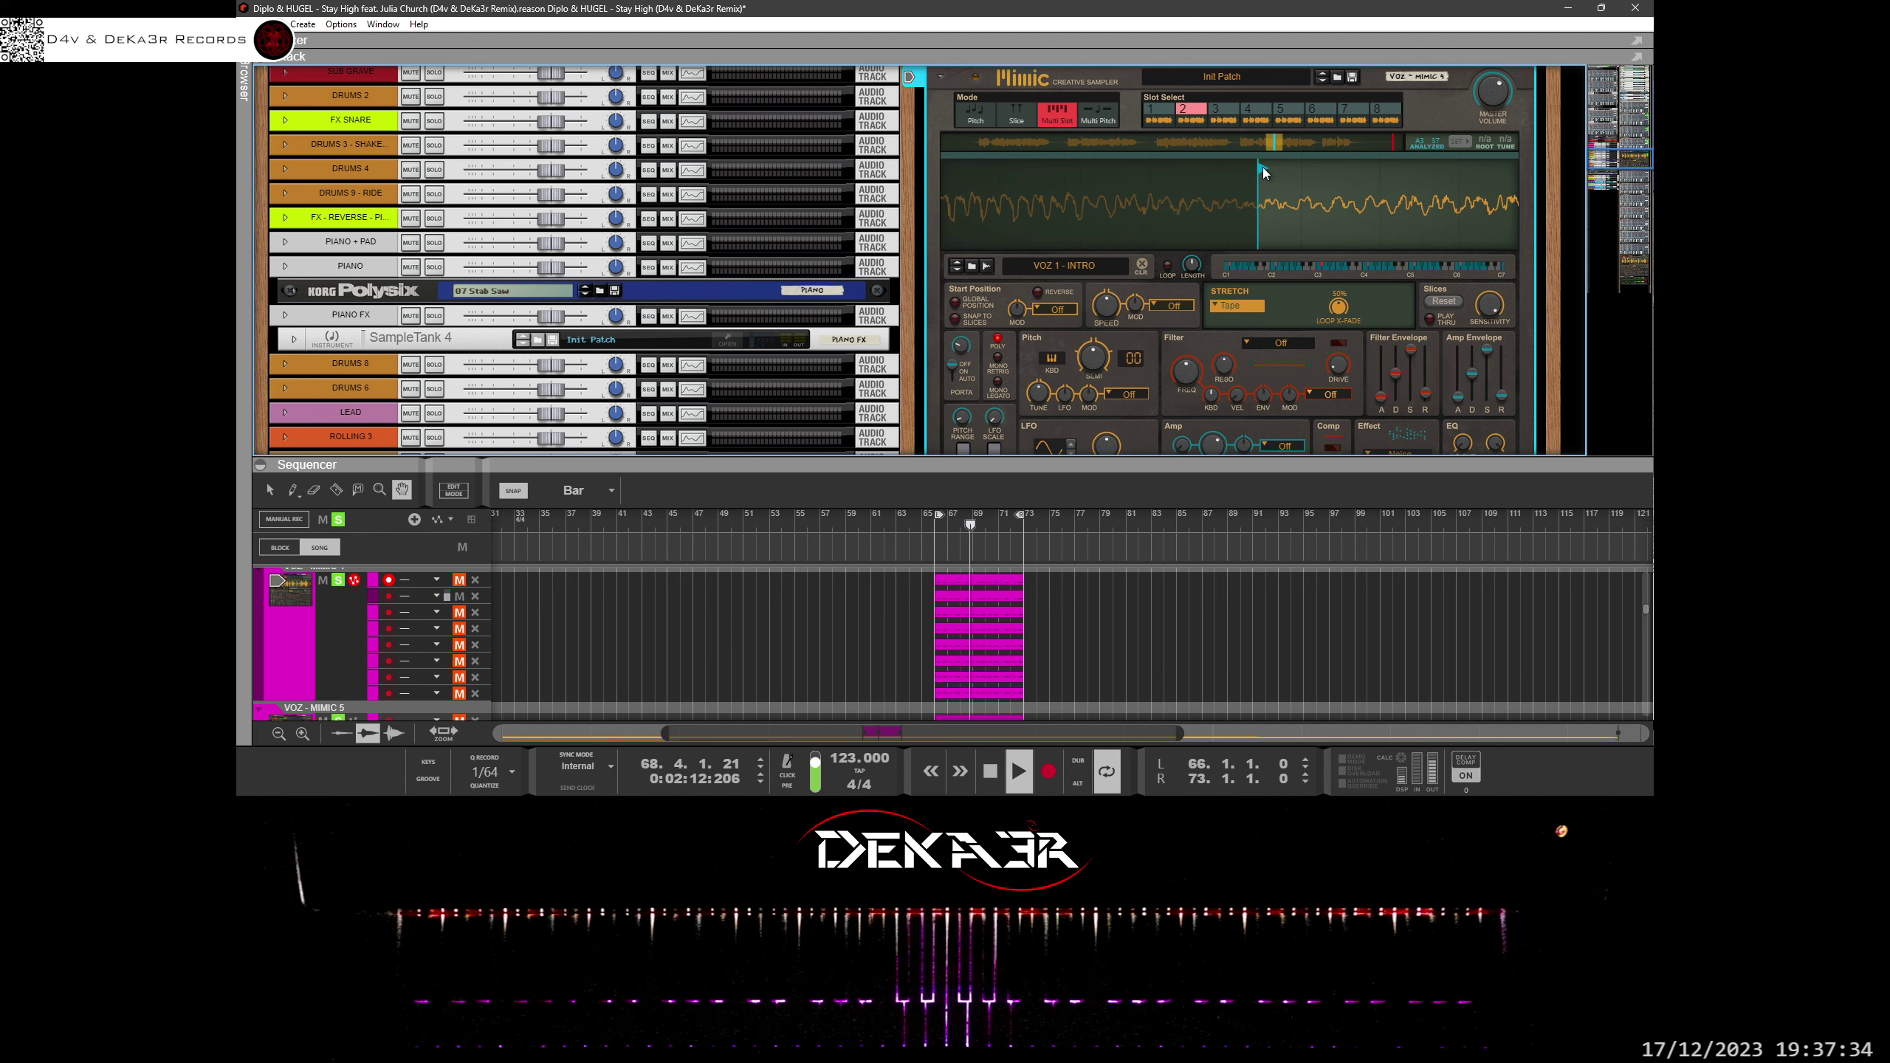
mouse_move(1262, 167)
mouse_down()
mouse_move(1270, 183)
mouse_move(1226, 176)
mouse_move(1234, 106)
mouse_up()
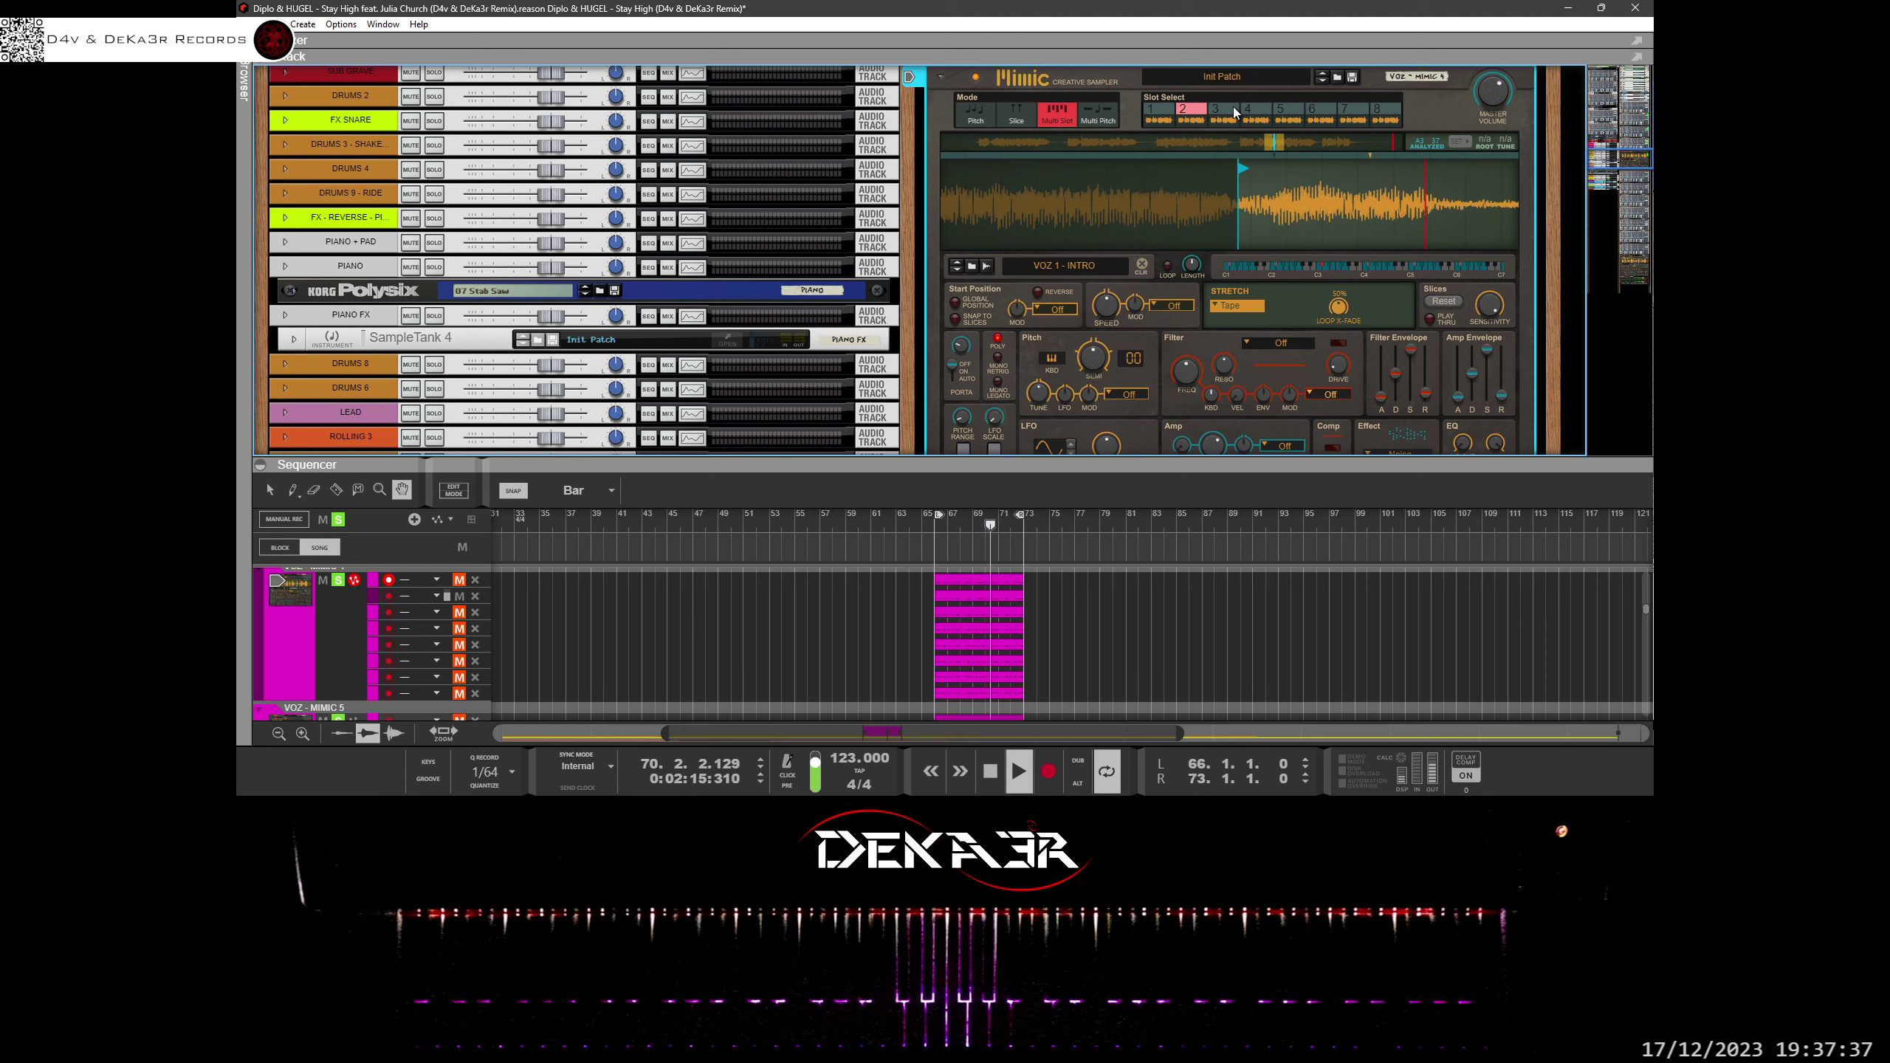
Unmute the third note lane, mute the second, and move slot 3's start marker earlier in the vocal sample.
click(459, 613)
click(460, 596)
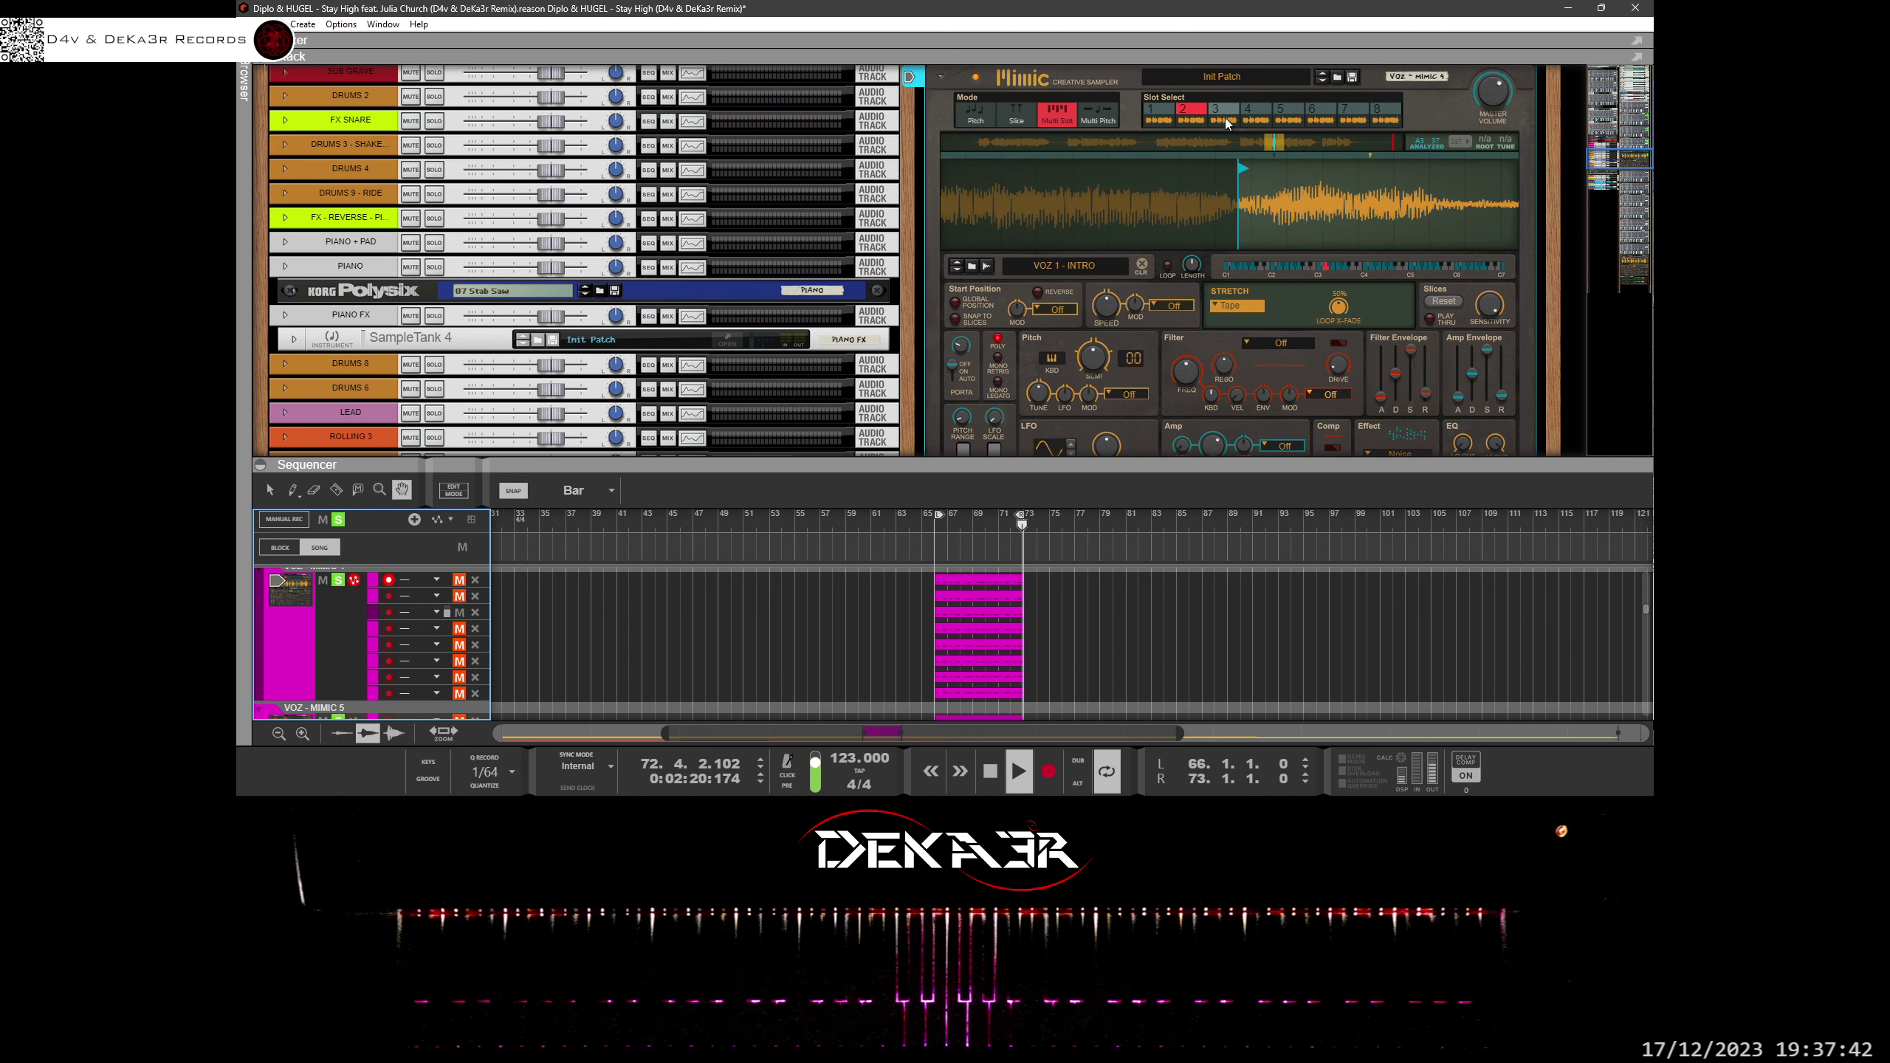
click(1226, 118)
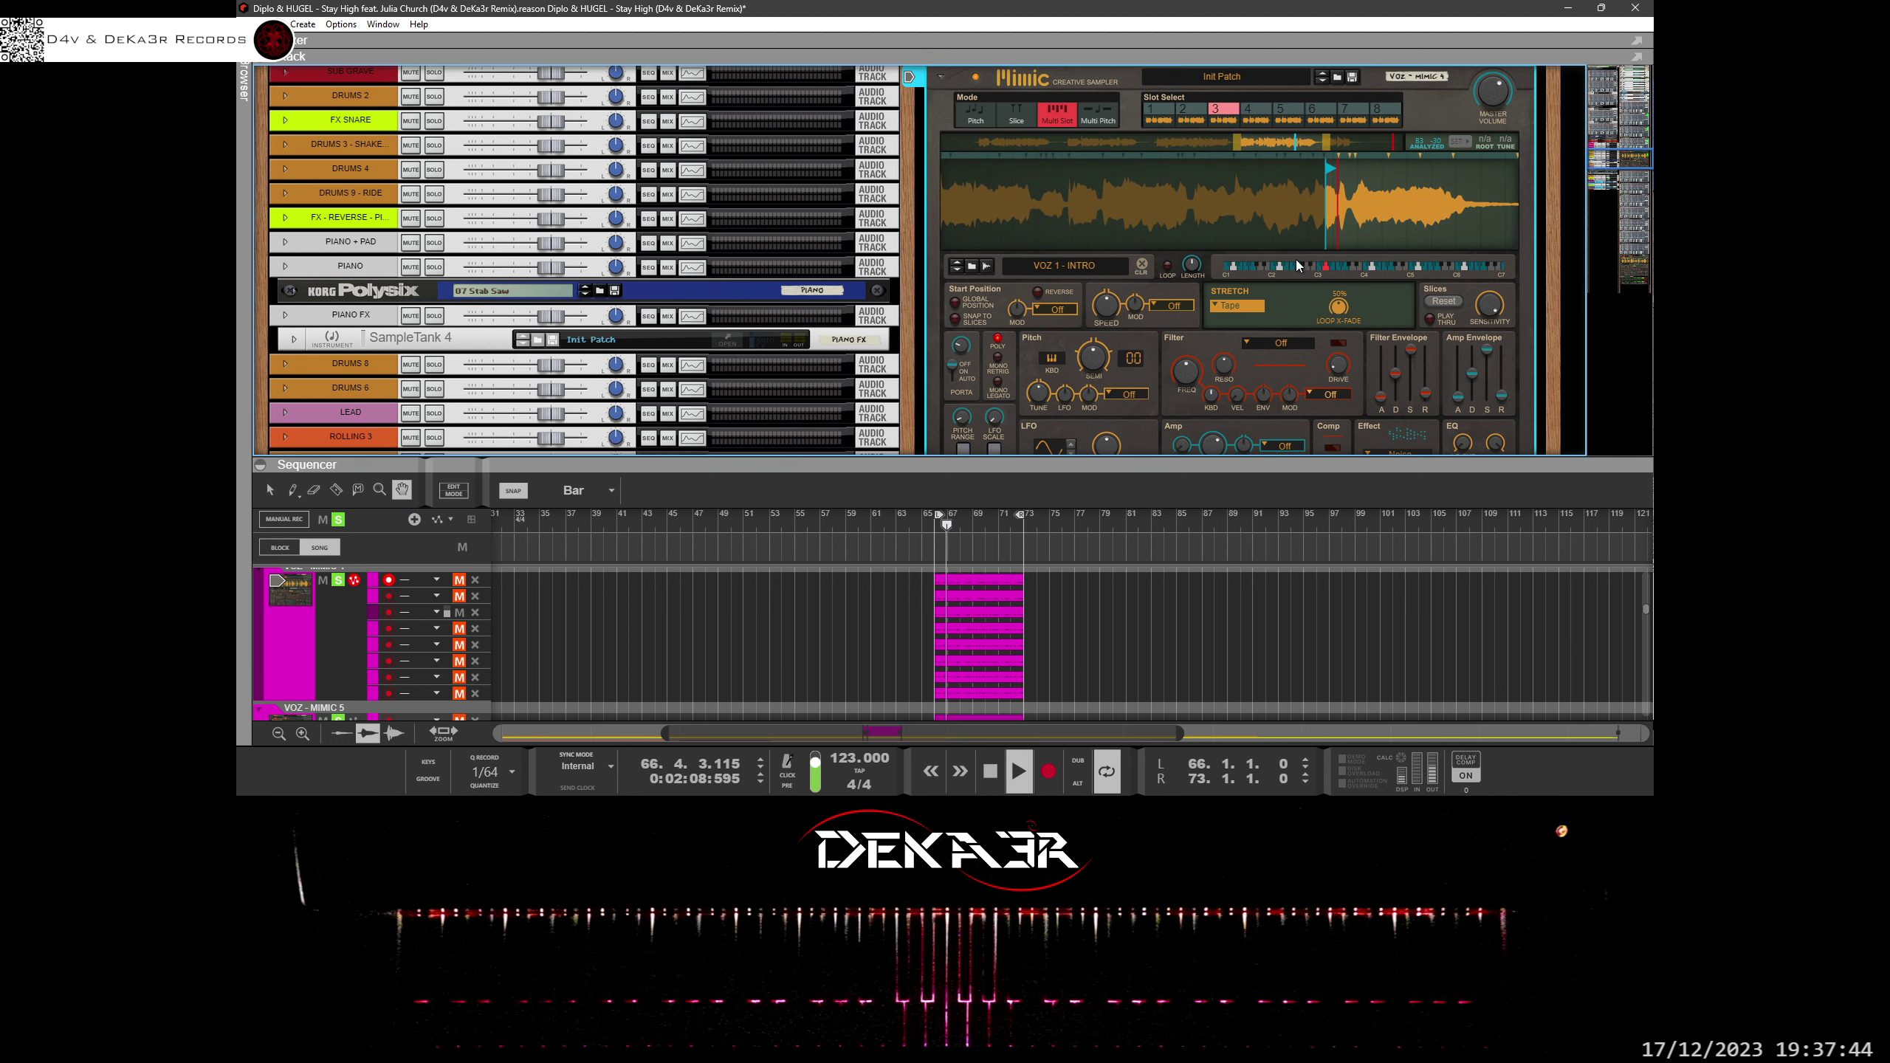
mouse_move(1329, 199)
mouse_down()
mouse_move(1312, 287)
mouse_move(1301, 234)
mouse_move(1240, 234)
mouse_move(1210, 176)
mouse_move(1104, 176)
mouse_move(1154, 180)
mouse_up()
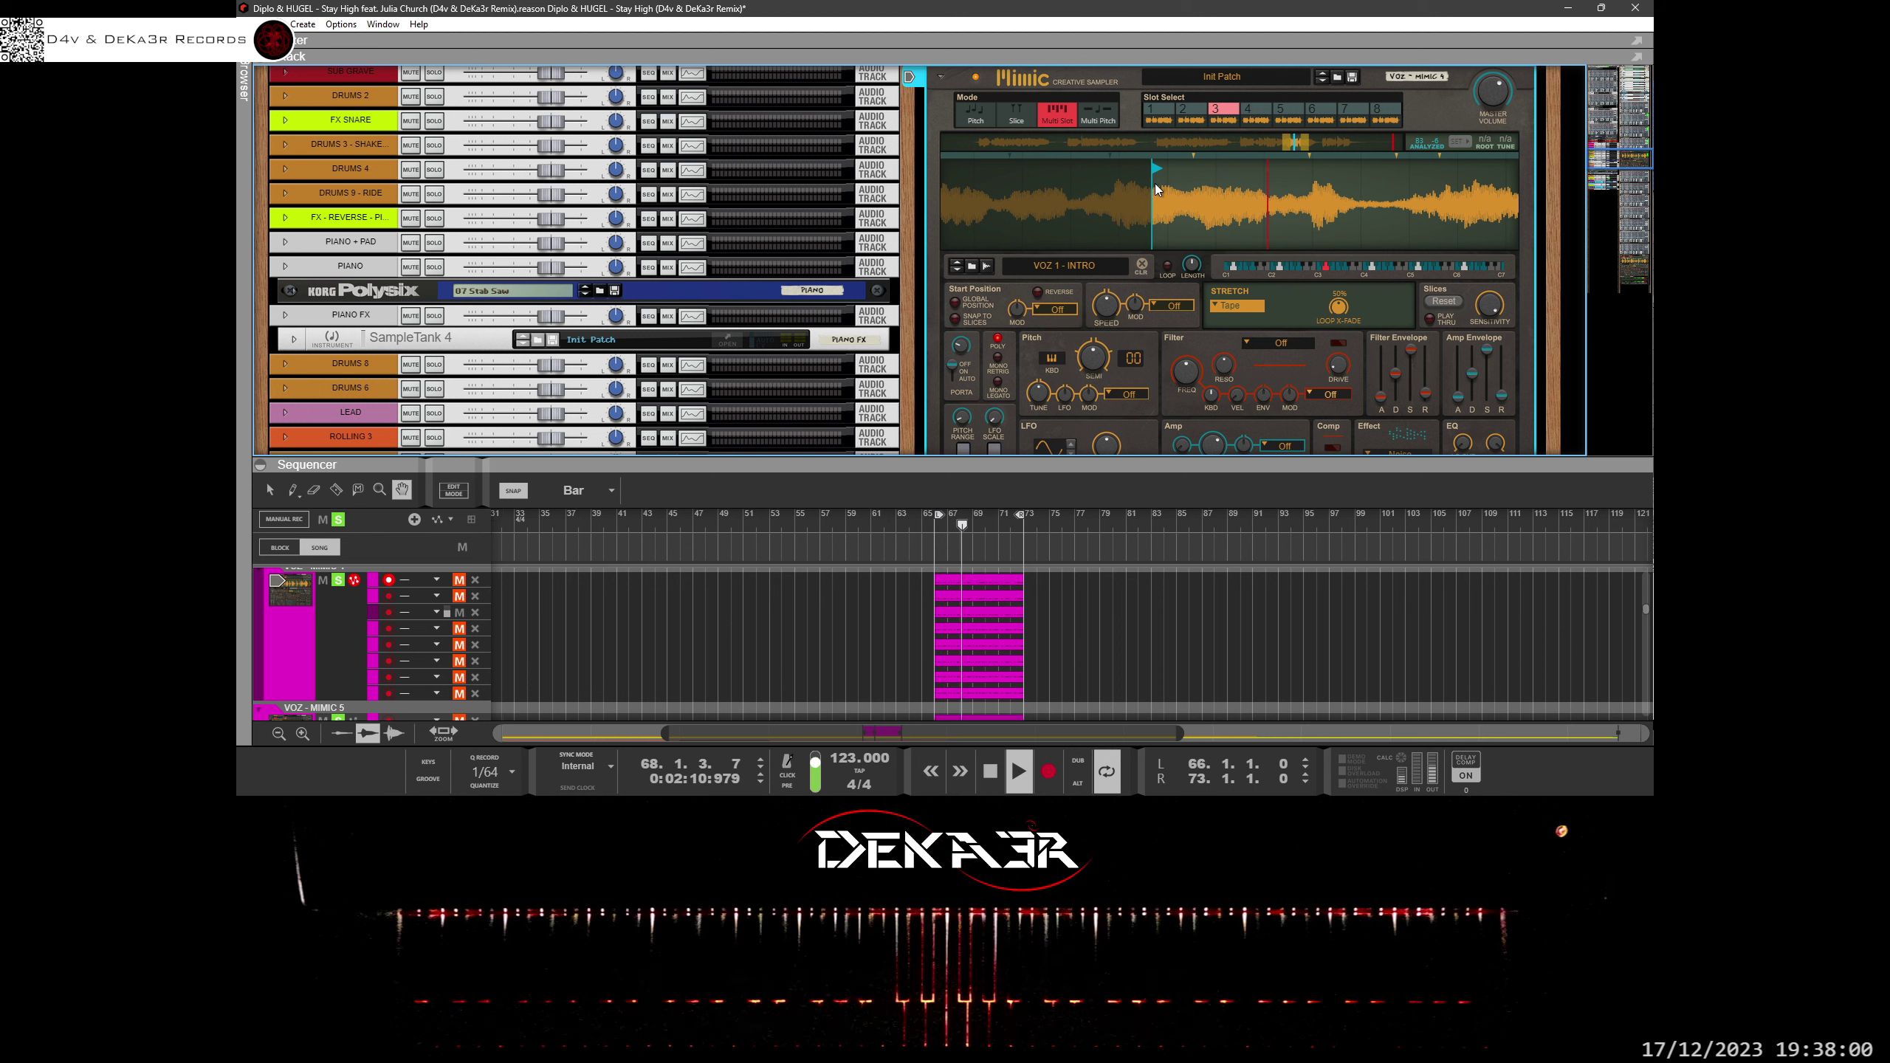
mouse_move(1156, 186)
mouse_down()
mouse_move(1236, 203)
mouse_move(1231, 222)
mouse_move(1245, 187)
mouse_move(1197, 170)
mouse_up()
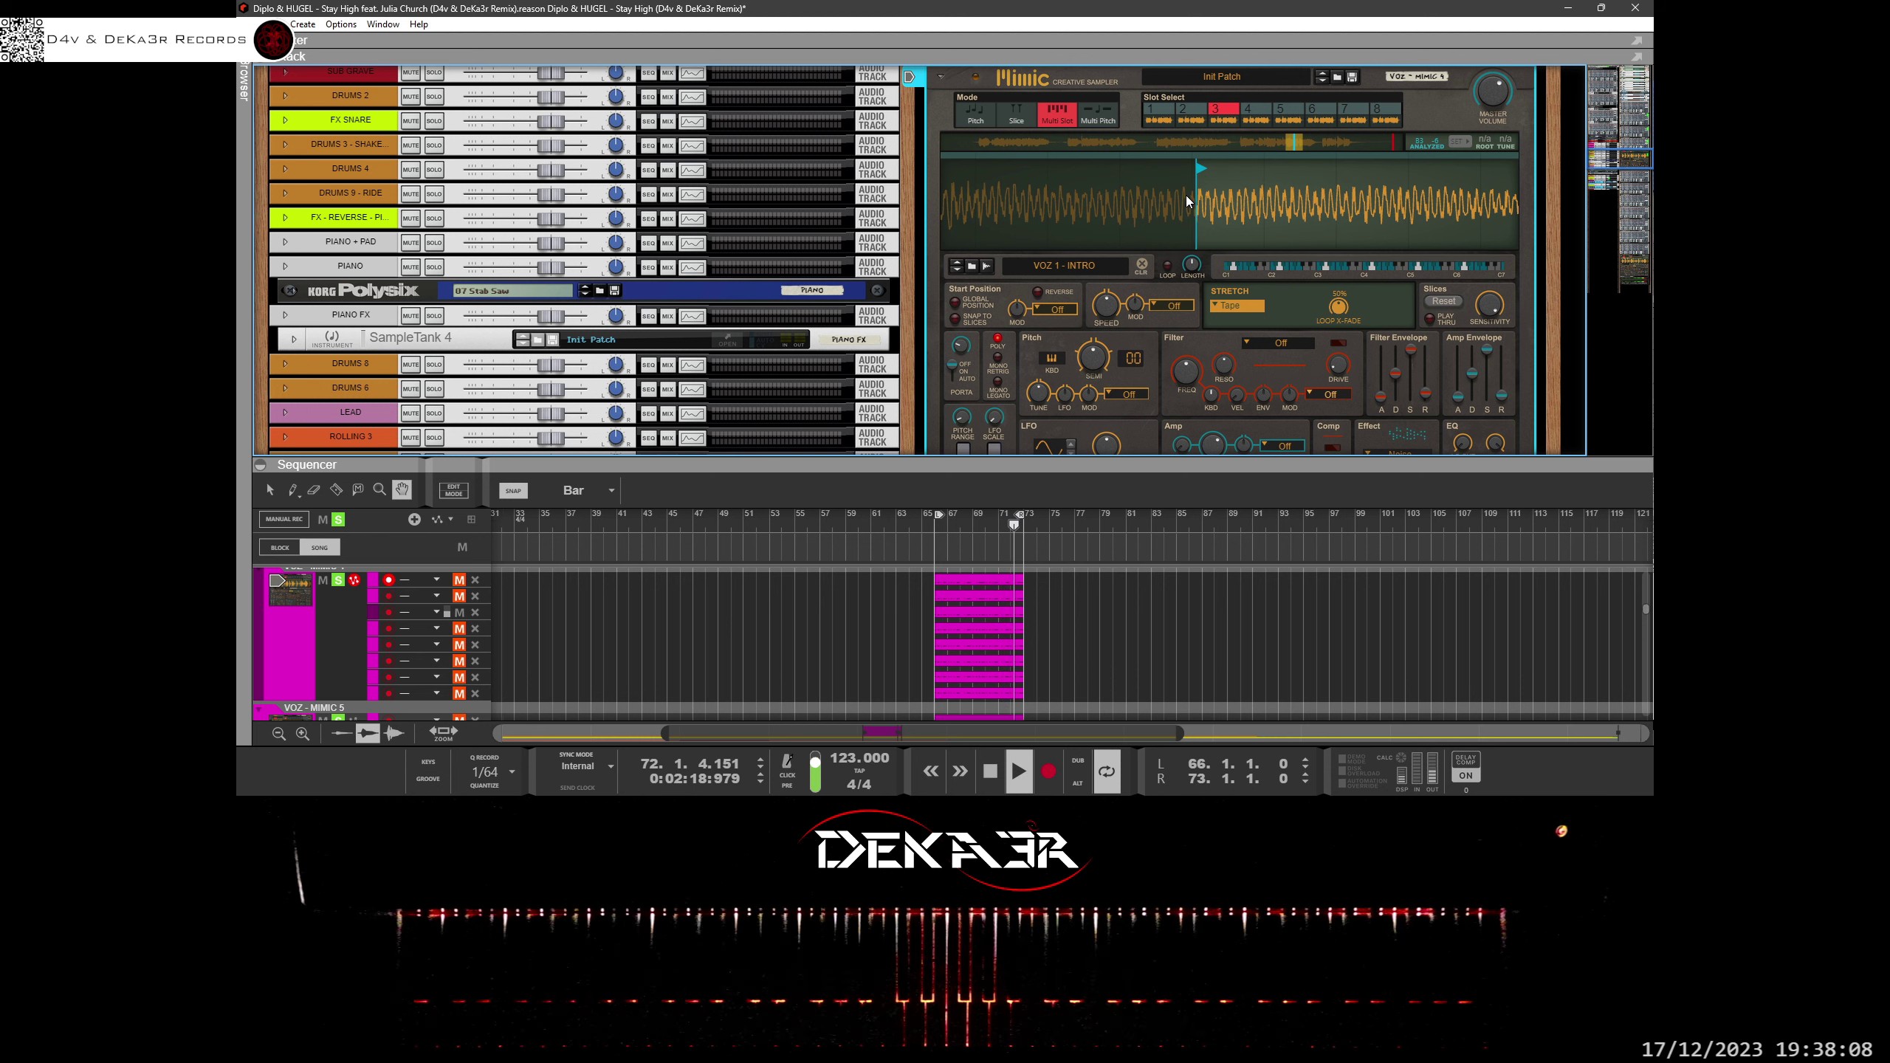
Unmute the fourth note lane, mute the third, and make the fourth lane active.
click(460, 629)
click(456, 614)
click(372, 628)
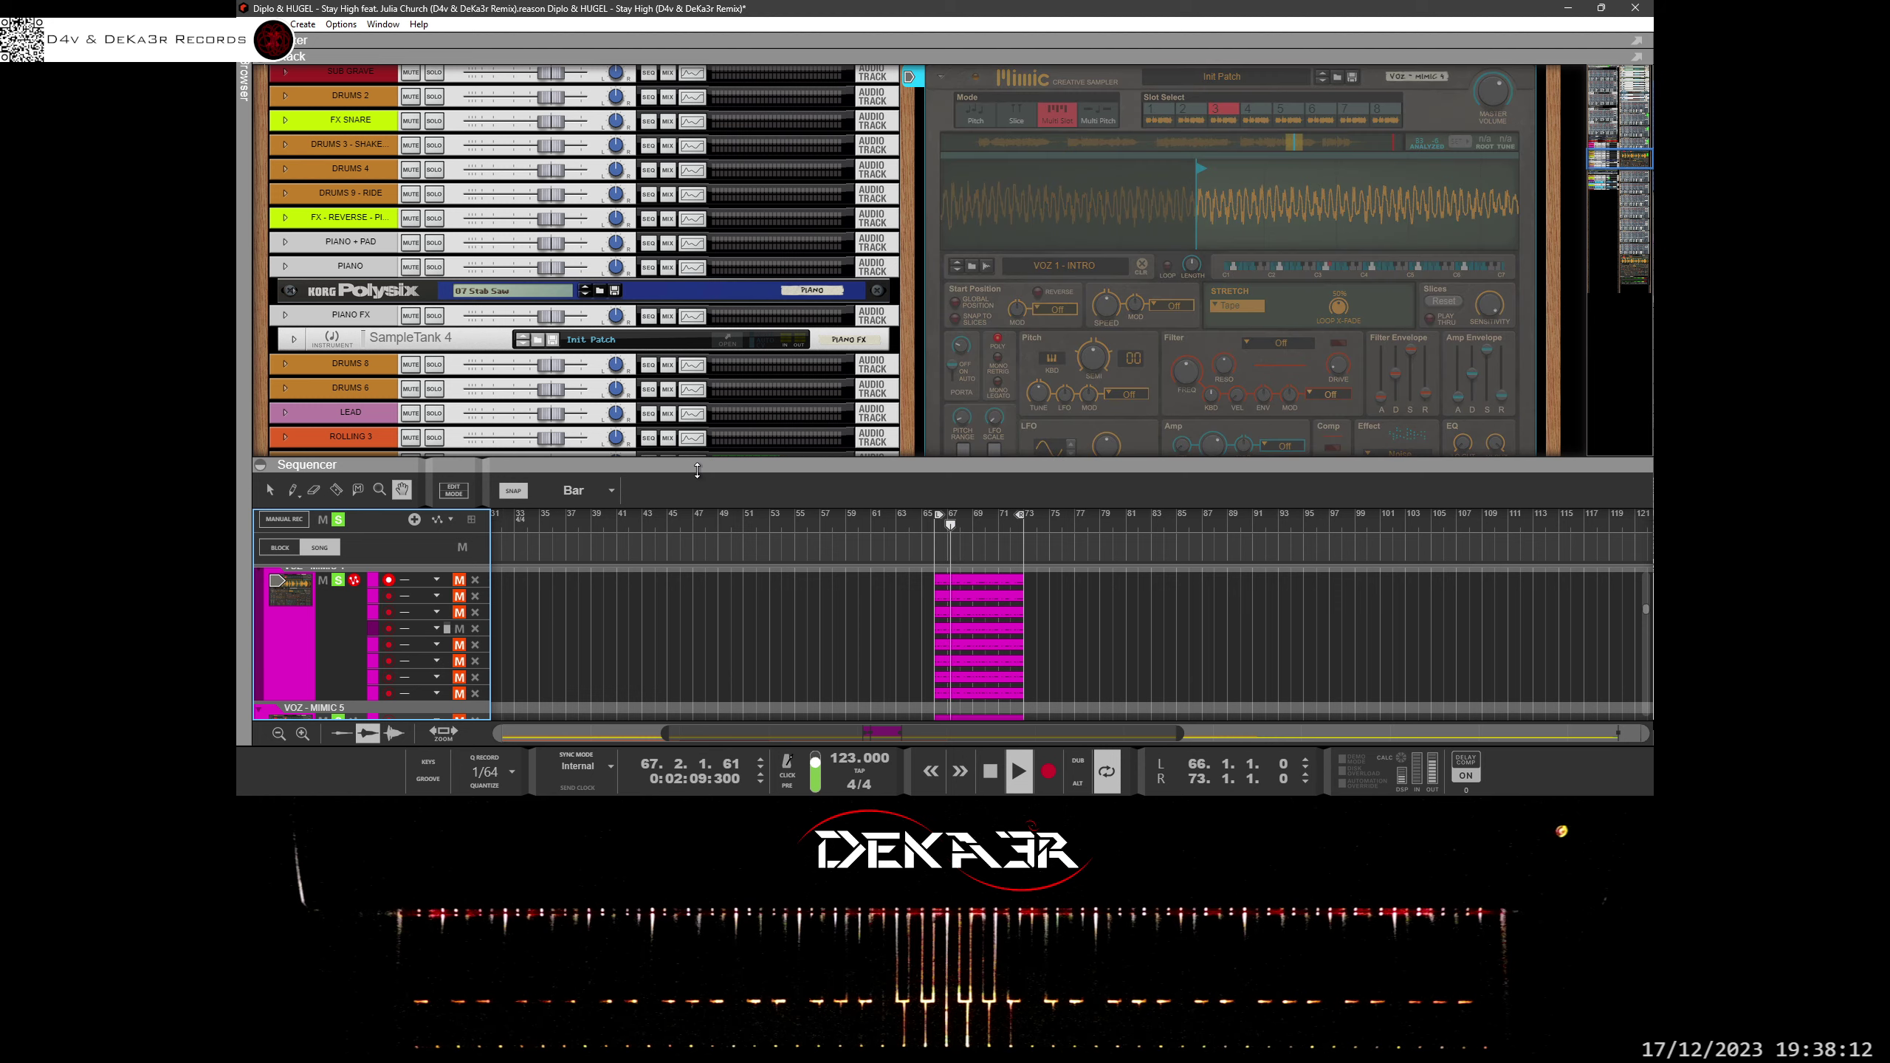
Select slot 4 in the sampler and fine-tune its start marker on the vocal waveform.
click(1258, 109)
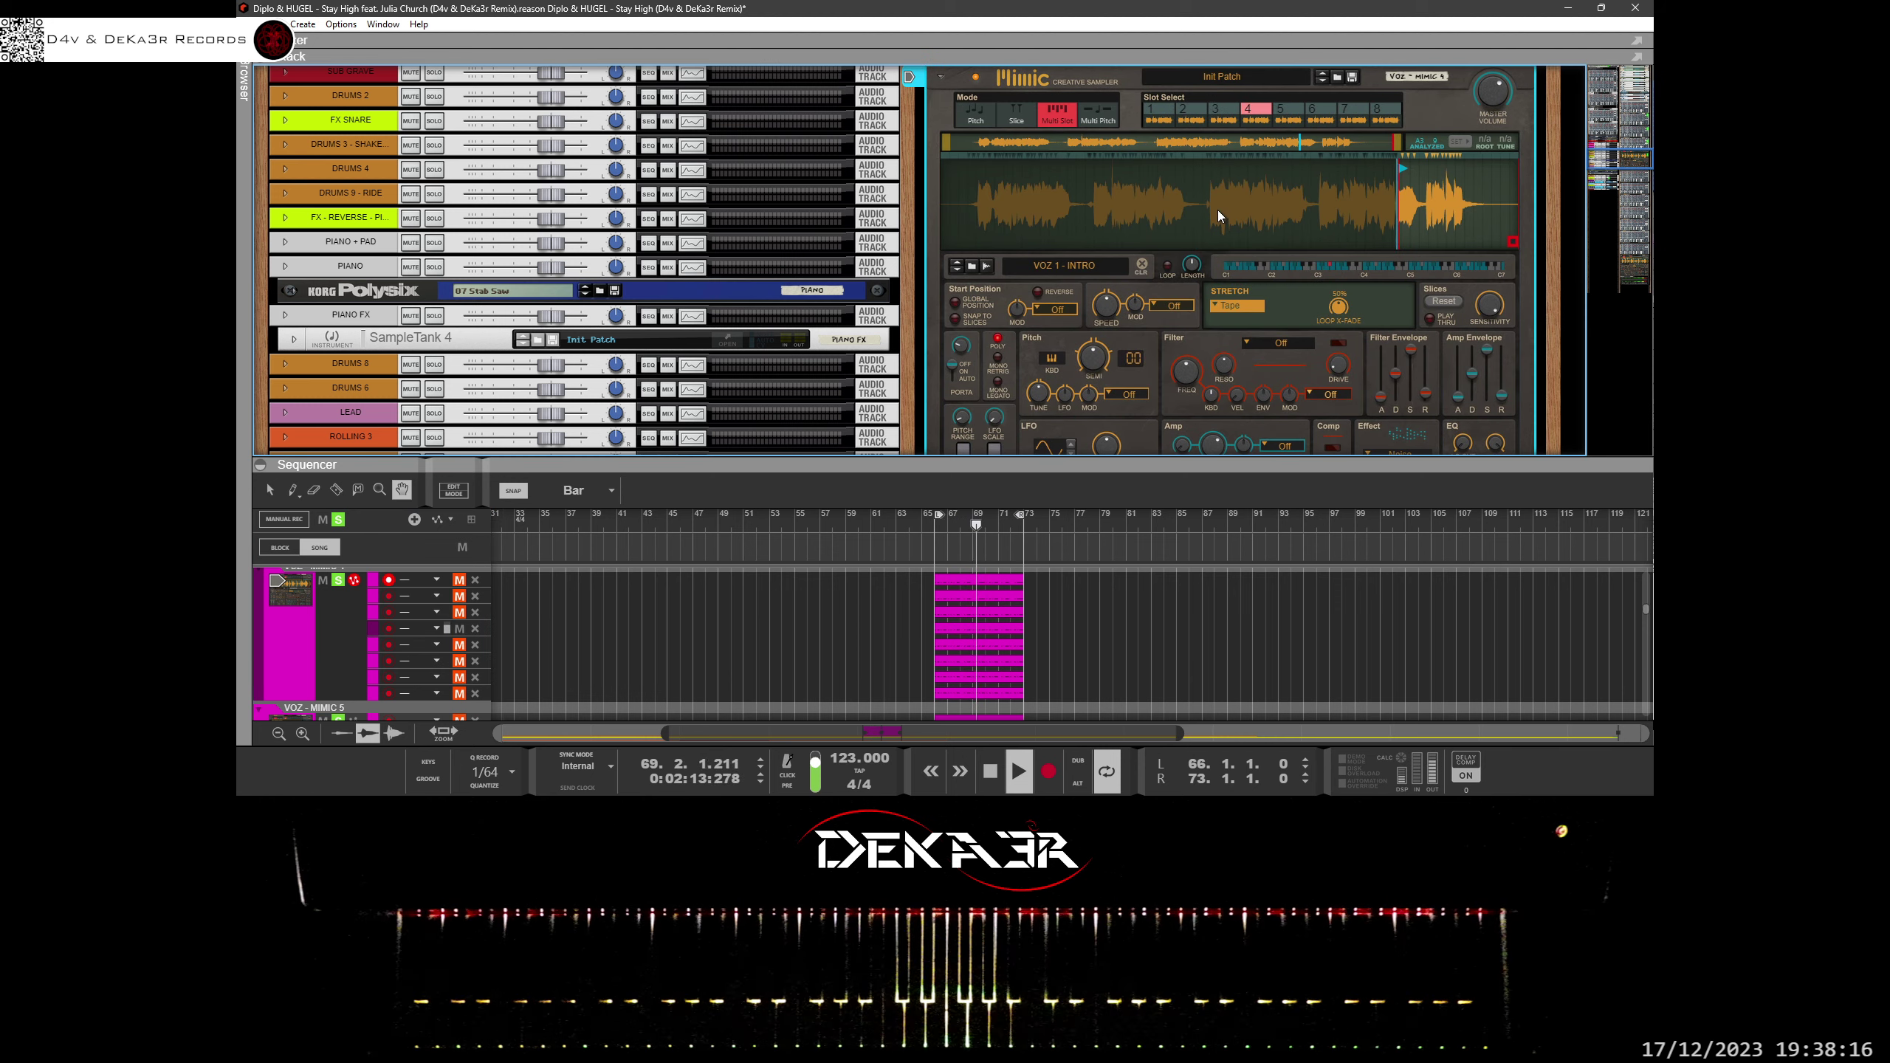
mouse_move(1384, 189)
mouse_down()
mouse_move(1227, 235)
mouse_move(1268, 261)
mouse_move(1252, 228)
mouse_move(1297, 203)
mouse_move(1207, 173)
mouse_up()
scroll(1280, 216, up, 2)
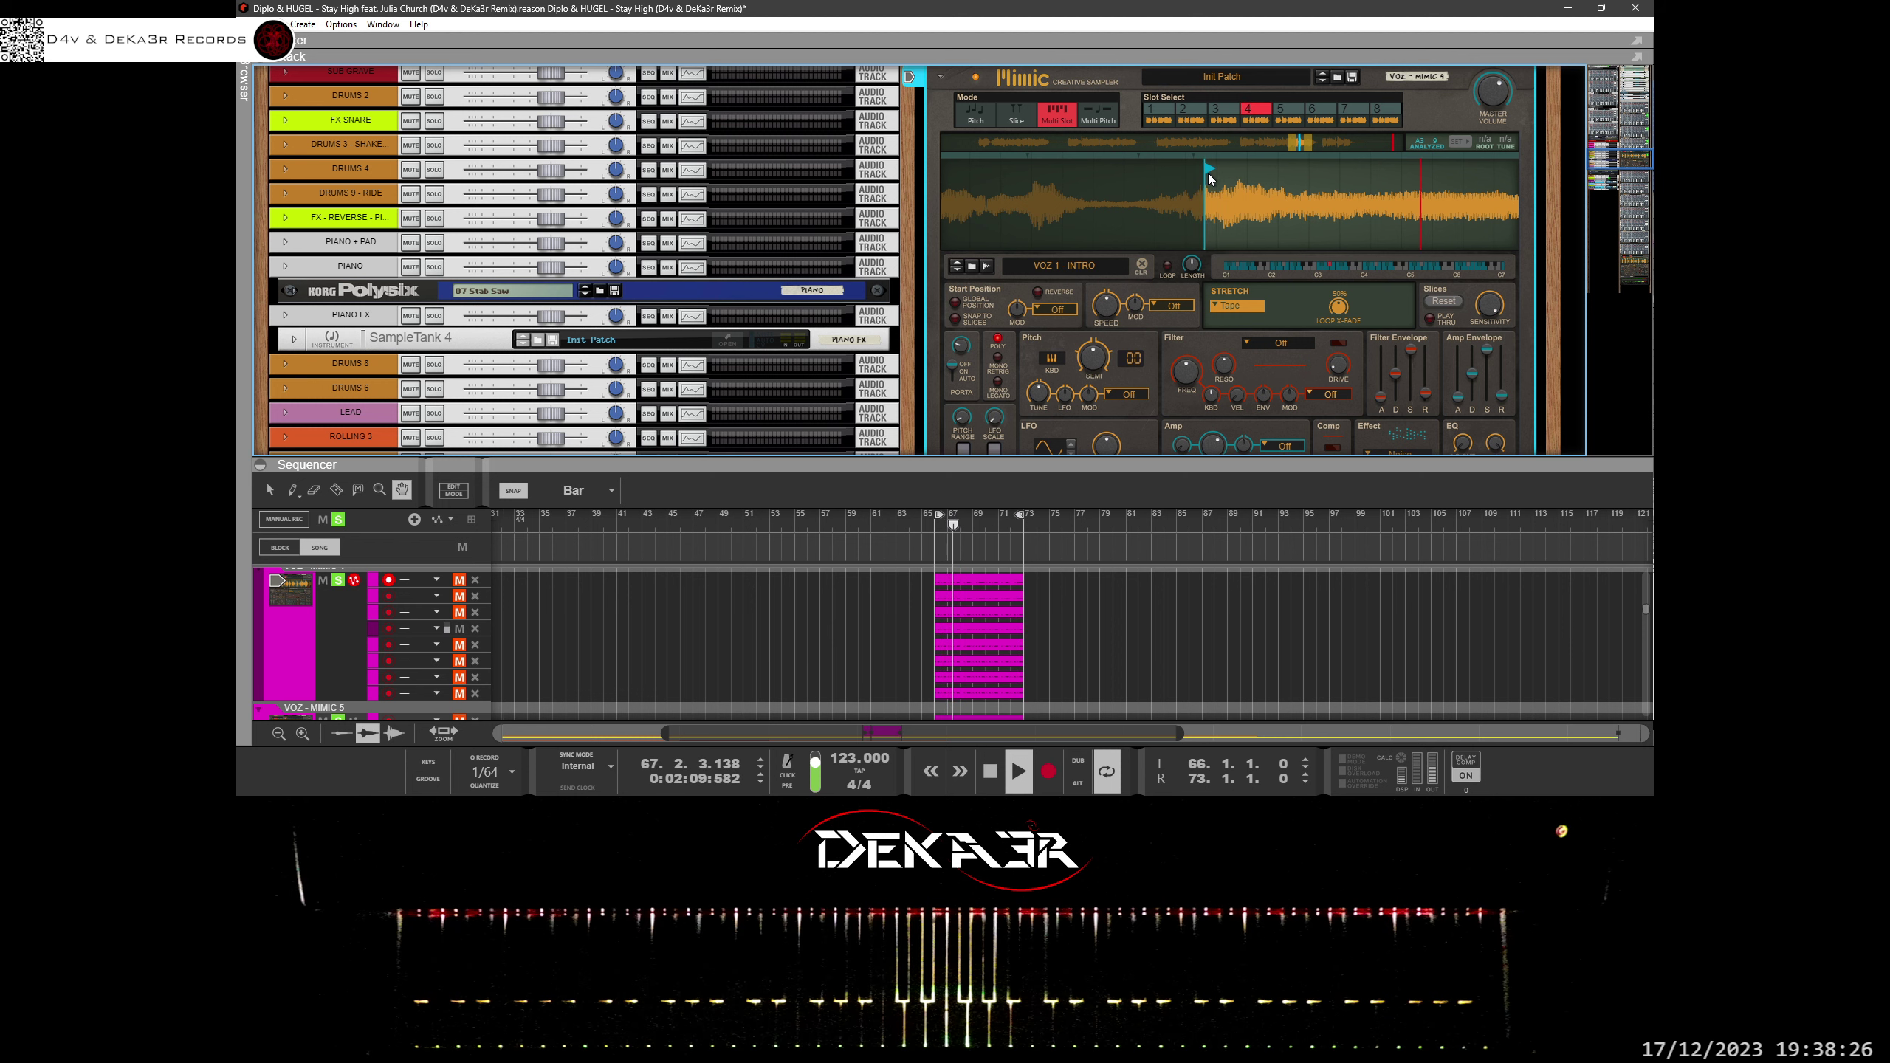
drag(1207, 176, 1237, 181)
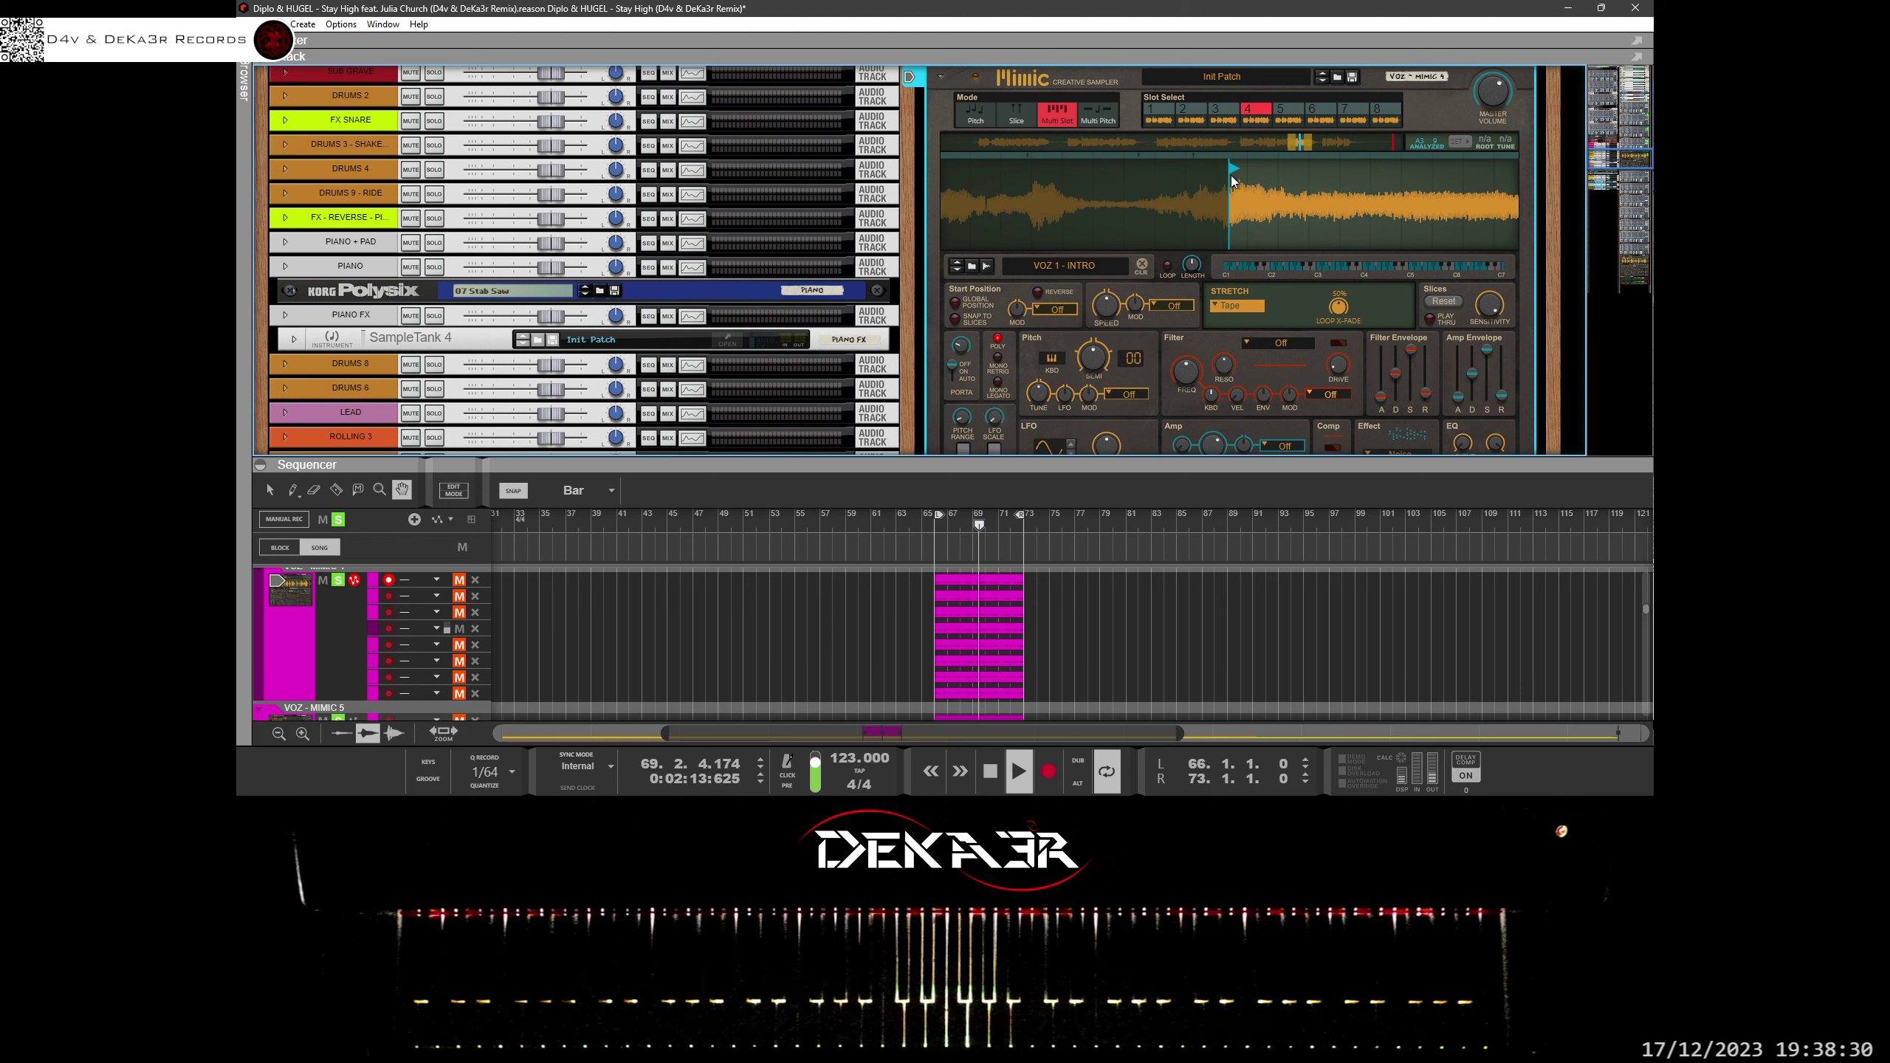
drag(1223, 192, 1226, 267)
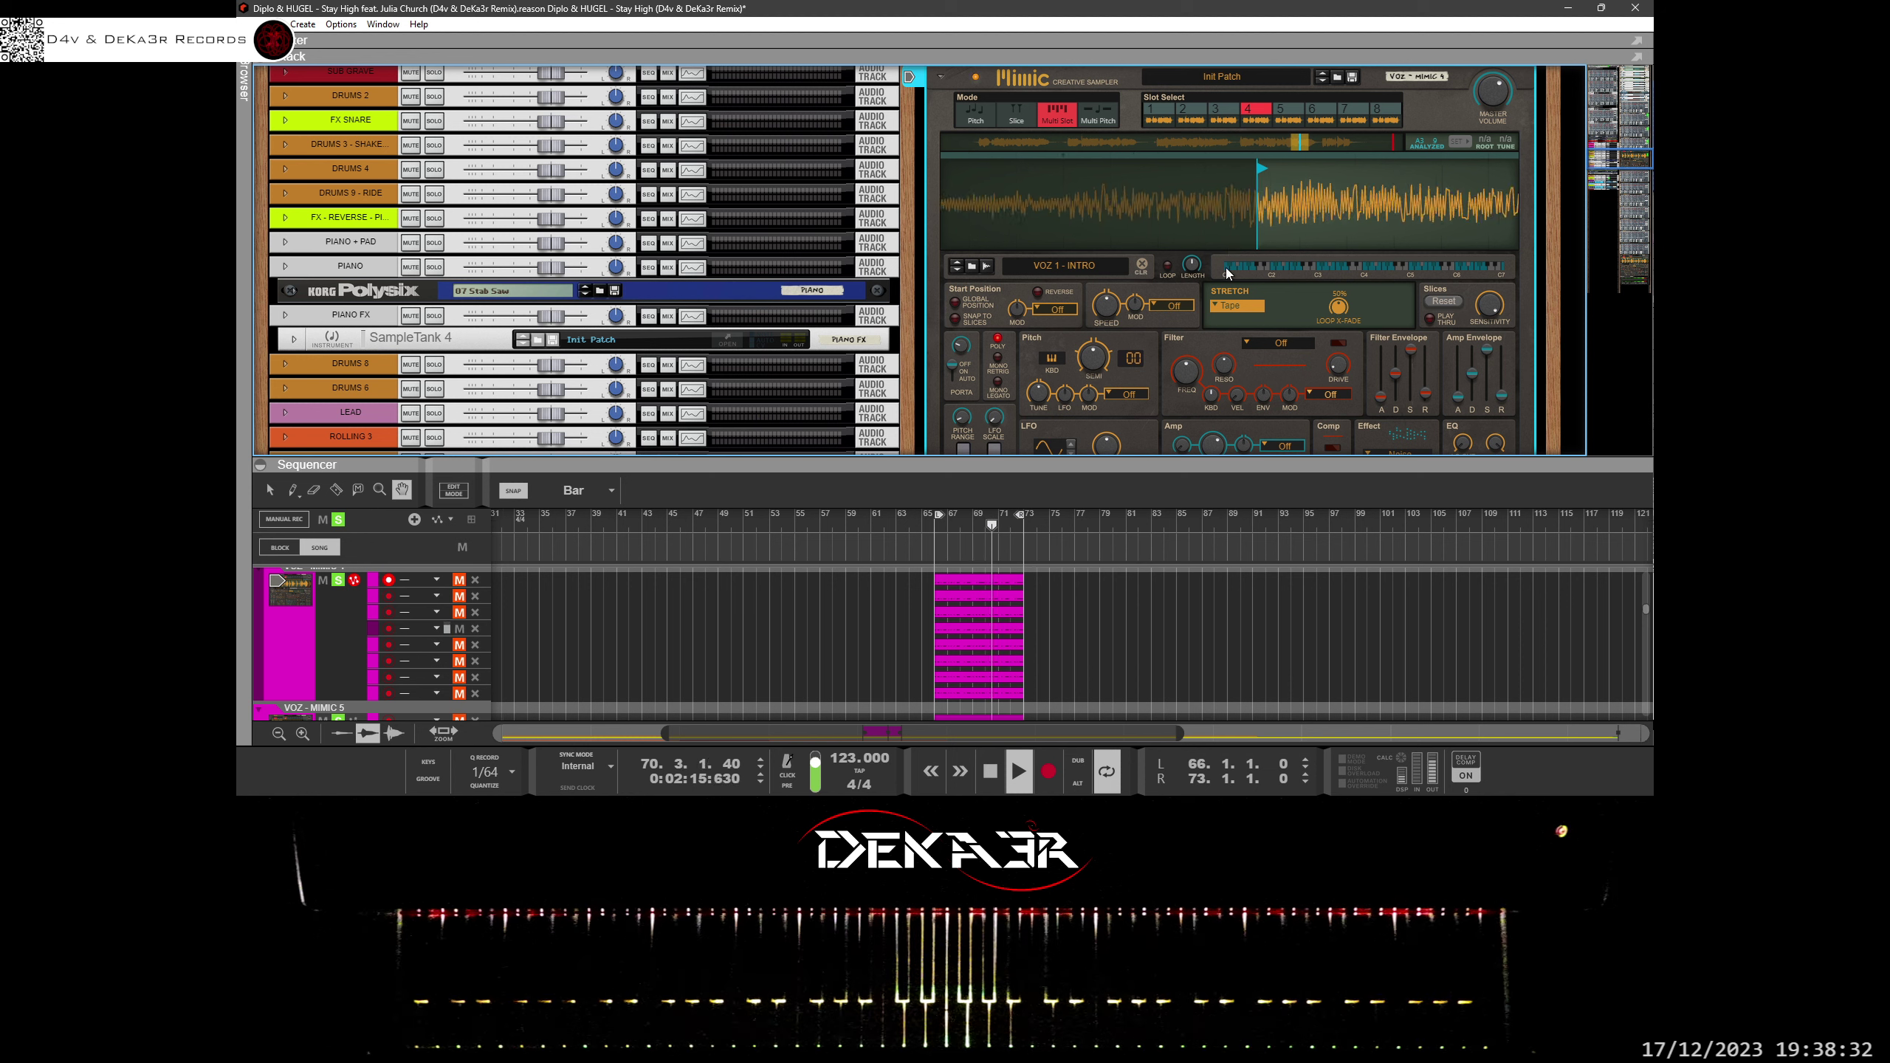
mouse_move(1282, 197)
mouse_down()
mouse_move(1283, 240)
mouse_move(1300, 230)
mouse_move(1285, 175)
mouse_move(1249, 183)
mouse_up()
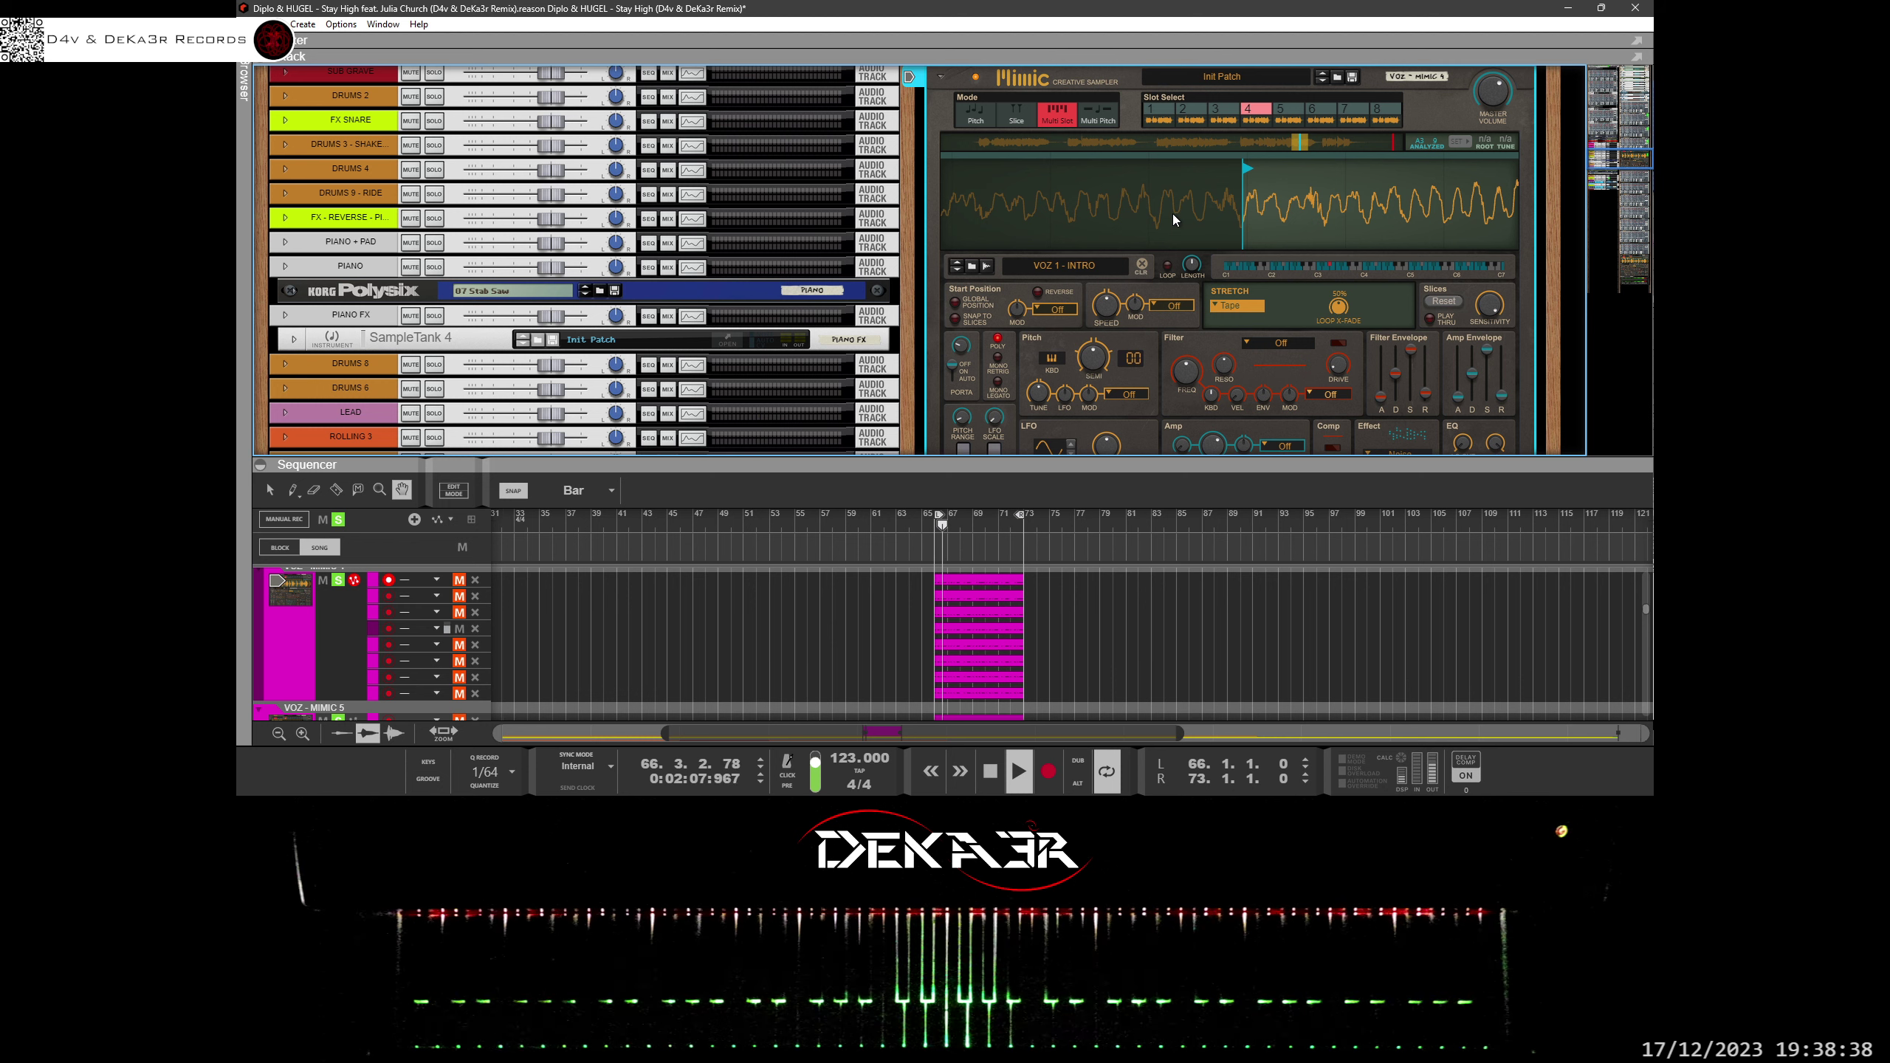
scroll(1177, 184, down, 1)
scroll(1174, 185, down, 1)
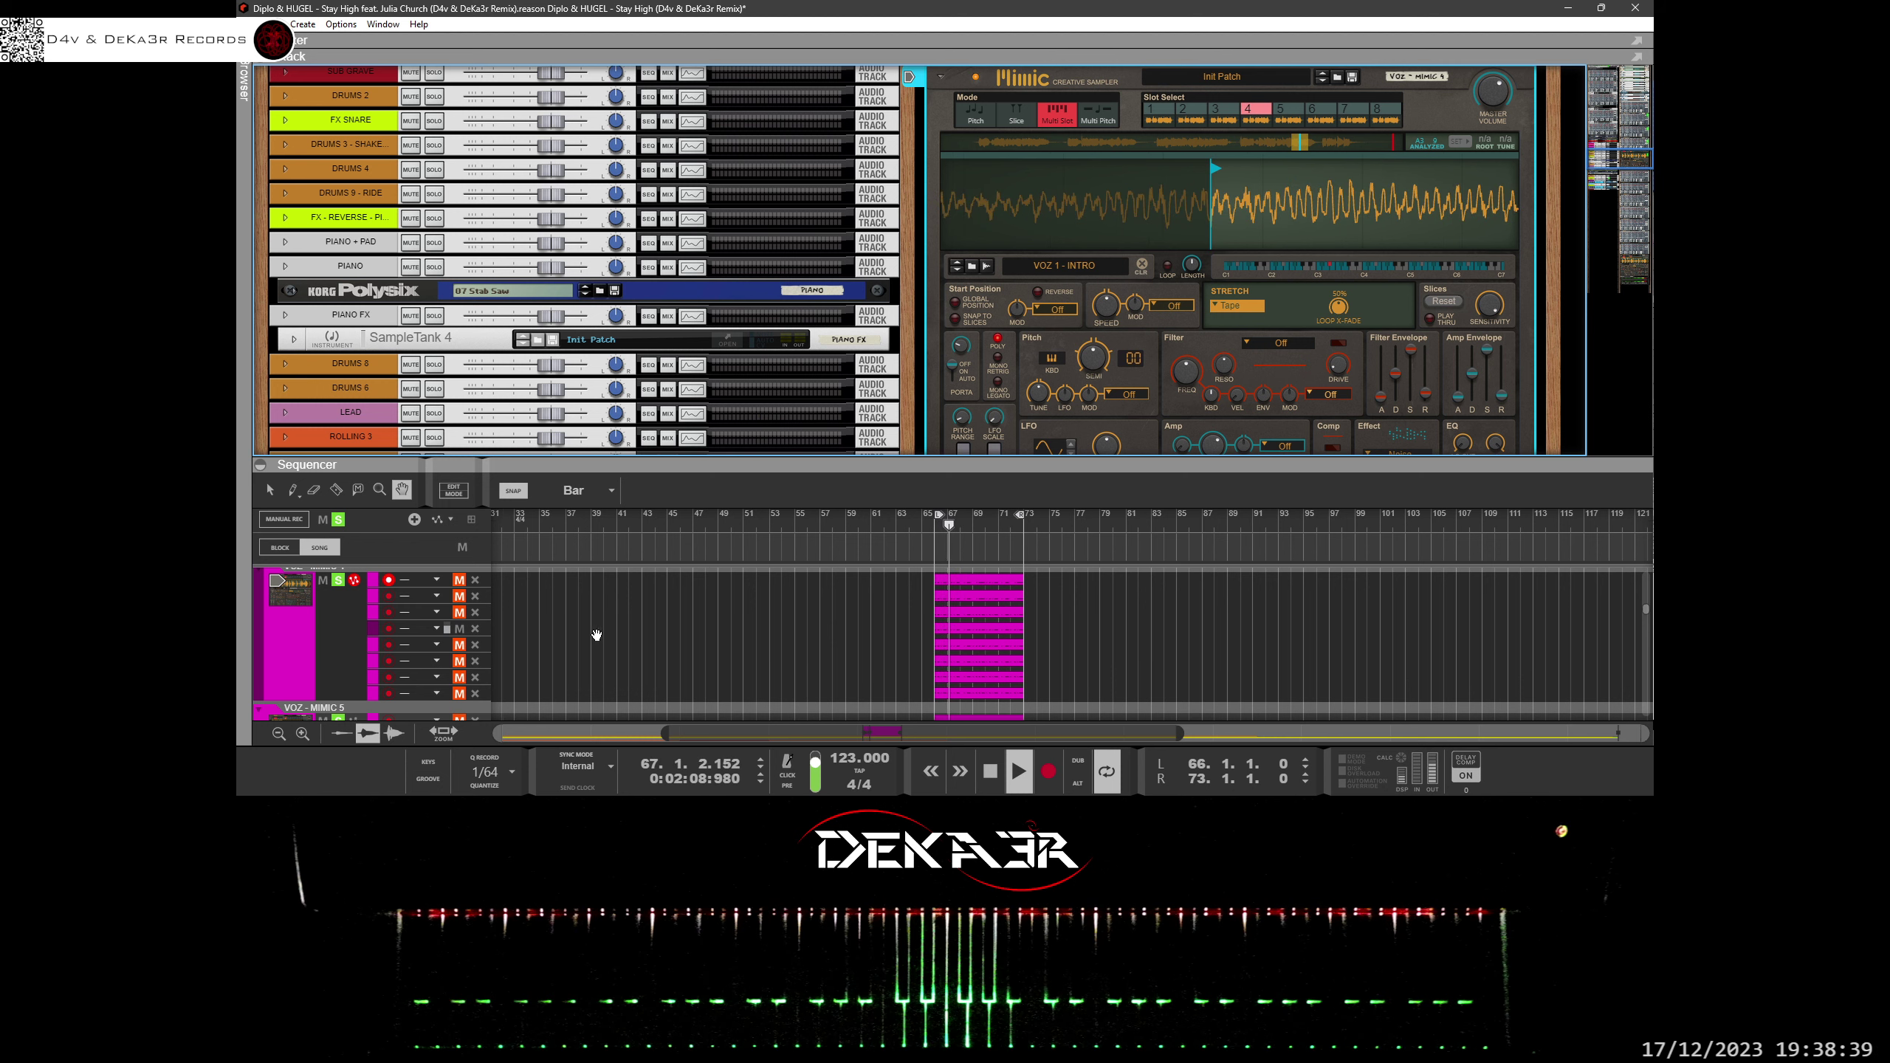
Unmute the fifth note lane, mute the fourth, and make the fifth lane active.
click(460, 644)
click(458, 630)
click(373, 646)
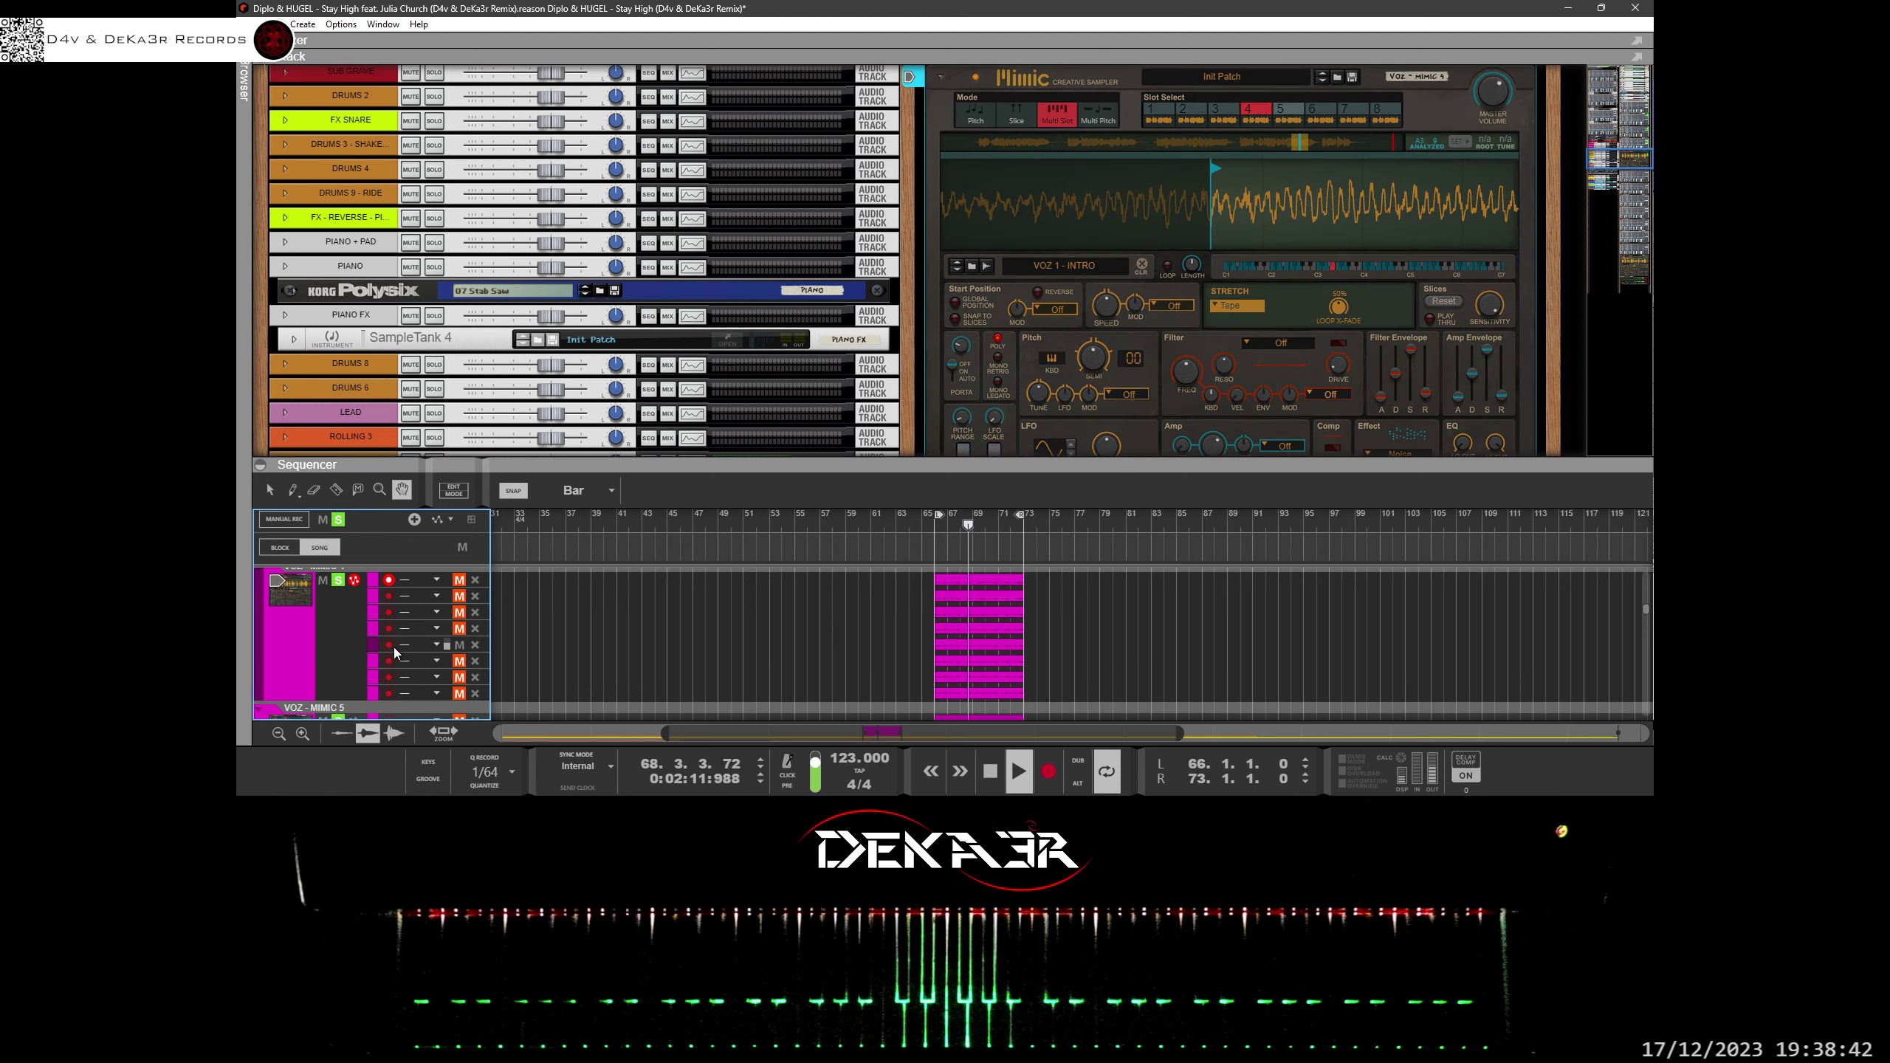
Select slot 5 in the sampler and fine-tune its start marker on the vocal waveform.
click(1282, 112)
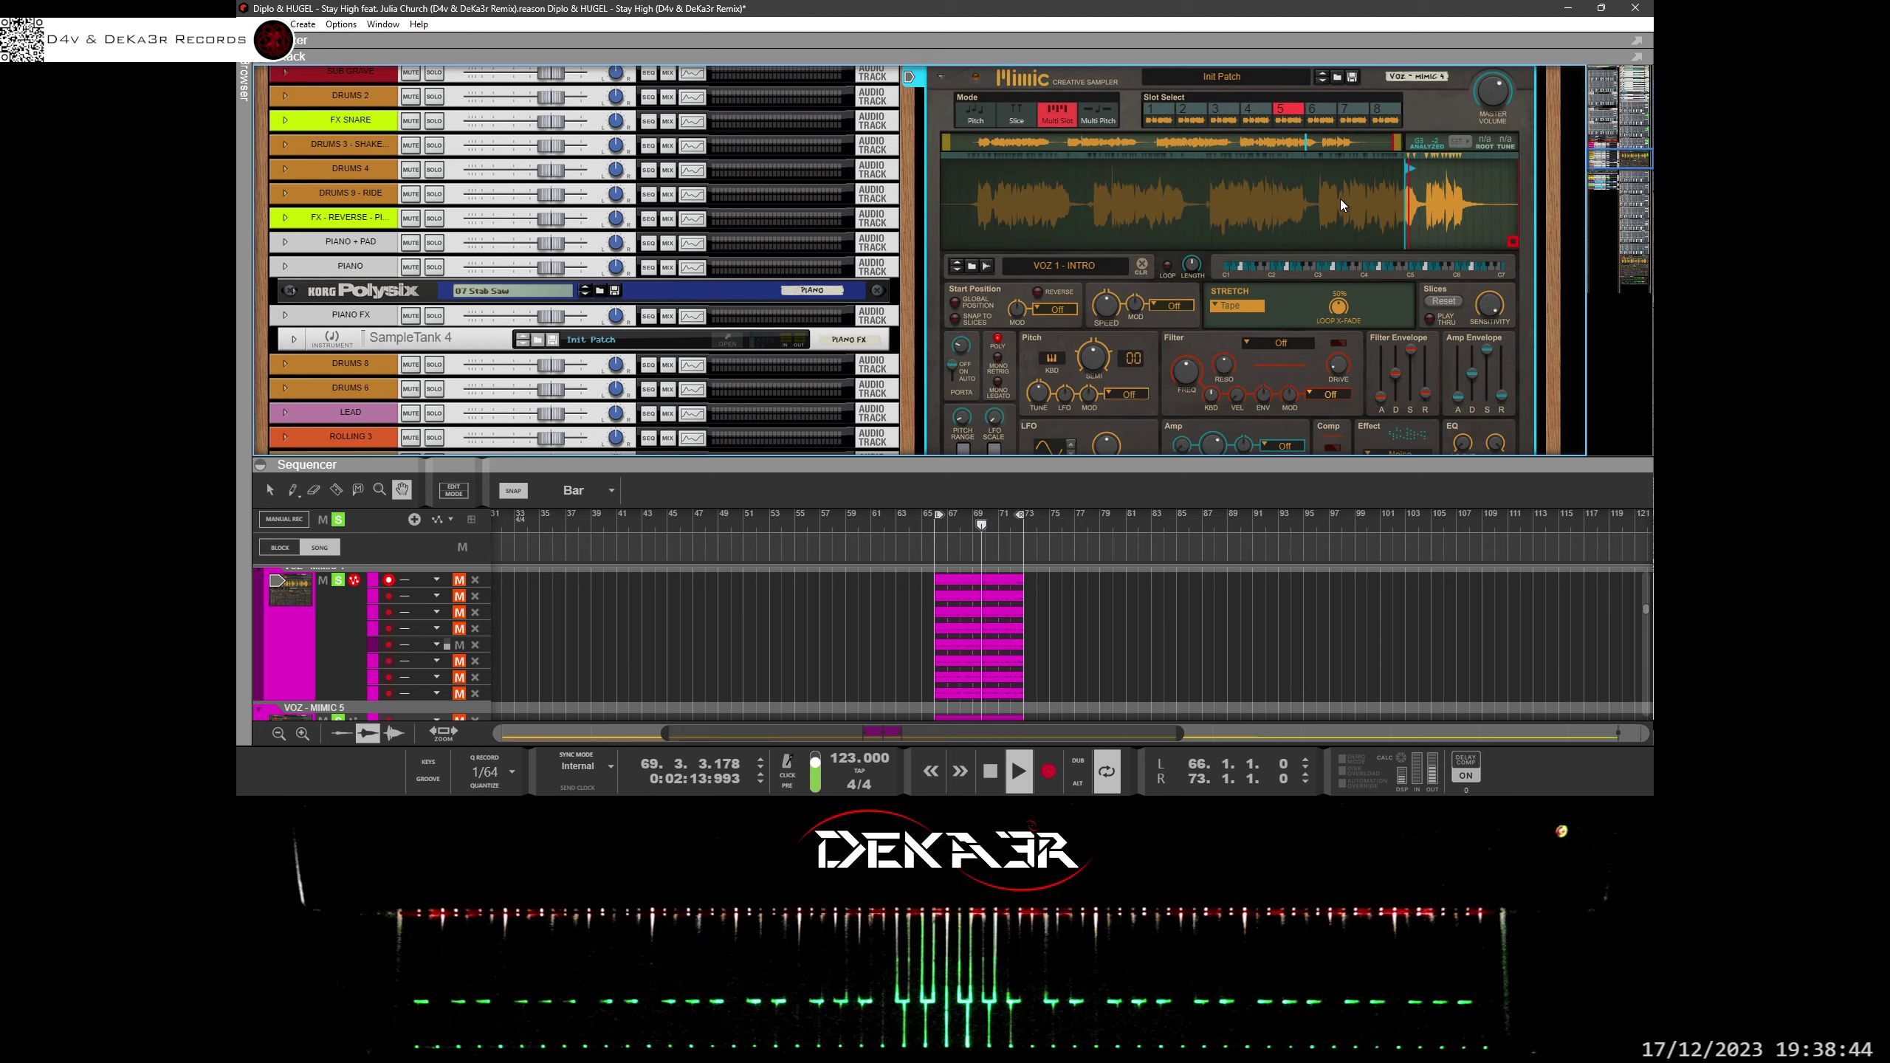
drag(1382, 192, 1183, 237)
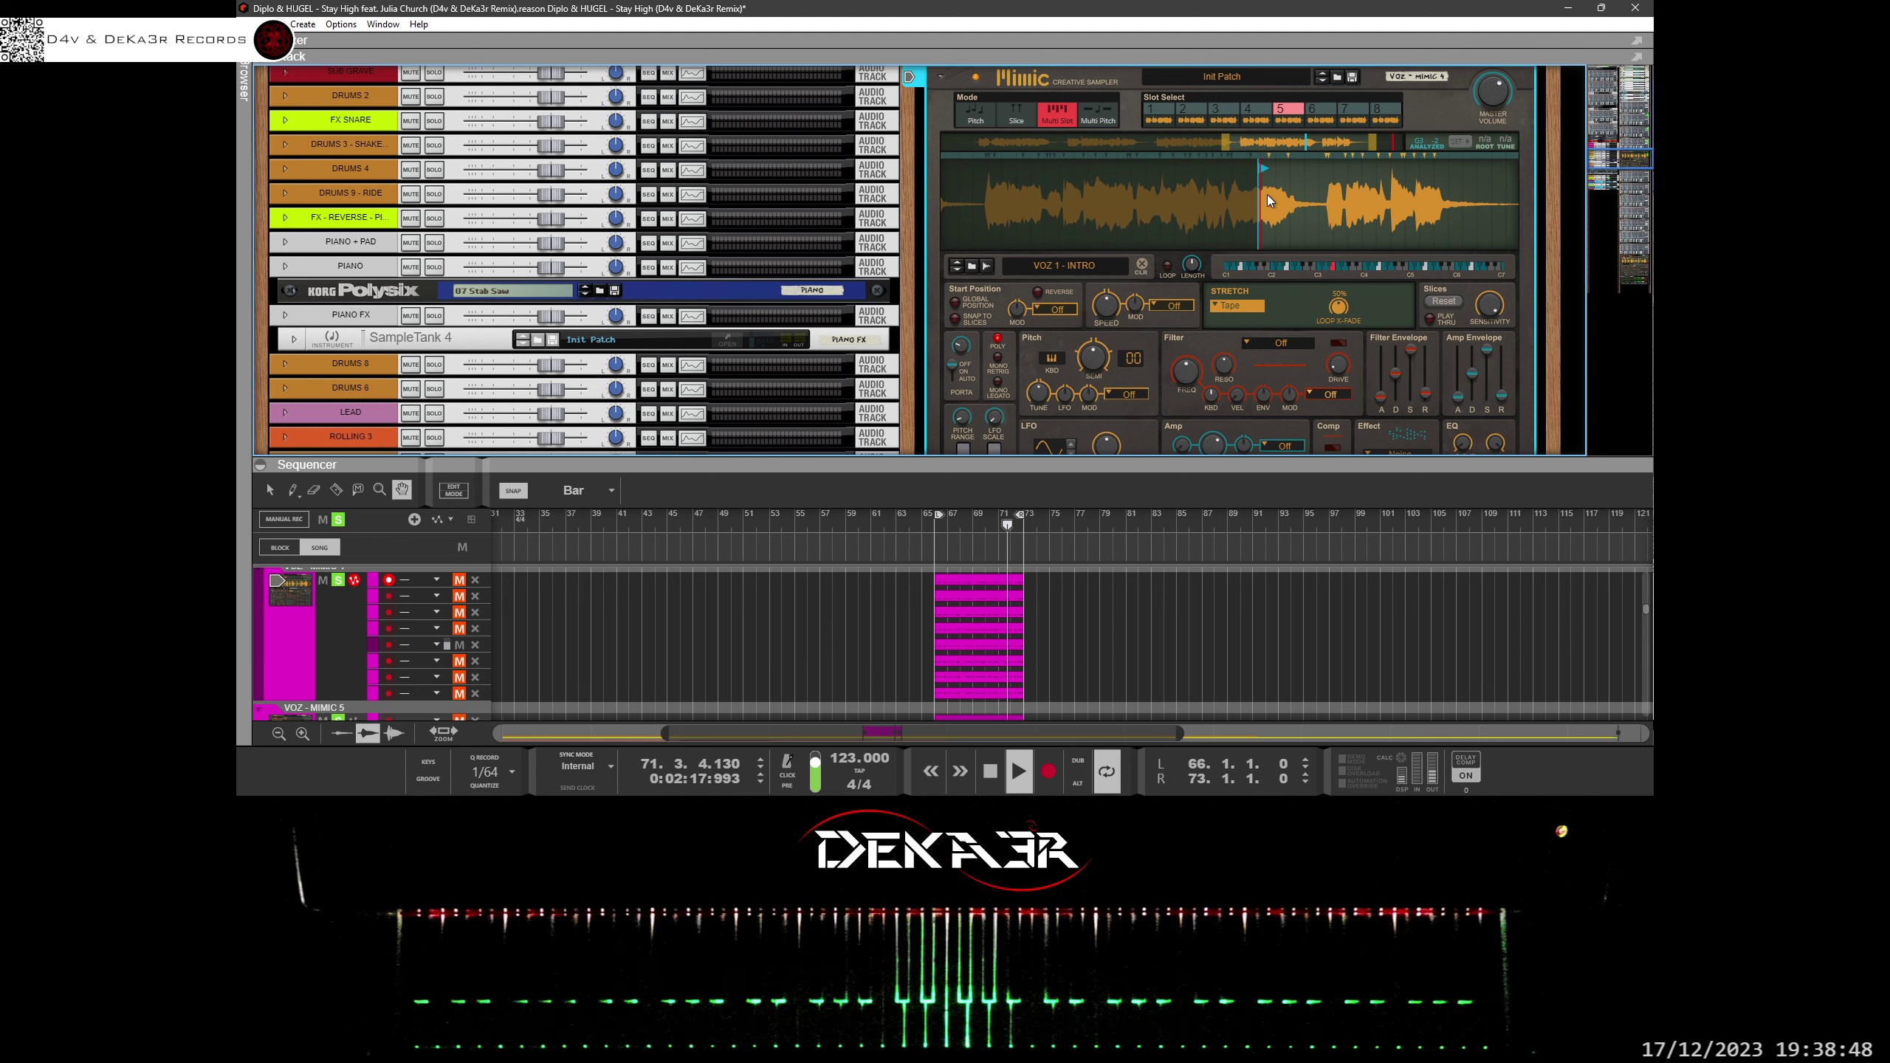
scroll(1267, 195, up, 3)
scroll(1285, 220, up, 4)
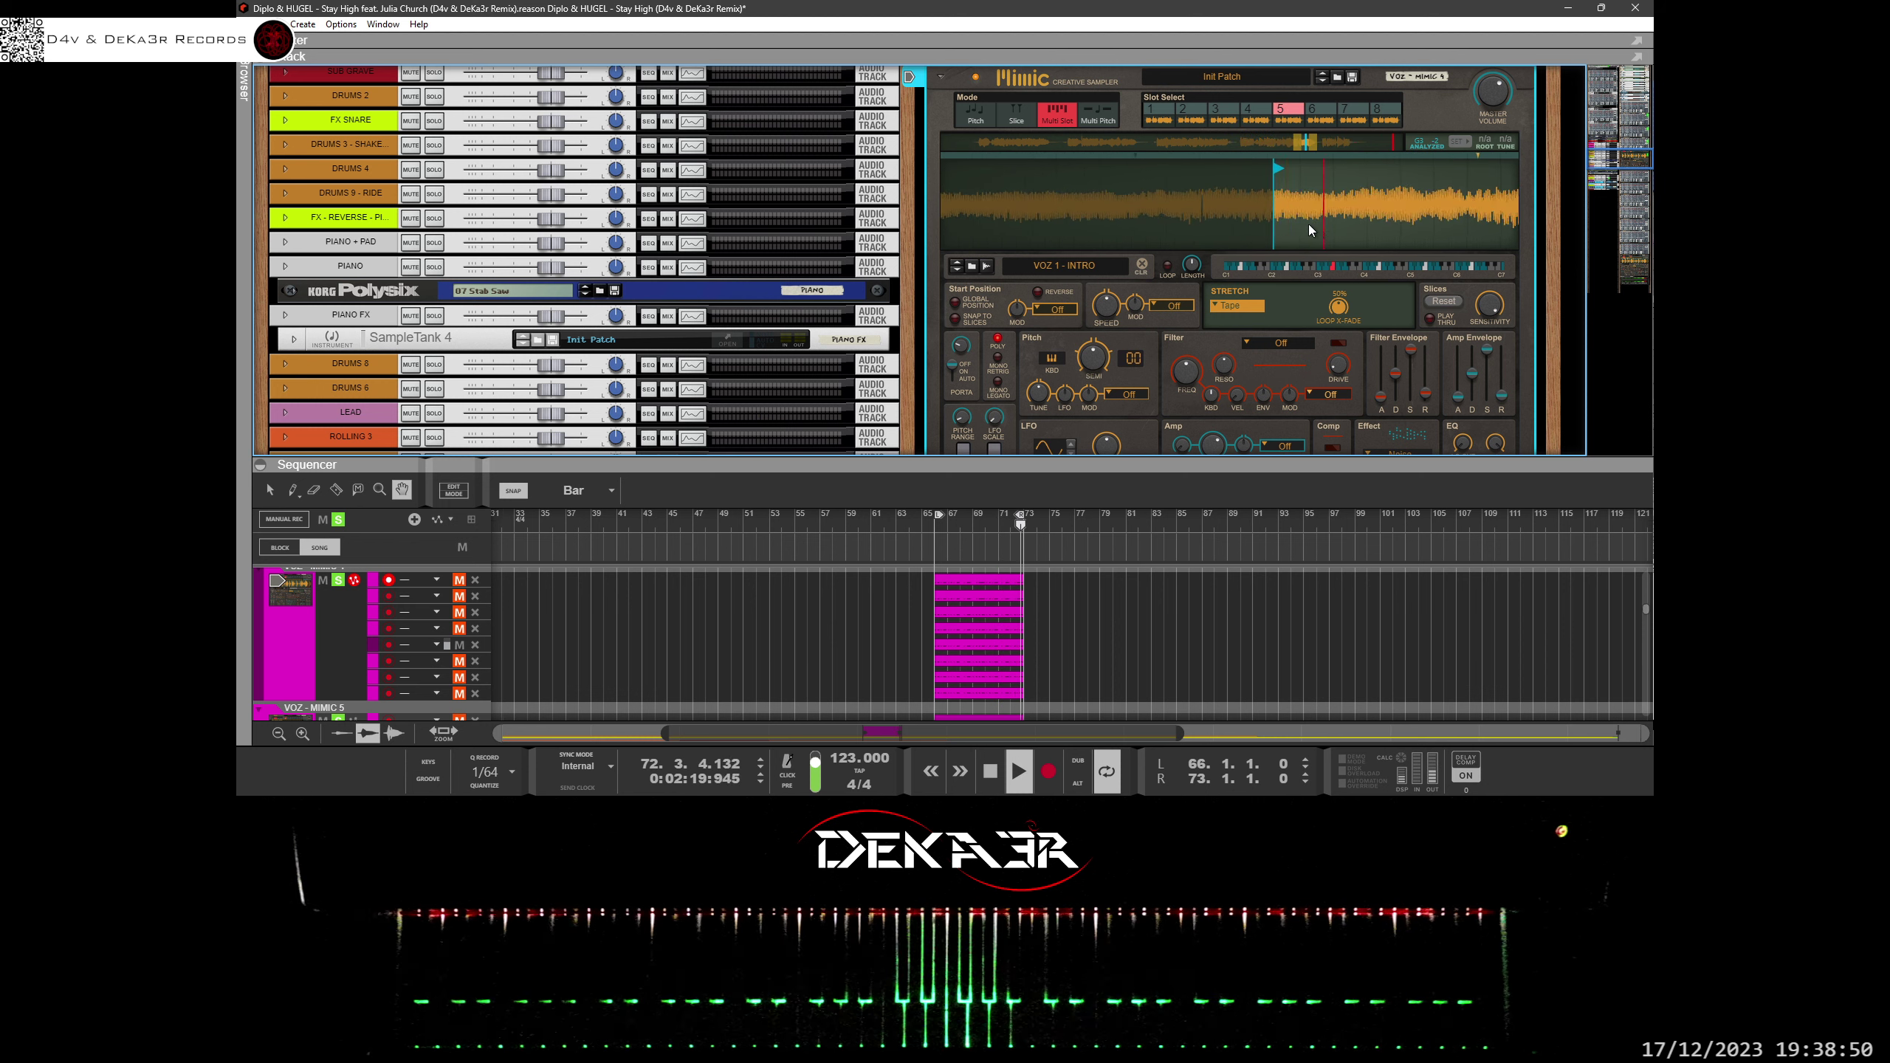
scroll(1282, 231, up, 4)
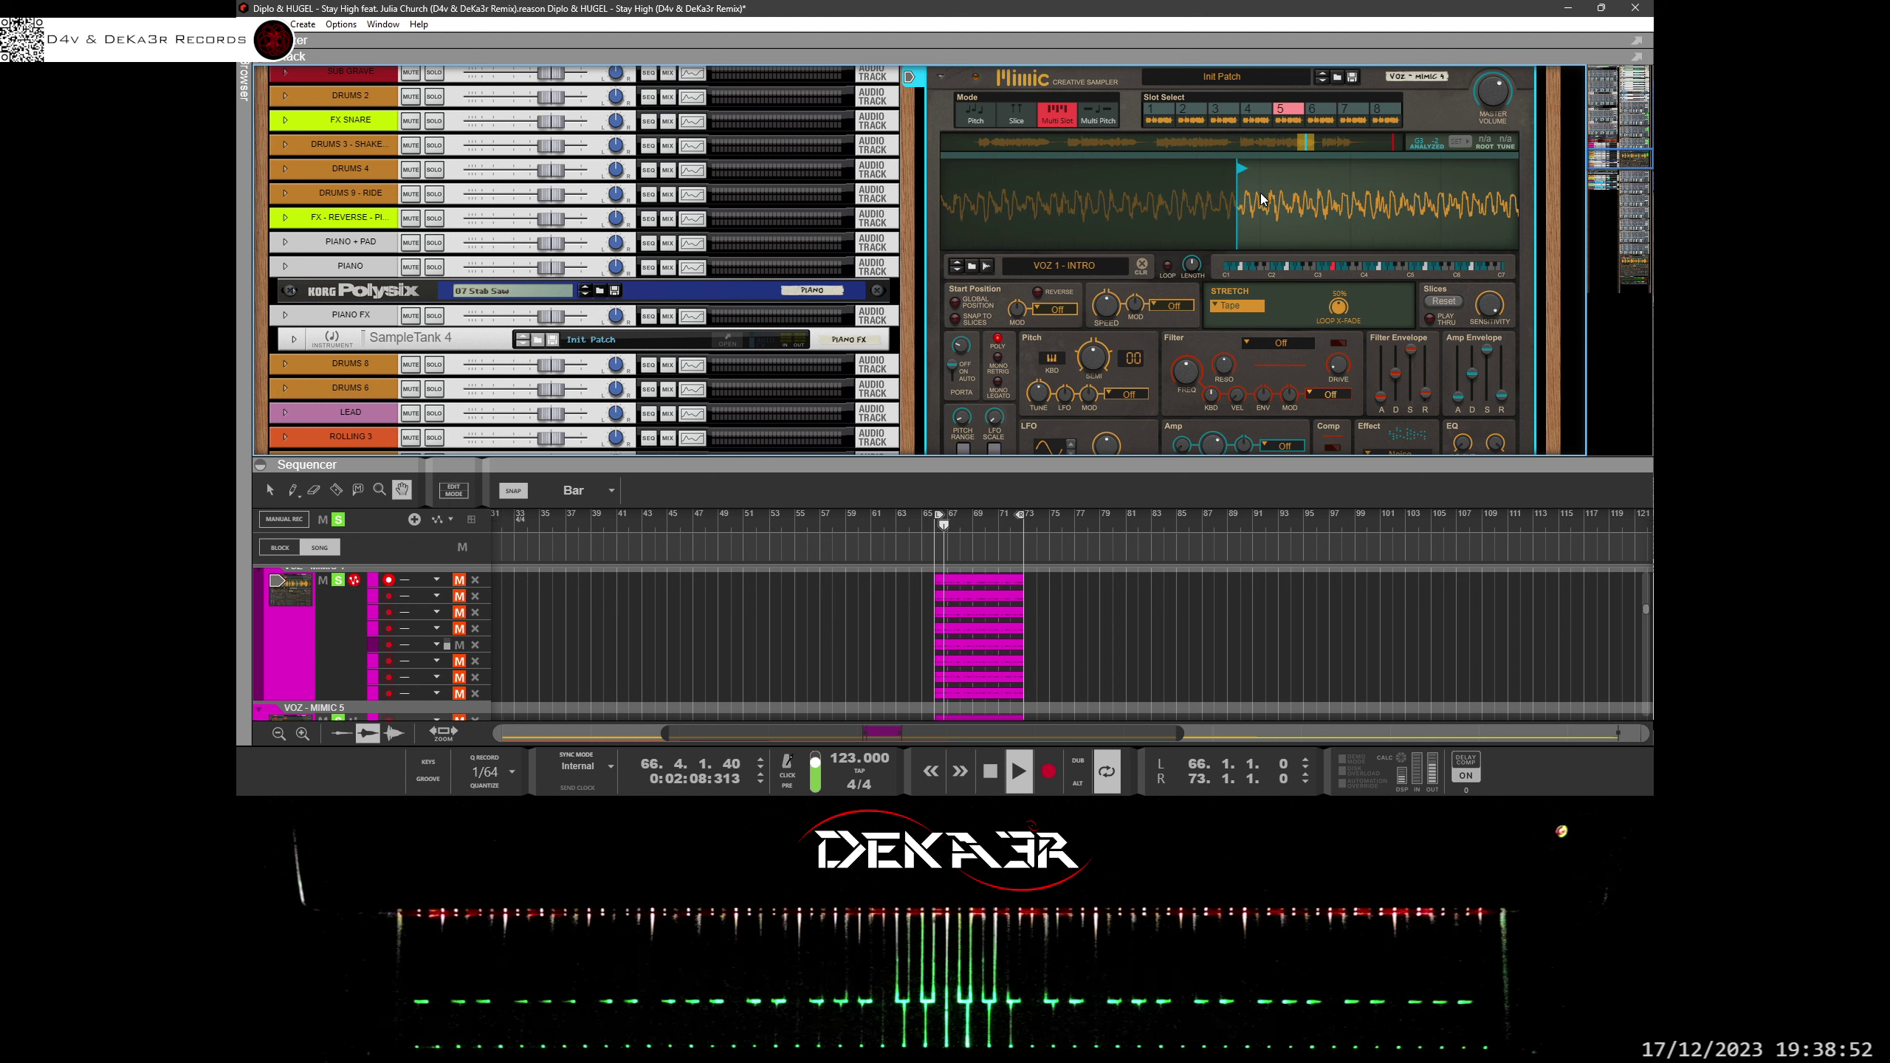
scroll(1288, 231, up, 1)
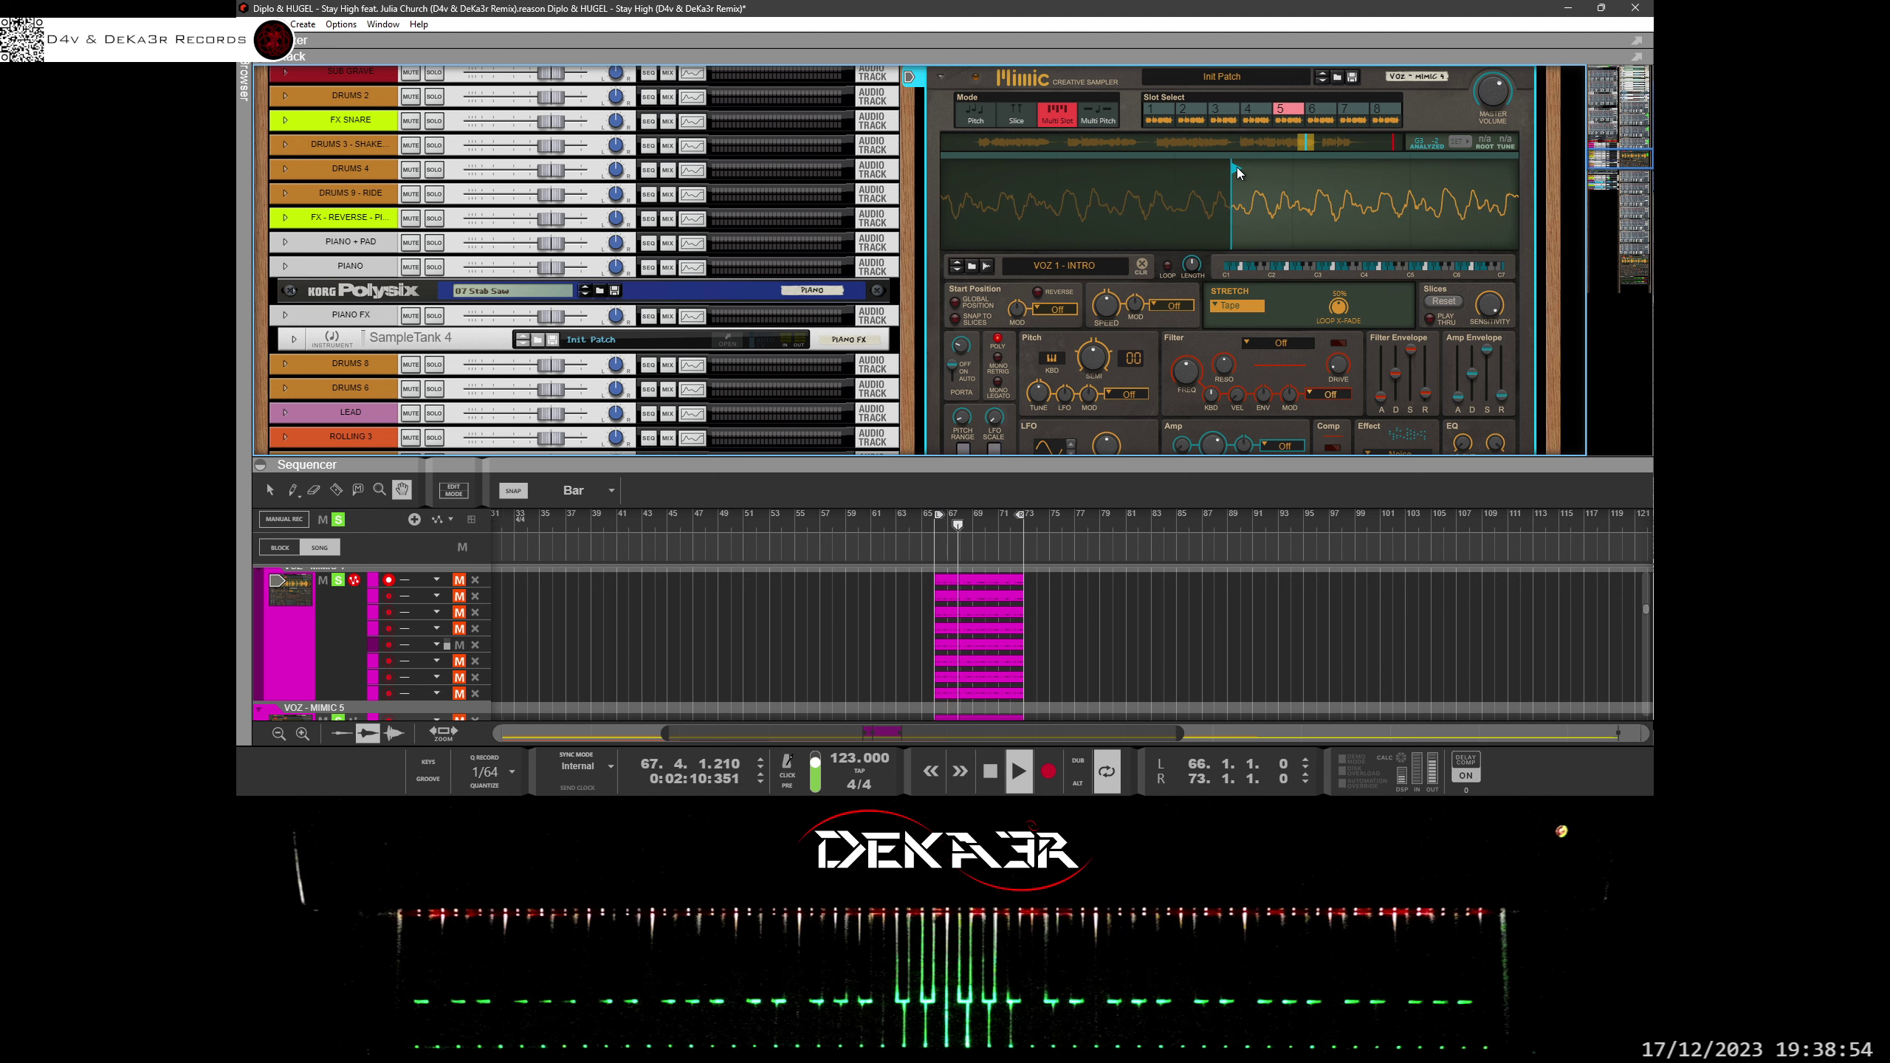
scroll(1260, 199, down, 10)
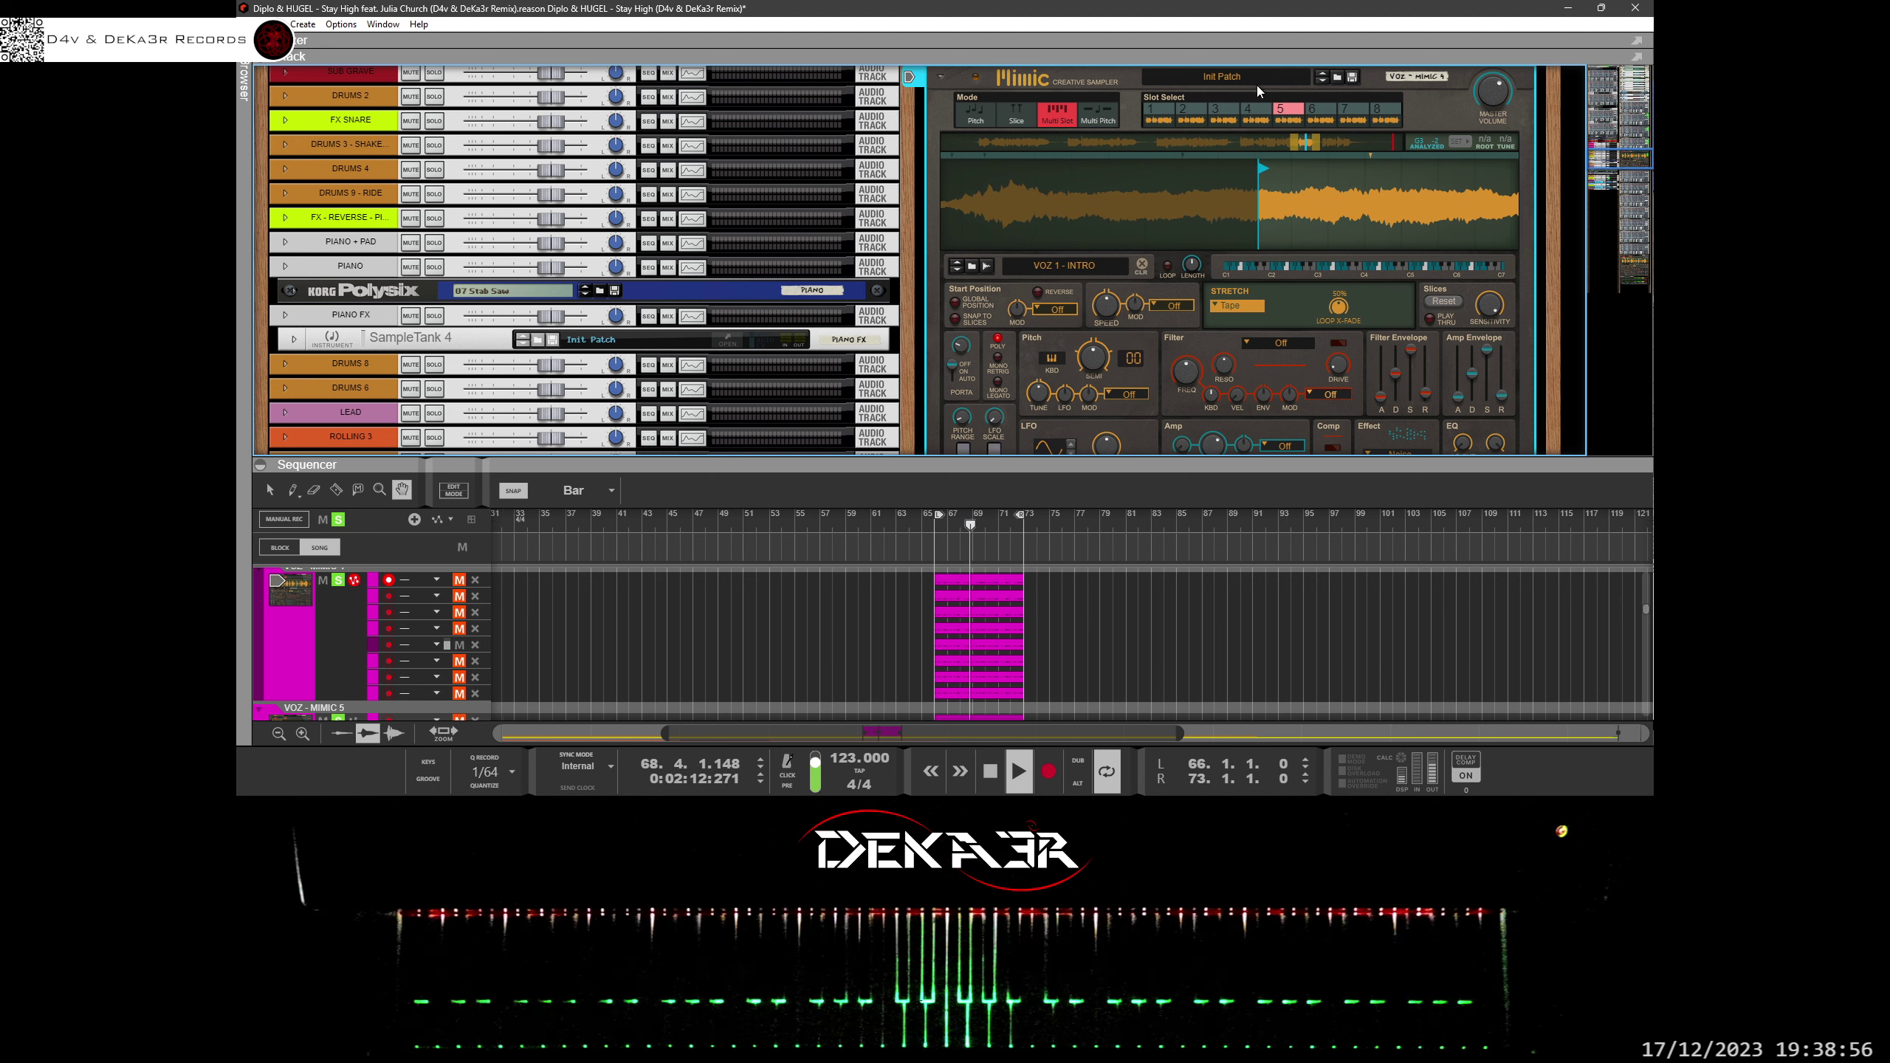
mouse_move(1260, 170)
mouse_down()
mouse_move(1226, 178)
mouse_move(1248, 180)
mouse_move(1259, 293)
mouse_up()
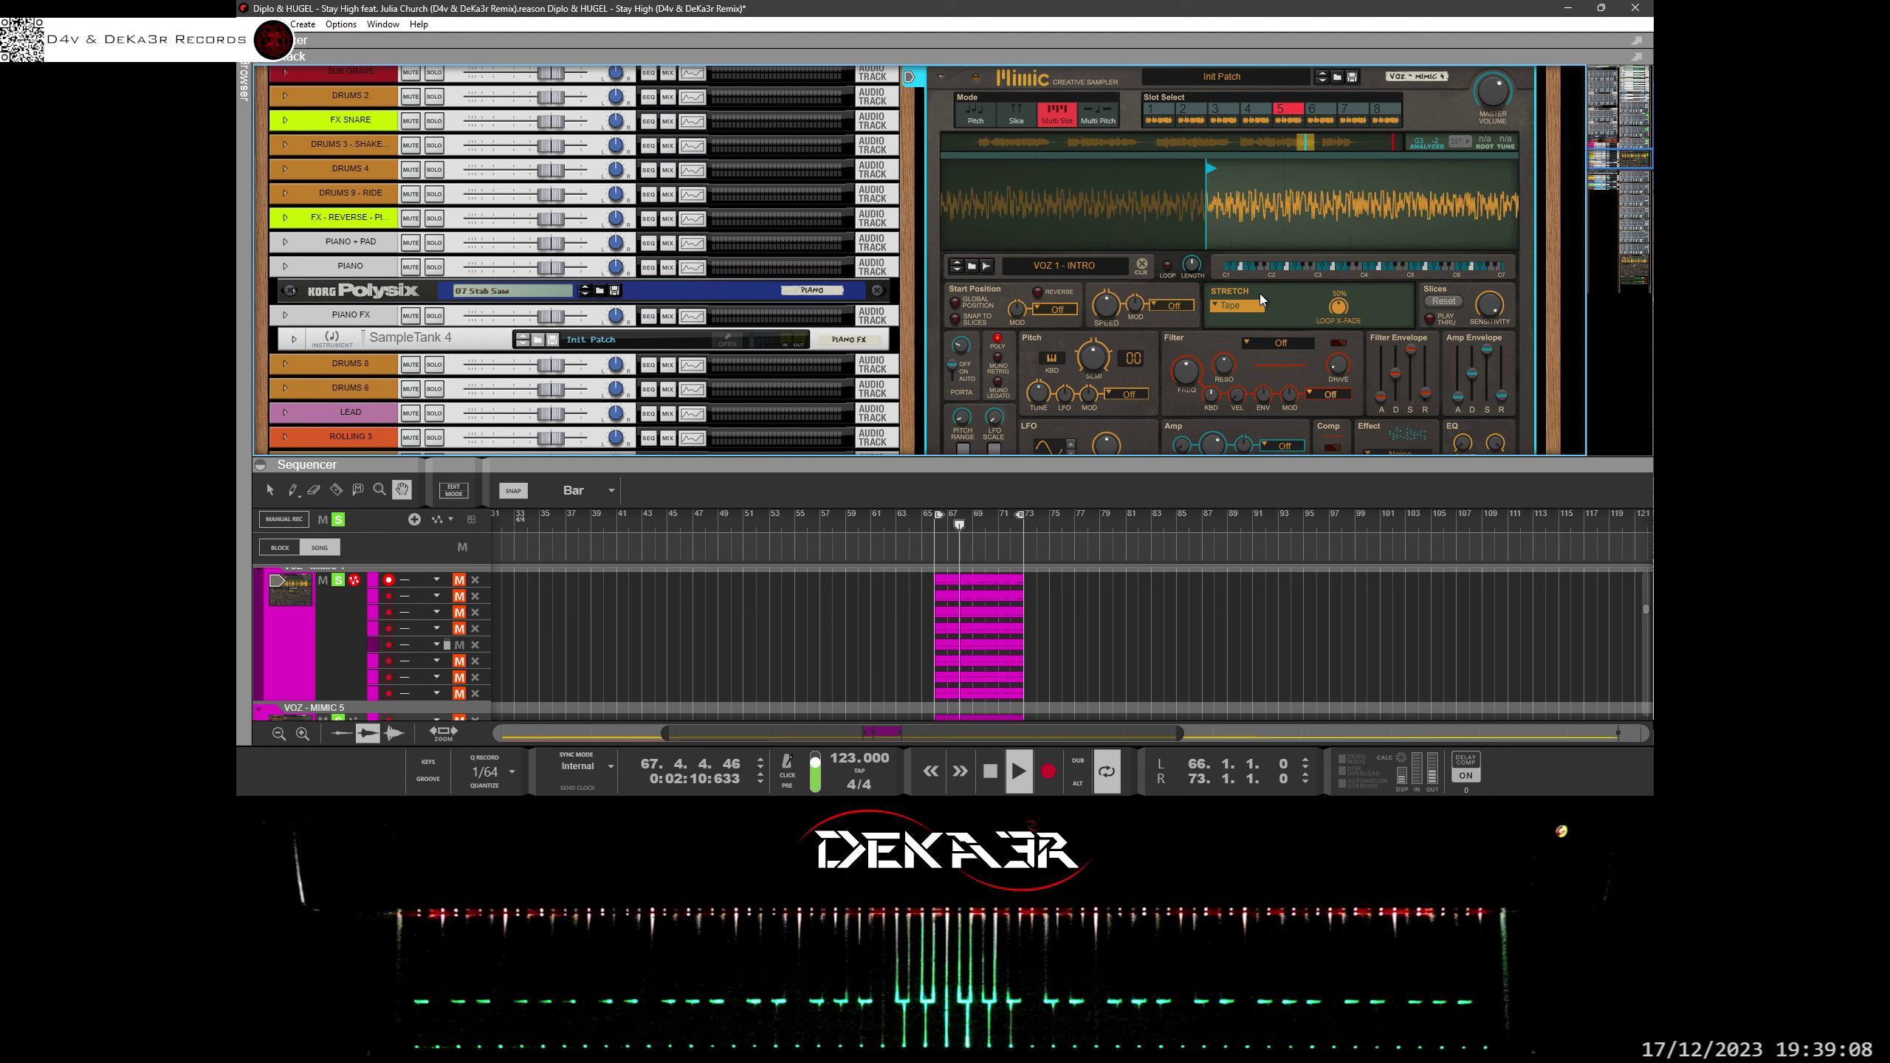
scroll(1210, 200, up, 2)
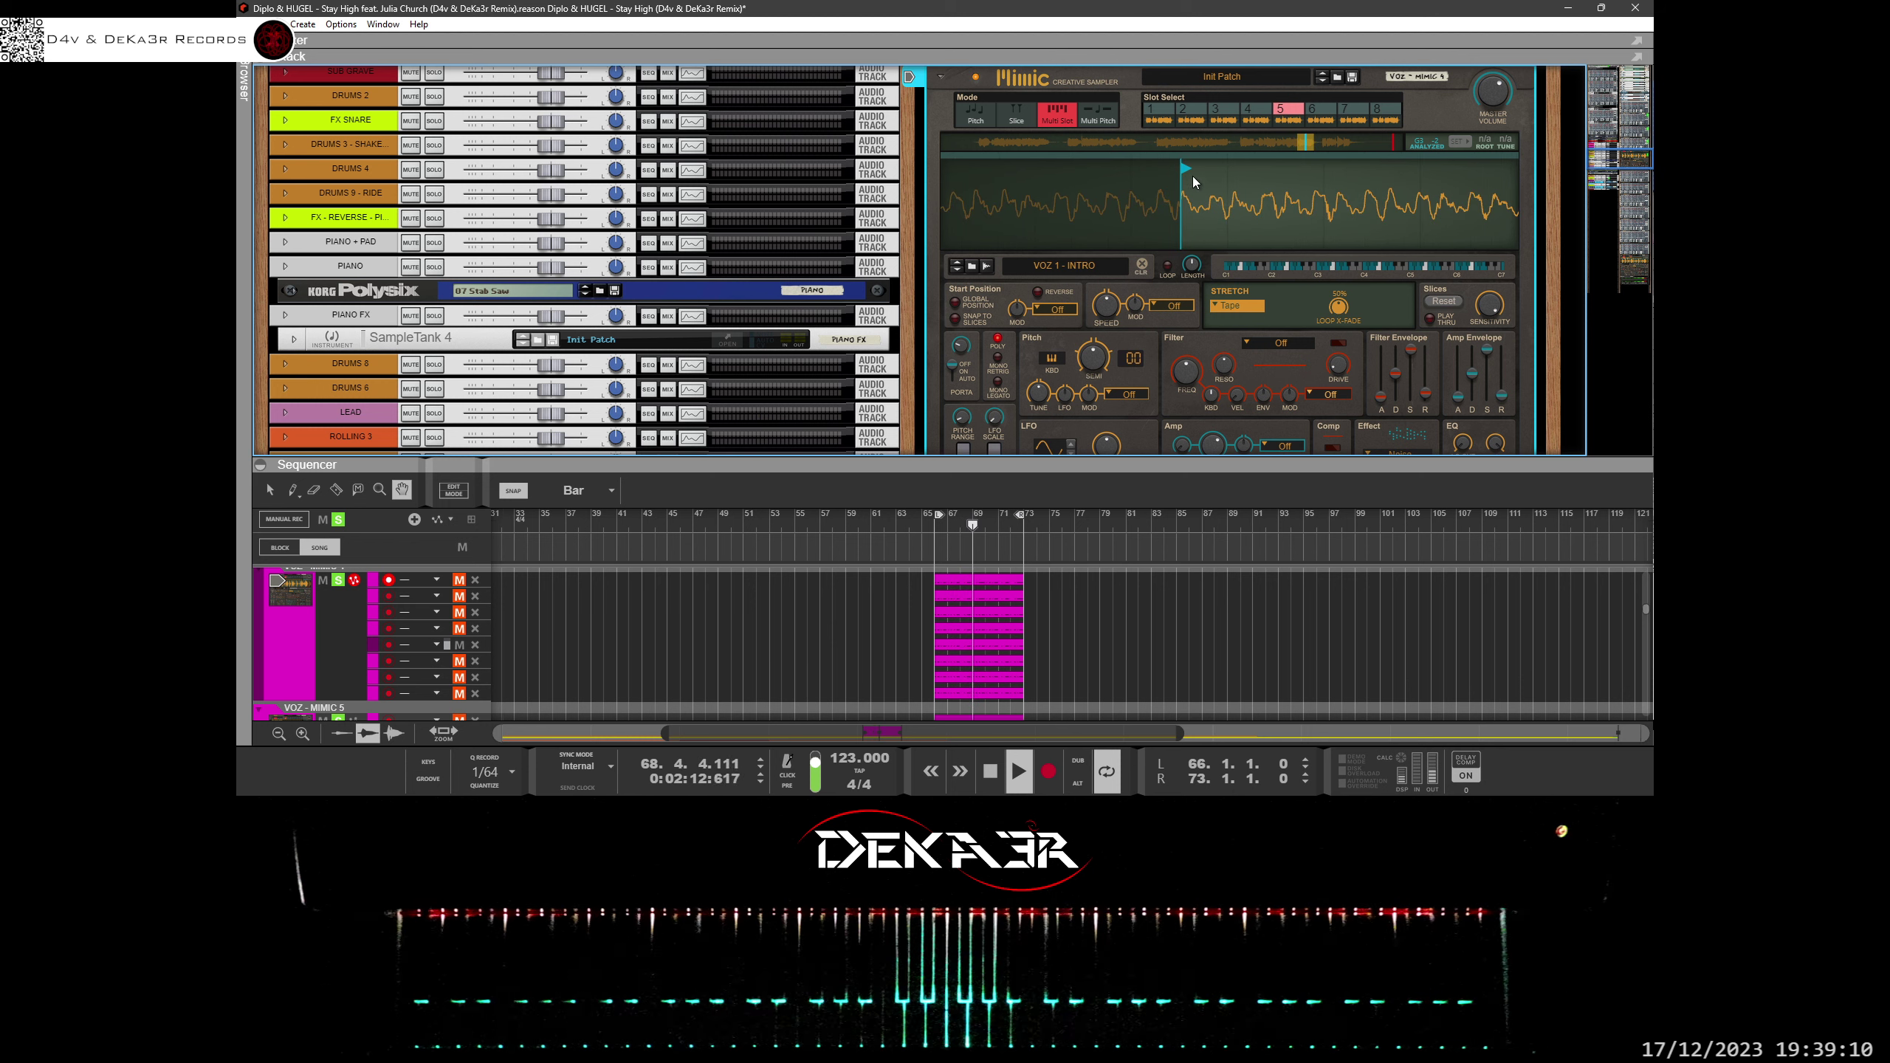
drag(1188, 175, 1184, 175)
Mute the fifth note lane, unmute the sixth, and move slot 6's start marker slightly past the vocal's onset.
click(460, 646)
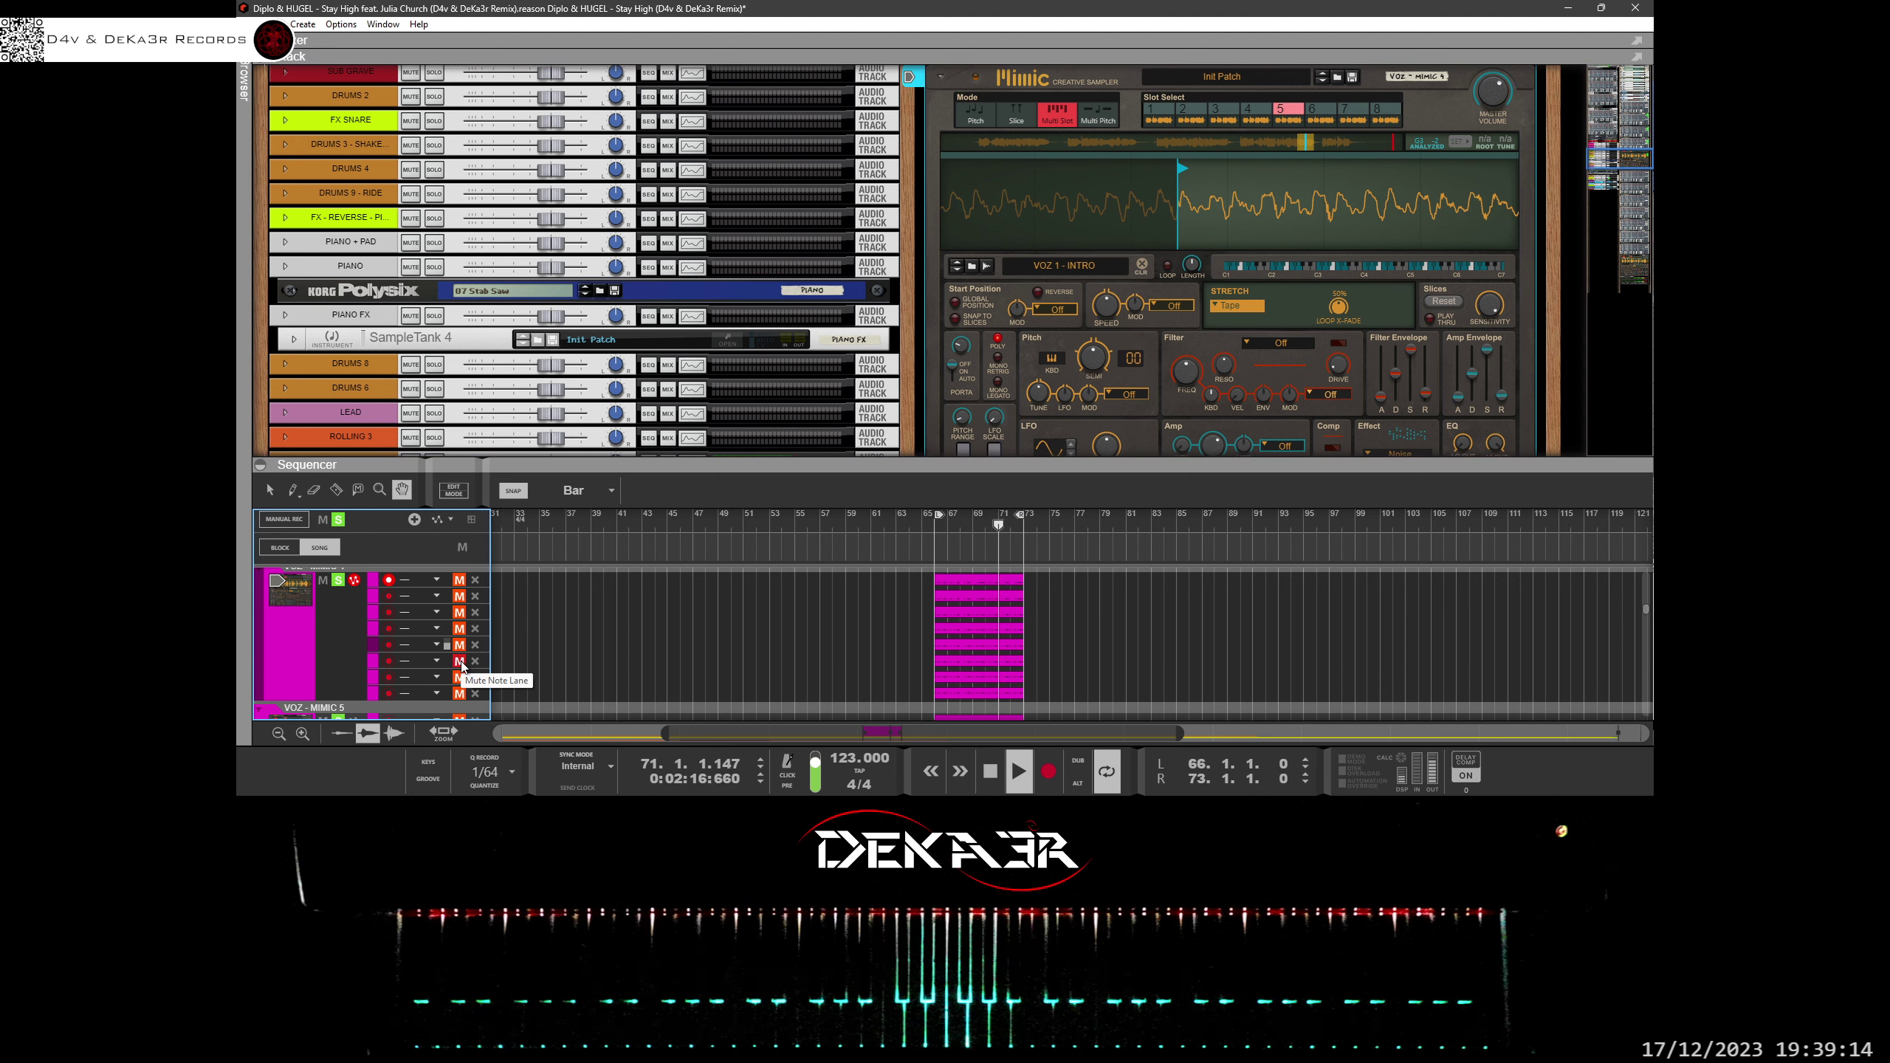
click(460, 661)
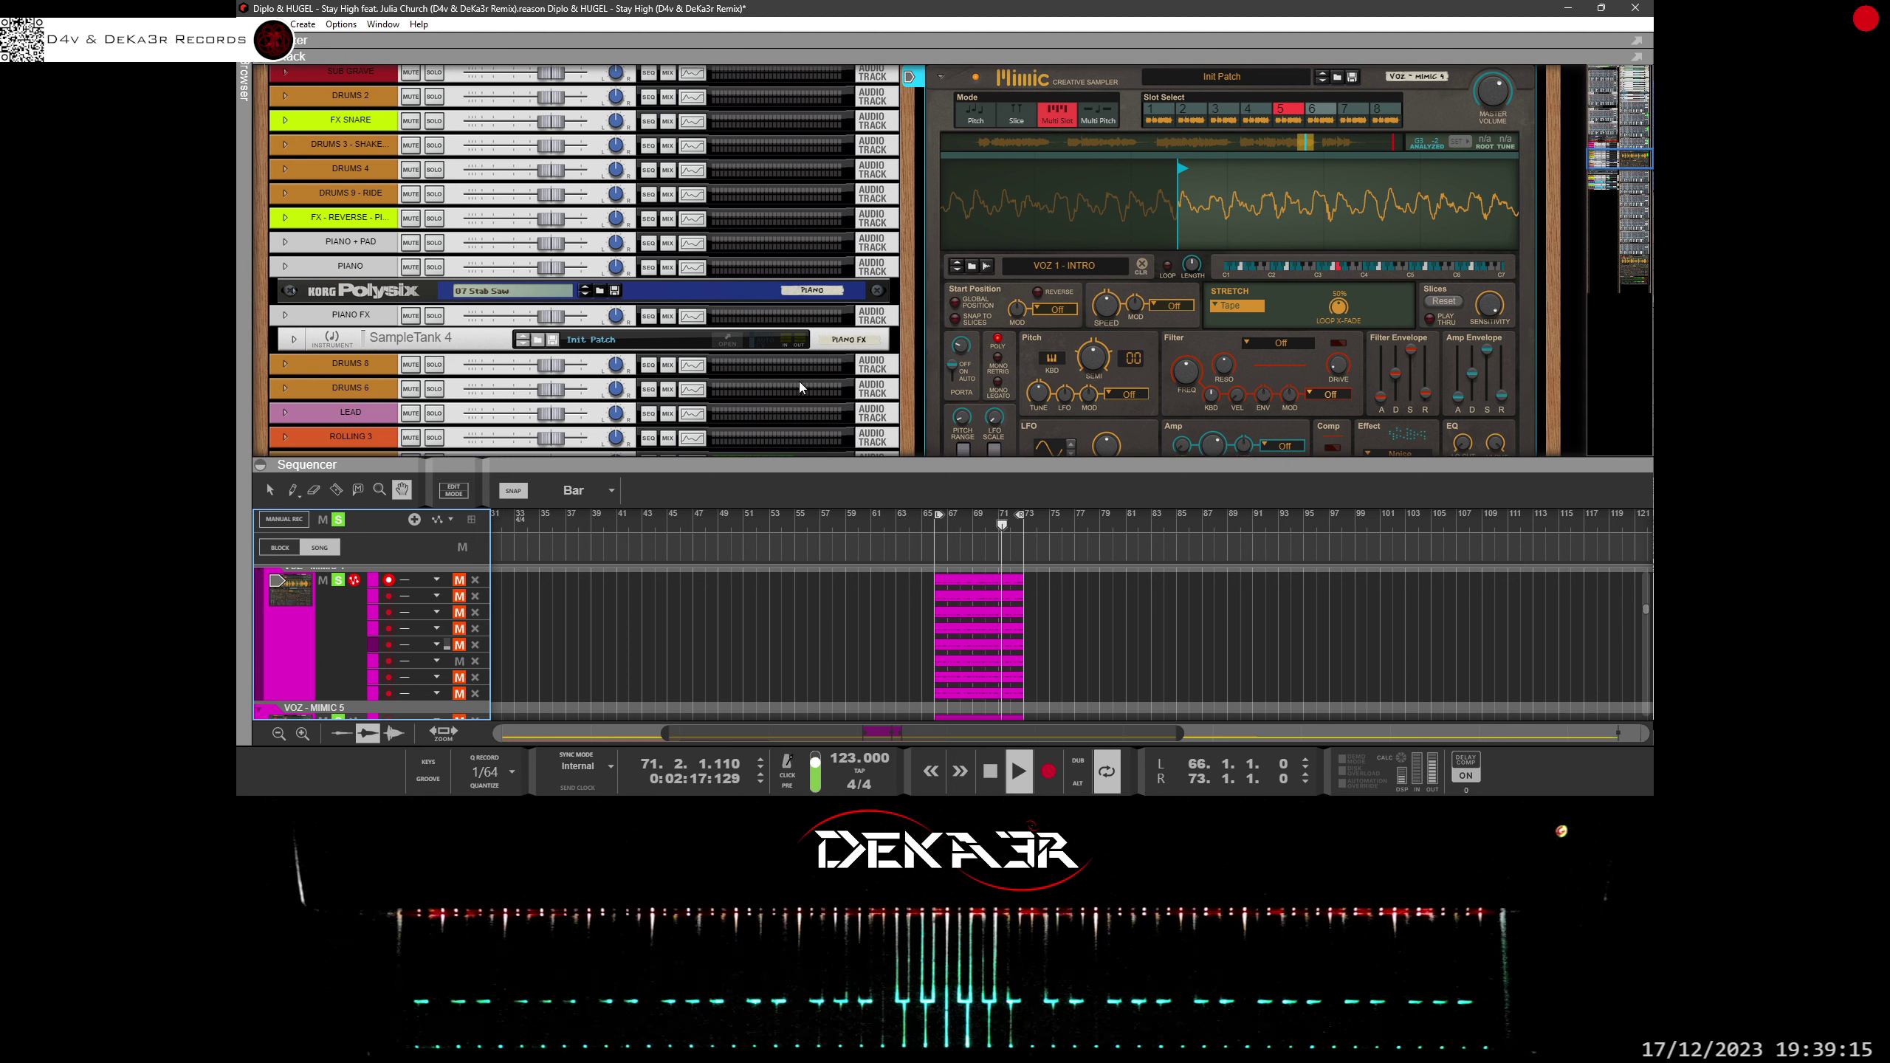
click(1329, 123)
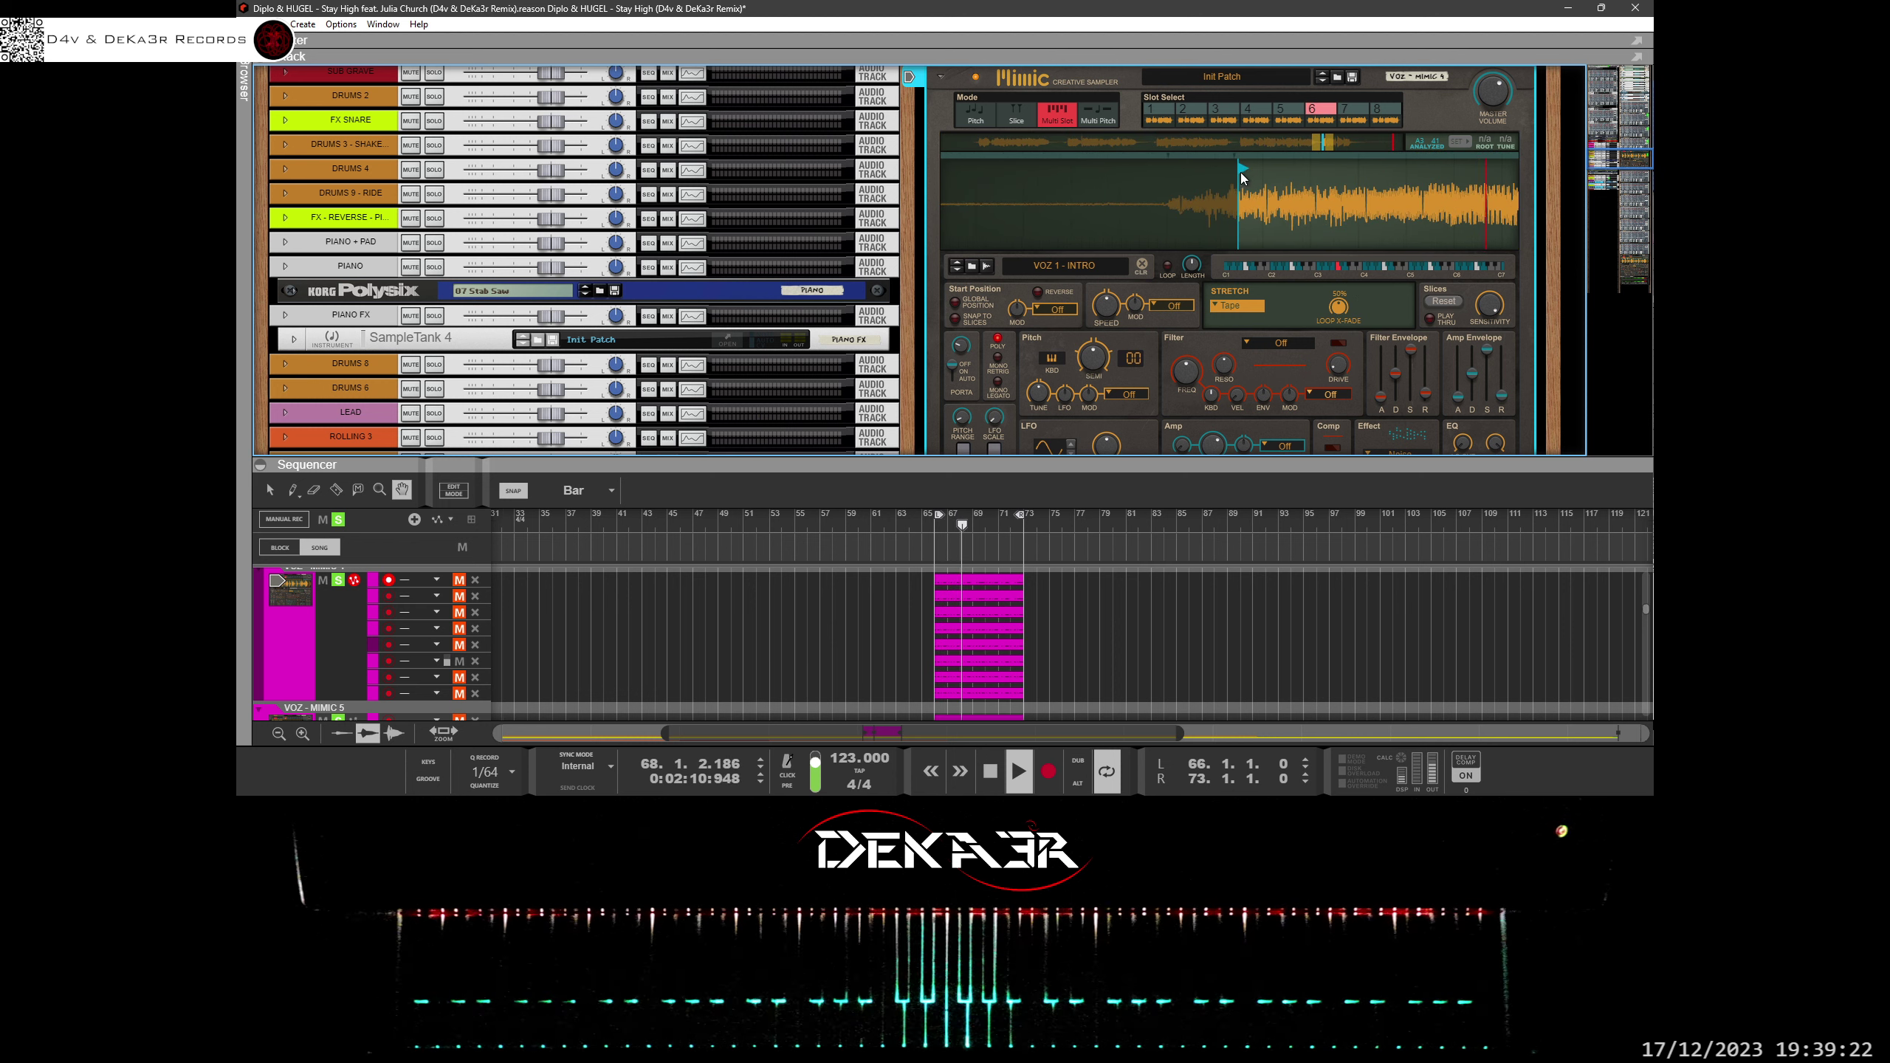
mouse_move(1241, 176)
mouse_down()
mouse_move(1146, 180)
mouse_move(1294, 184)
mouse_up()
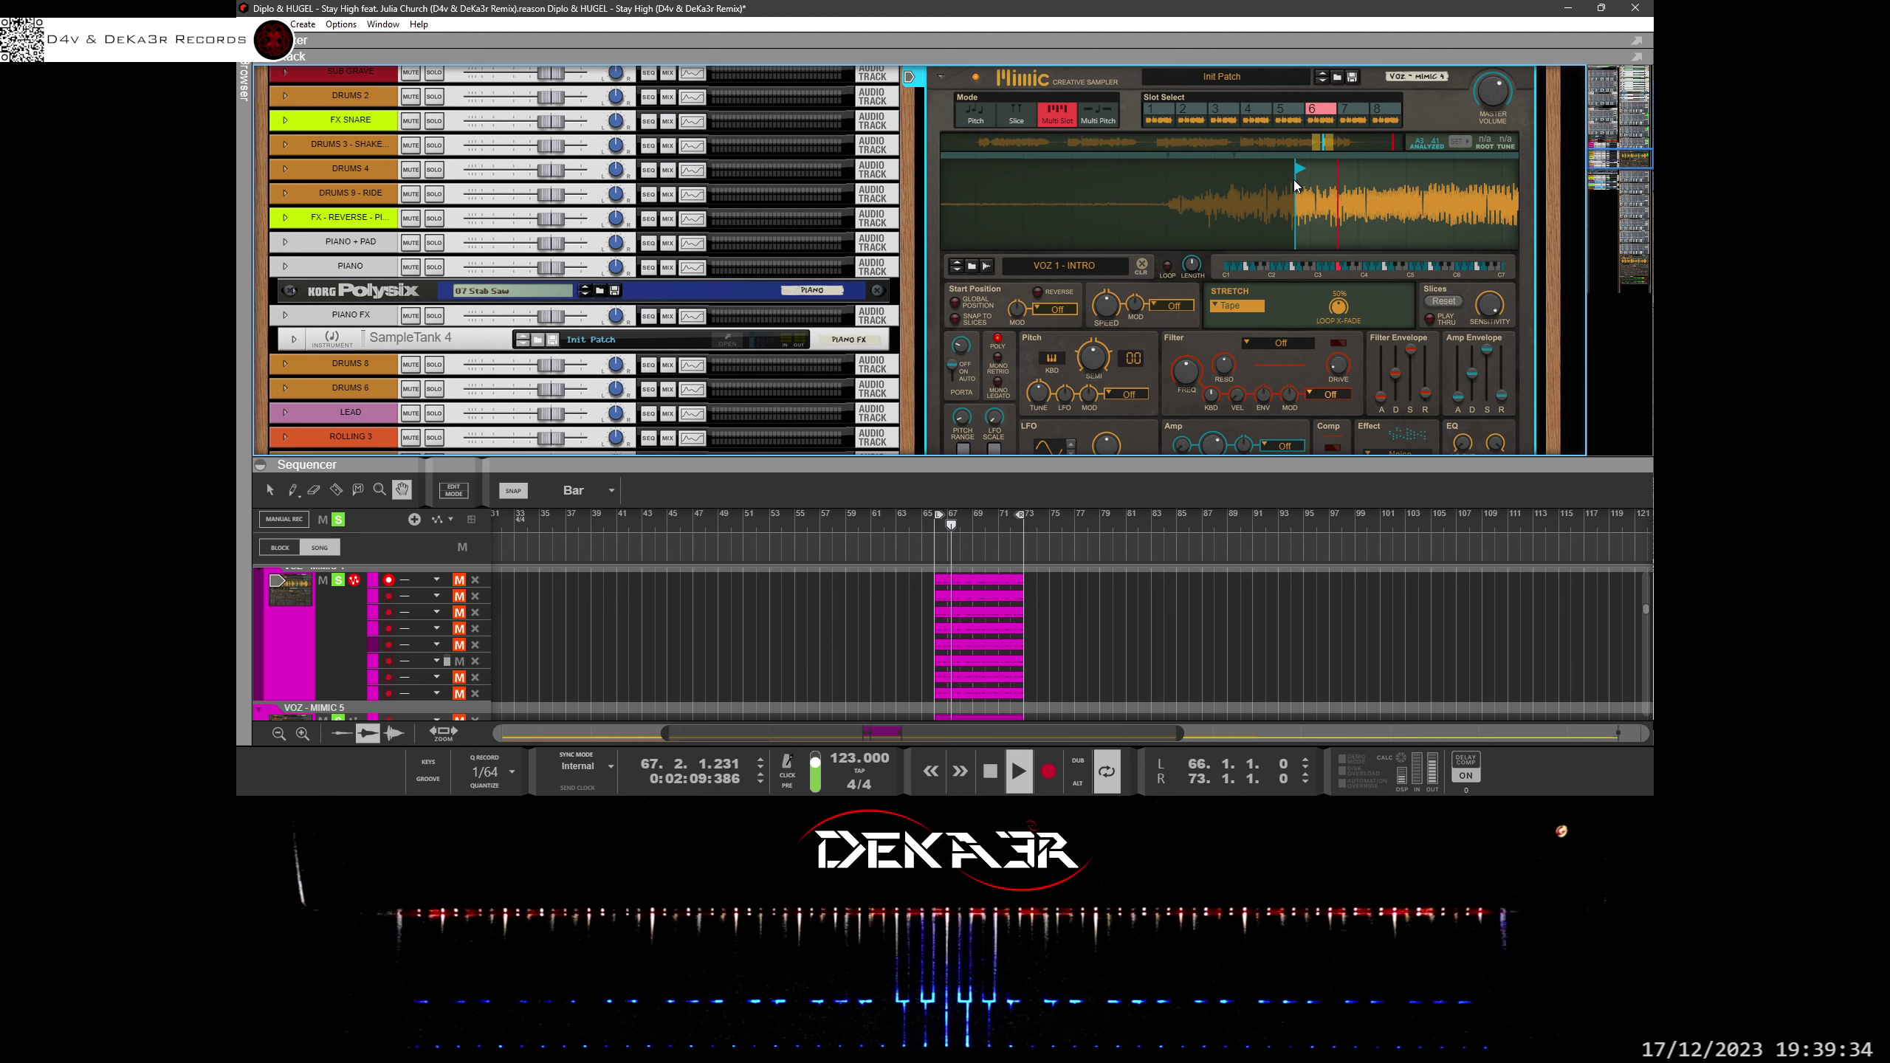
drag(1302, 186, 1294, 281)
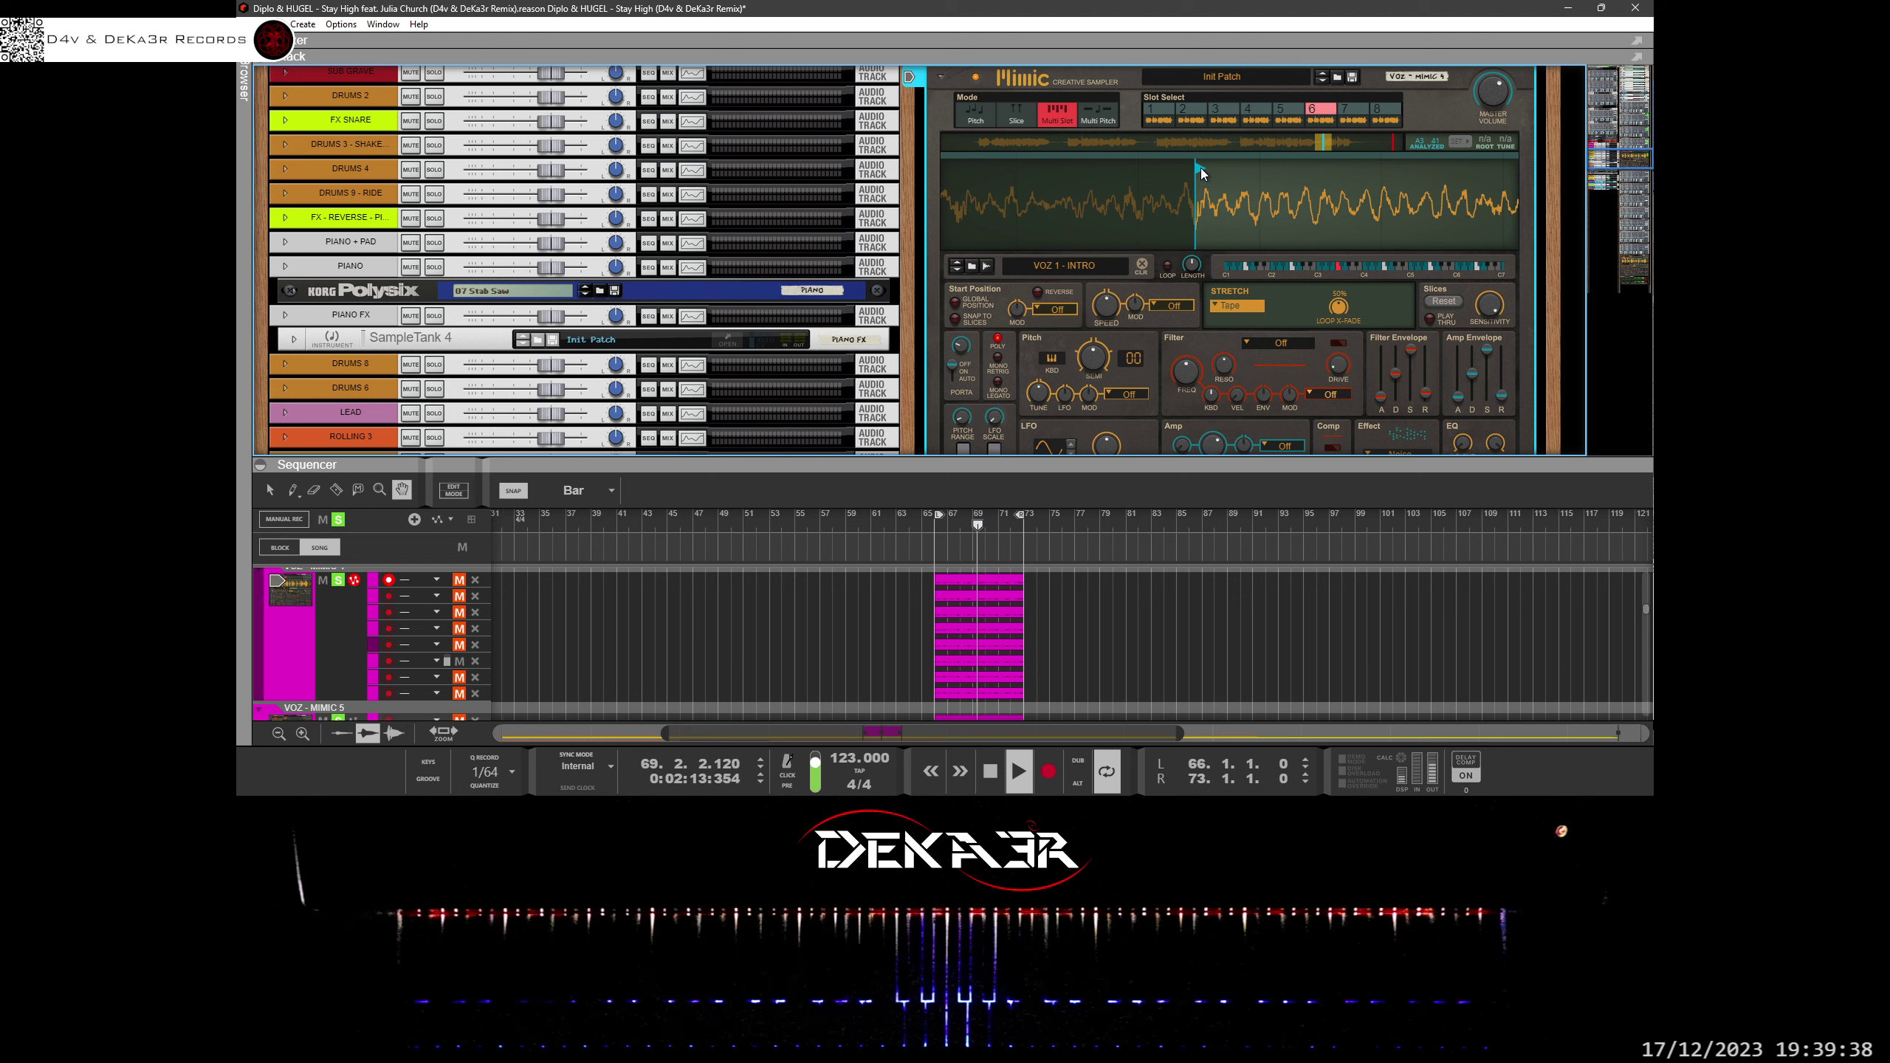
Mute the sixth note lane, unmute the seventh, and select slot 7 in the sampler.
click(458, 661)
click(458, 678)
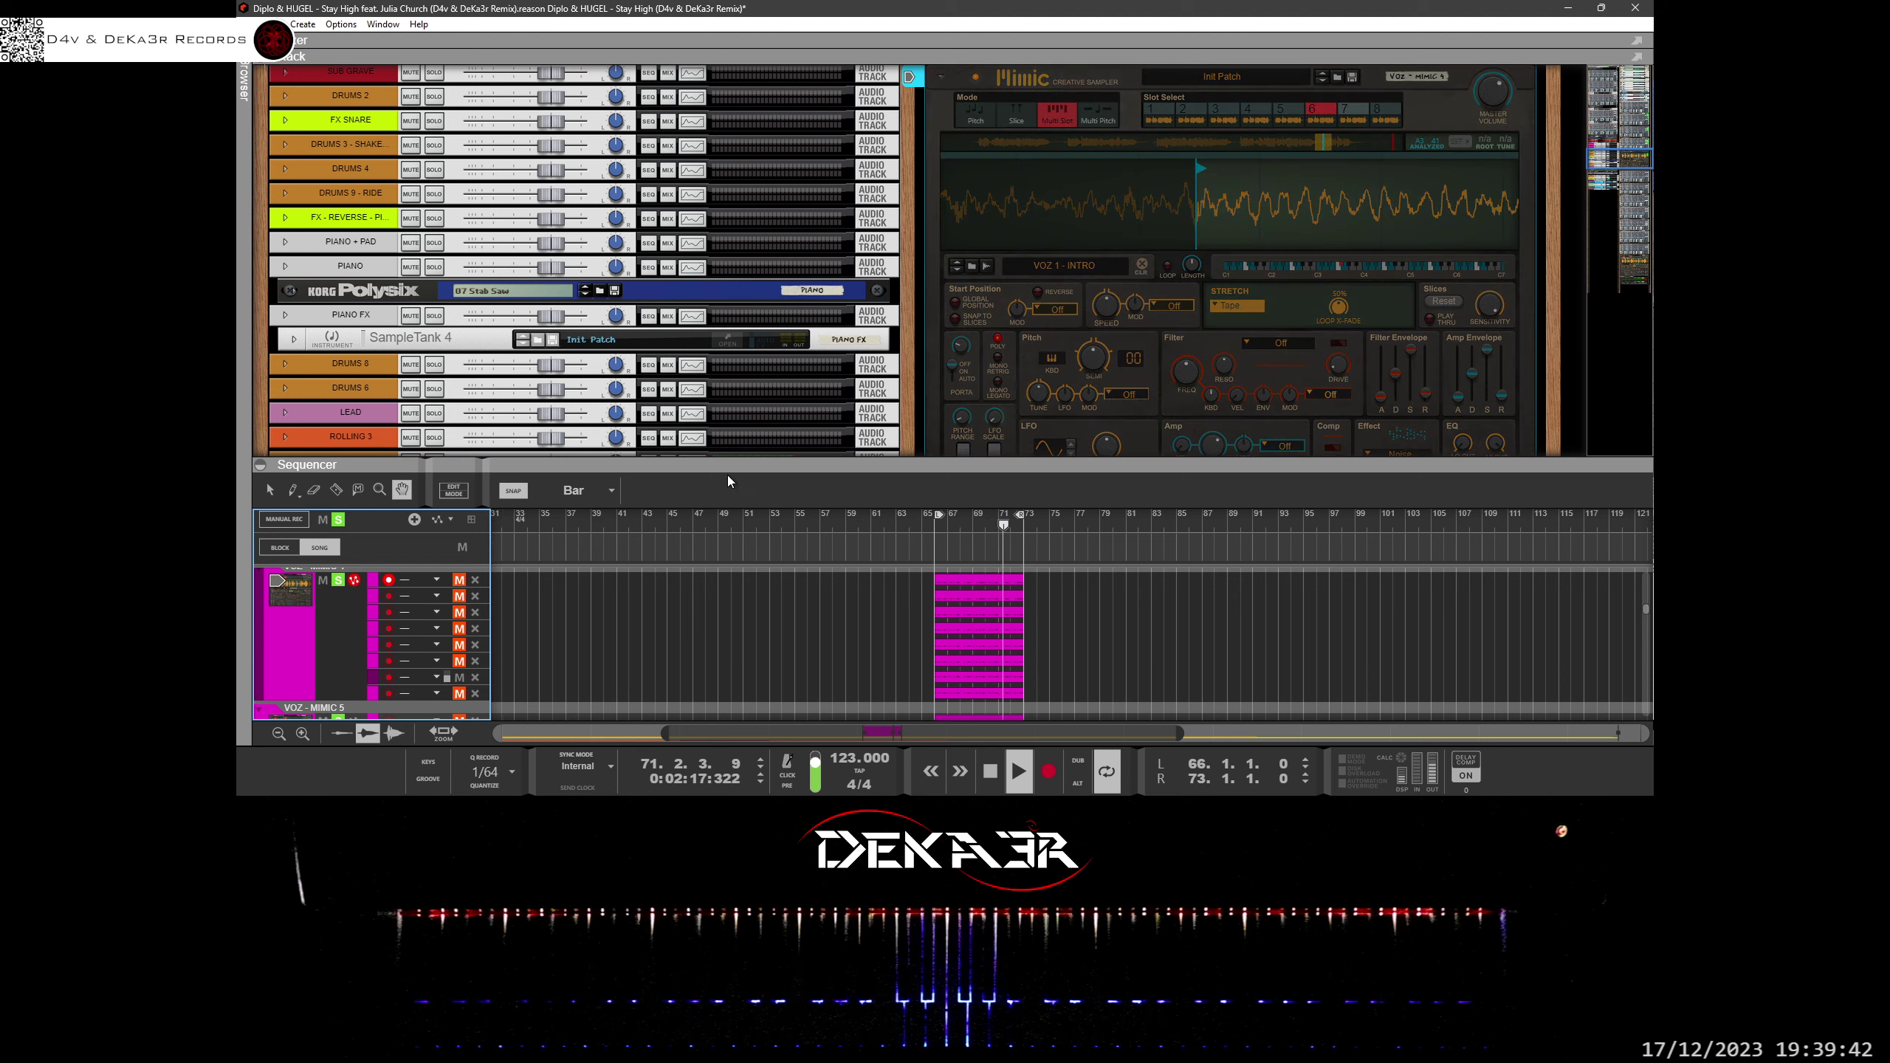
click(1347, 110)
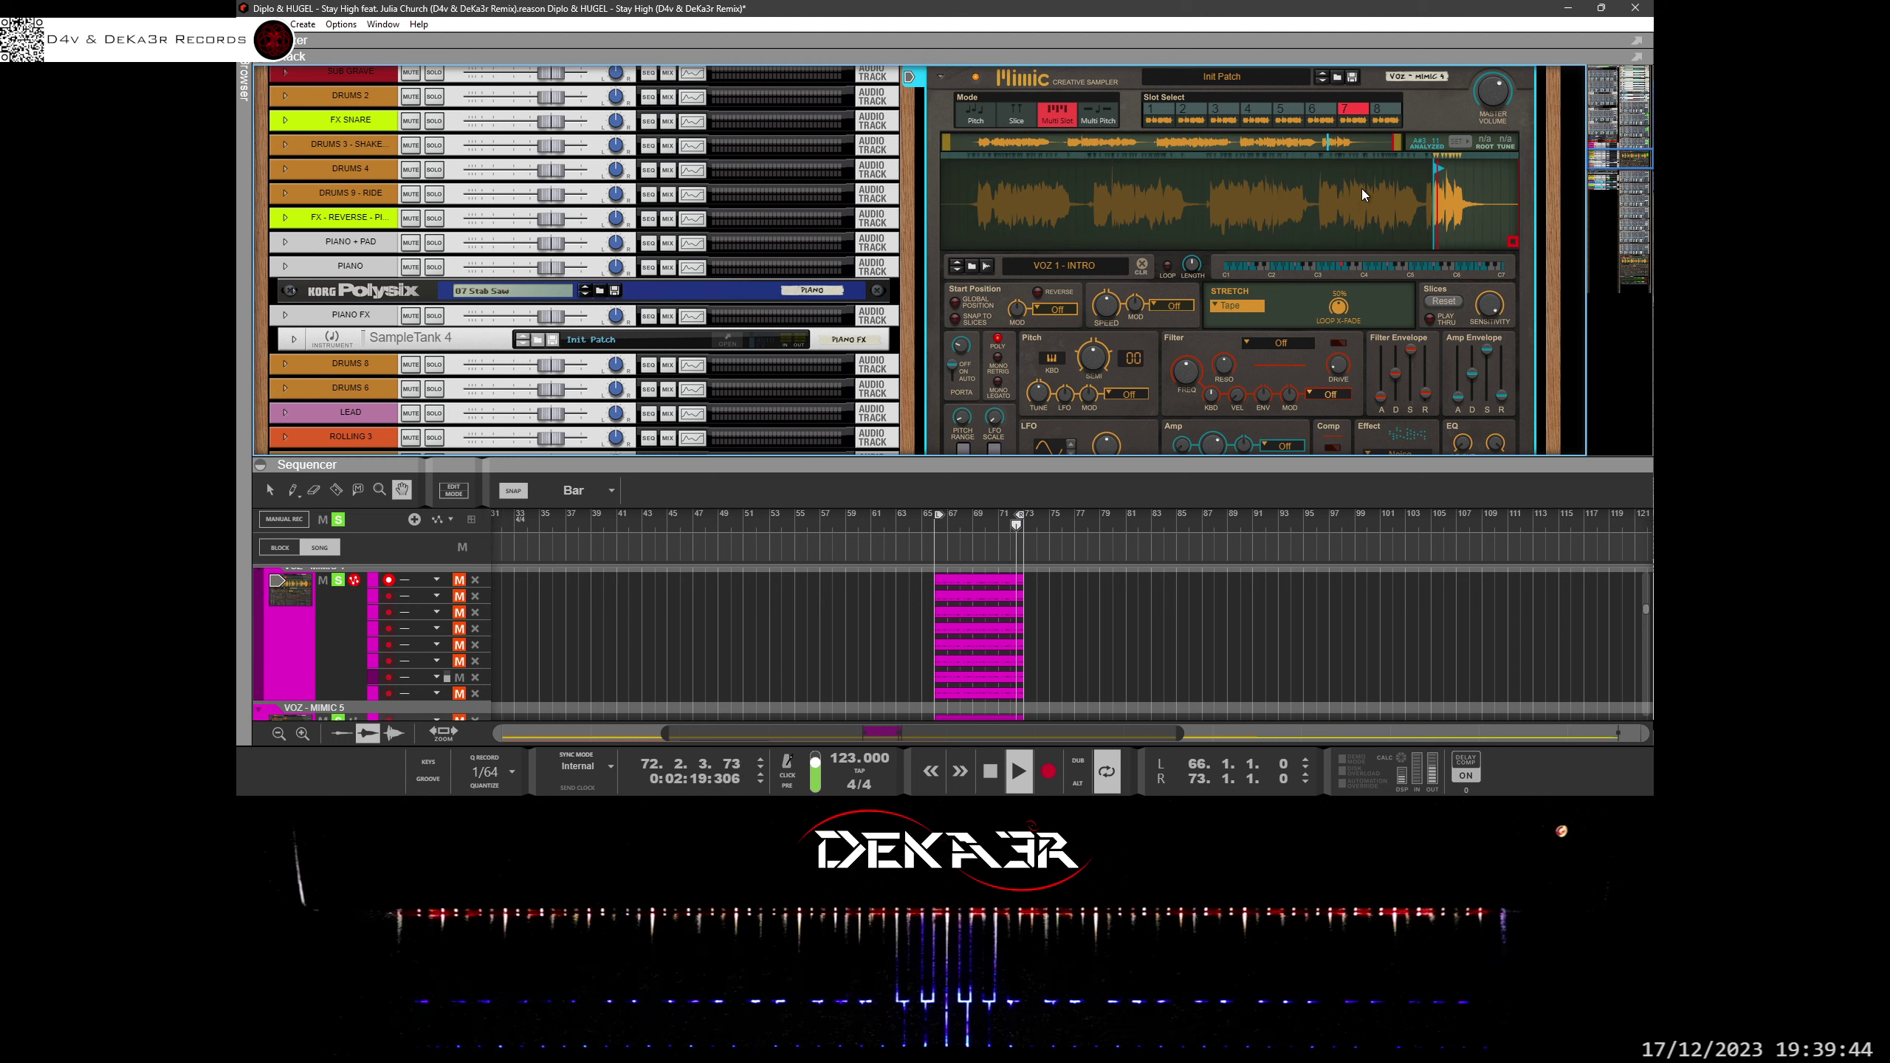
Fine-tune slot 7's start marker on the vocal waveform, zooming in to place it precisely.
mouse_move(1443, 192)
mouse_down()
mouse_move(1367, 317)
mouse_move(1290, 300)
mouse_up()
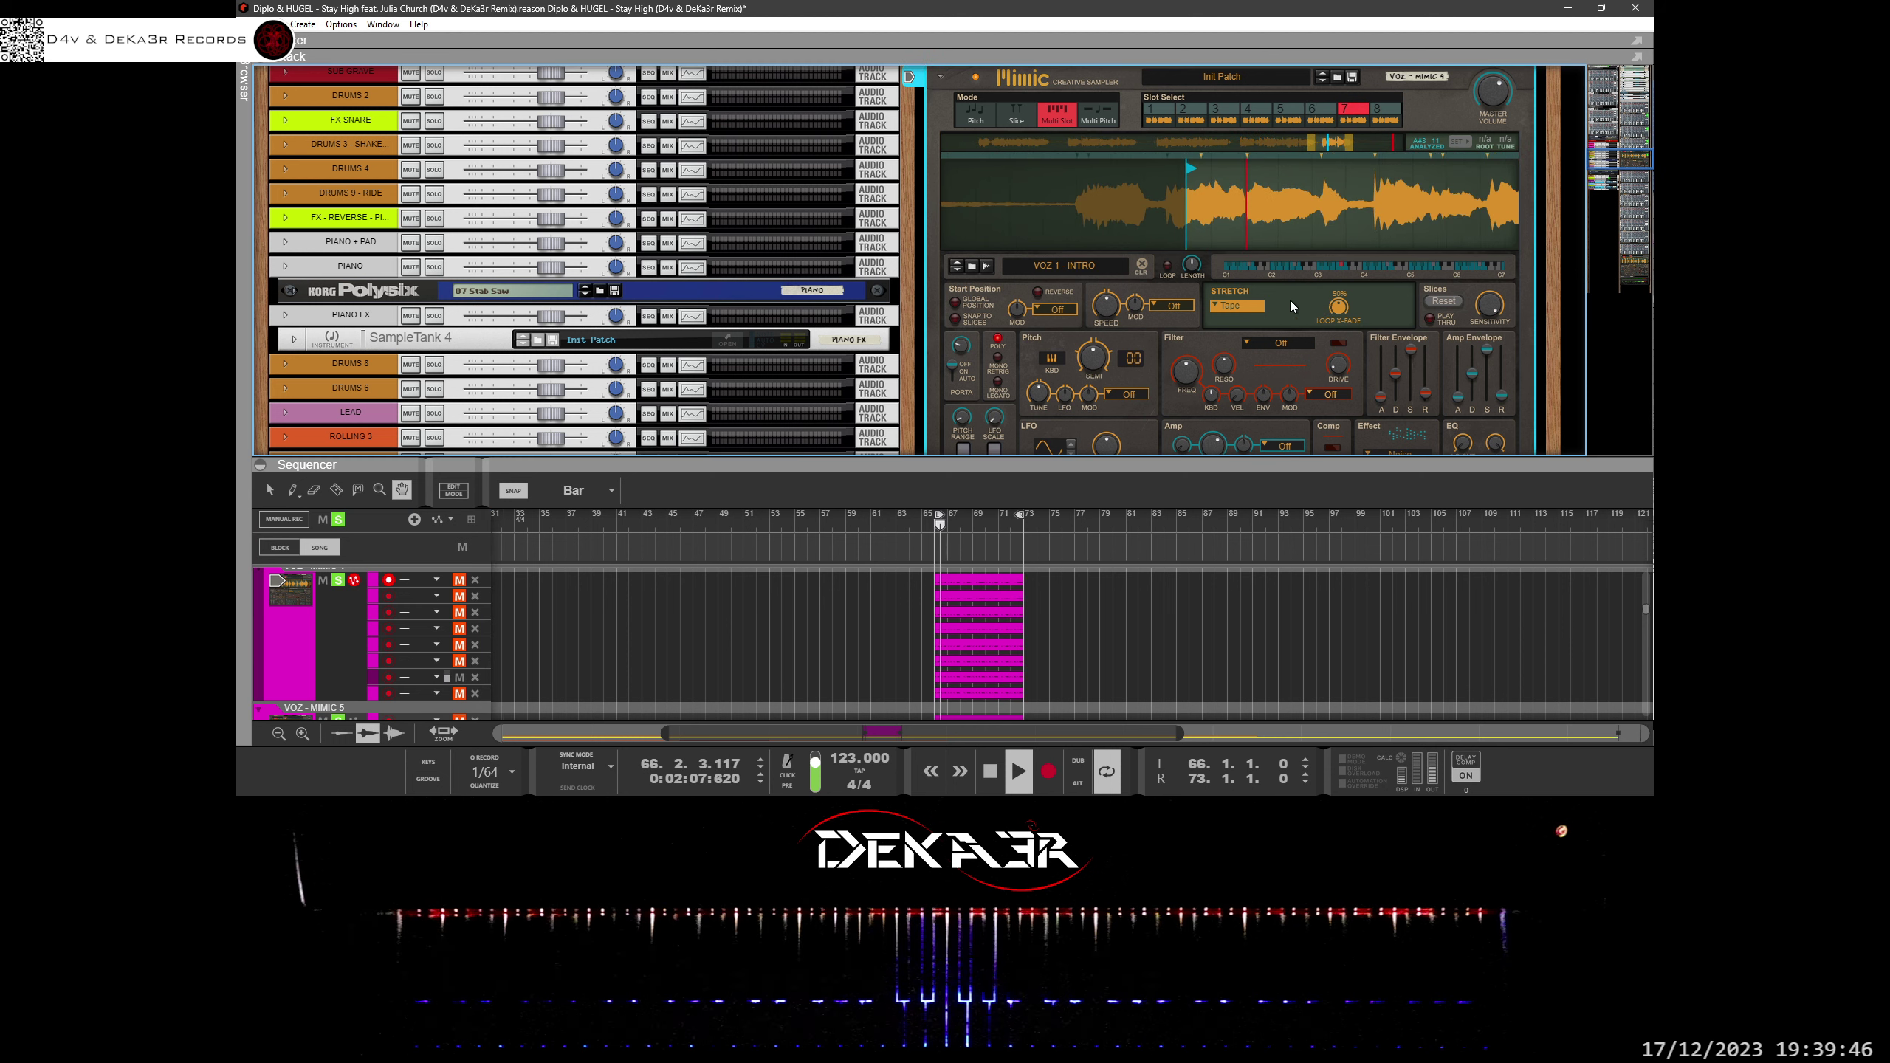
scroll(1198, 202, up, 2)
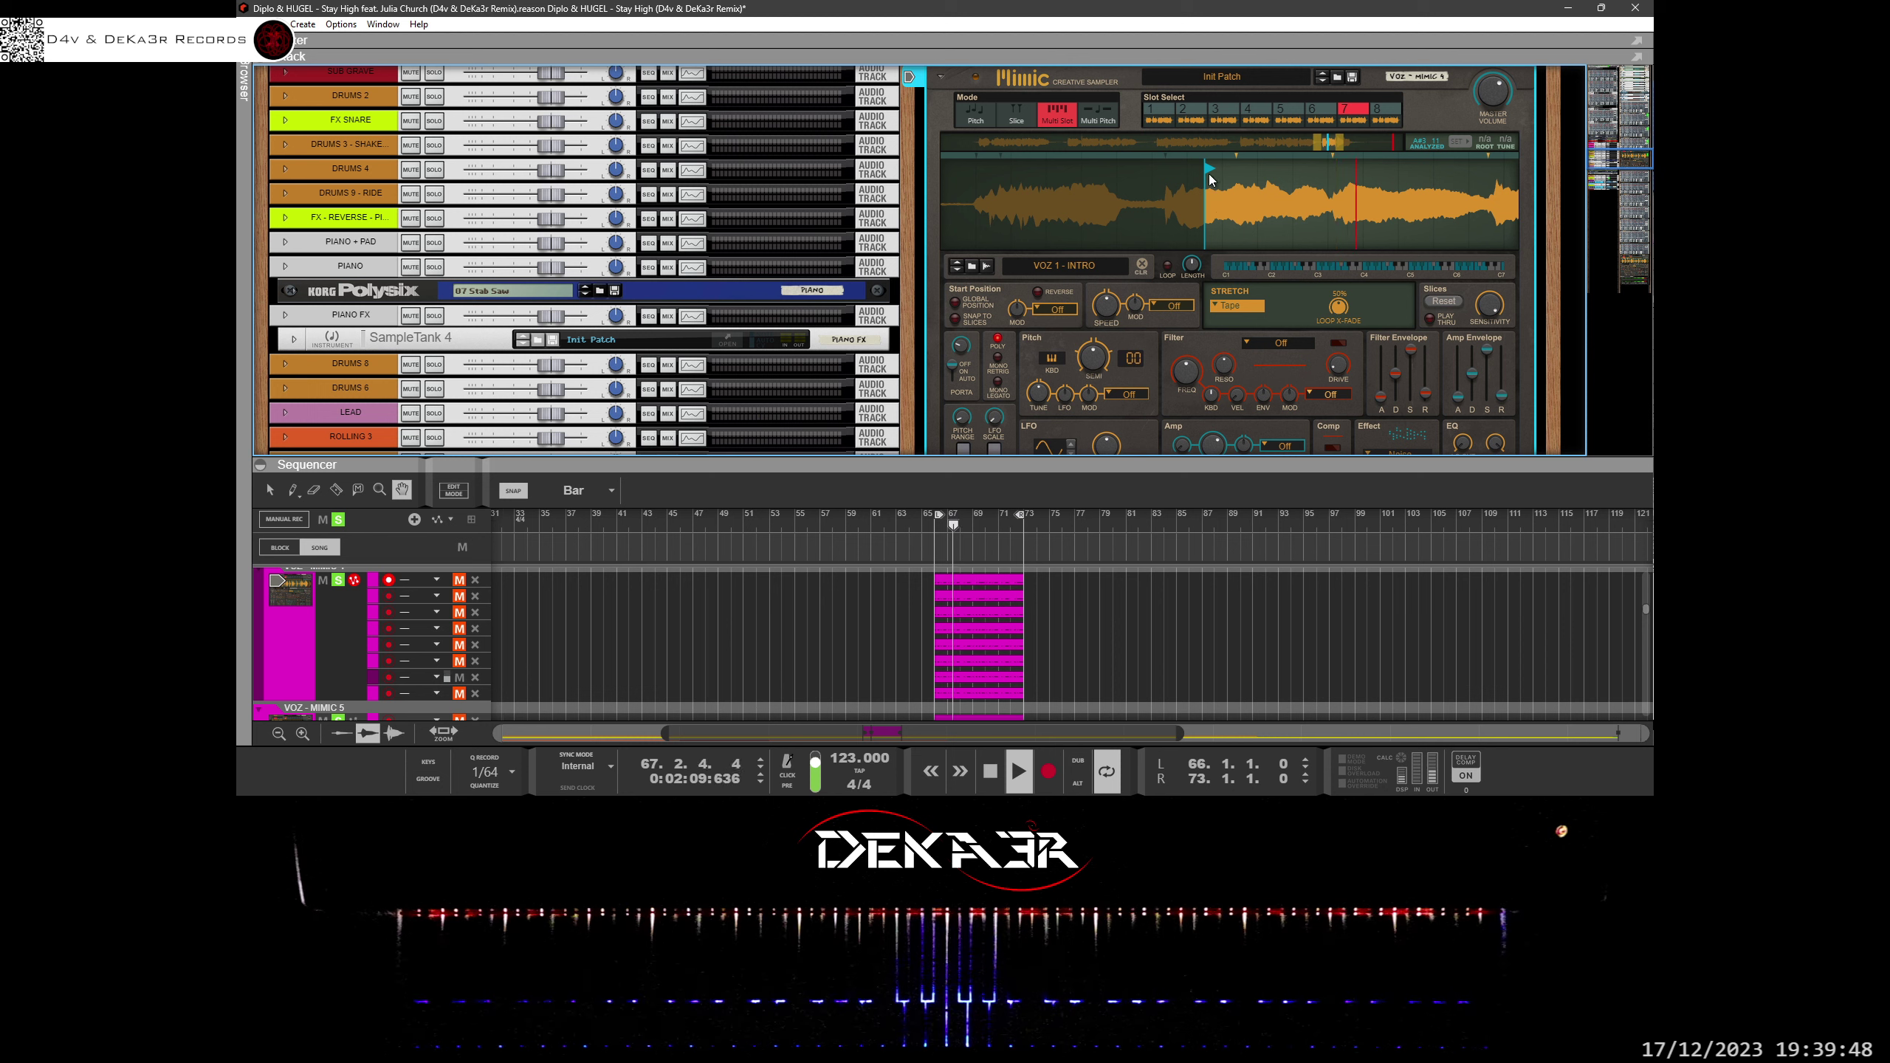
scroll(1217, 212, up, 2)
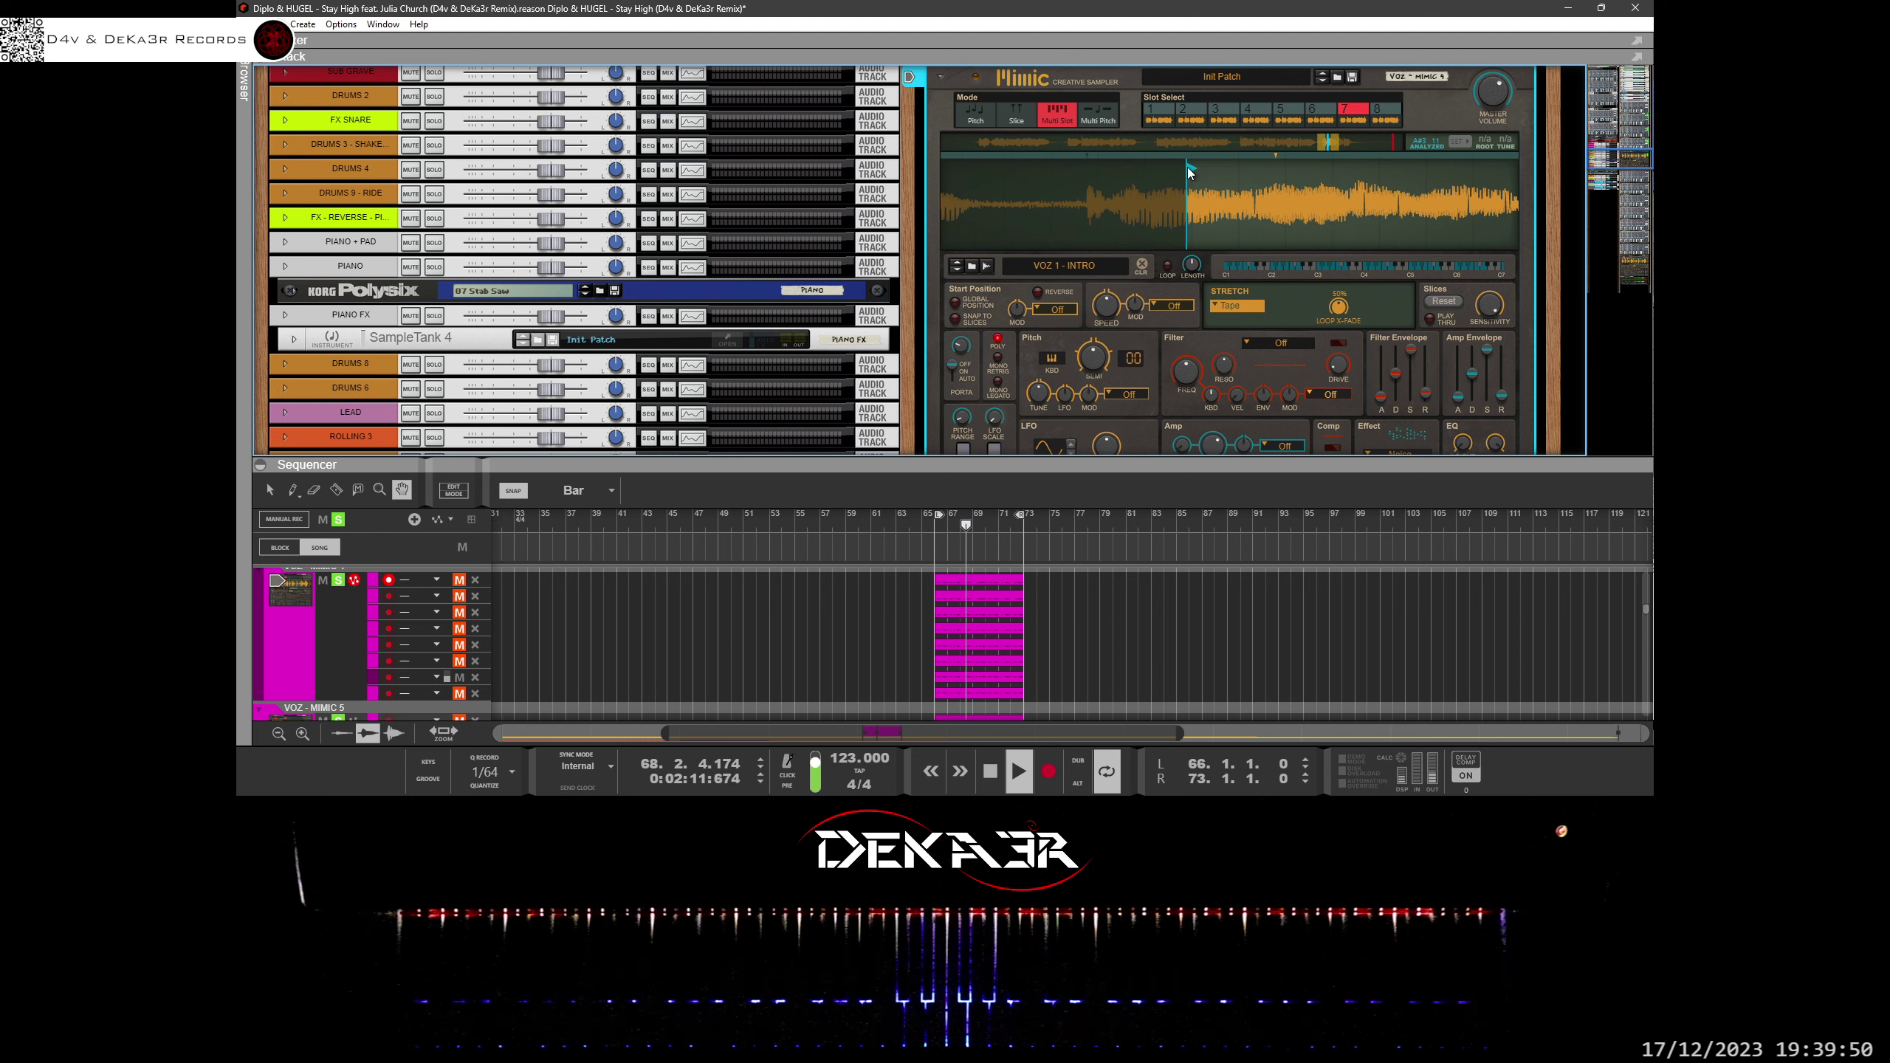
mouse_move(1184, 172)
mouse_down()
mouse_move(1116, 182)
mouse_move(1226, 176)
mouse_up()
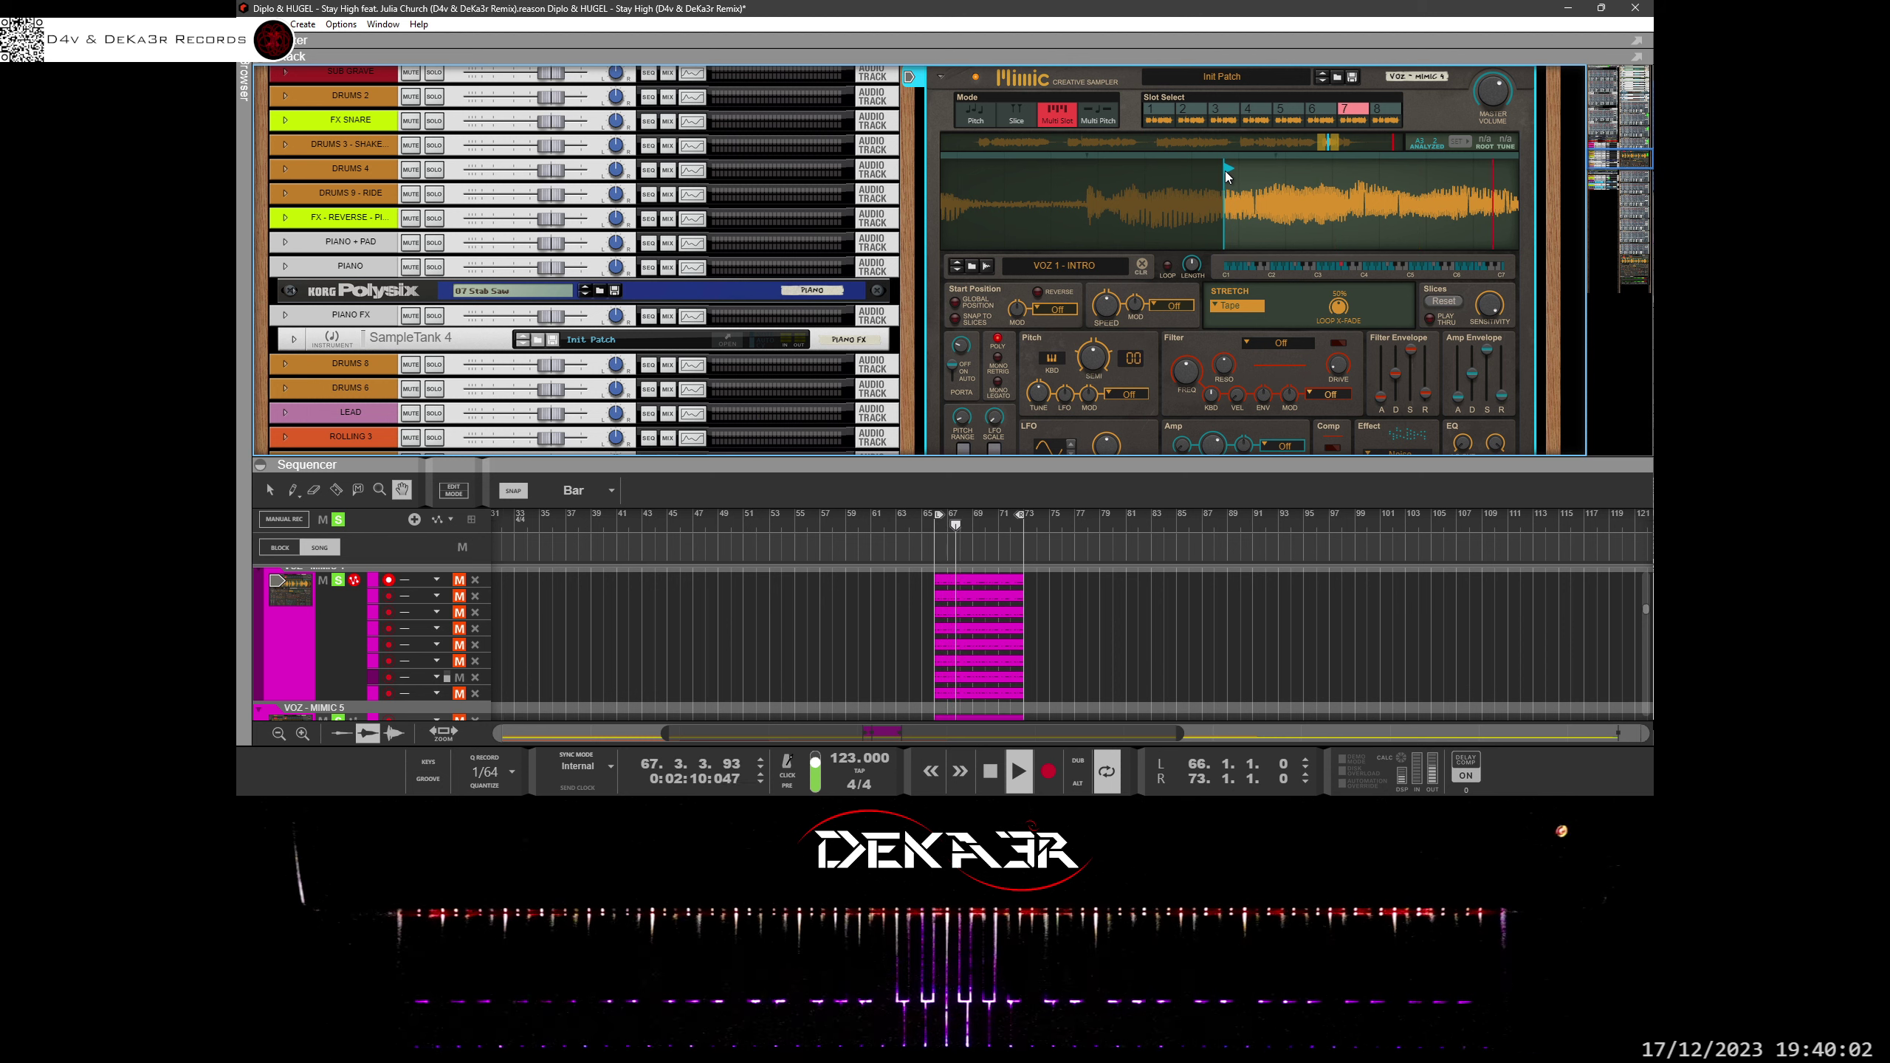
drag(1228, 190, 1230, 317)
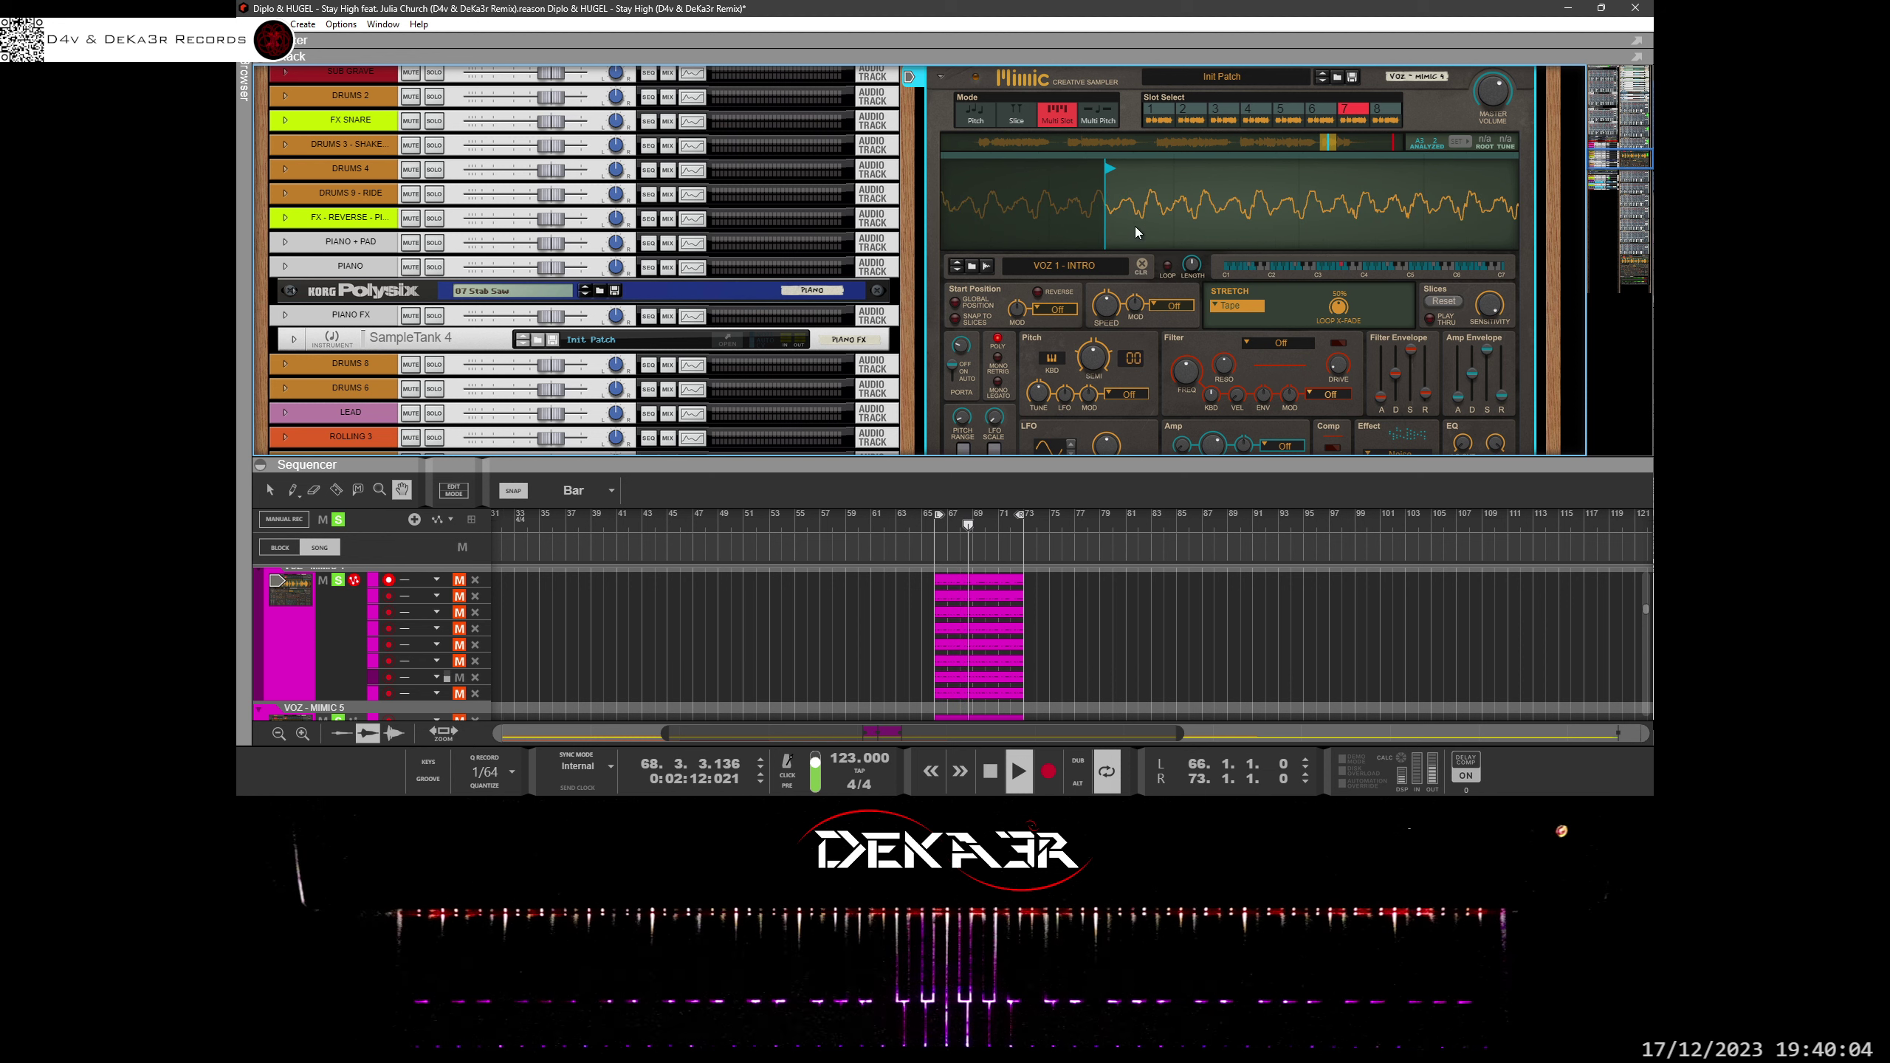
mouse_move(1134, 225)
mouse_down()
mouse_move(1200, 207)
mouse_move(1186, 217)
mouse_up()
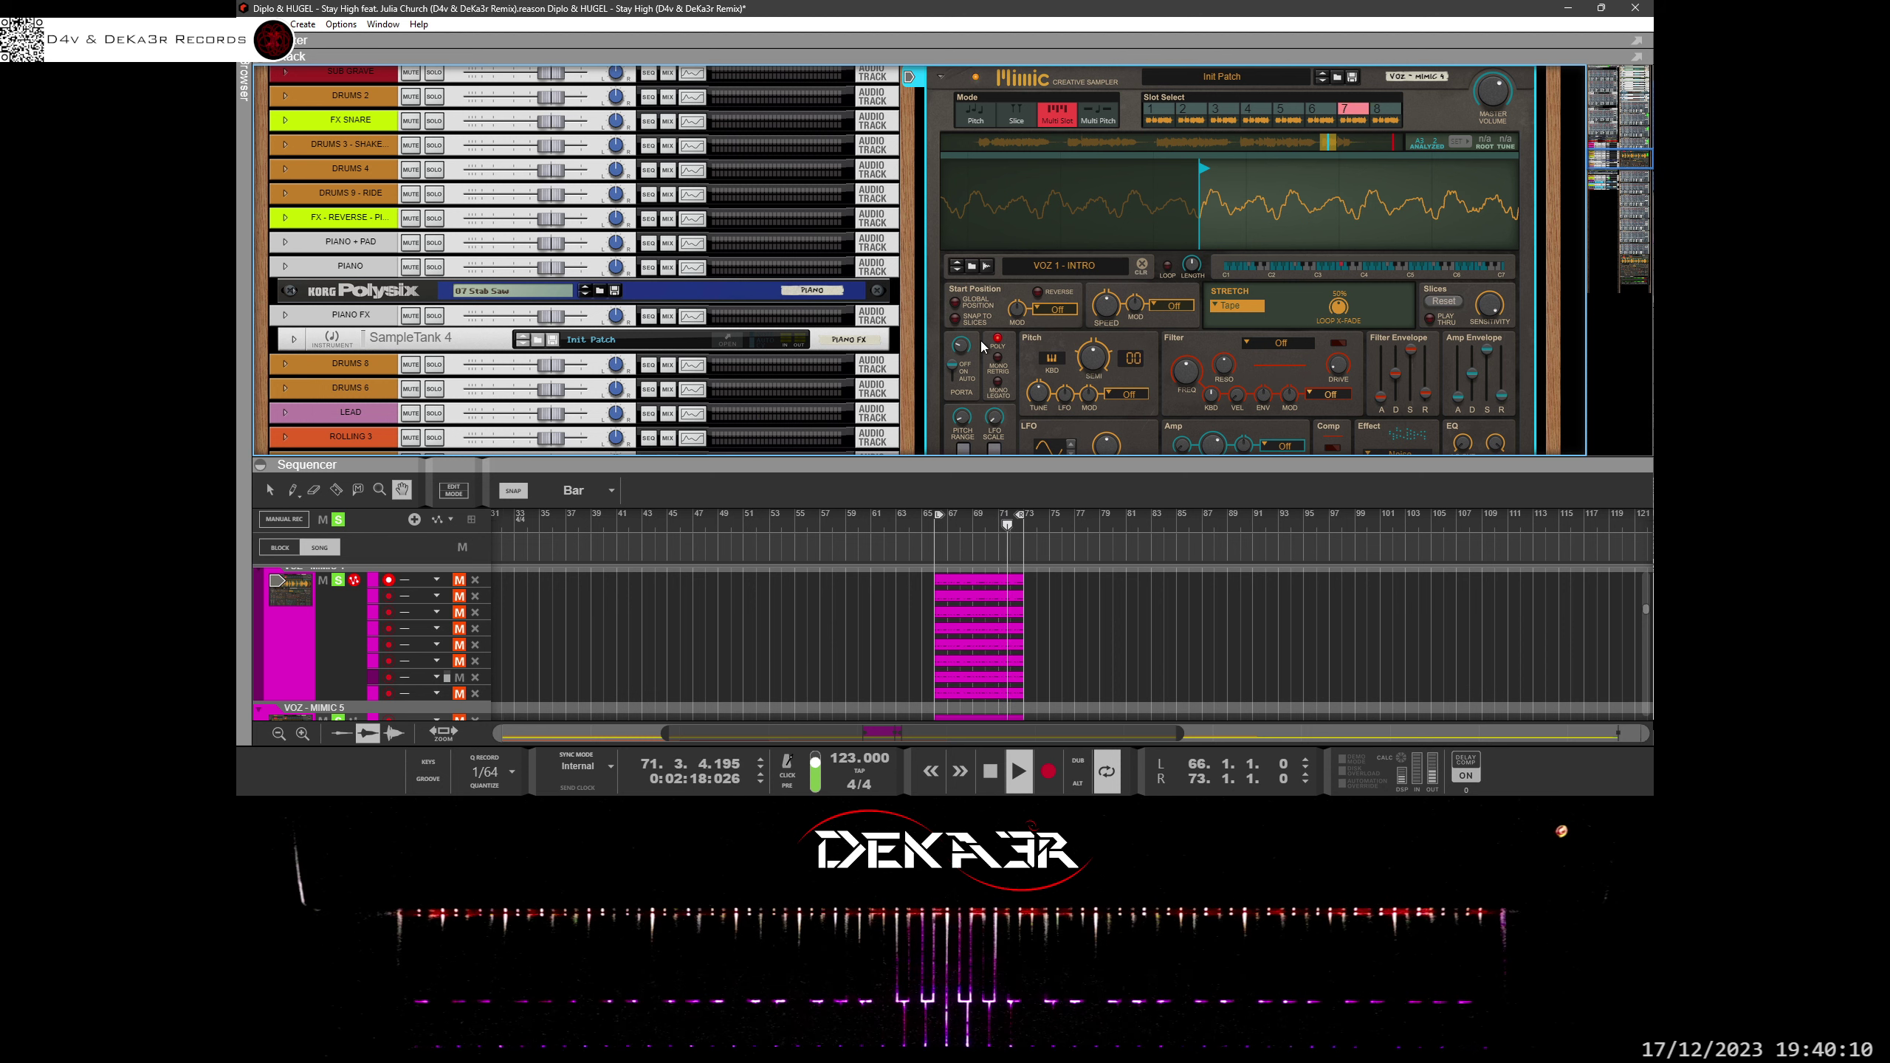
Unmute the eighth note lane, mute the seventh, and select slot 8 in the sampler.
click(459, 694)
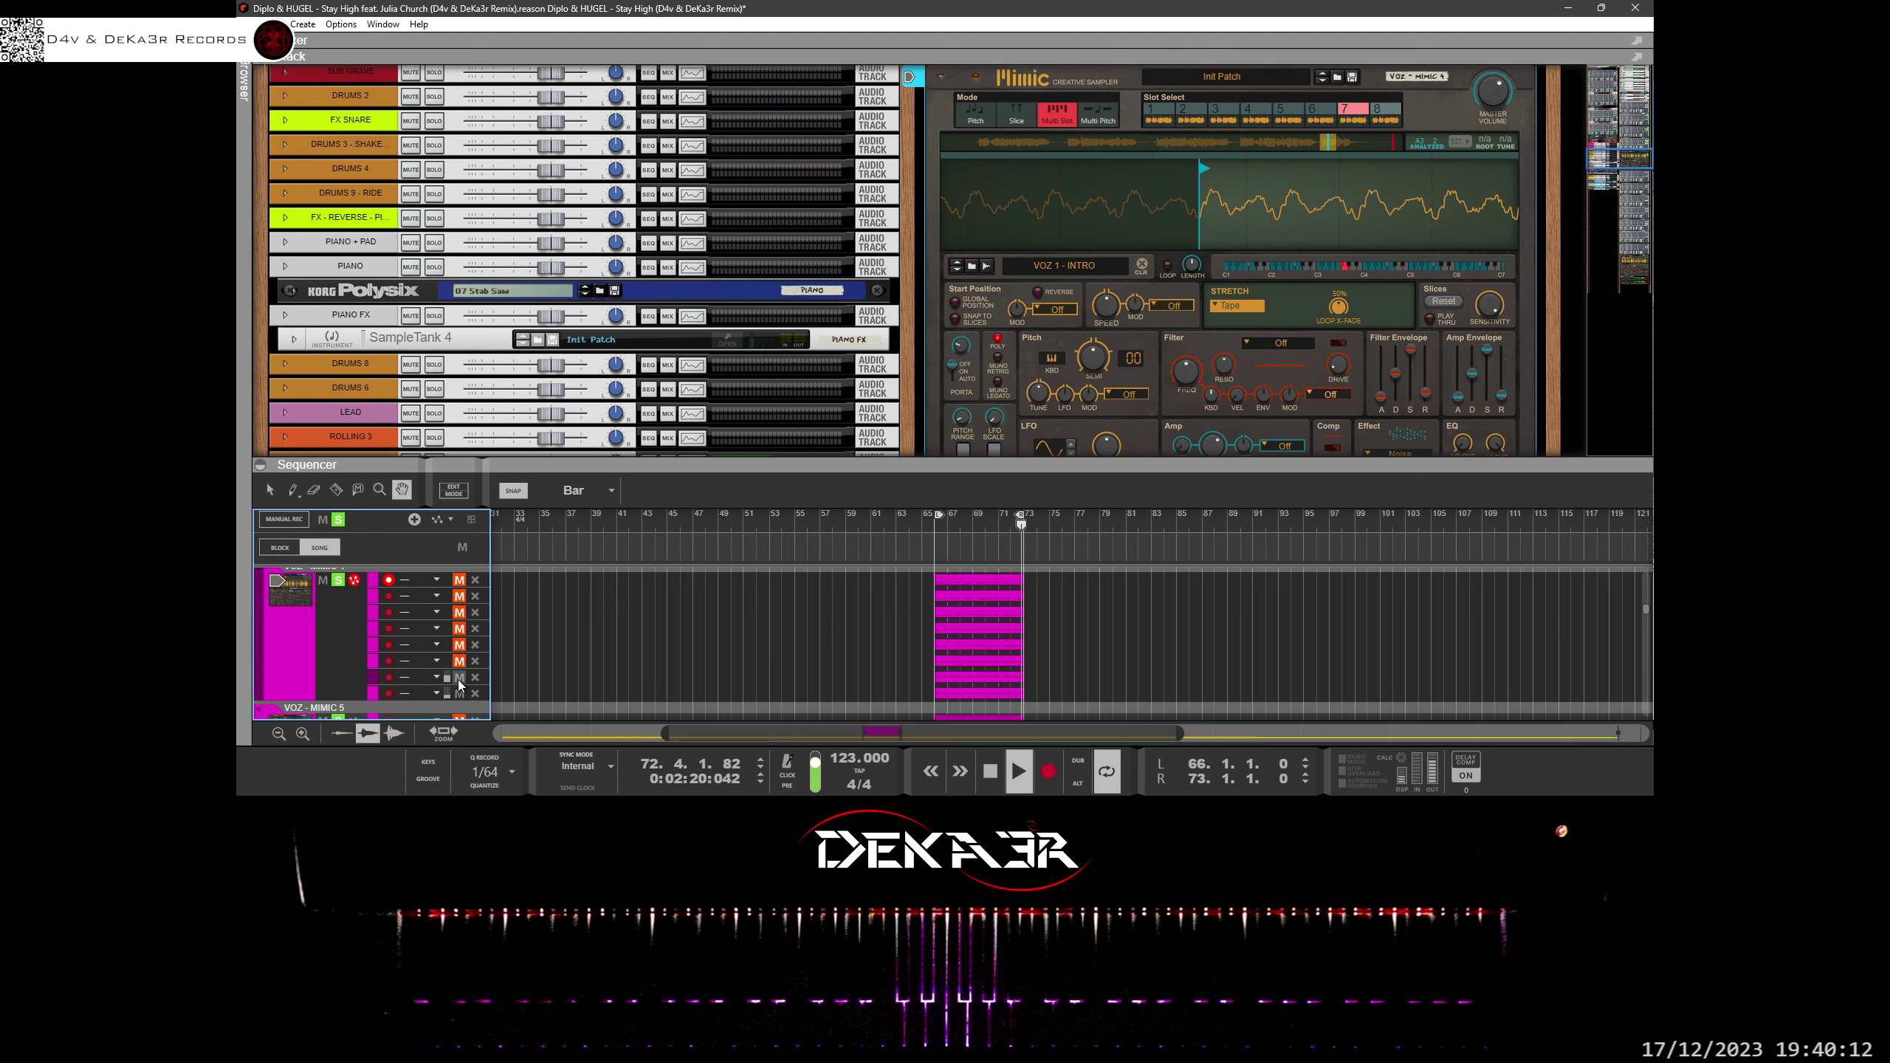
click(460, 679)
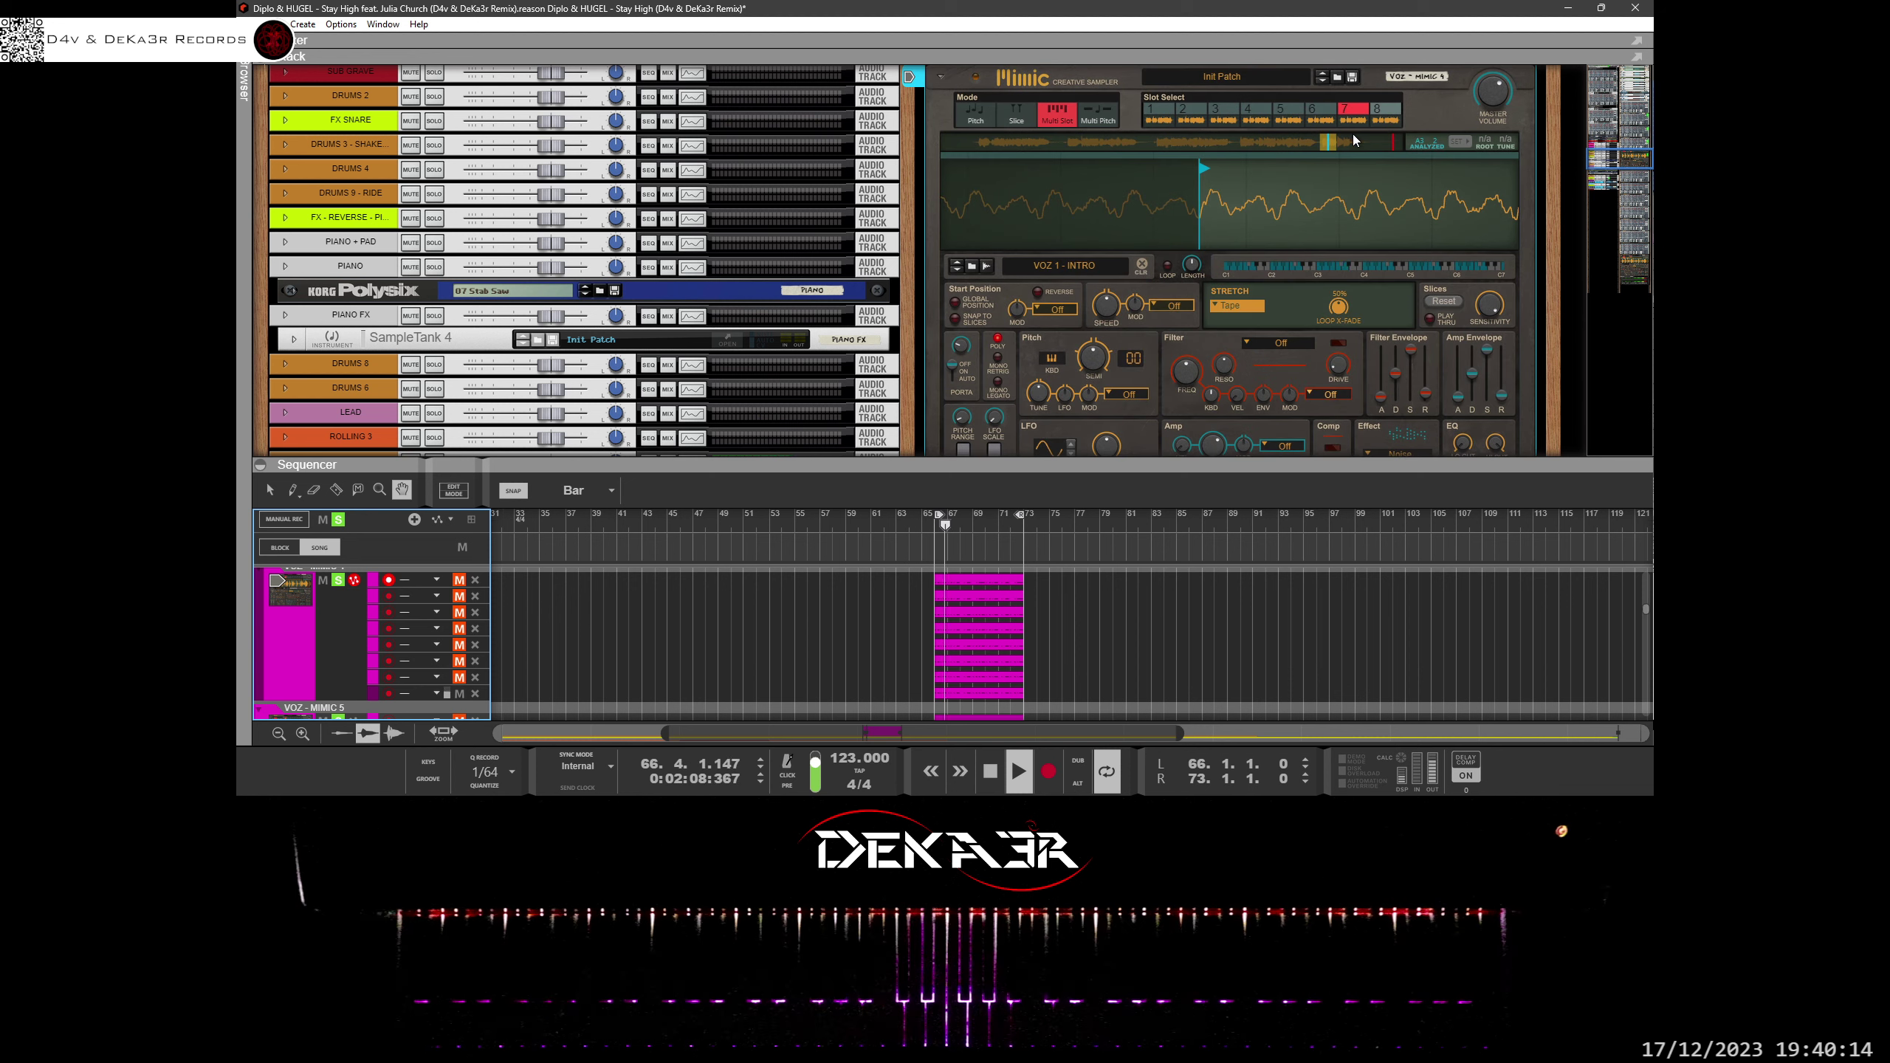
click(1385, 111)
Move slot 8's start marker to the vocal's onset, then nudge it slightly earlier on the zoomed waveform.
drag(1450, 192, 1455, 335)
mouse_move(1213, 199)
mouse_down()
mouse_move(1232, 294)
mouse_move(1226, 203)
mouse_move(1249, 176)
mouse_up()
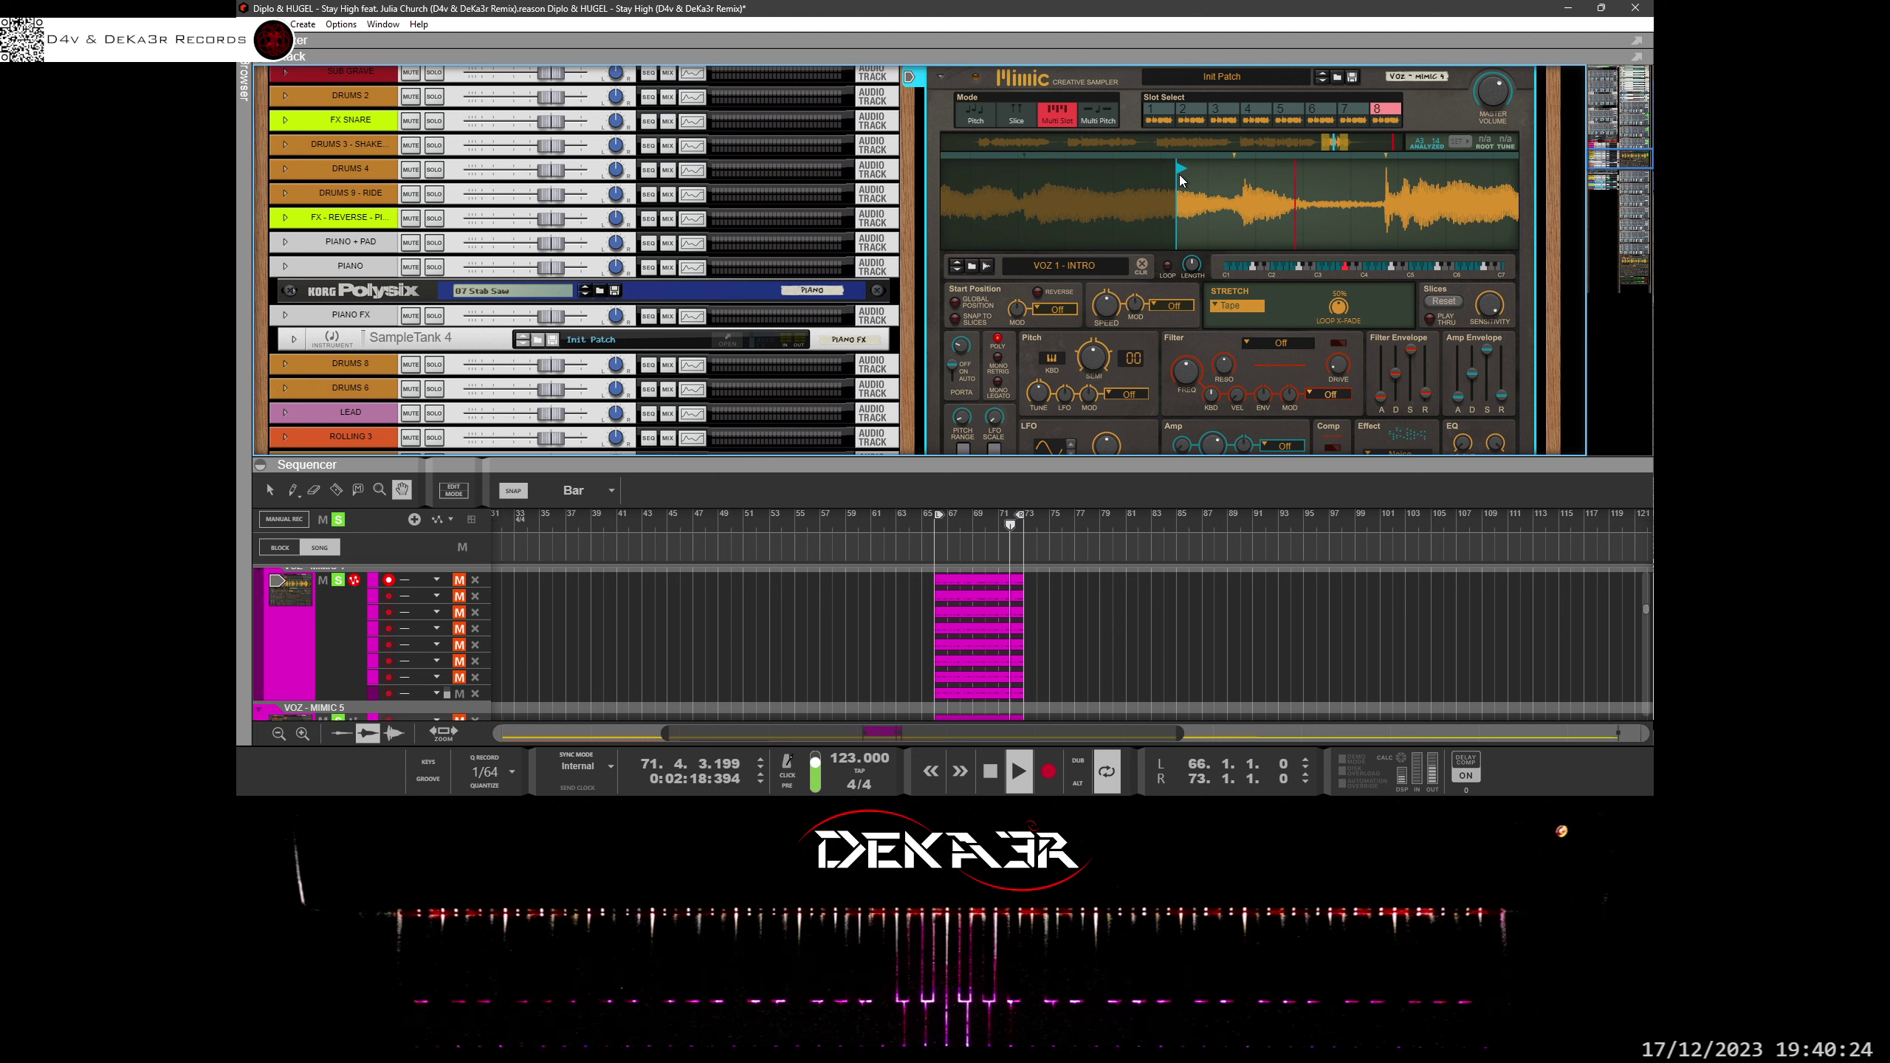
drag(1196, 182, 1239, 182)
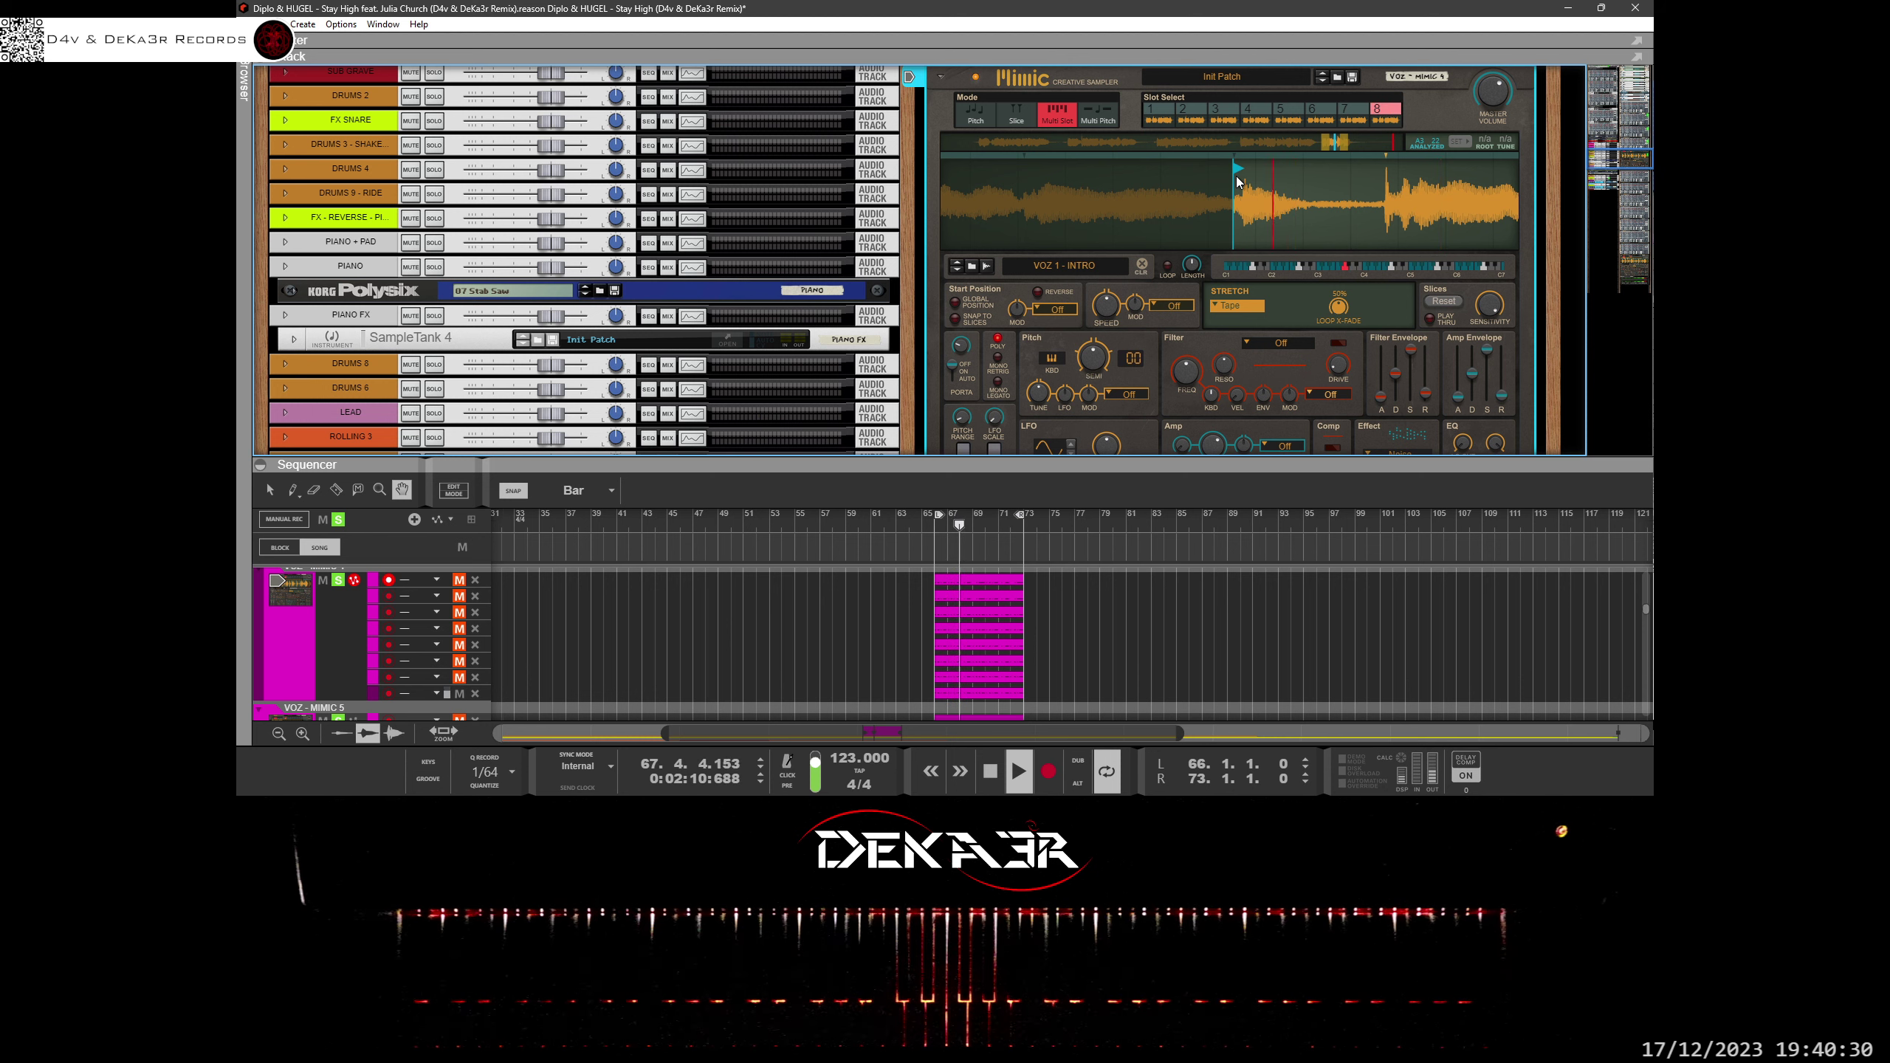
mouse_move(1241, 184)
mouse_down()
mouse_move(1210, 196)
mouse_move(1285, 189)
mouse_move(1295, 228)
mouse_up()
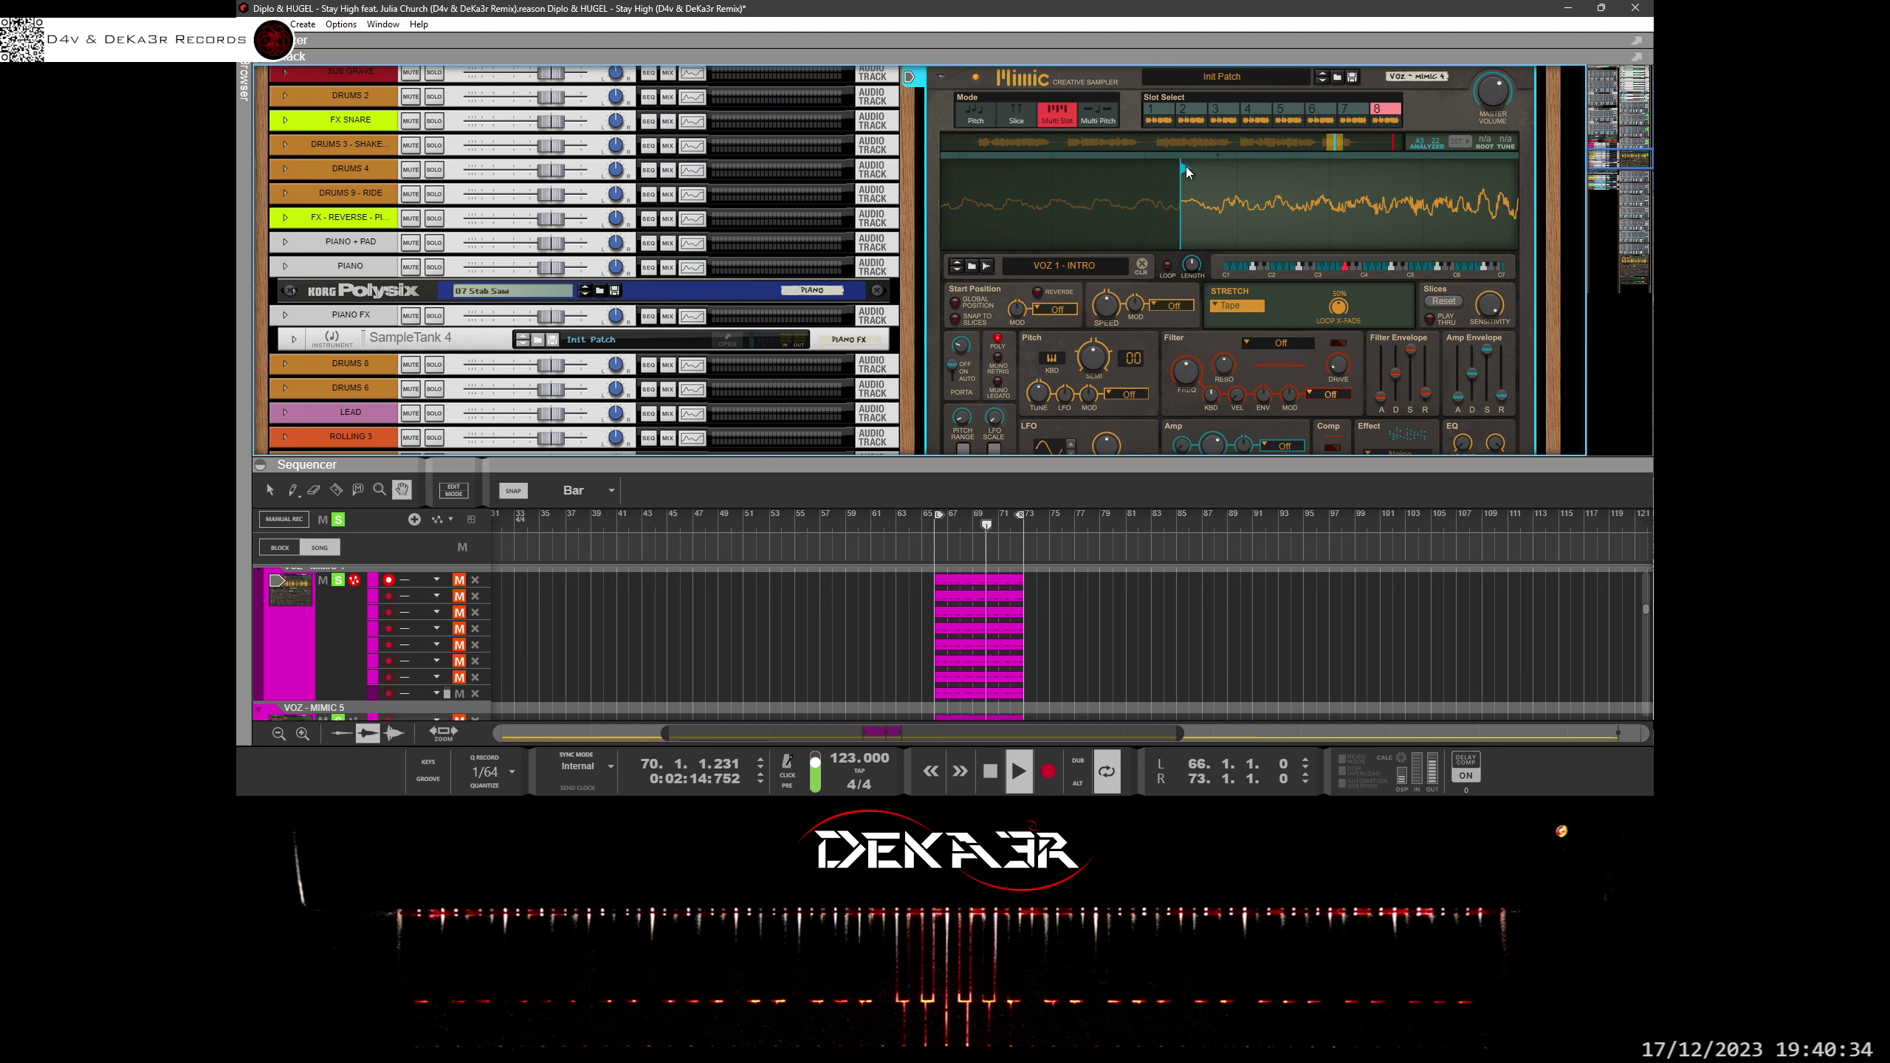
drag(1186, 165, 1164, 168)
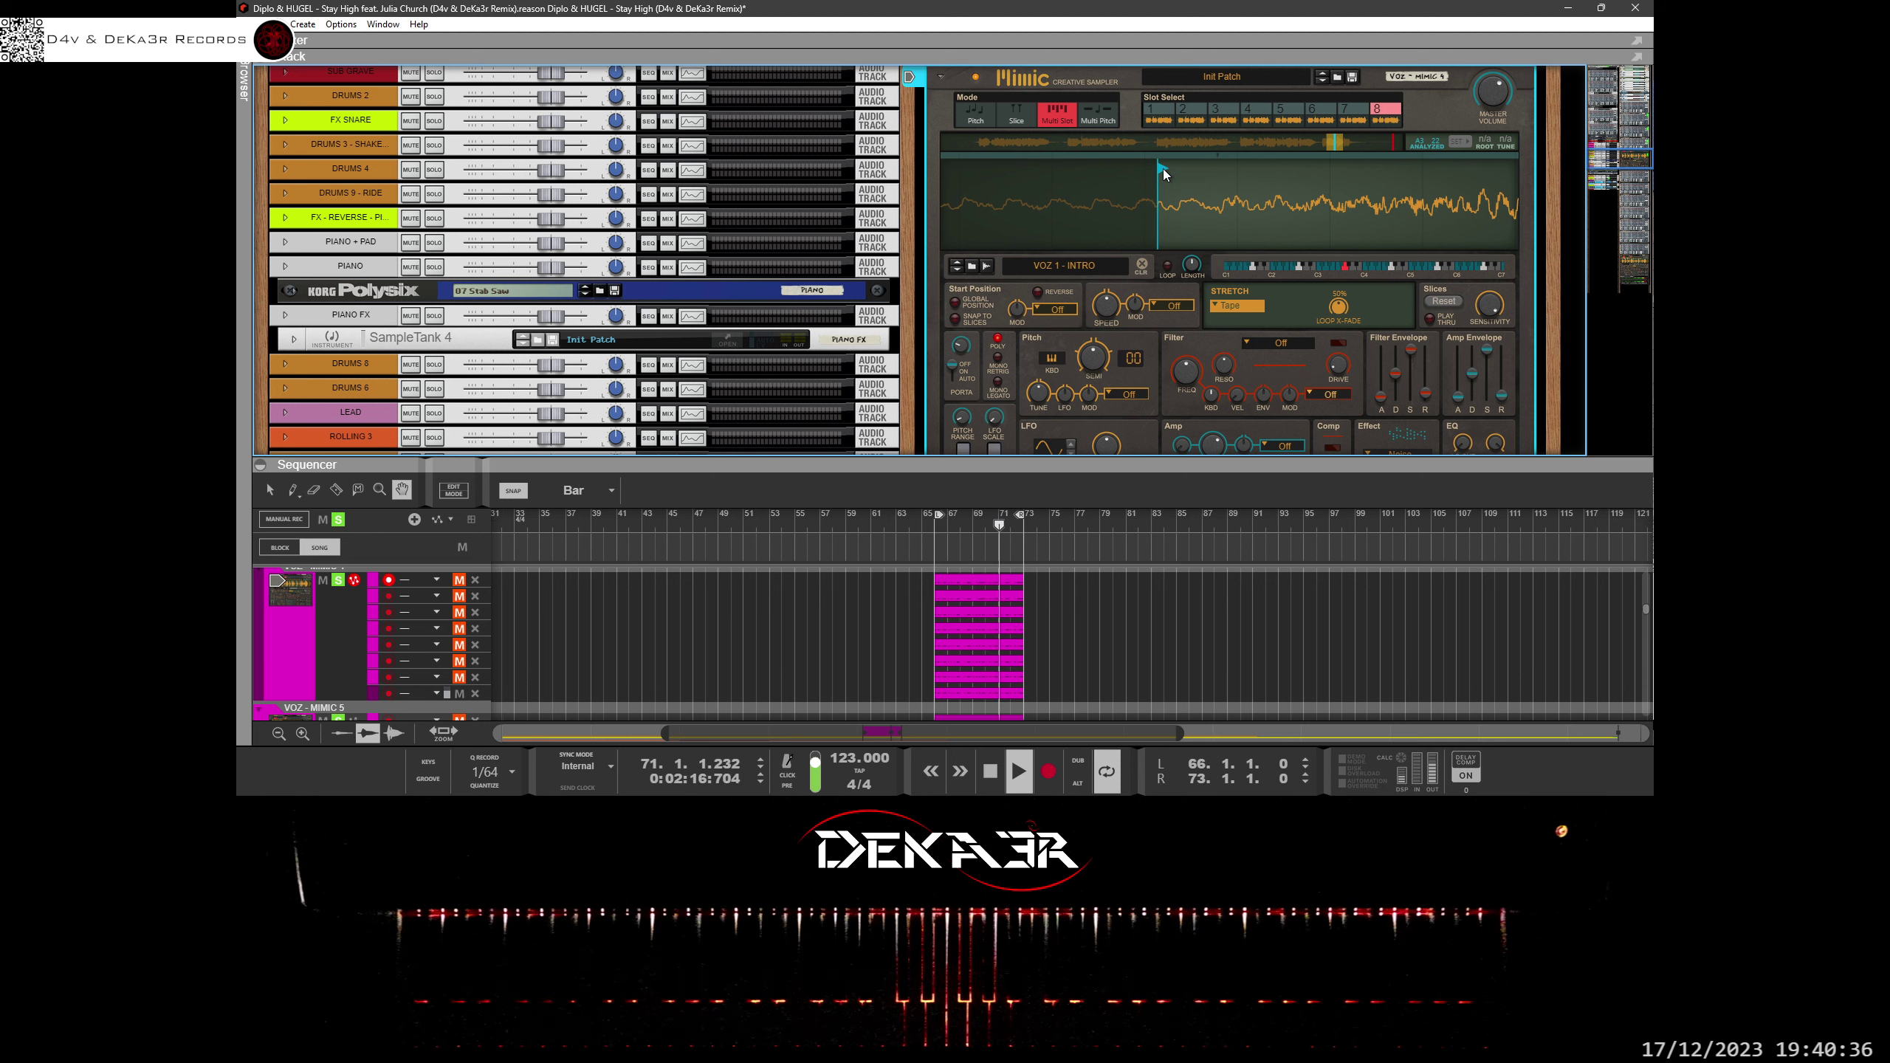
Mute the eighth note lane, enlarge the sequencer area, and select the VOZ - MIMIC 5 track.
click(460, 694)
drag(549, 461, 549, 390)
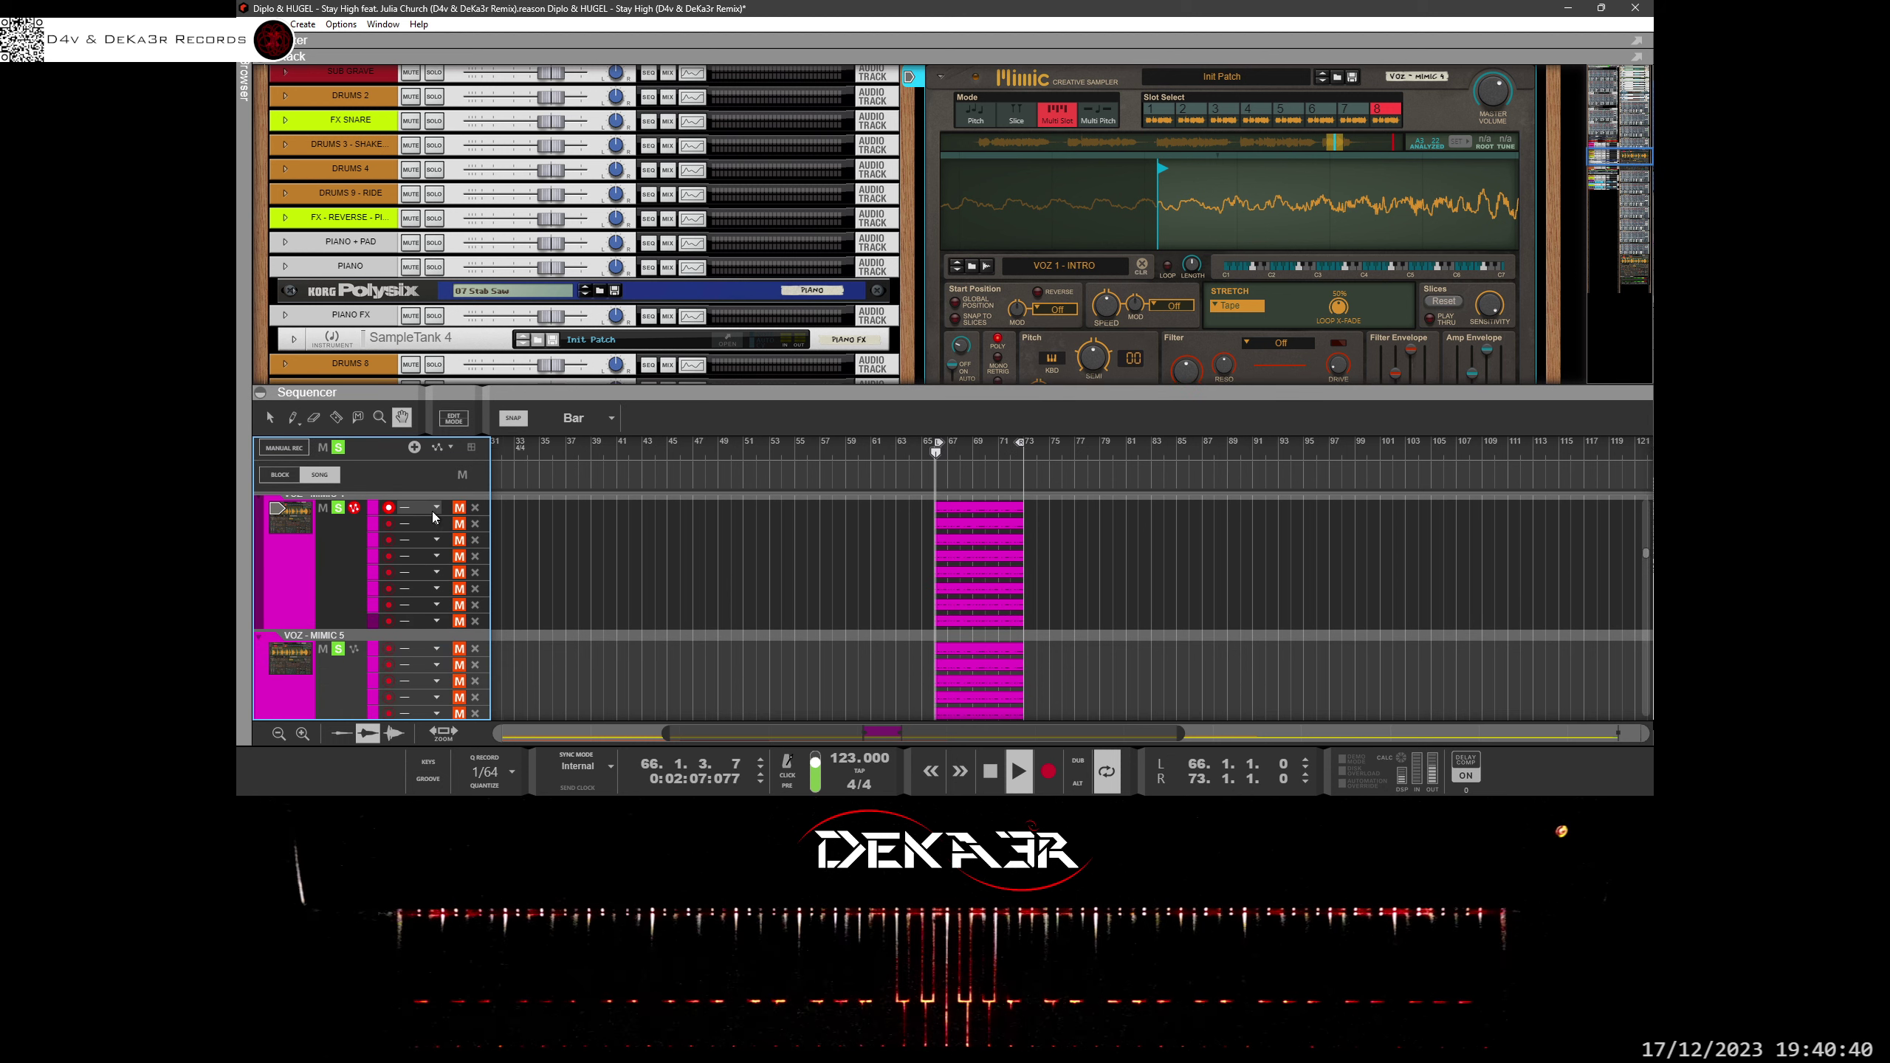
click(319, 695)
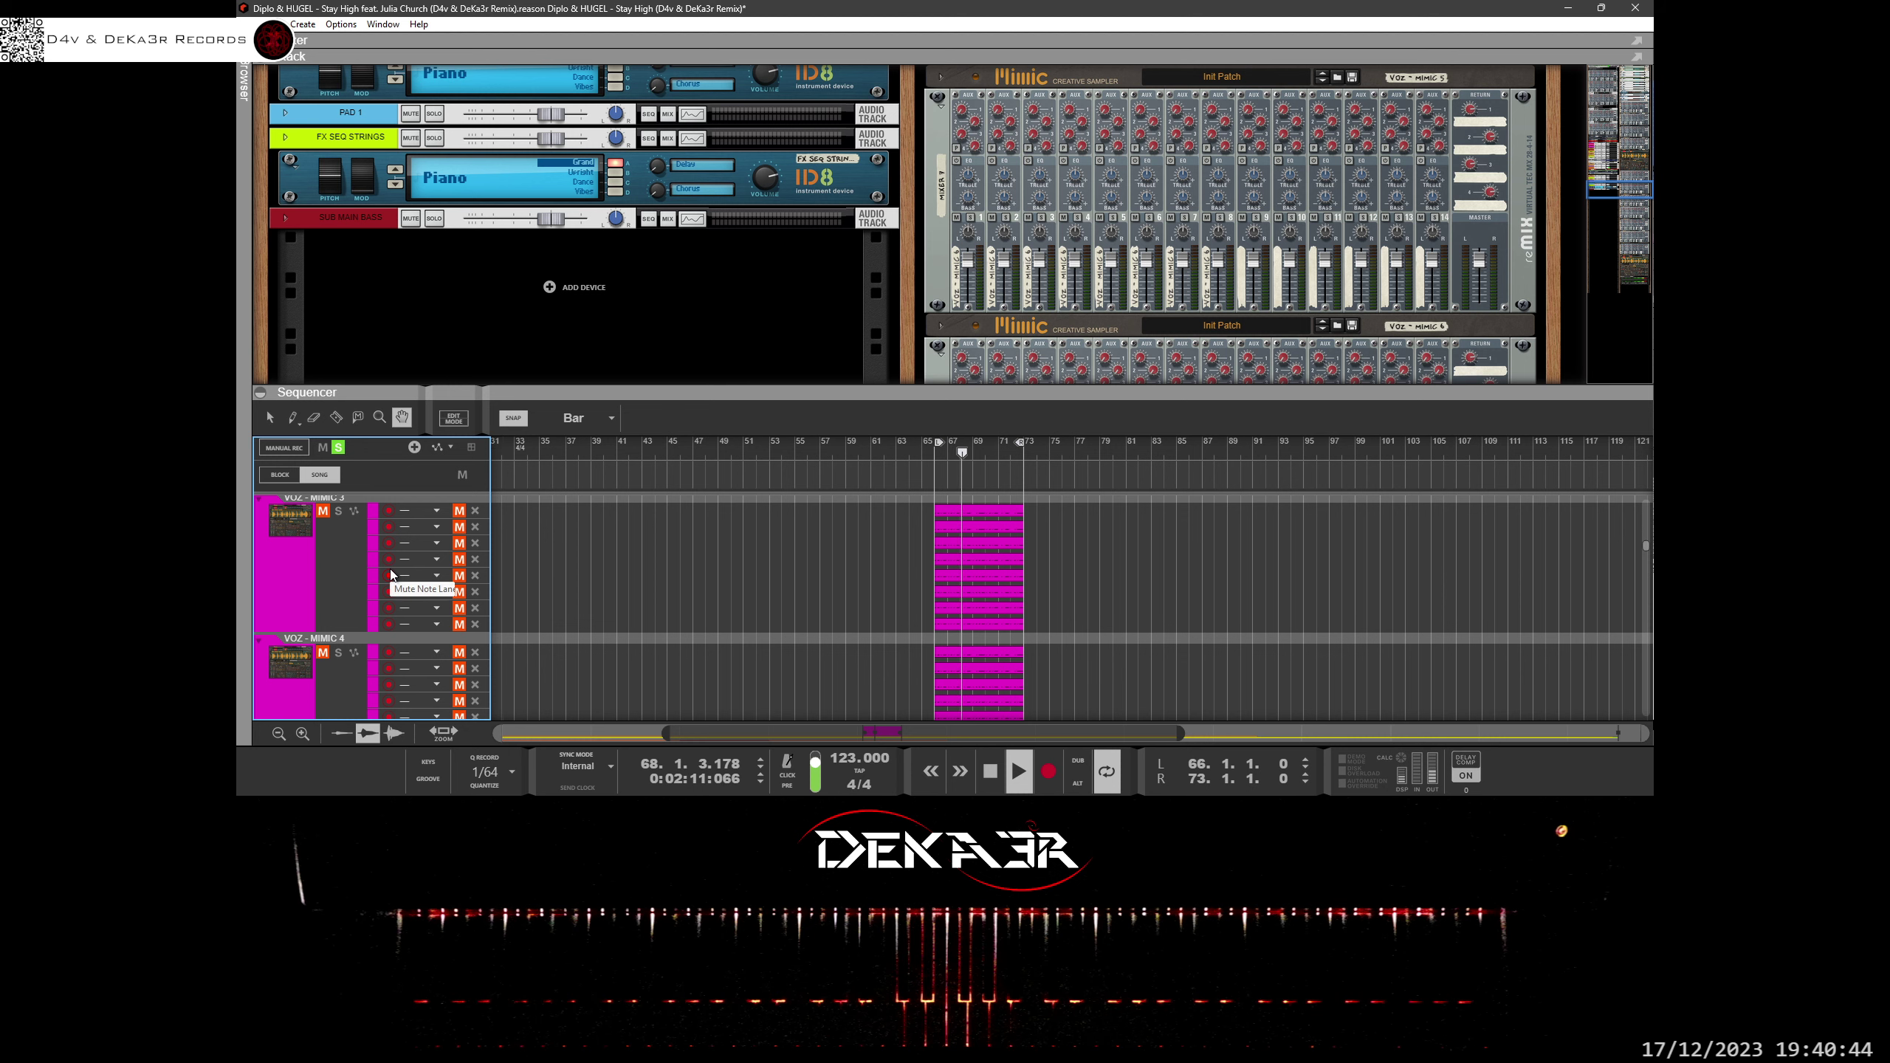
Unmute the first note lane of VOZ - MIMIC 5 and expand its sampler with slot 1 selected.
click(460, 599)
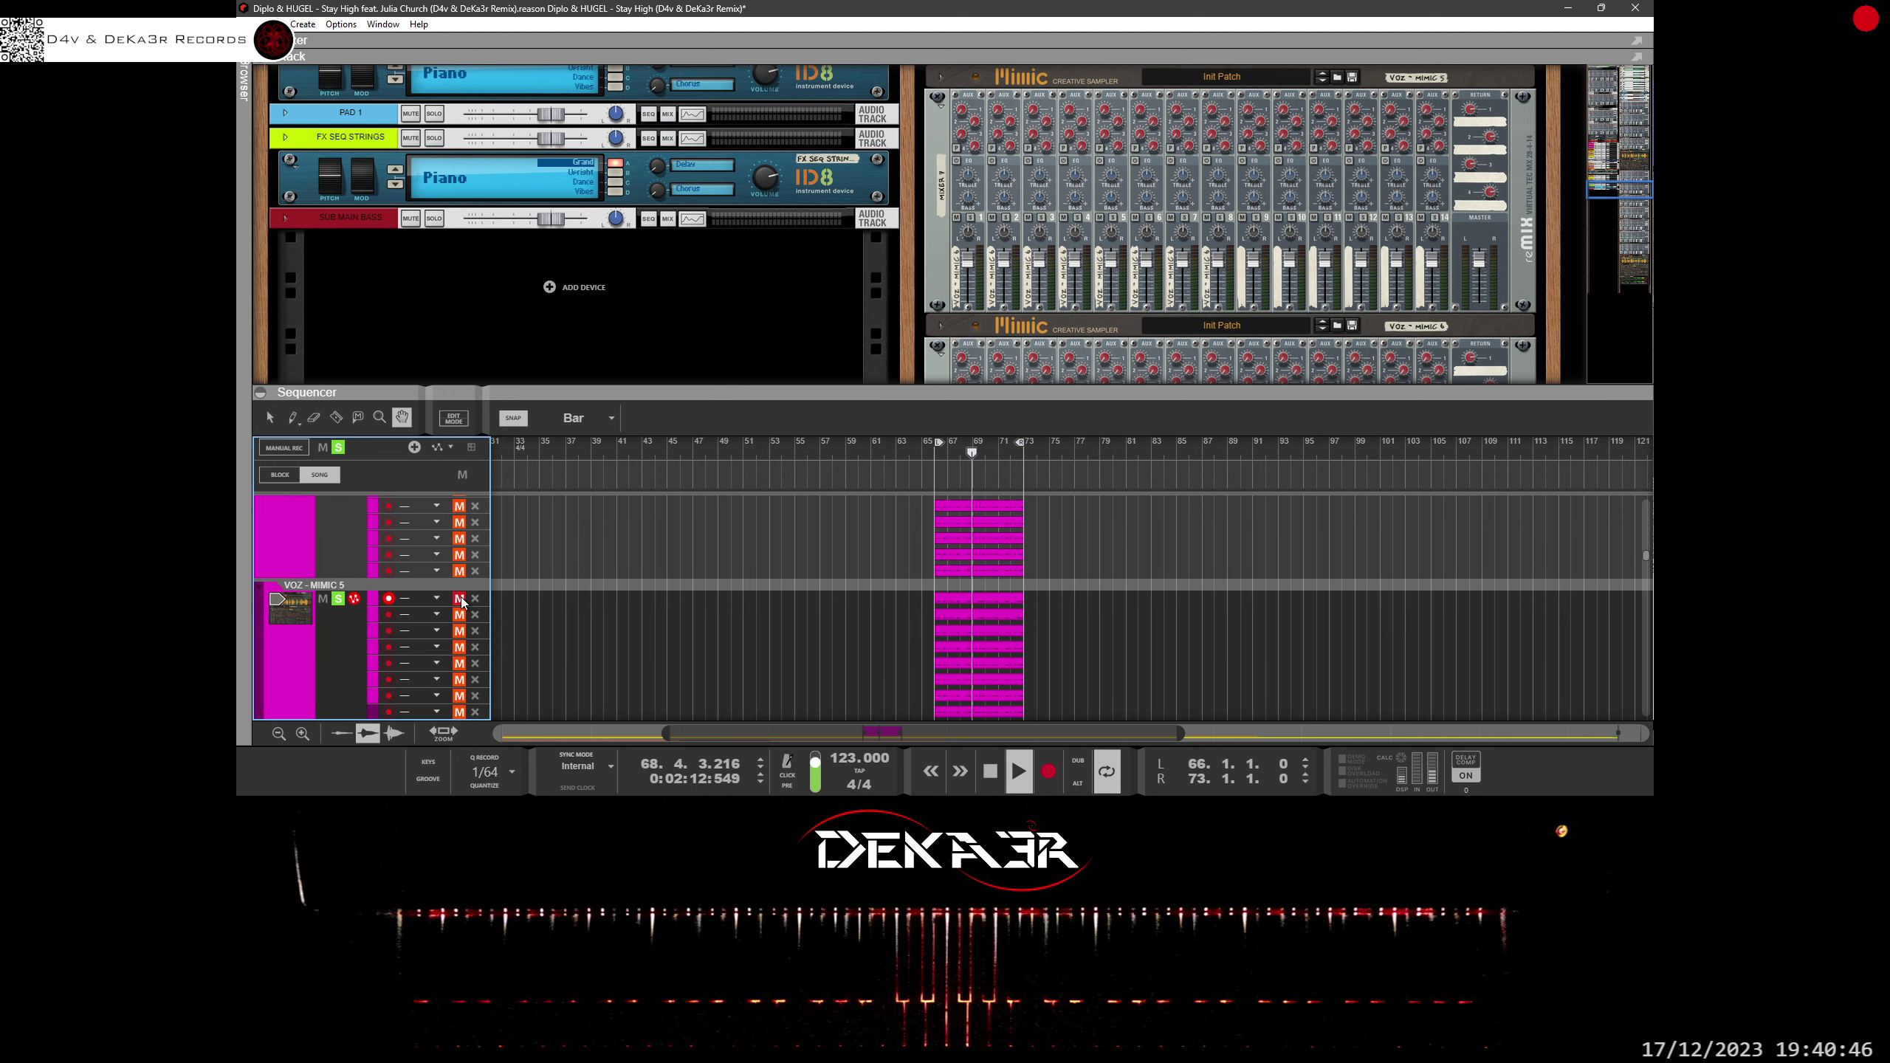
click(371, 599)
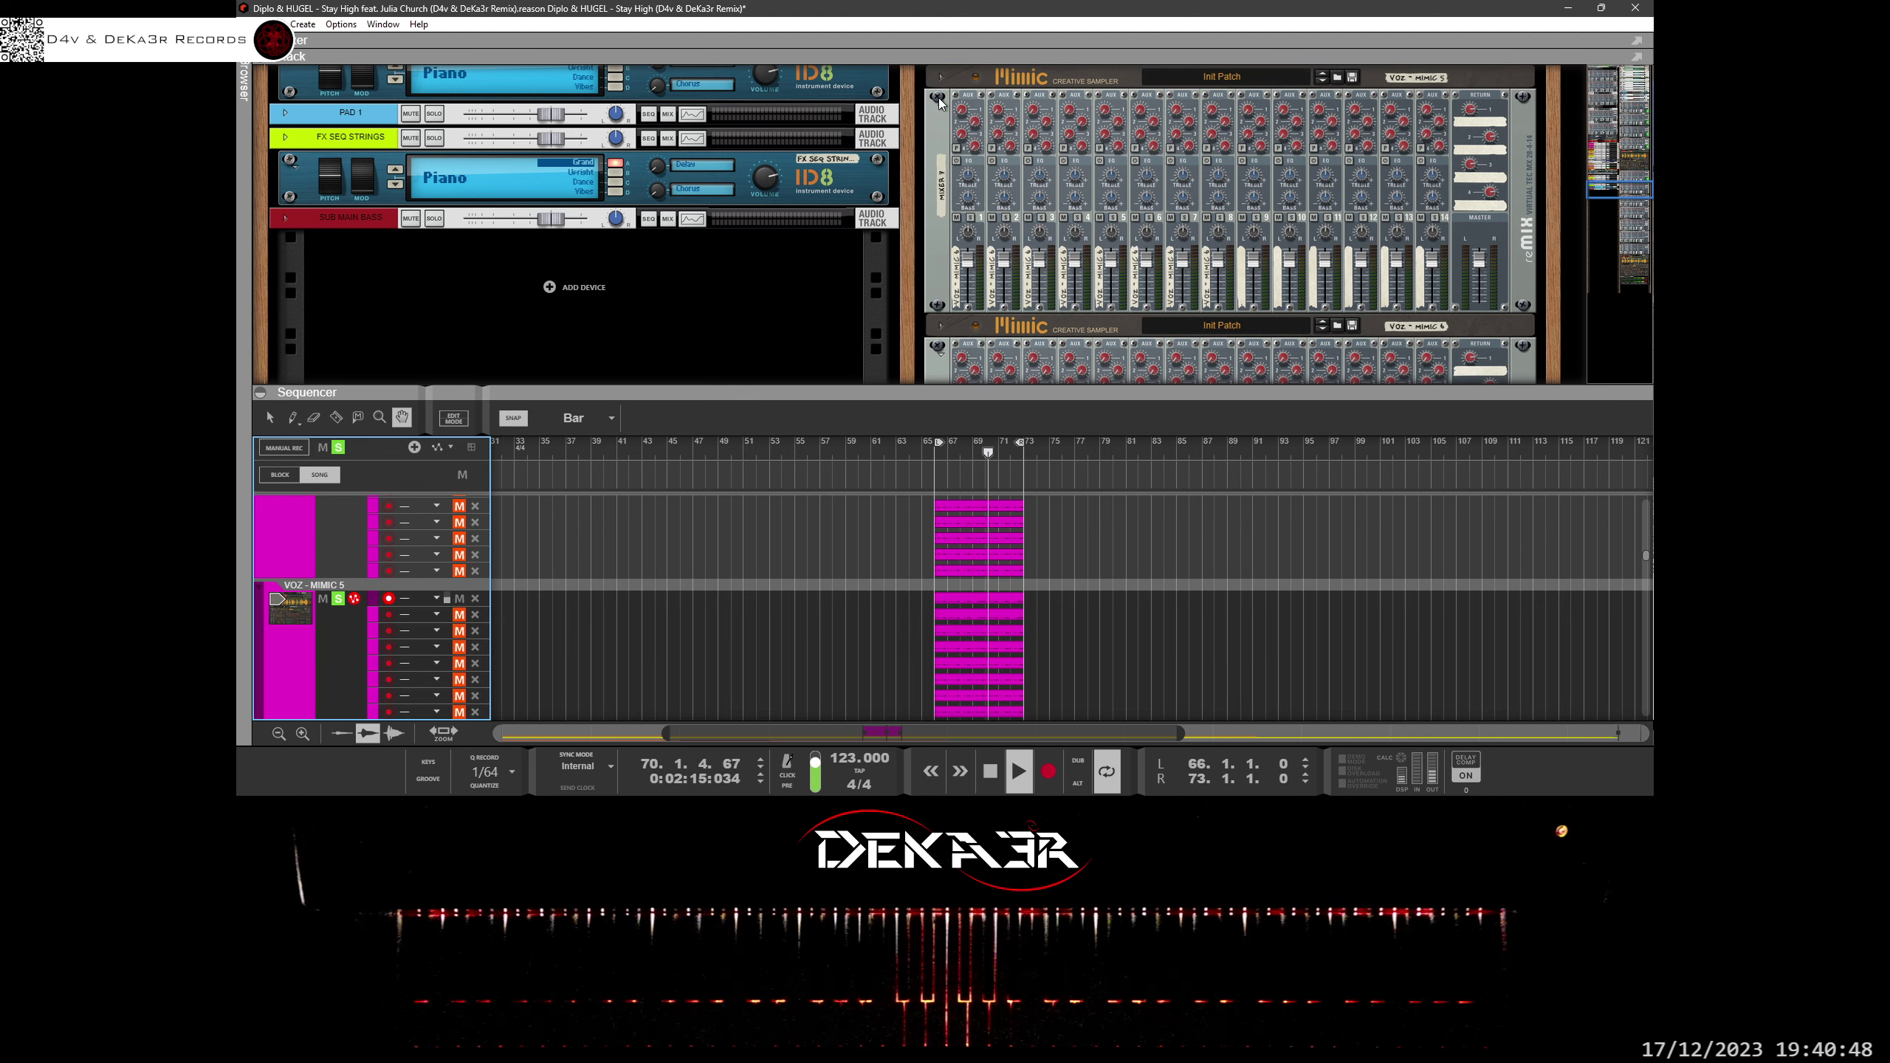
click(941, 77)
click(1158, 112)
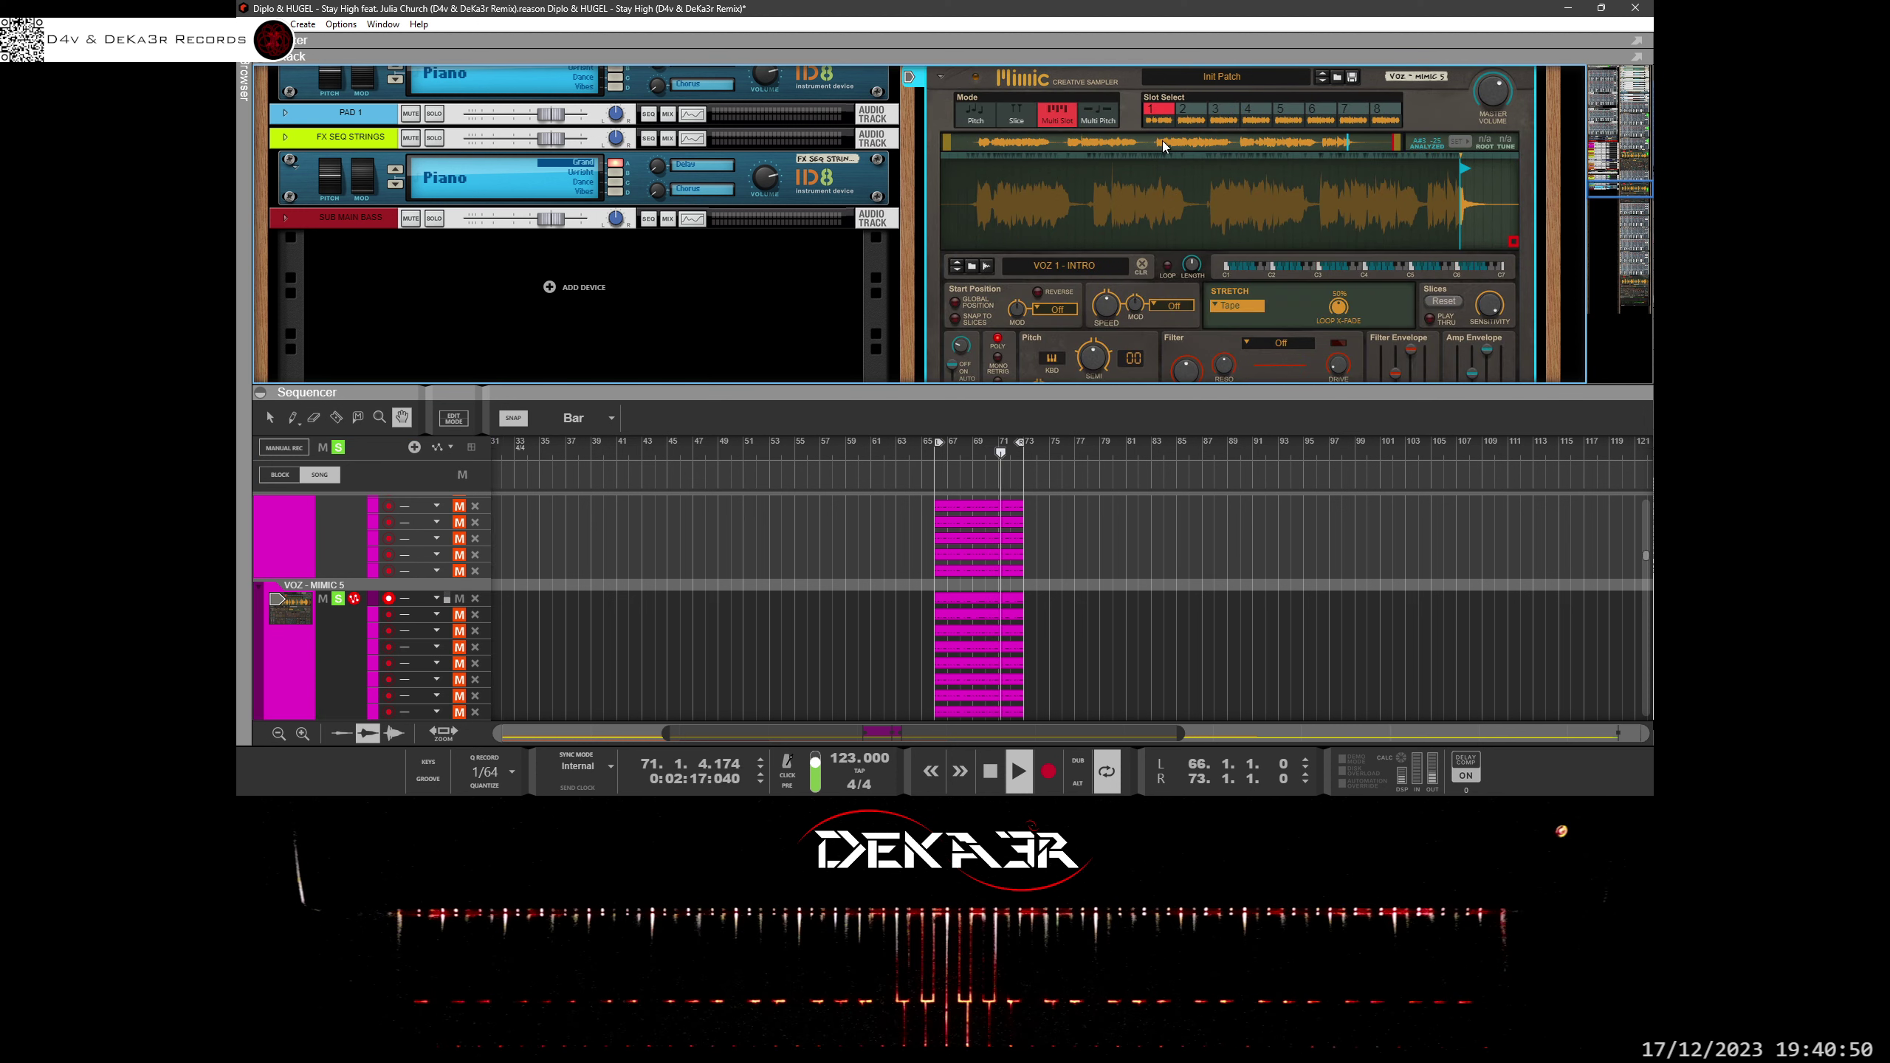
Fine-tune the start marker of slot 1 in the VOZ - MIMIC 5 sampler on the VOZ 1 - INTRO waveform.
mouse_move(1445, 199)
mouse_down()
mouse_move(1407, 290)
mouse_move(1367, 256)
mouse_move(1374, 299)
mouse_move(1172, 205)
mouse_move(1113, 204)
mouse_move(1101, 245)
mouse_move(1249, 153)
mouse_up()
mouse_move(1273, 223)
mouse_down()
mouse_move(1282, 136)
mouse_move(1151, 111)
mouse_move(1250, 162)
mouse_move(1165, 171)
mouse_move(1189, 171)
mouse_up()
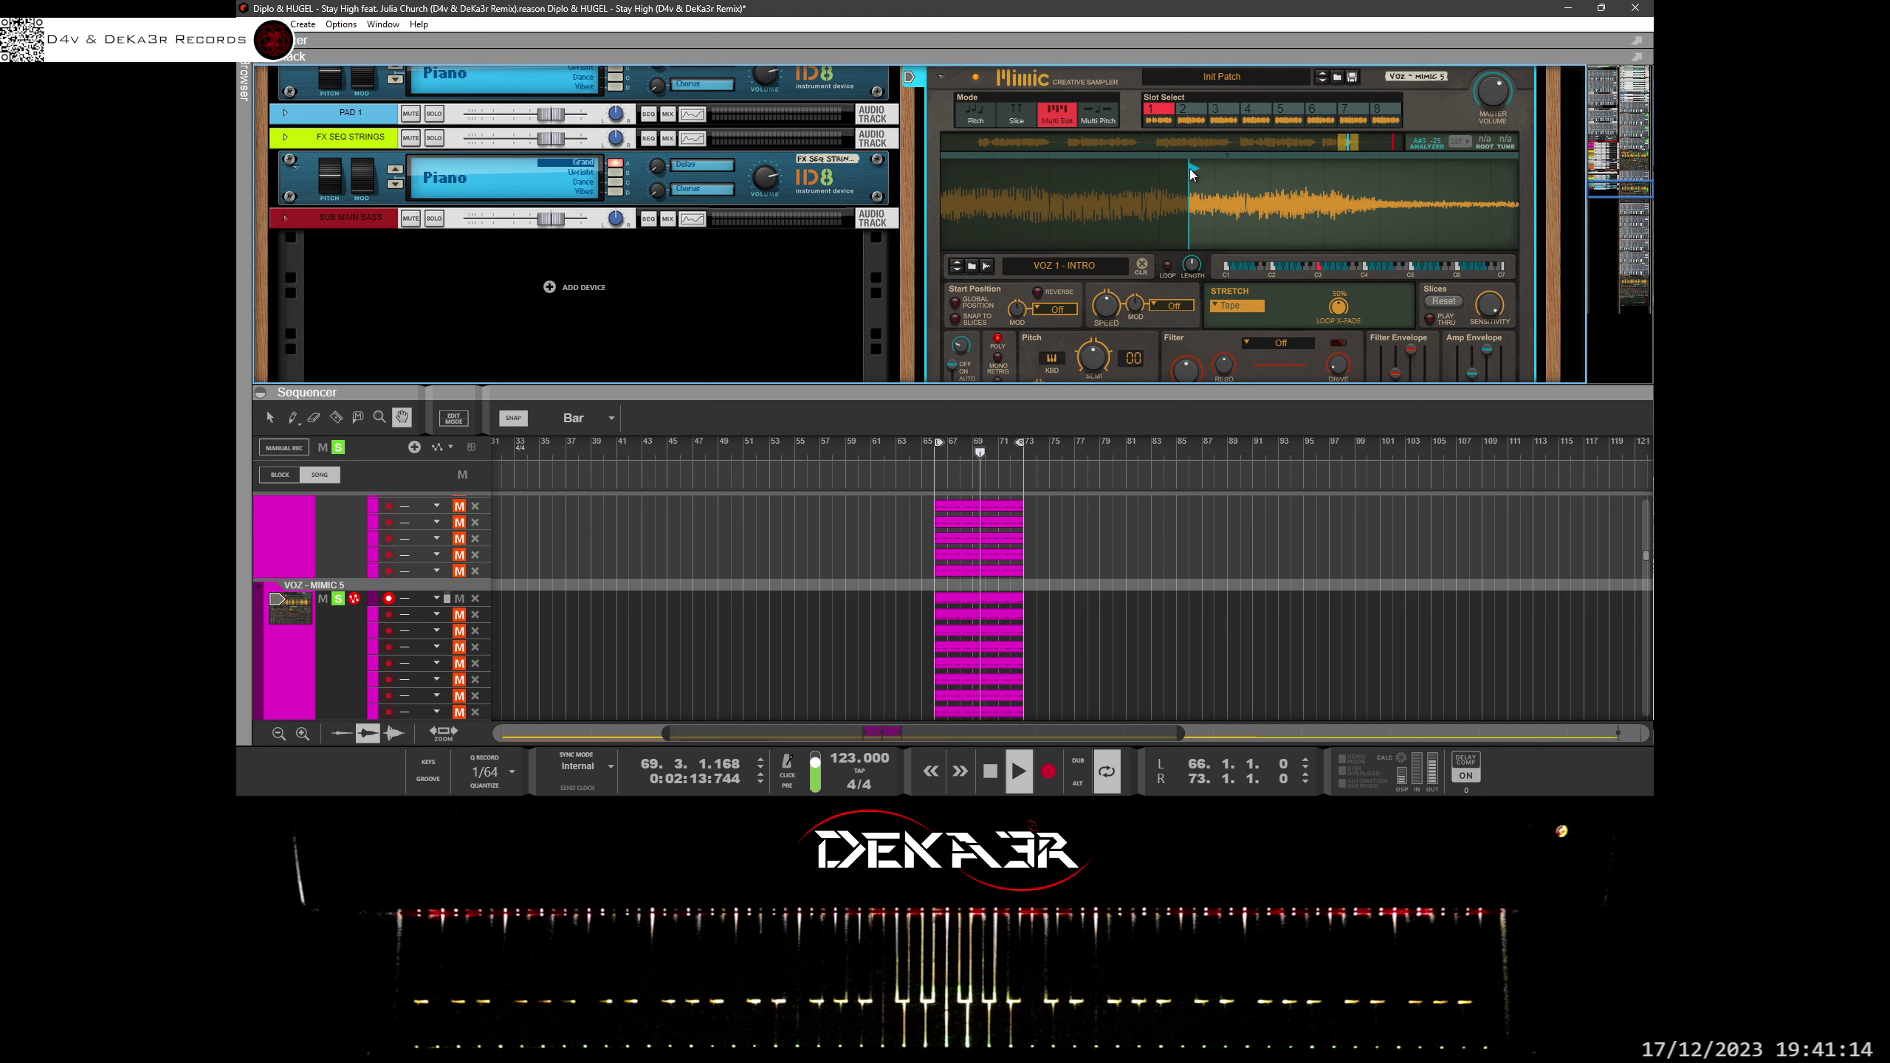
drag(1191, 173, 1205, 184)
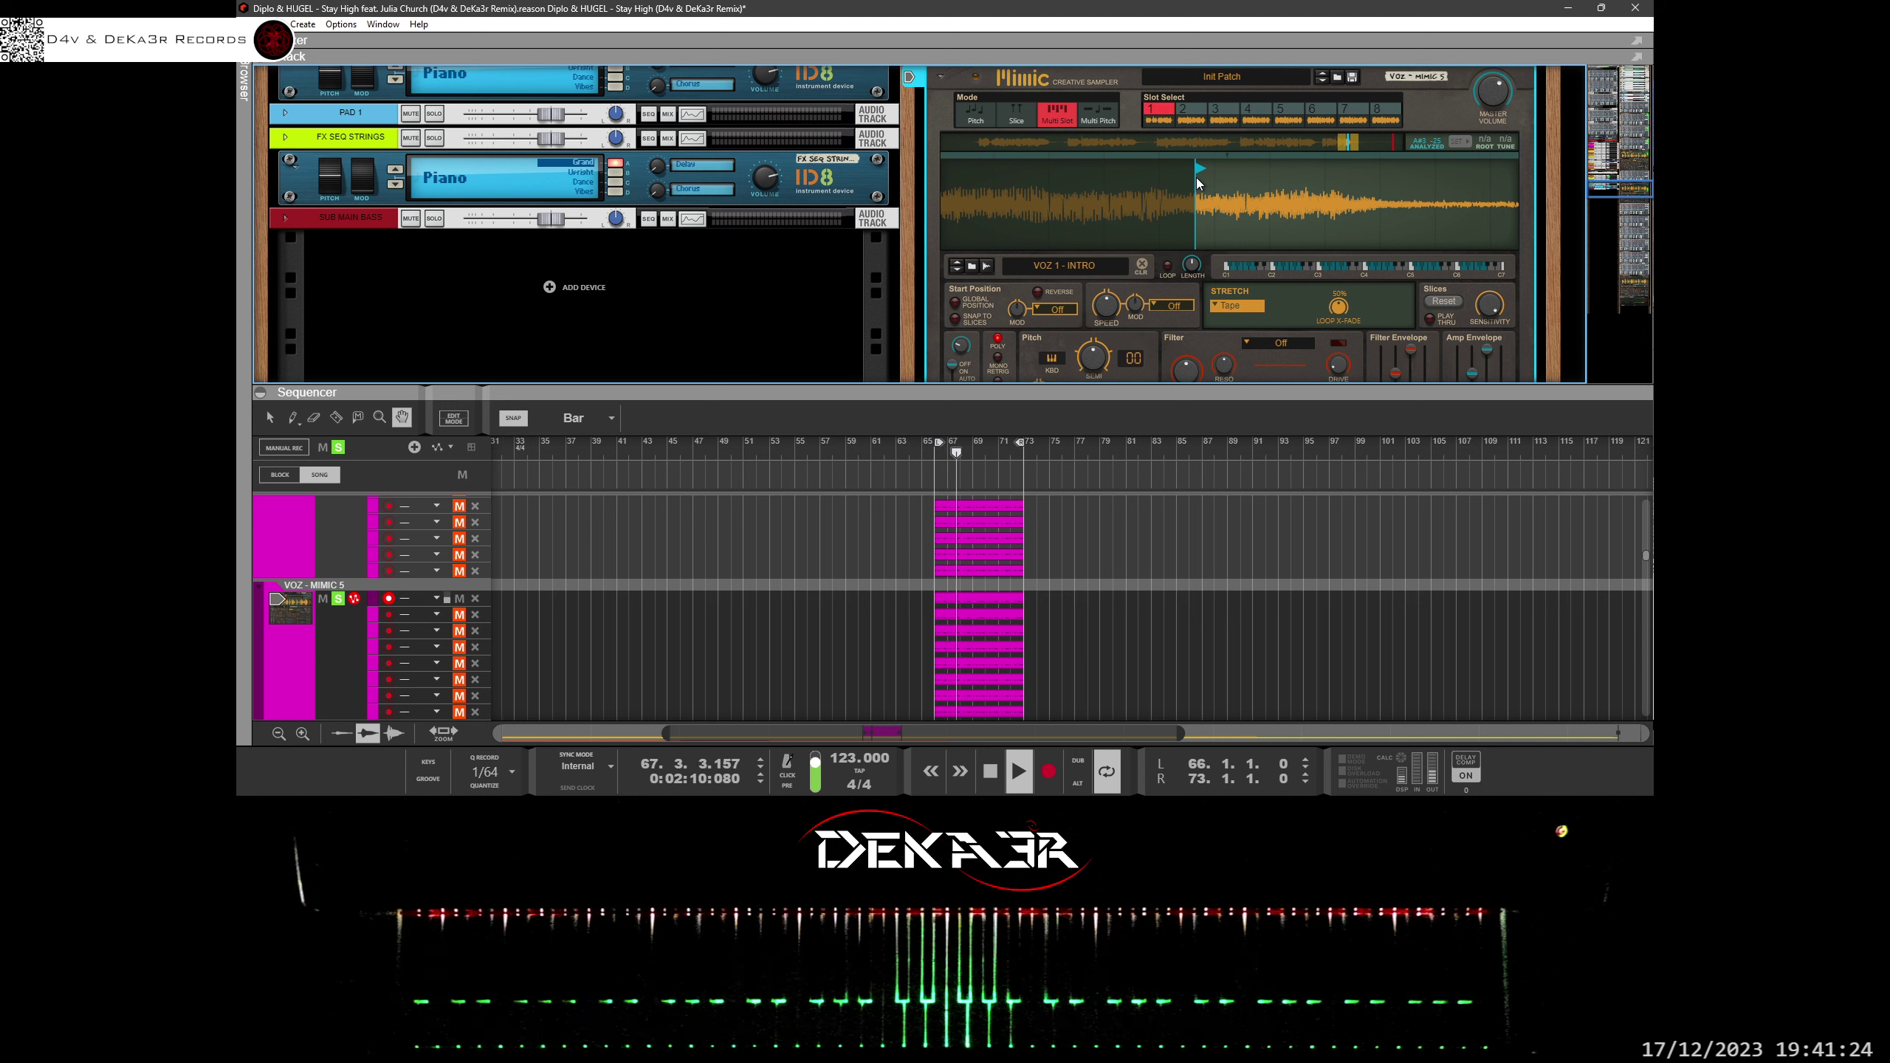
drag(1202, 191, 1212, 292)
mouse_move(1137, 206)
mouse_down()
mouse_move(1311, 206)
mouse_move(1251, 168)
mouse_up()
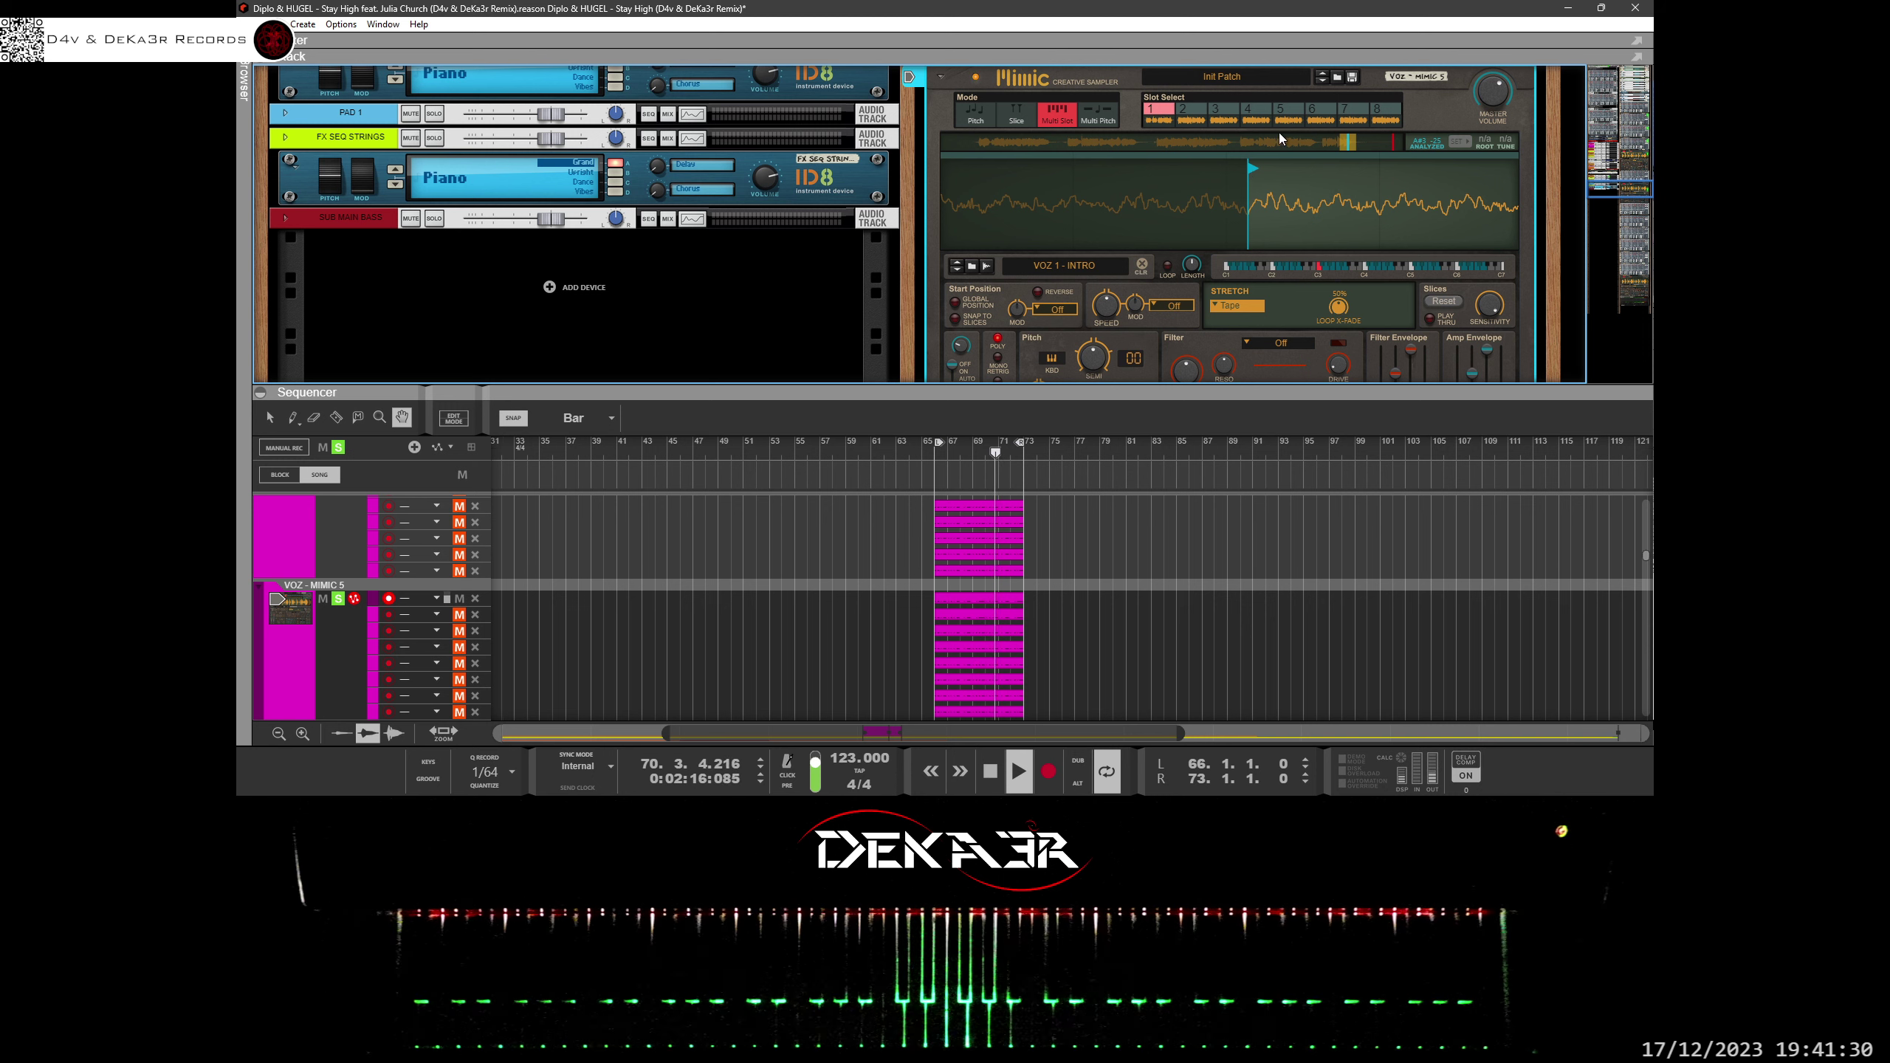
Mute the first note lane, unmute the second, and fine-tune slot 2's start marker on the VOZ 3 - ESTRIBILLO waveform.
click(459, 615)
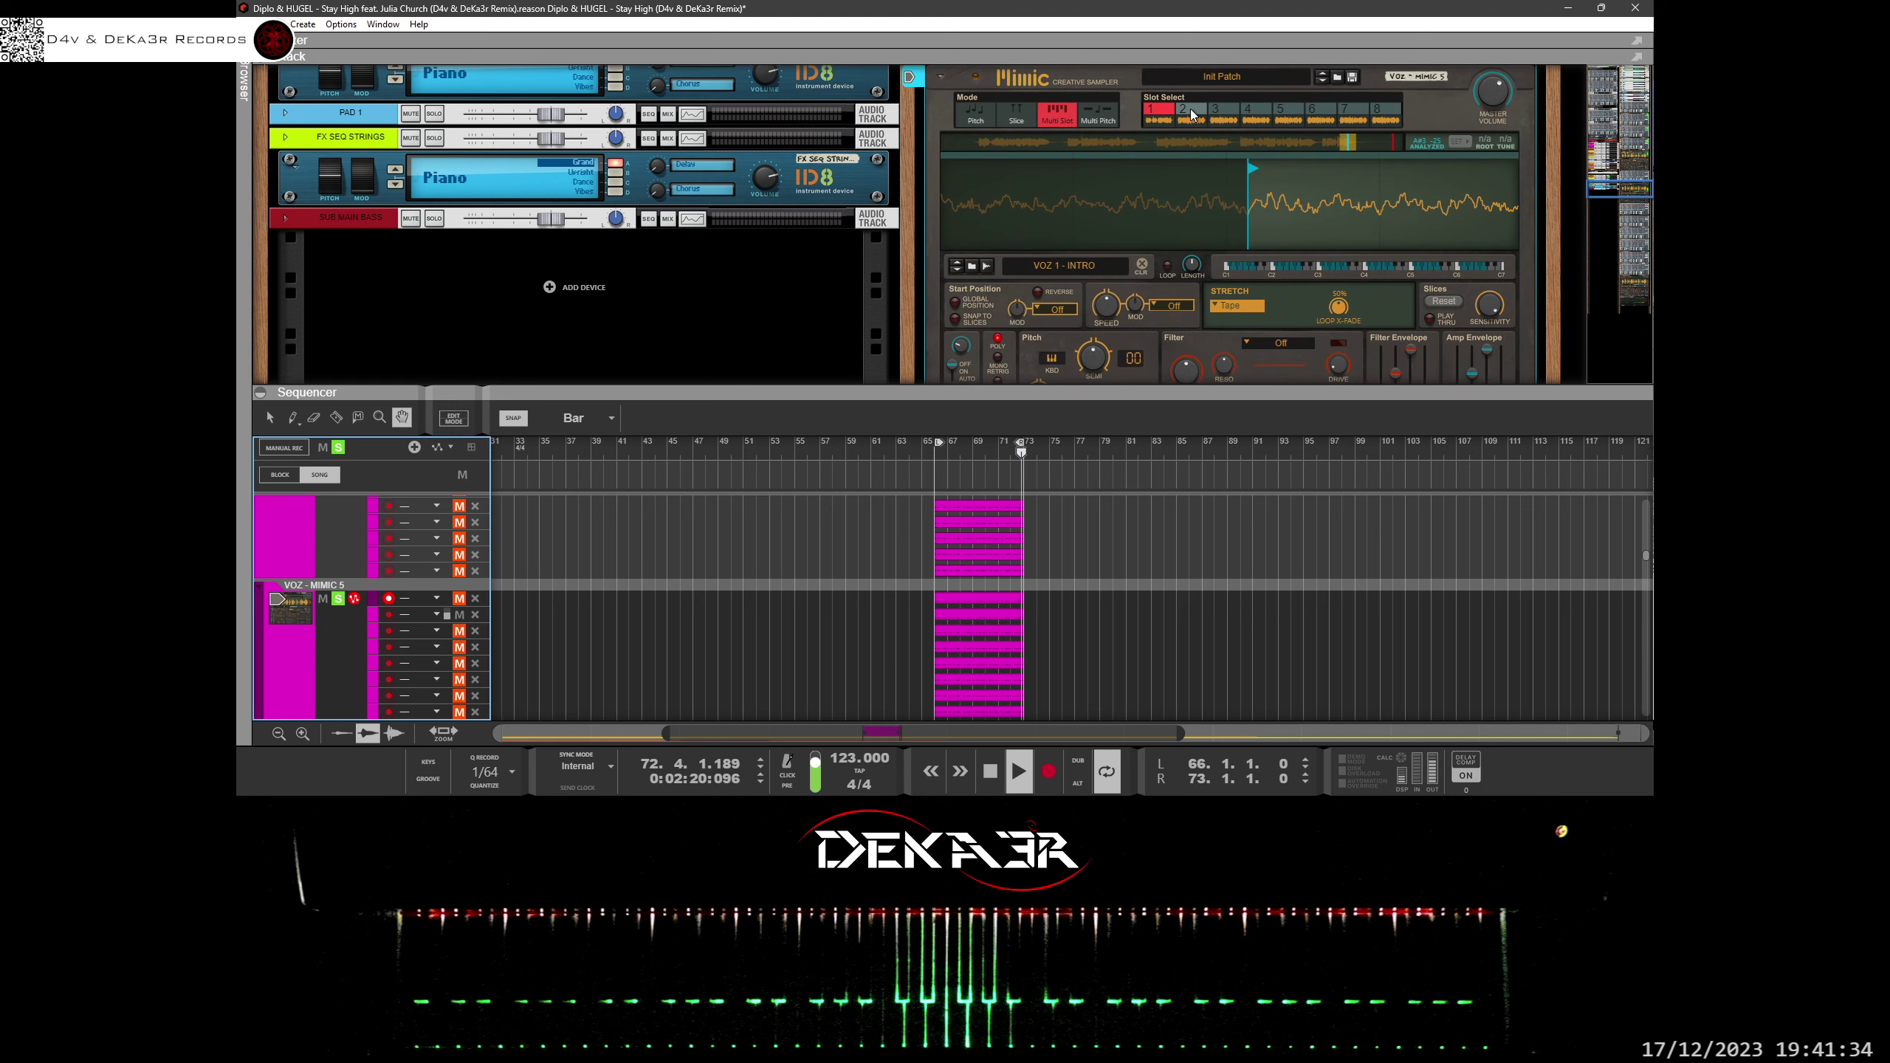
click(1190, 109)
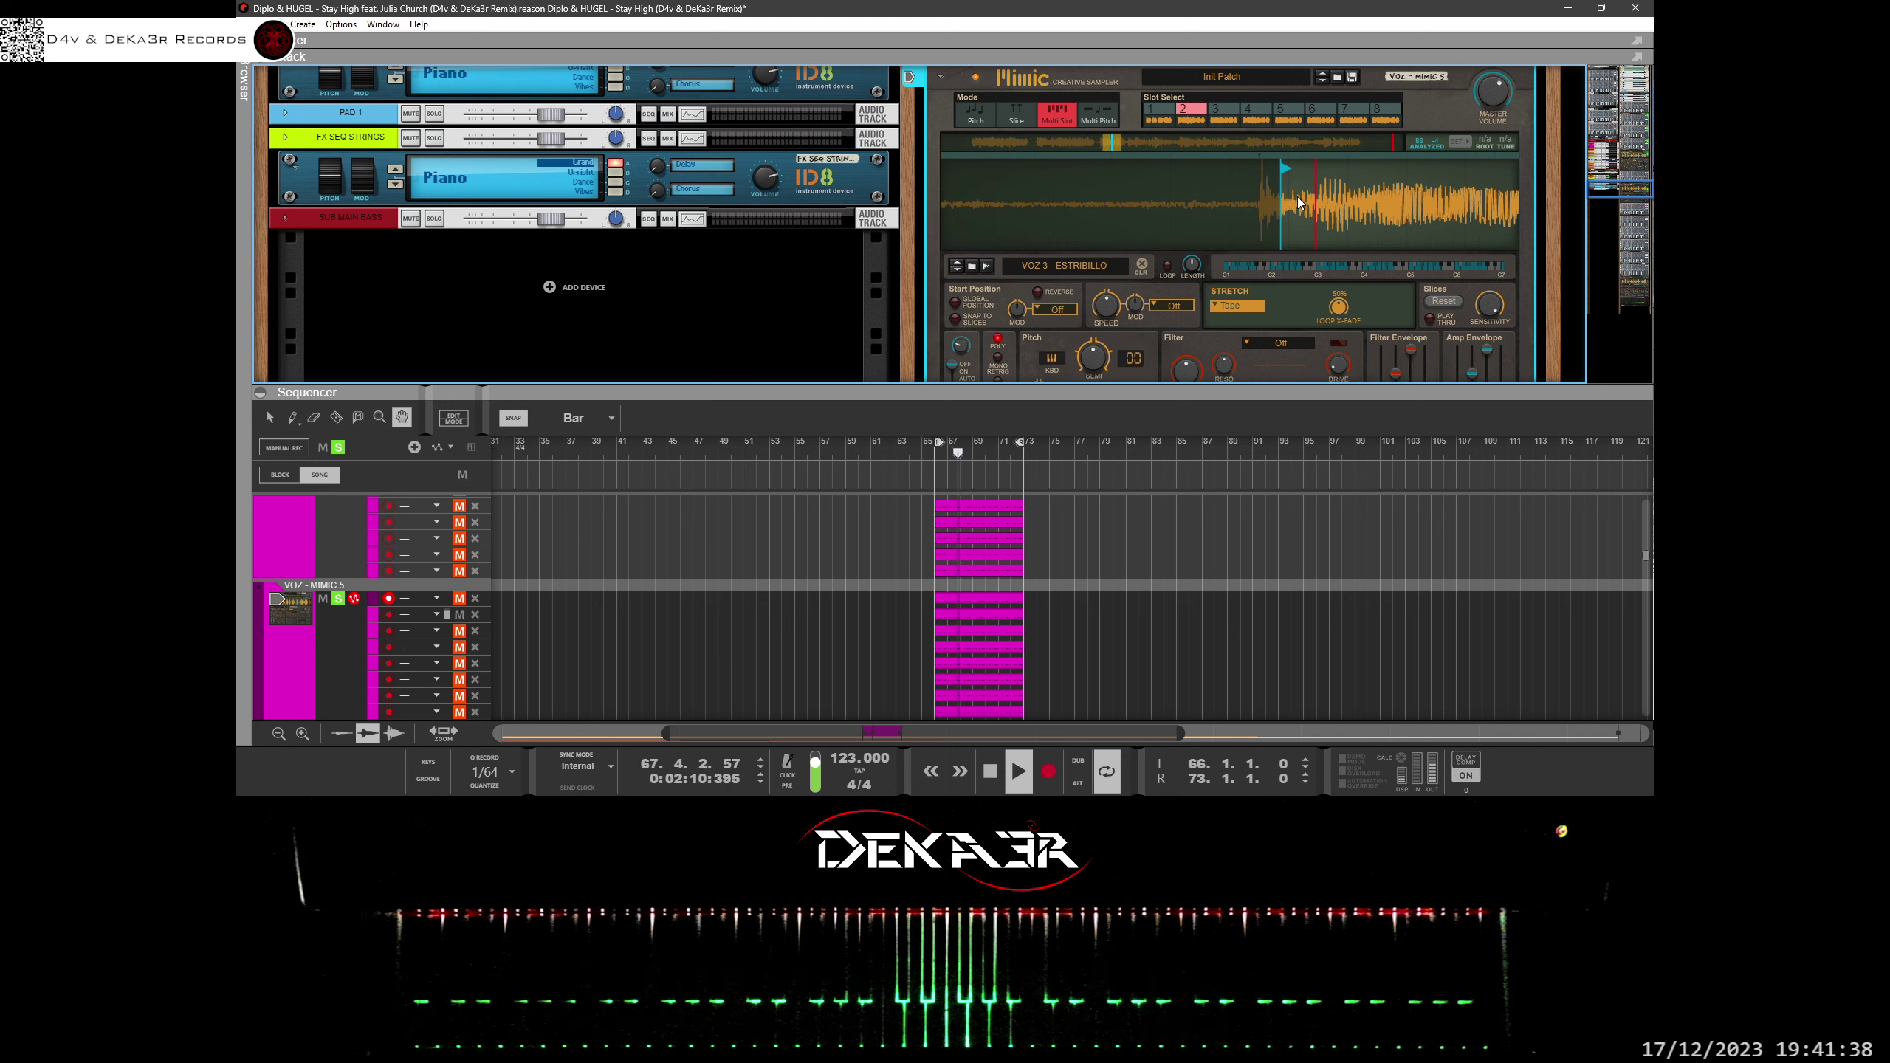
mouse_move(1298, 197)
mouse_down()
mouse_move(1193, 164)
mouse_move(1228, 179)
mouse_up()
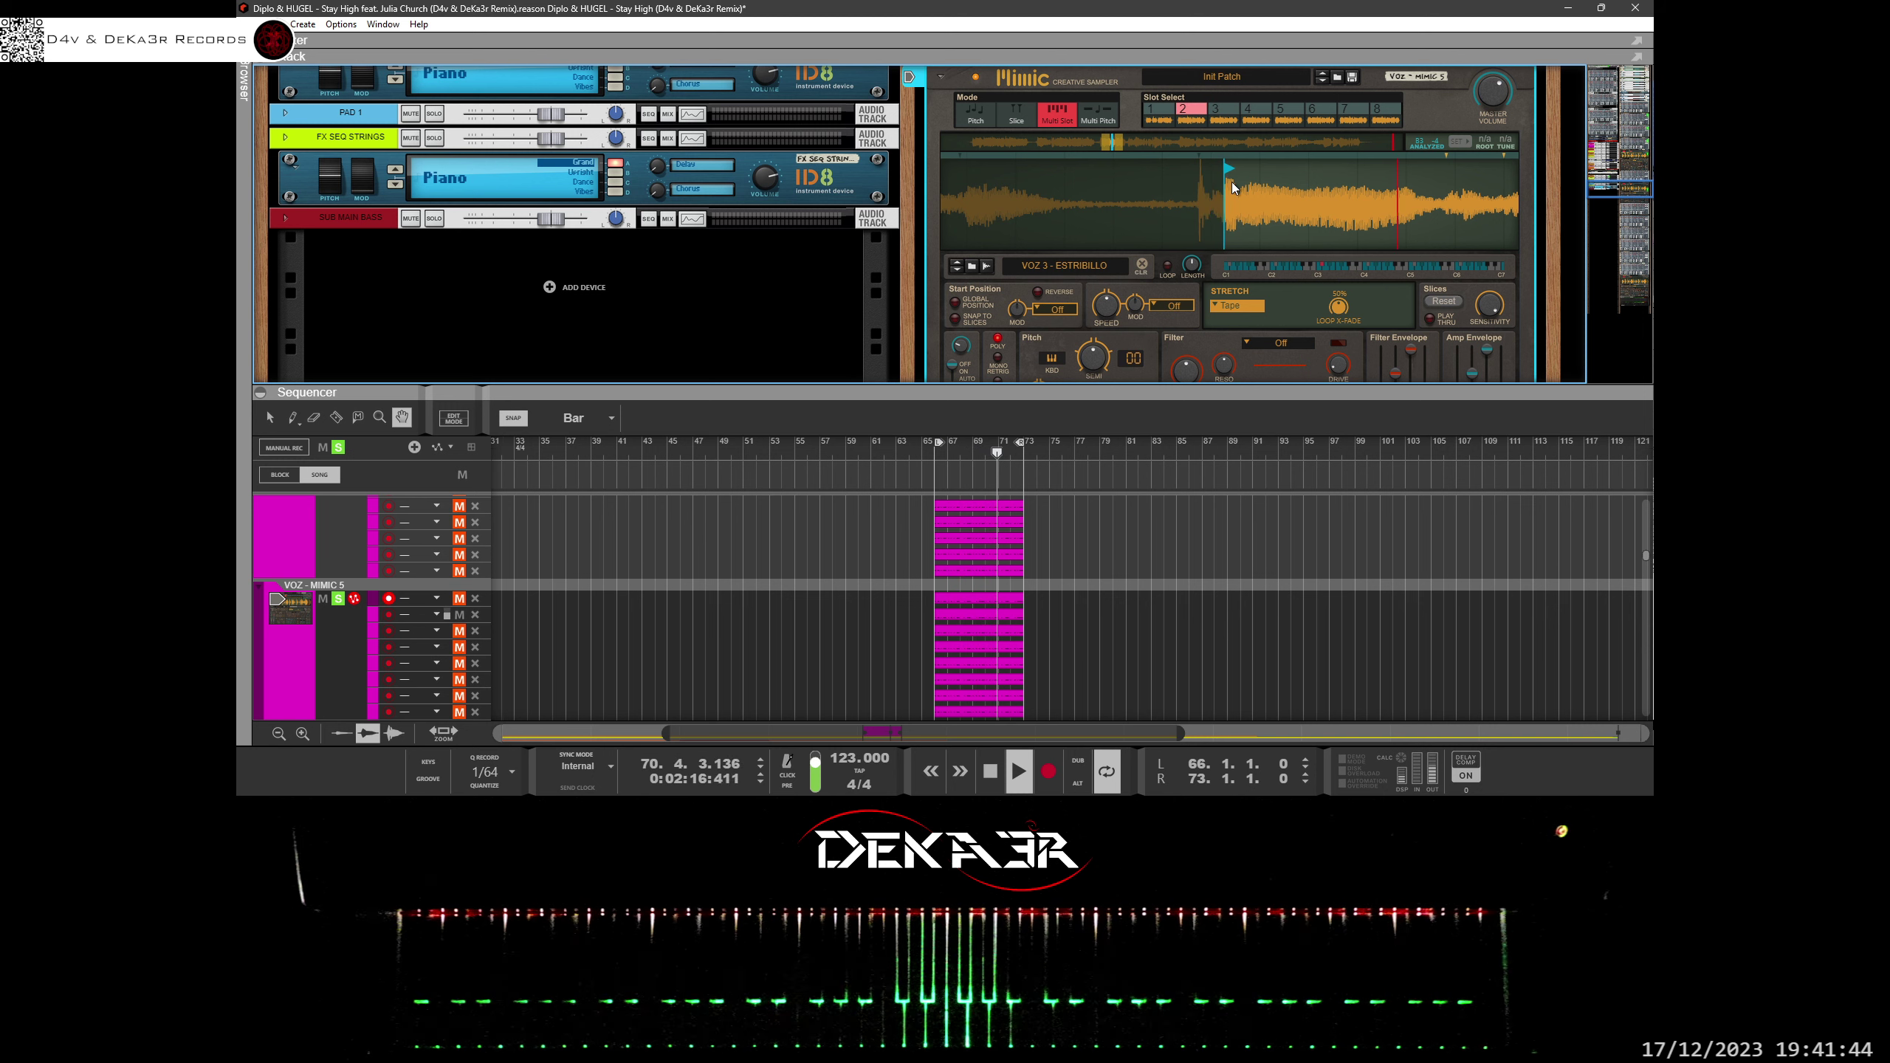
drag(1227, 170, 1207, 268)
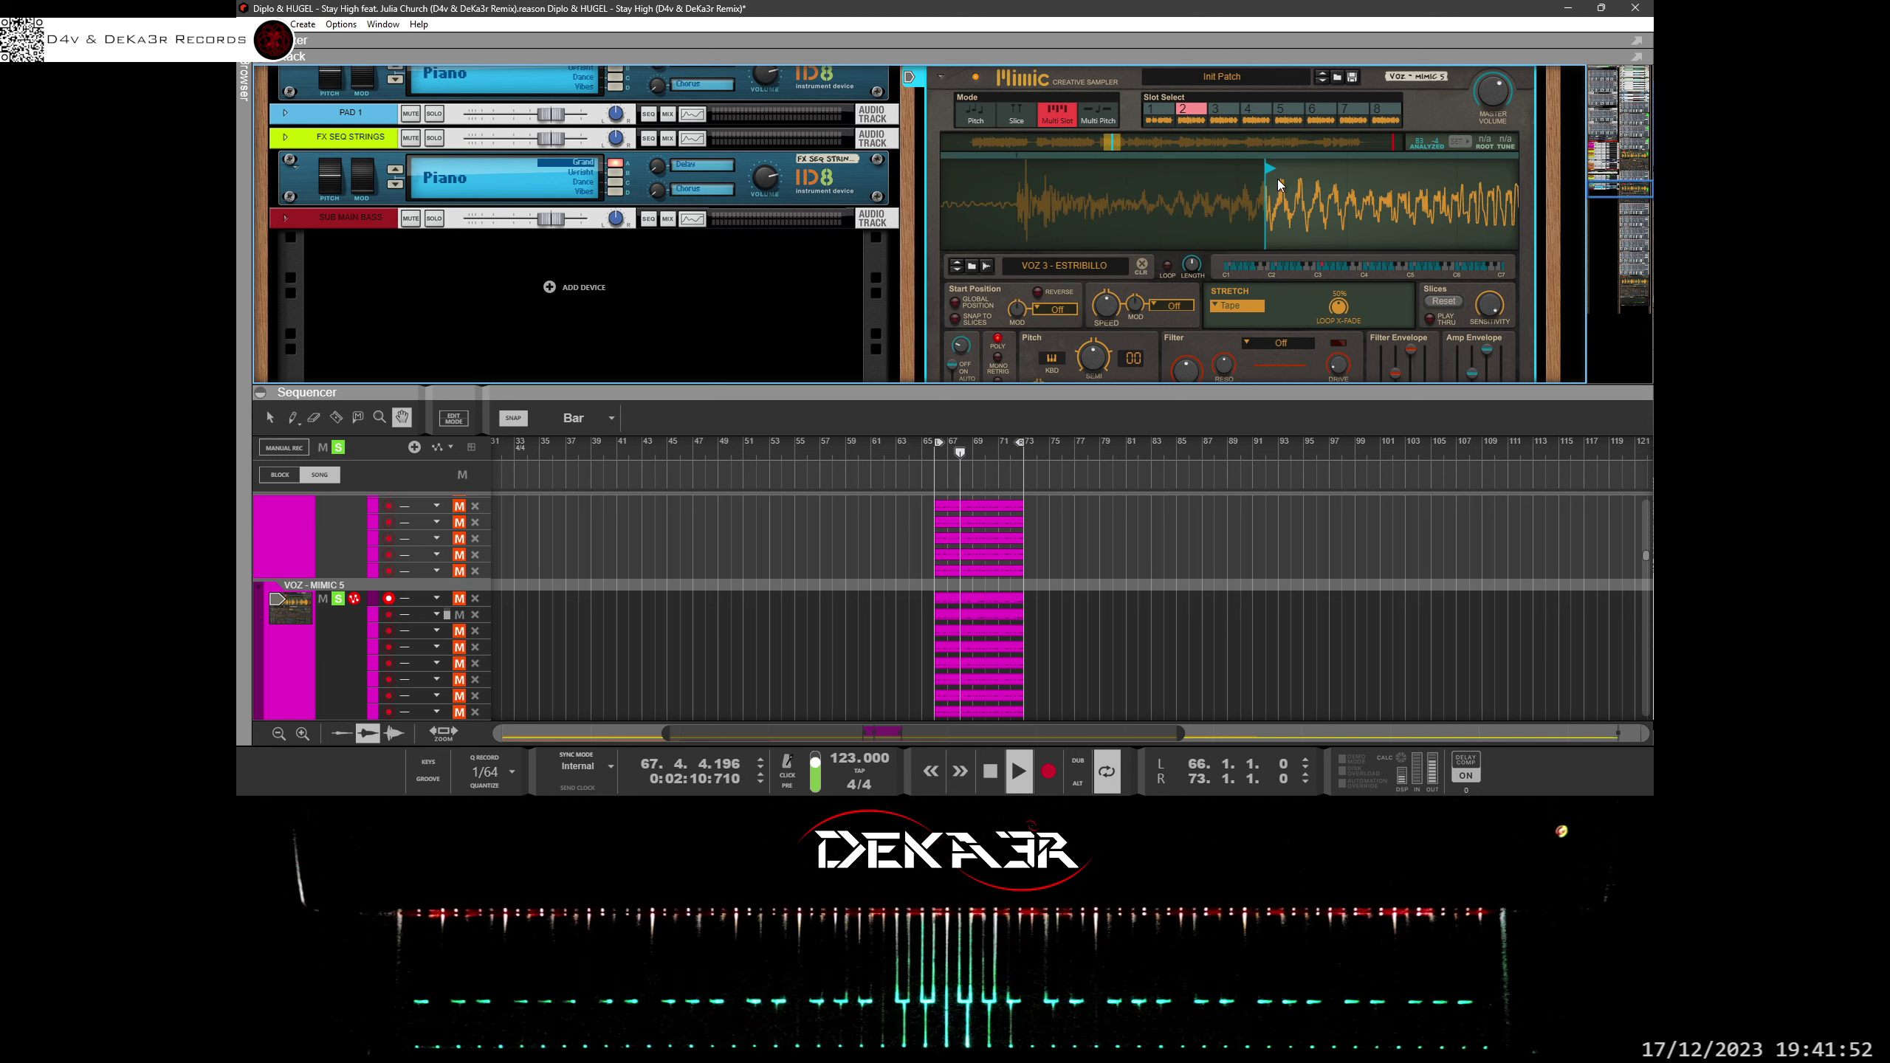
mouse_move(1277, 179)
mouse_down()
mouse_move(1275, 223)
mouse_move(1175, 181)
mouse_up()
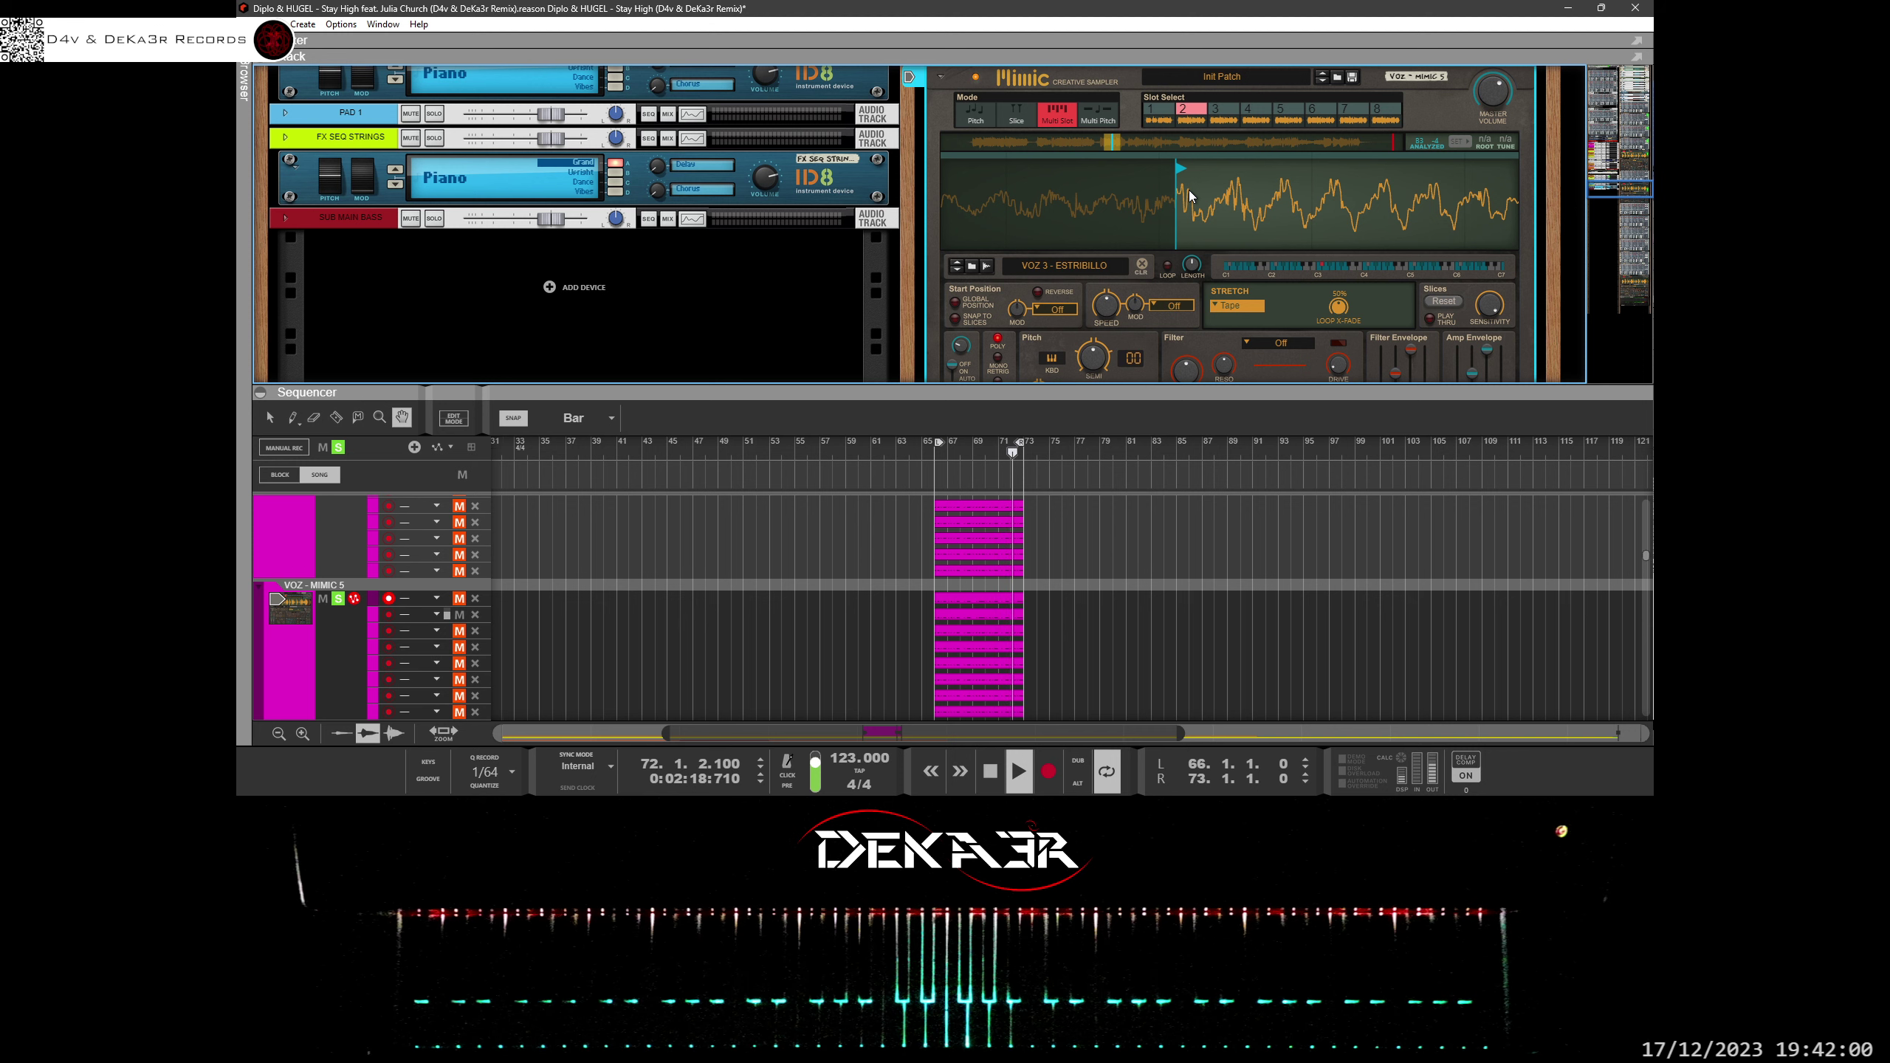
drag(1189, 189, 1193, 90)
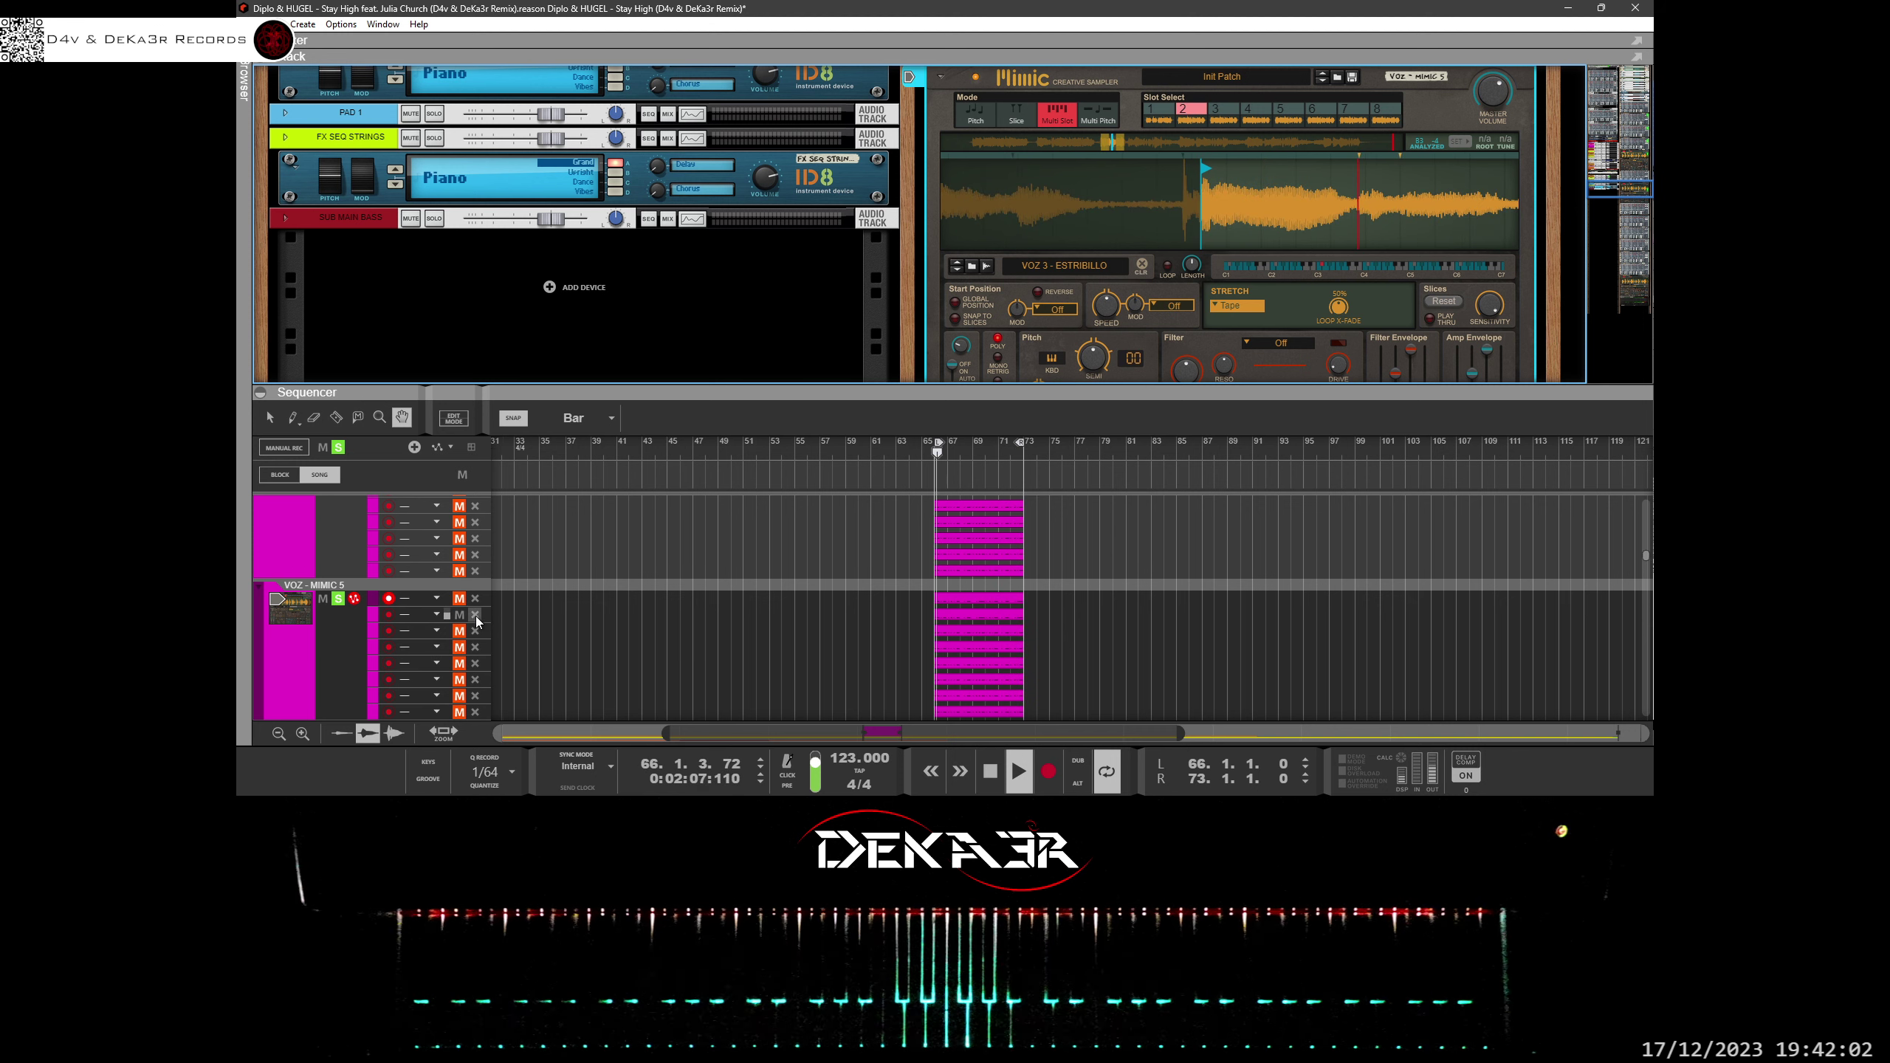
Mute the second note lane, unmute the third, and fine-tune slot 3's start marker on the VOZ 3 - ESTRIBILLO waveform.
click(422, 633)
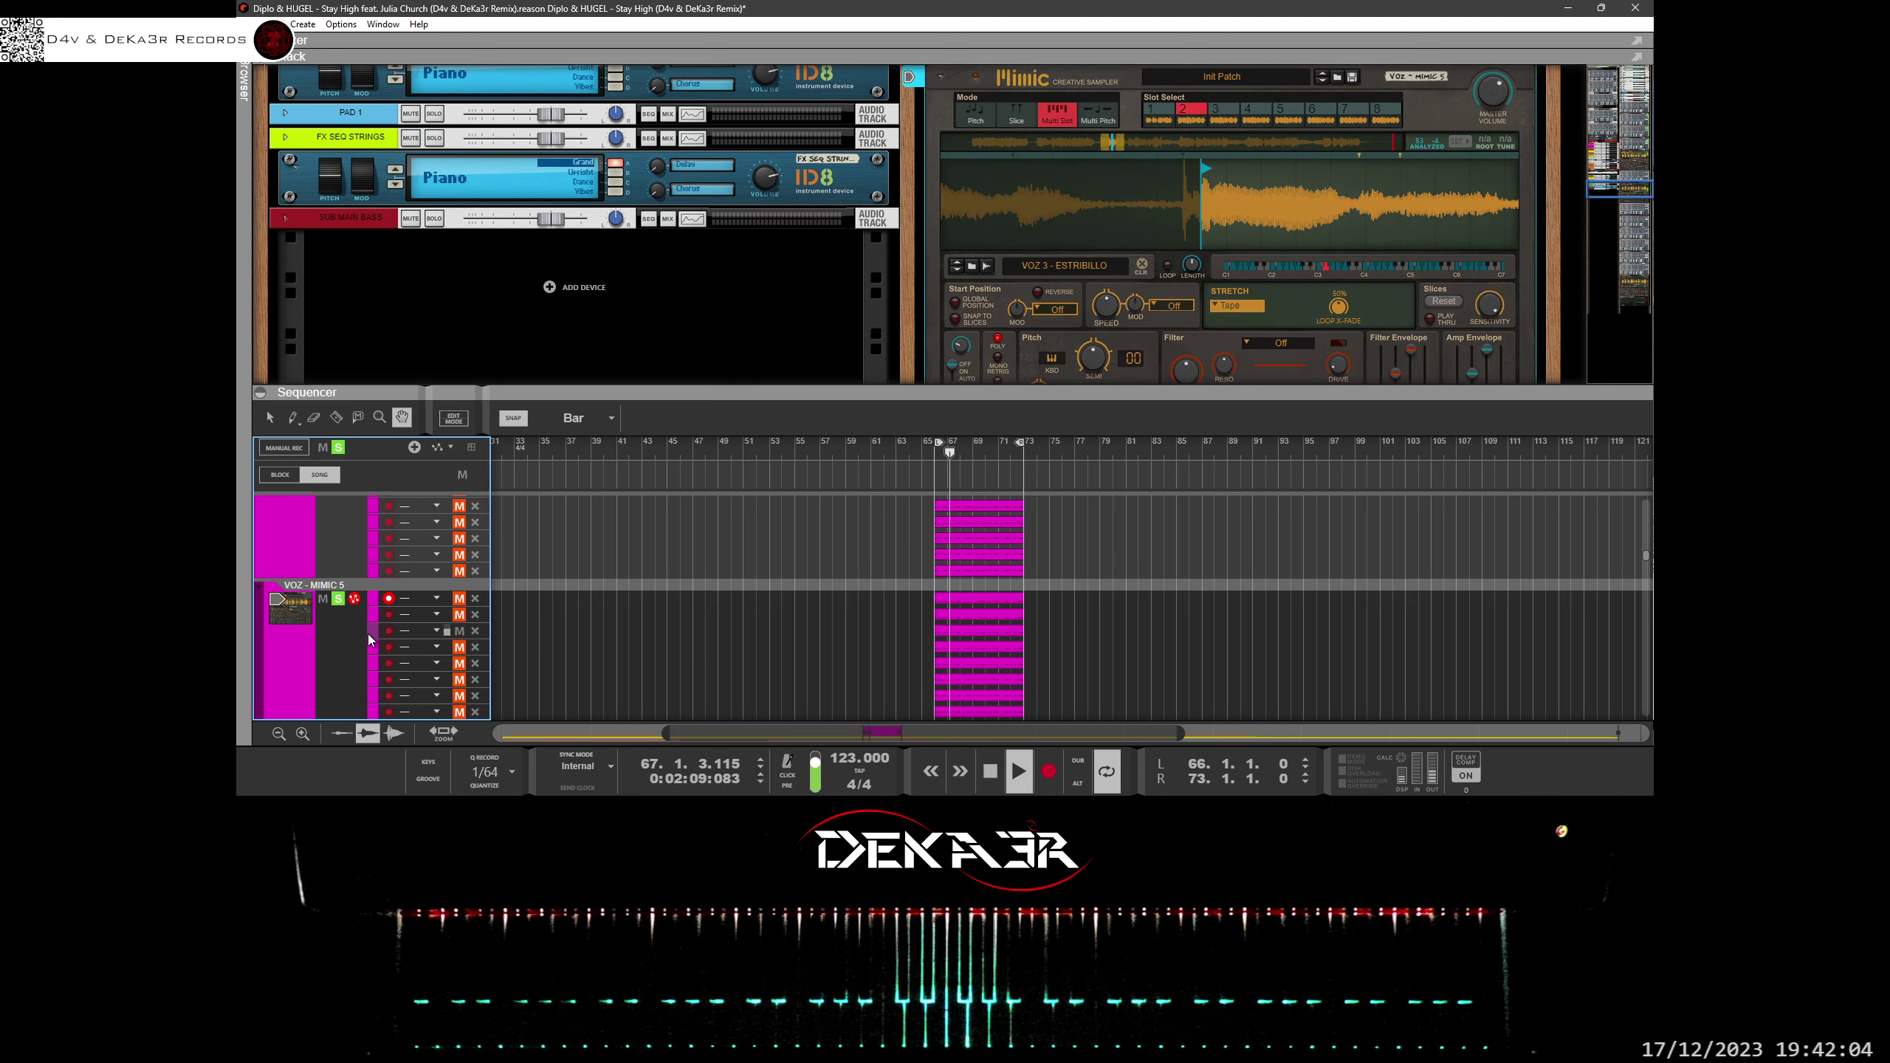
click(1233, 117)
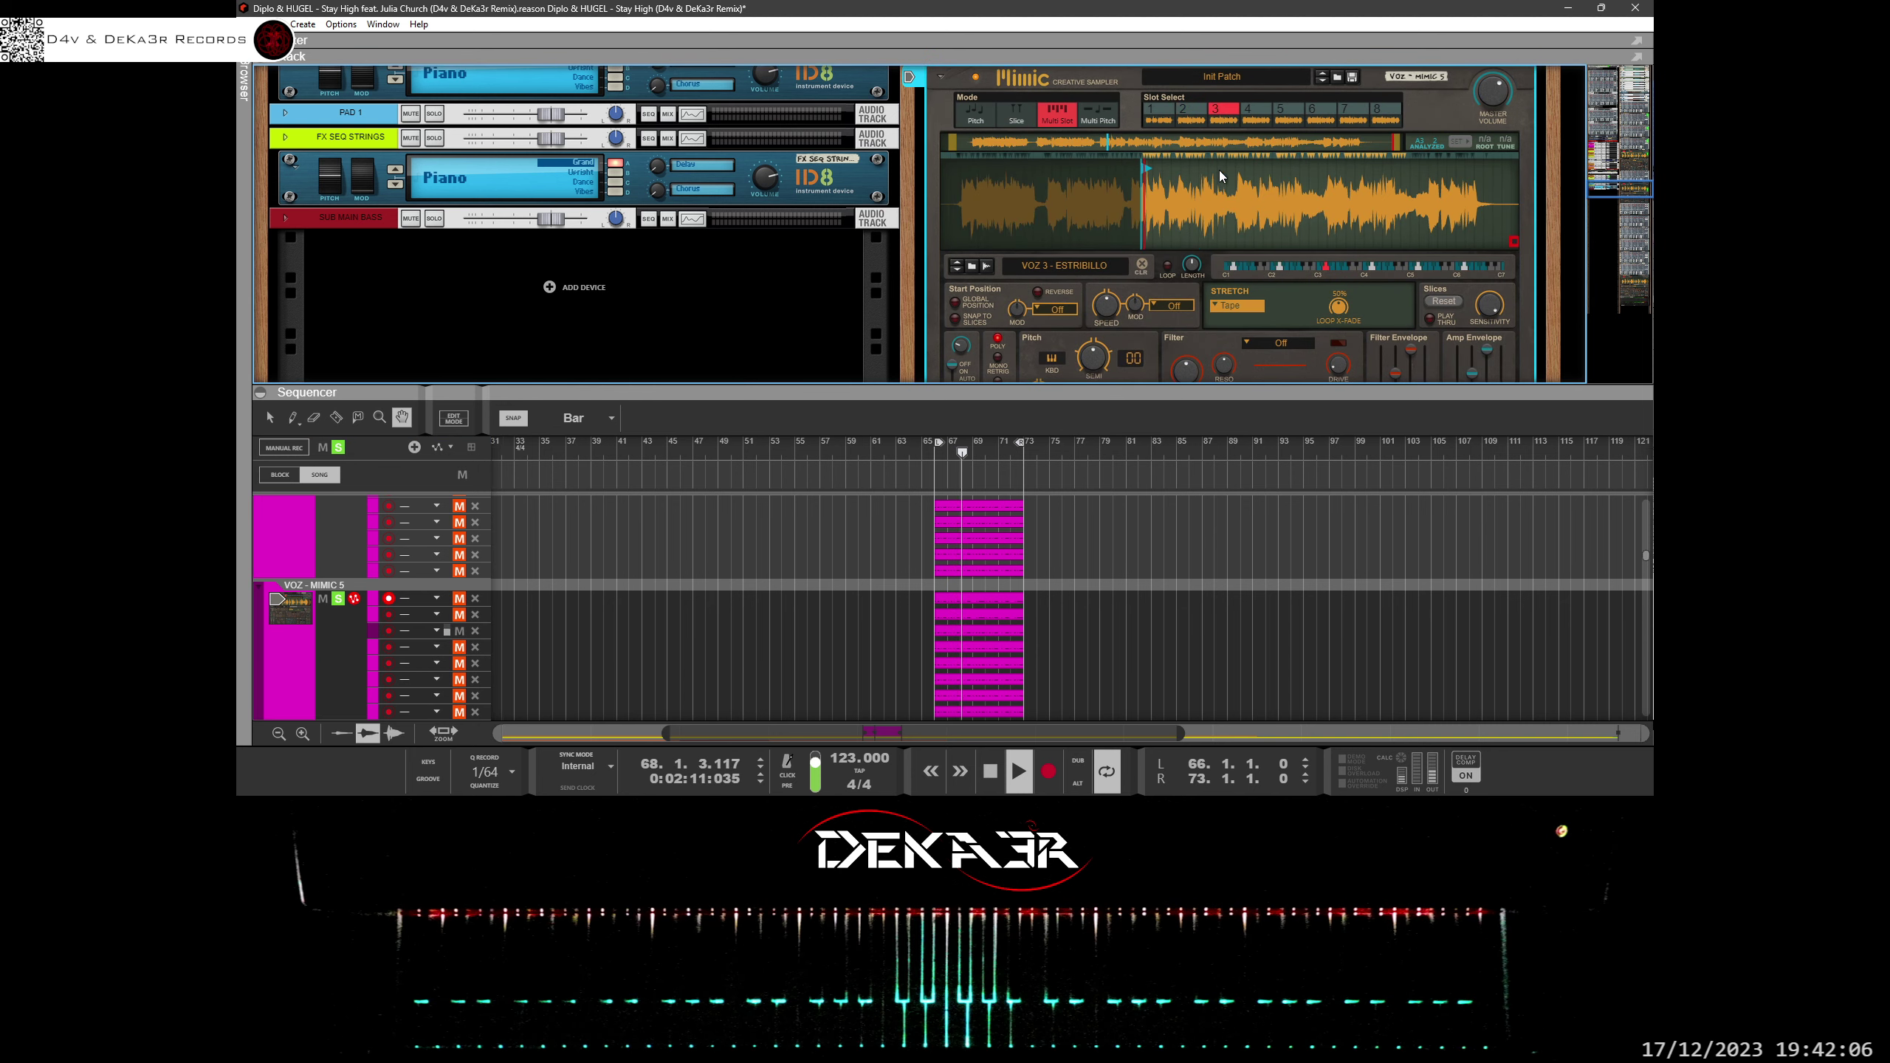
scroll(1140, 195, down, 2)
scroll(1140, 201, down, 3)
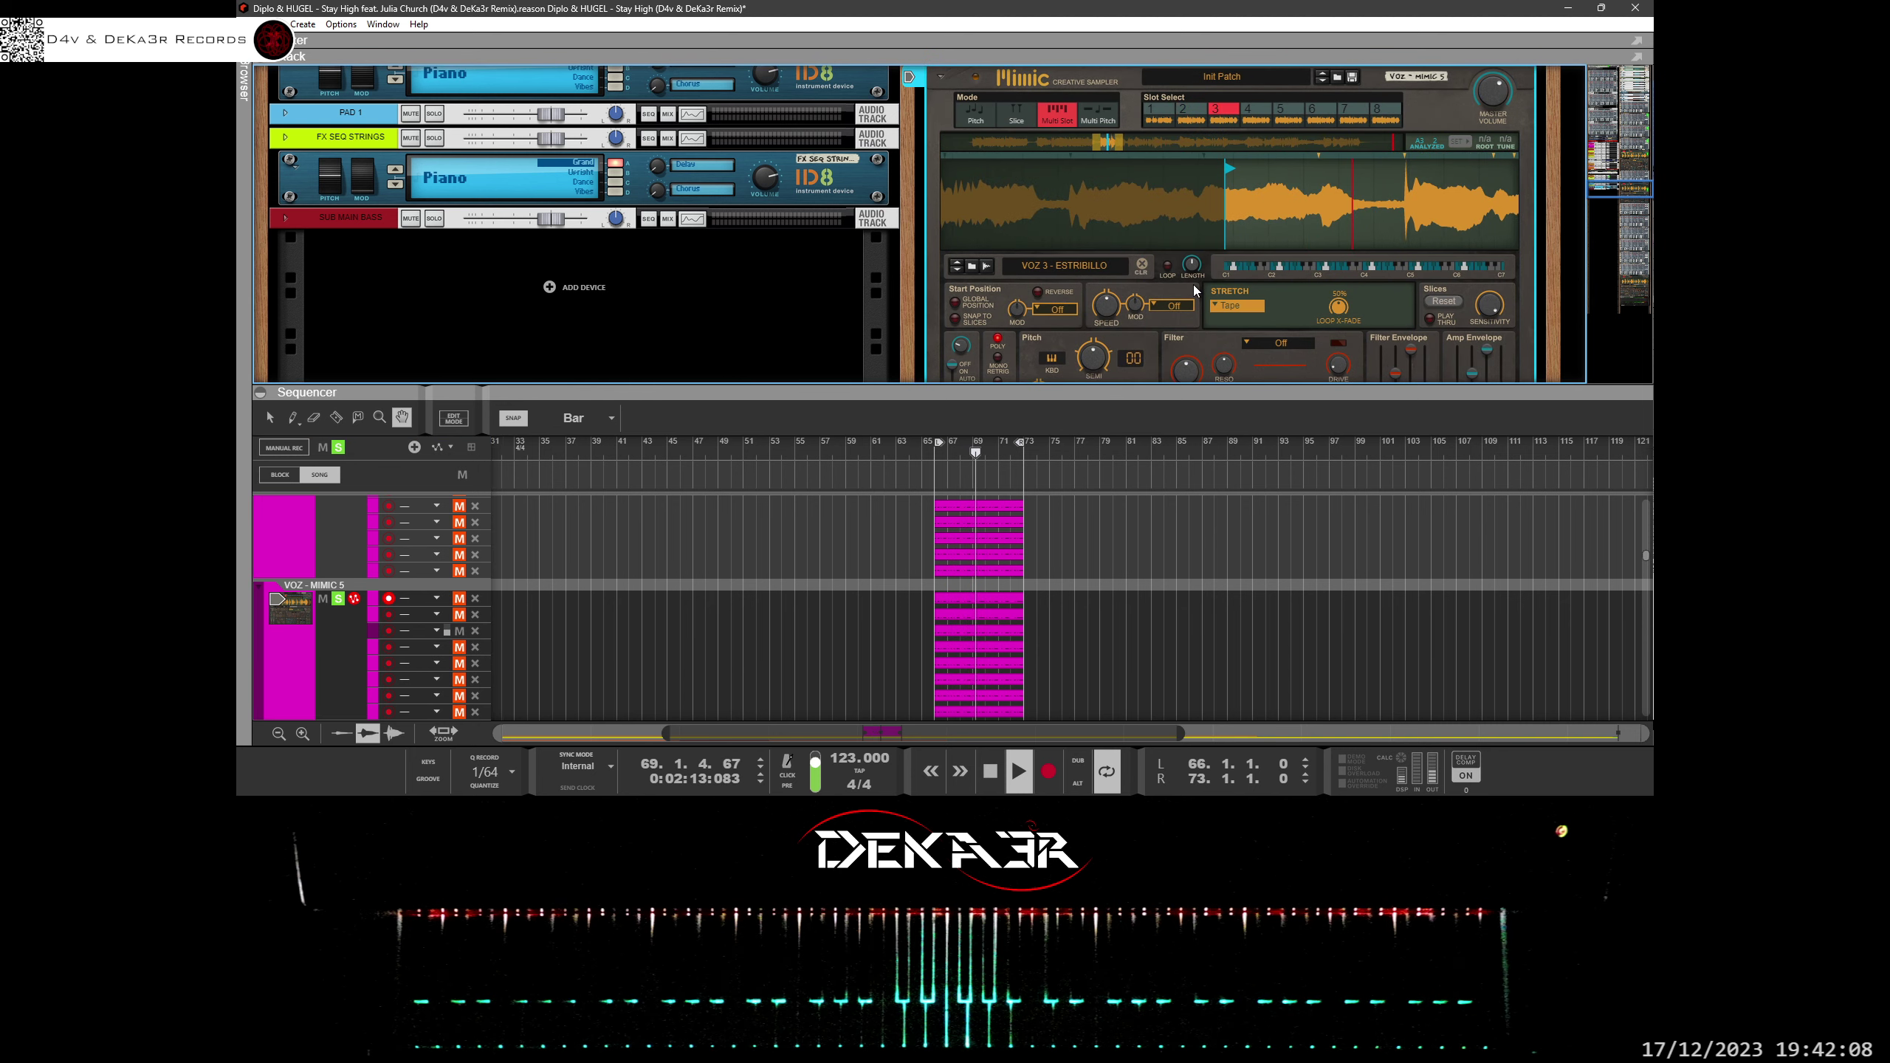
scroll(1231, 200, down, 3)
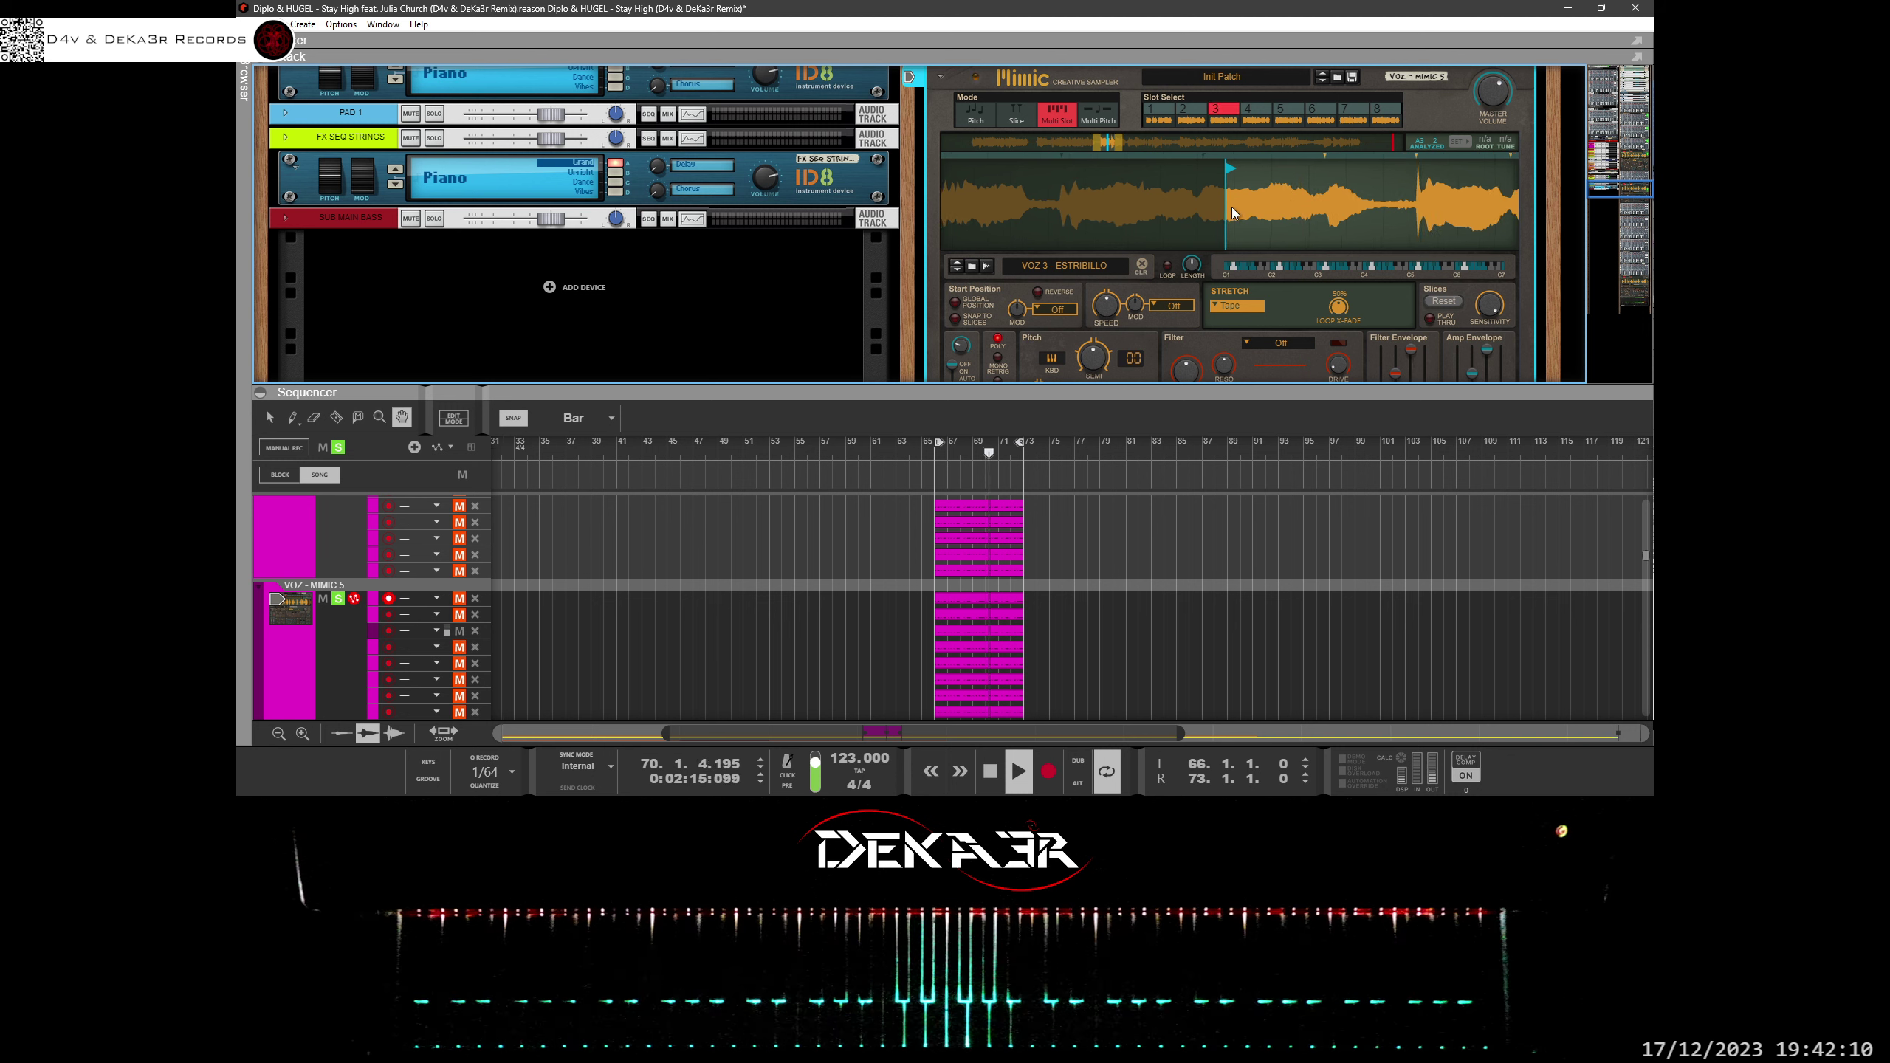
mouse_move(1167, 220)
mouse_down()
mouse_move(1168, 274)
mouse_move(1290, 254)
mouse_move(1297, 275)
mouse_up()
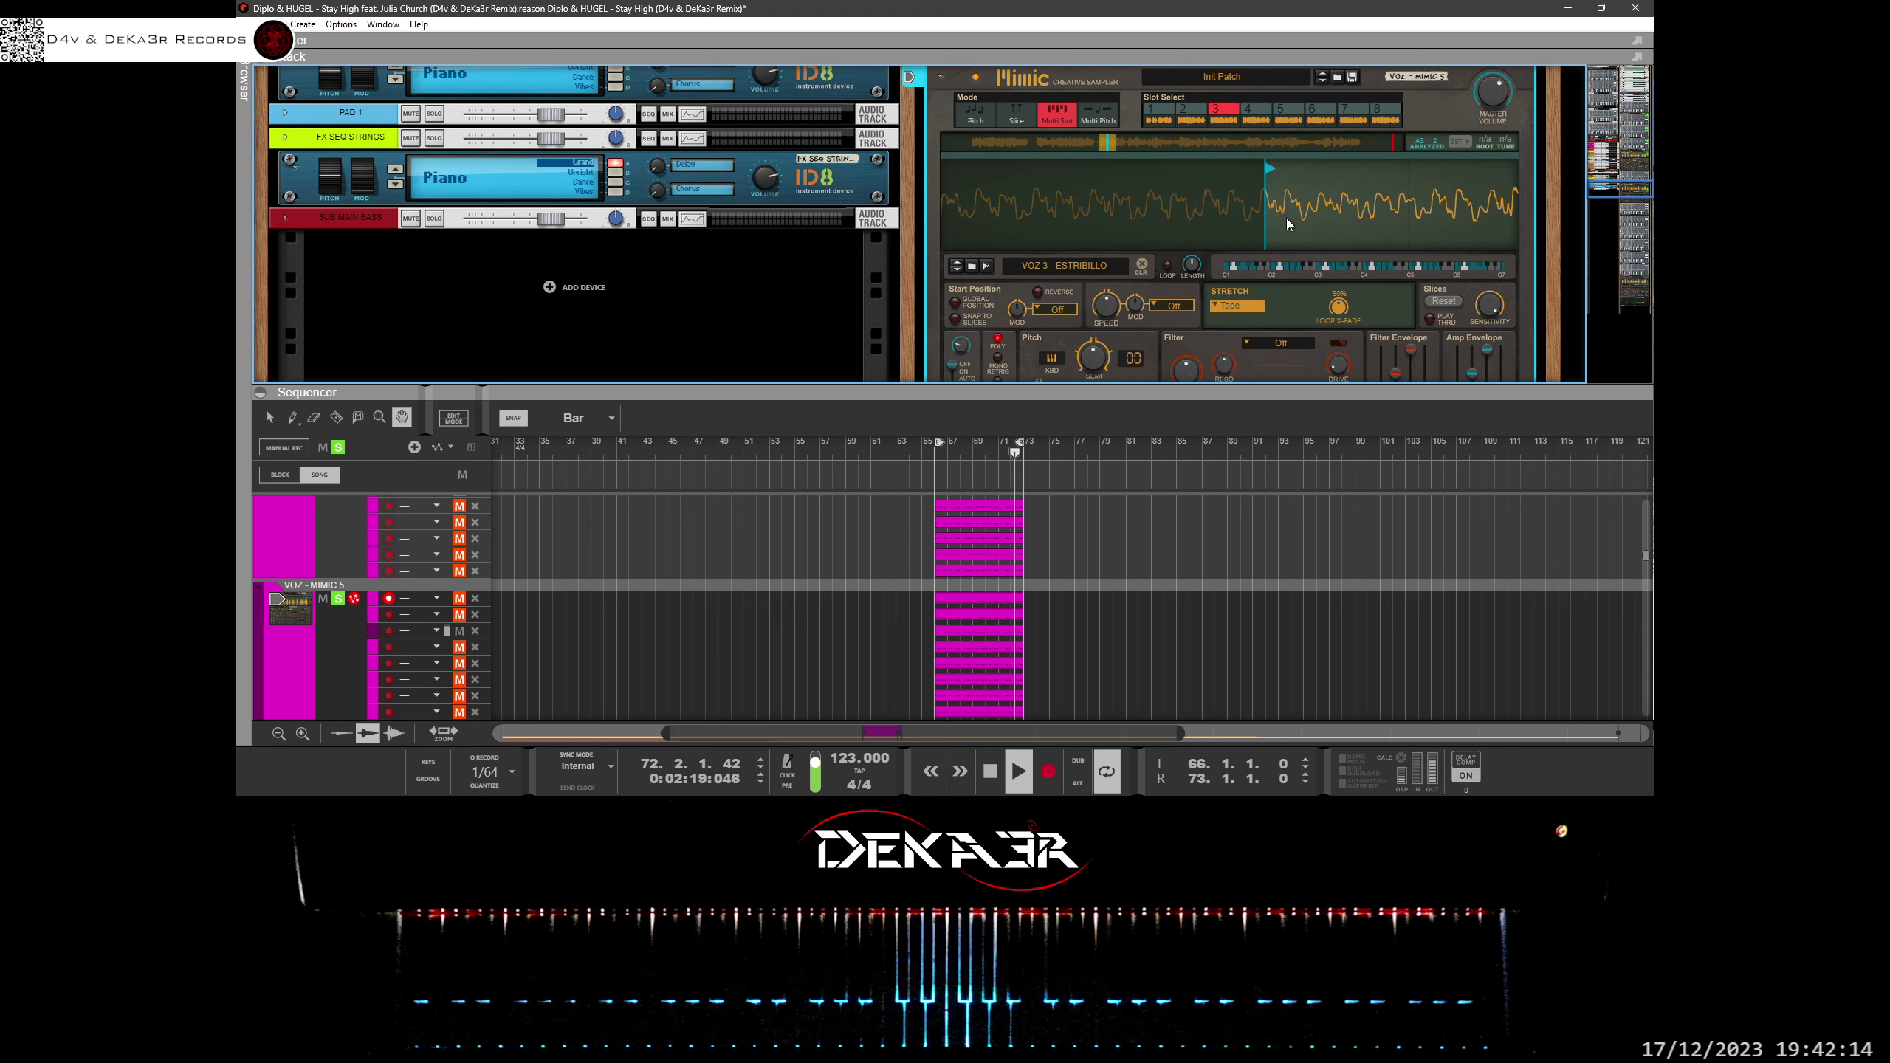
scroll(1286, 218, up, 5)
drag(1277, 95, 1206, 36)
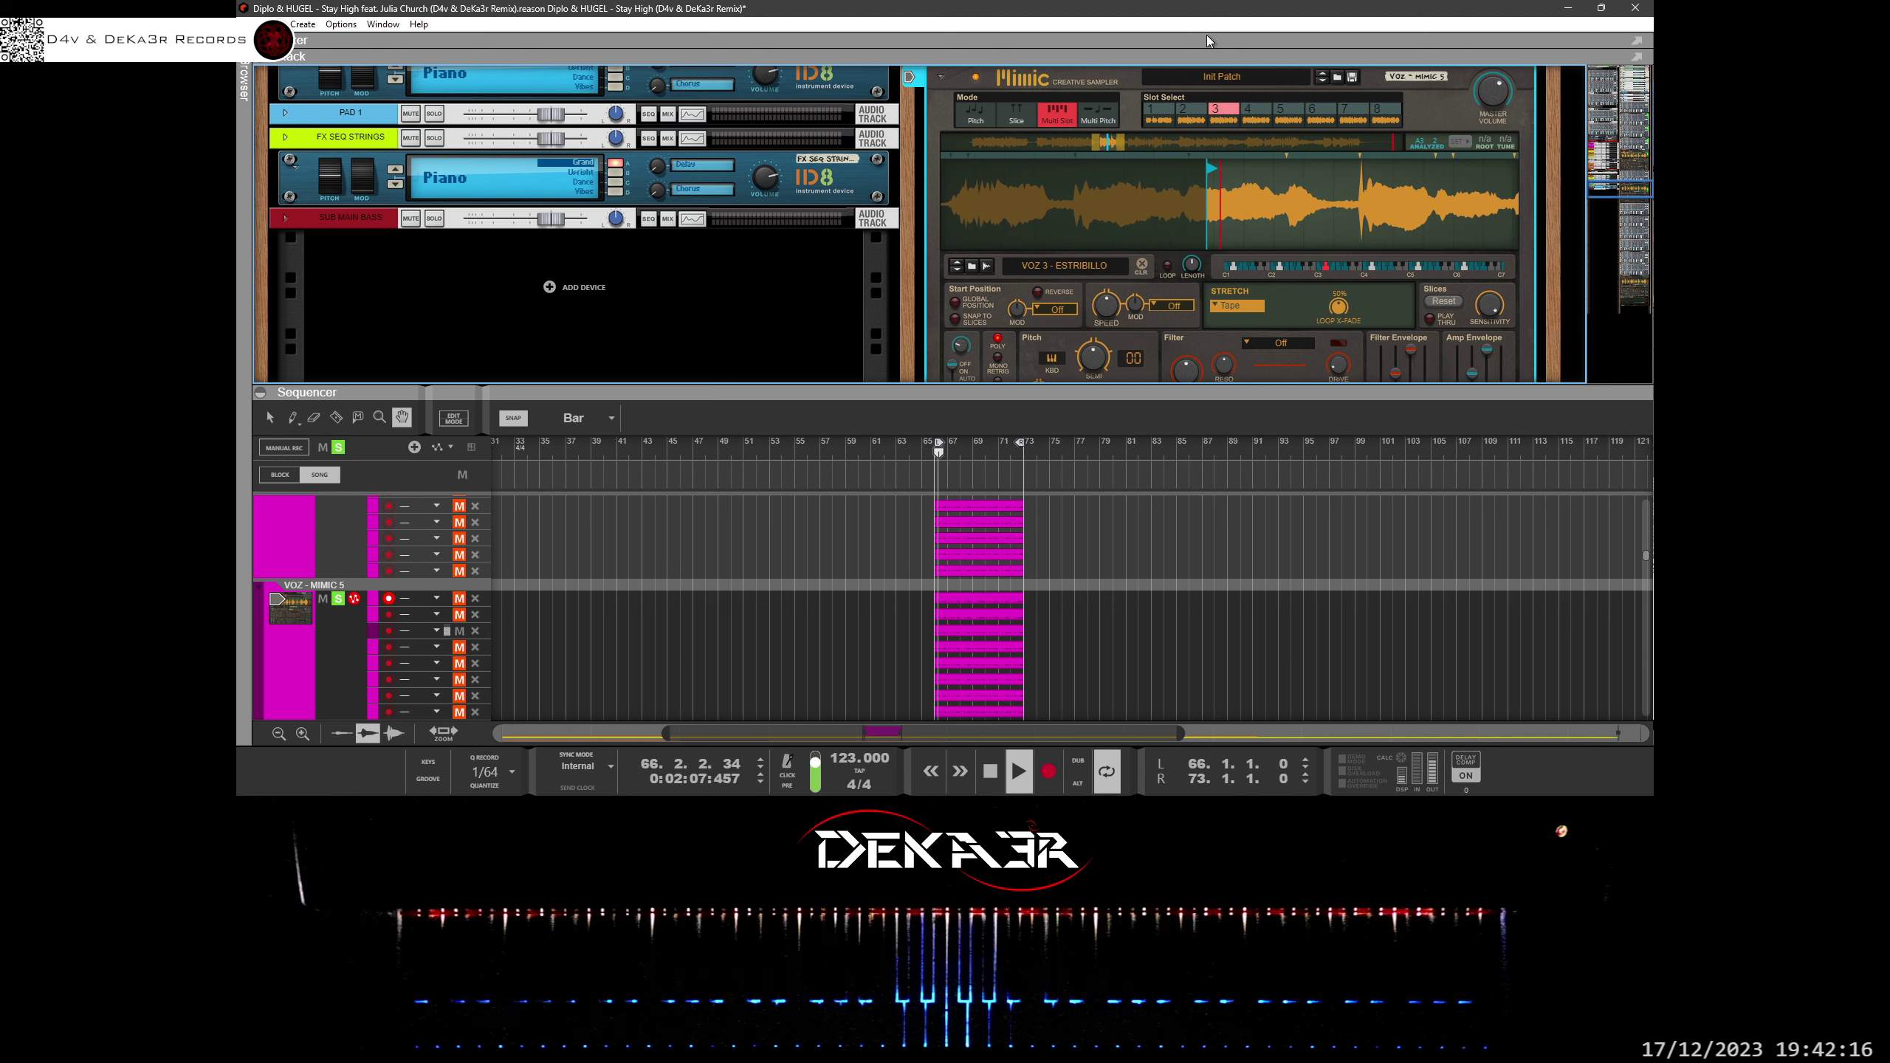
drag(1212, 166, 1196, 165)
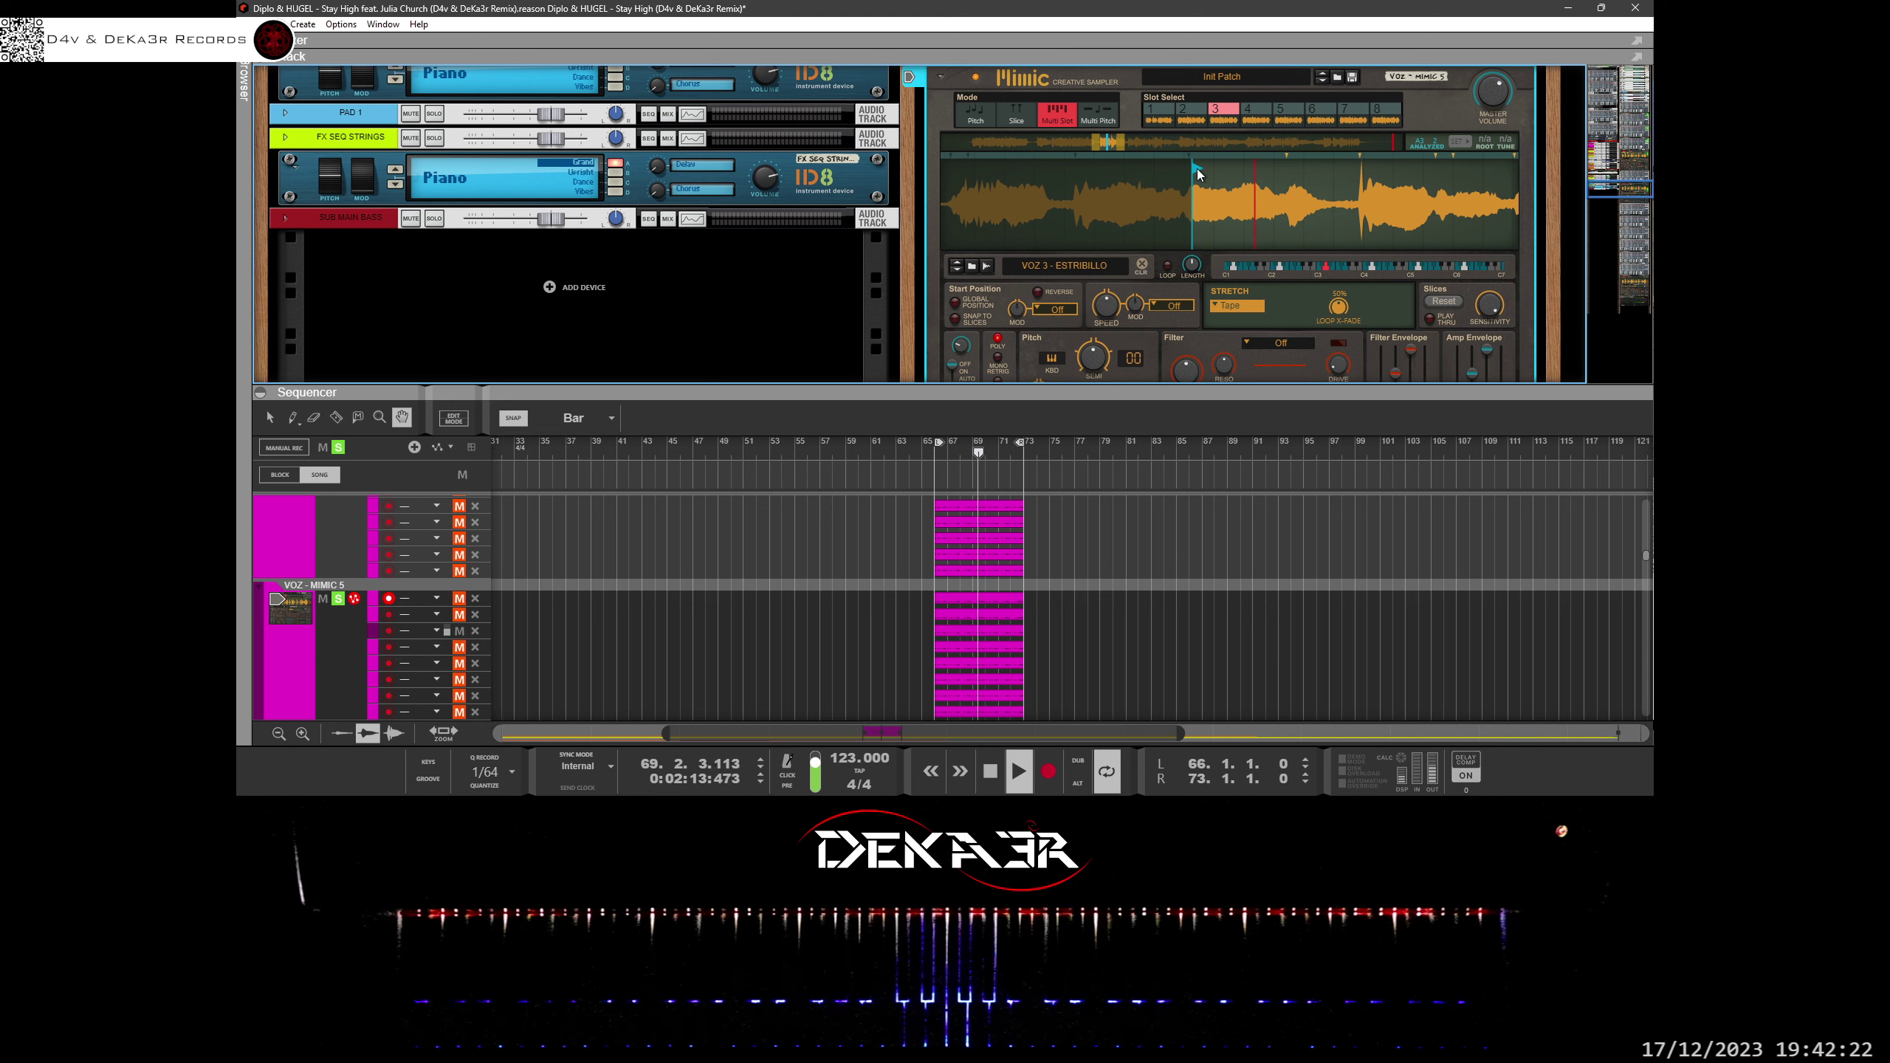
Refine slot 3's start marker at the vocal onset in the VOZ - MIMIC 5 sampler, working on a magnified waveform.
drag(1198, 169, 1197, 172)
drag(1188, 189, 1168, 316)
drag(1235, 198, 1236, 231)
mouse_move(1208, 158)
mouse_down()
mouse_move(1179, 171)
mouse_move(1217, 172)
mouse_move(1188, 186)
mouse_move(1197, 169)
mouse_up()
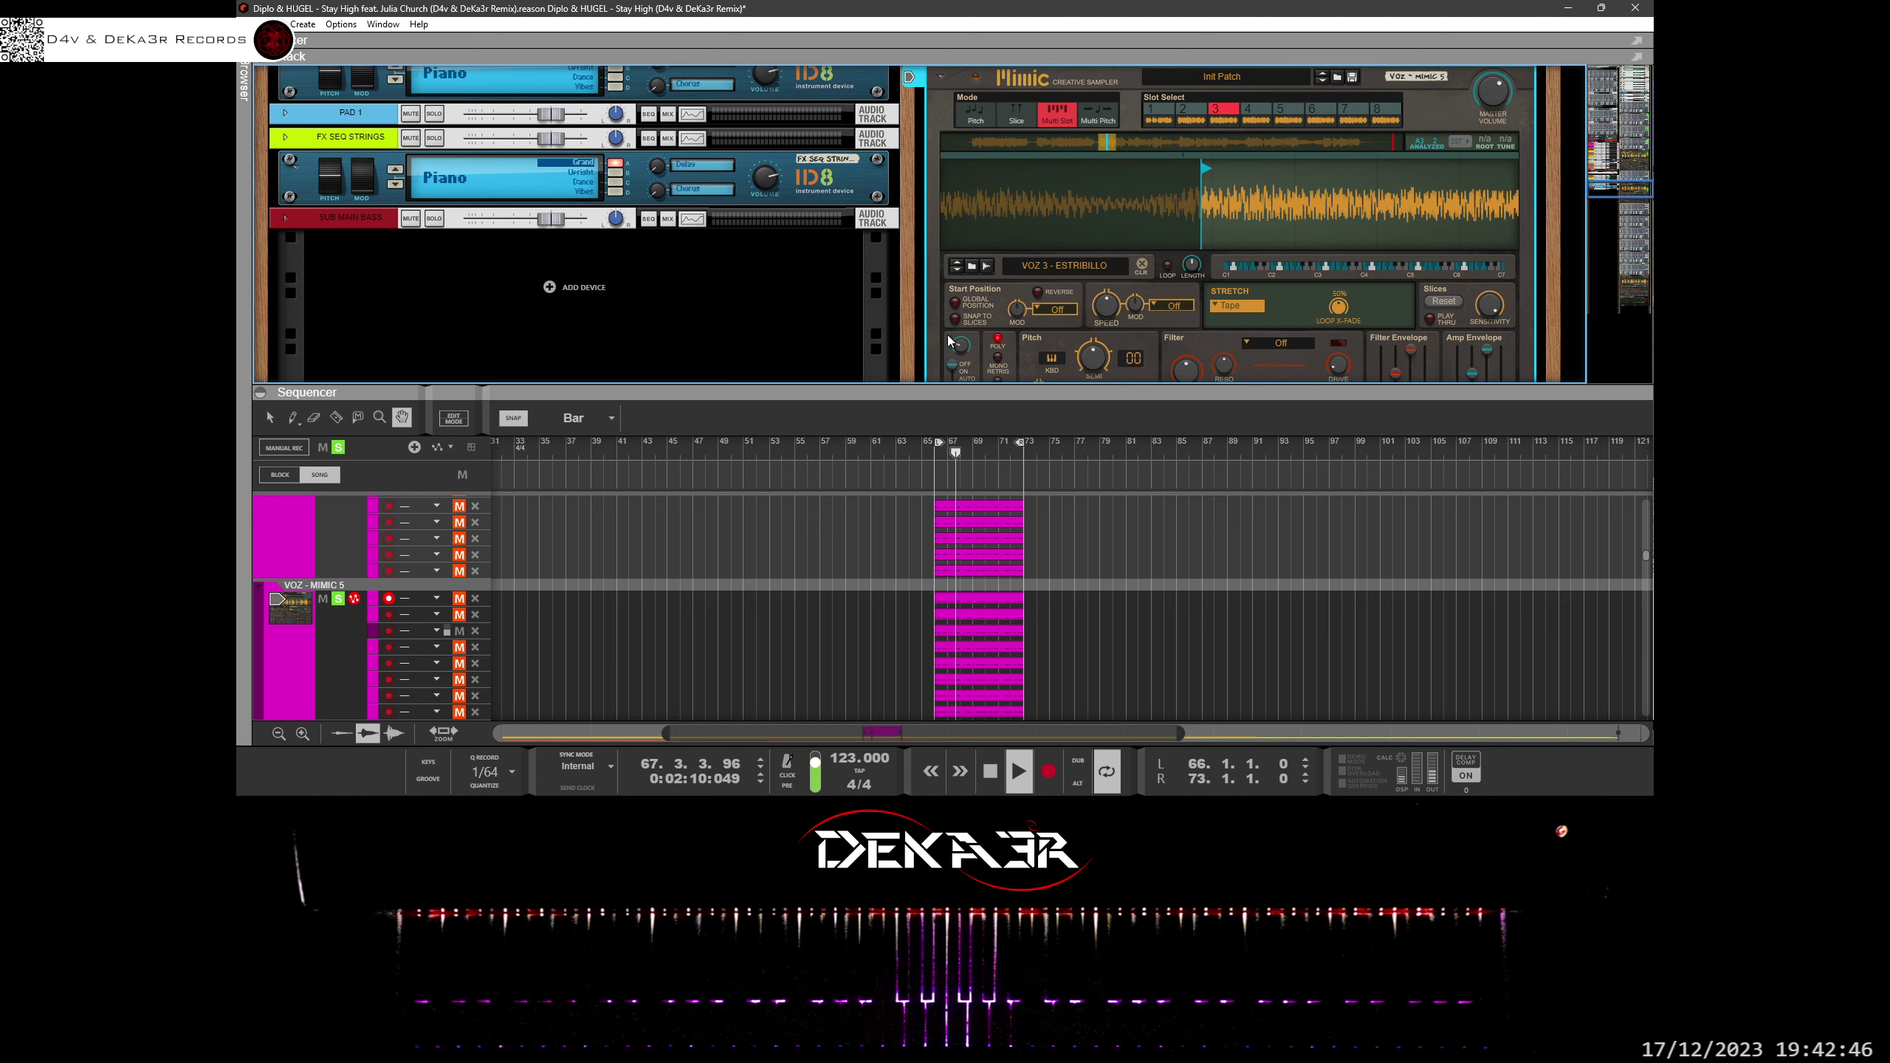
Mute the third note lane, unmute the fourth with sampler slot 4 selected, and save the song.
click(460, 647)
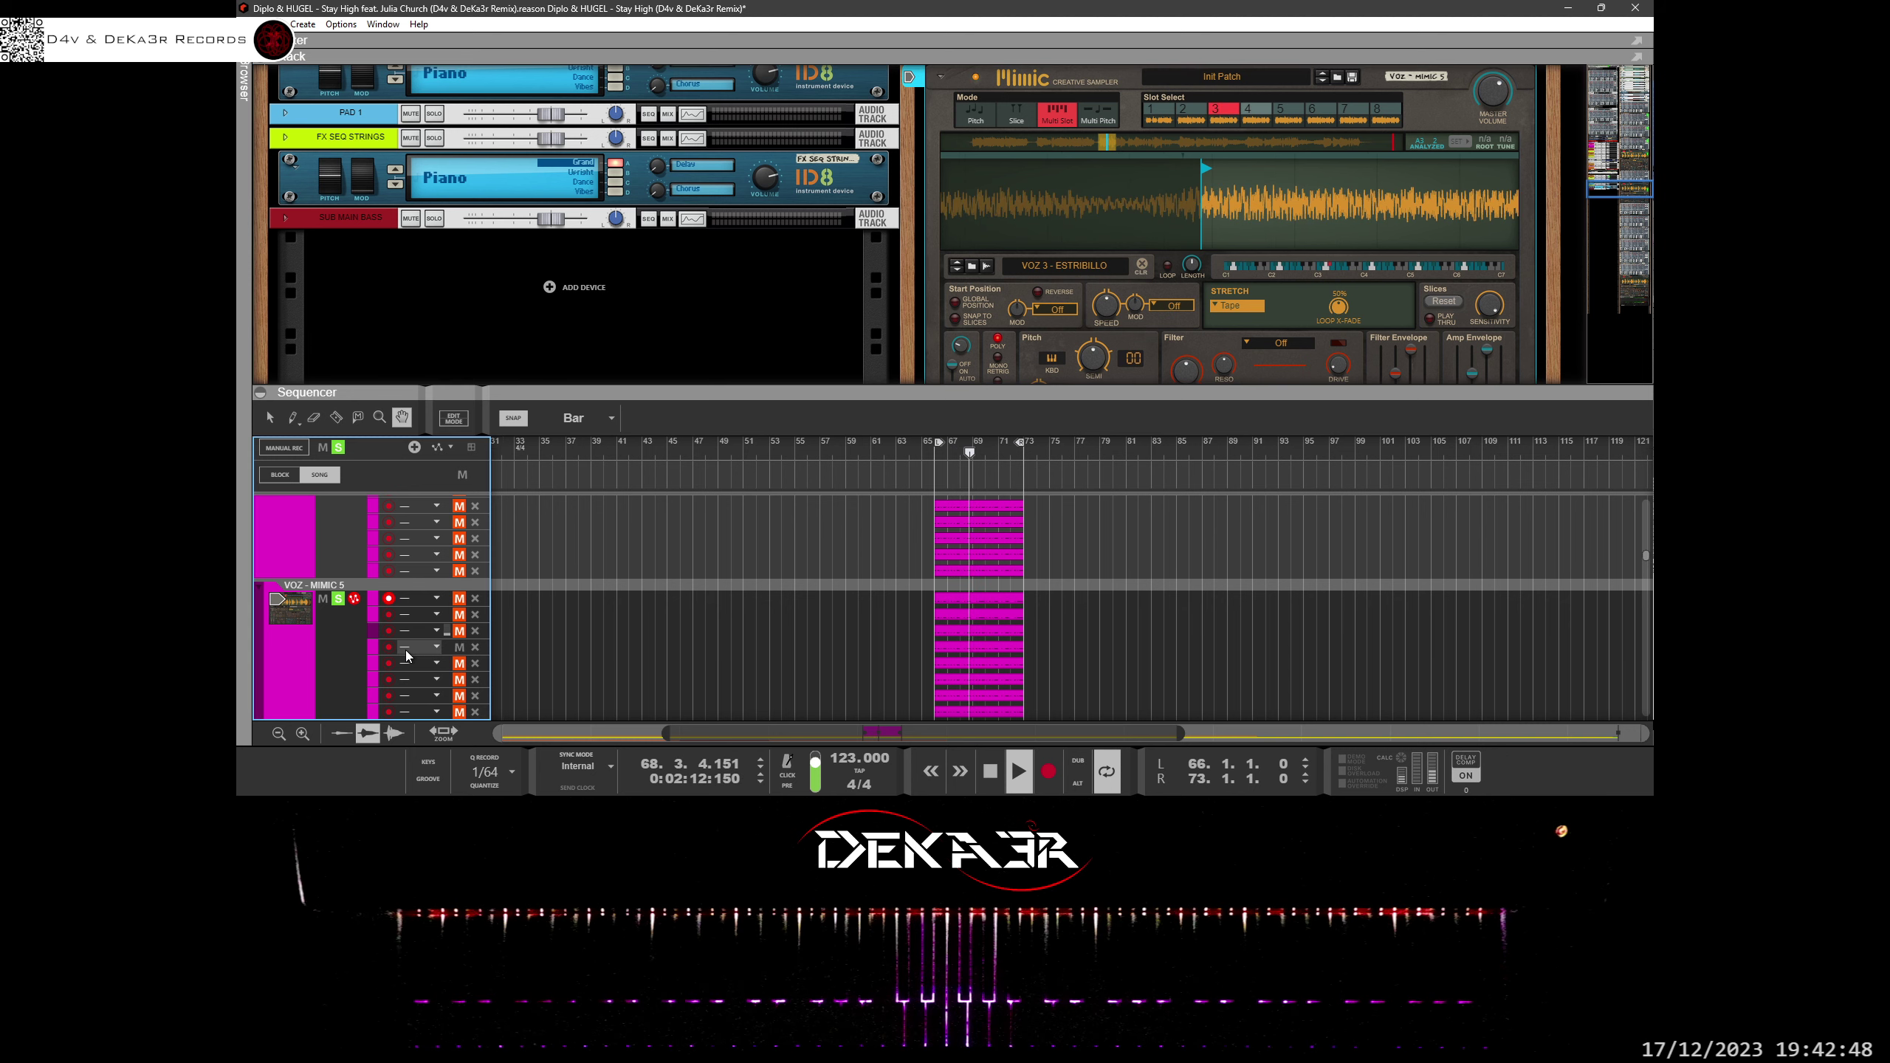
click(1254, 111)
click(248, 24)
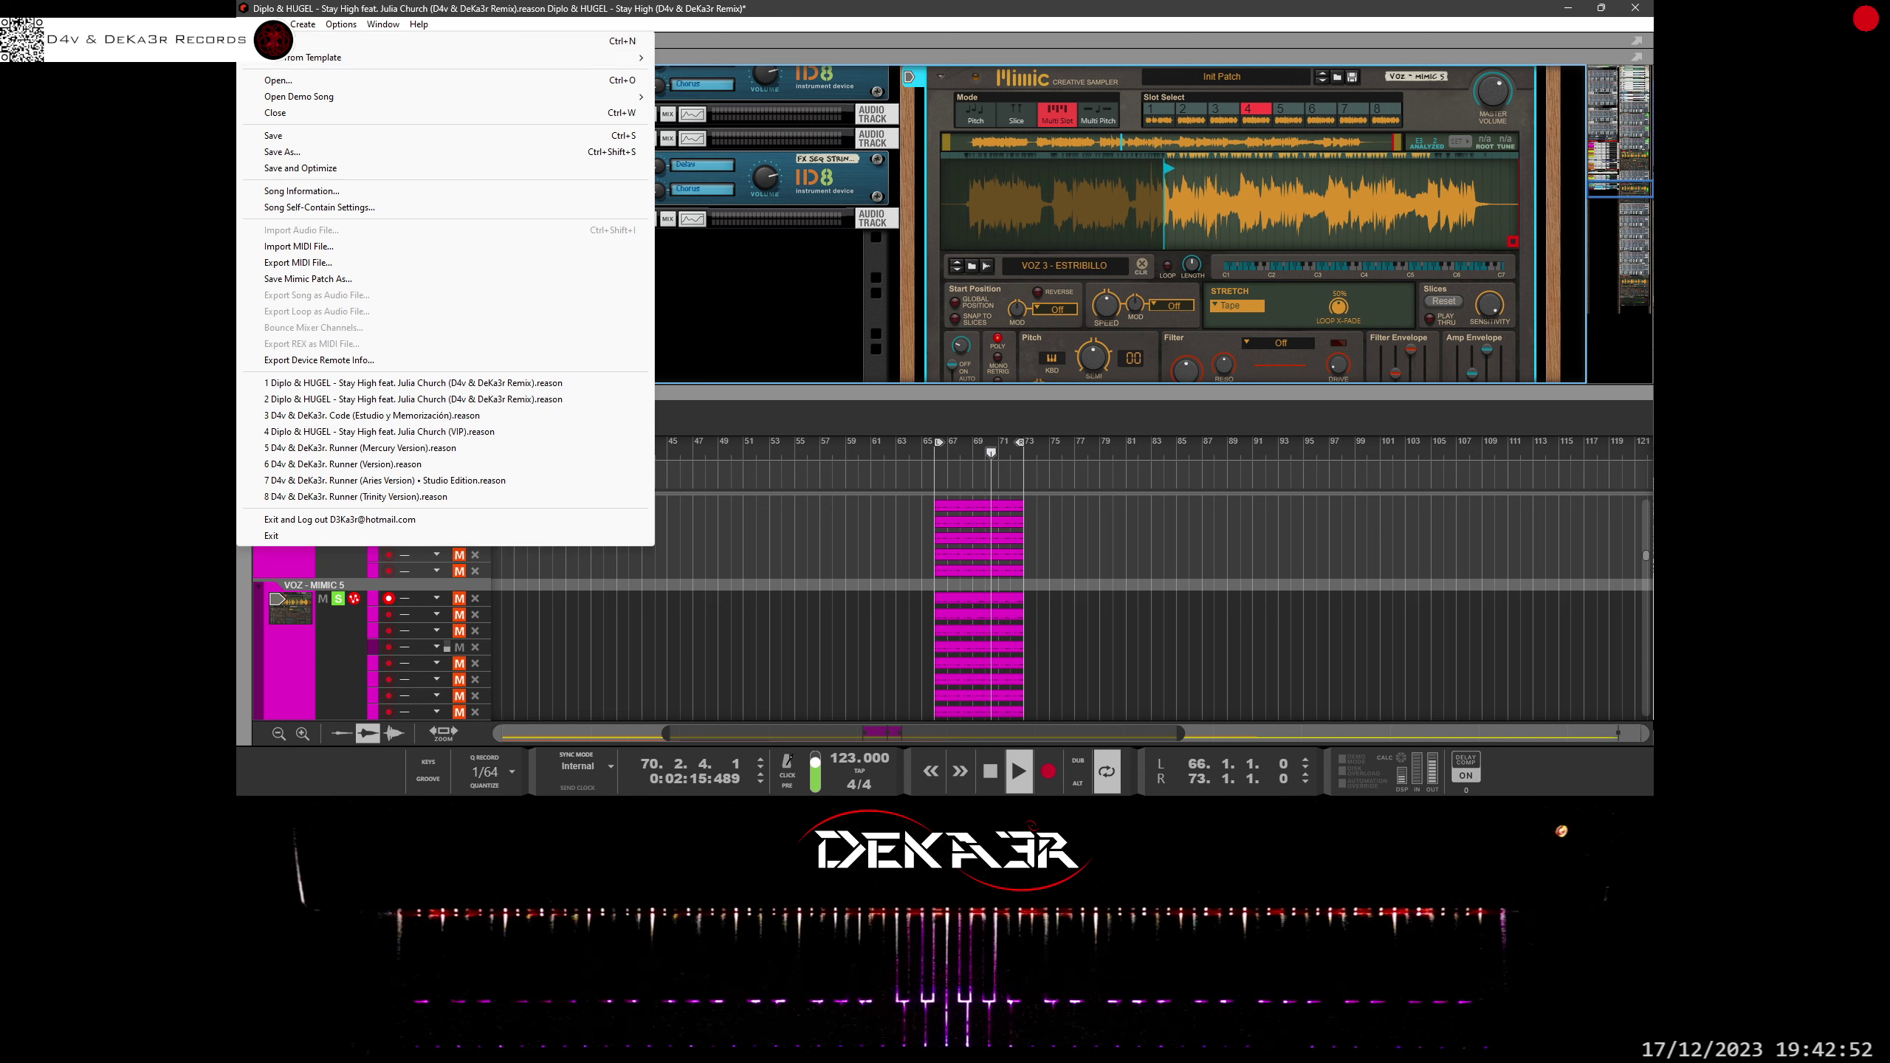
click(277, 132)
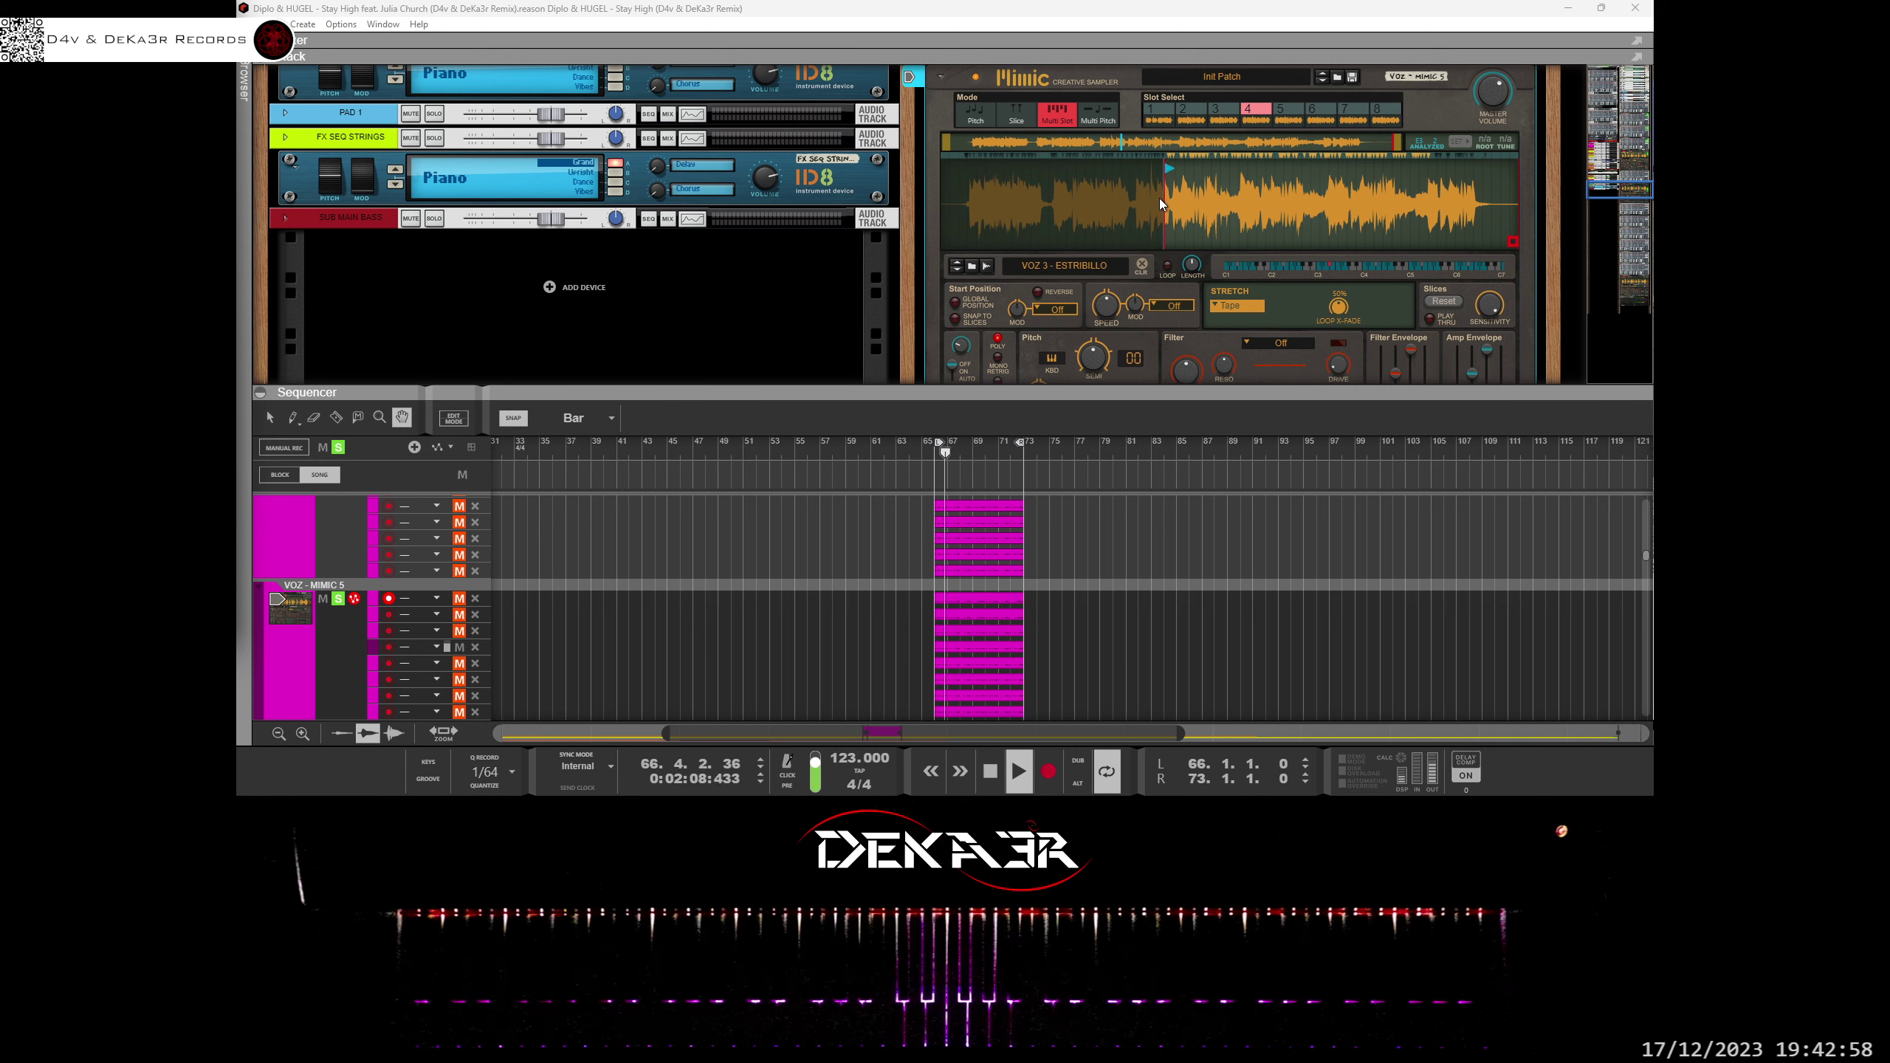
Fine-tune slot 4's start marker at the vocal onset on the VOZ 3 - ESTRIBILLO waveform.
mouse_move(1159, 196)
mouse_down()
mouse_move(1165, 275)
mouse_move(1218, 264)
mouse_move(1200, 292)
mouse_up()
mouse_move(1185, 211)
mouse_down()
mouse_move(1285, 237)
mouse_move(1237, 257)
mouse_move(1272, 201)
mouse_move(1264, 146)
mouse_up()
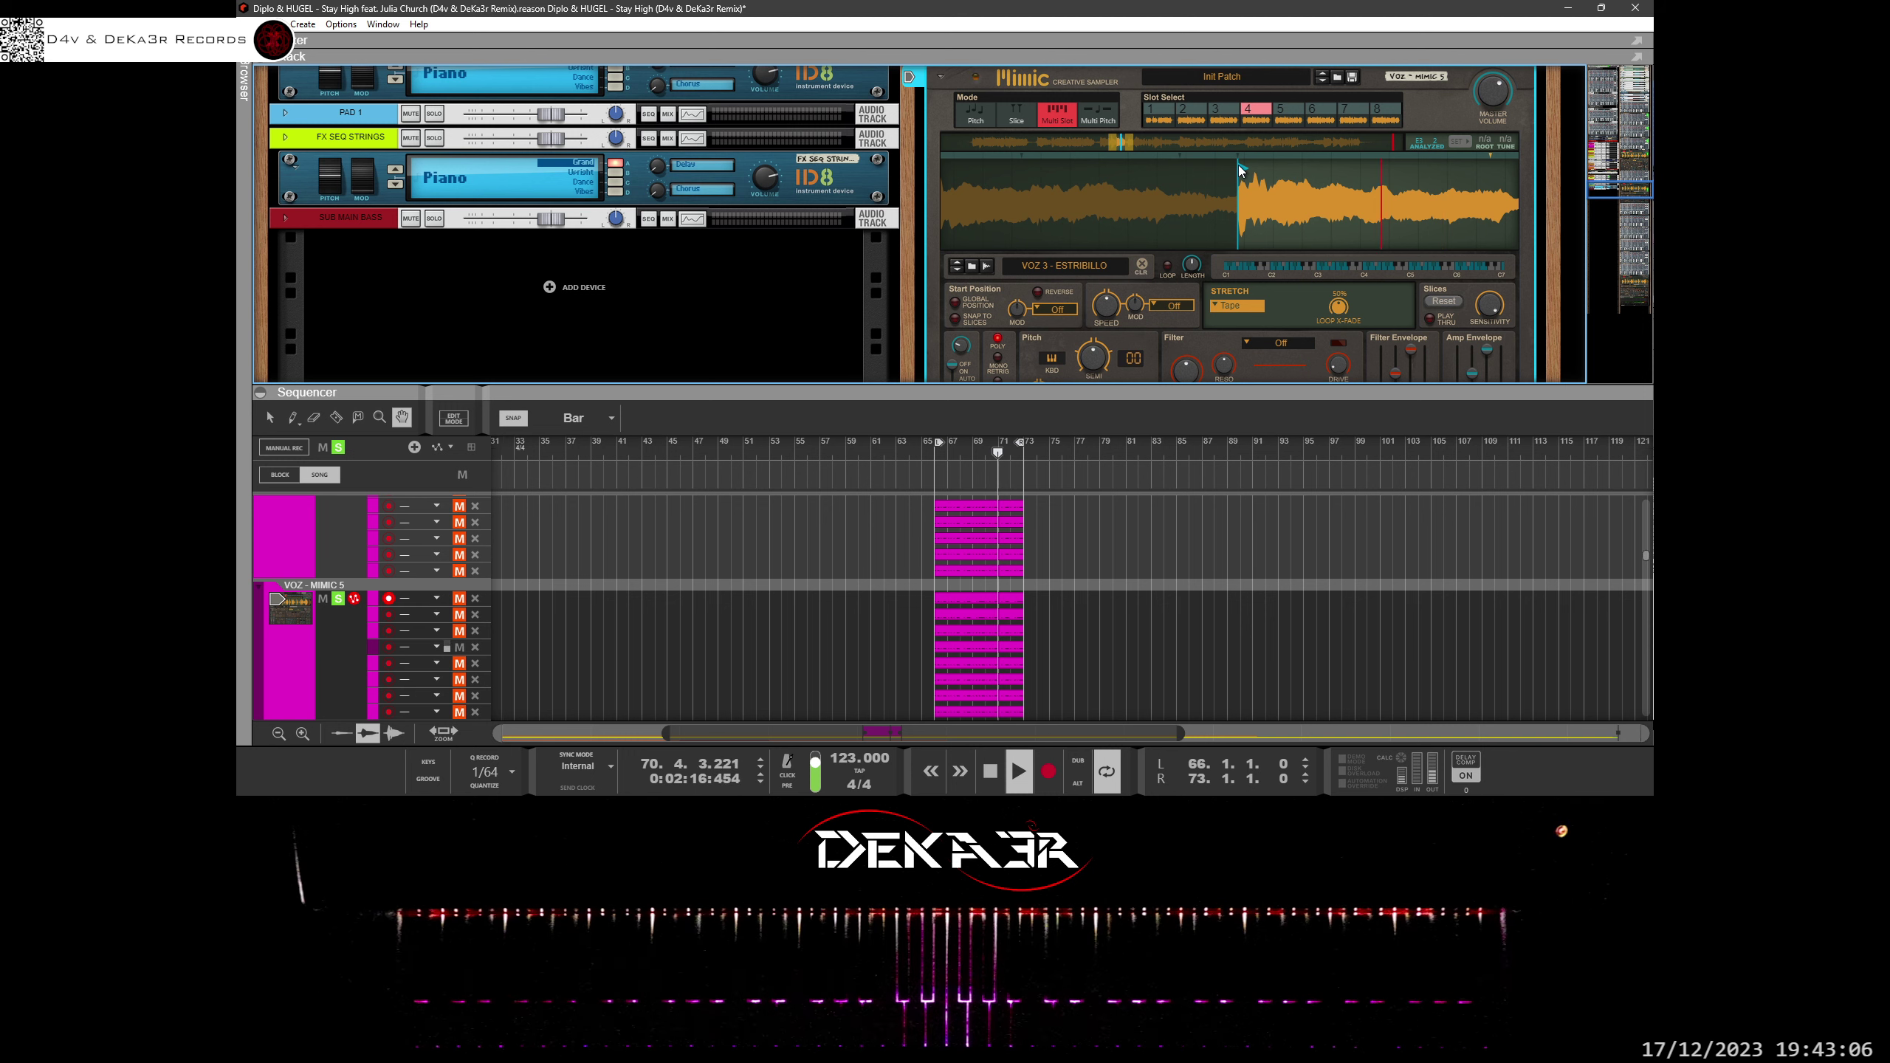
mouse_move(1262, 168)
mouse_down()
mouse_move(1291, 167)
mouse_move(1228, 190)
mouse_move(1232, 157)
mouse_move(1242, 174)
mouse_move(1220, 174)
mouse_move(1247, 175)
mouse_up()
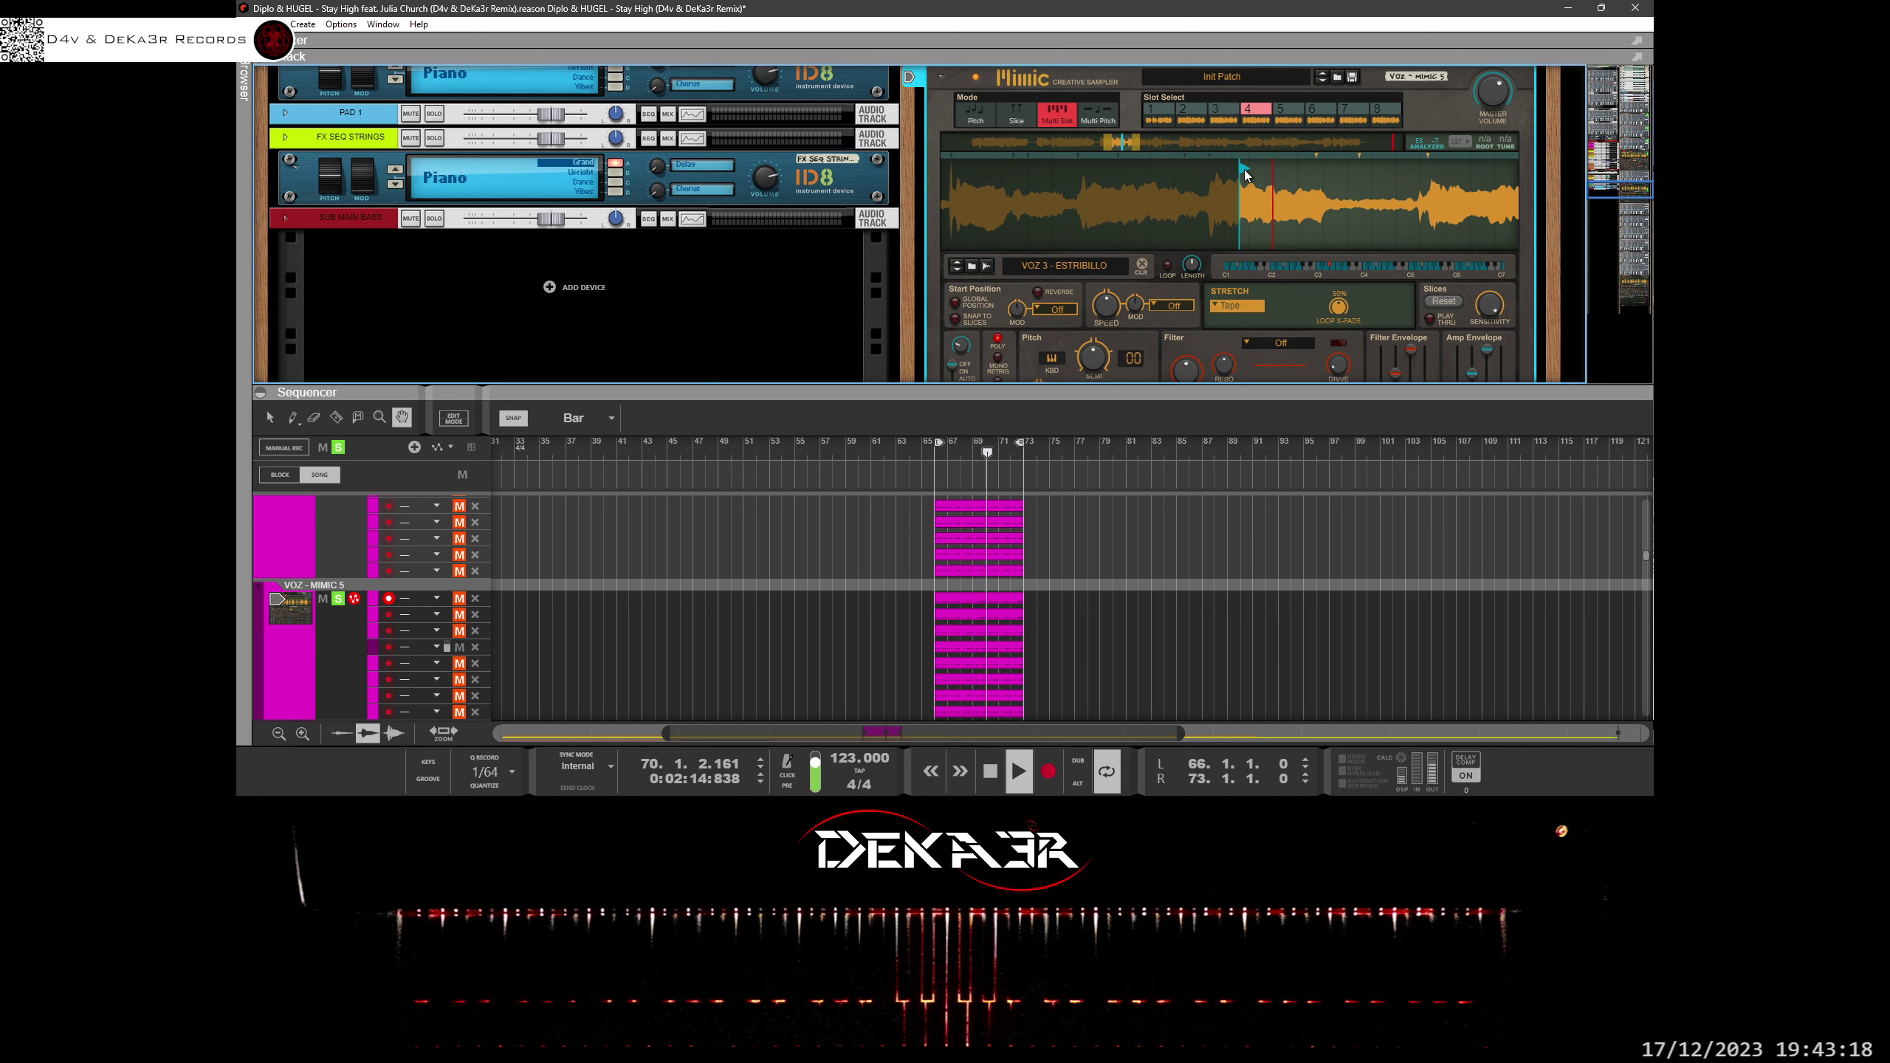
drag(1245, 186, 1251, 277)
drag(1202, 213, 1244, 237)
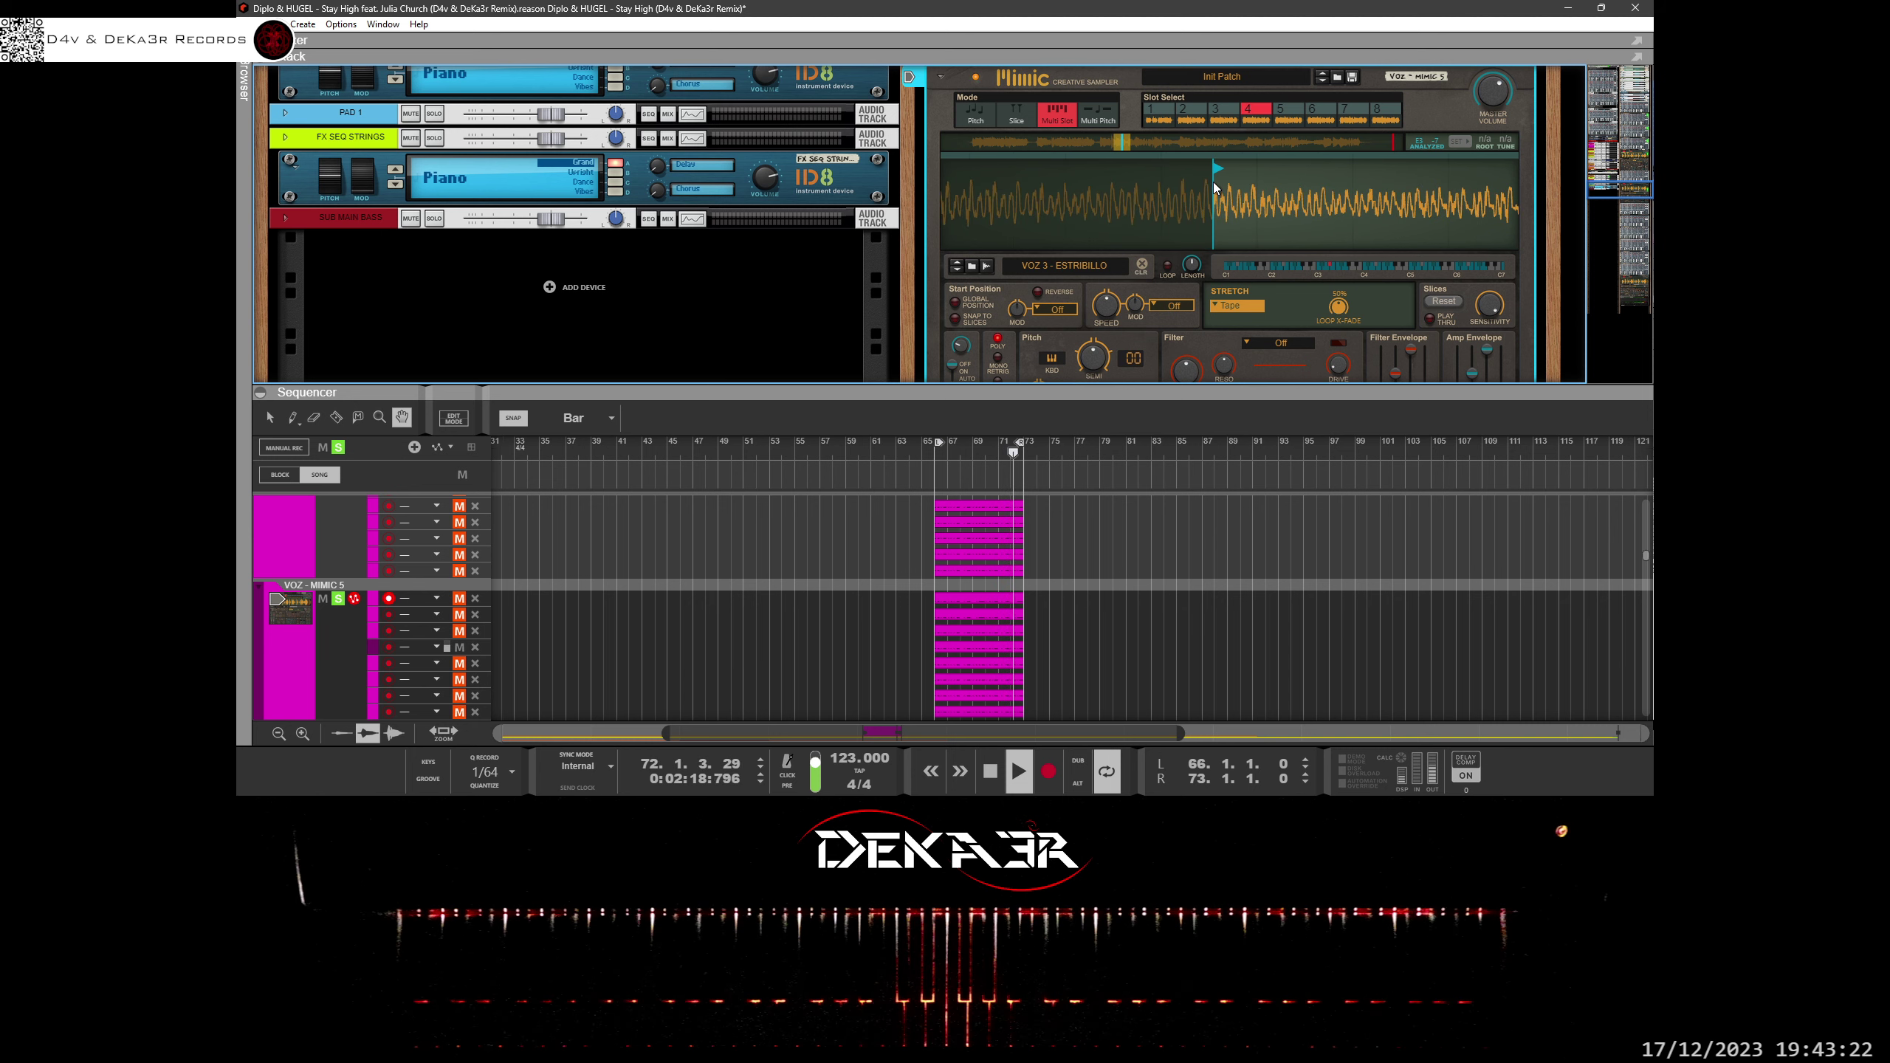
drag(1214, 164, 1214, 155)
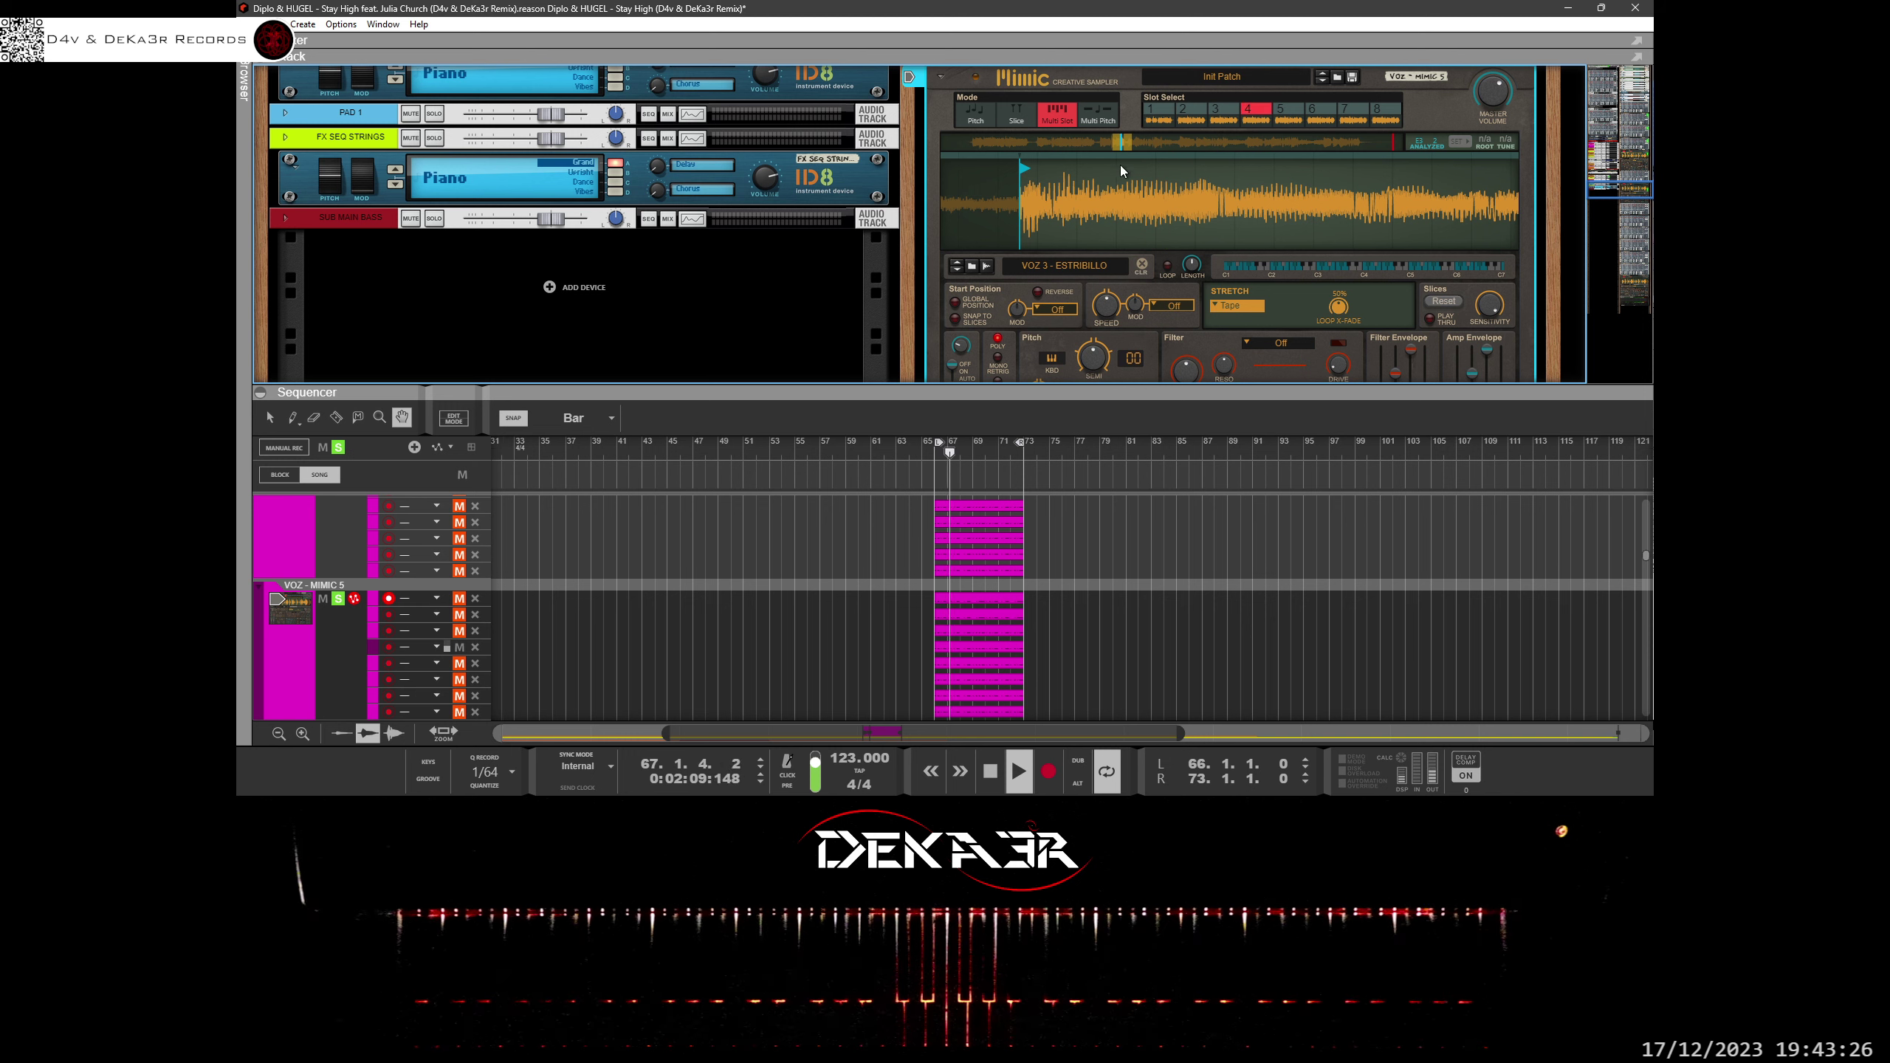
mouse_move(1024, 170)
mouse_down()
mouse_move(1205, 163)
mouse_move(1202, 183)
mouse_move(1064, 186)
mouse_move(1206, 190)
mouse_move(1188, 265)
mouse_move(1217, 260)
mouse_up()
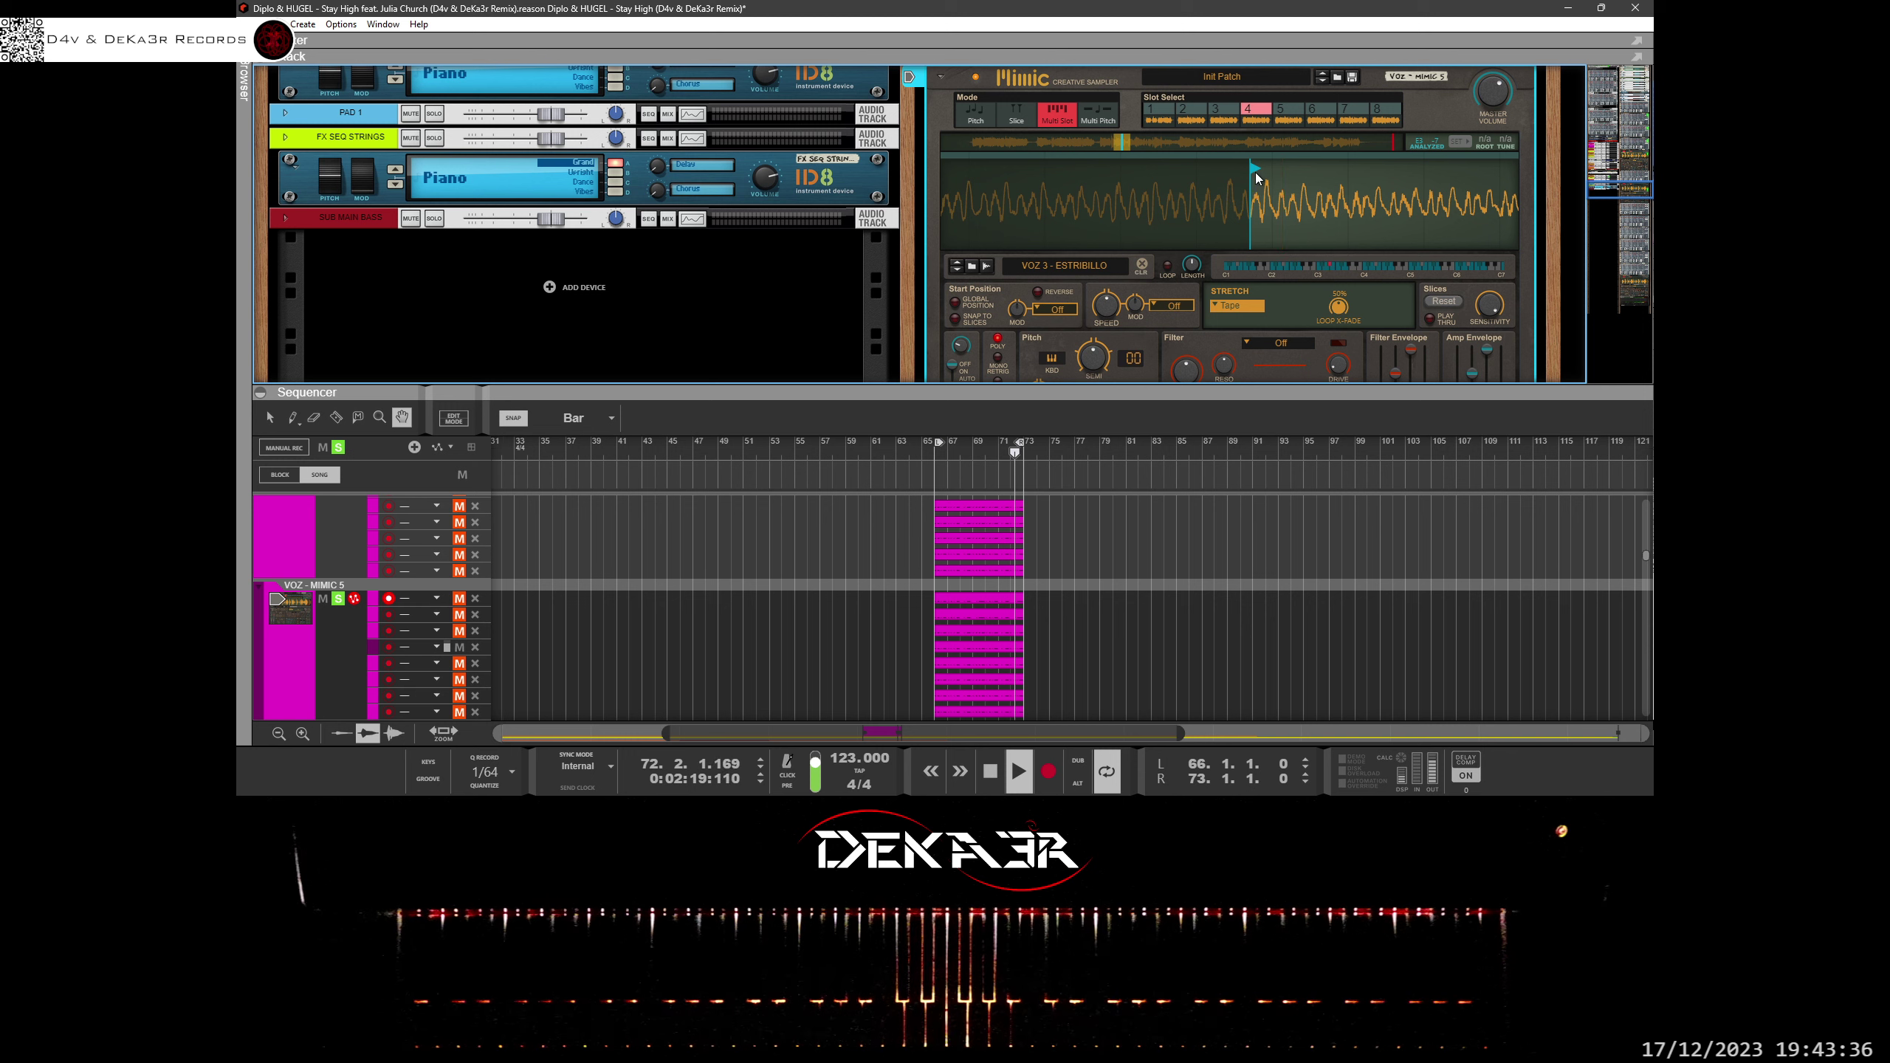
drag(1255, 172, 1266, 174)
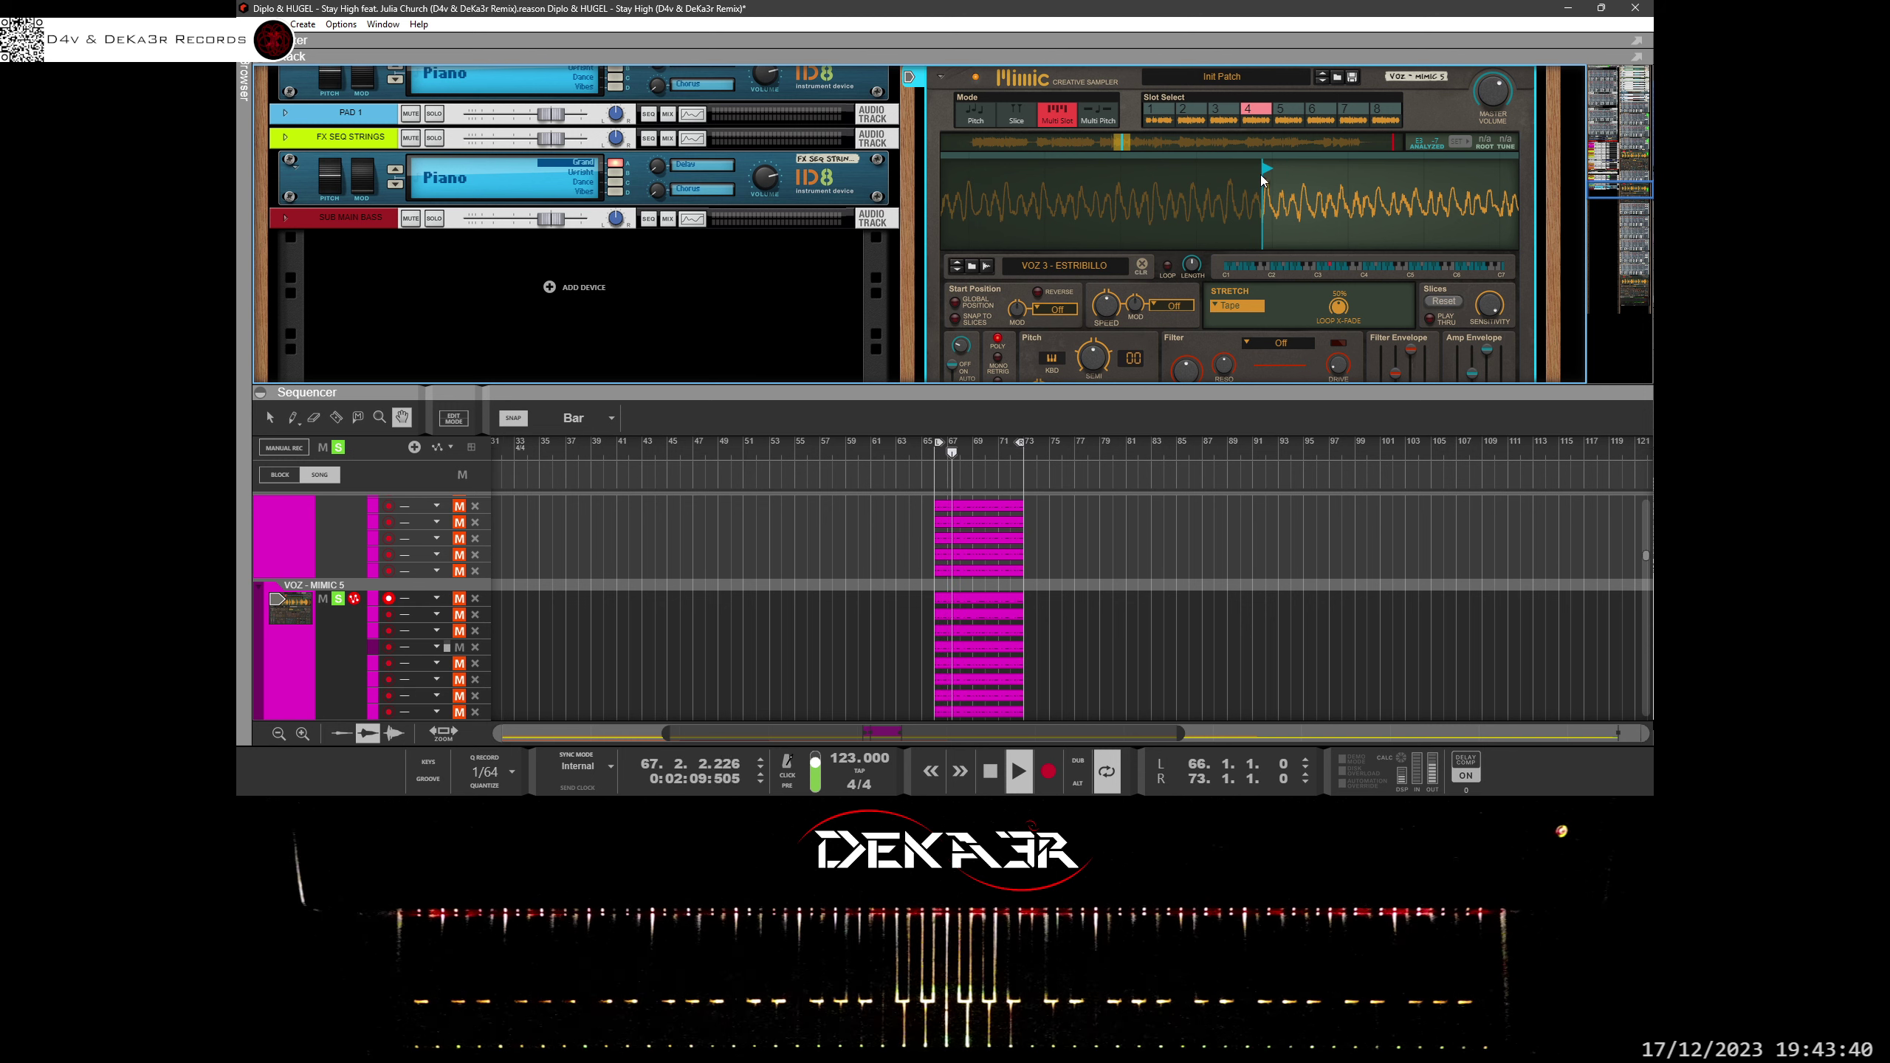
mouse_move(1263, 172)
mouse_down()
mouse_move(1153, 179)
mouse_move(1296, 182)
mouse_move(1236, 176)
mouse_up()
Mute the fourth note lane, unmute the fifth, and fine-tune slot 5's start marker on the VOZ 3 - ESTRIBILLO waveform.
click(460, 646)
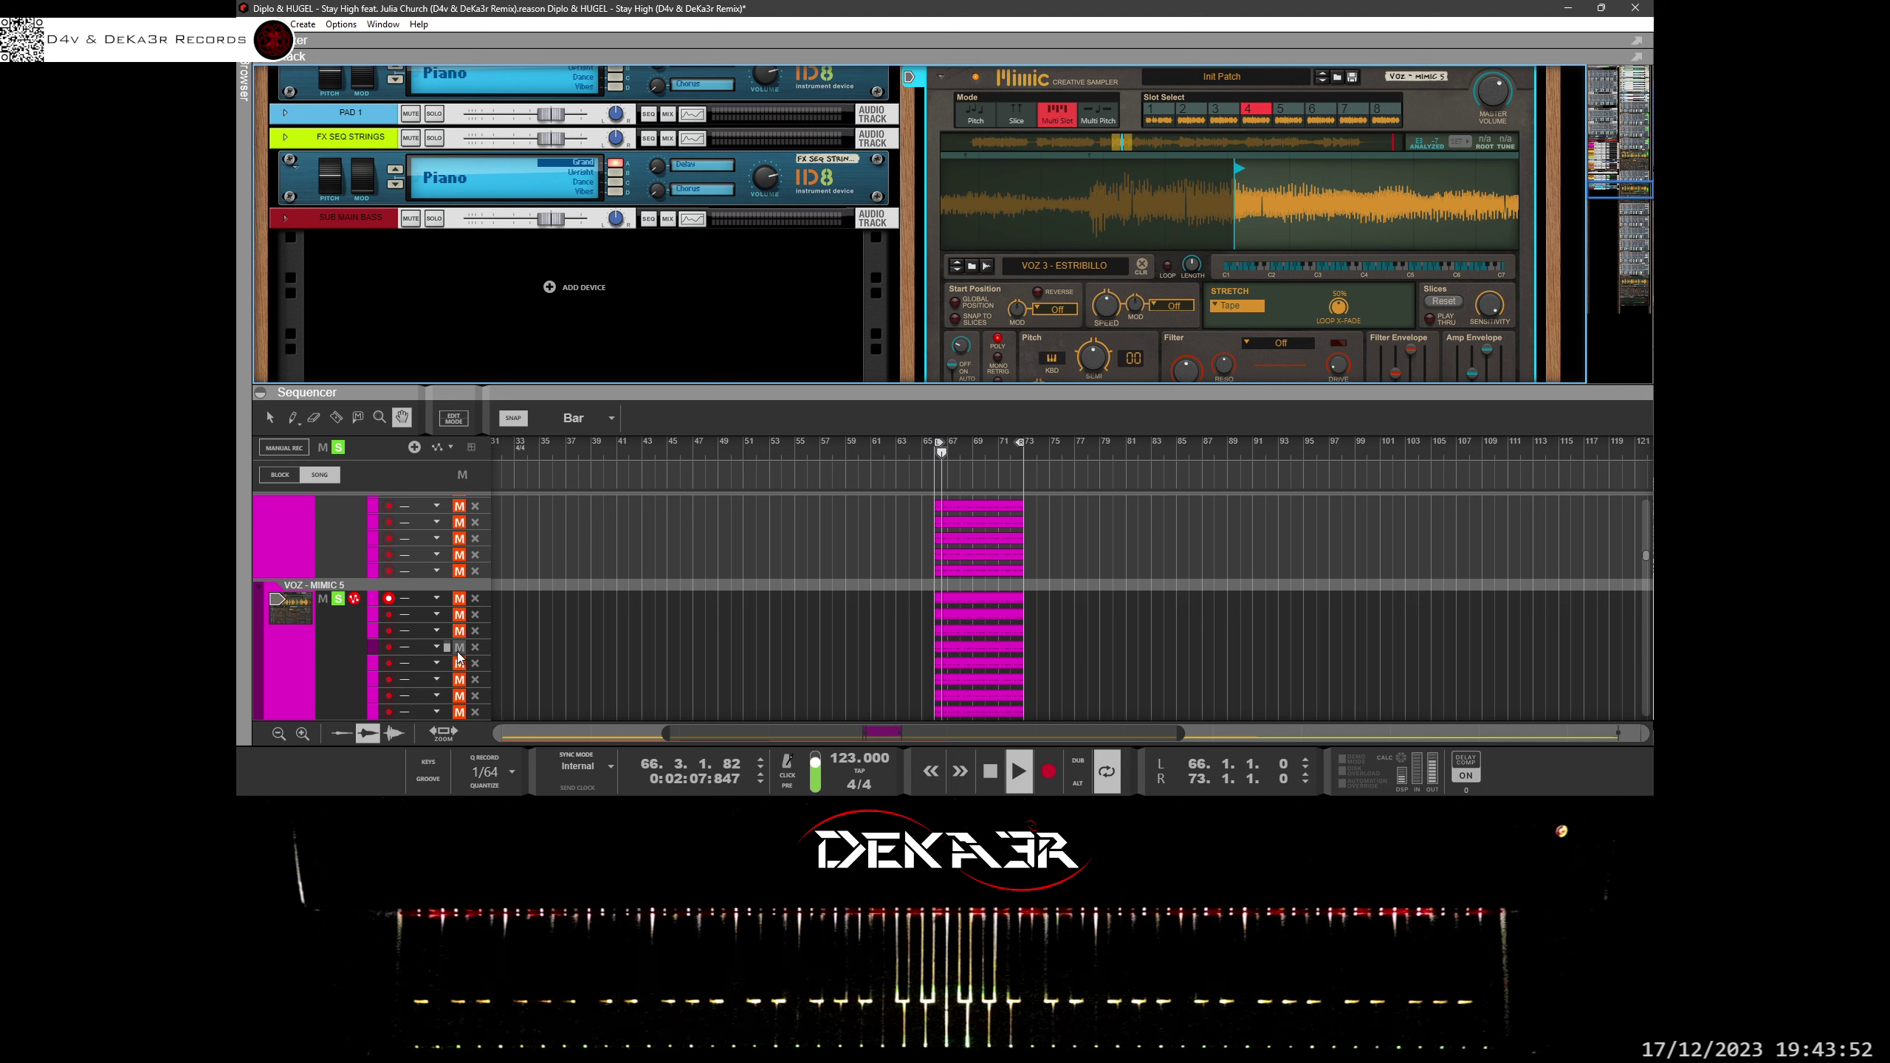
click(459, 662)
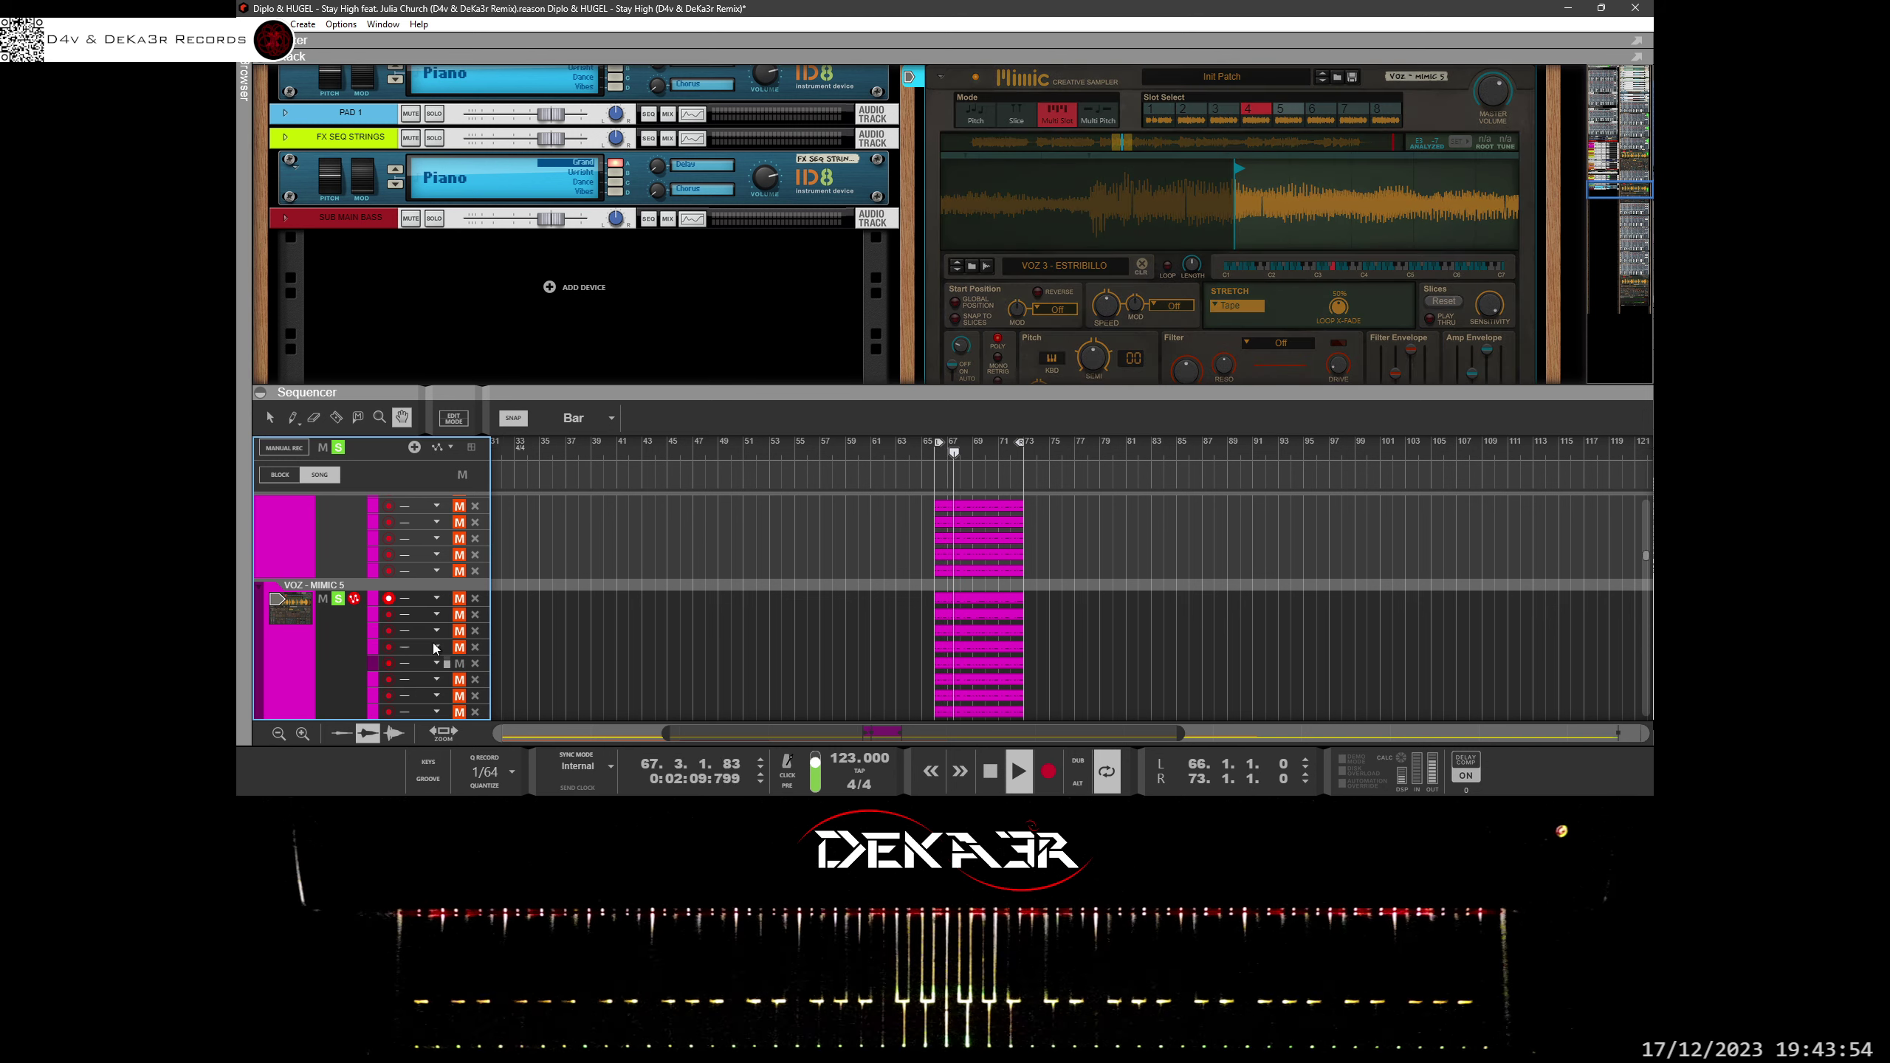
click(1287, 112)
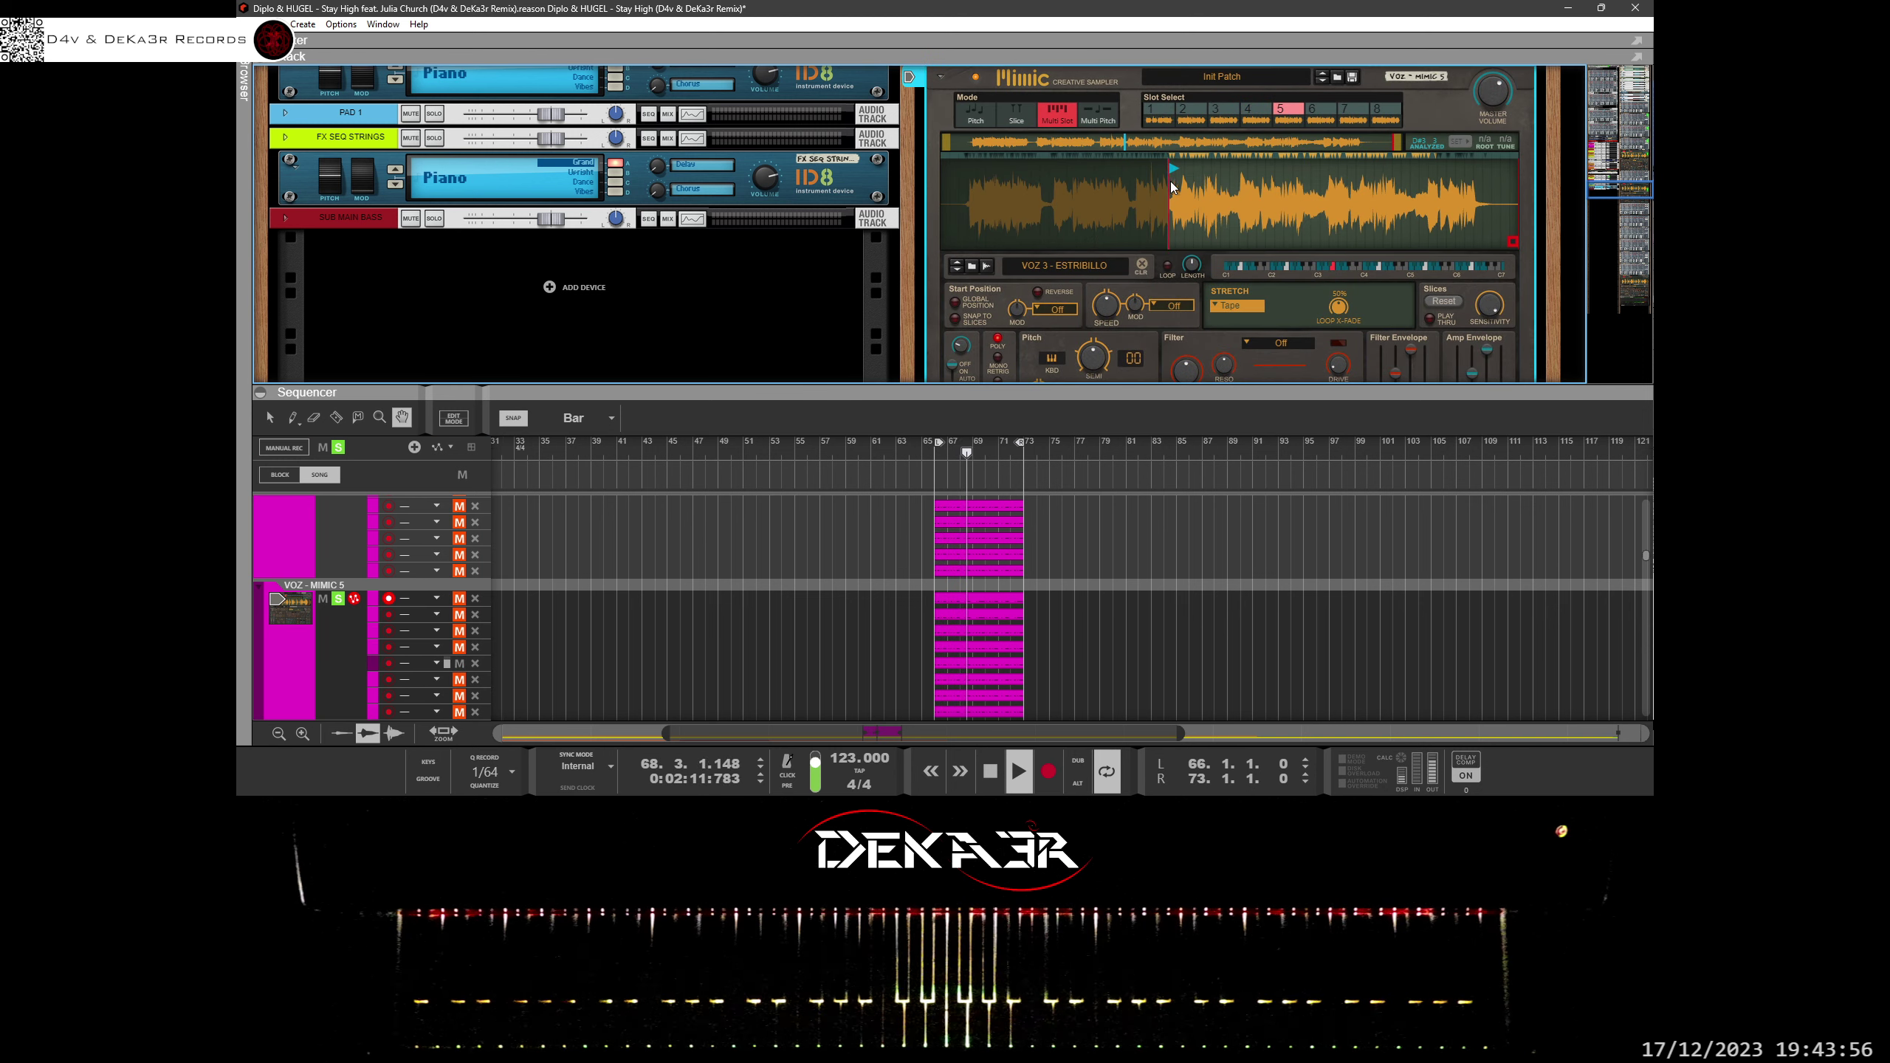
mouse_move(1169, 185)
mouse_down()
mouse_move(1142, 167)
mouse_move(1167, 335)
mouse_move(1116, 182)
mouse_move(1113, 208)
mouse_move(1107, 169)
mouse_move(1131, 170)
mouse_up()
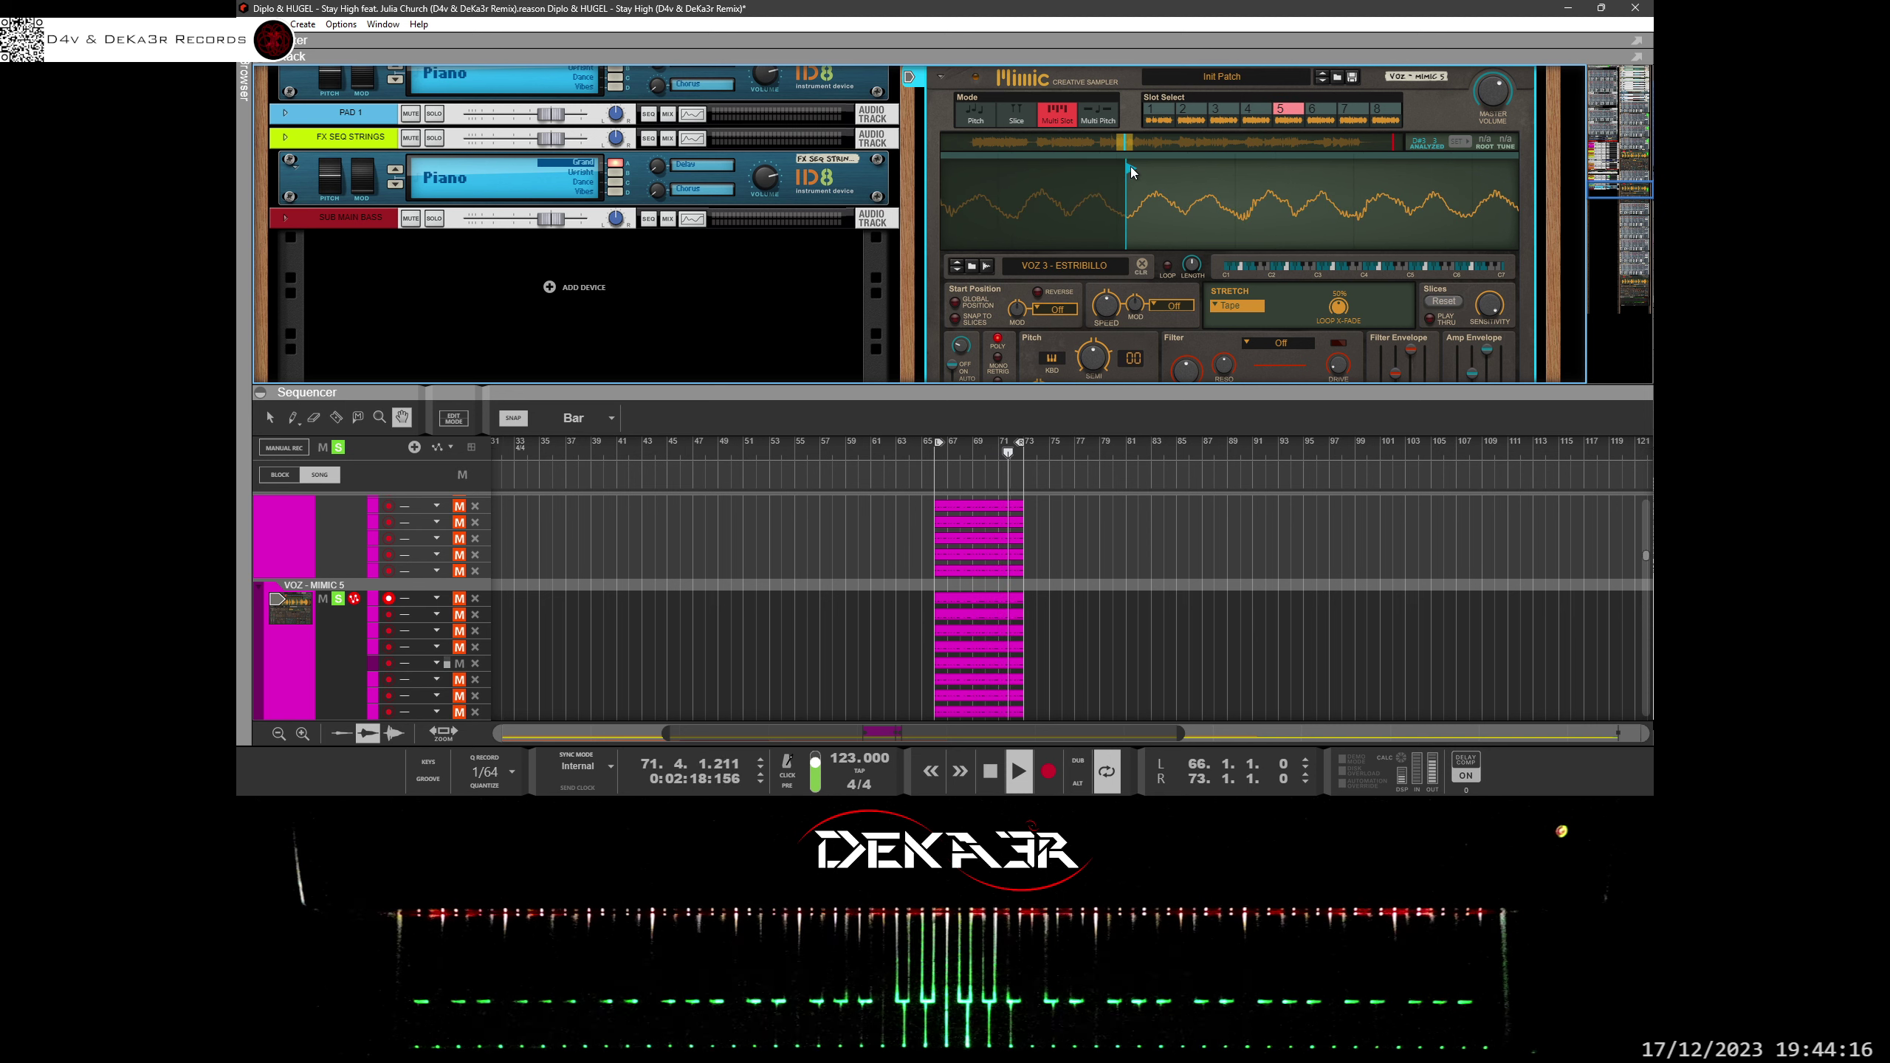
Mute the fifth note lane, unmute the sixth, and fine-tune slot 6's start marker on the VOZ 3 - ESTRIBILLO waveform.
click(457, 687)
click(457, 680)
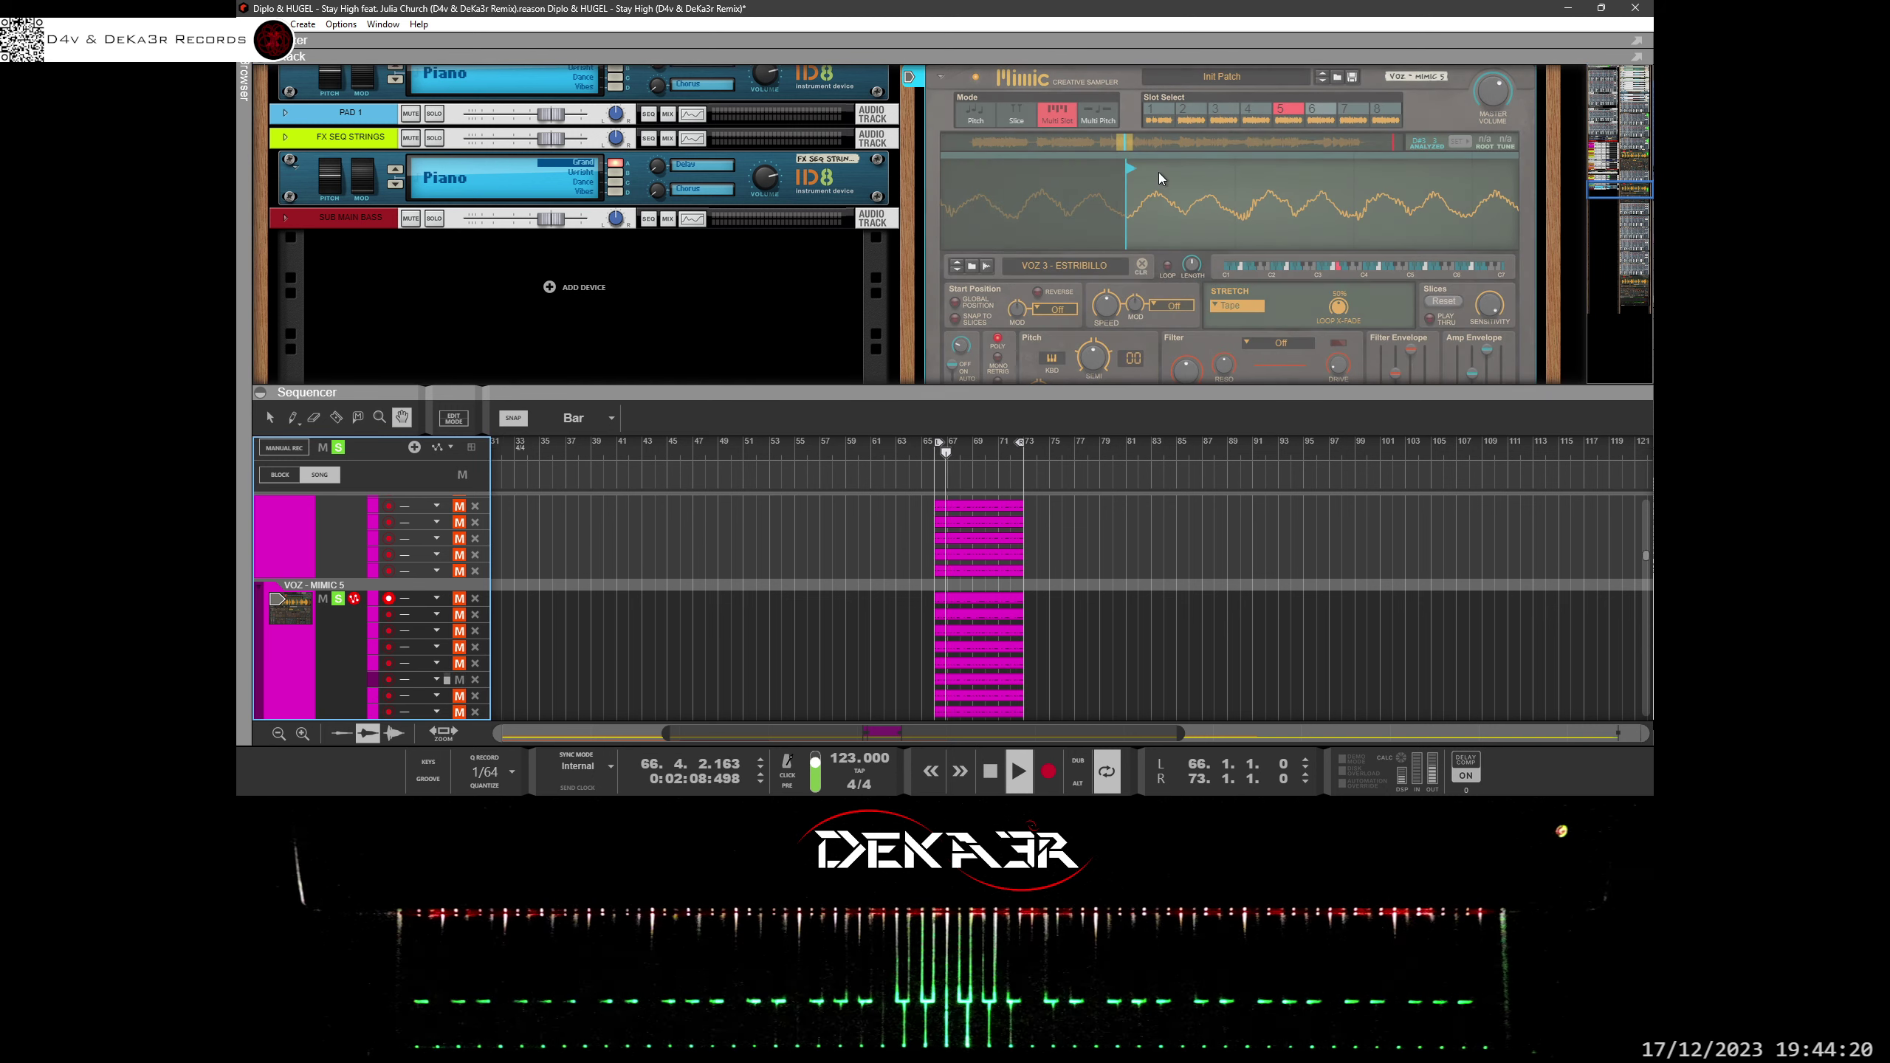
click(1326, 115)
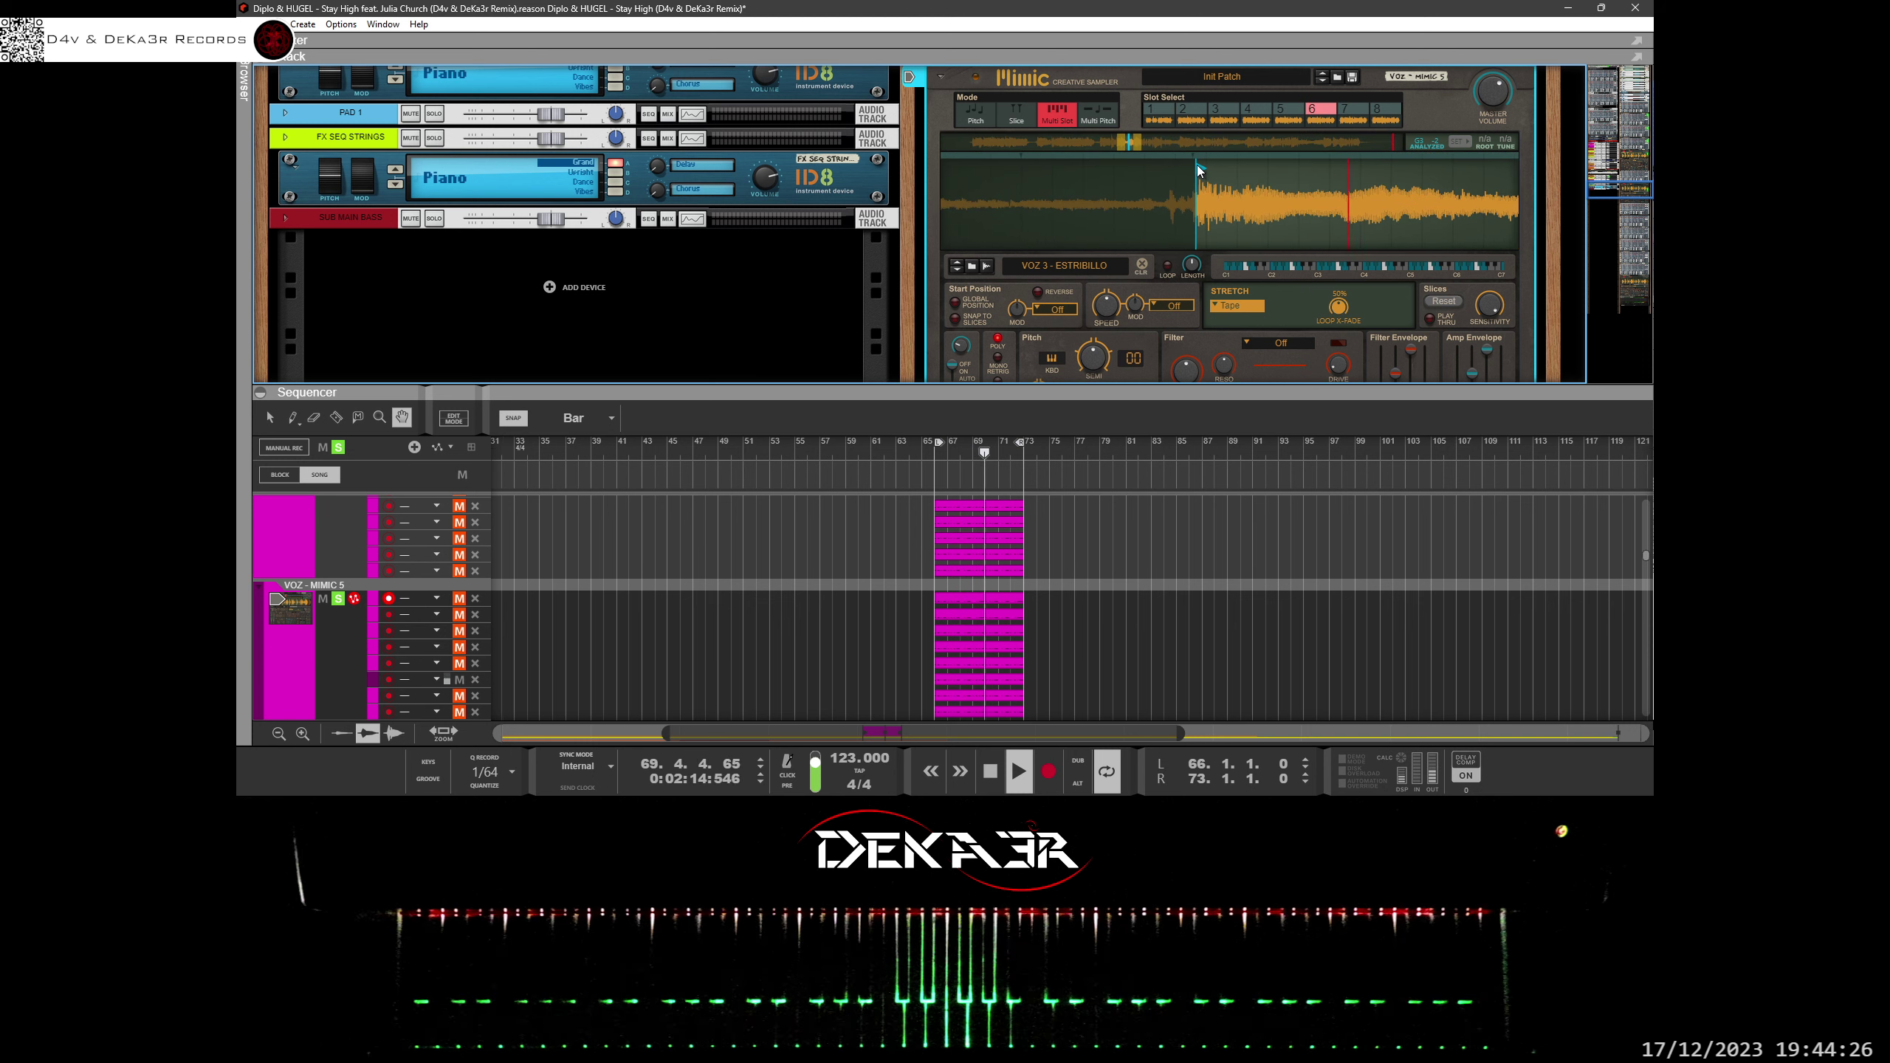
mouse_move(1199, 171)
mouse_down()
mouse_move(1233, 173)
mouse_move(1182, 174)
mouse_move(1201, 172)
mouse_move(1192, 242)
mouse_move(1238, 241)
mouse_up()
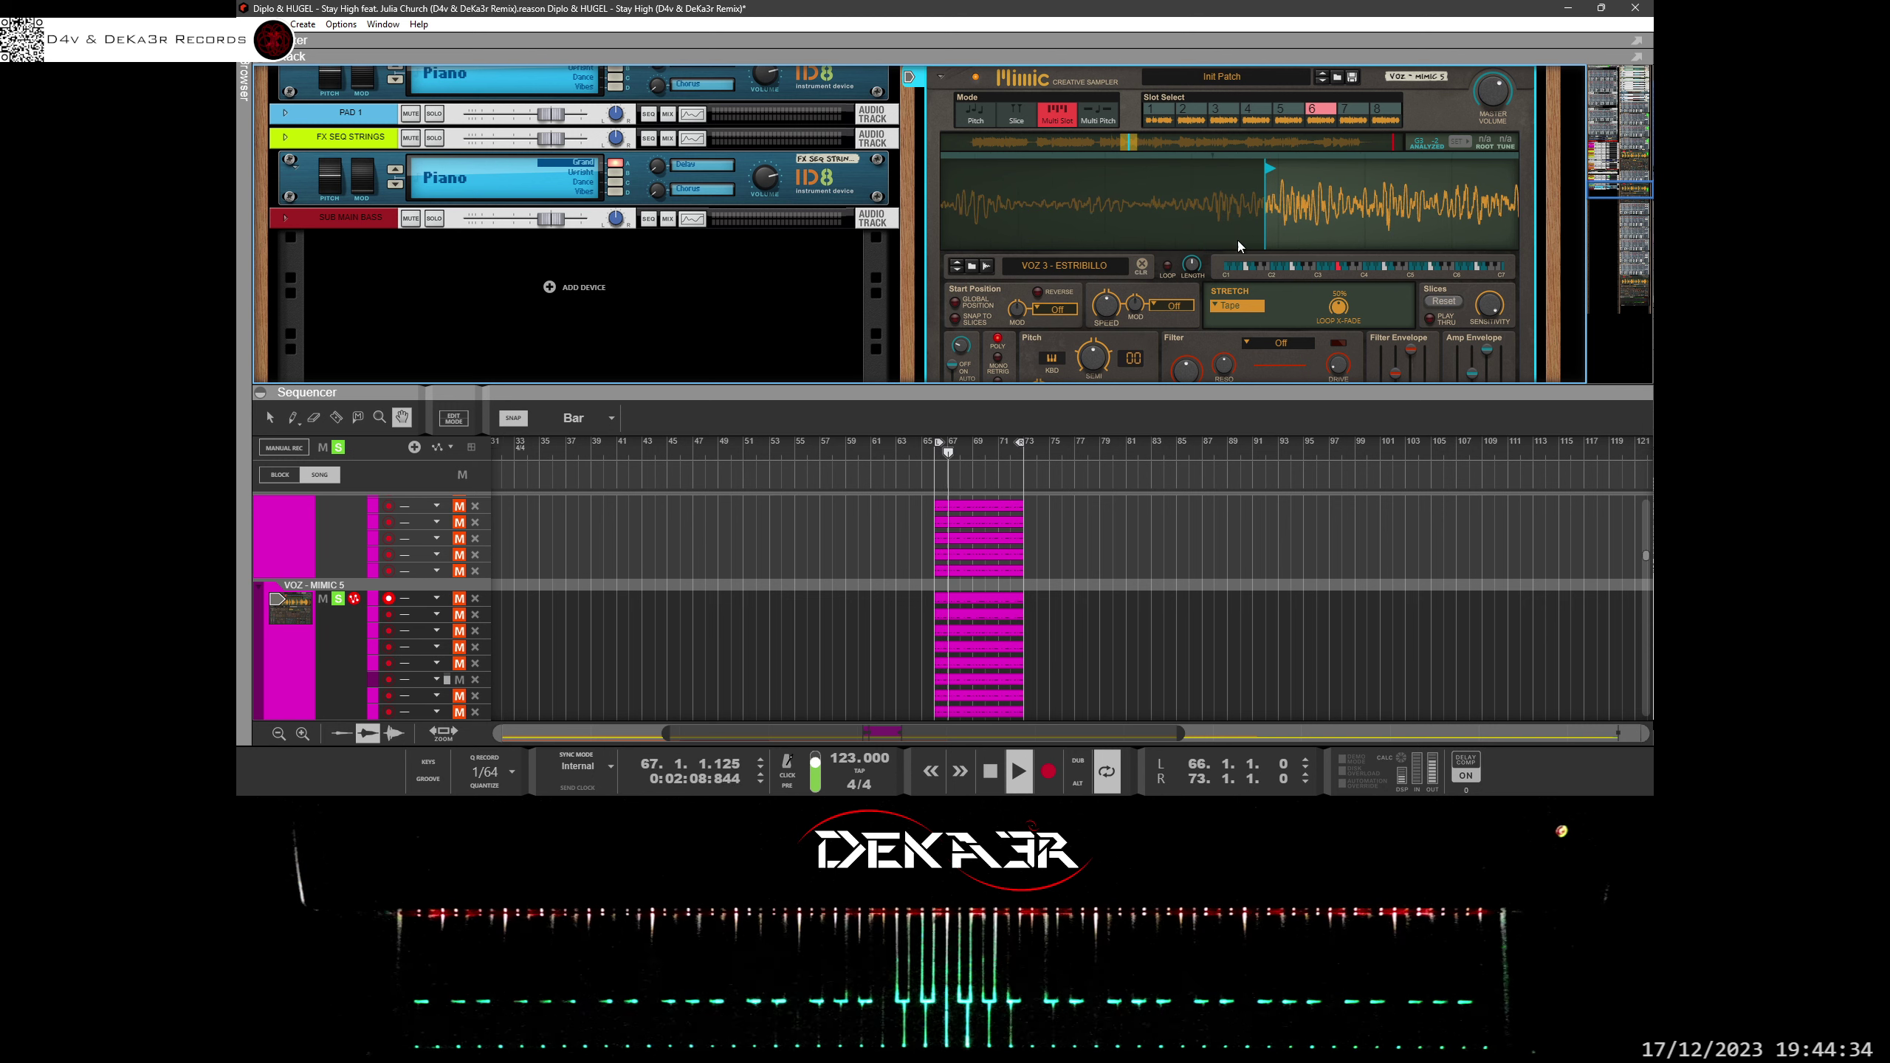
scroll(1297, 223, up, 3)
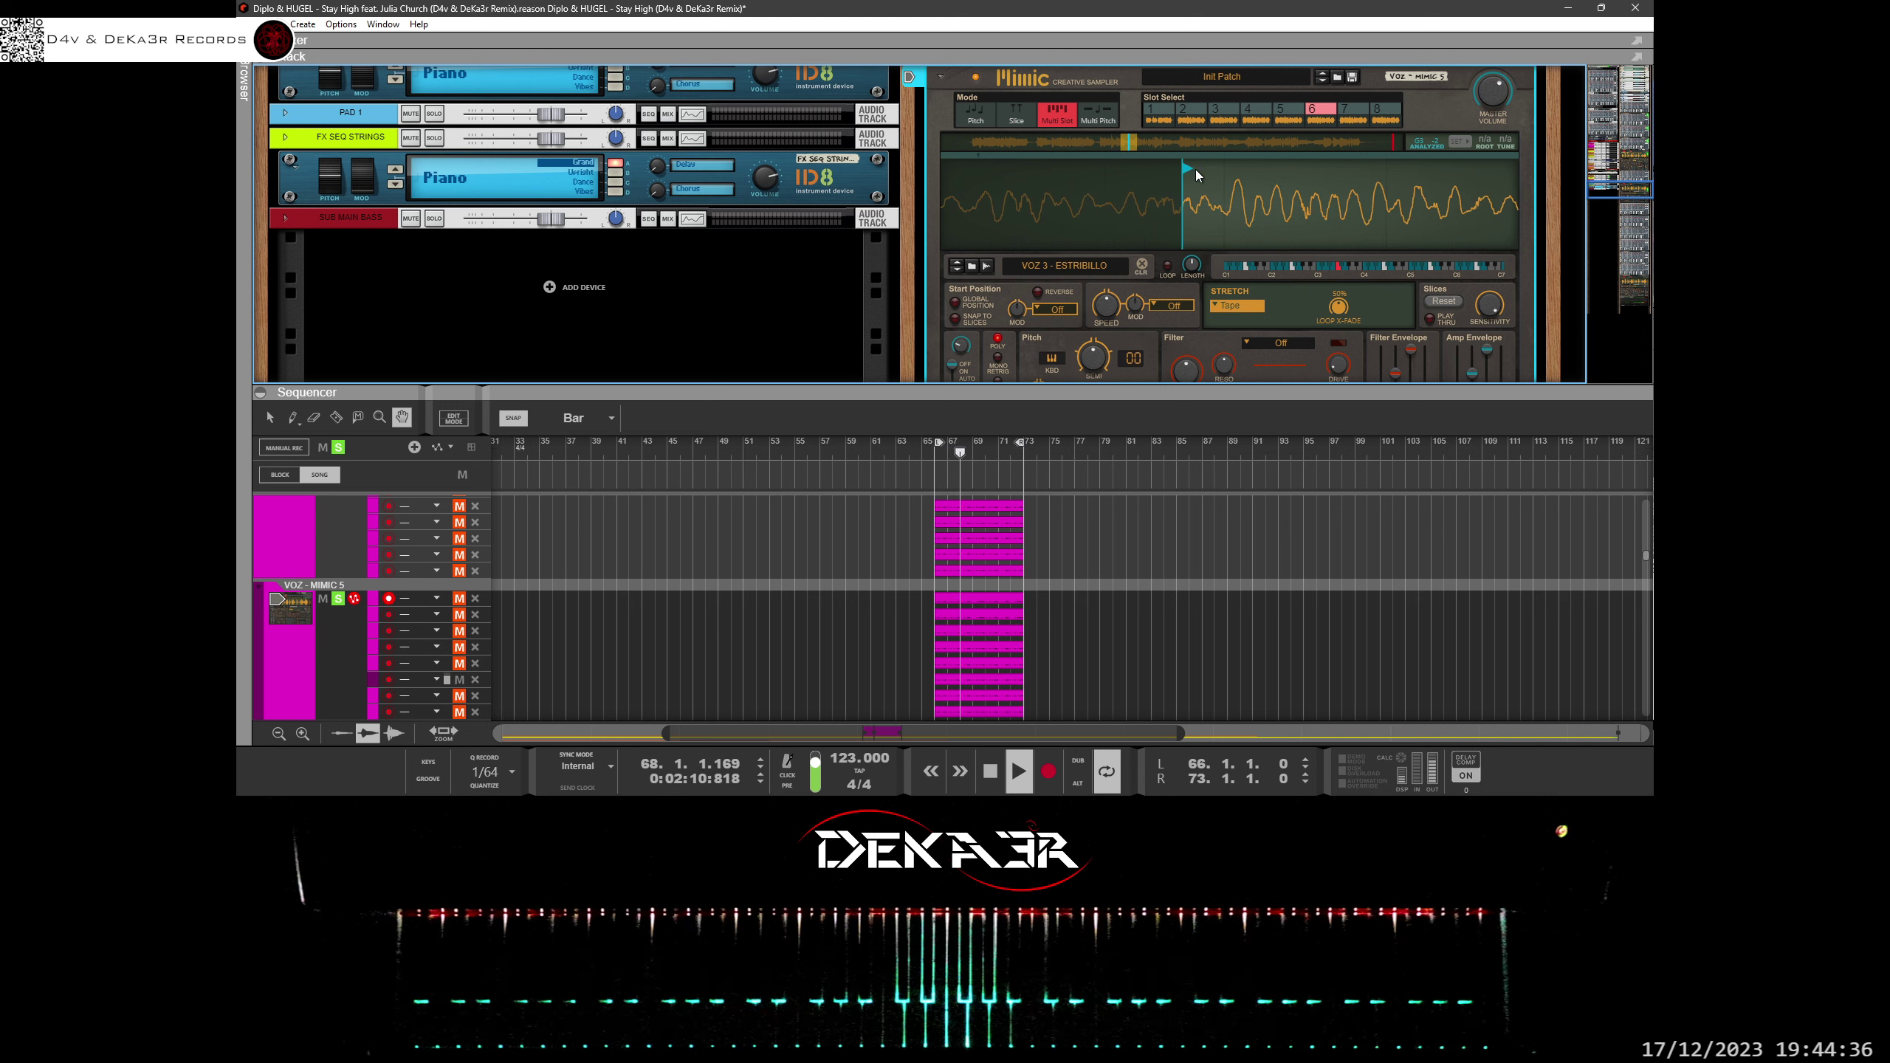
drag(1196, 168, 1227, 182)
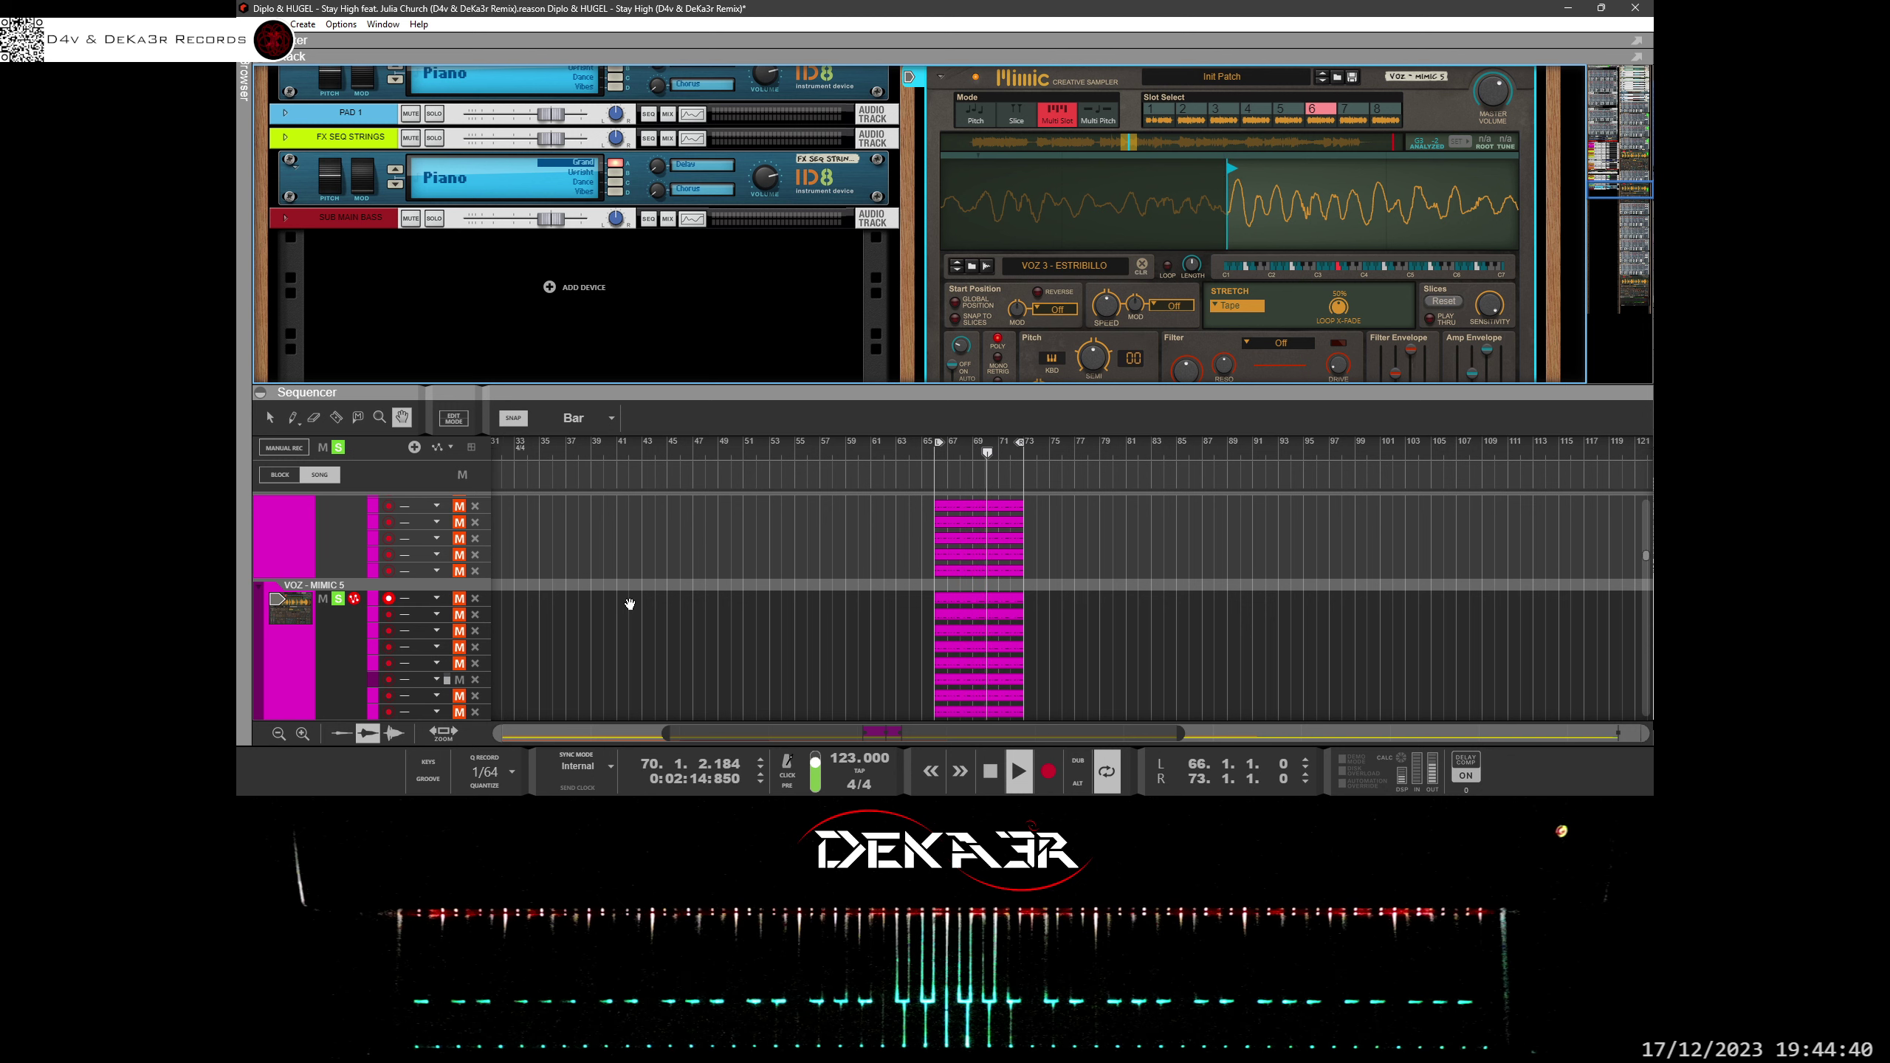
Mute the sixth note lane, unmute the seventh, and fine-tune slot 7's start marker on the VOZ 3 - ESTRIBILLO waveform.
click(458, 681)
click(459, 696)
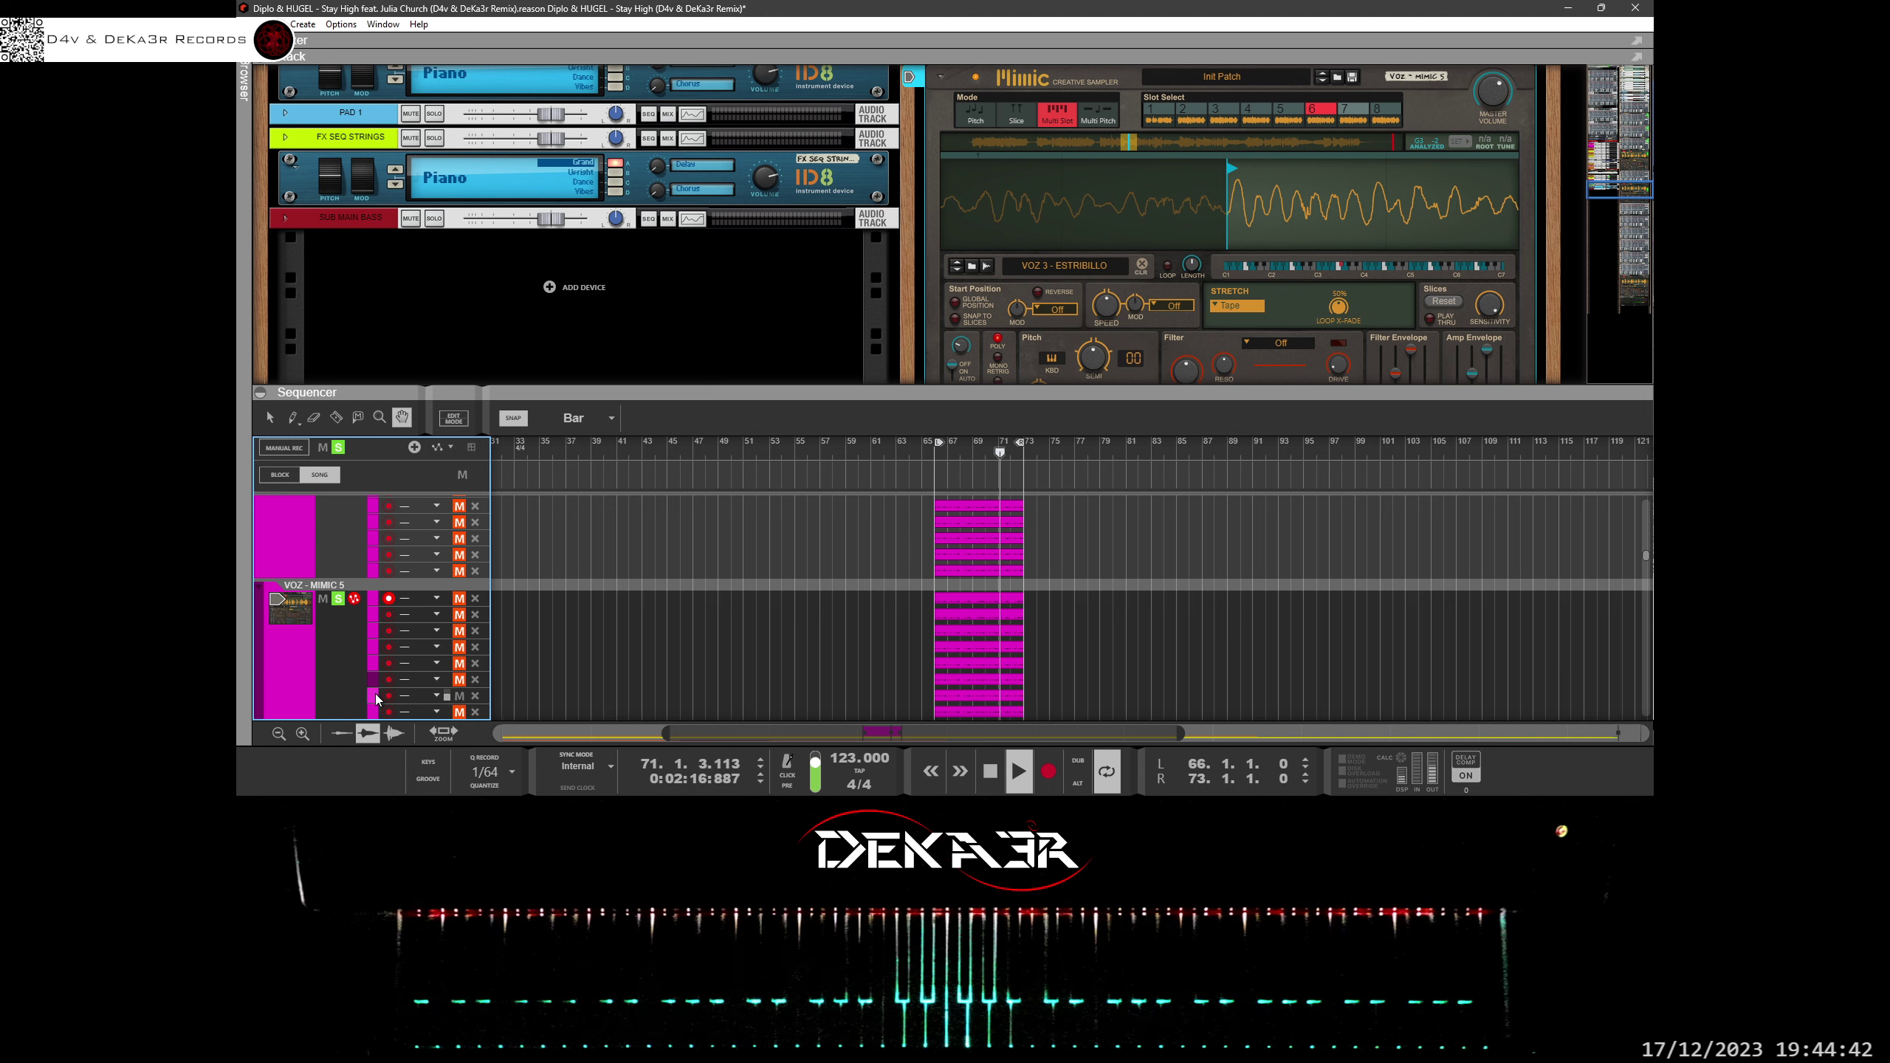
click(1351, 106)
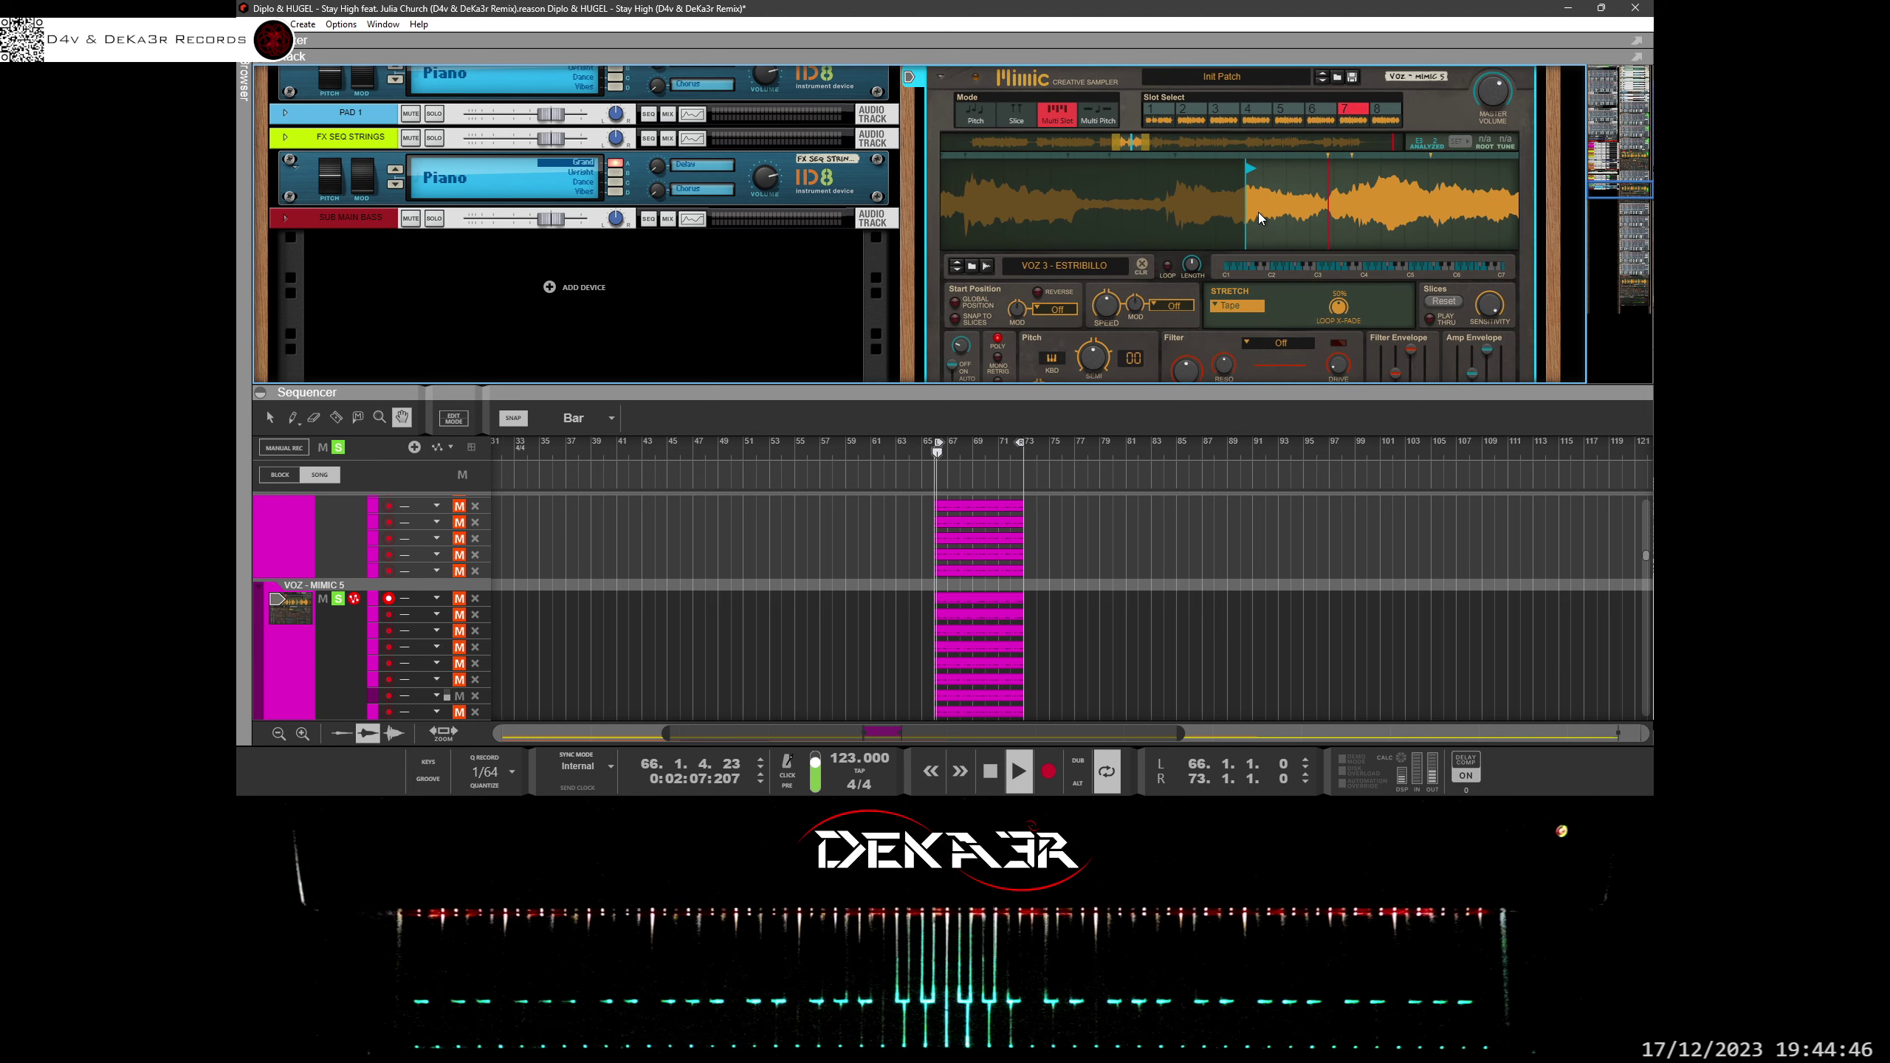
mouse_move(1258, 212)
mouse_down()
mouse_move(1185, 212)
mouse_move(1154, 192)
mouse_move(1164, 166)
mouse_up()
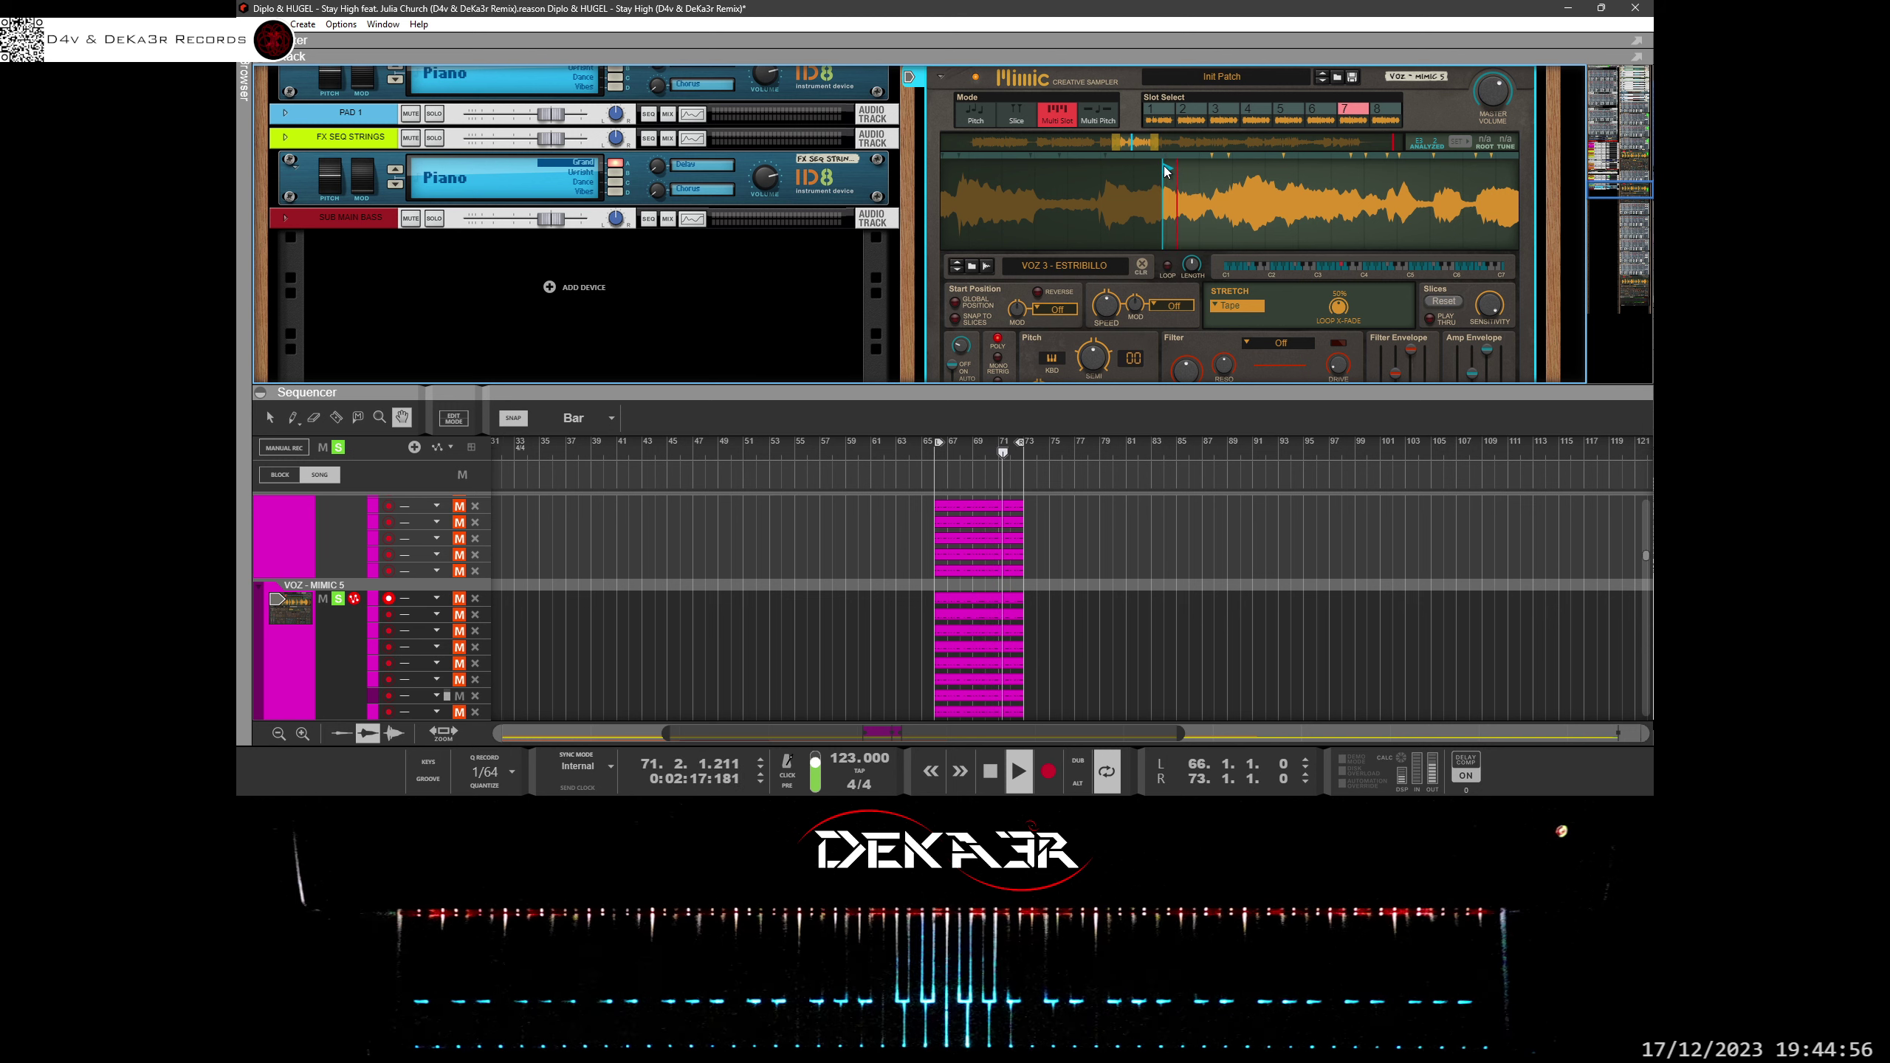
drag(1163, 166, 1153, 297)
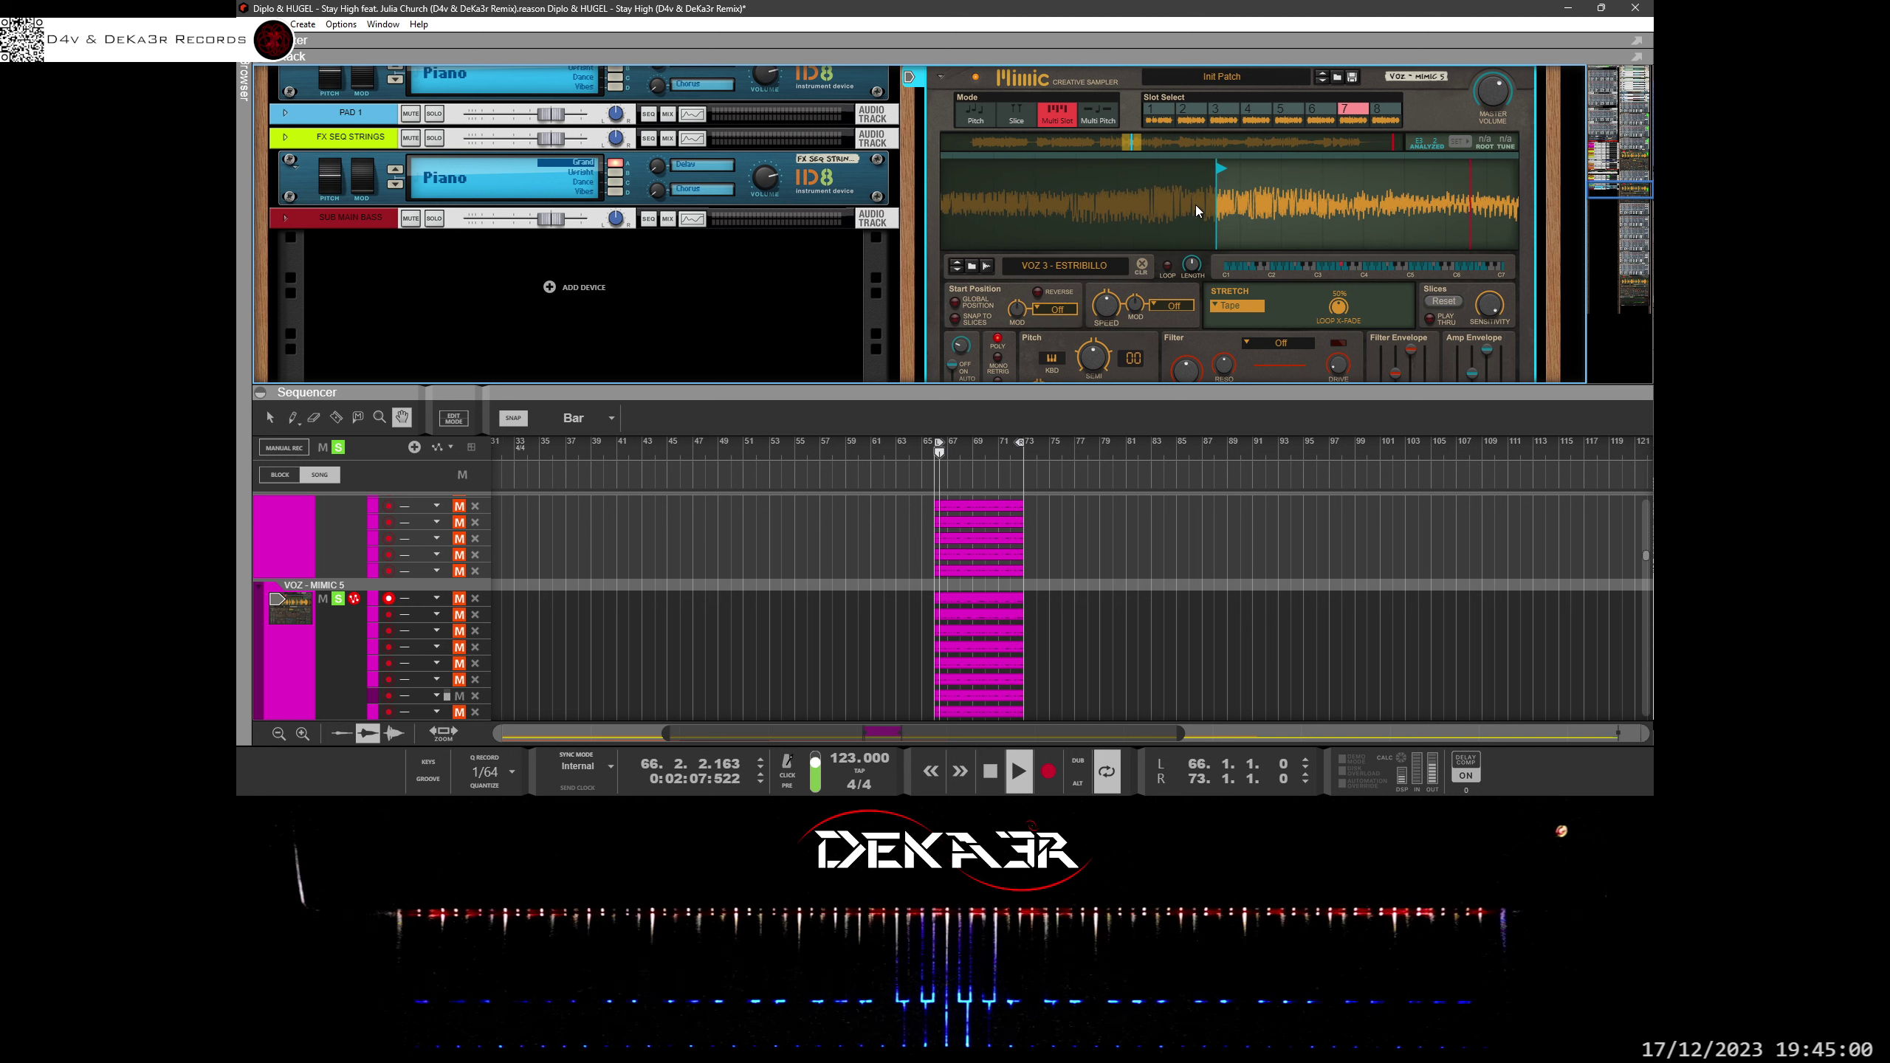
scroll(1198, 216, up, 2)
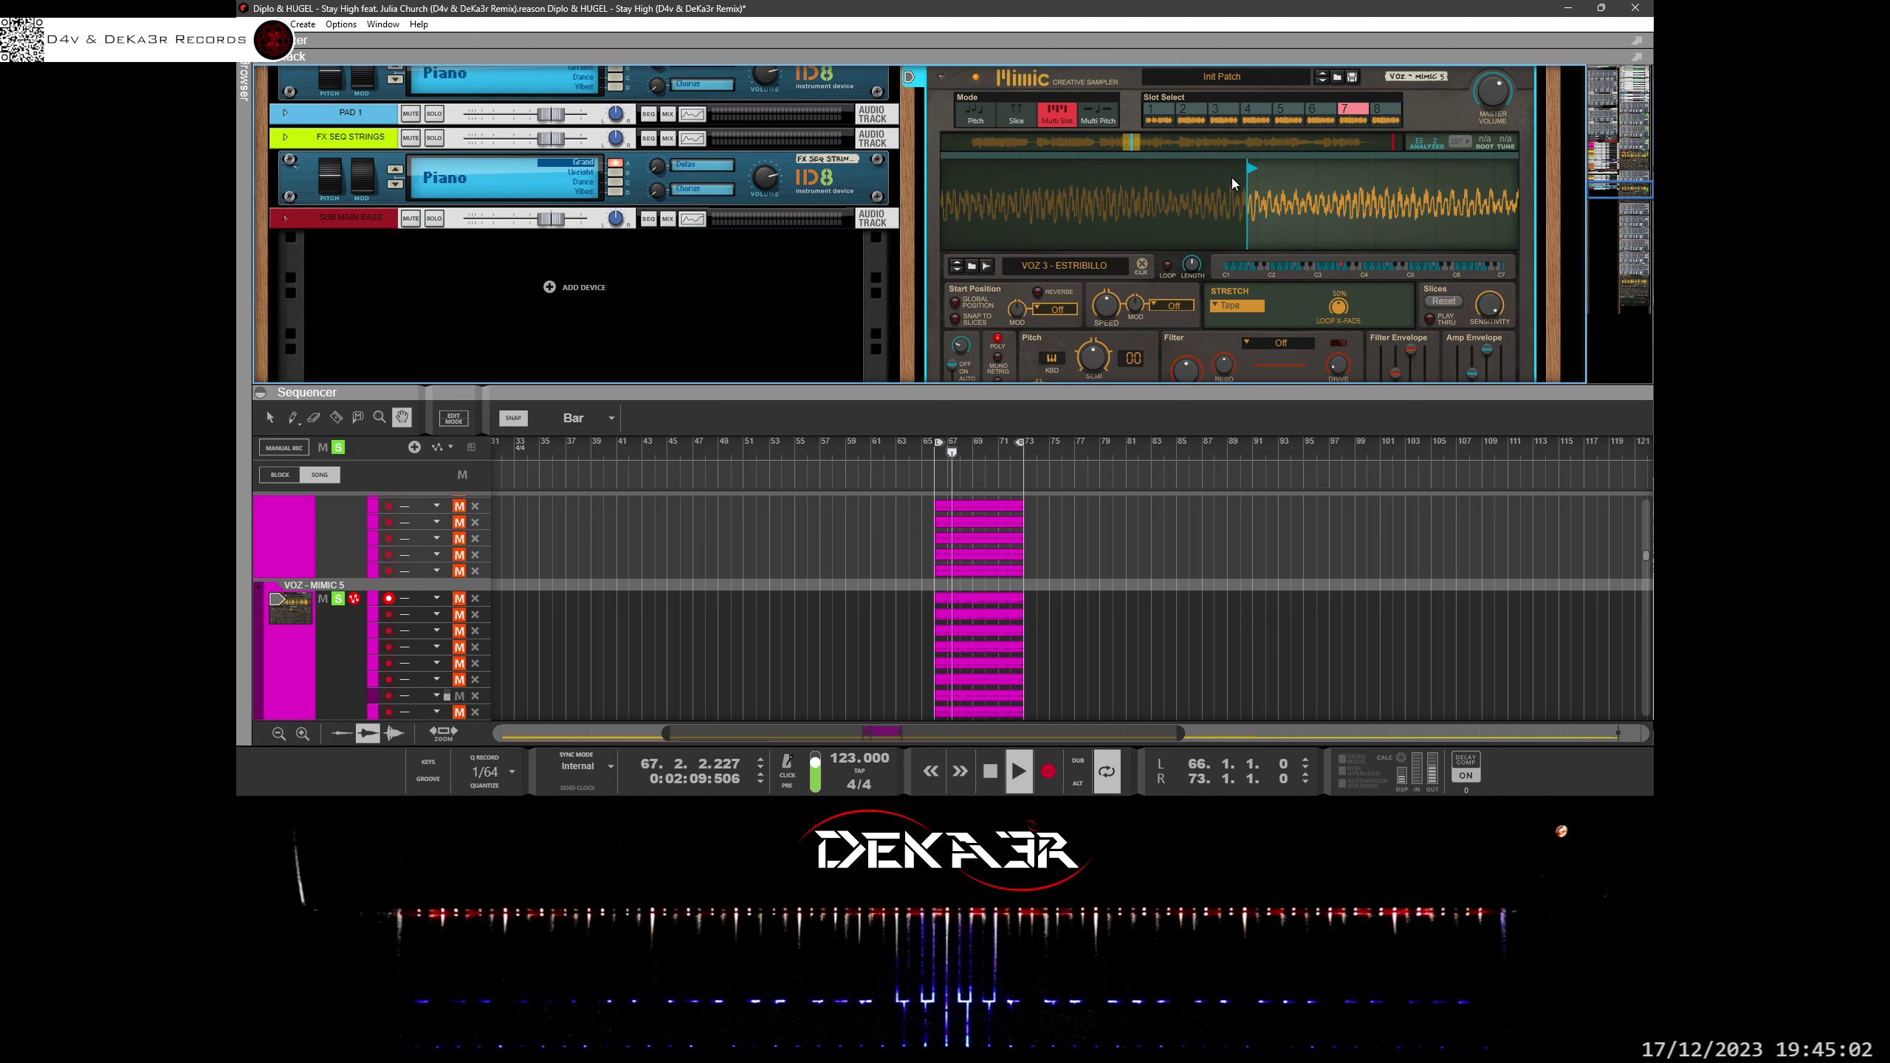
mouse_move(1248, 167)
mouse_down()
mouse_move(1194, 179)
mouse_move(1229, 176)
mouse_up()
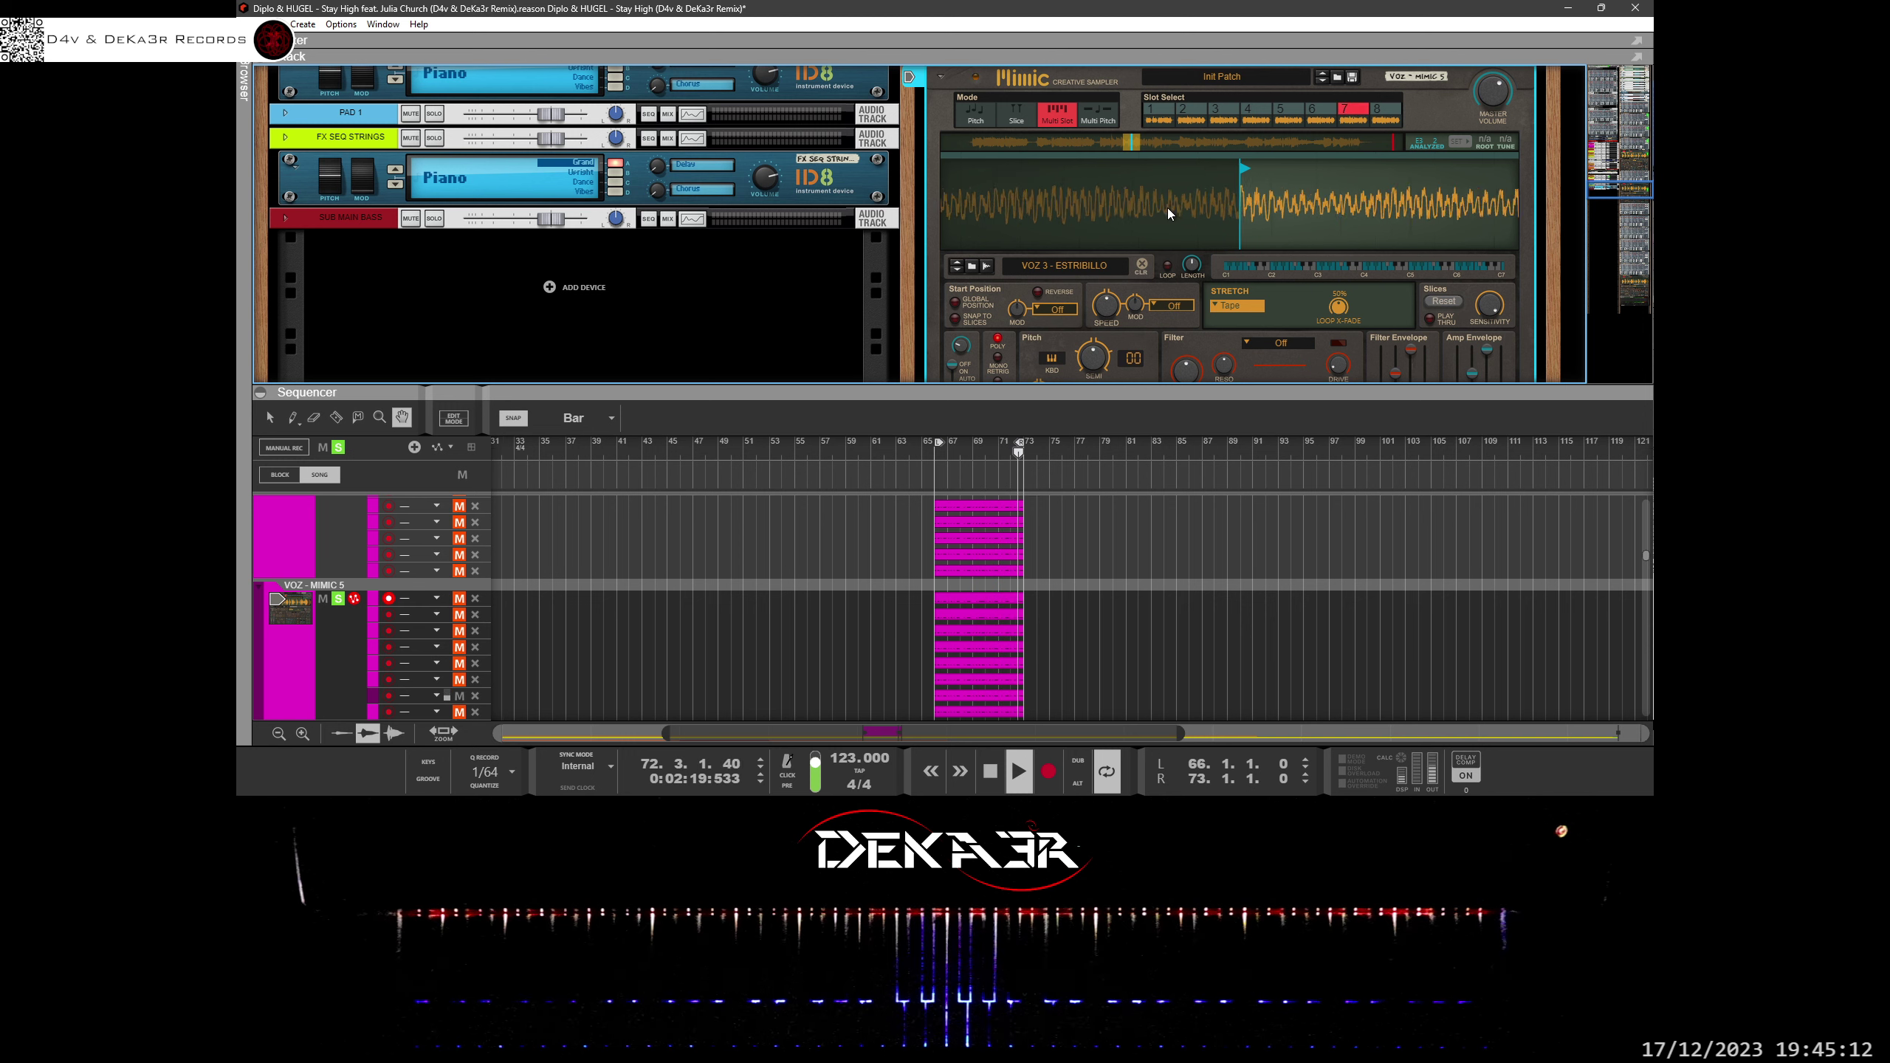
drag(1268, 198, 1267, 223)
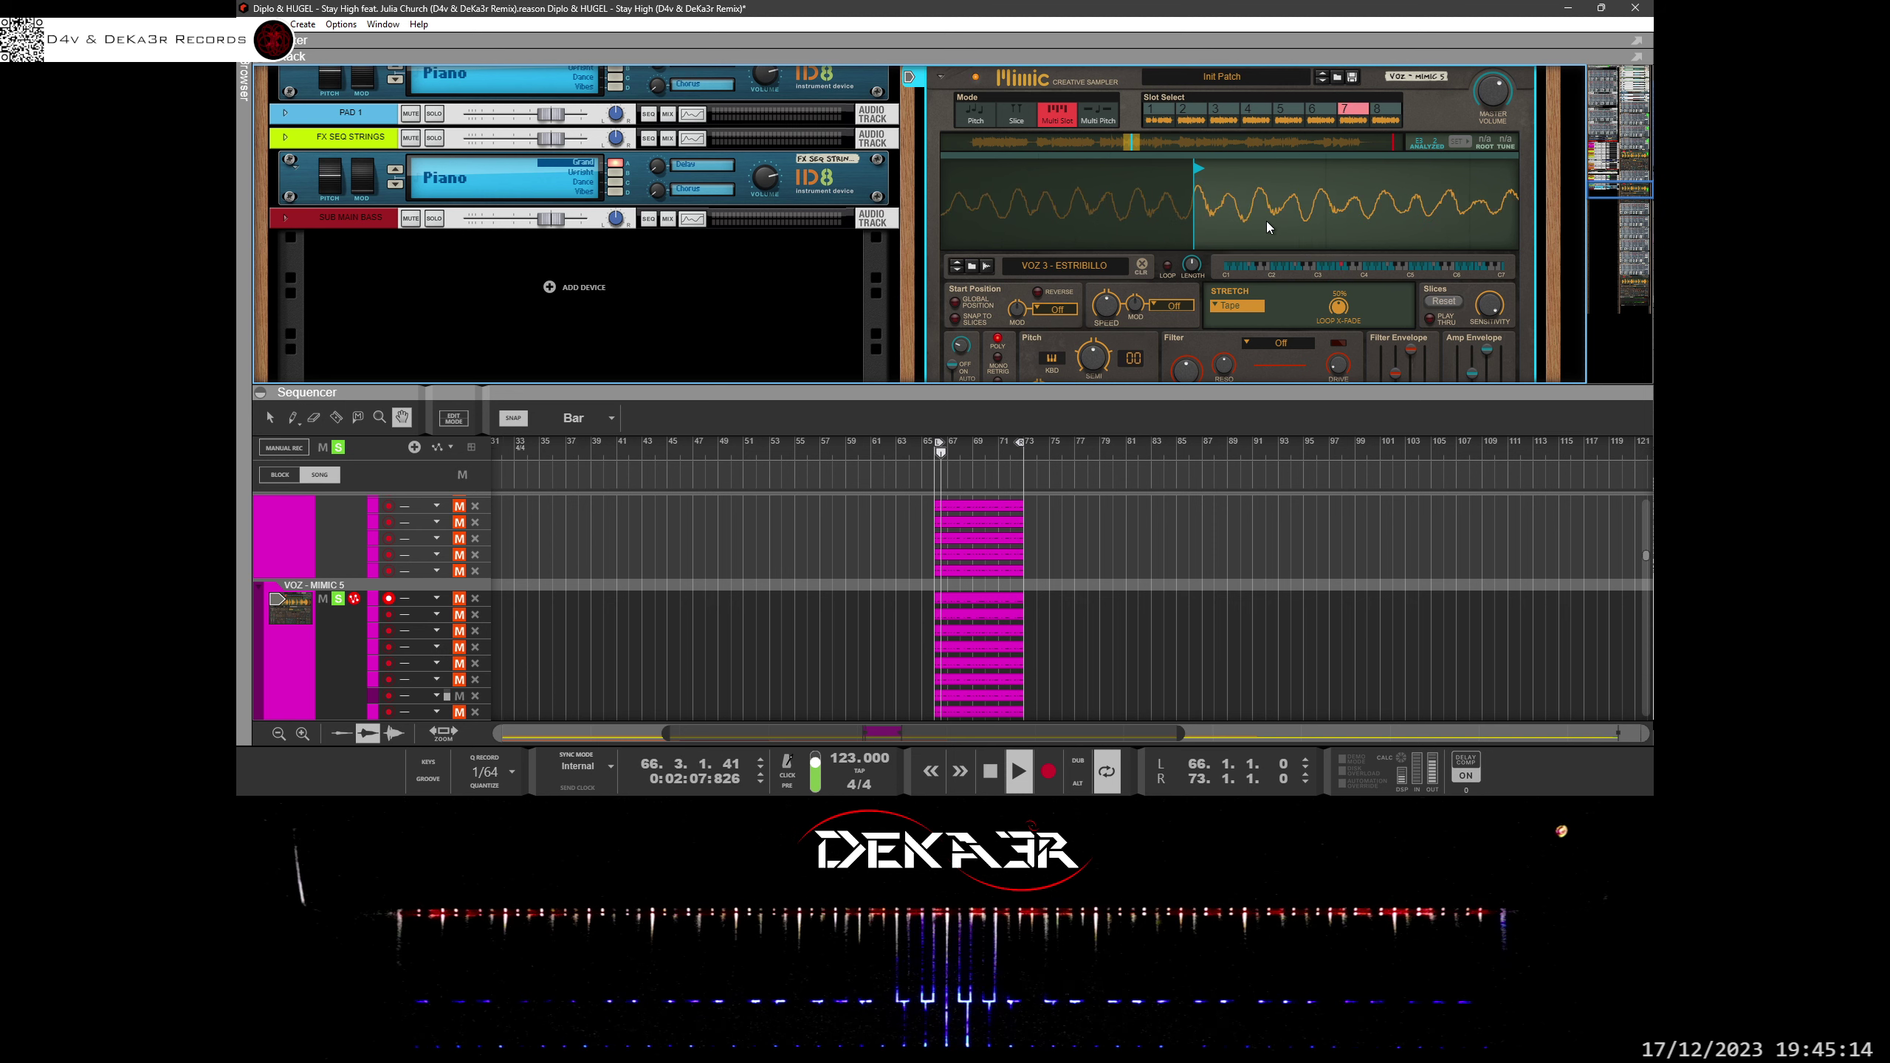
drag(1198, 170, 1192, 167)
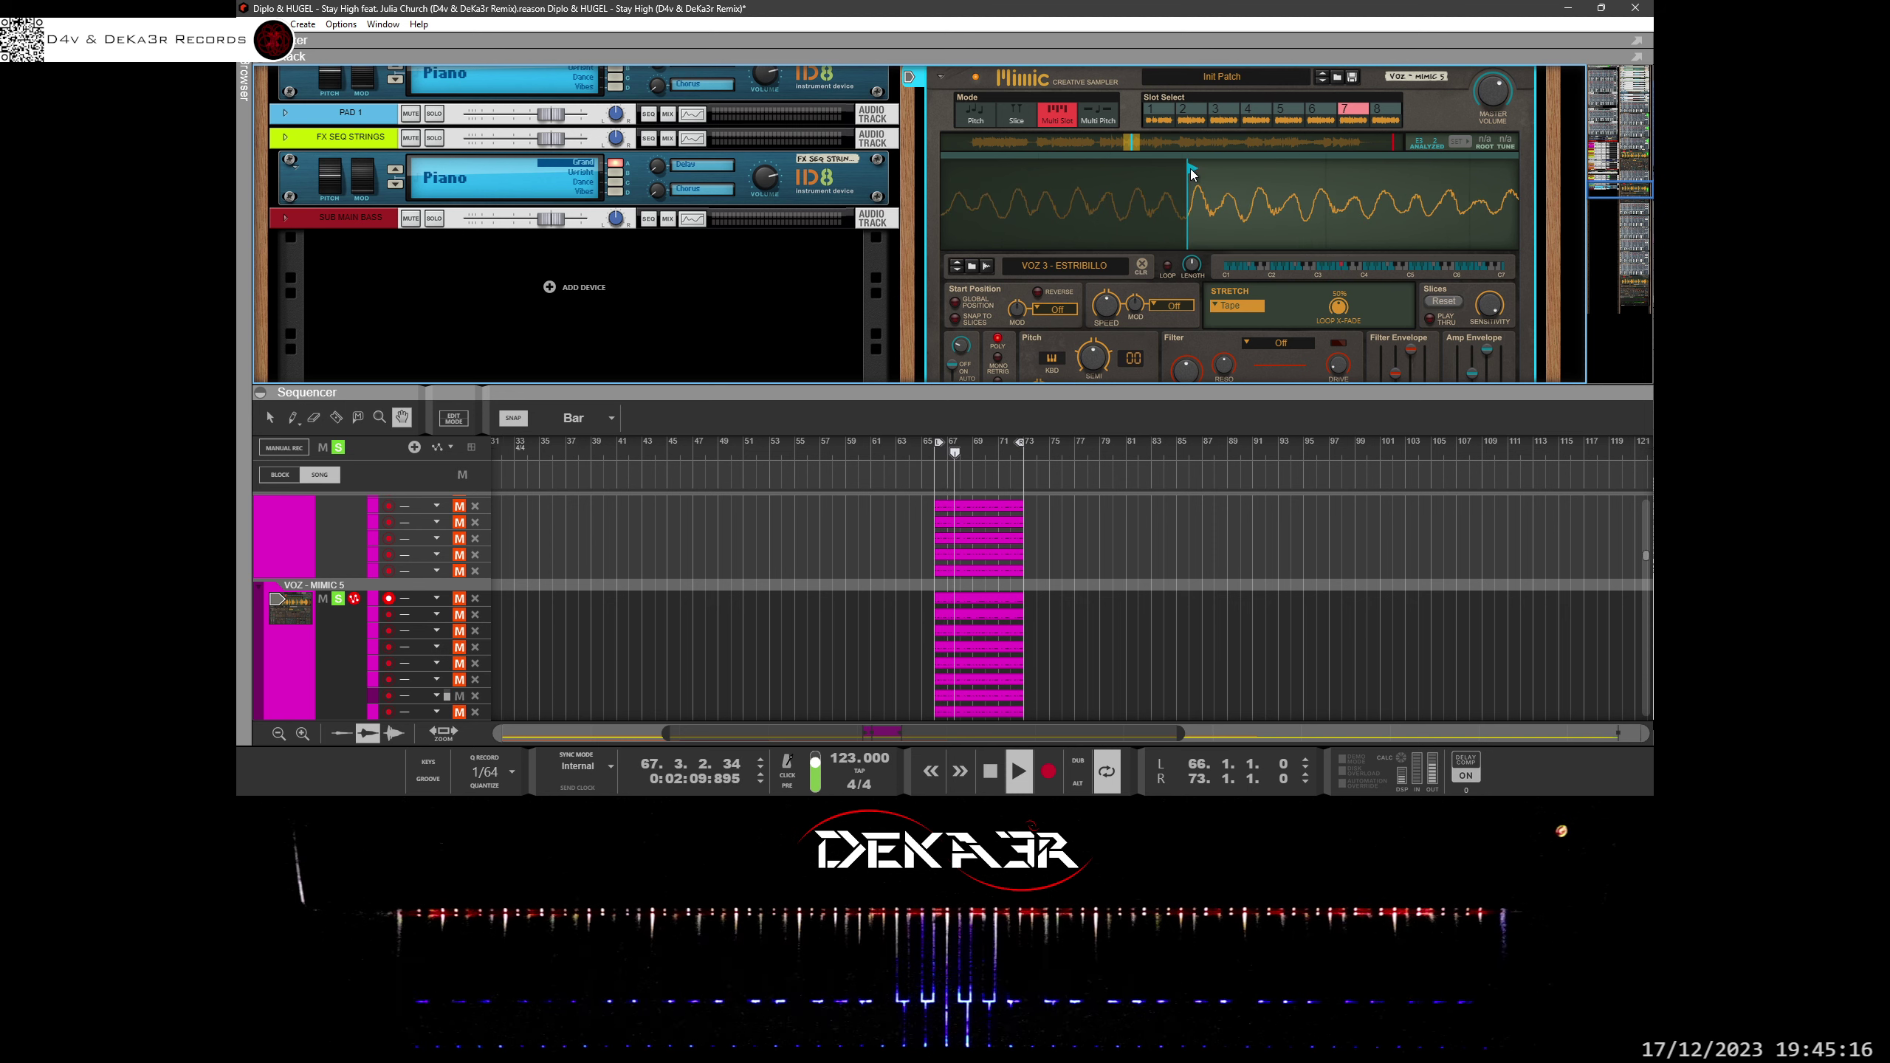
Mute the seventh note lane, unmute the eighth, and fine-tune slot 8's start marker on the VOZ 3 - ESTRIBILLO waveform.
click(457, 712)
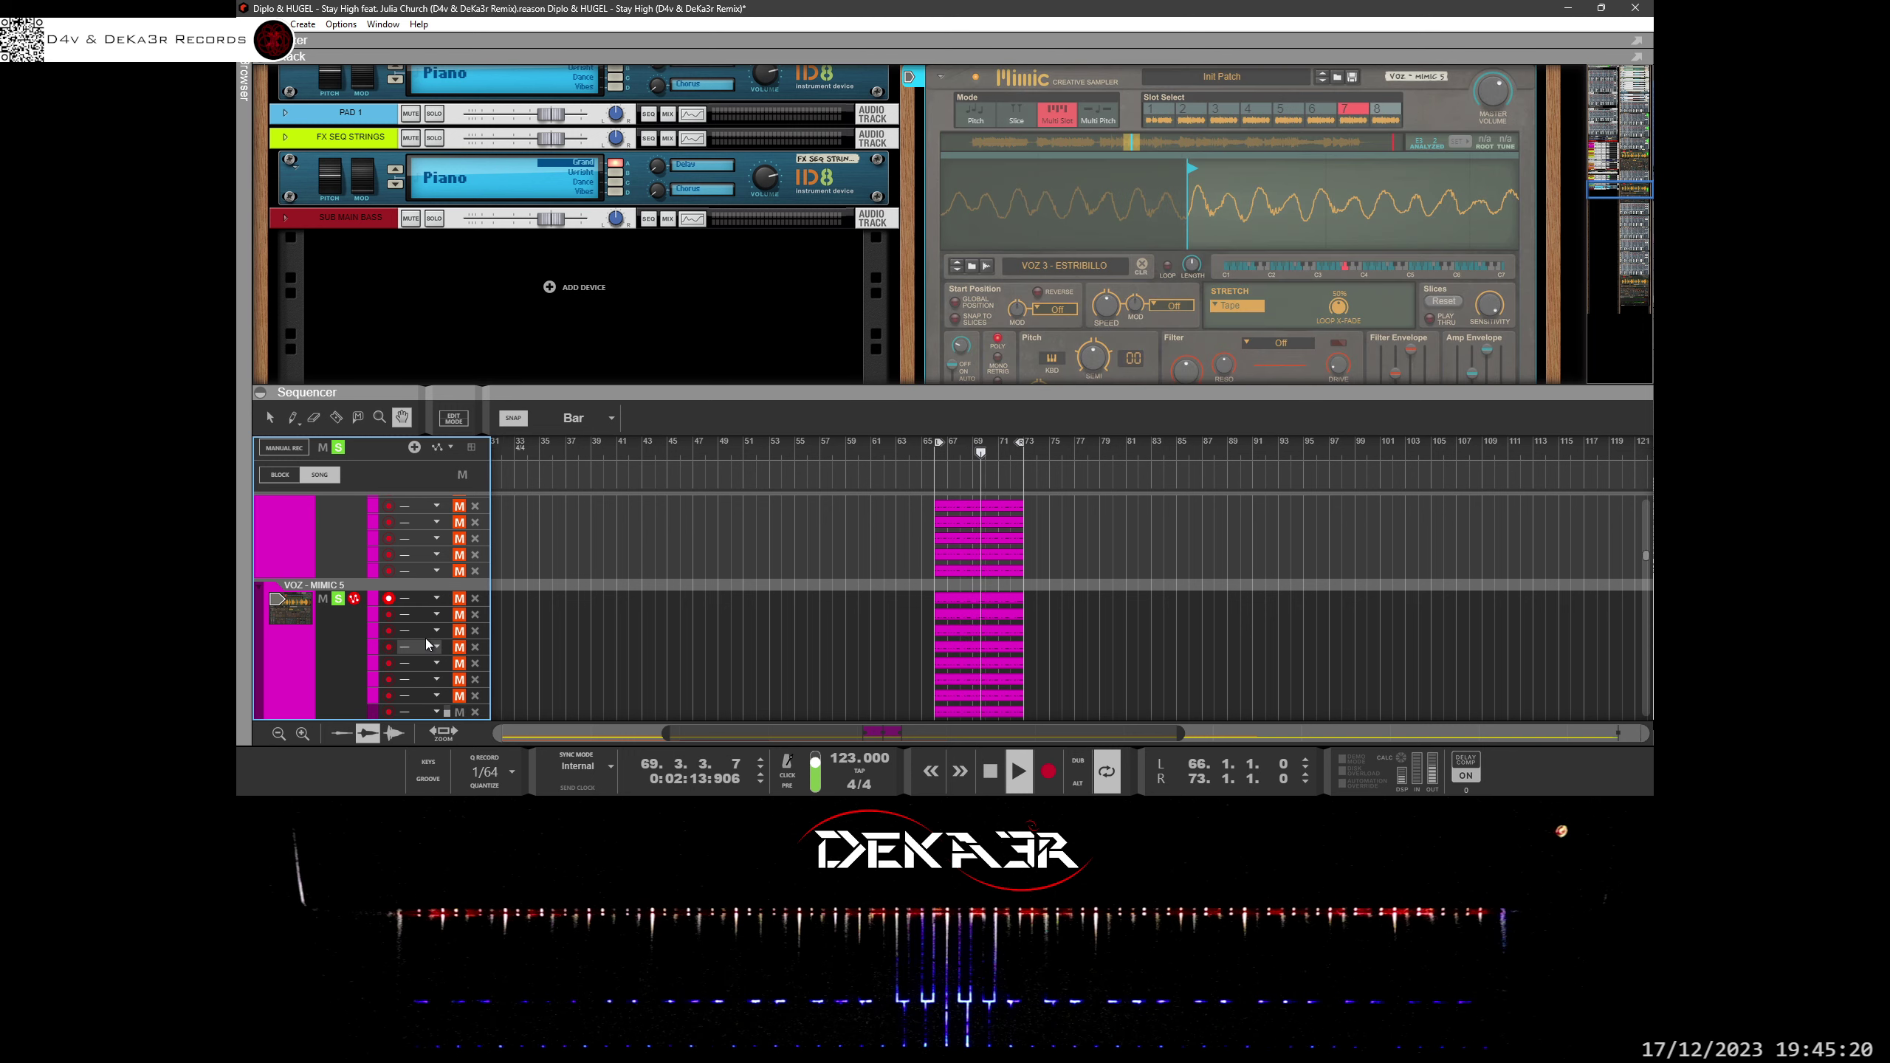
click(1386, 111)
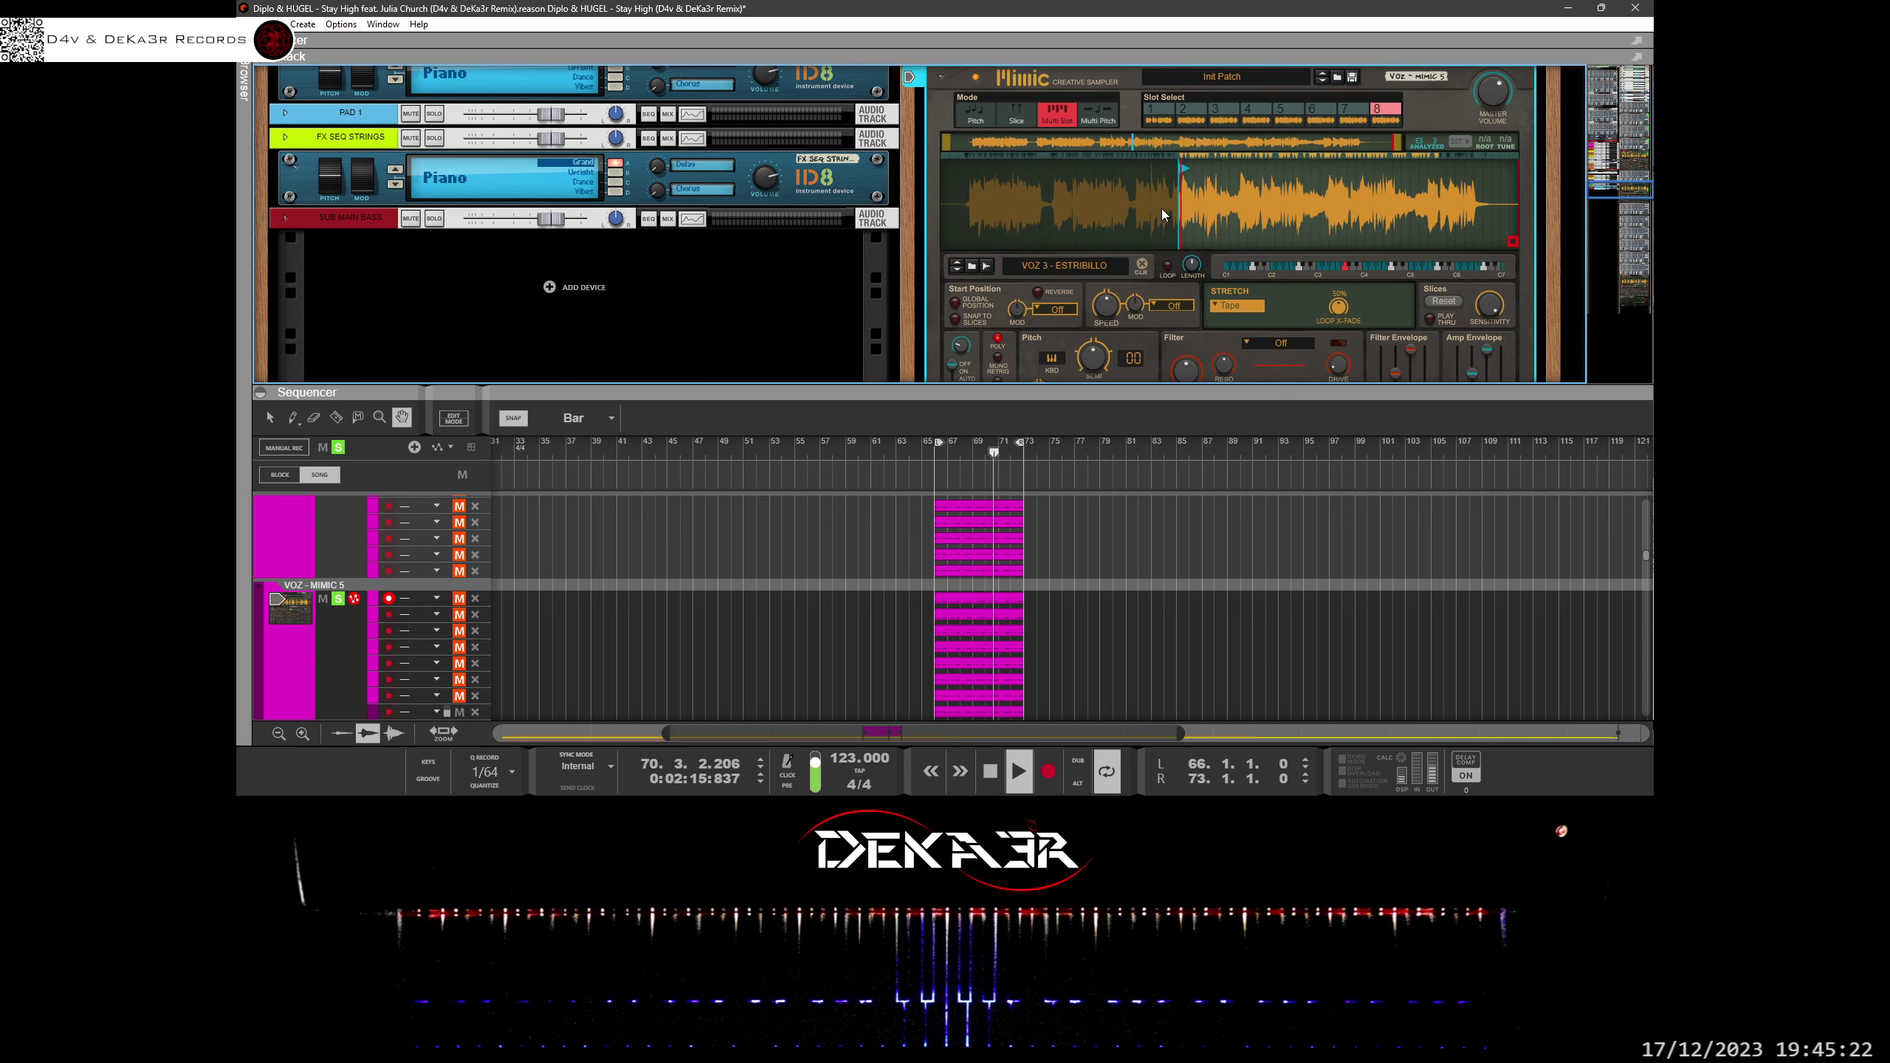
drag(1173, 198, 1198, 272)
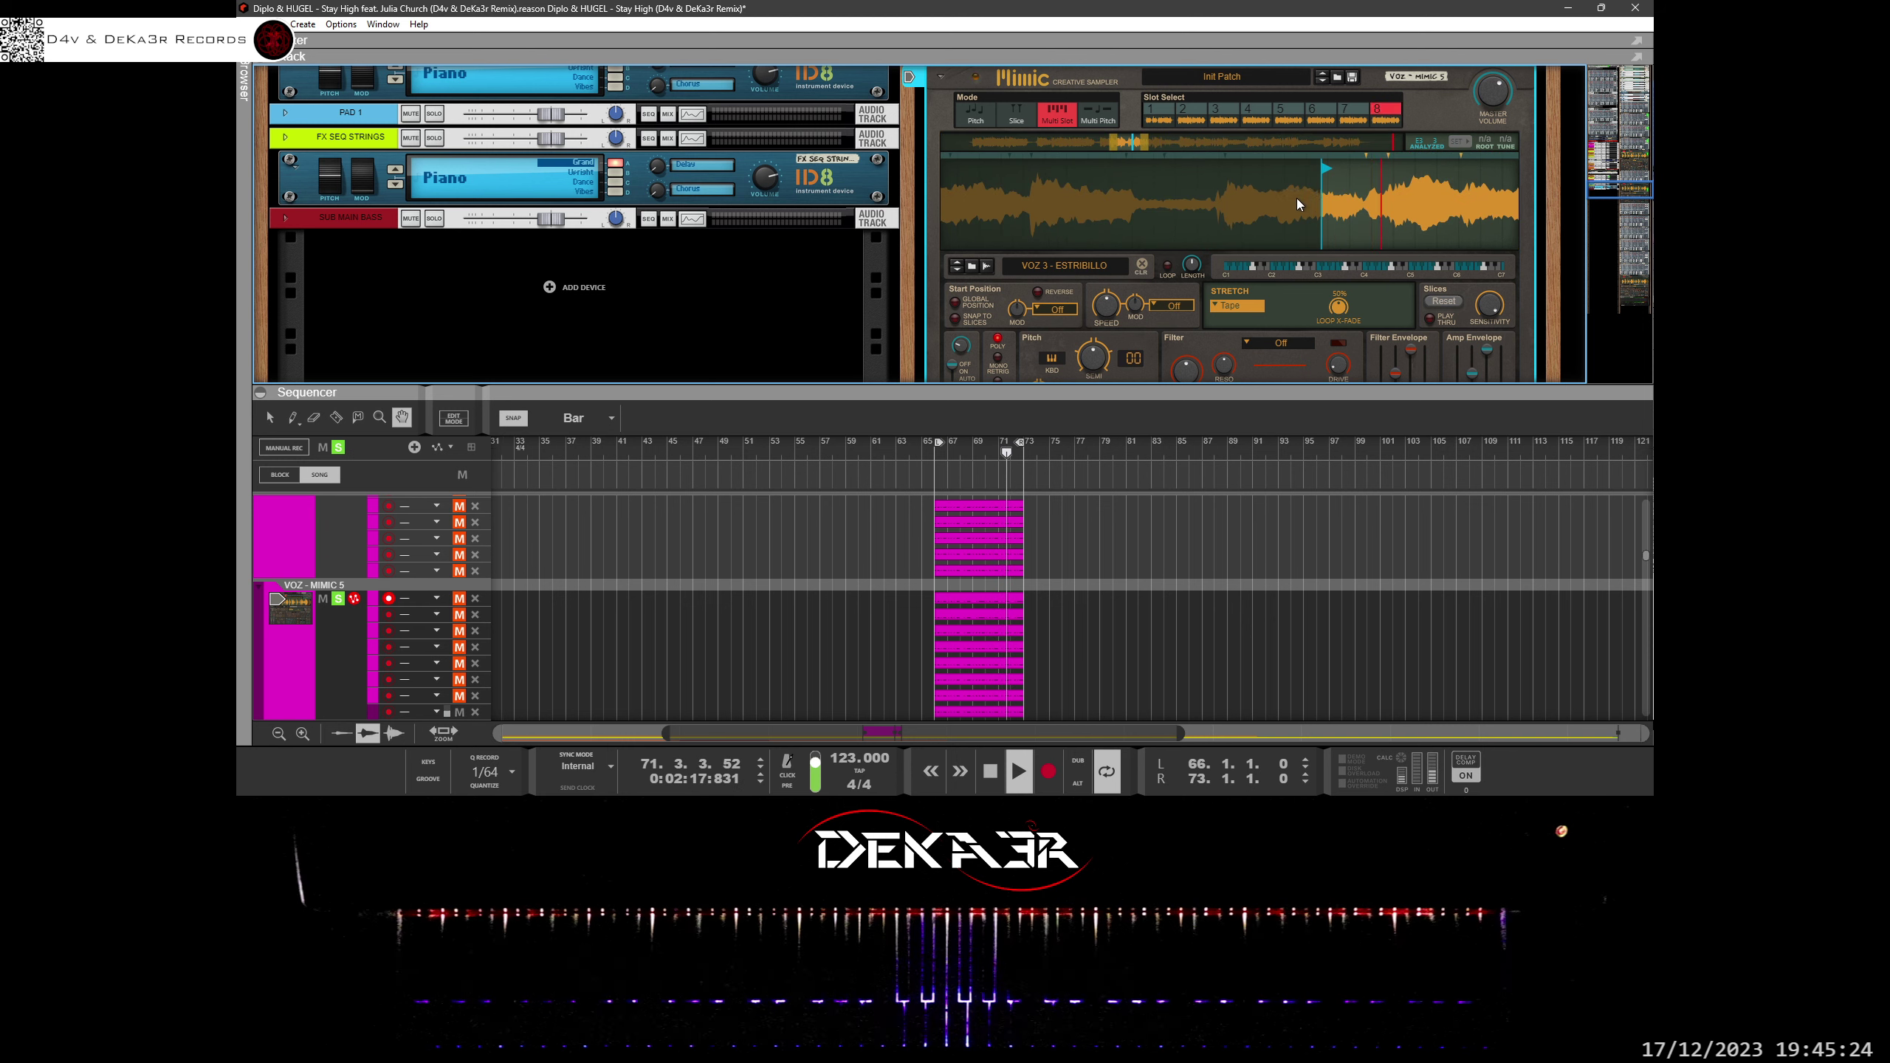
drag(1297, 198, 1174, 213)
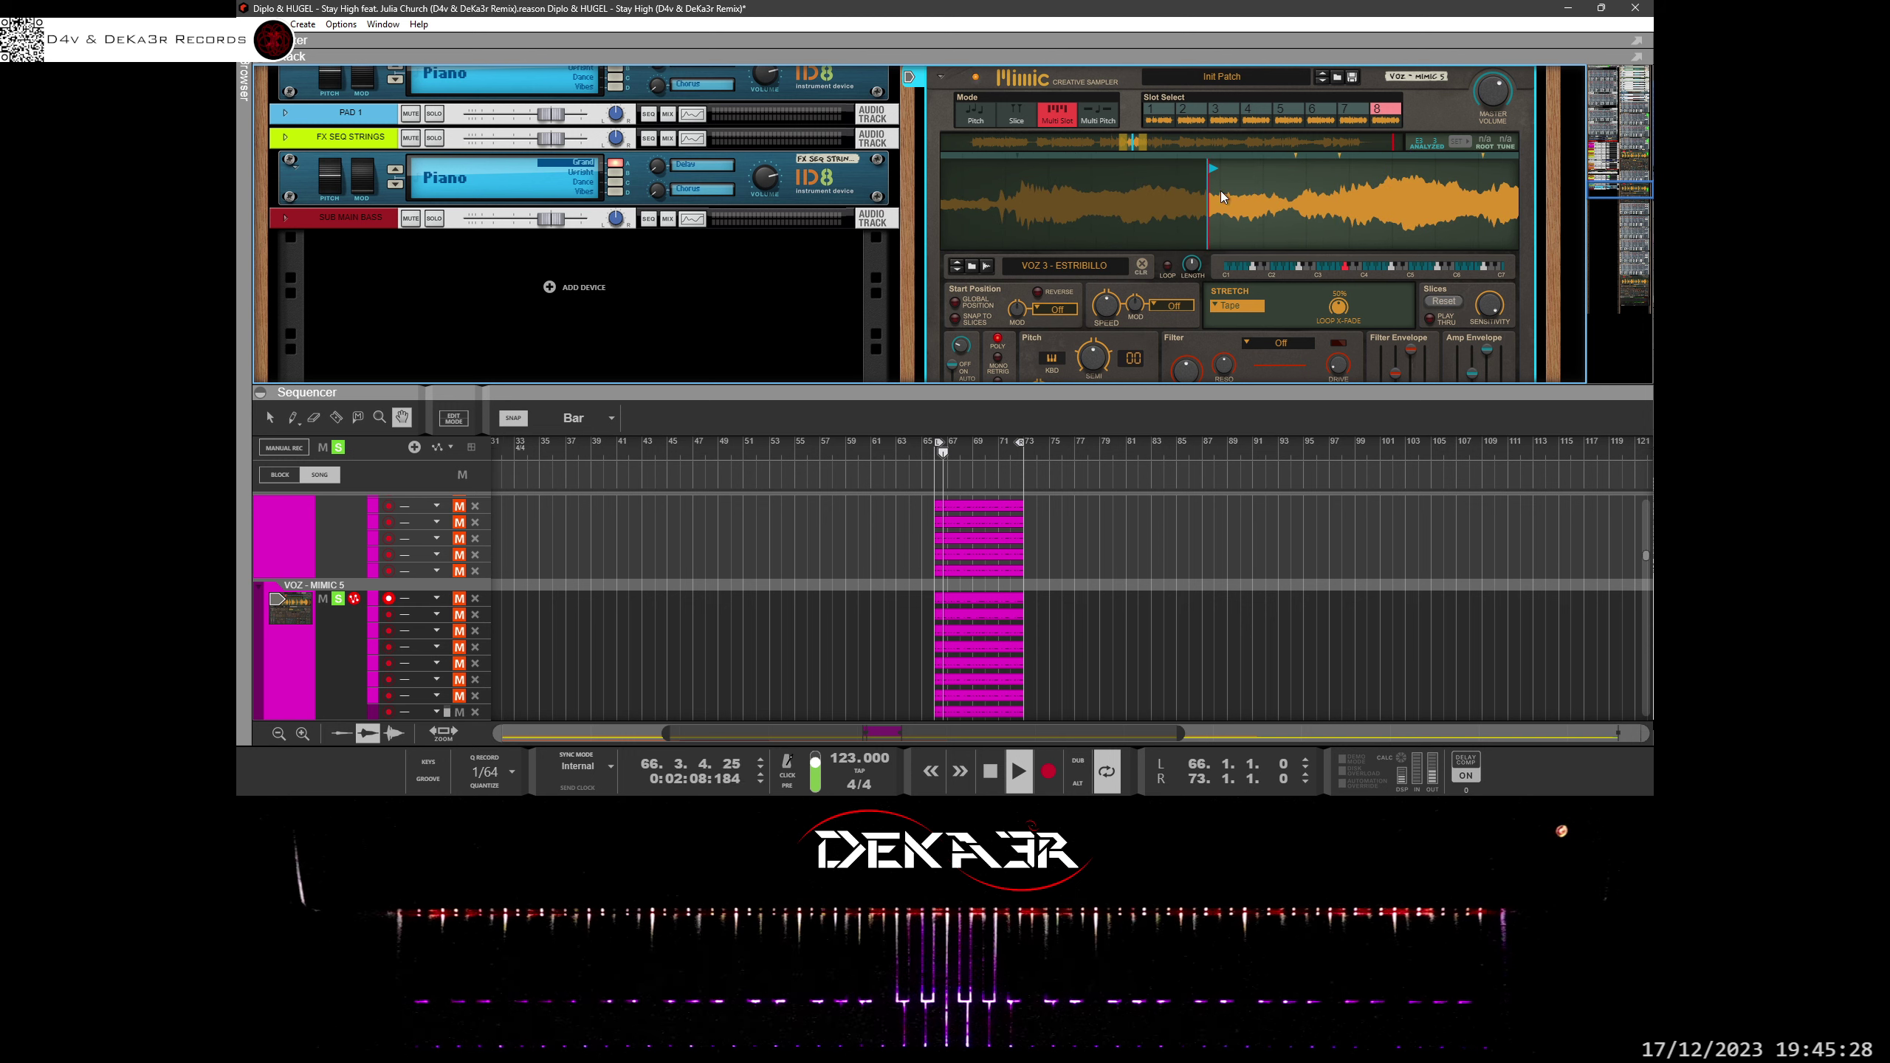
mouse_move(1212, 170)
mouse_down()
mouse_move(1192, 174)
mouse_move(1209, 177)
mouse_move(1213, 248)
mouse_move(1208, 195)
mouse_move(1208, 235)
mouse_move(1211, 205)
mouse_move(1203, 228)
mouse_move(1159, 180)
mouse_move(1211, 195)
mouse_move(1207, 213)
mouse_move(1169, 169)
mouse_move(1215, 6)
mouse_up()
Mute the eighth note lane and turn off solo on the VOZ - MIMIC 5 track.
click(460, 713)
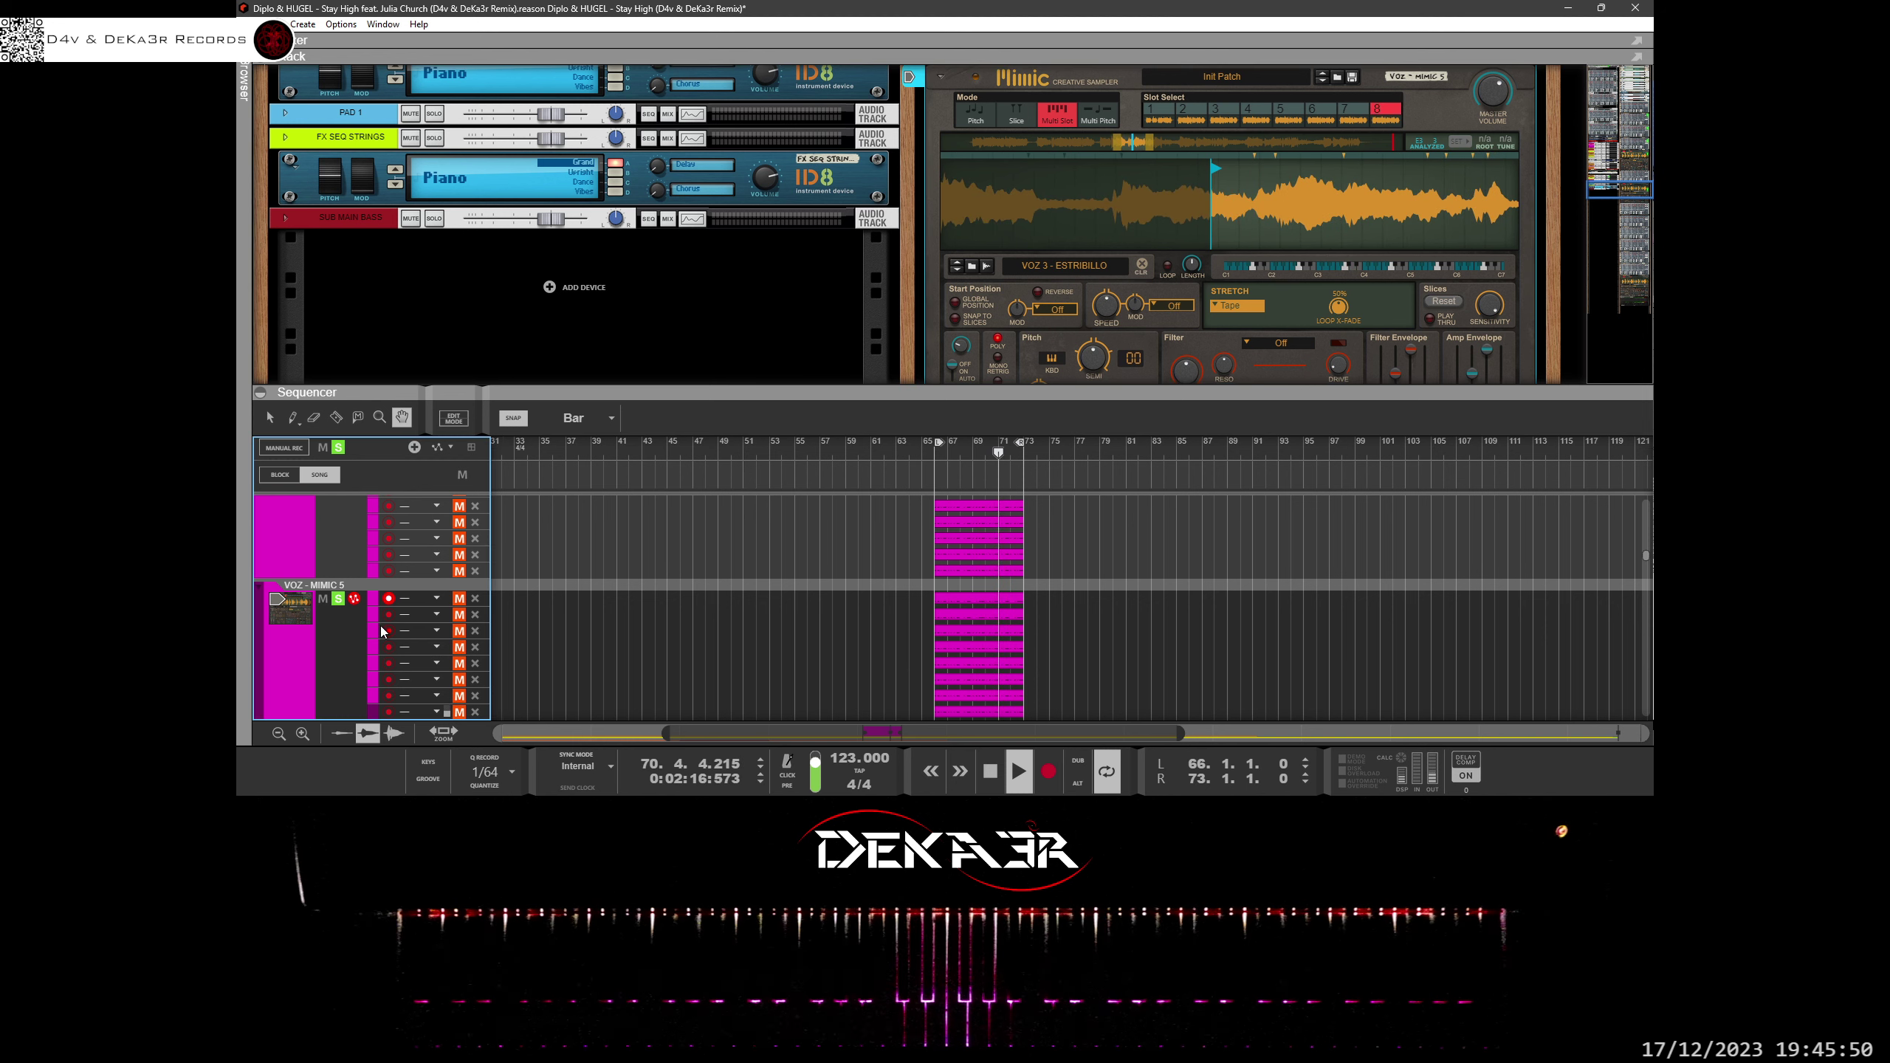
click(339, 599)
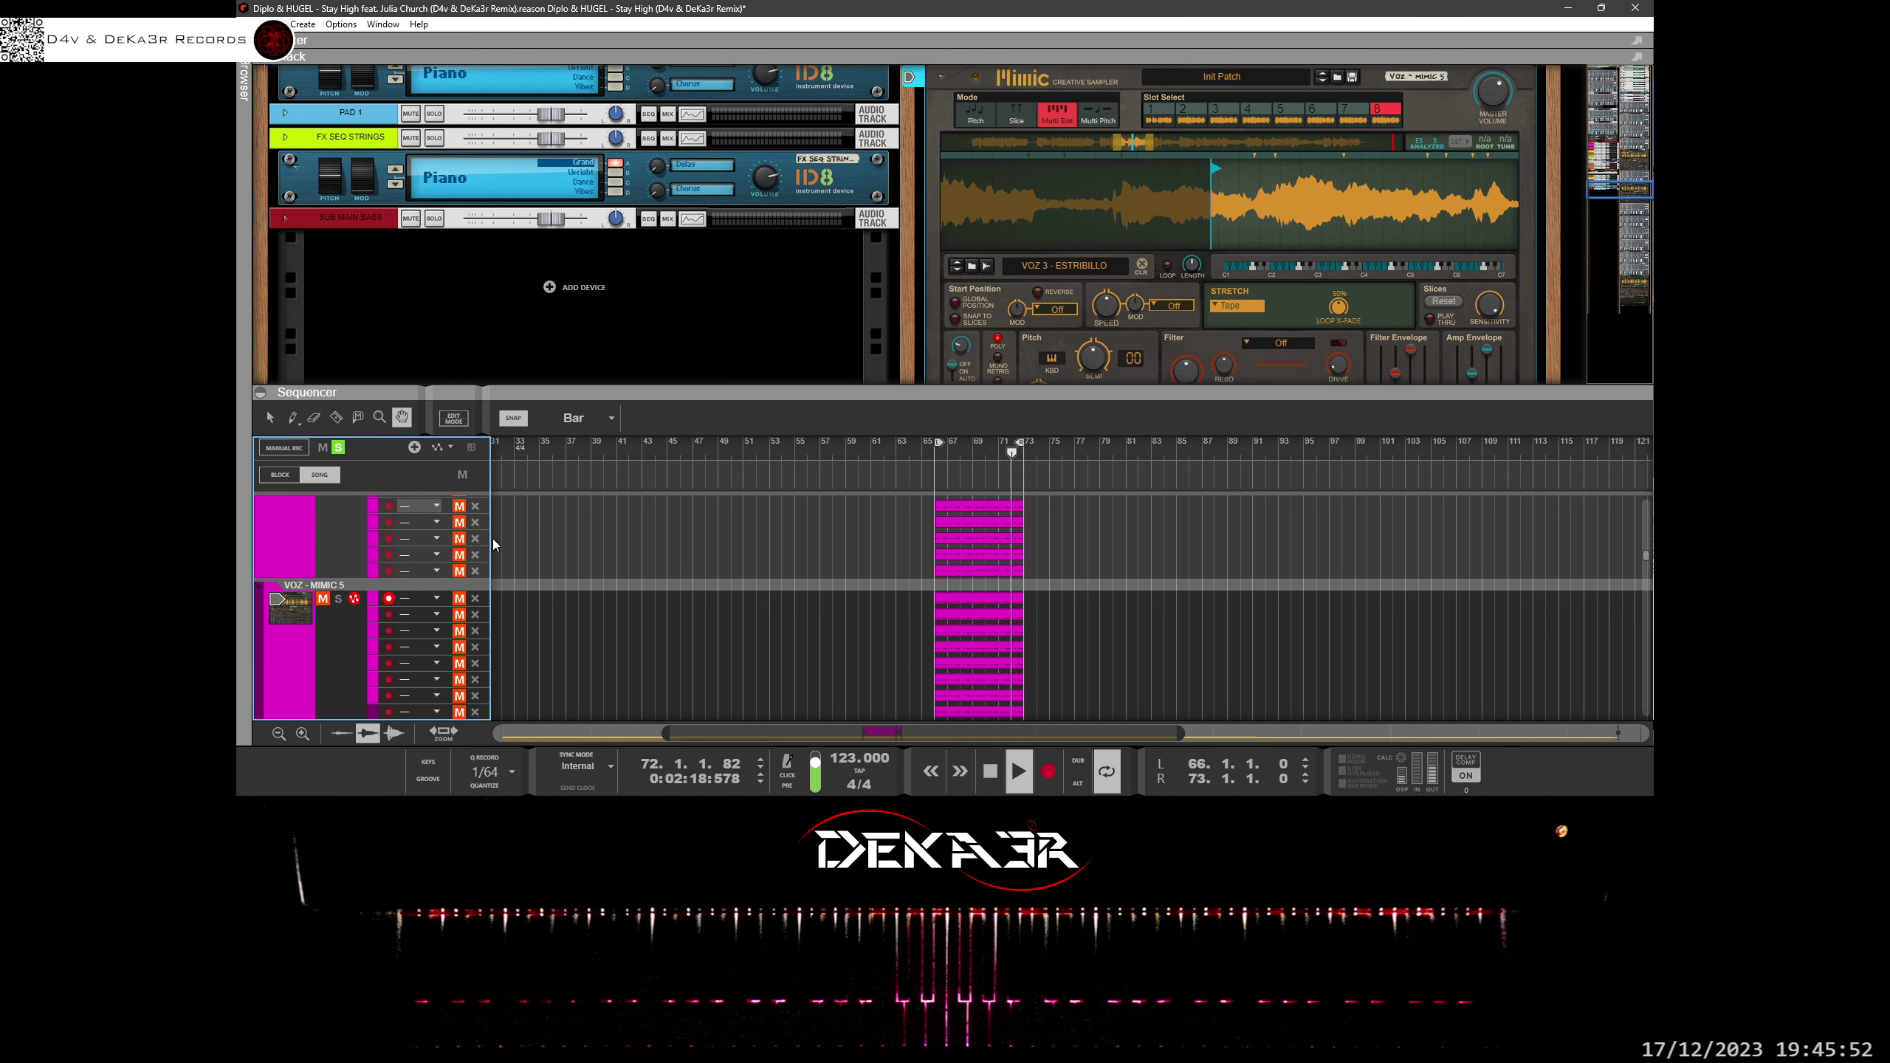
Unmute the first note lane of VOZ - MIMIC 6 and select its track to bring up its sampler in the rack.
drag(561, 625, 553, 663)
drag(583, 559, 580, 516)
drag(570, 600, 566, 508)
scroll(567, 508, down, 2)
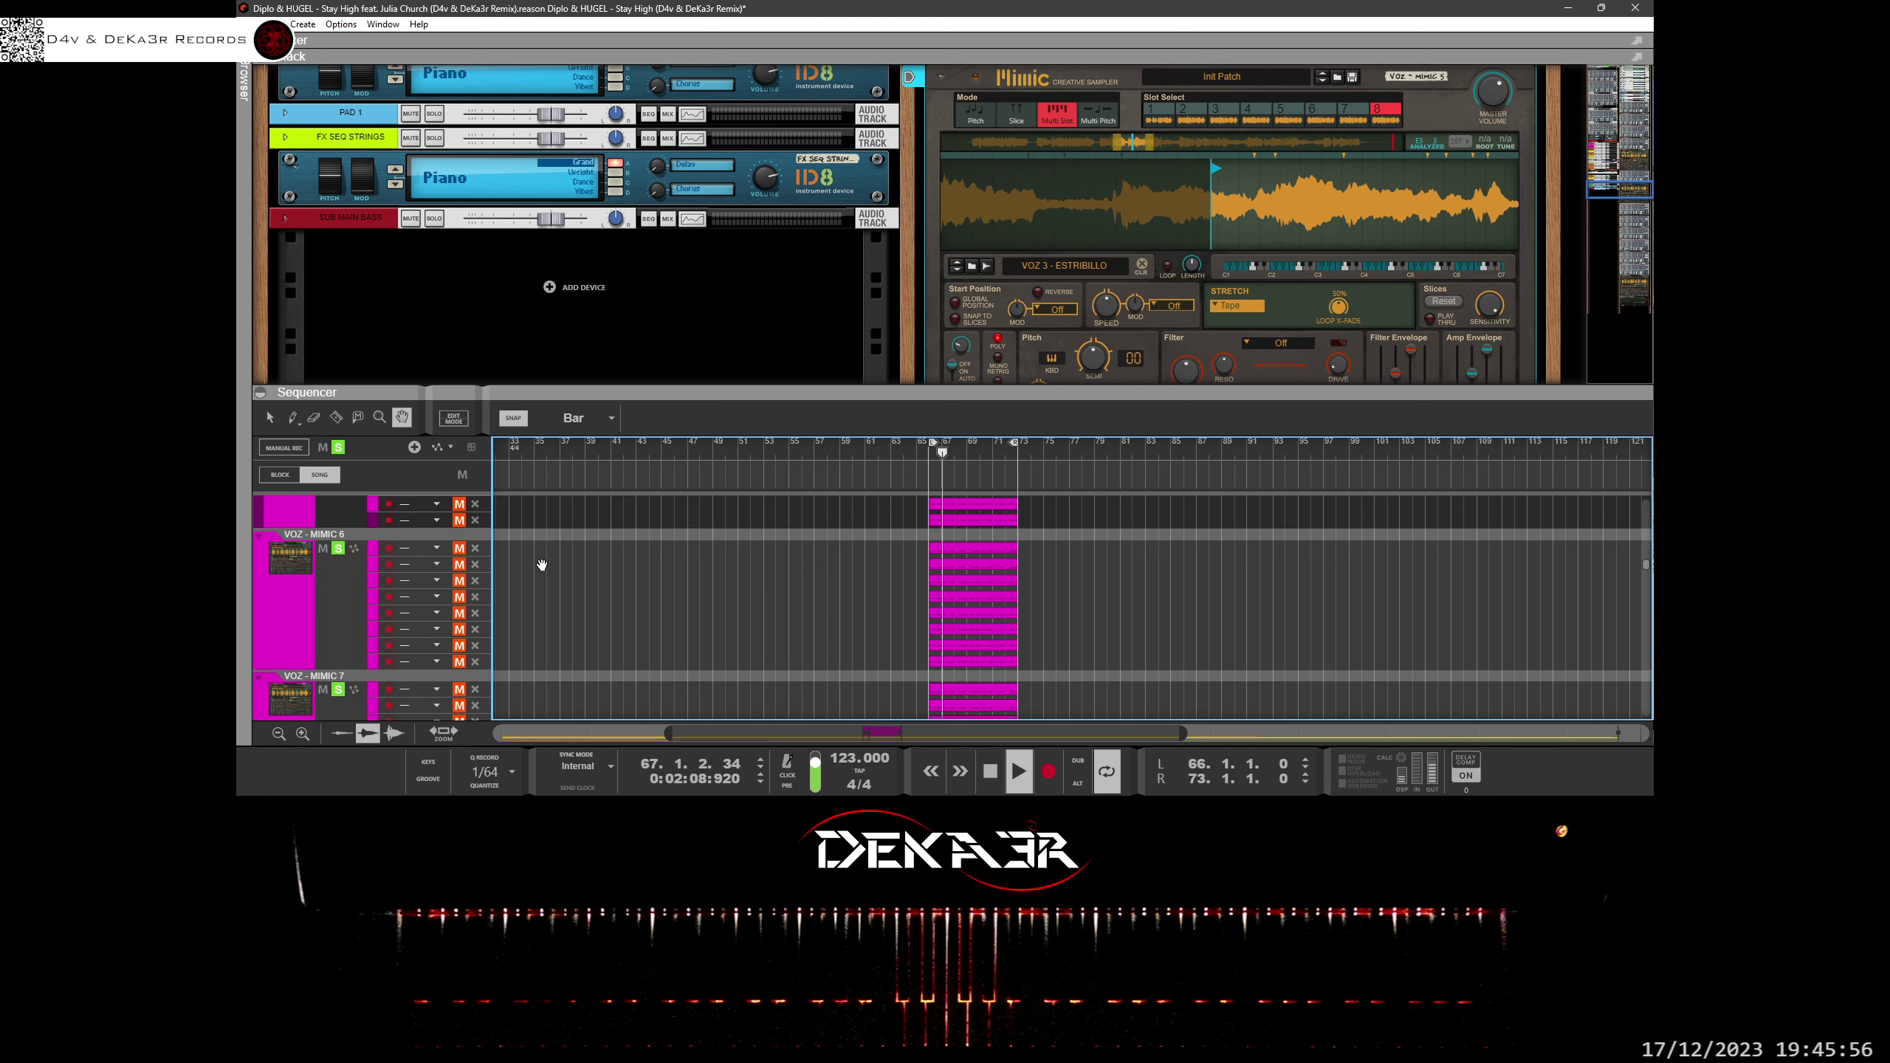
click(460, 549)
click(298, 611)
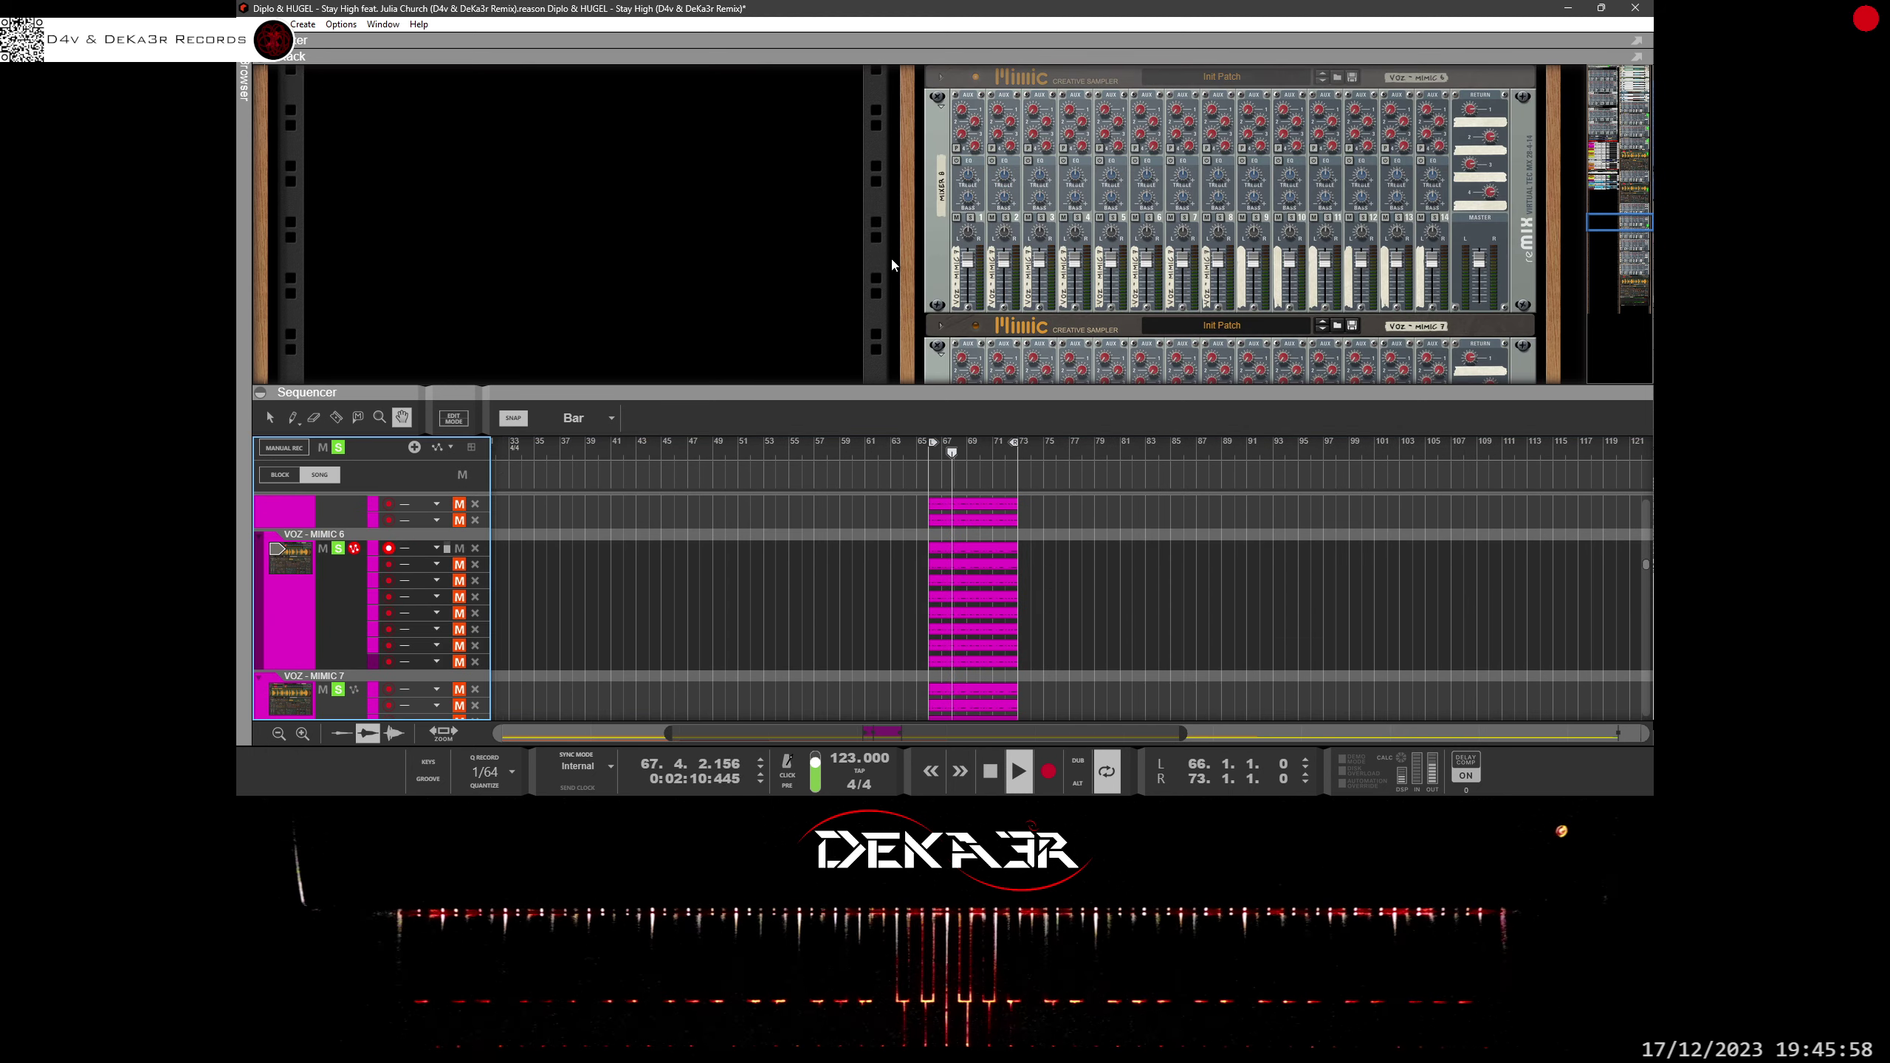
Unfold the VOZ - MIMIC 6 sampler in the rack and turn off looping for slot 1.
click(942, 73)
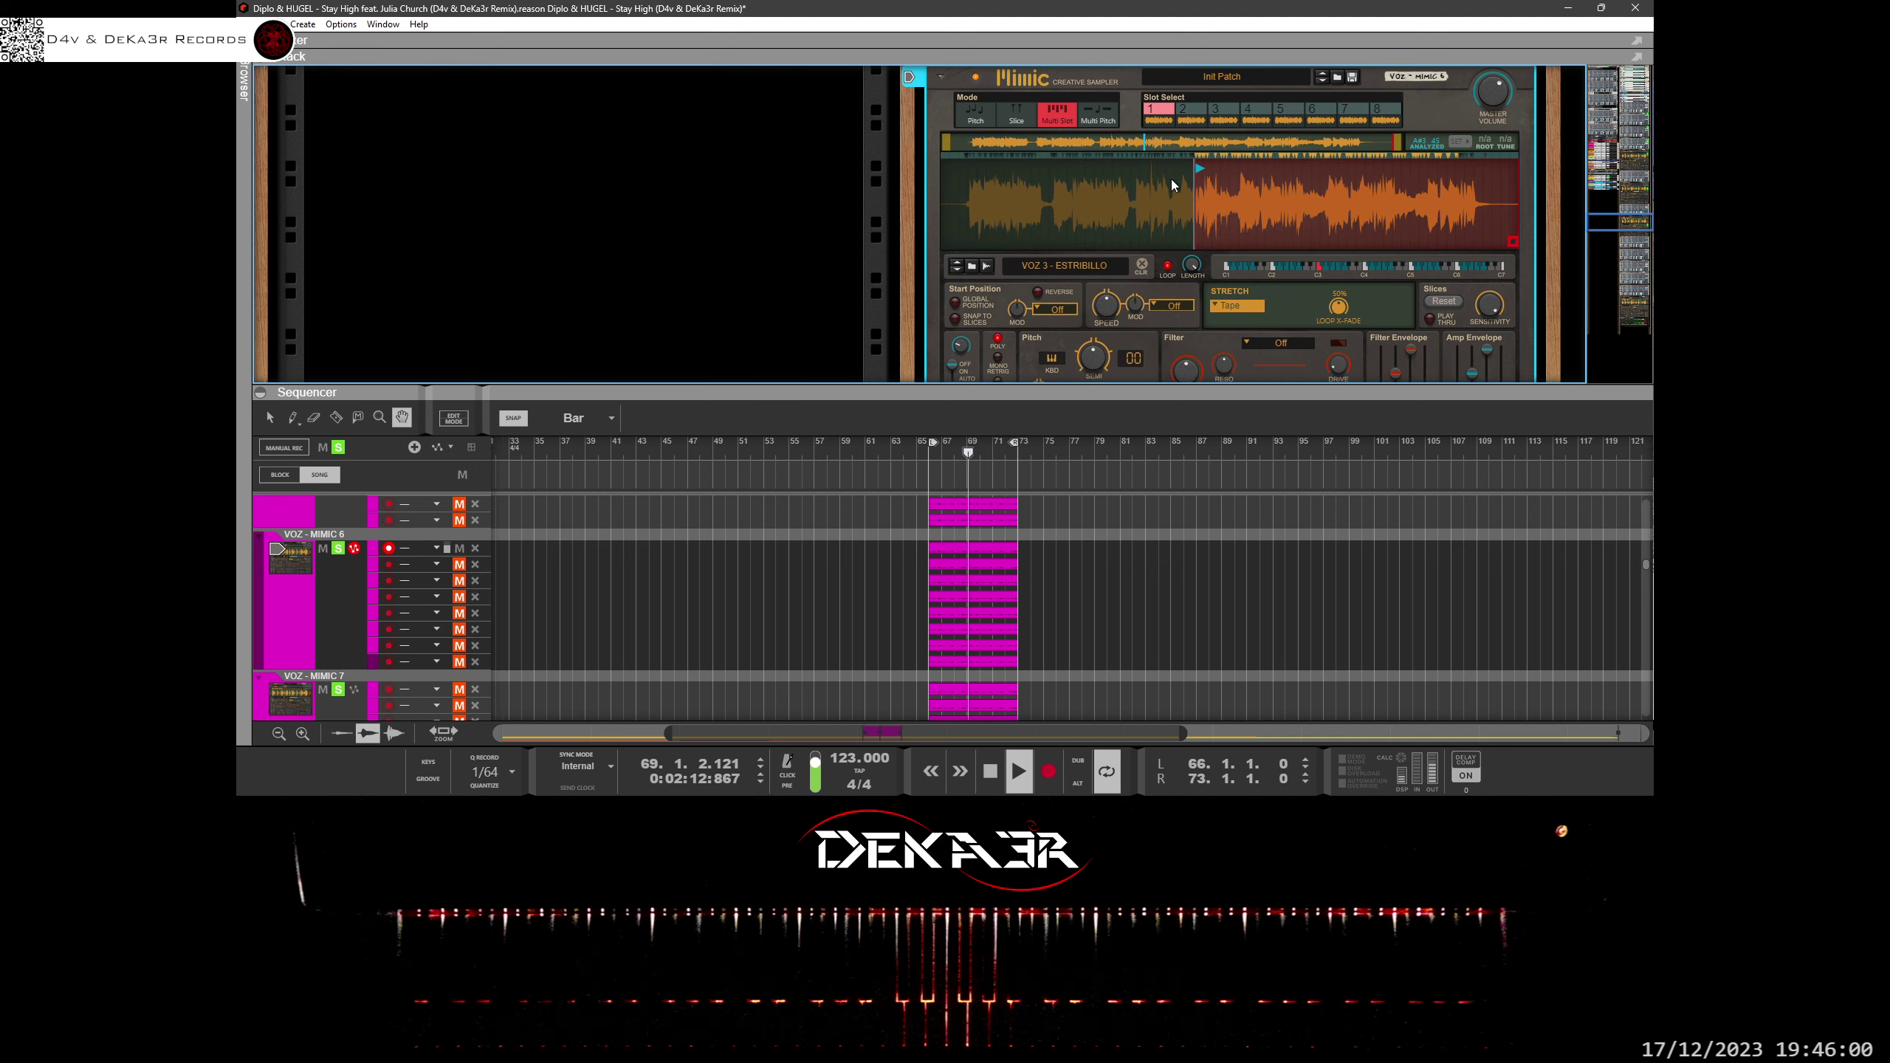
drag(1191, 195, 1197, 281)
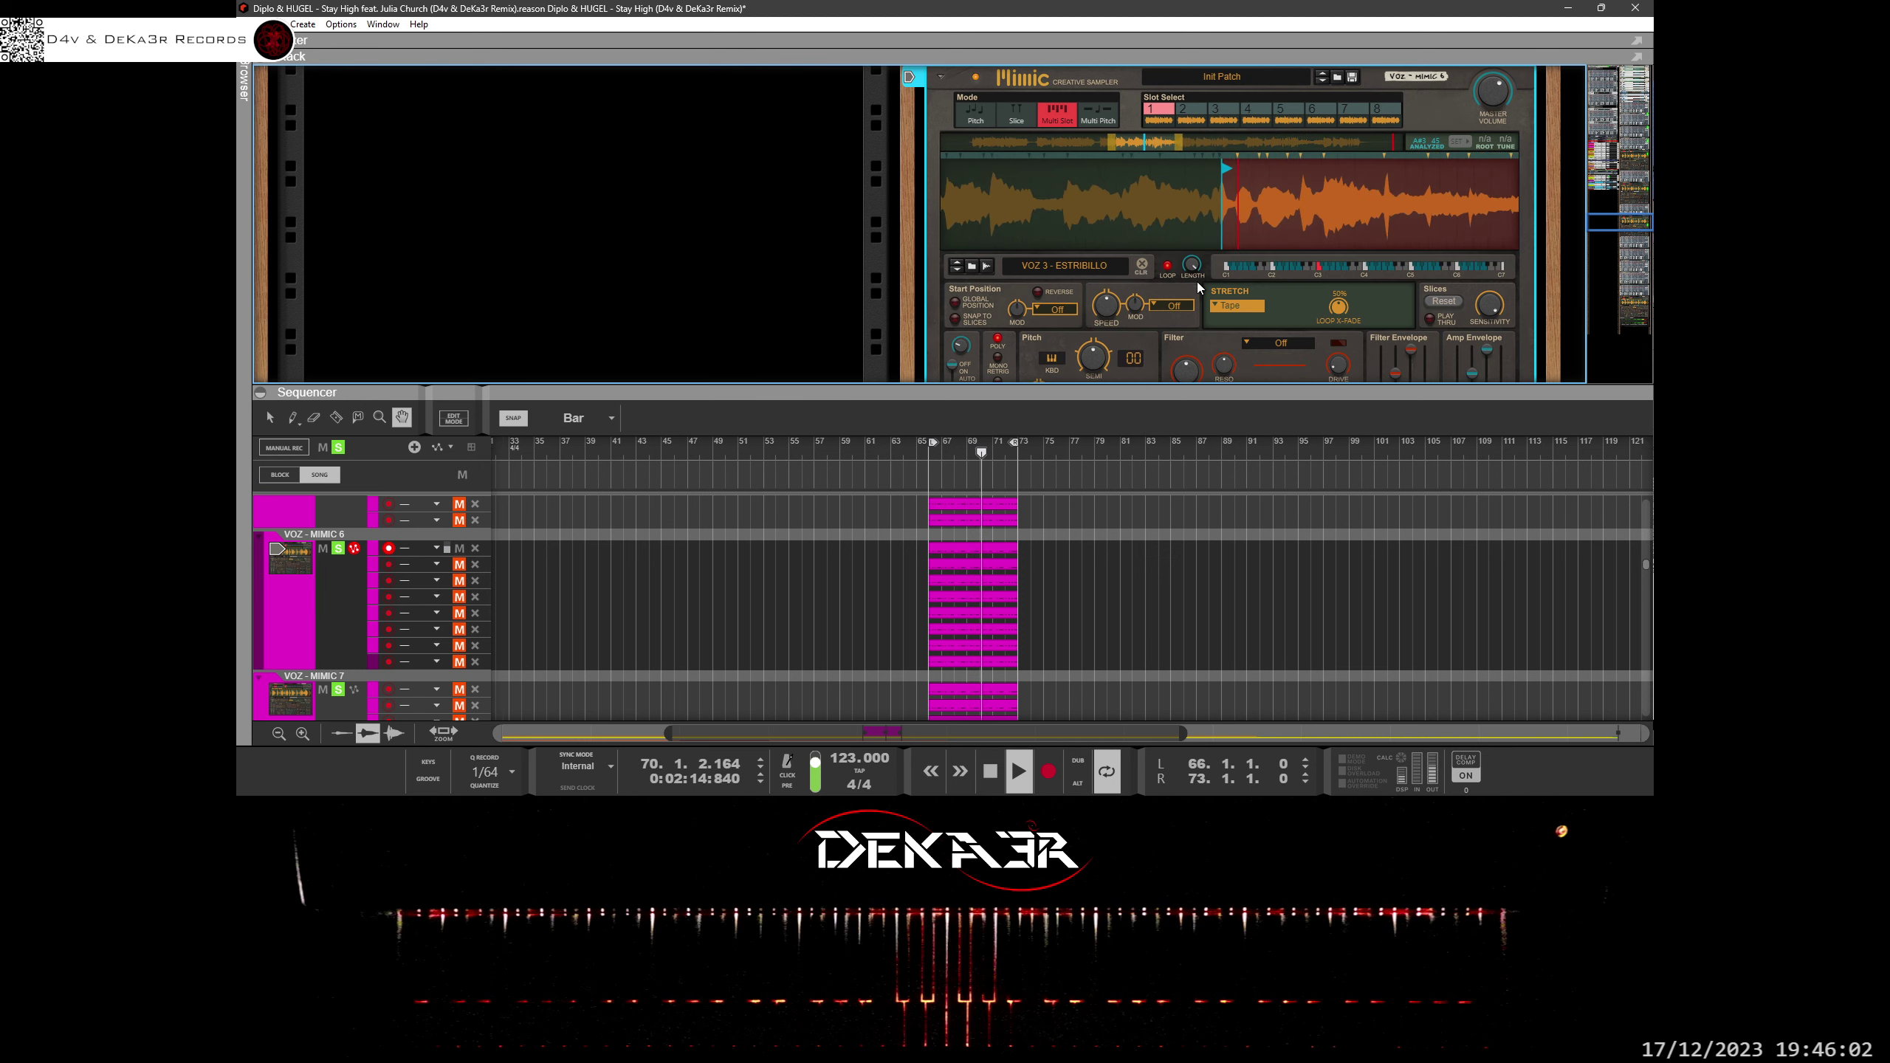
mouse_move(1212, 196)
mouse_down()
mouse_move(1214, 273)
mouse_move(1189, 277)
mouse_up()
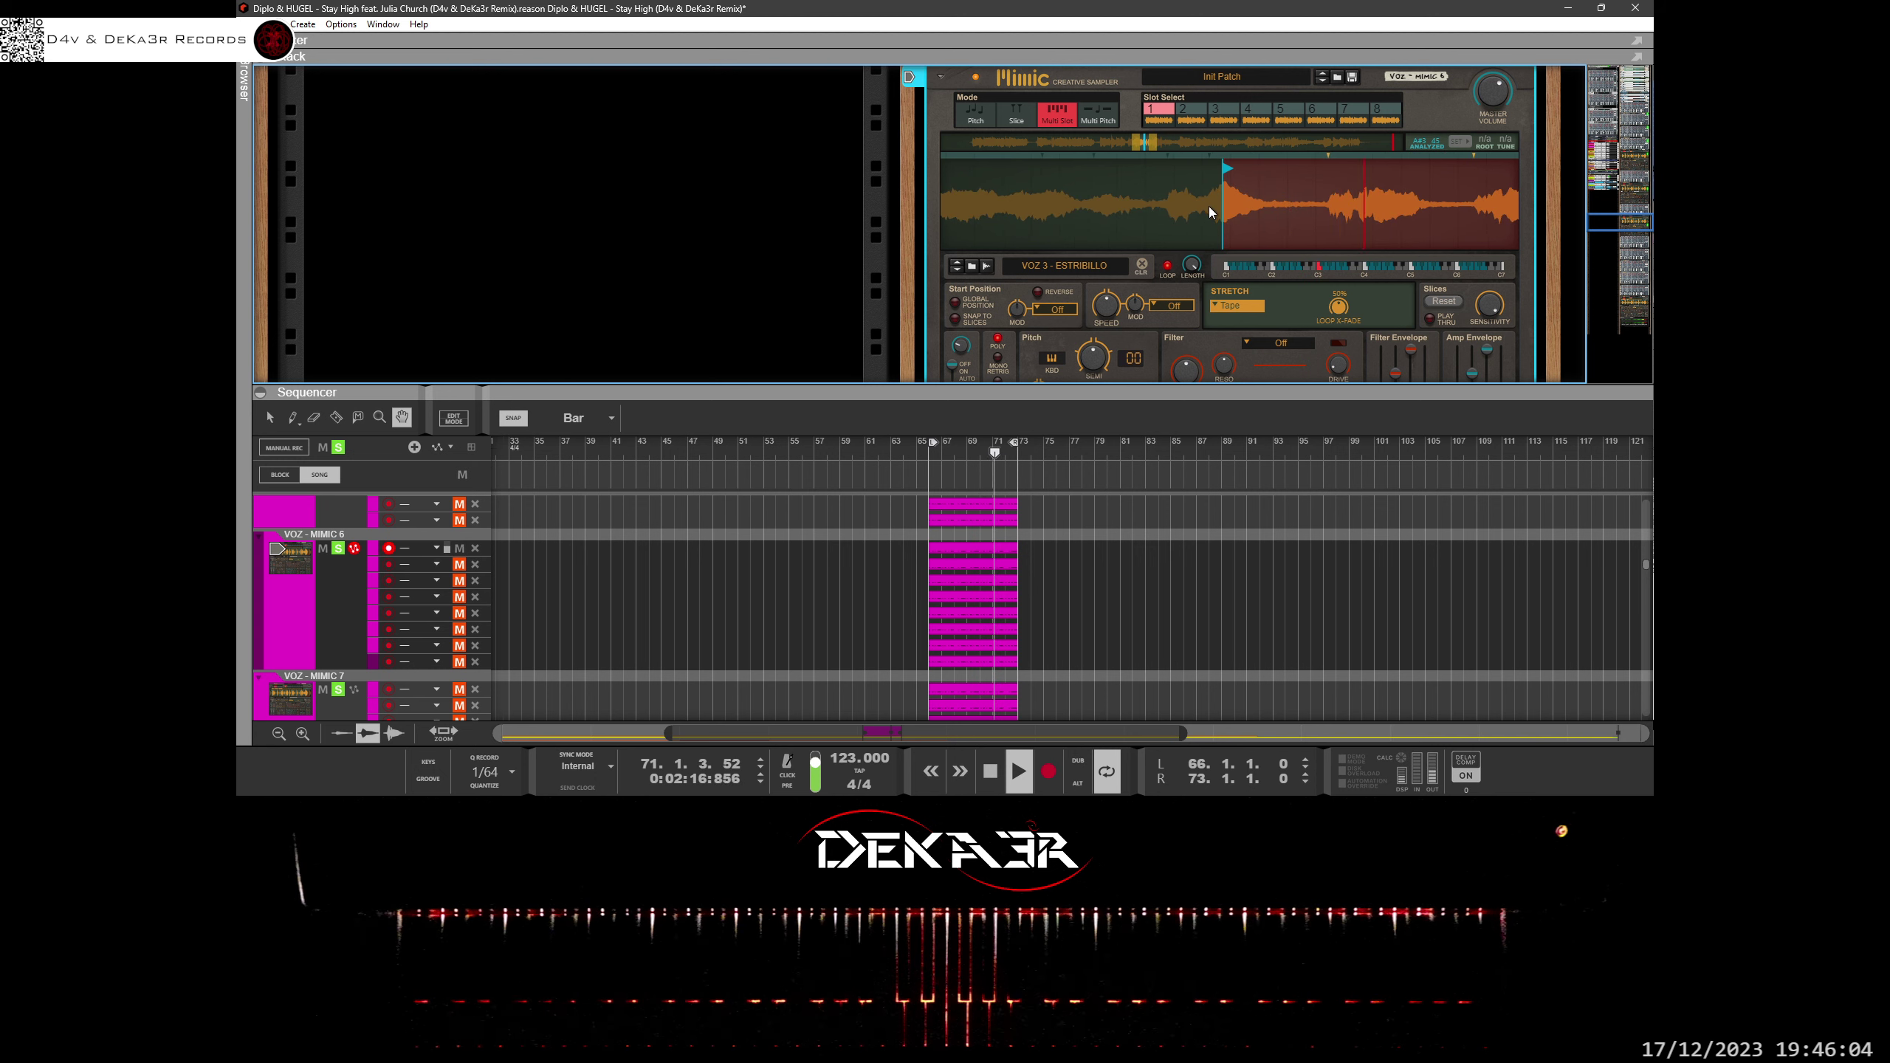
drag(1208, 208, 1202, 291)
drag(1355, 208, 1189, 167)
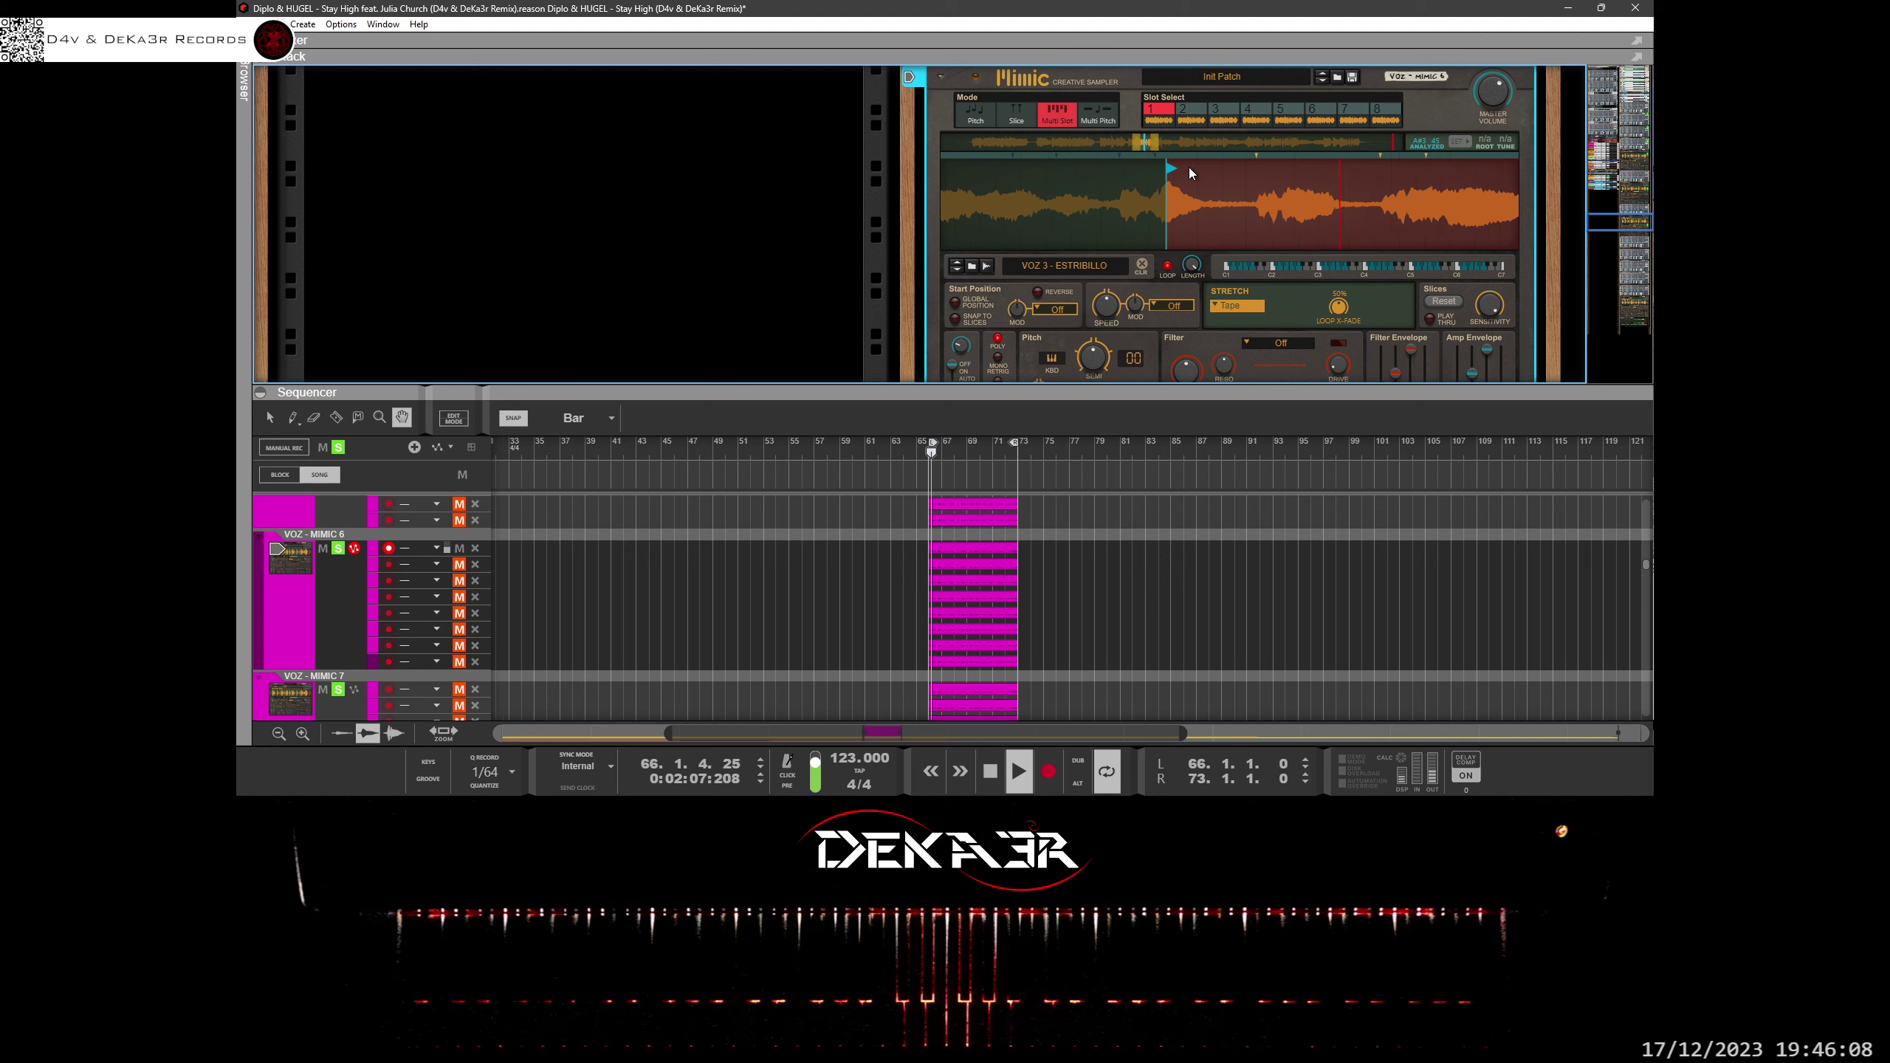
click(1167, 268)
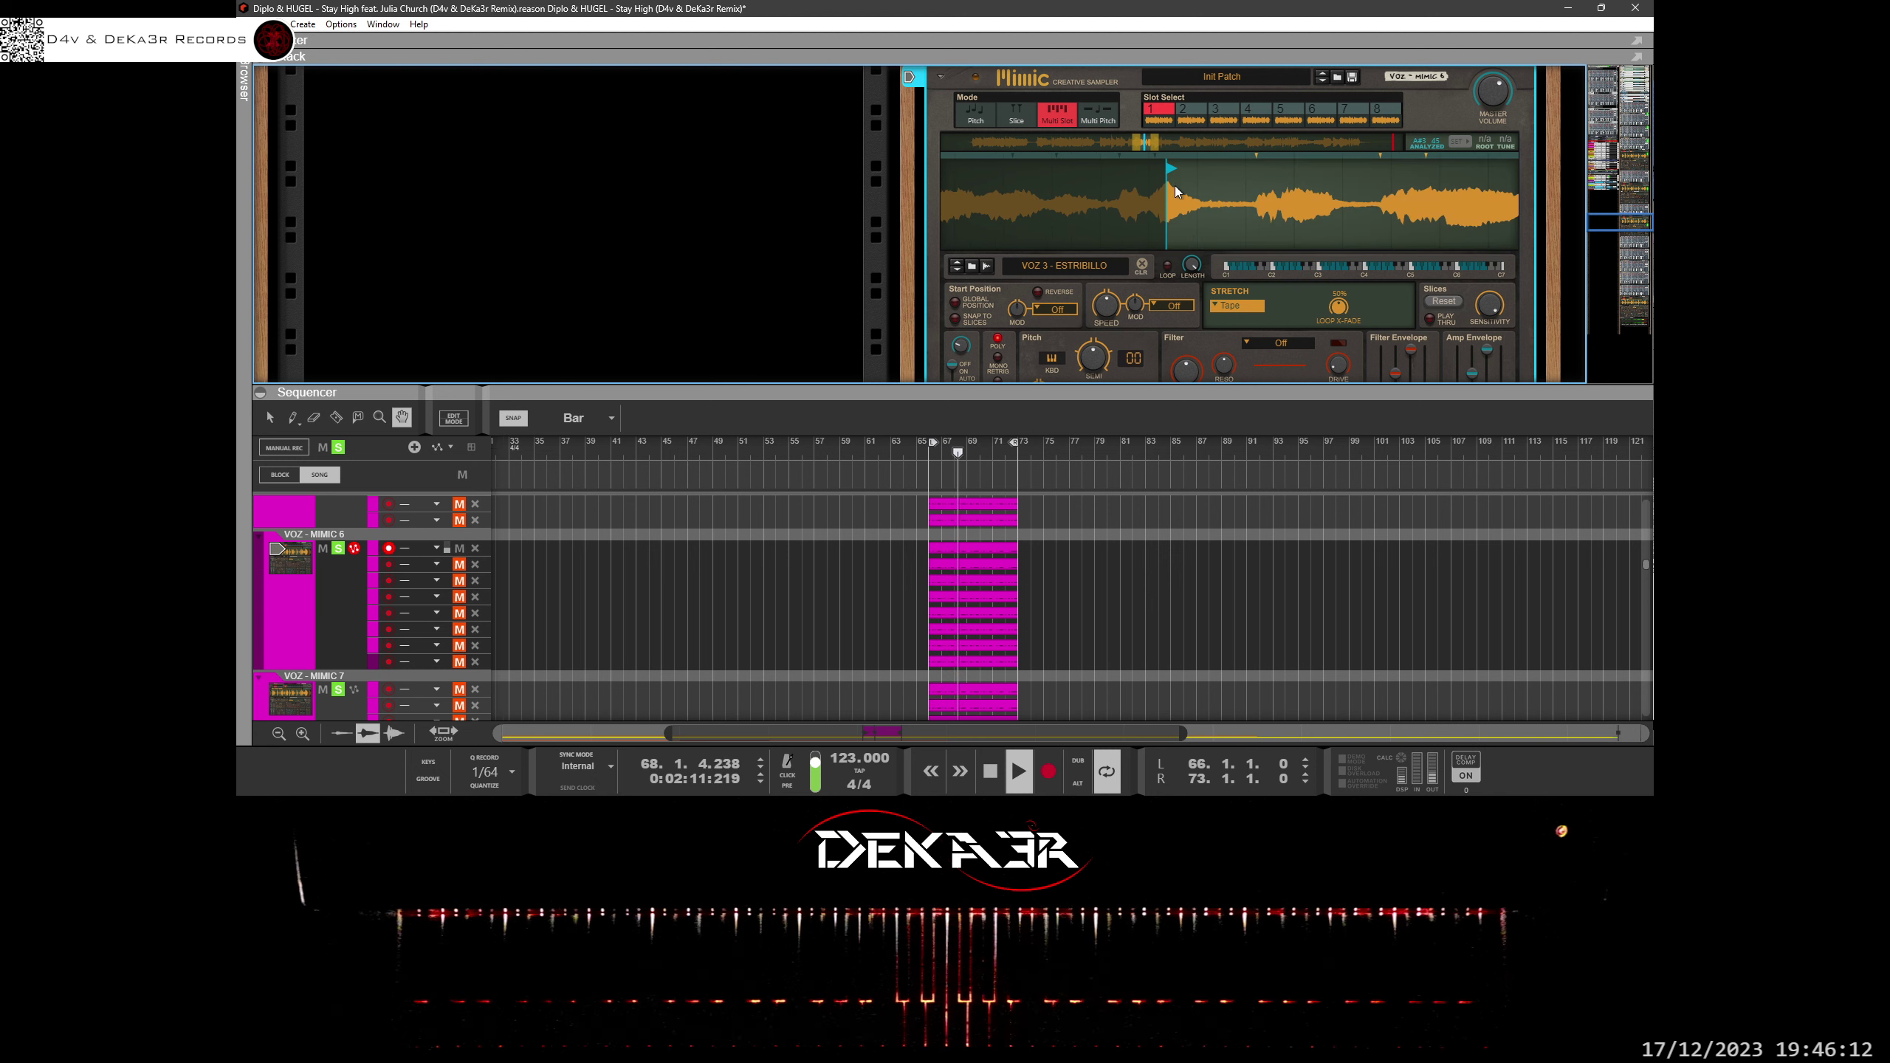
Fine-tune slot 1's start marker on the VOZ 3 - ESTRIBILLO waveform of VOZ - MIMIC 6.
scroll(1176, 223, up, 2)
drag(1151, 167, 1329, 231)
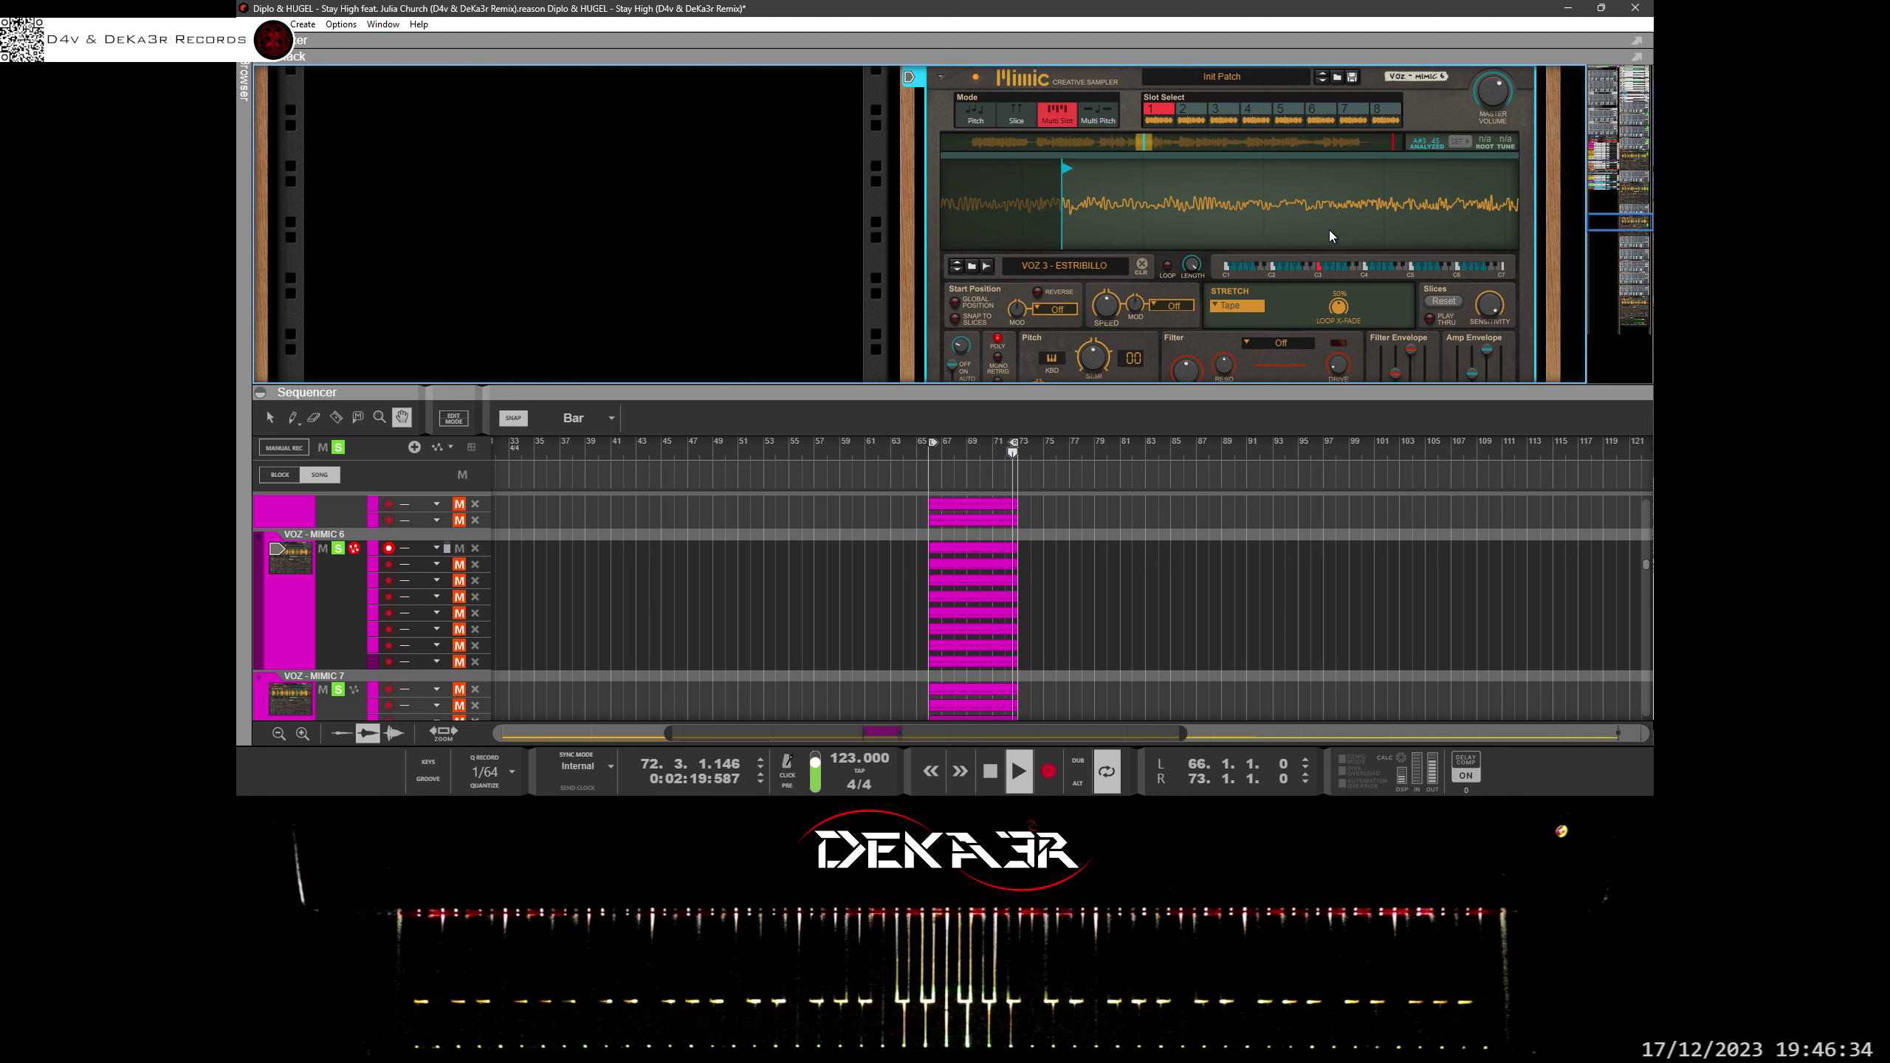
drag(1065, 173, 1076, 170)
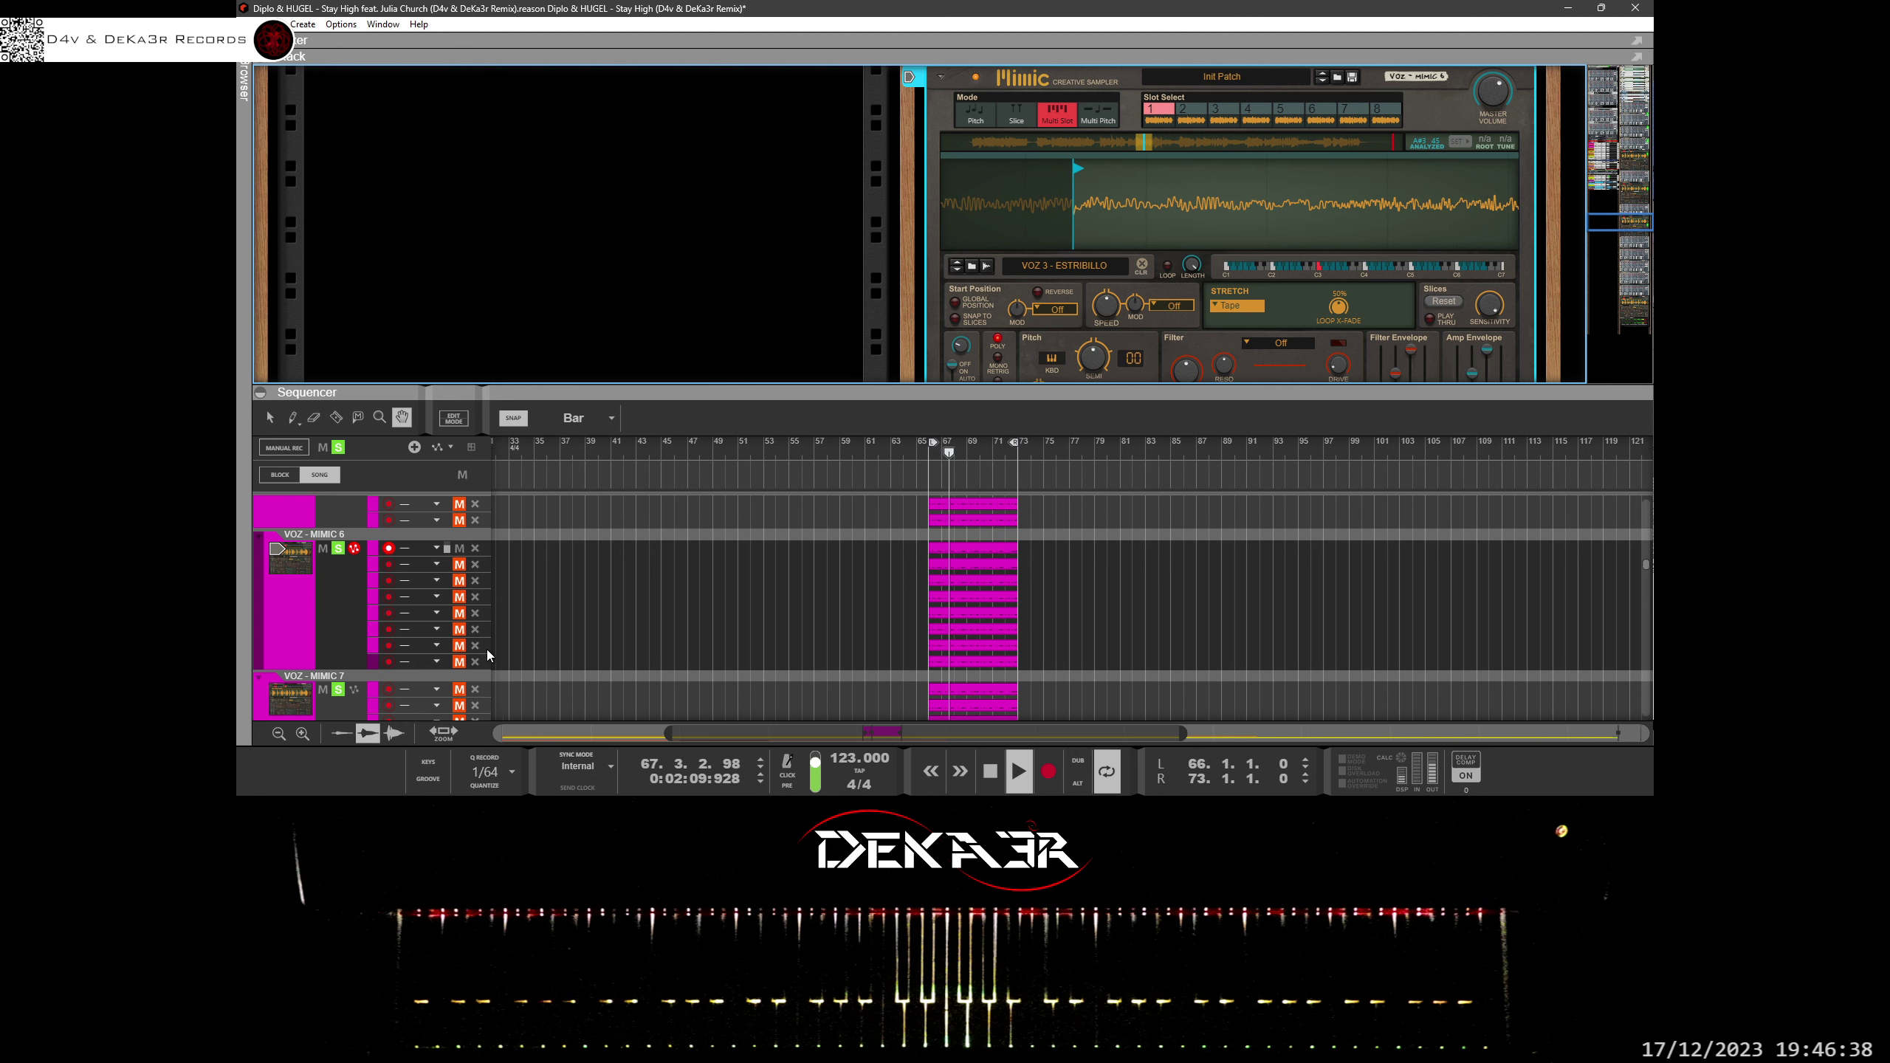
Mute the first note lane, unmute the second, and reposition slot 2's start marker on the VOZ 3 - ESTRIBILLO waveform.
click(462, 567)
click(460, 566)
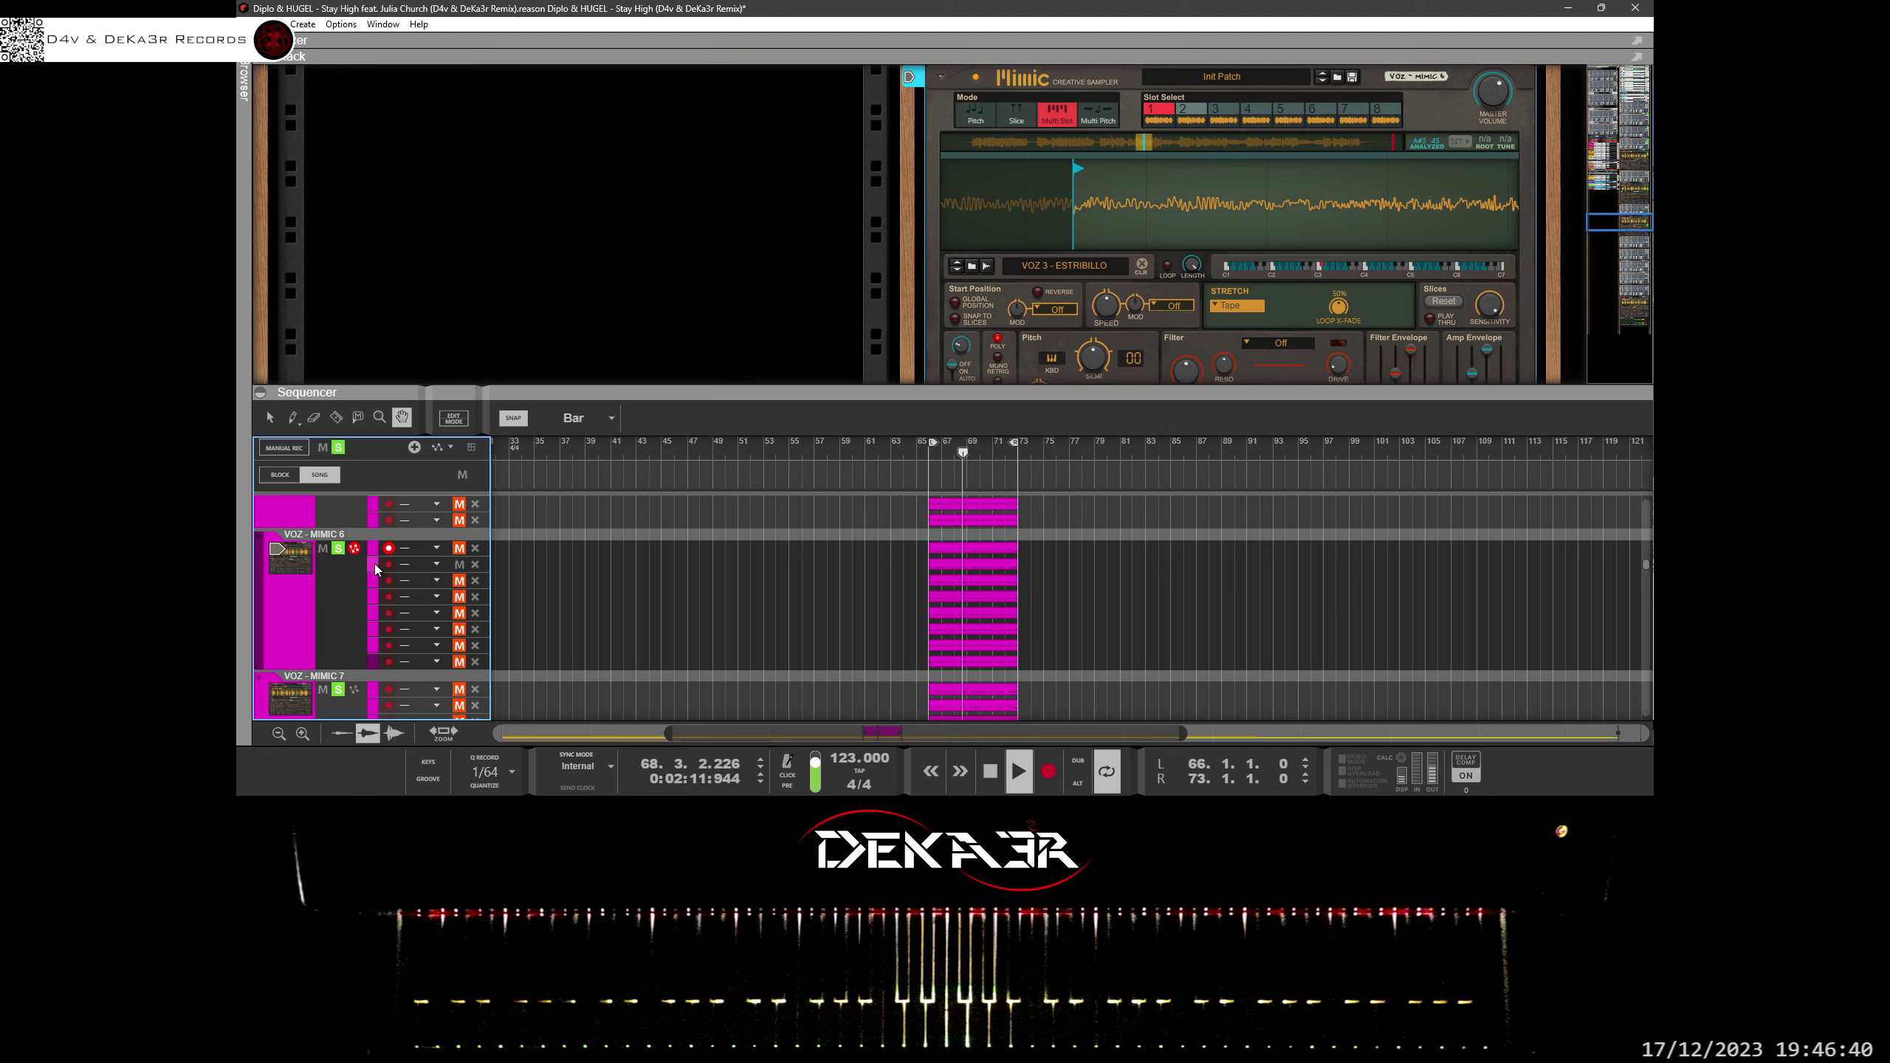
click(1197, 106)
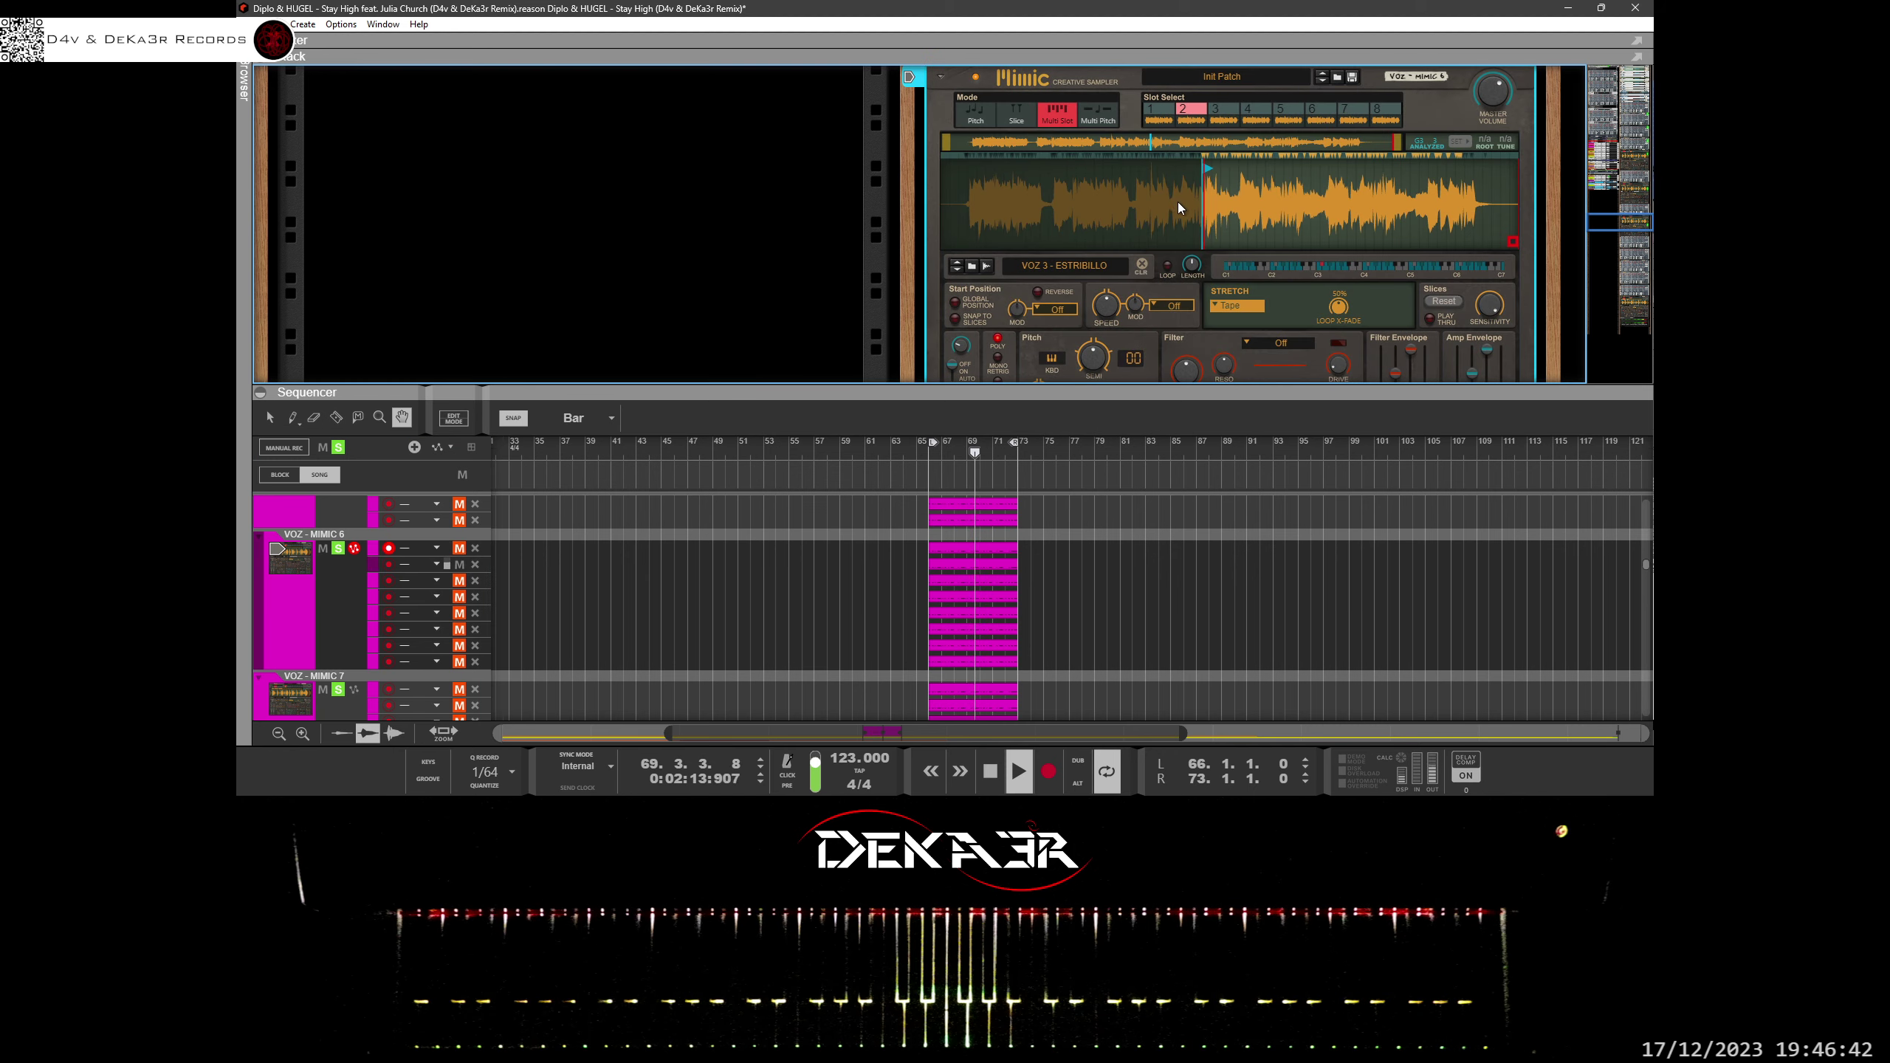
drag(1185, 238, 1178, 341)
drag(1145, 142, 1153, 142)
mouse_move(1171, 169)
mouse_down()
mouse_move(1190, 170)
mouse_move(1155, 167)
mouse_move(1175, 271)
mouse_up()
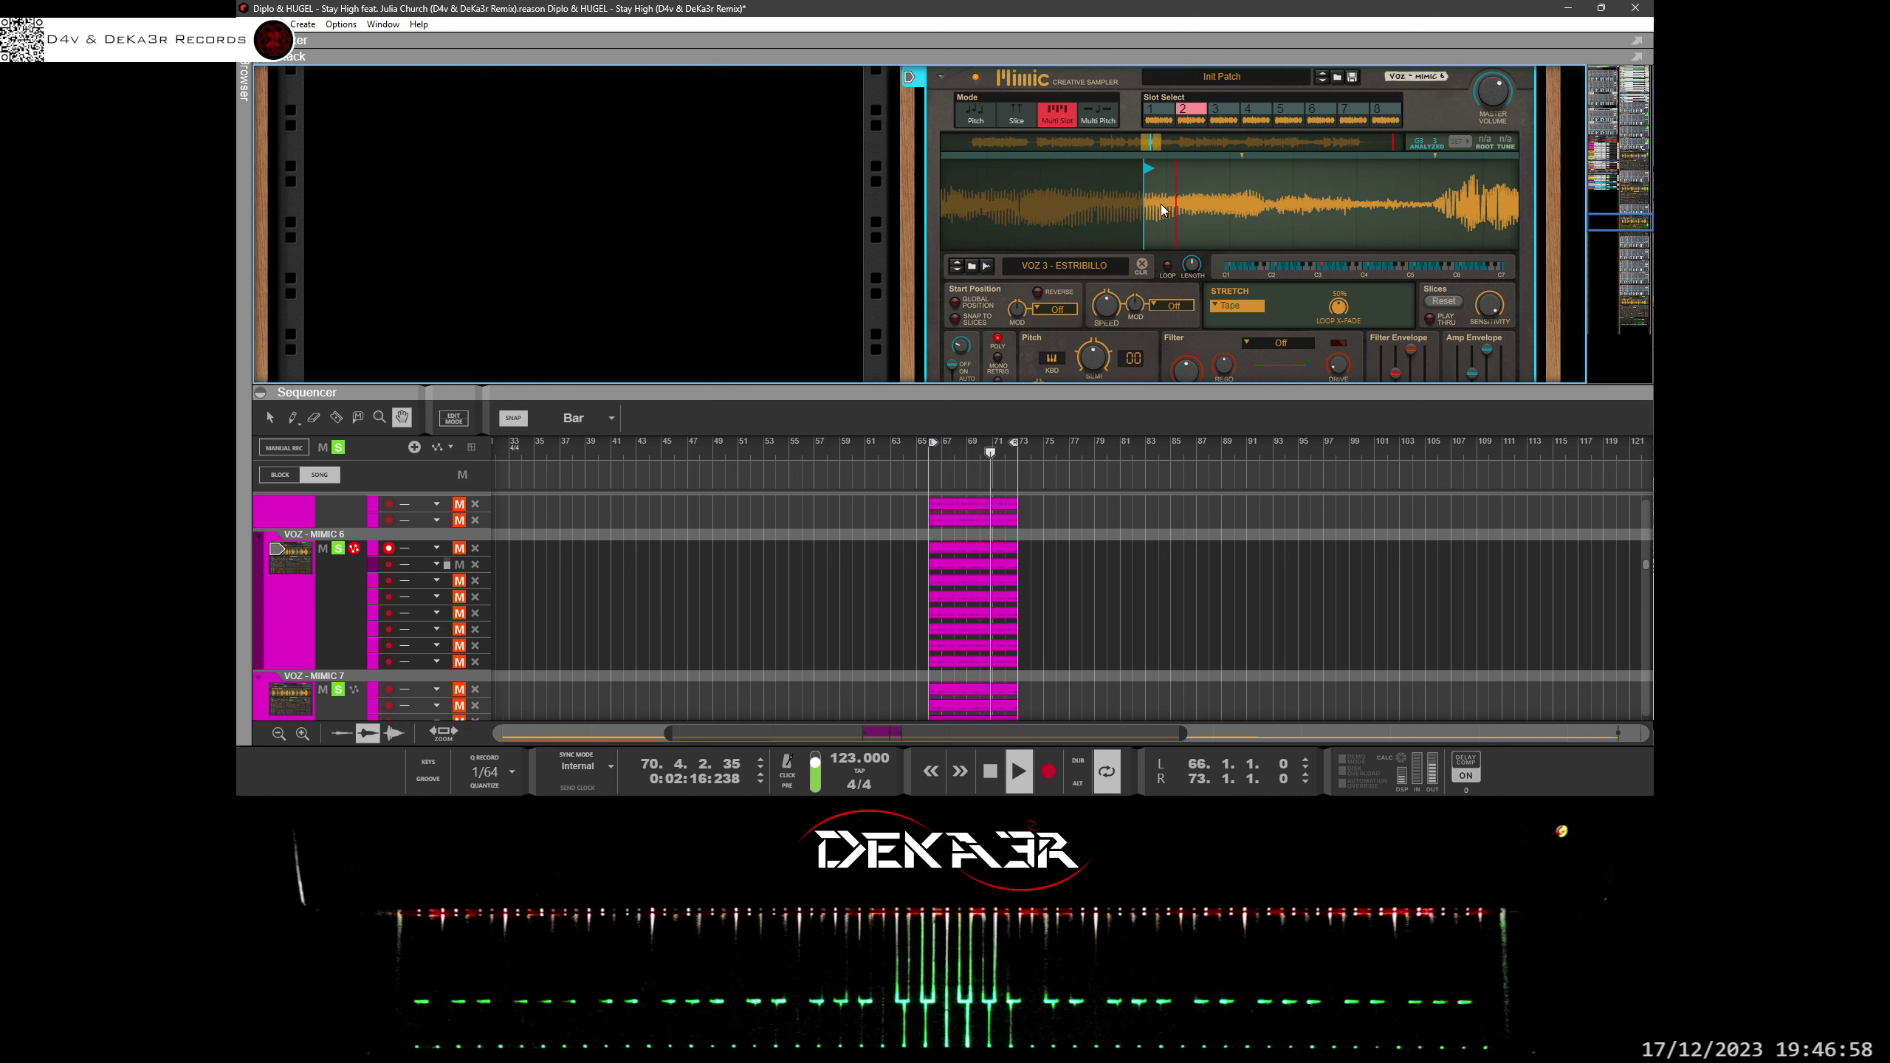
mouse_move(1161, 204)
mouse_down()
mouse_move(1220, 214)
mouse_move(1187, 170)
mouse_up()
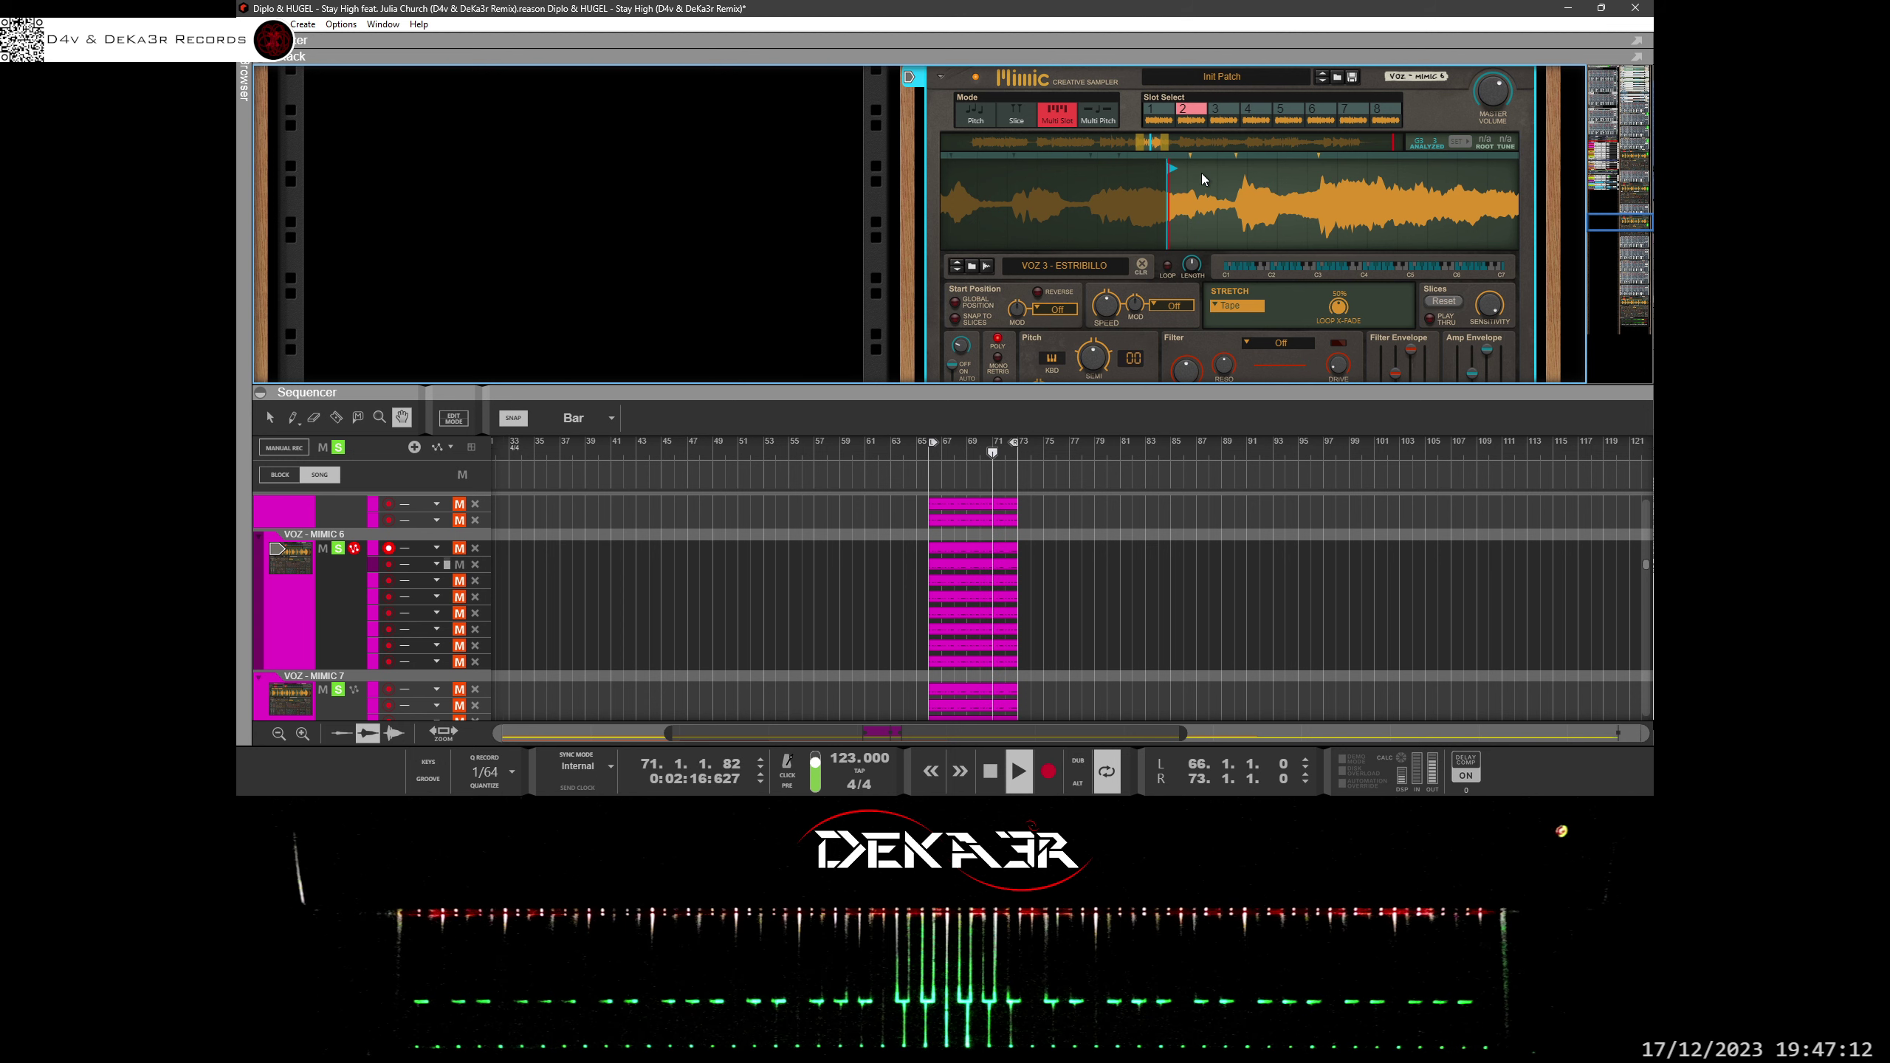
Move slot 2's start marker earlier and refine it at the start of a waveform cycle.
drag(1170, 173, 1152, 175)
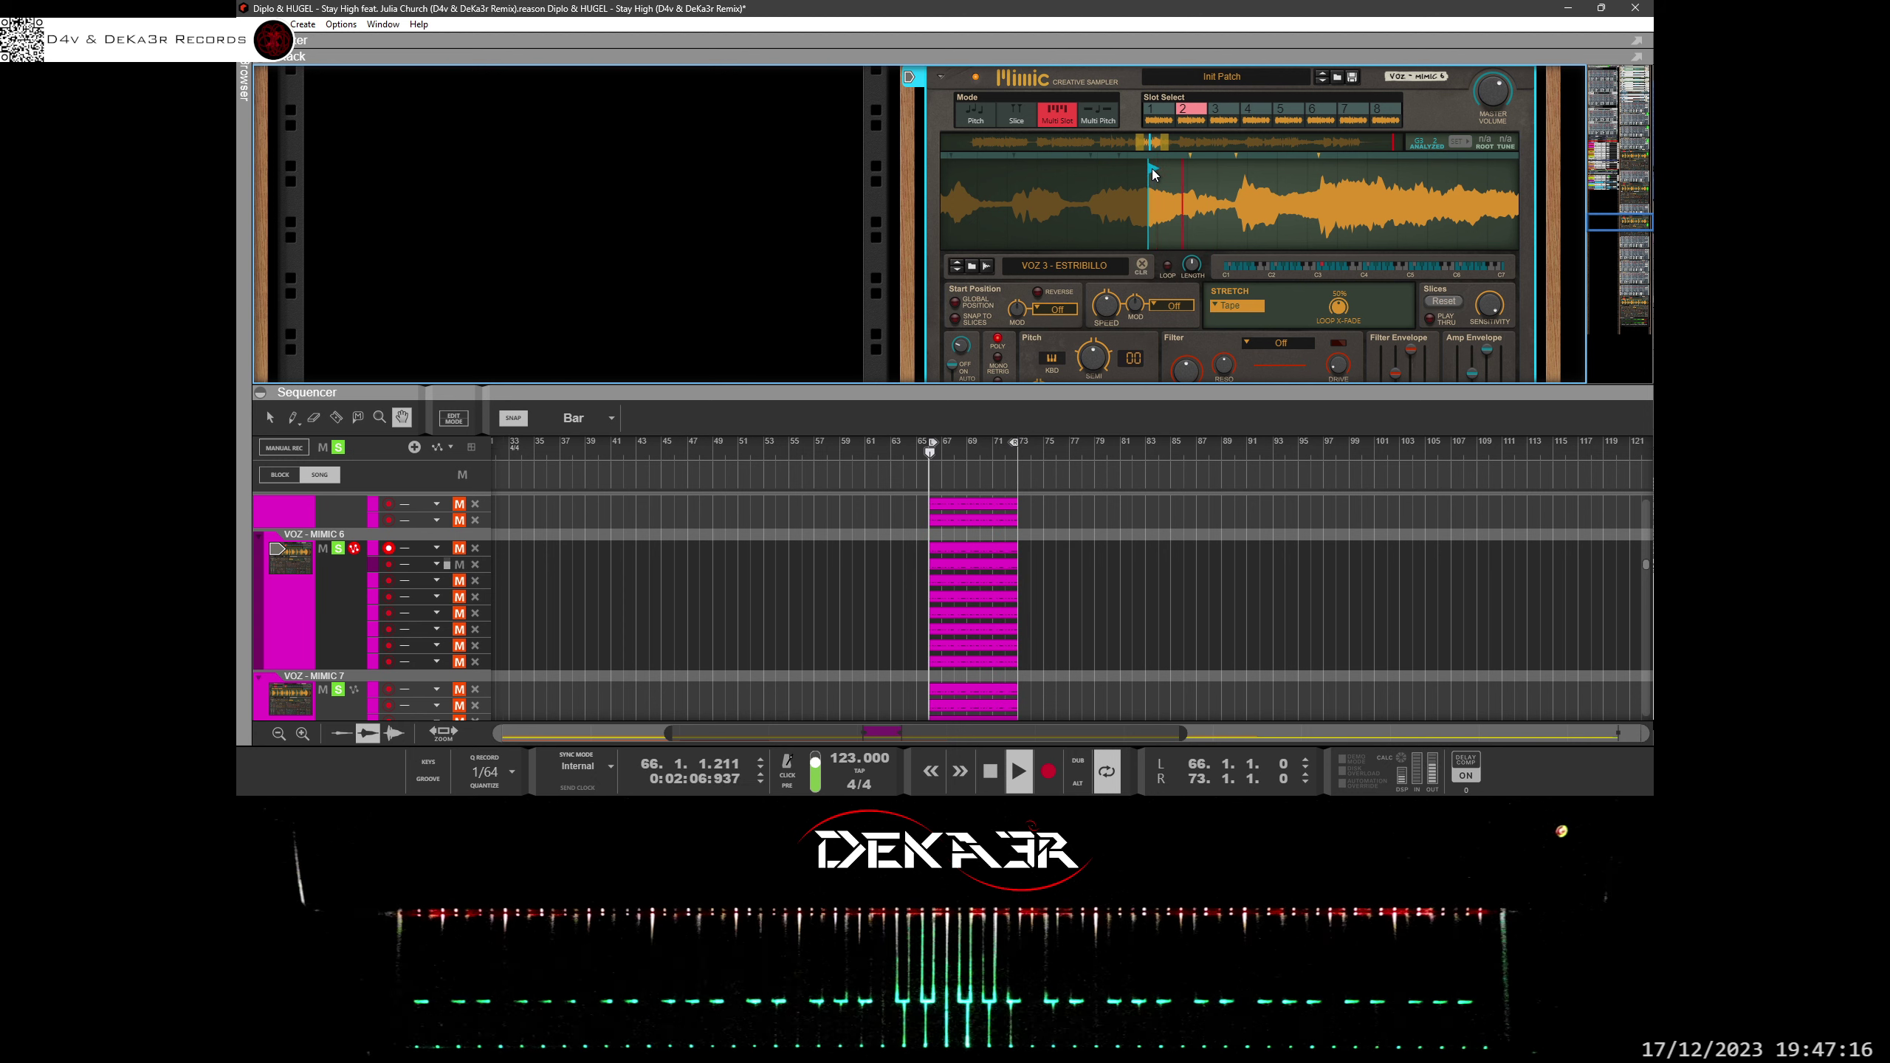
drag(1154, 174, 1137, 178)
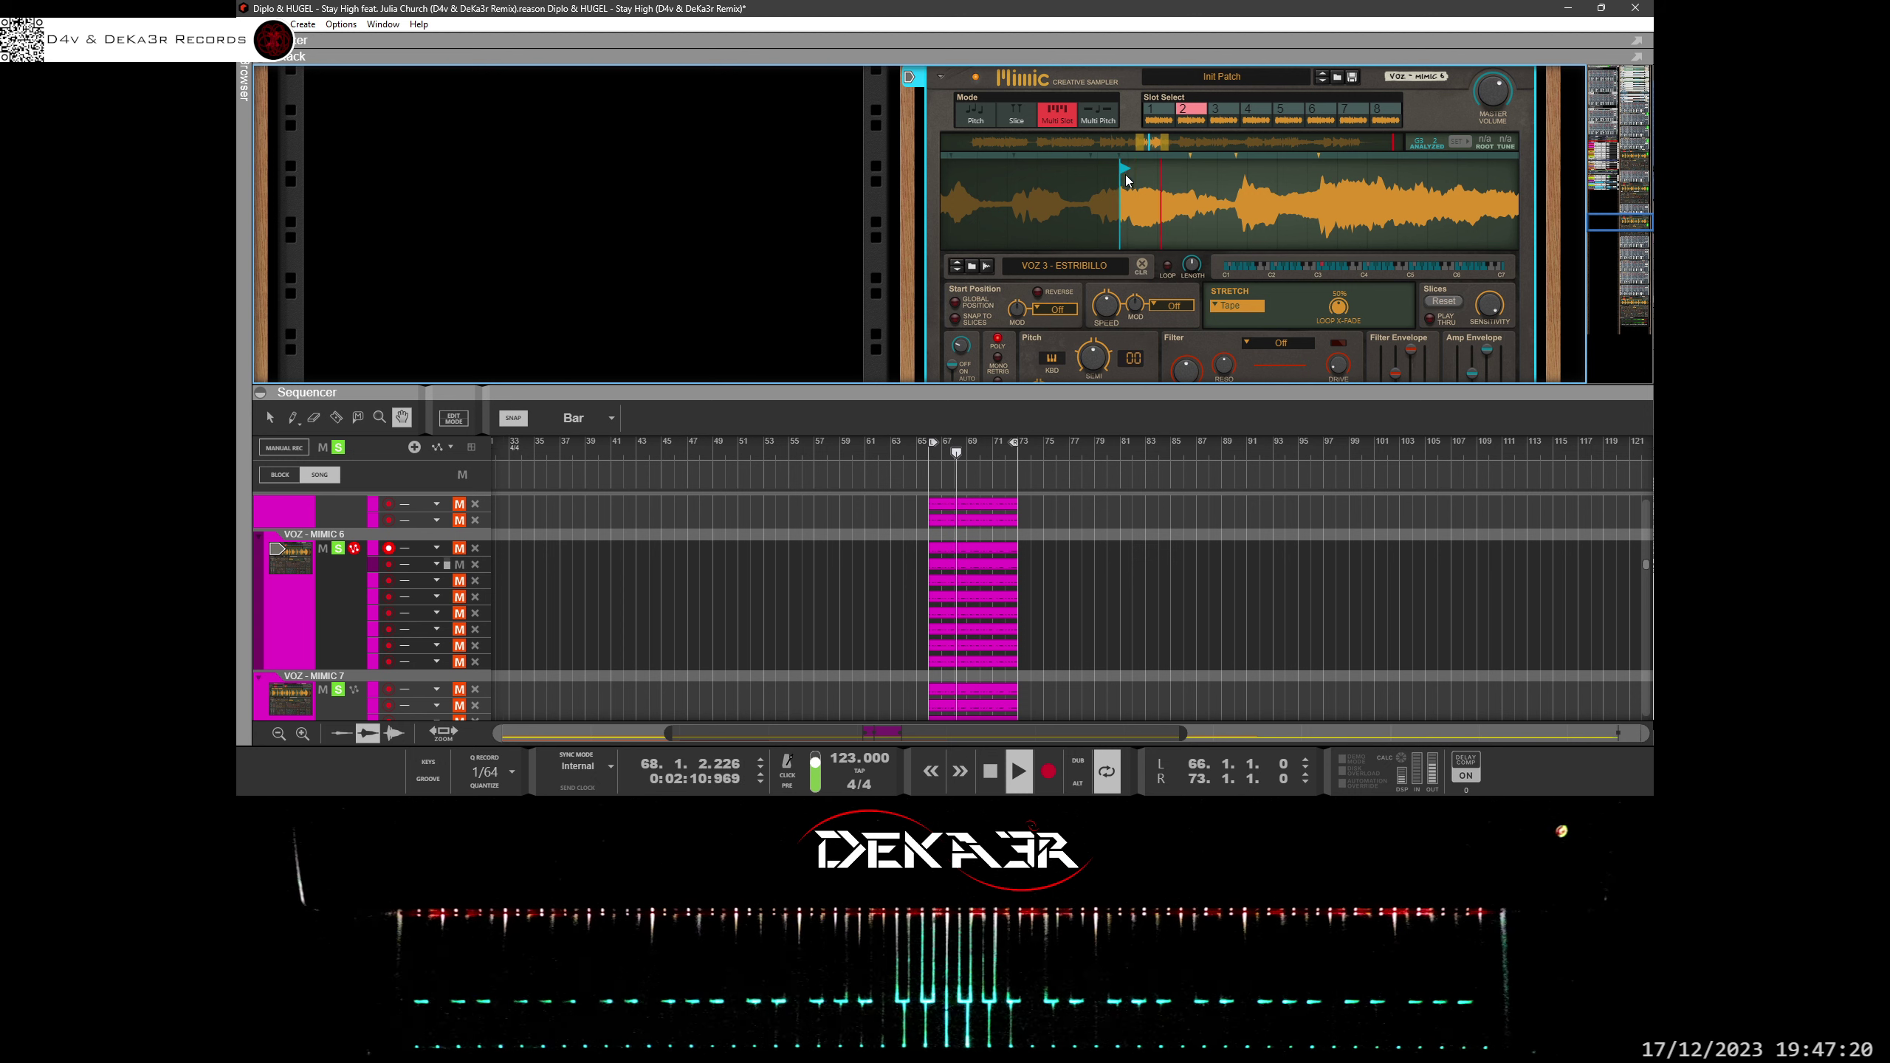
mouse_move(1136, 174)
mouse_down()
mouse_move(1197, 181)
mouse_move(1135, 181)
mouse_move(1189, 181)
mouse_move(1129, 192)
mouse_move(1144, 266)
mouse_up()
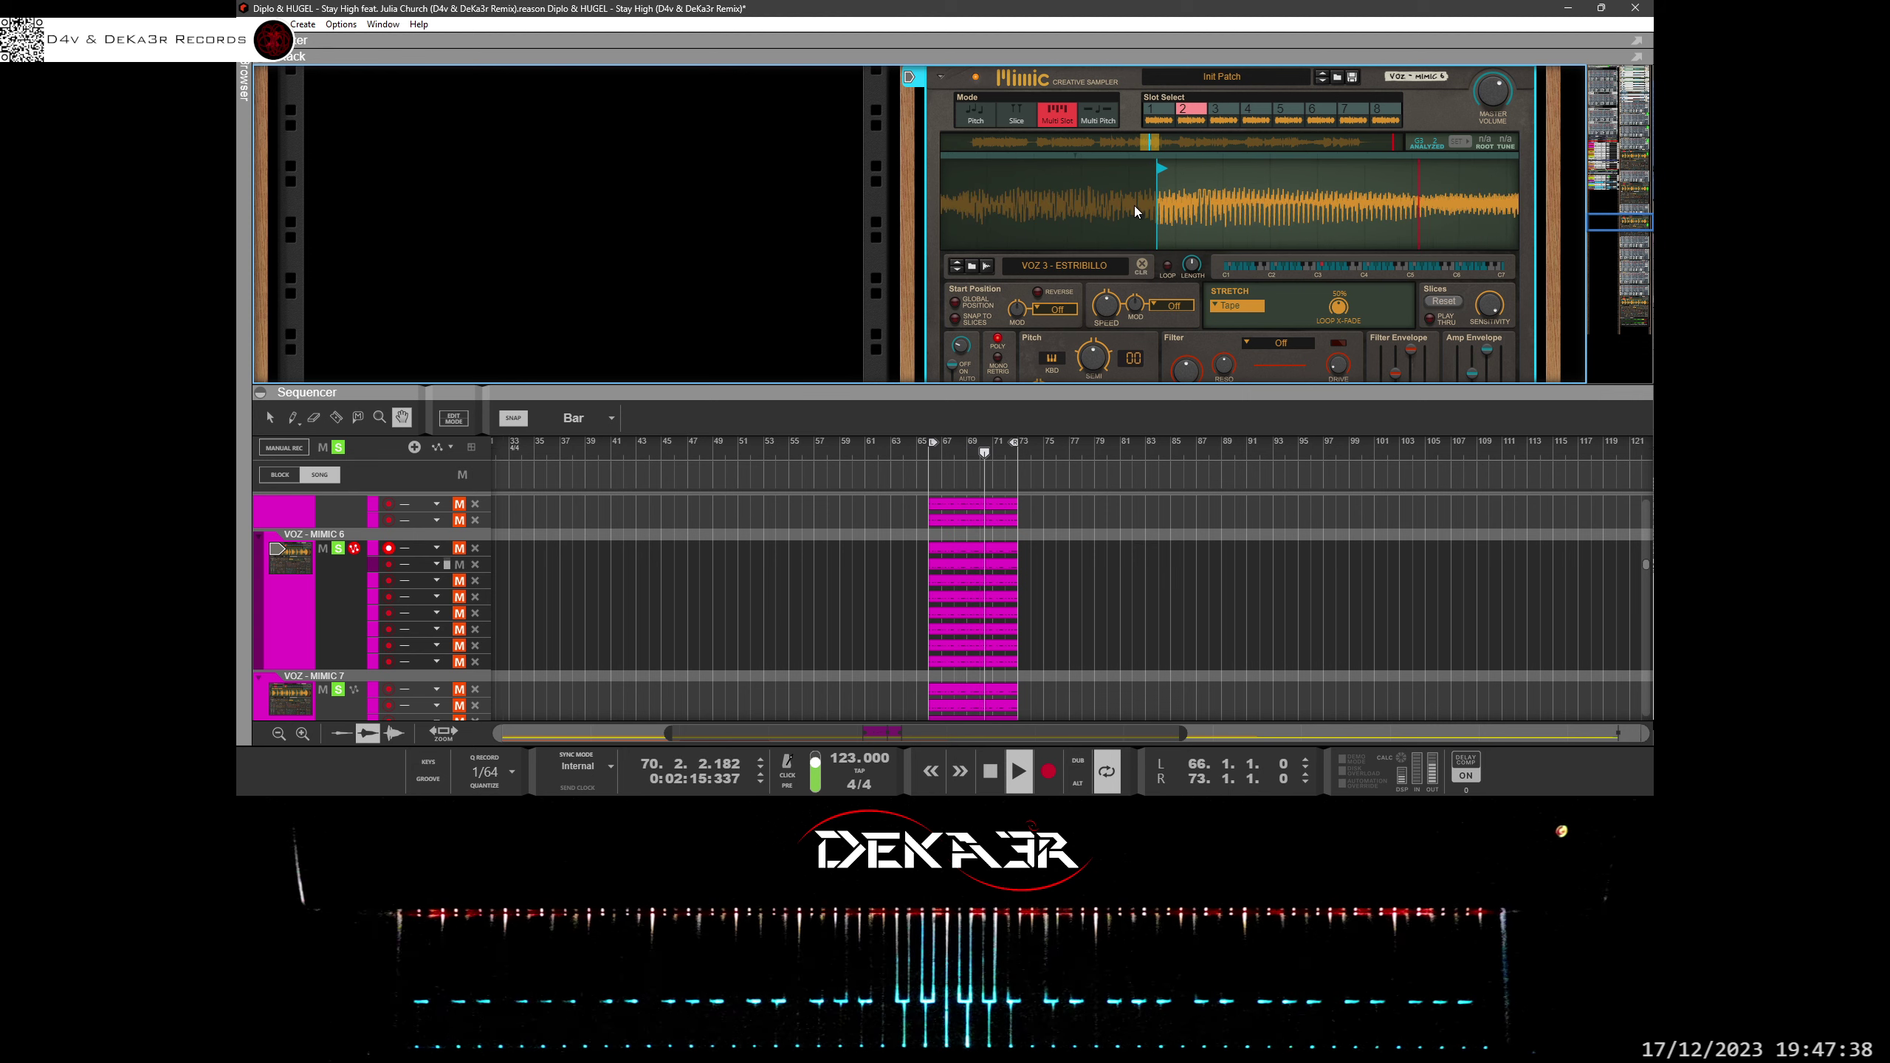
scroll(1134, 205, up, 3)
drag(1235, 226, 1229, 240)
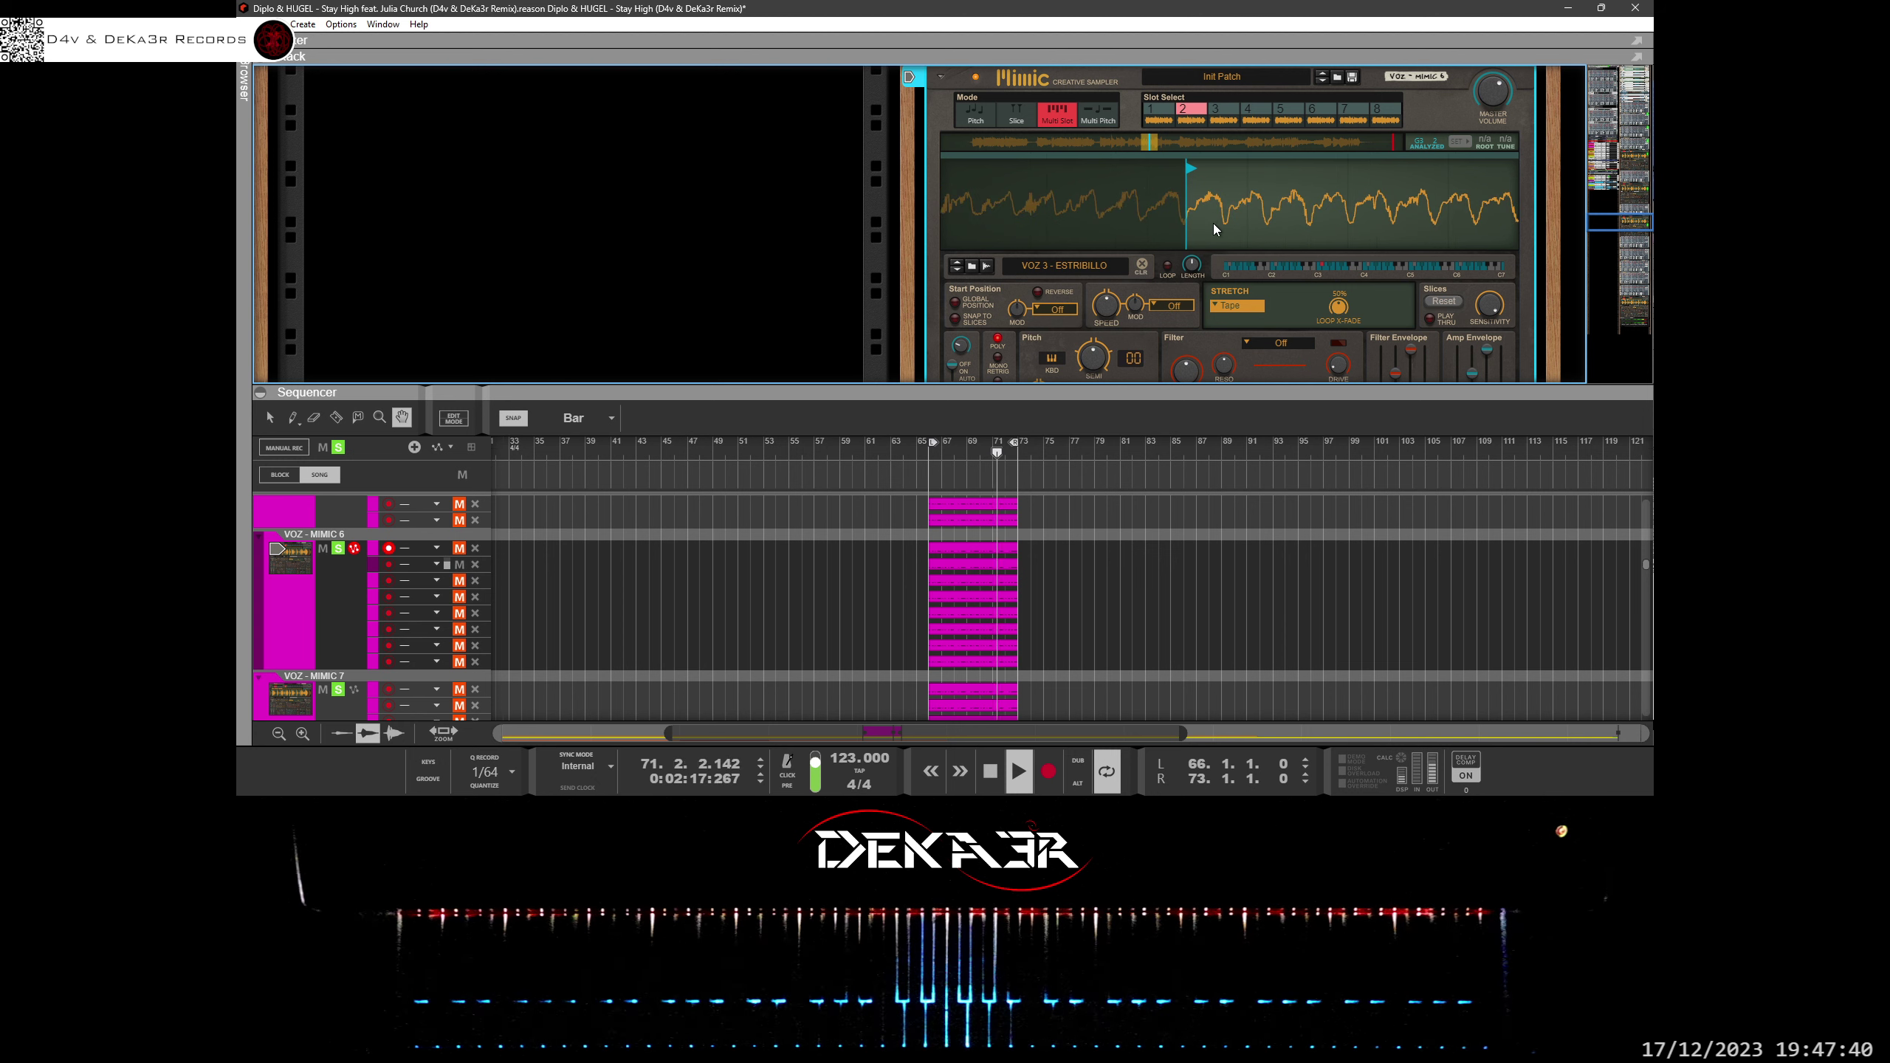
drag(1189, 172, 1188, 179)
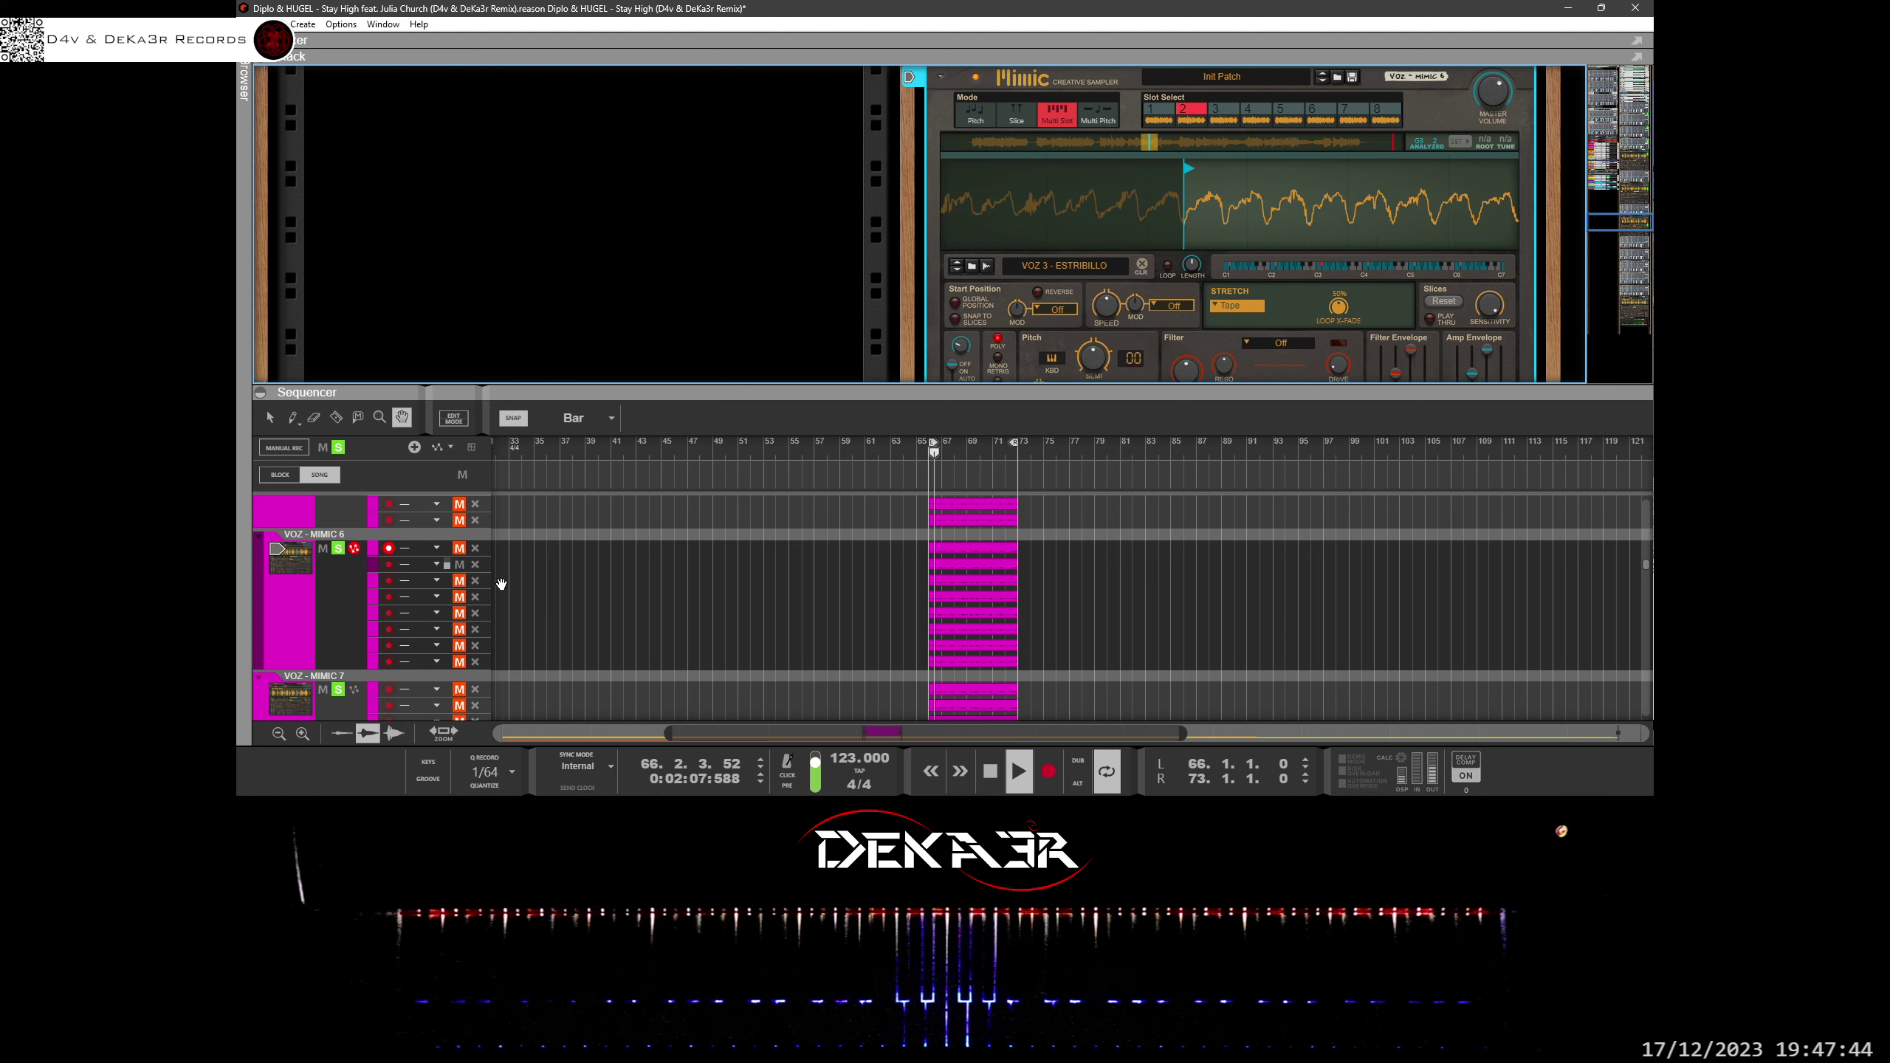
Mute the second note lane, unmute the third, and adjust slot 3's start marker on the VOZ 3 - ESTRIBILLO waveform.
click(460, 581)
click(373, 582)
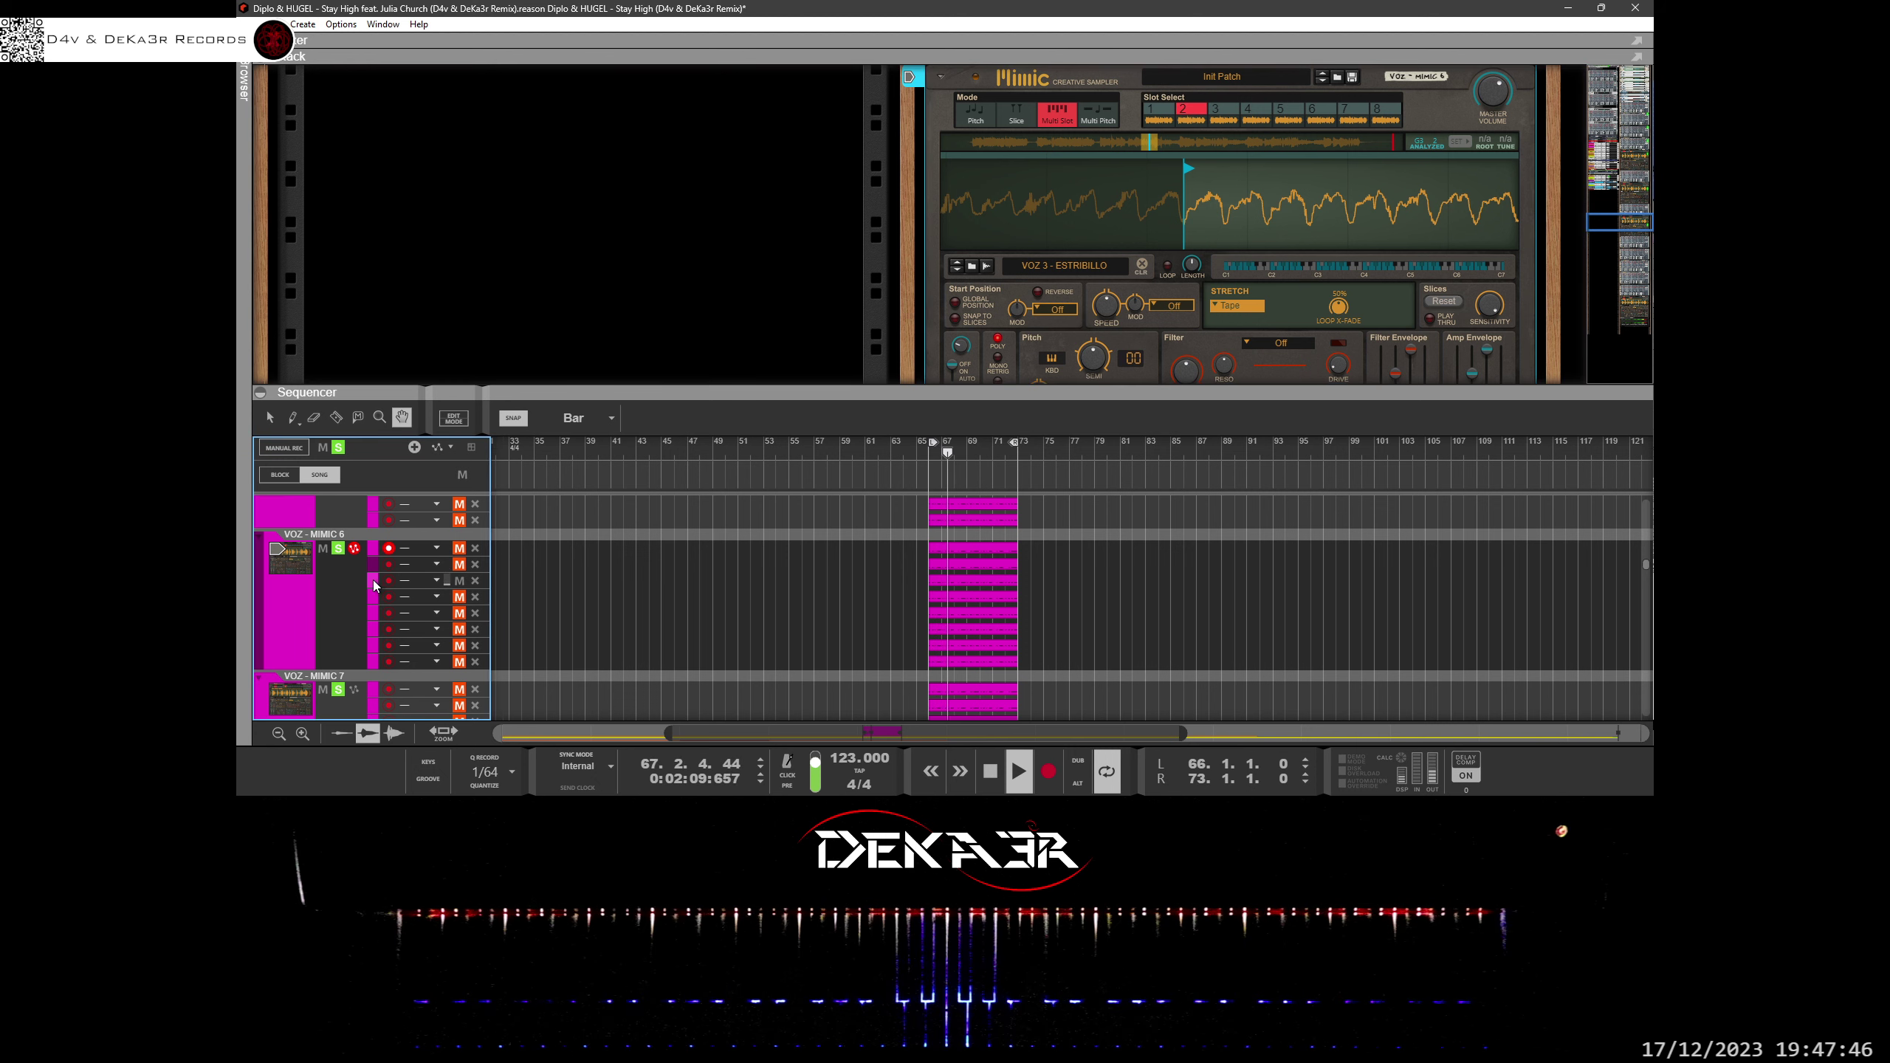
click(1215, 115)
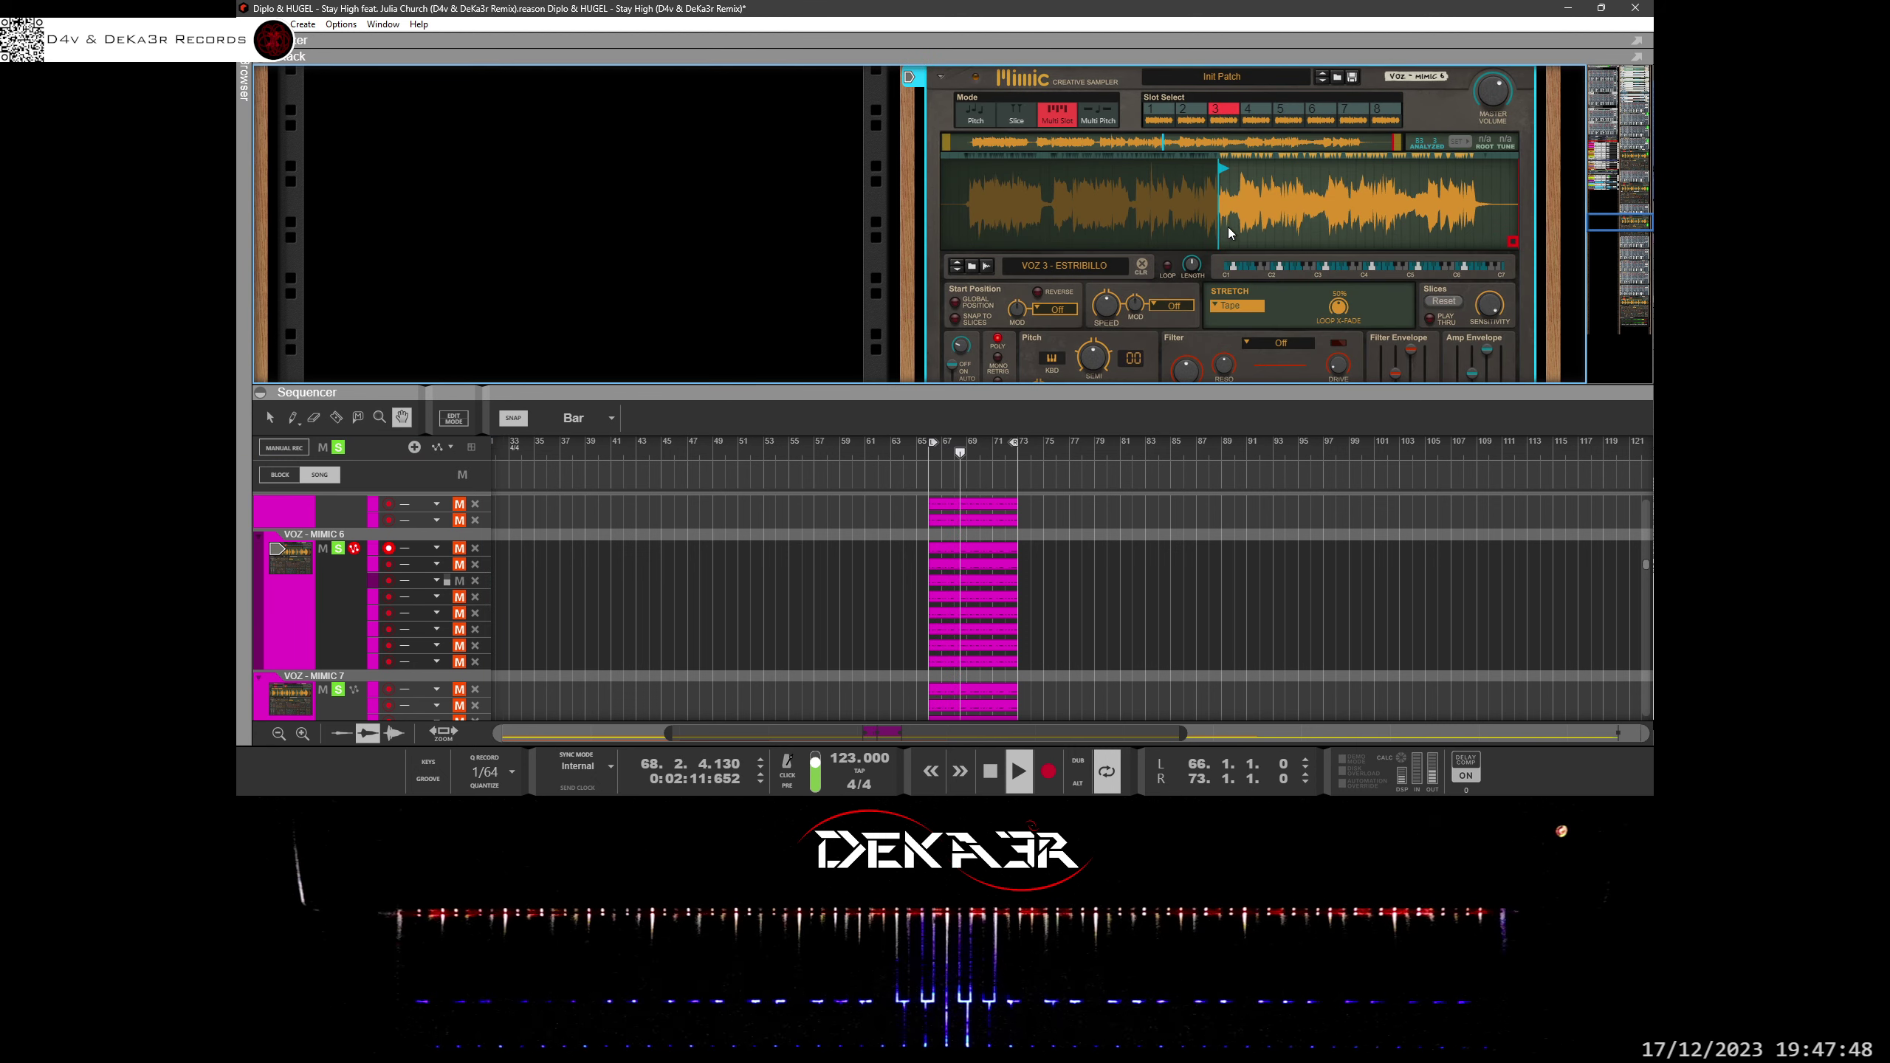
drag(1227, 210, 1241, 326)
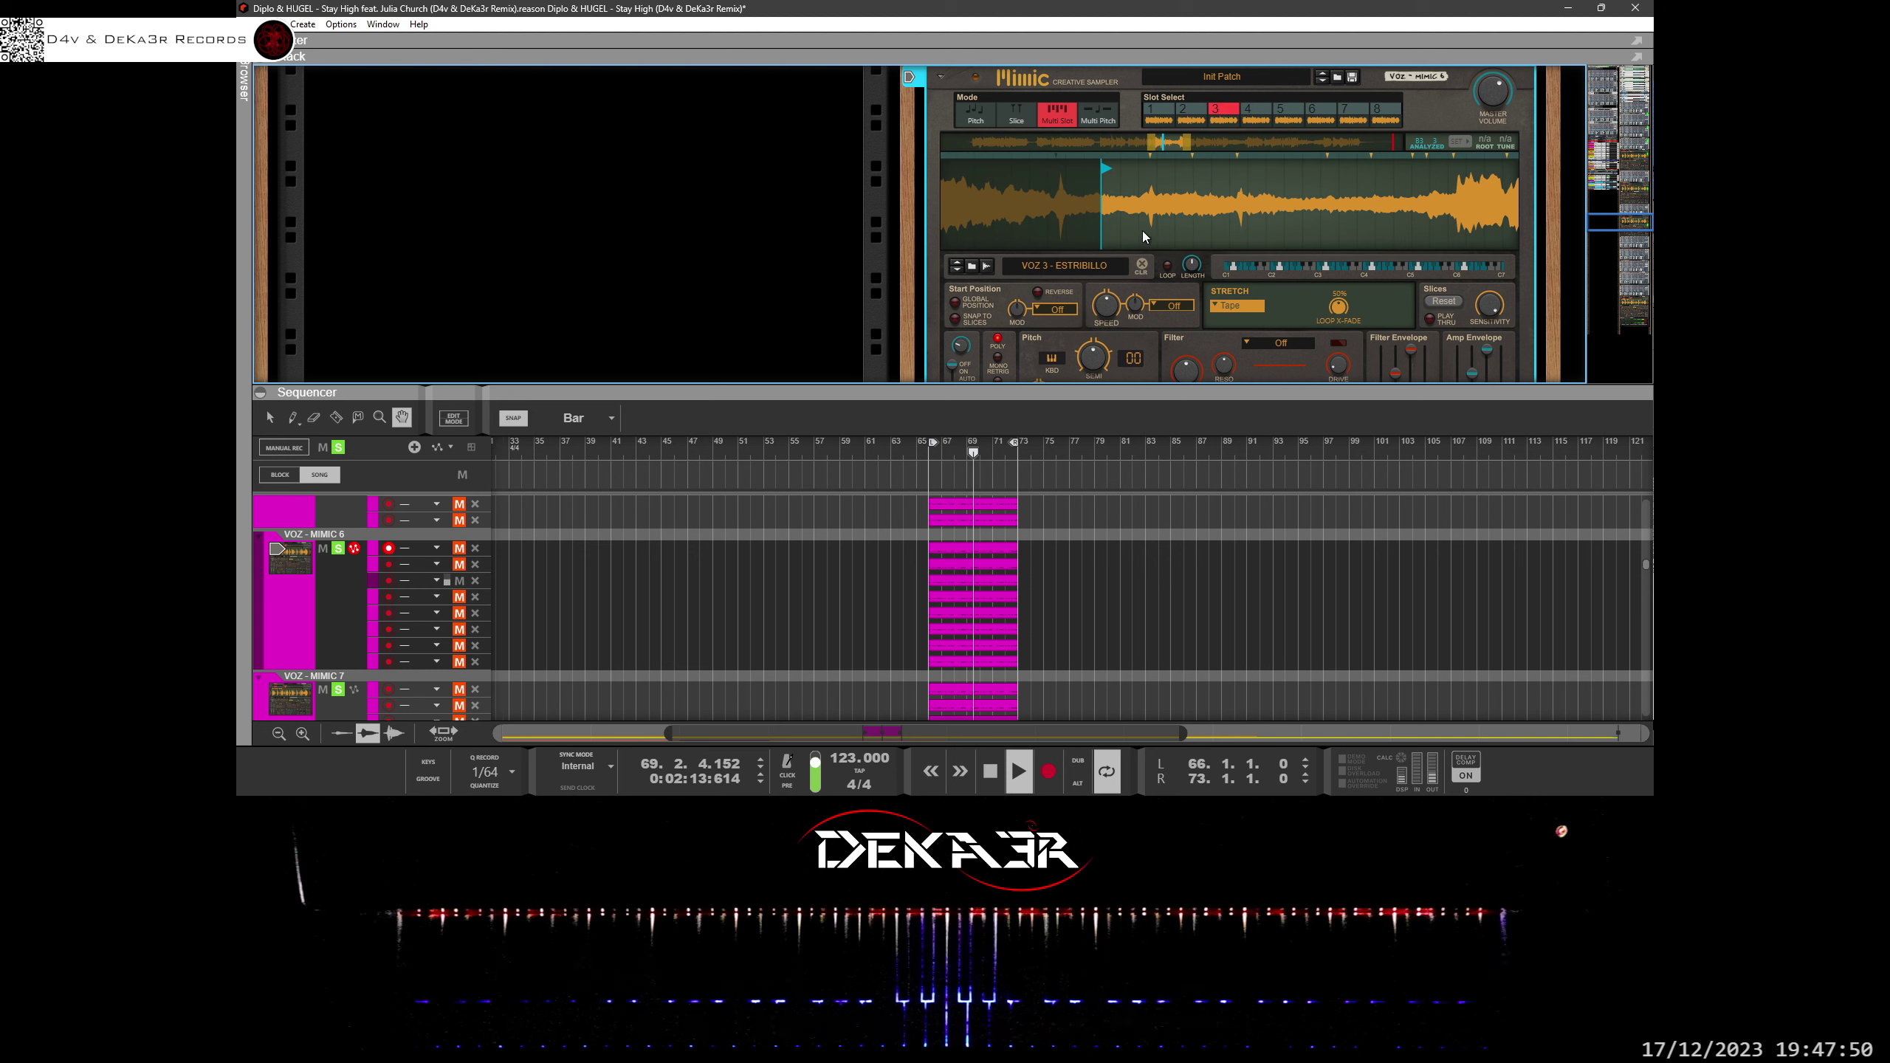
mouse_move(1063, 231)
mouse_down()
mouse_move(1071, 198)
mouse_move(1208, 174)
mouse_up()
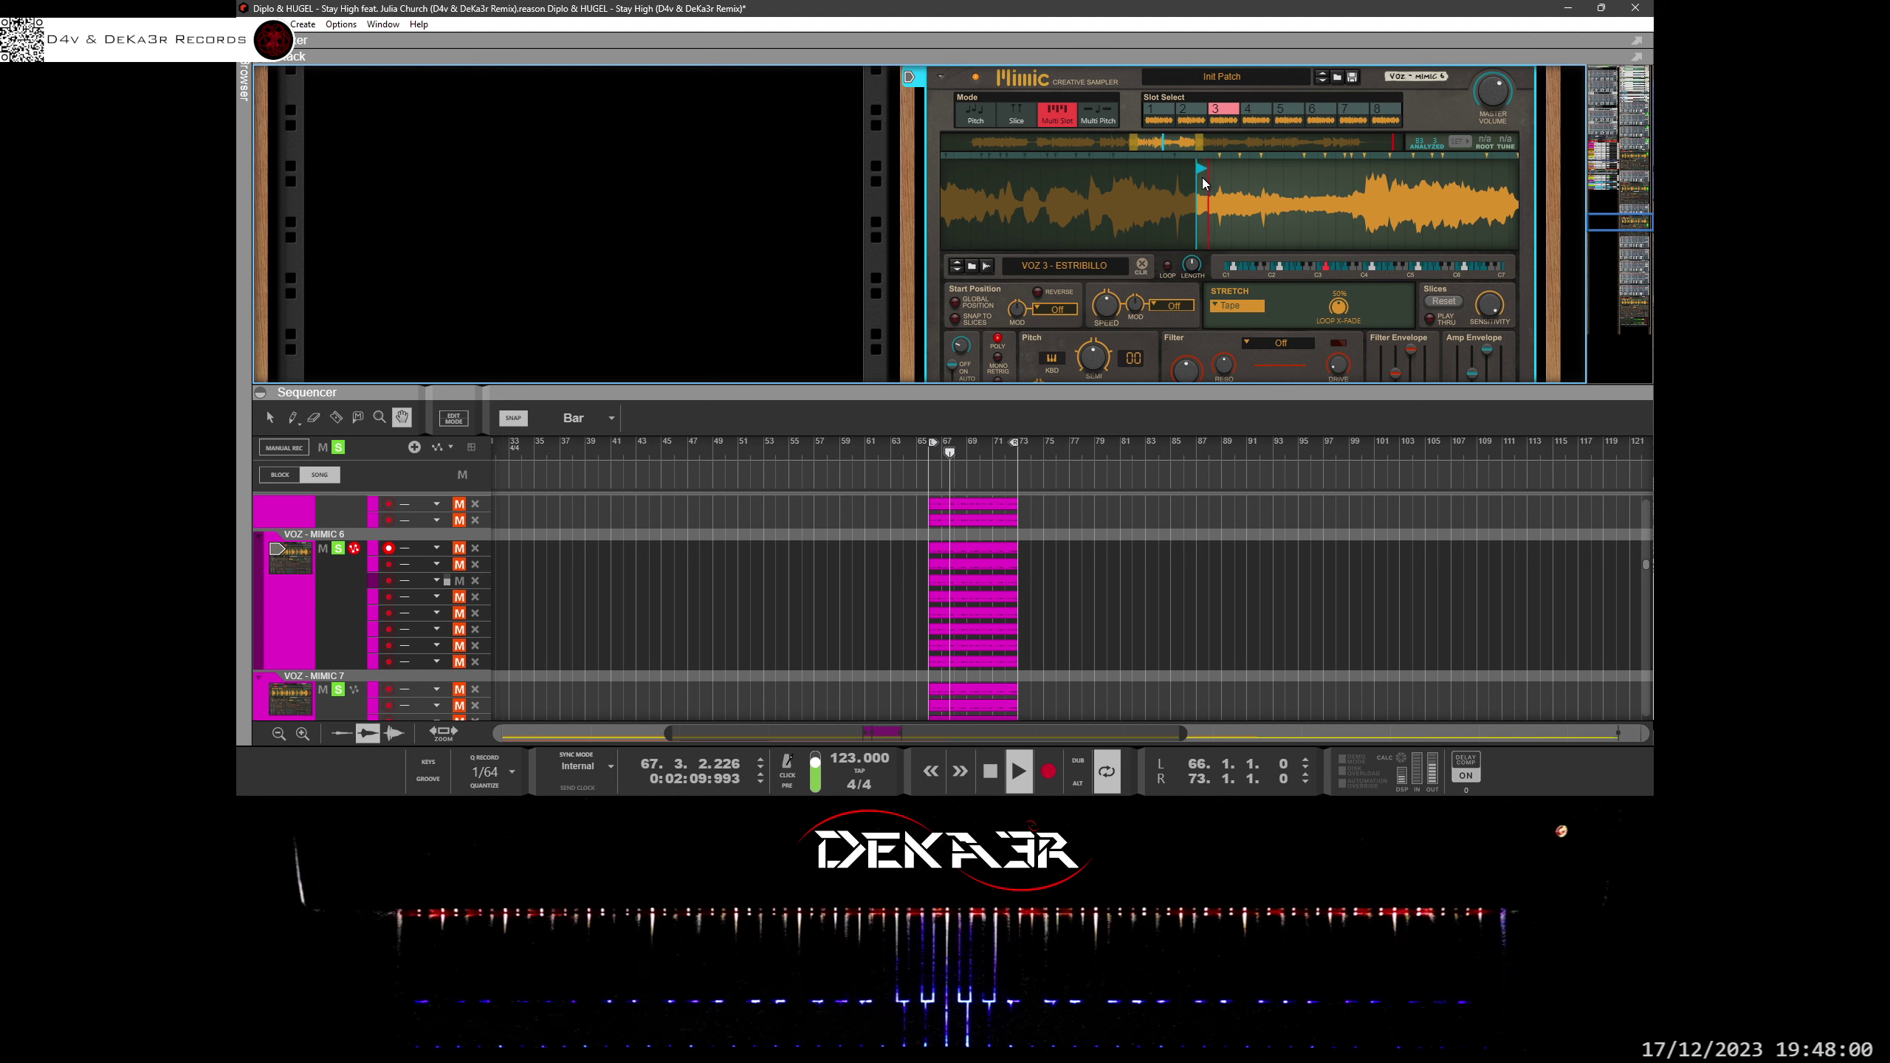
drag(1208, 177, 1197, 180)
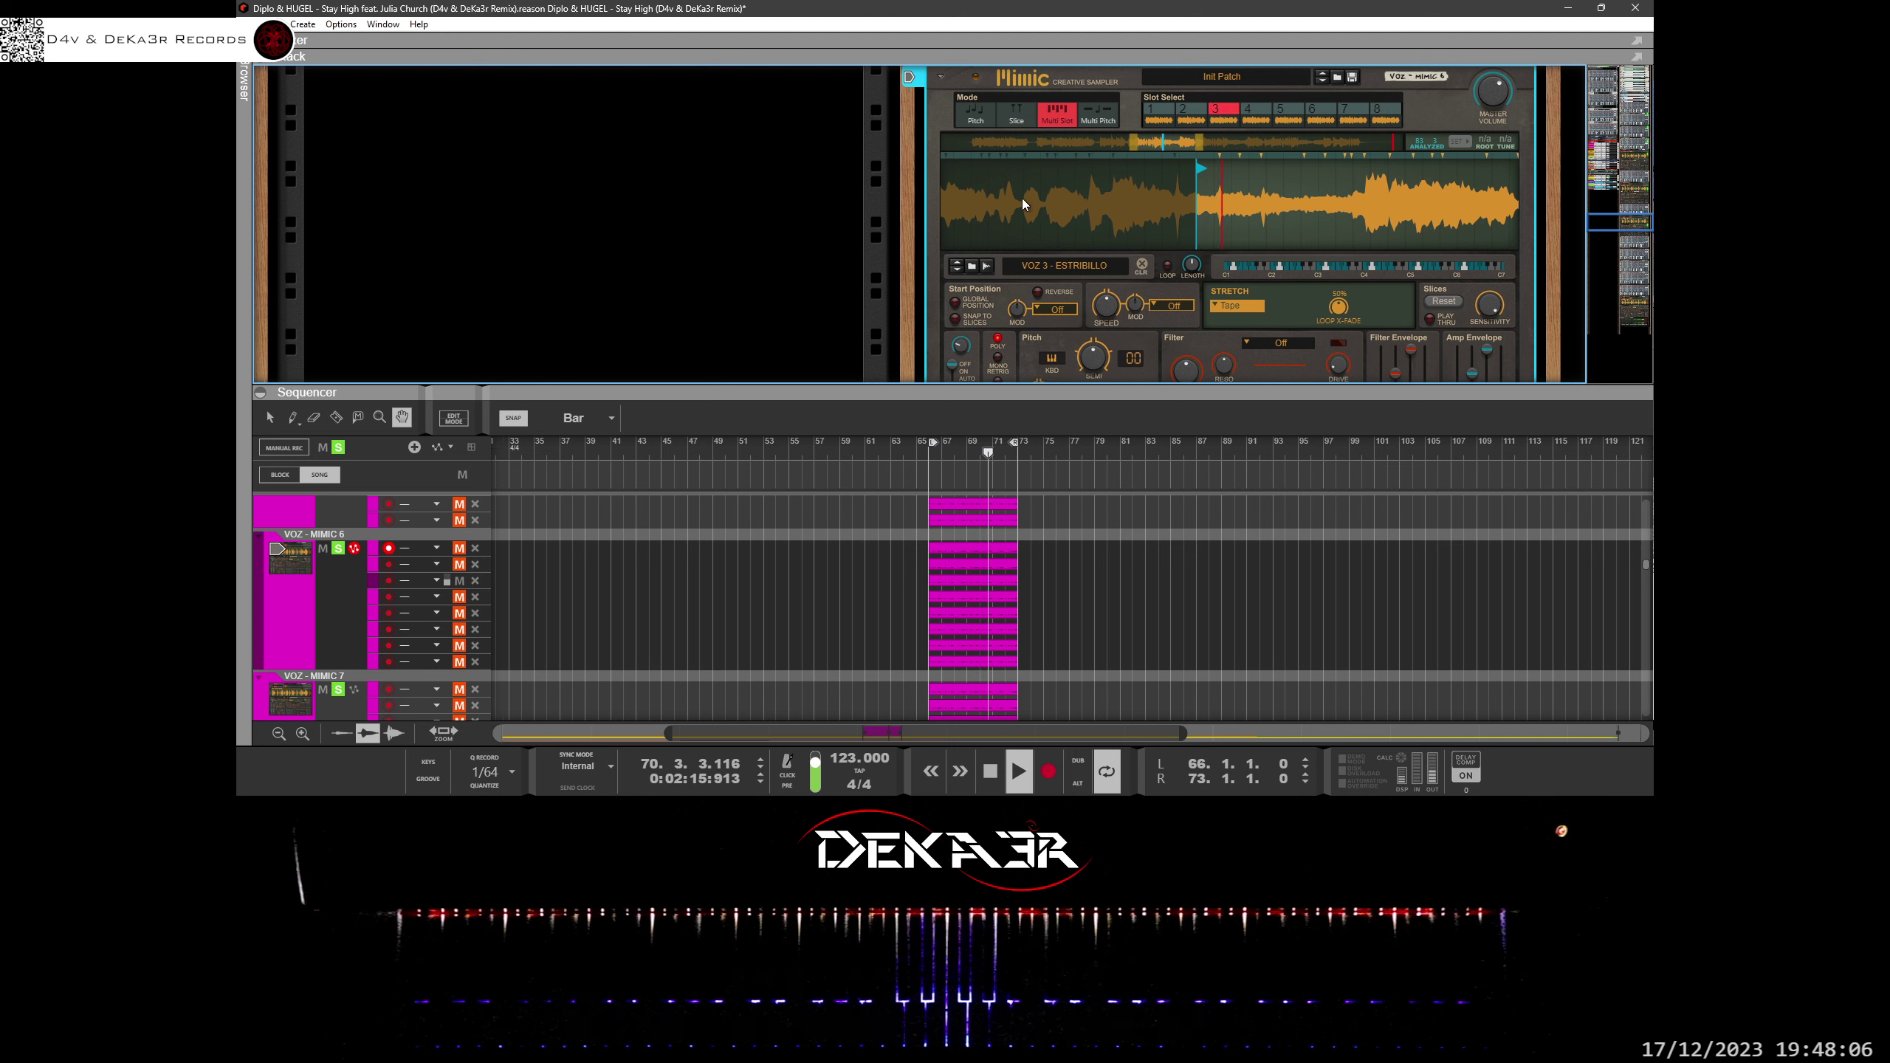
Save the song and briefly audition the second note lane of VOZ - MIMIC 6, muting it again.
click(250, 24)
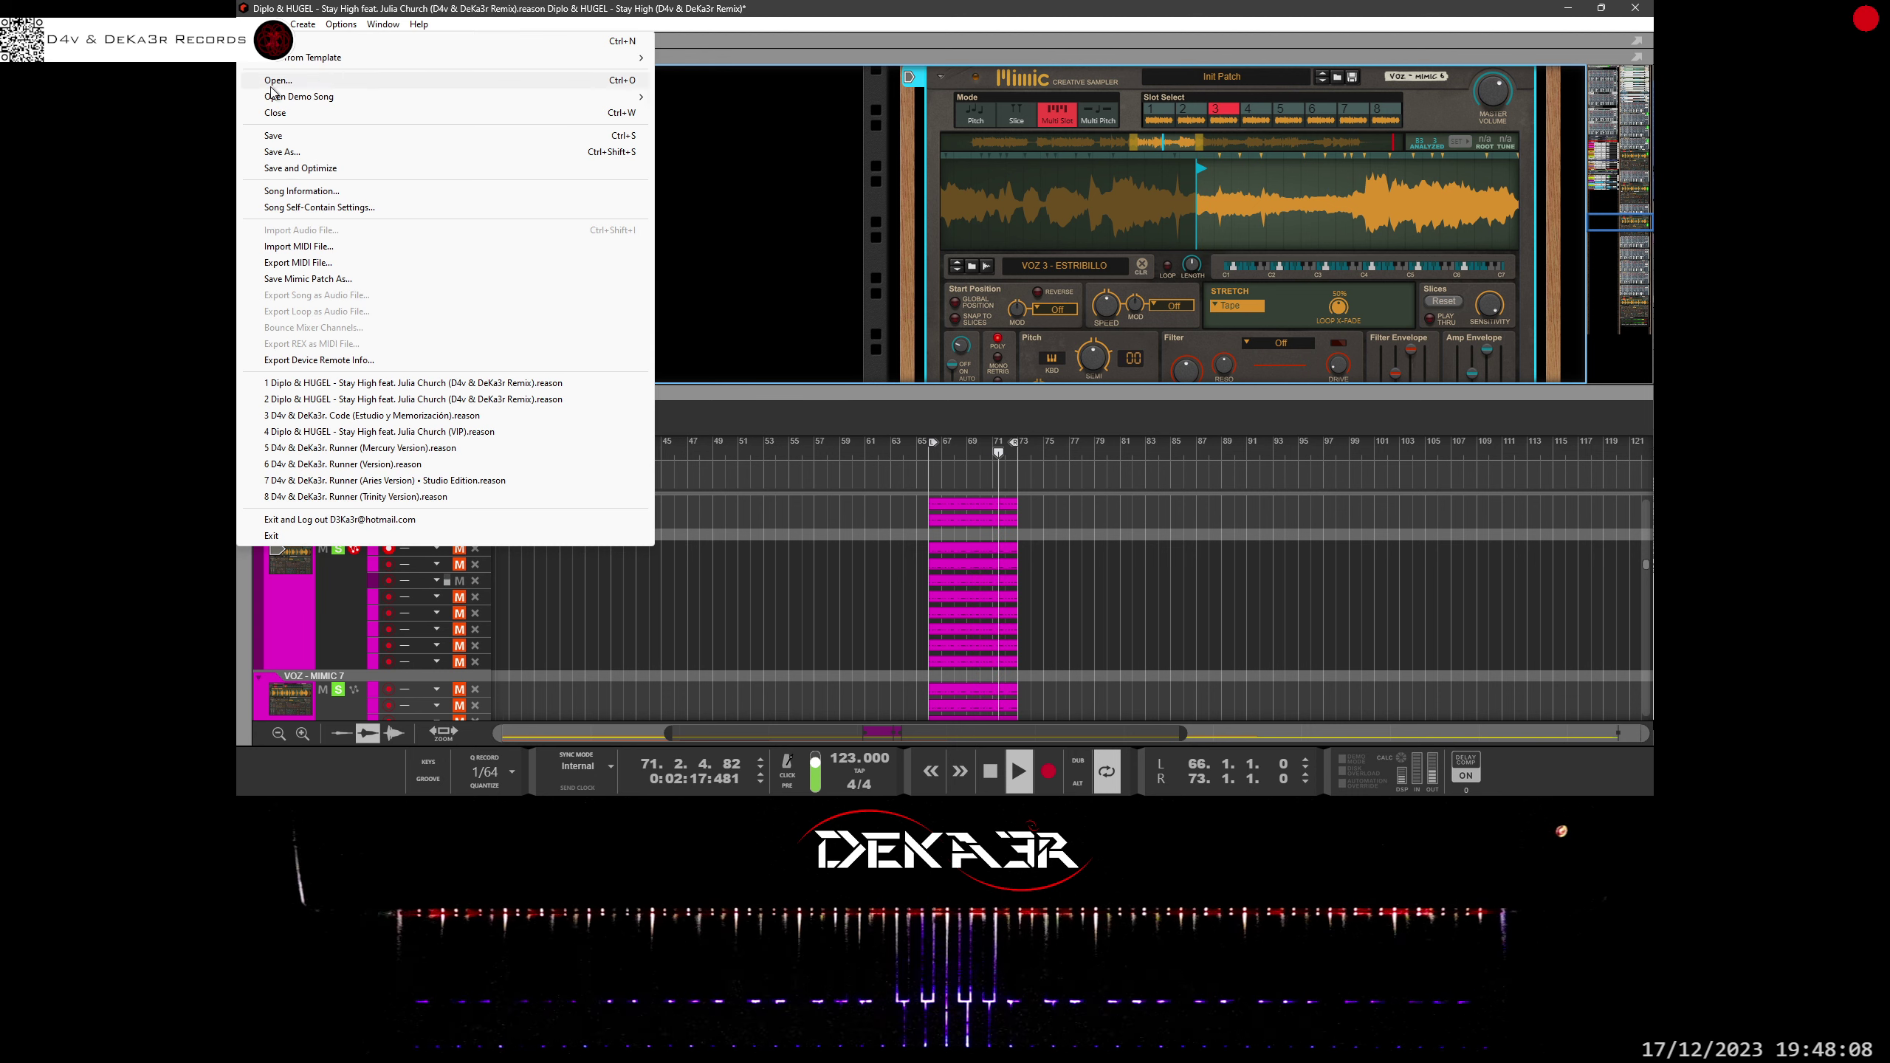
click(289, 134)
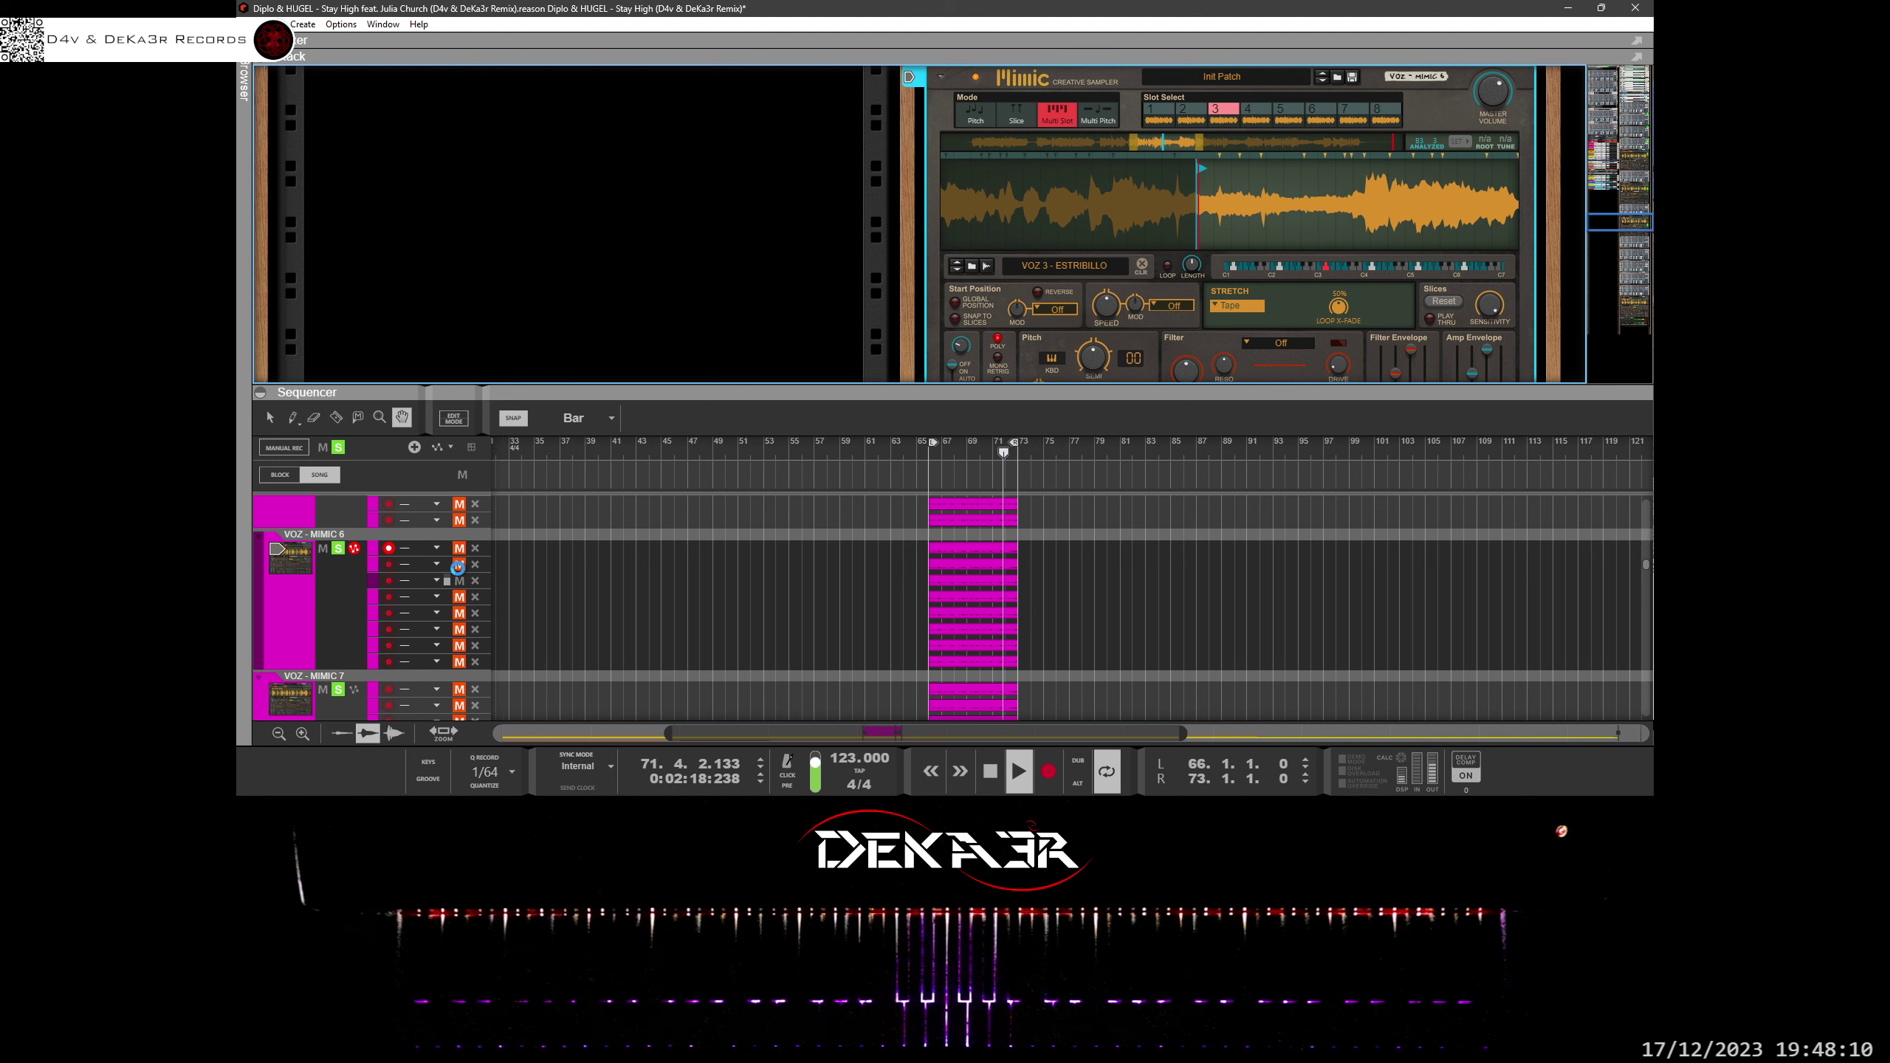
click(458, 569)
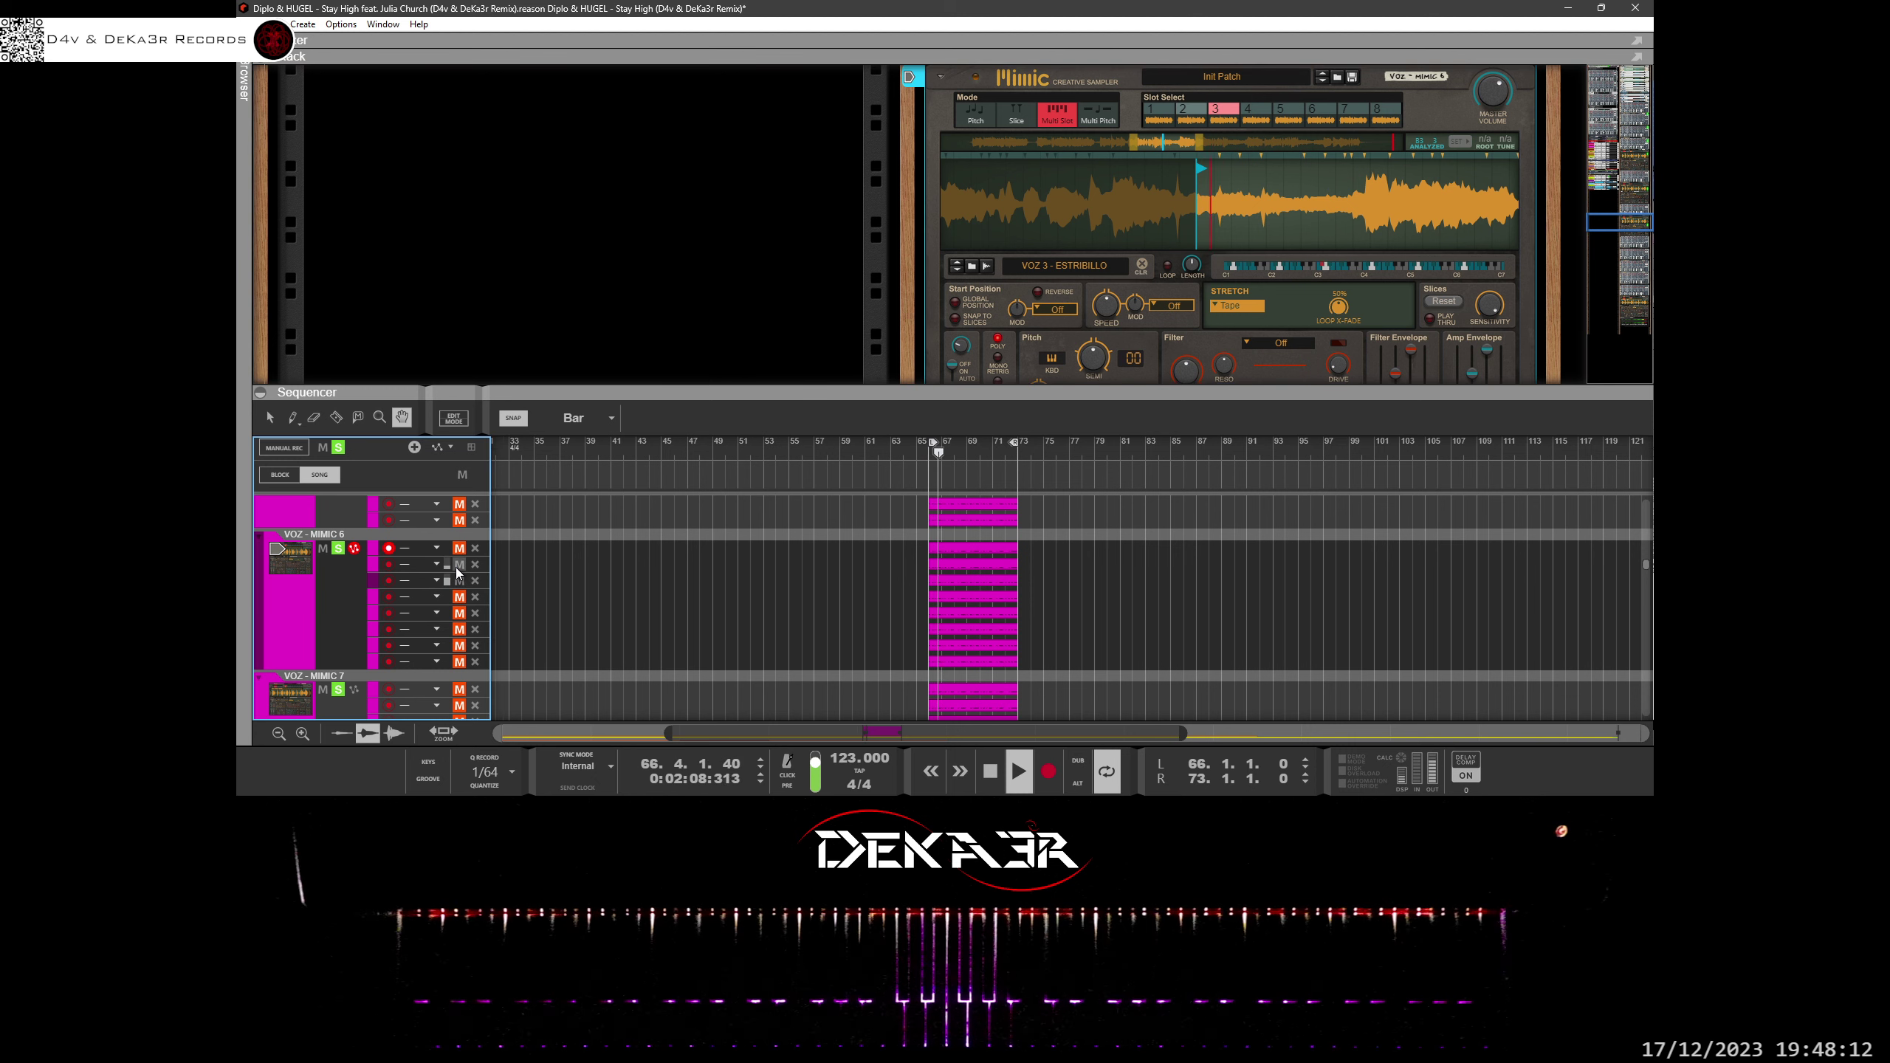
click(458, 567)
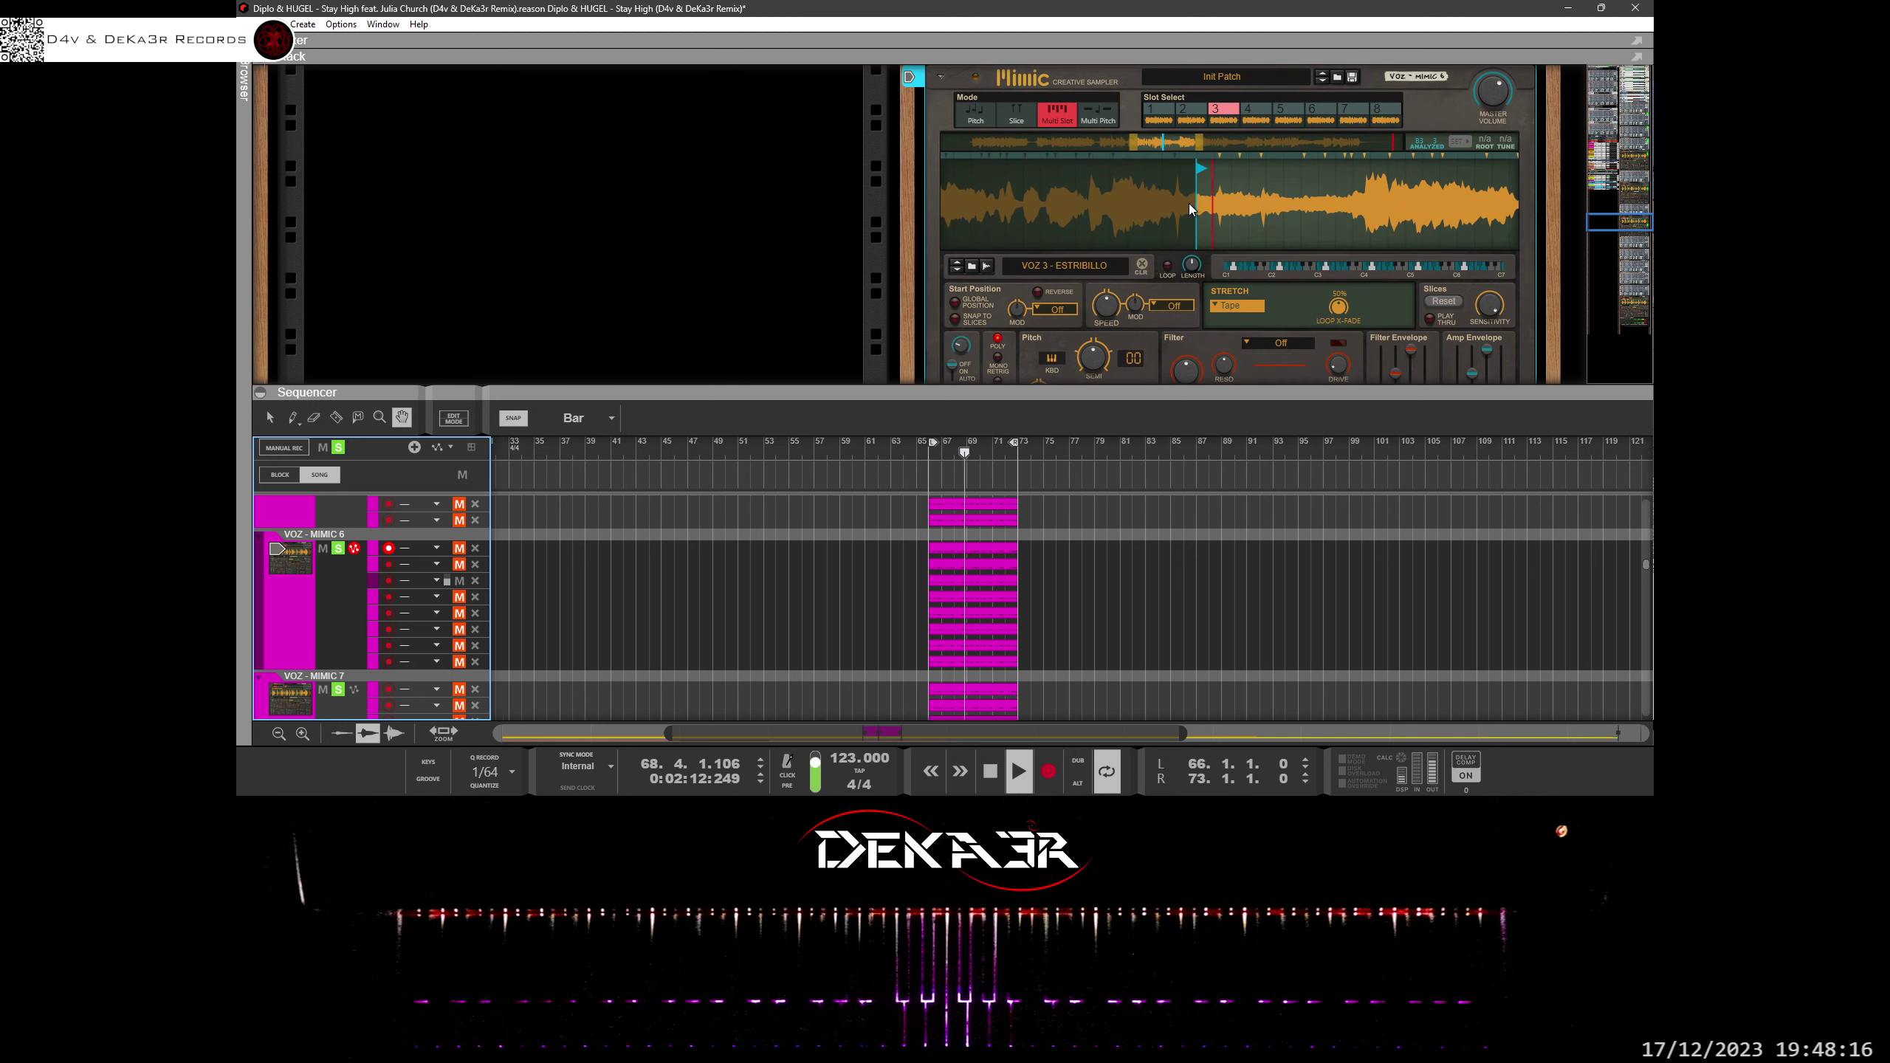
Refine slot 3's start marker on a close view of the VOZ 3 - ESTRIBILLO waveform.
click(1200, 173)
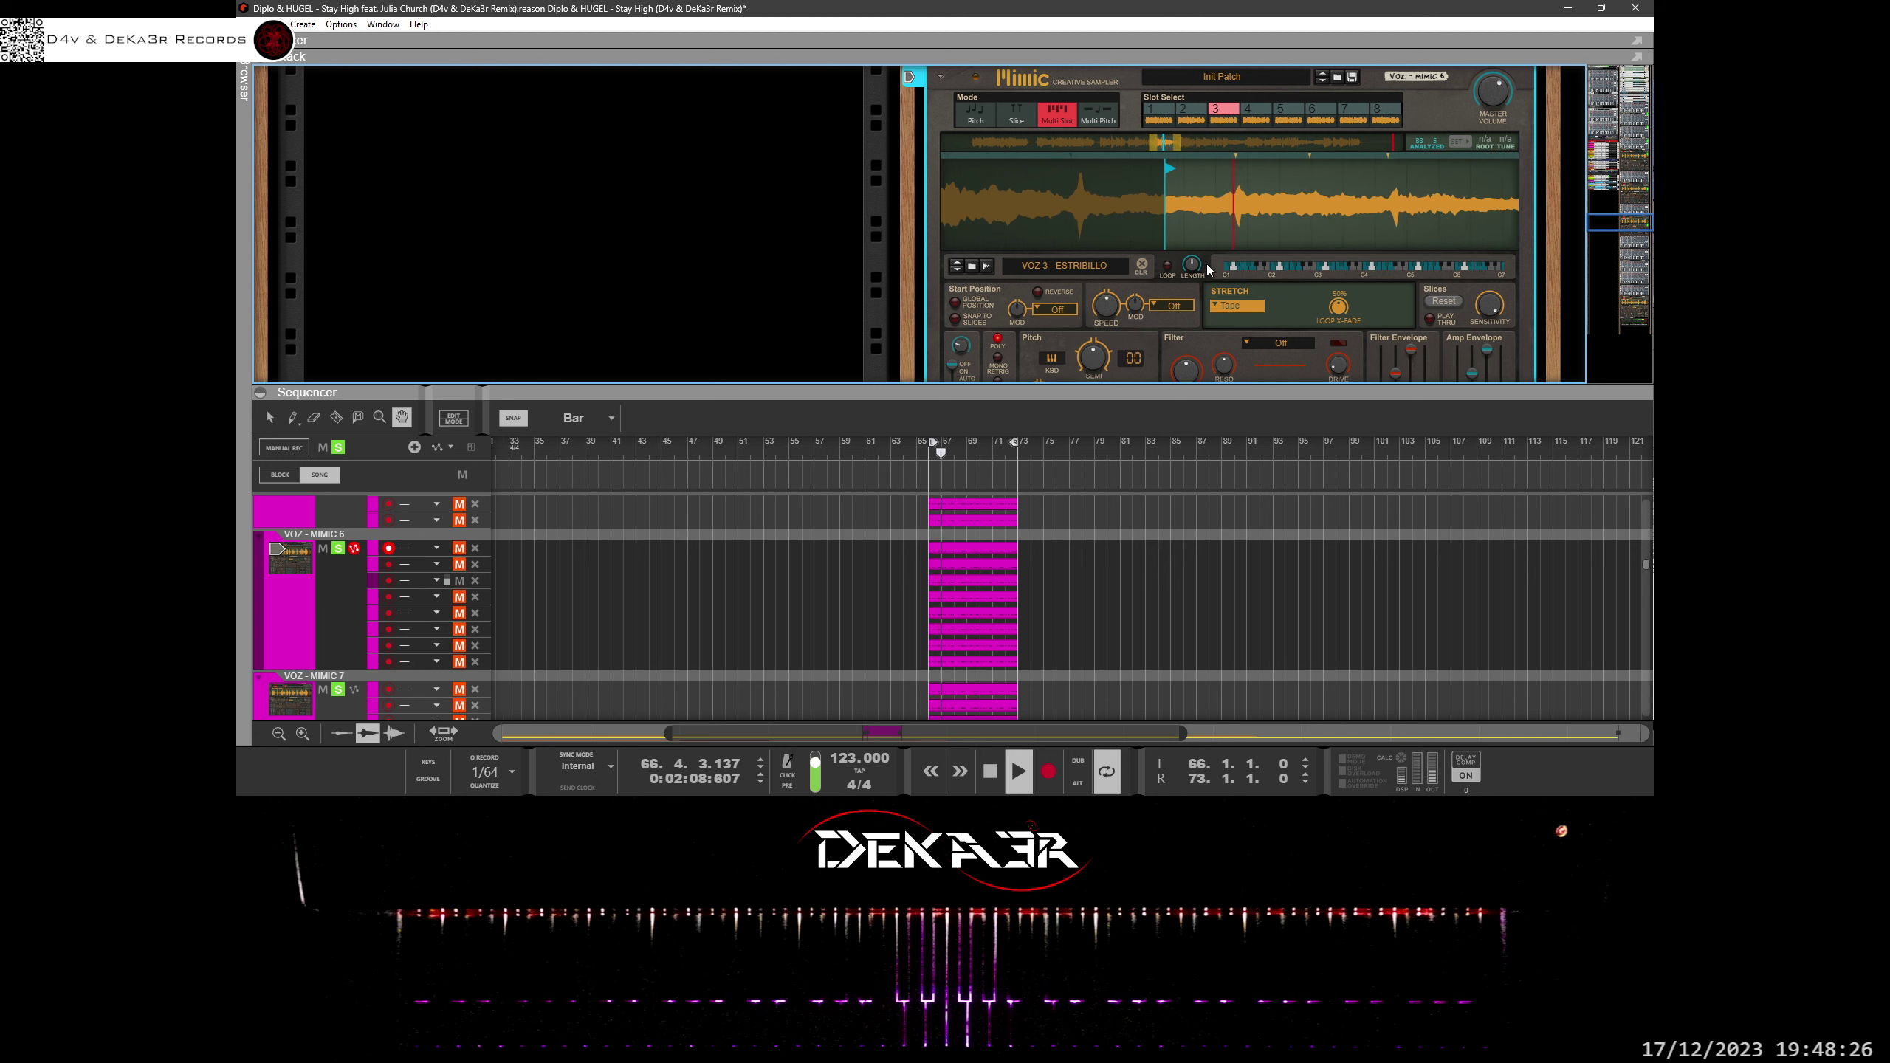
drag(1207, 270, 1212, 286)
drag(1158, 205, 1200, 328)
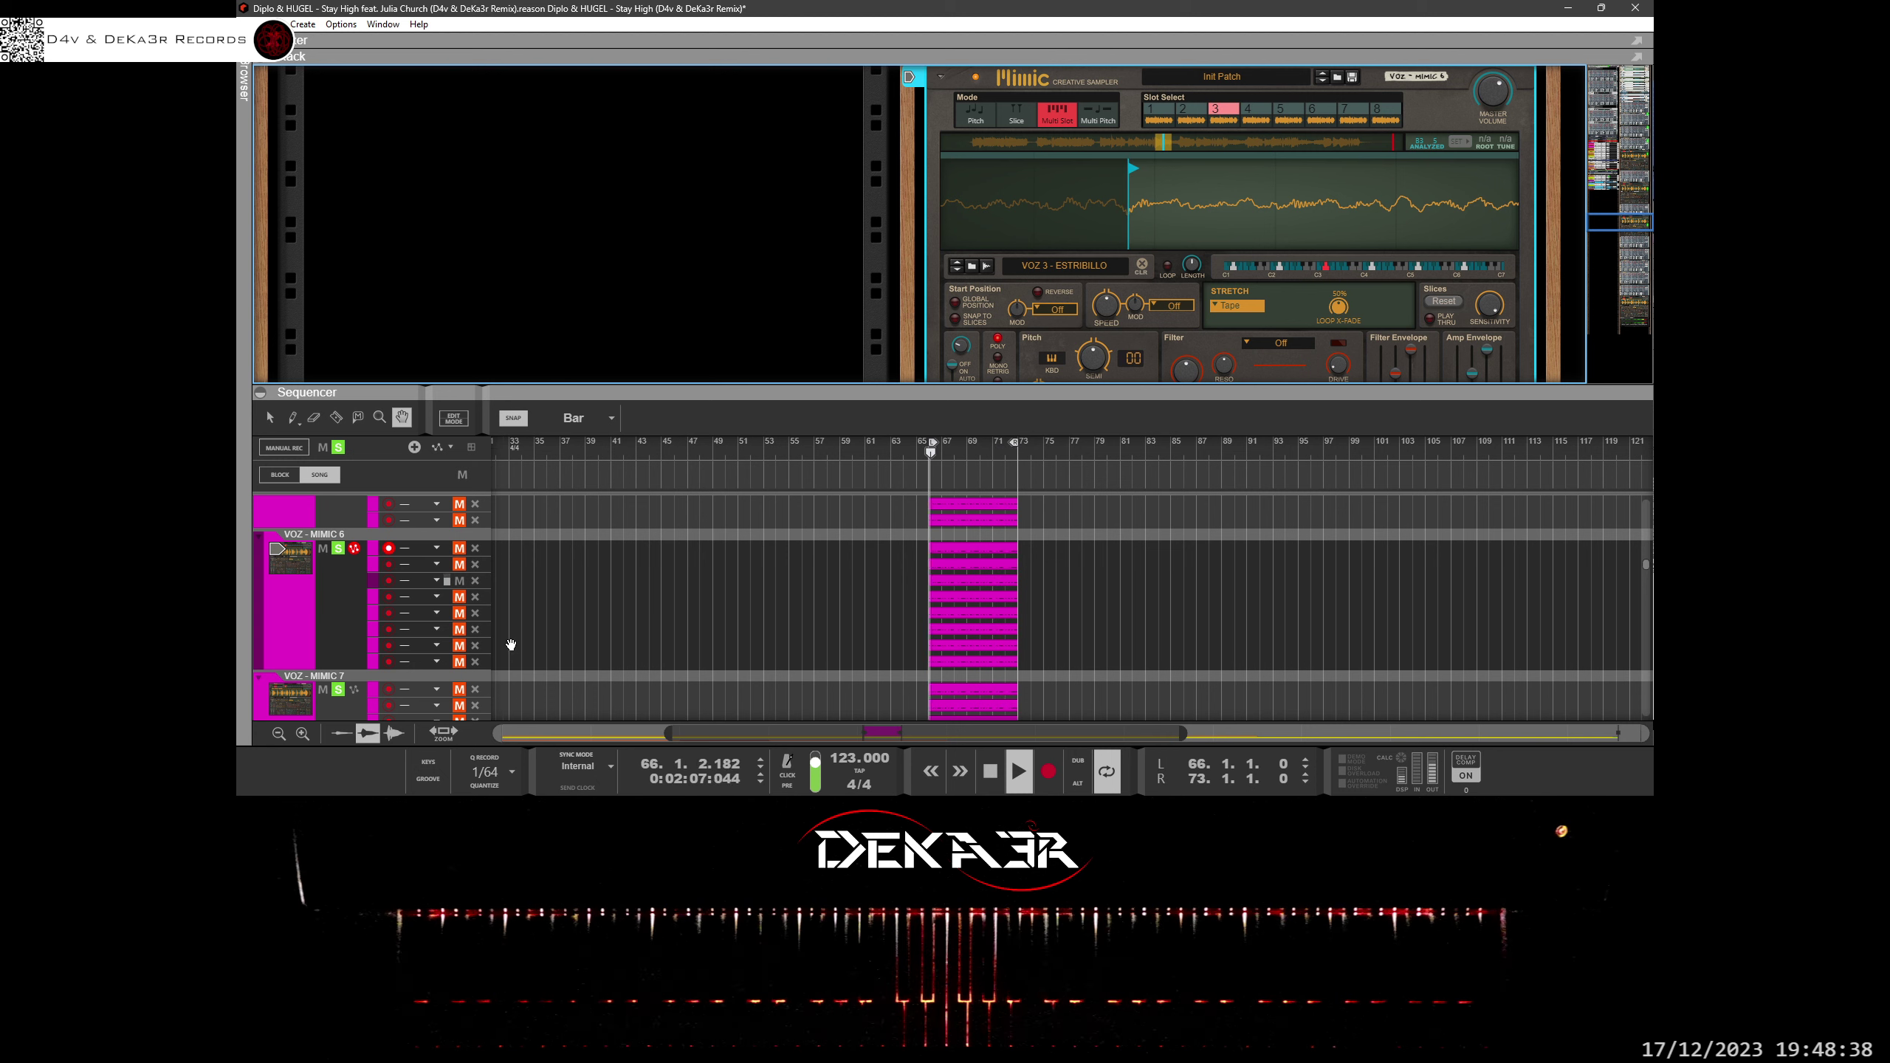
Mute the third note lane, unmute the fourth, and place slot 4's start marker at the vocal onset.
click(459, 581)
click(459, 597)
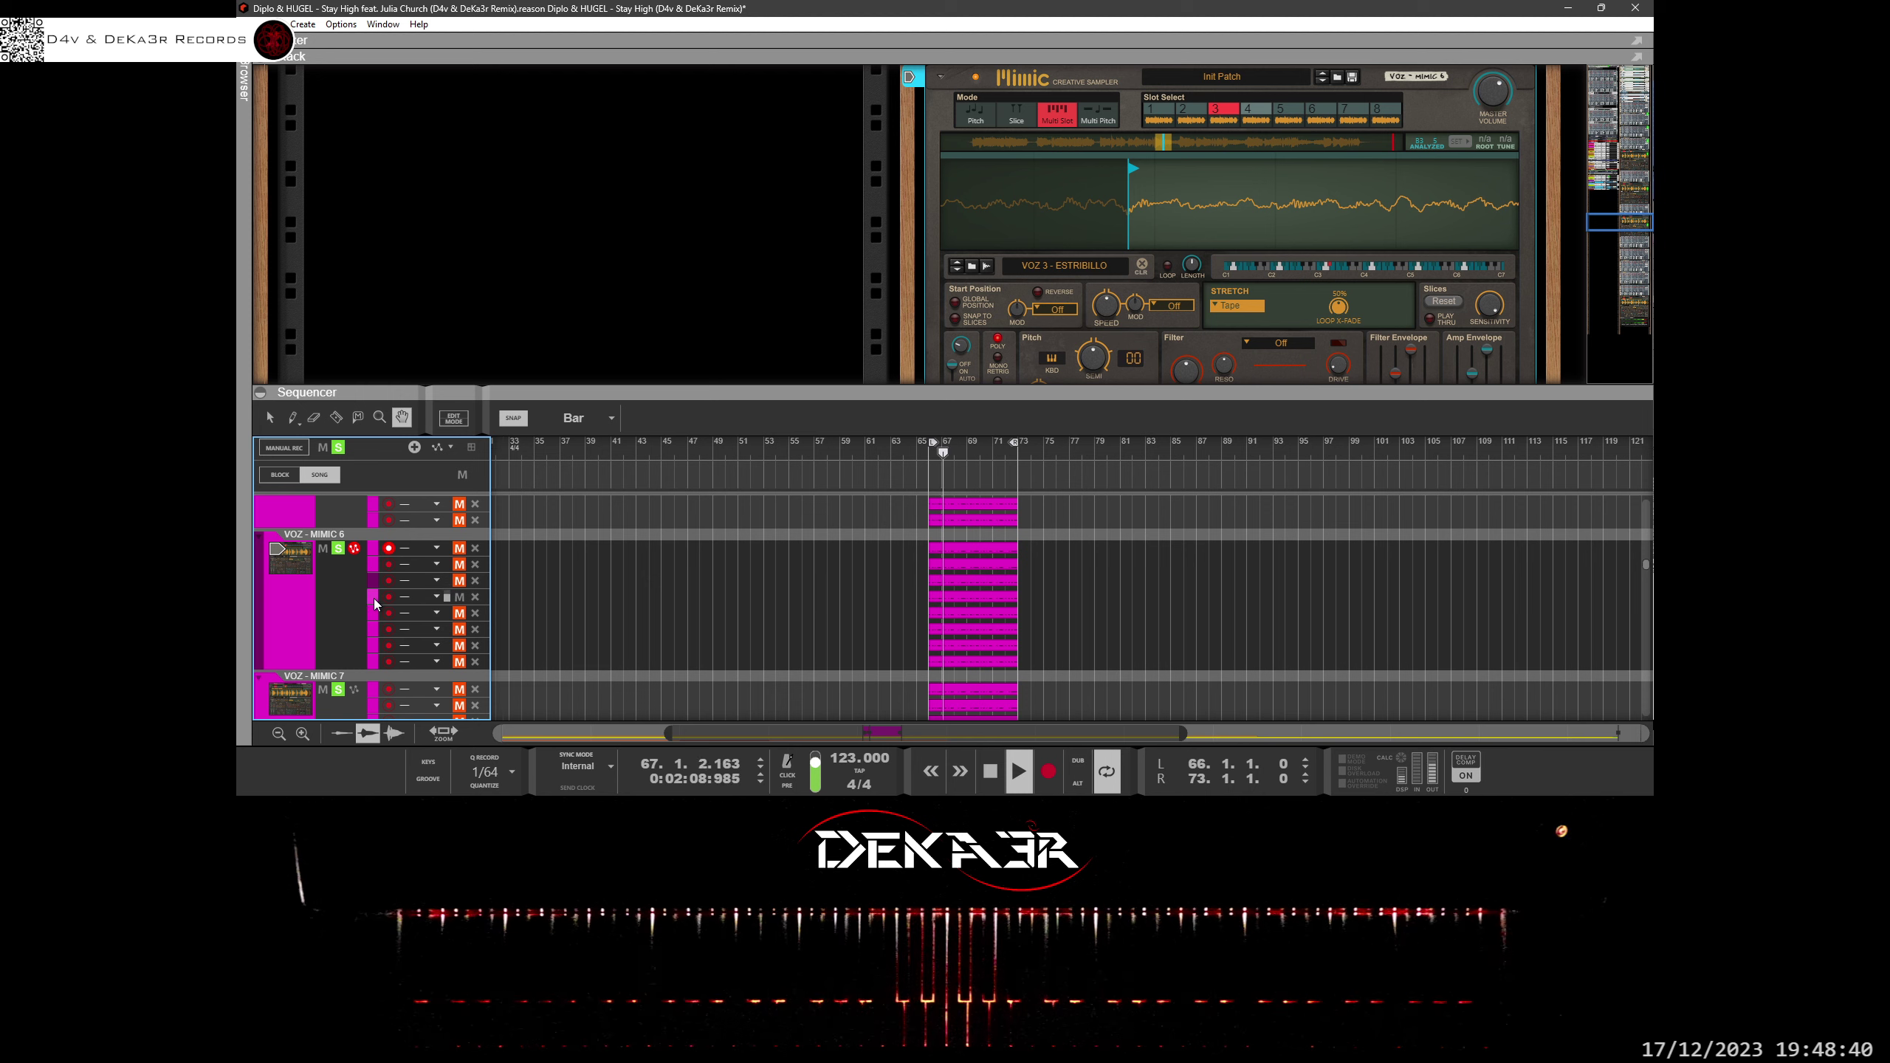
click(1247, 112)
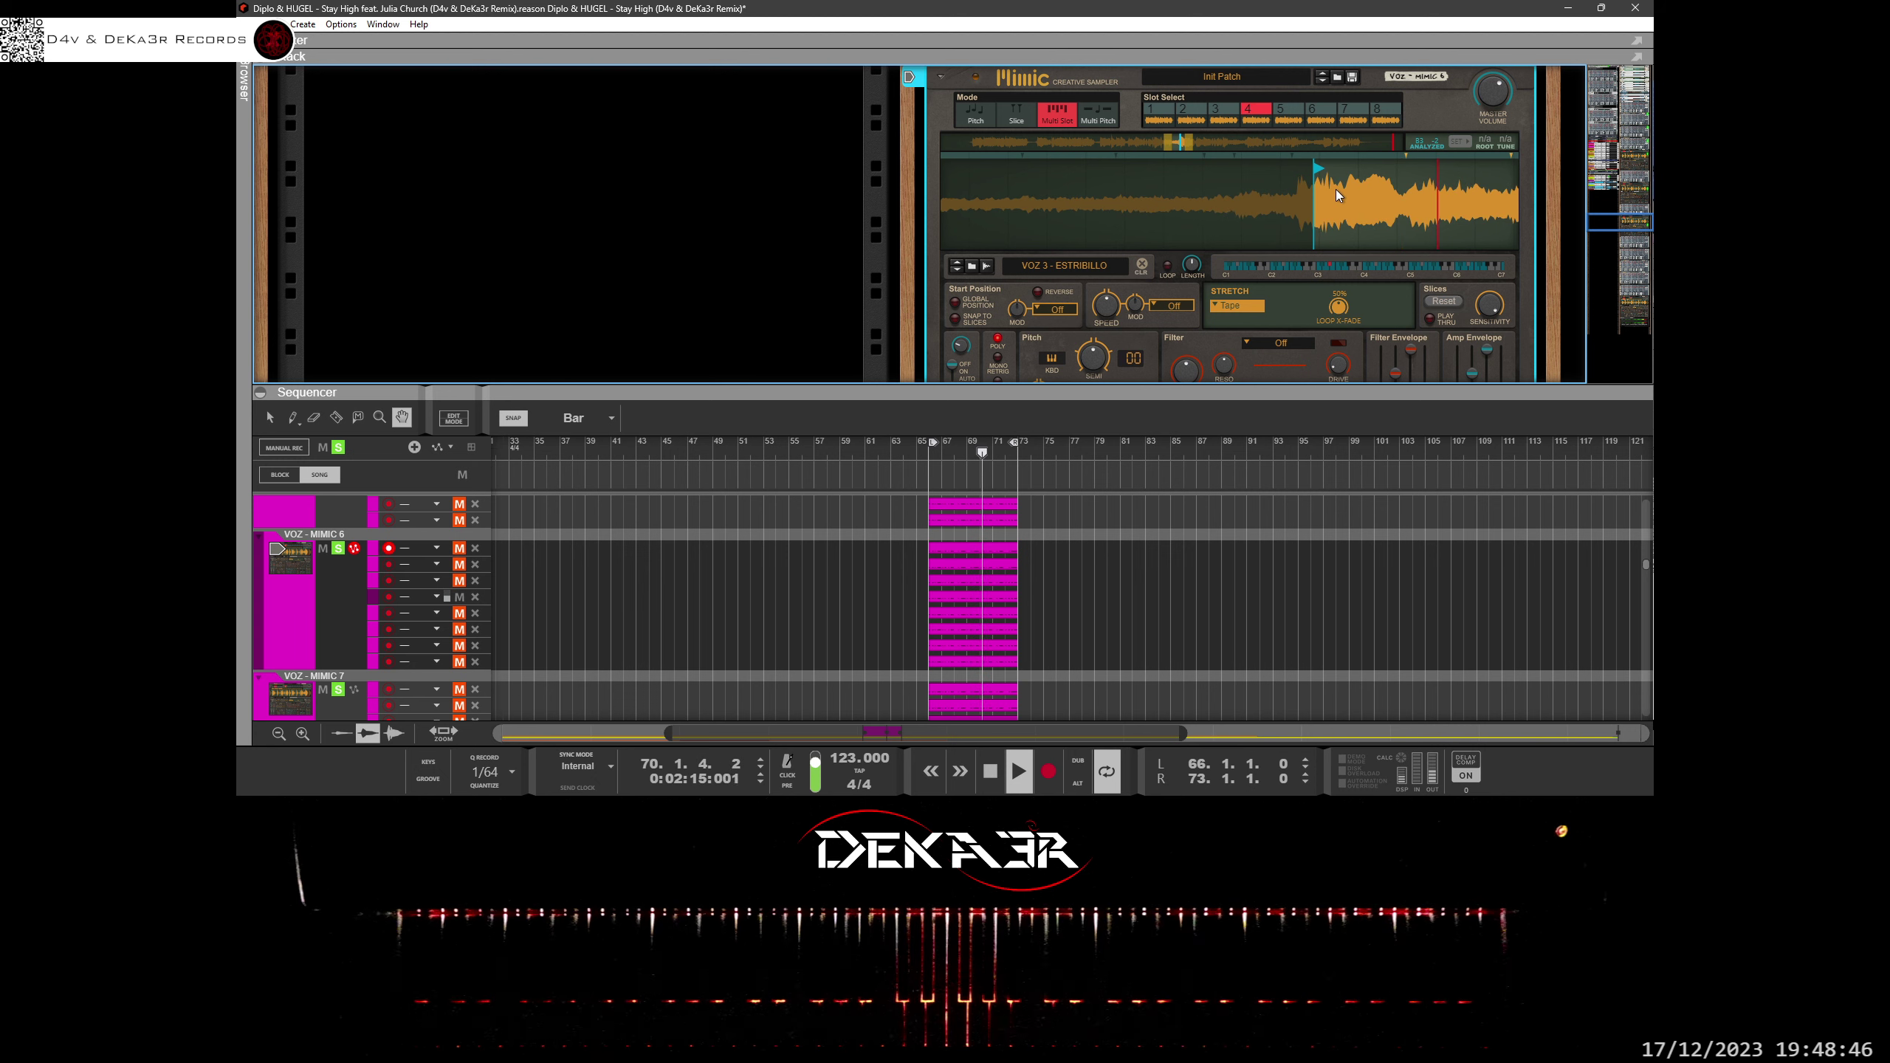
mouse_move(1335, 189)
mouse_down()
mouse_move(1301, 231)
mouse_move(1234, 204)
mouse_move(1249, 254)
mouse_move(1250, 105)
mouse_move(1141, 113)
mouse_move(1121, 74)
mouse_up()
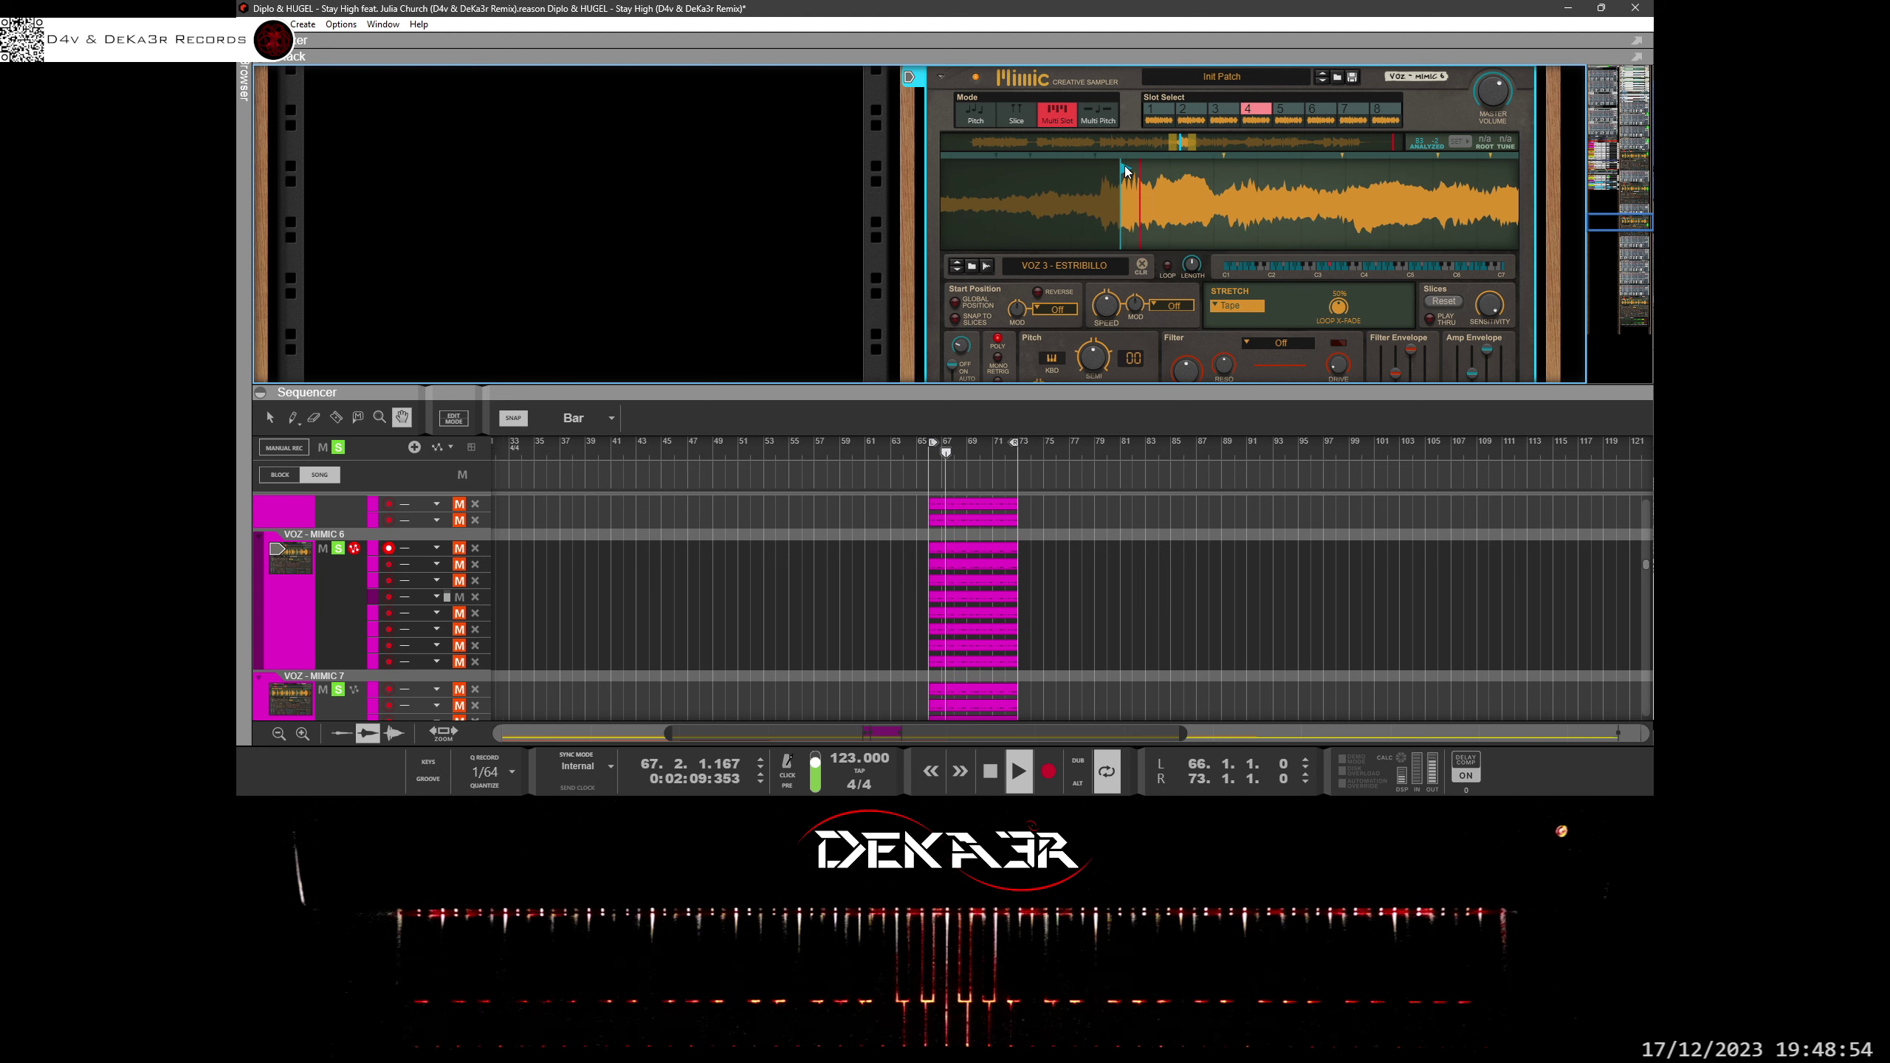
mouse_move(1122, 165)
mouse_down()
mouse_move(1104, 174)
mouse_move(1132, 177)
mouse_move(1114, 273)
mouse_up()
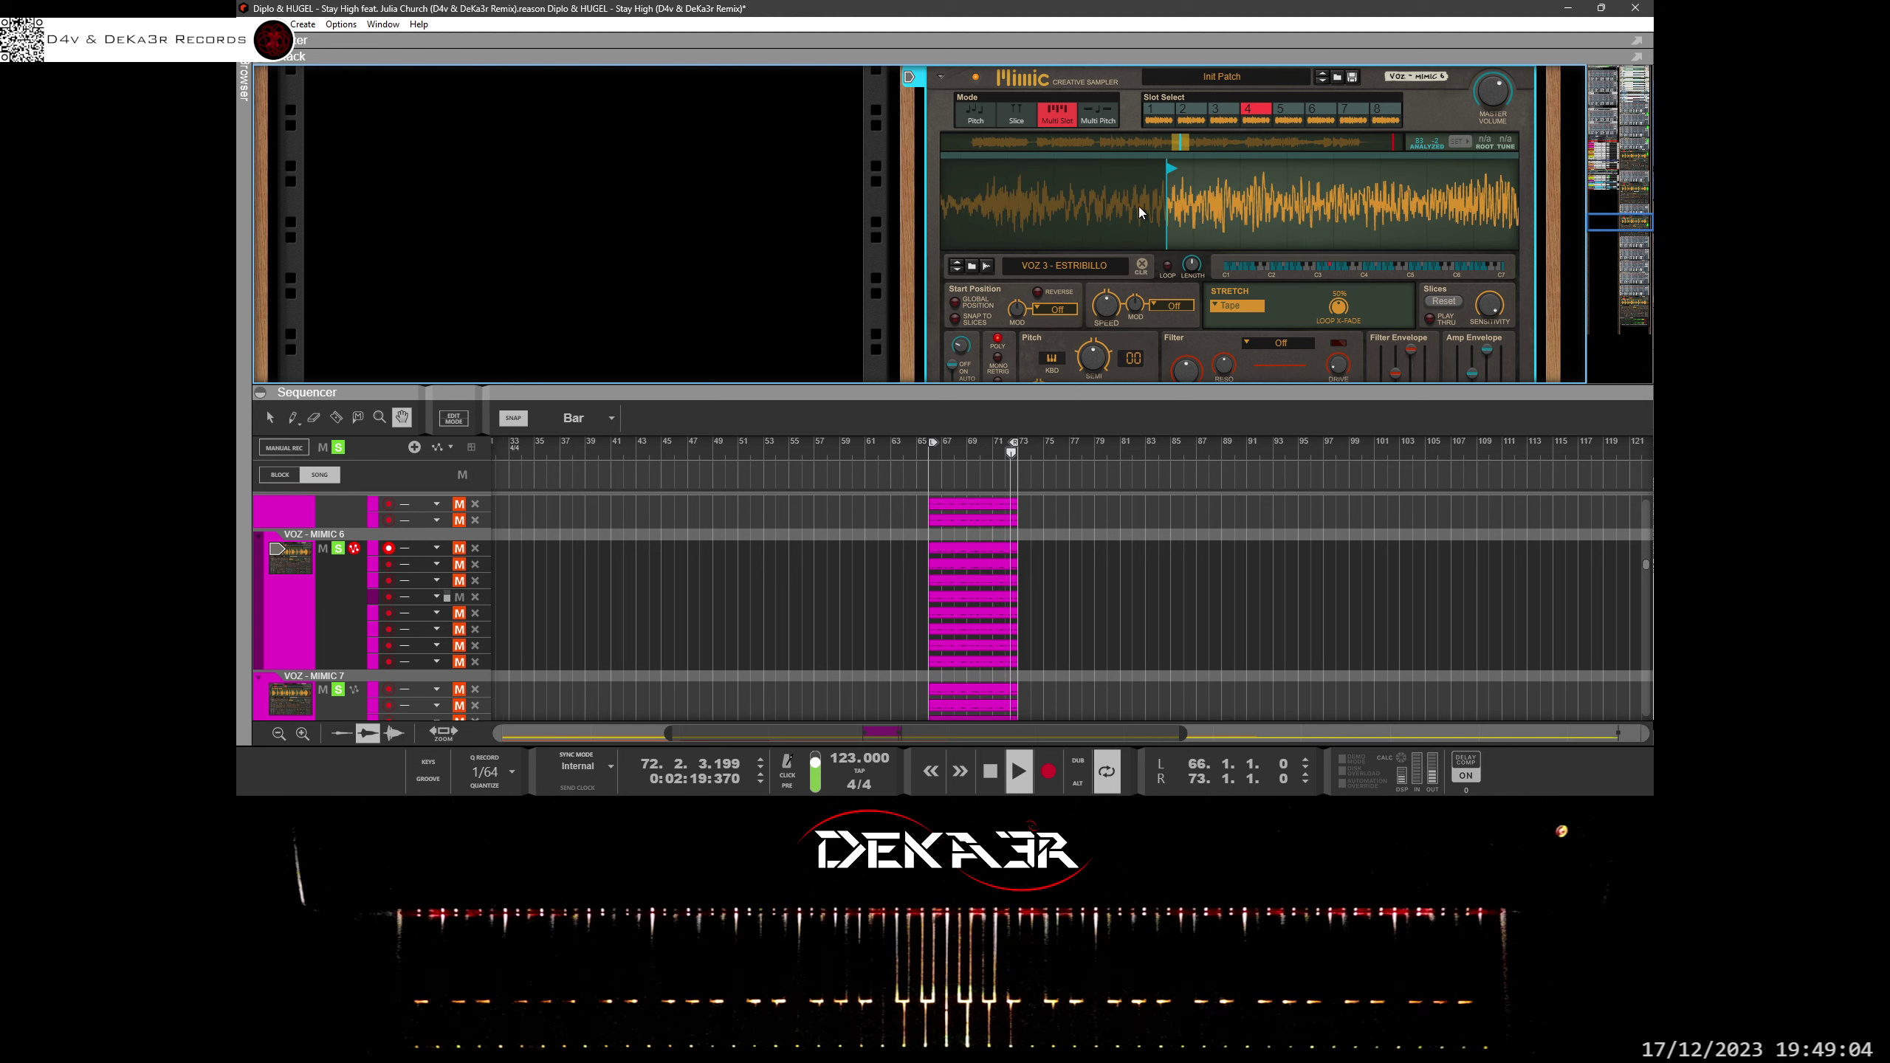
Nudge slot 4's start marker slightly earlier on the magnified VOZ 3 - ESTRIBILLO waveform.
scroll(1146, 212, up, 3)
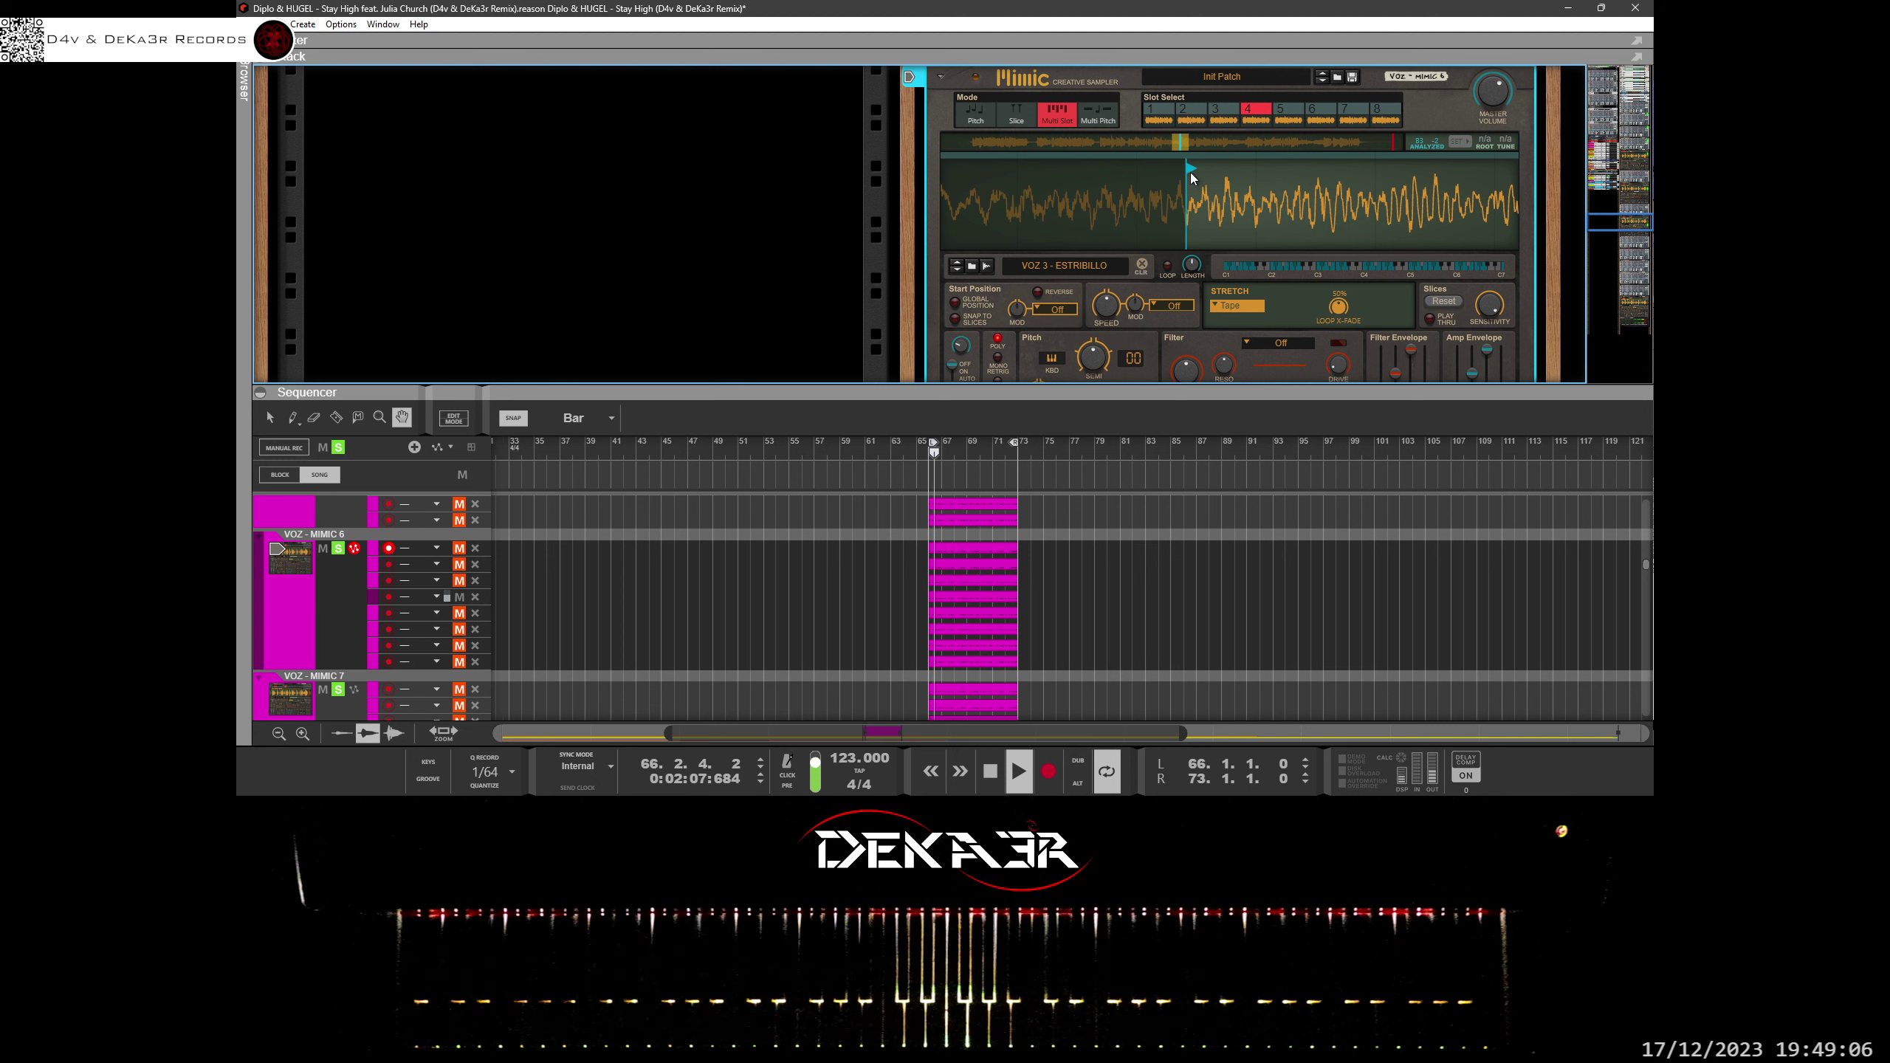
drag(1190, 172, 1170, 168)
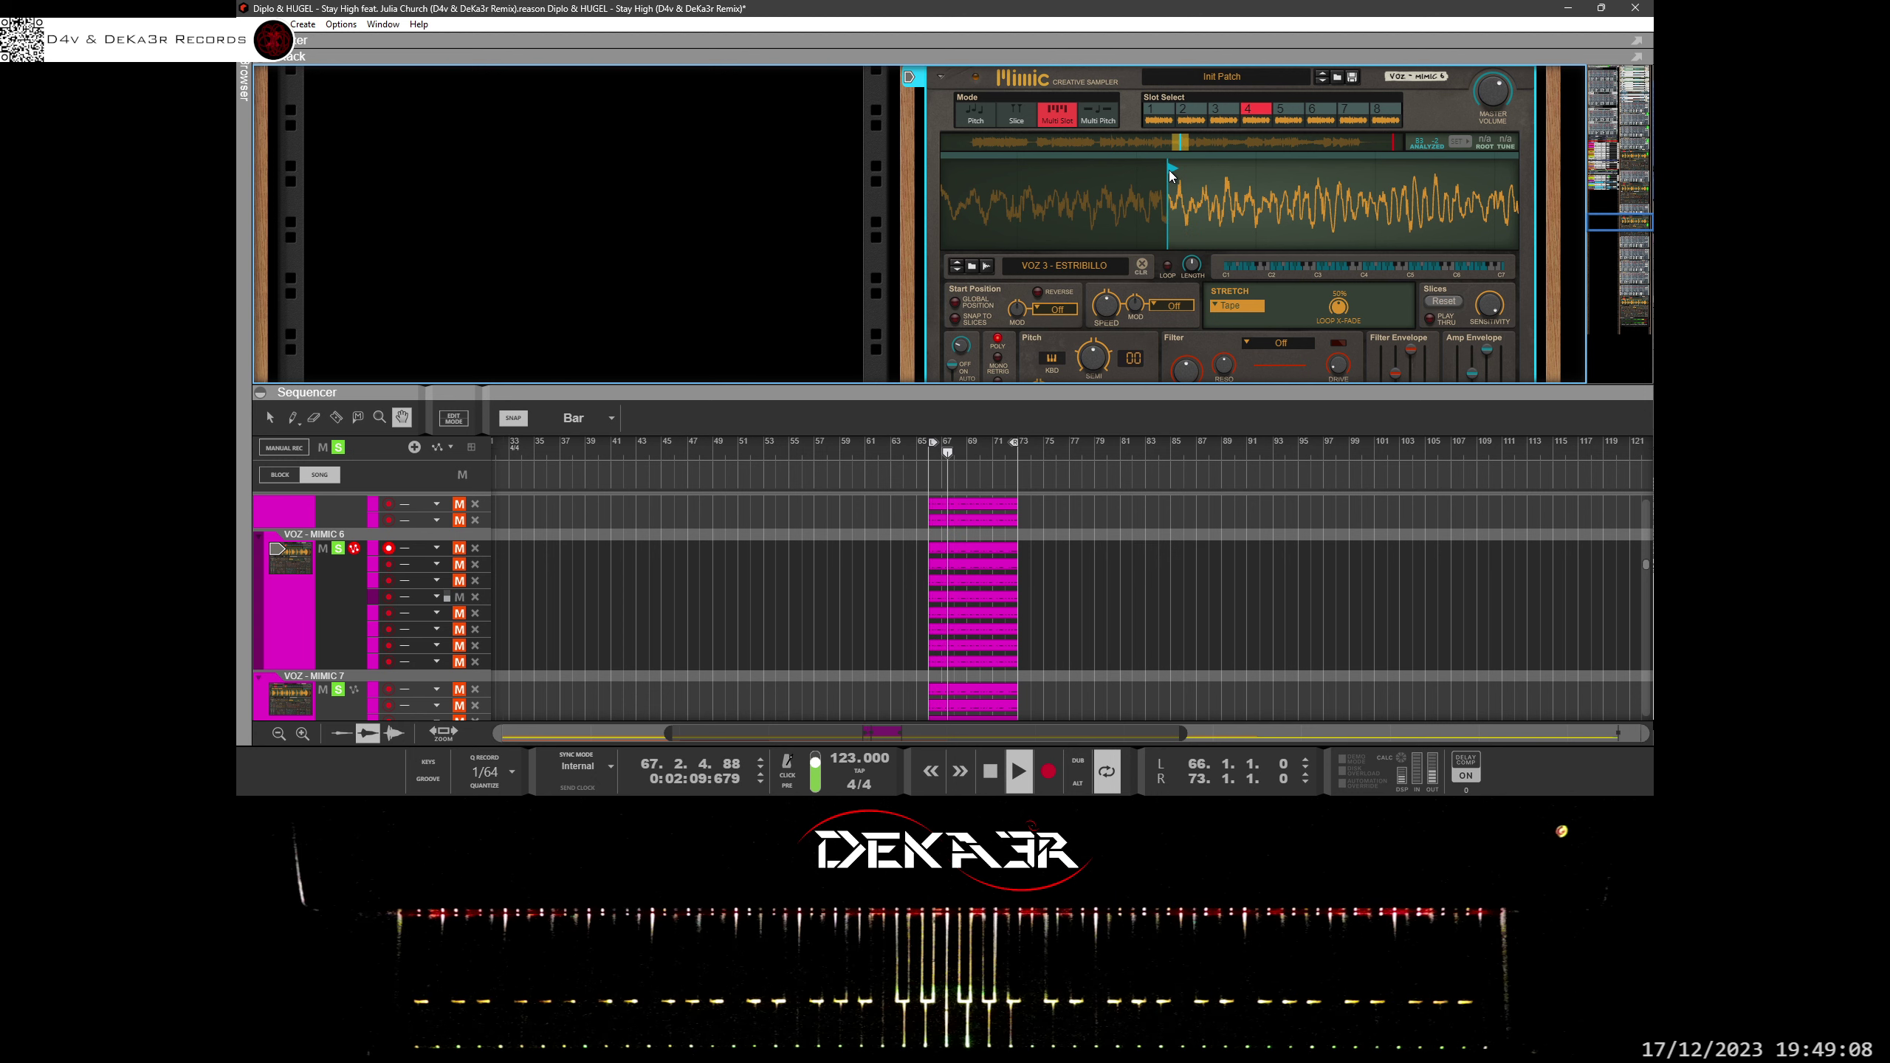
scroll(1161, 200, up, 2)
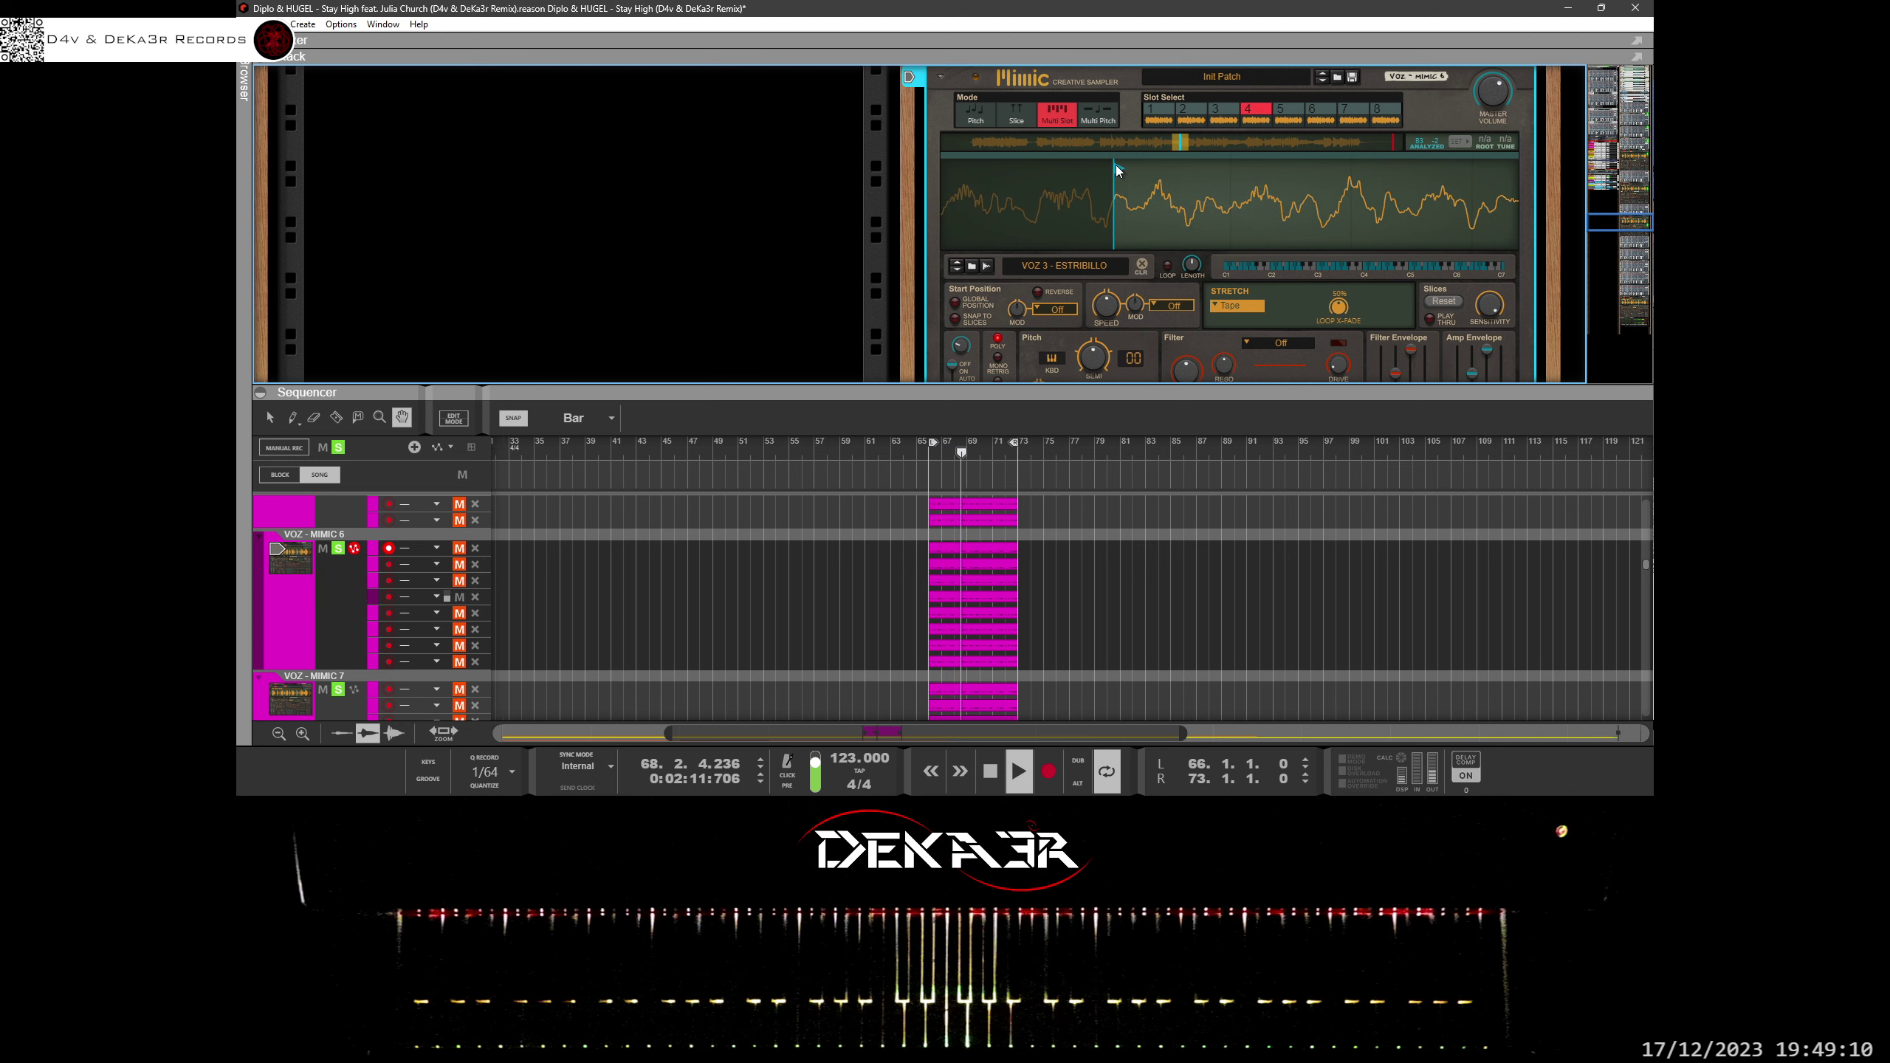
drag(1119, 167, 1108, 168)
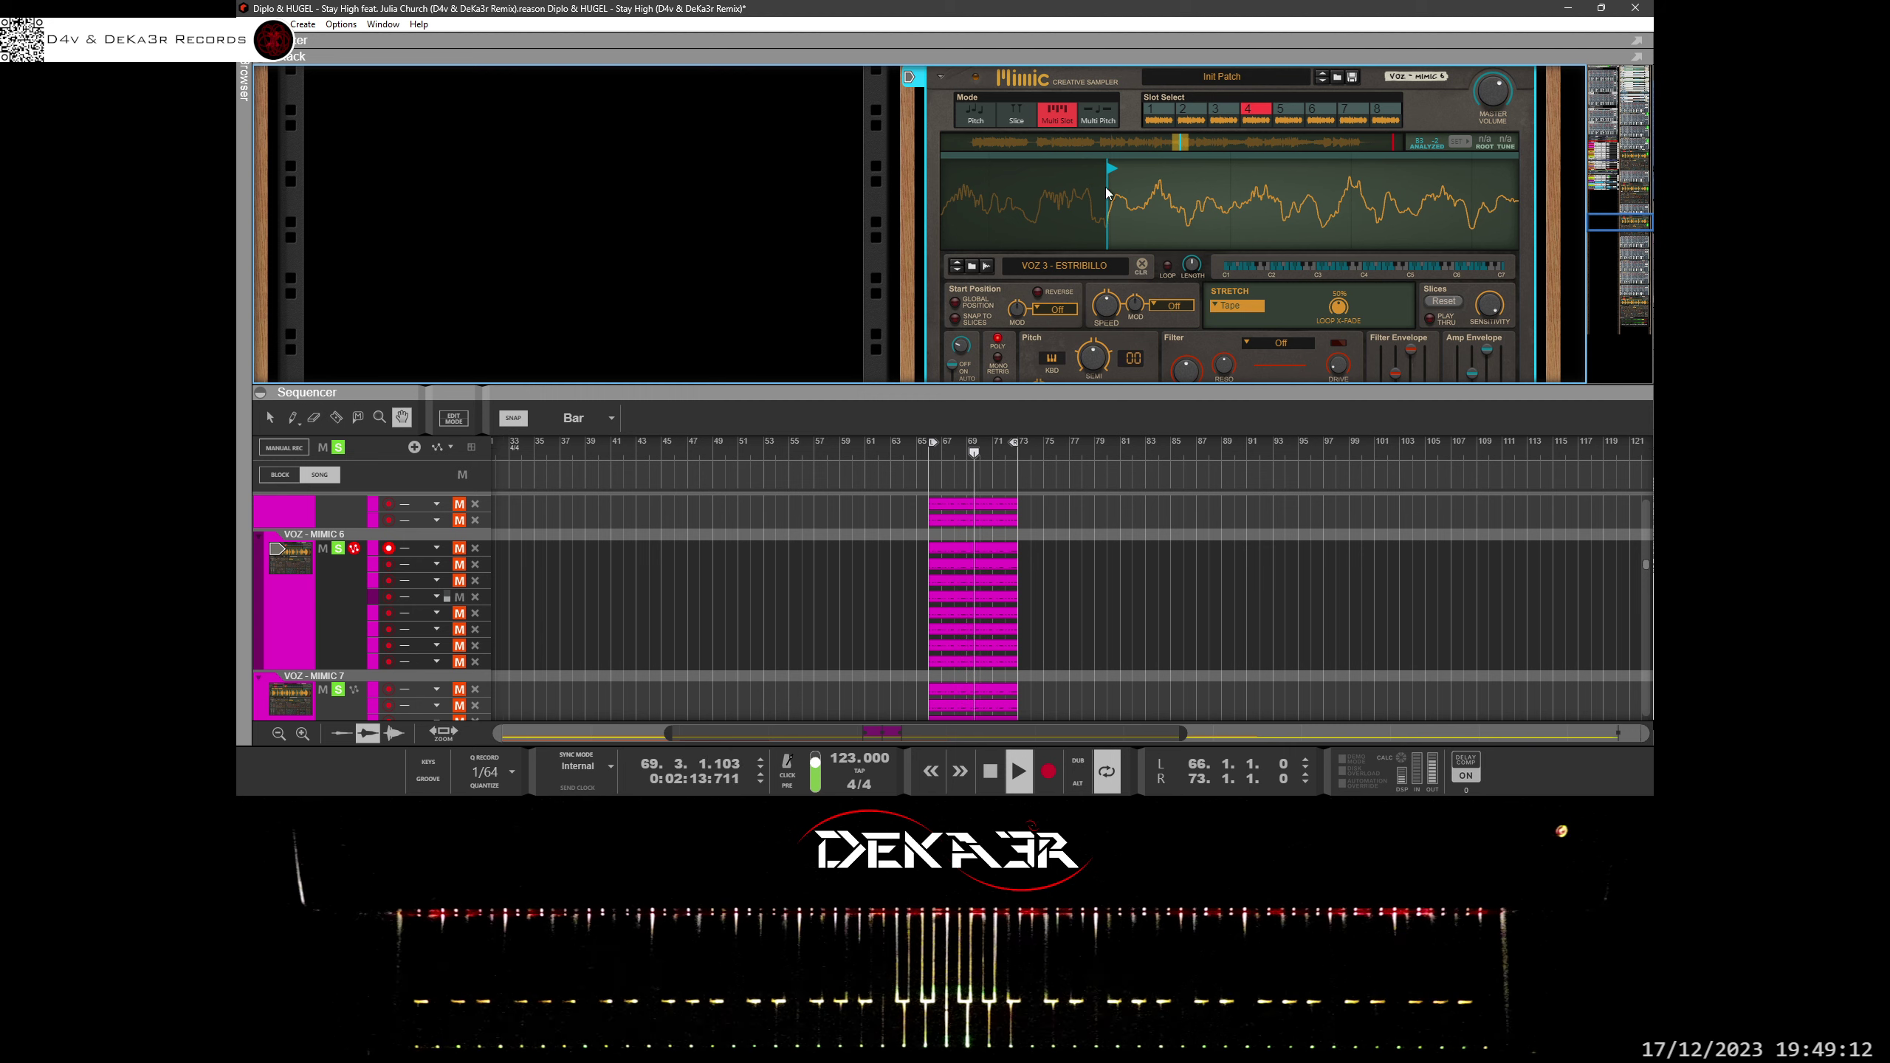
Mute the fourth note lane of VOZ - MIMIC 6, unmute the fifth, and bring up slot 5's waveform.
click(459, 596)
click(459, 613)
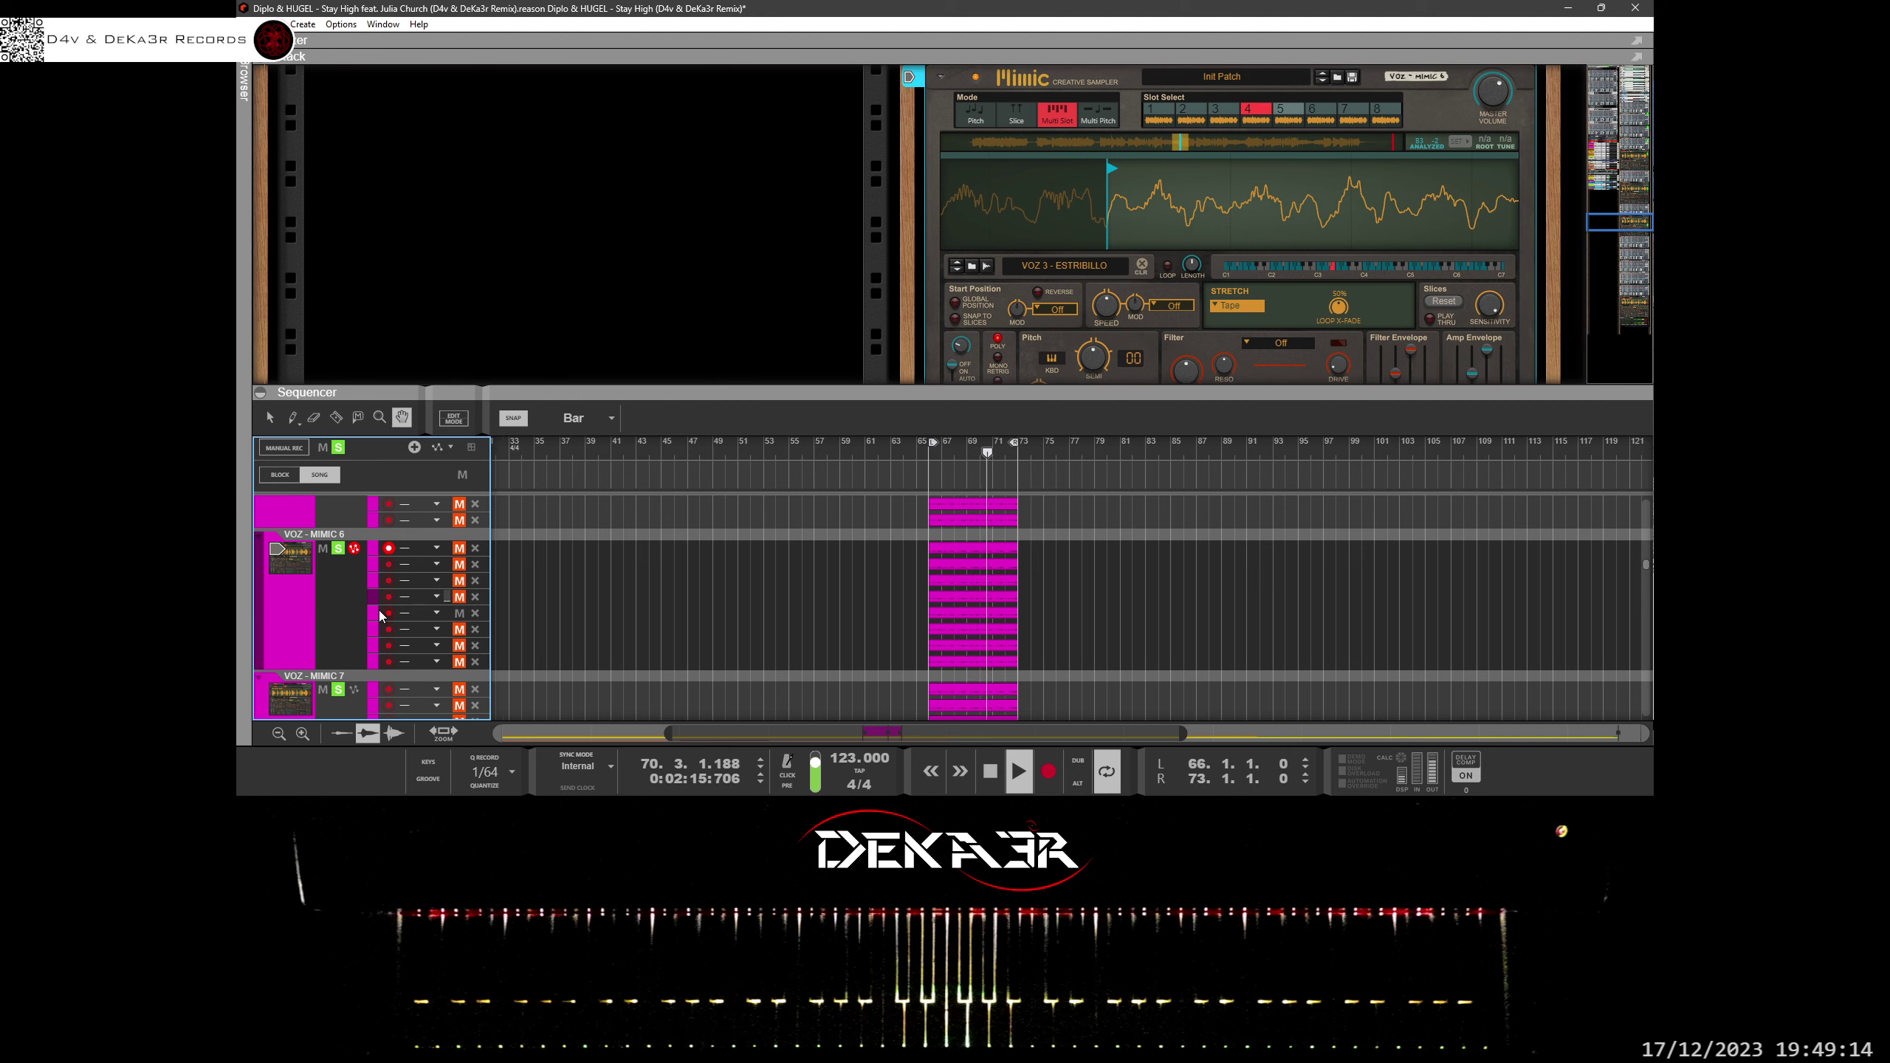
click(1281, 110)
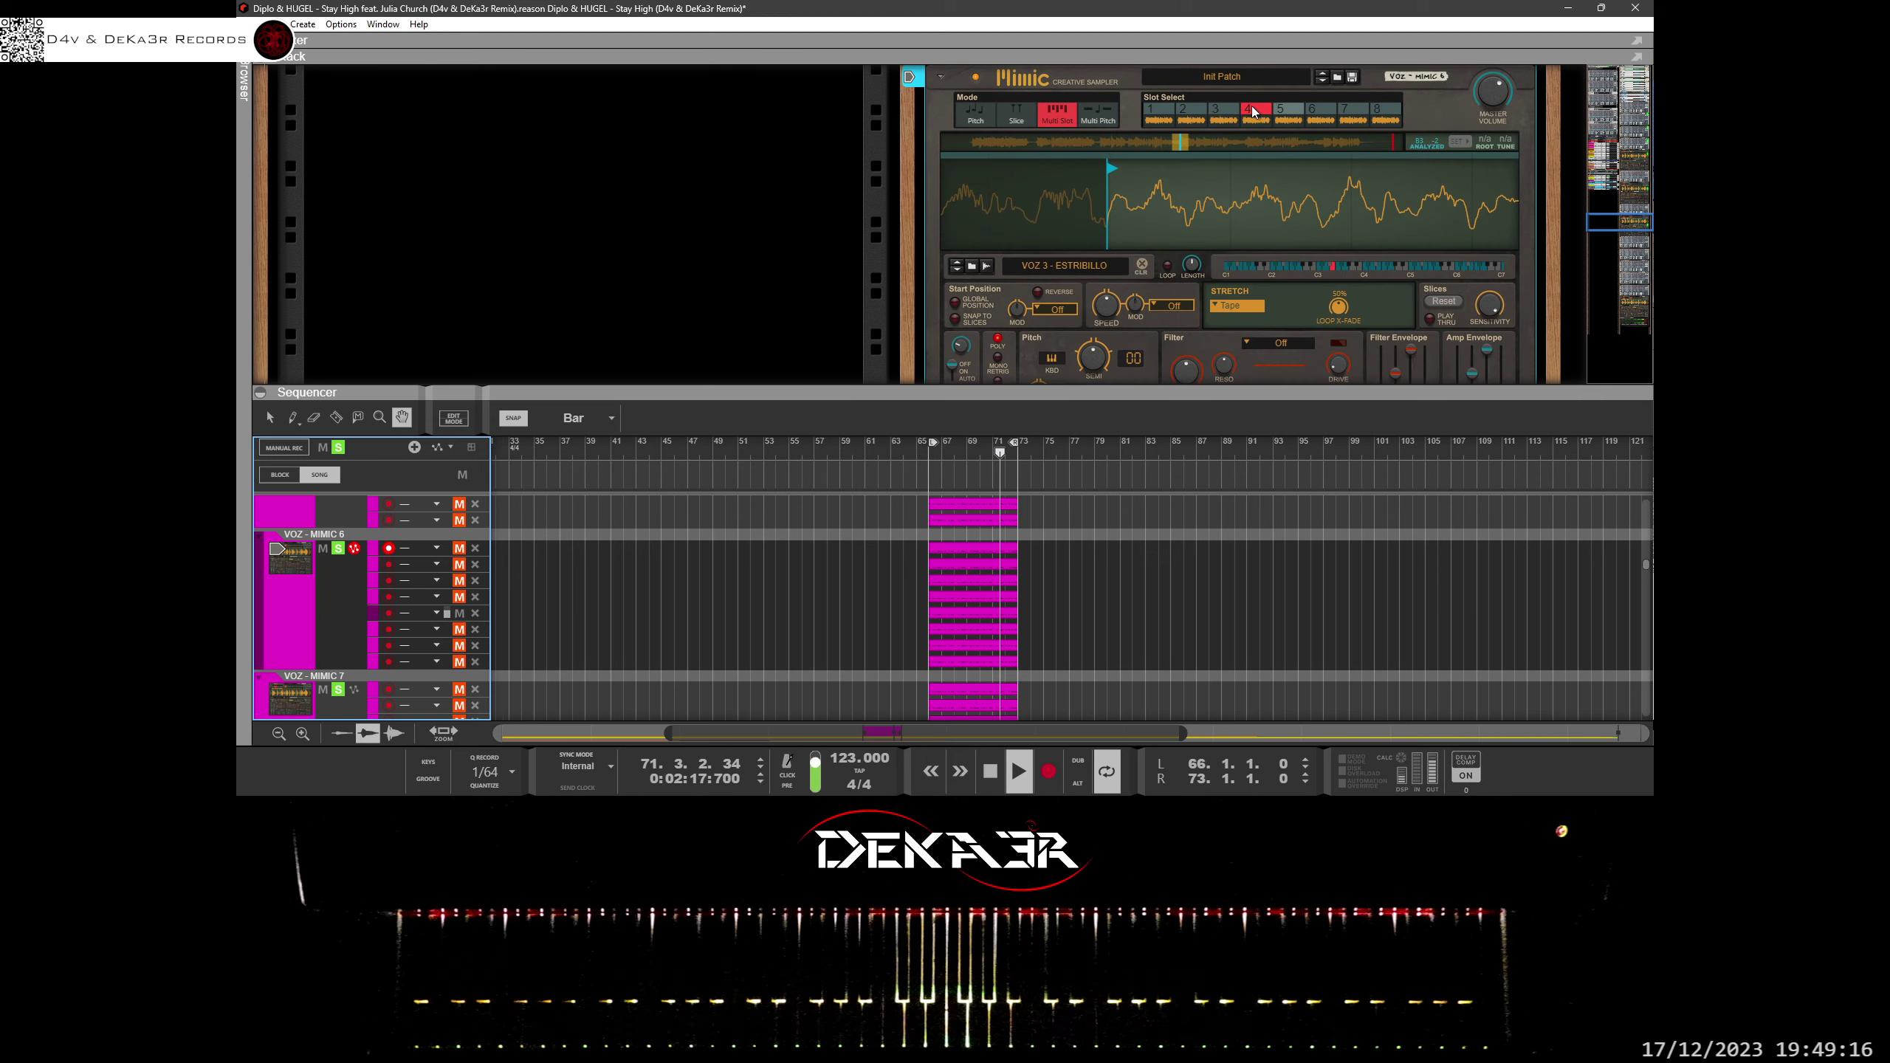
mouse_move(1256, 196)
mouse_down()
mouse_move(1262, 229)
mouse_move(1244, 233)
mouse_up()
scroll(1243, 233, up, 2)
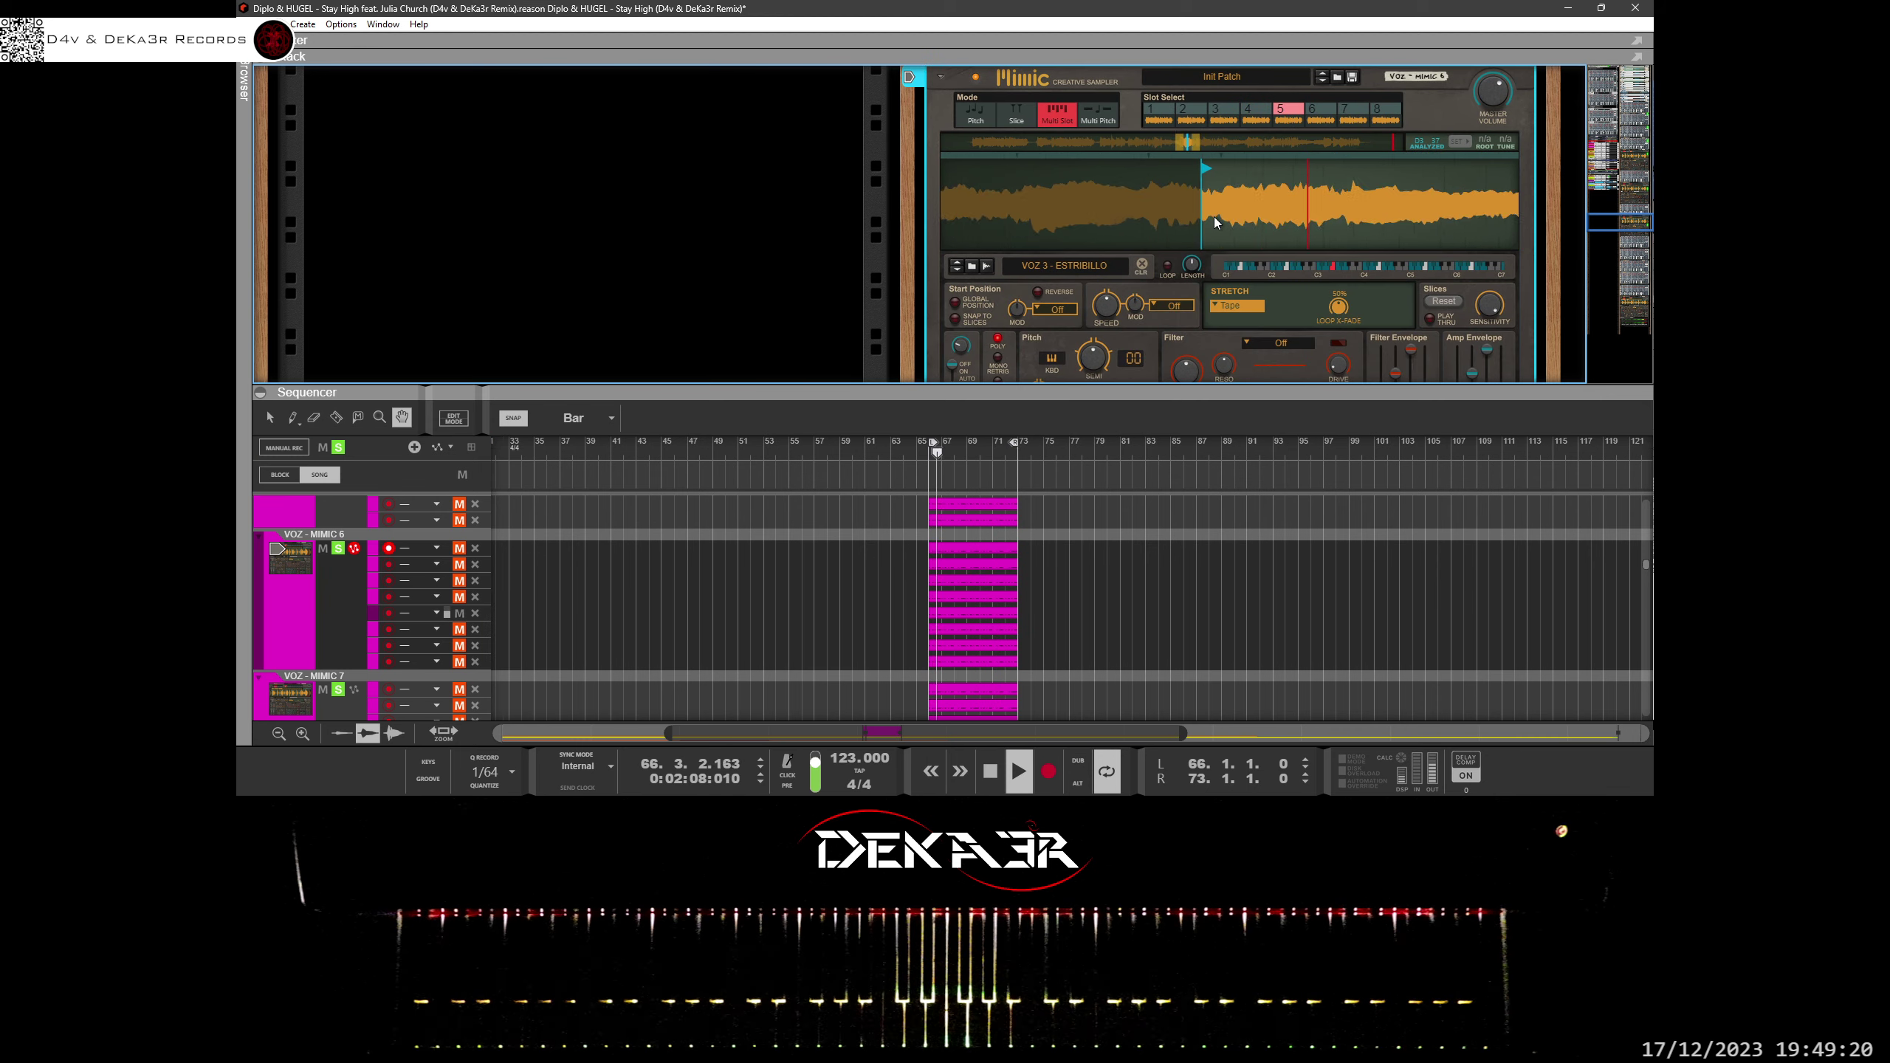
Adjust slot 5's start marker to the vocal onset on a close view of the VOZ 3 - ESTRIBILLO waveform.
scroll(1211, 198, up, 2)
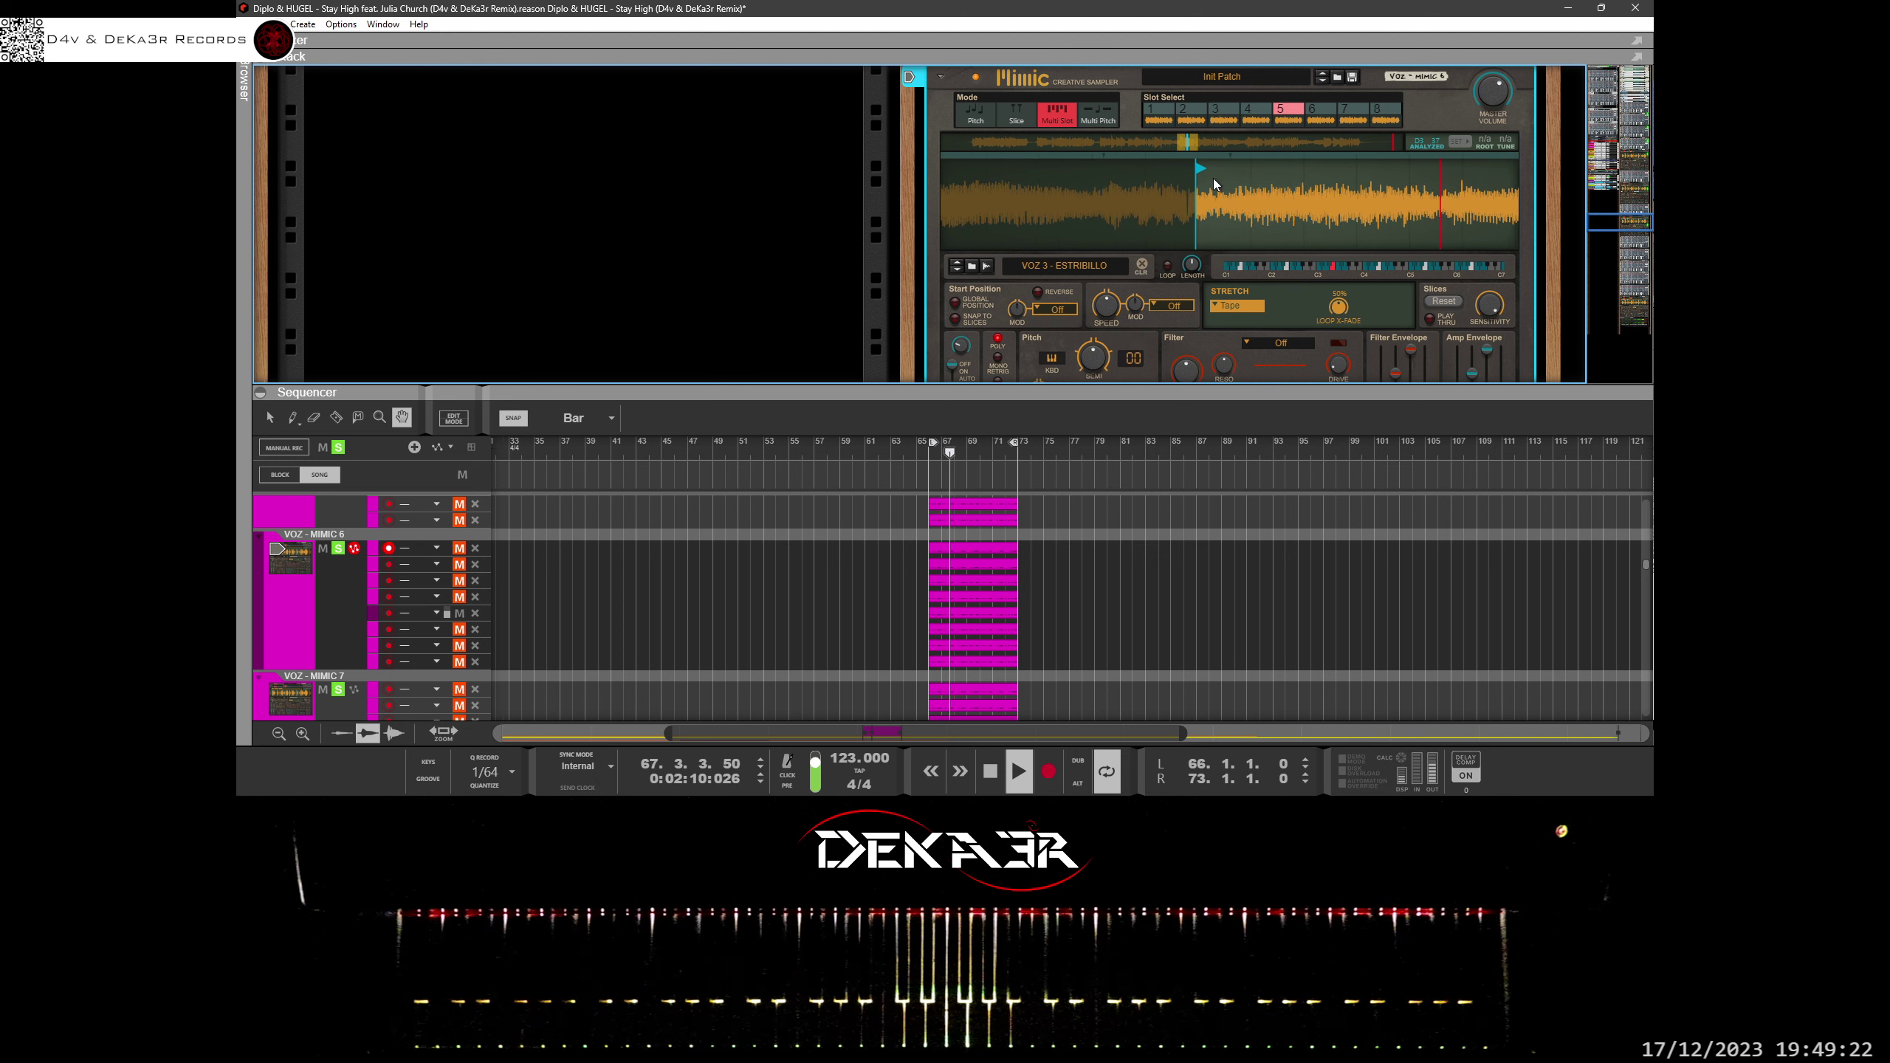
mouse_move(1203, 170)
mouse_down()
mouse_move(1223, 167)
mouse_move(1152, 177)
mouse_move(1243, 181)
mouse_move(1218, 182)
mouse_move(1245, 287)
mouse_up()
drag(1180, 201, 1313, 270)
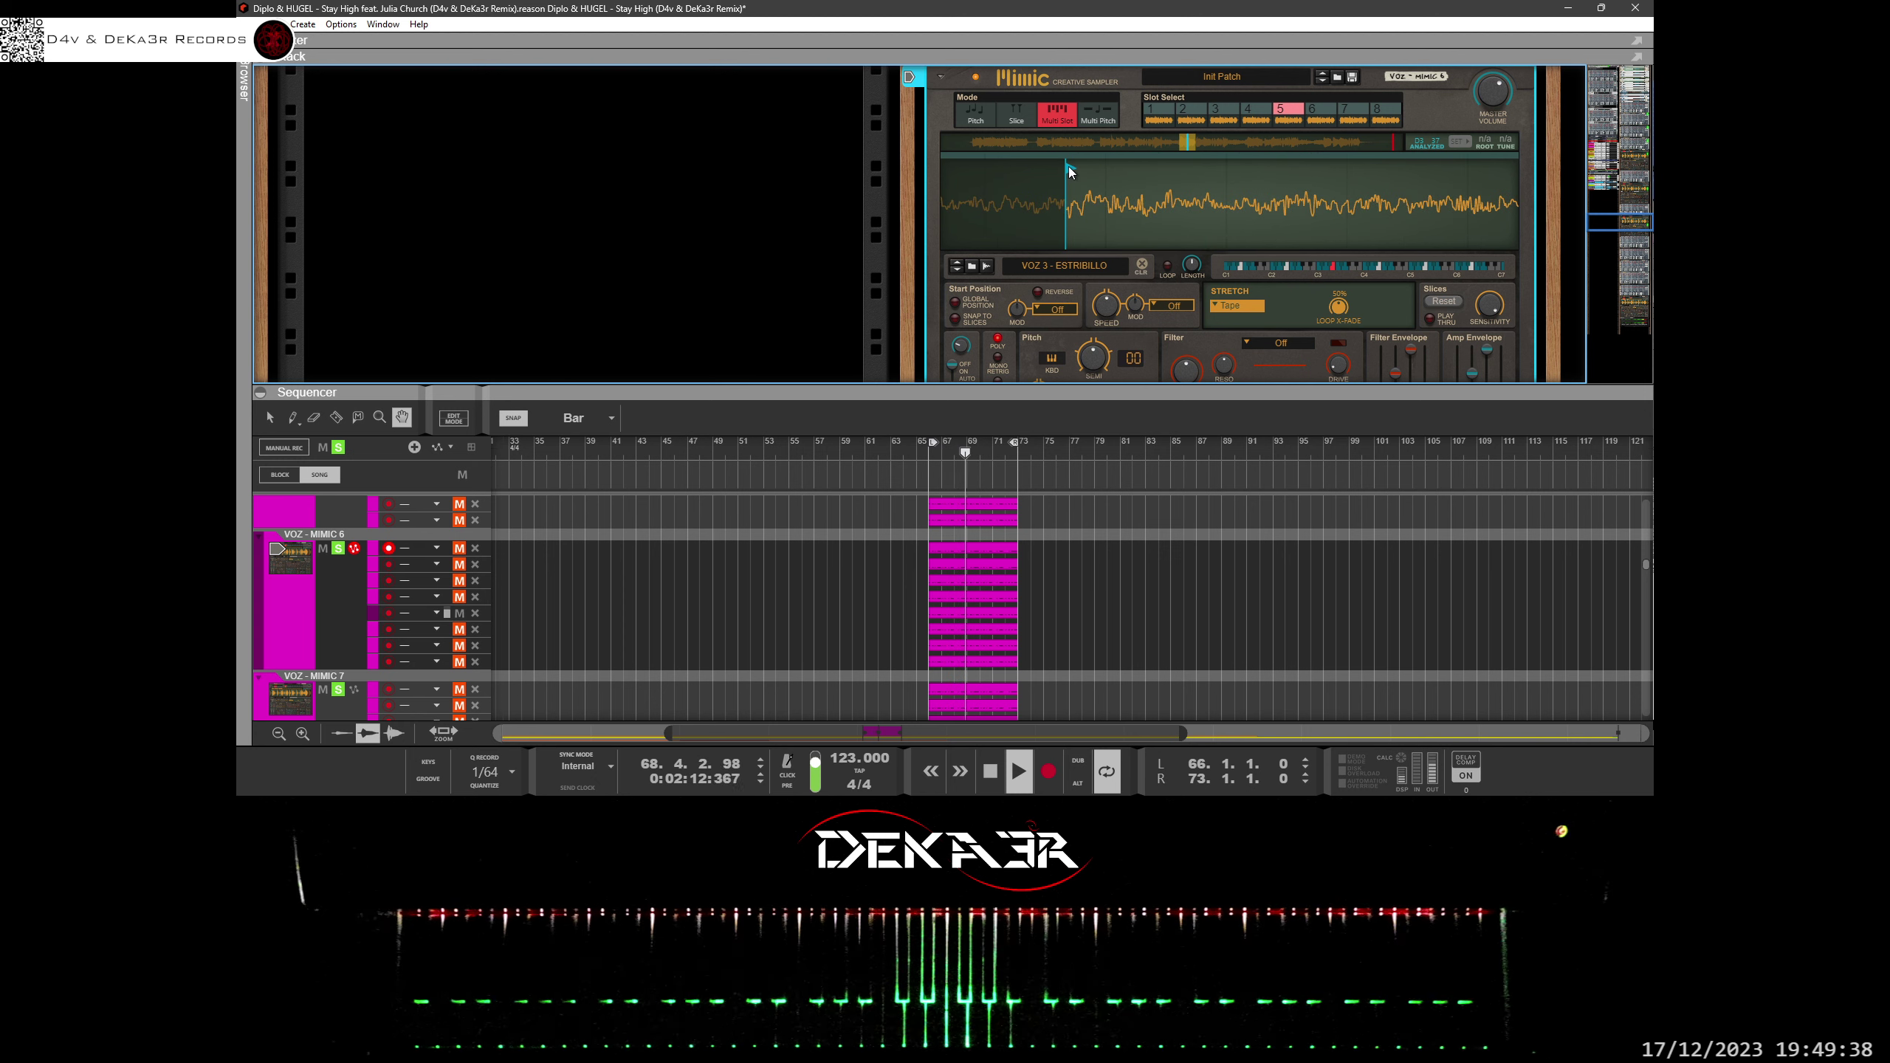
drag(1069, 165, 1085, 174)
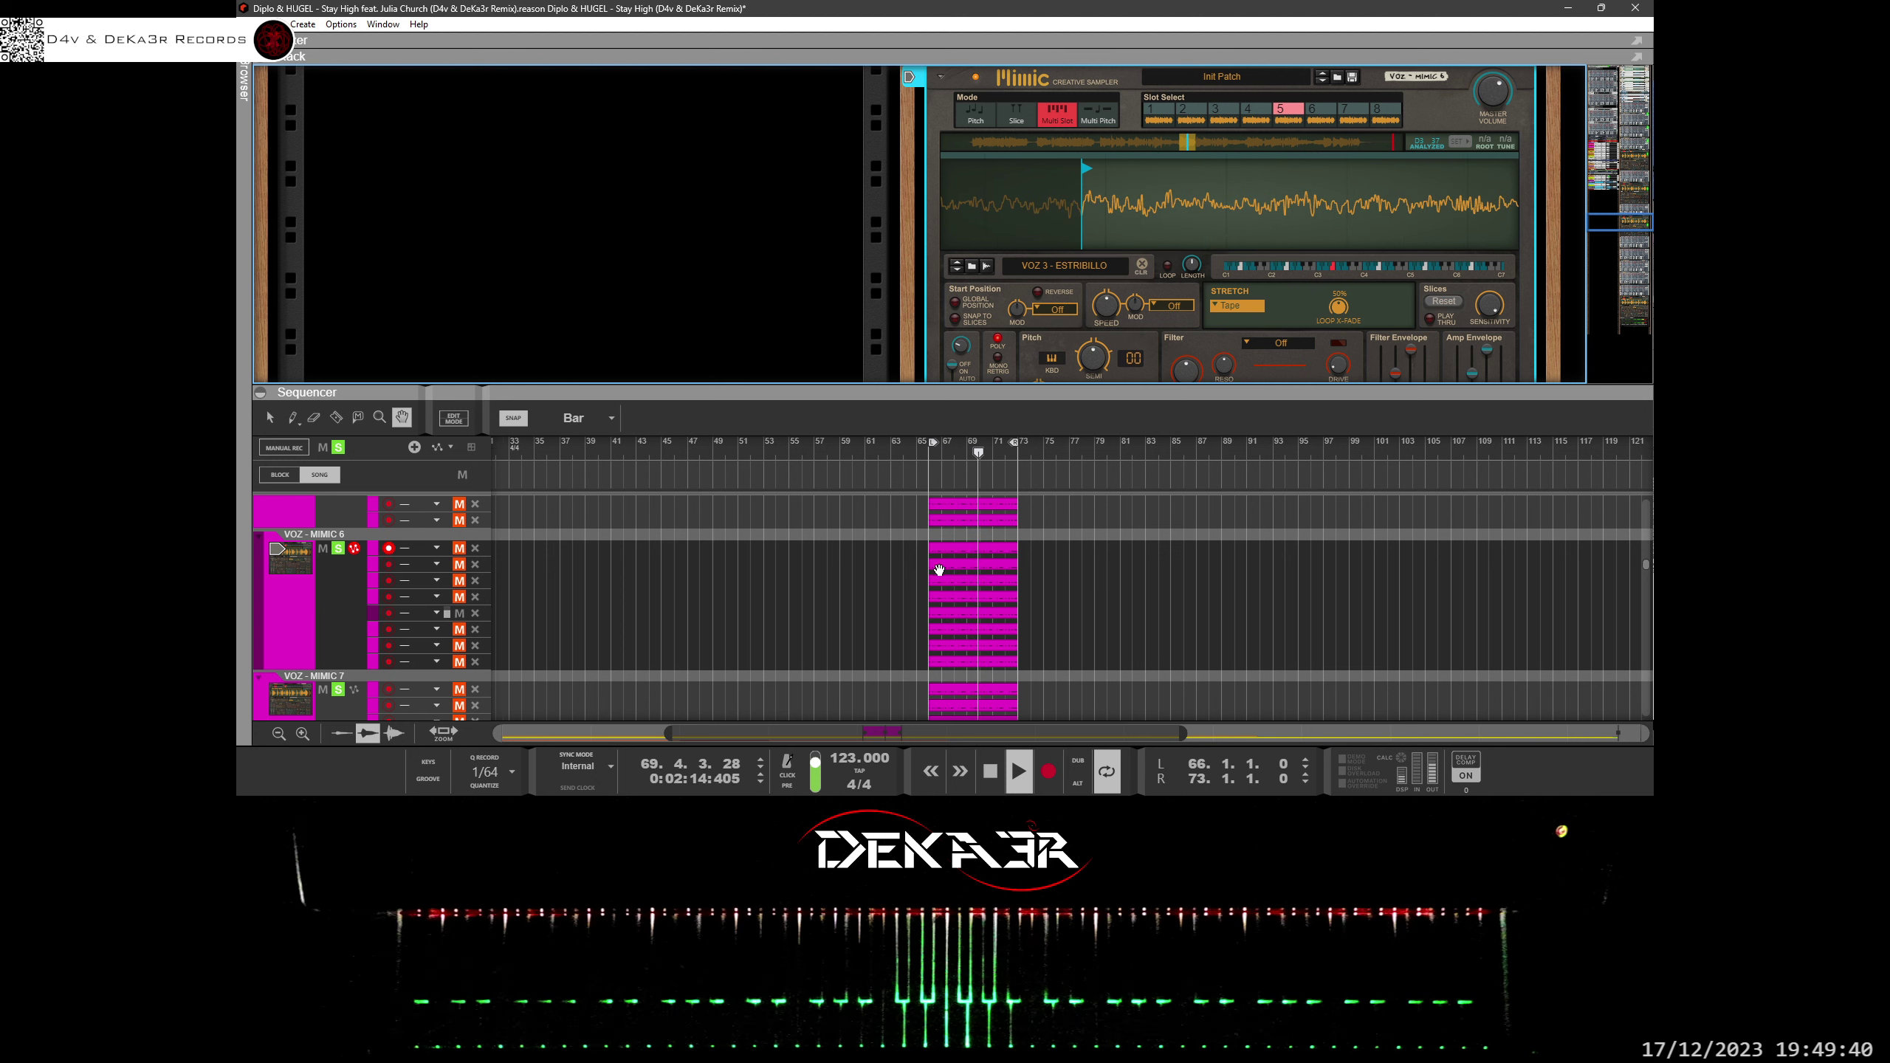
Switch the audition from the fifth to the sixth note lane with slot 6 selected, and save the song.
click(459, 631)
click(458, 615)
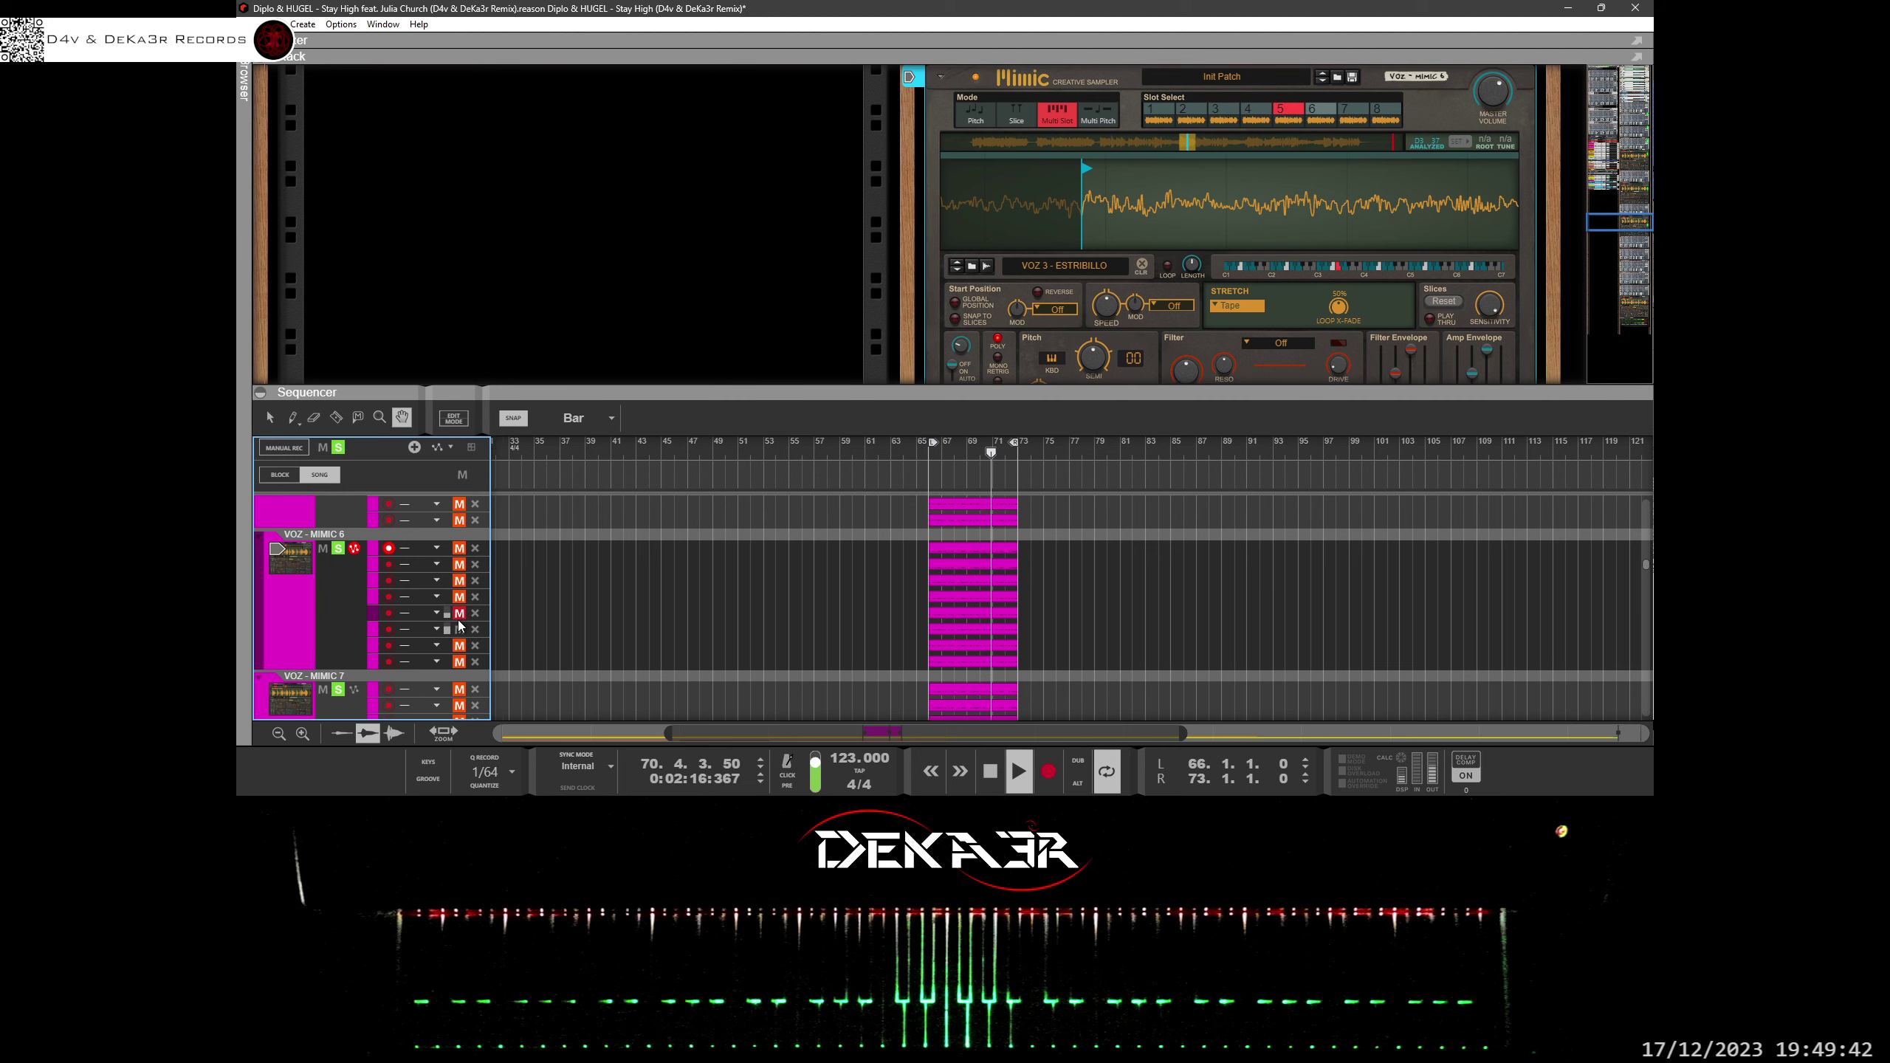
click(375, 630)
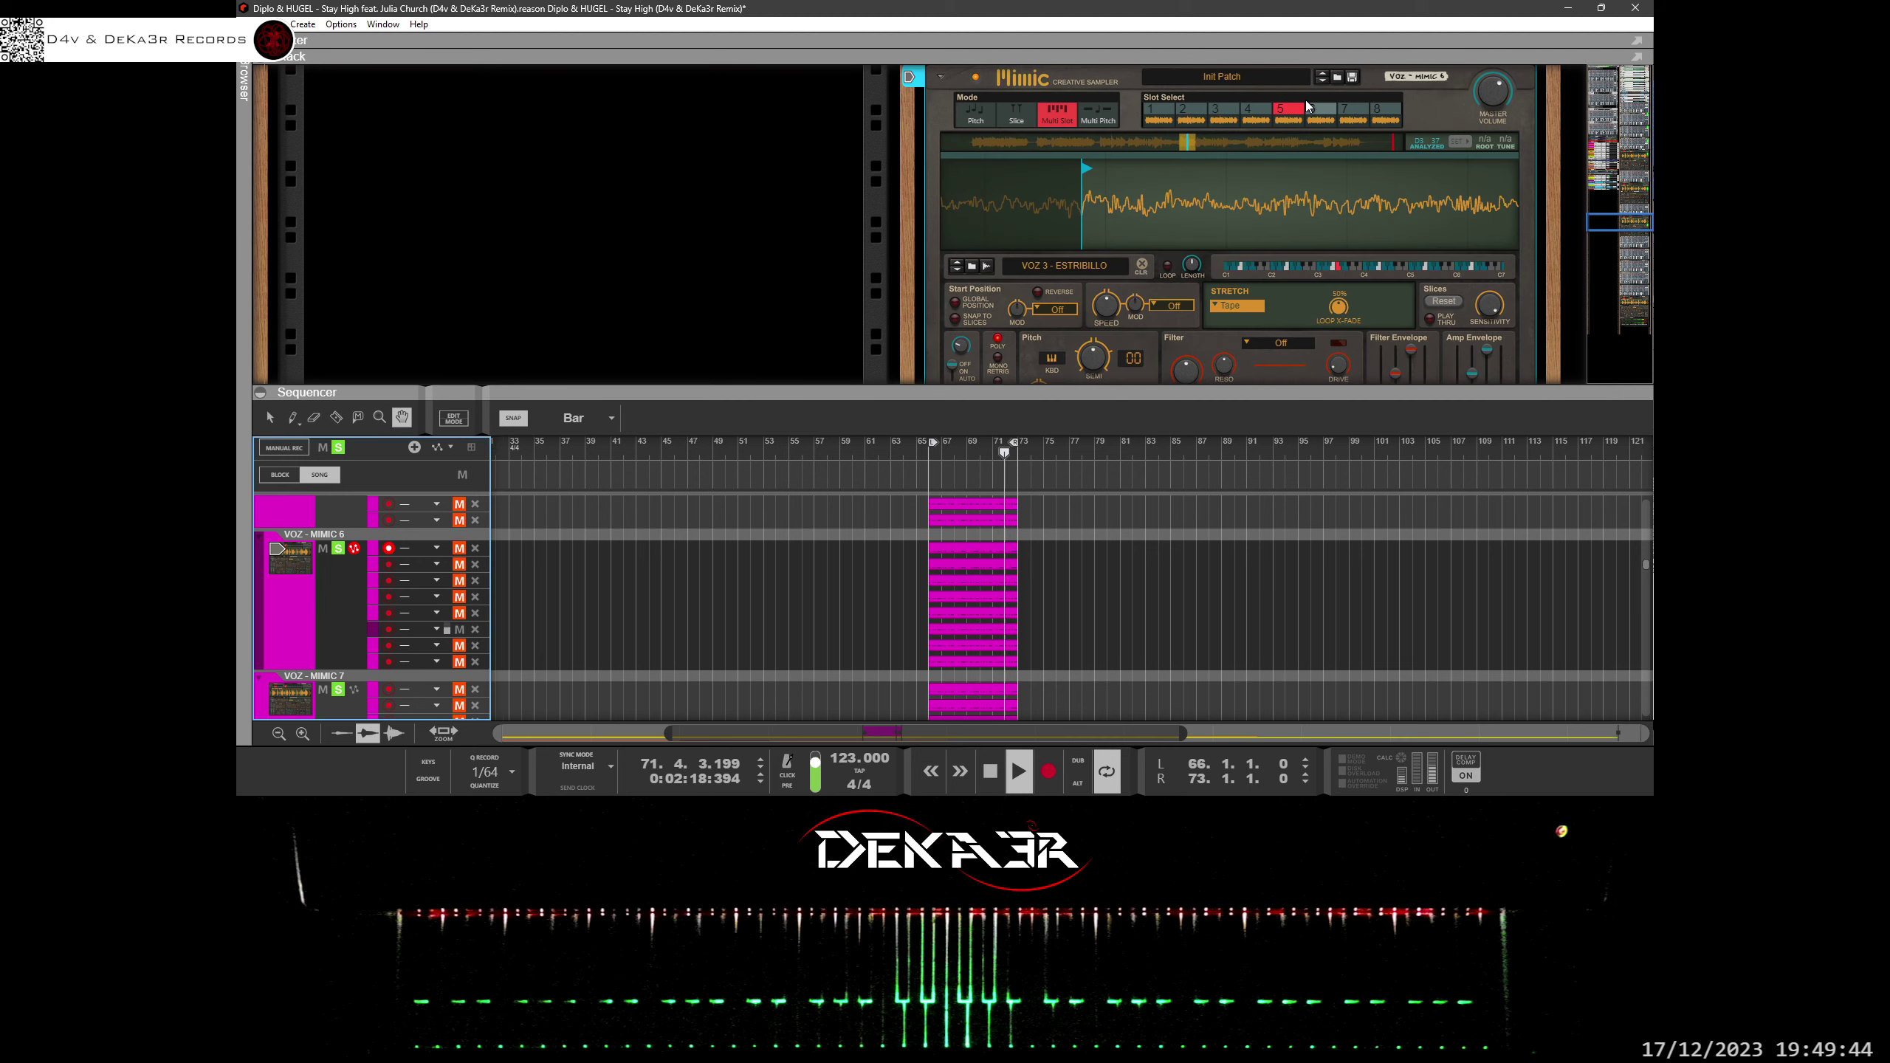
click(1314, 110)
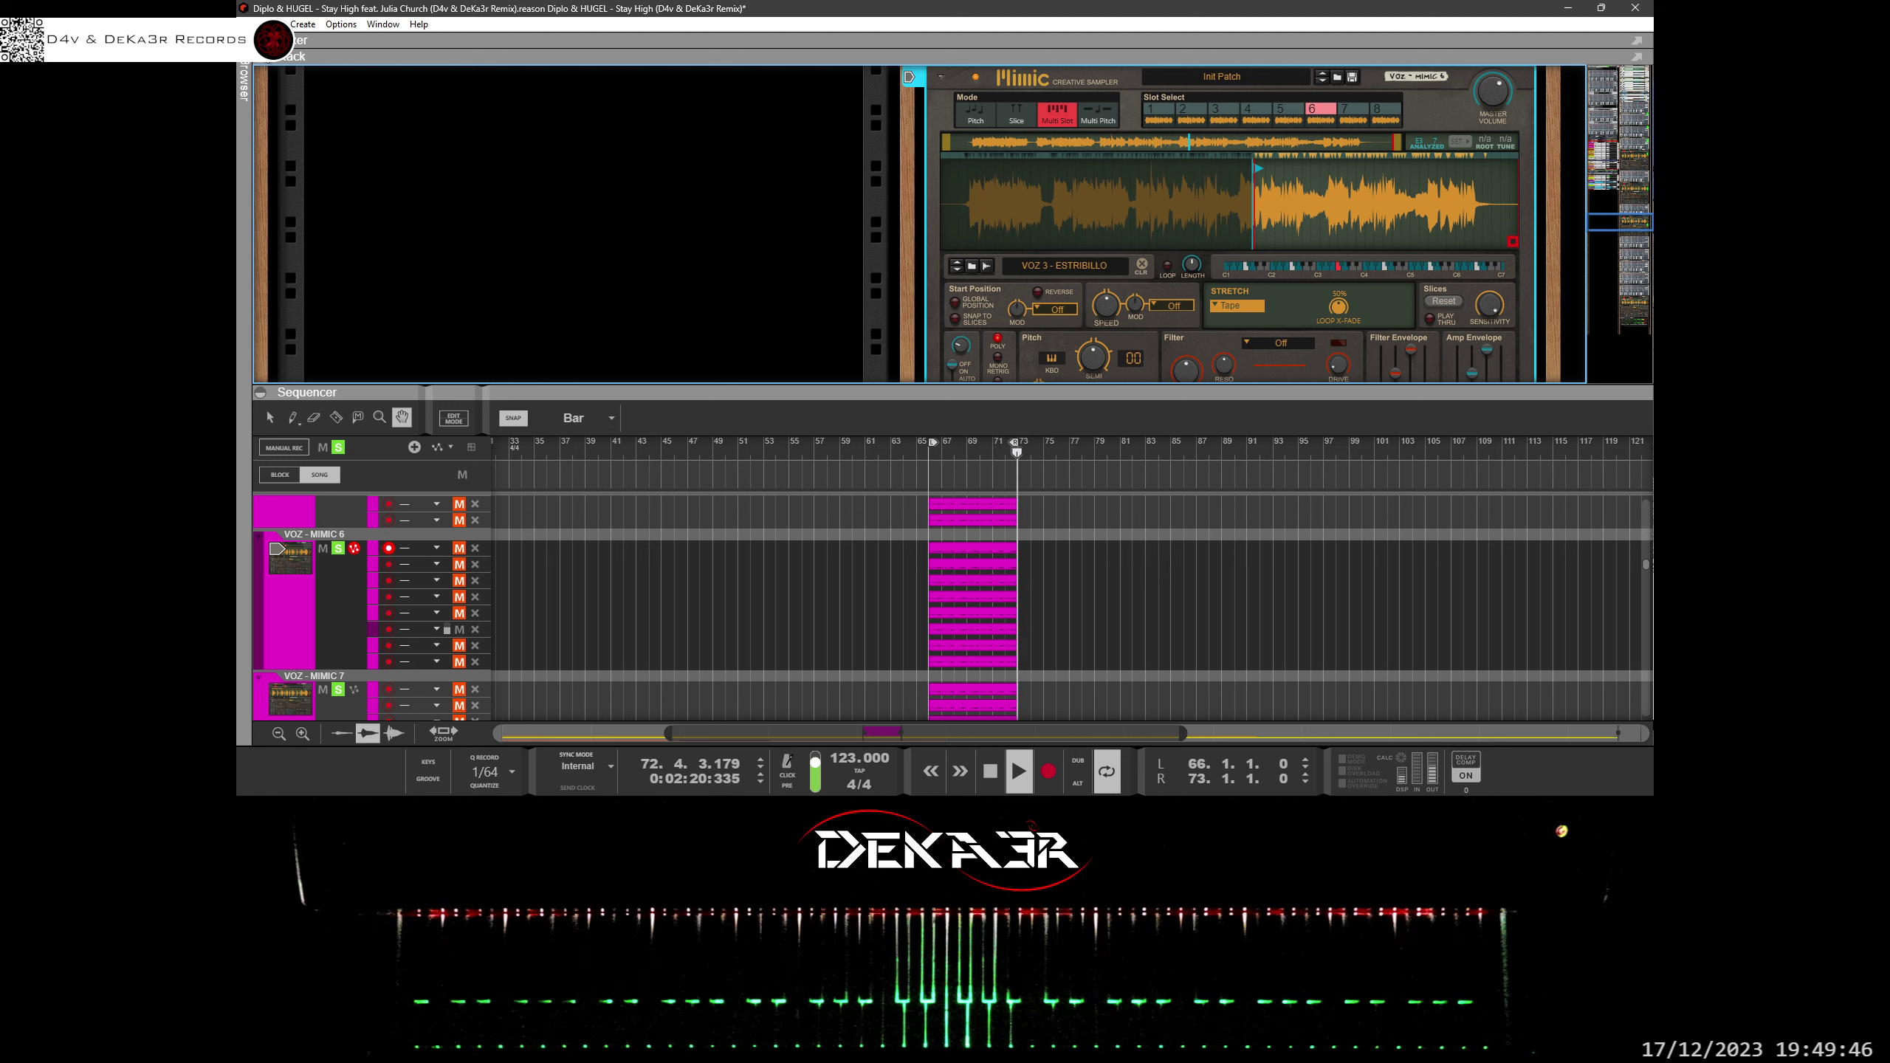
click(248, 24)
click(283, 141)
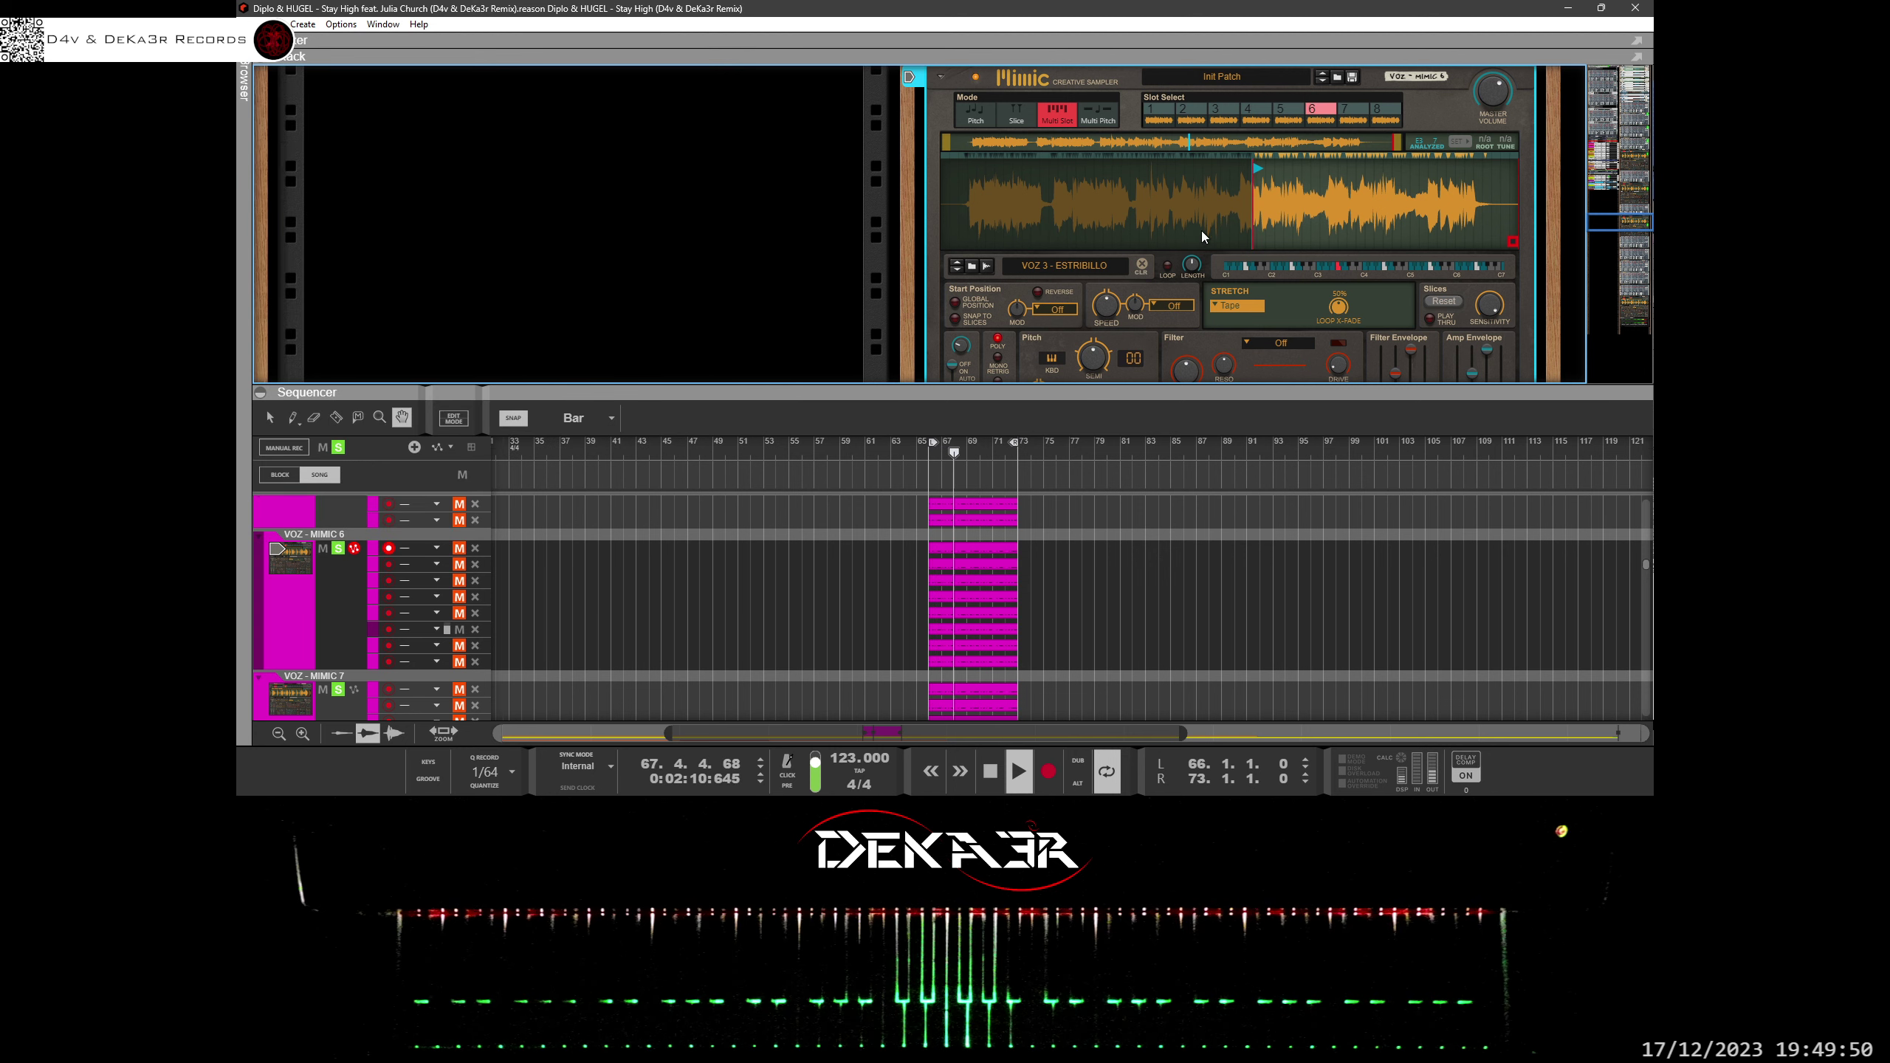
Move slot 6's start marker slightly later, towards the vocal onset in the VOZ 3 - ESTRIBILLO sample.
drag(1262, 202, 1241, 292)
drag(1191, 189, 1192, 205)
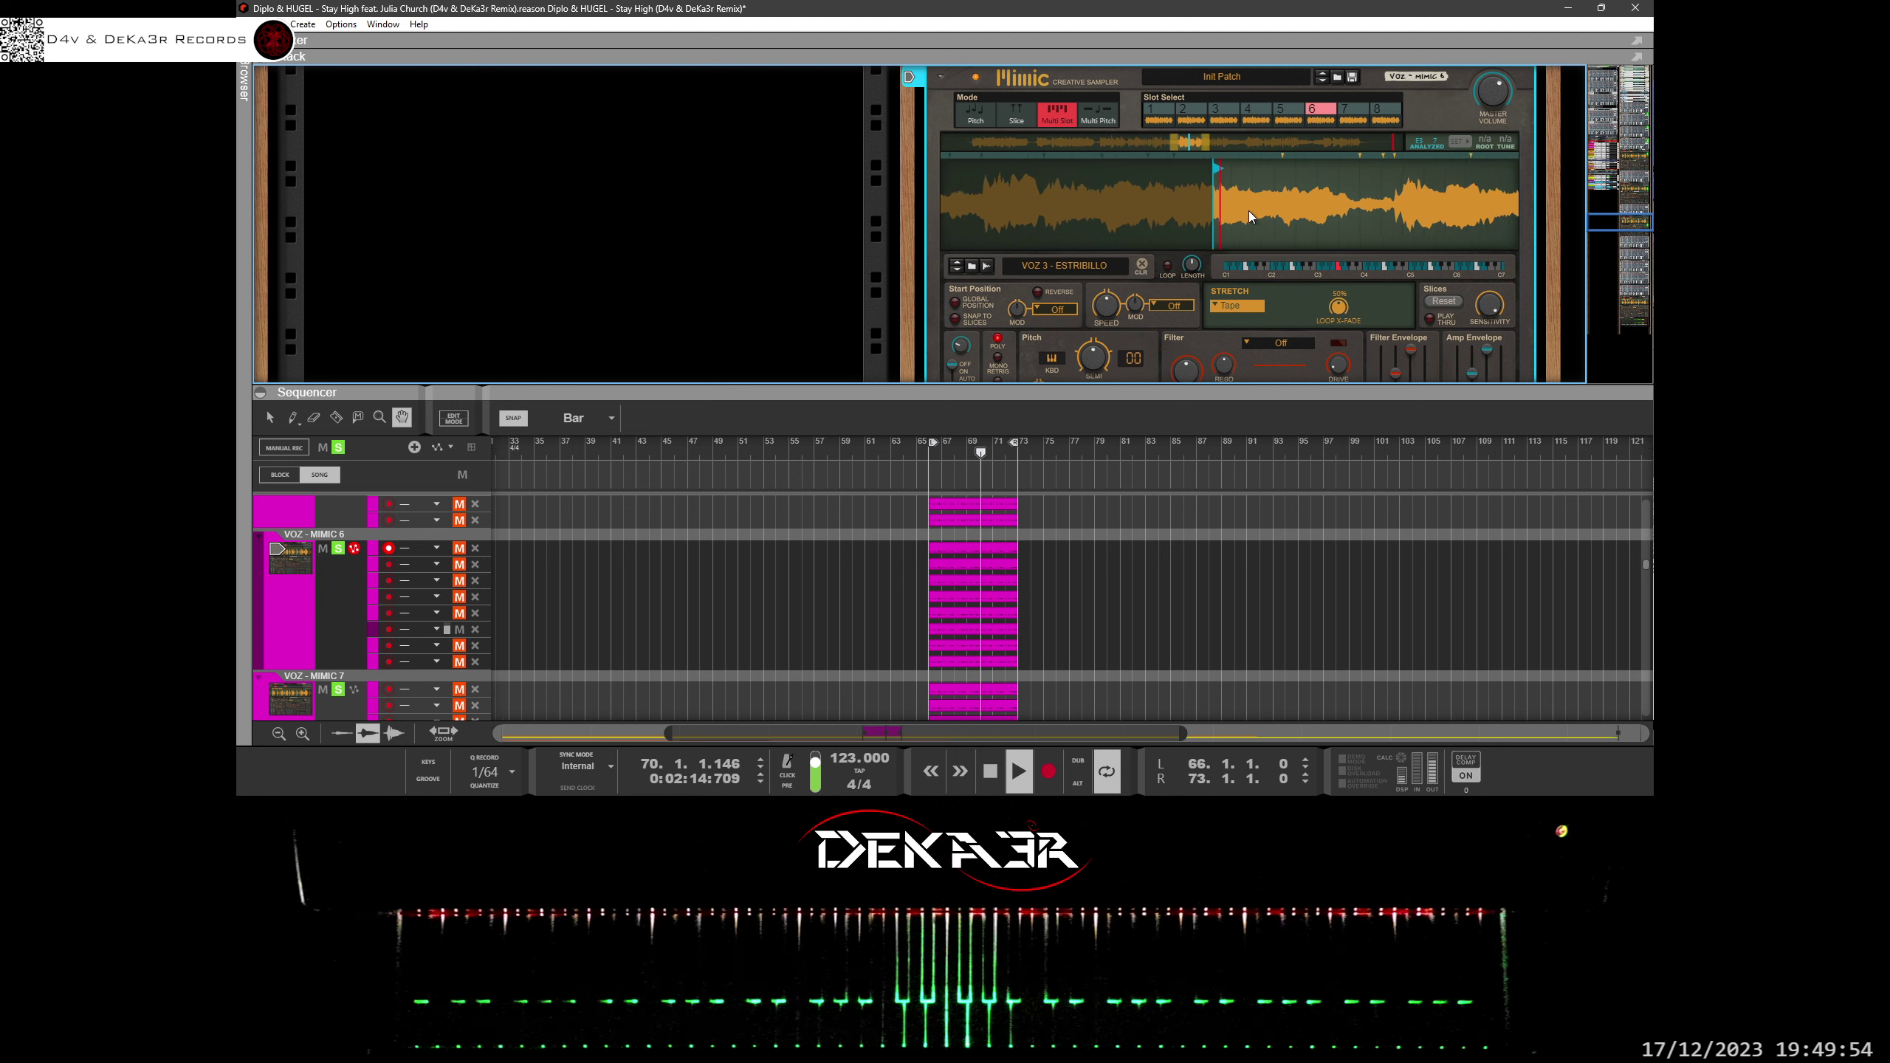
click(1239, 173)
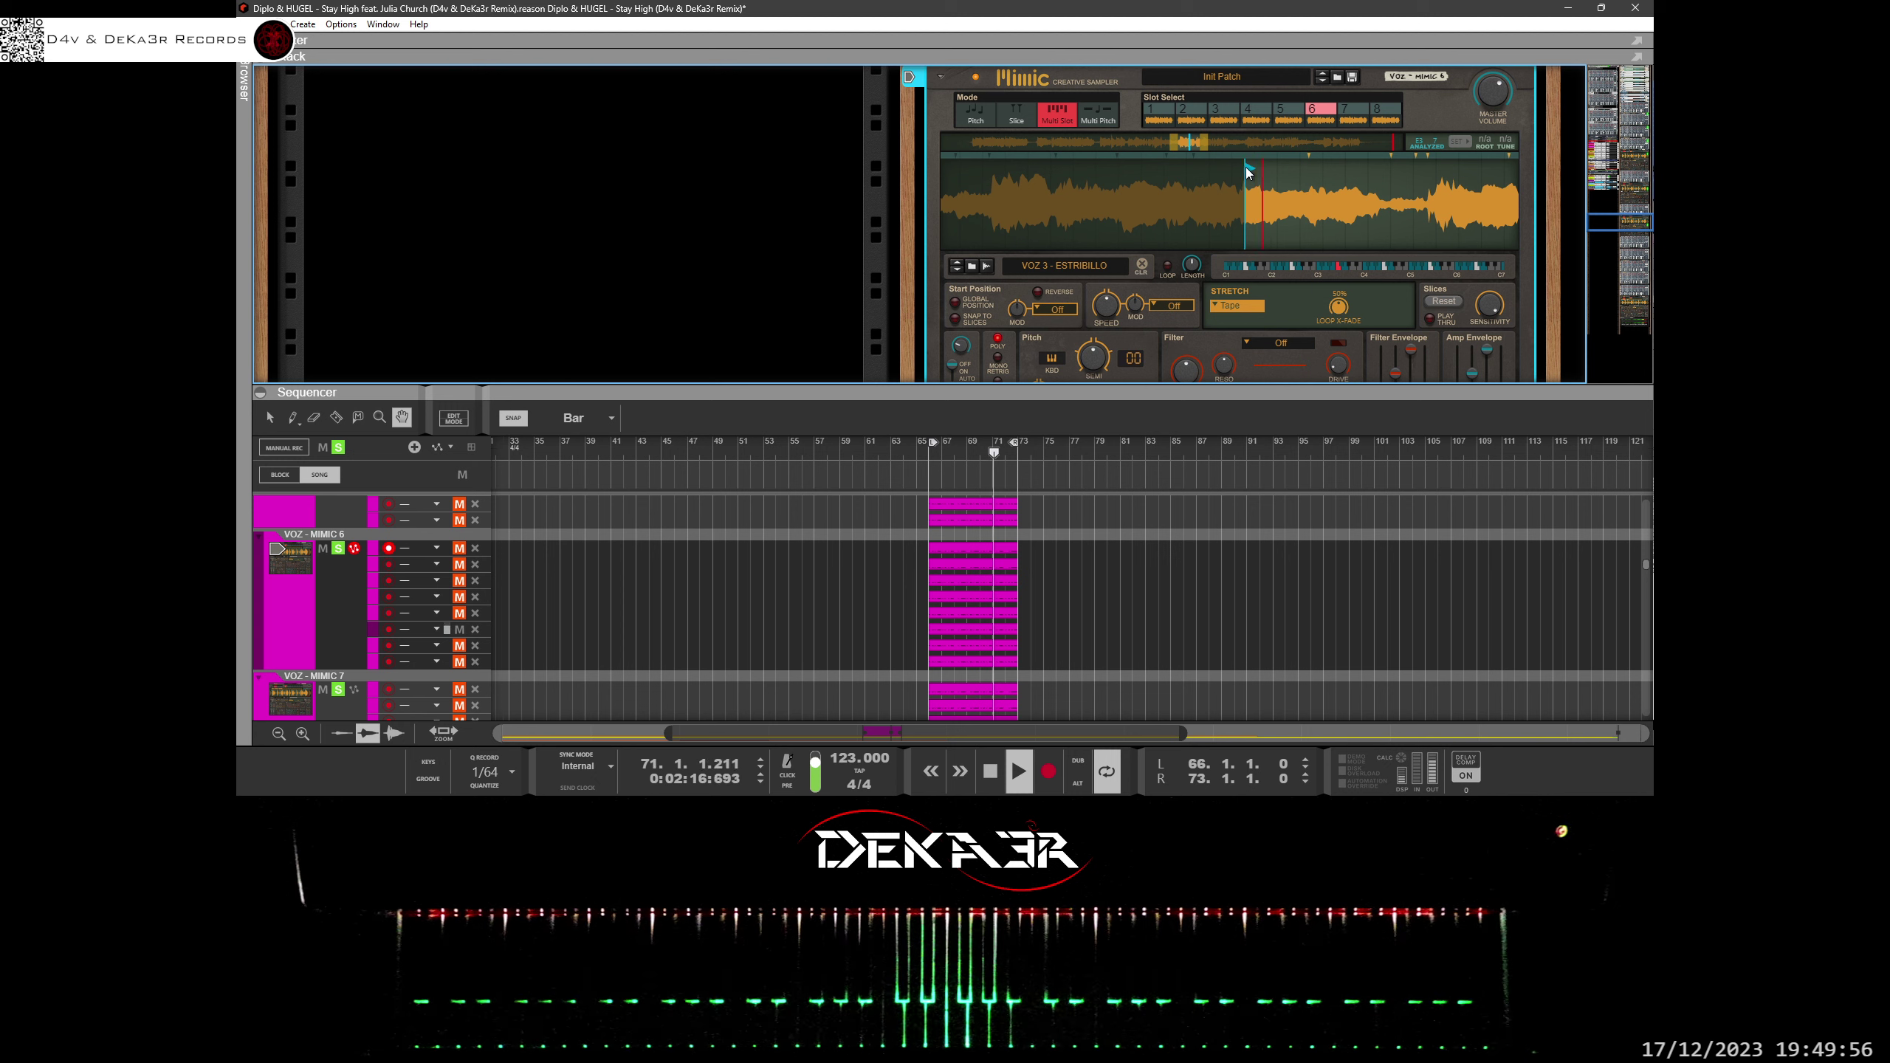
click(1228, 172)
drag(1226, 171, 1230, 171)
click(1233, 174)
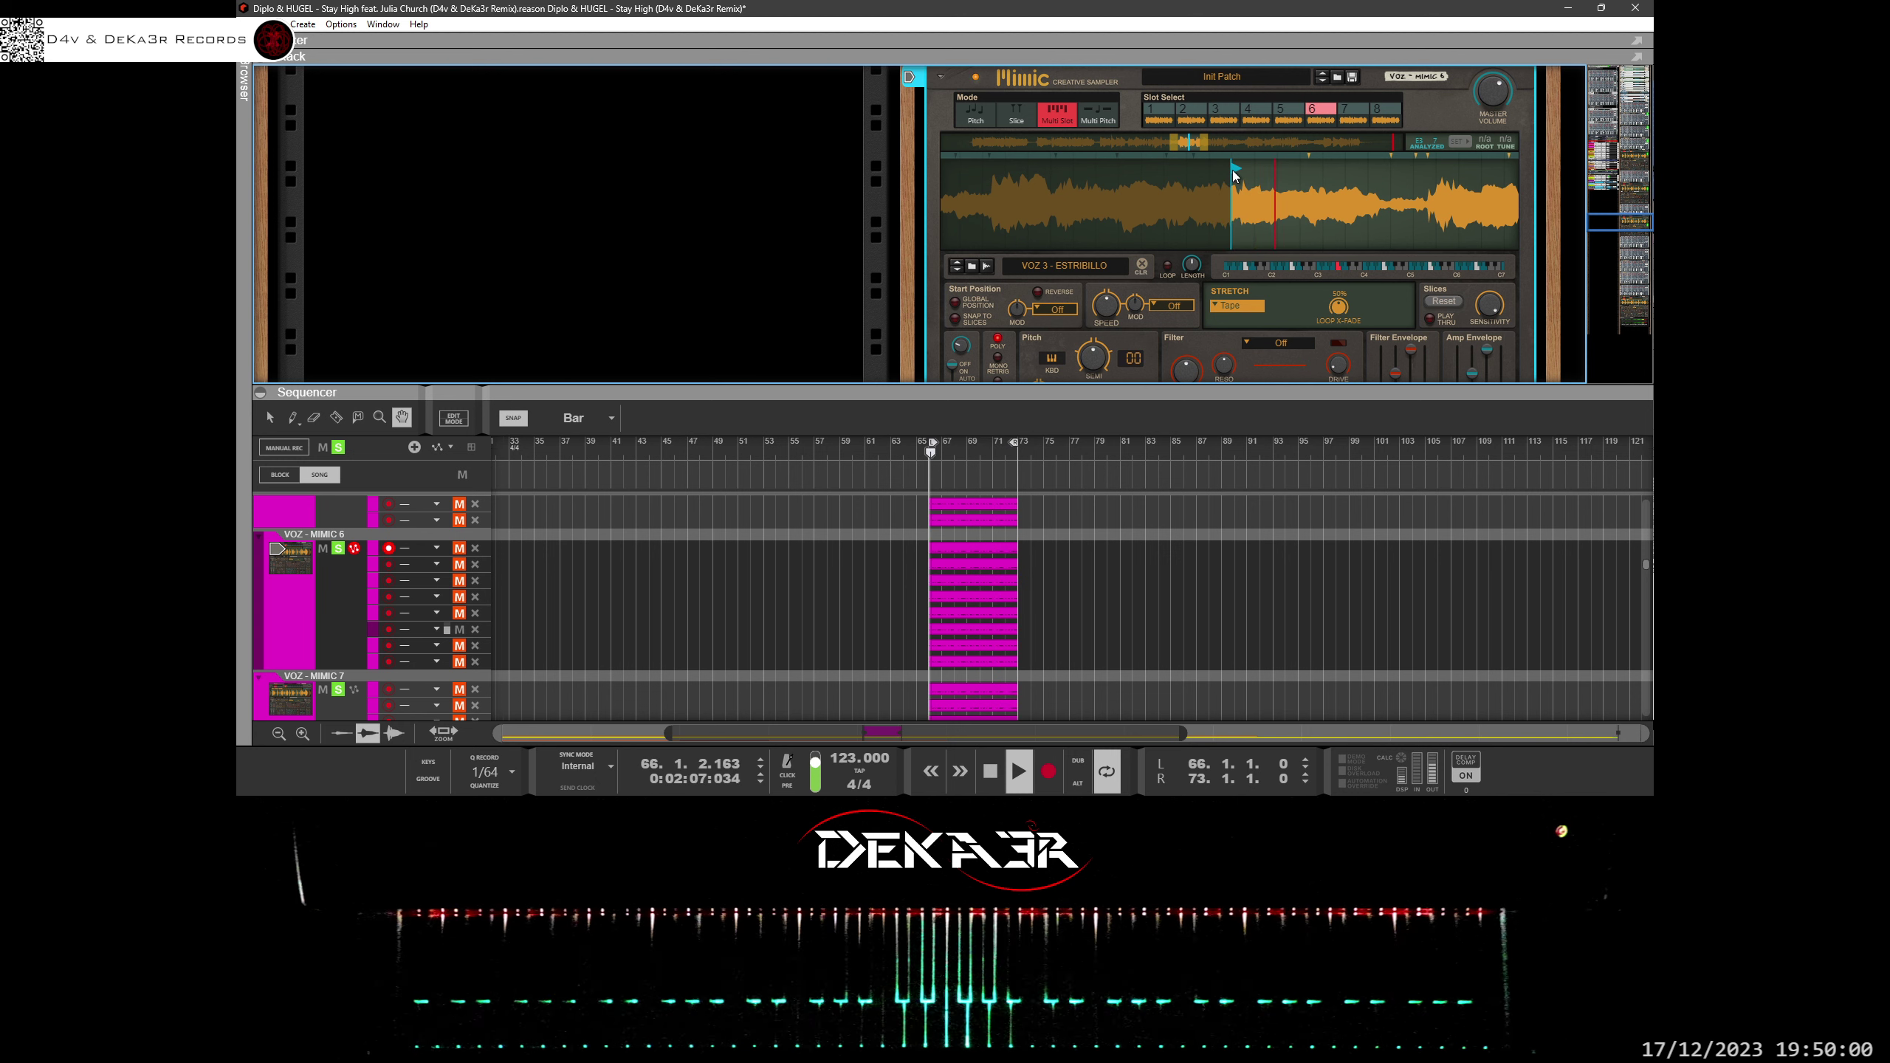
click(1231, 175)
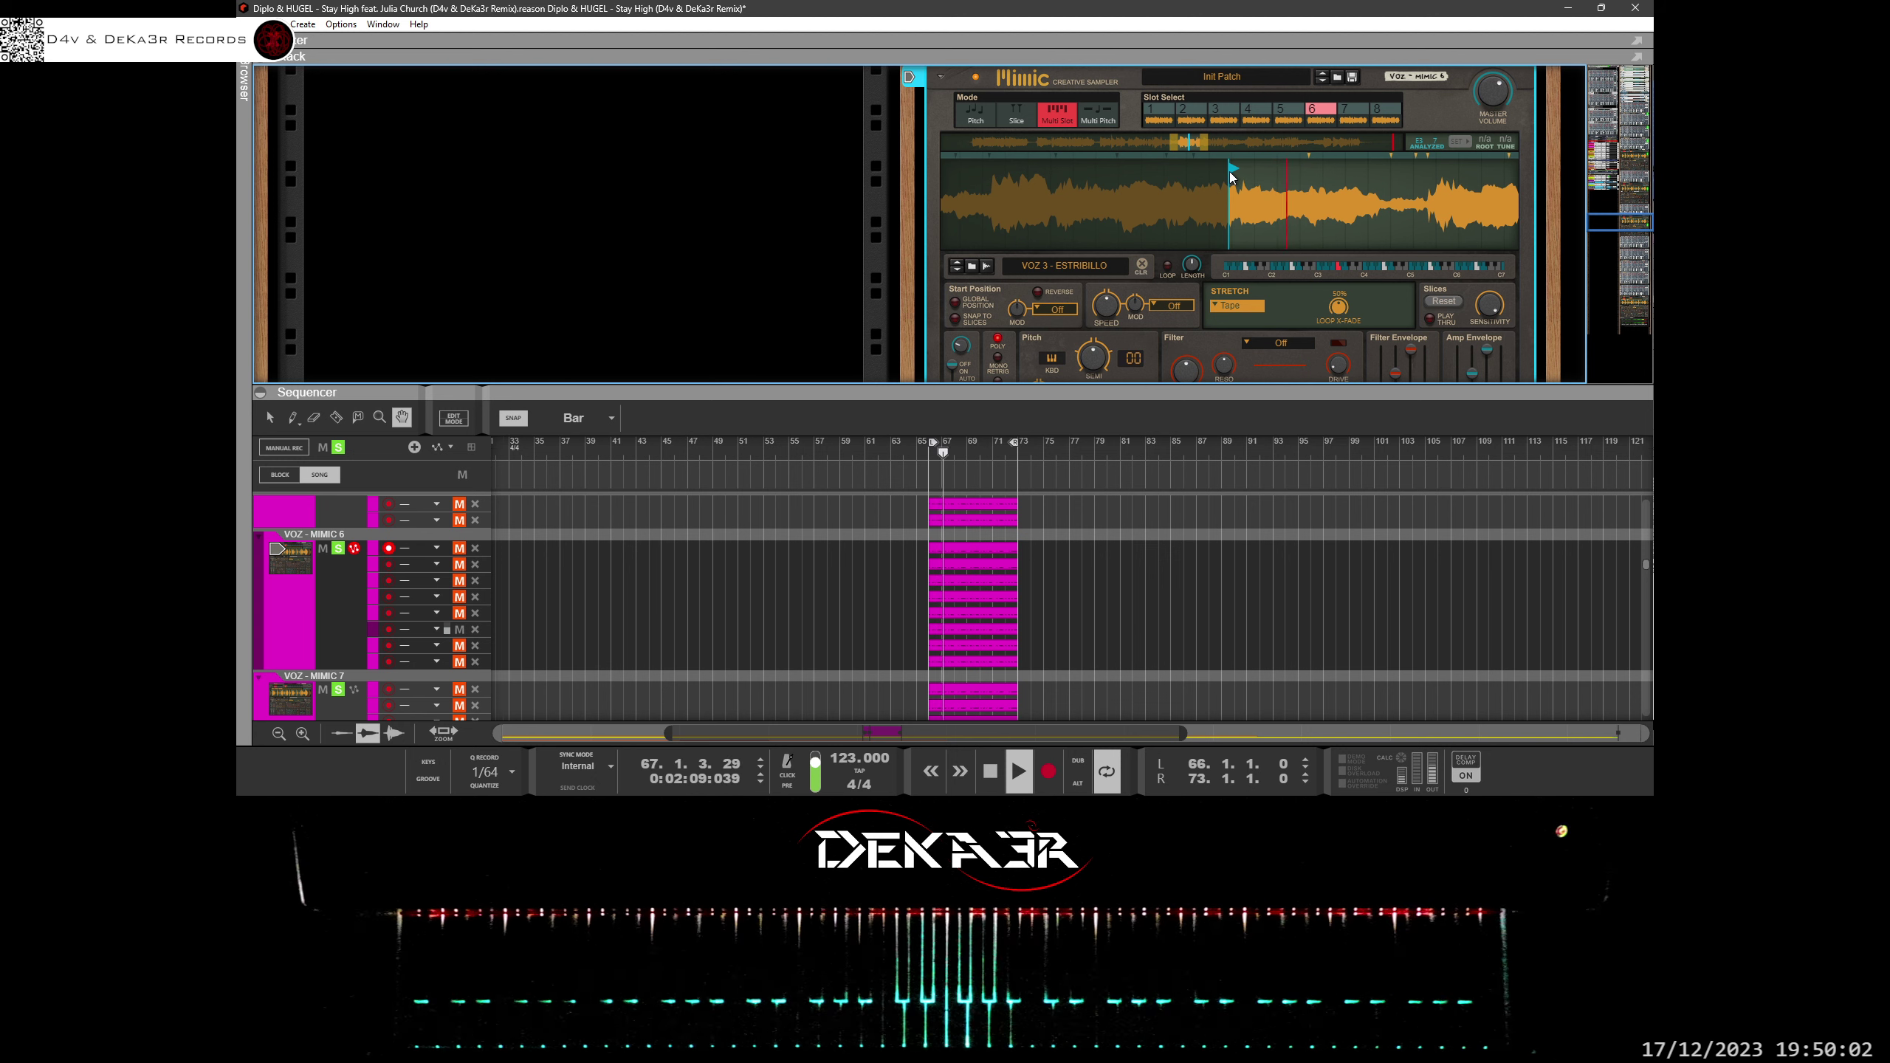
Fine-tune slot 6's start marker on the magnified waveform, restarting playback to check the timing.
drag(1223, 193, 1224, 242)
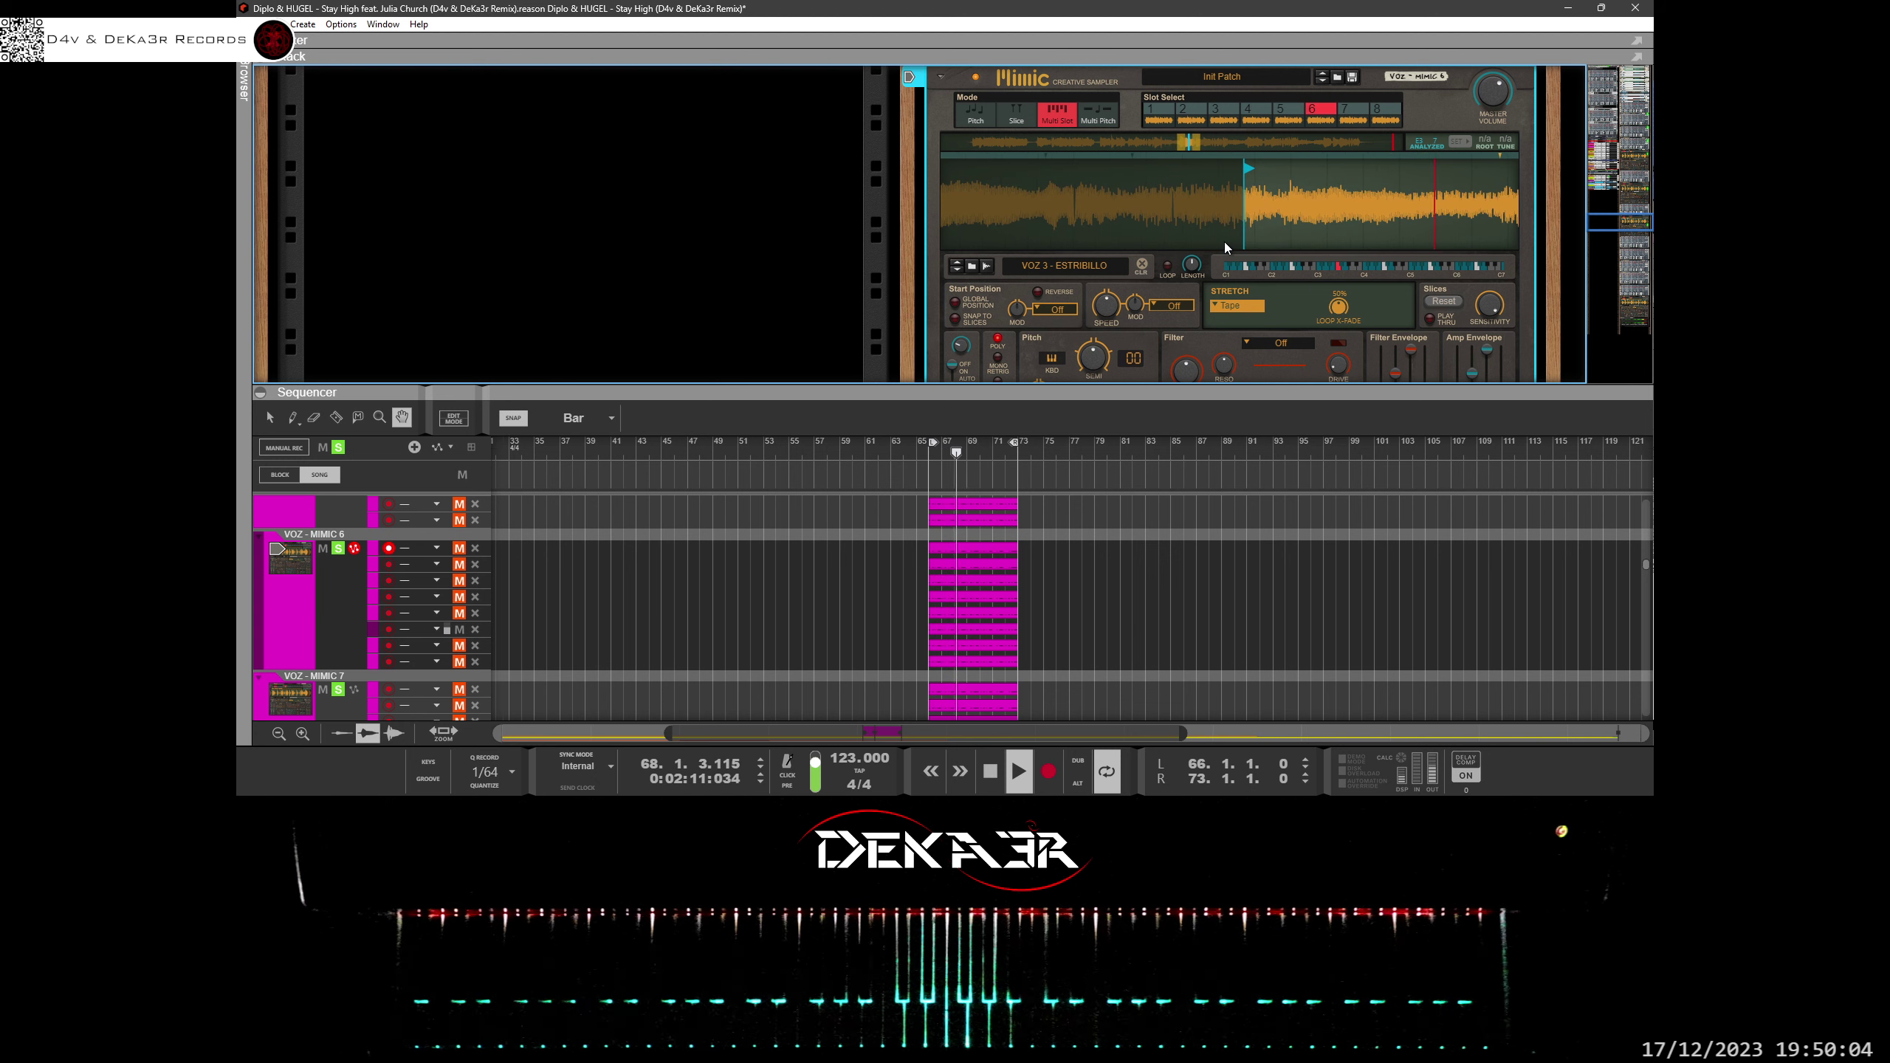
click(993, 771)
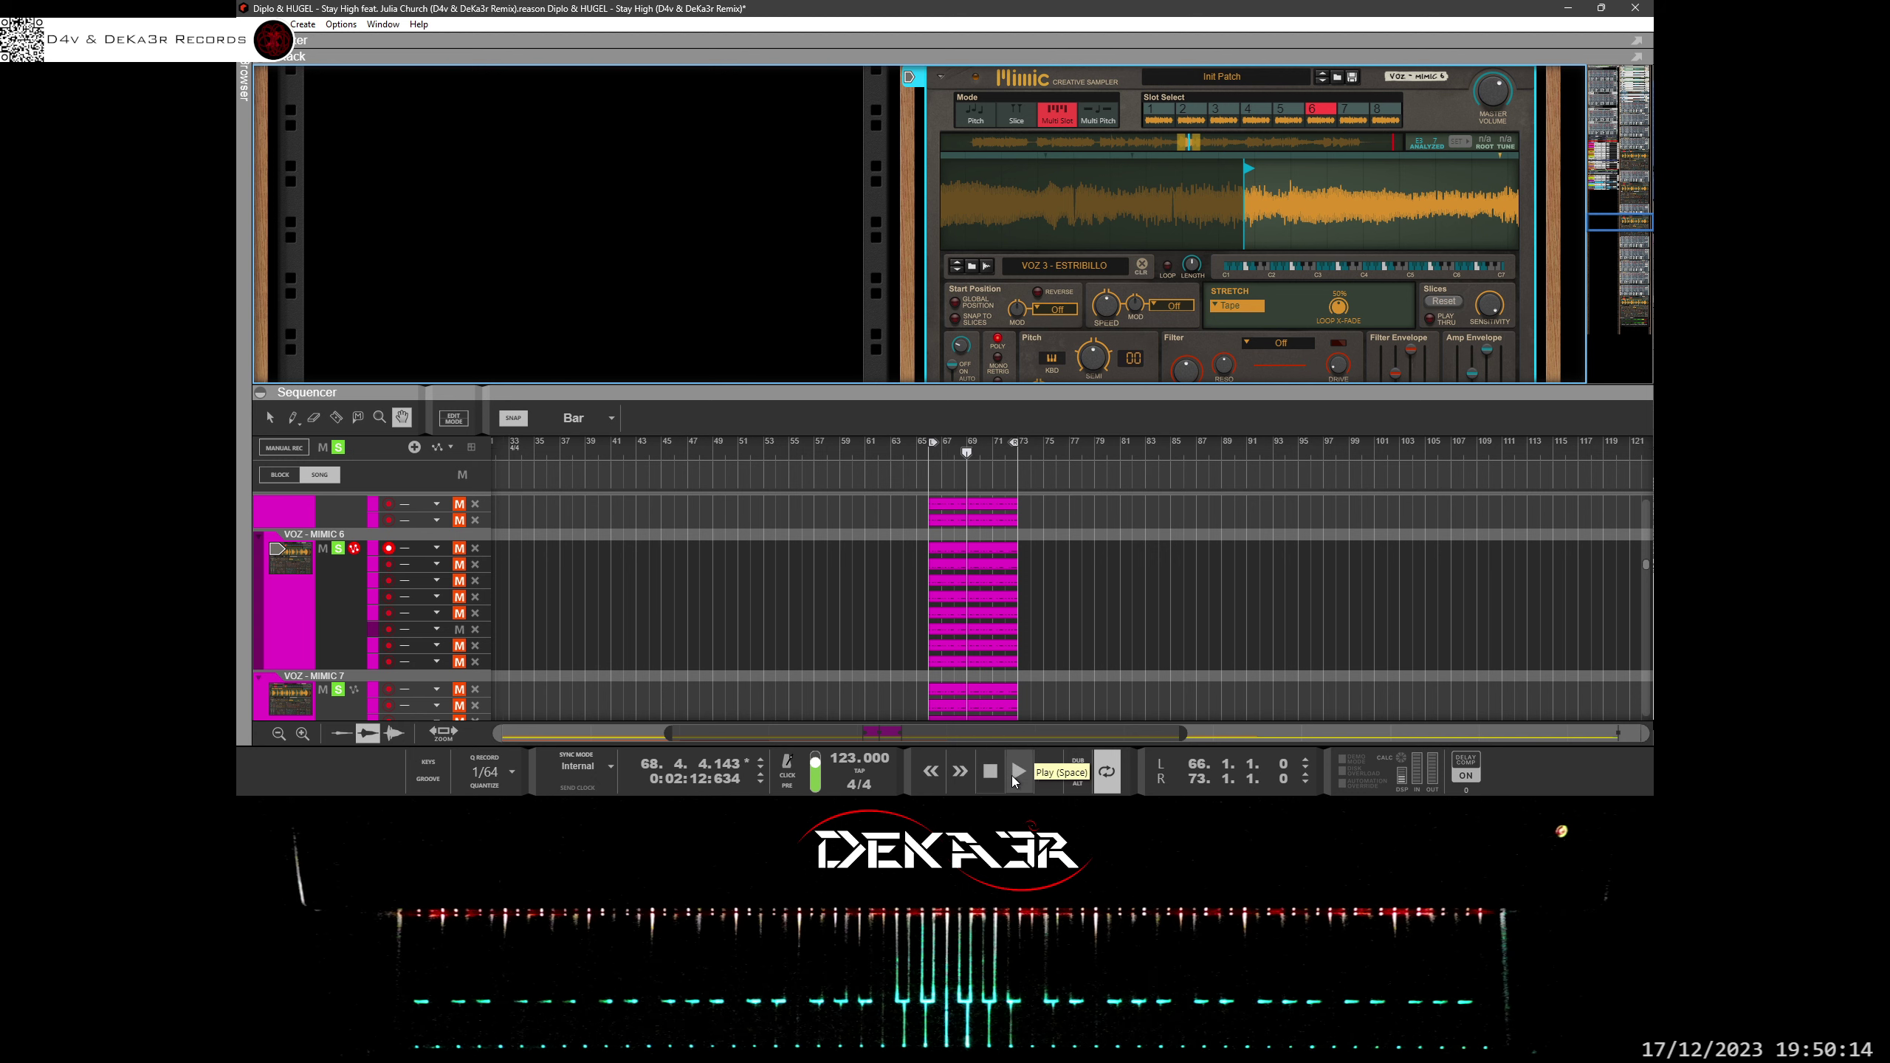
click(1015, 773)
mouse_move(1236, 215)
mouse_down()
mouse_move(1229, 242)
mouse_move(1289, 253)
mouse_up()
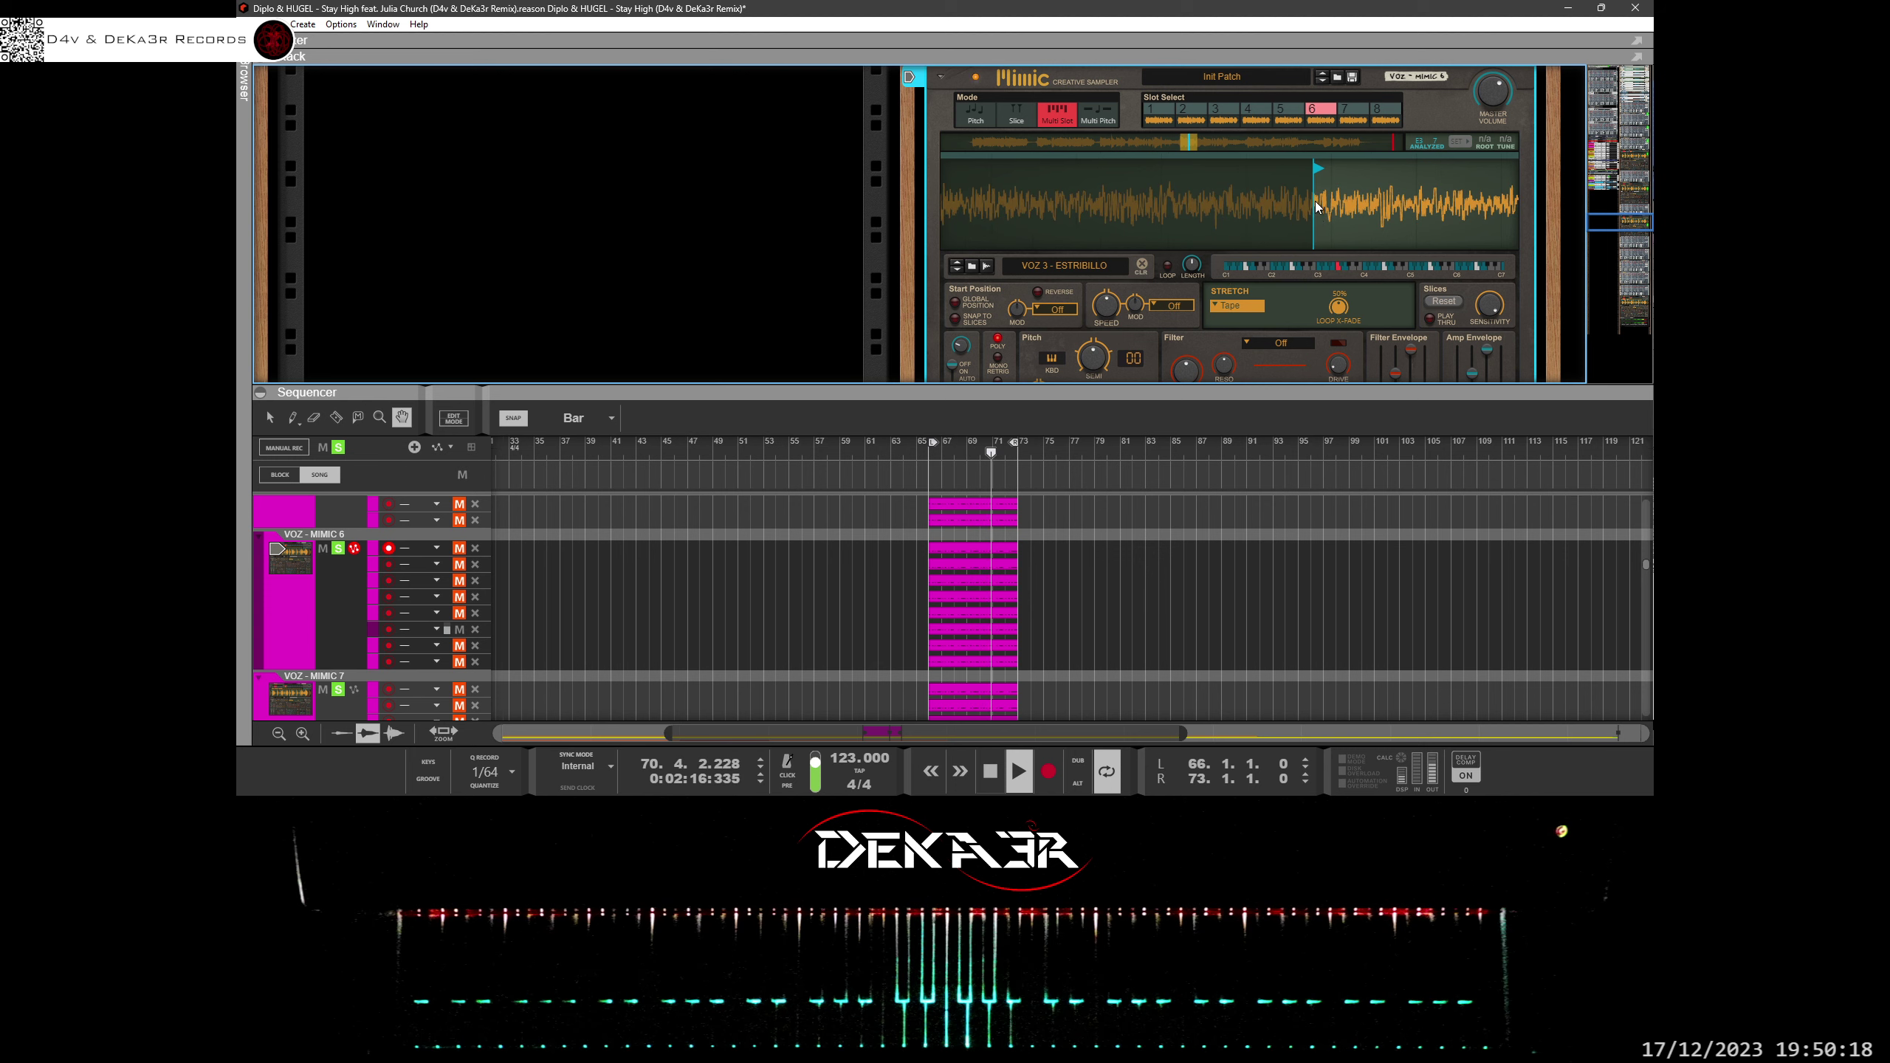
scroll(1315, 201, up, 2)
key(space)
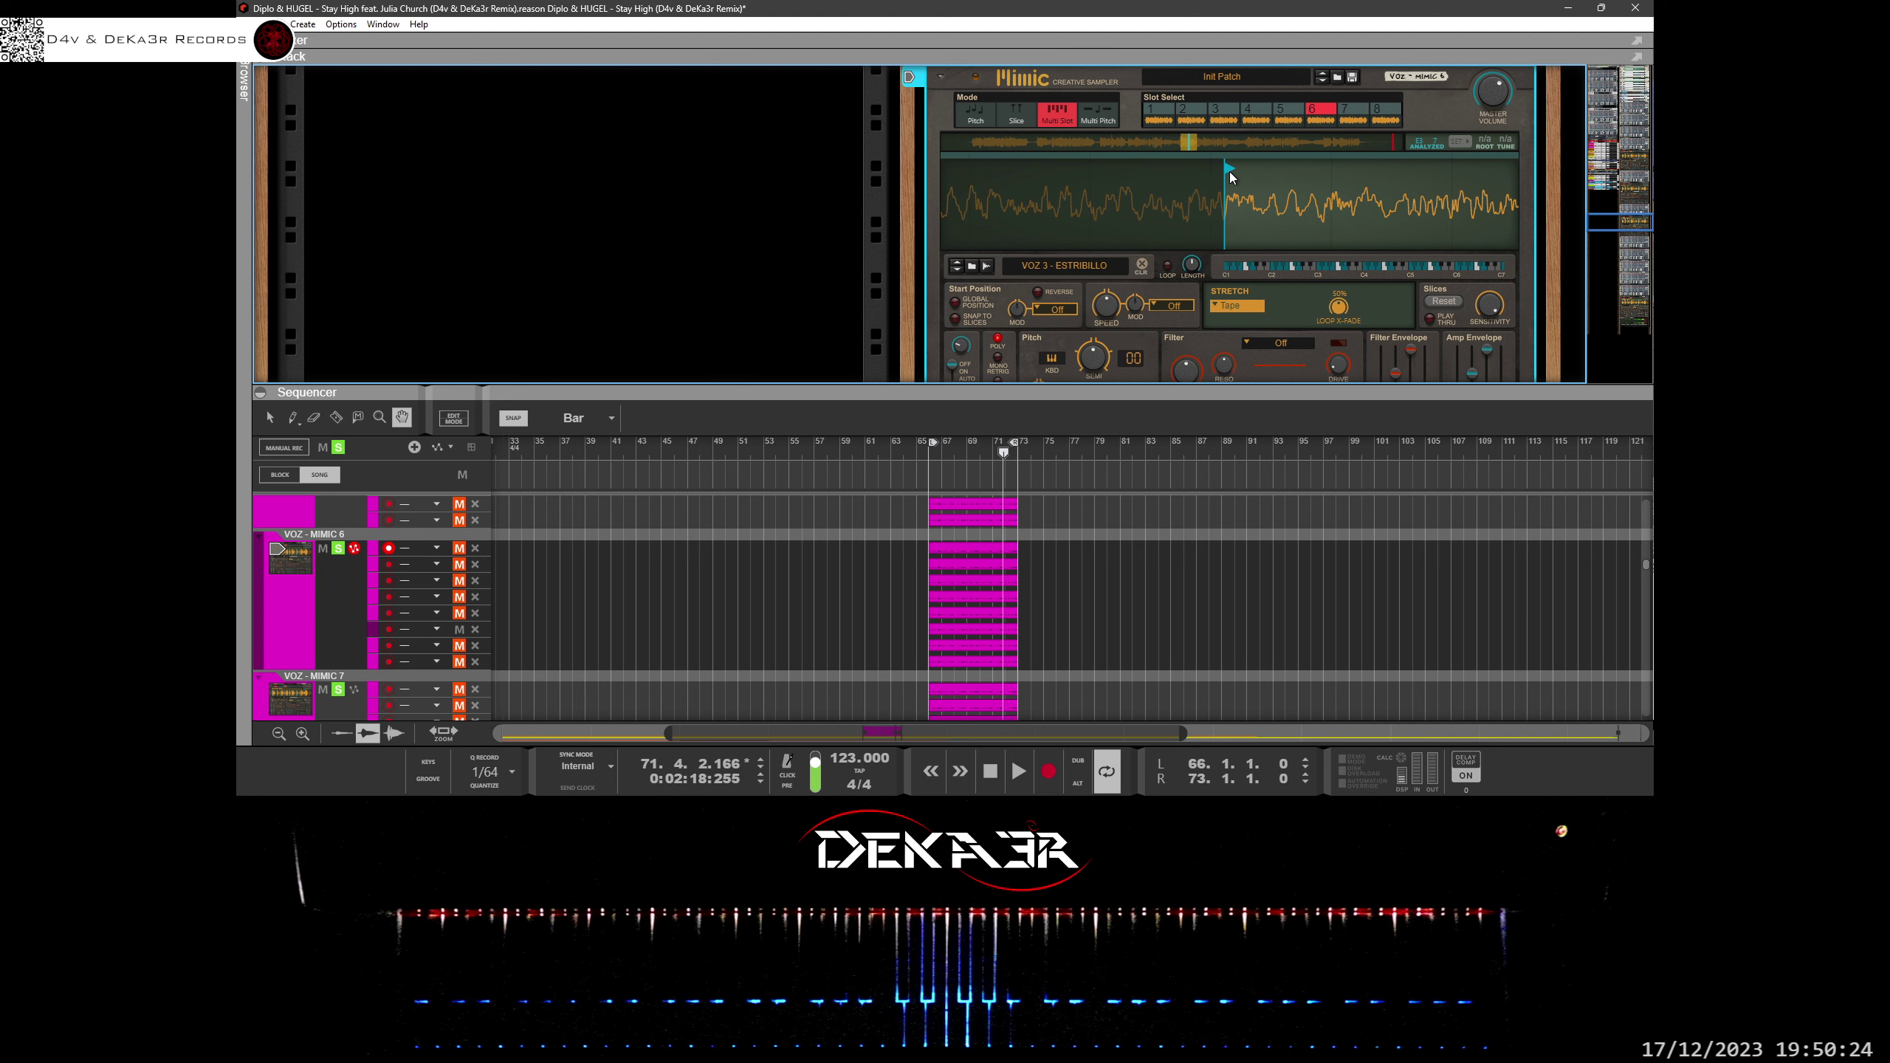
drag(1229, 171, 1194, 174)
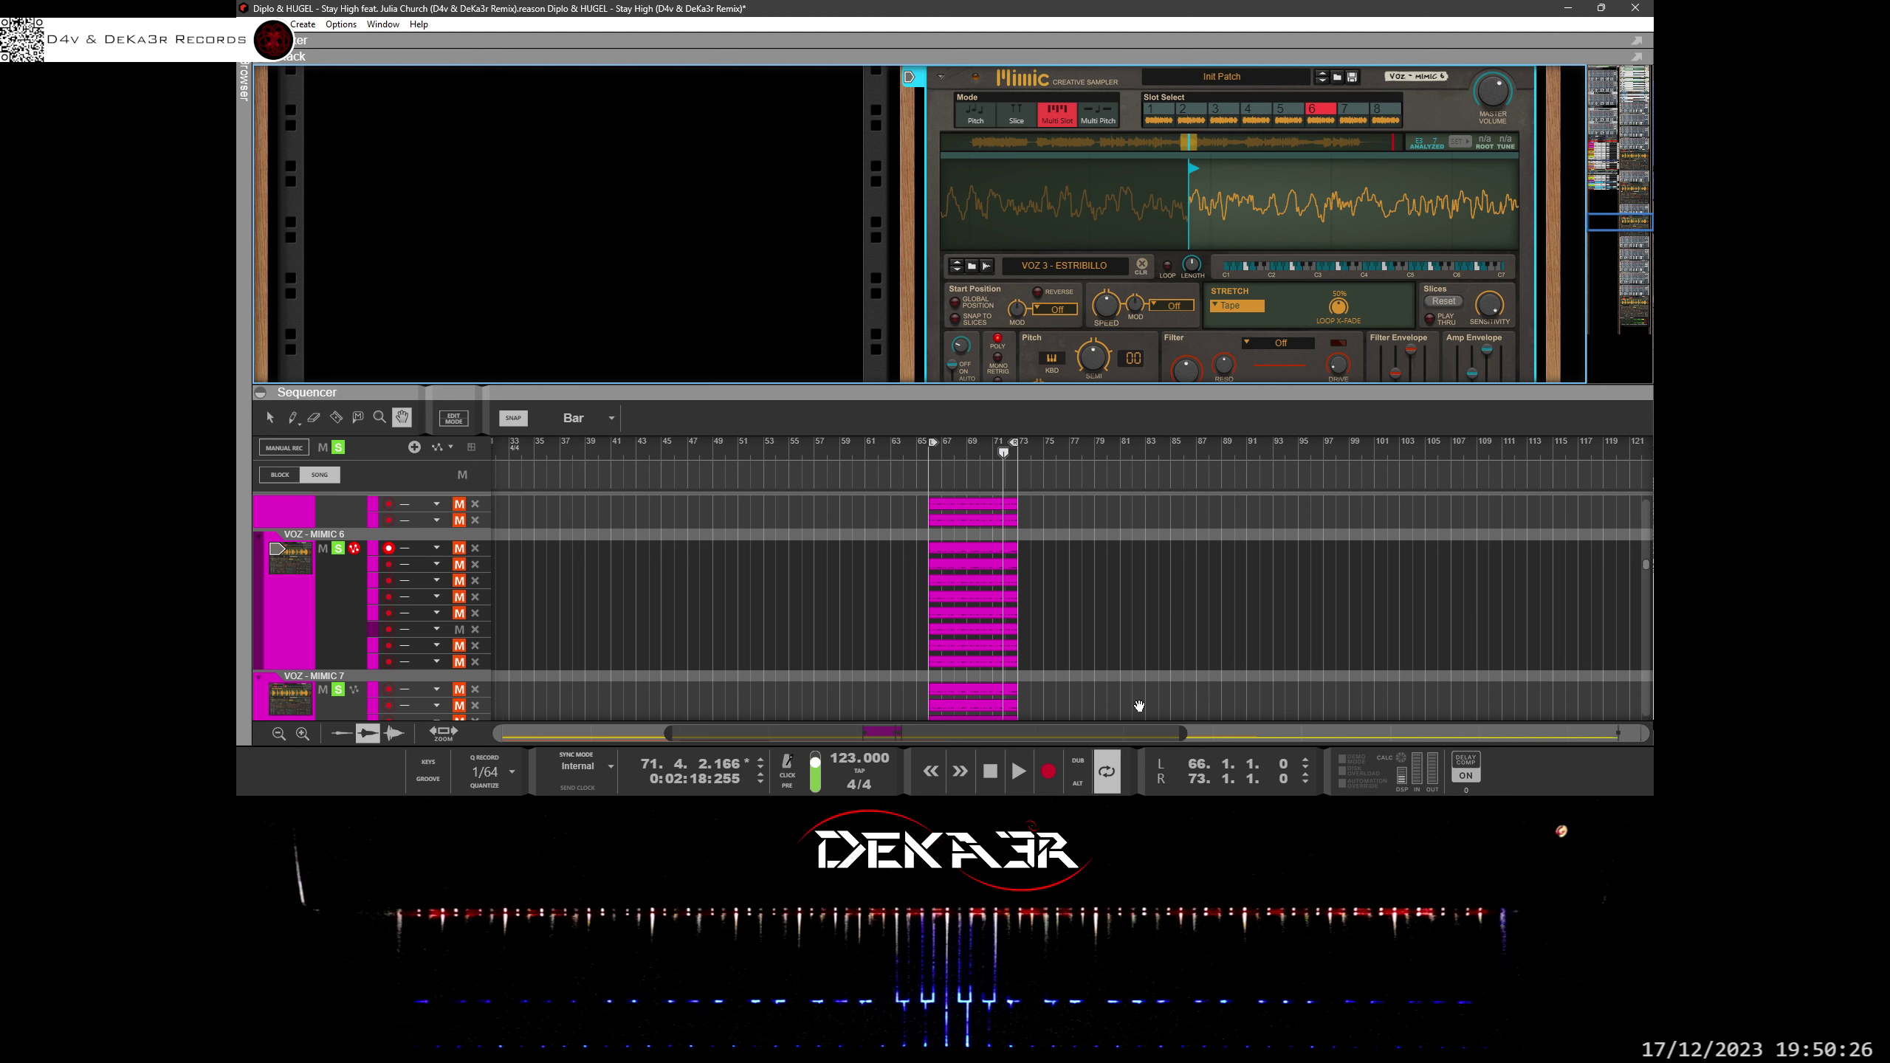
click(1030, 772)
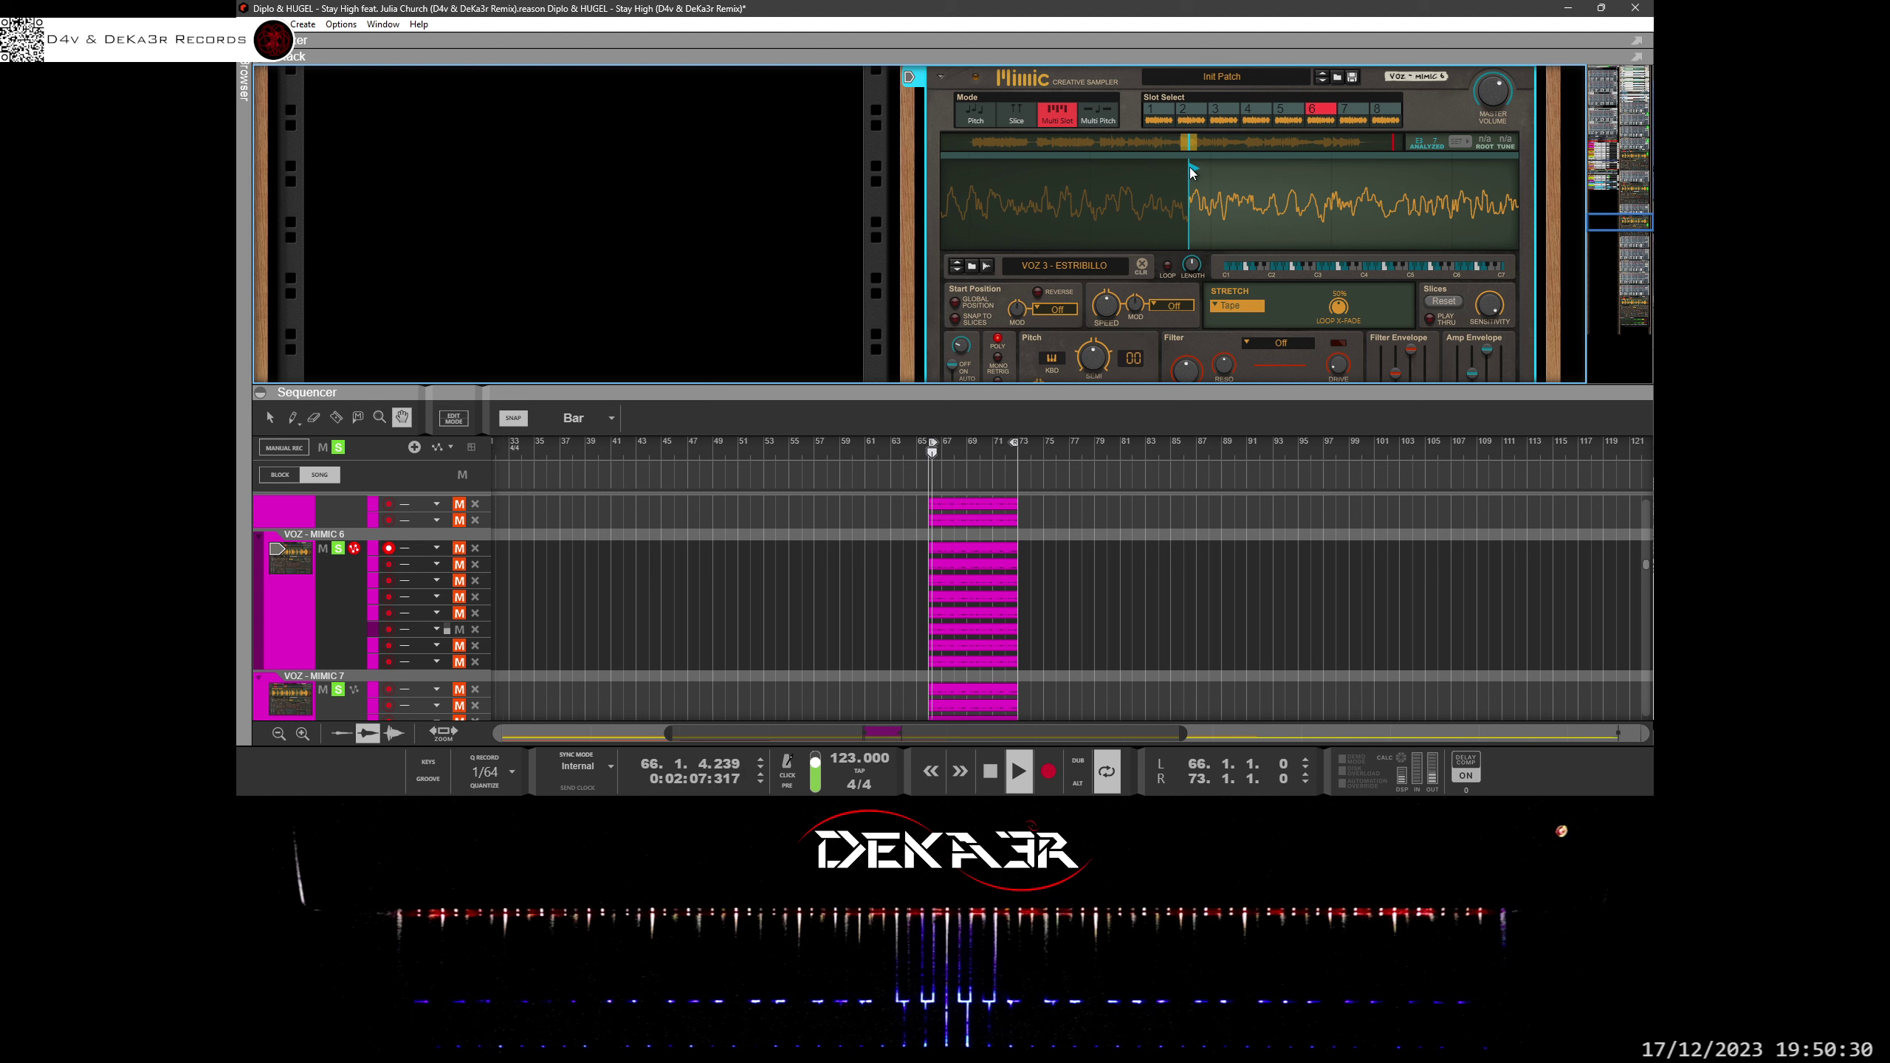
drag(1190, 181, 1228, 173)
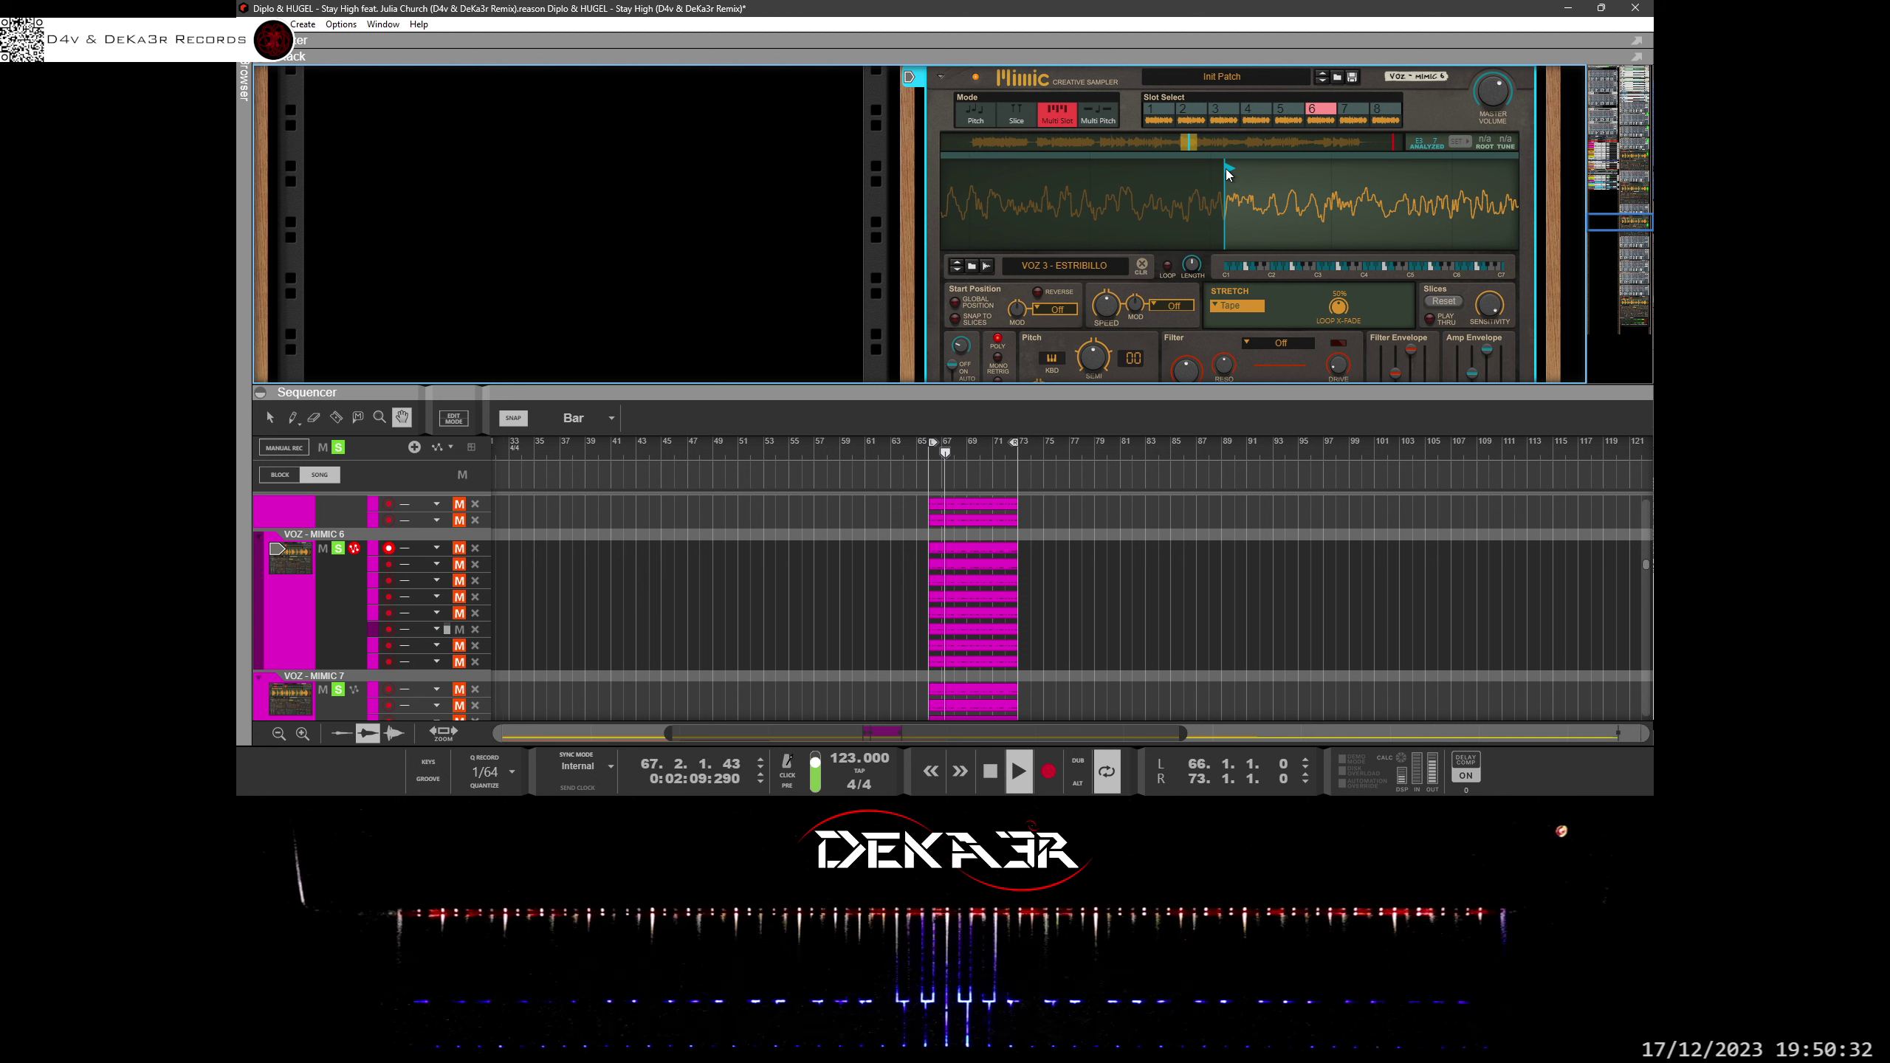
drag(1228, 173, 1212, 176)
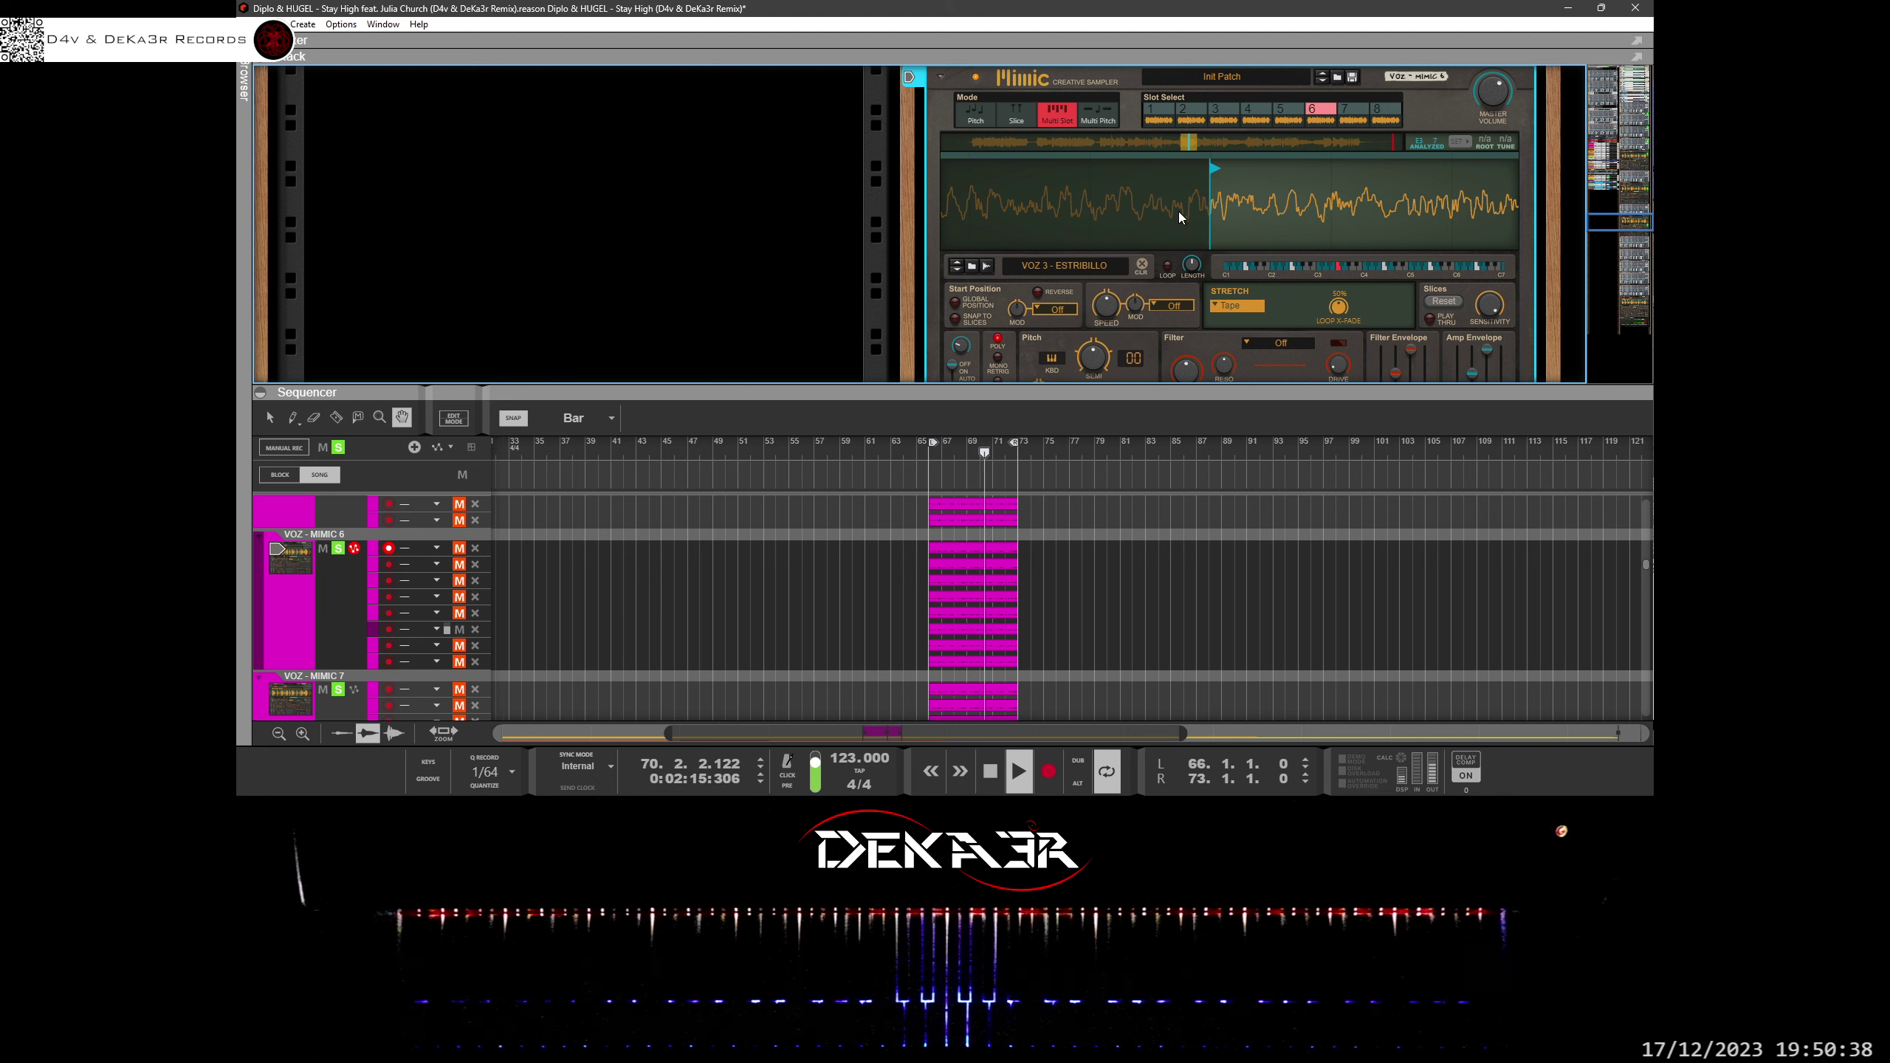
Mute the sixth note lane, unmute the seventh, and bring up a close view of slot 7's waveform.
click(460, 646)
click(459, 630)
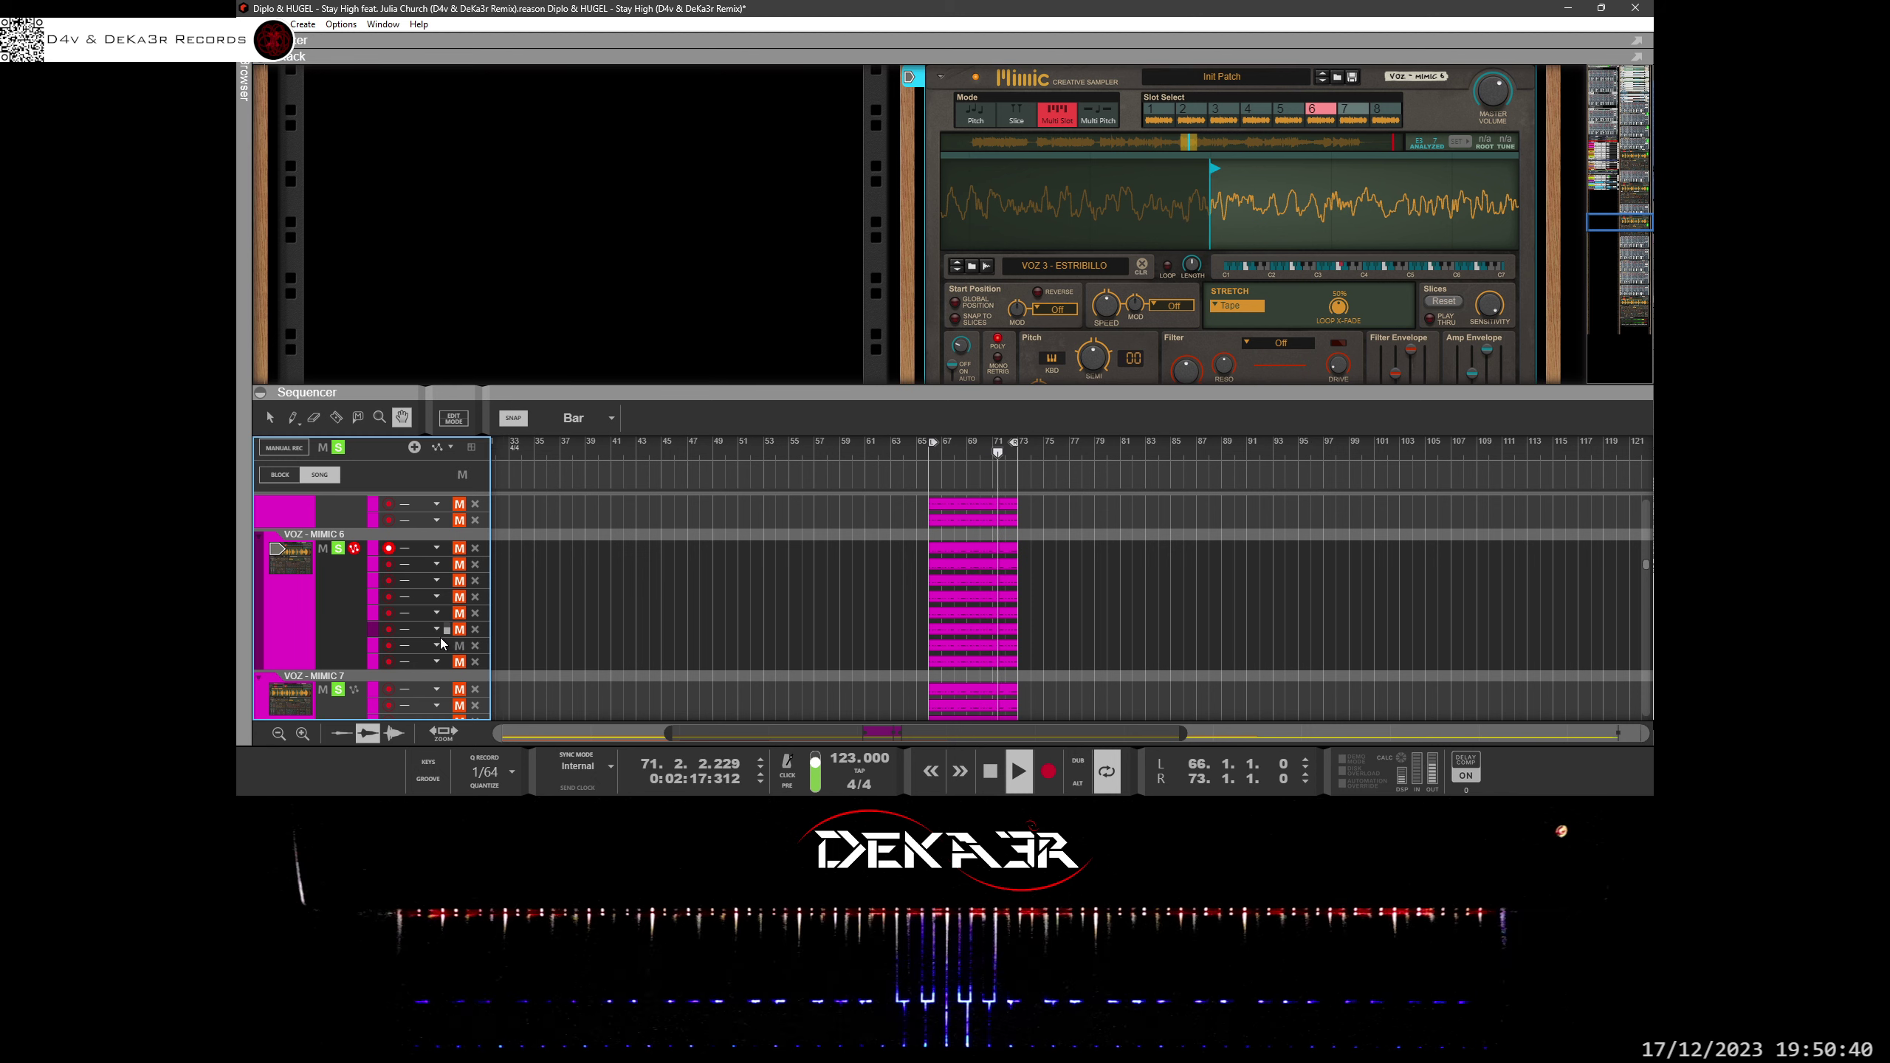
click(375, 645)
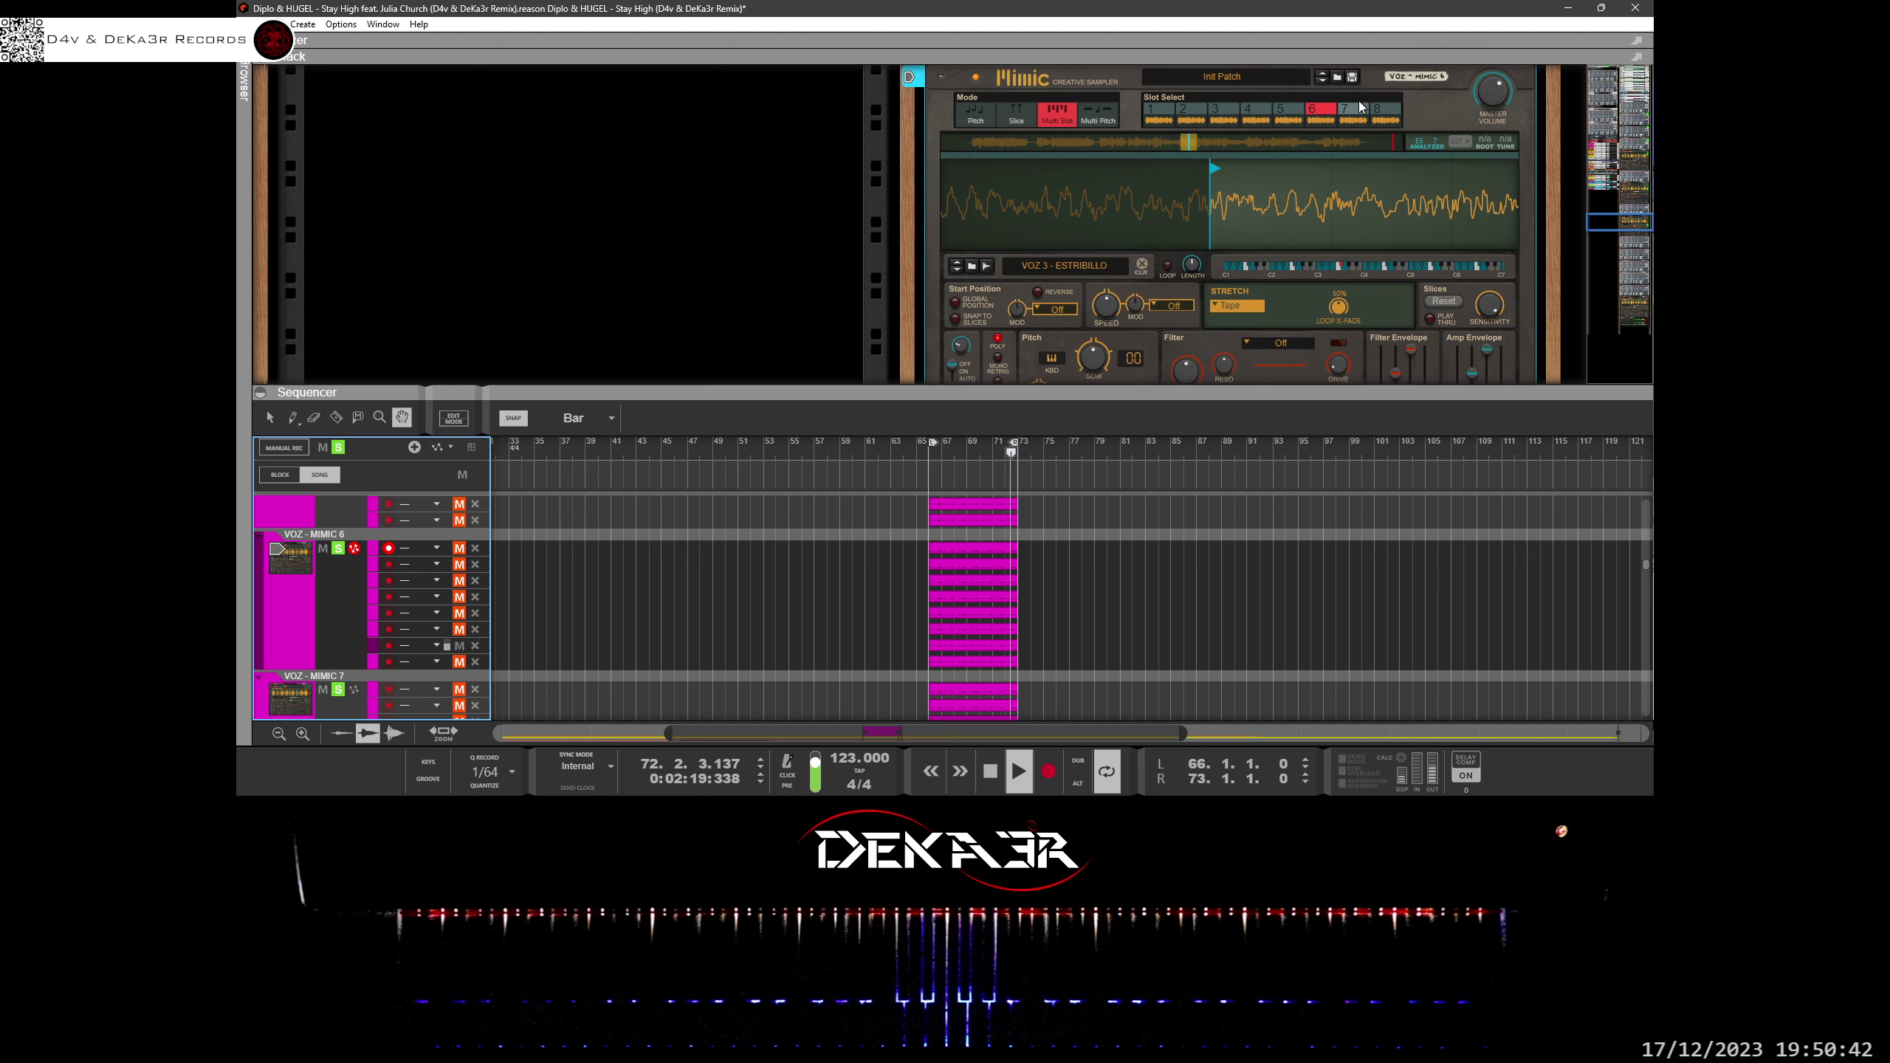
click(1352, 111)
mouse_move(1264, 198)
mouse_down()
mouse_move(1282, 274)
mouse_move(1236, 246)
mouse_up()
scroll(1210, 209, up, 2)
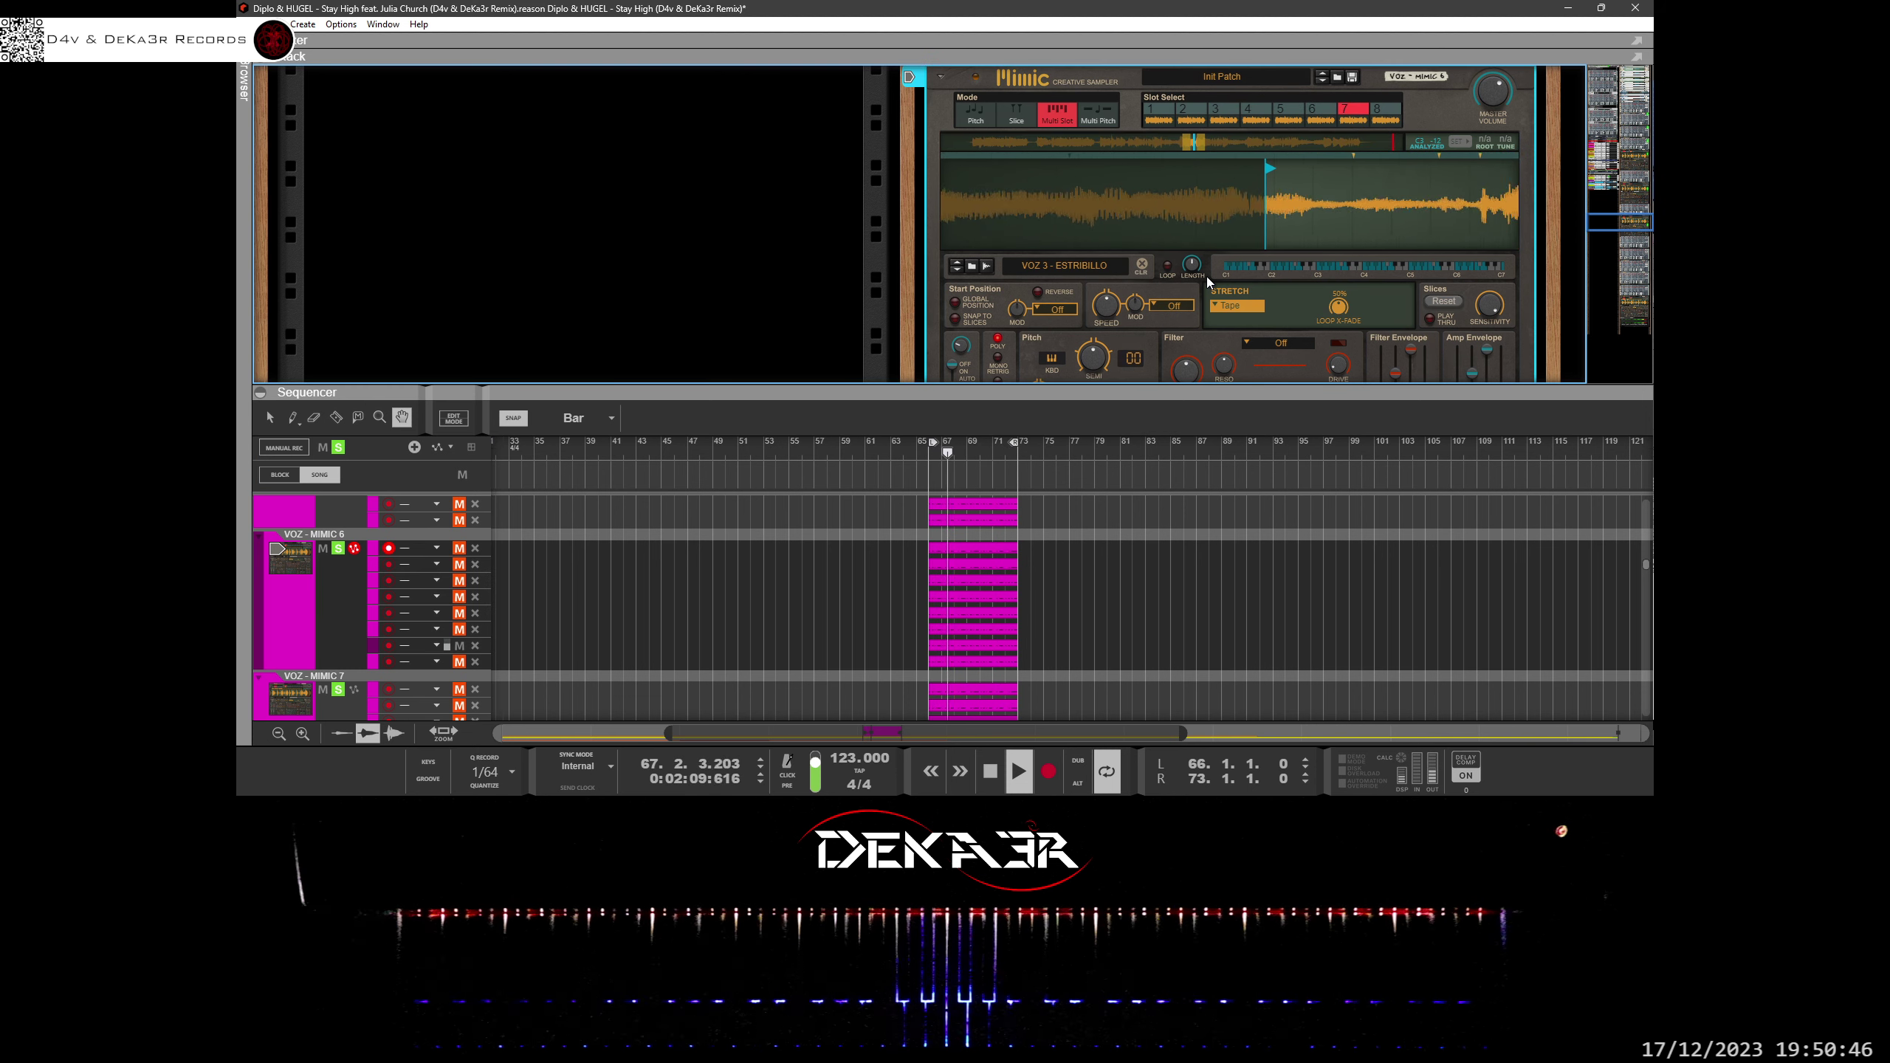
Reposition slot 7's start marker at the vocal onset and nudge it slightly earlier on the magnified waveform.
mouse_move(1282, 185)
mouse_down()
mouse_move(1194, 201)
mouse_move(1170, 170)
mouse_move(1125, 175)
mouse_move(1143, 176)
mouse_up()
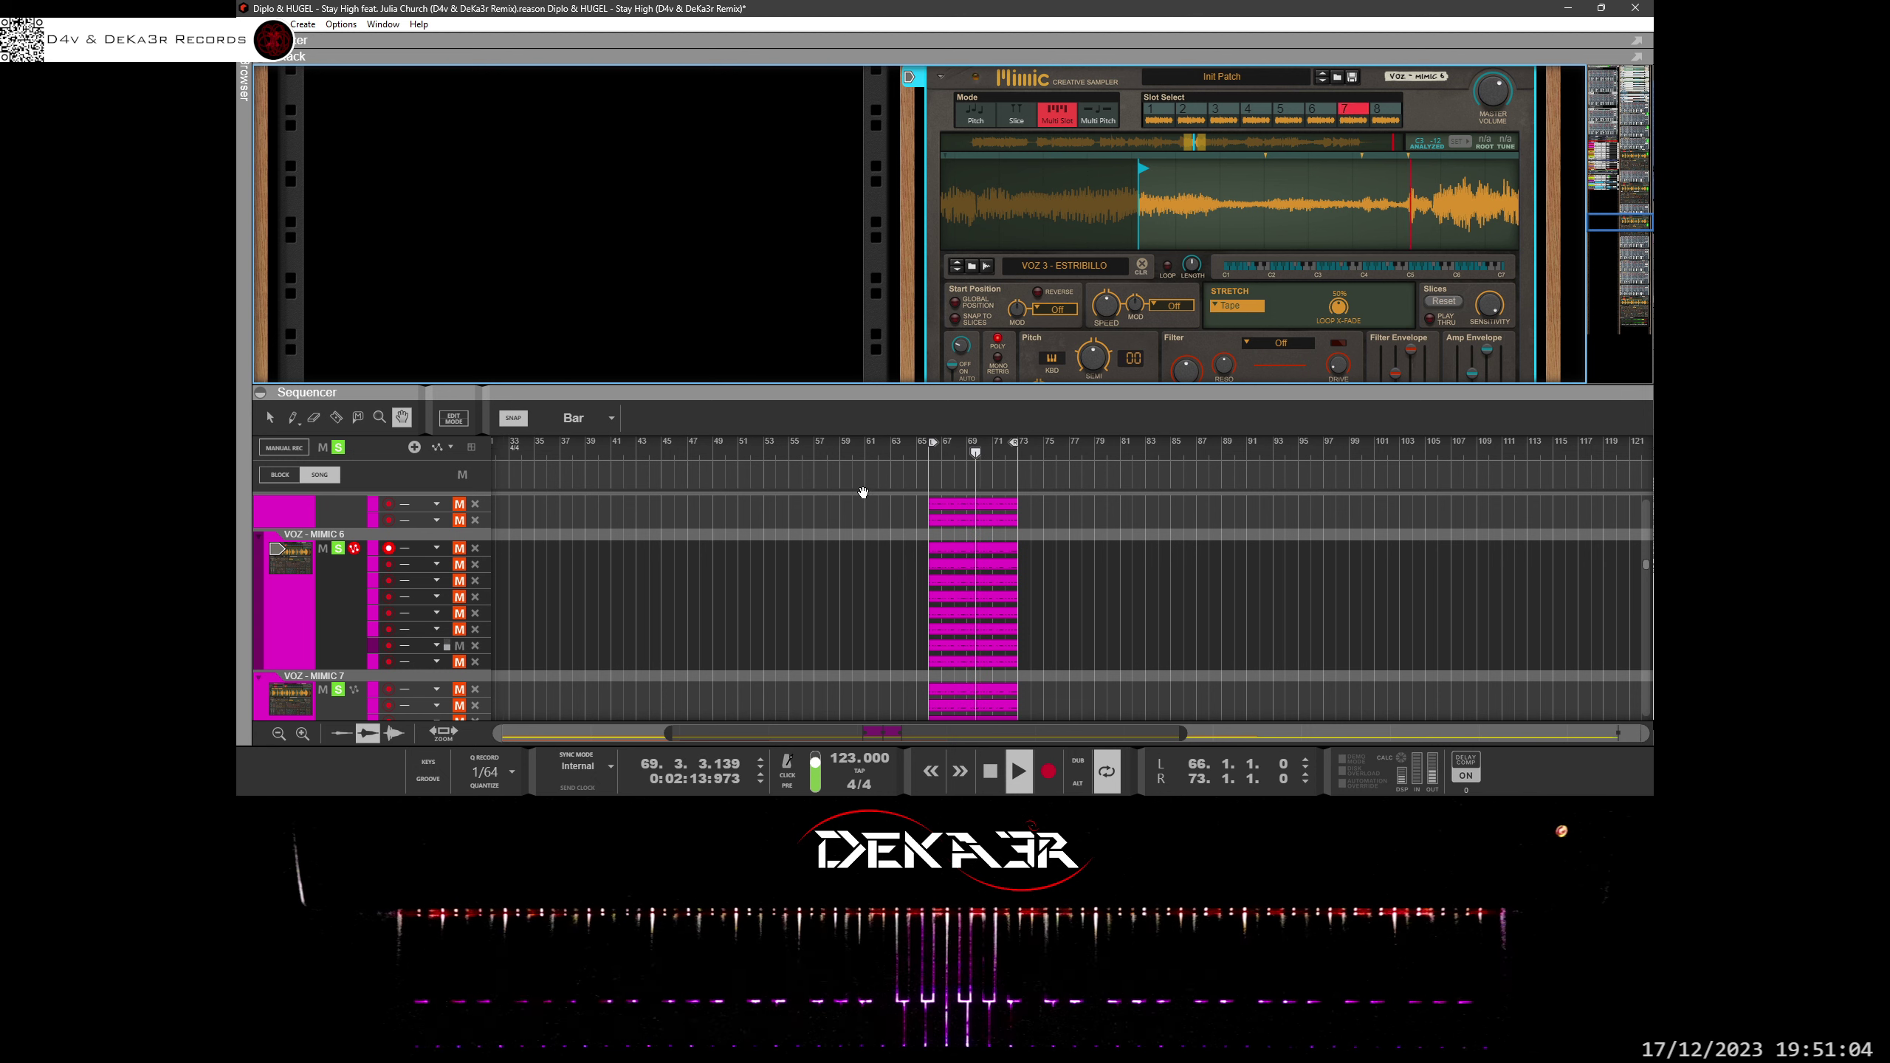
drag(1102, 210, 1106, 269)
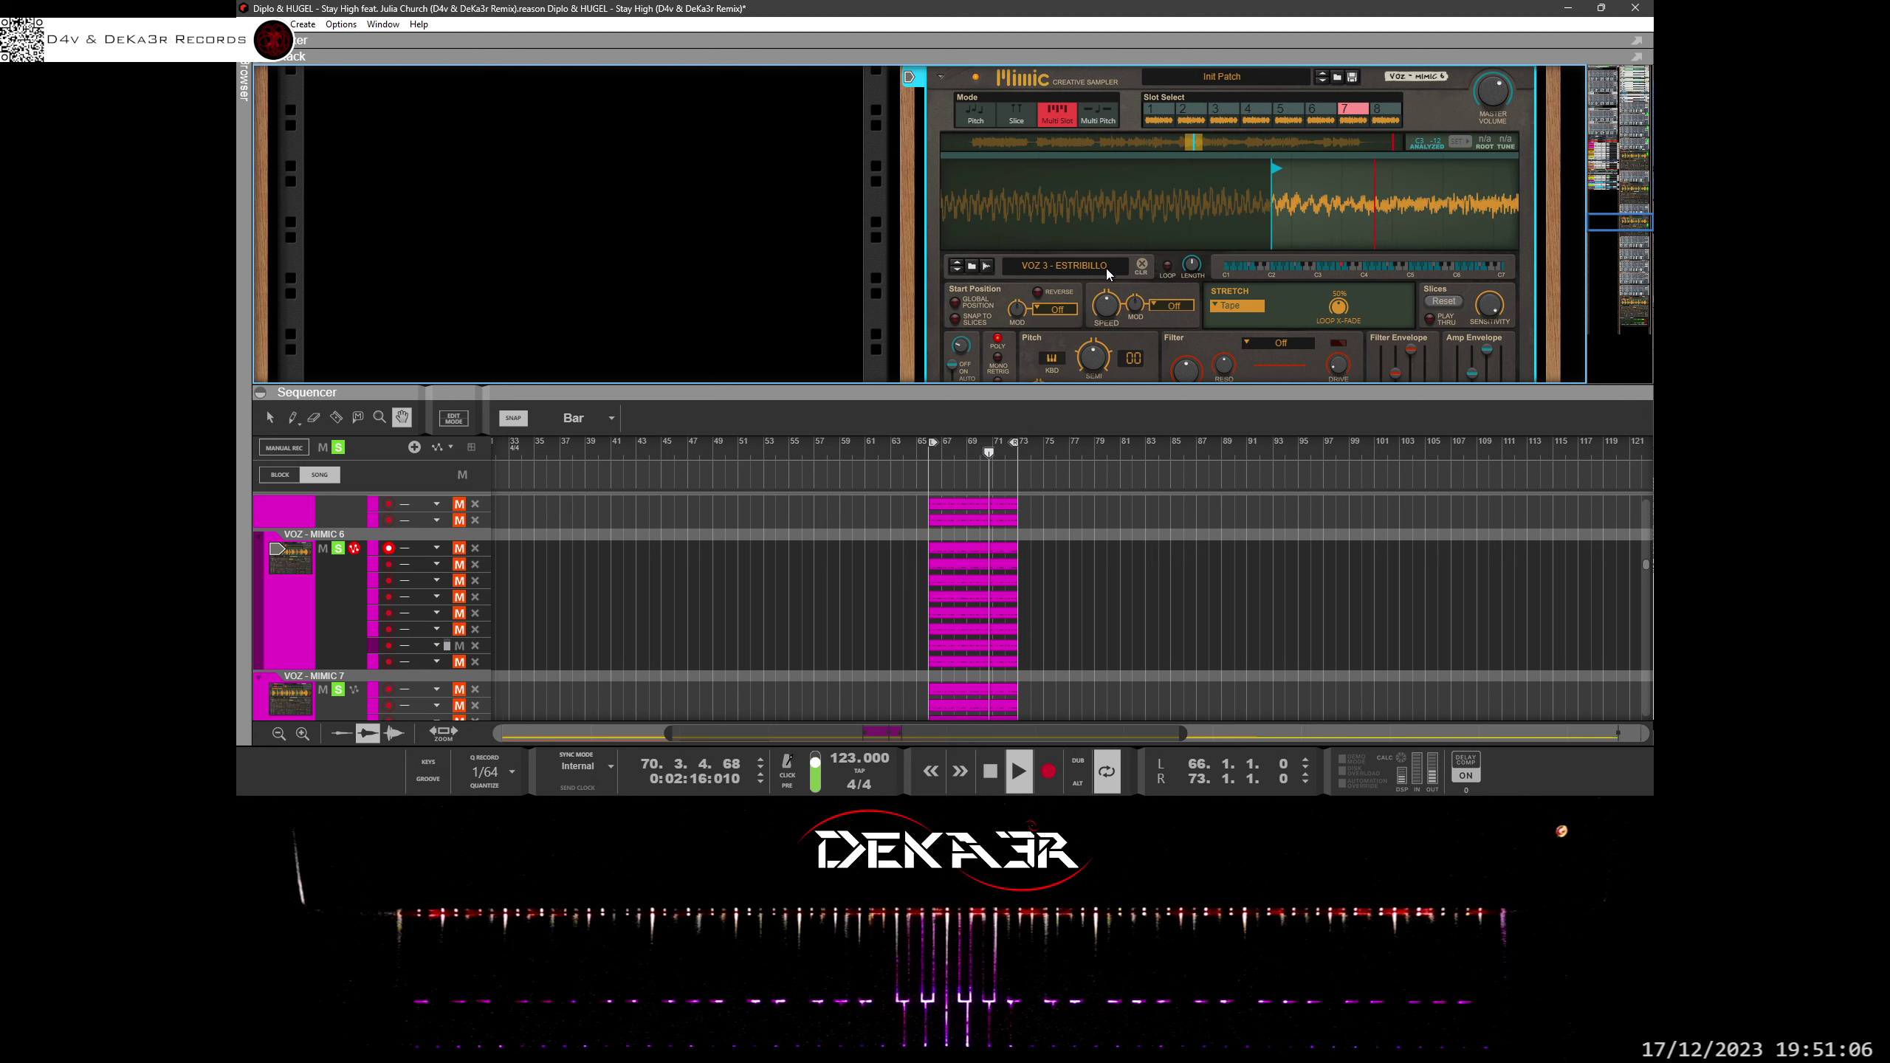
mouse_move(1239, 196)
mouse_down()
mouse_move(1214, 262)
mouse_move(1064, 273)
mouse_up()
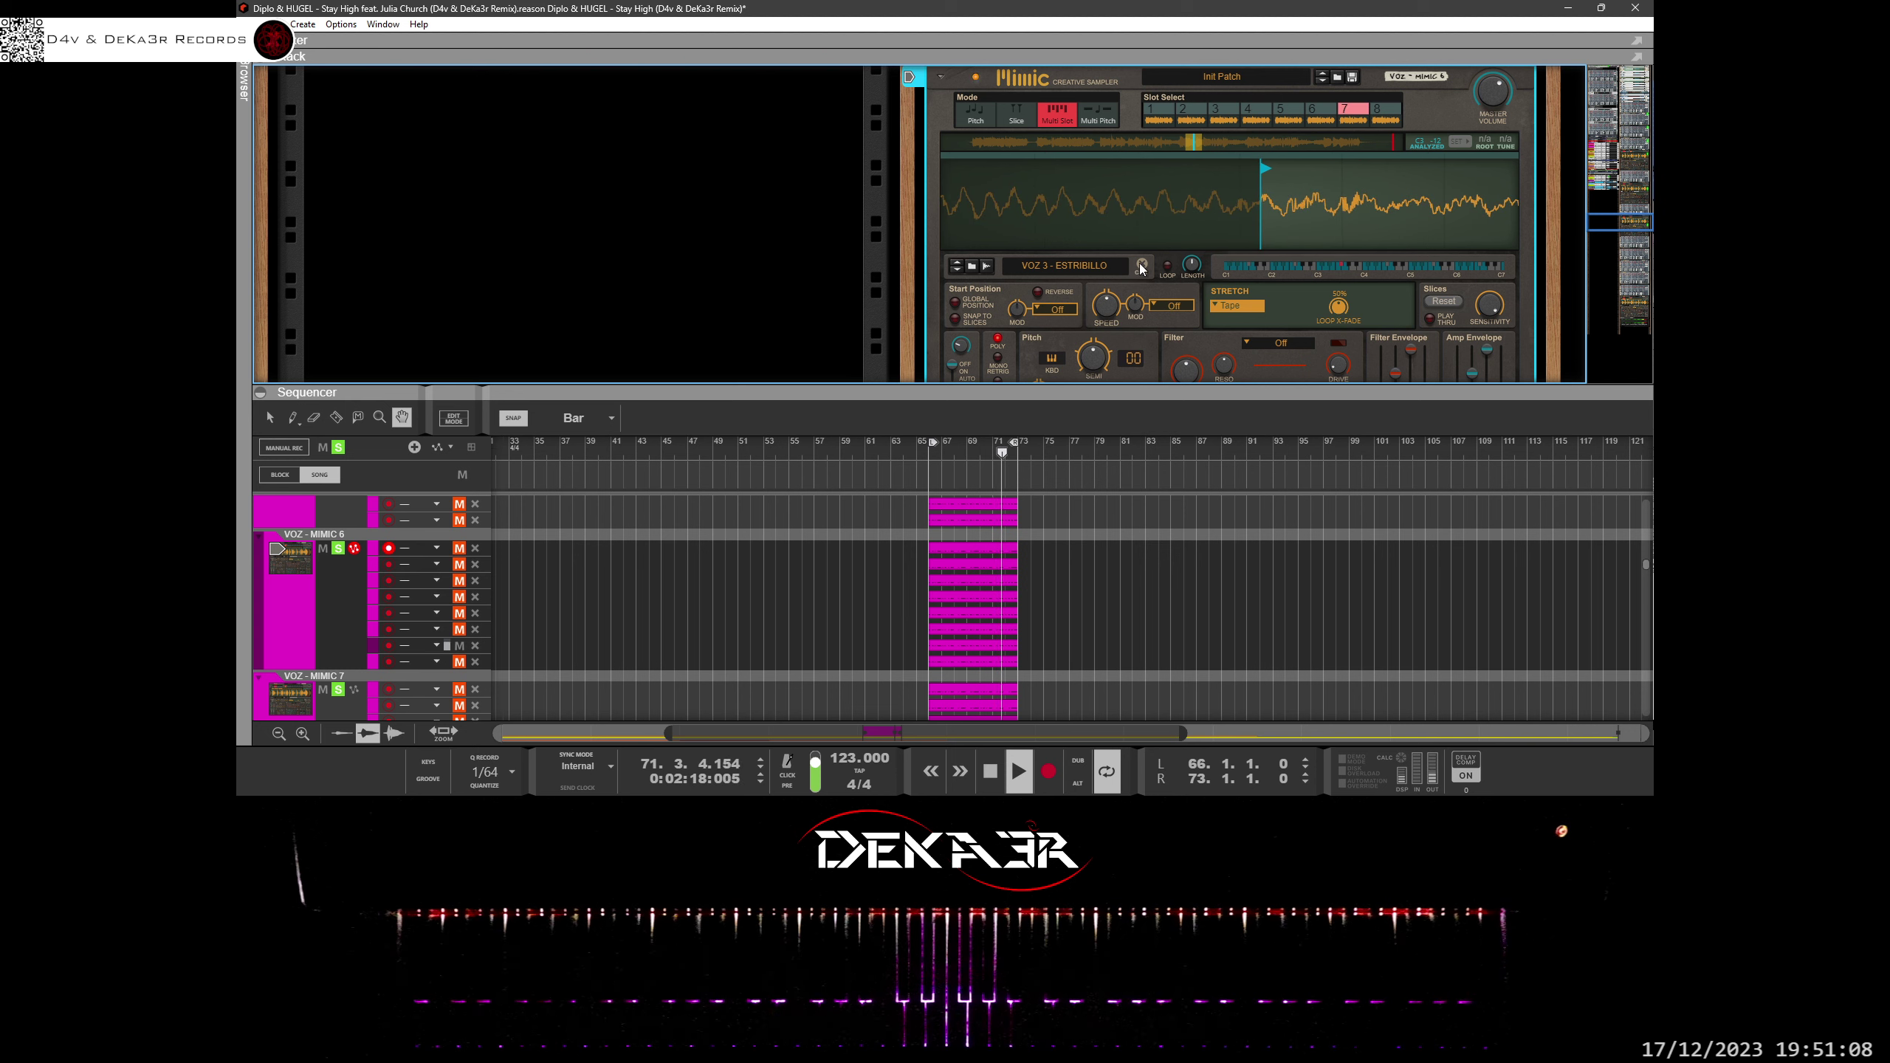
drag(1280, 213, 1267, 244)
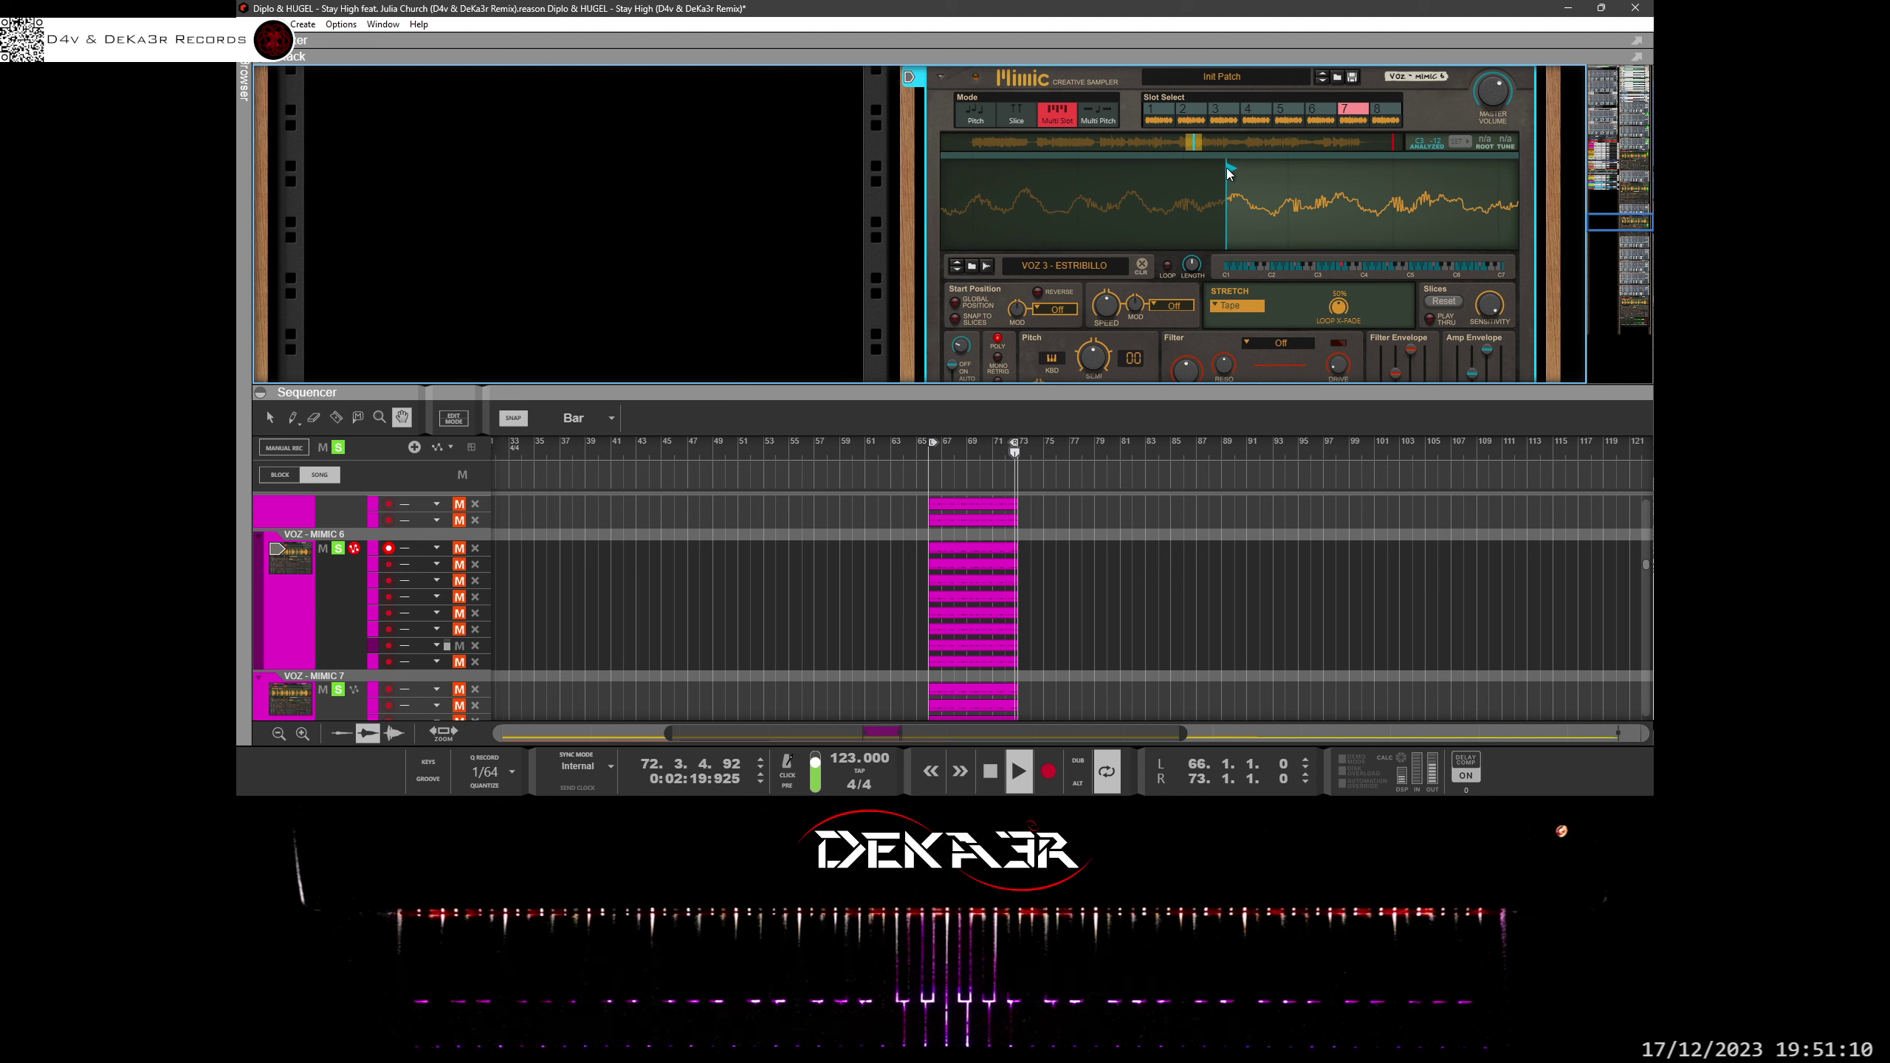
drag(1230, 170, 1204, 173)
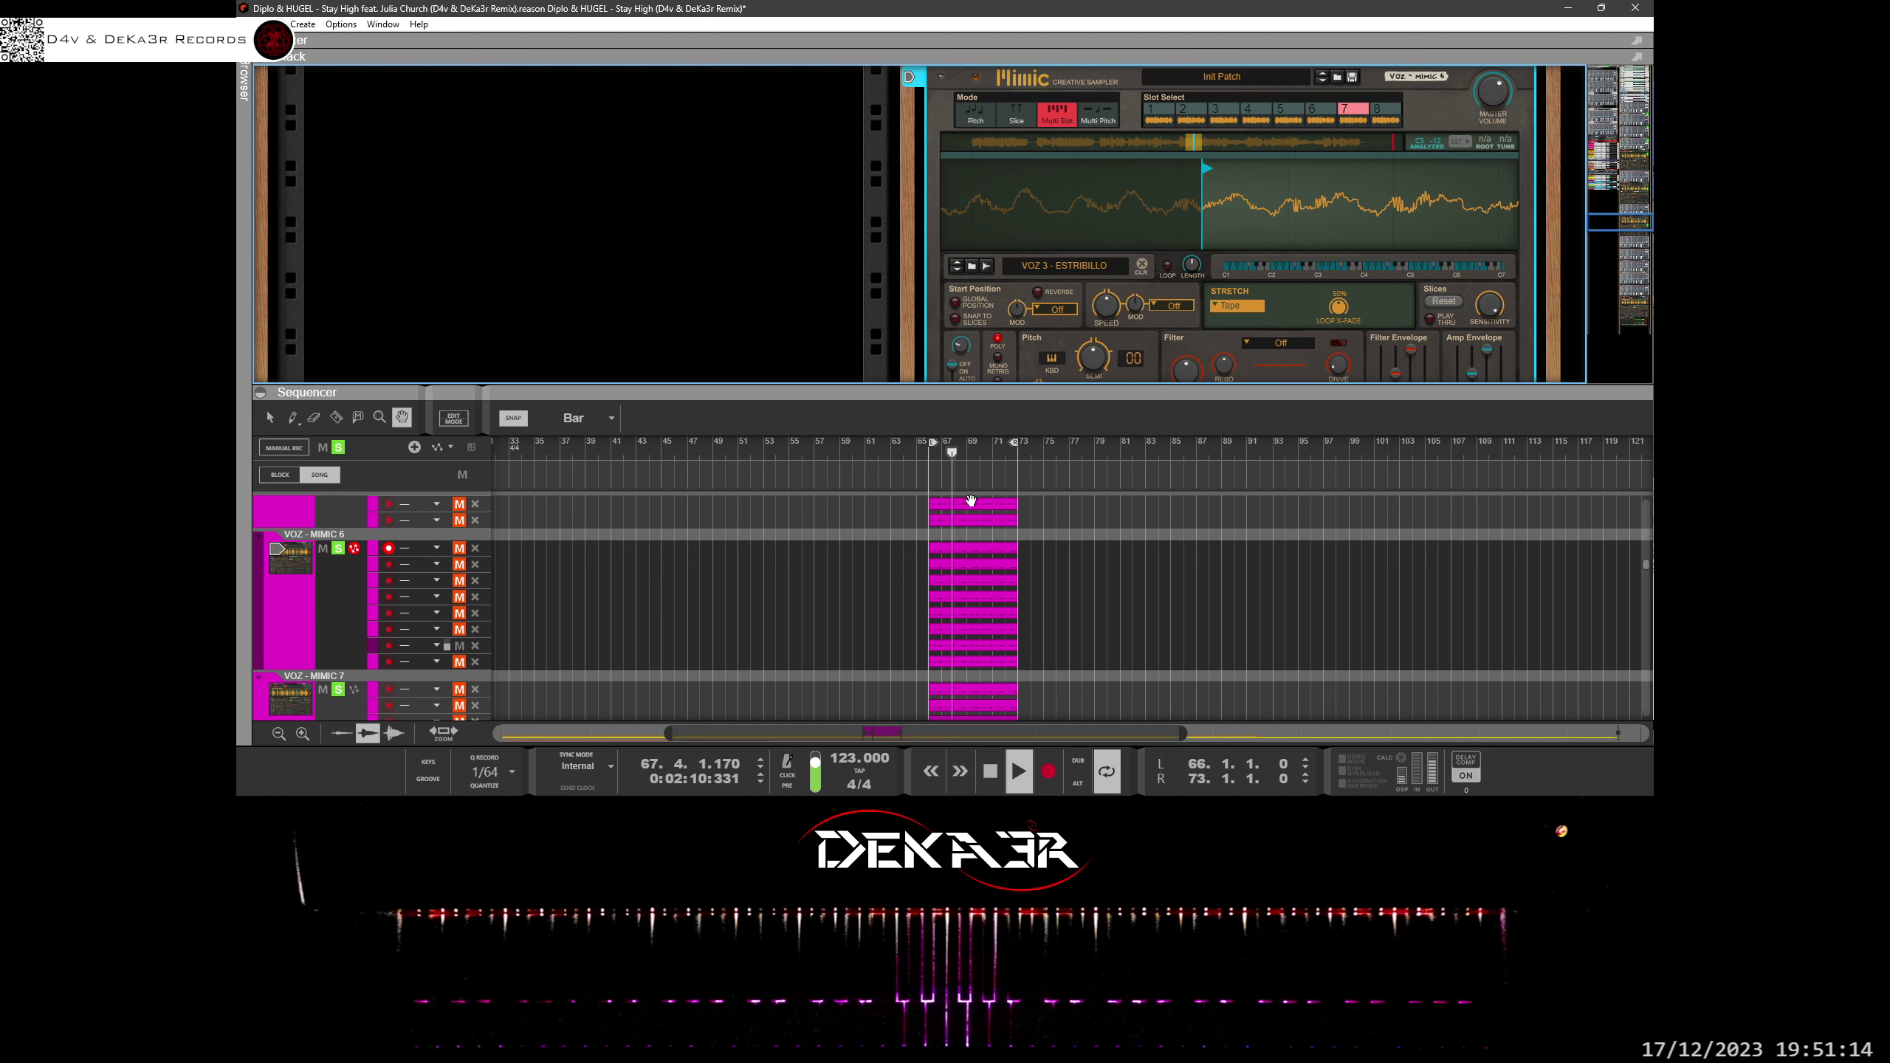
Audition the eighth note lane instead of the seventh and move slot 8's start marker slightly later.
click(457, 649)
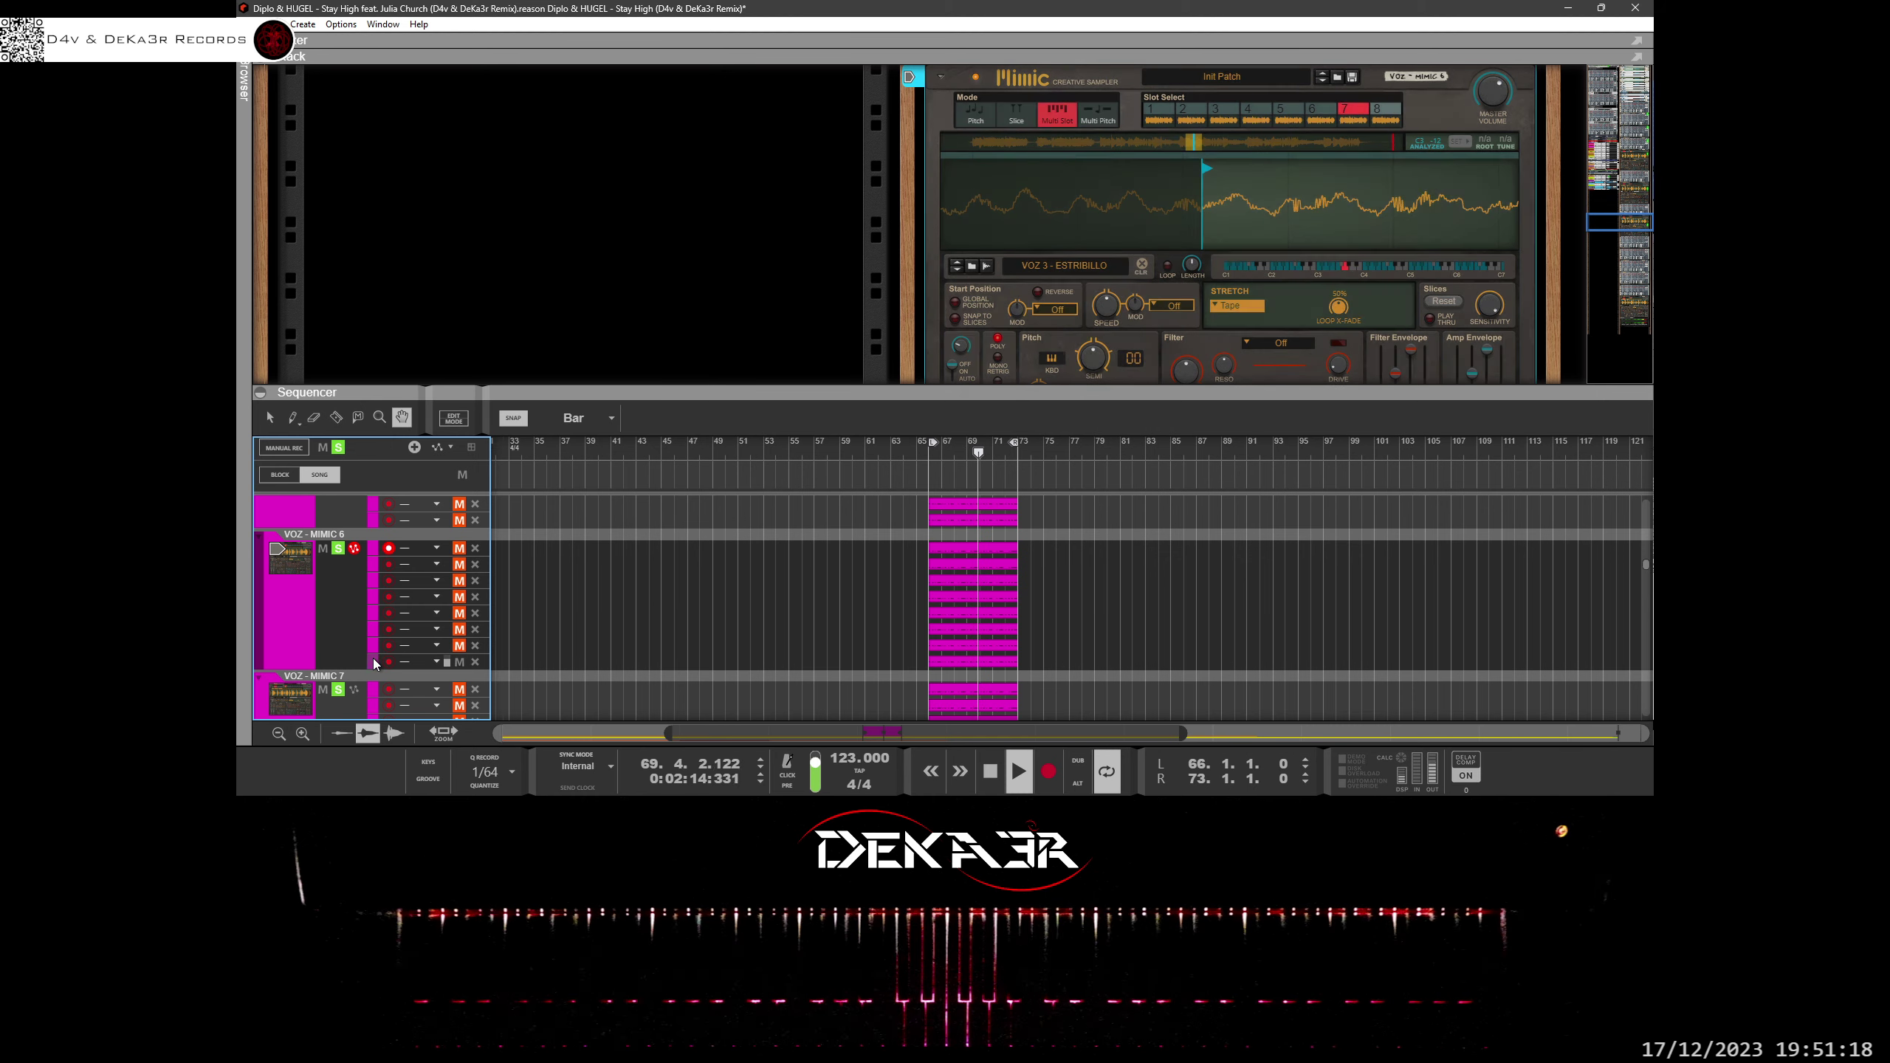
click(1375, 113)
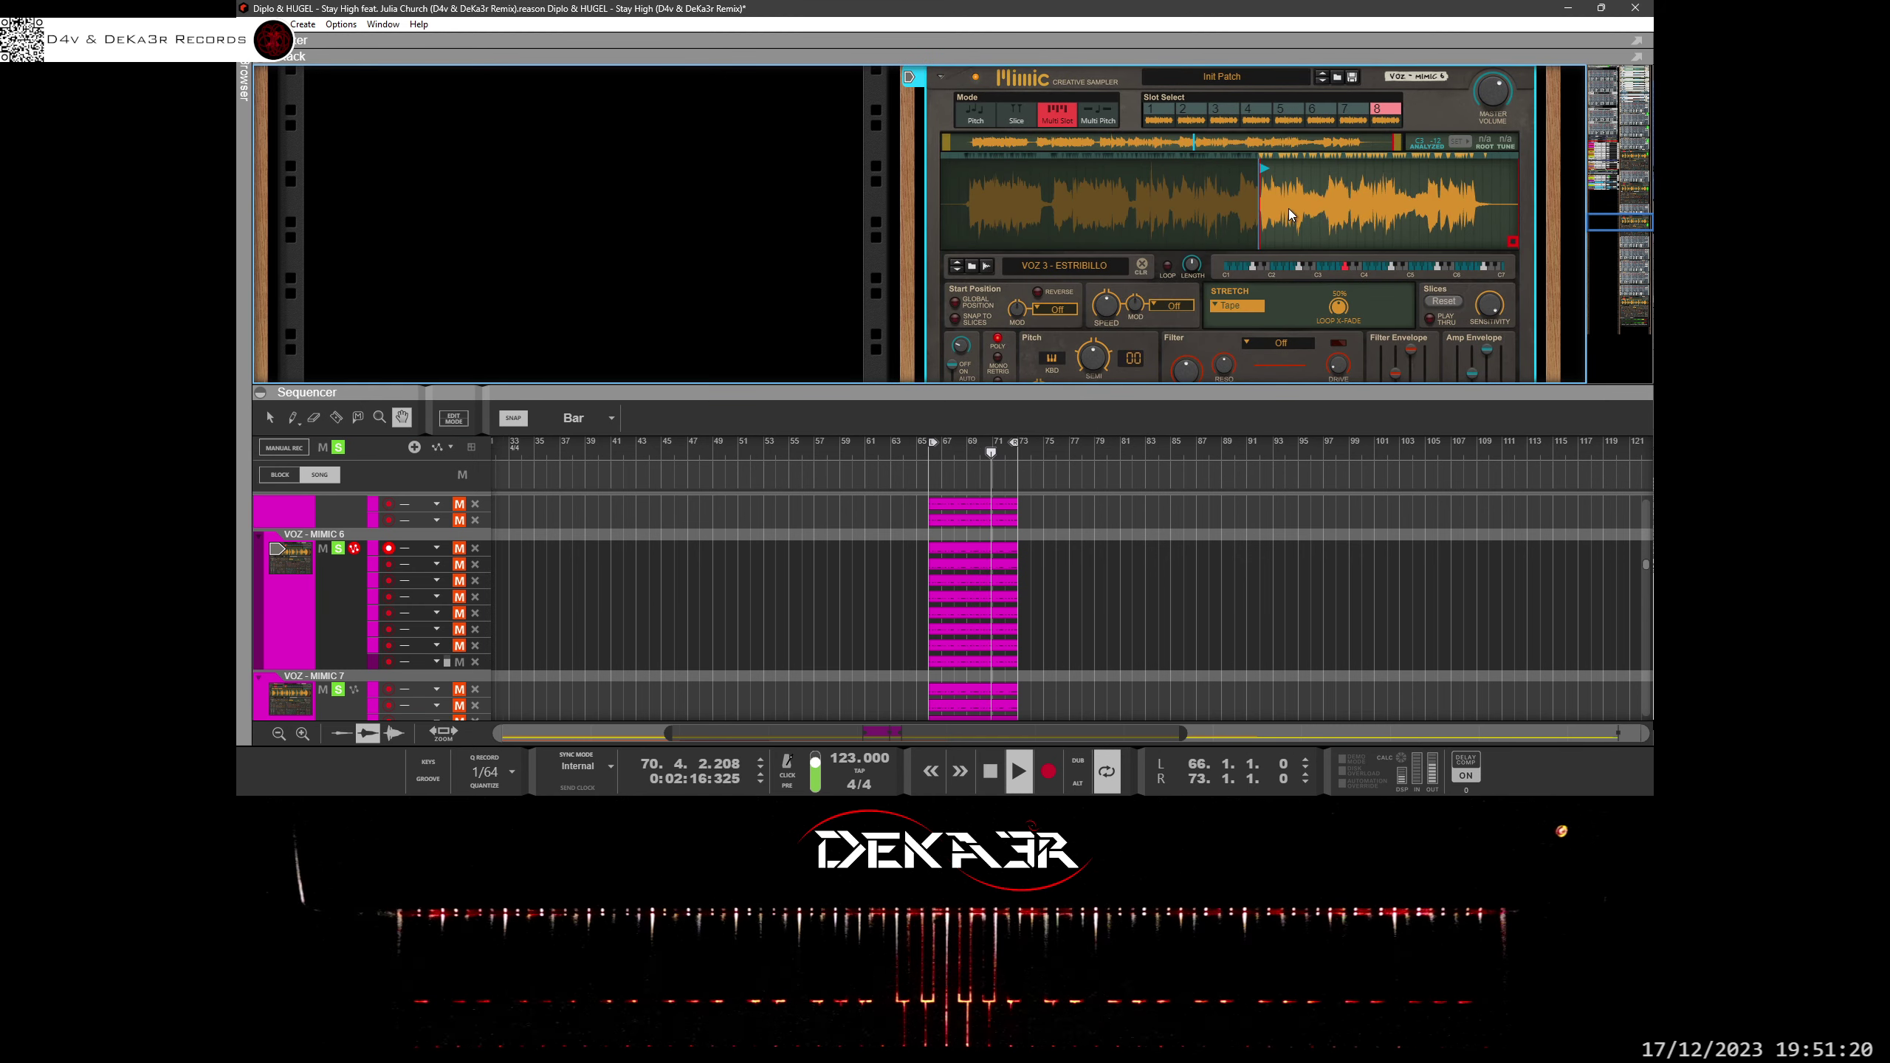
drag(1244, 193, 1246, 279)
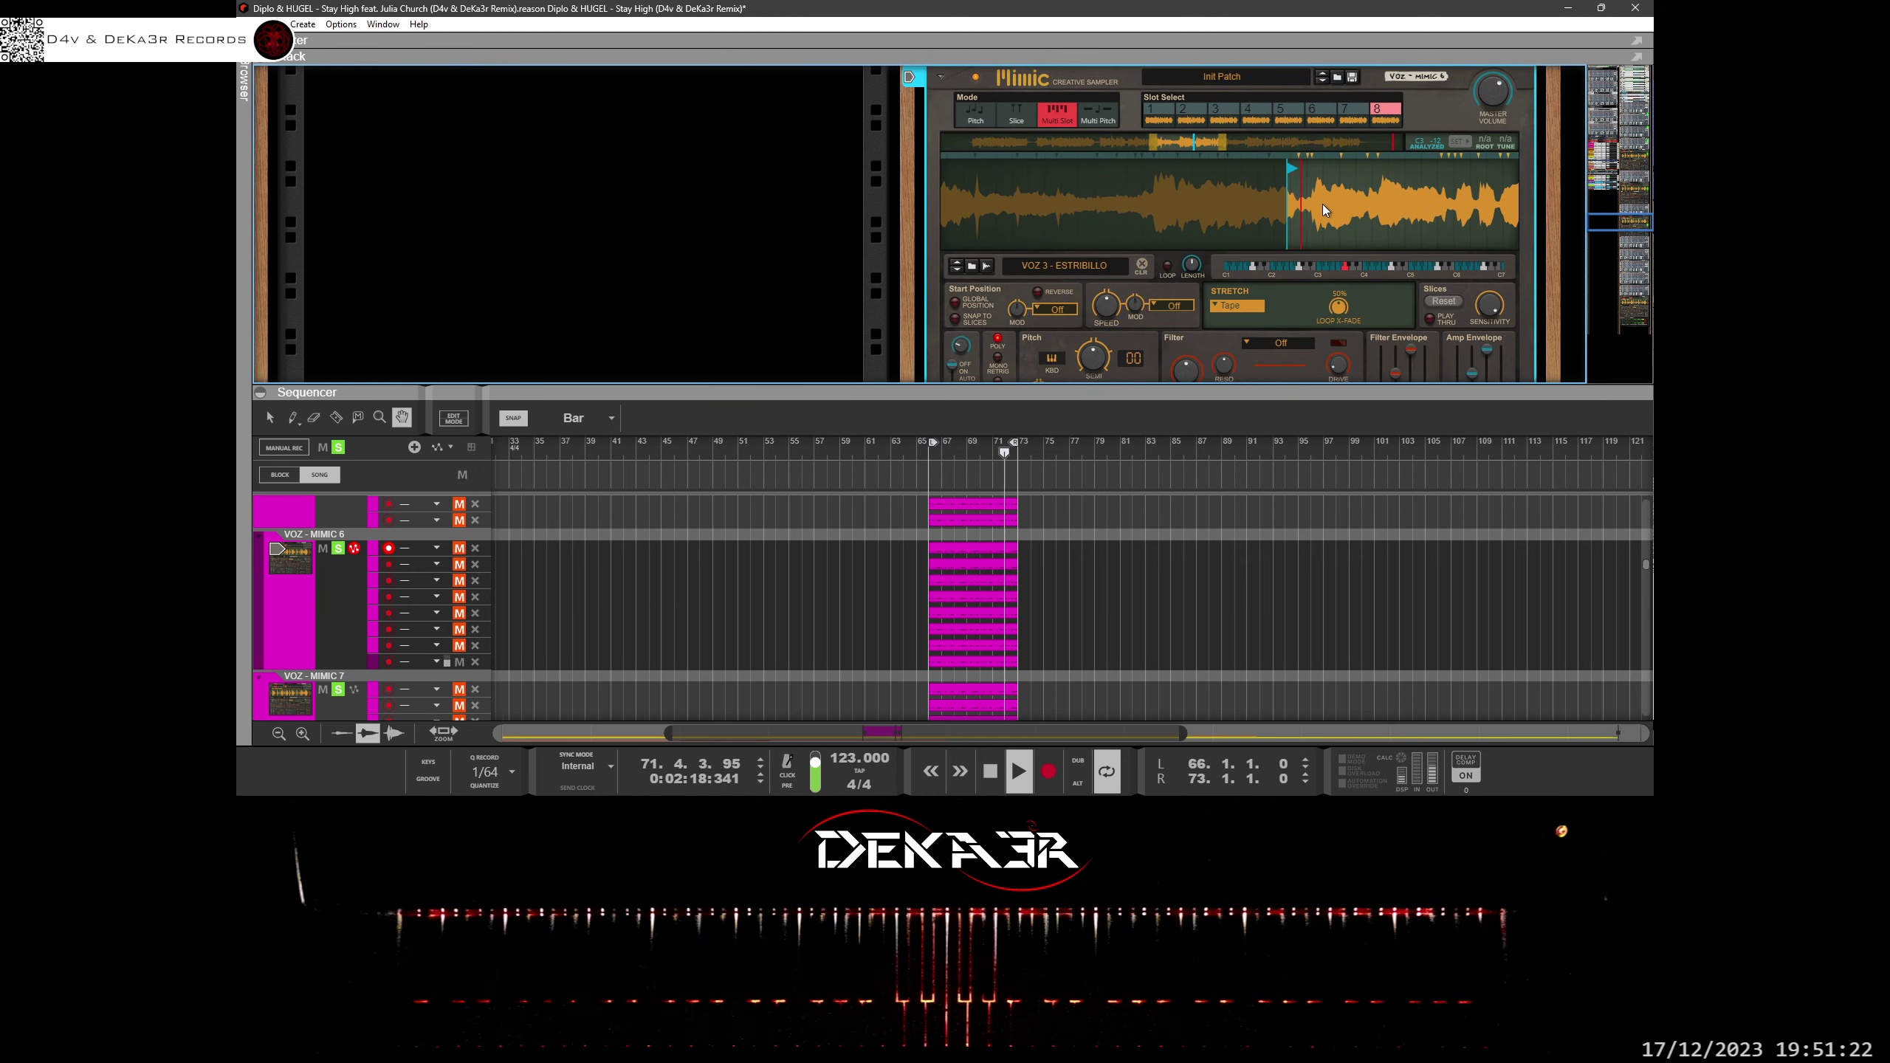
scroll(1318, 215, up, 3)
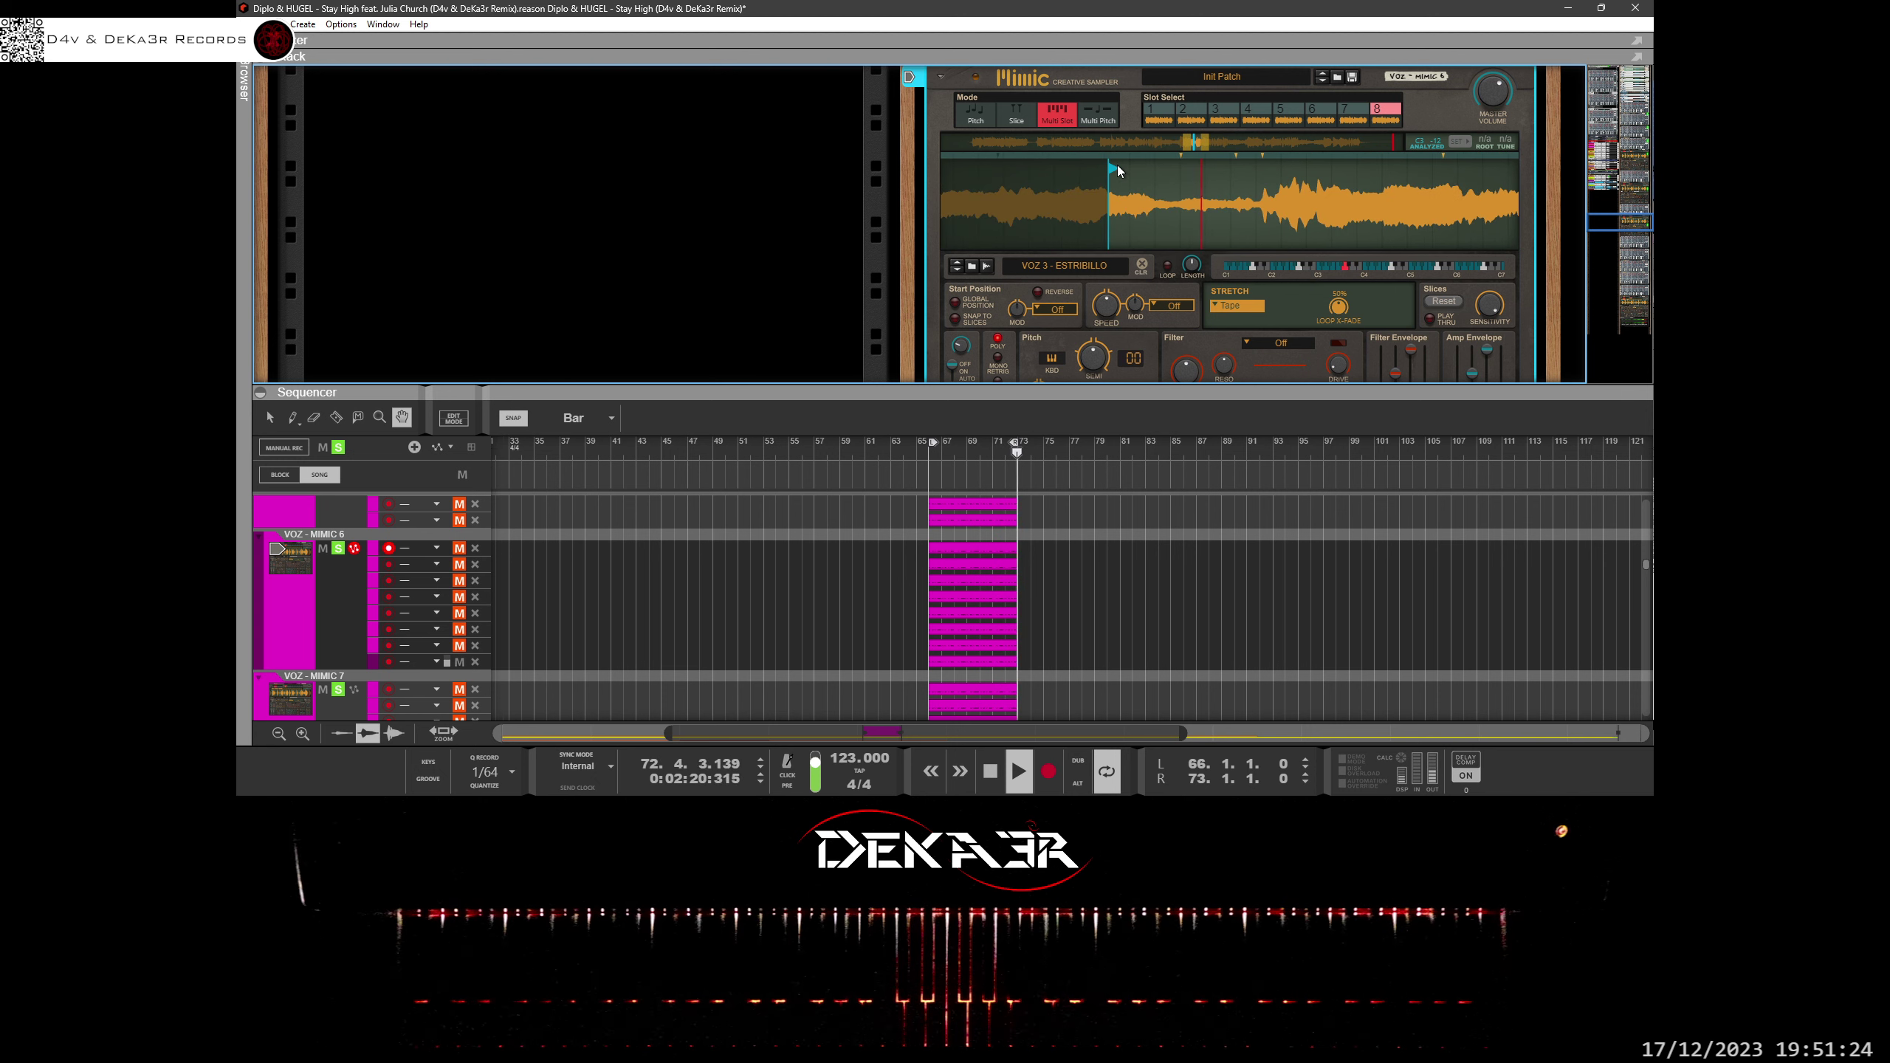
mouse_move(1118, 167)
mouse_down()
mouse_move(1199, 168)
mouse_move(1159, 177)
mouse_up()
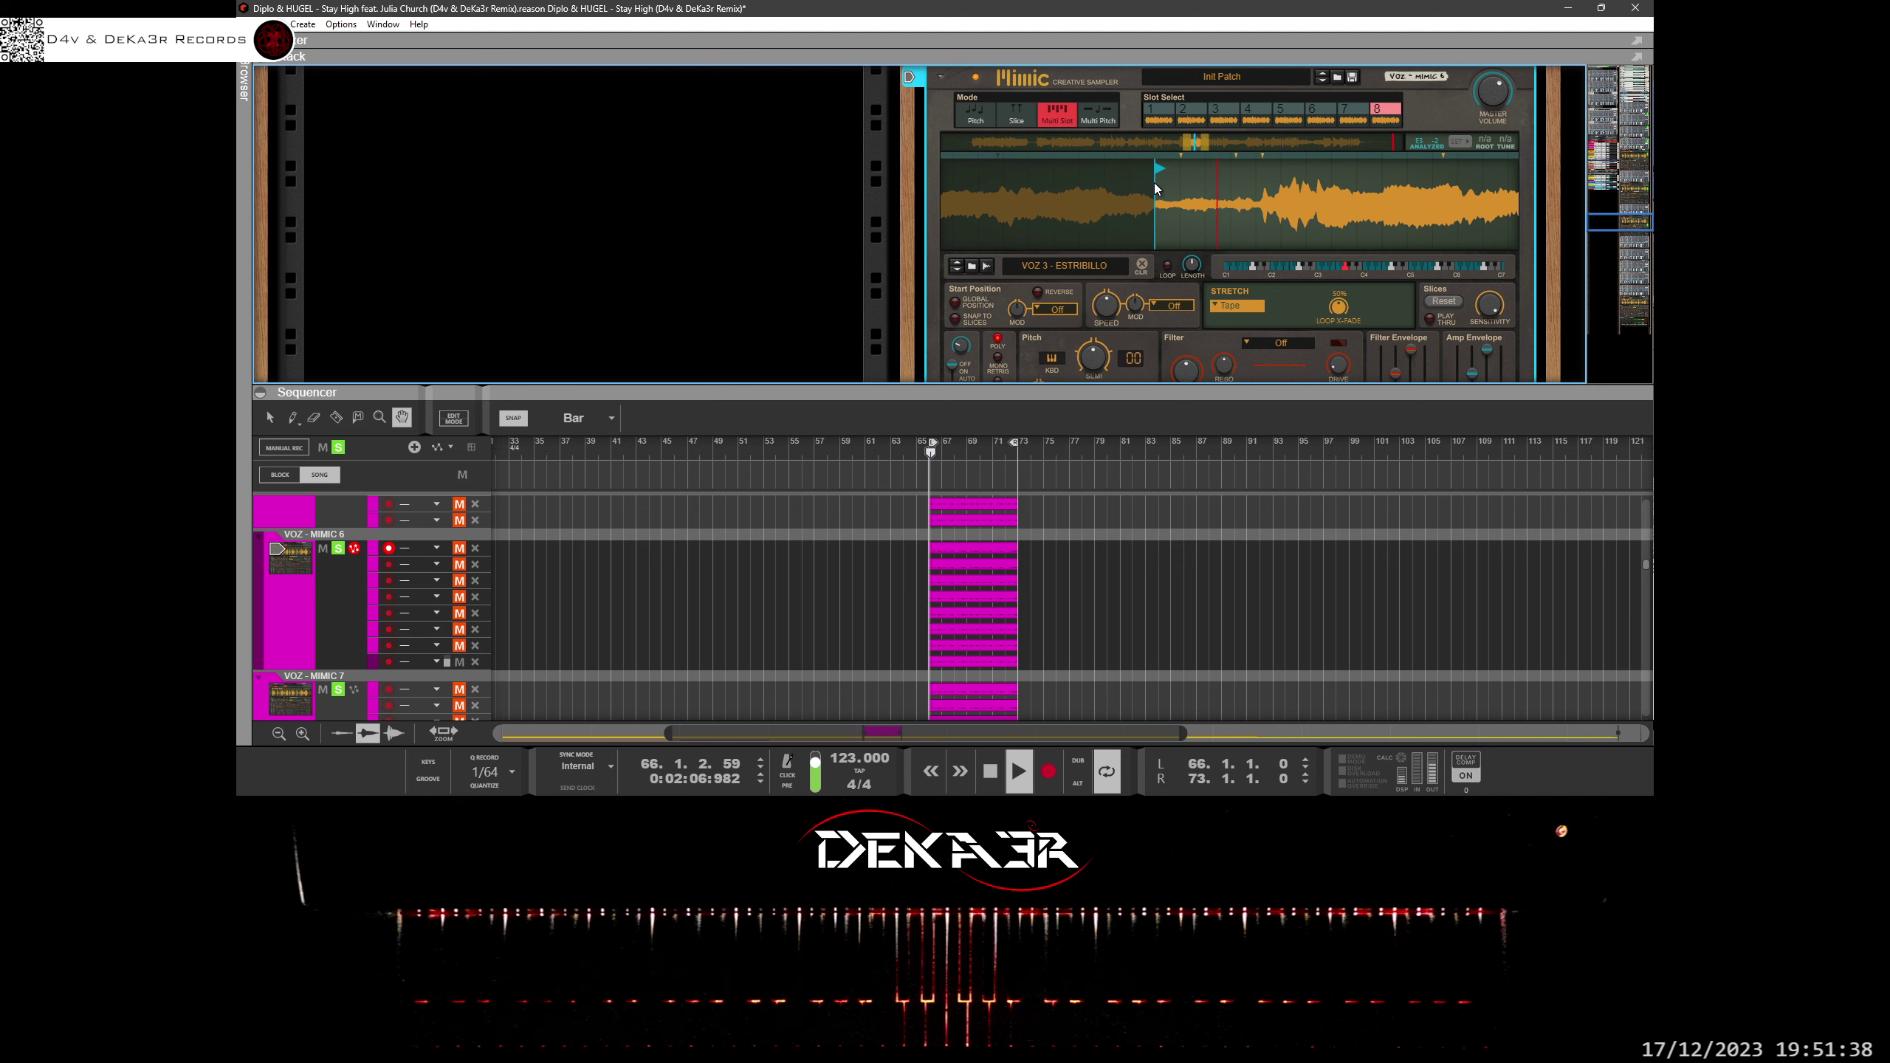
Nudge slot 8's start marker slightly later on the magnified waveform.
scroll(1149, 186, up, 8)
drag(1214, 211, 1214, 263)
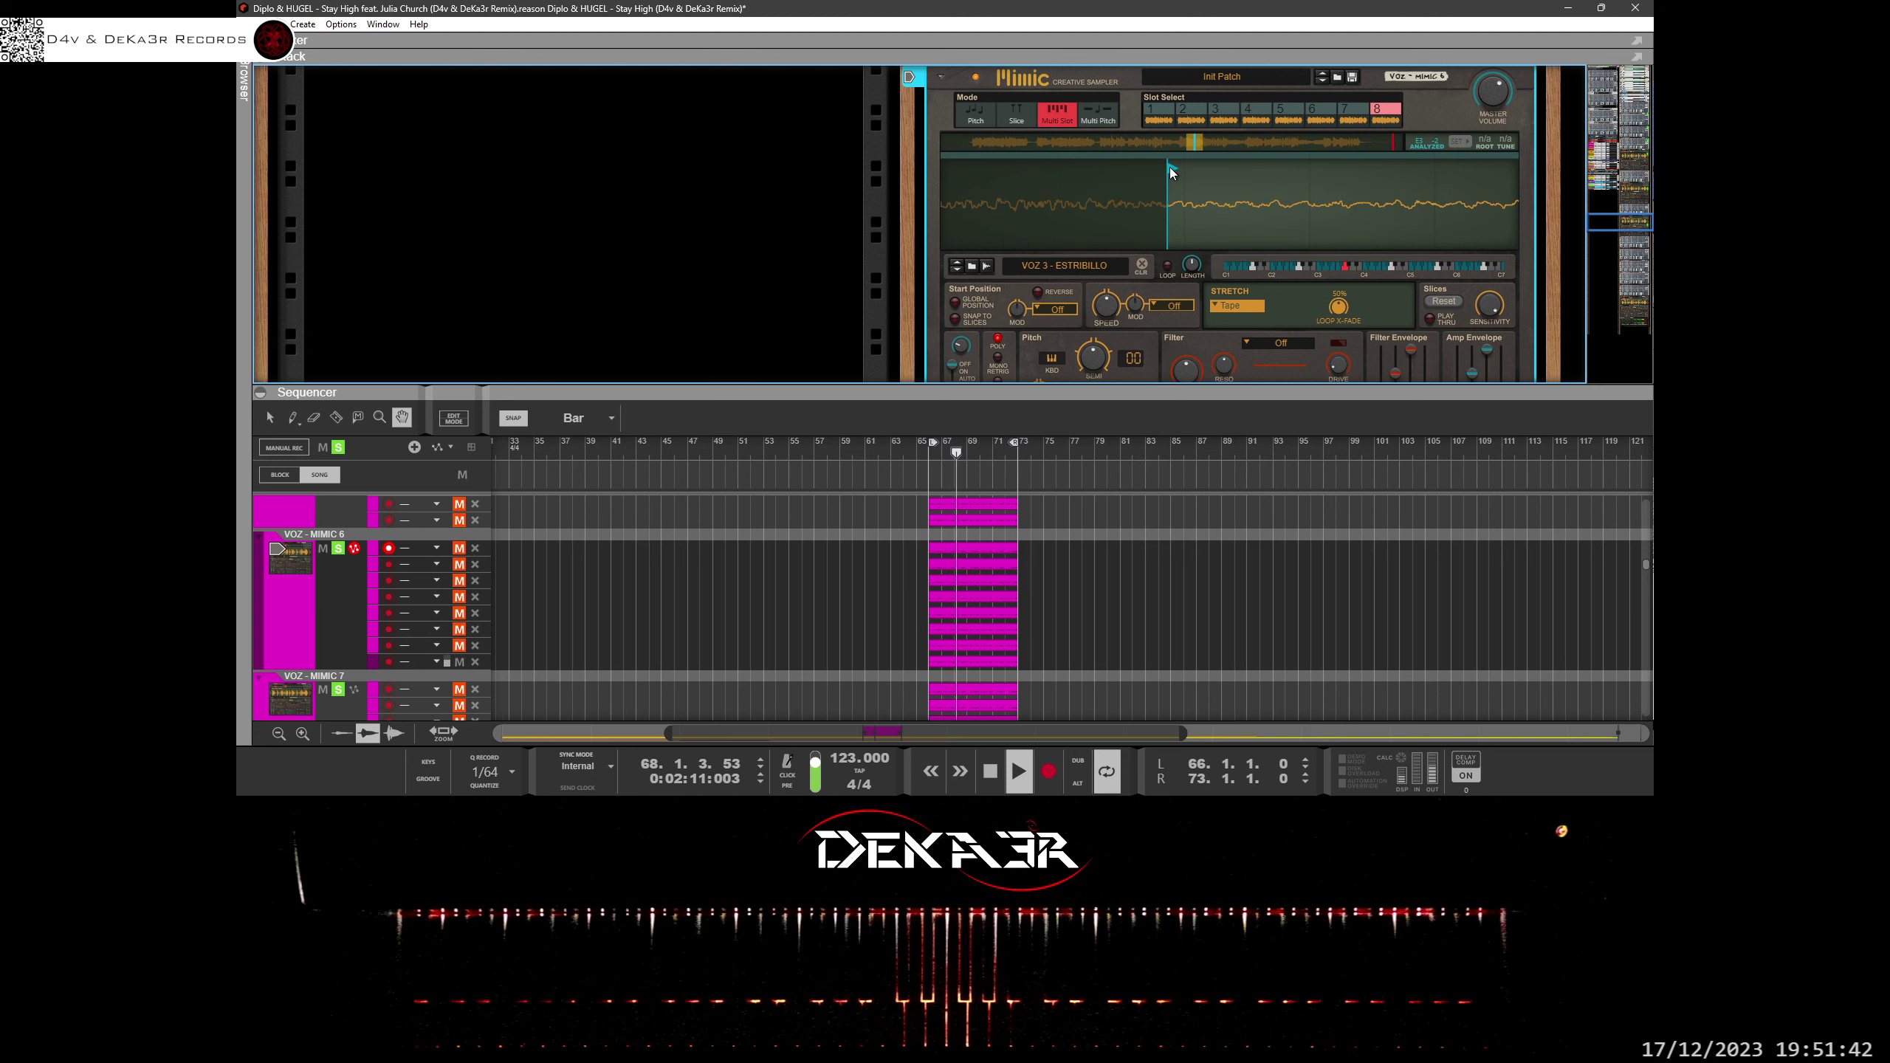
mouse_move(1177, 170)
mouse_down()
mouse_move(1086, 173)
mouse_move(1190, 175)
mouse_up()
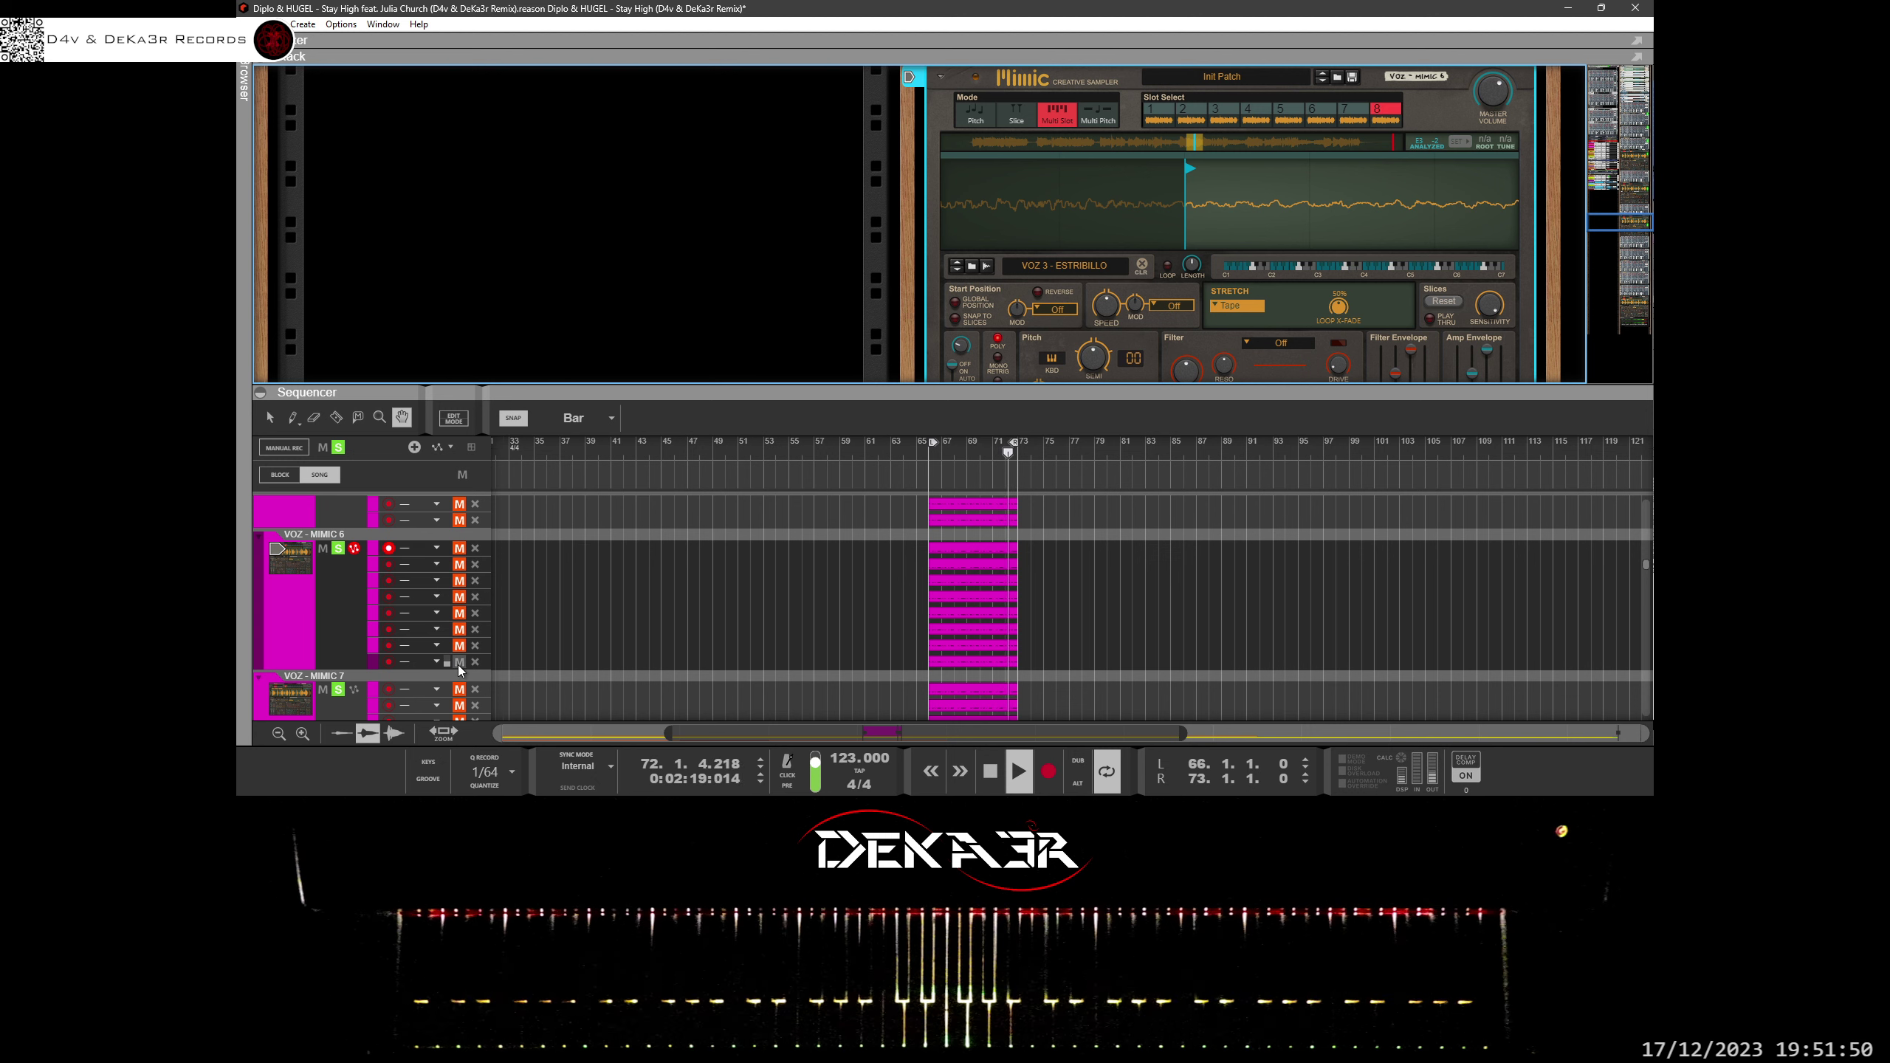
Switch auditioning from VOZ - MIMIC 6's eighth note lane to VOZ - MIMIC 7's first lane and unfold the VOZ - MIMIC 7 sampler.
click(460, 689)
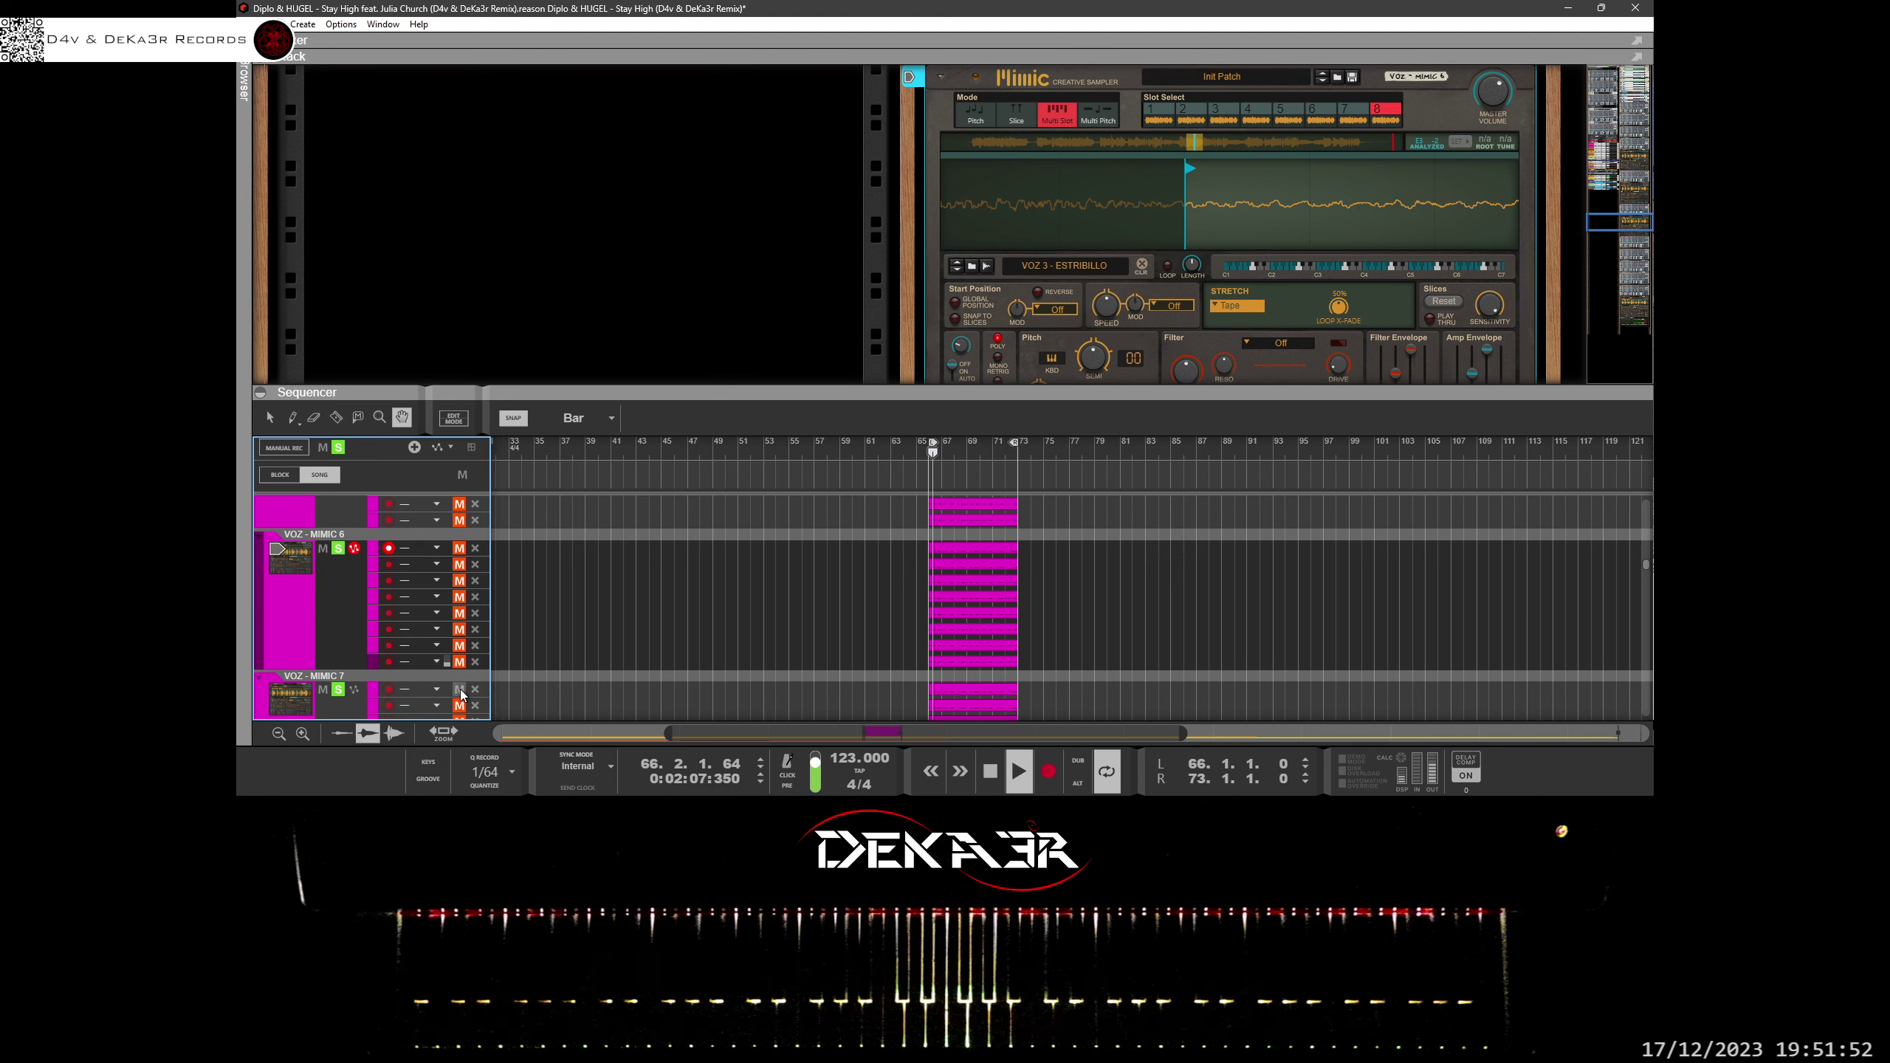
click(316, 709)
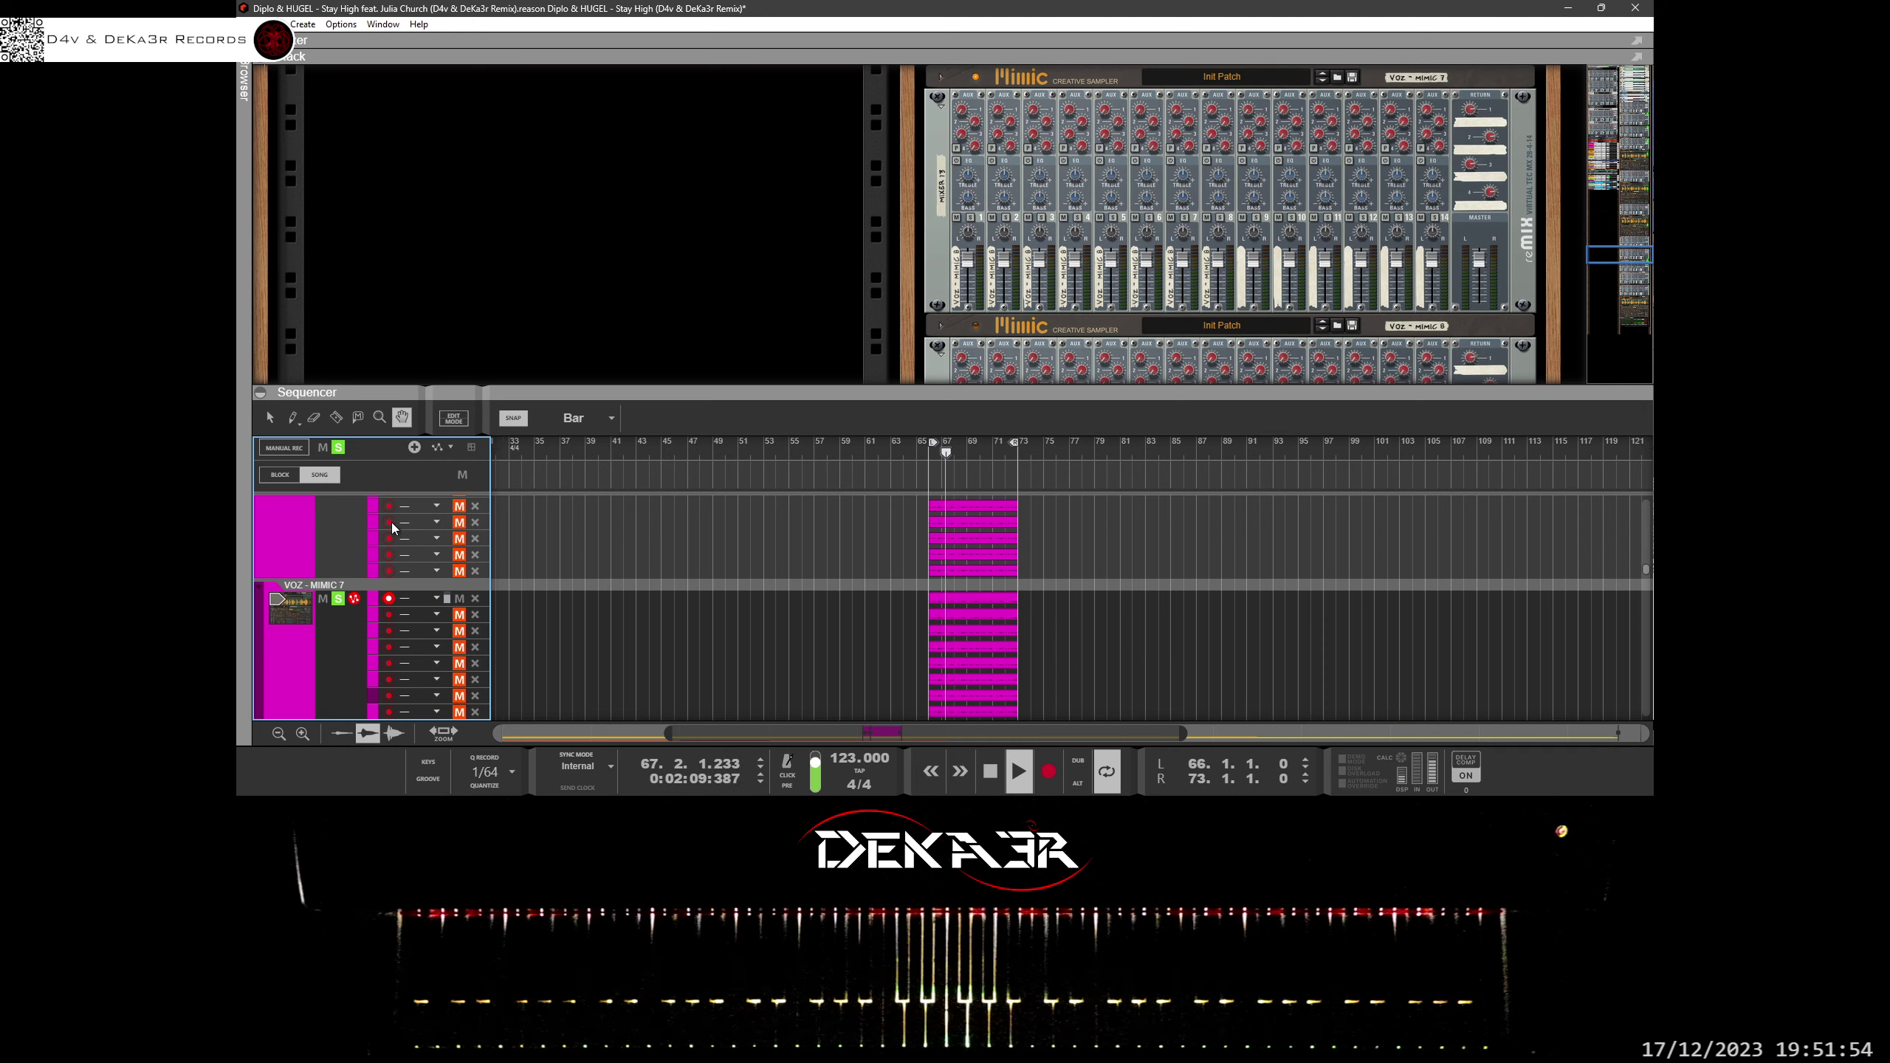
scroll(549, 596, up, 4)
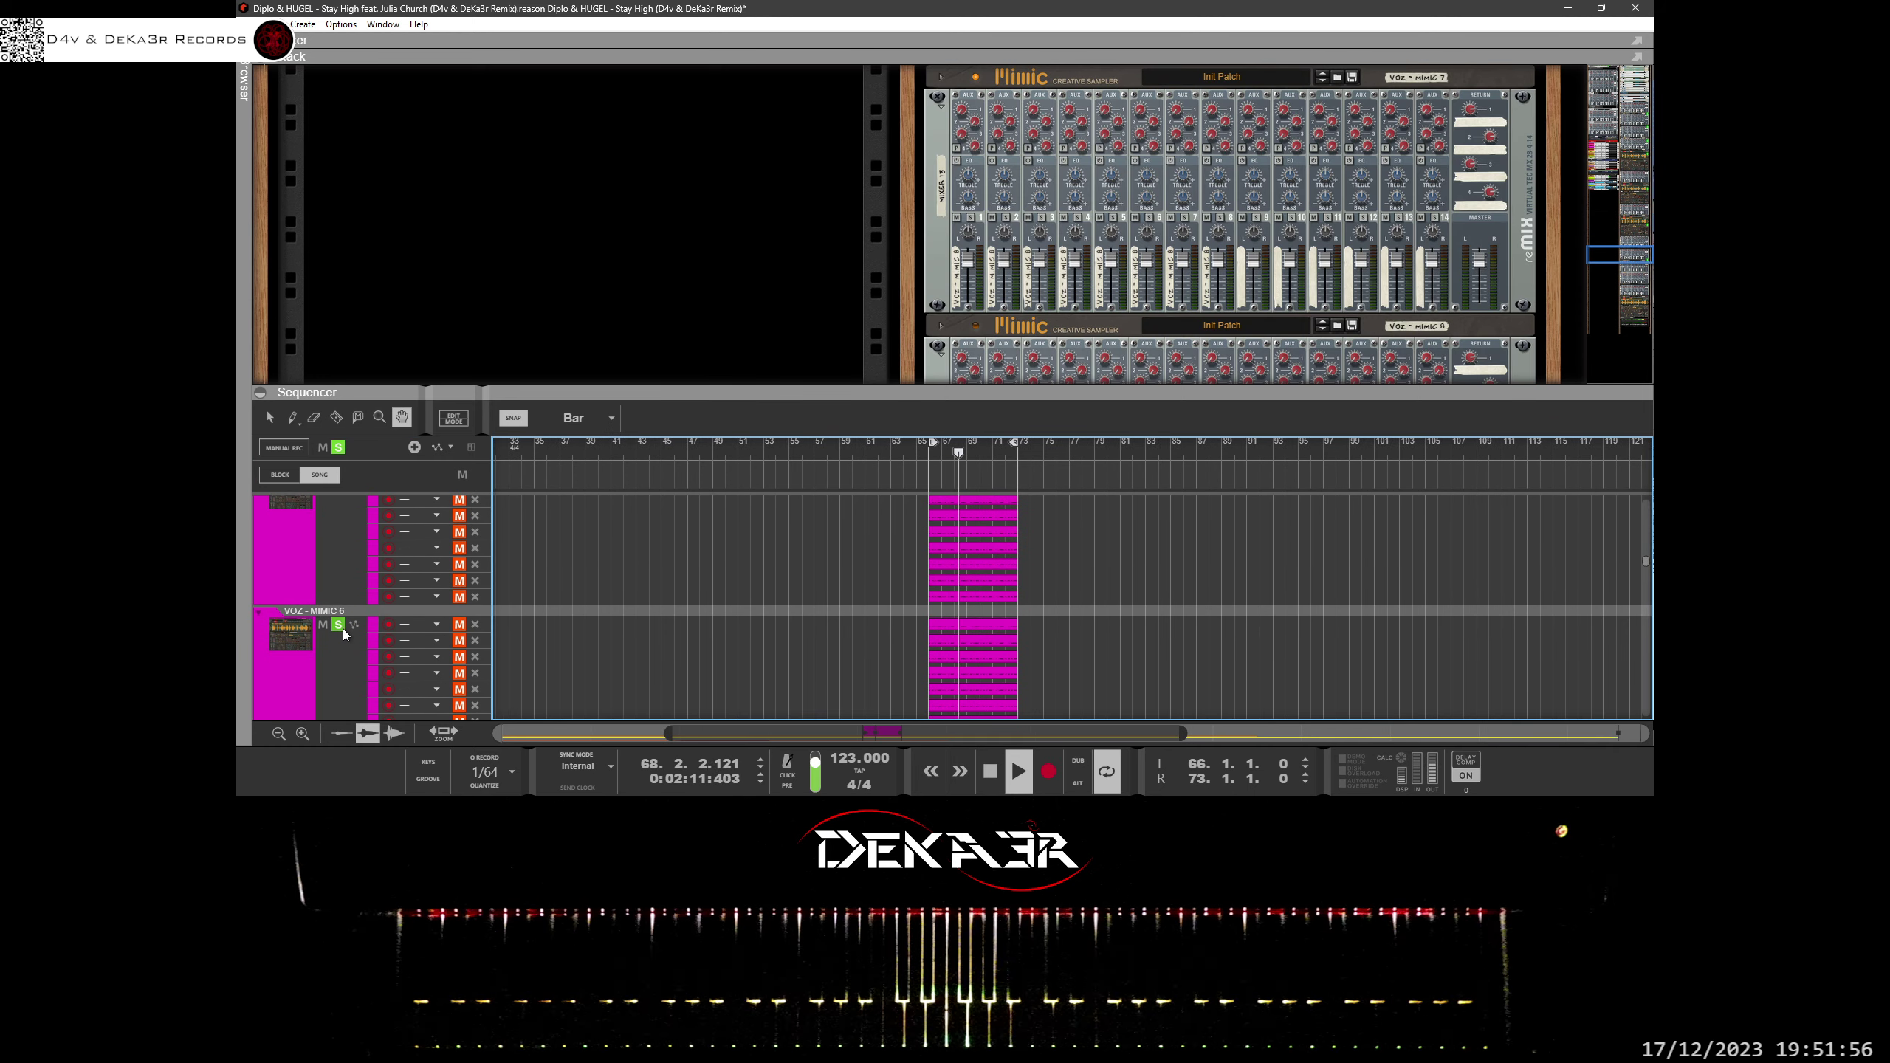
click(341, 628)
drag(511, 549, 592, 550)
click(352, 606)
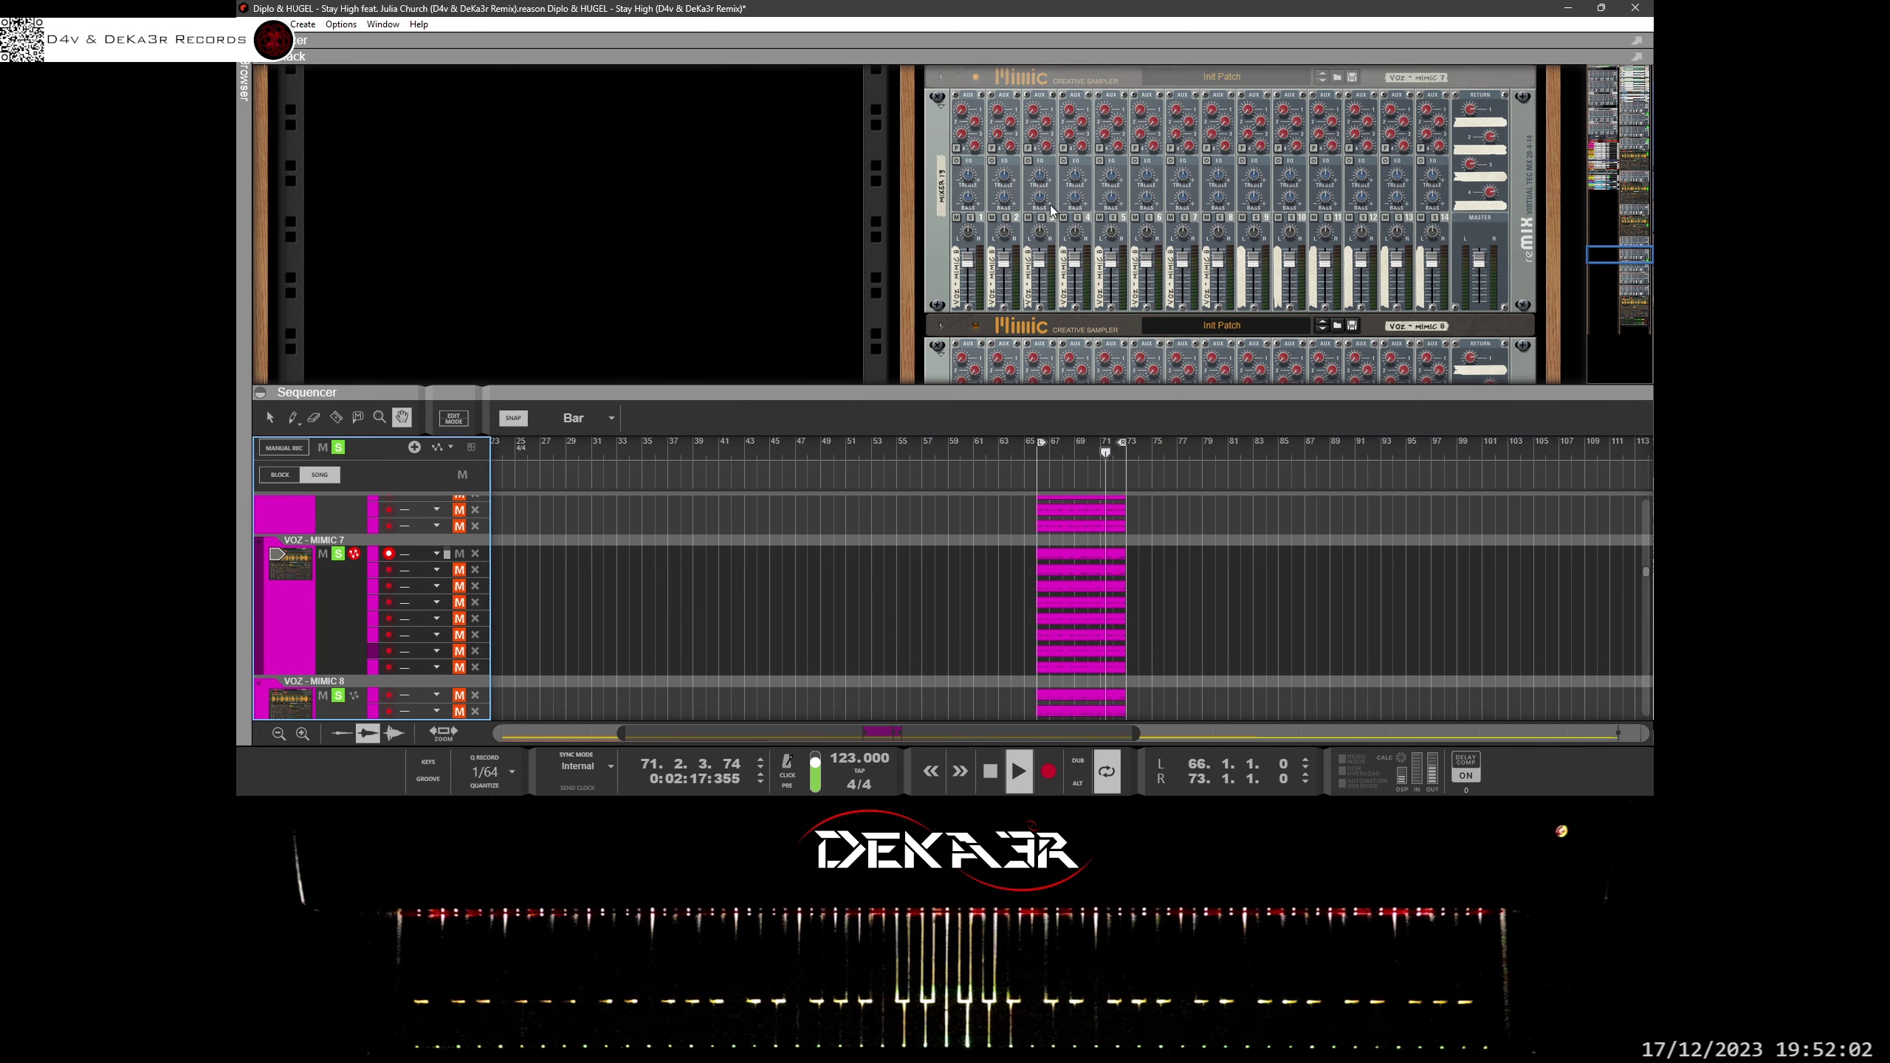
click(941, 77)
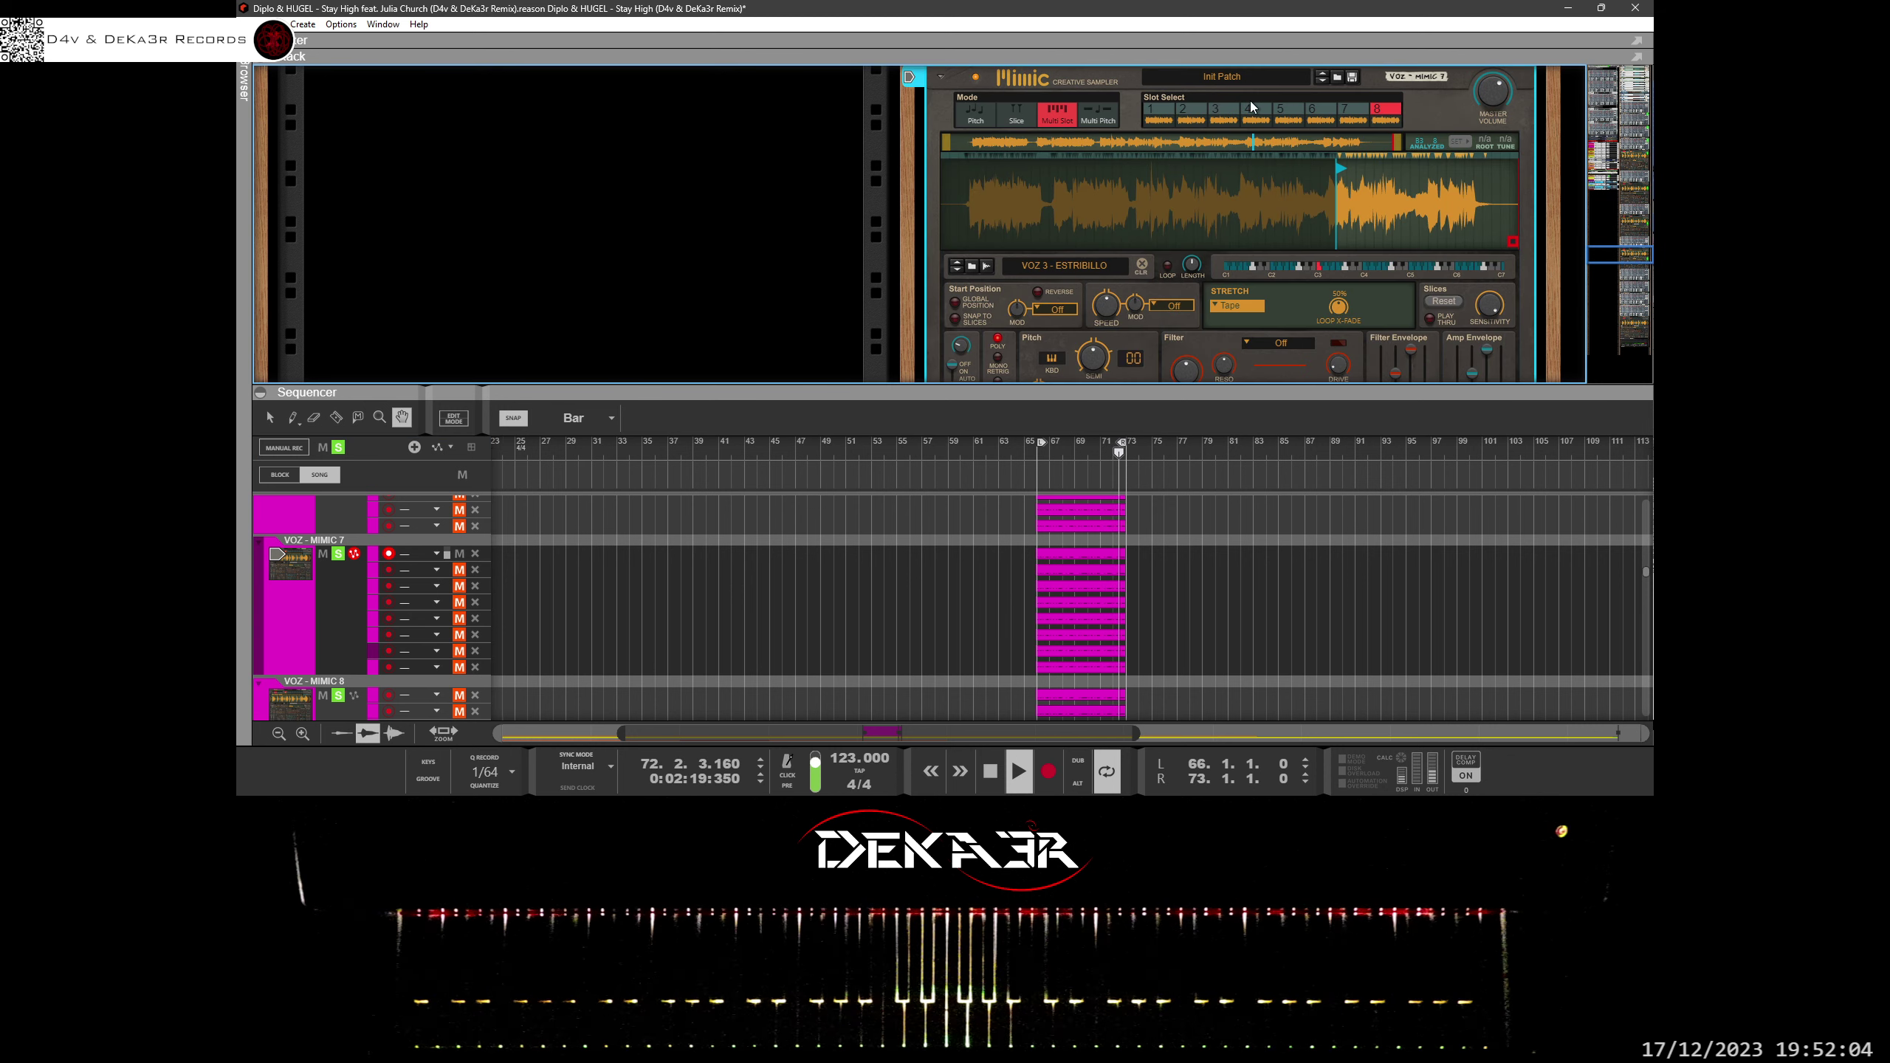
Select slot 1 in VOZ - MIMIC 7 and move its start marker slightly earlier on the magnified waveform.
click(1173, 108)
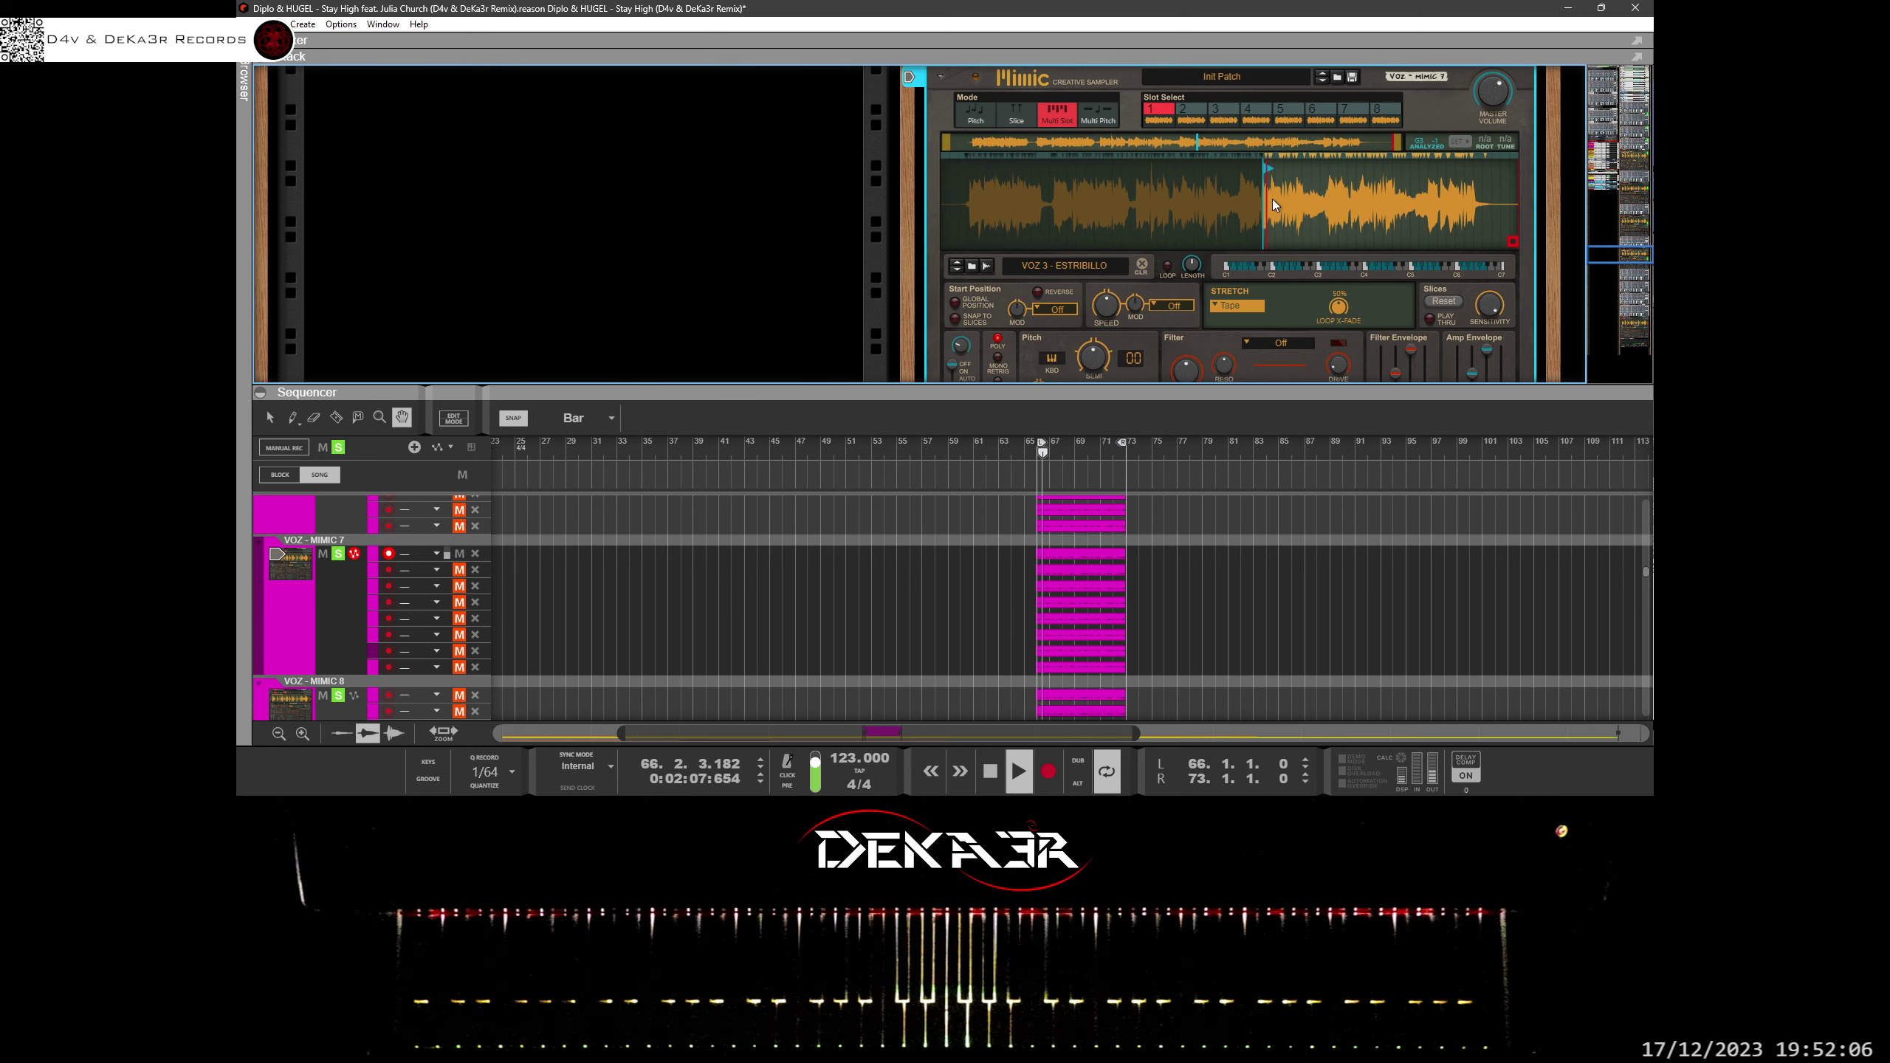
drag(1294, 319, 1296, 347)
drag(1120, 213, 1291, 239)
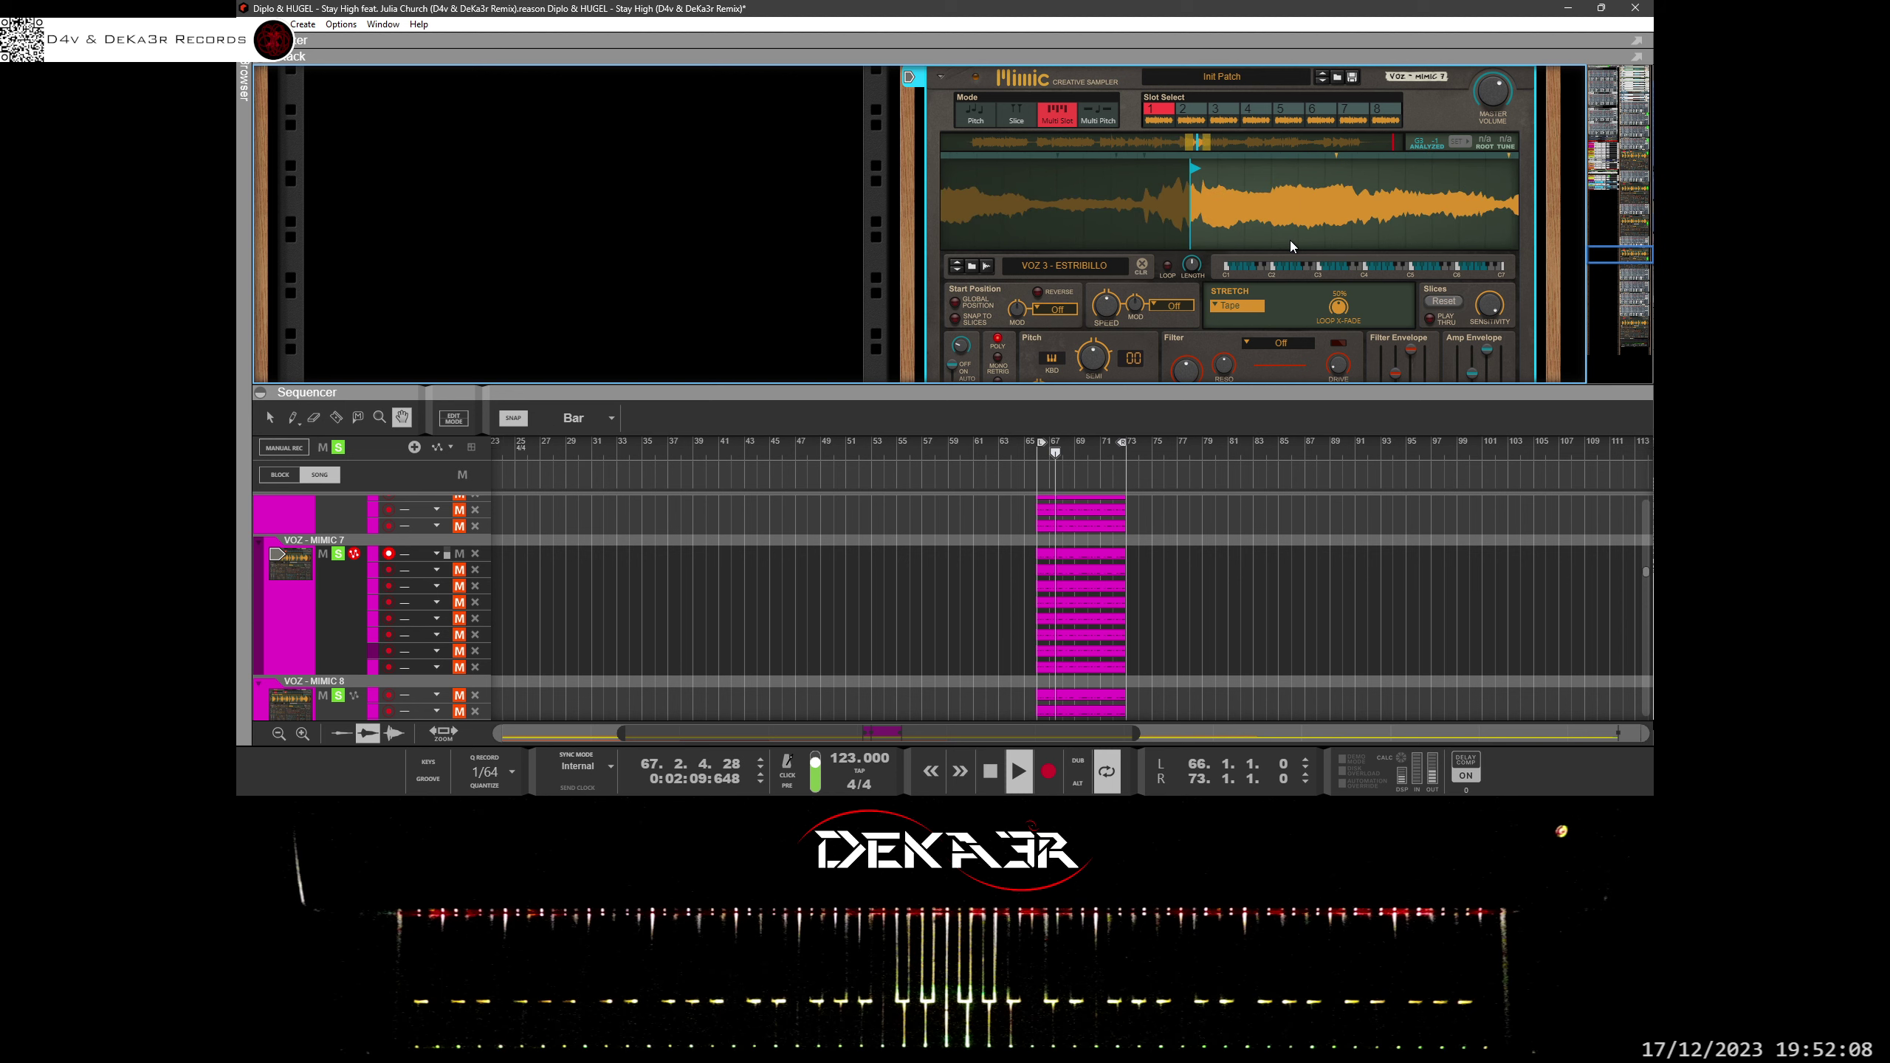
drag(1195, 168, 1211, 268)
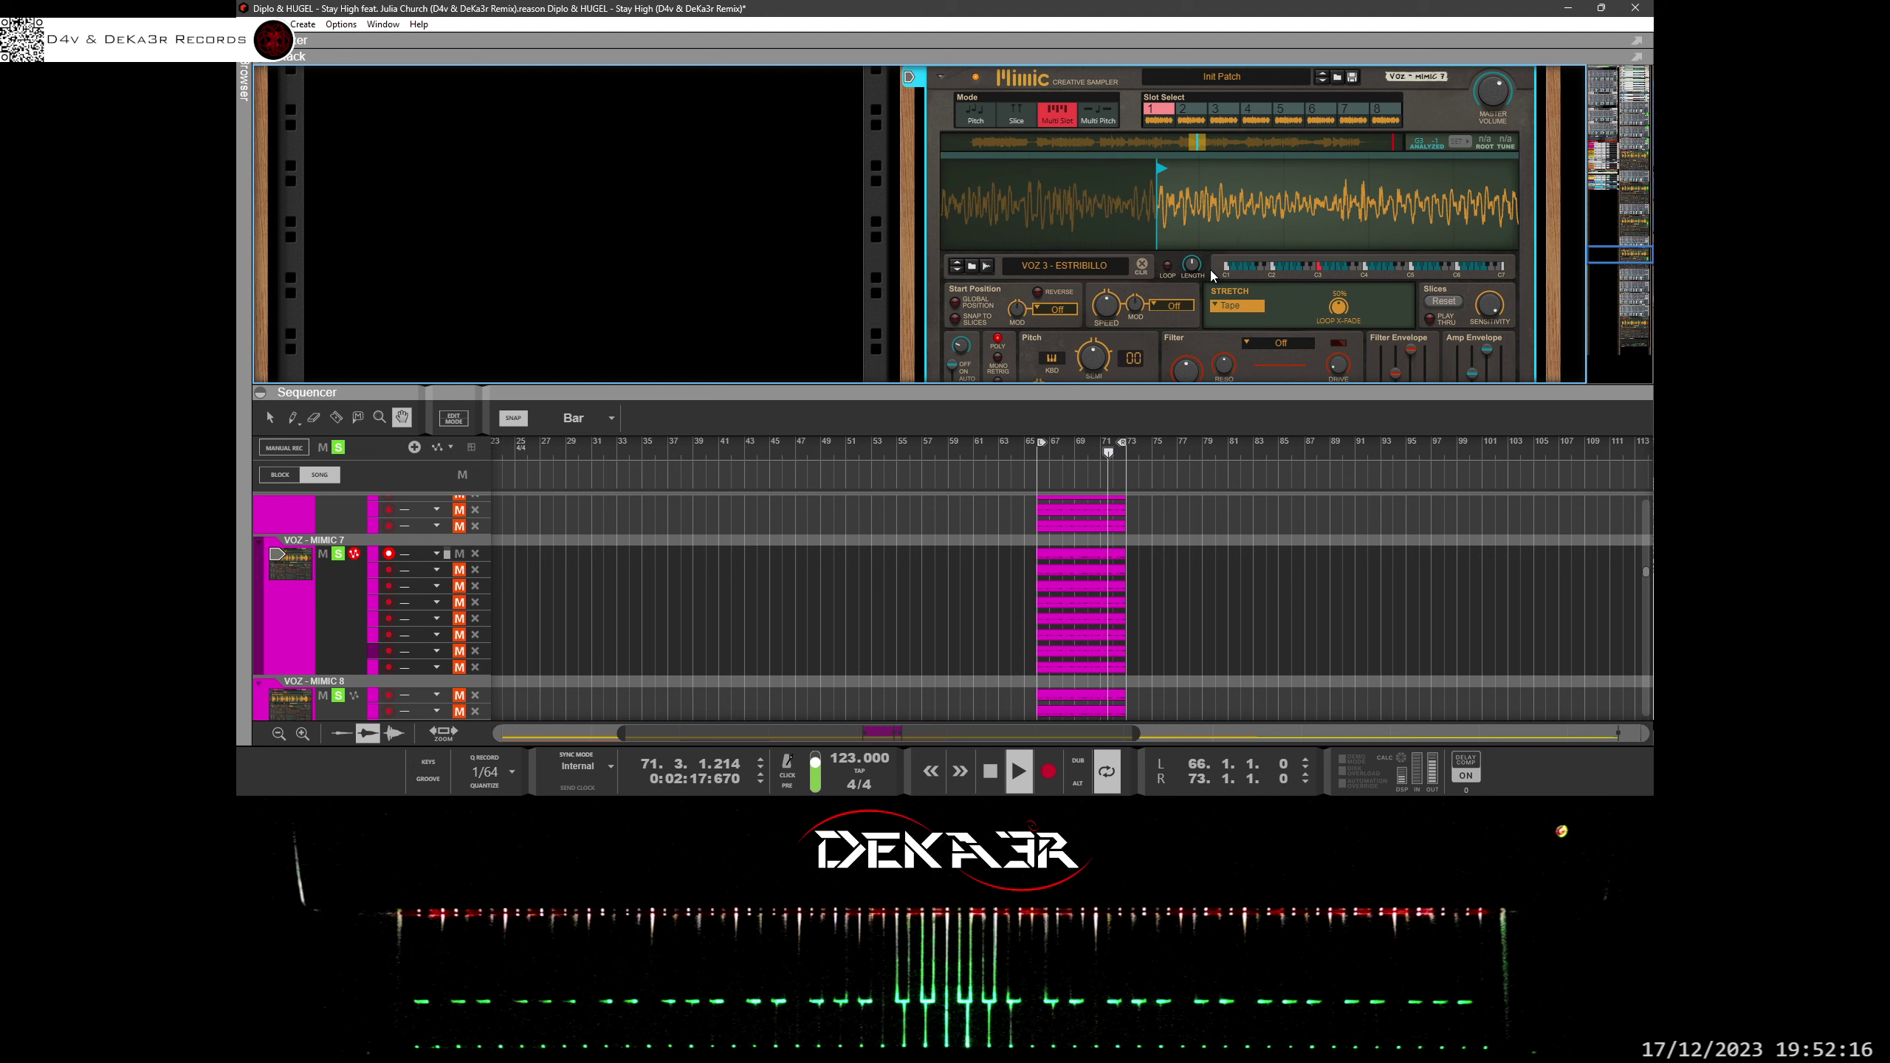
drag(1189, 195, 1258, 224)
scroll(1260, 230, up, 2)
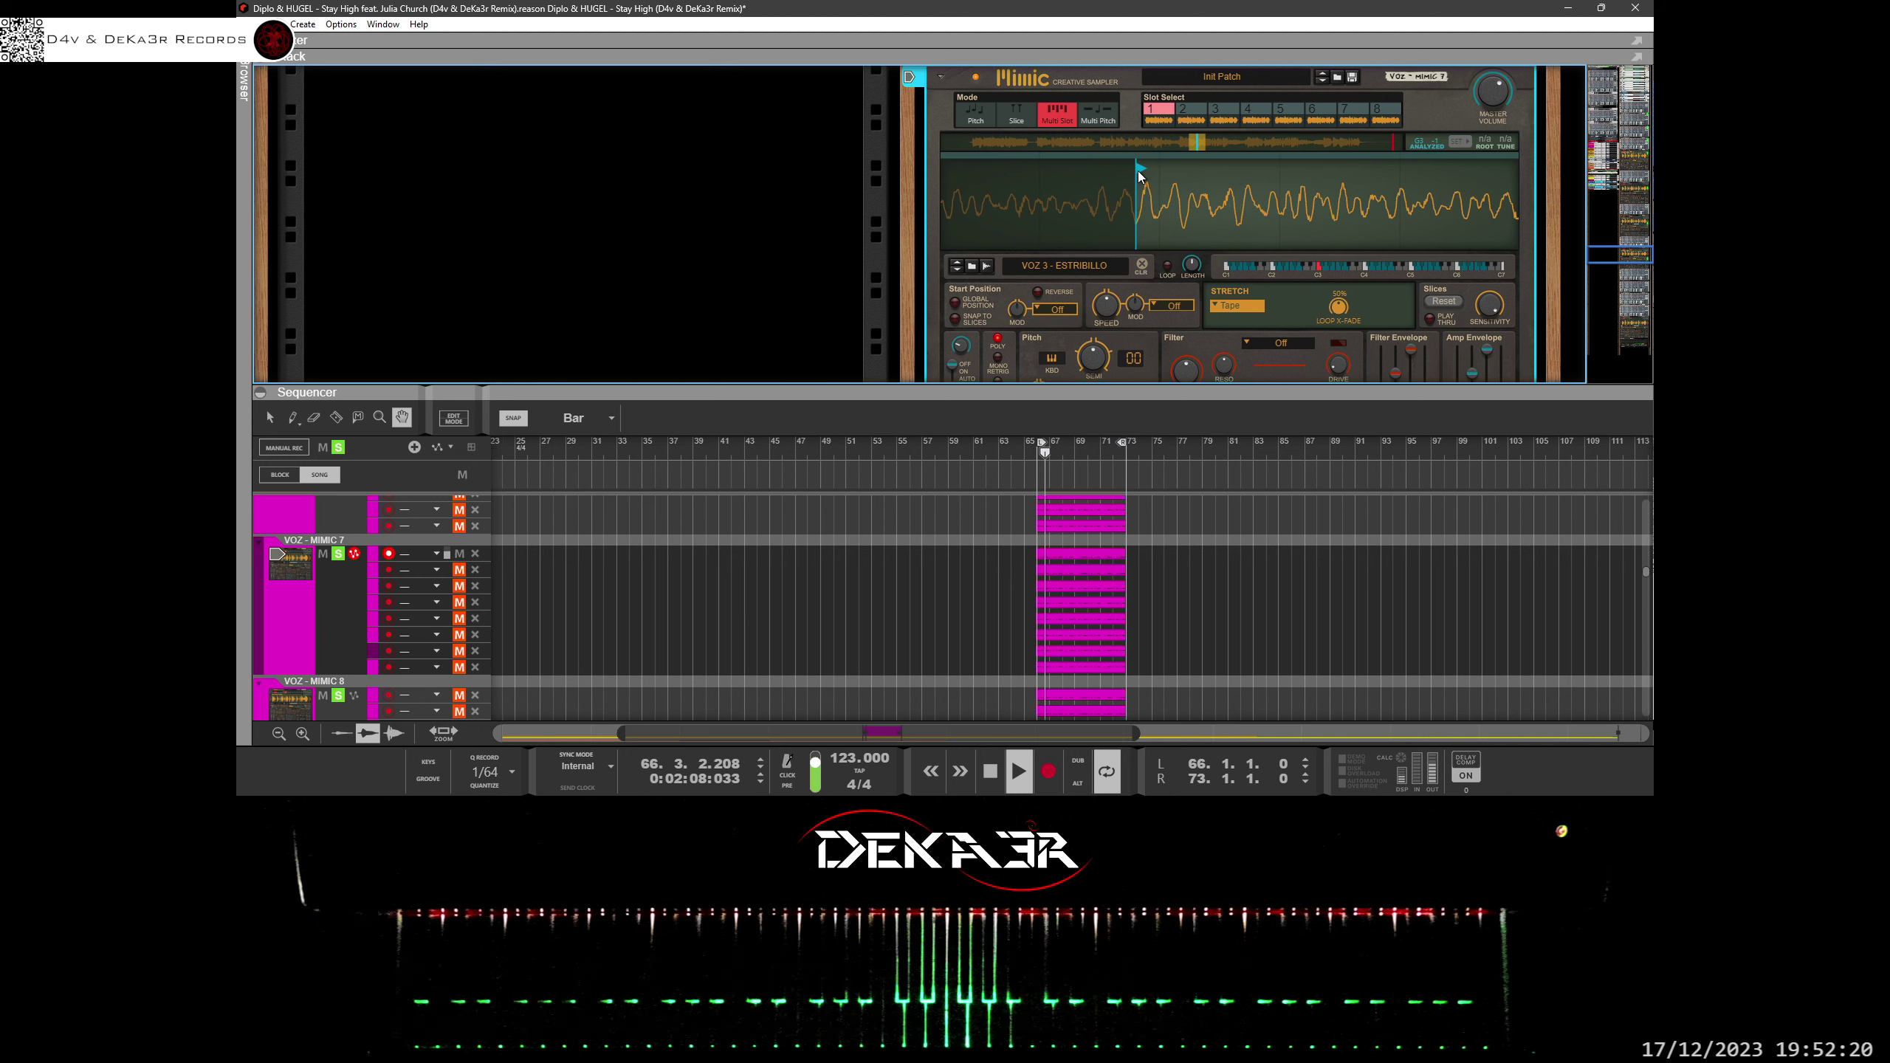
mouse_move(1151, 174)
mouse_down()
mouse_move(1101, 179)
mouse_move(1139, 183)
mouse_up()
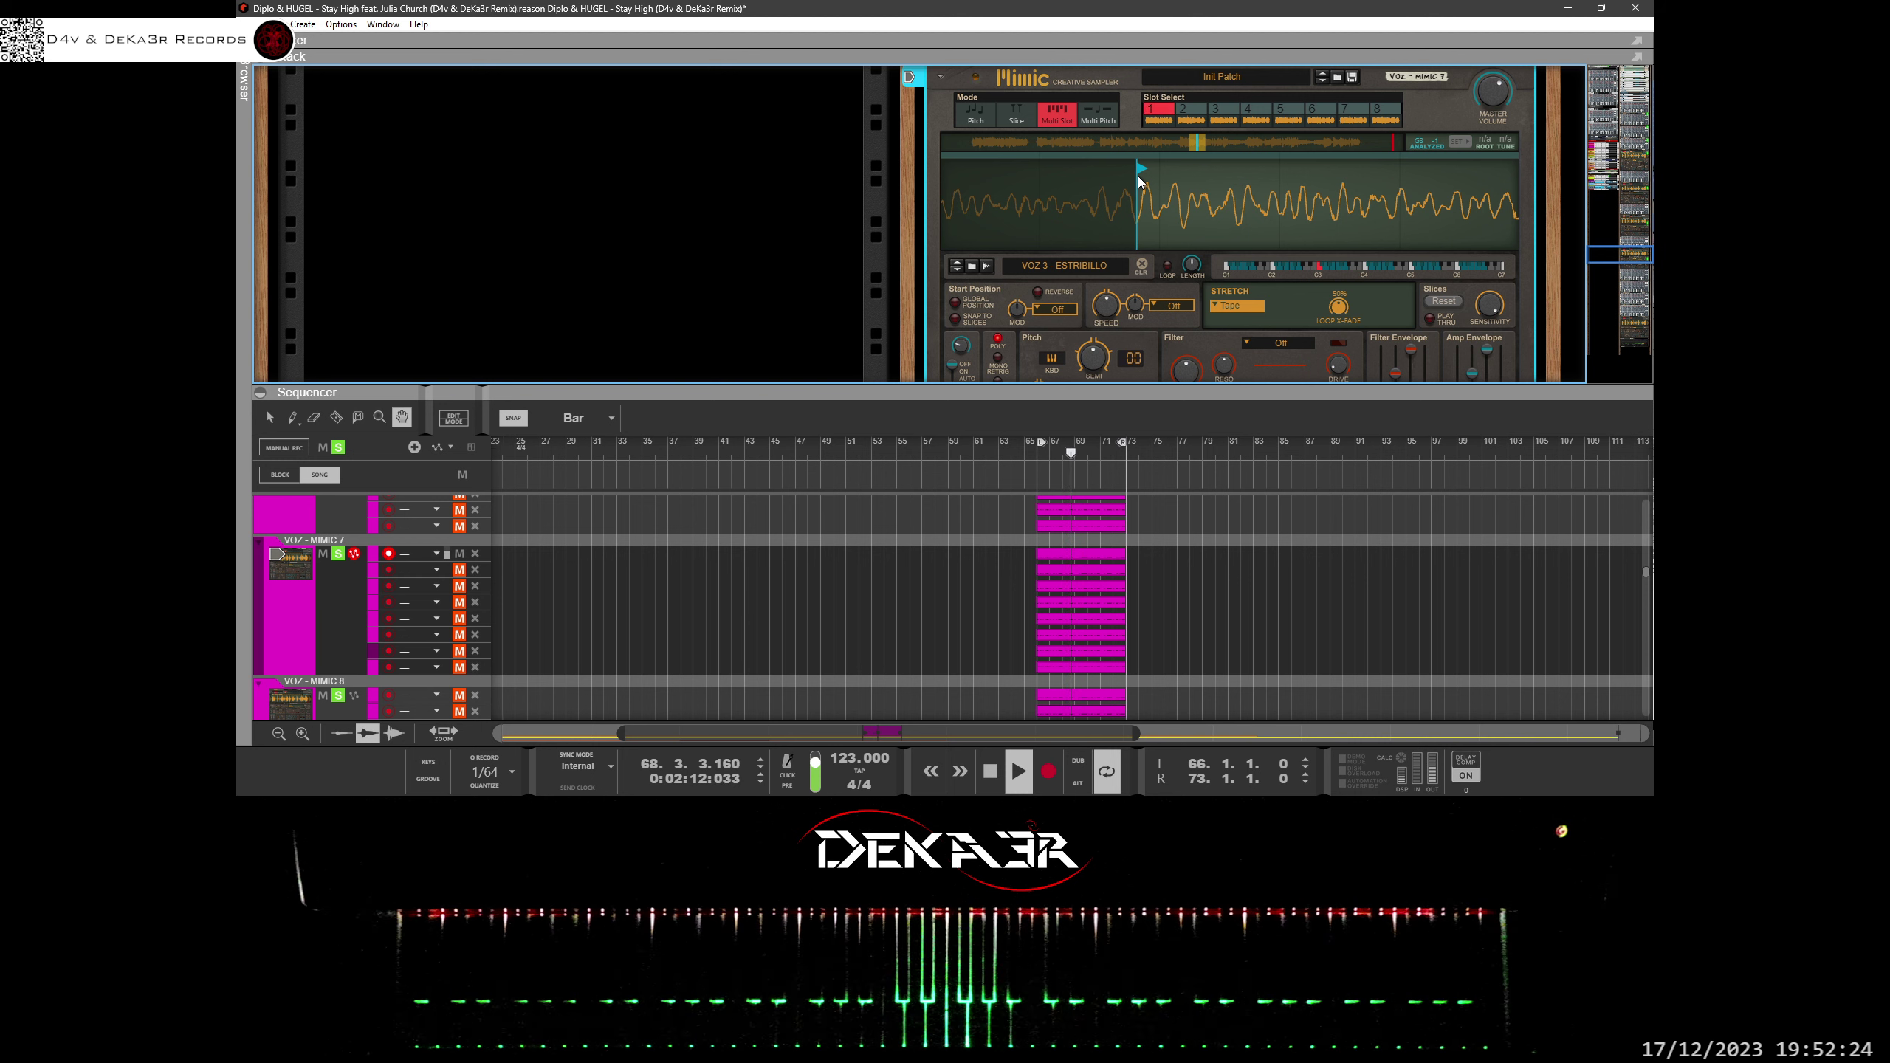
Check slot 2 briefly, return to slot 1, and refine its start marker position on the close-up waveform.
click(1182, 107)
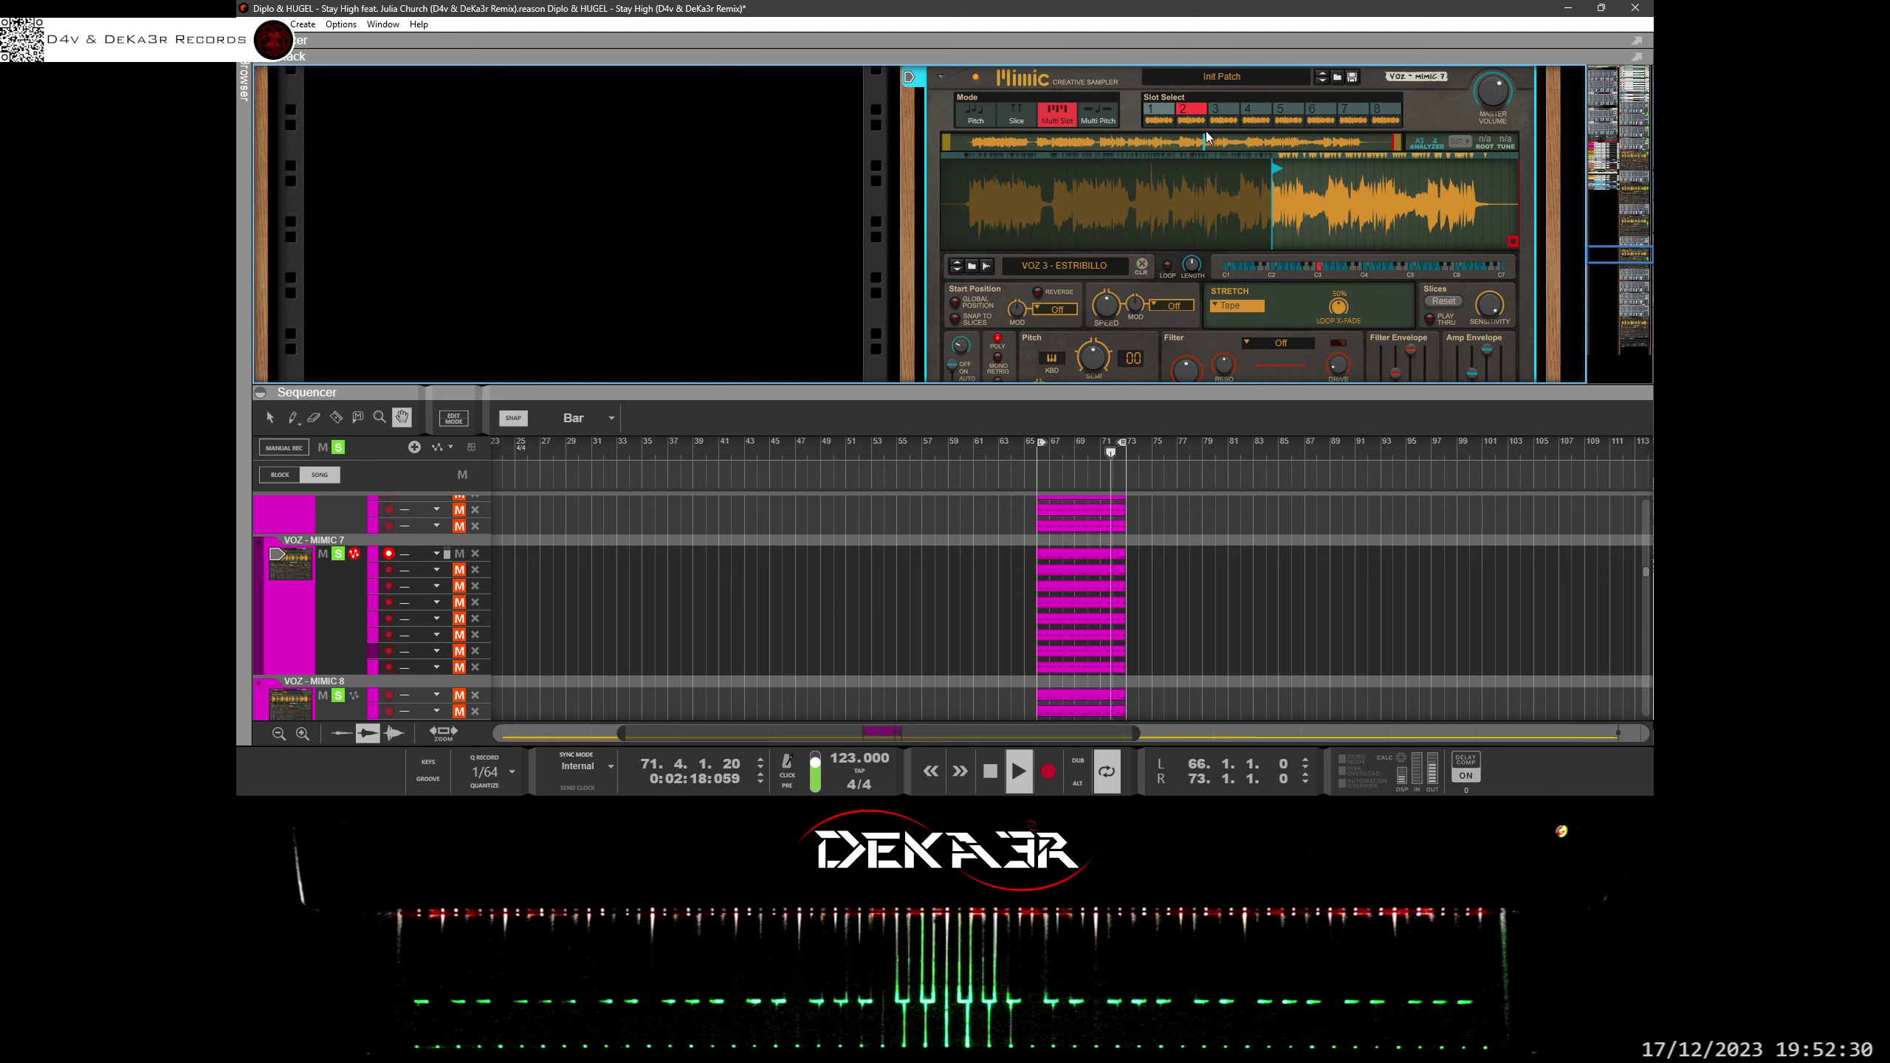
click(1163, 111)
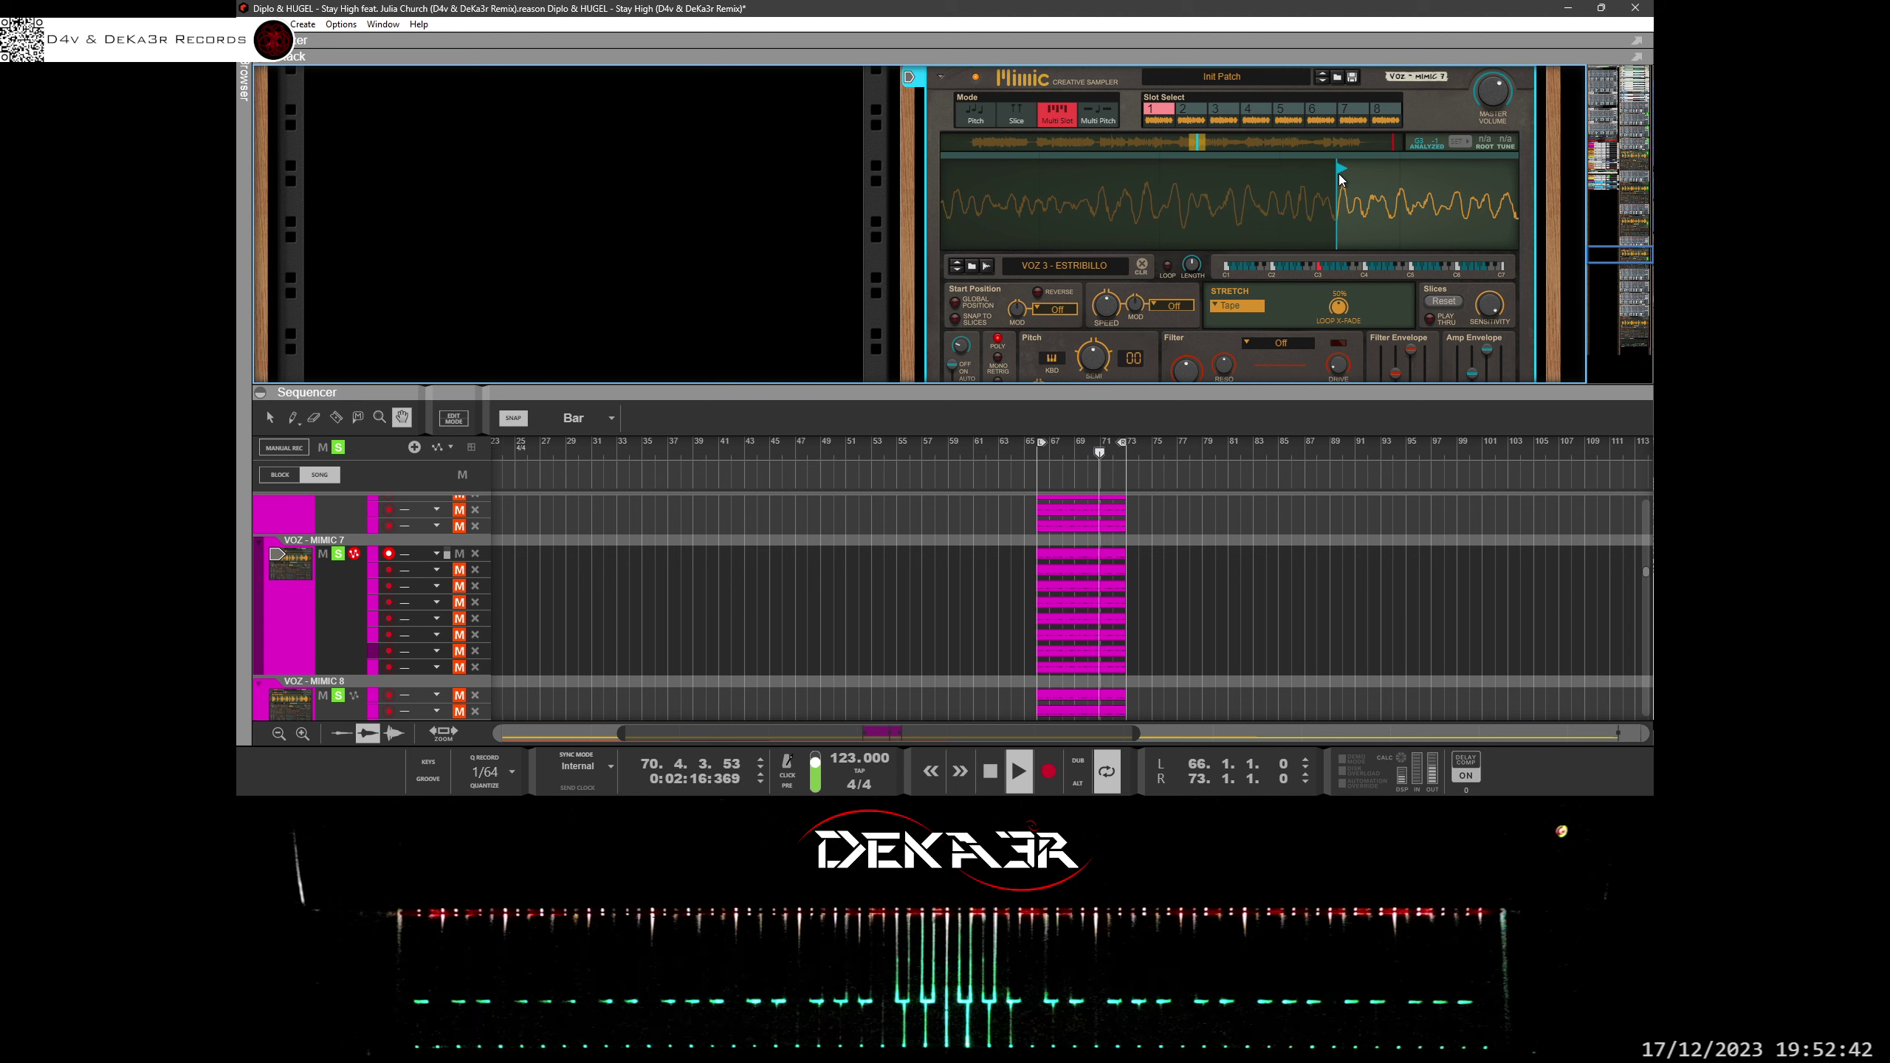
mouse_move(1339, 177)
mouse_down()
mouse_move(1017, 190)
mouse_move(1239, 186)
mouse_move(1169, 195)
mouse_up()
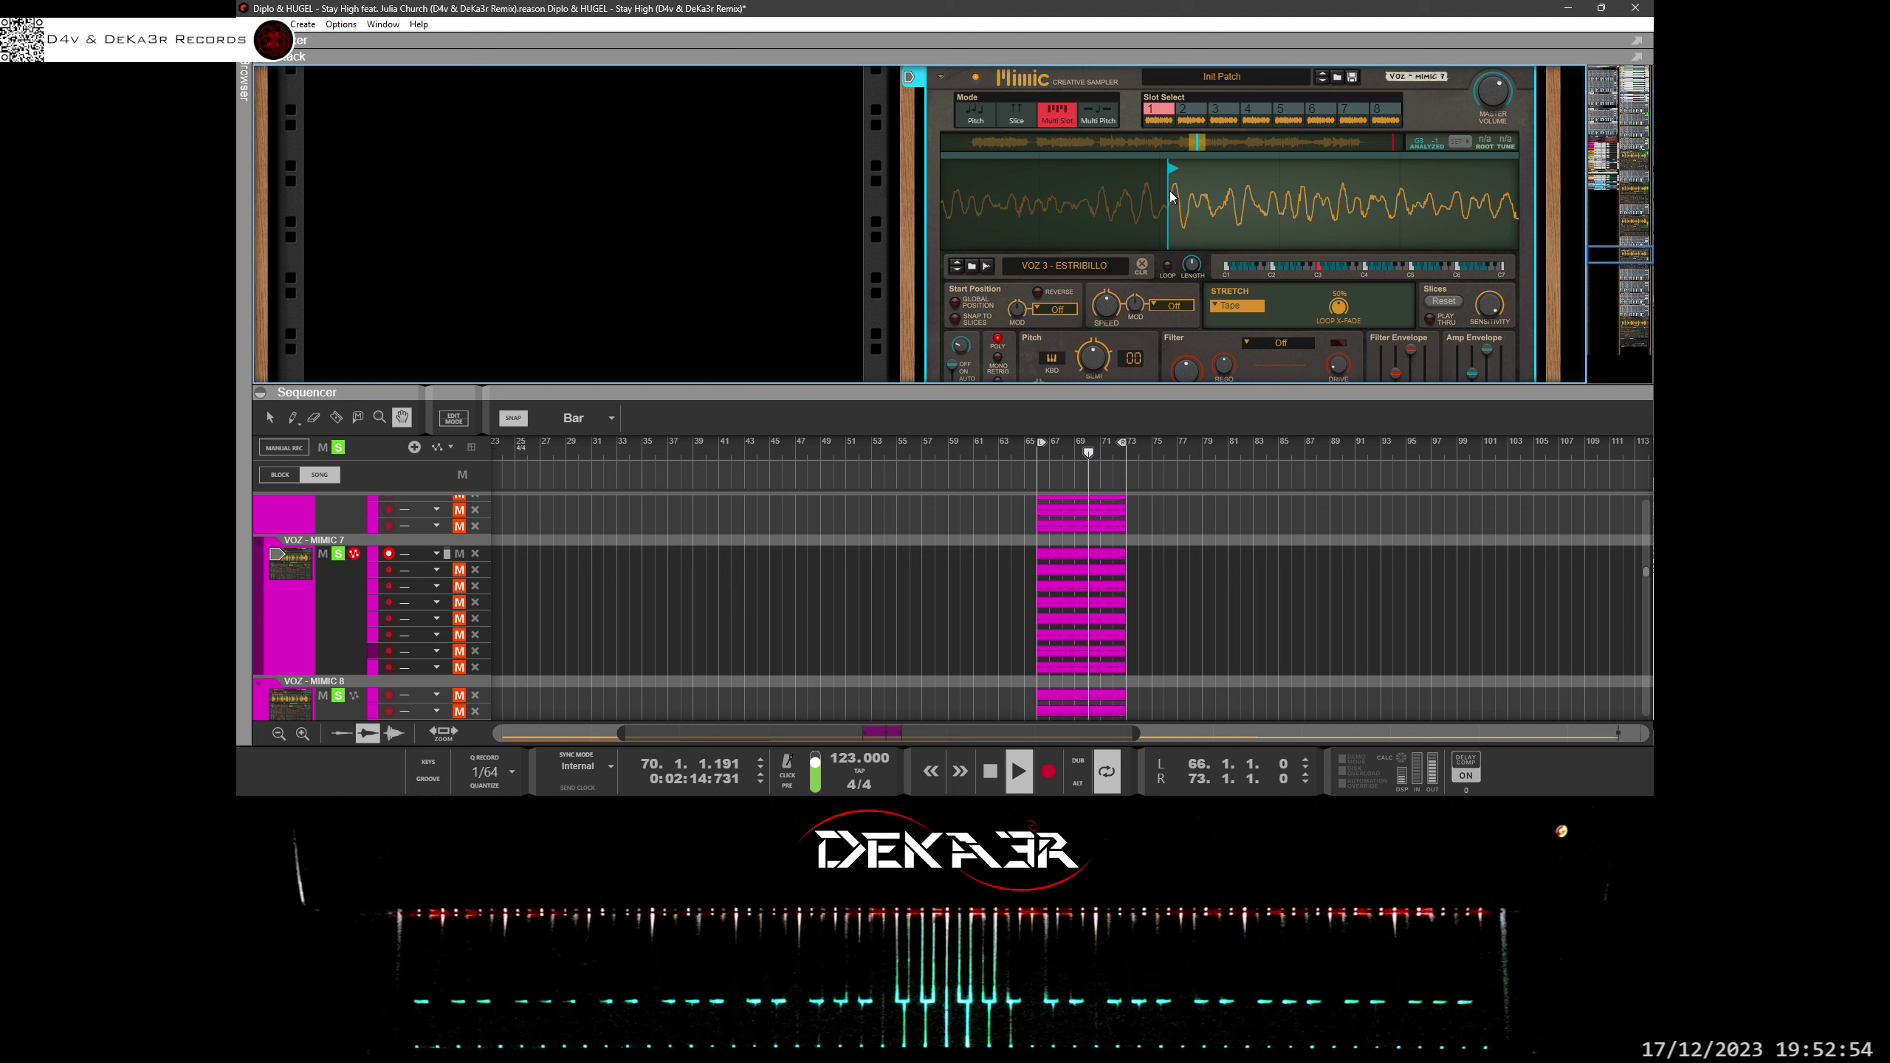
drag(1170, 195, 1188, 192)
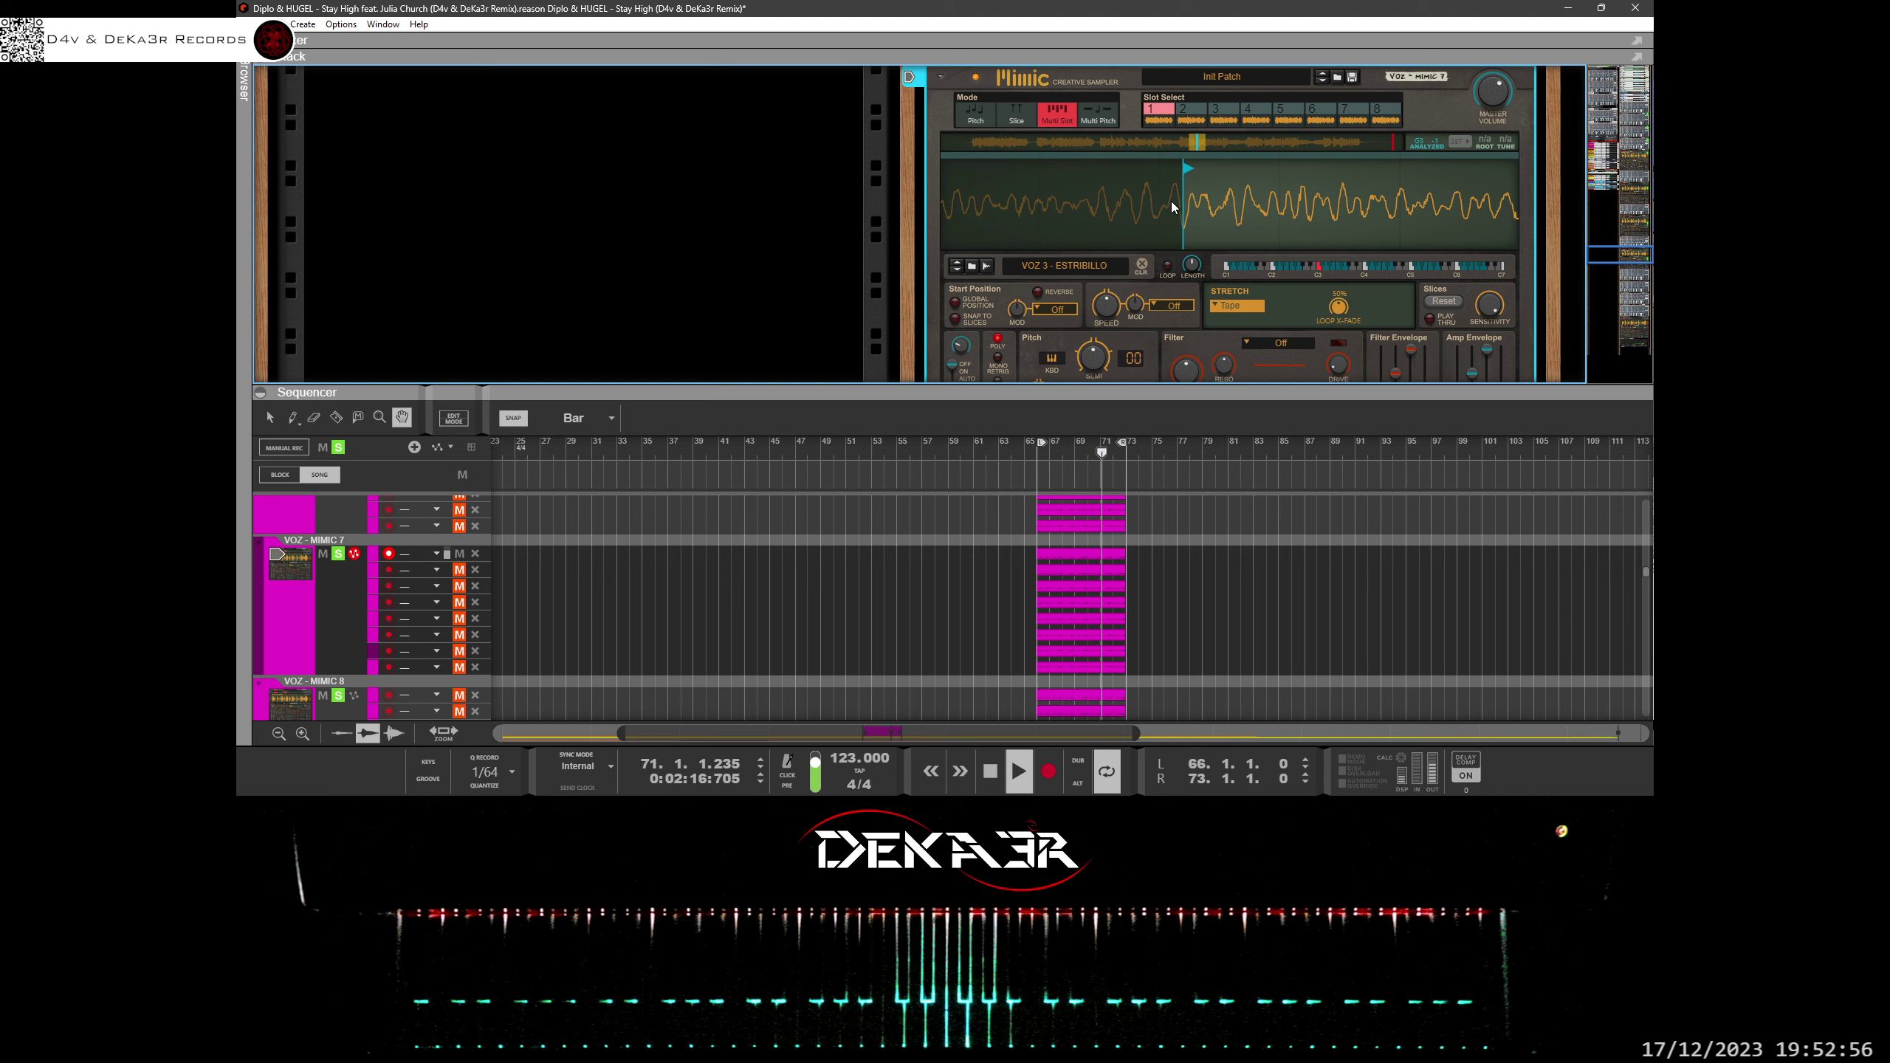
Mute the first note lane, unmute the second, and bring up a close view of slot 2's waveform.
click(460, 555)
click(459, 570)
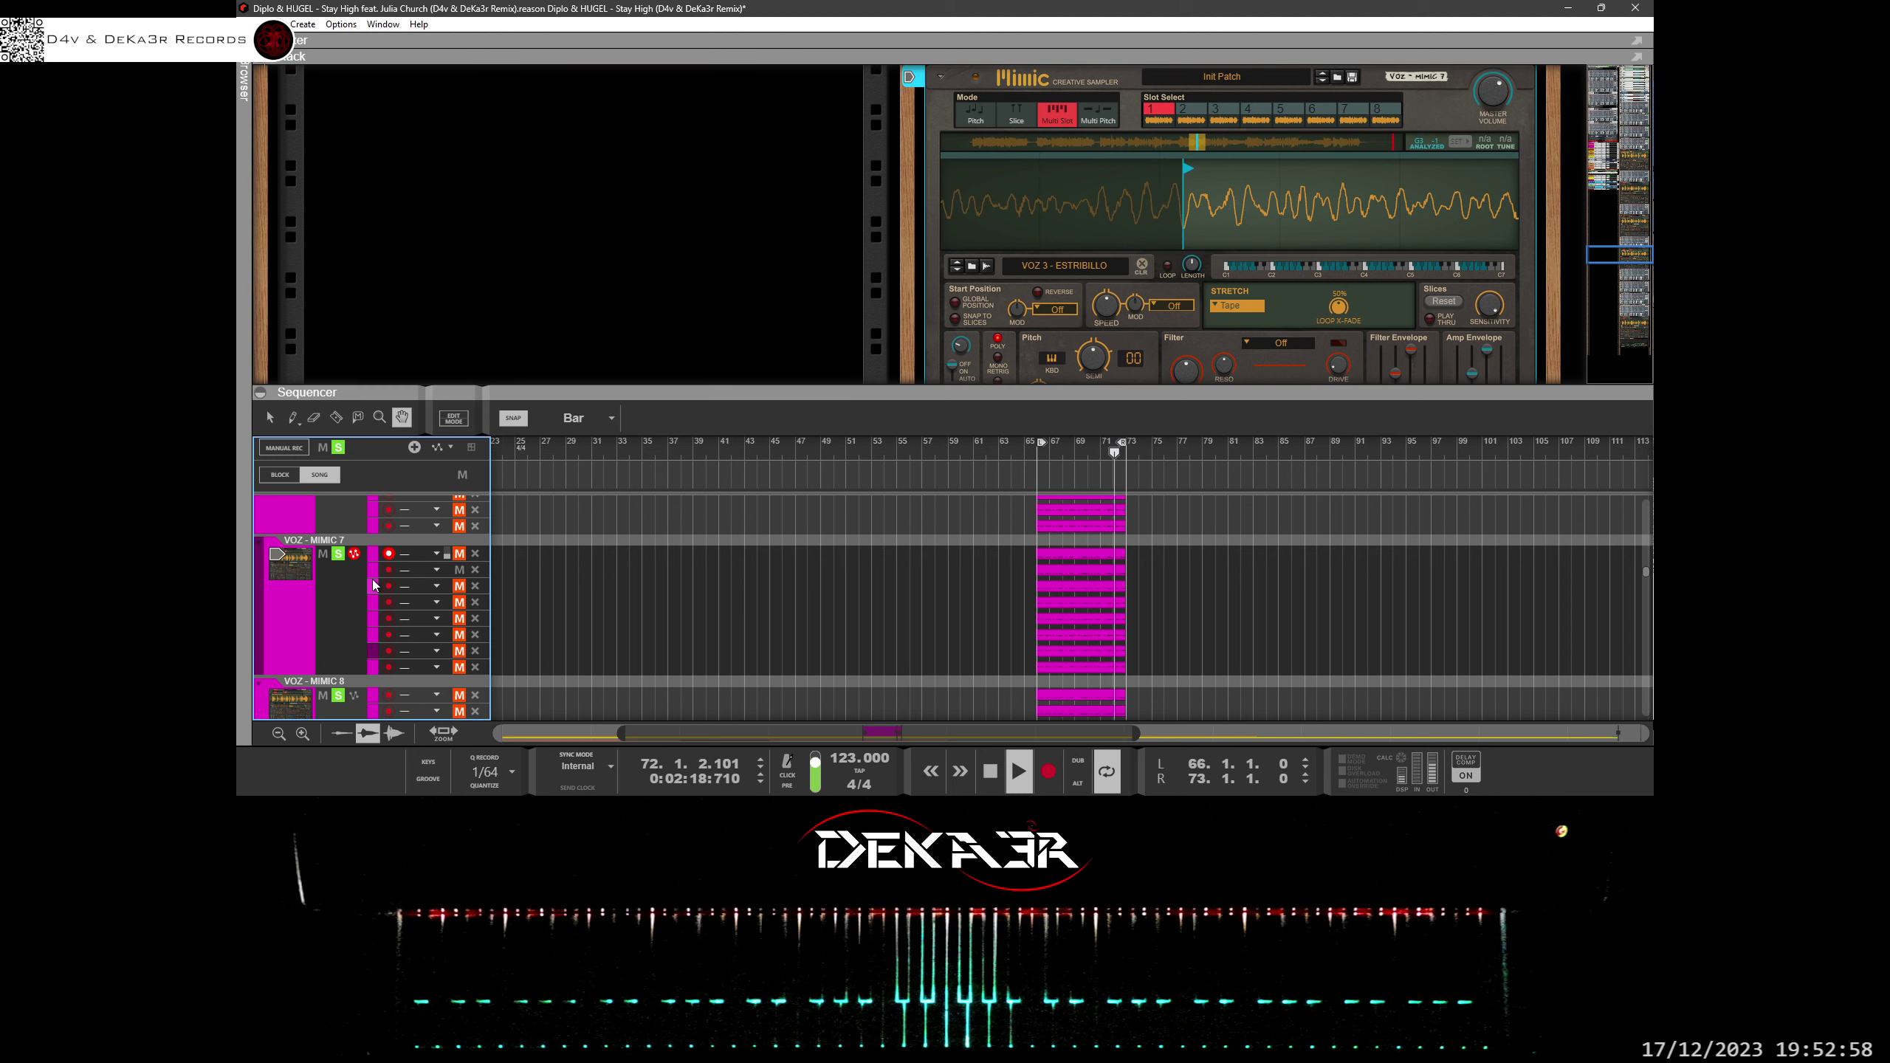
click(1189, 110)
mouse_move(1266, 198)
mouse_down()
mouse_move(1267, 225)
mouse_move(1322, 220)
mouse_up()
scroll(1322, 221, up, 3)
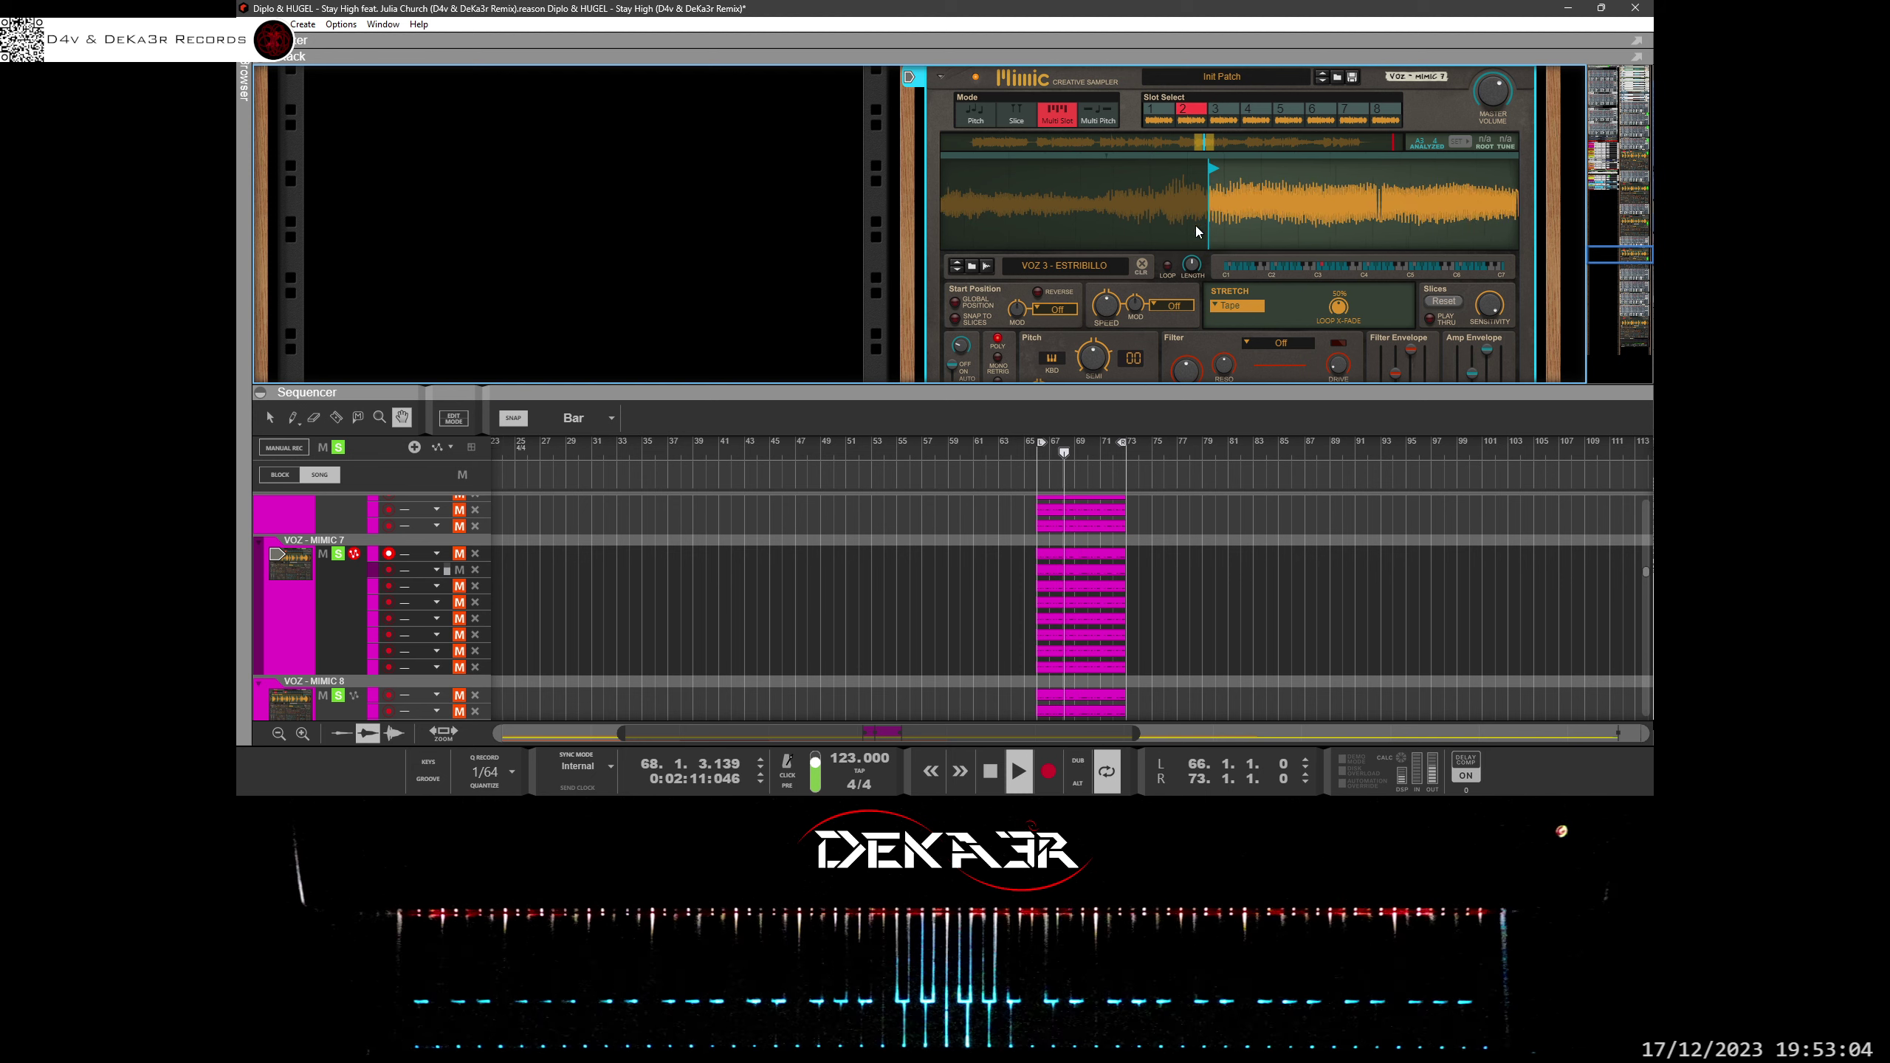
scroll(1280, 224, up, 2)
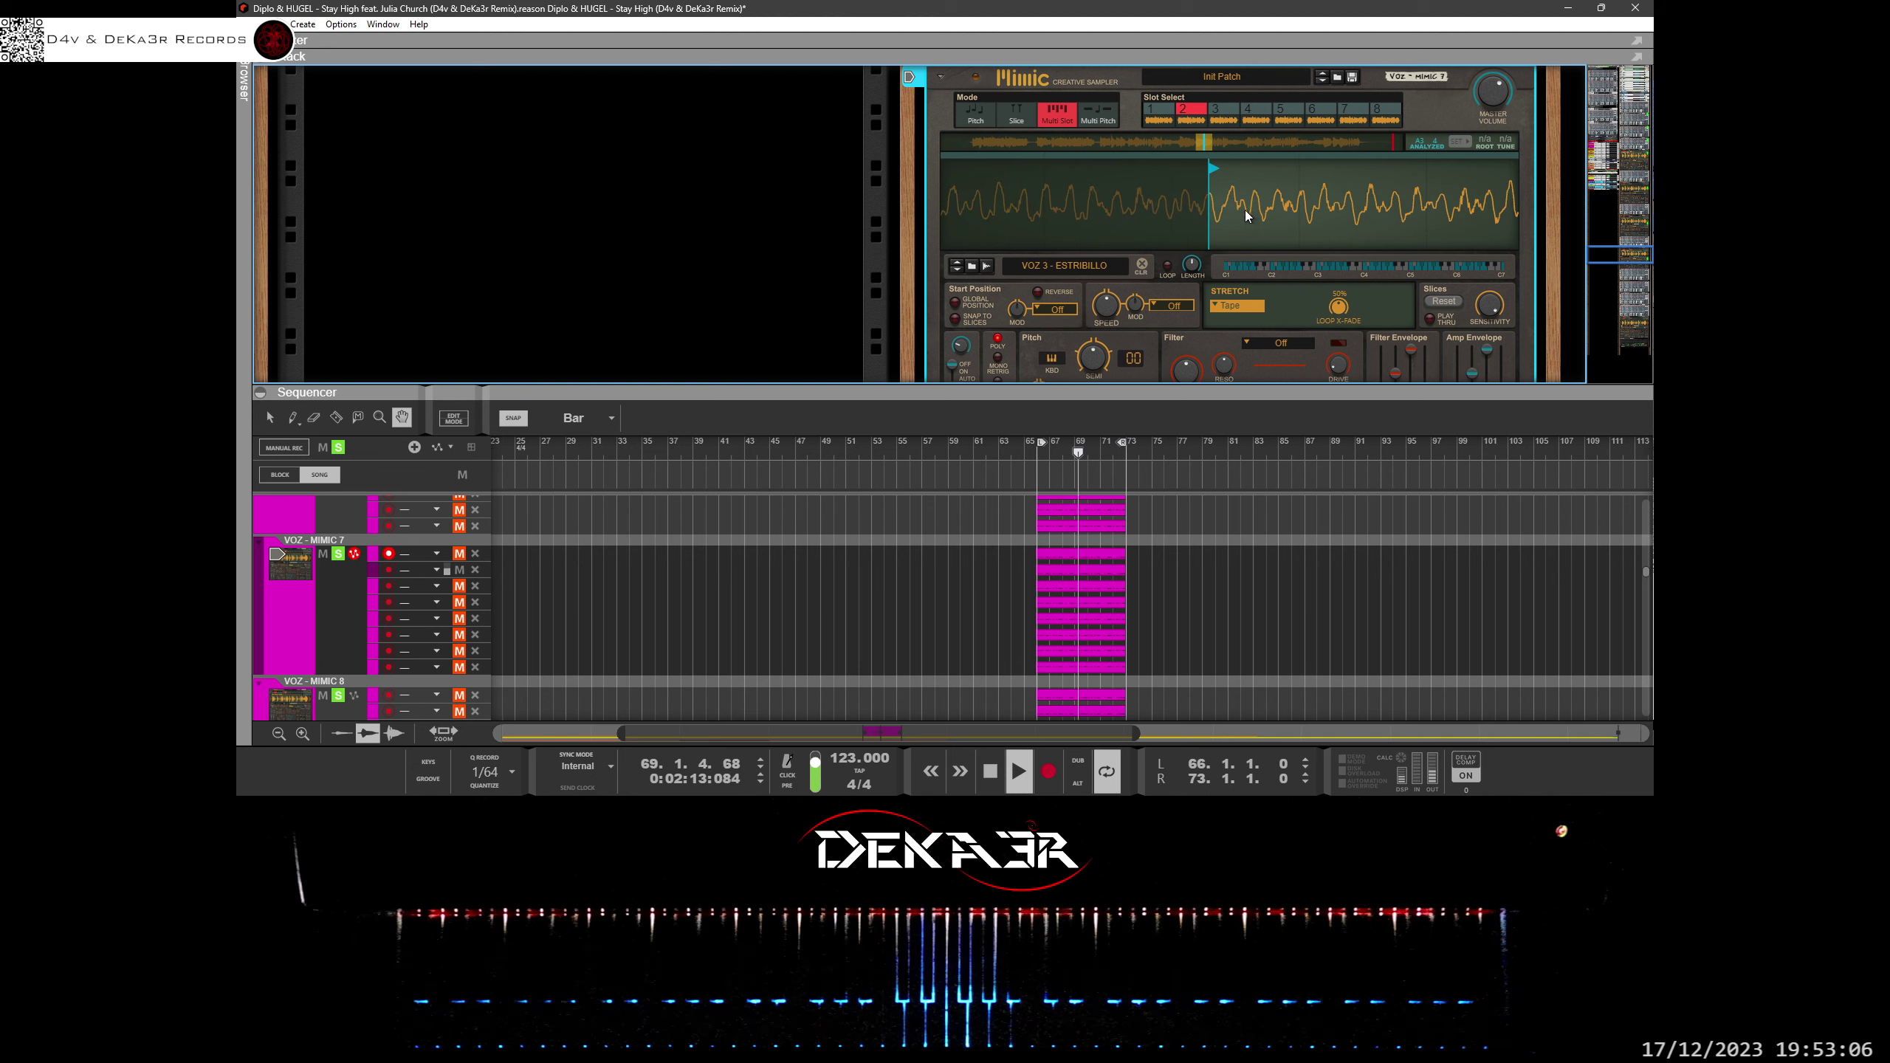
Reposition slot 2's start marker at the vocal onset, moving it earlier and correcting it slightly later.
scroll(1239, 245, down, 2)
scroll(1185, 175, down, 3)
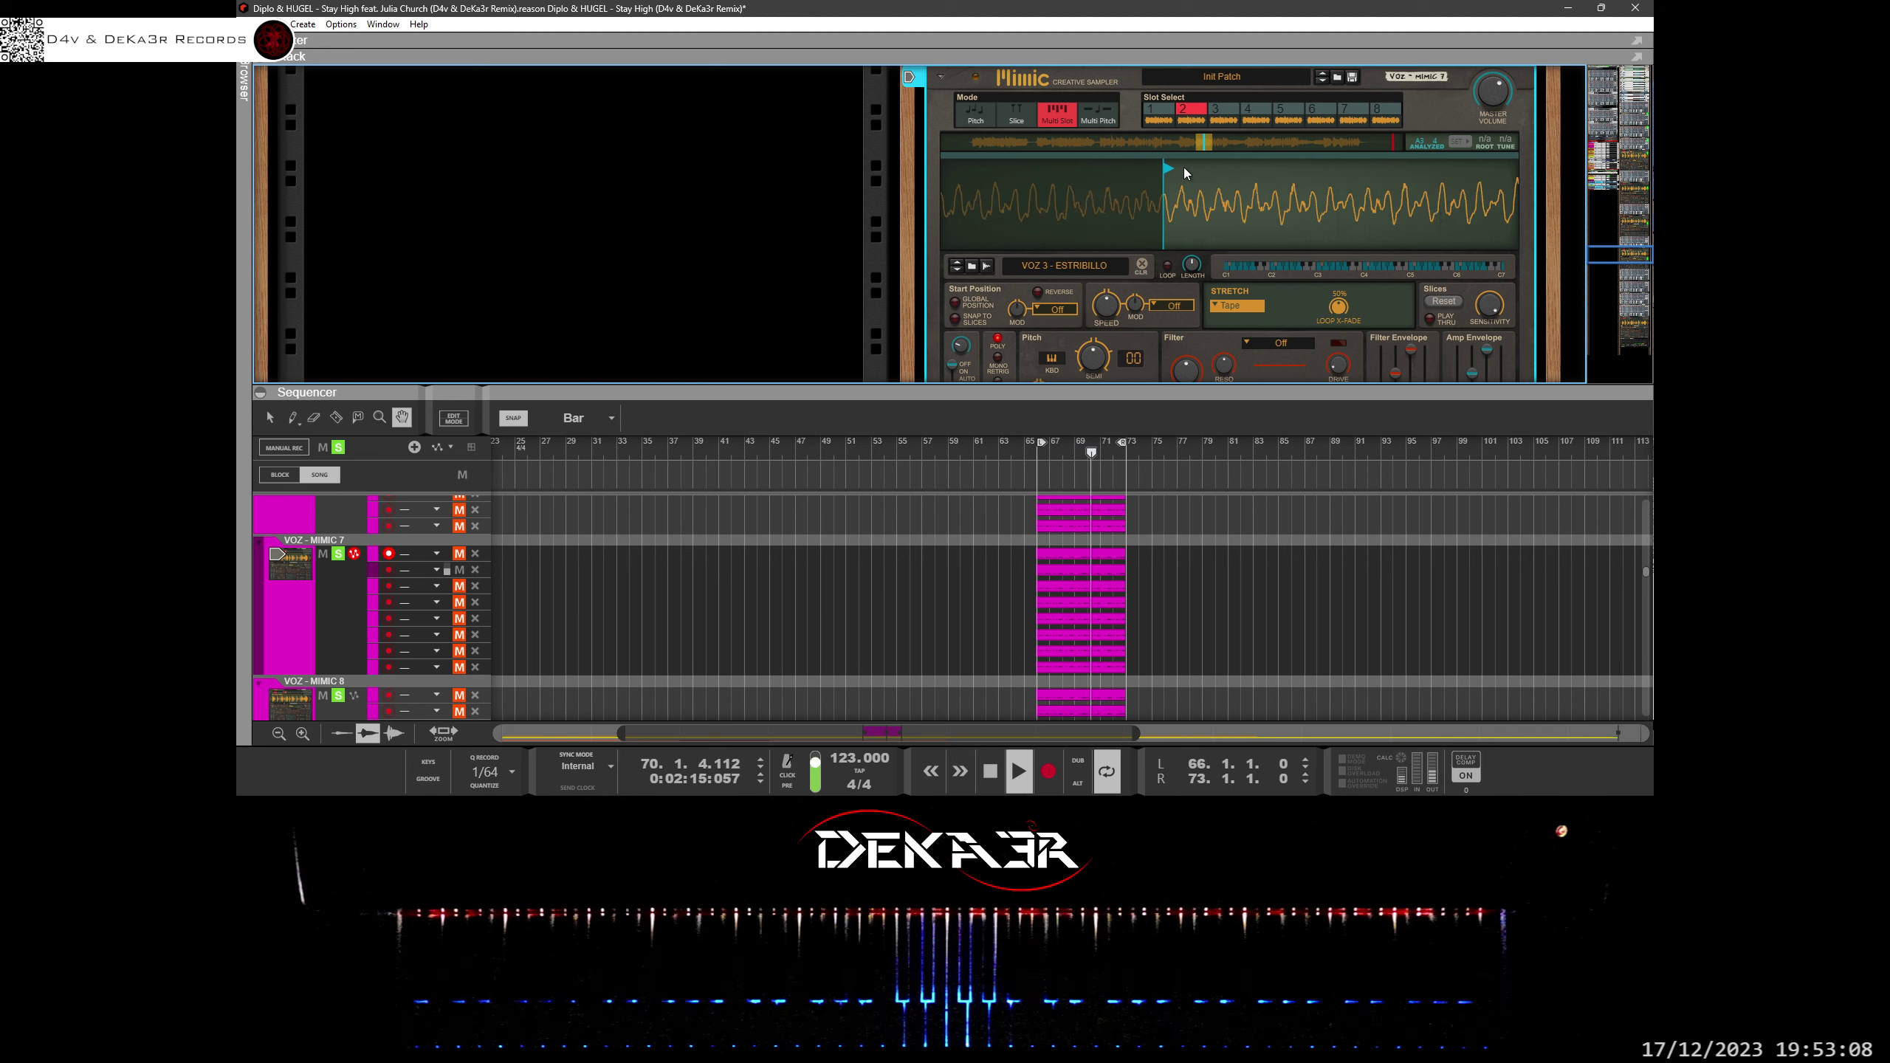
drag(1188, 68, 1178, 38)
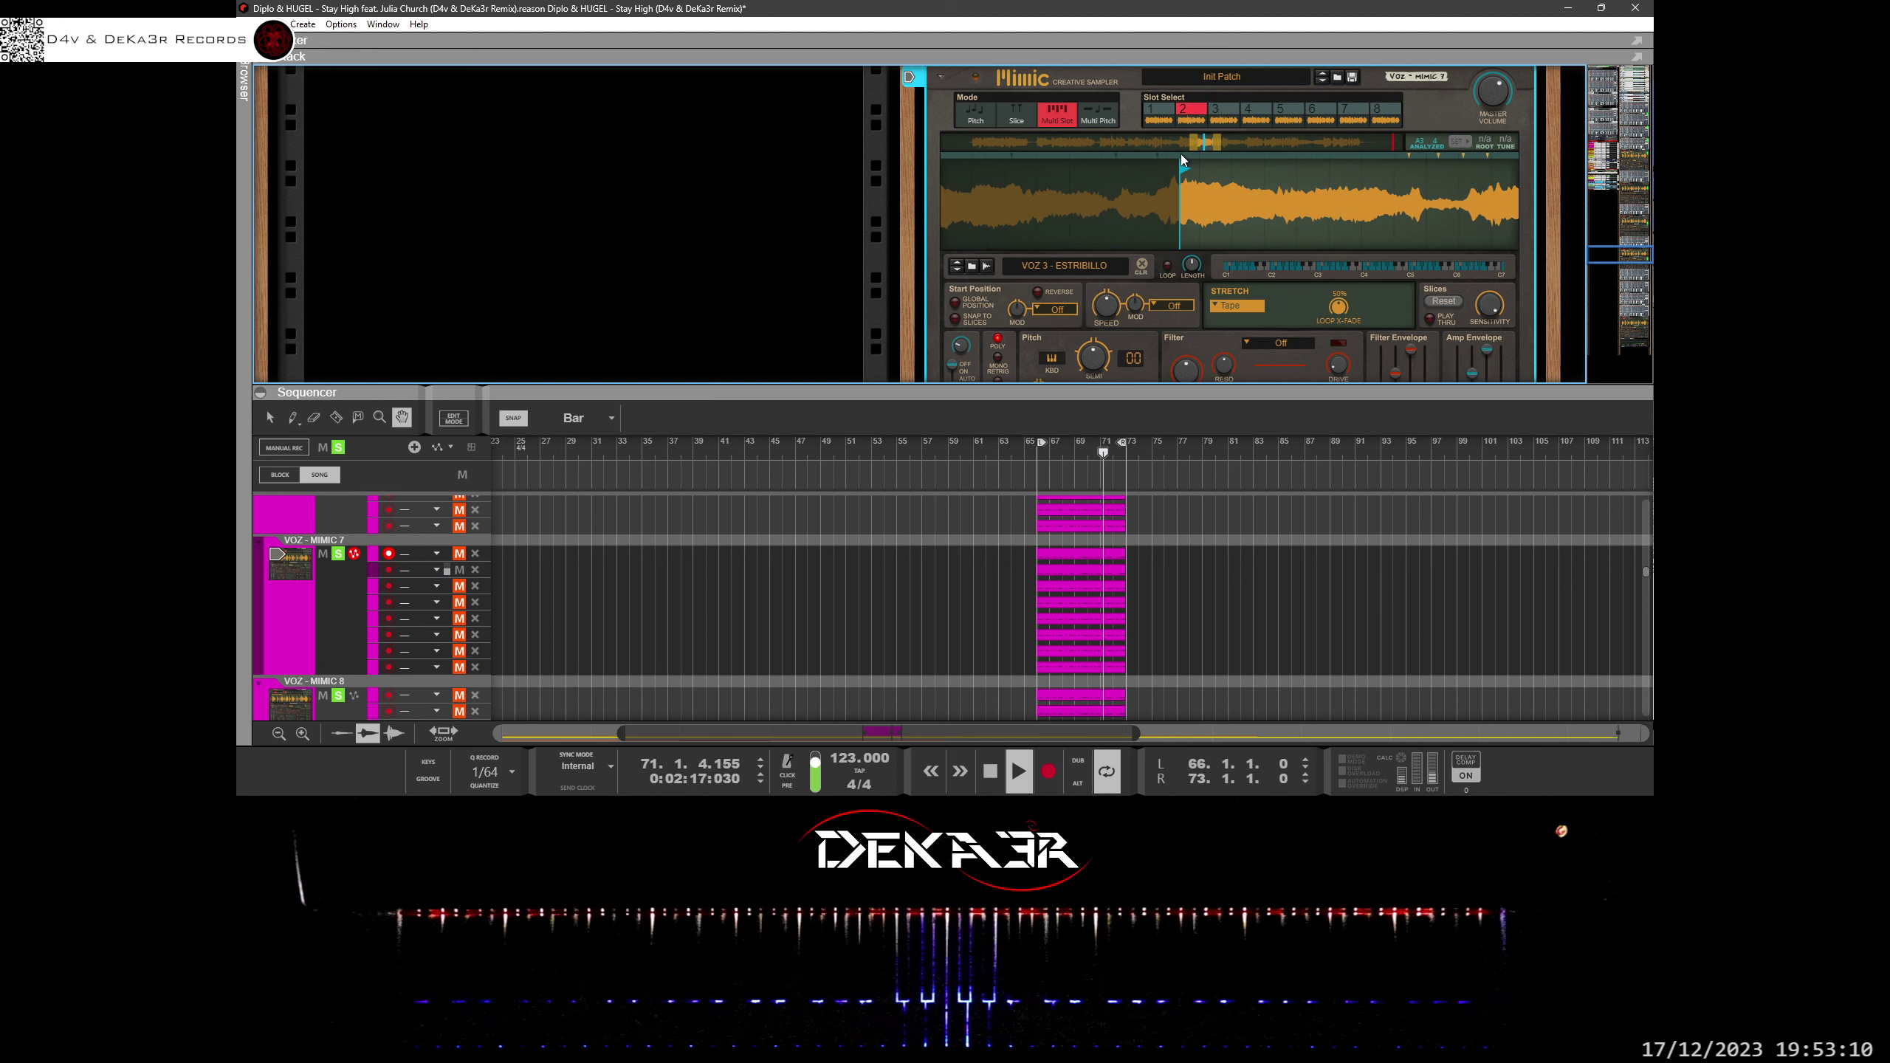
drag(1182, 170, 1163, 180)
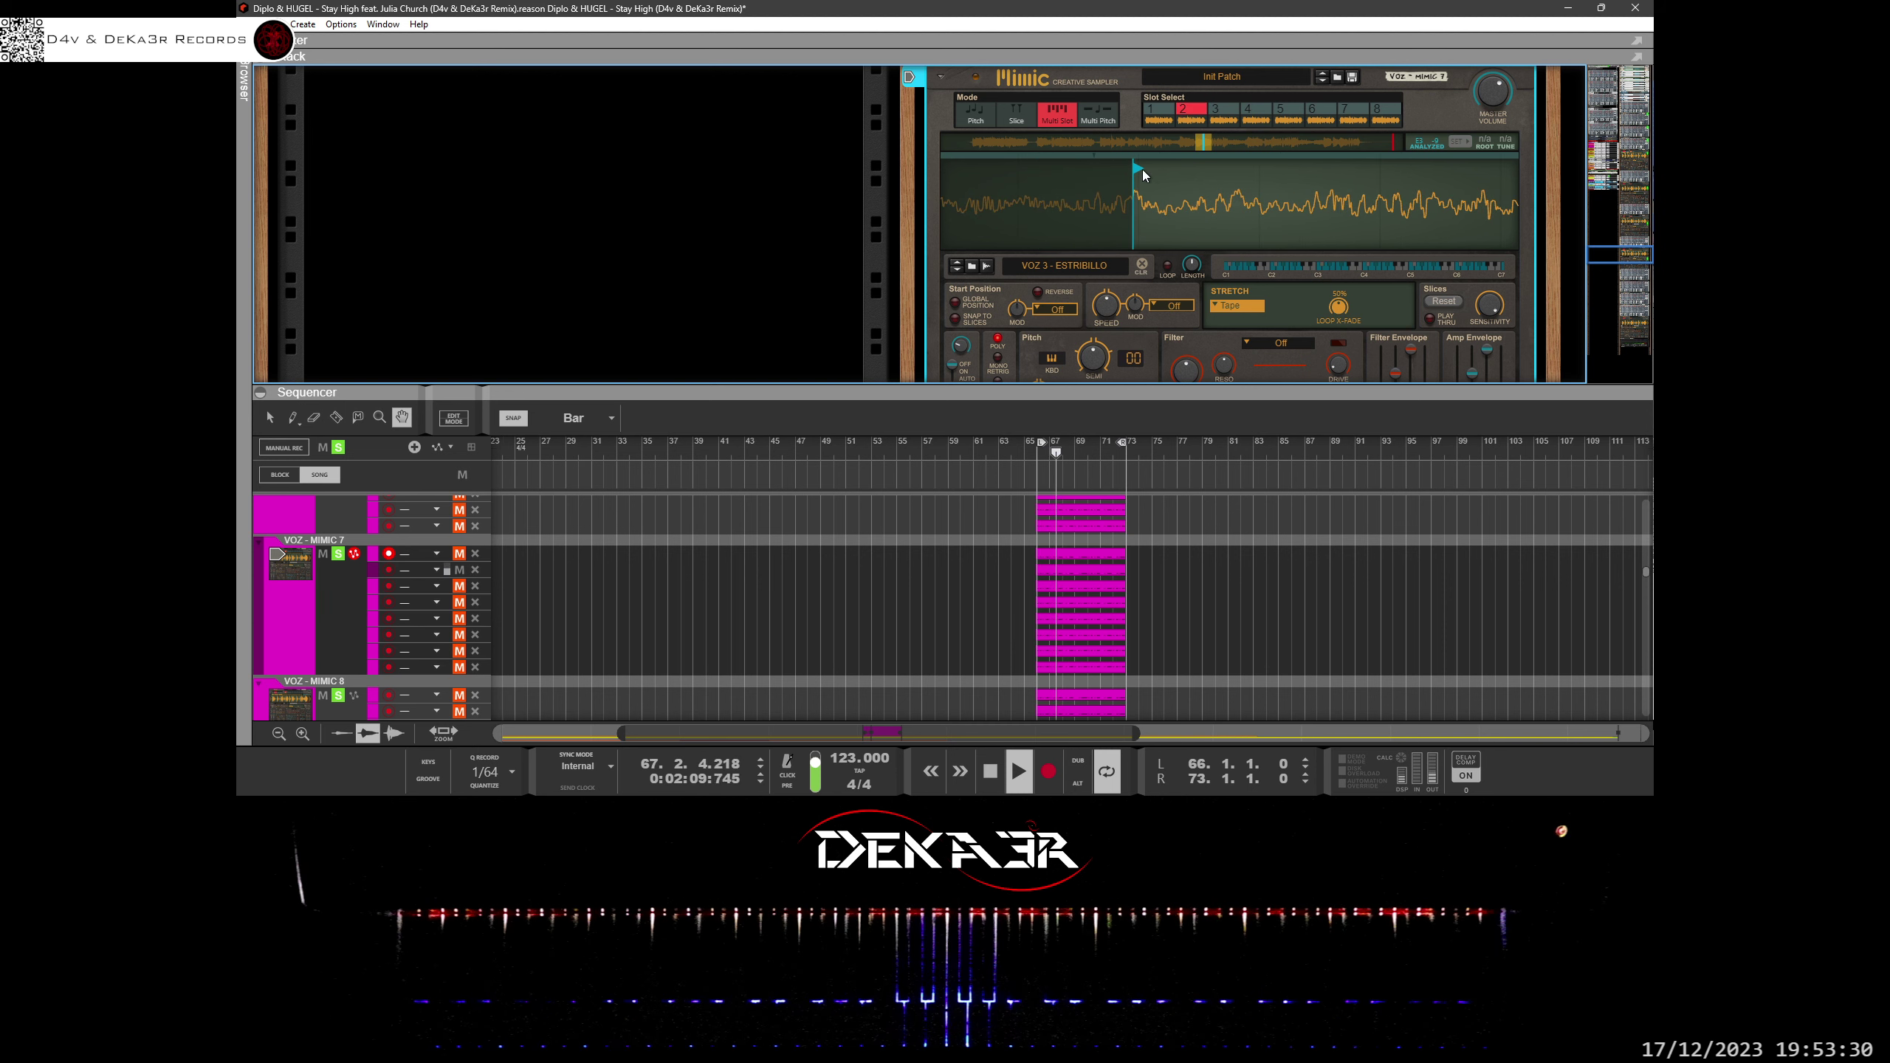
drag(1137, 164, 1167, 169)
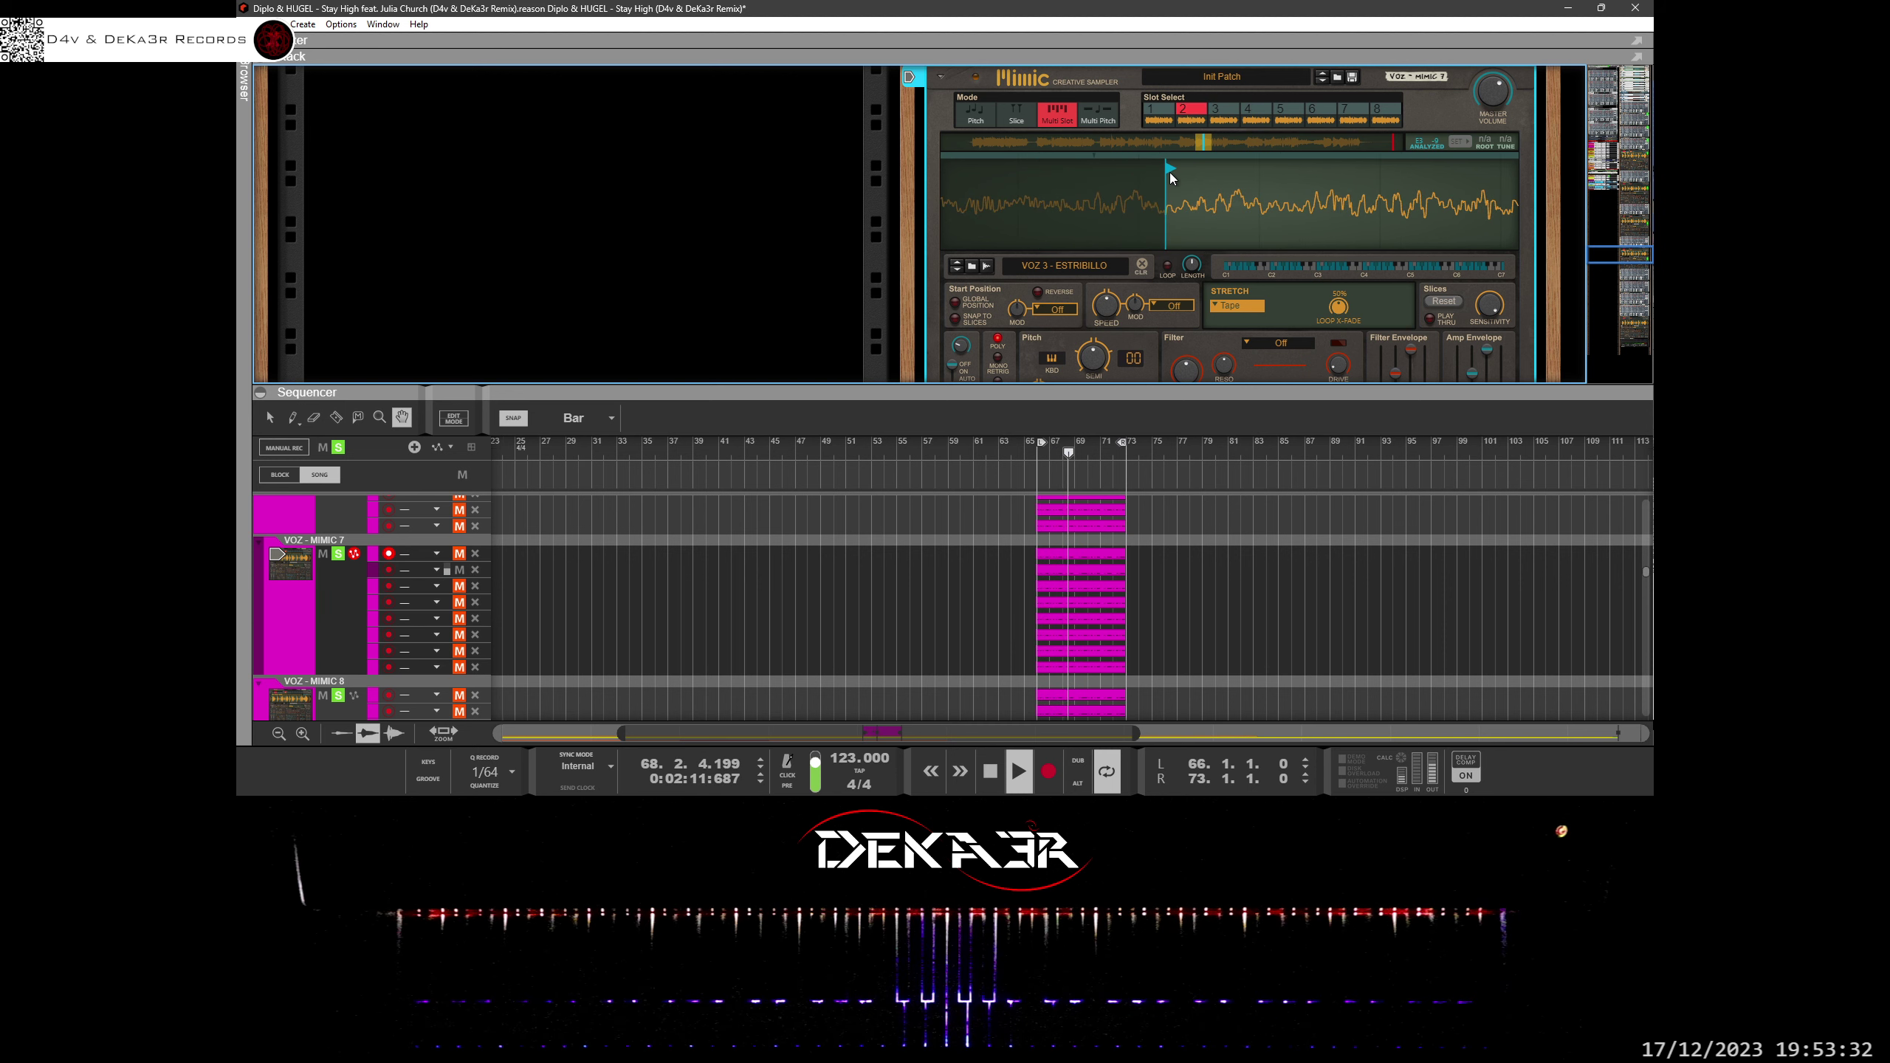
Audition the third note lane instead of the second and fine-tune slot 3's start marker on the magnified waveform.
click(459, 586)
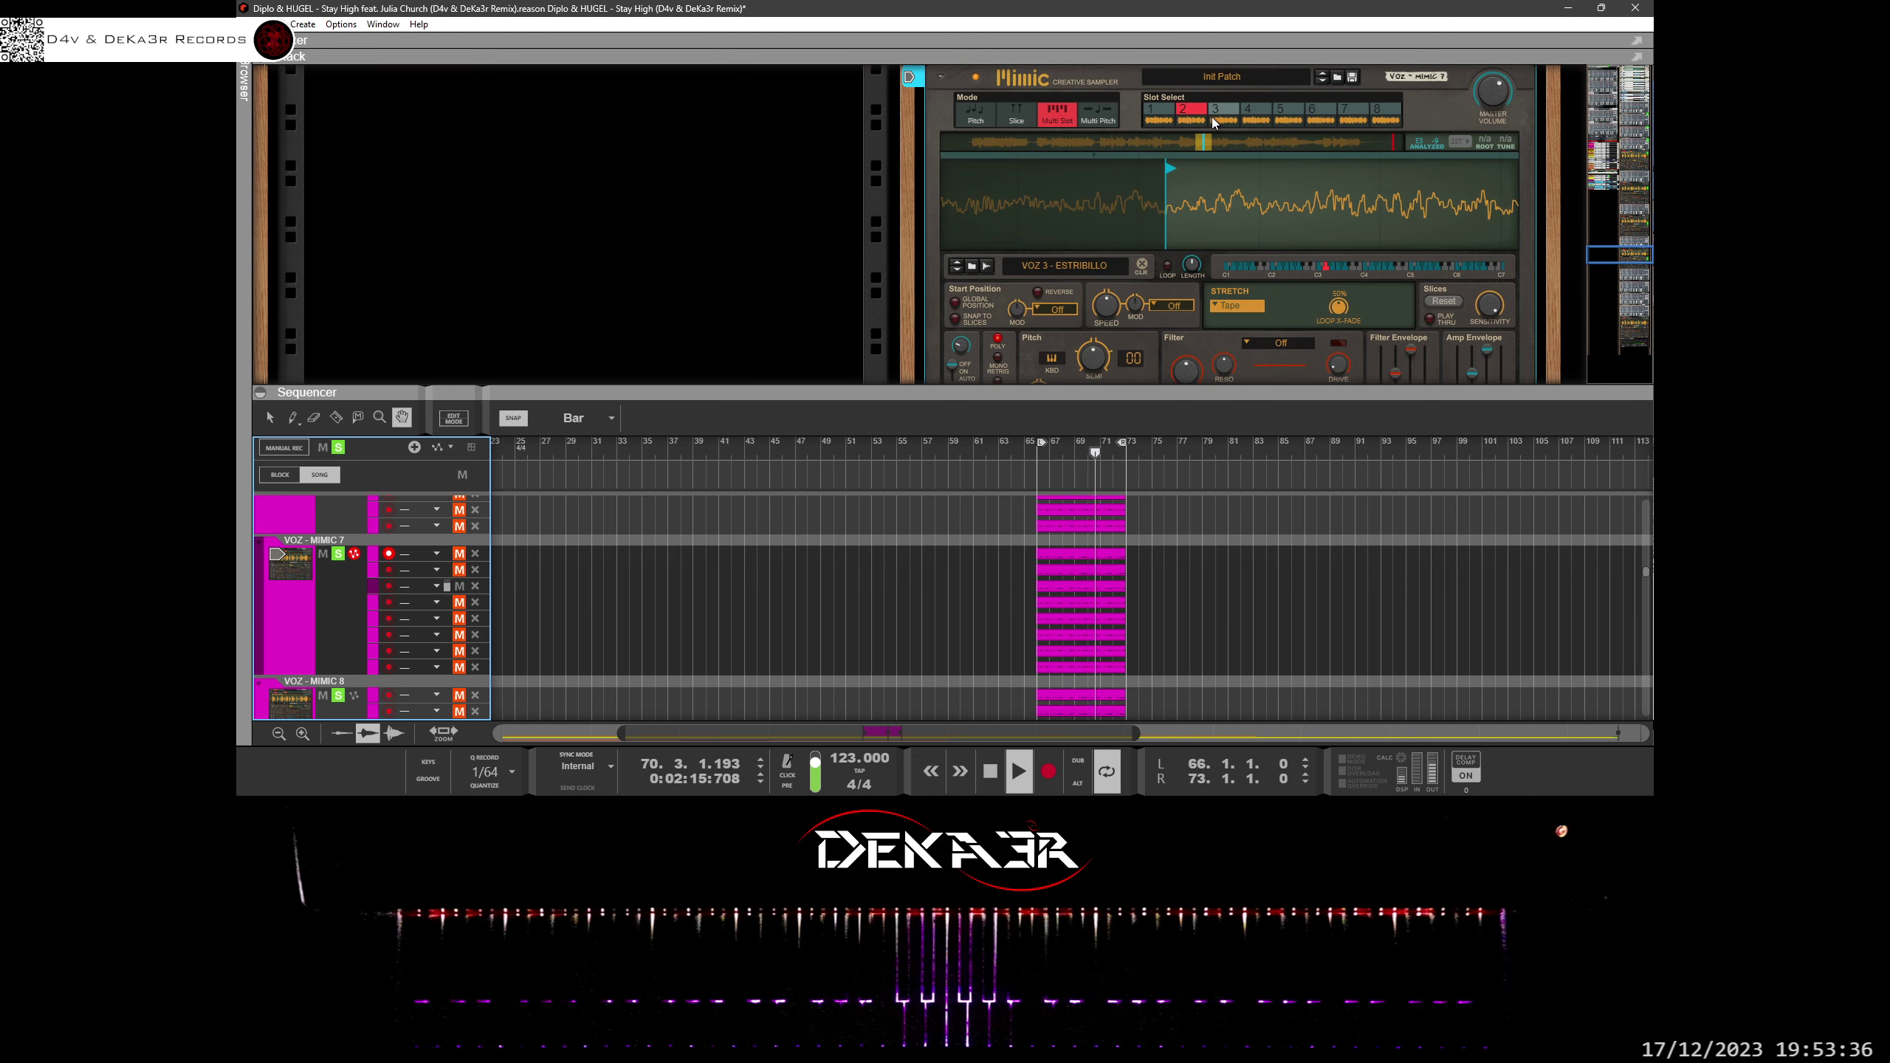
click(1219, 113)
drag(1284, 195, 1278, 300)
drag(1193, 195, 1206, 233)
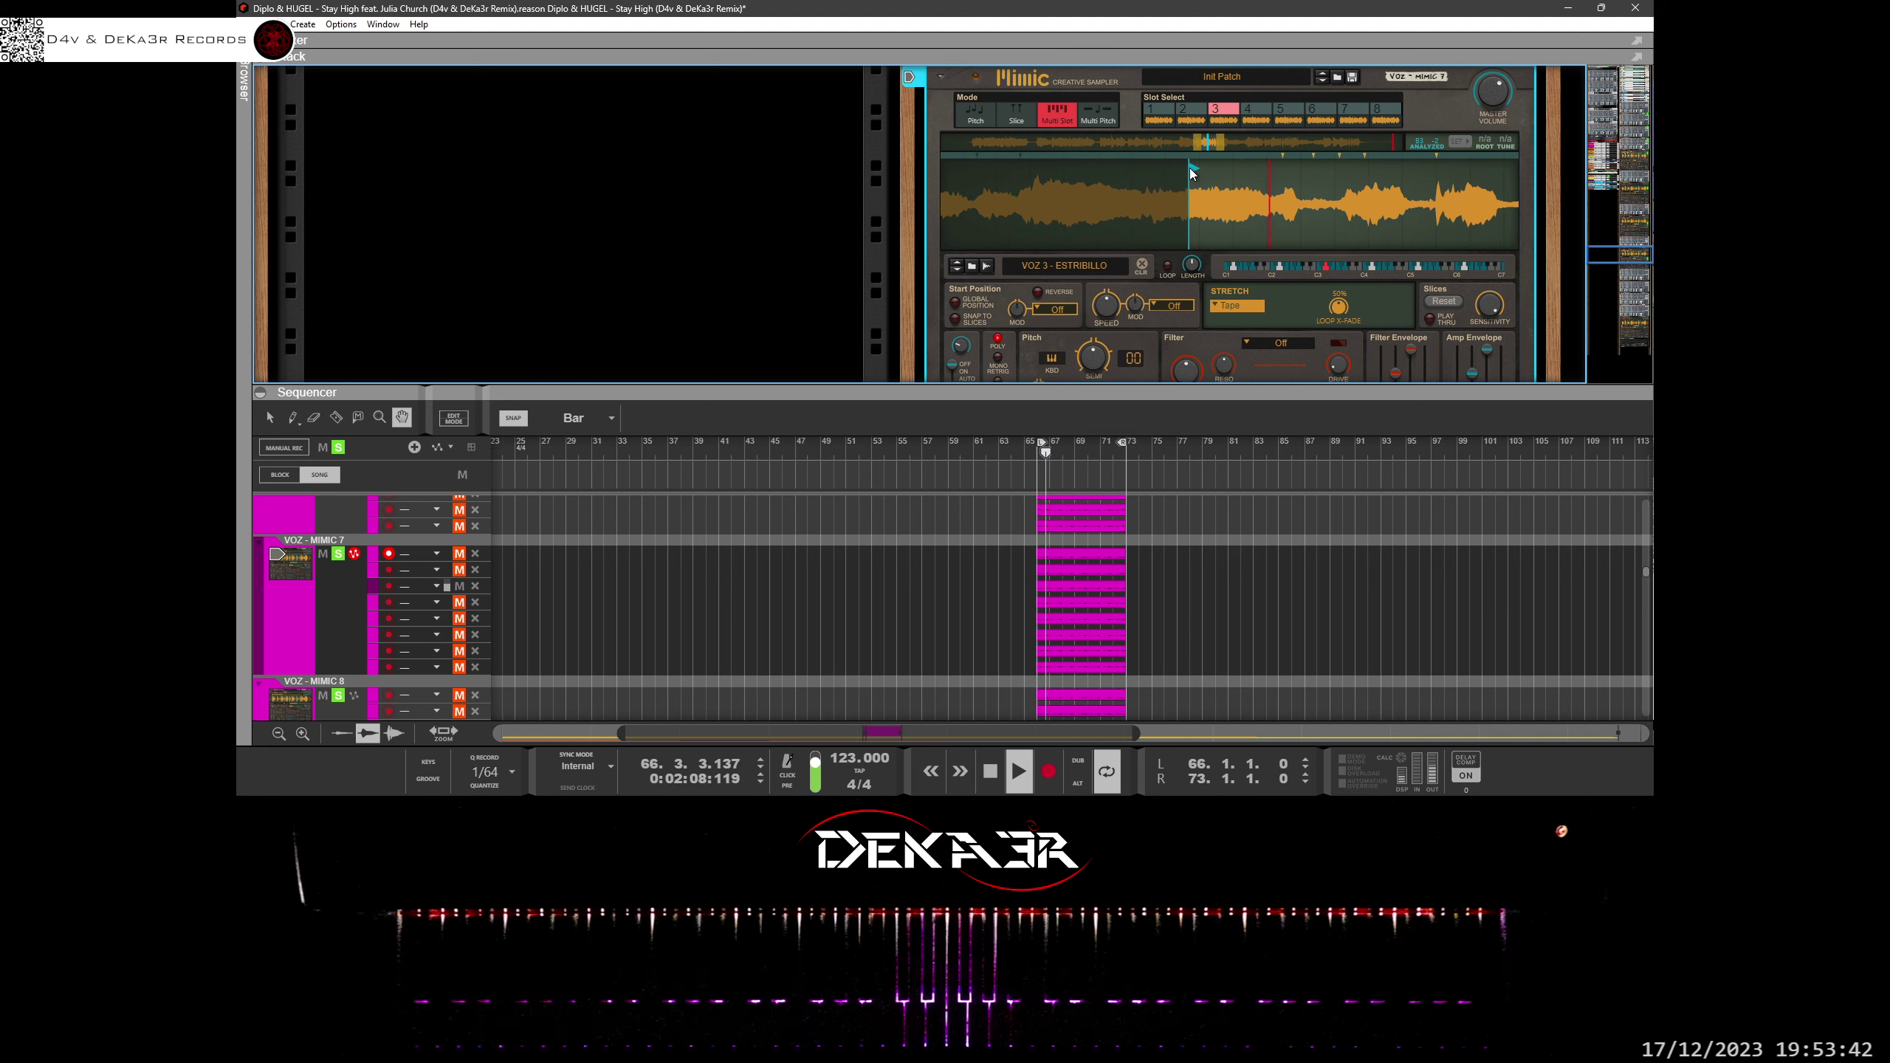
drag(1191, 172, 1163, 177)
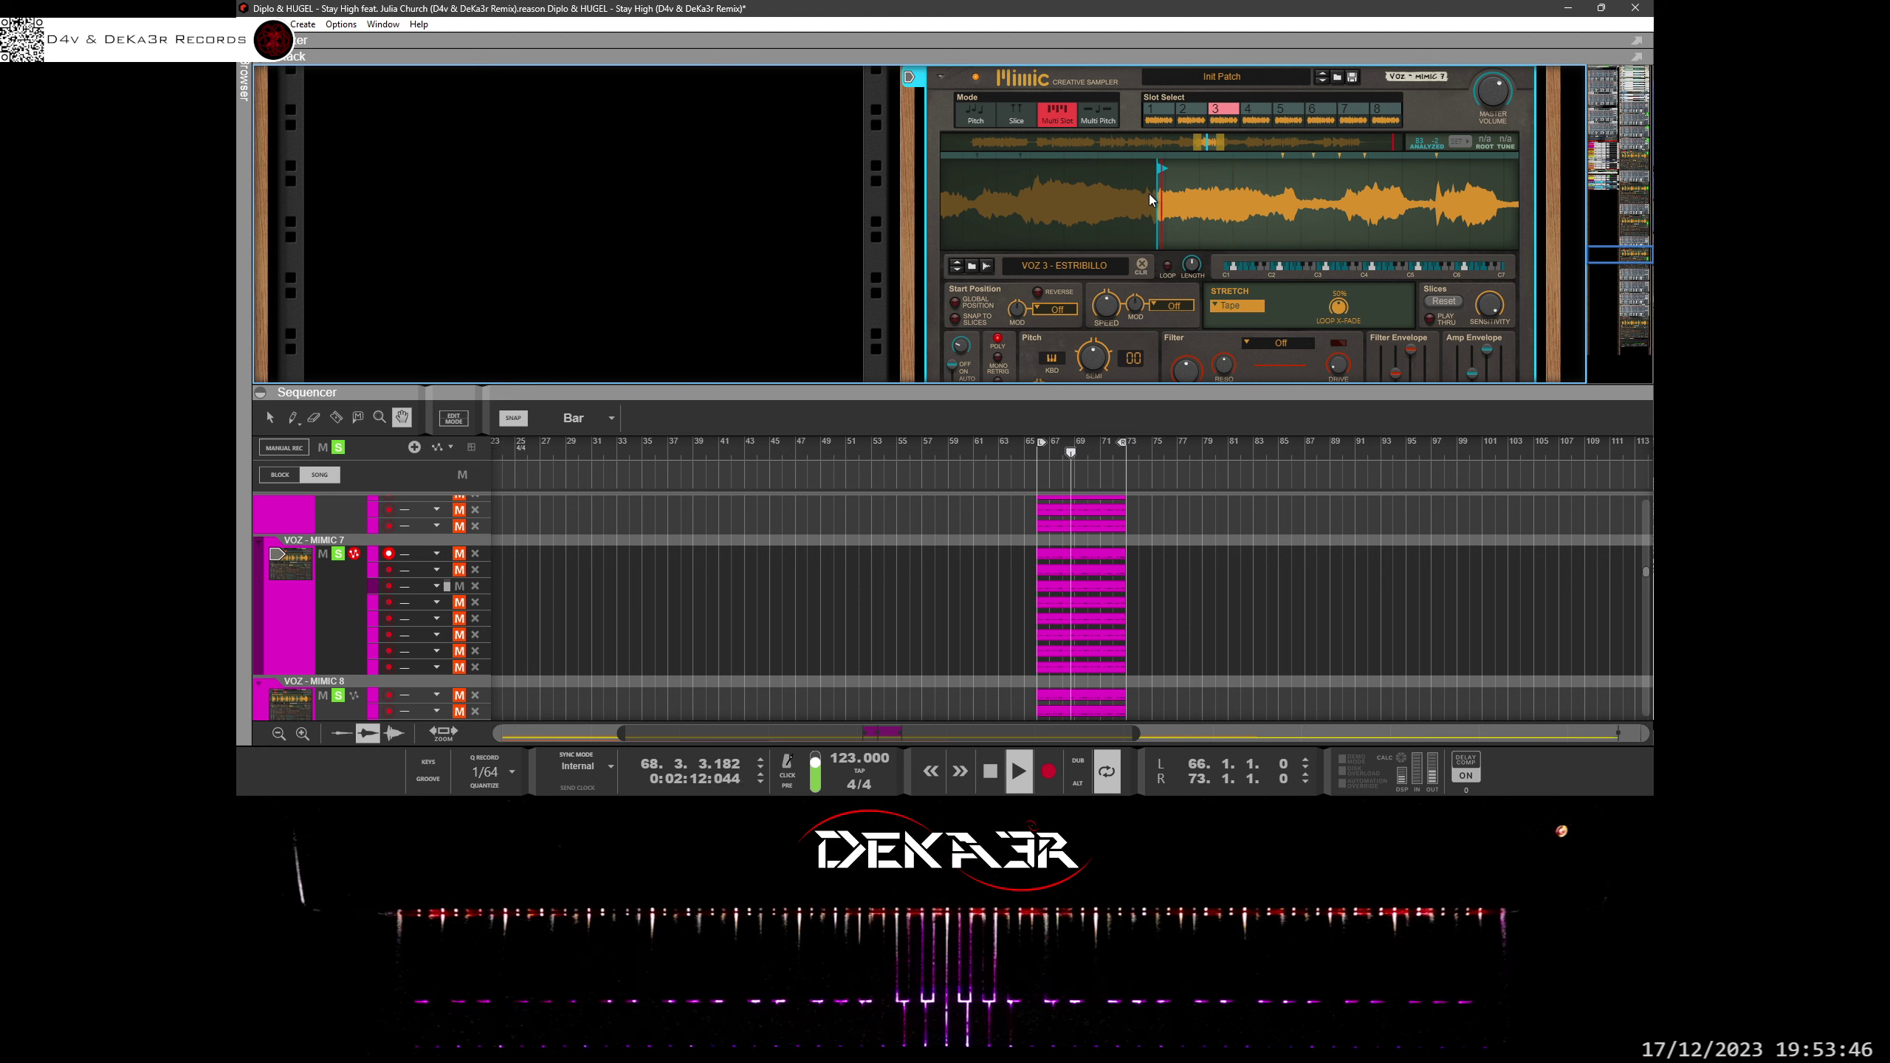
mouse_move(1158, 176)
mouse_down()
mouse_move(1175, 179)
mouse_move(1169, 251)
mouse_move(1234, 168)
mouse_move(1217, 176)
mouse_up()
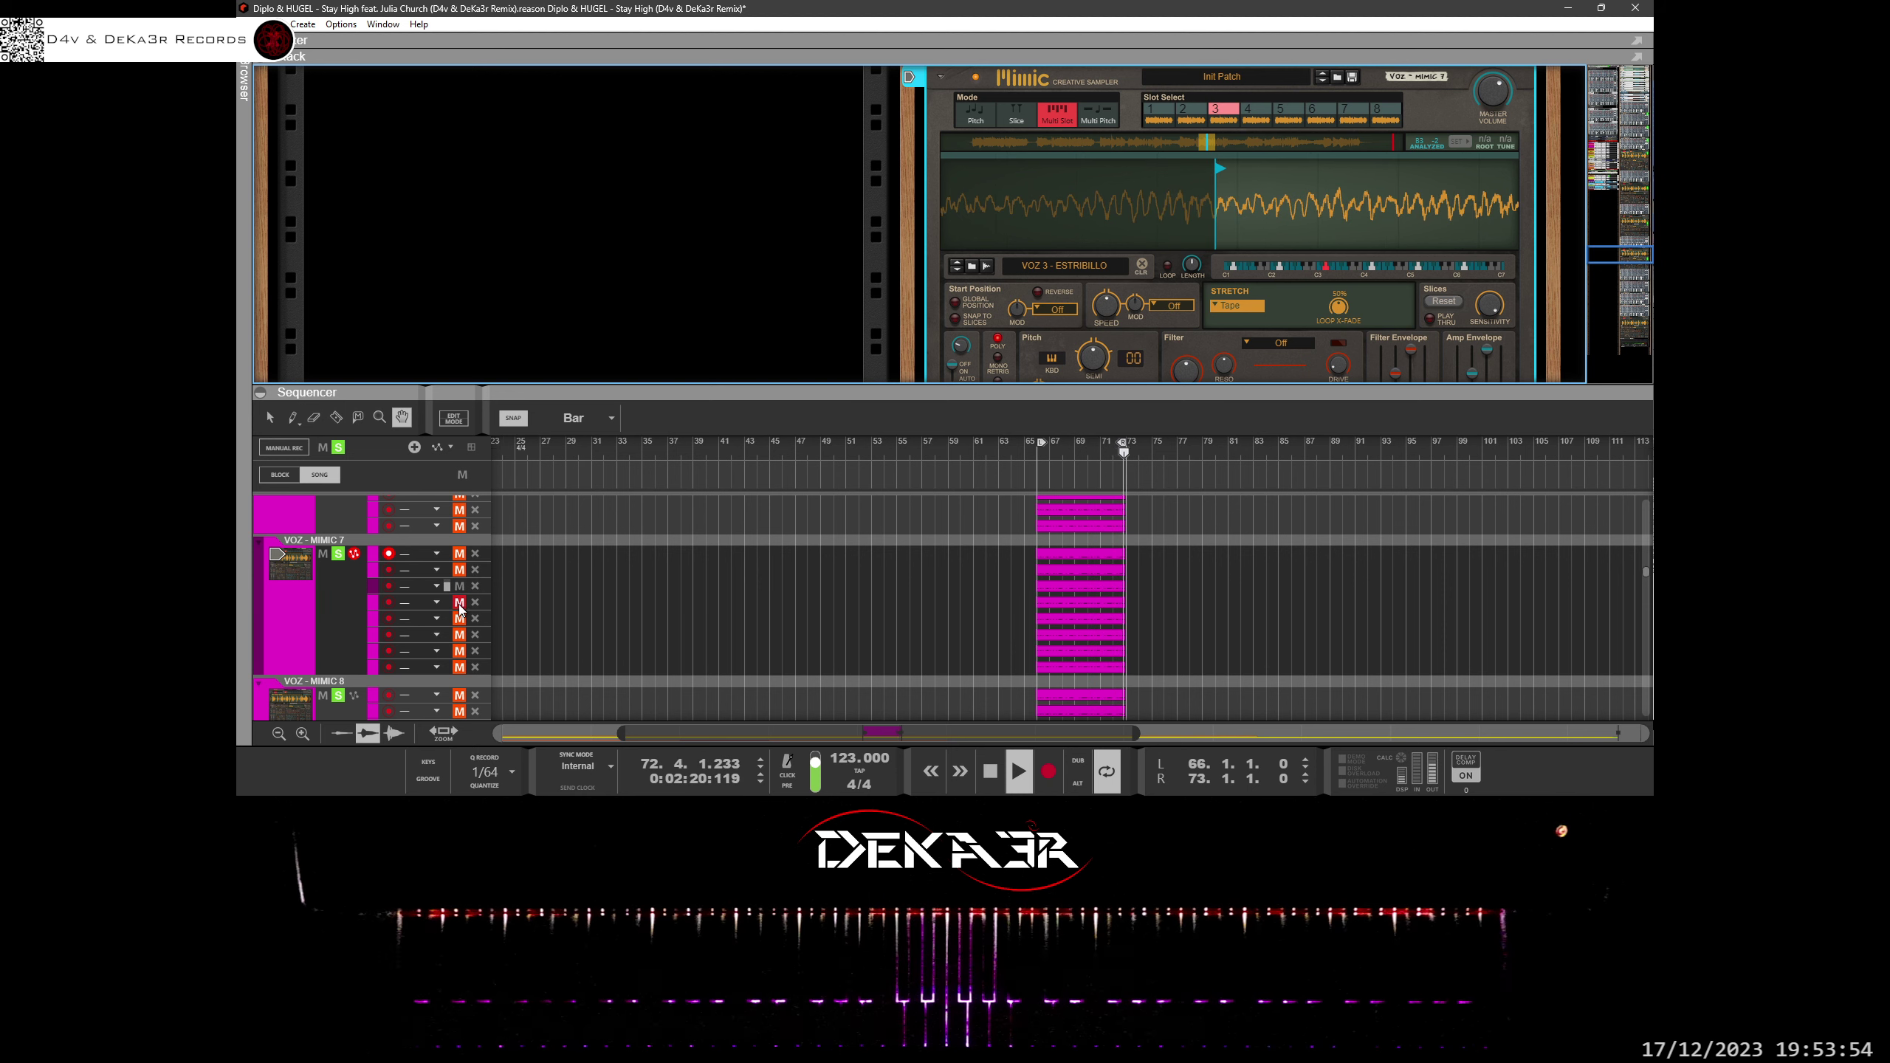
Mute the third note lane, unmute the fourth, and bring up a close view of slot 4's waveform.
click(375, 607)
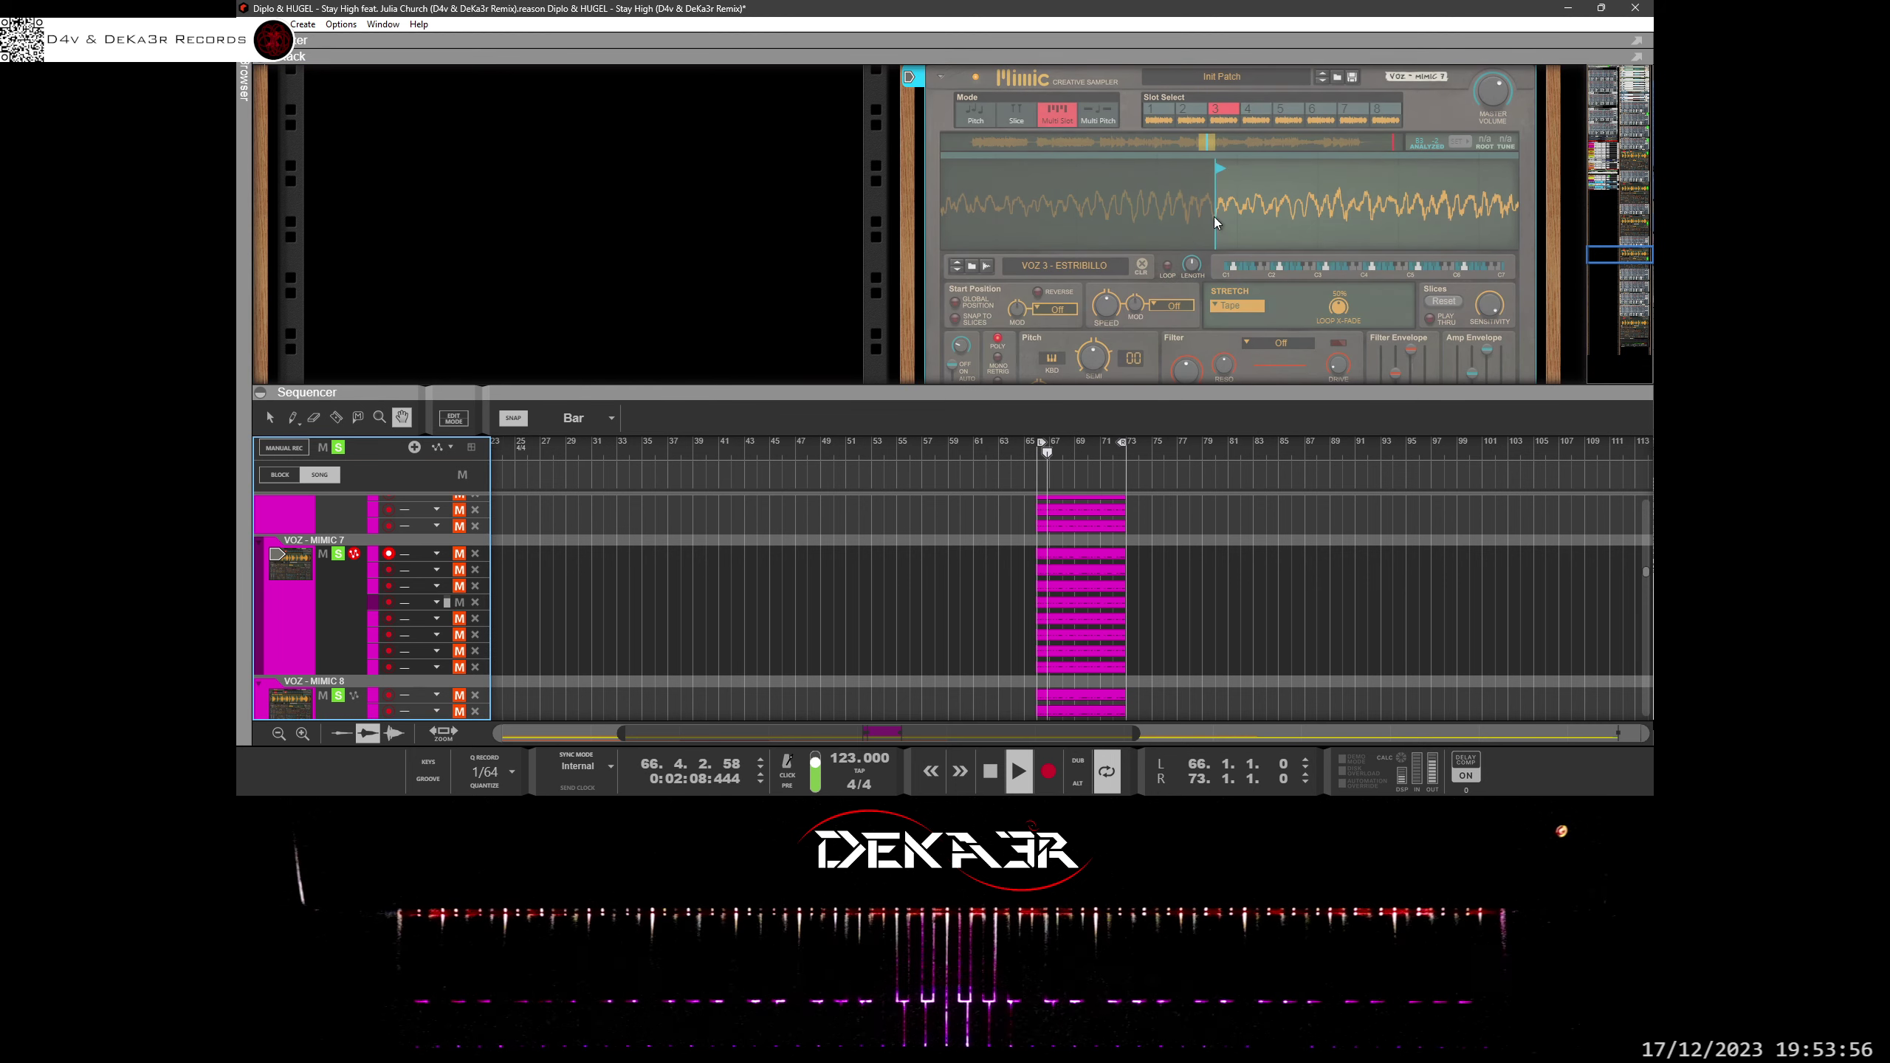
click(1250, 109)
drag(1275, 186, 1259, 275)
mouse_move(1377, 199)
mouse_down()
mouse_move(1378, 256)
mouse_move(1258, 252)
mouse_up()
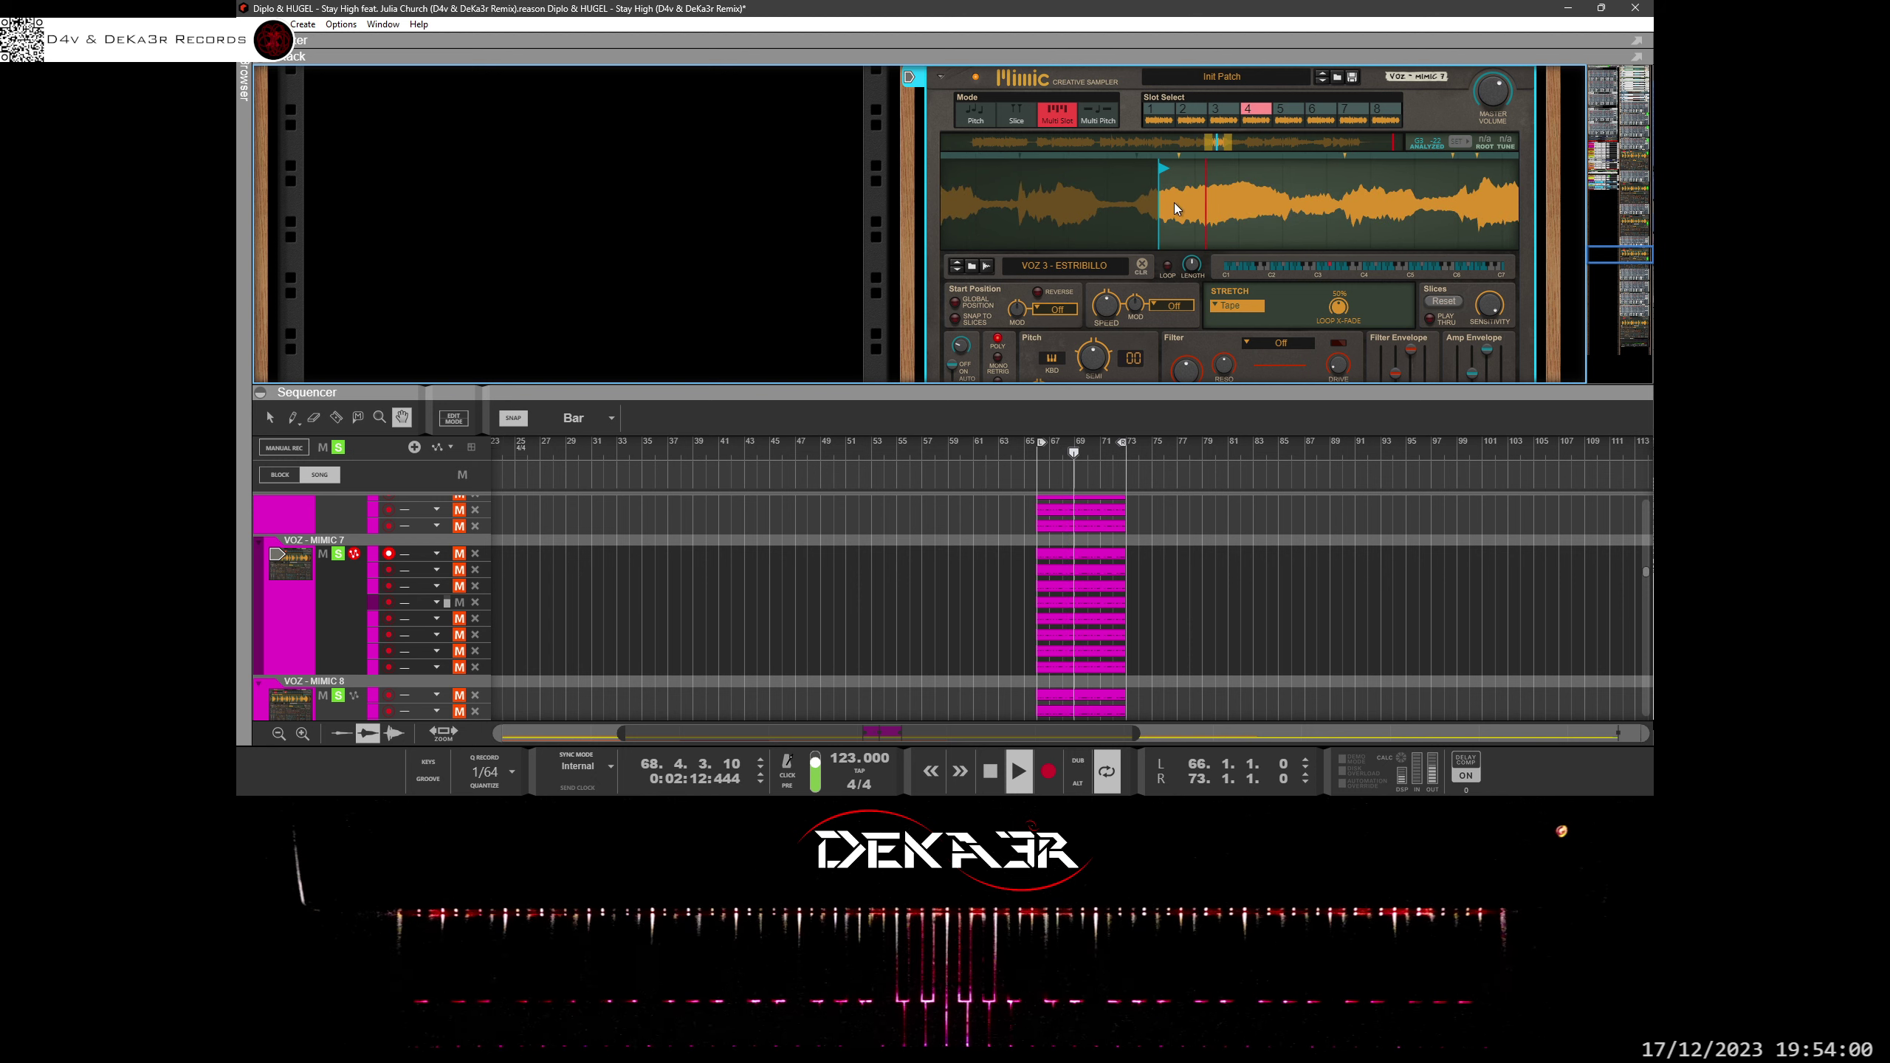
Place slot 4's start marker at the vocal onset and nudge it slightly earlier on the magnified waveform.
mouse_move(1174, 203)
mouse_down()
mouse_move(1178, 241)
mouse_move(1240, 240)
mouse_move(1211, 216)
mouse_up()
scroll(1216, 201, up, 2)
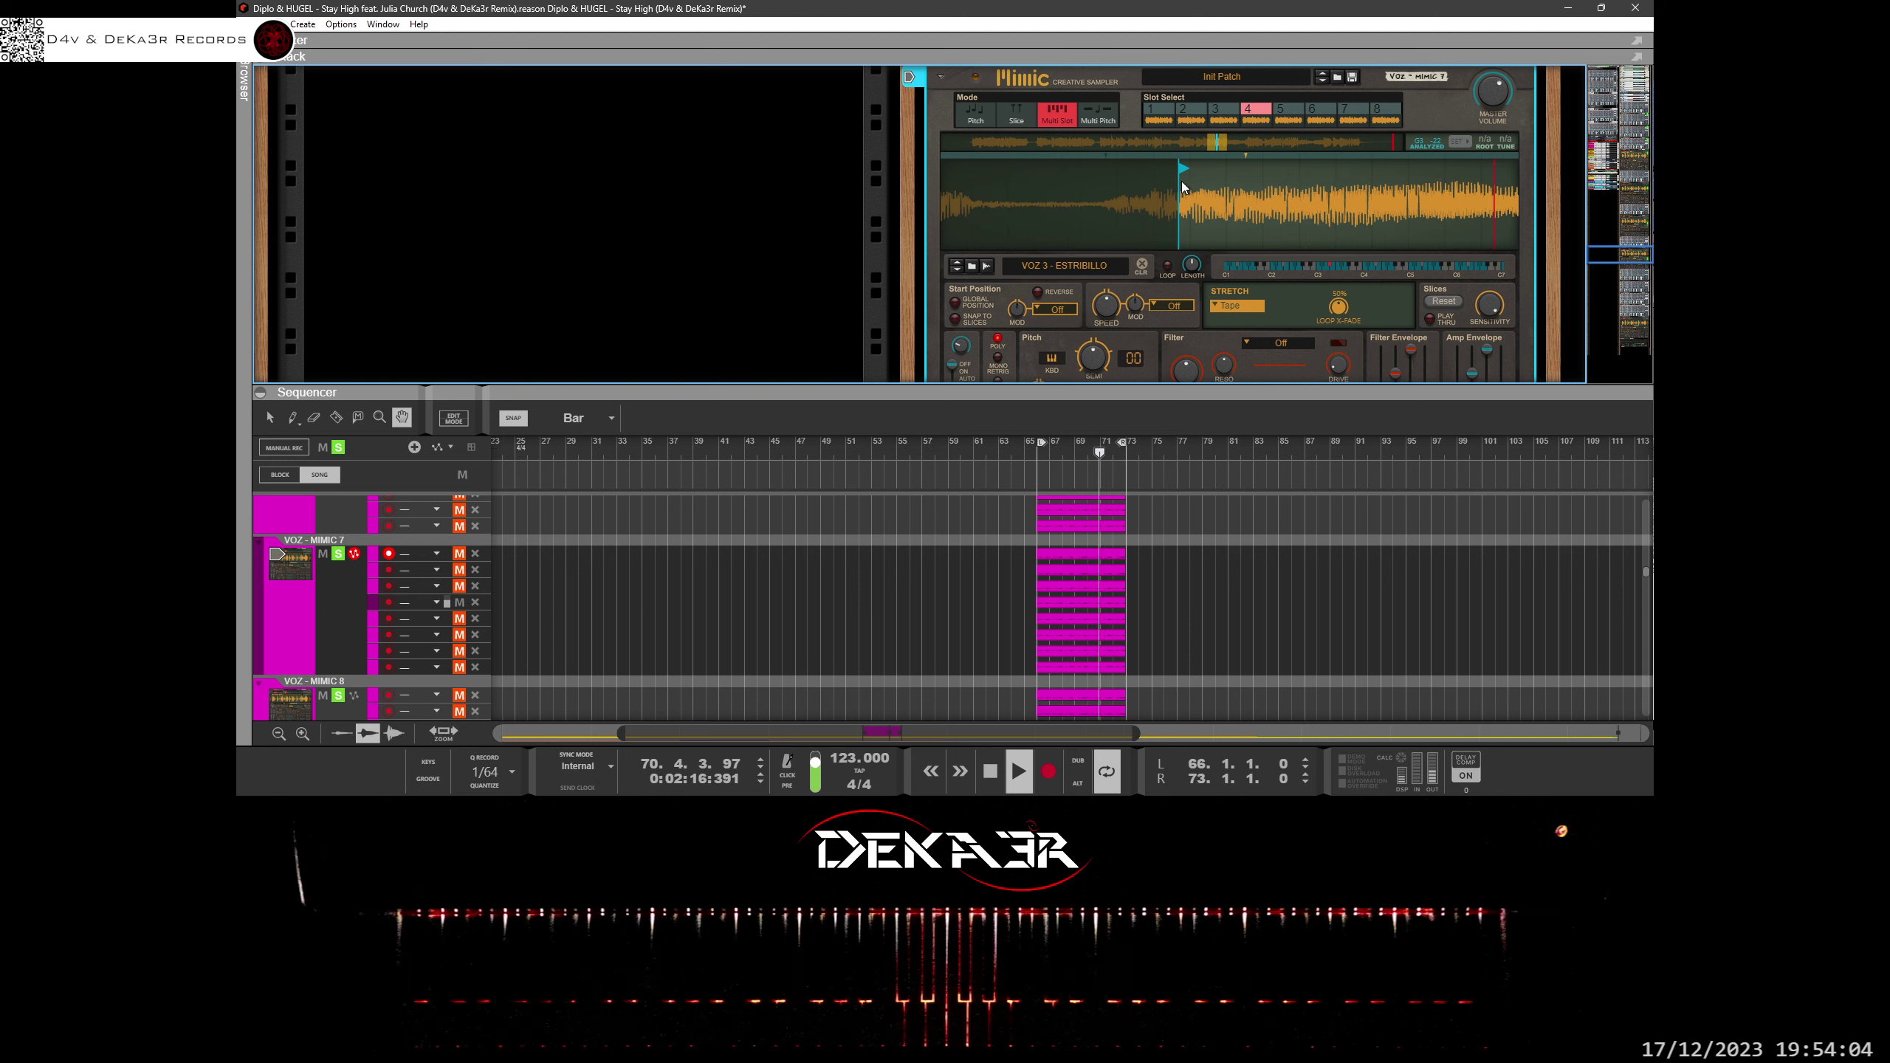
mouse_move(1178, 173)
mouse_down()
mouse_move(1111, 174)
mouse_move(1199, 180)
mouse_move(1210, 302)
mouse_move(1291, 295)
mouse_move(1287, 279)
mouse_up()
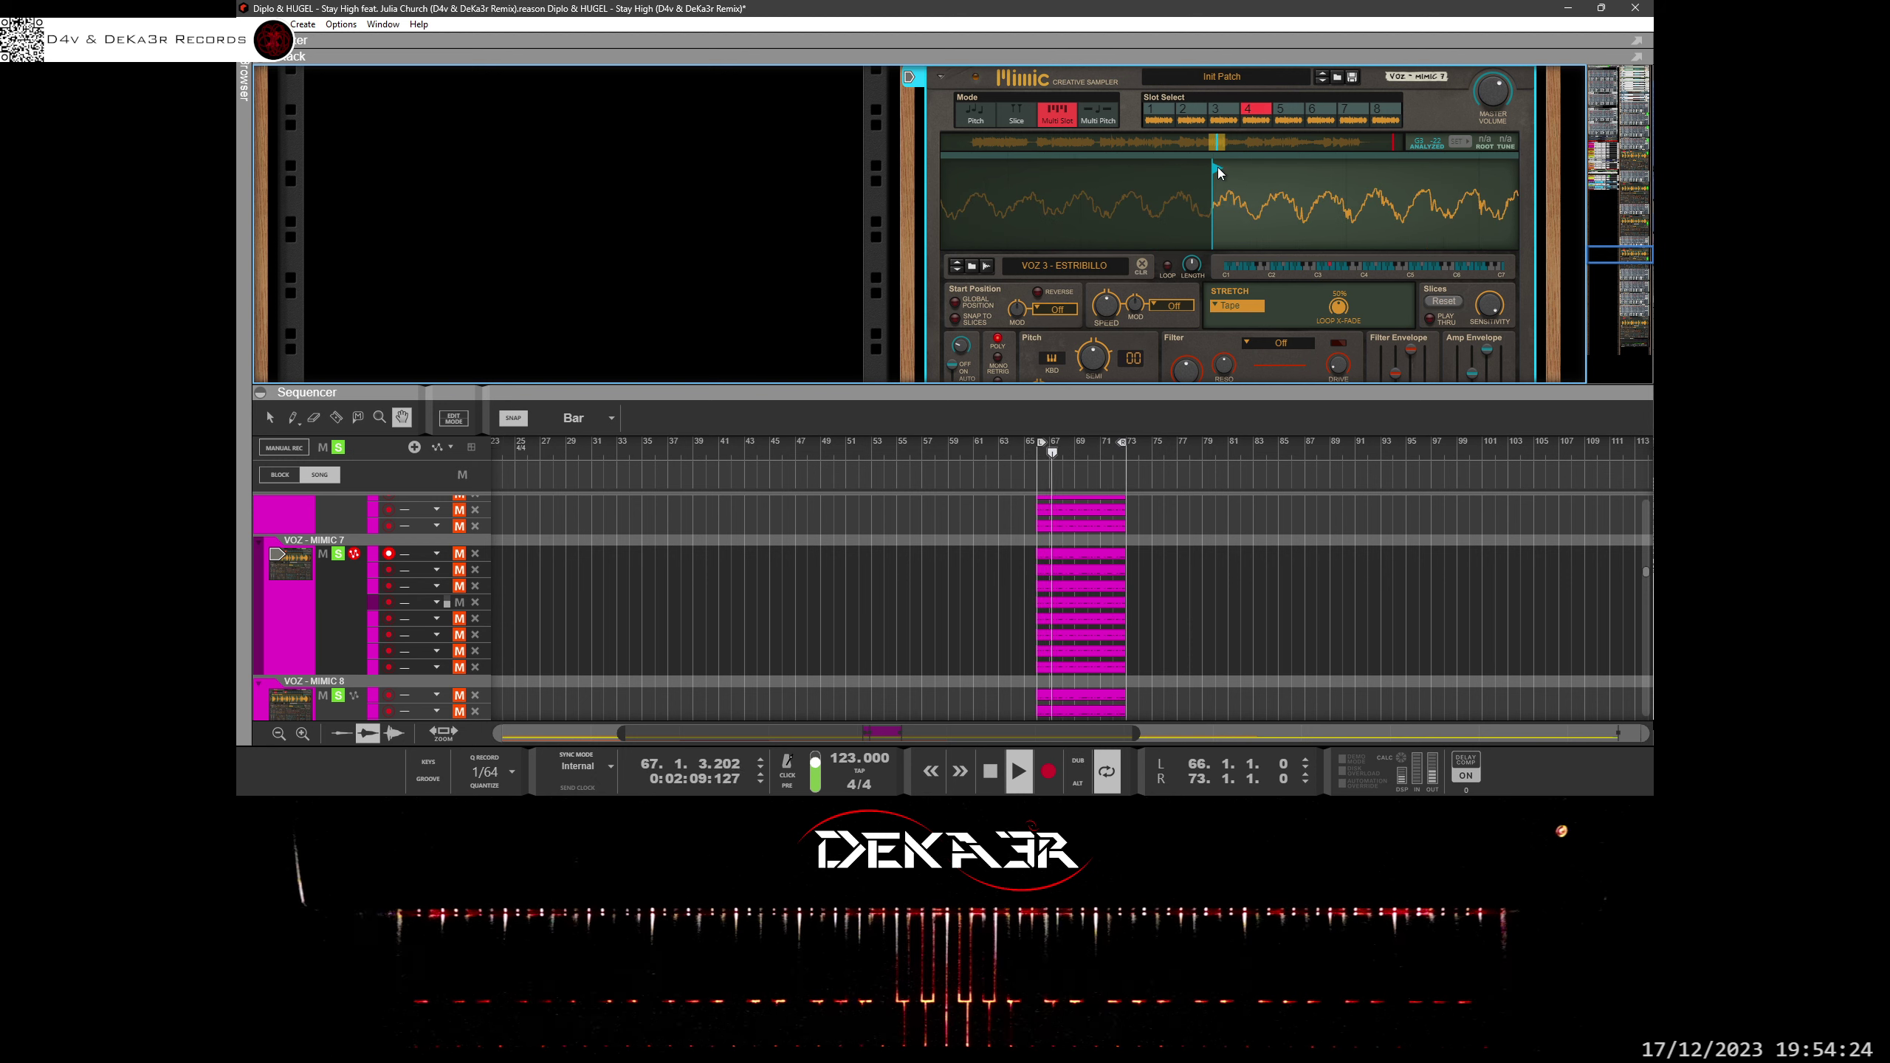
drag(1217, 167, 1214, 166)
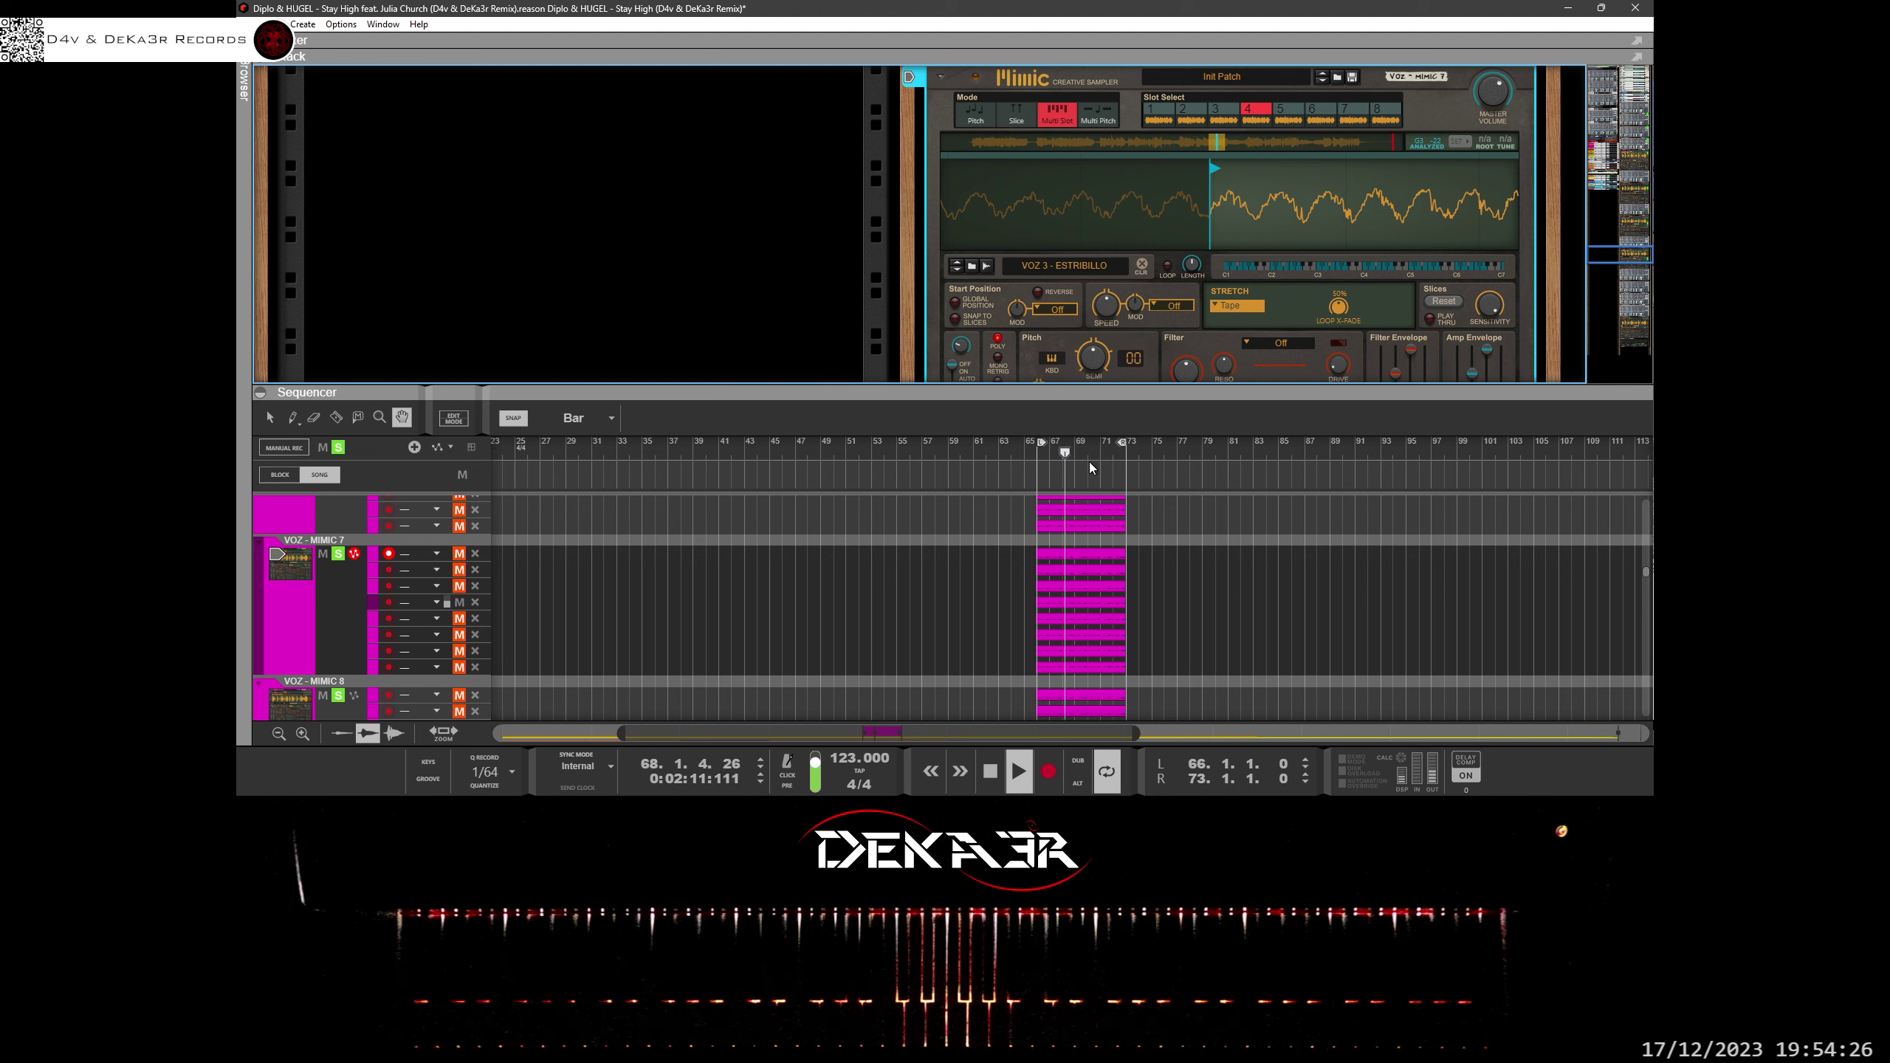
Audition the fifth note lane instead of the fourth and bring up a close view of slot 5's waveform.
click(459, 619)
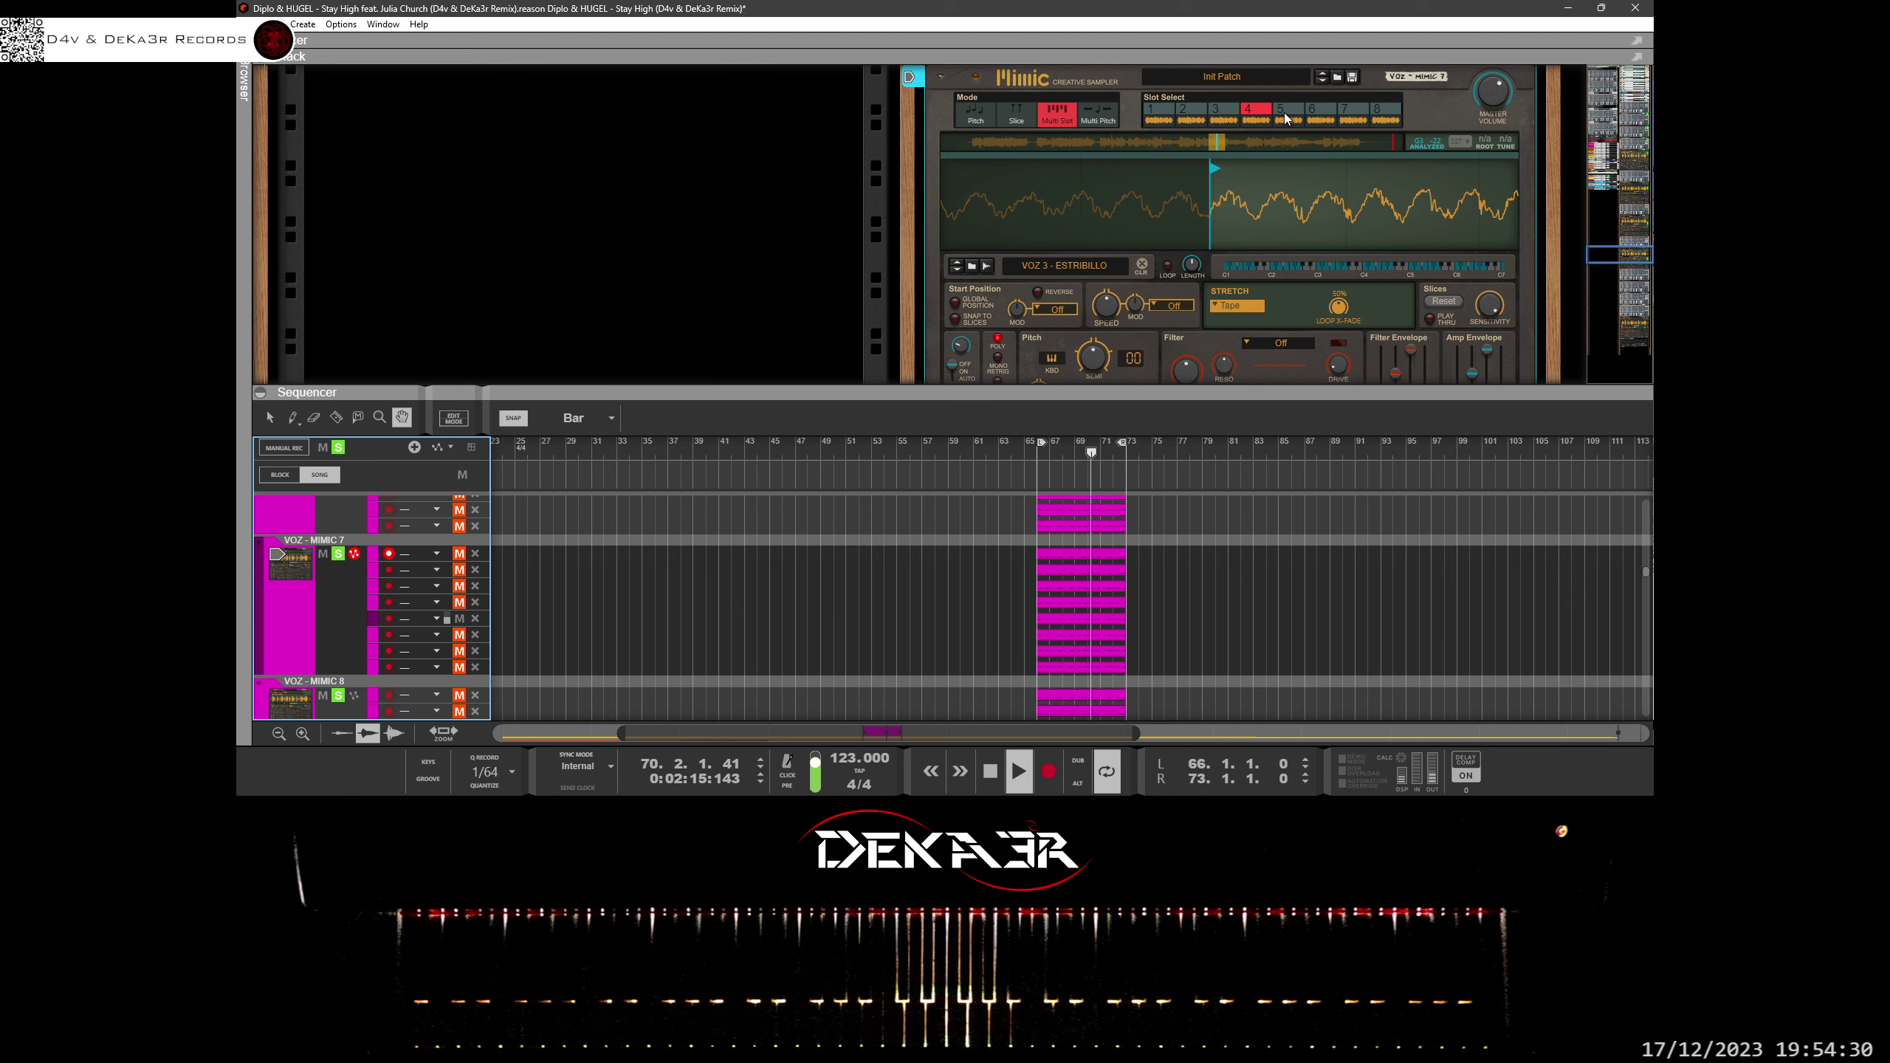
click(1284, 112)
drag(1310, 198, 1213, 279)
mouse_move(1154, 196)
mouse_down()
mouse_move(1187, 266)
mouse_move(1137, 225)
mouse_move(1192, 219)
mouse_up()
scroll(1201, 202, down, 4)
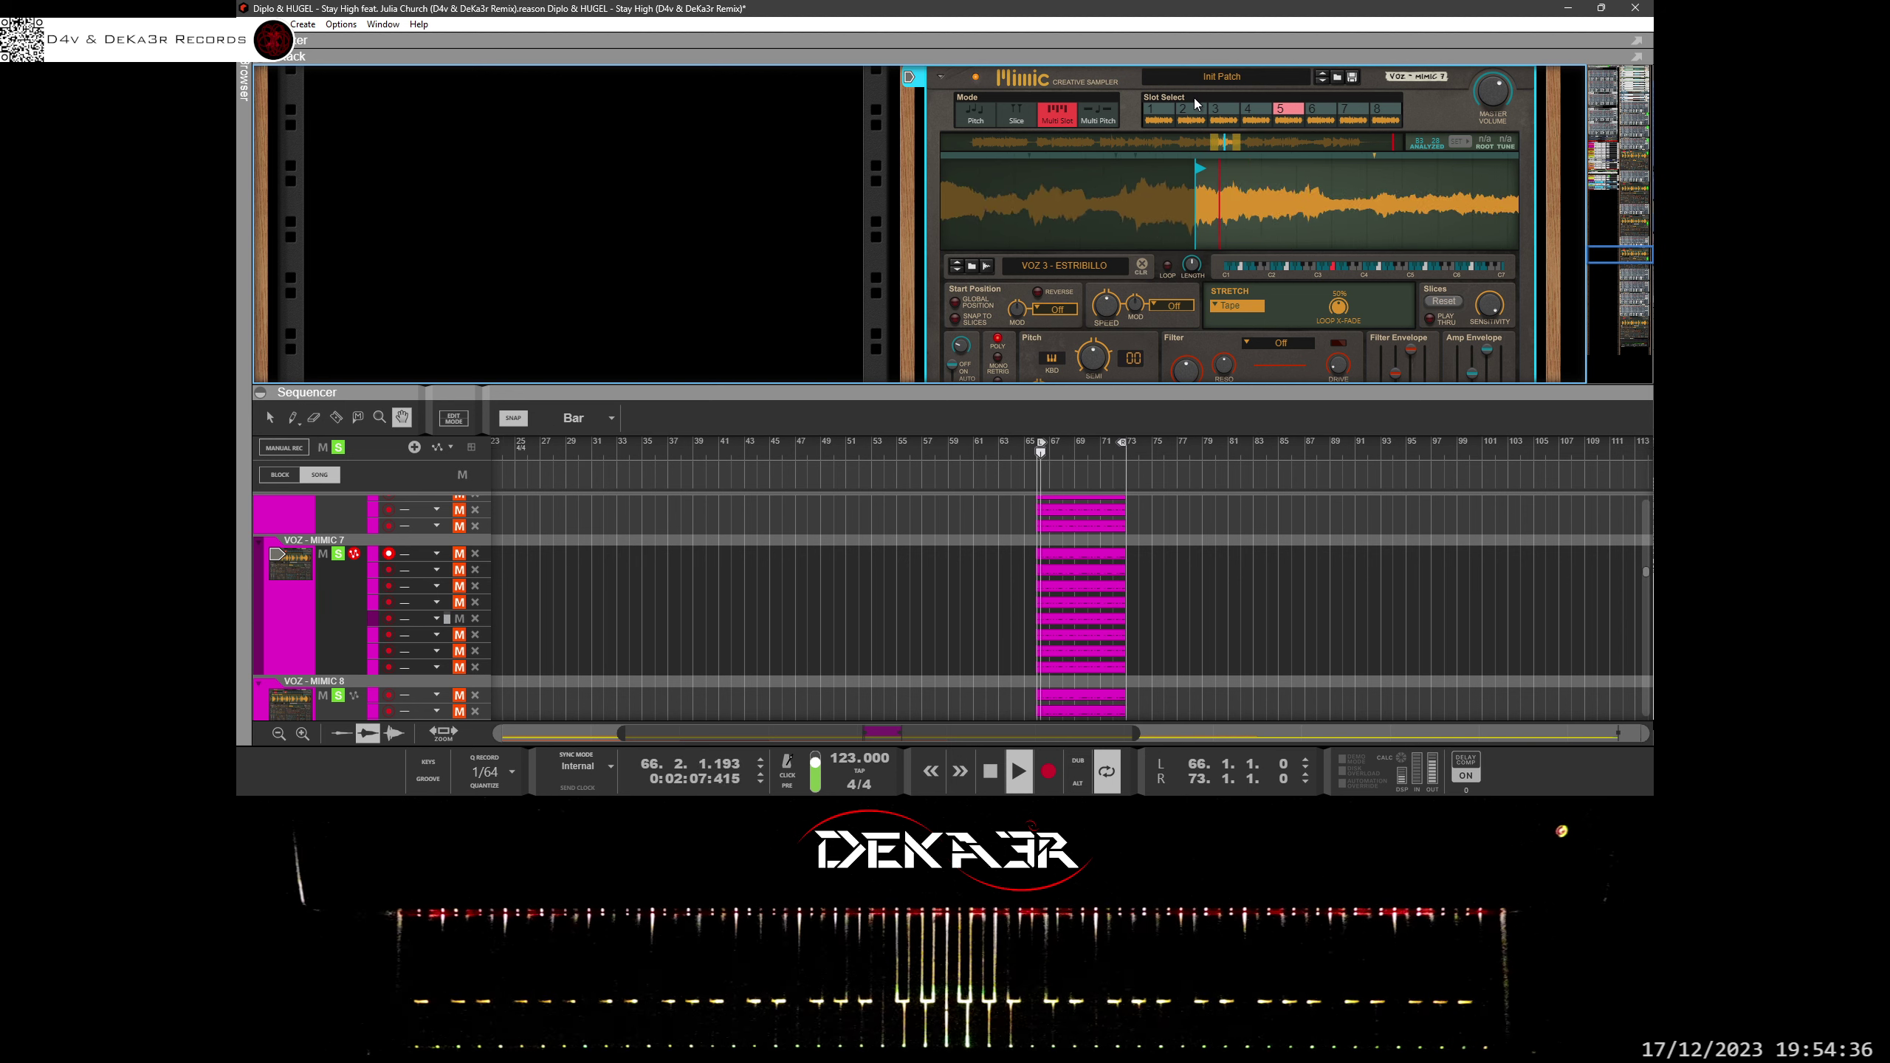
Reposition slot 5's start marker earlier, then fine-tune it on the magnified waveform.
mouse_move(1206, 171)
mouse_down()
mouse_move(1180, 177)
mouse_move(1194, 290)
mouse_up()
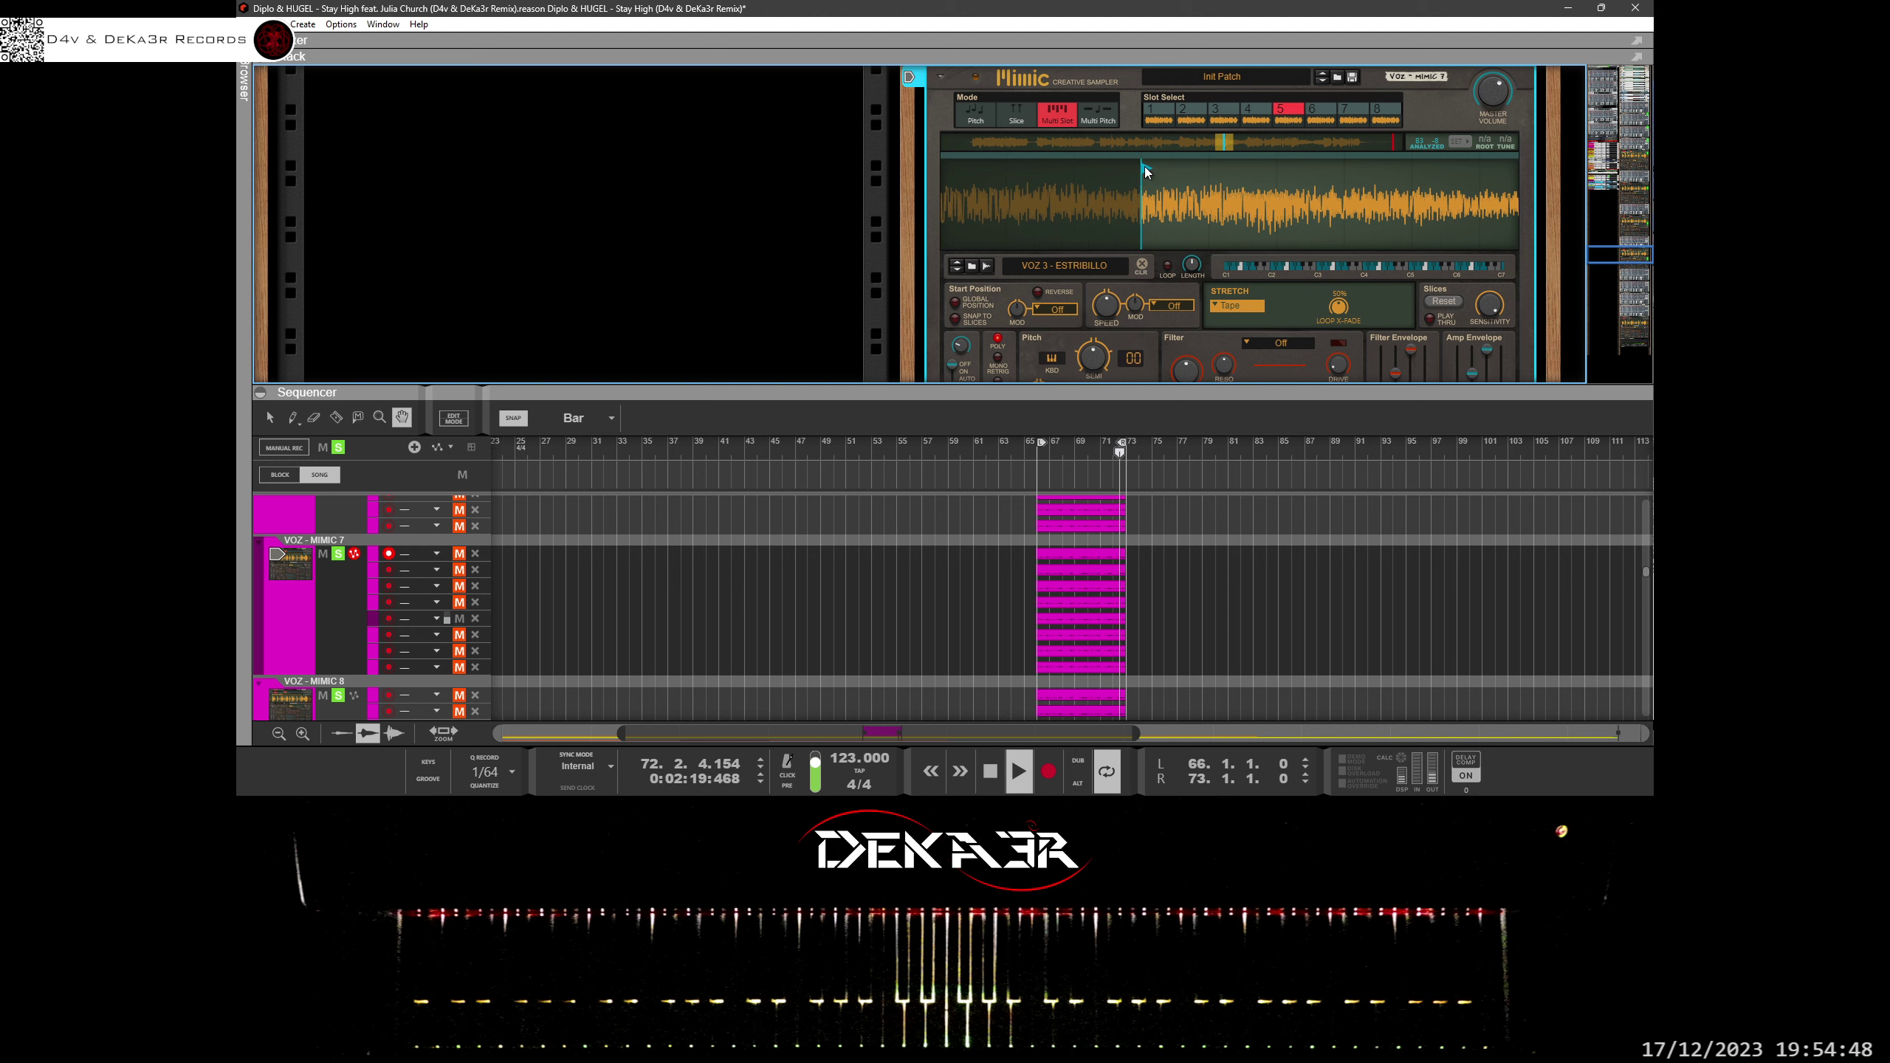
drag(1141, 169, 1135, 289)
mouse_move(1193, 168)
mouse_down()
mouse_move(1215, 230)
mouse_move(1268, 209)
mouse_move(1224, 164)
mouse_move(1222, 181)
mouse_up()
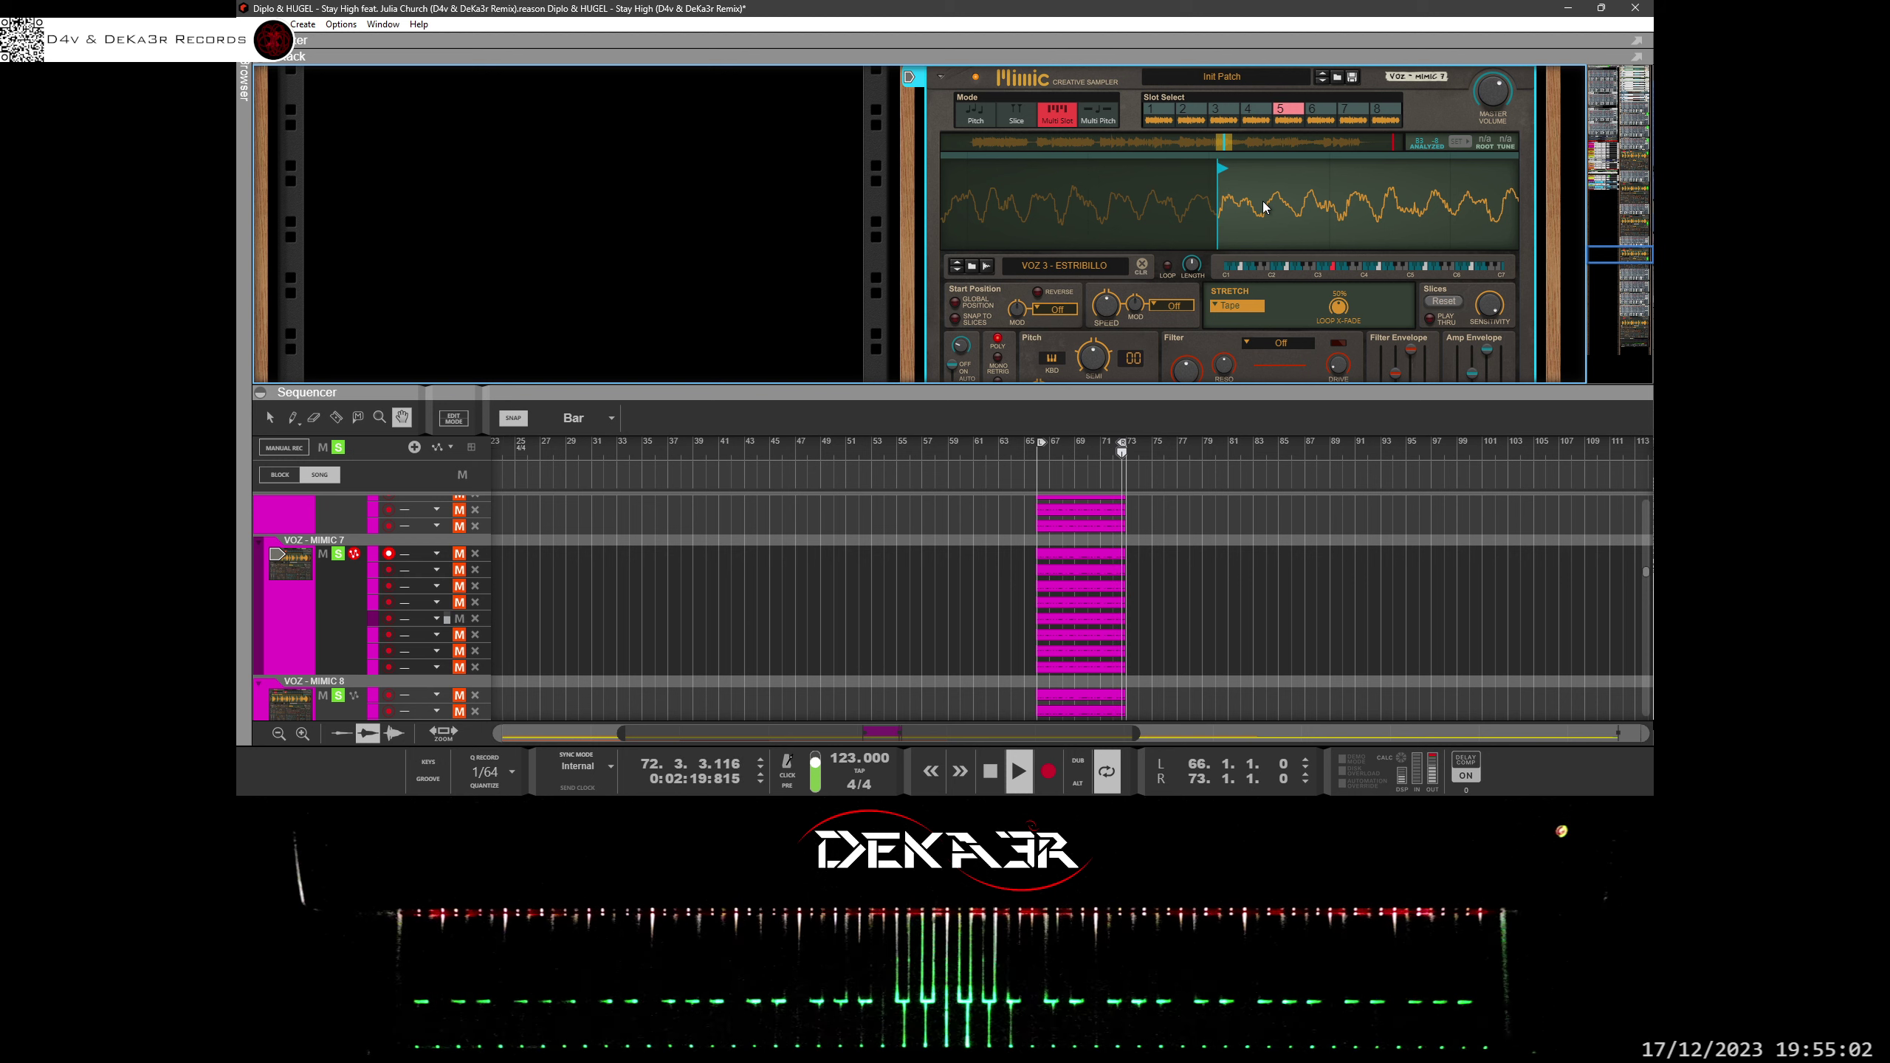
Mute the fifth note lane, unmute the sixth, and bring up a close view of slot 6's waveform.
click(458, 619)
click(458, 635)
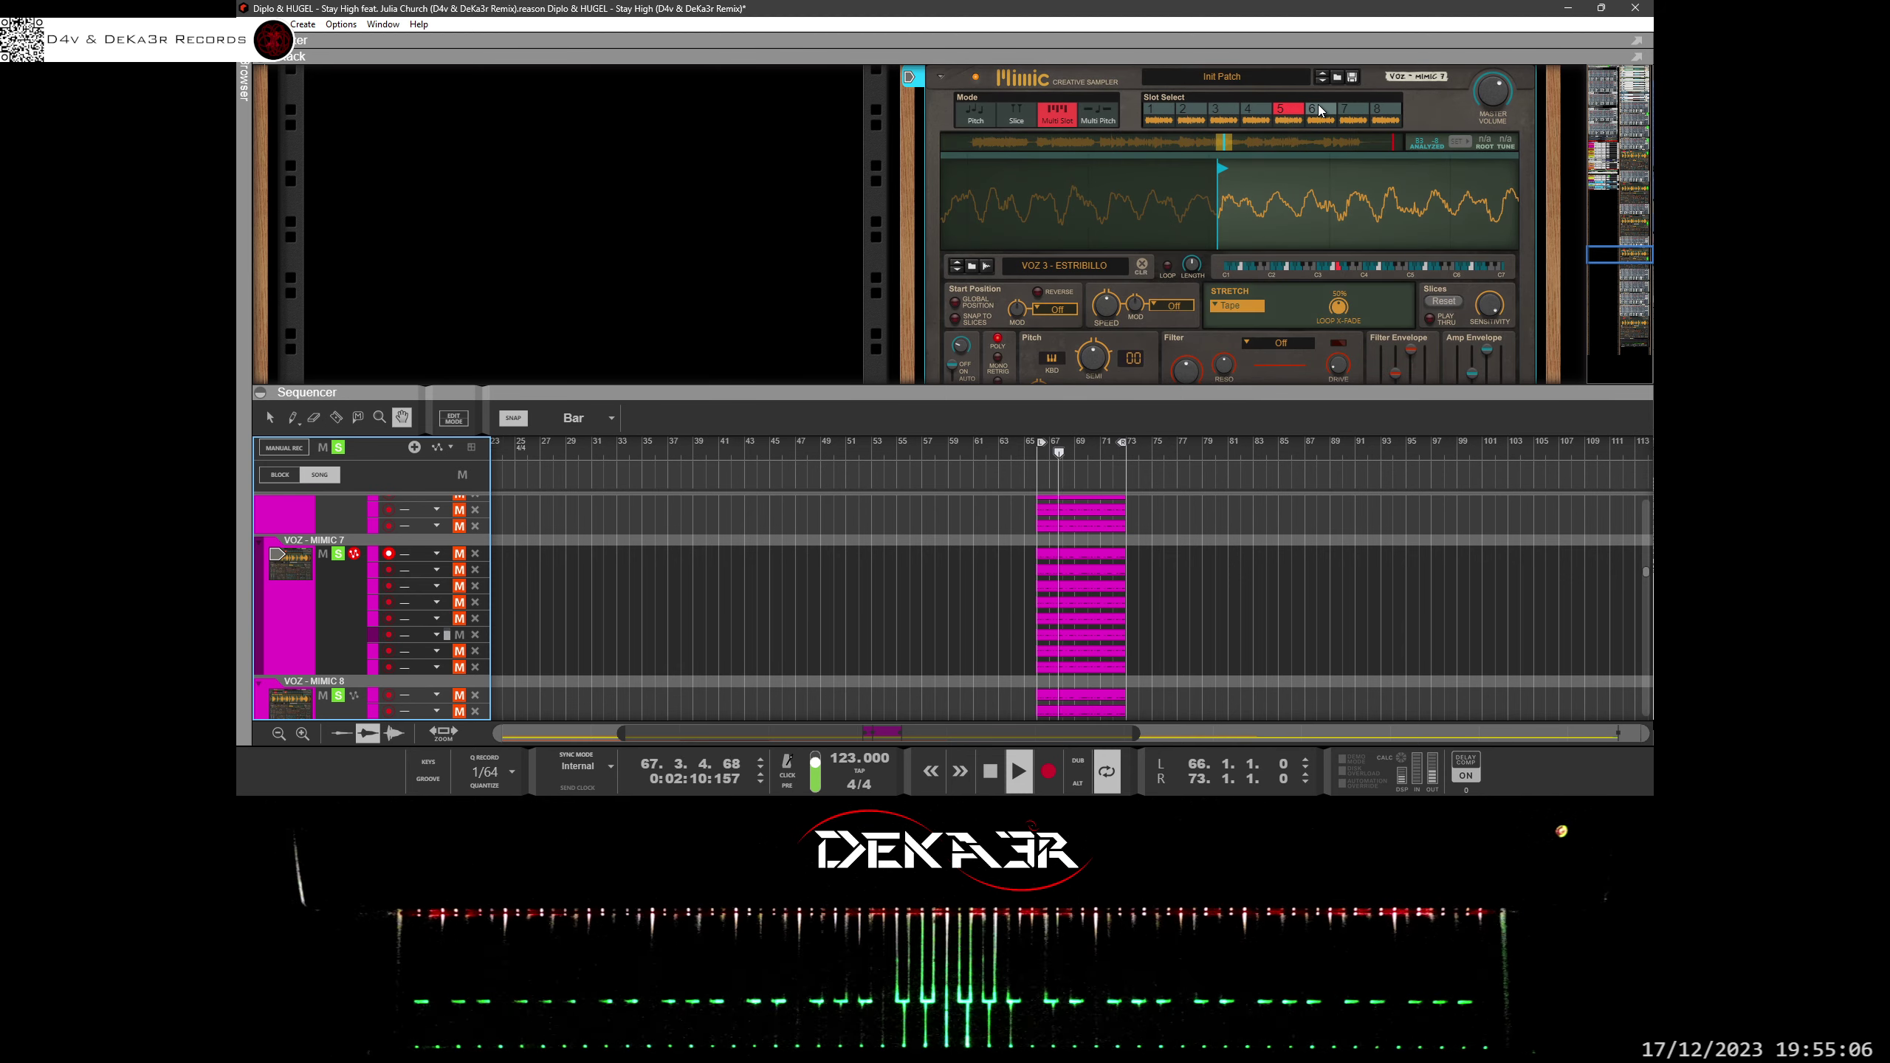
click(1309, 113)
drag(1318, 188, 1334, 287)
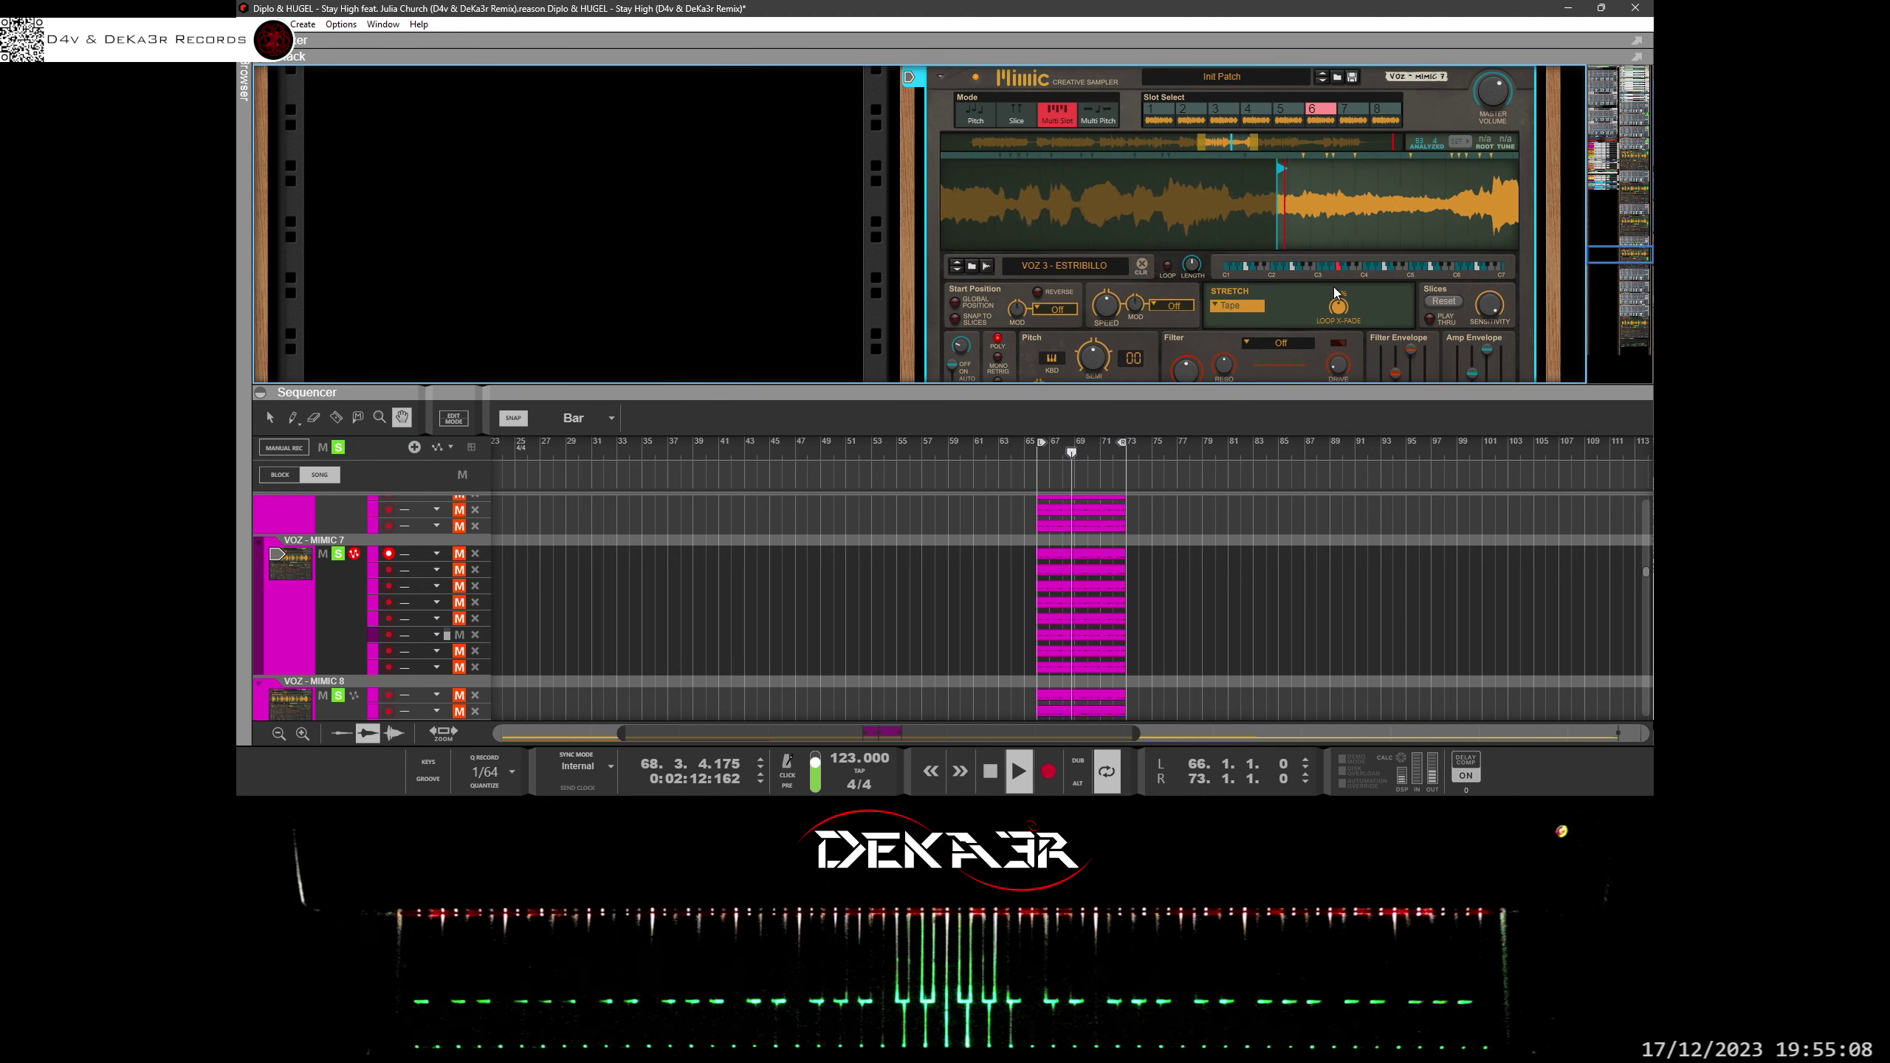
Fine-tune the sample start of slot 6 on VOZ - MIMIC 7, and make the seventh lane the audible one instead of the sixth.
mouse_move(1286, 196)
mouse_down()
mouse_move(1283, 219)
mouse_move(1173, 229)
mouse_move(1152, 173)
mouse_move(1132, 182)
mouse_move(1223, 223)
mouse_move(1167, 179)
mouse_move(1198, 177)
mouse_move(1087, 187)
mouse_move(1084, 168)
mouse_up()
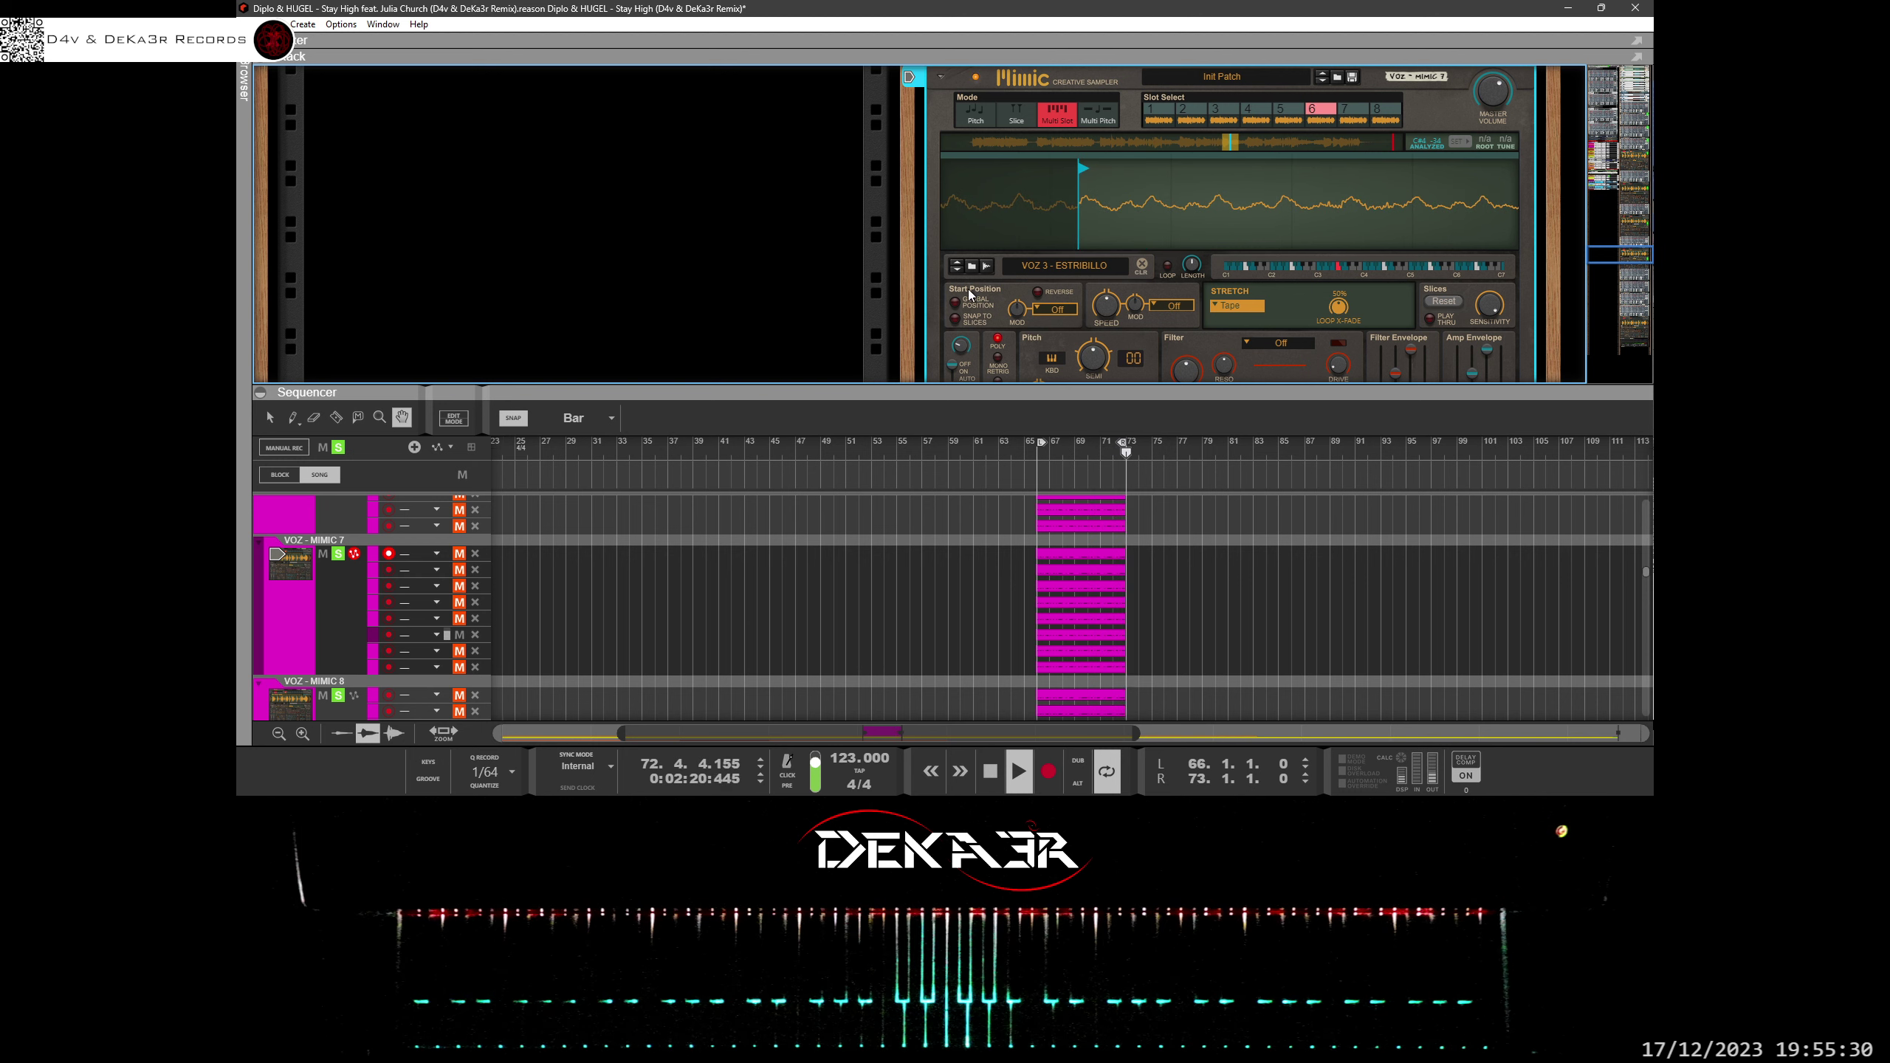
click(459, 651)
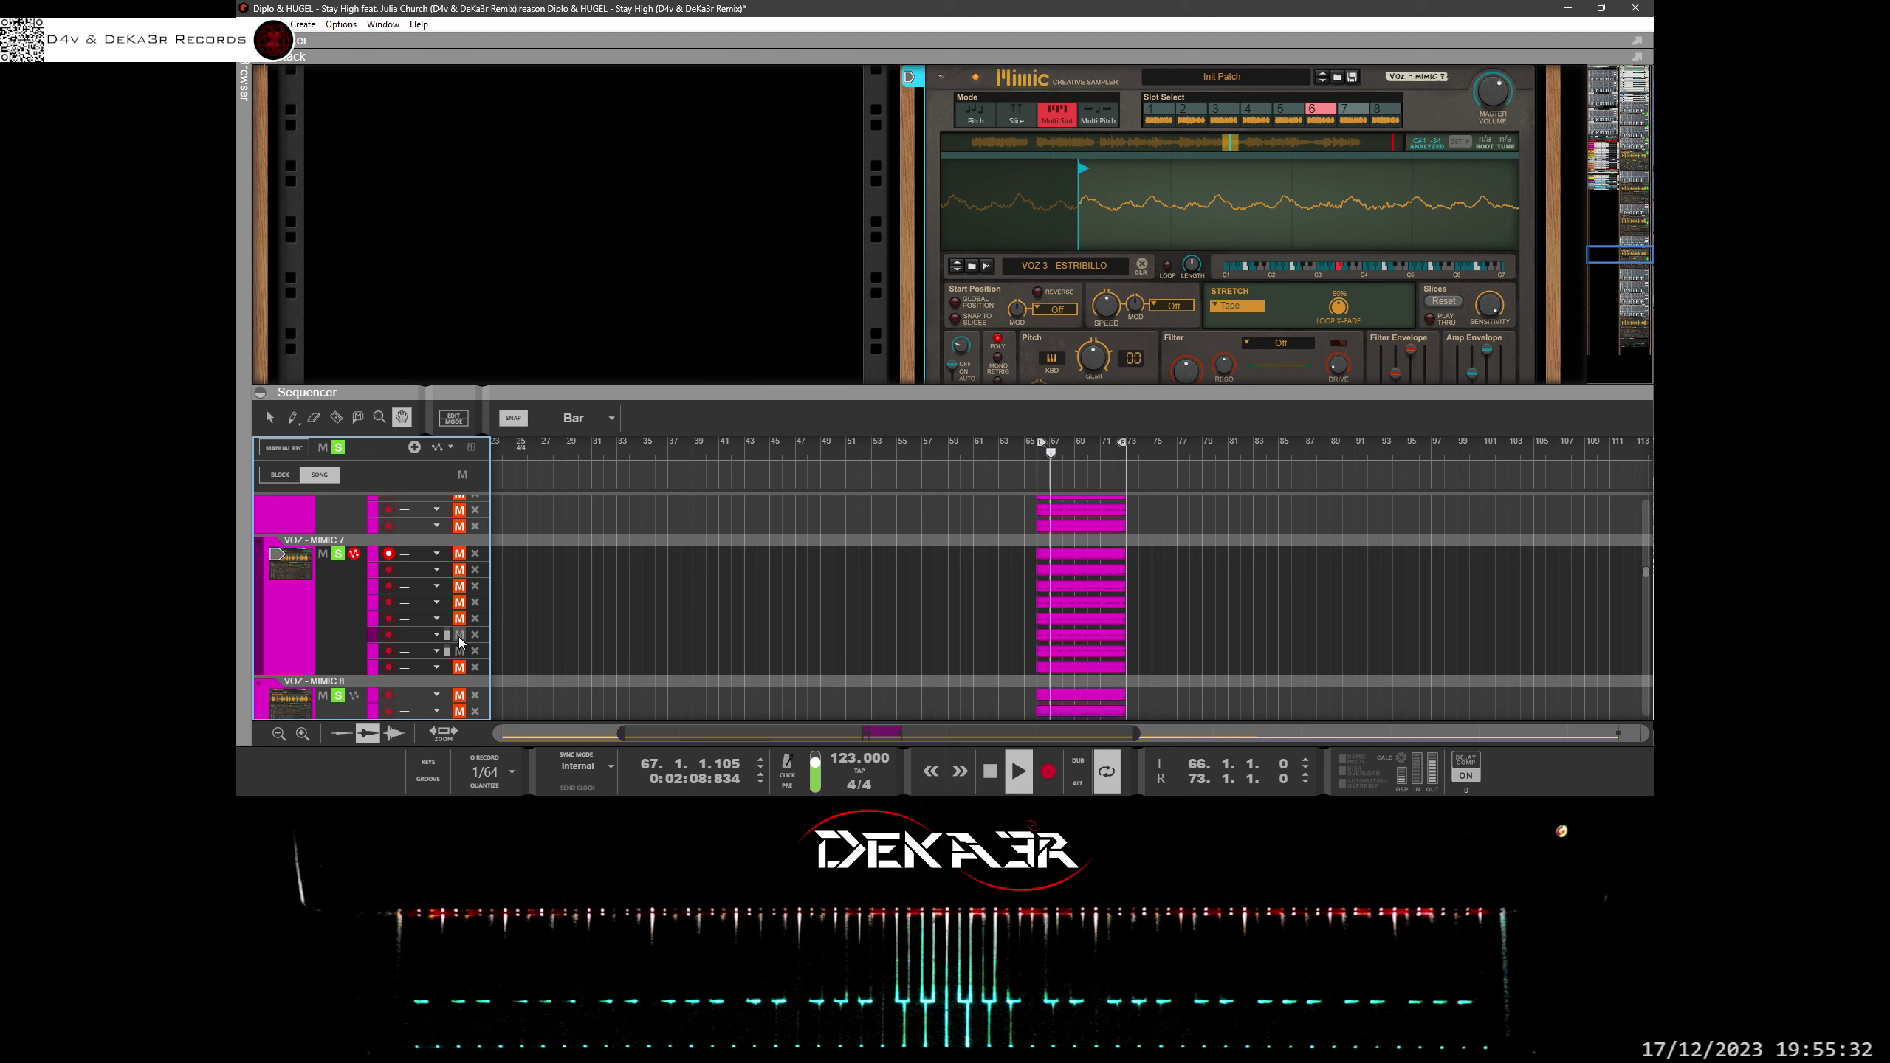
click(458, 637)
click(373, 651)
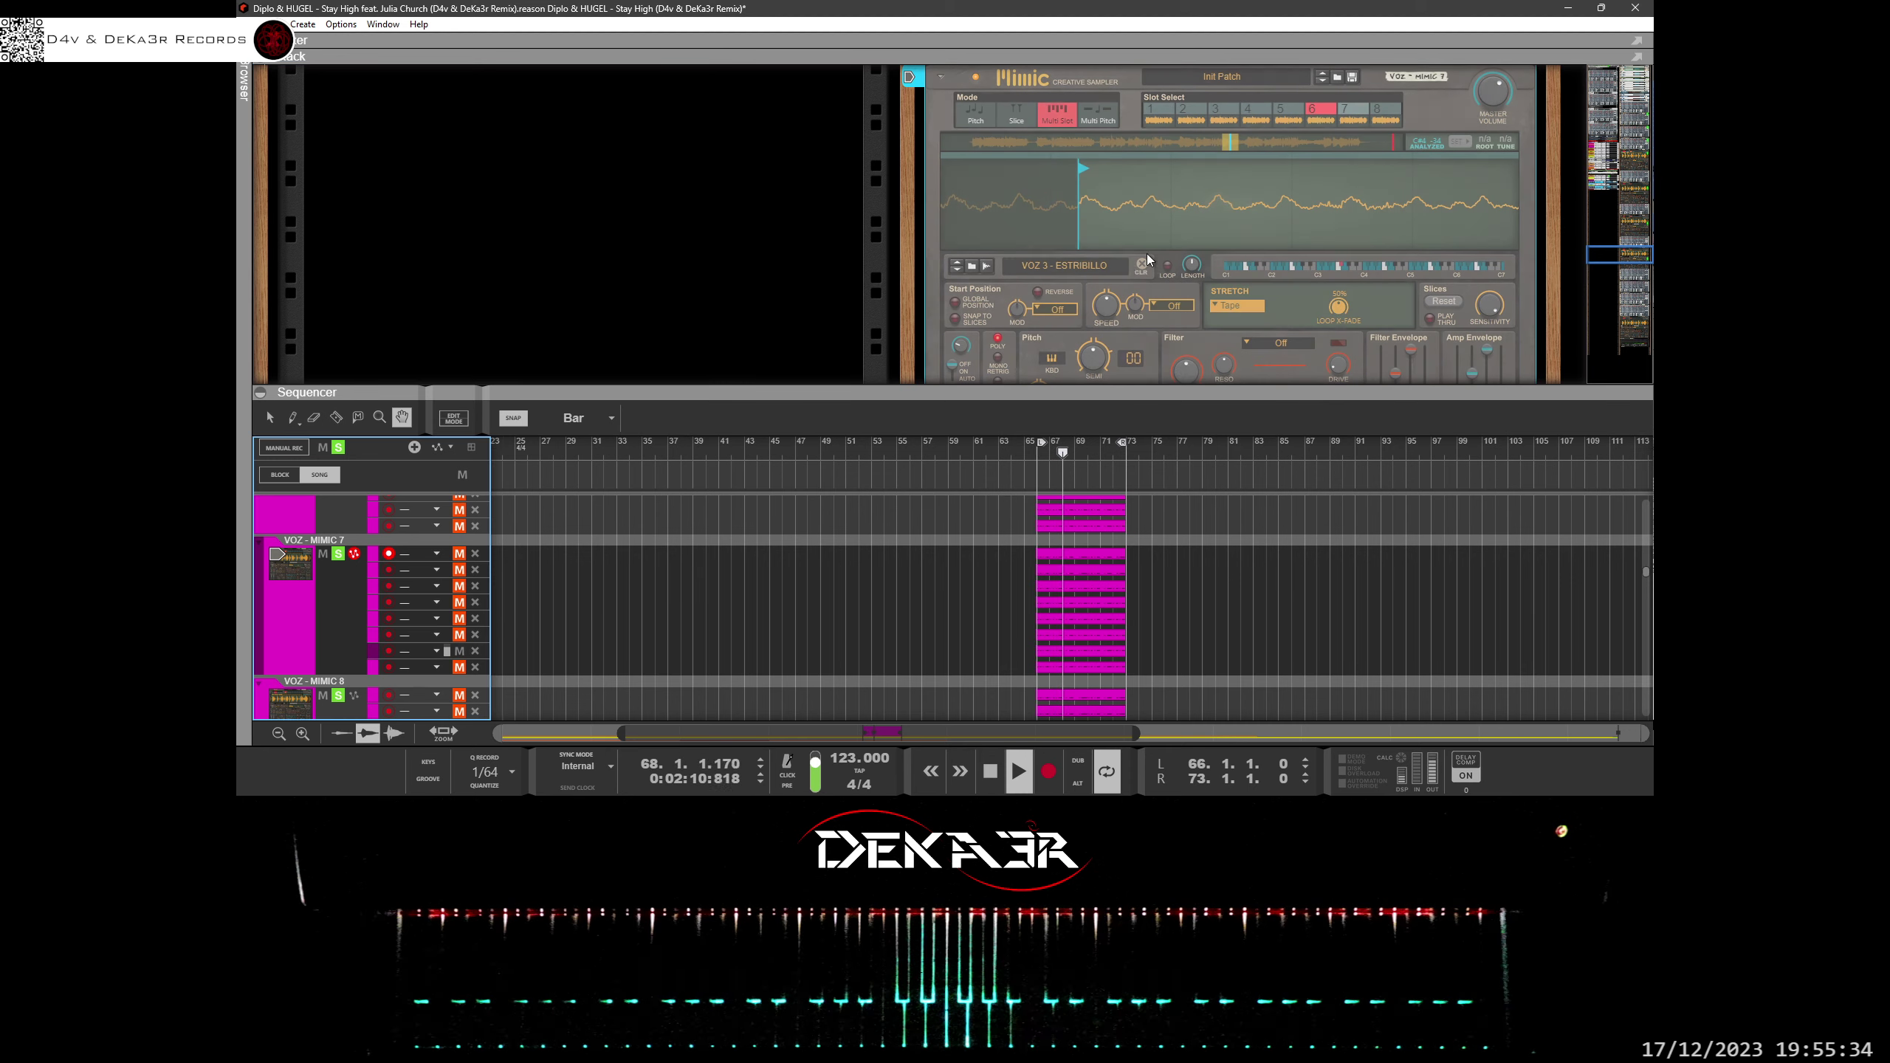
Select slot 7 and fine-tune its sample start marker in the zoomed VOZ 3 - ESTRIBILLO waveform.
click(1349, 113)
drag(1399, 143, 1263, 143)
drag(946, 143, 1224, 143)
mouse_move(1205, 167)
mouse_down()
mouse_move(1115, 180)
mouse_move(1264, 176)
mouse_move(1225, 180)
mouse_up()
key(ctrl+z)
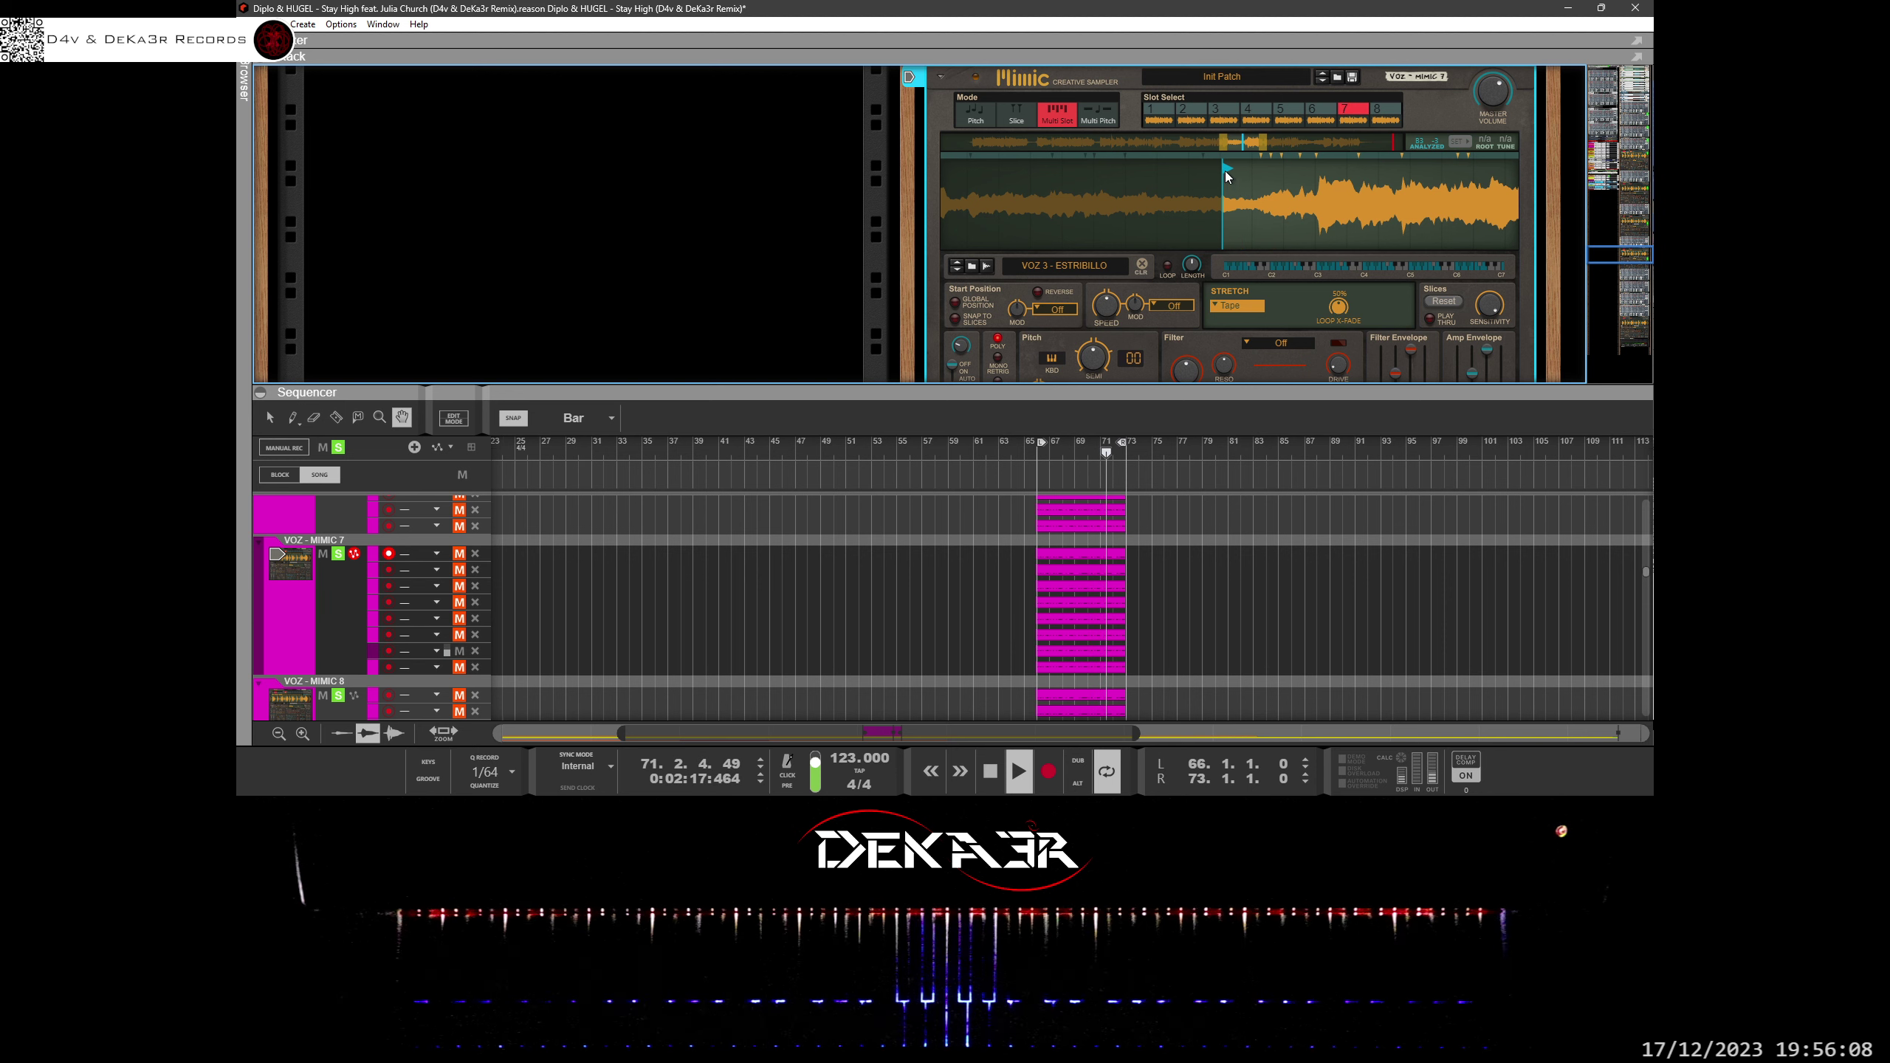
mouse_move(1226, 169)
mouse_down()
mouse_move(1214, 249)
mouse_move(1341, 254)
mouse_move(1356, 279)
mouse_up()
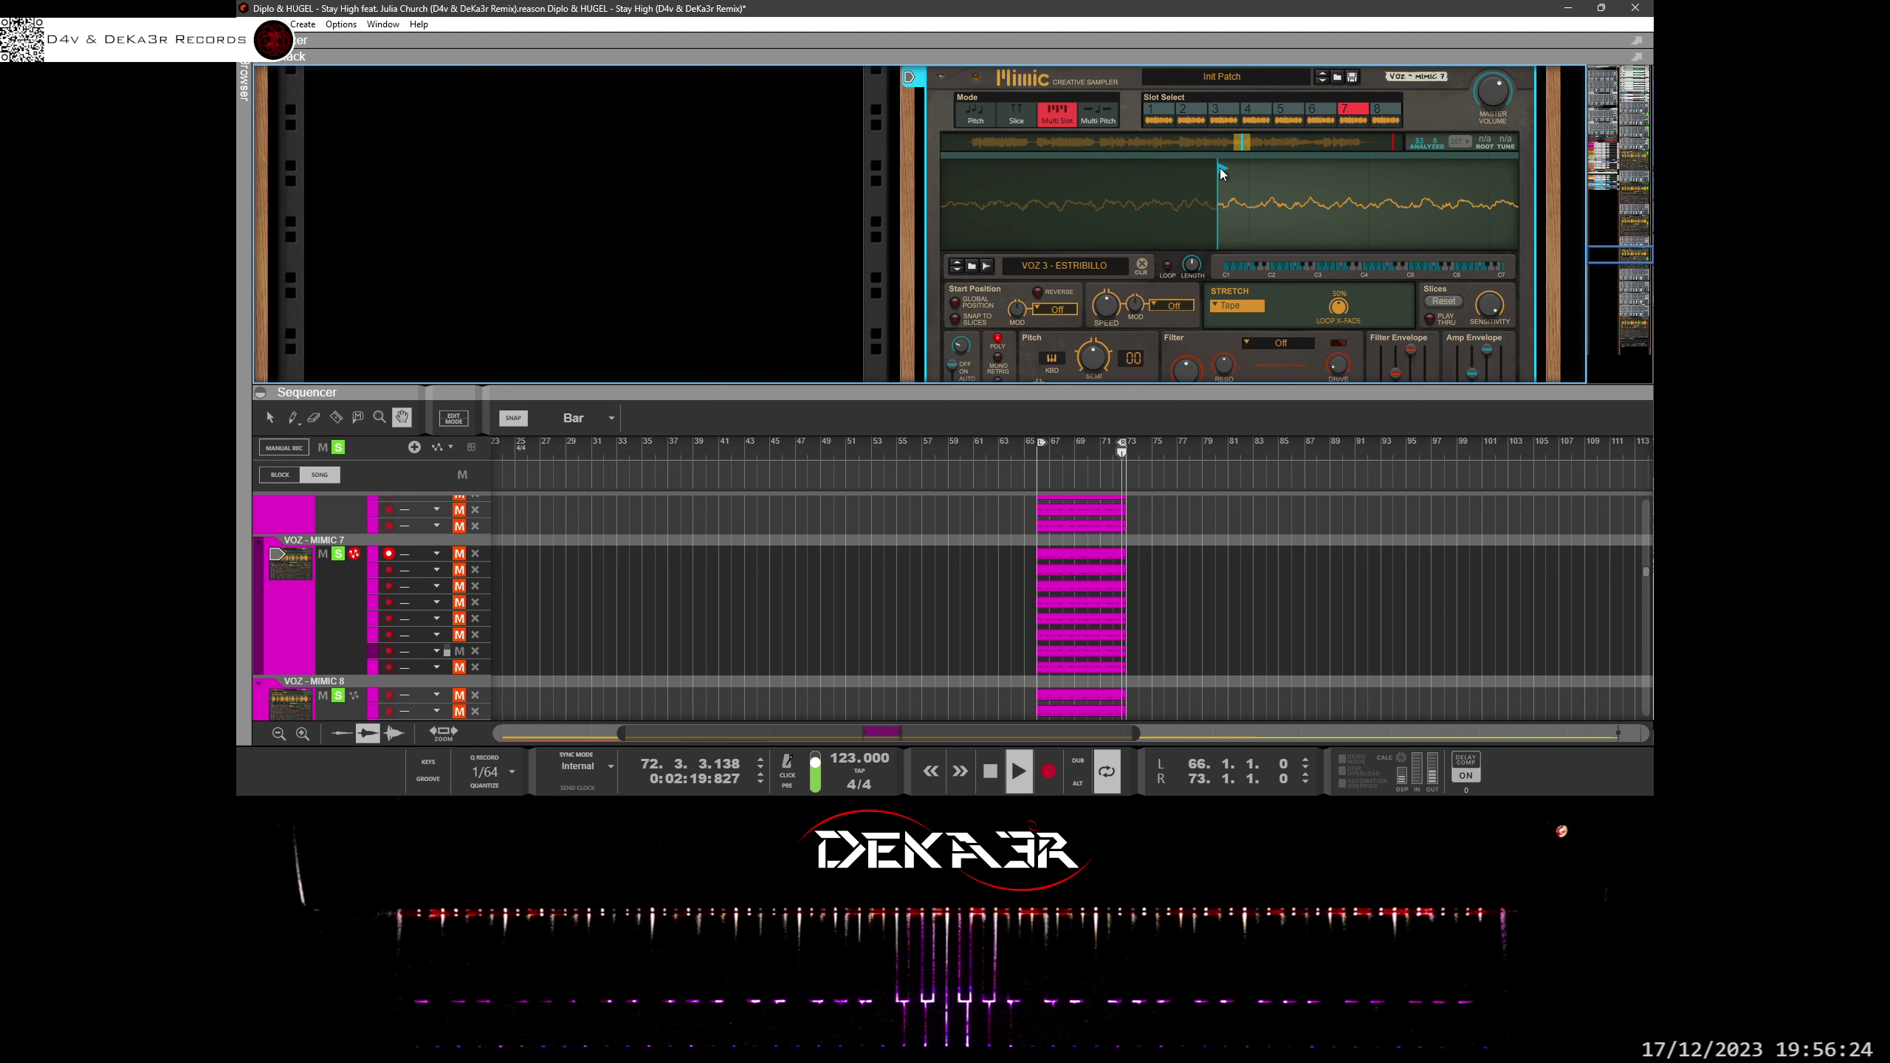
mouse_move(1220, 170)
mouse_down()
mouse_move(1181, 173)
mouse_move(1218, 172)
mouse_up()
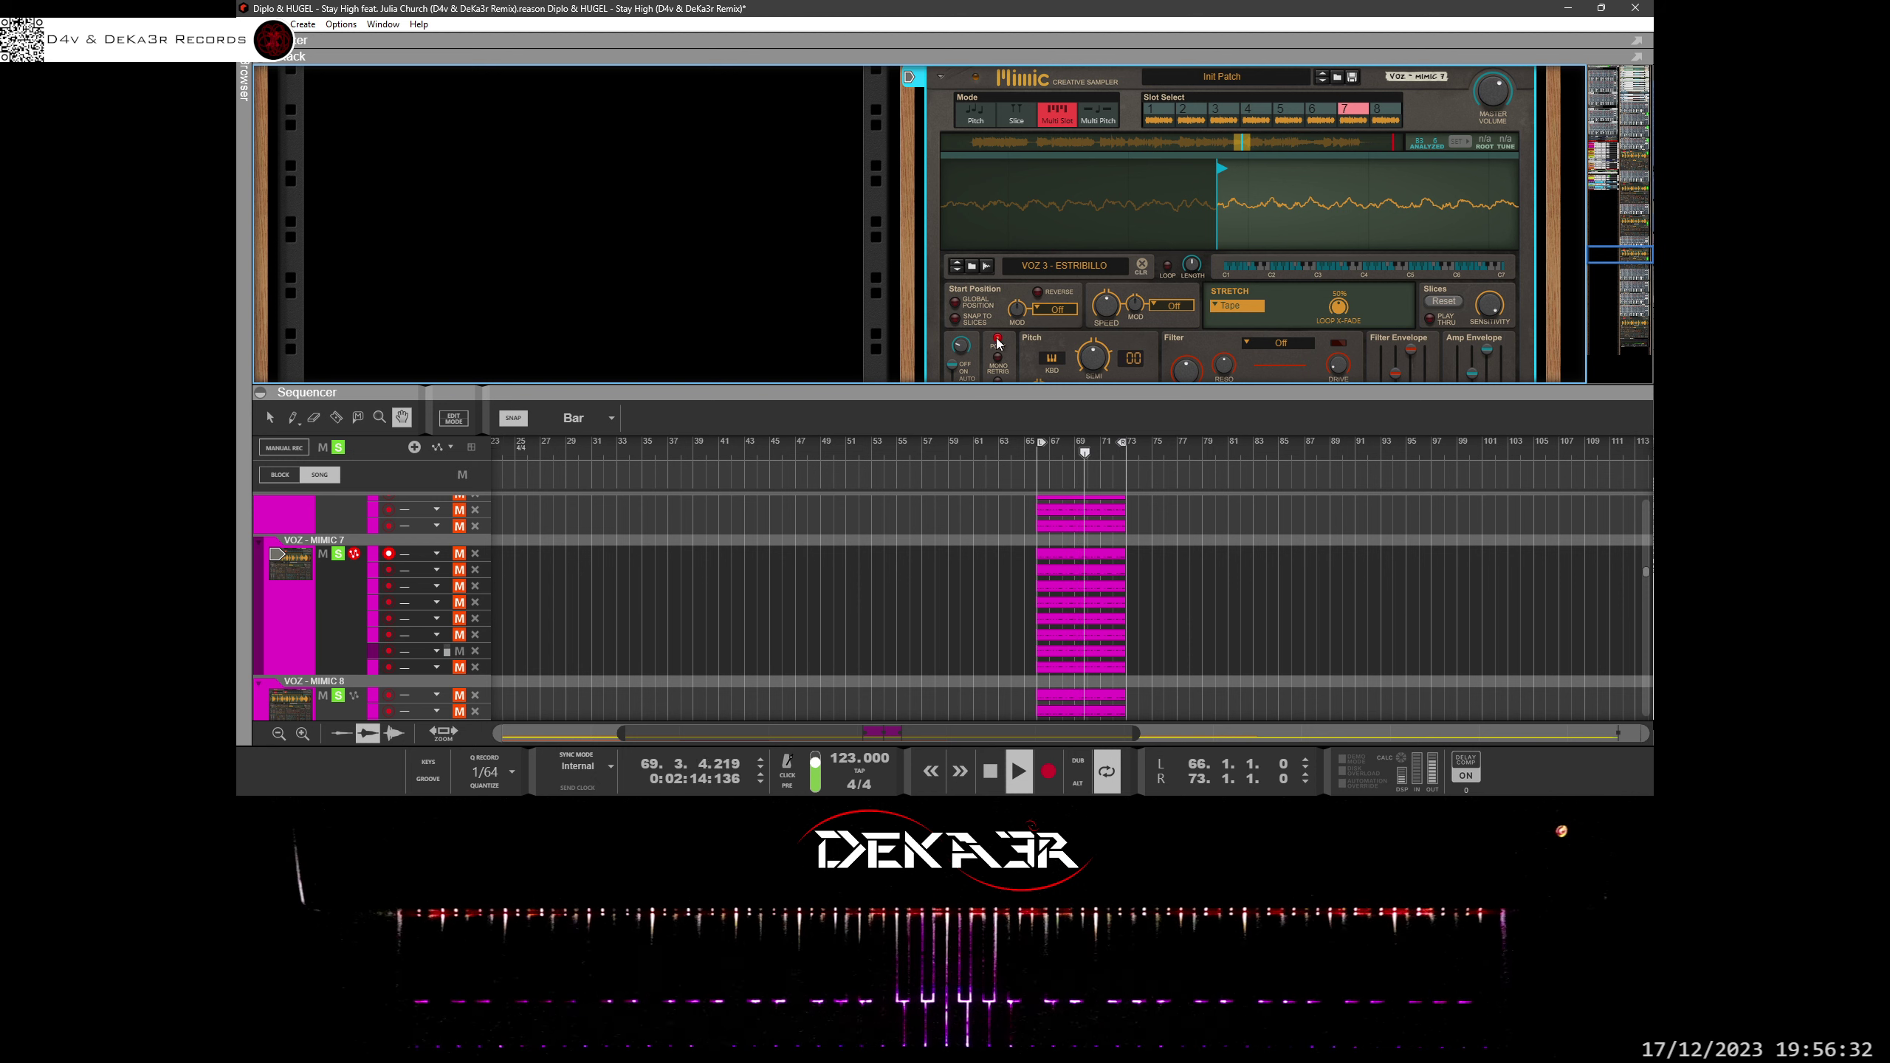
Unmute the eighth lane of VOZ - MIMIC 7 and mute the seventh lane.
scroll(1058, 307, down, 5)
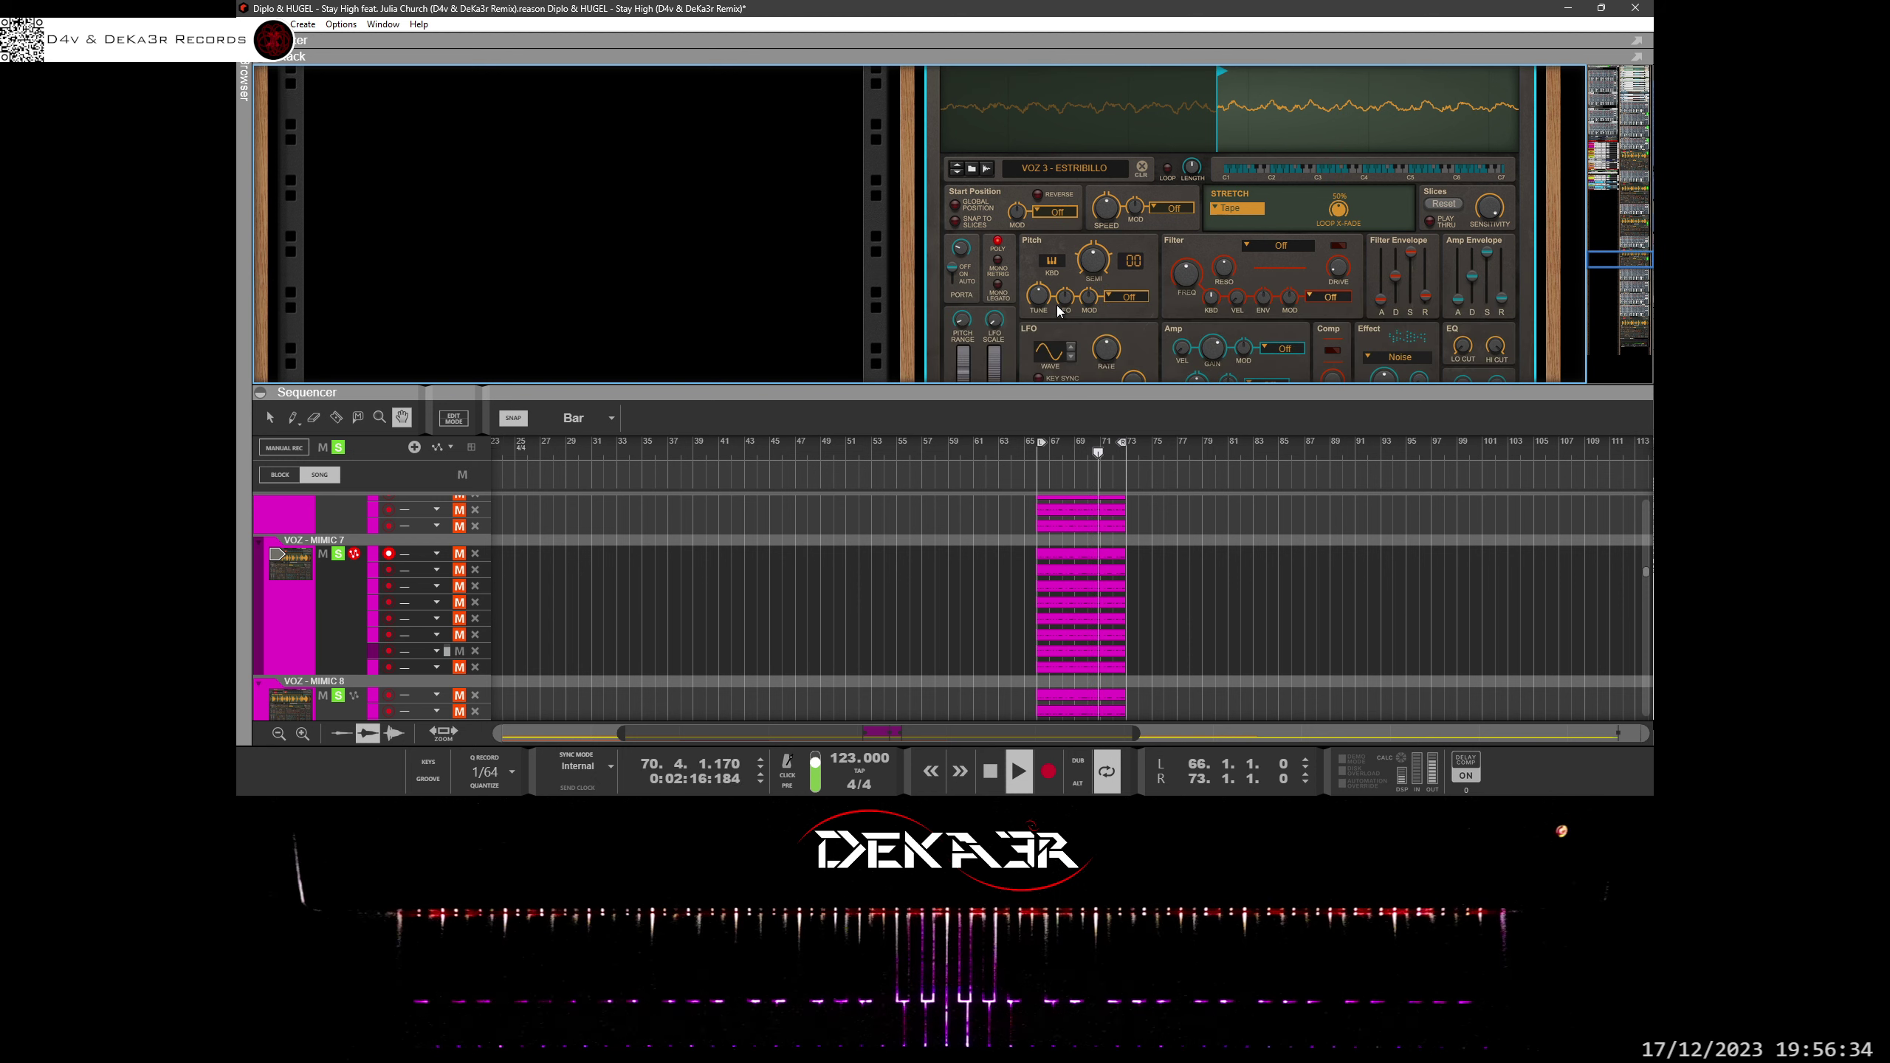
scroll(1059, 312, up, 6)
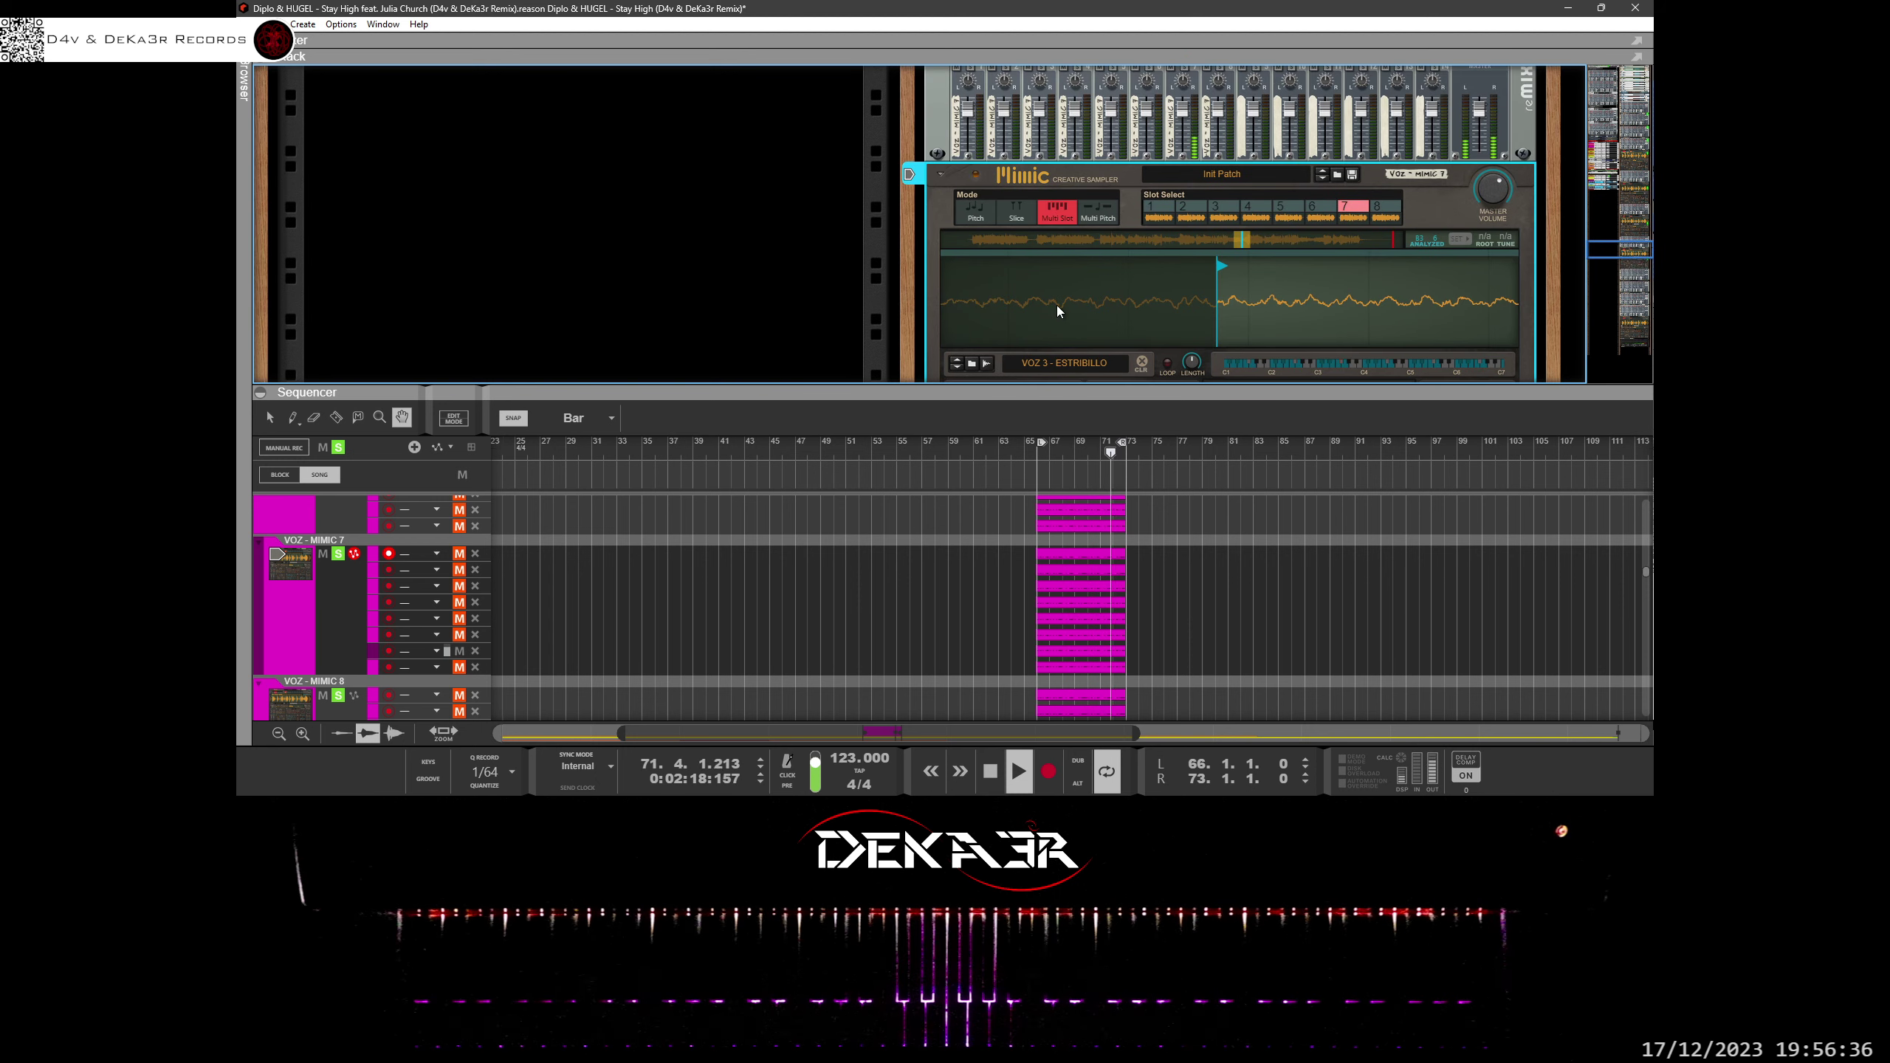
click(459, 667)
click(373, 668)
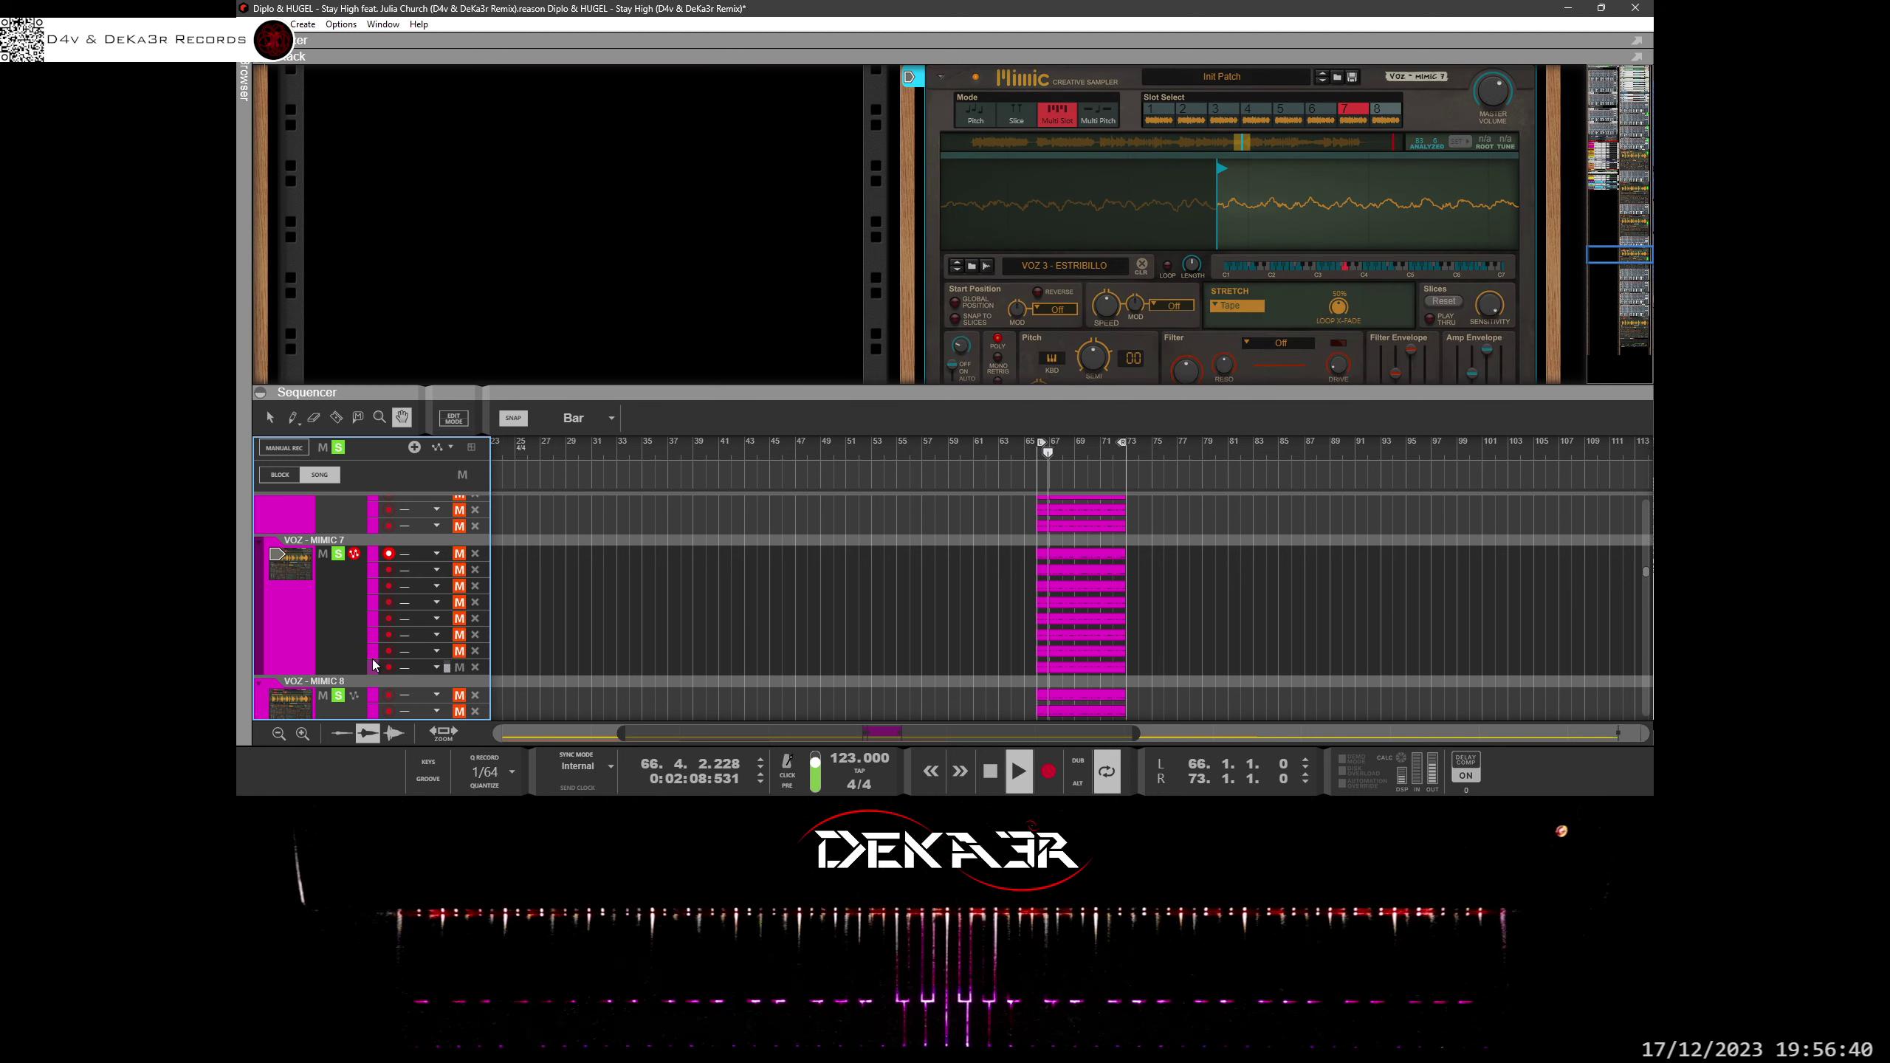
Select slot 8, zoom its waveform in around the sample start marker, and save the song.
click(1379, 115)
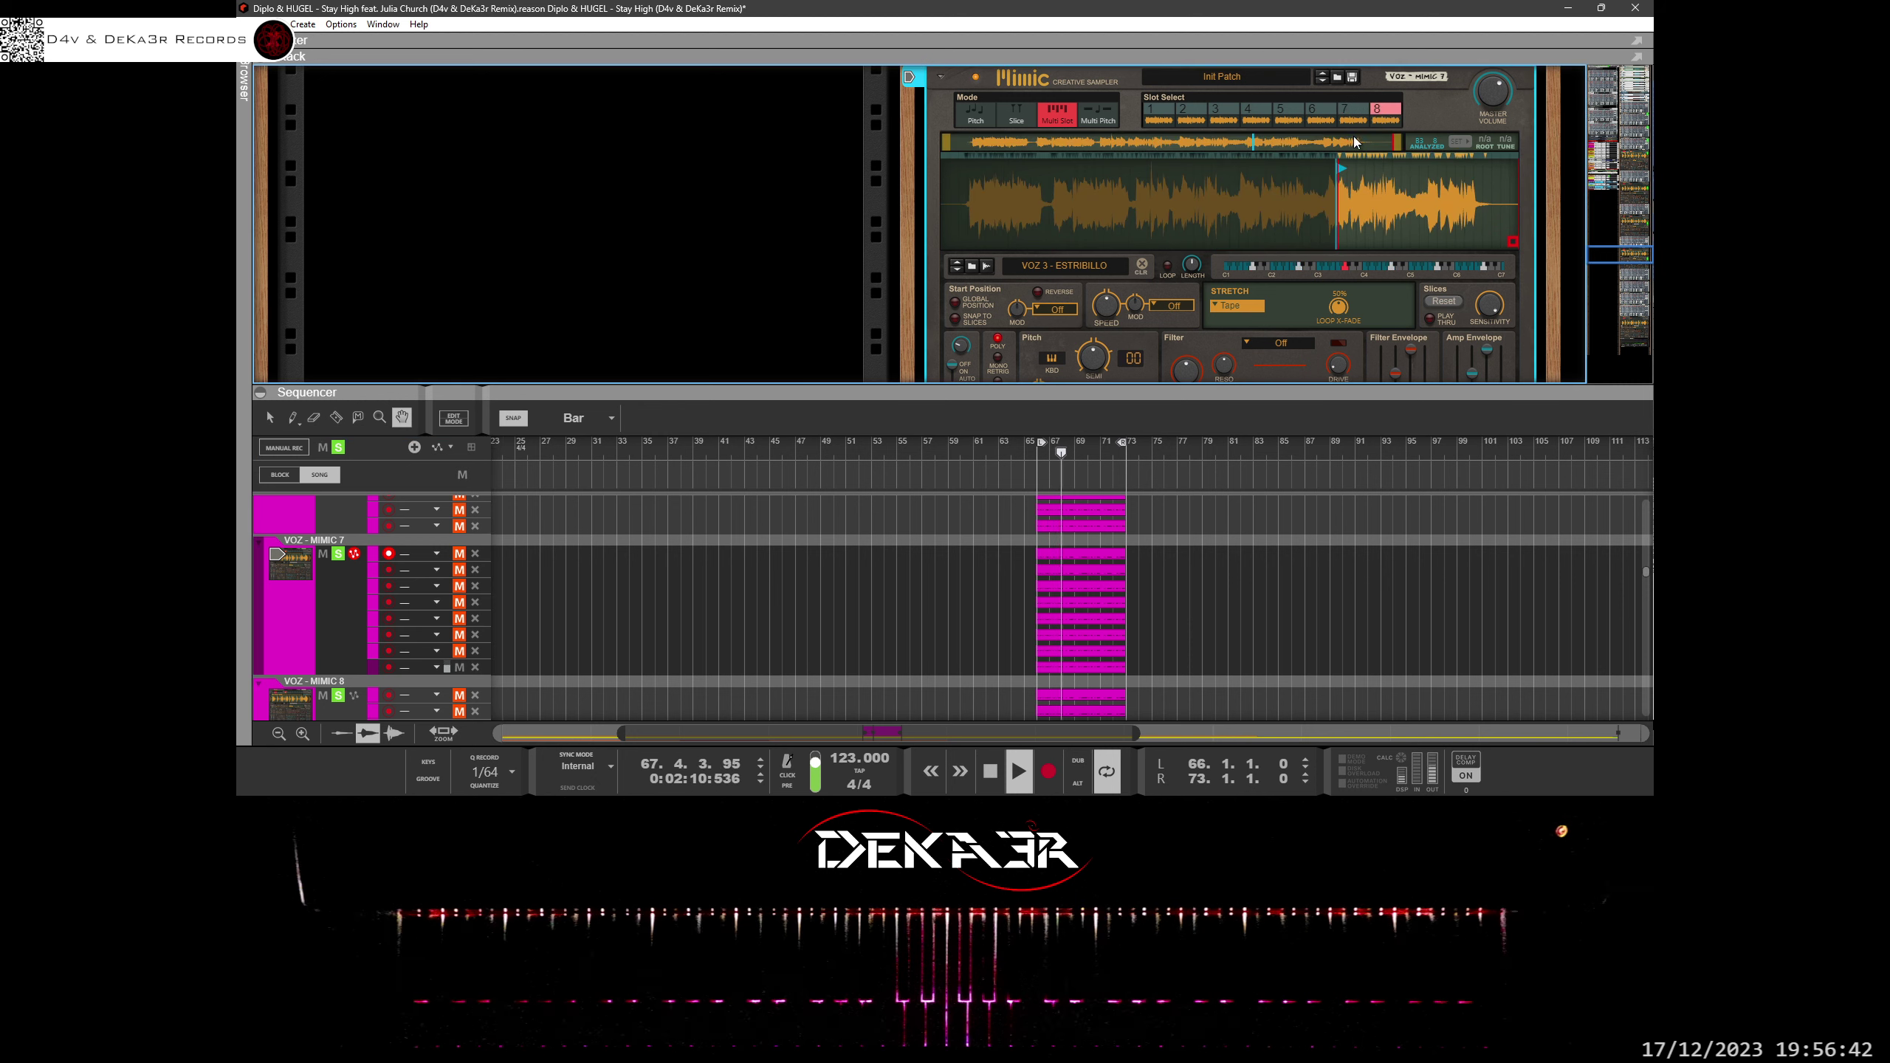
drag(1344, 195, 1348, 312)
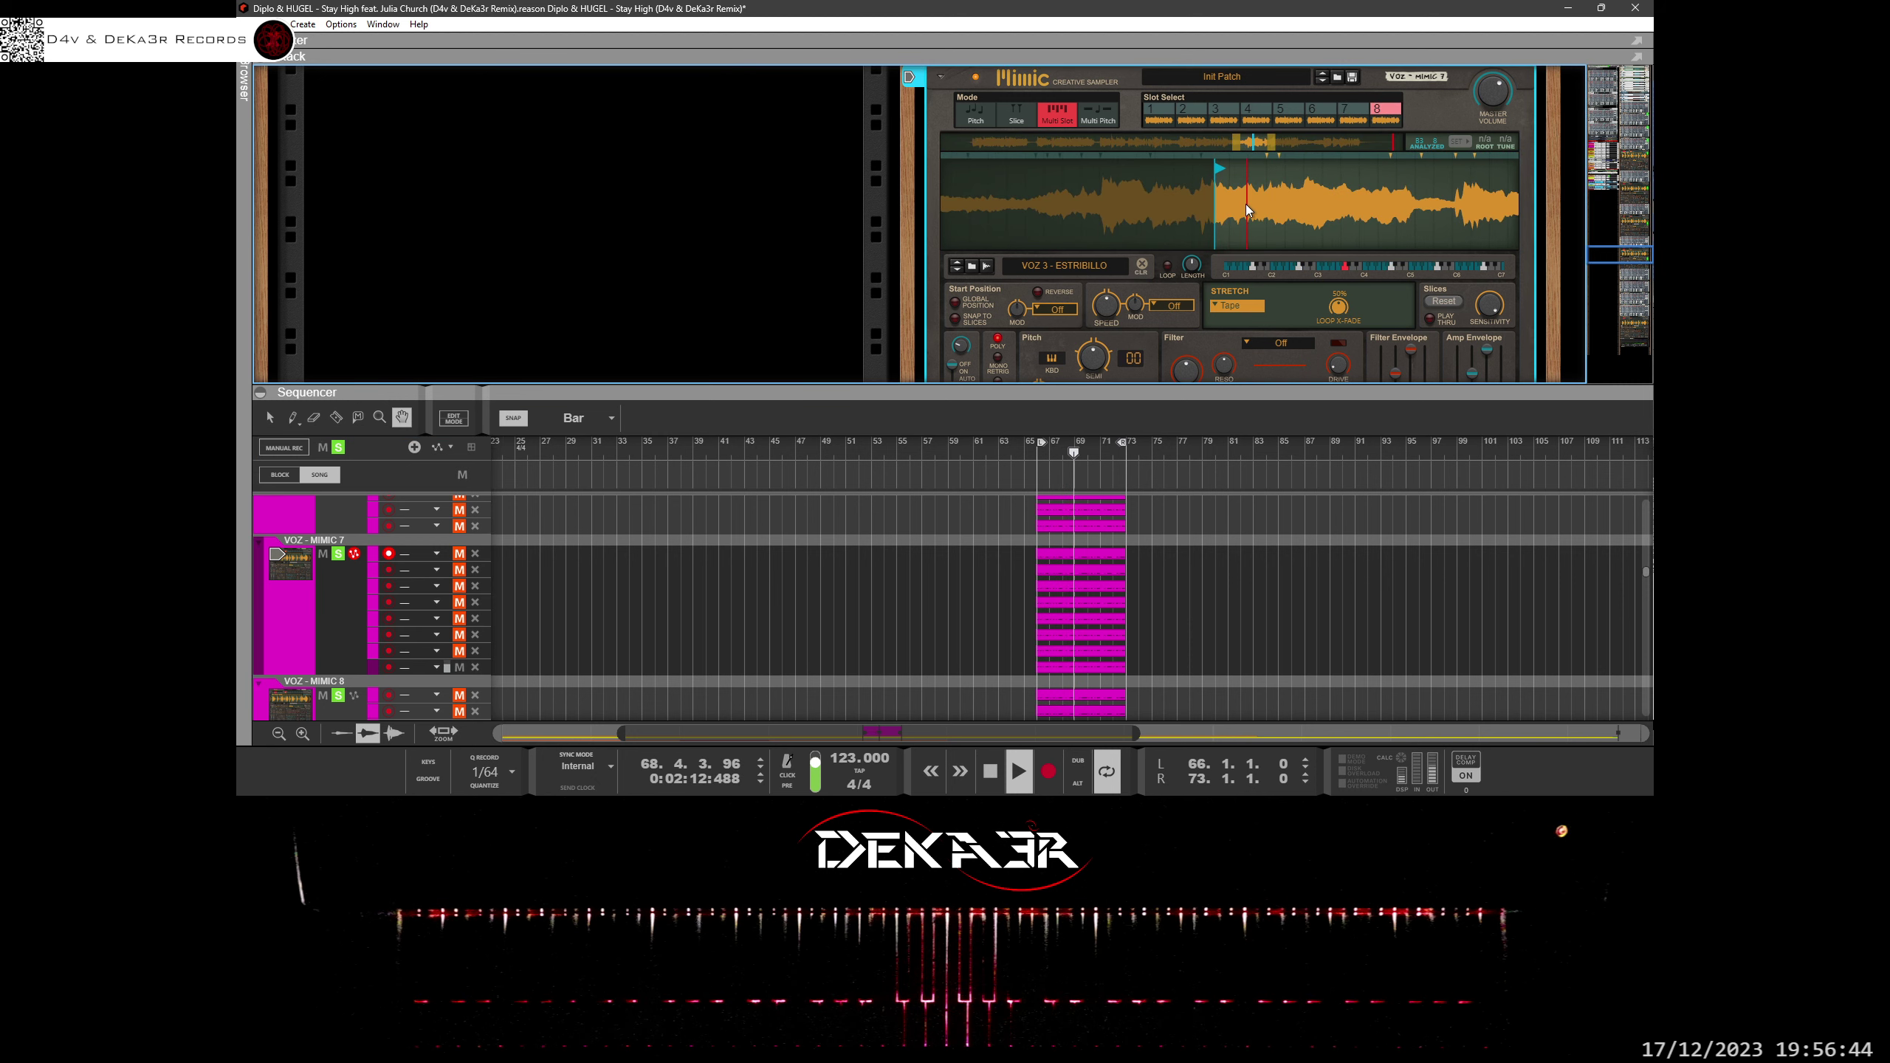
click(251, 24)
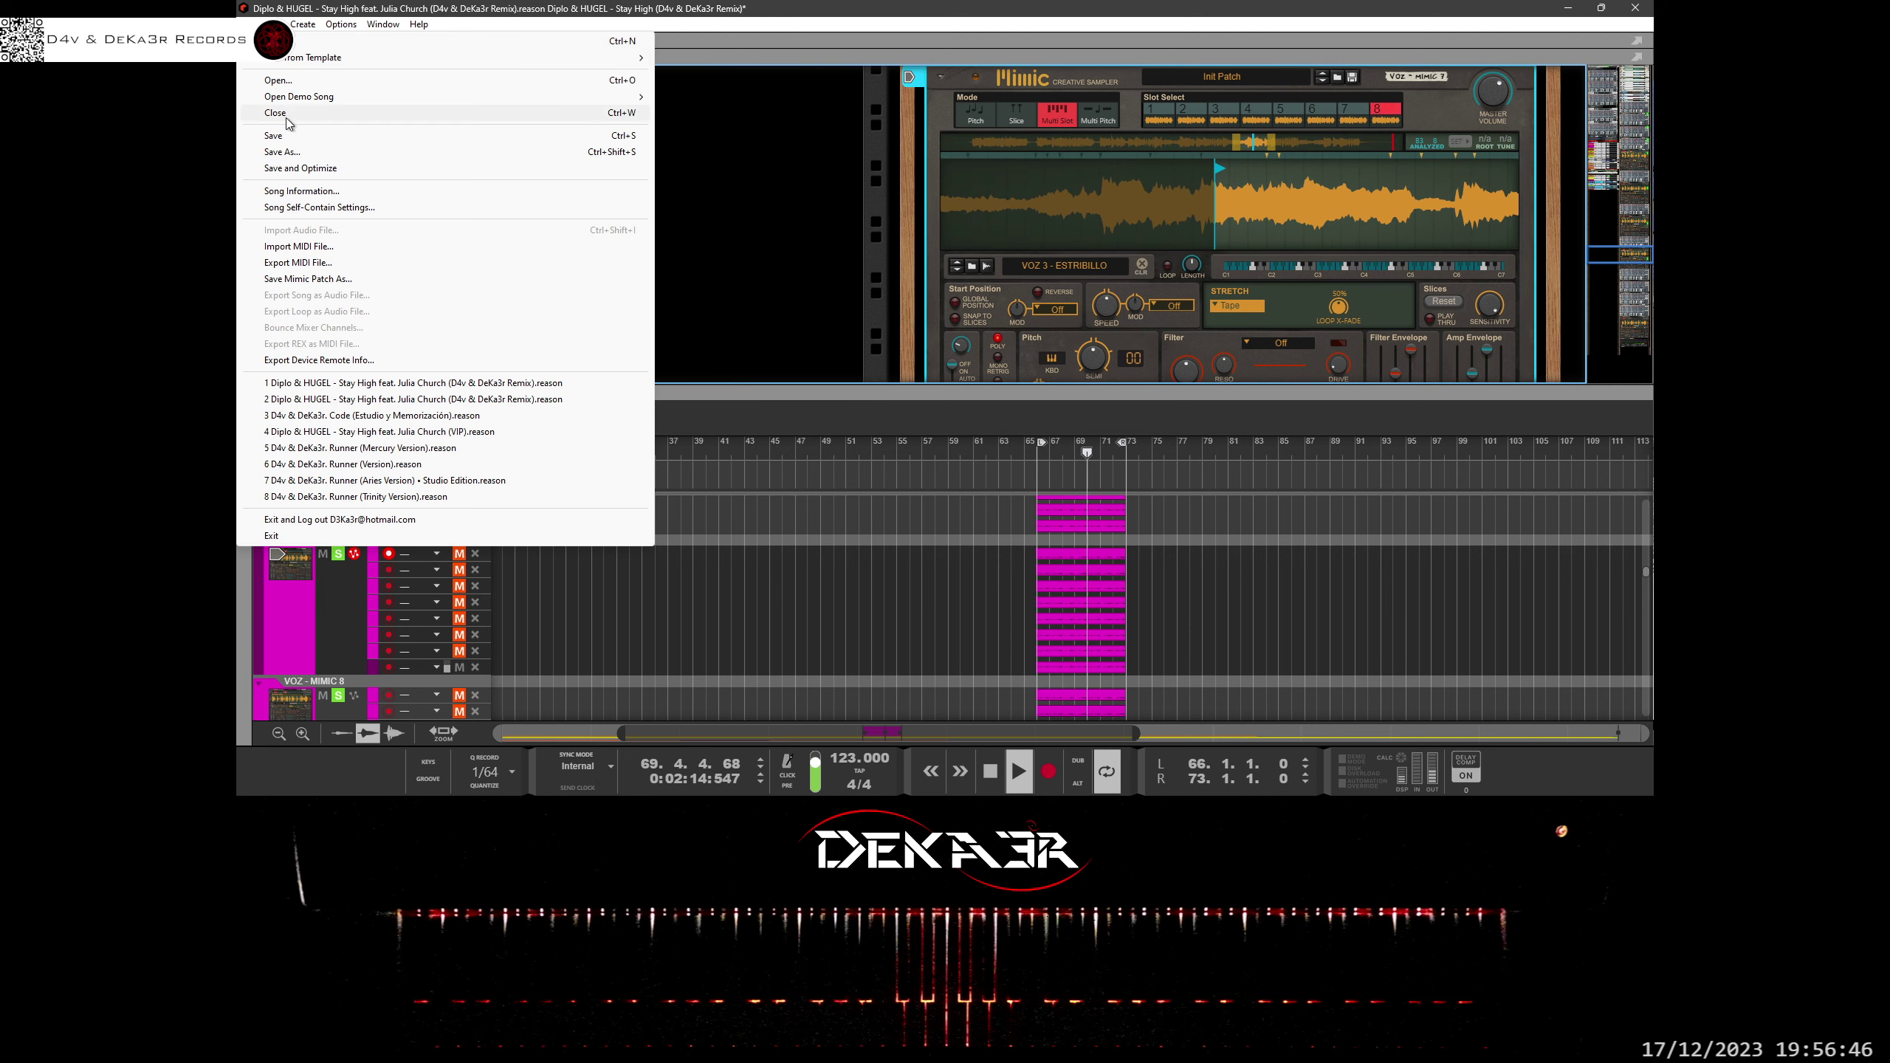
click(290, 135)
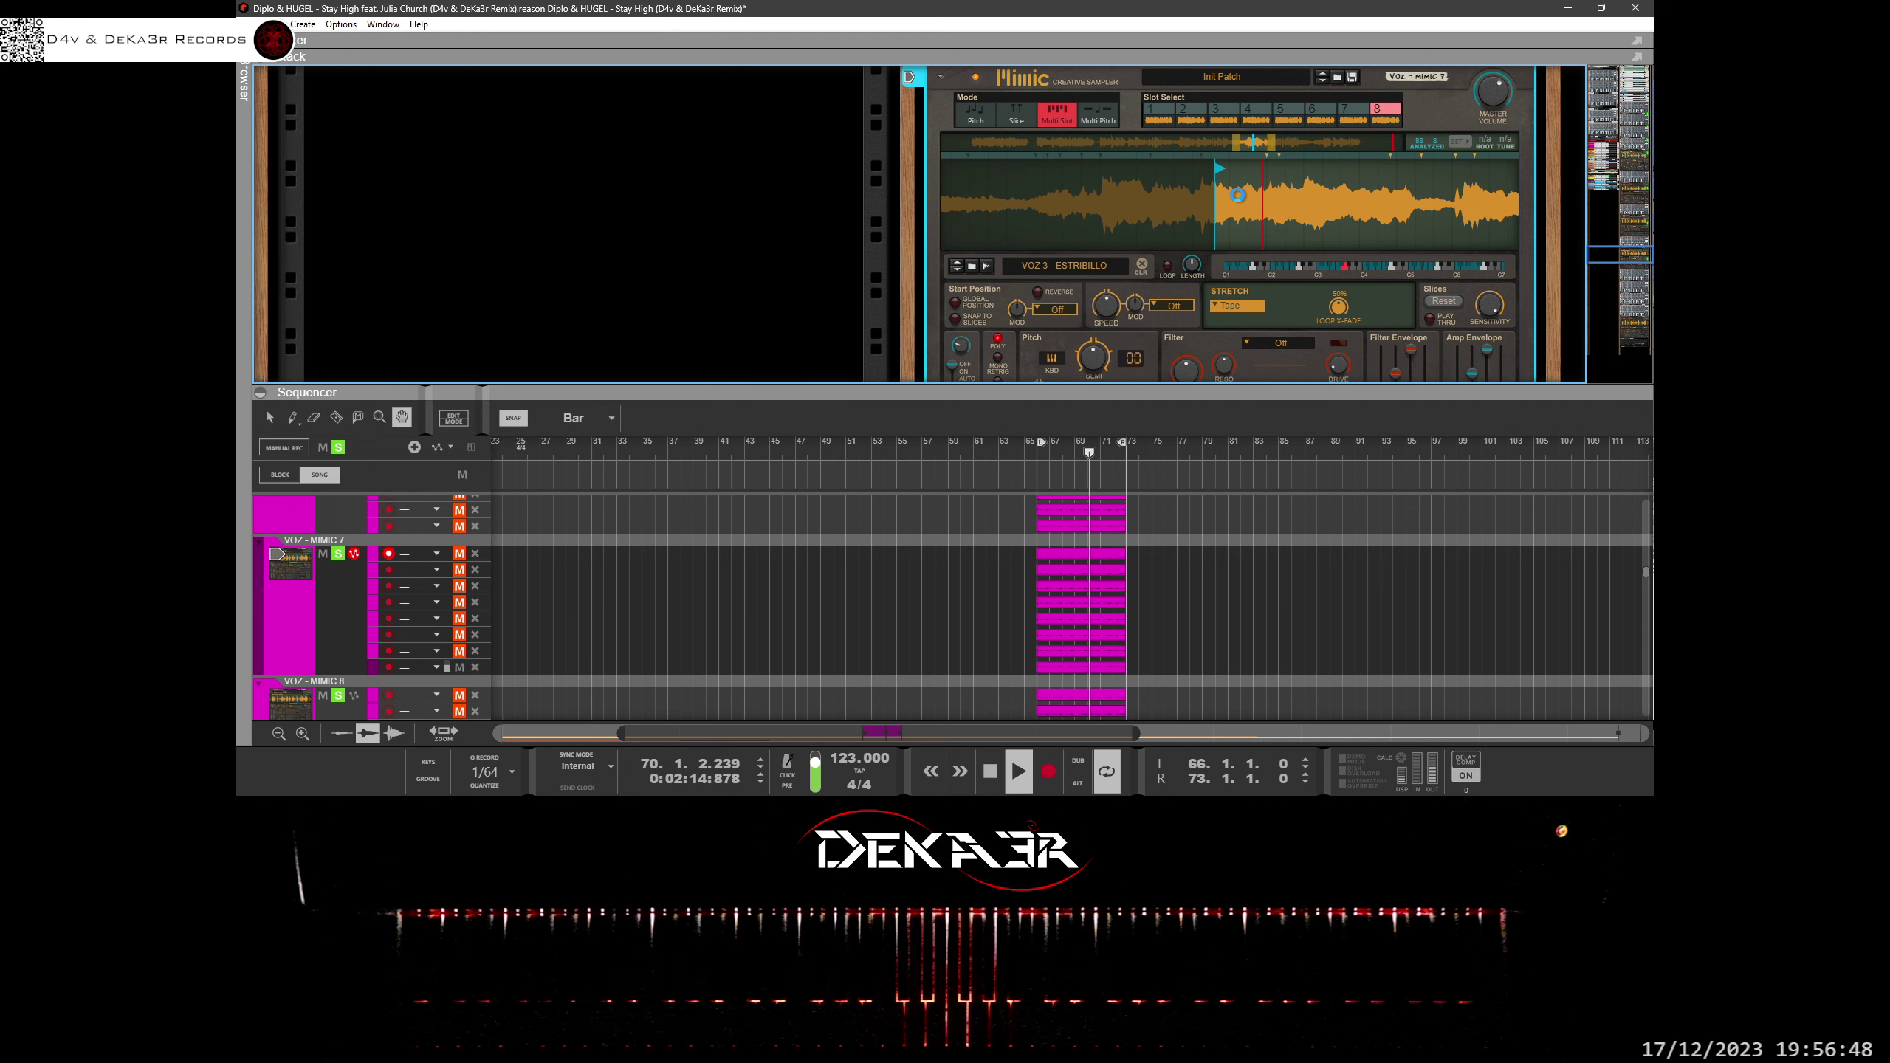
Fine-tune the sample start marker of slot 8 on VOZ - MIMIC 7 at close zoom.
mouse_move(1234, 191)
mouse_down()
mouse_move(1240, 225)
mouse_move(1324, 254)
mouse_move(1266, 225)
mouse_move(1259, 244)
mouse_up()
mouse_move(1268, 167)
mouse_down()
mouse_move(1076, 179)
mouse_move(1205, 180)
mouse_move(1220, 237)
mouse_move(1166, 162)
mouse_move(1144, 170)
mouse_up()
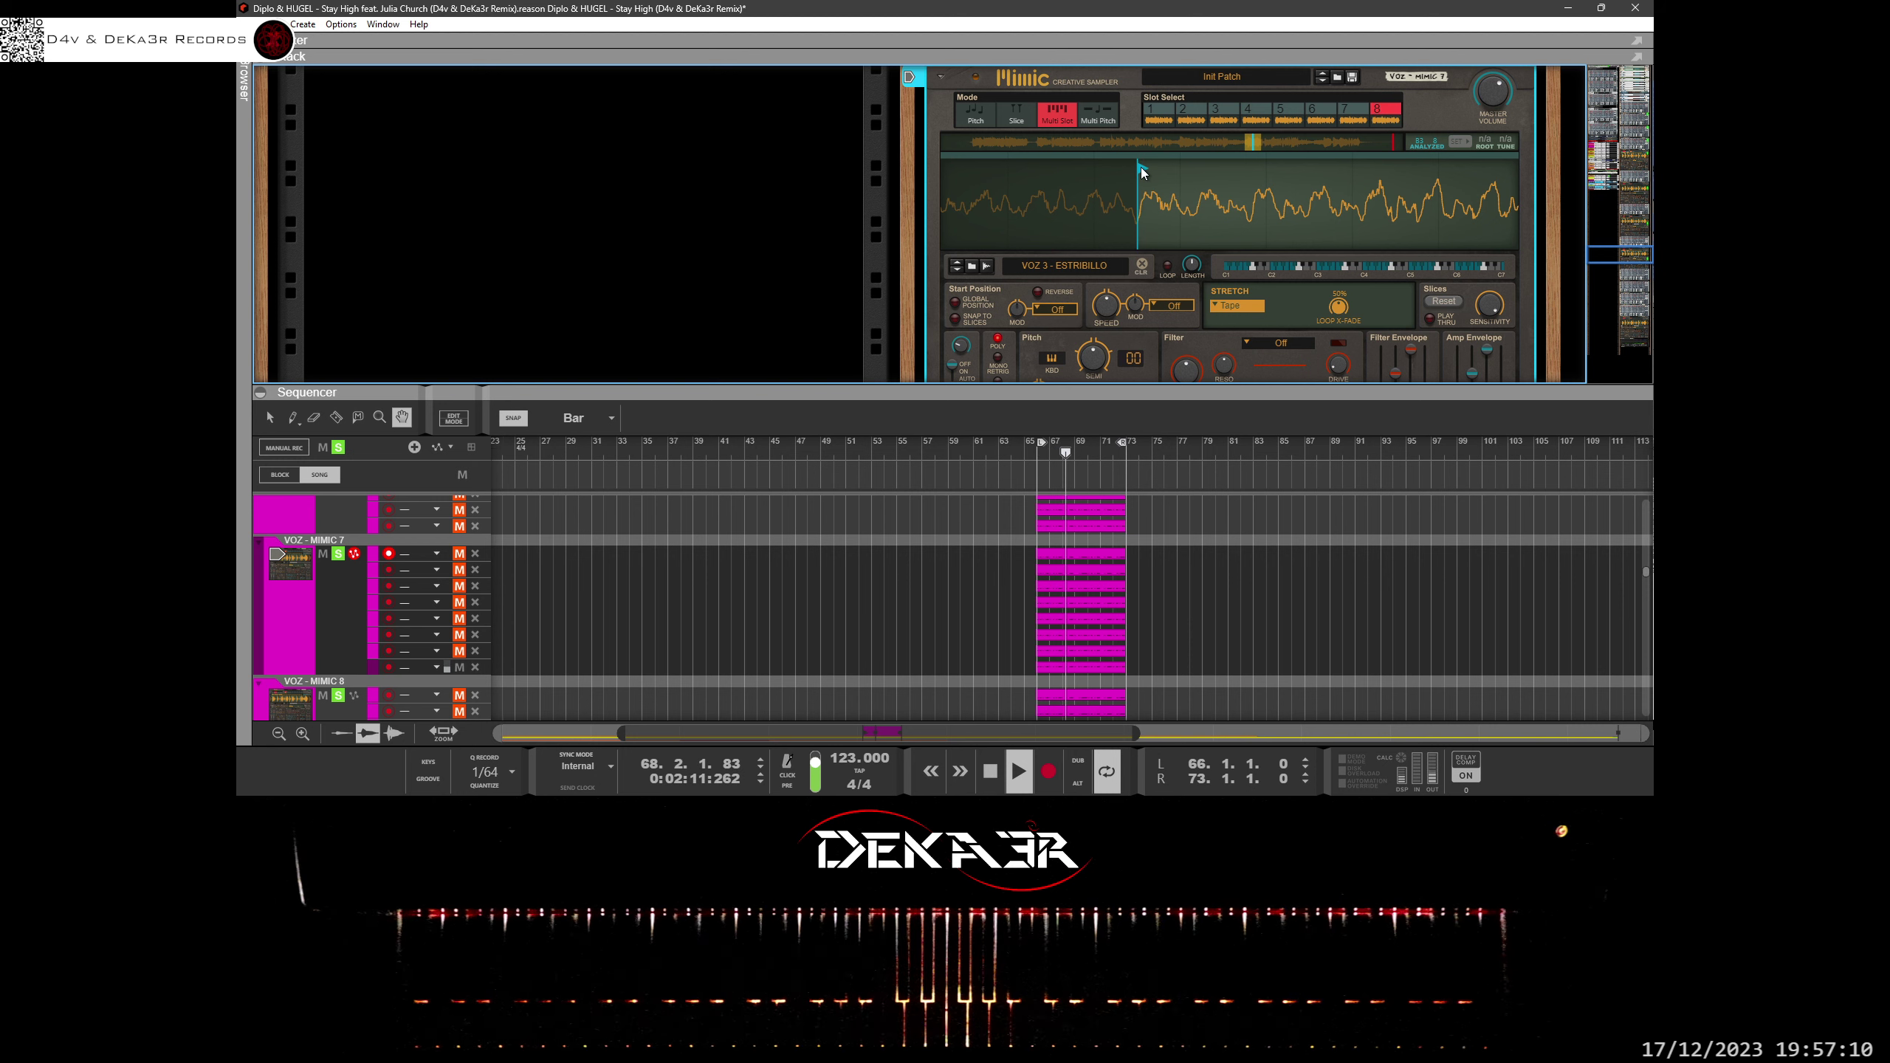
drag(1144, 167, 1143, 170)
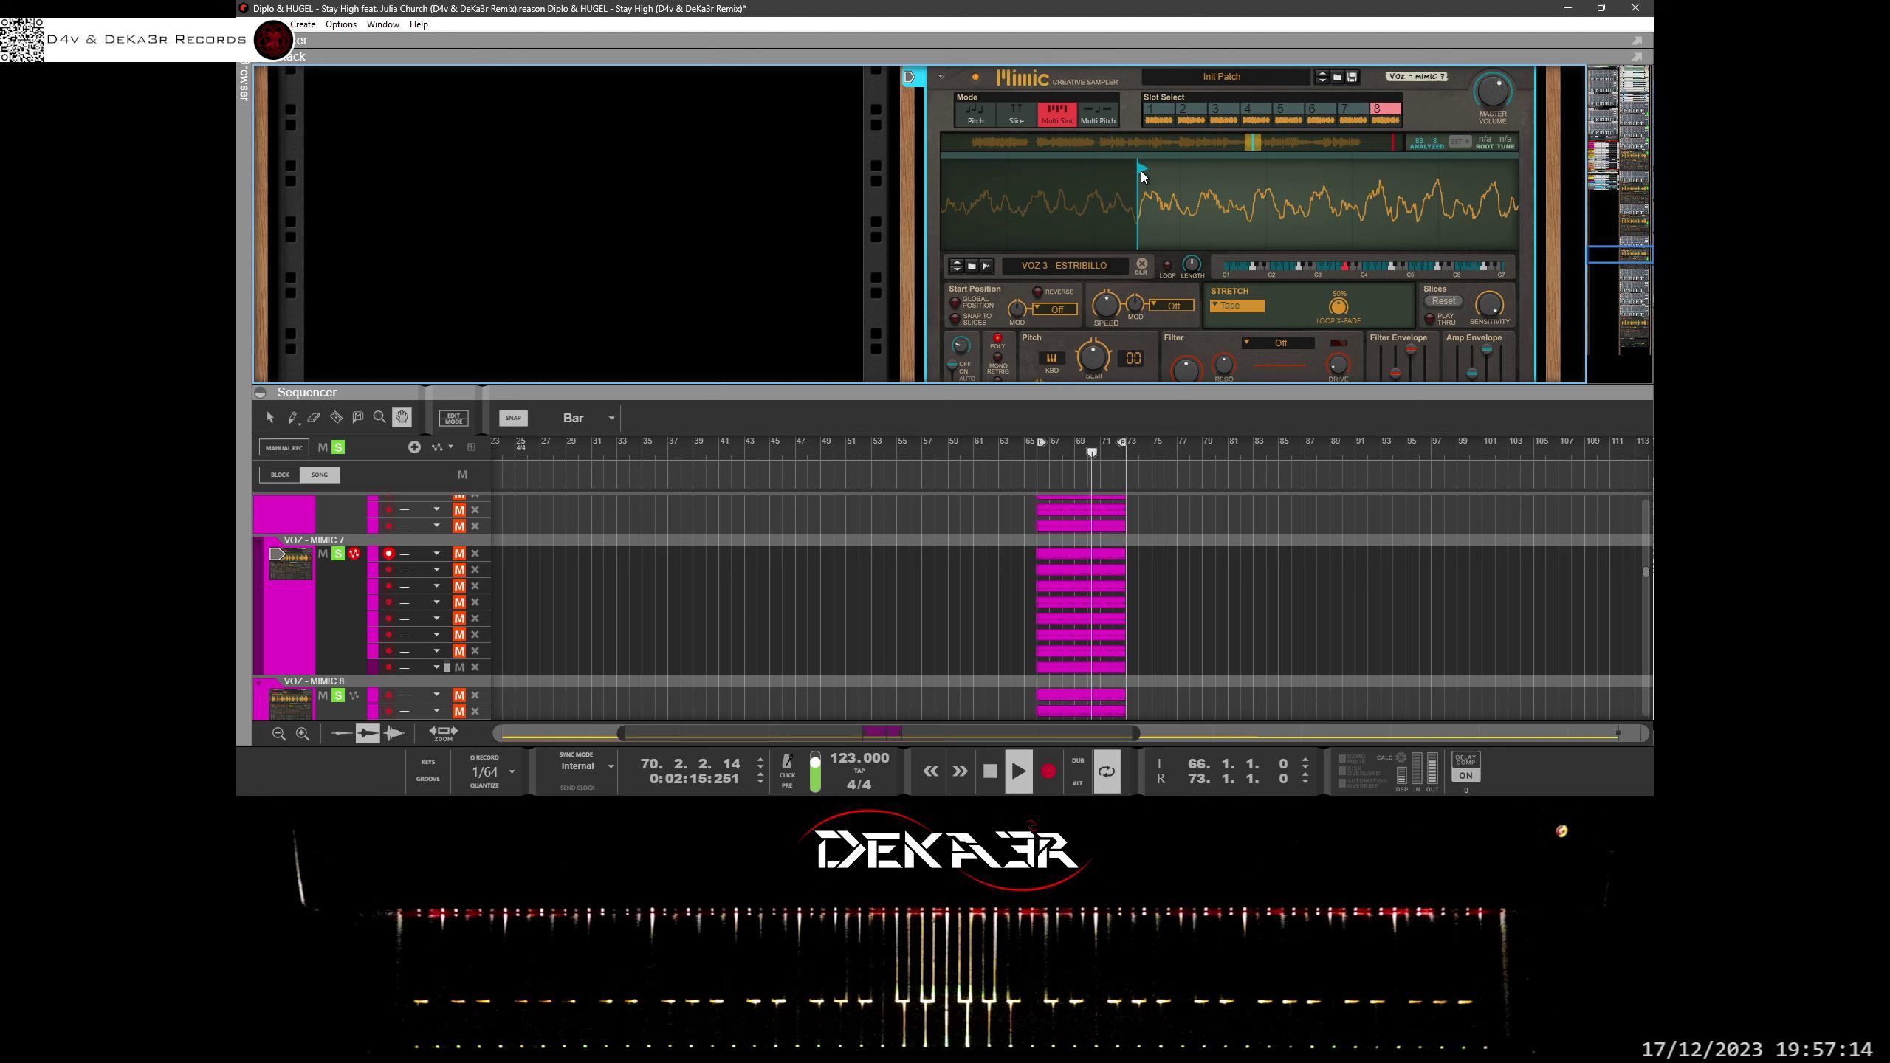
Mute the eighth lane and turn off solo on the VOZ - MIMIC 7 track.
click(459, 668)
click(339, 553)
Select the VOZ - MIMIC 8 track, unmute its first lane, and unfold its Mimic sampler in the rack.
click(263, 701)
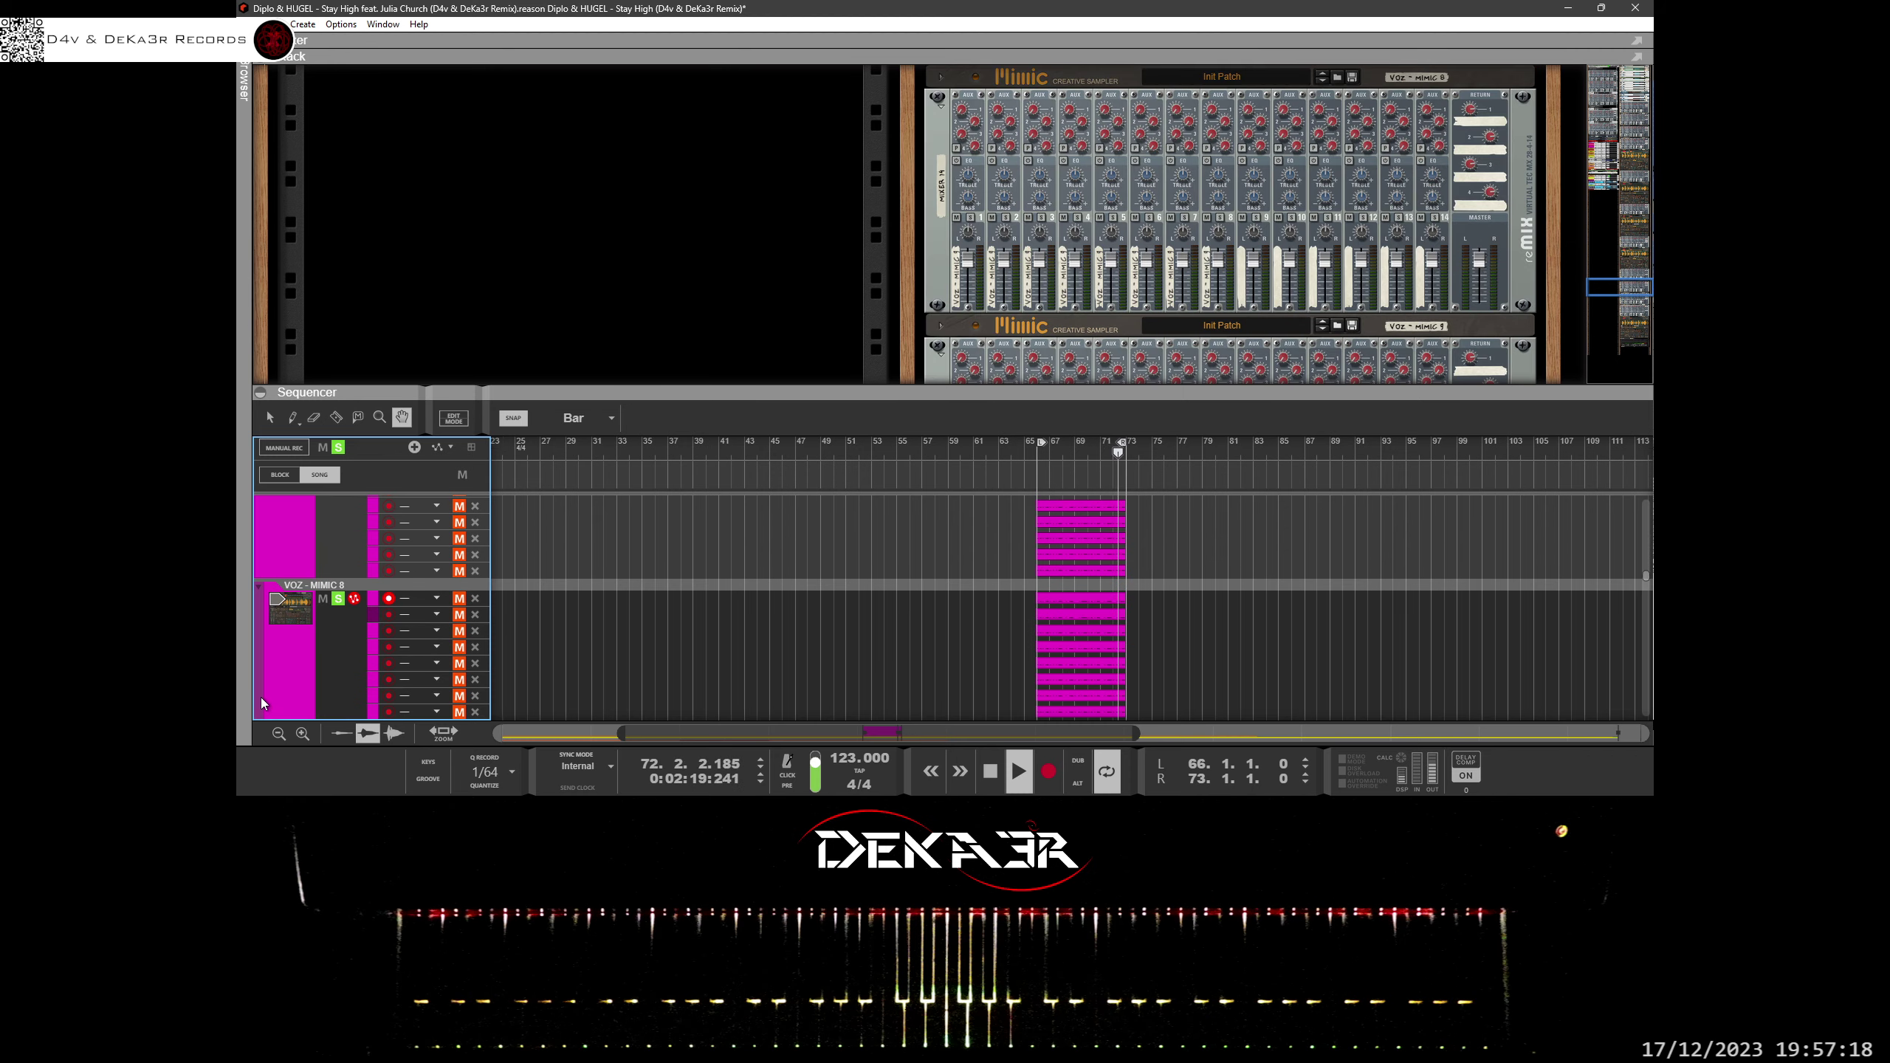
drag(556, 572, 561, 658)
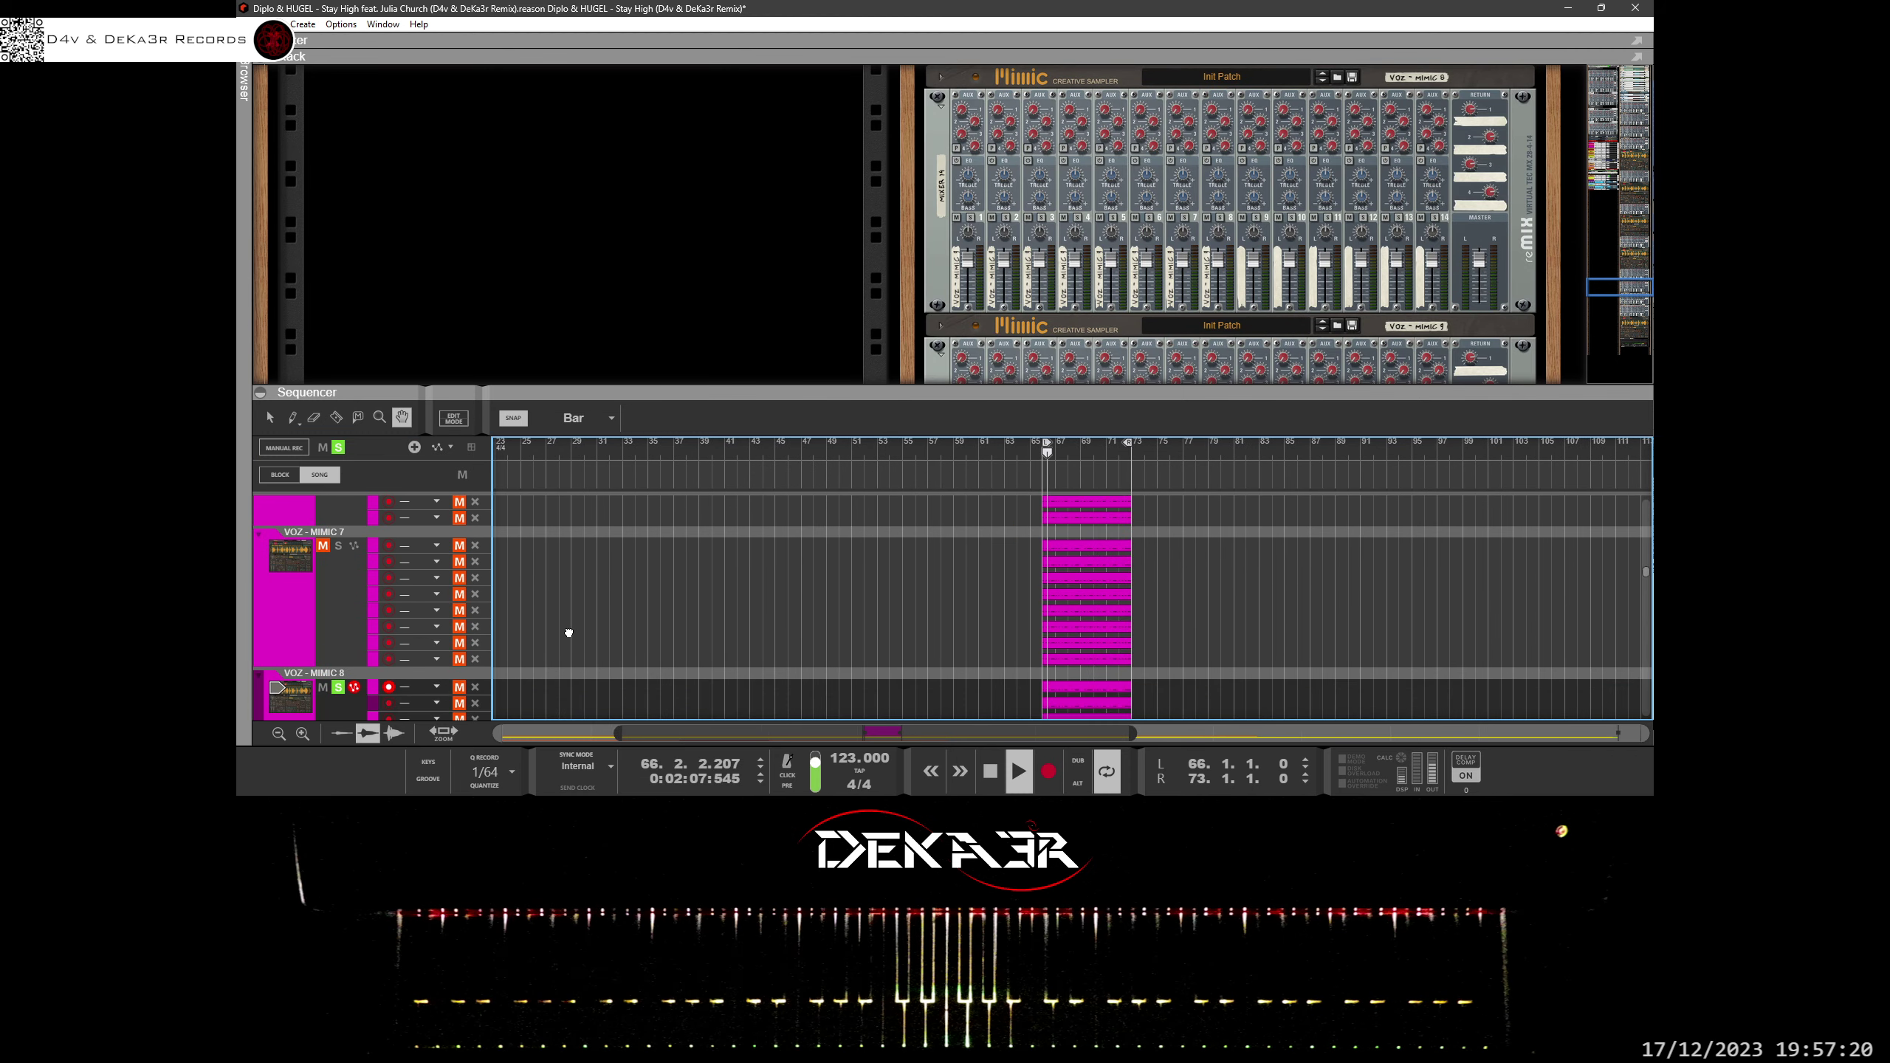
scroll(572, 531, down, 4)
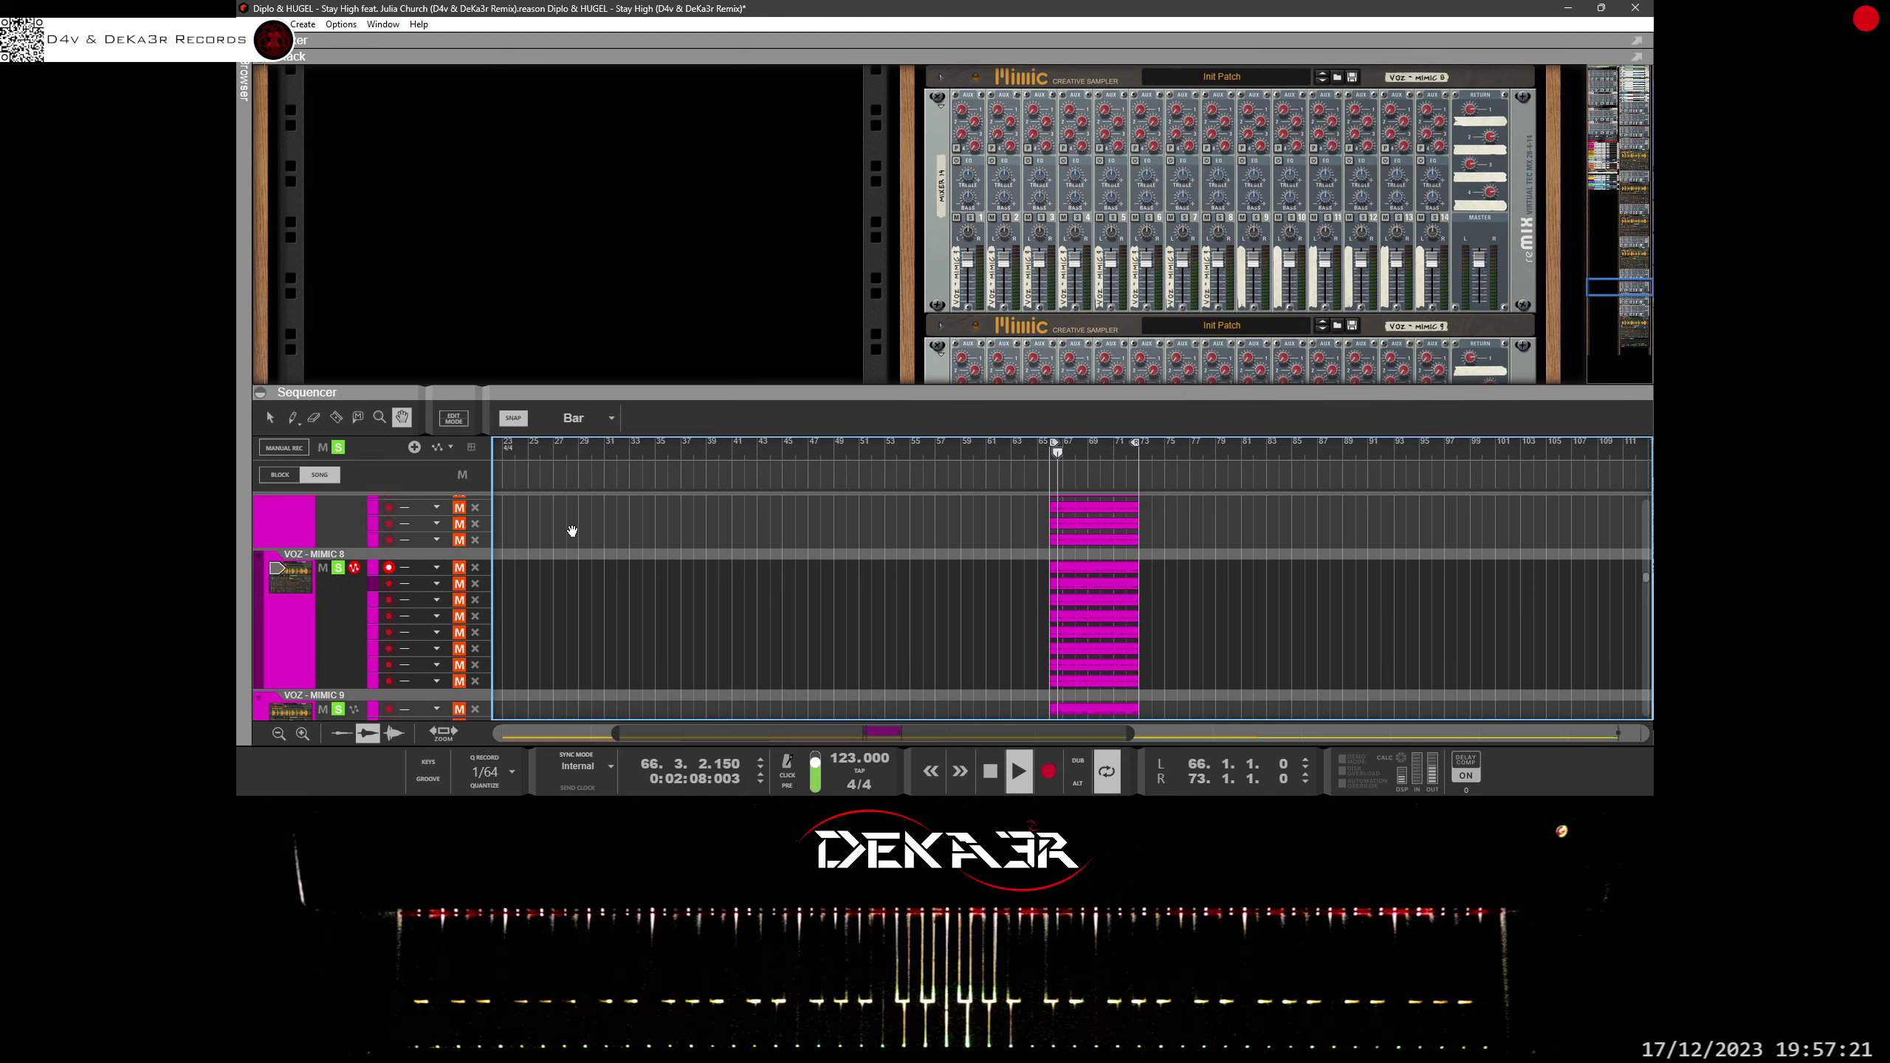
click(459, 567)
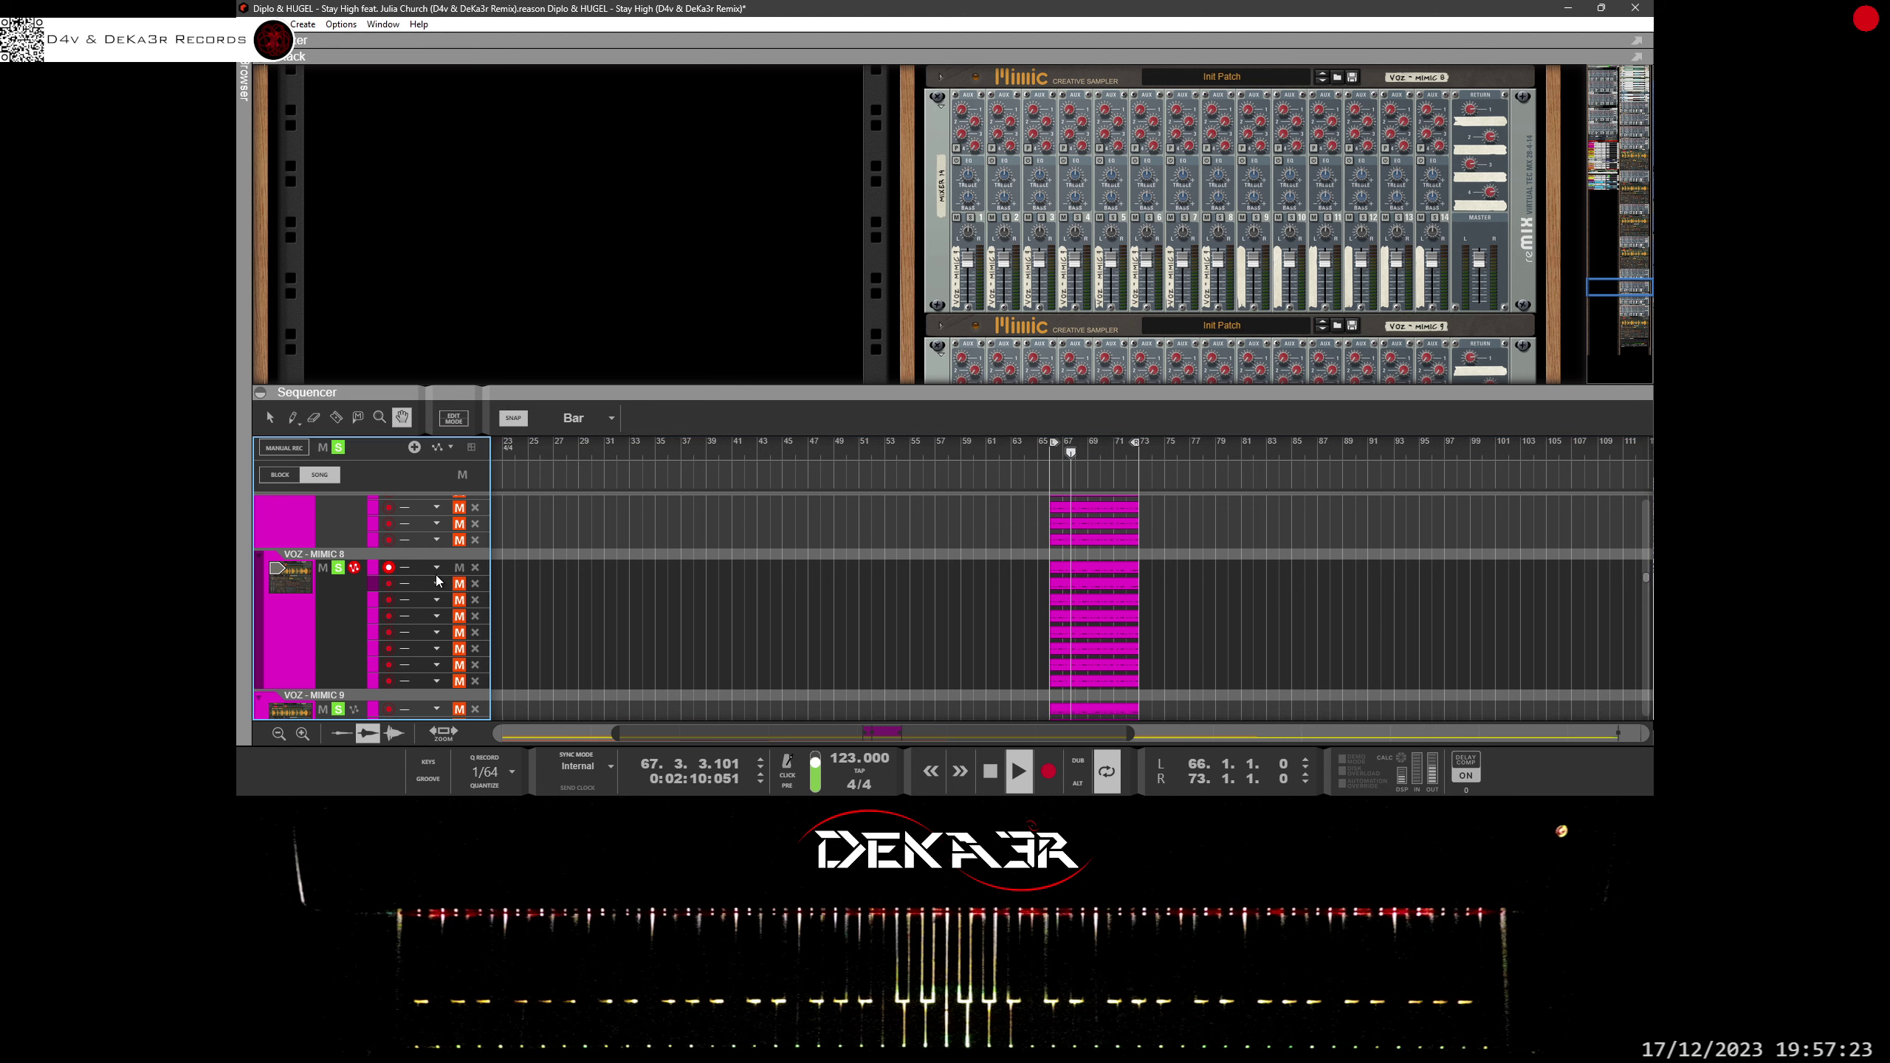
click(940, 76)
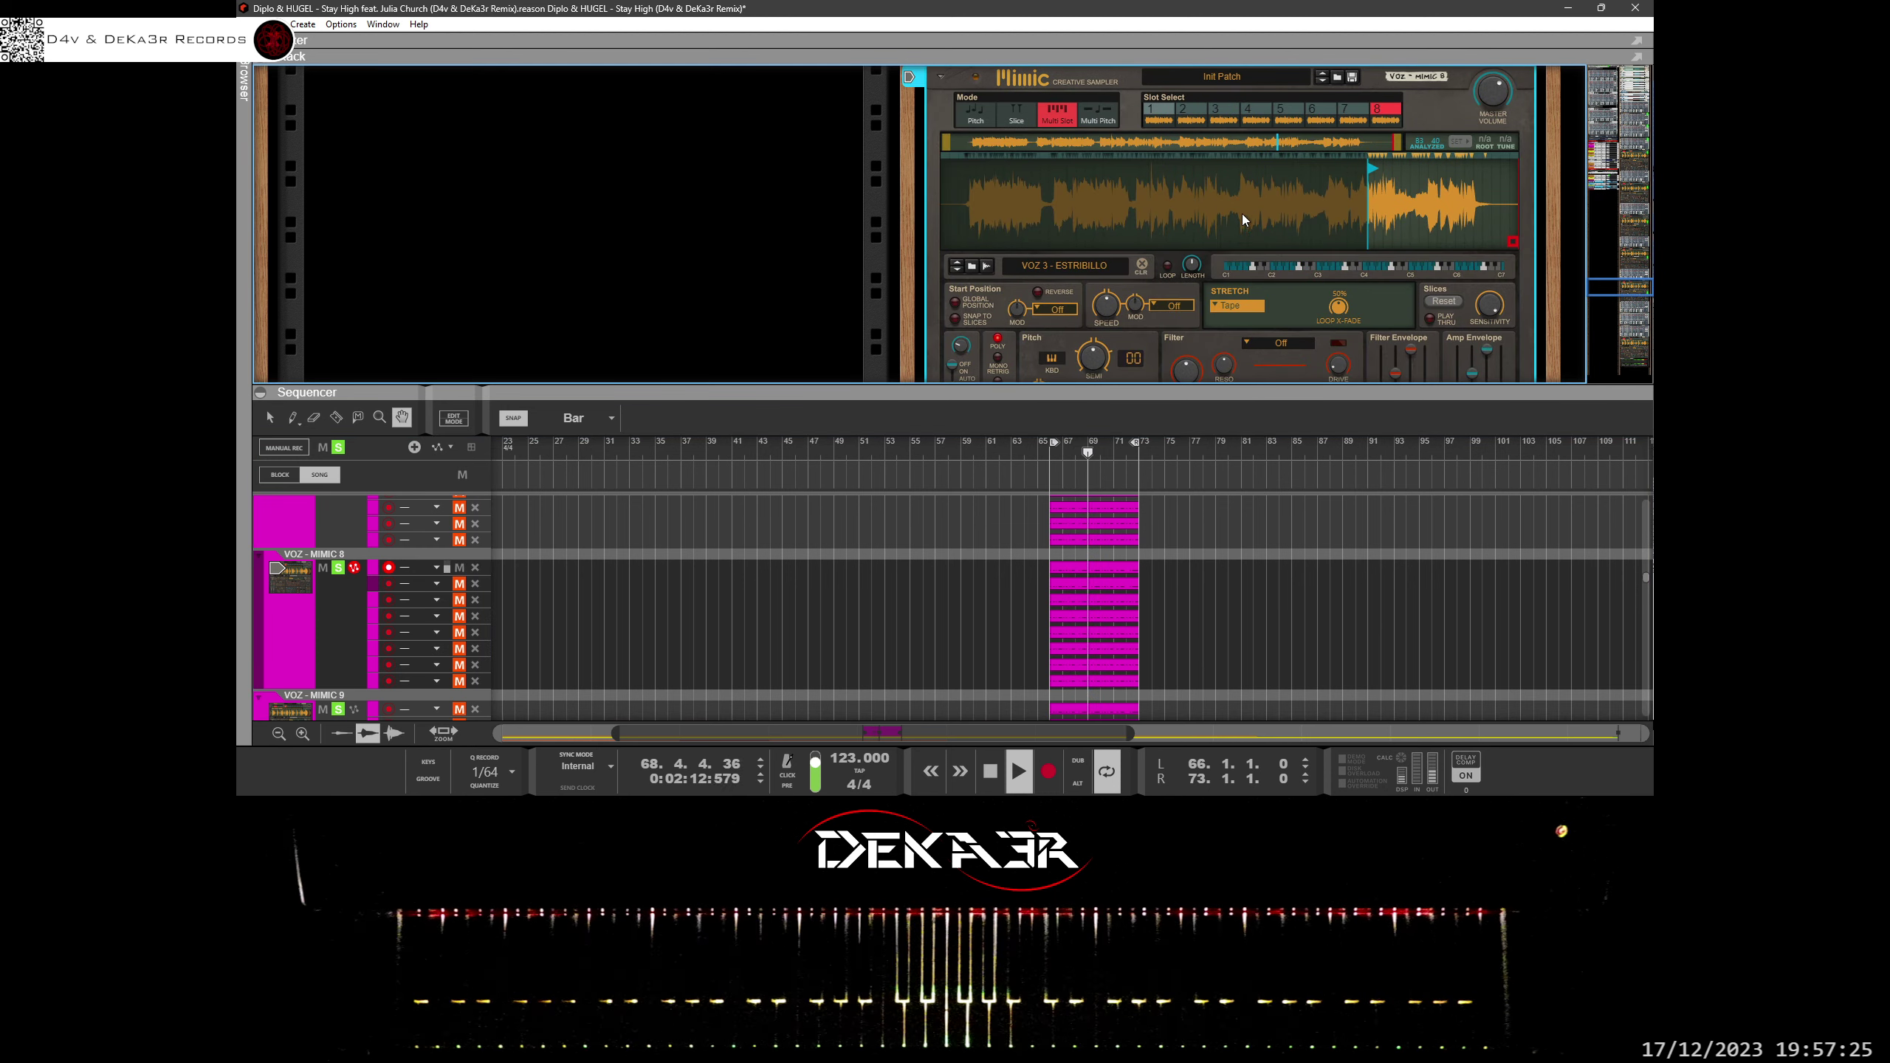
Select slot 1 of the VOZ - MIMIC 8 sampler and fine-tune its sample start marker in the zoomed waveform.
click(1161, 113)
mouse_move(1332, 204)
mouse_down()
mouse_move(1176, 169)
mouse_move(1200, 173)
mouse_up()
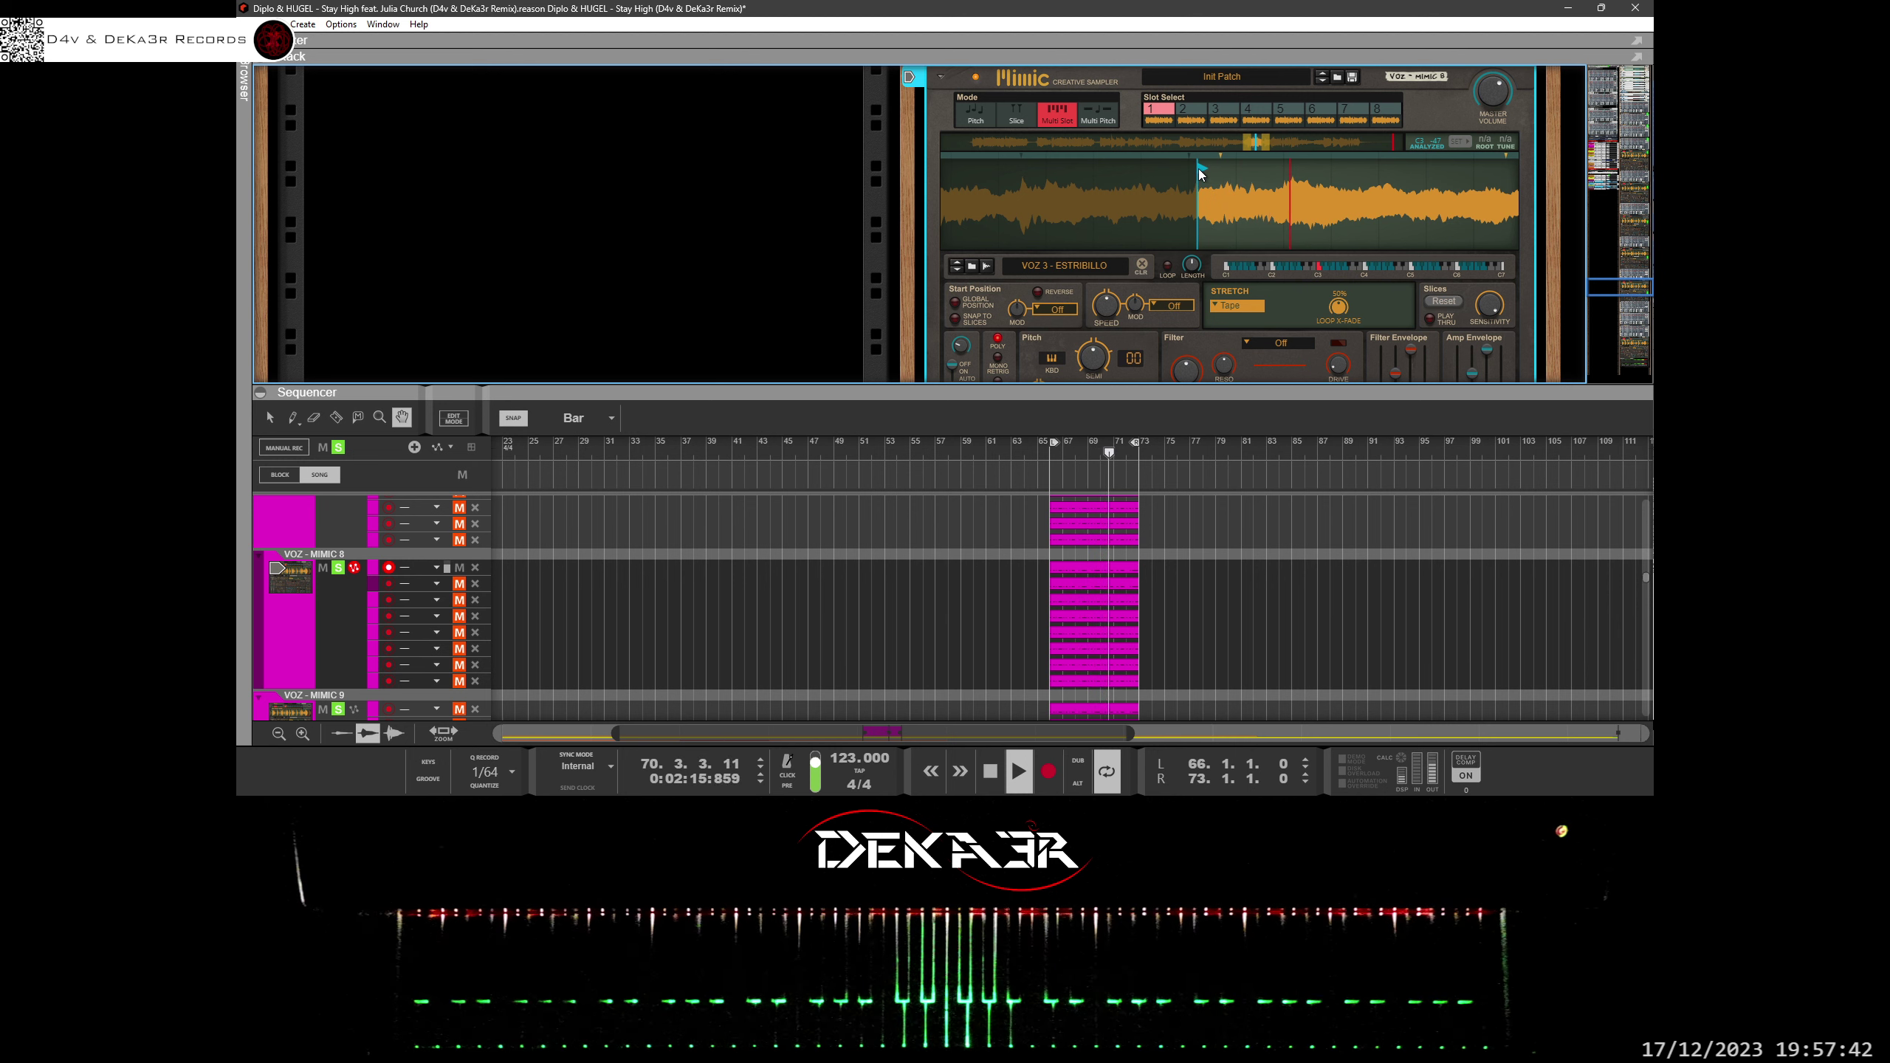
drag(1212, 186, 1194, 228)
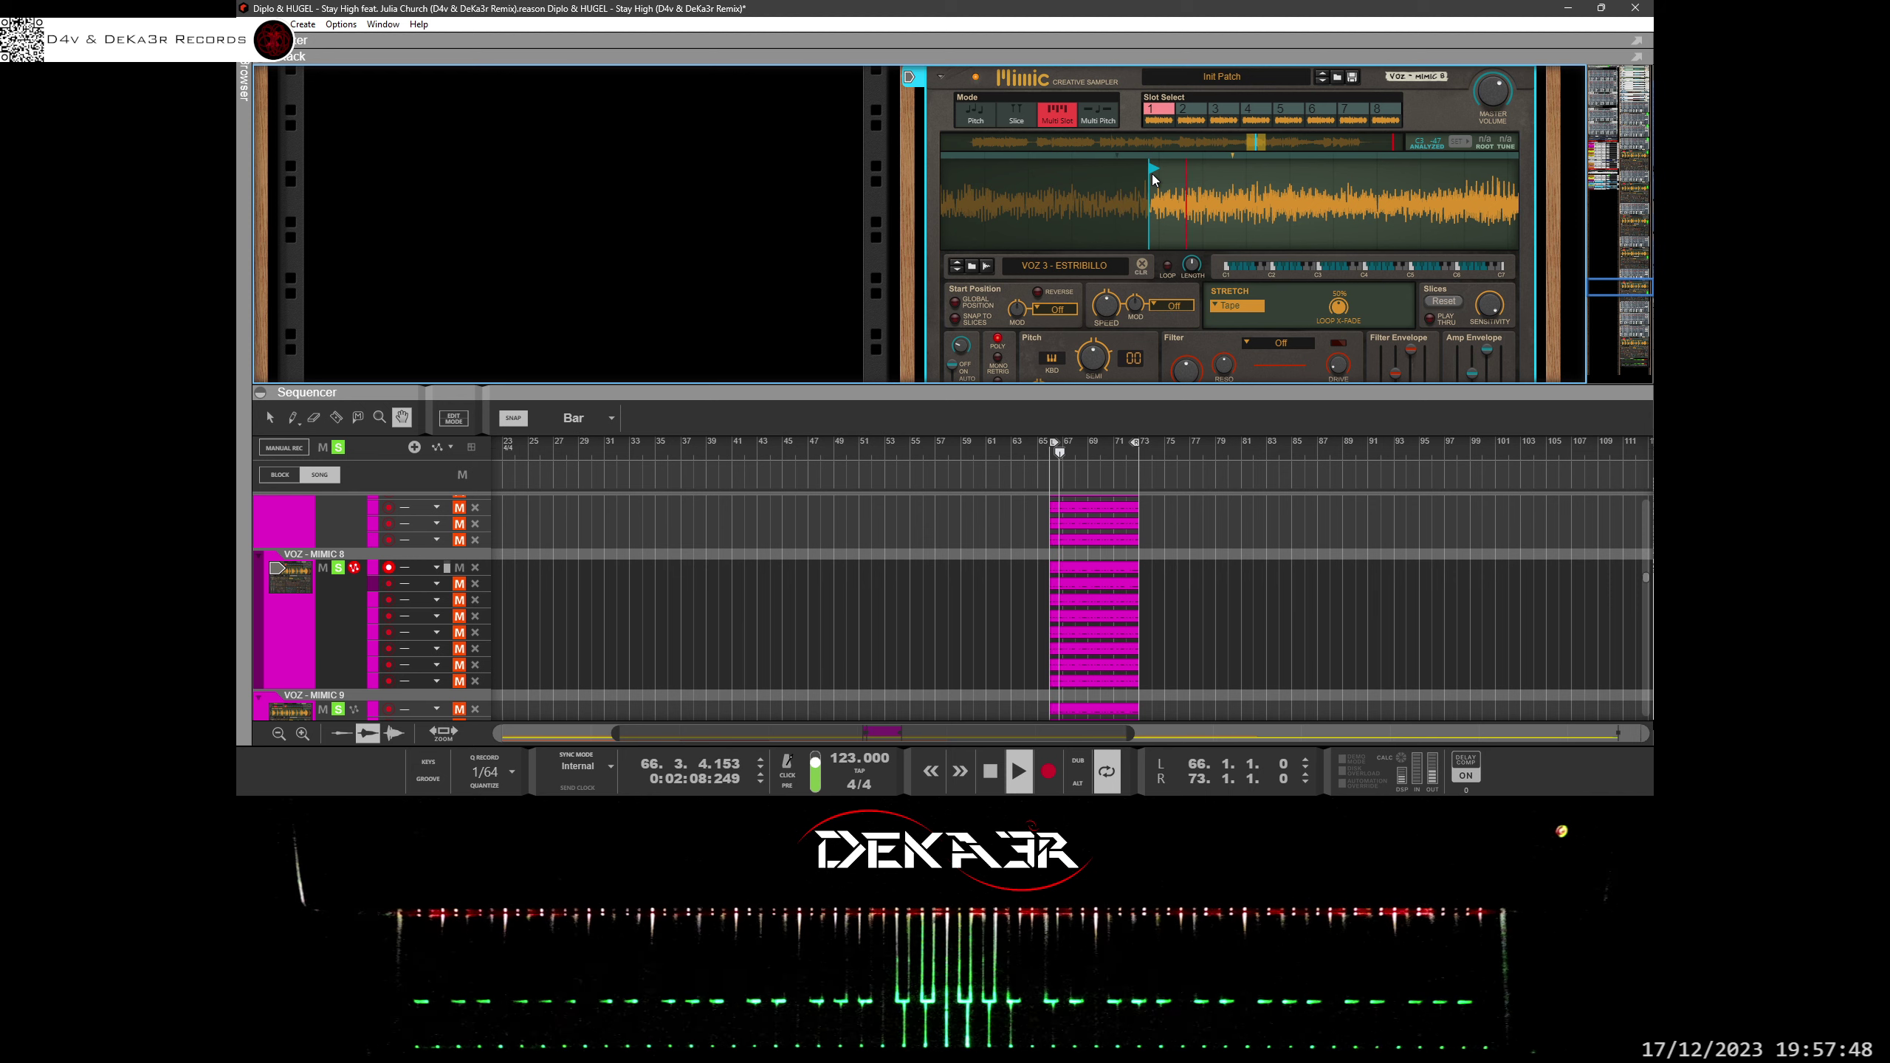
drag(1159, 184, 1191, 285)
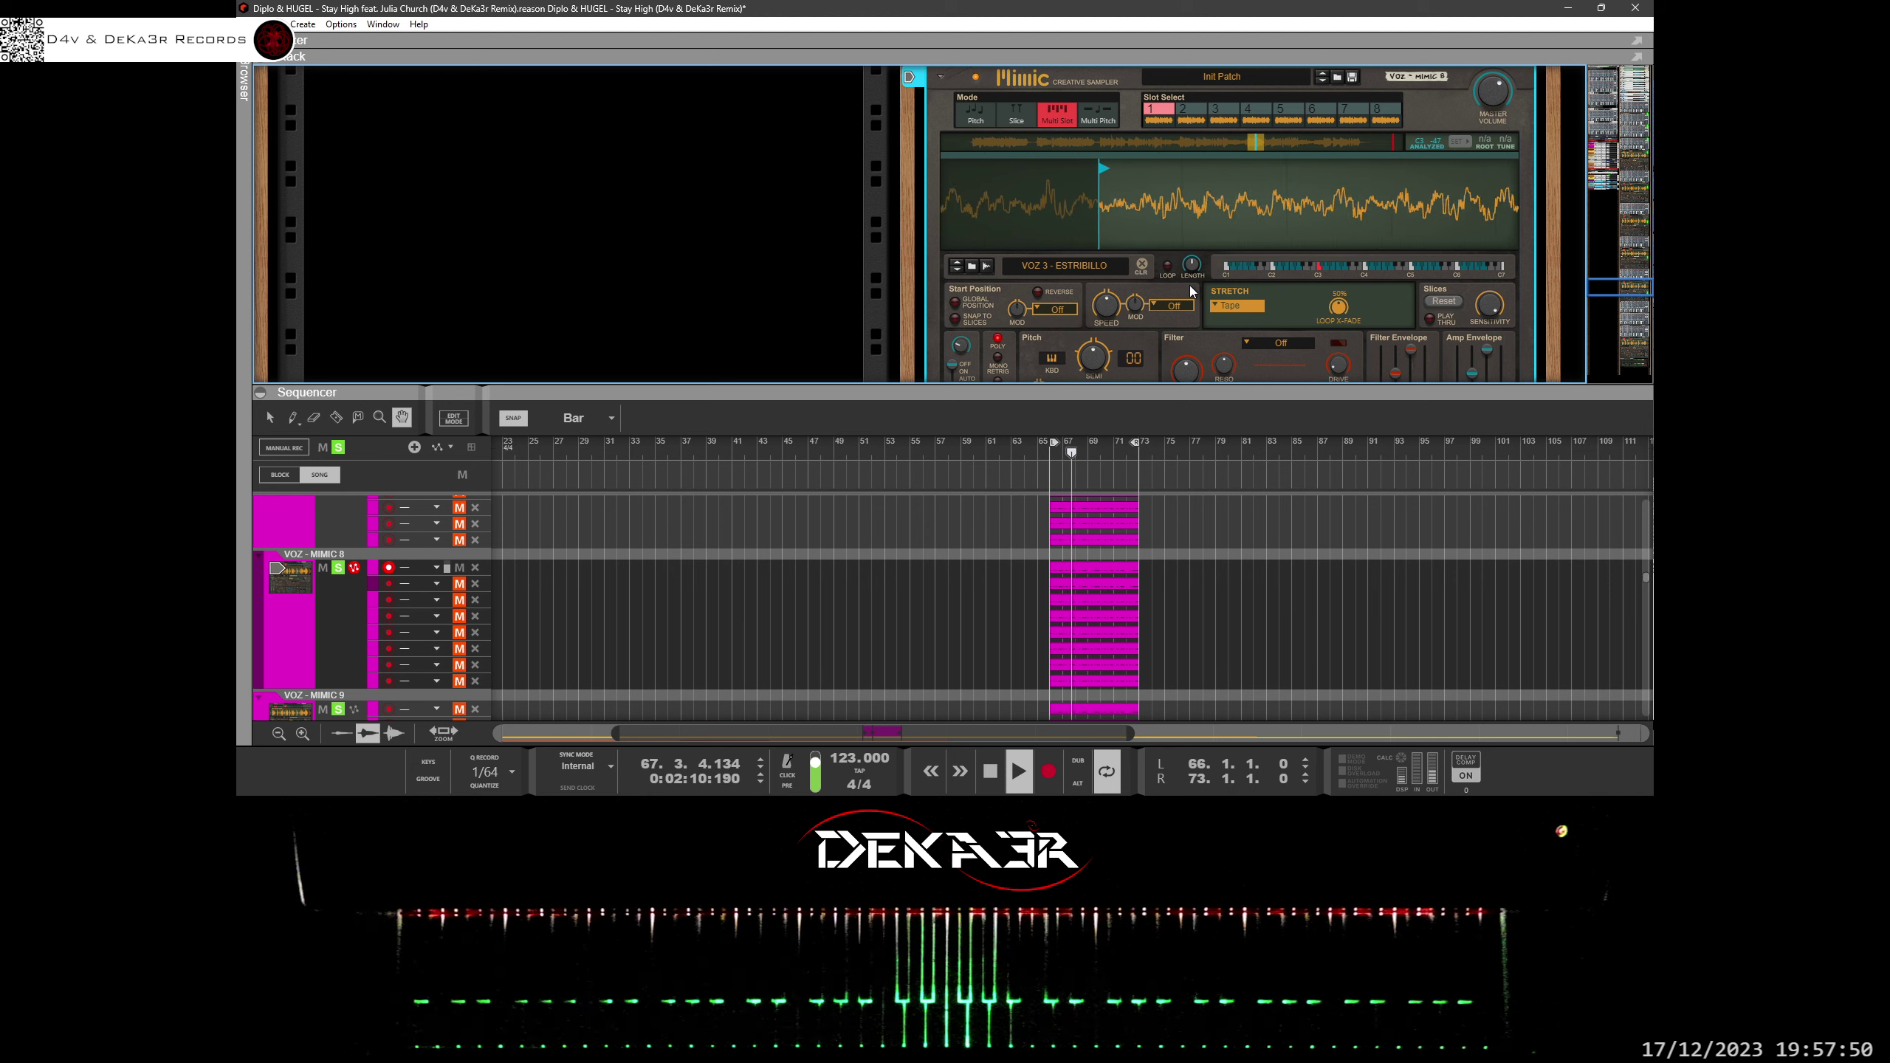
mouse_move(1116, 189)
mouse_down()
mouse_move(1254, 198)
mouse_move(1278, 220)
mouse_move(1211, 180)
mouse_up()
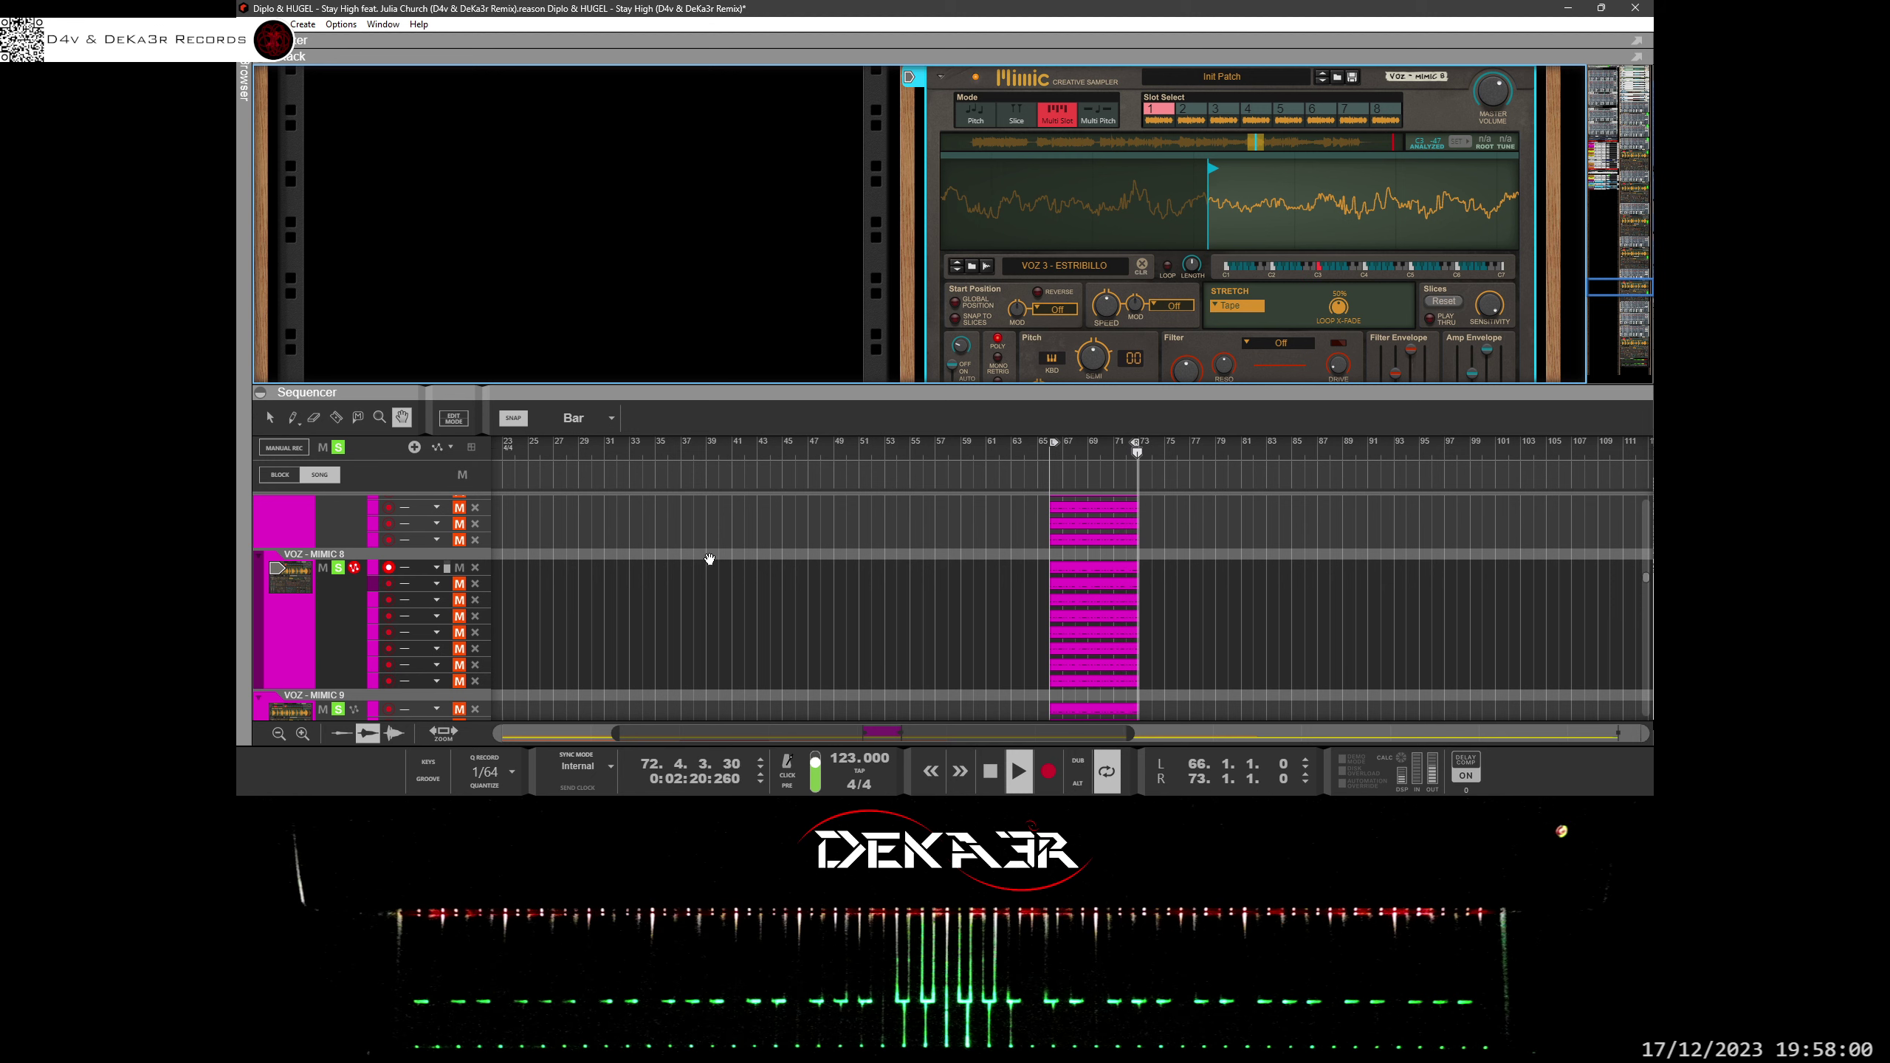
Unmute the second lane of VOZ - MIMIC 8 and mute the first lane.
click(460, 585)
click(457, 568)
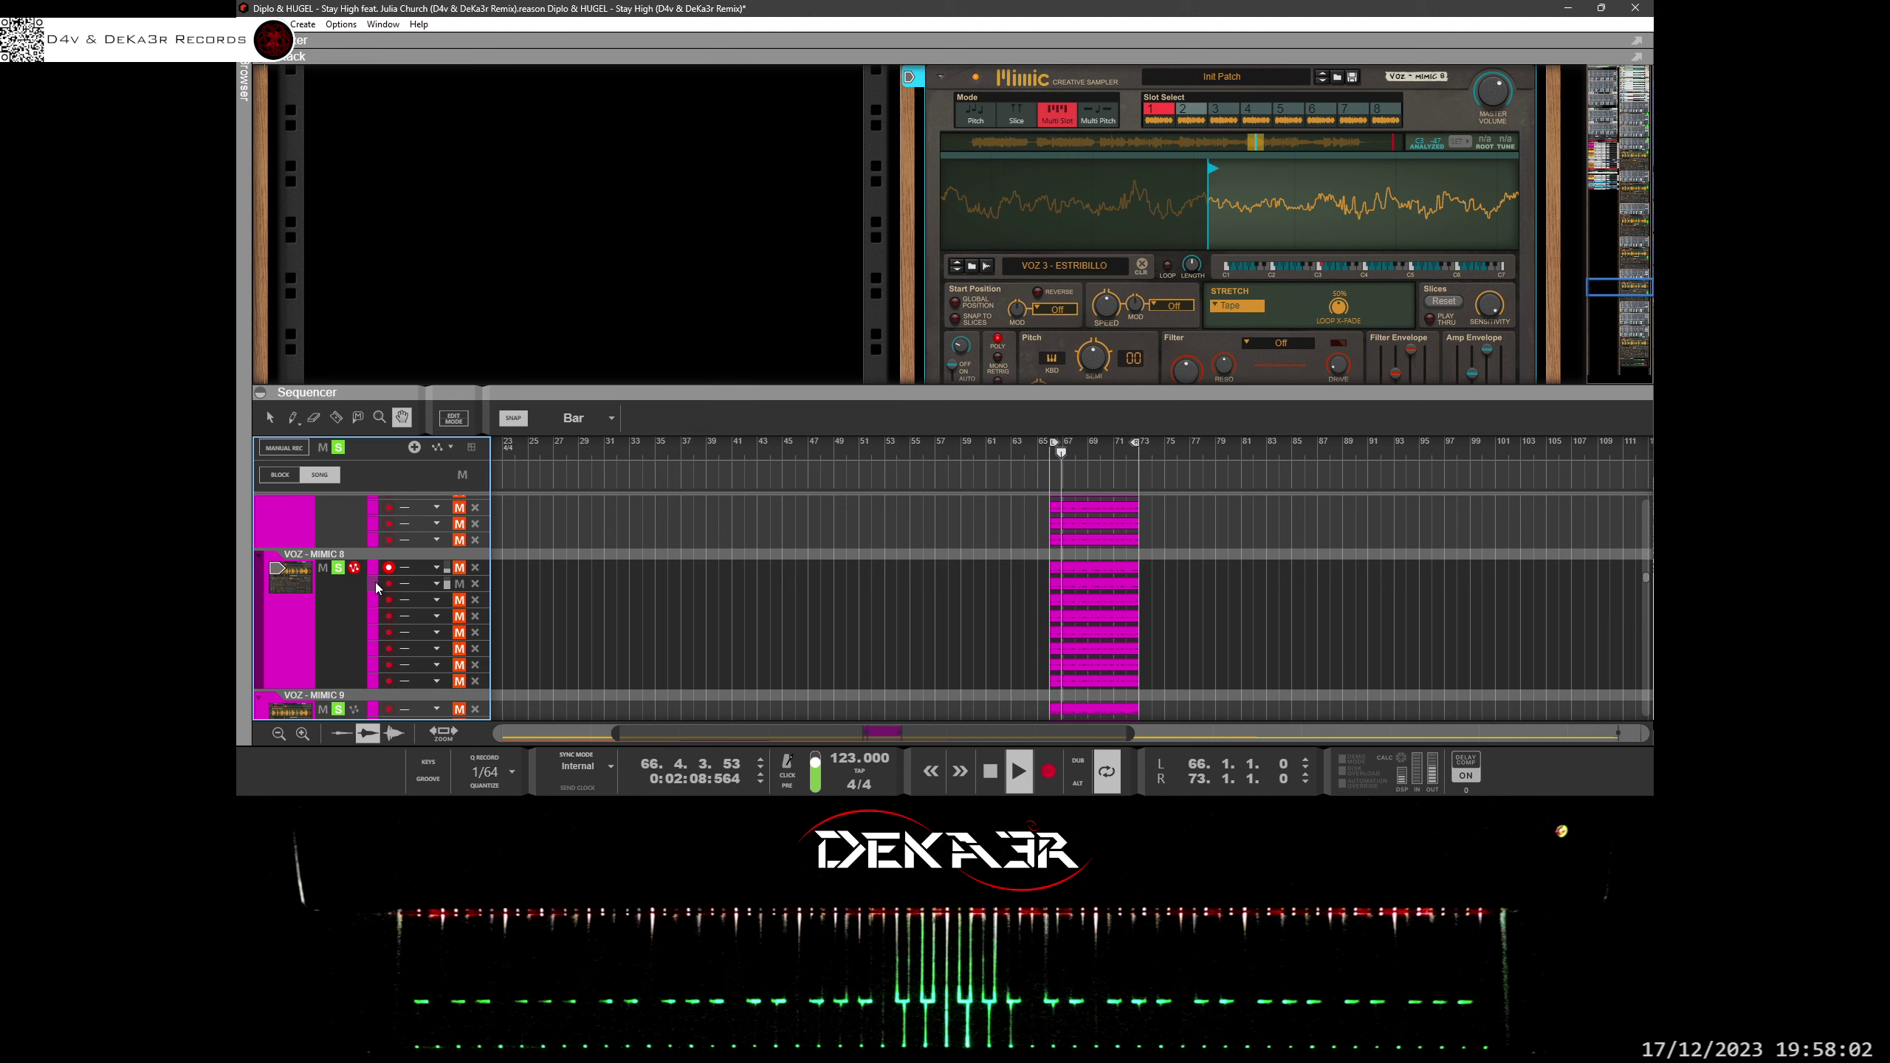
click(375, 585)
Select slot 2 of the VOZ - MIMIC 8 sampler and fine-tune its sample start marker in the zoomed waveform.
click(1184, 113)
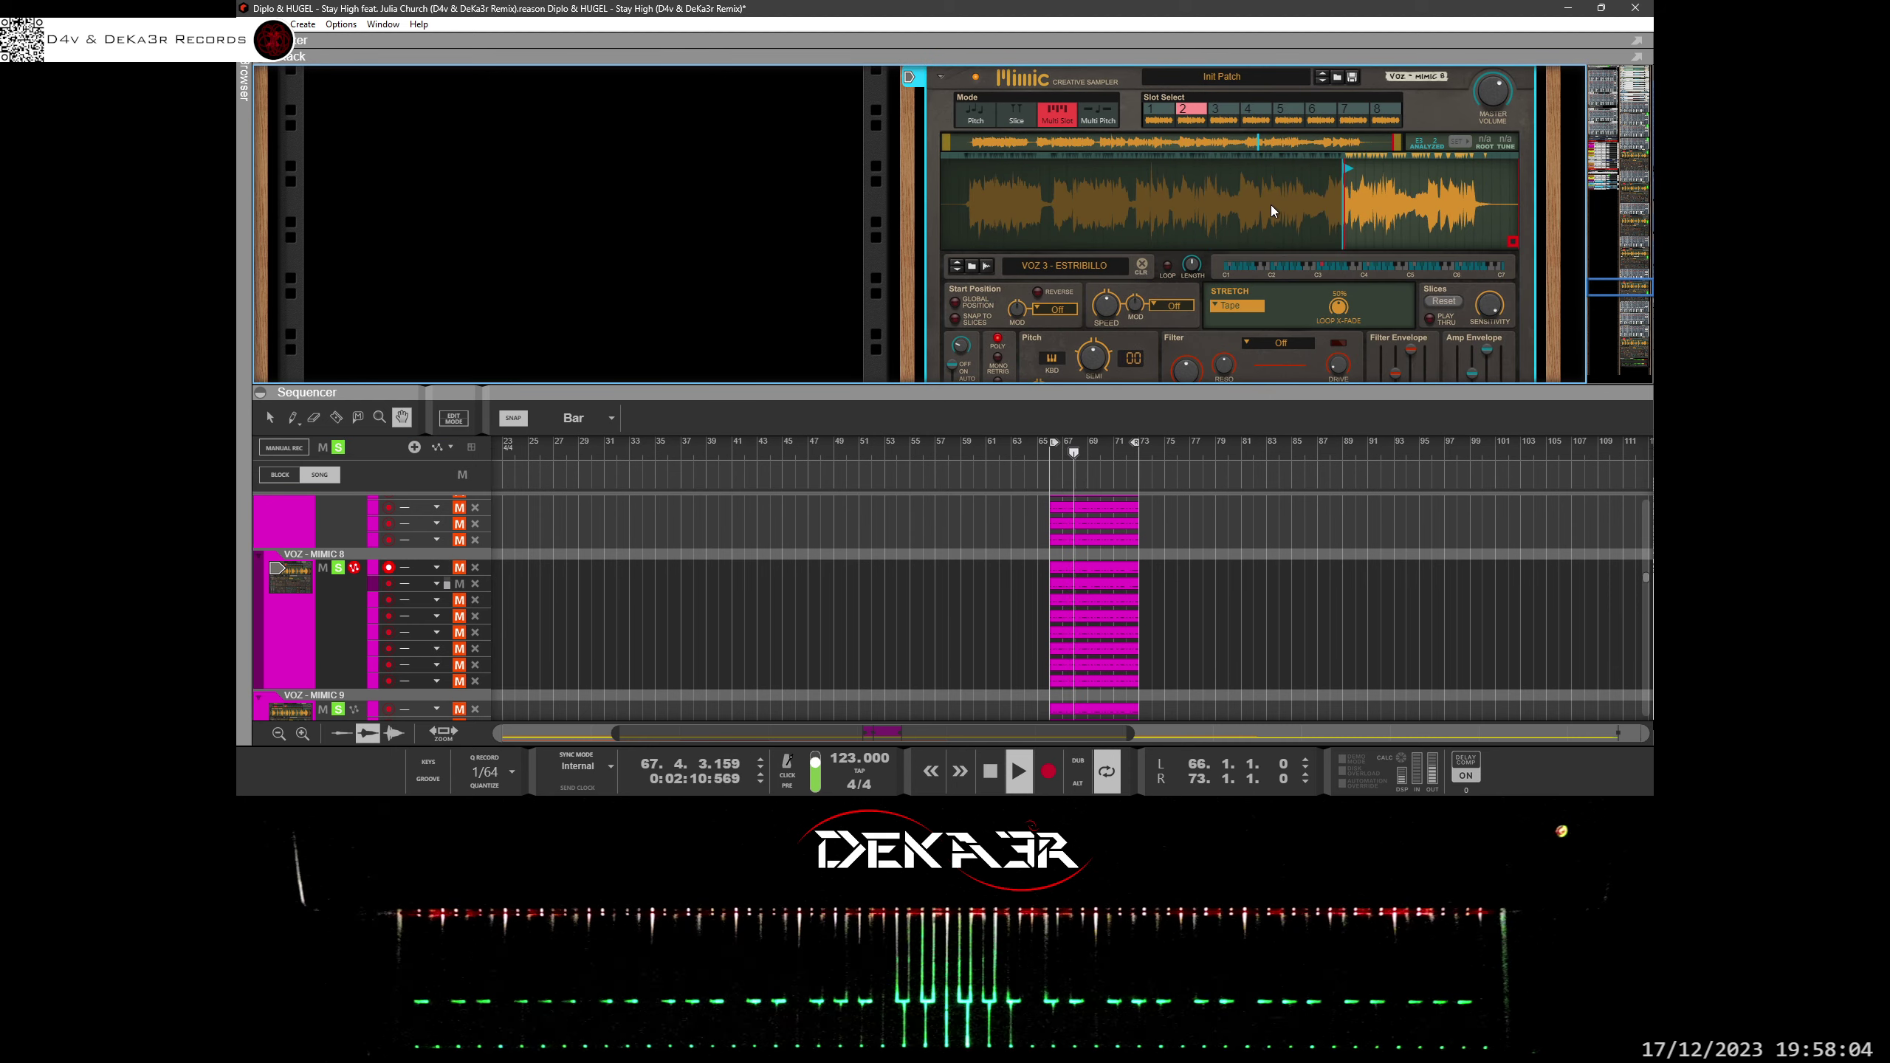
mouse_move(1348, 199)
mouse_down()
mouse_move(1359, 257)
mouse_move(1353, 220)
mouse_up()
scroll(1338, 193, up, 3)
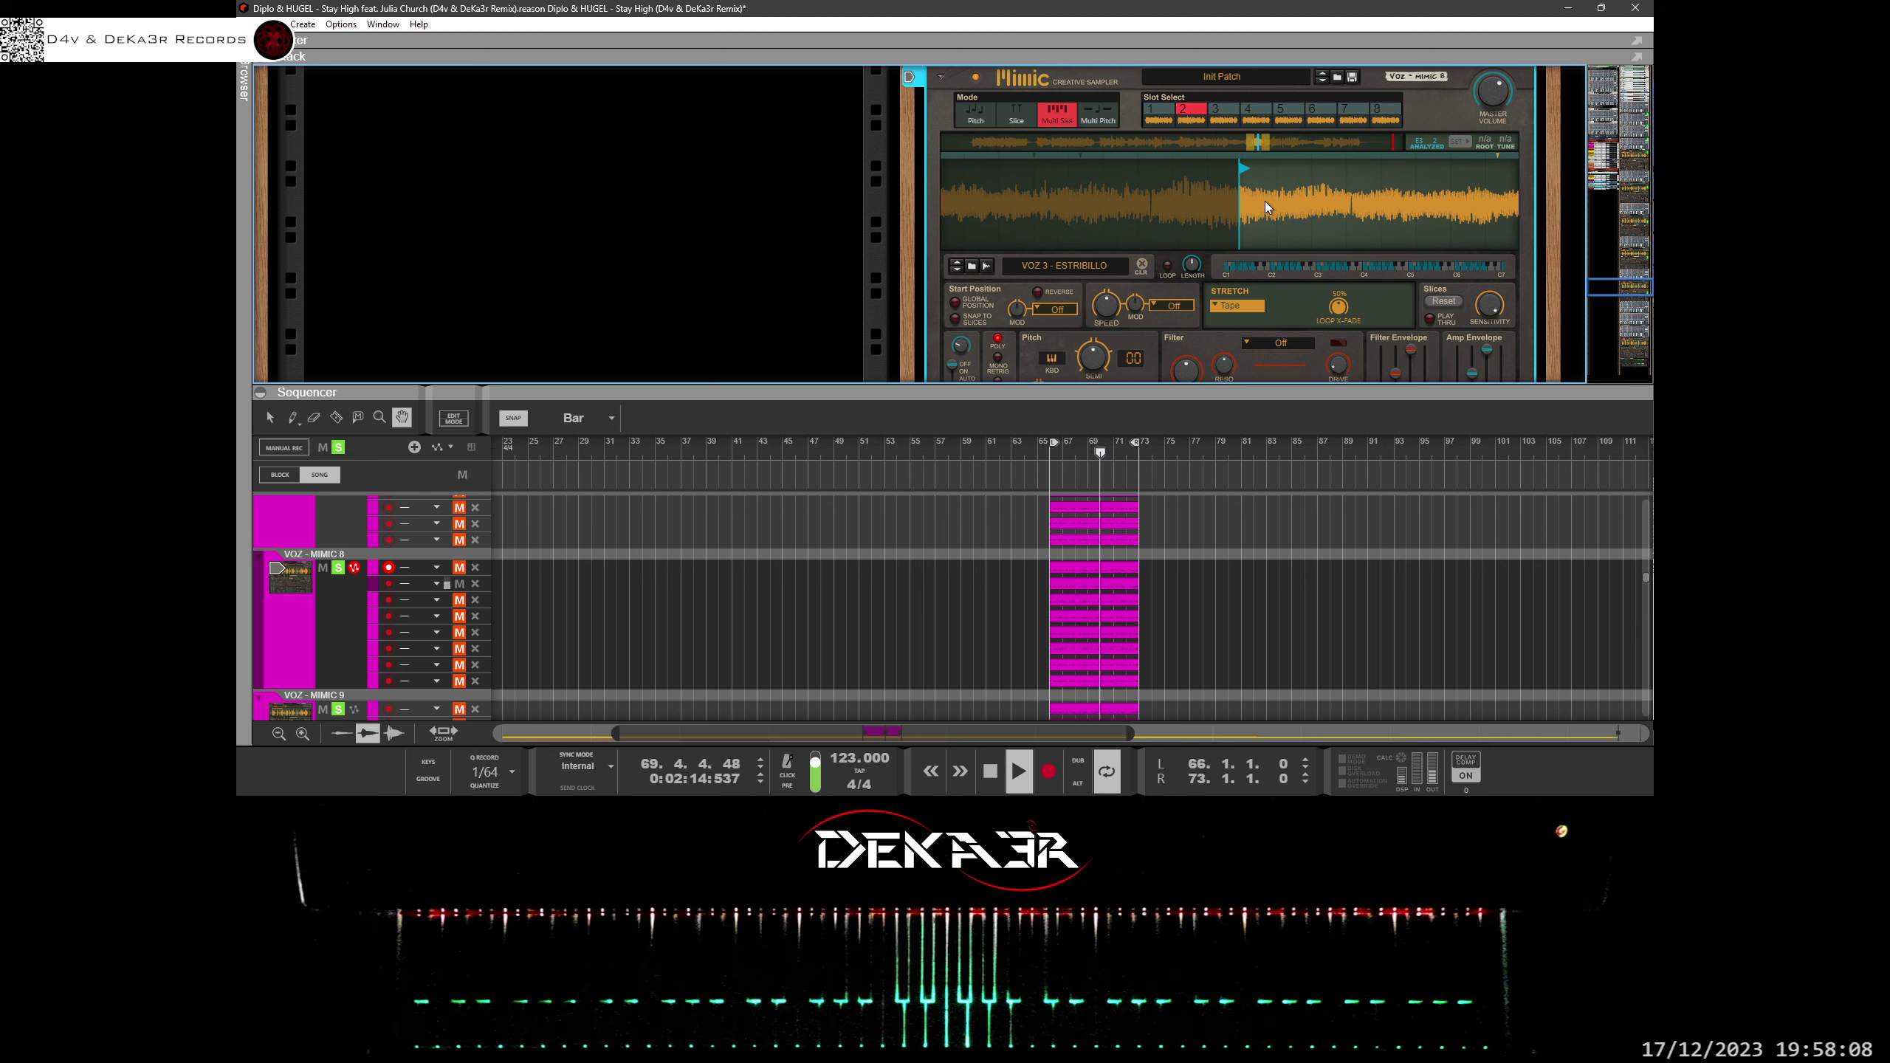
mouse_move(1240, 168)
mouse_down()
mouse_move(1120, 186)
mouse_move(1213, 183)
mouse_move(1182, 188)
mouse_move(1191, 306)
mouse_move(1207, 293)
mouse_up()
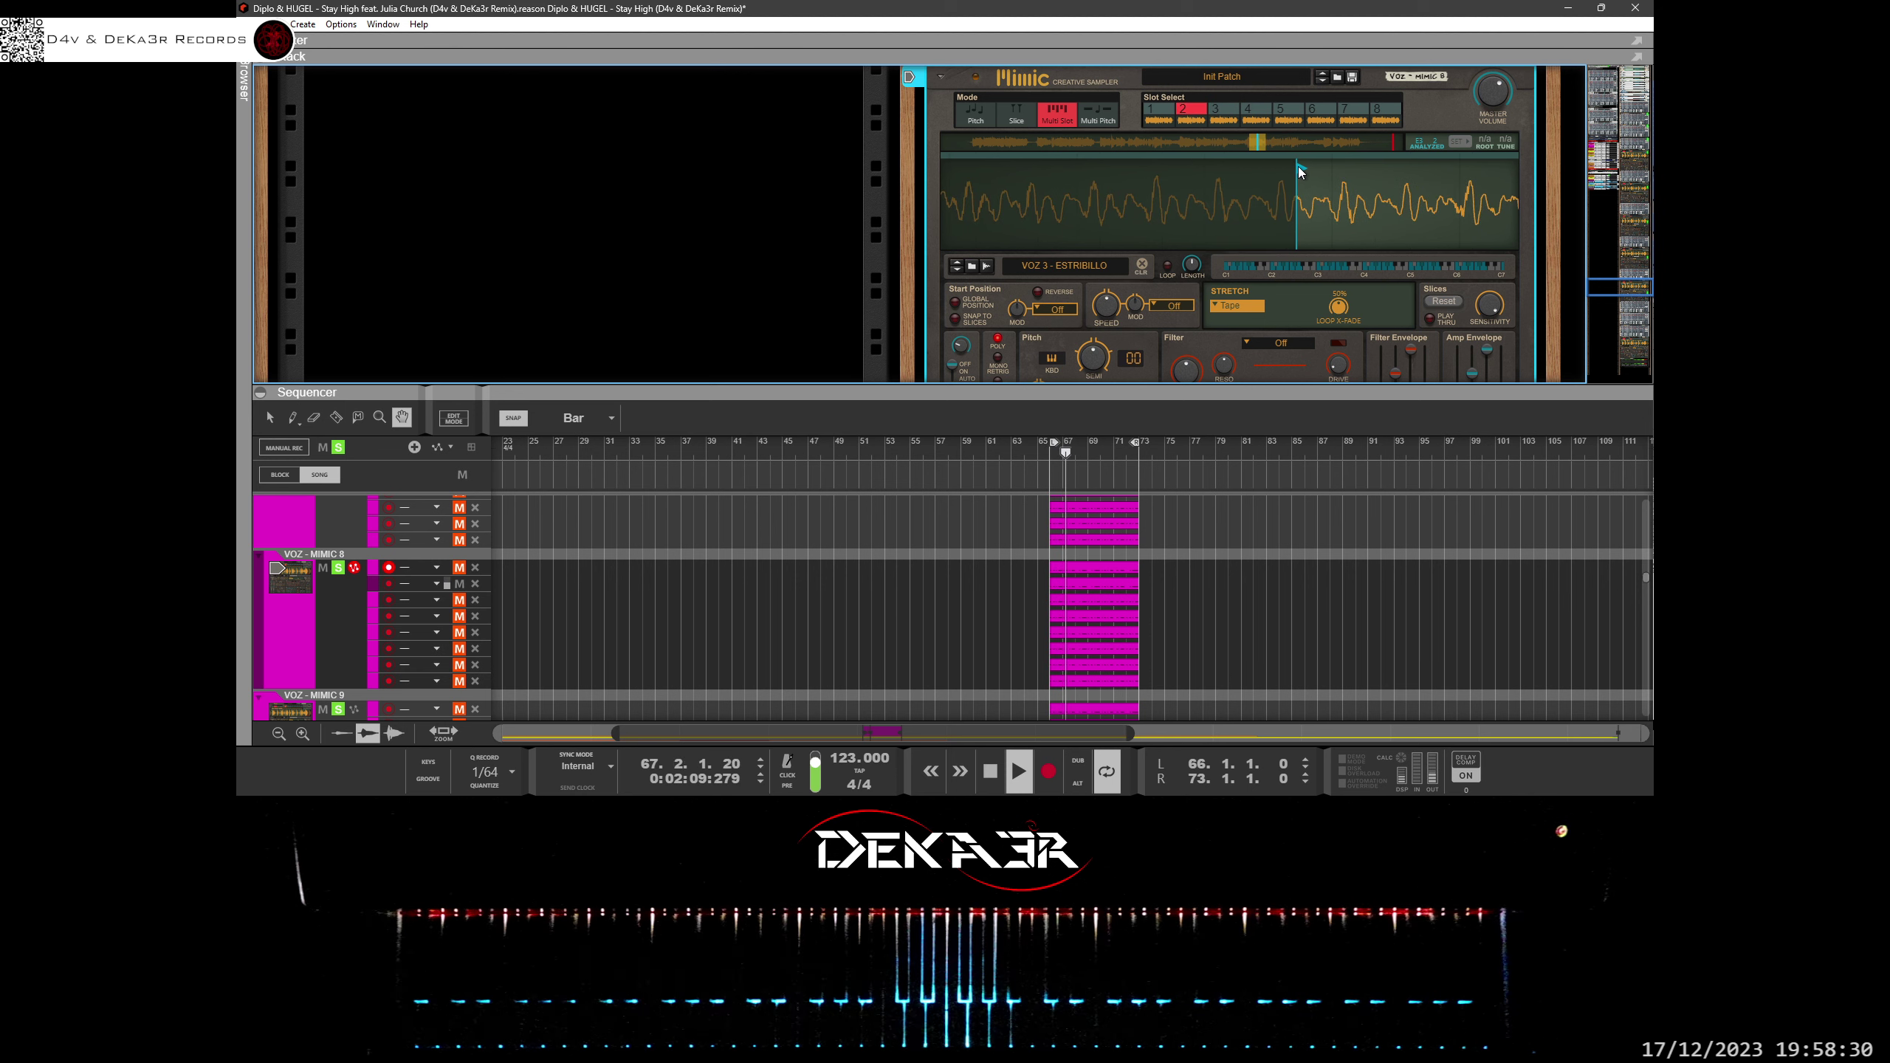
drag(1299, 171, 1280, 182)
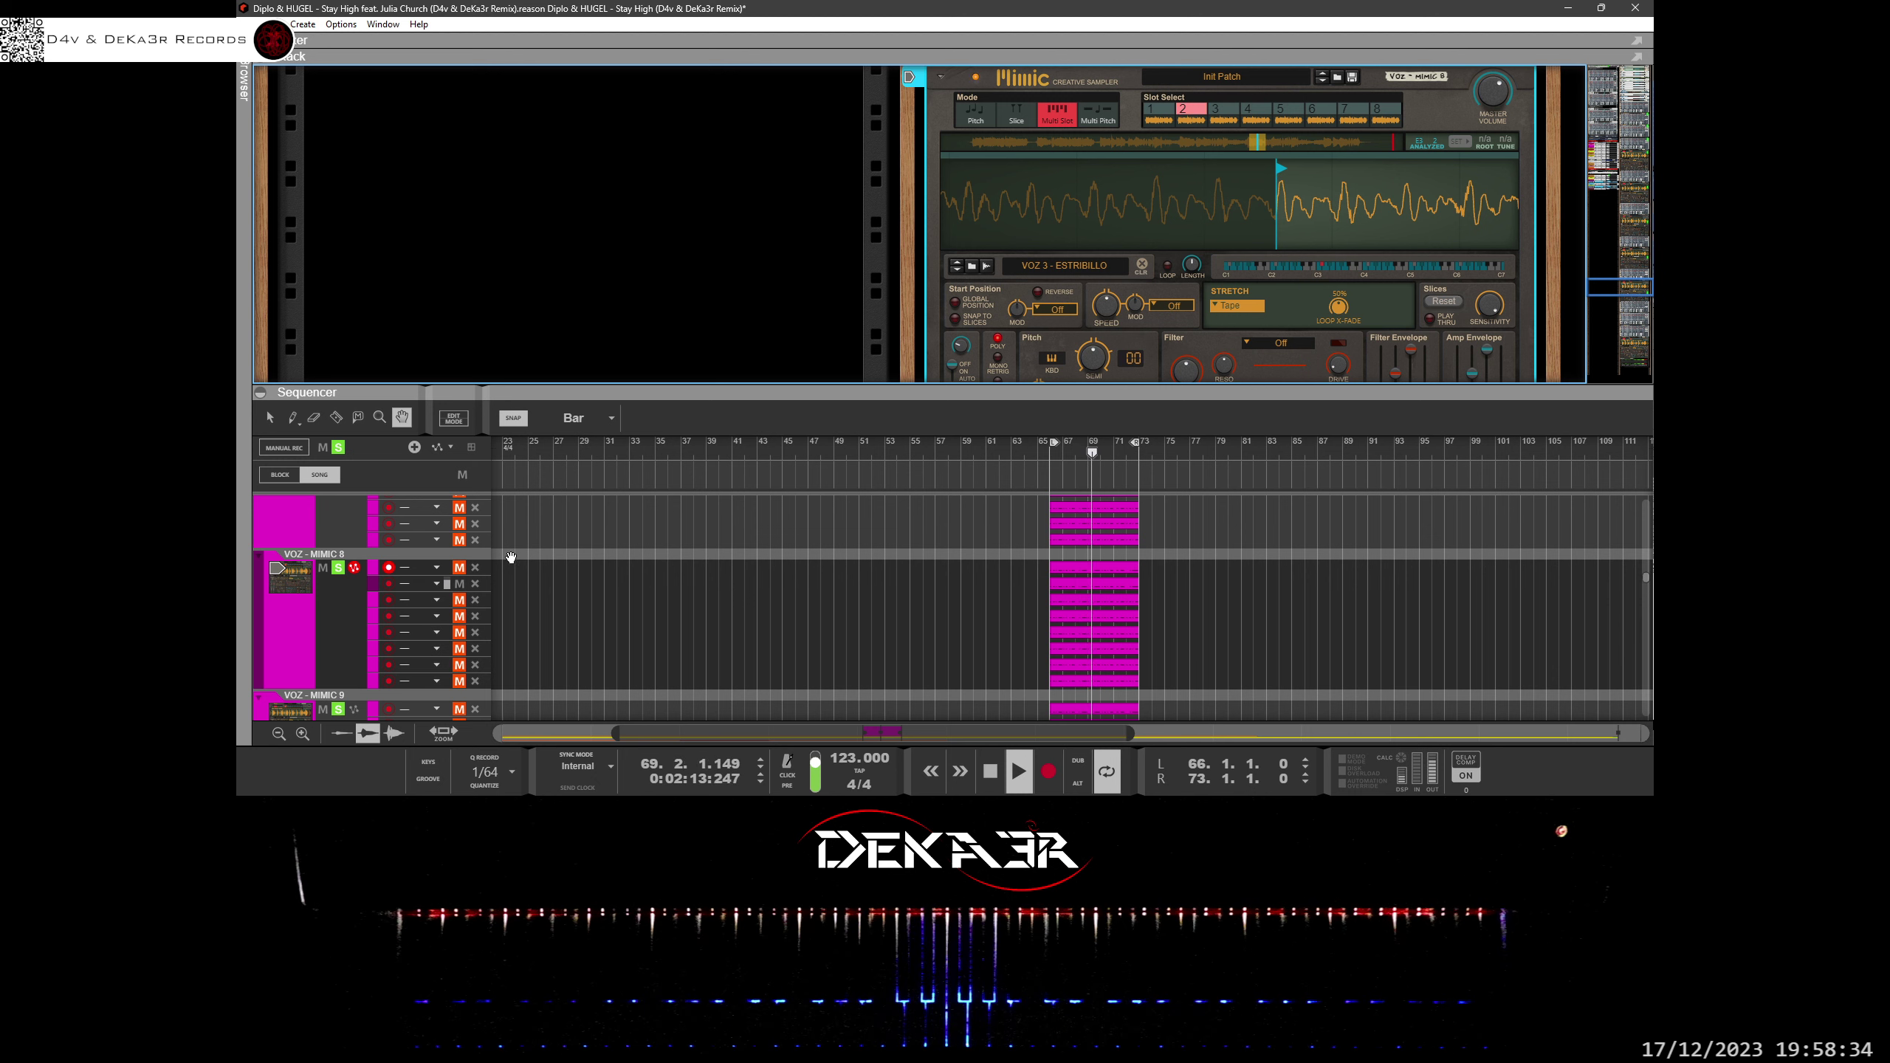
Unmute the third lane of VOZ - MIMIC 8 and mute the second lane.
click(459, 599)
click(459, 585)
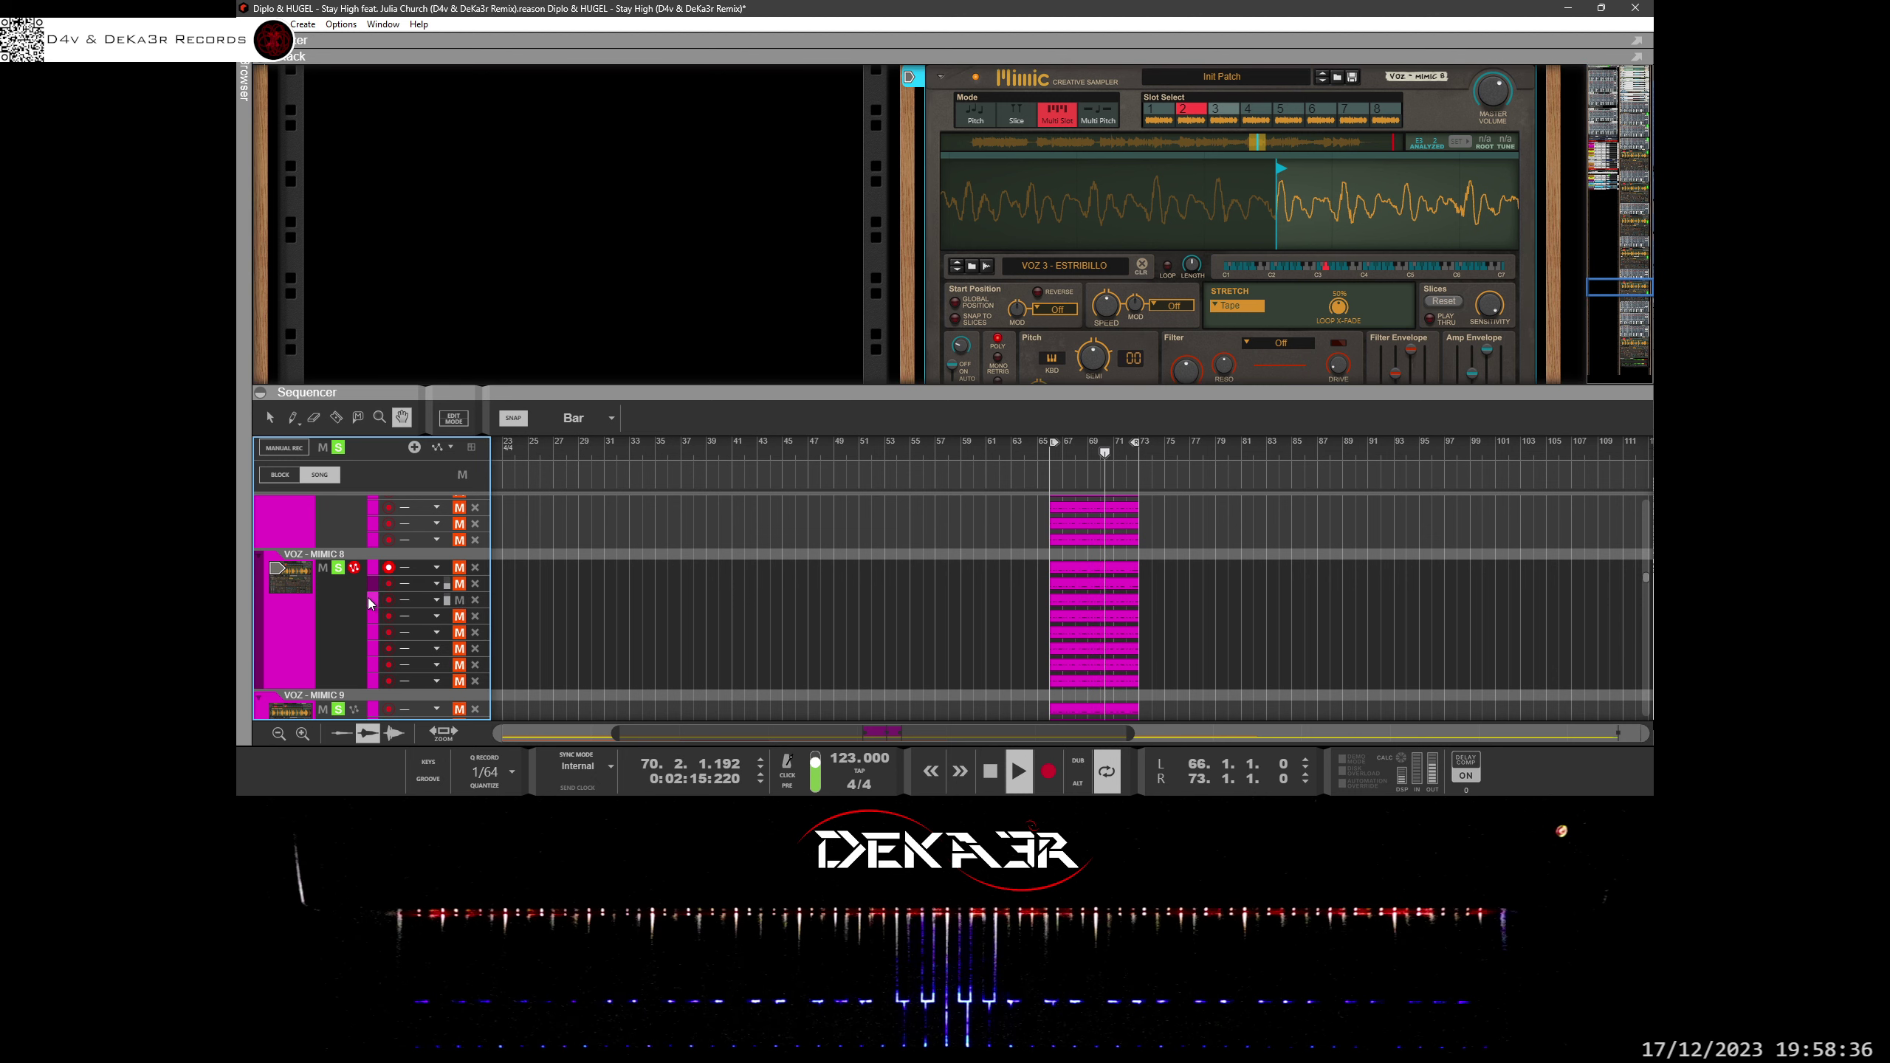
Fine-tune the sample start of slot 3 on VOZ - MIMIC 8, and make the fourth lane the audible one instead of the third.
click(1223, 111)
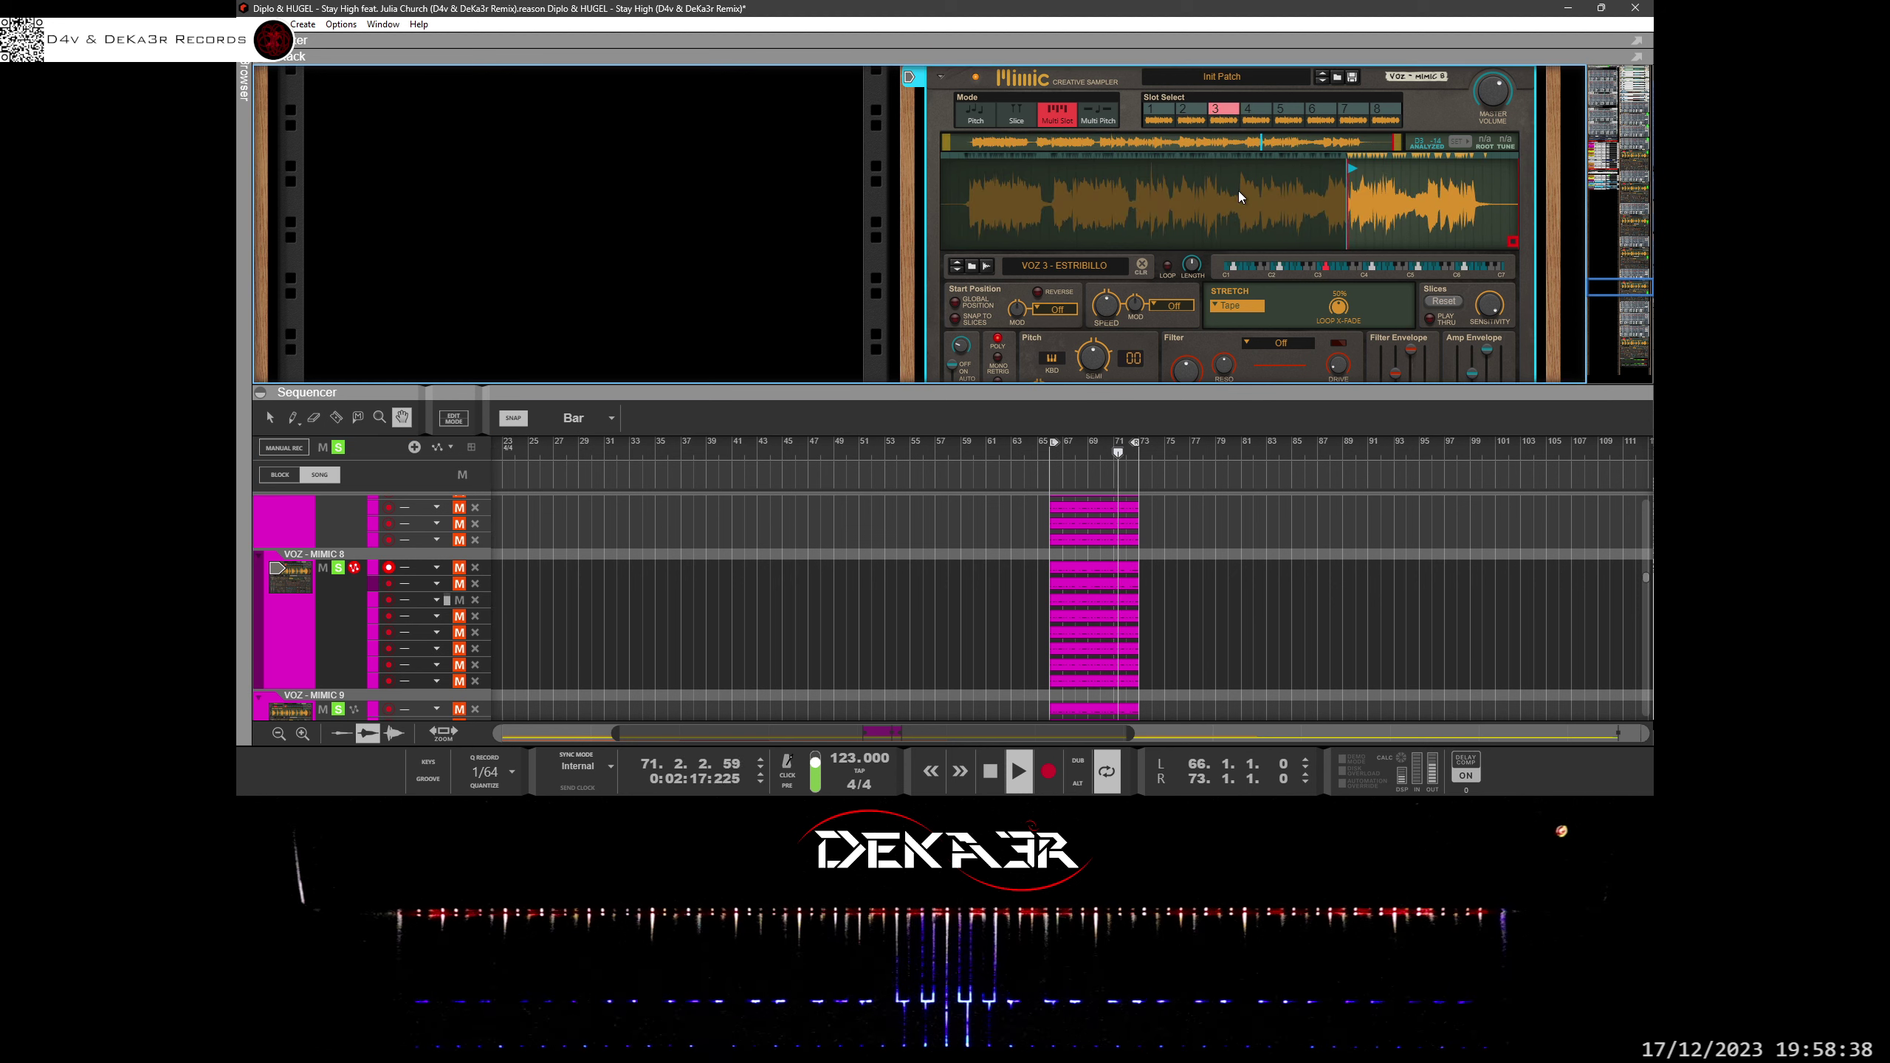
drag(1333, 195, 1329, 229)
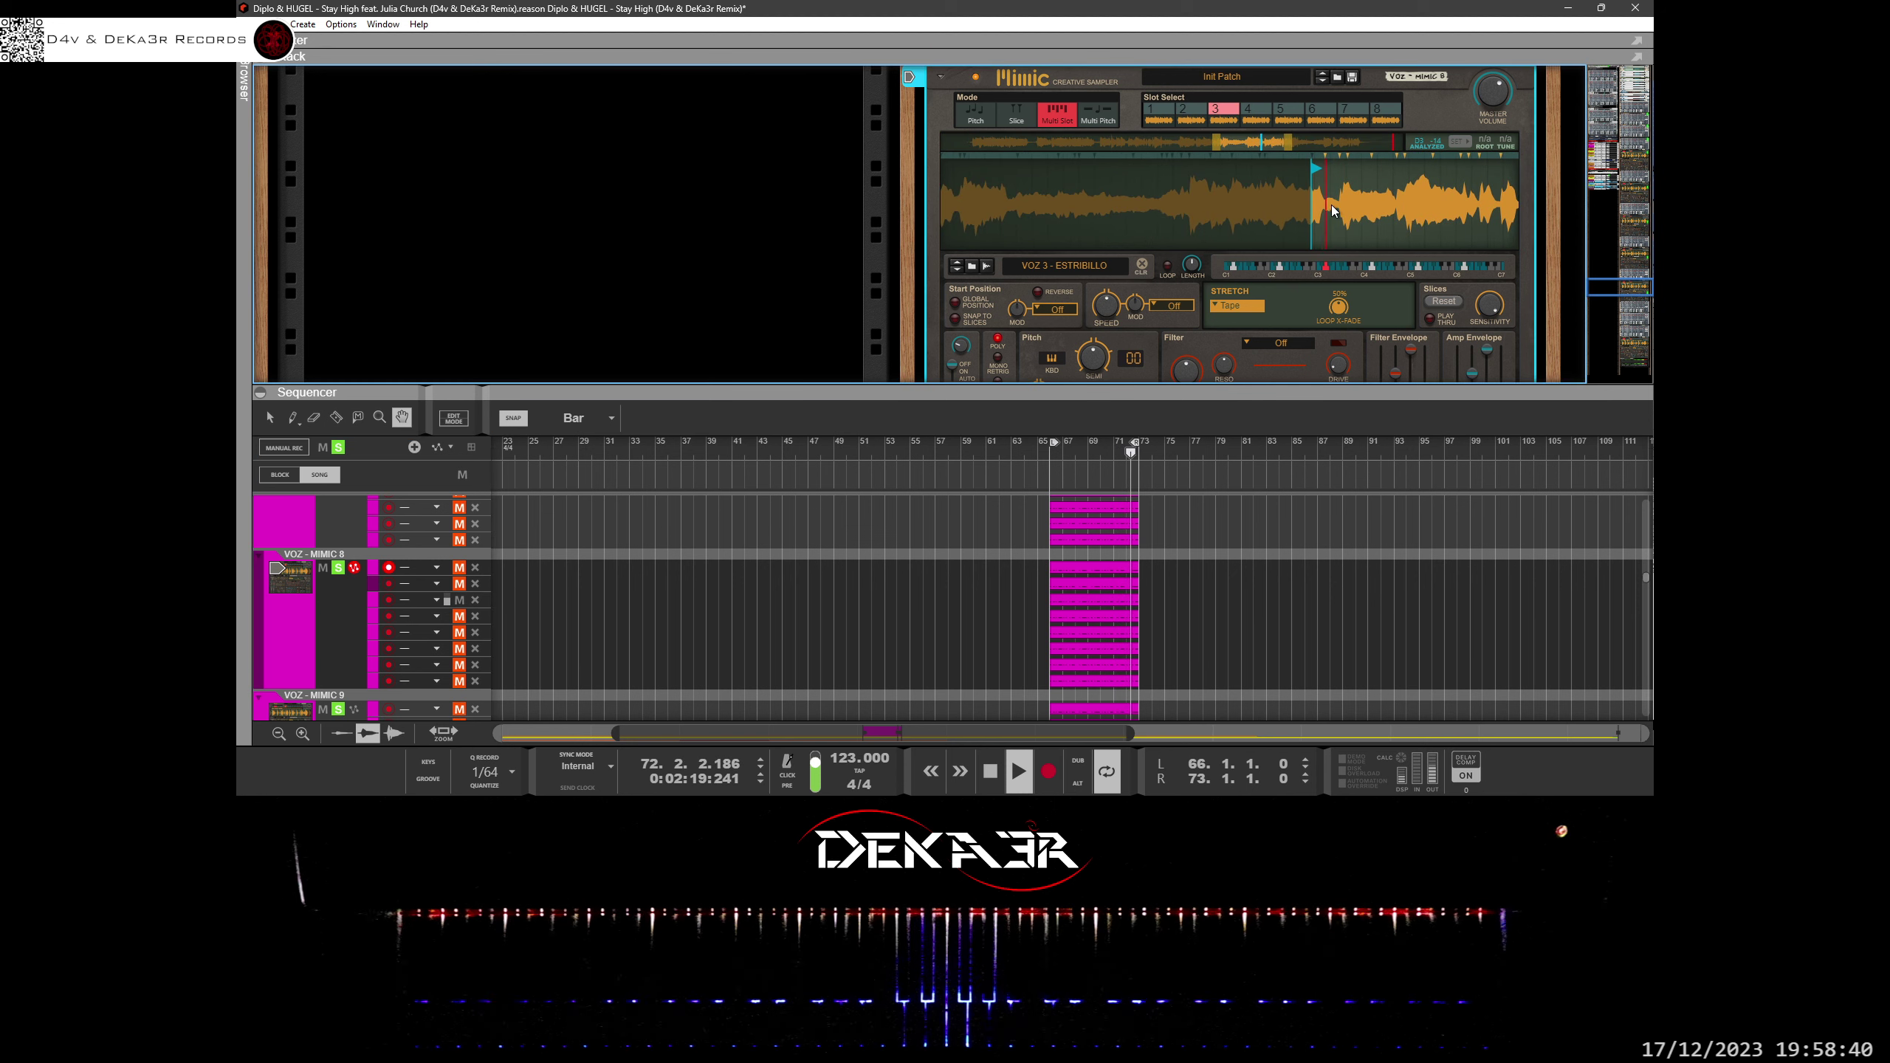
scroll(1330, 224, up, 5)
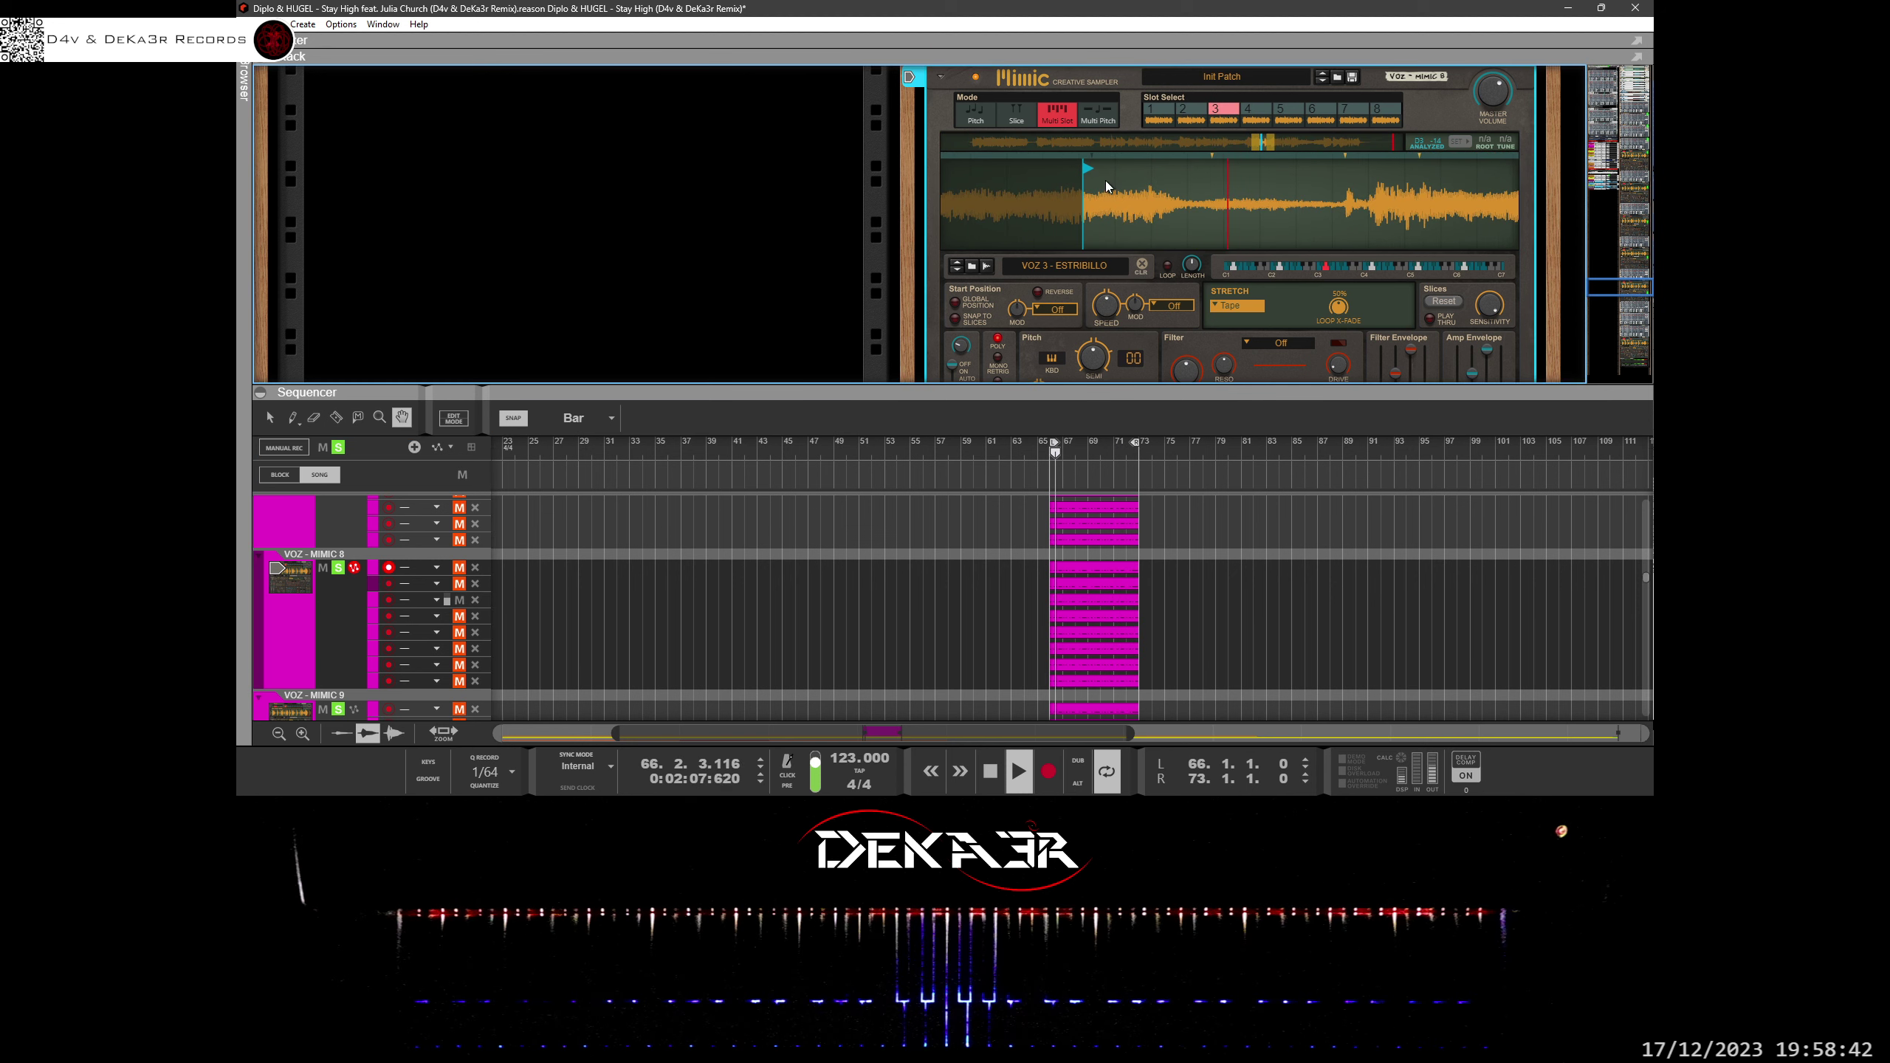
mouse_move(1086, 173)
mouse_down()
mouse_move(1106, 173)
mouse_move(1108, 254)
mouse_move(1166, 196)
mouse_move(1173, 245)
mouse_move(1191, 235)
mouse_up()
drag(1160, 167, 1155, 170)
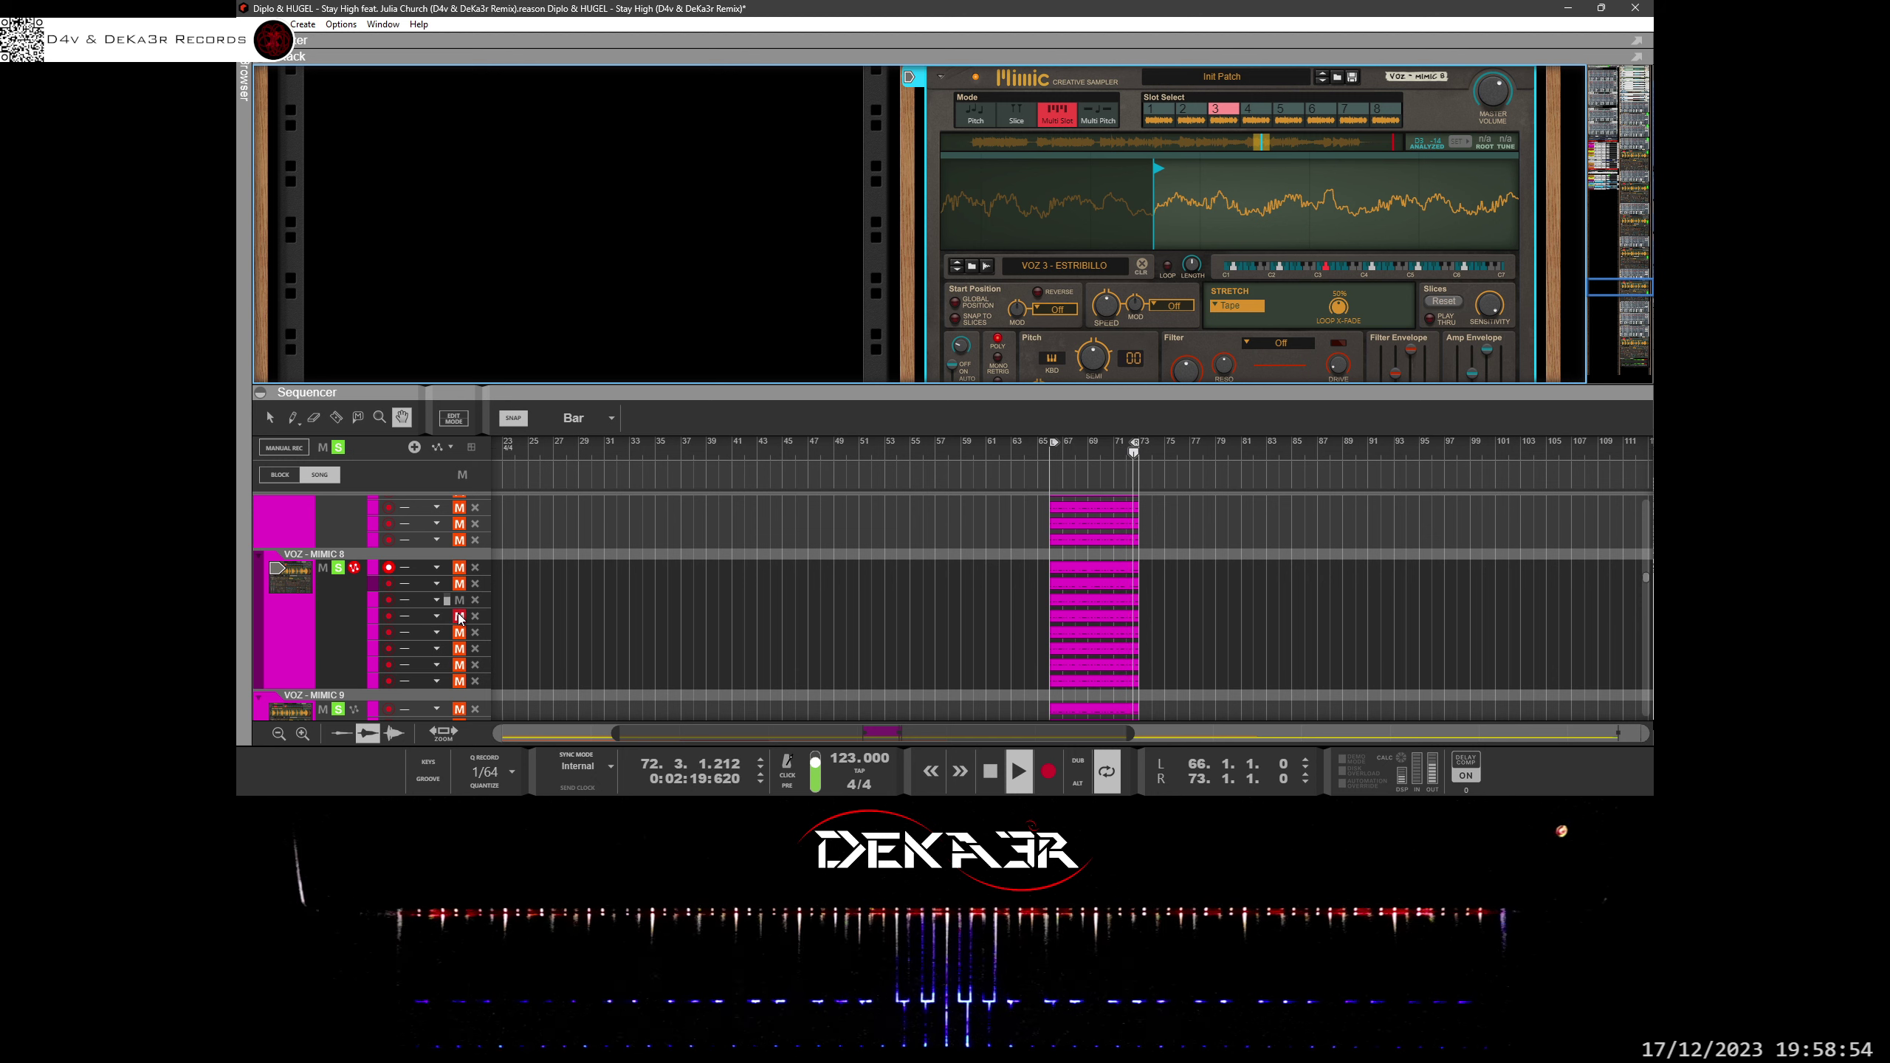
click(379, 617)
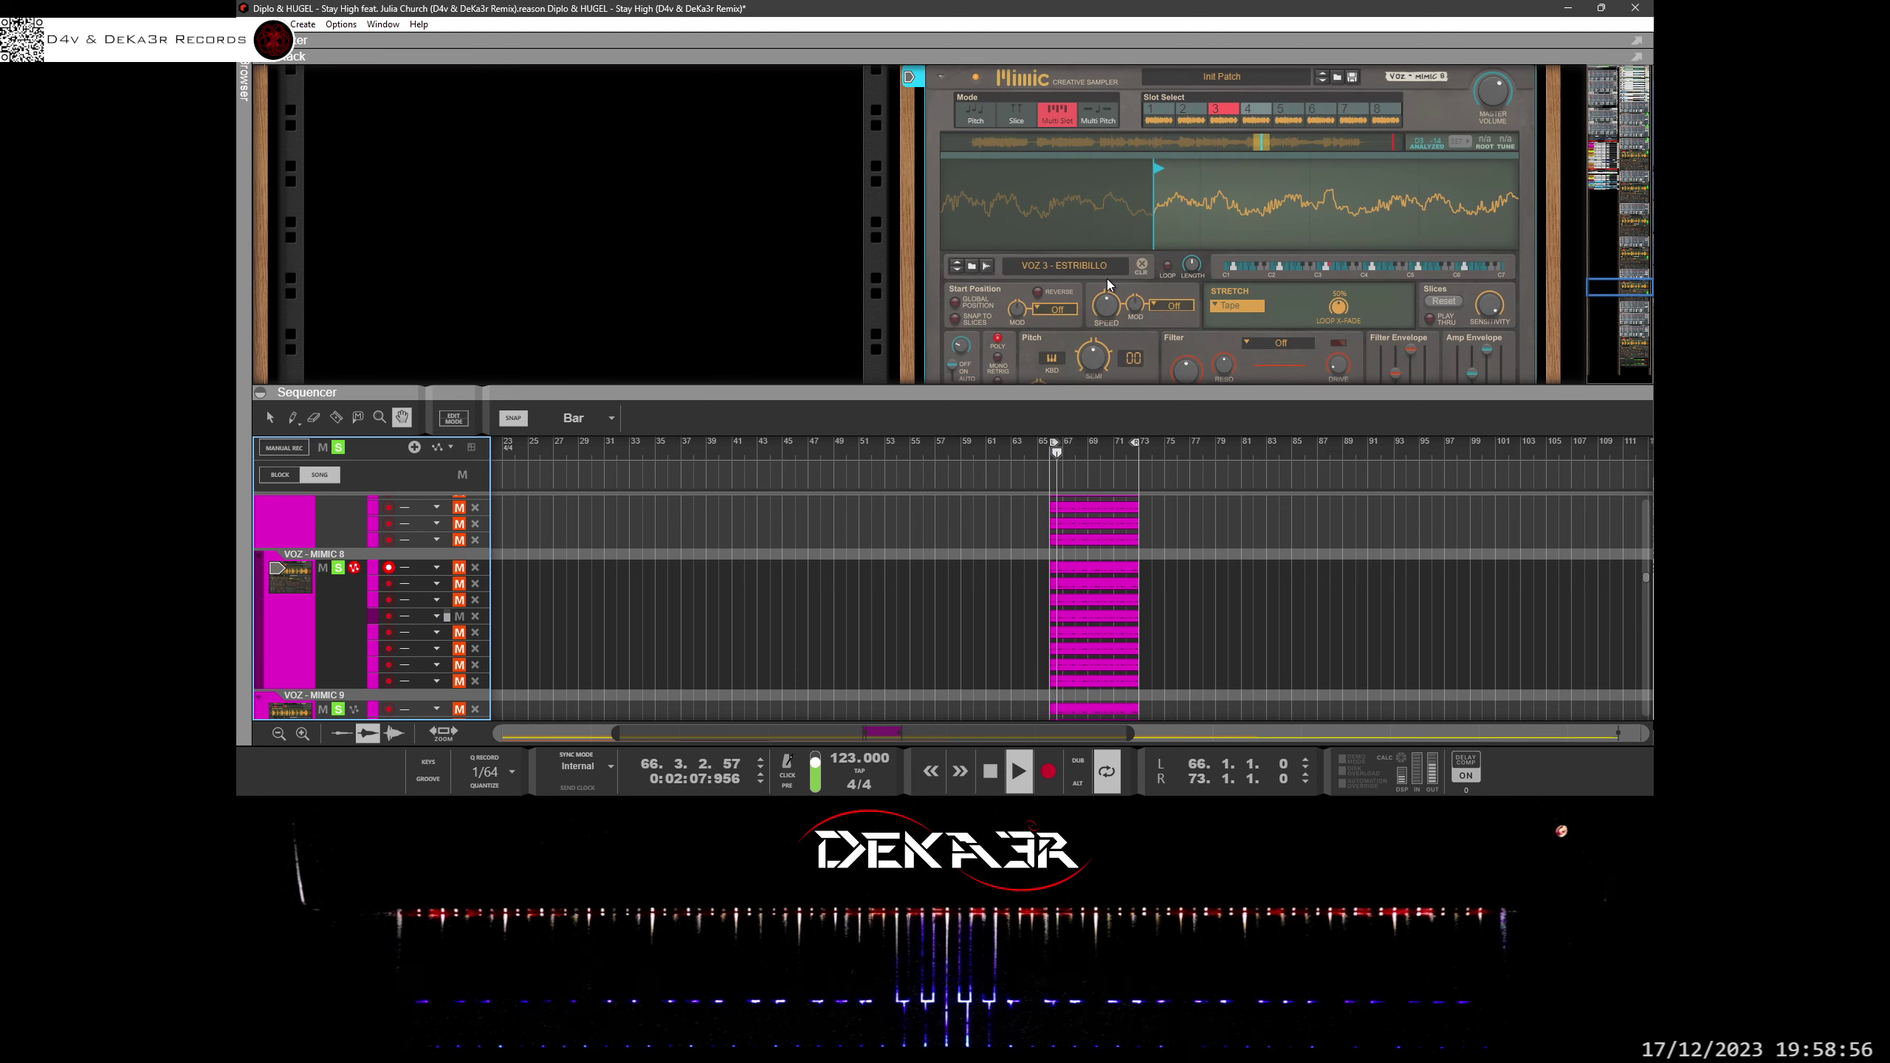
Select slot 4 of the VOZ - MIMIC 8 sampler and fine-tune its sample start marker in the zoomed waveform.
click(1255, 110)
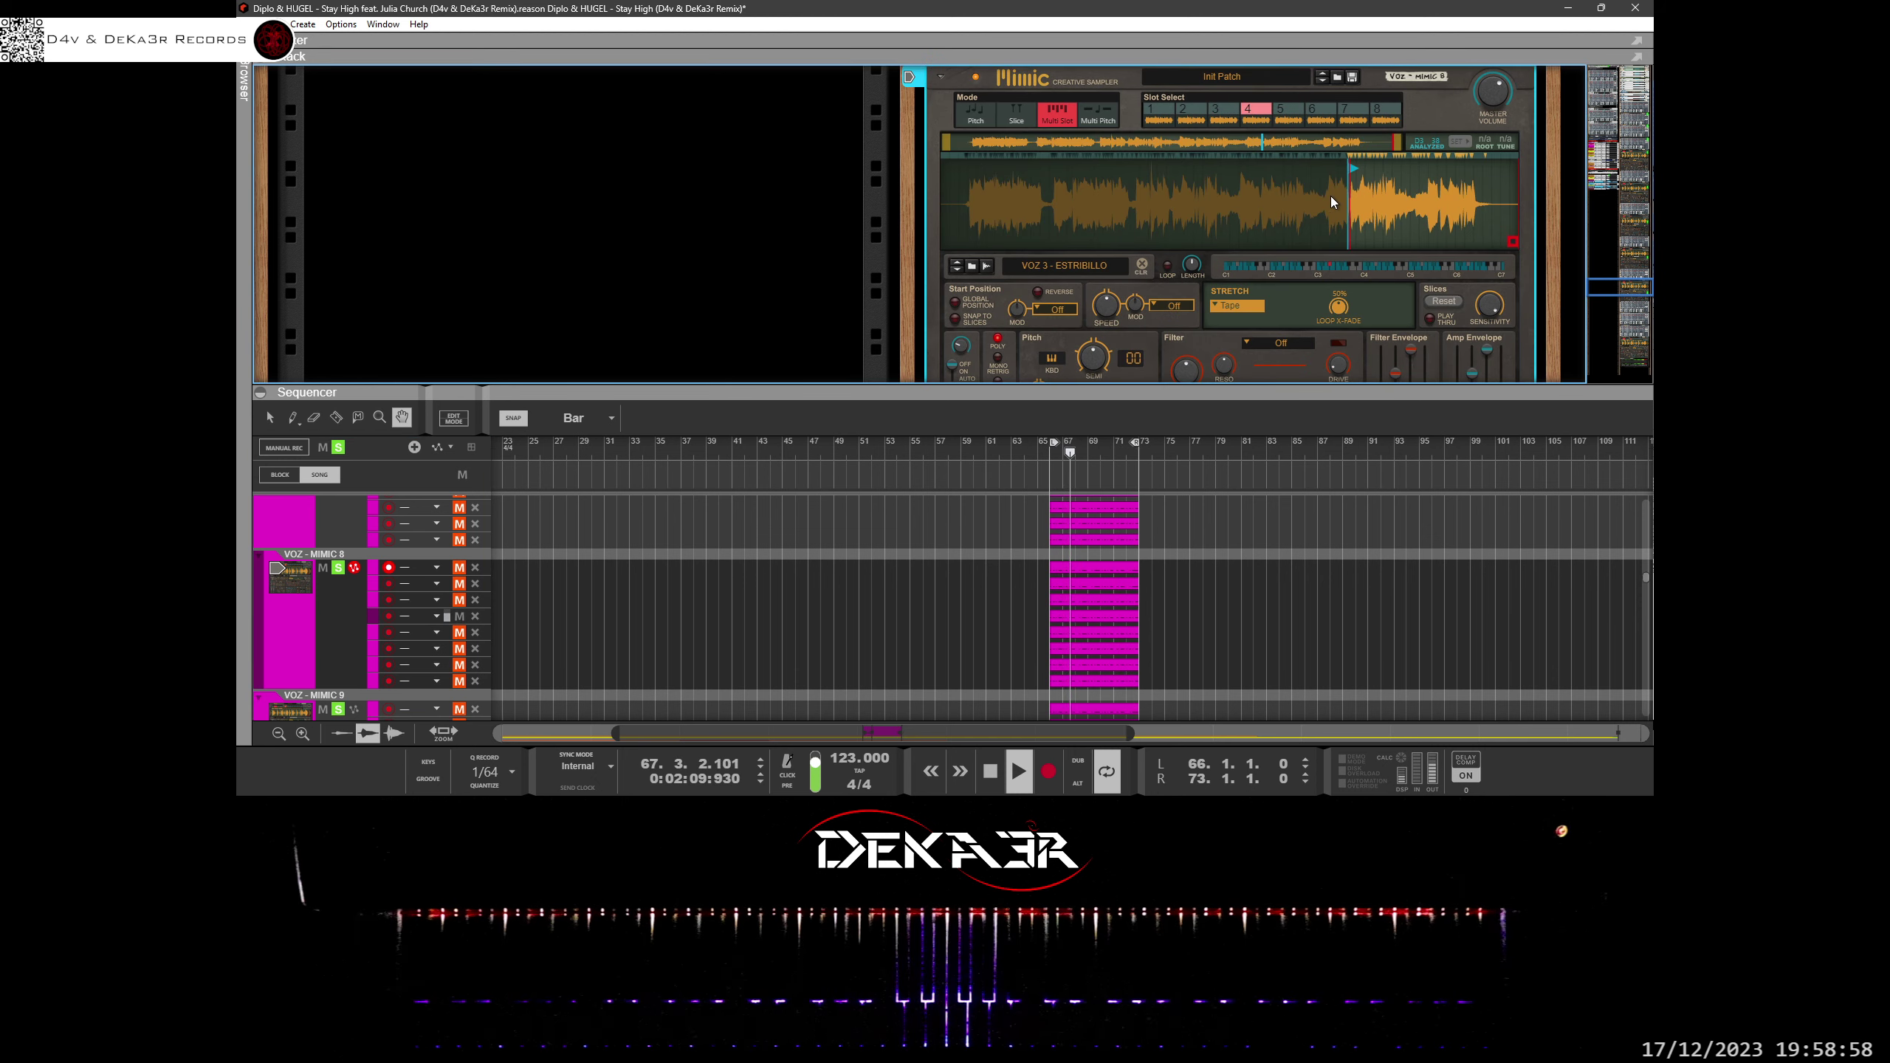
mouse_move(1354, 200)
mouse_down()
mouse_move(1363, 281)
mouse_move(1261, 274)
mouse_up()
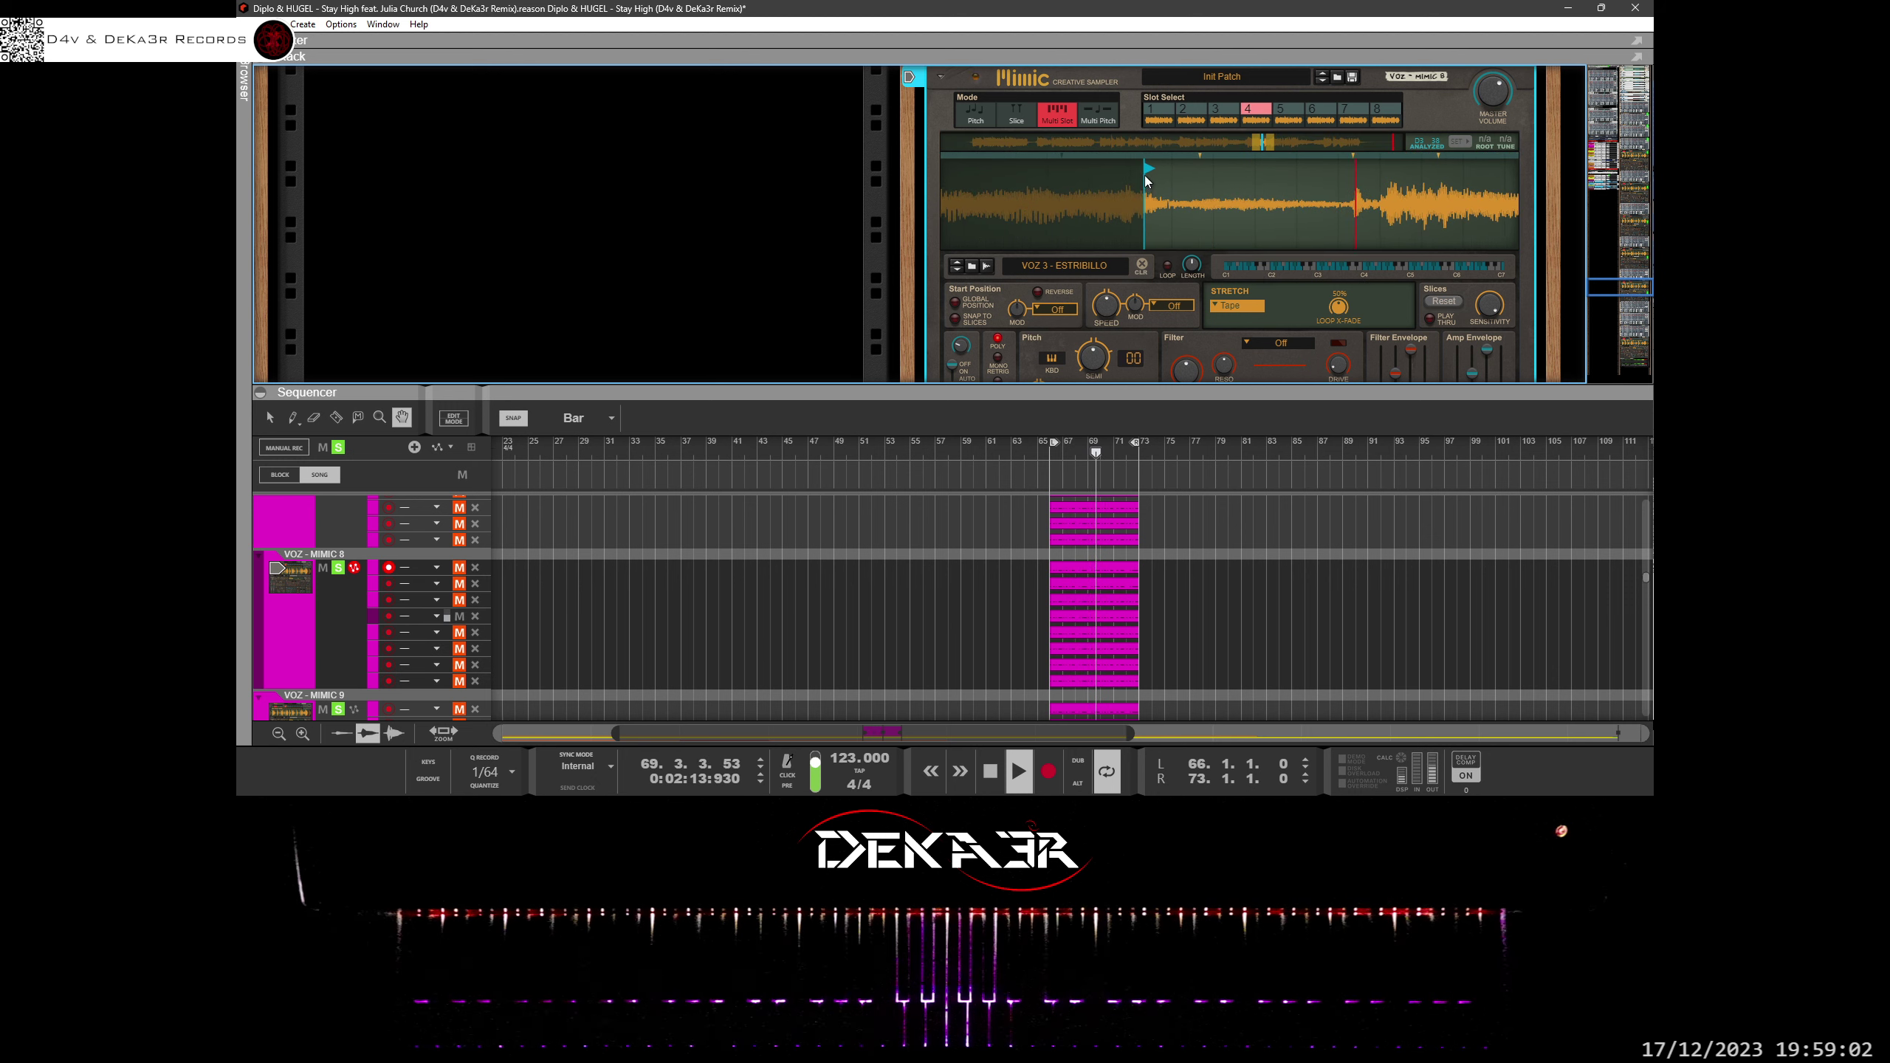
mouse_move(1150, 170)
mouse_down()
mouse_move(1084, 171)
mouse_move(1150, 170)
mouse_up()
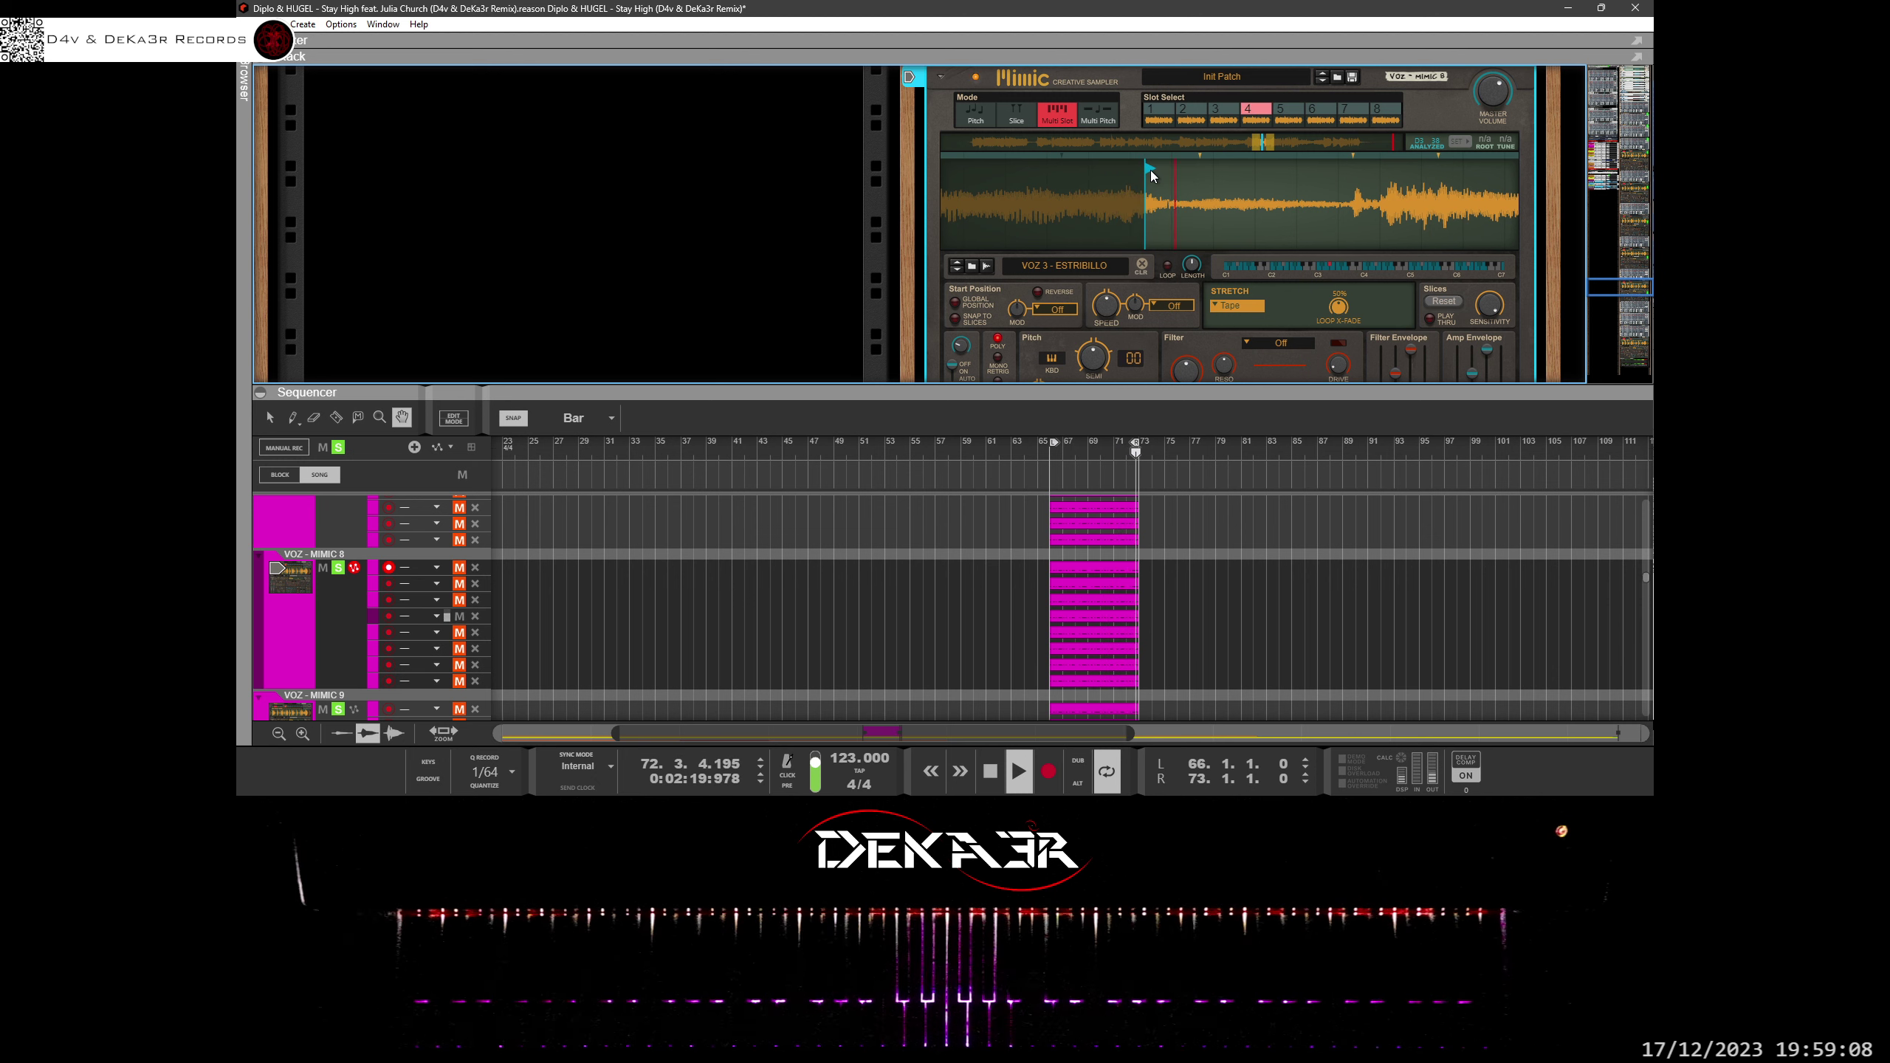
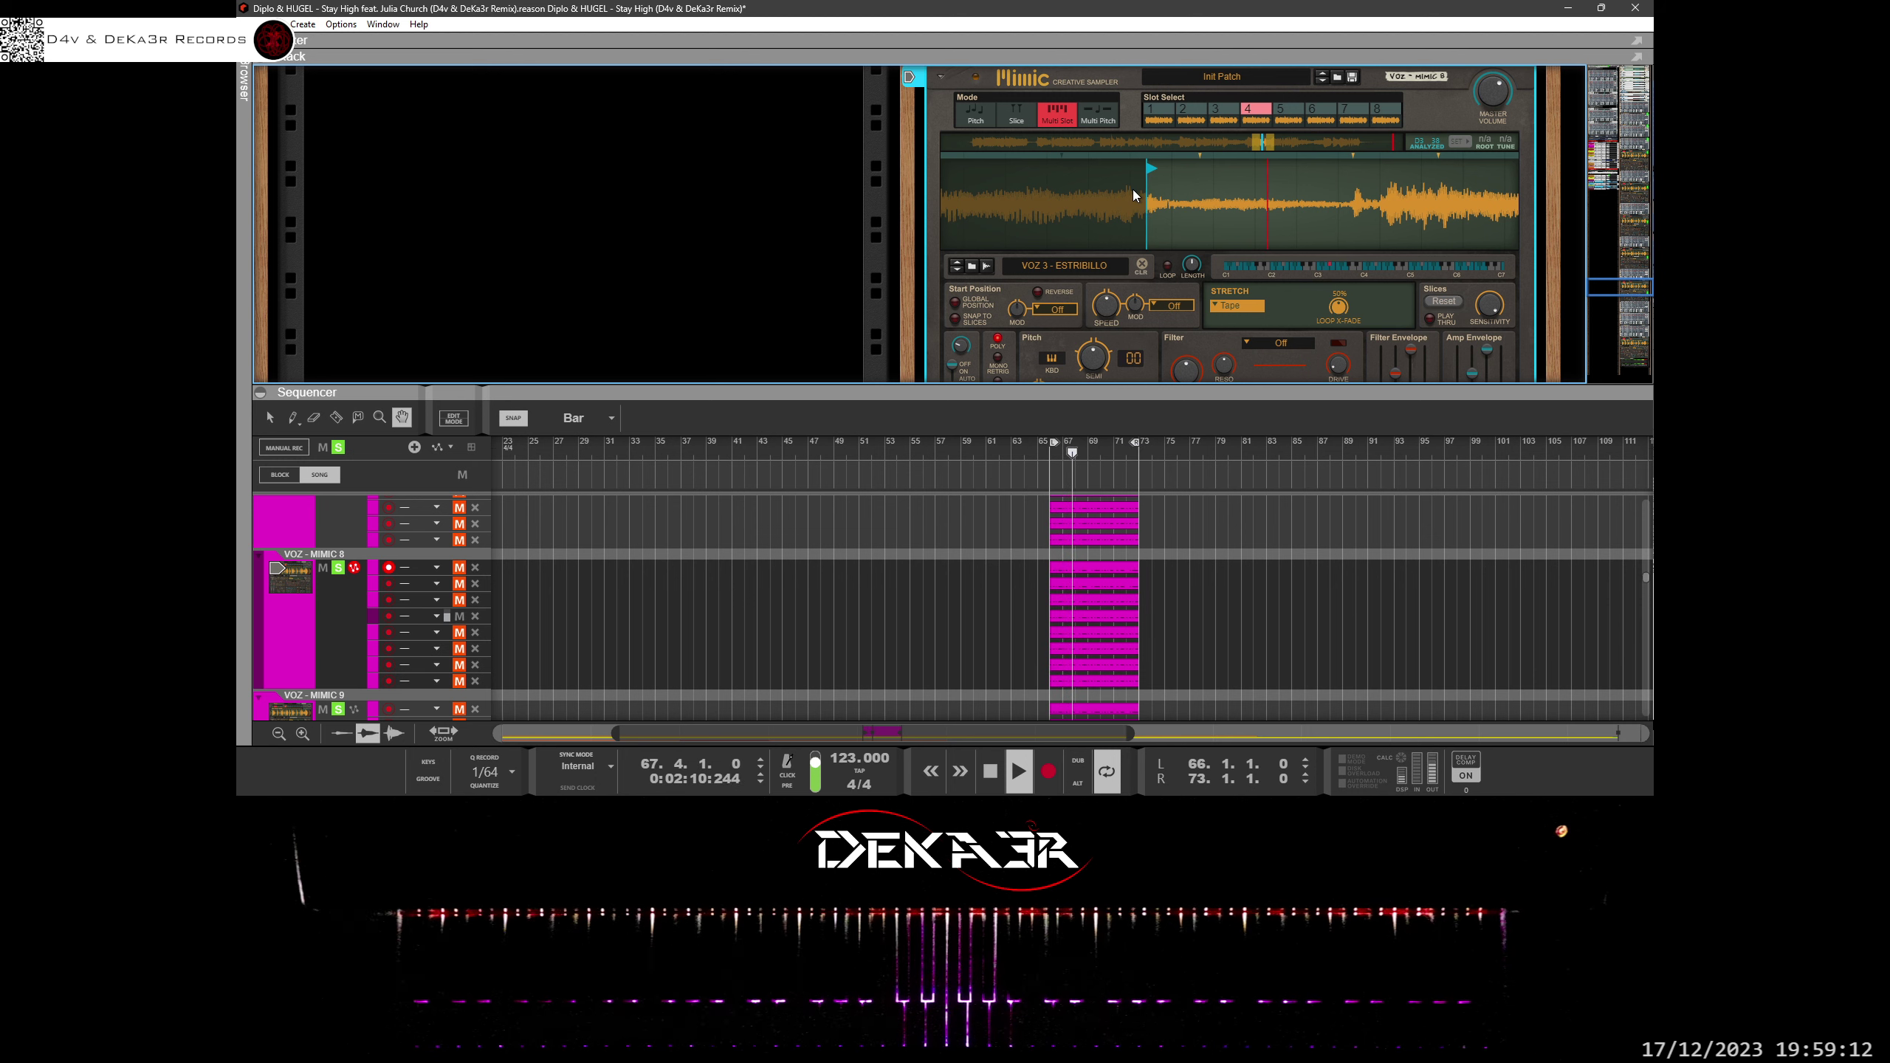
drag(1134, 190, 1122, 328)
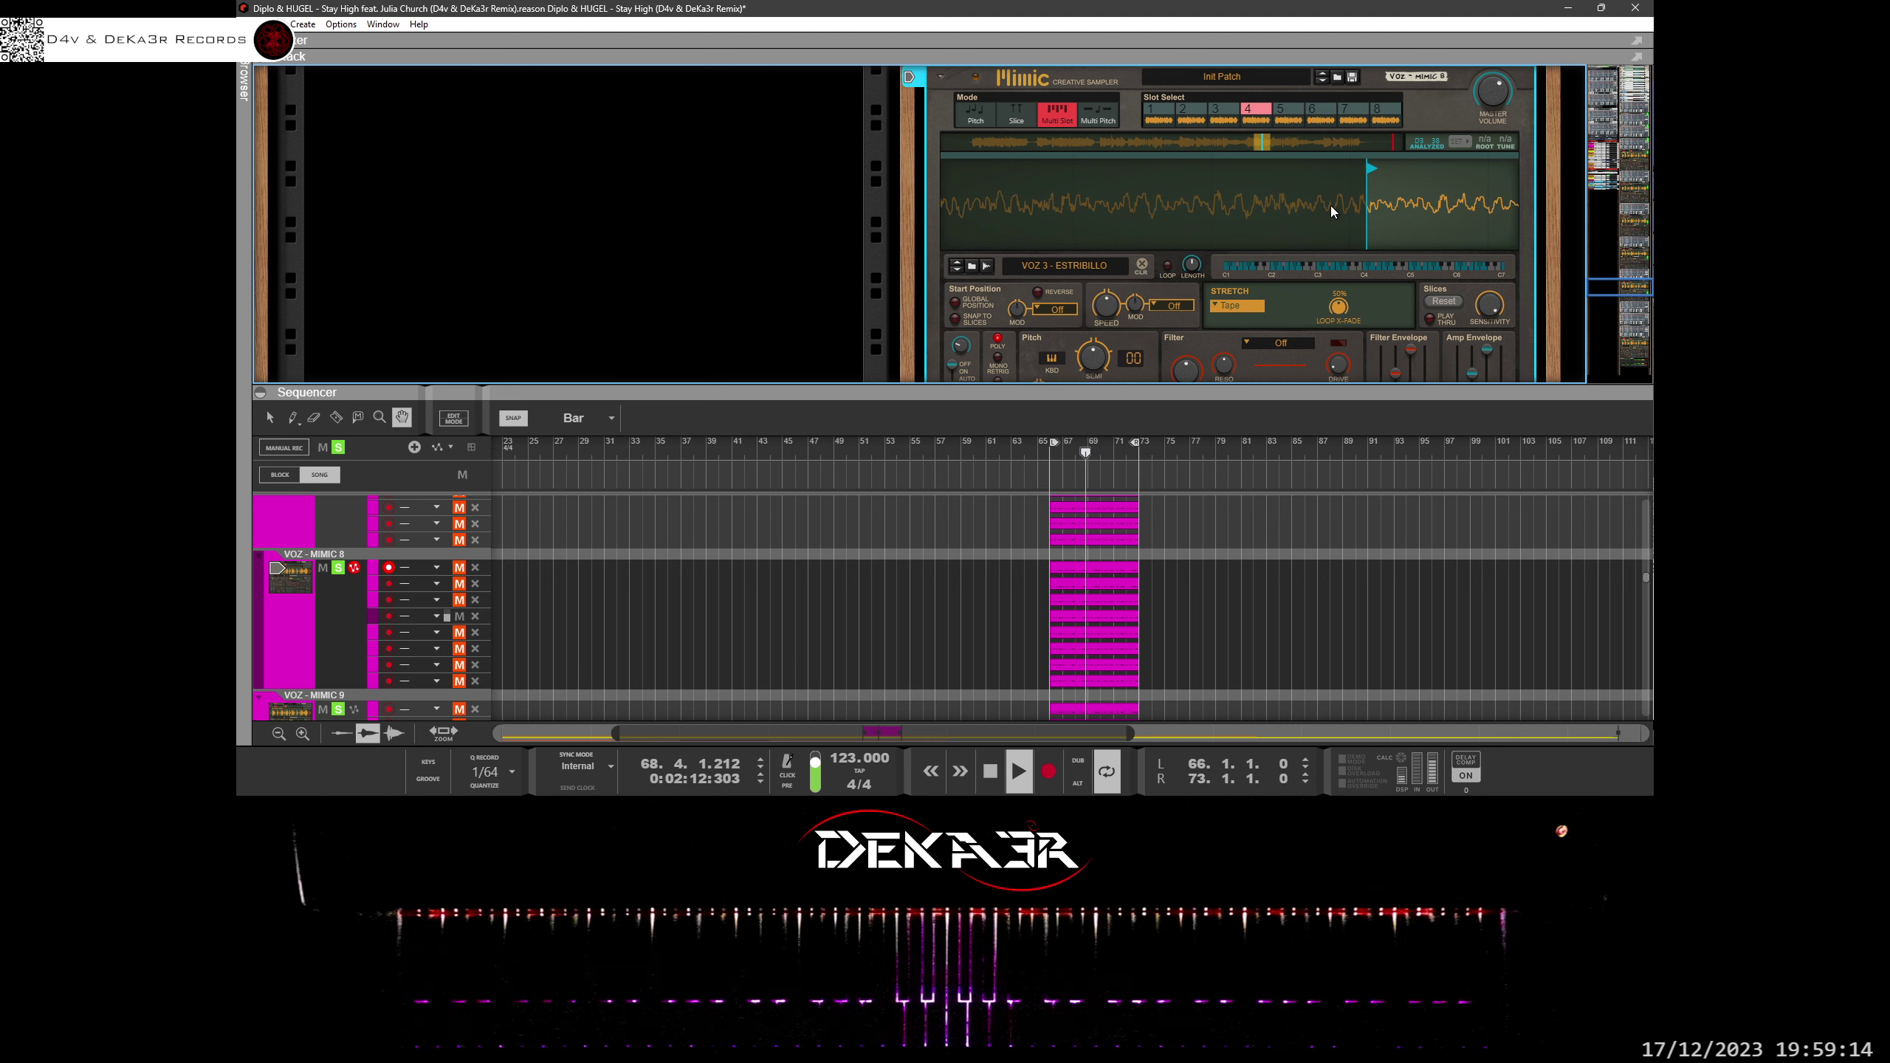
scroll(1262, 236, down, 4)
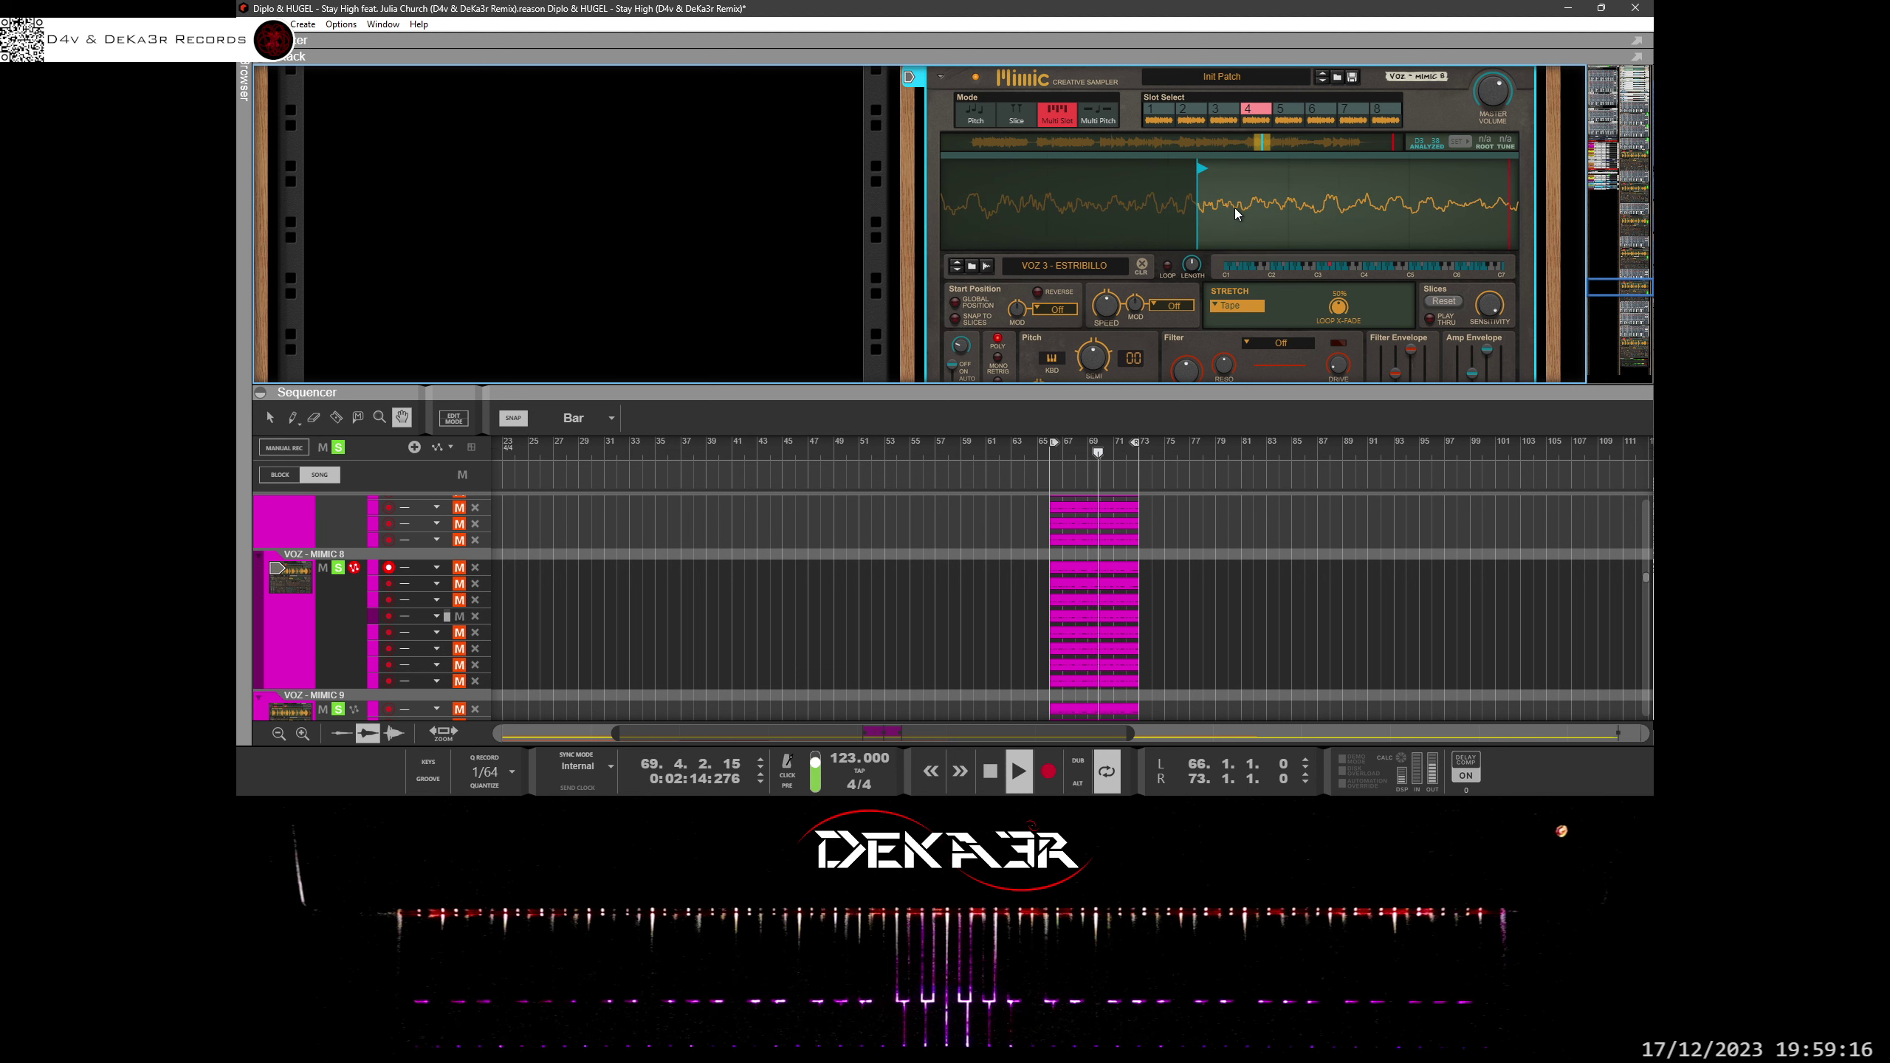
drag(1197, 169, 1187, 169)
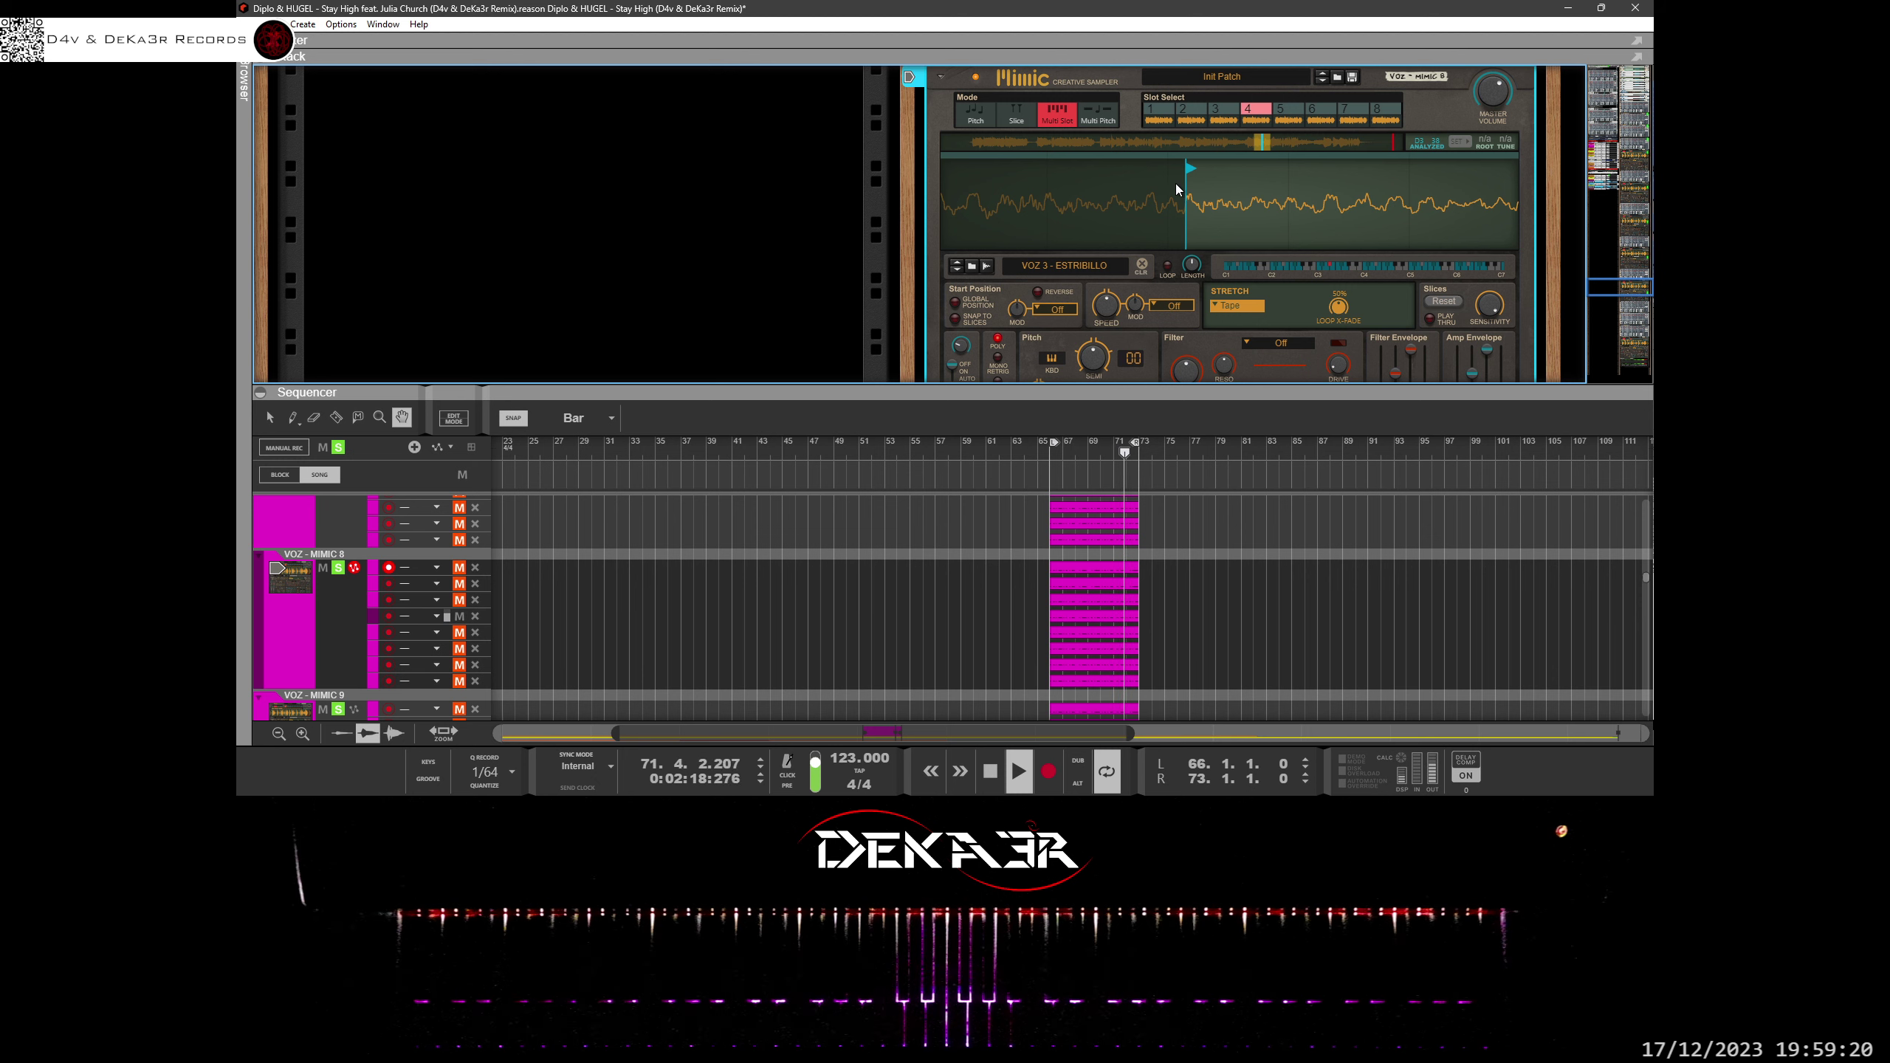
Unmute the fifth lane of VOZ - MIMIC 8, mute the fourth lane, and save the song.
click(460, 633)
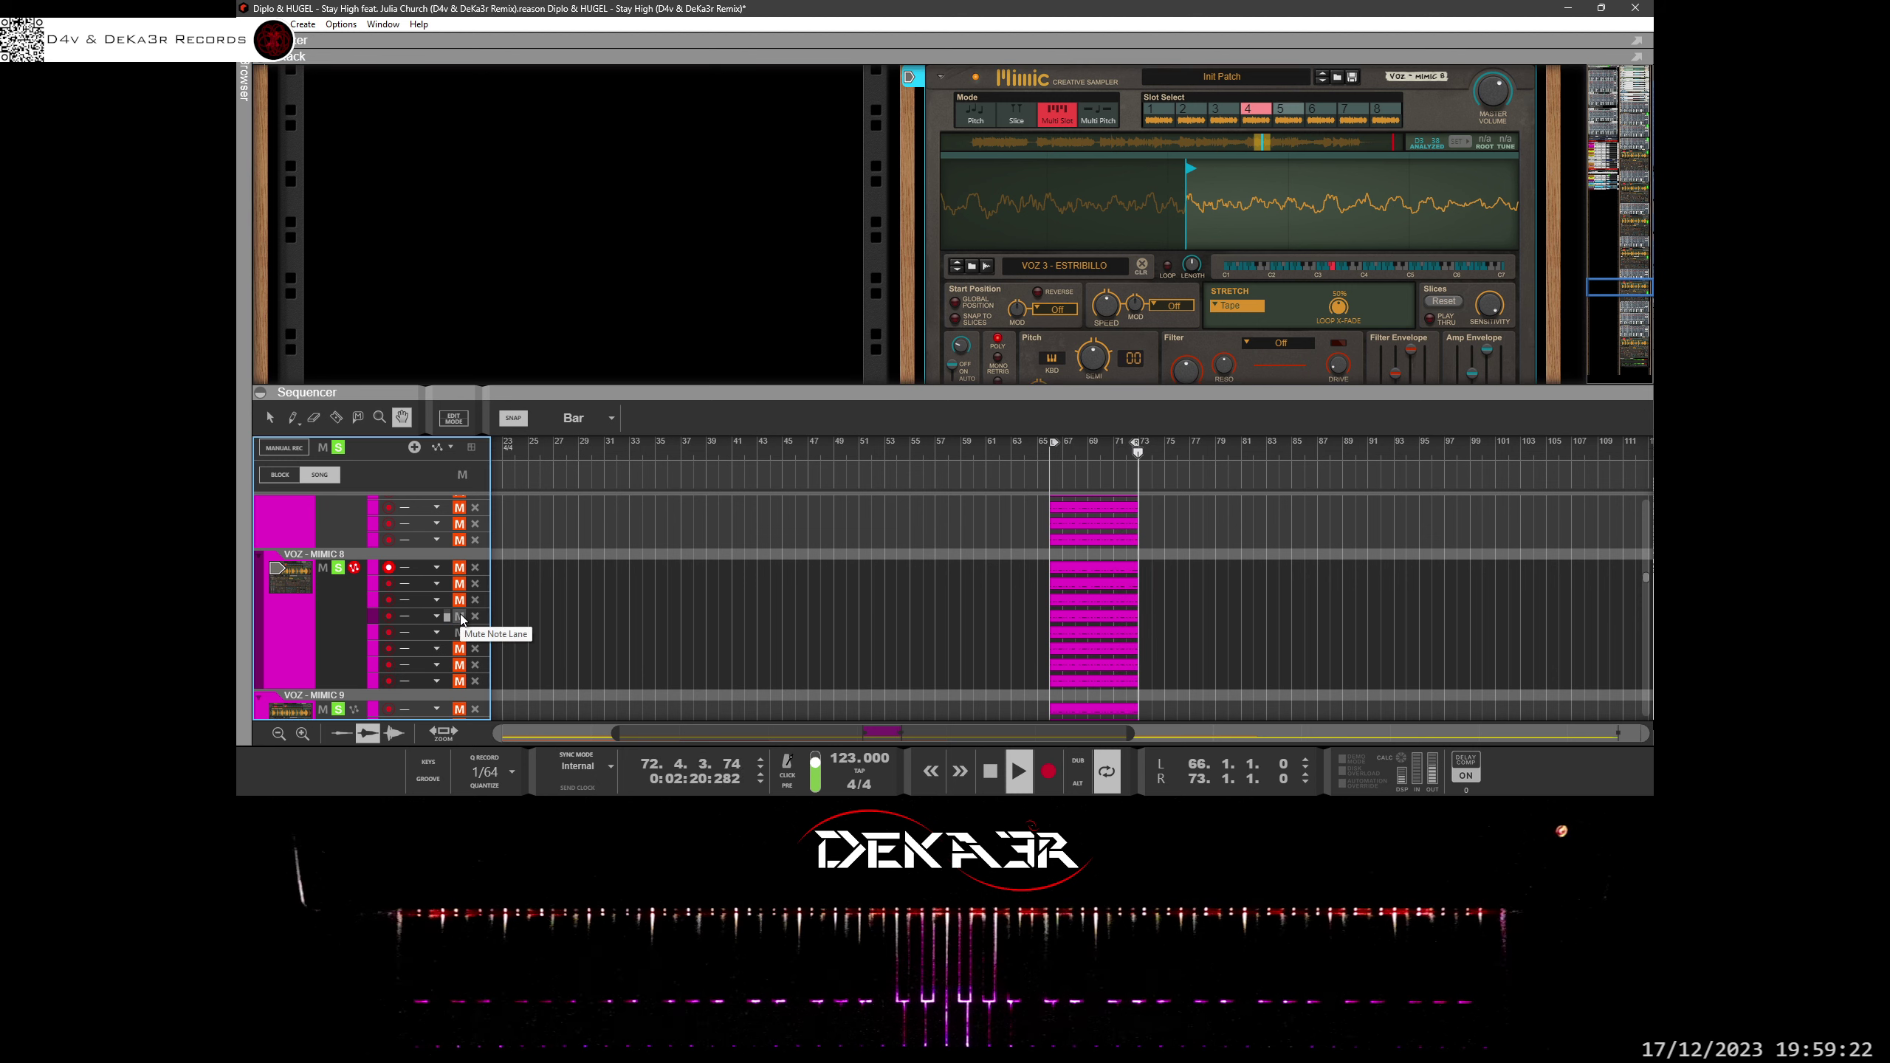
click(462, 618)
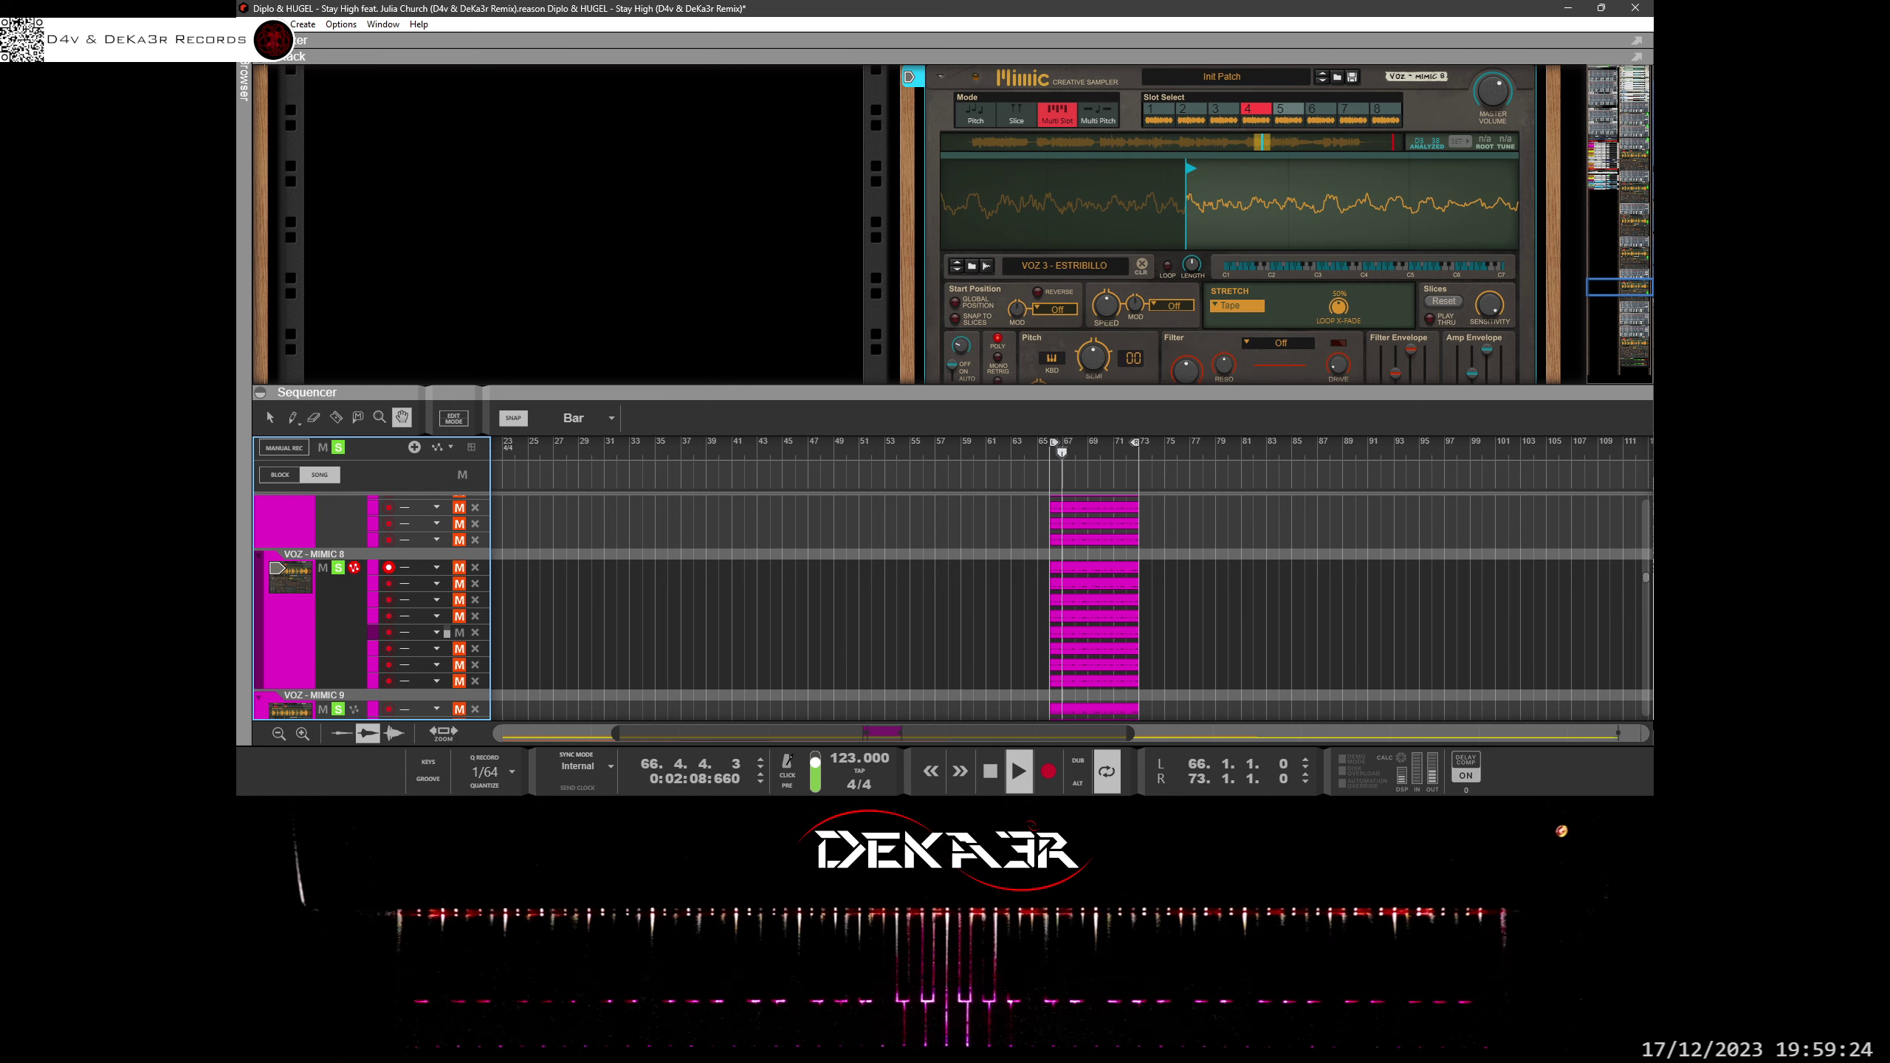
click(248, 25)
click(285, 134)
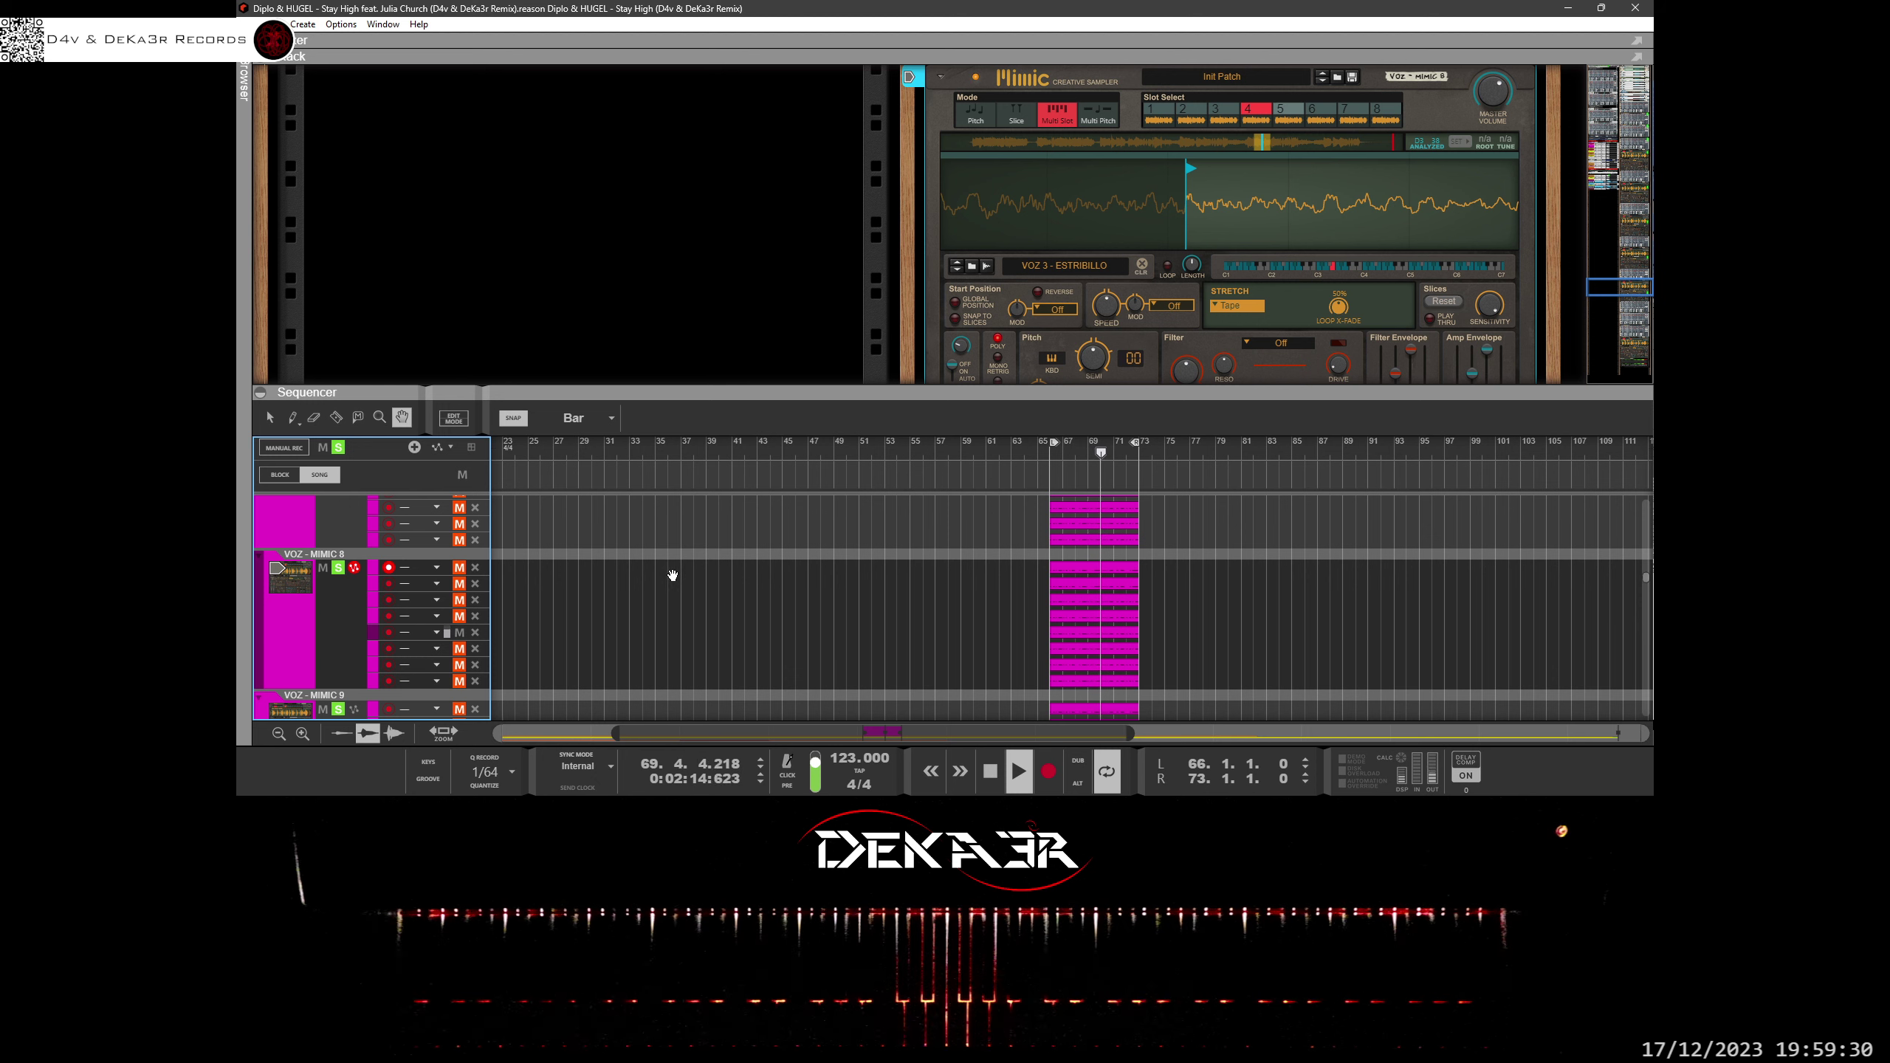
Audition the DRUM 8 and DRUMS - REDRUM tracks by soloing them alongside the vocal, and turn both solos off again.
scroll(660, 638, up, 10)
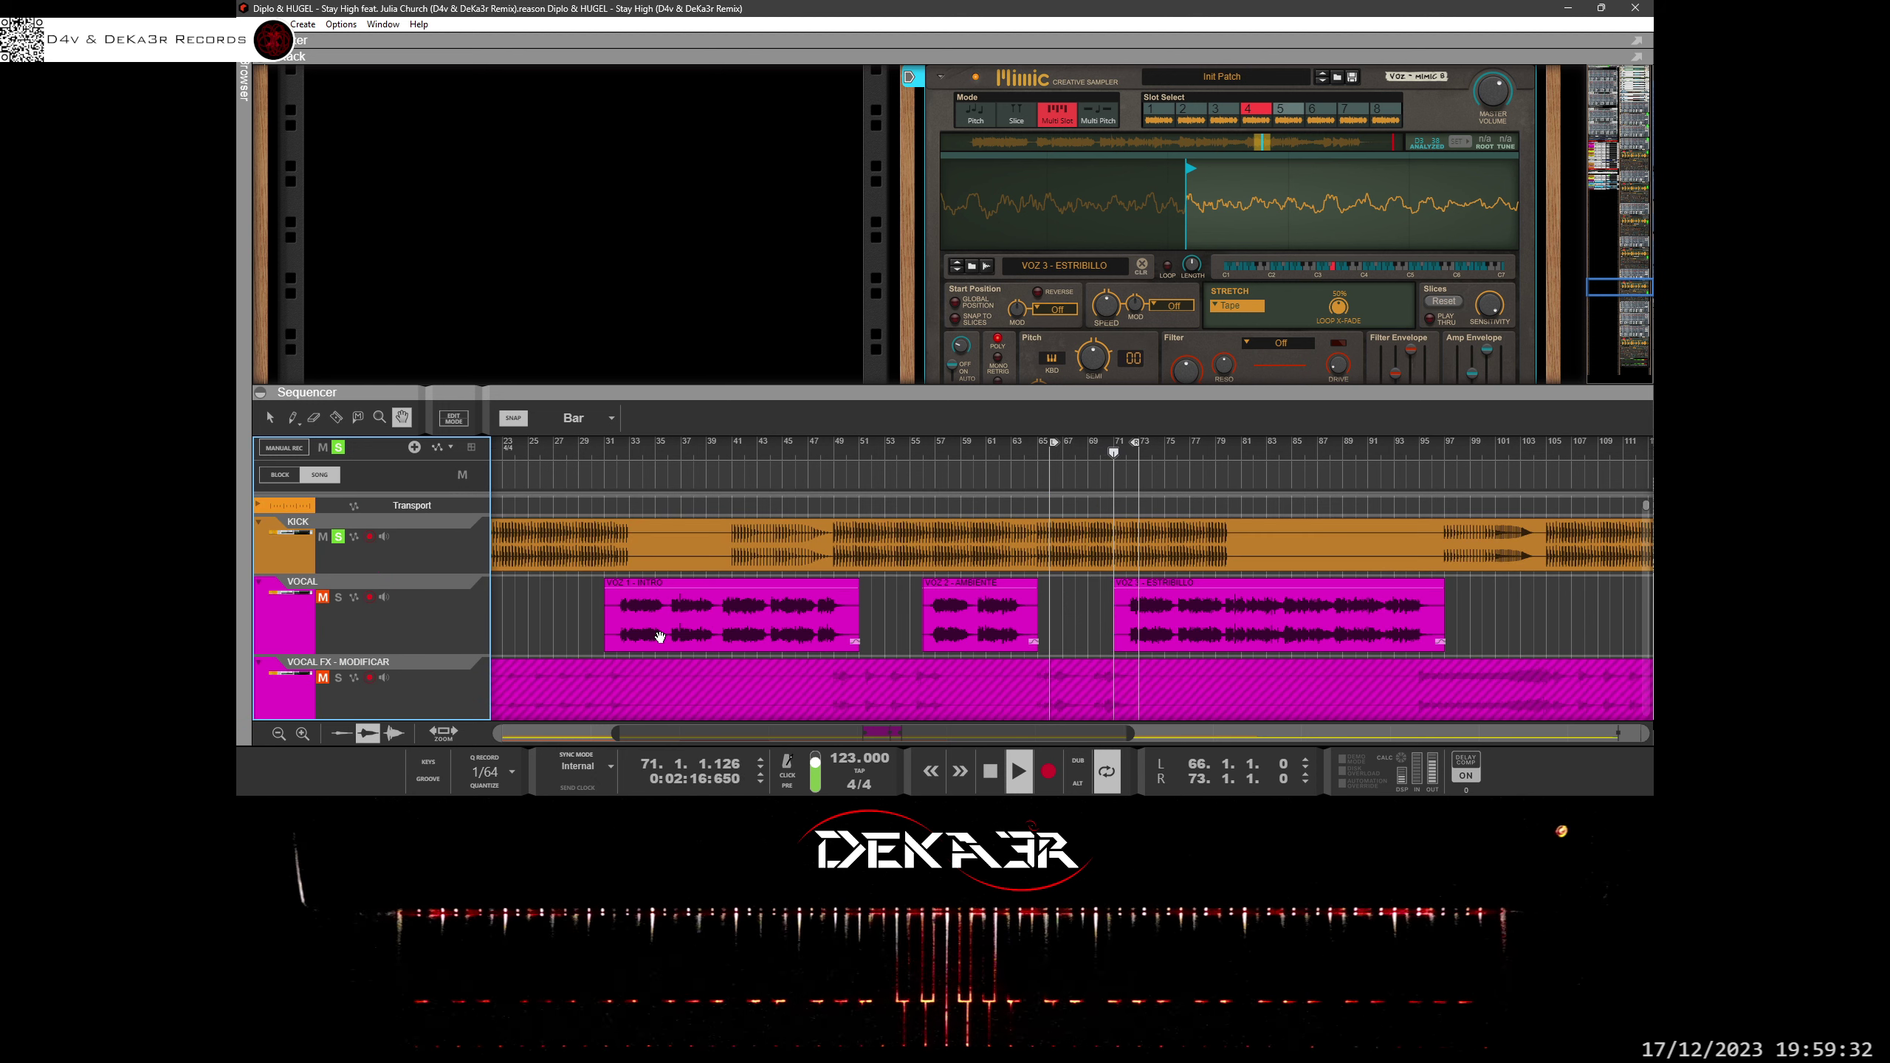
scroll(660, 637, down, 10)
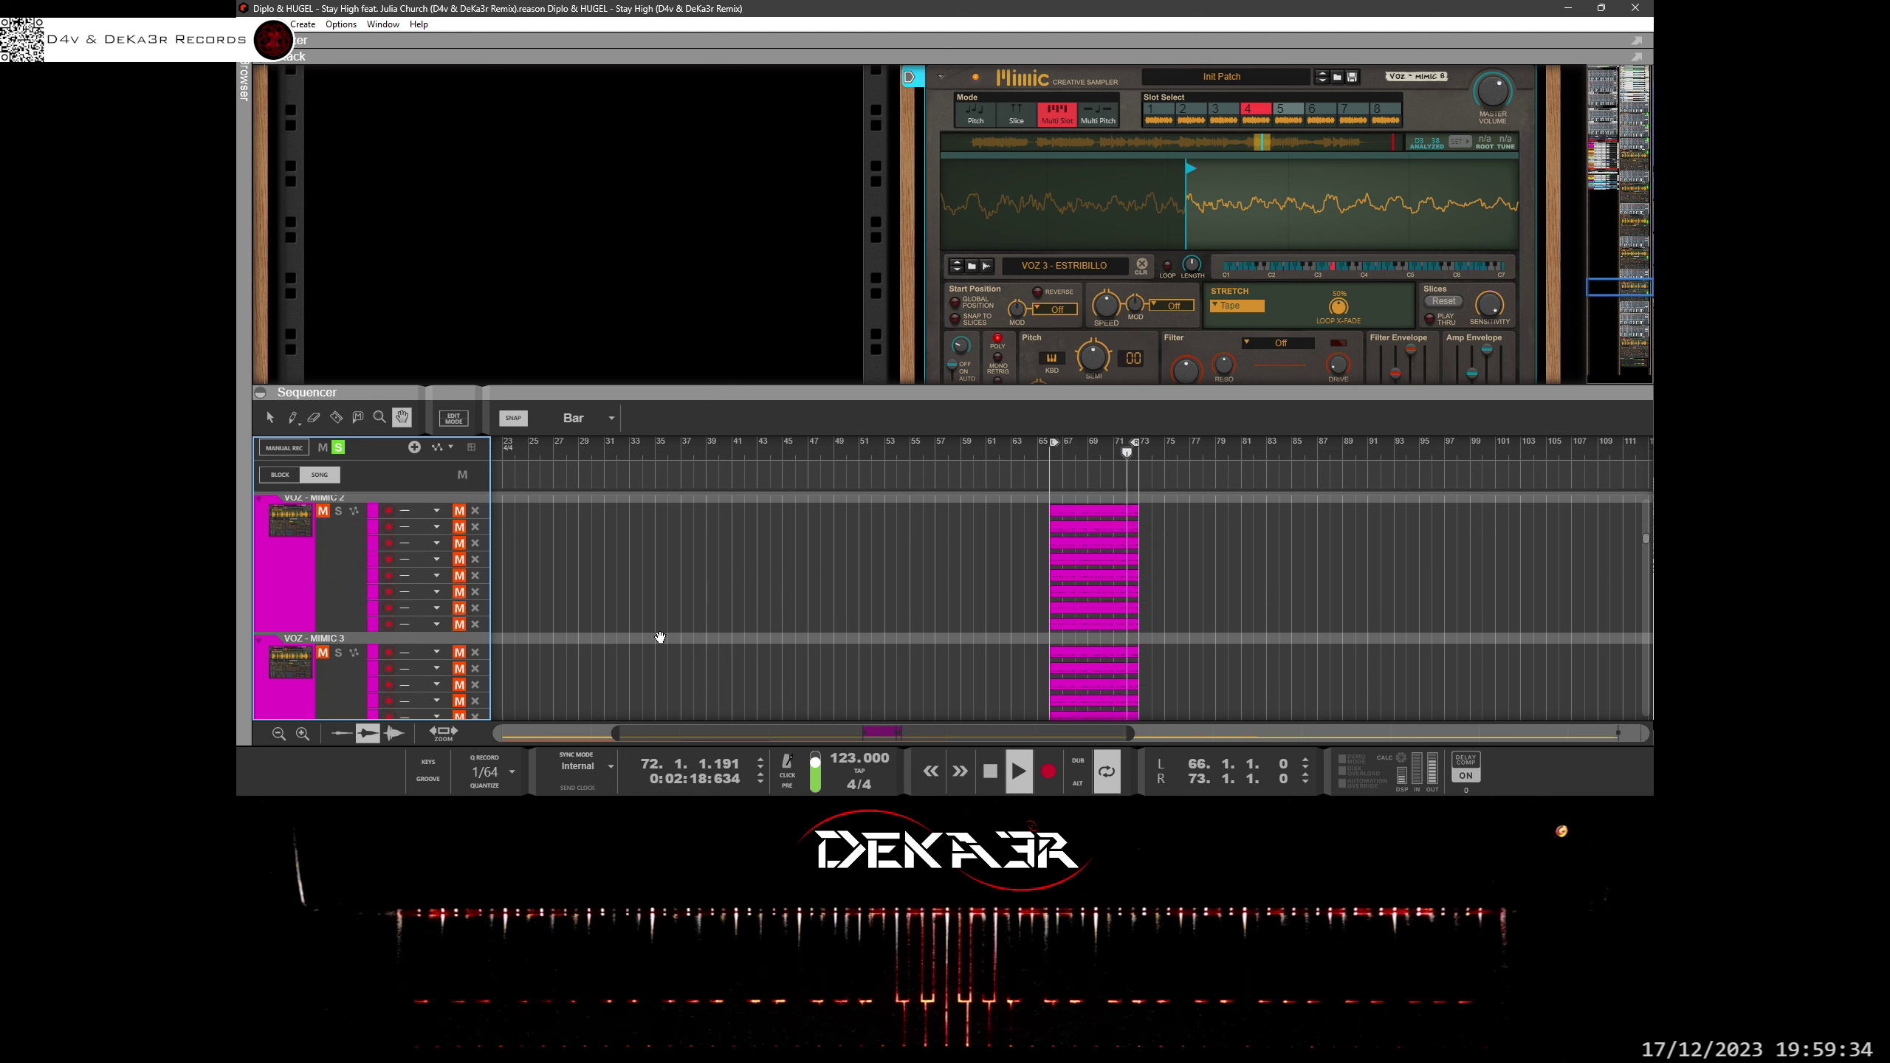
scroll(660, 637, down, 10)
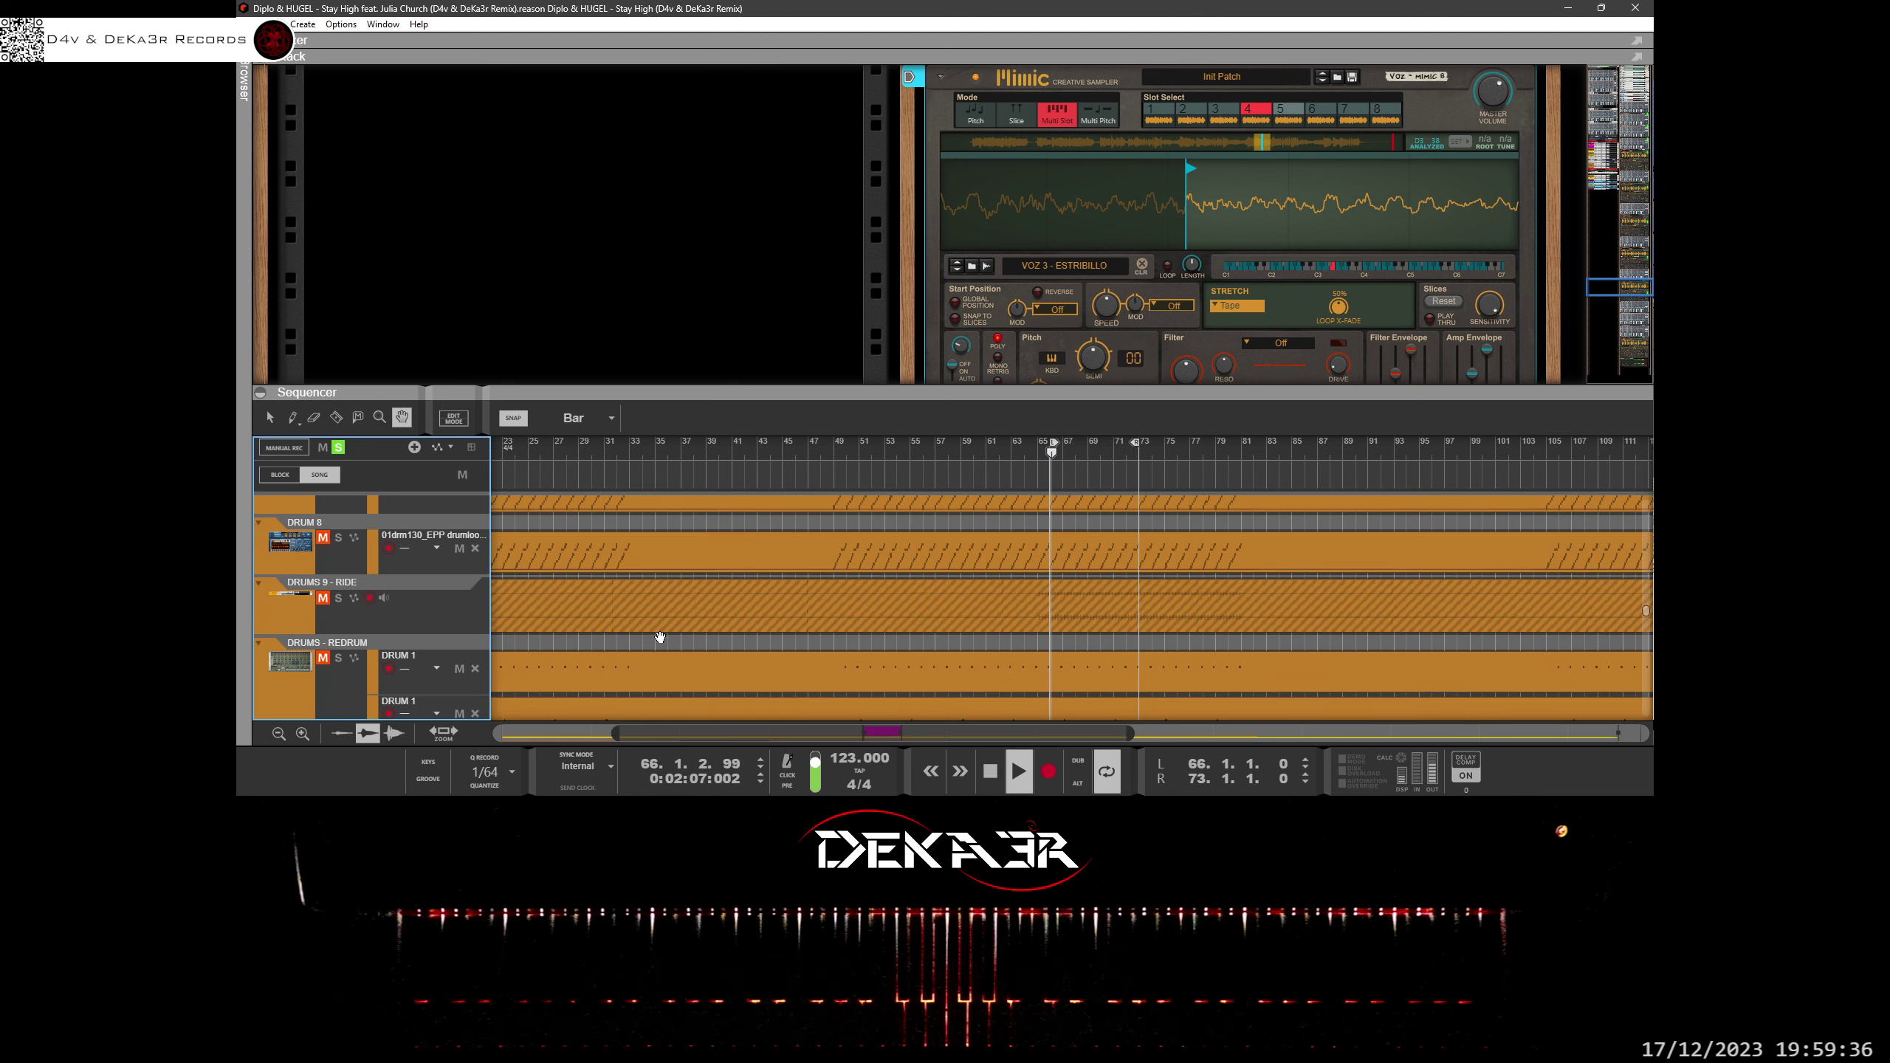
click(340, 537)
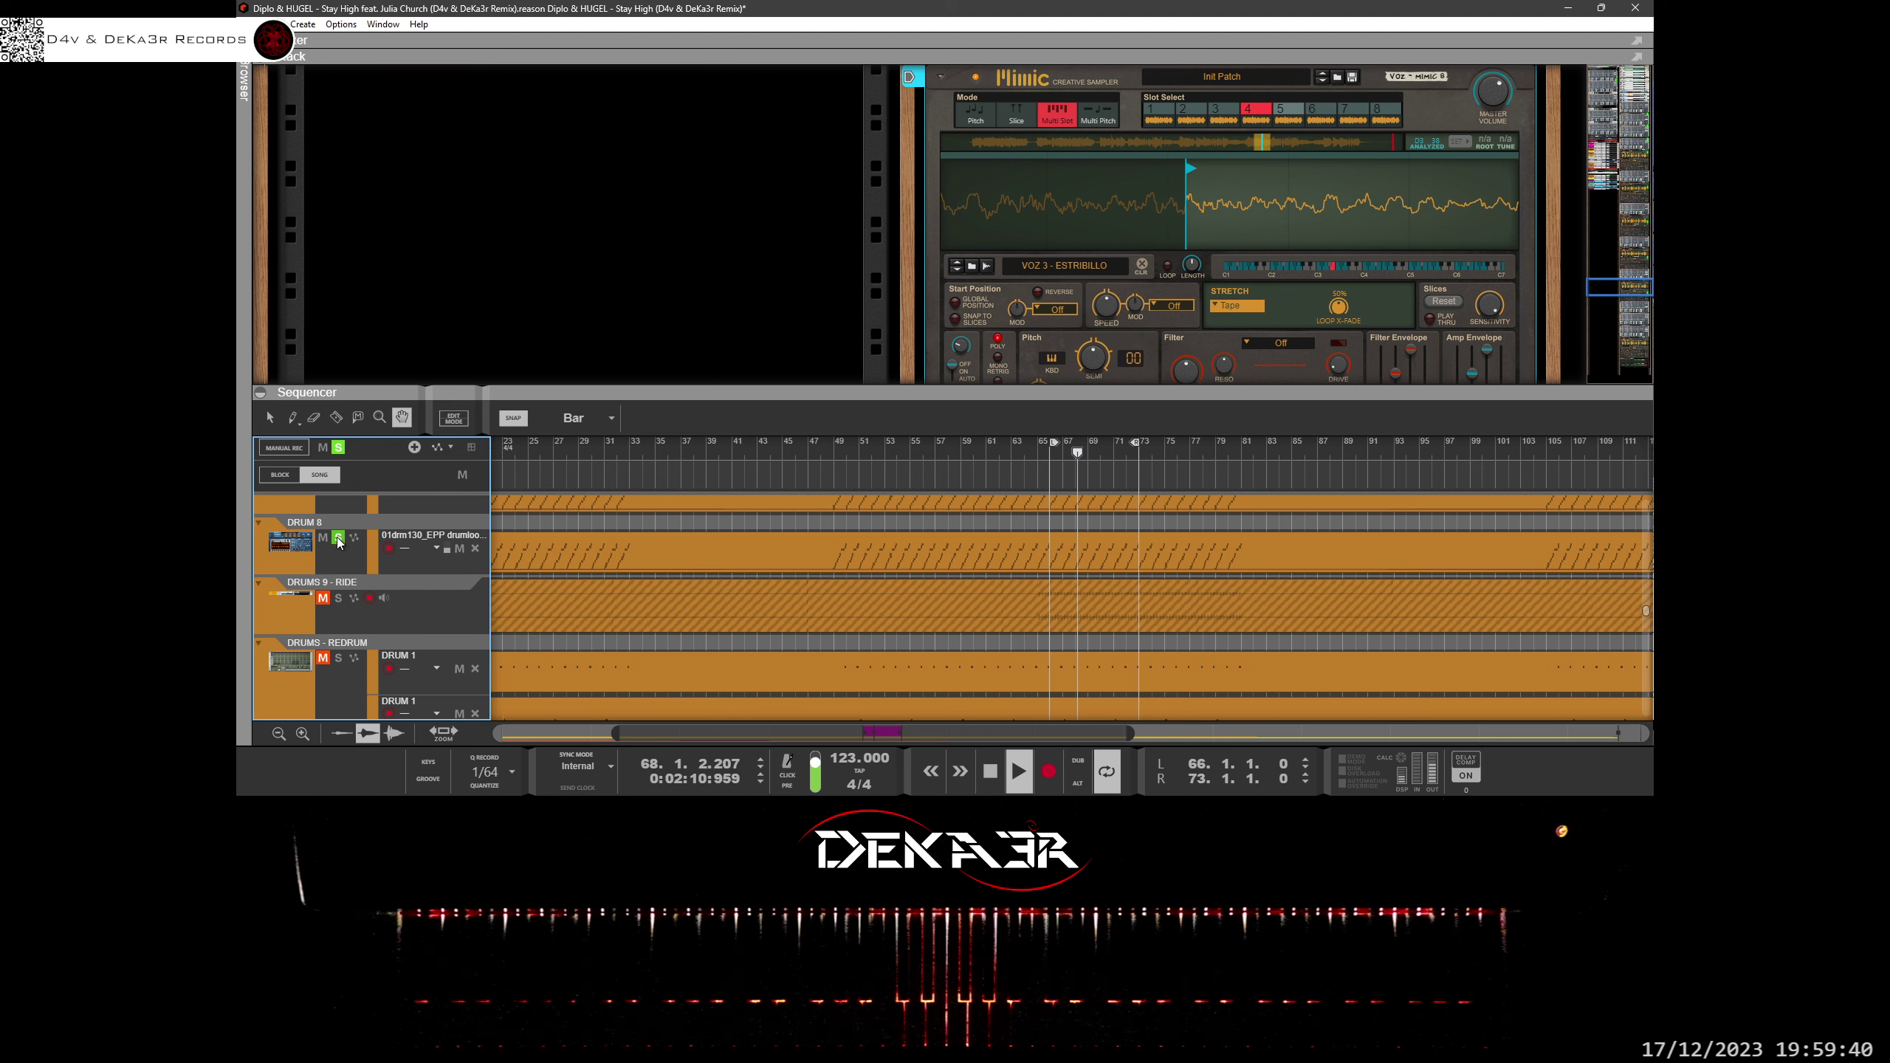
click(336, 658)
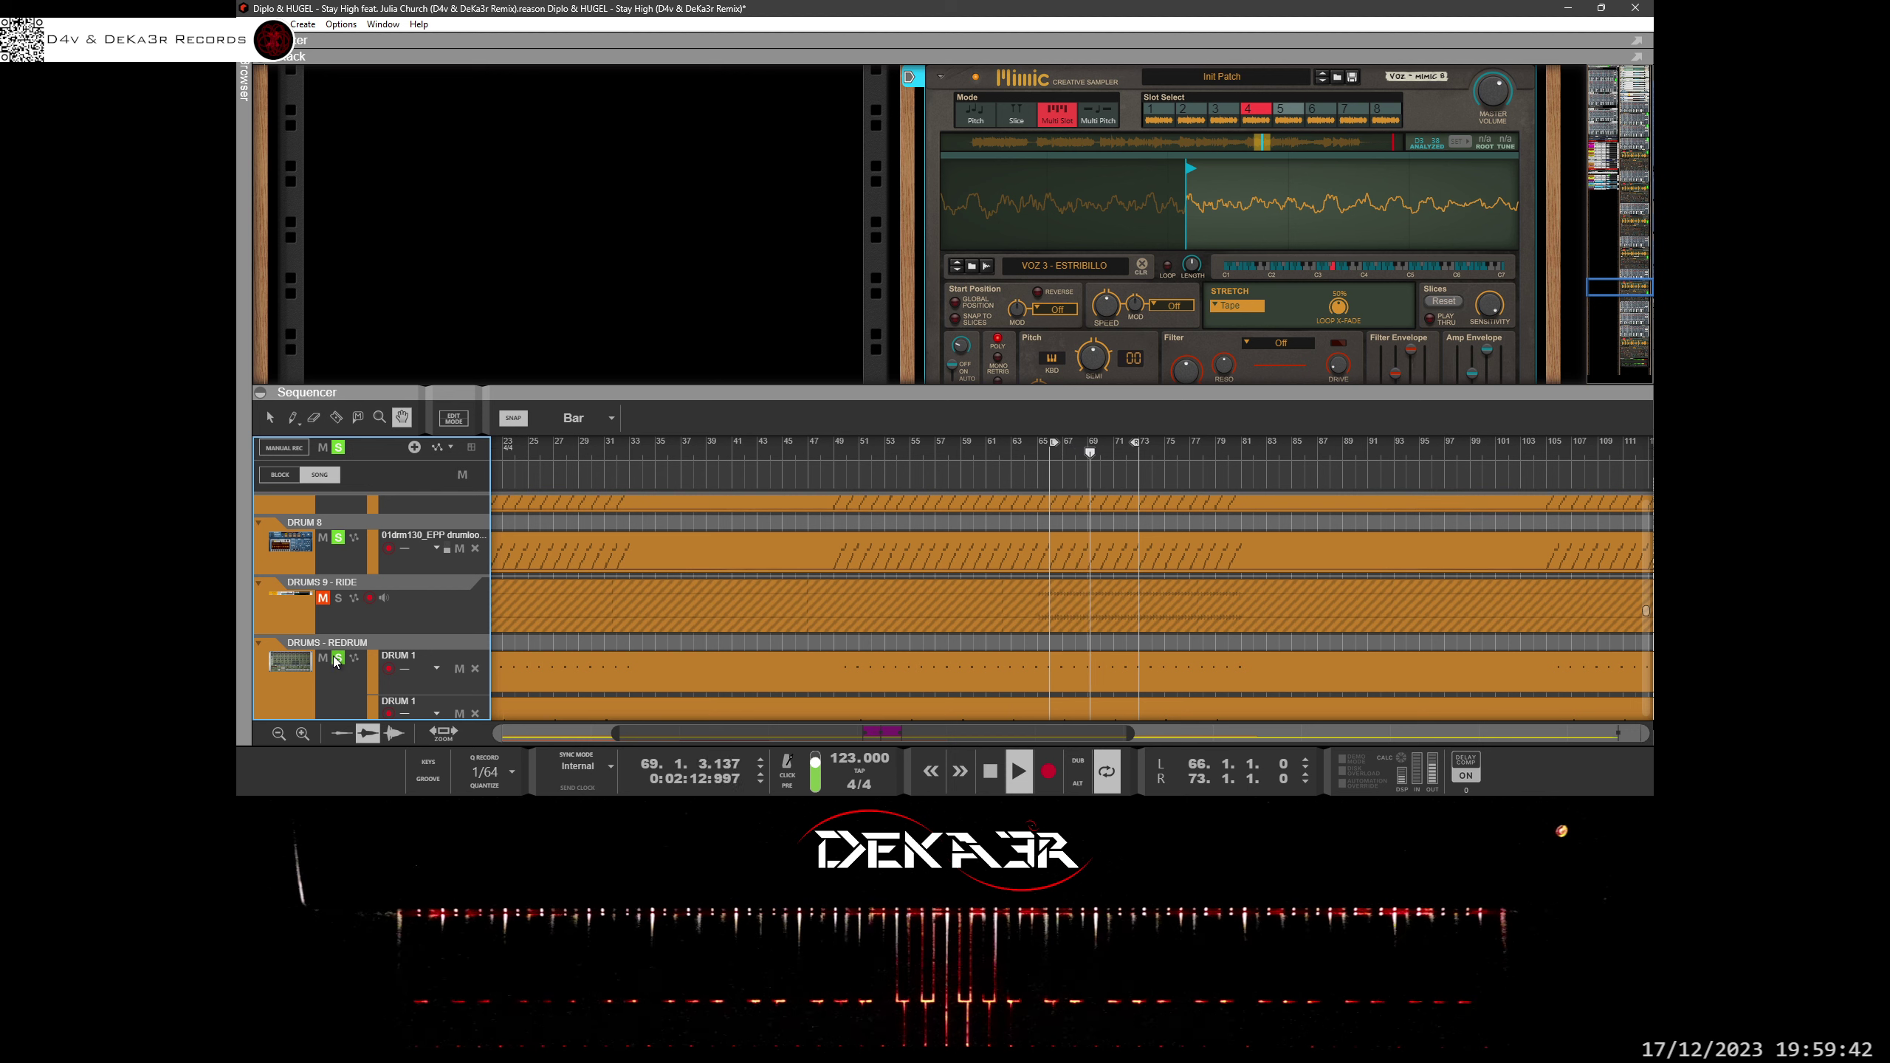
click(337, 658)
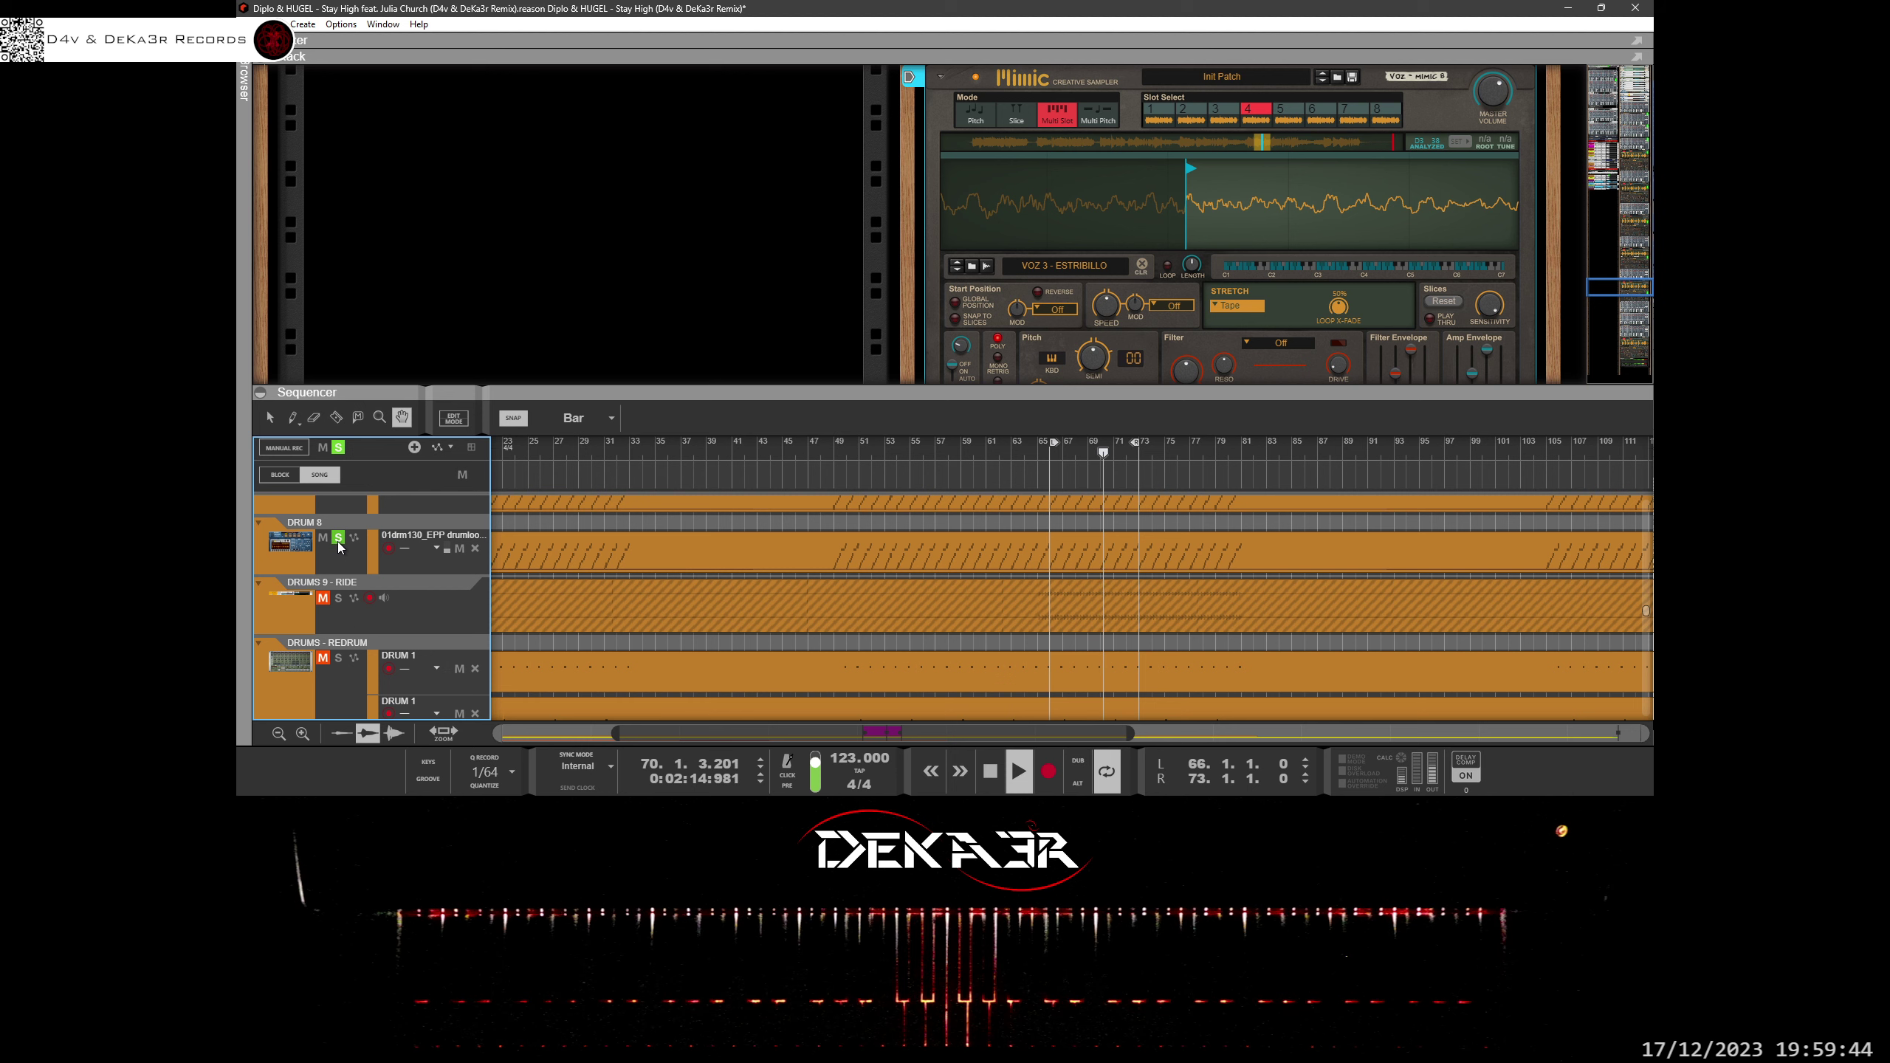
click(339, 537)
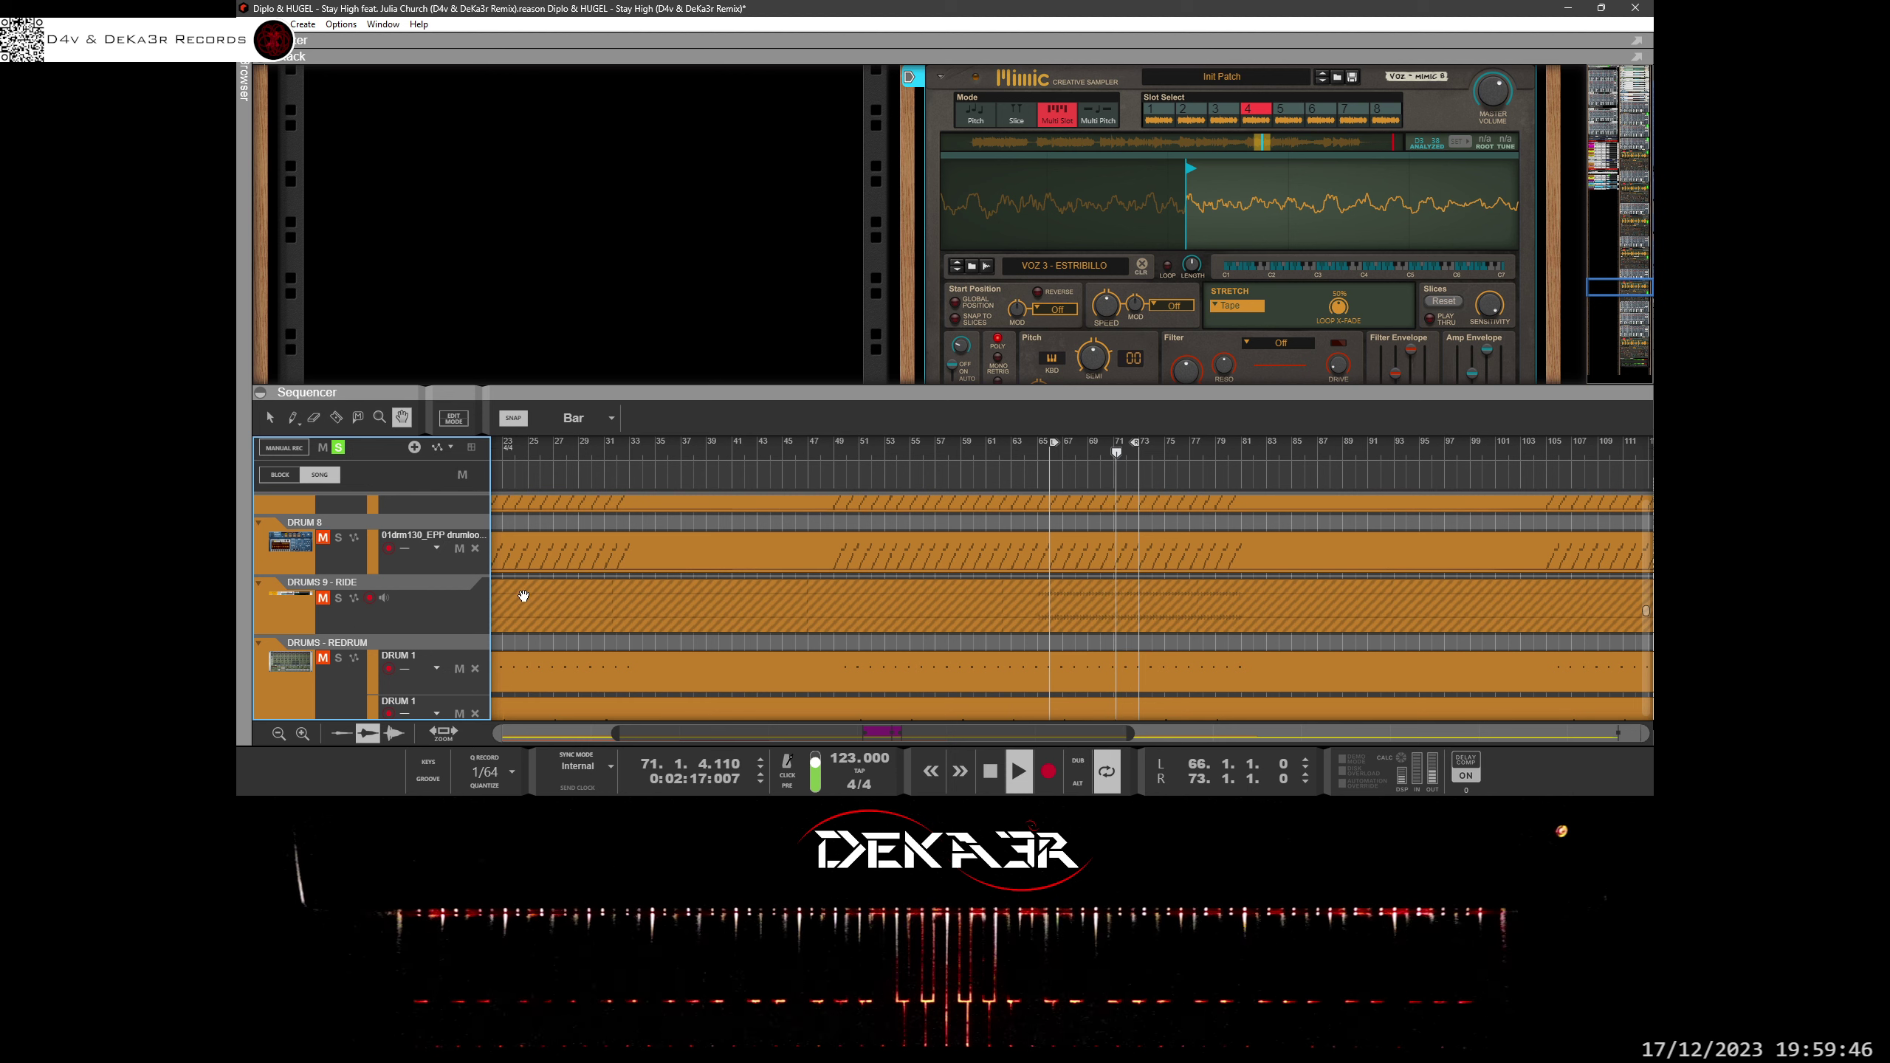
click(337, 539)
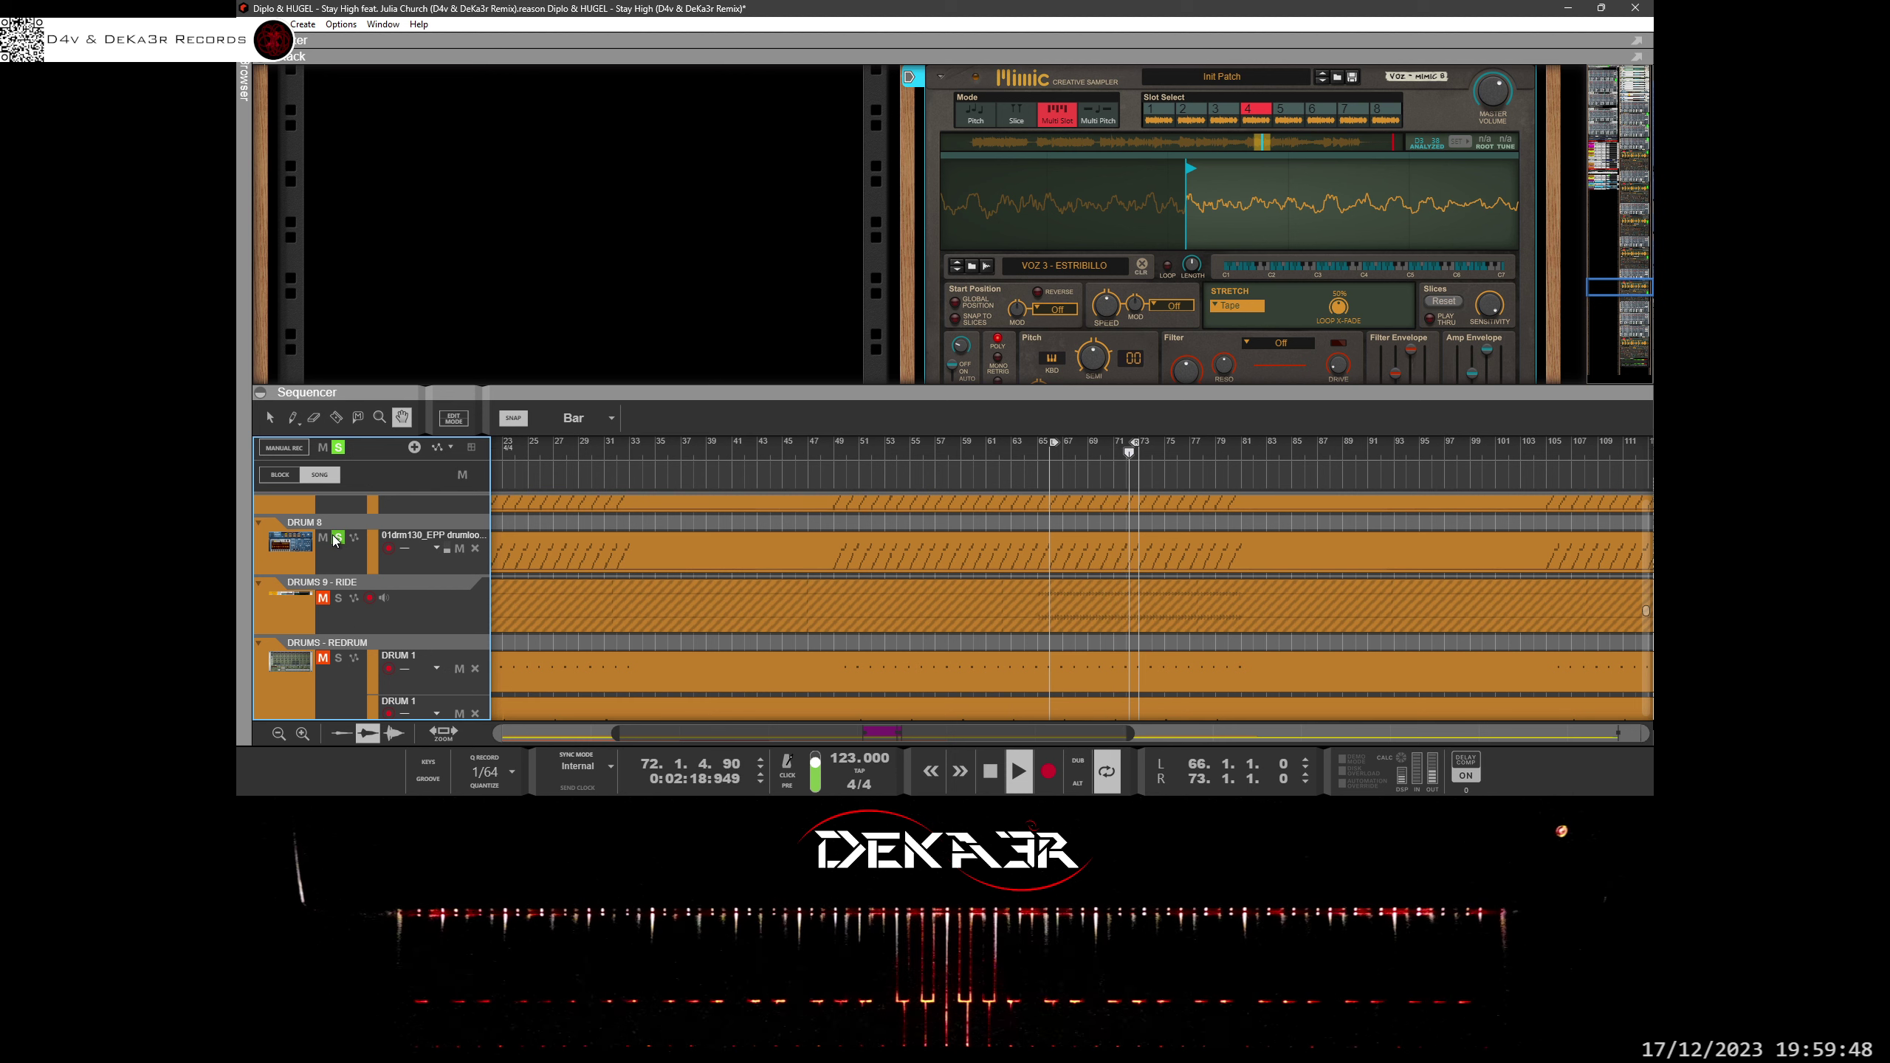
click(338, 538)
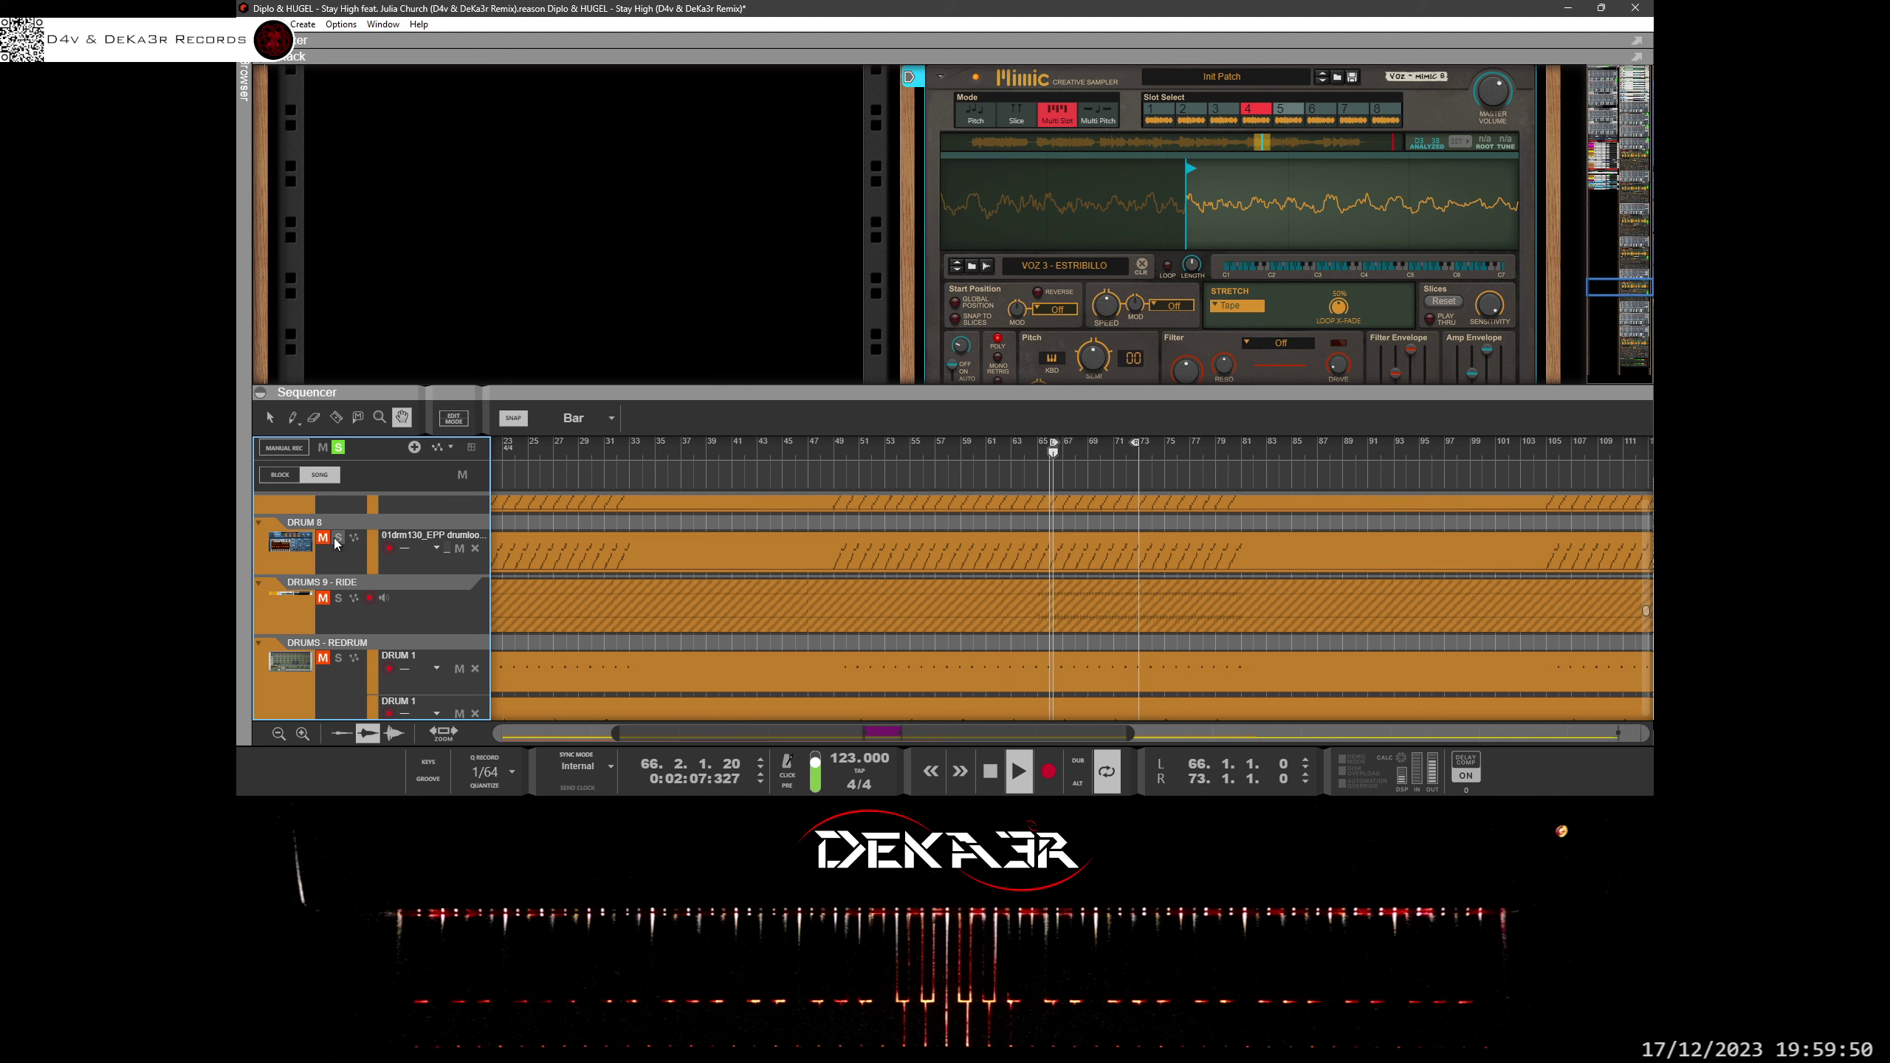
Select slot 5 of the VOZ - MIMIC 8 sampler and fine-tune its sample start marker in the zoomed waveform.
click(1282, 110)
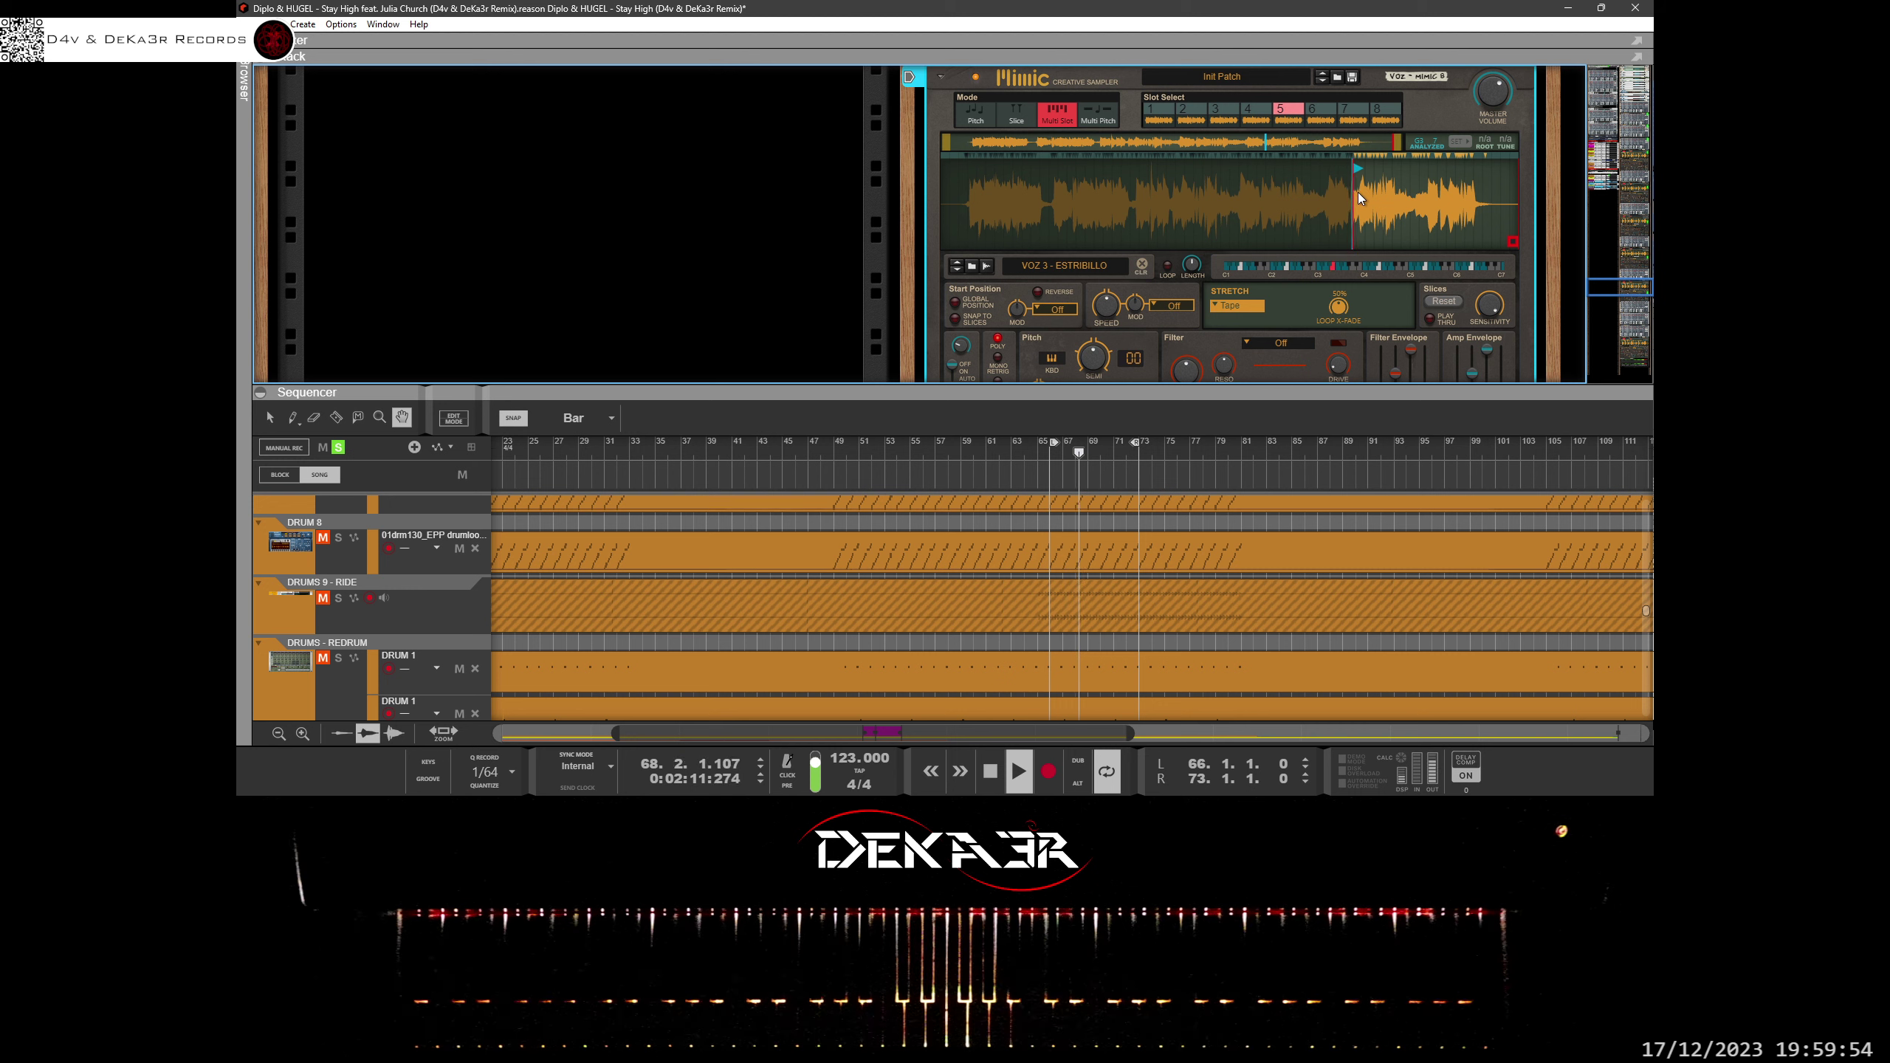
drag(1359, 192, 1173, 606)
scroll(1173, 607, down, 10)
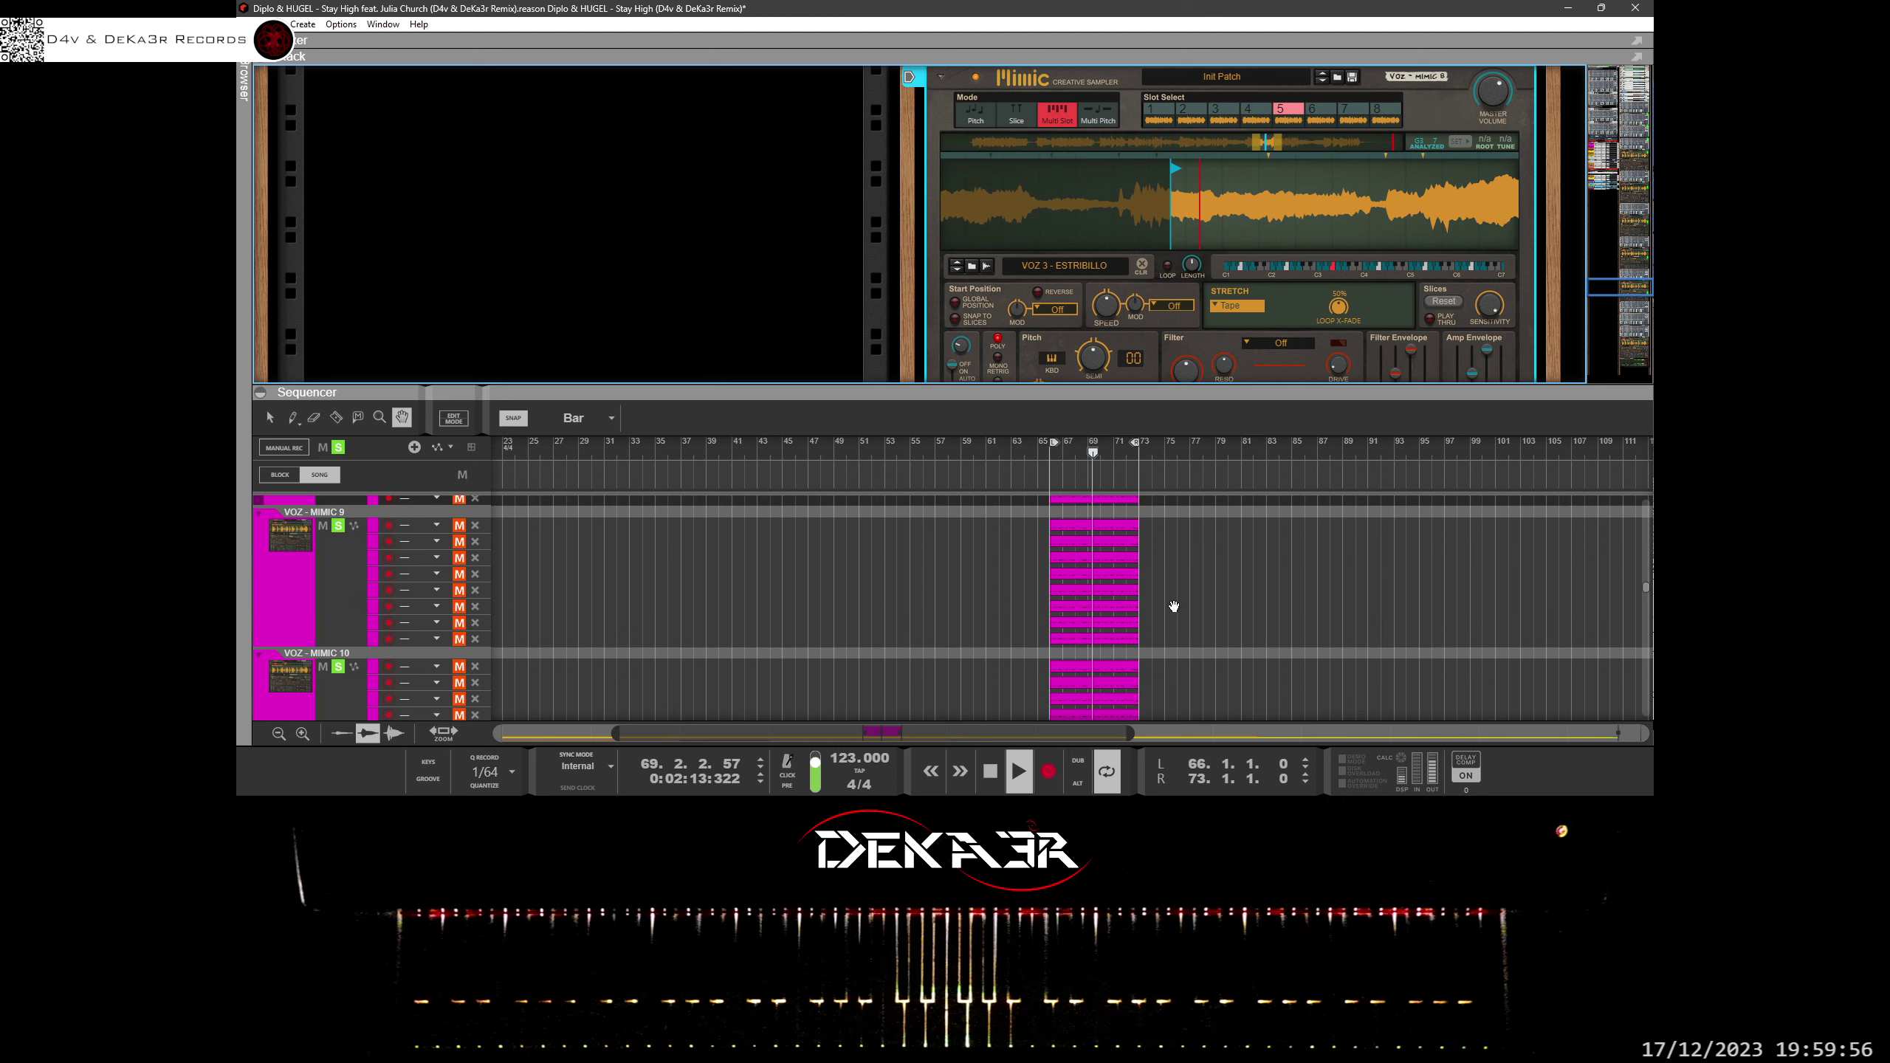
scroll(1174, 607, down, 2)
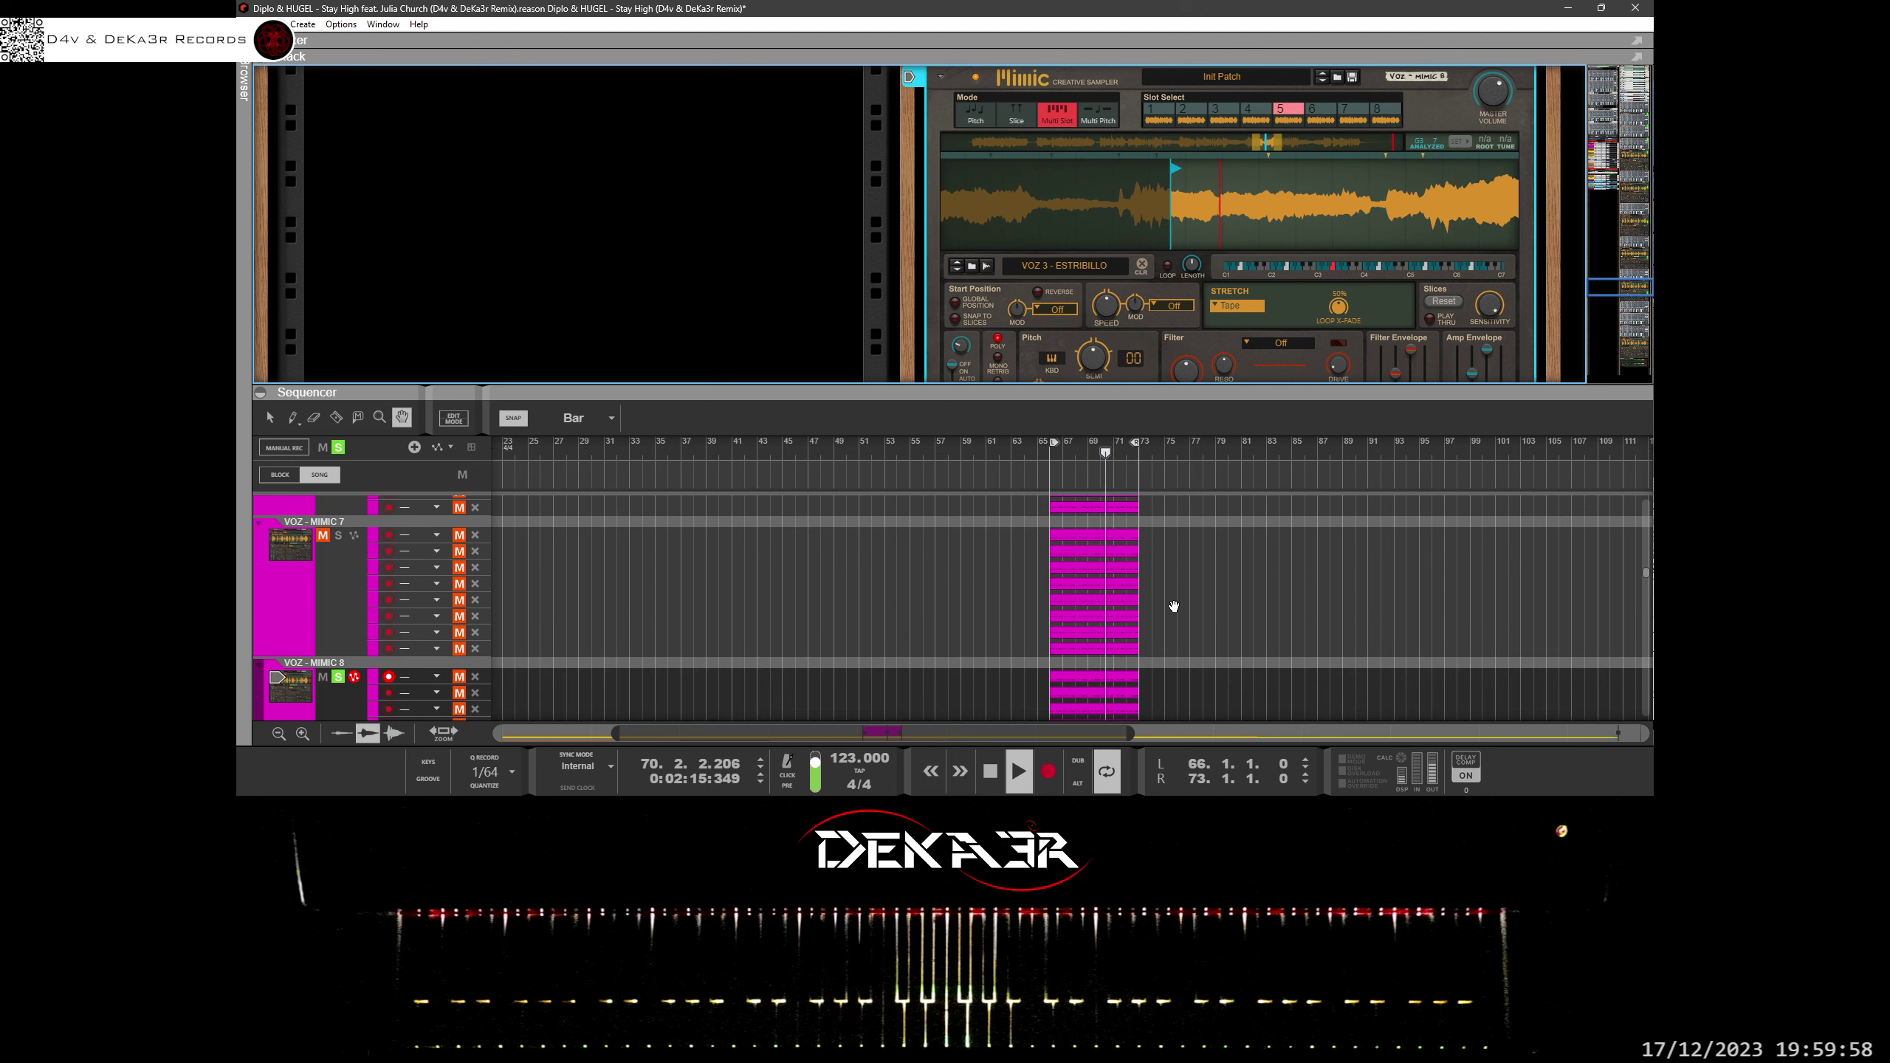
scroll(1173, 606, down, 2)
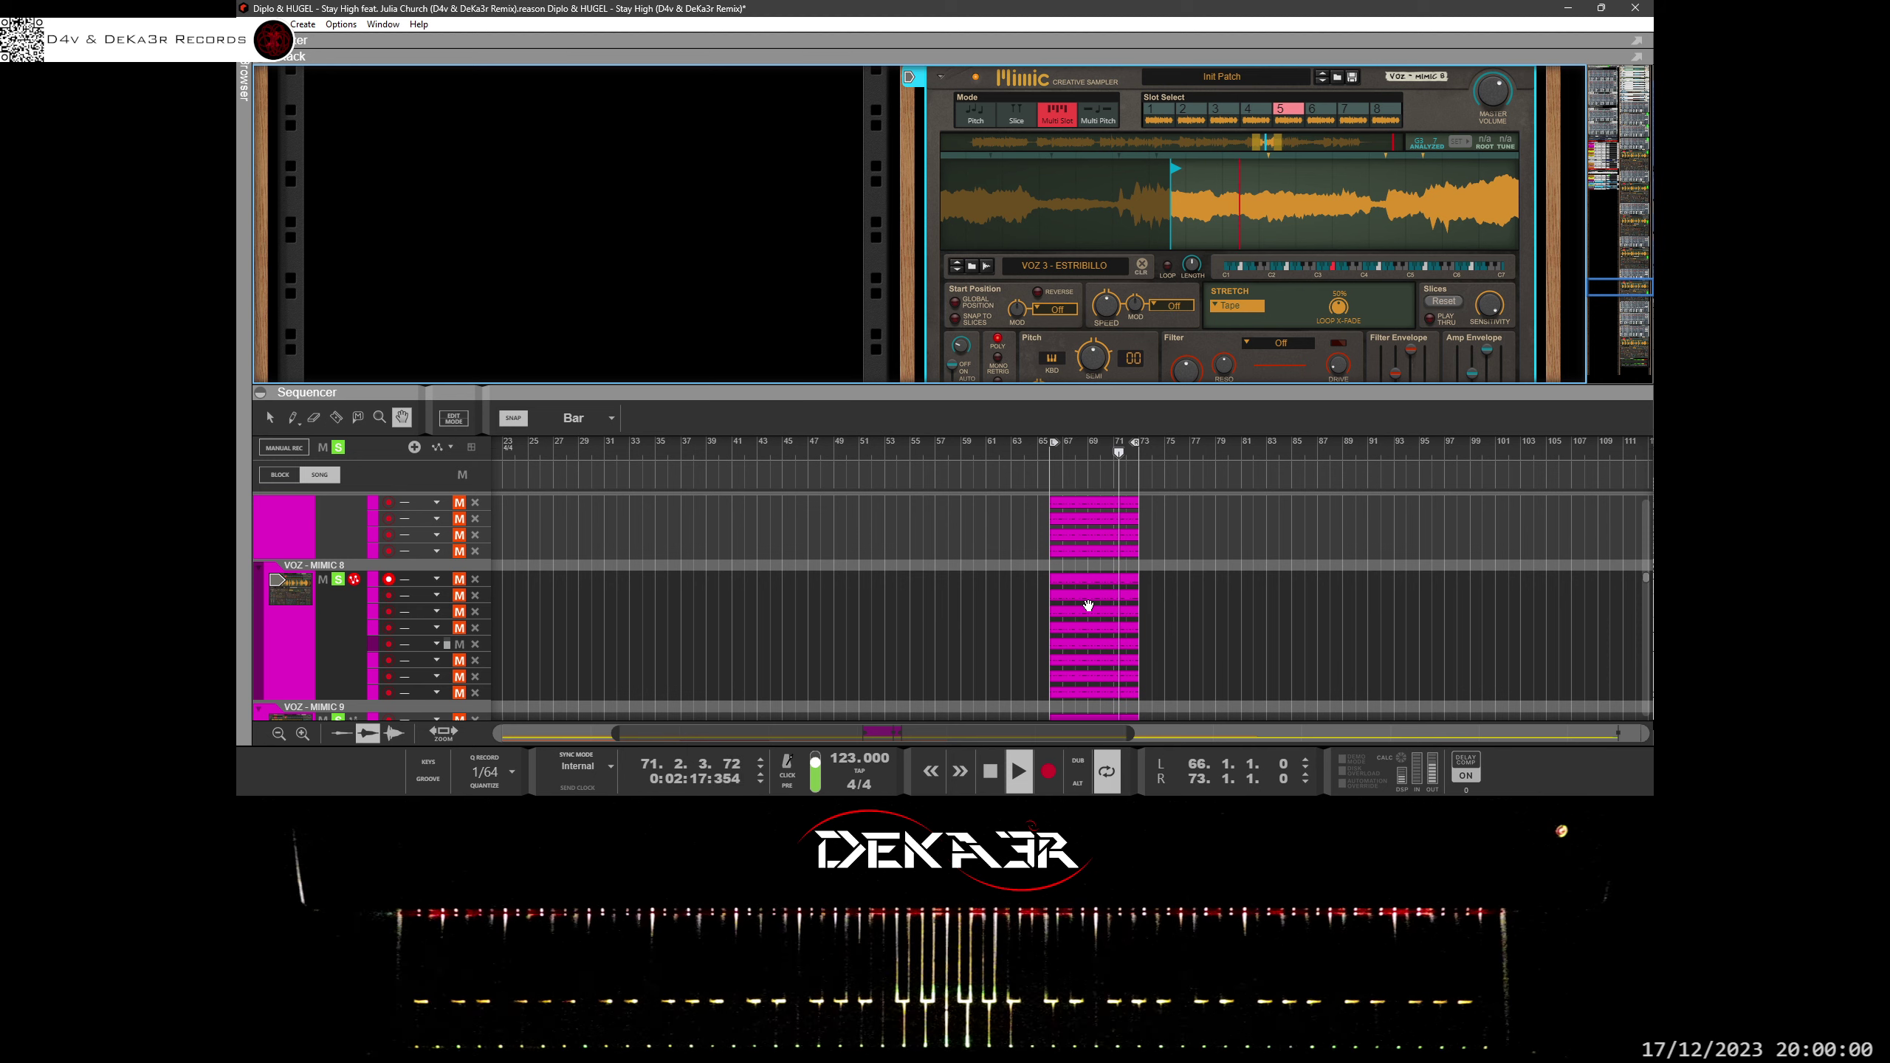
scroll(1089, 606, down, 2)
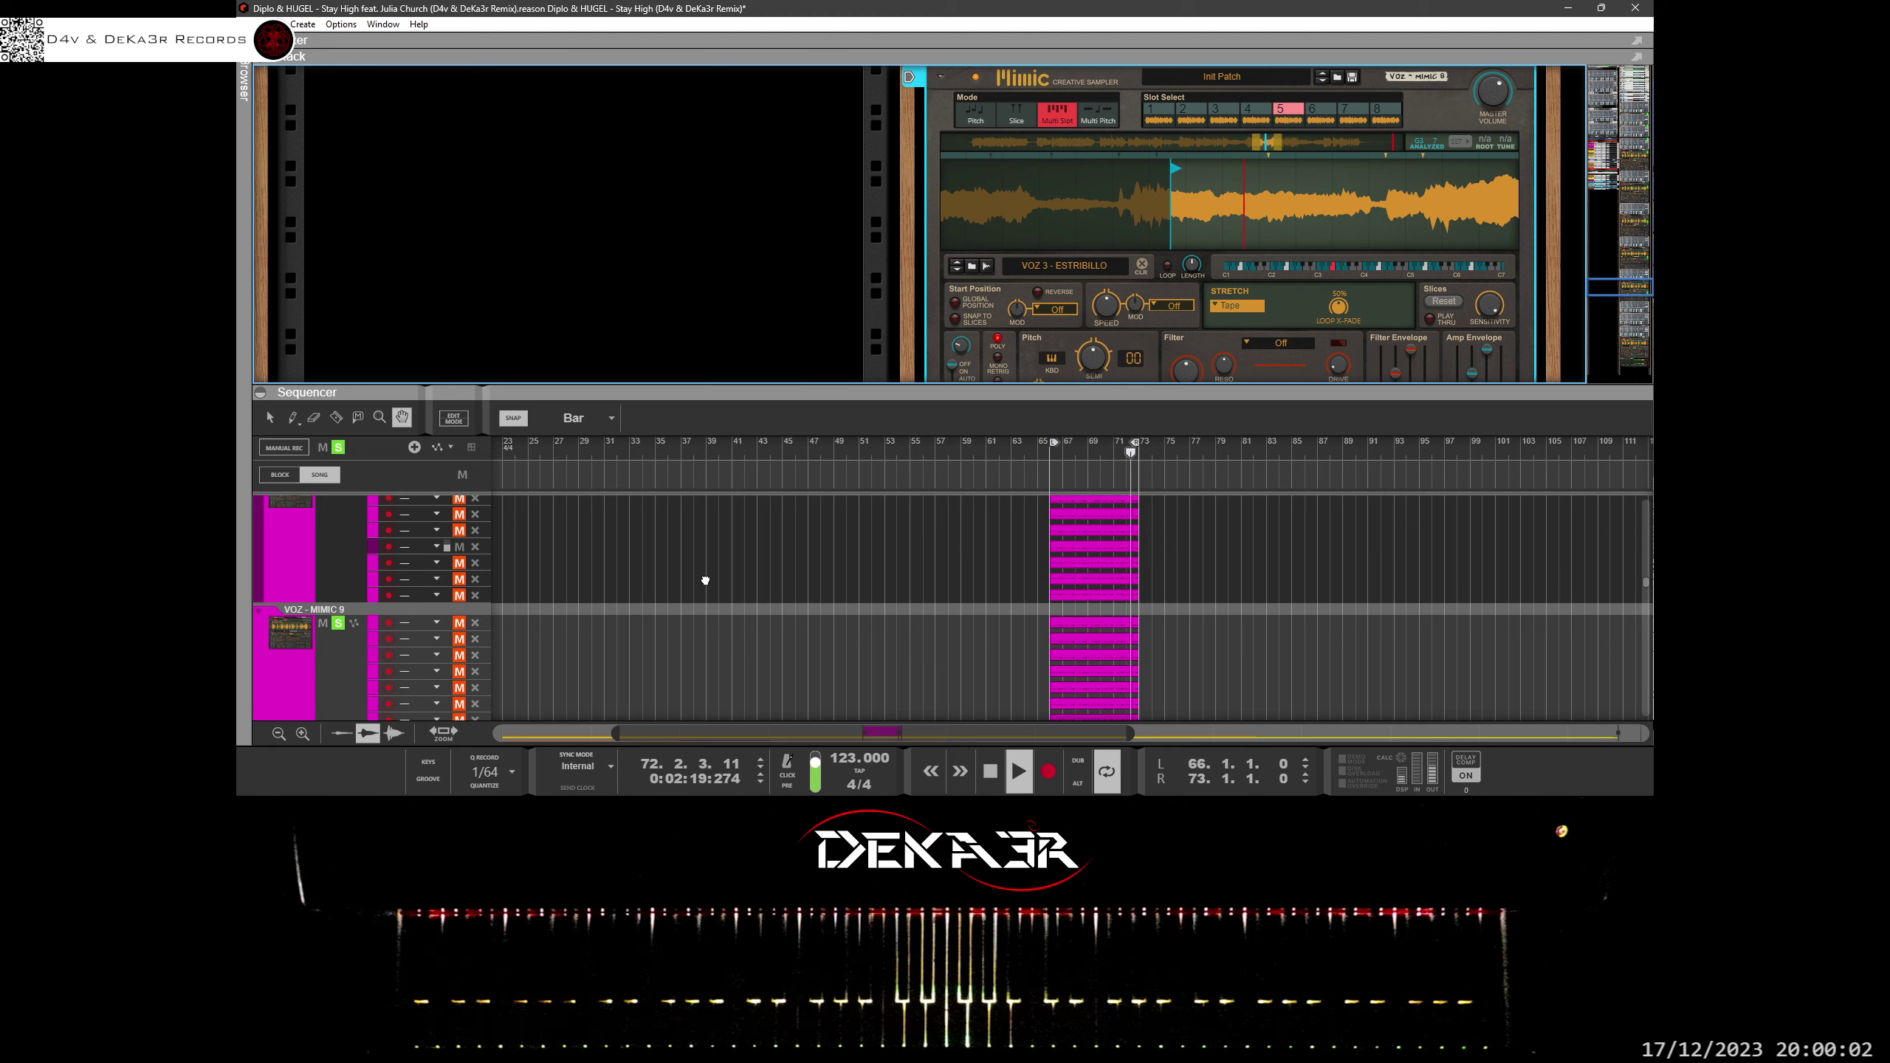
scroll(702, 600, up, 1)
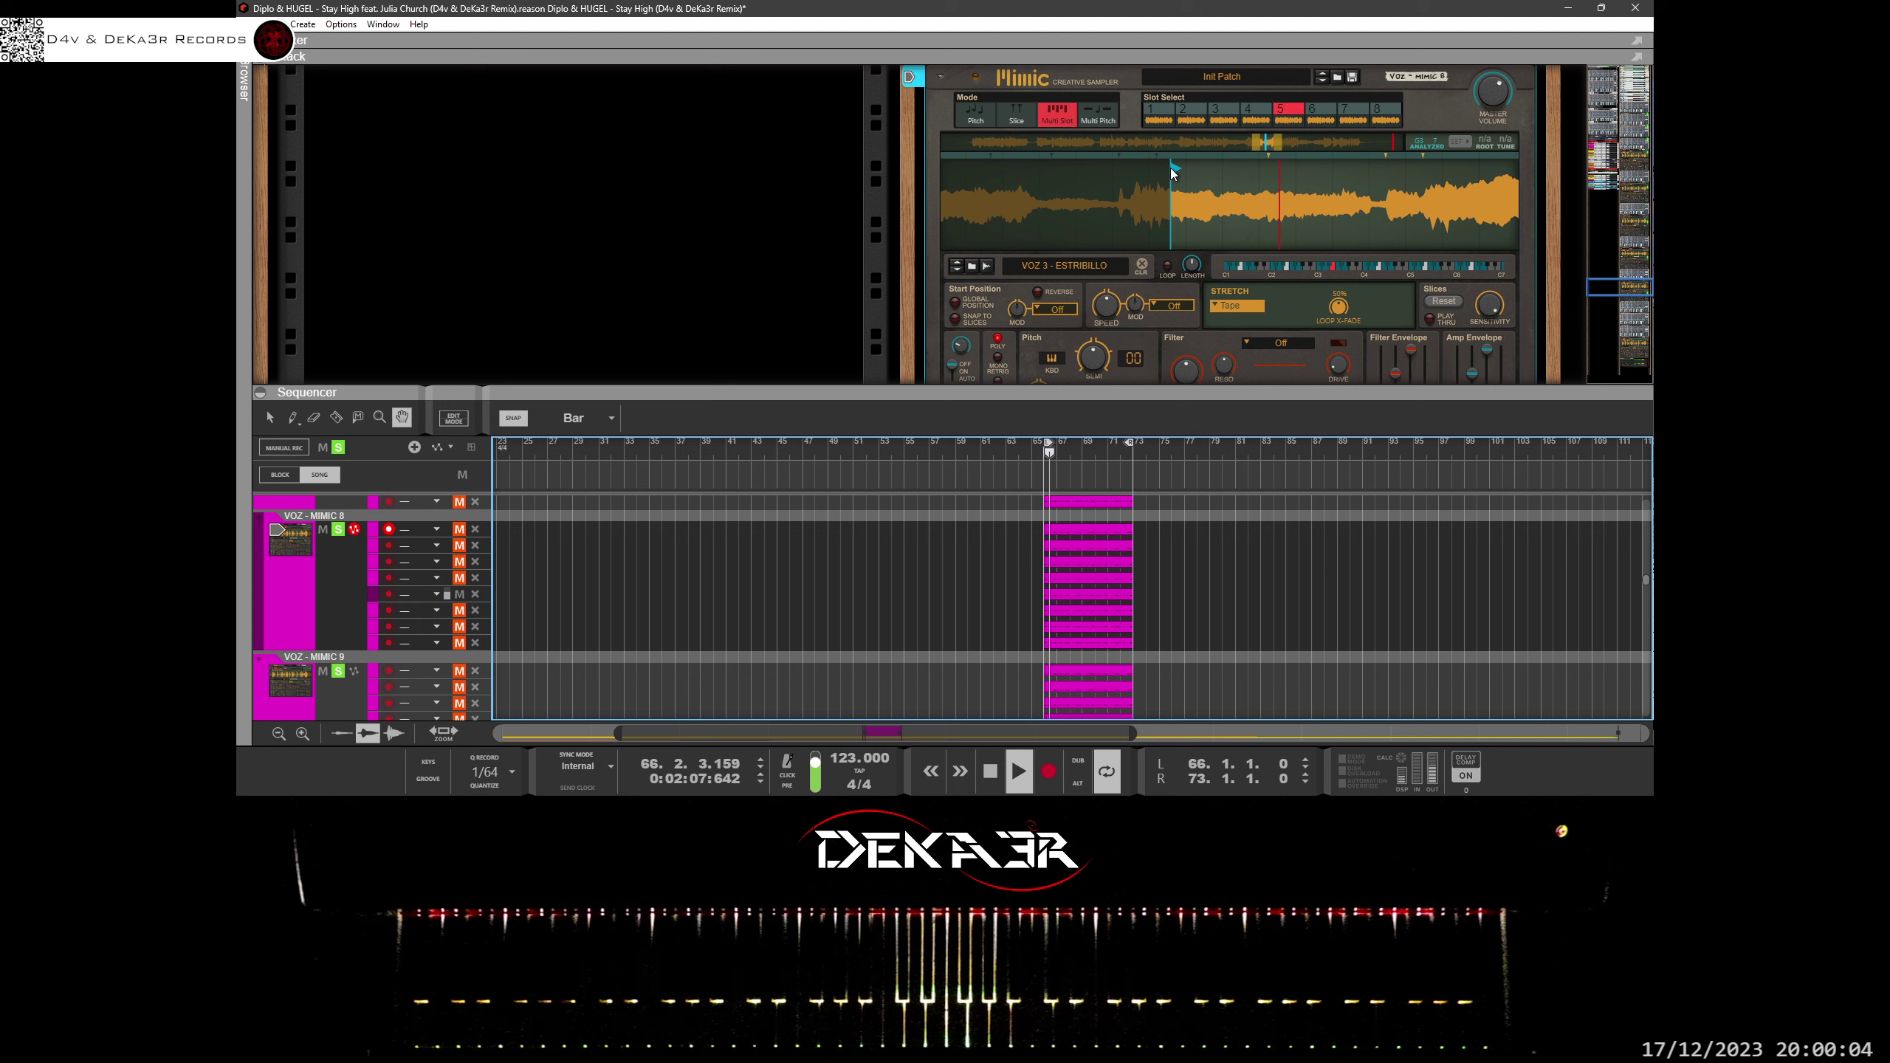
click(1183, 216)
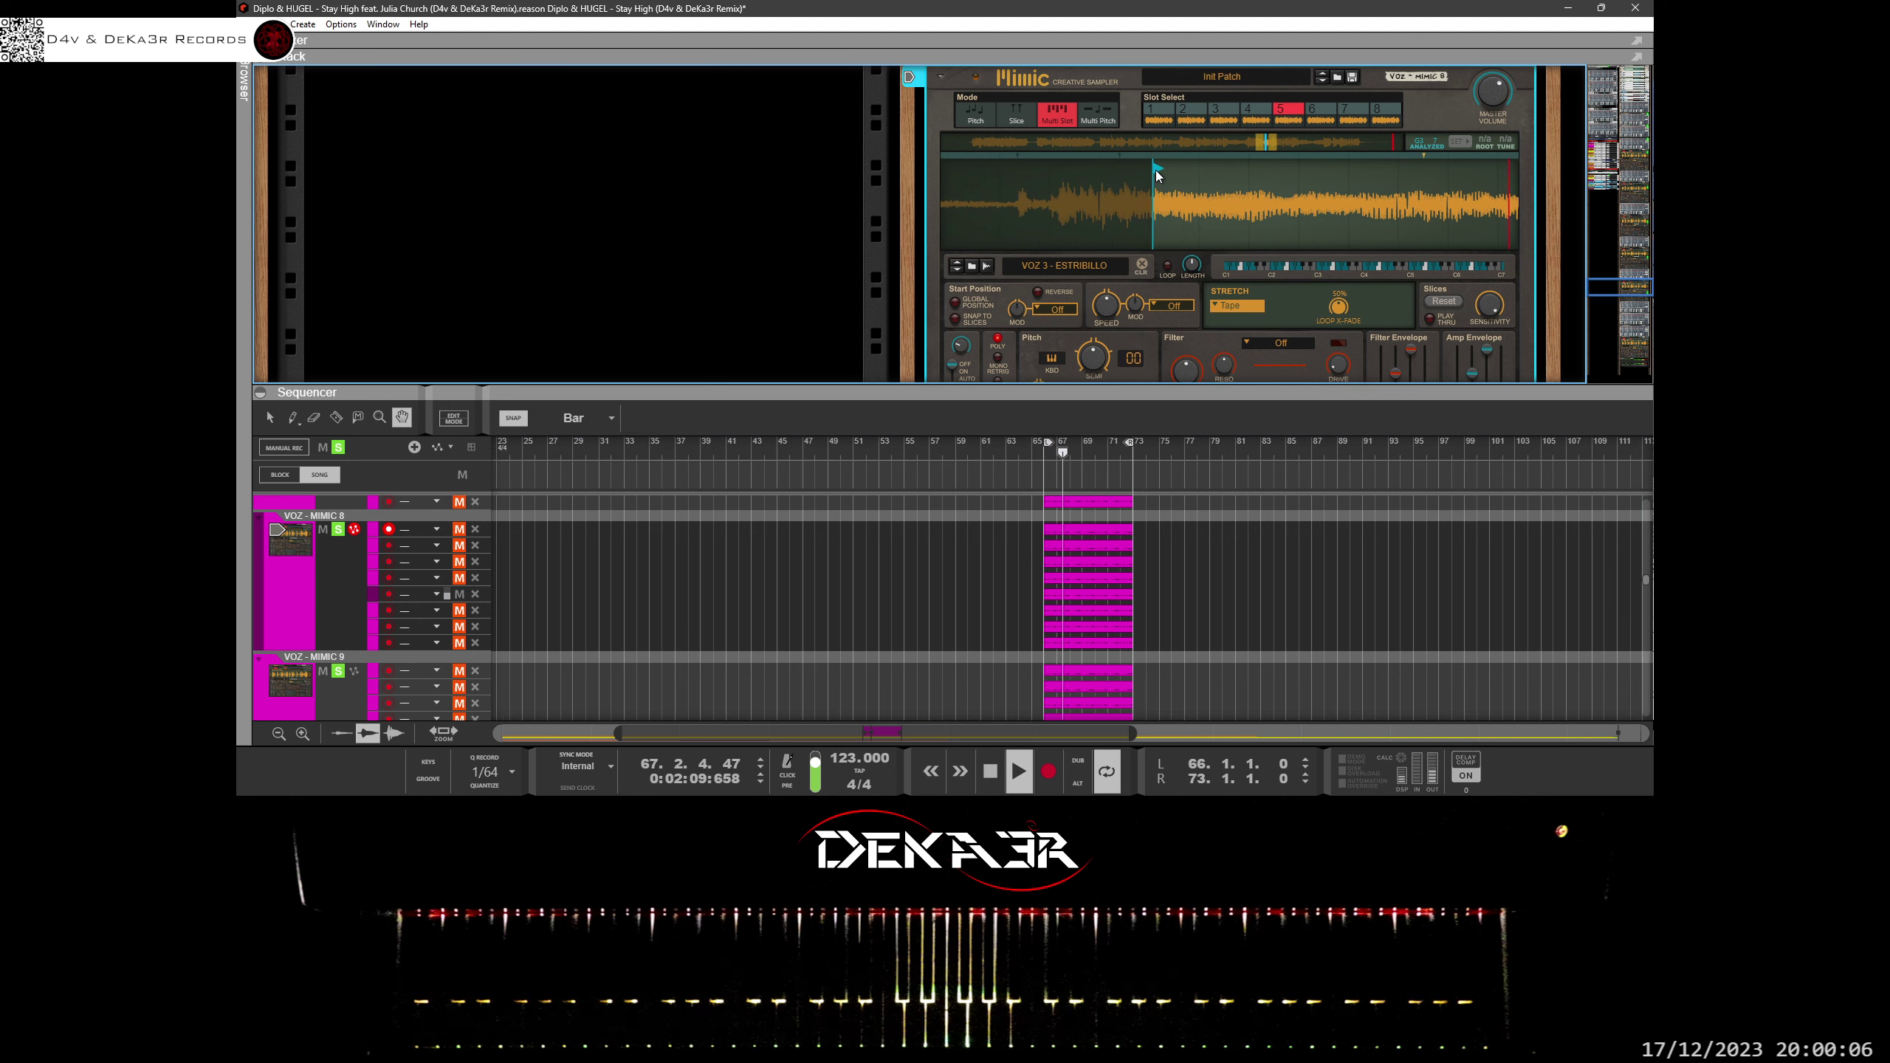
mouse_move(1154, 170)
mouse_down()
mouse_move(1112, 182)
mouse_move(1197, 182)
mouse_move(1163, 183)
mouse_up()
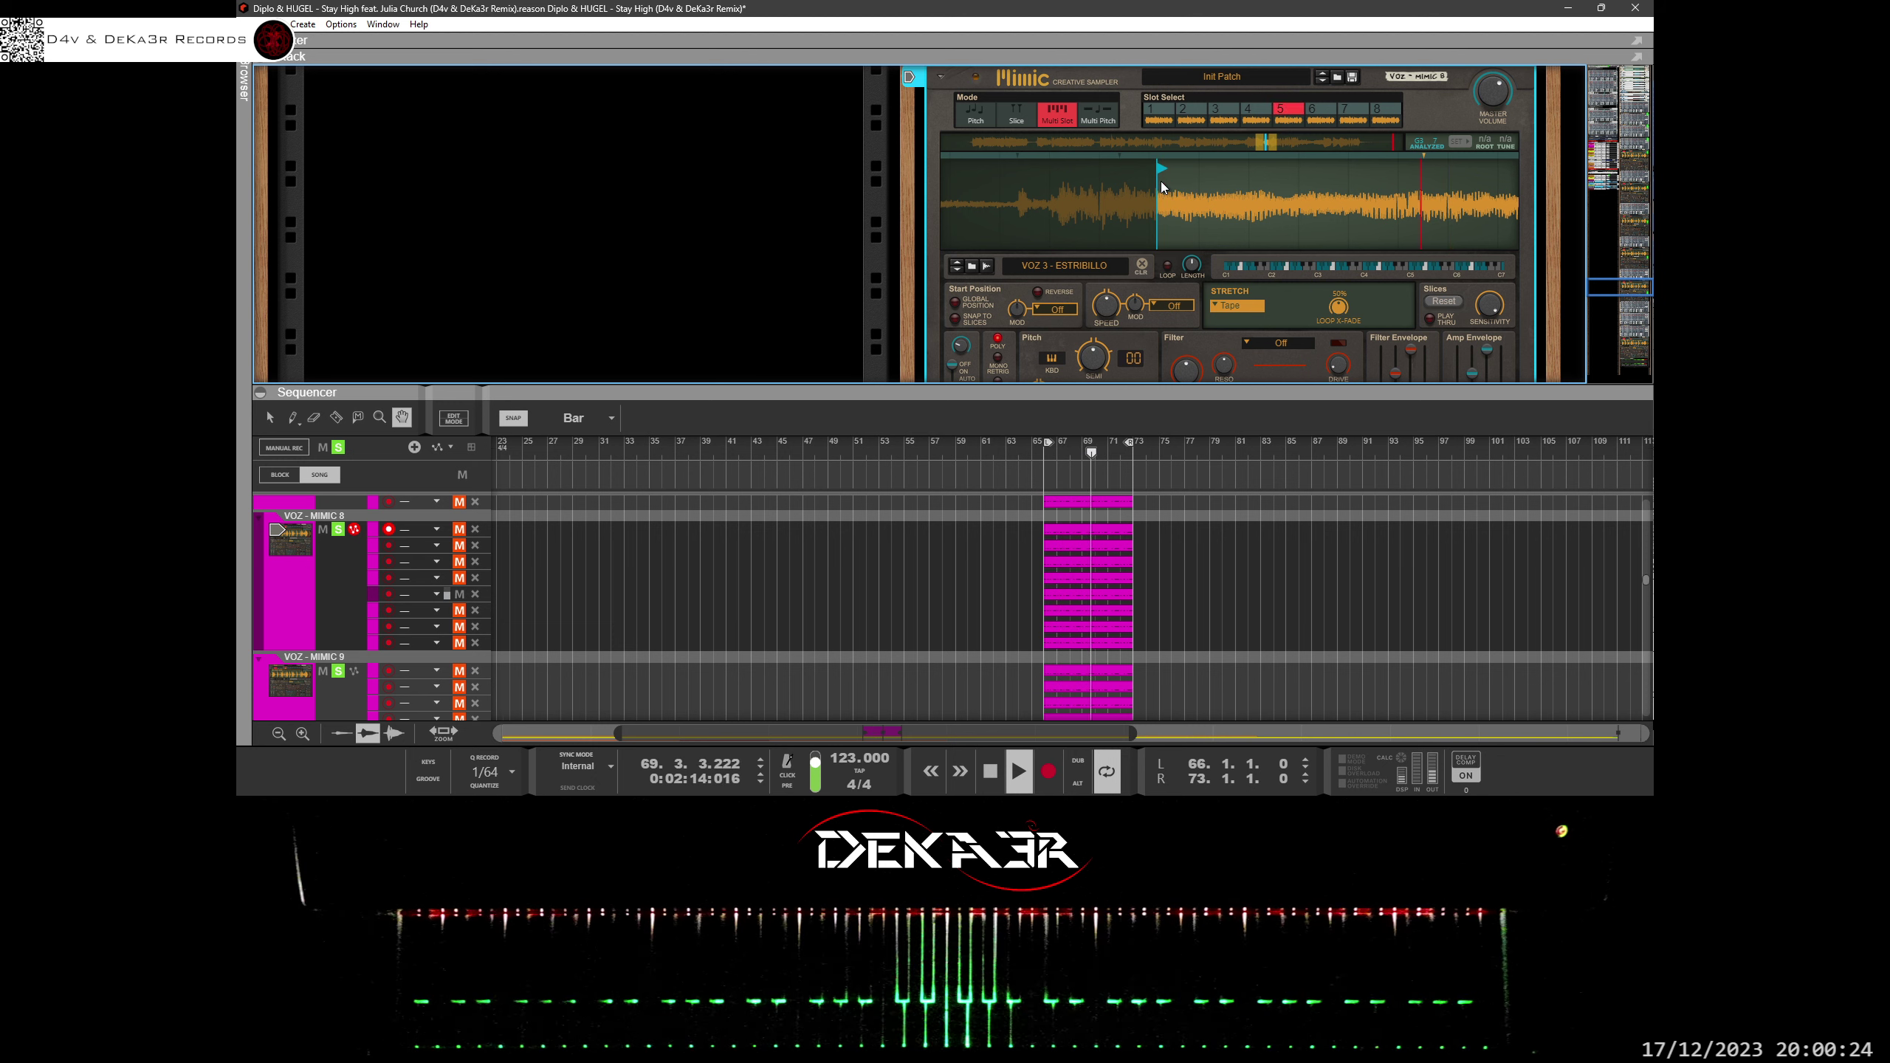
mouse_move(1162, 181)
mouse_down()
mouse_move(1195, 185)
mouse_move(1104, 189)
mouse_move(1073, 309)
mouse_up()
drag(1219, 173, 1207, 182)
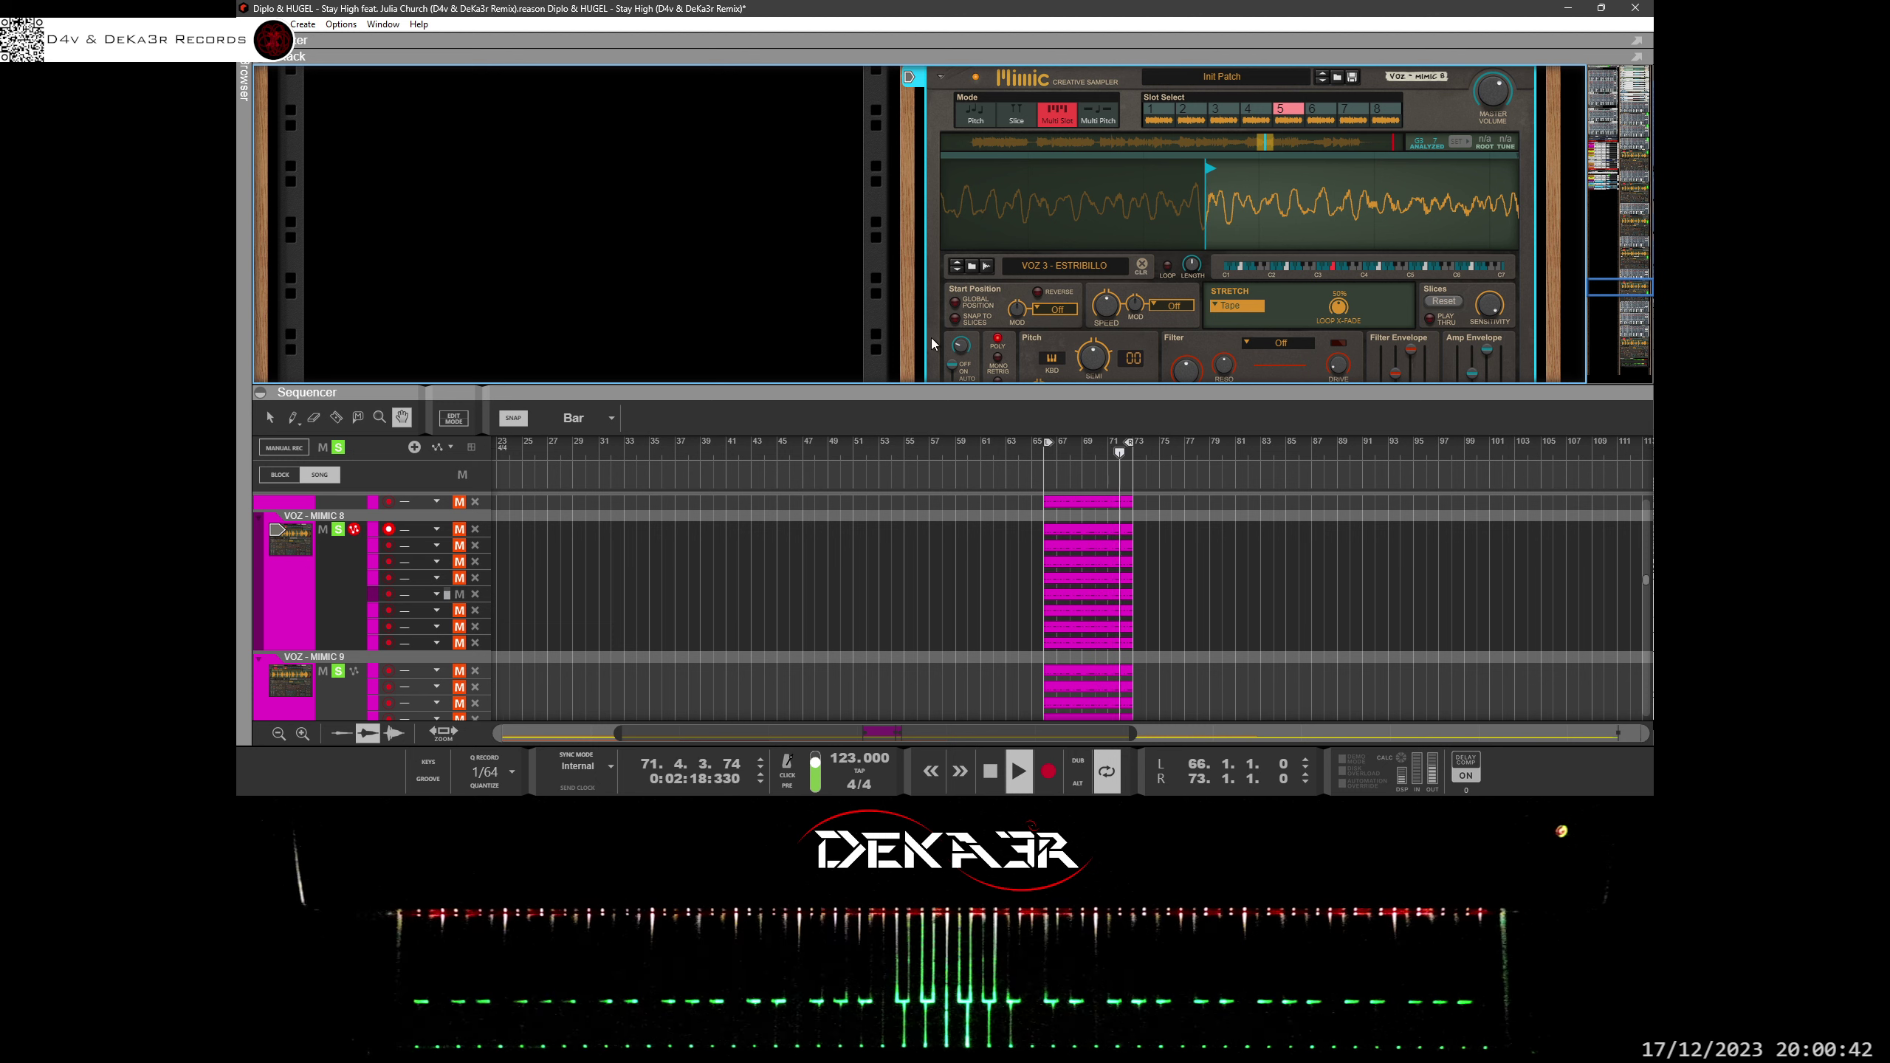
Make the sixth lane of VOZ - MIMIC 8 audible instead of the fifth, and fine-tune the sample start of slot 6.
click(457, 609)
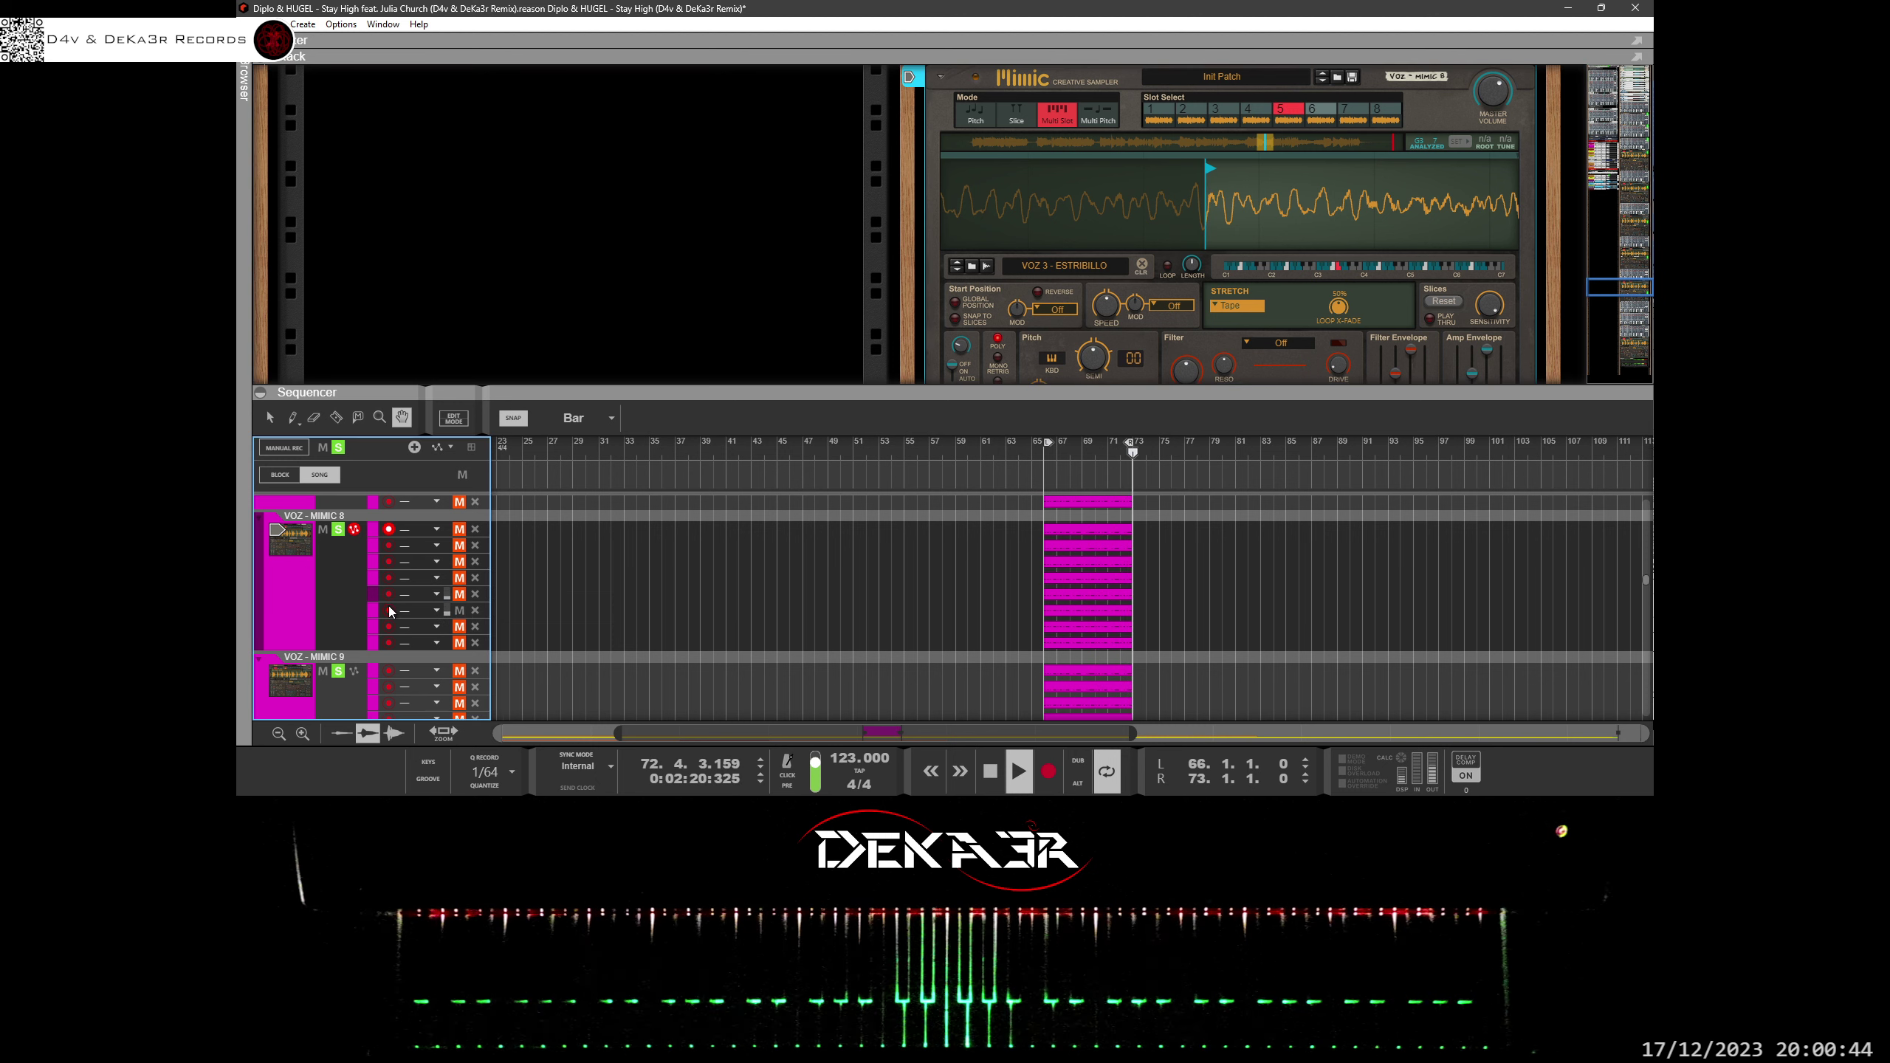
click(1323, 111)
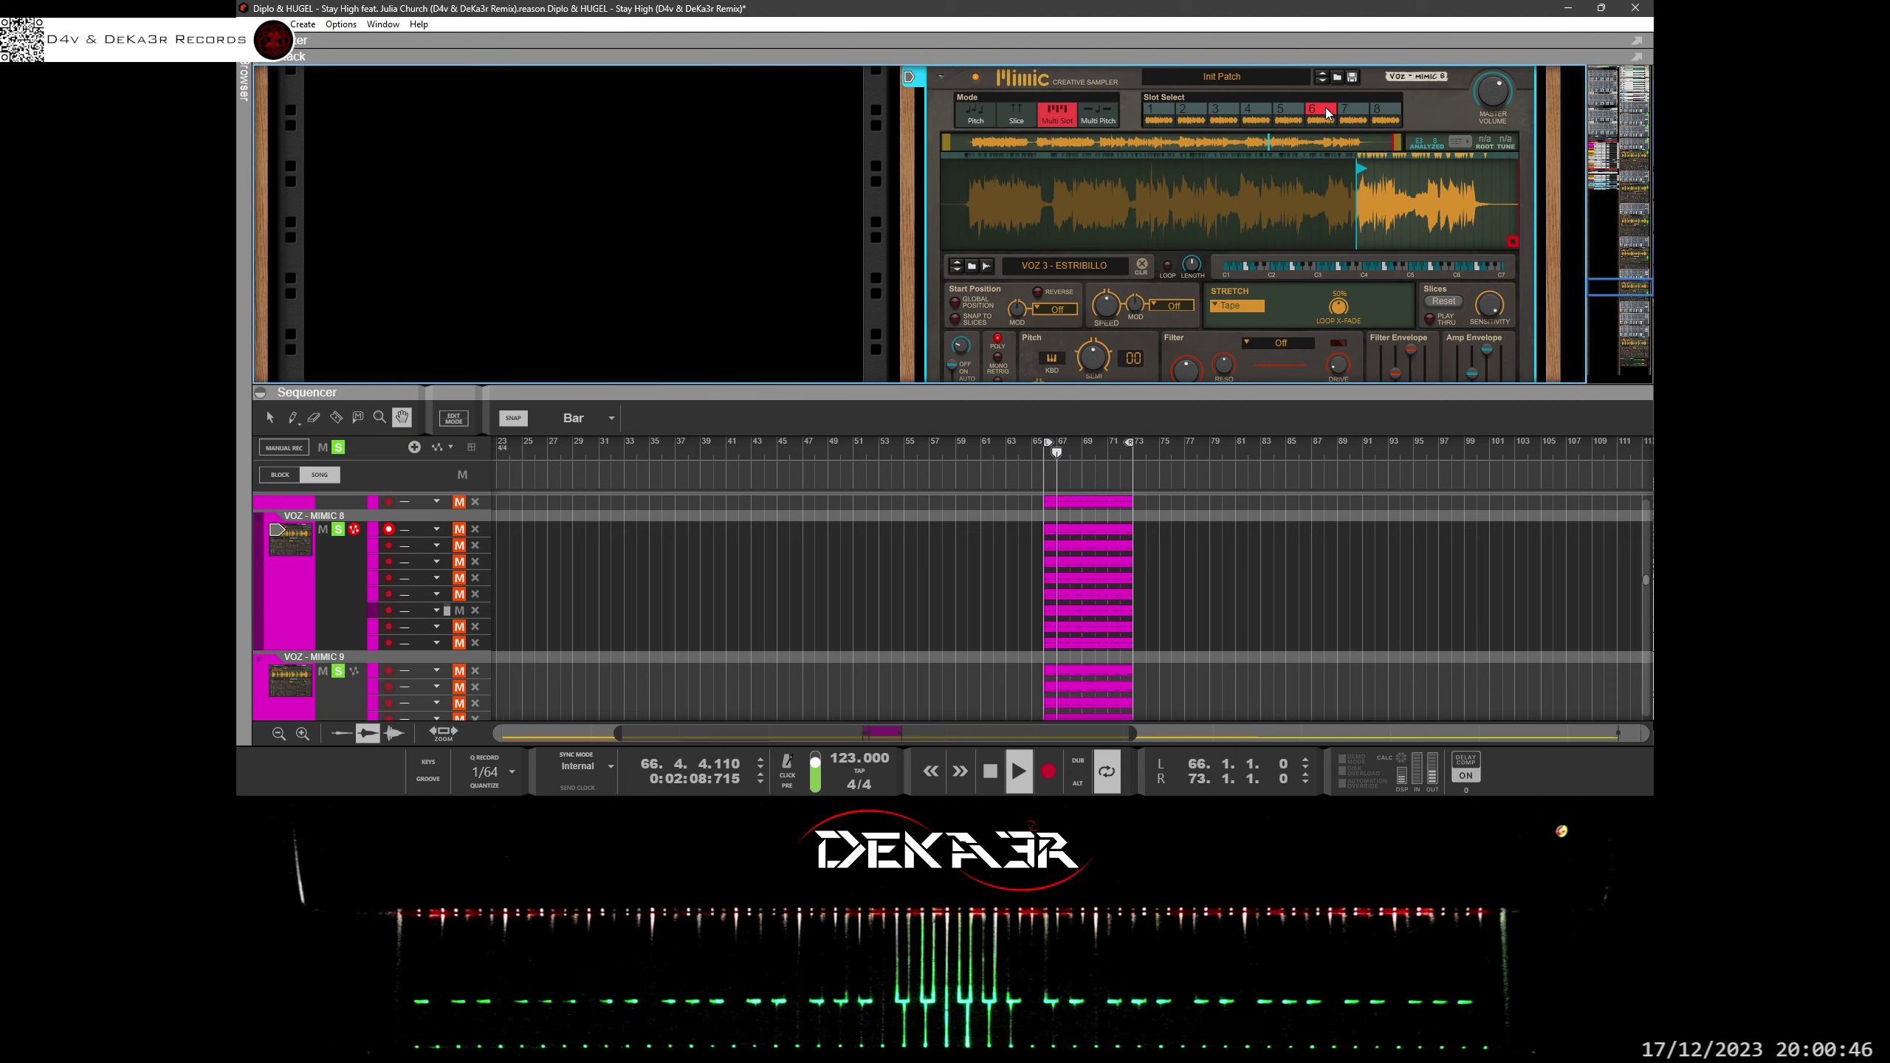
drag(1358, 256, 1329, 241)
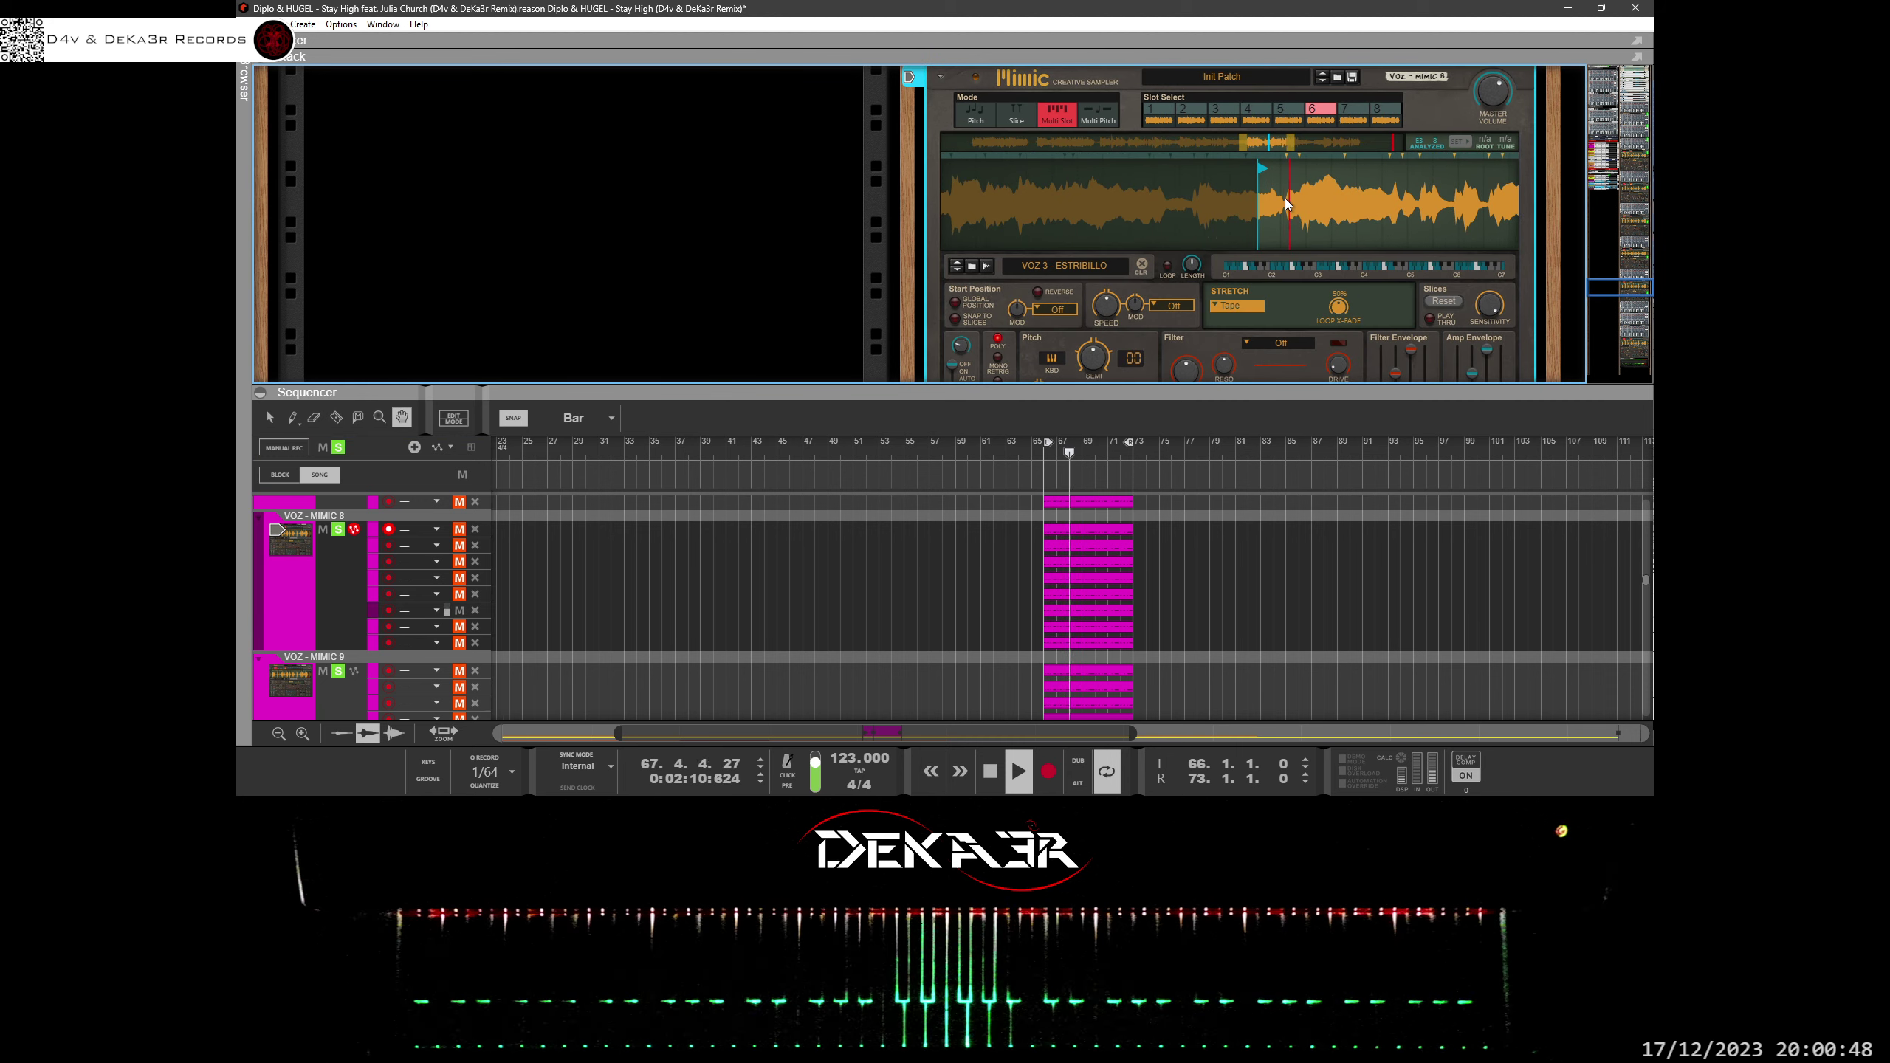
mouse_move(1264, 166)
mouse_down()
mouse_move(1261, 228)
mouse_move(1185, 175)
mouse_up()
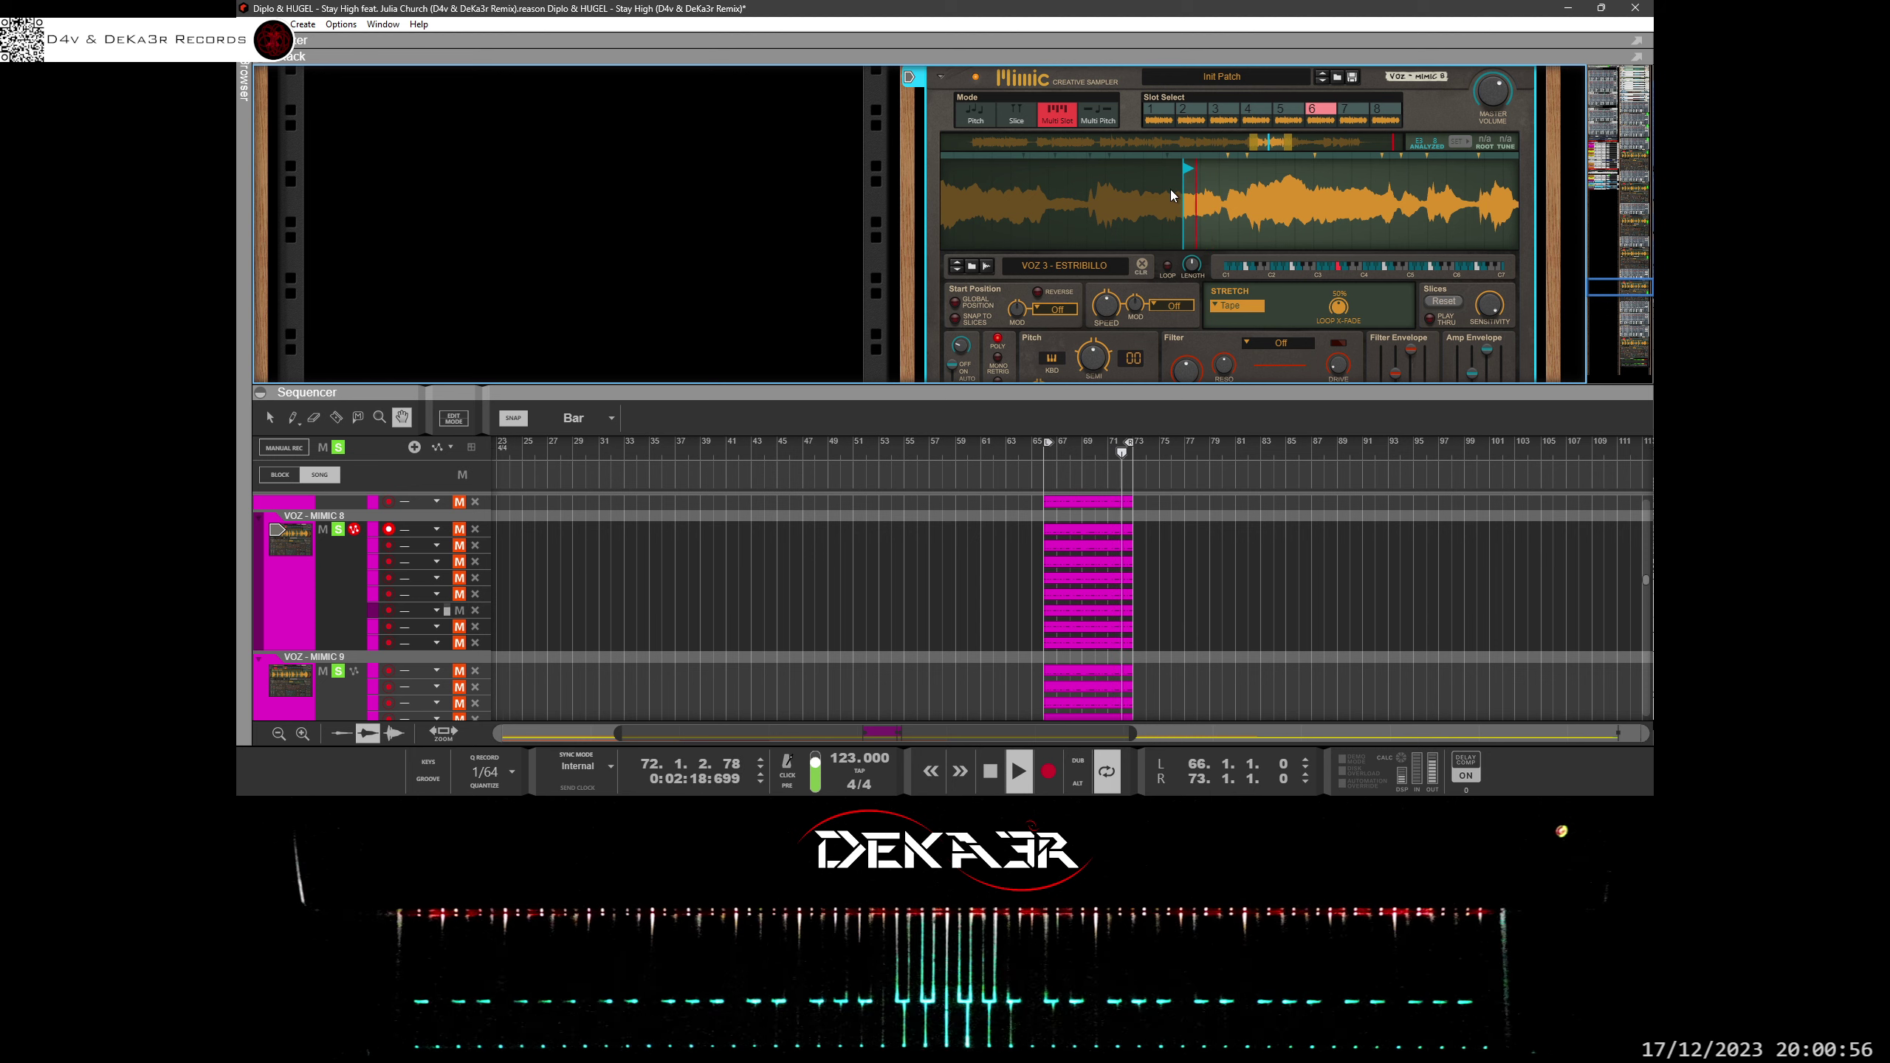
drag(1169, 189, 1171, 290)
drag(1300, 214, 1299, 289)
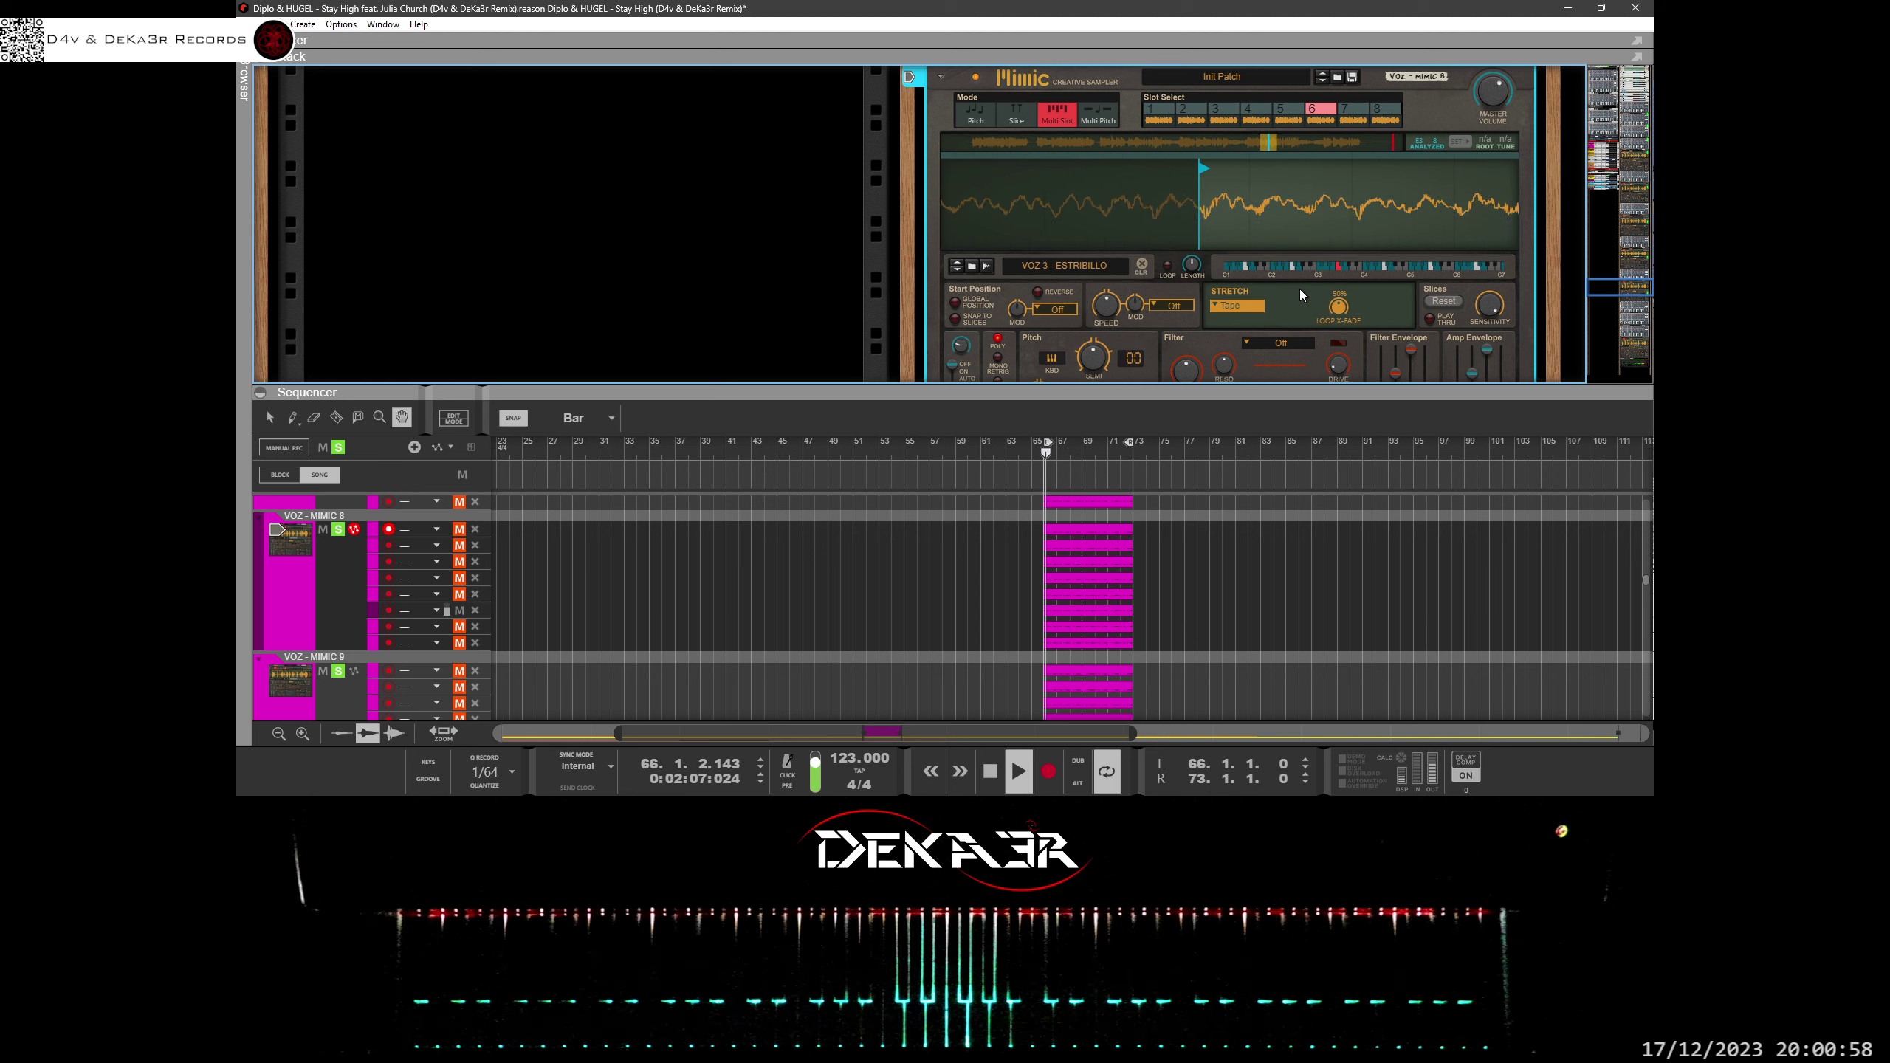
drag(1191, 173, 1241, 254)
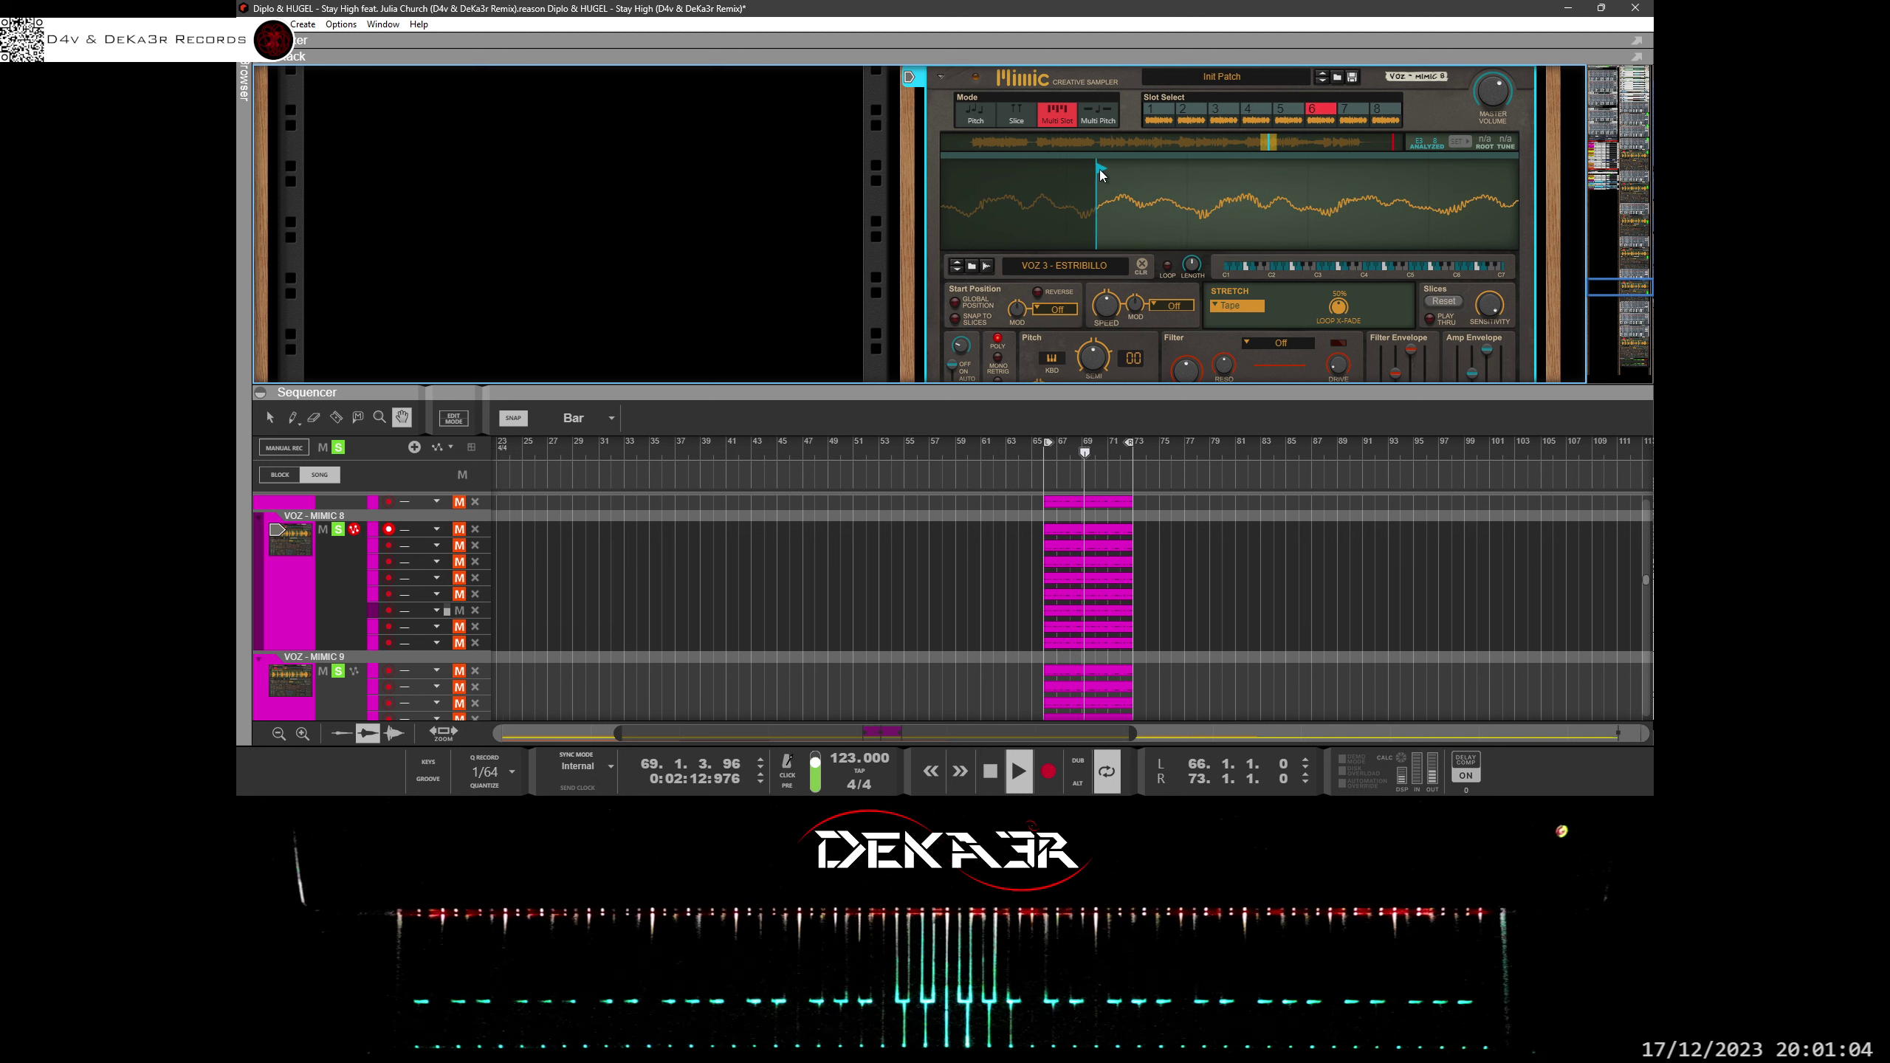
drag(1095, 168, 1086, 168)
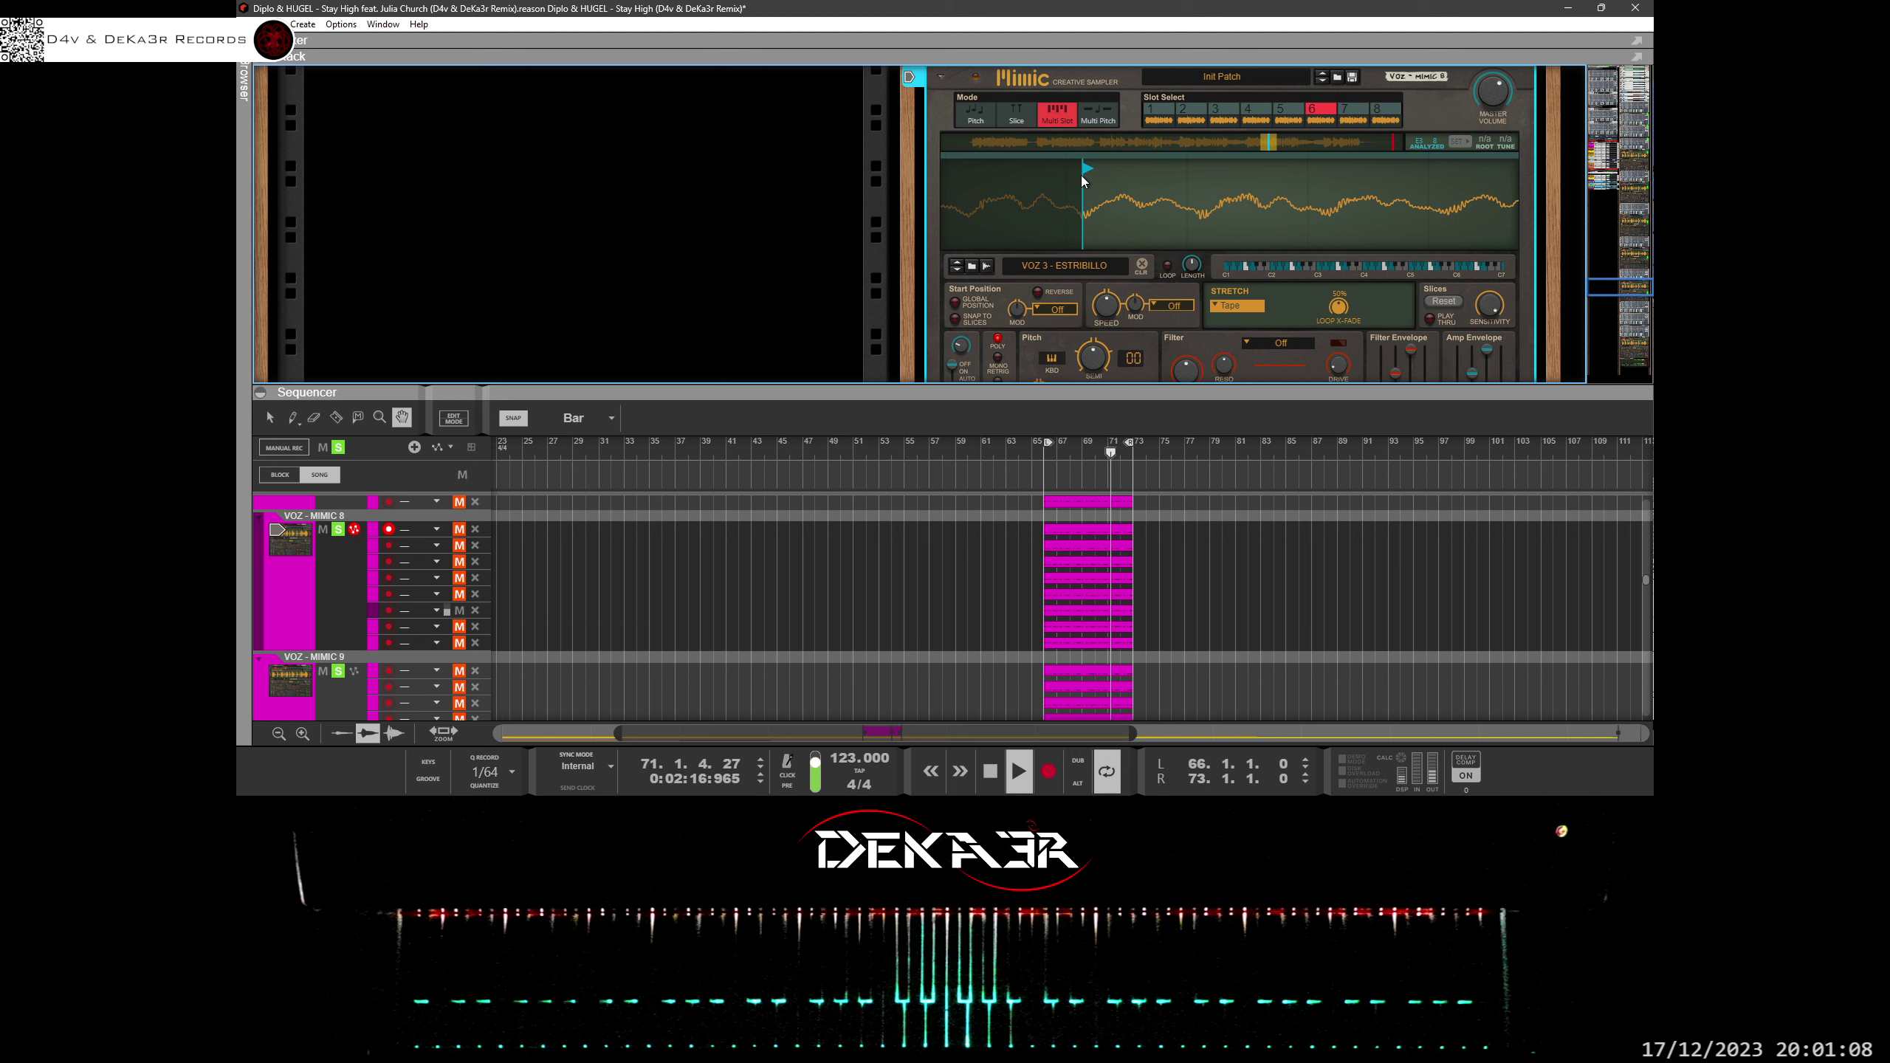
Nudge the slot 6 sample start in VOZ - MIMIC 8, and make the seventh lane audible instead of the sixth.
drag(1086, 169, 1126, 169)
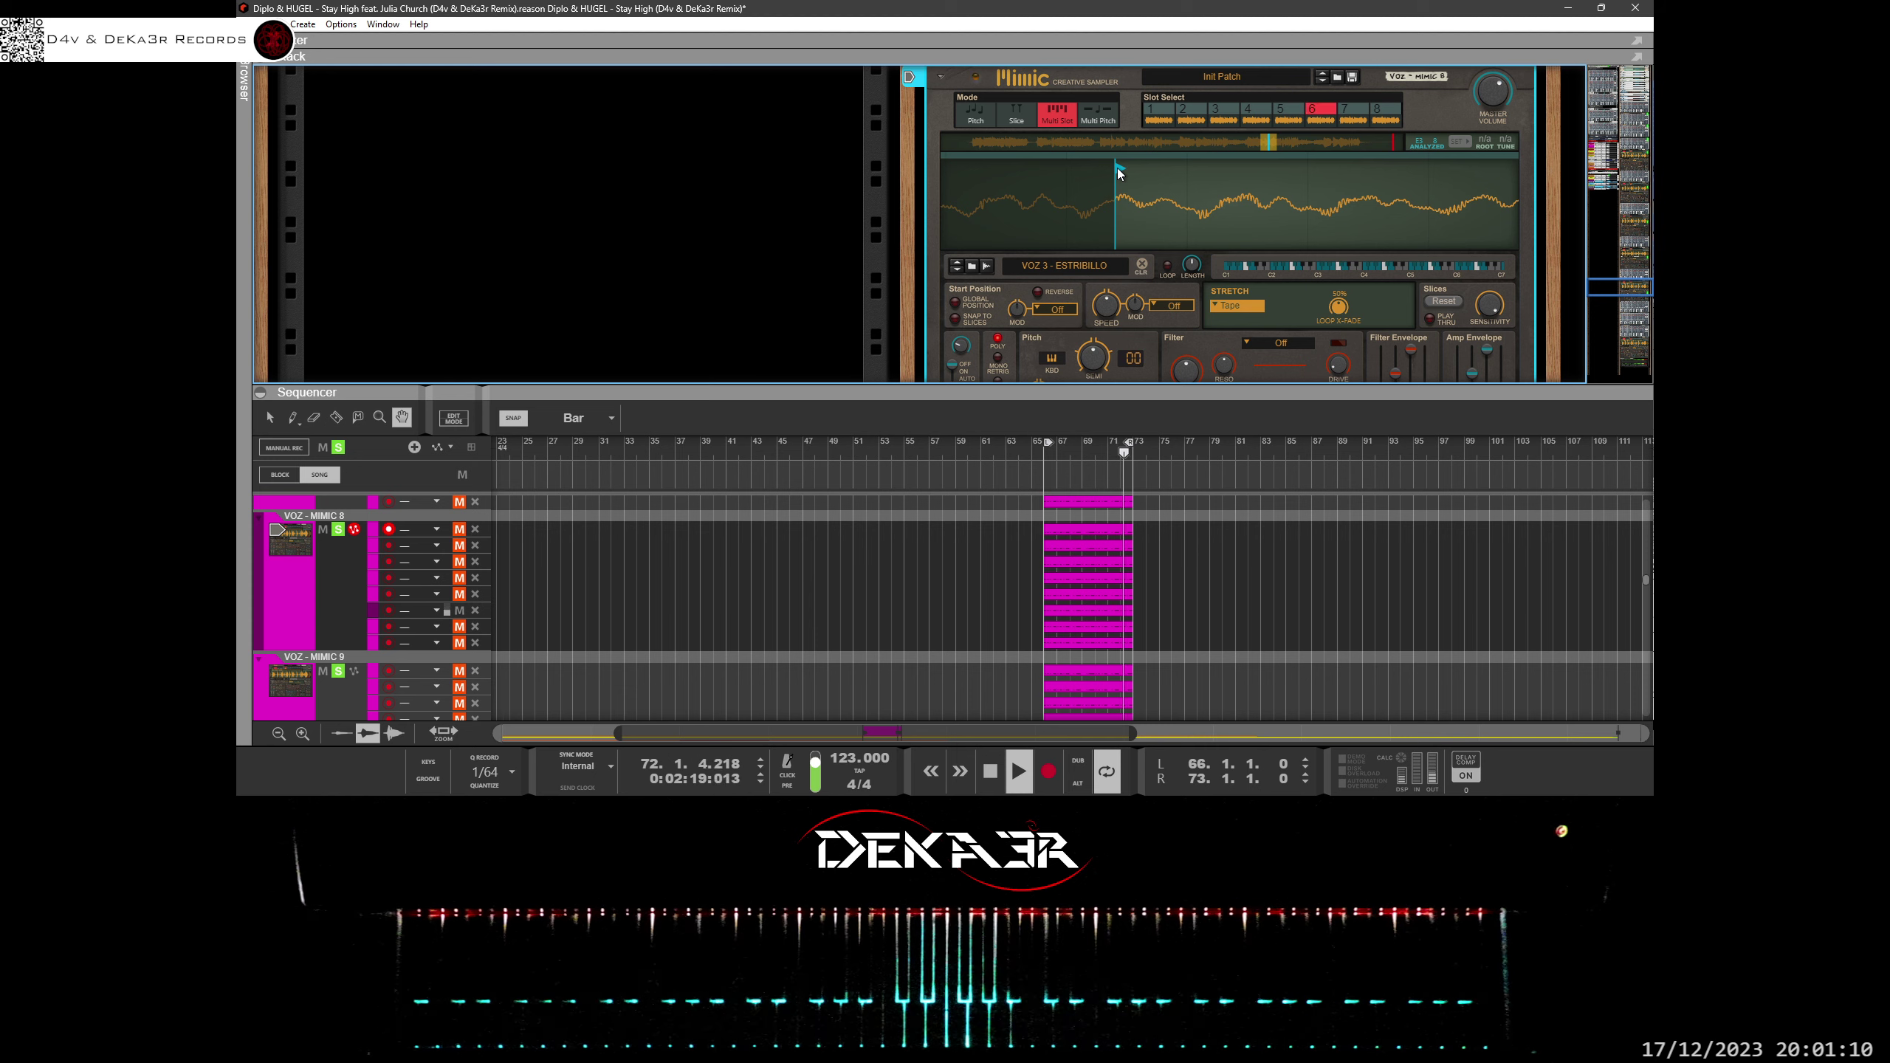
click(461, 610)
click(459, 626)
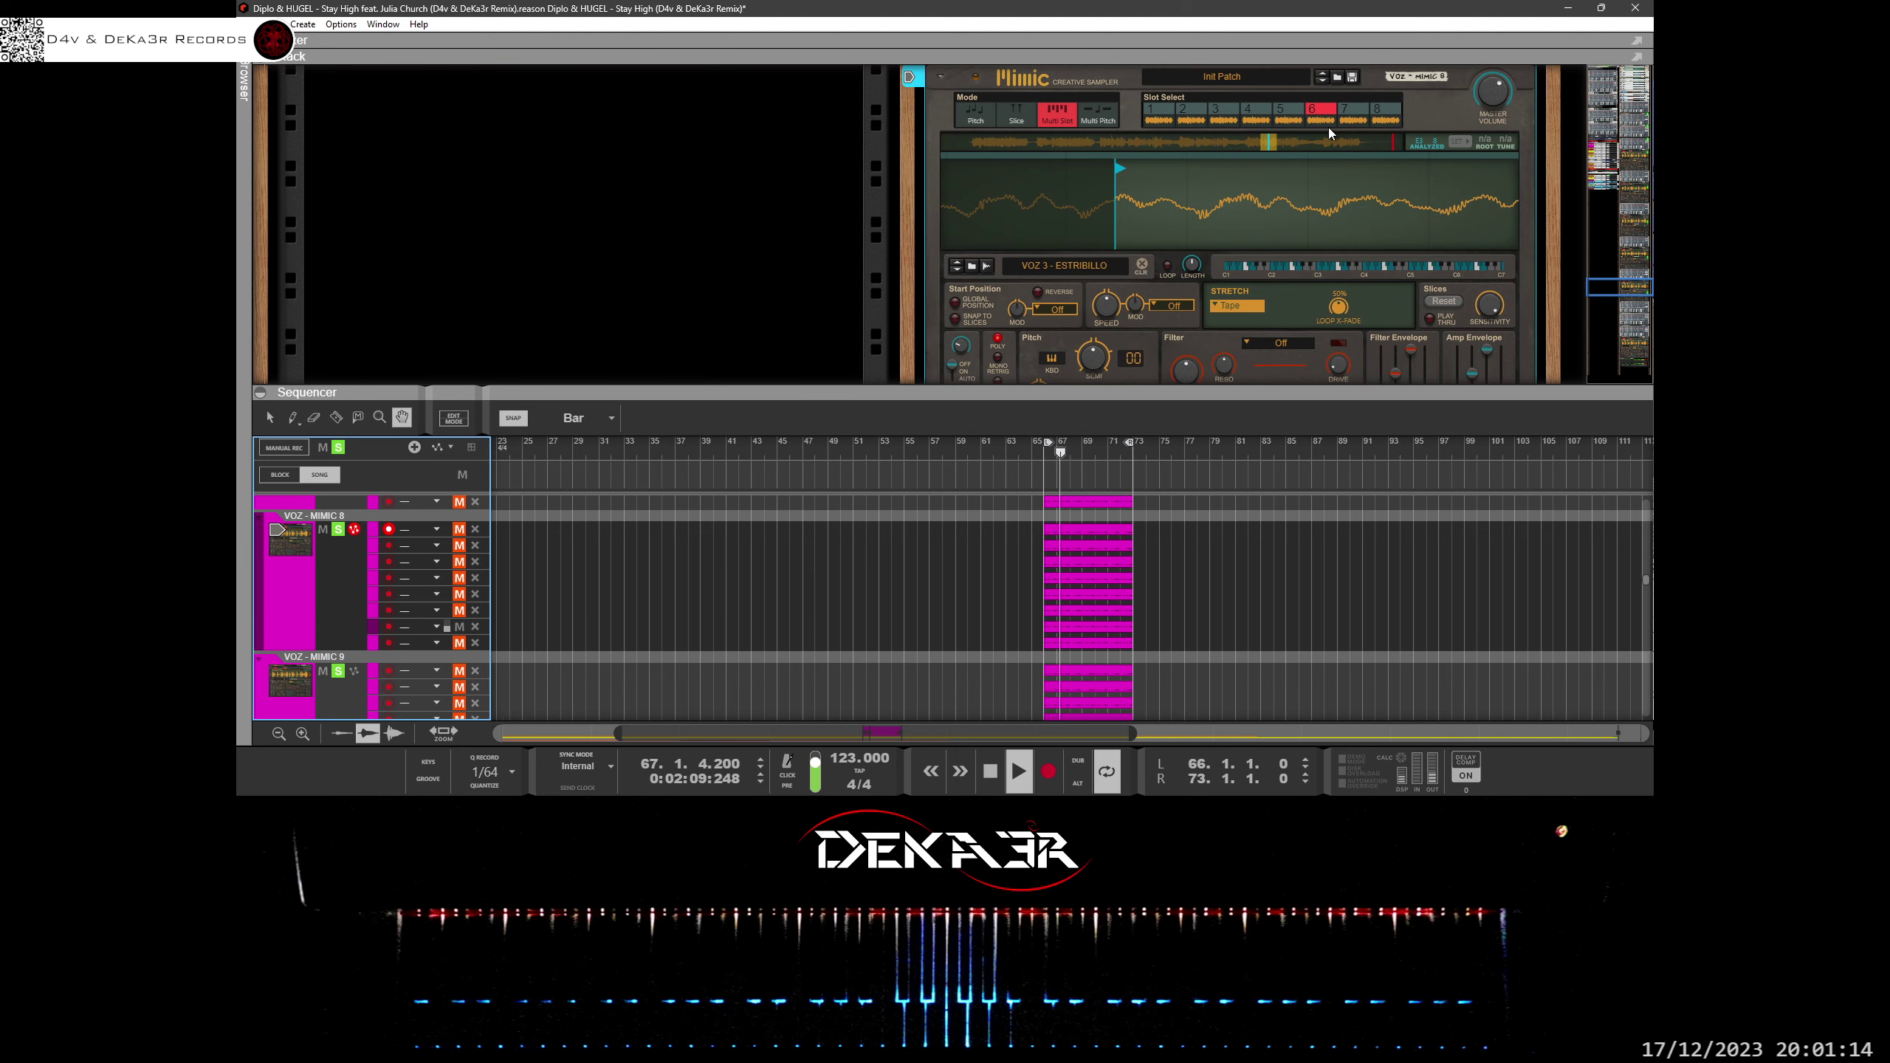
Select slot 7 of the VOZ - MIMIC 8 sampler and fine-tune its sample start marker in the zoomed waveform.
click(1348, 110)
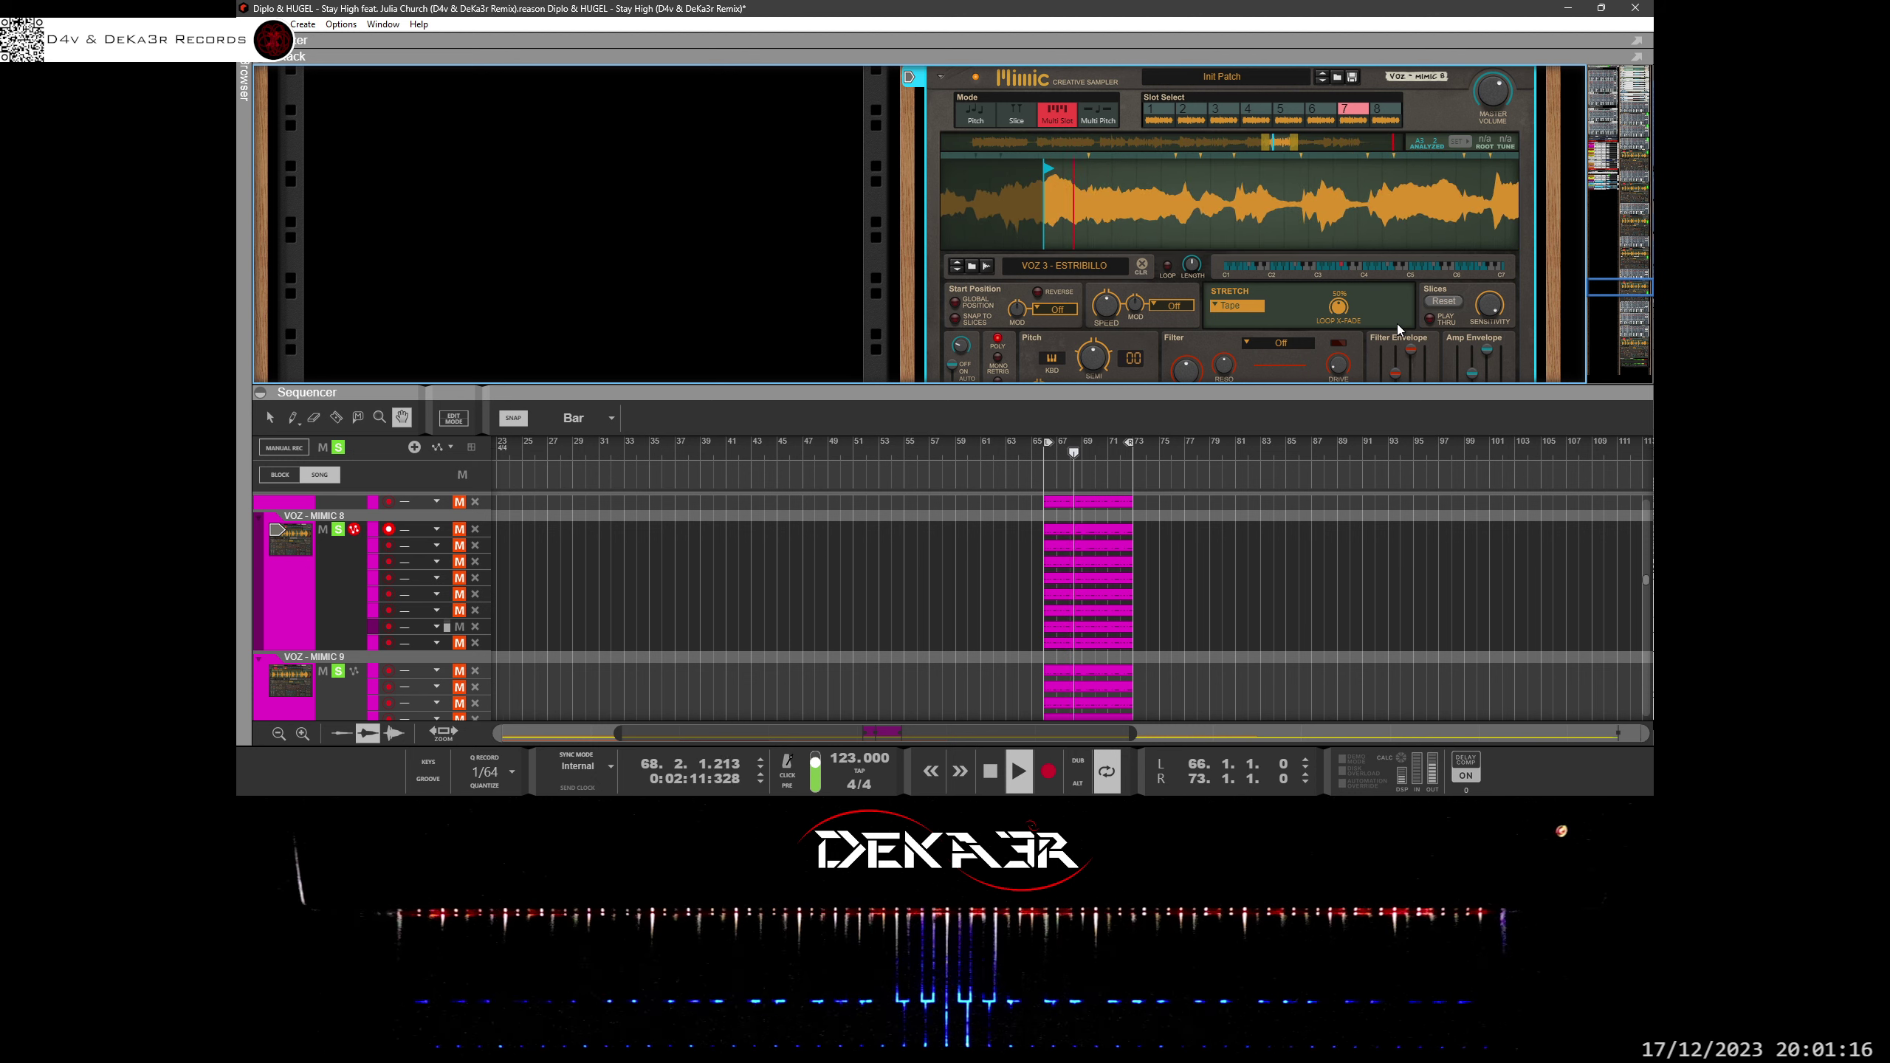
drag(1265, 141, 1259, 141)
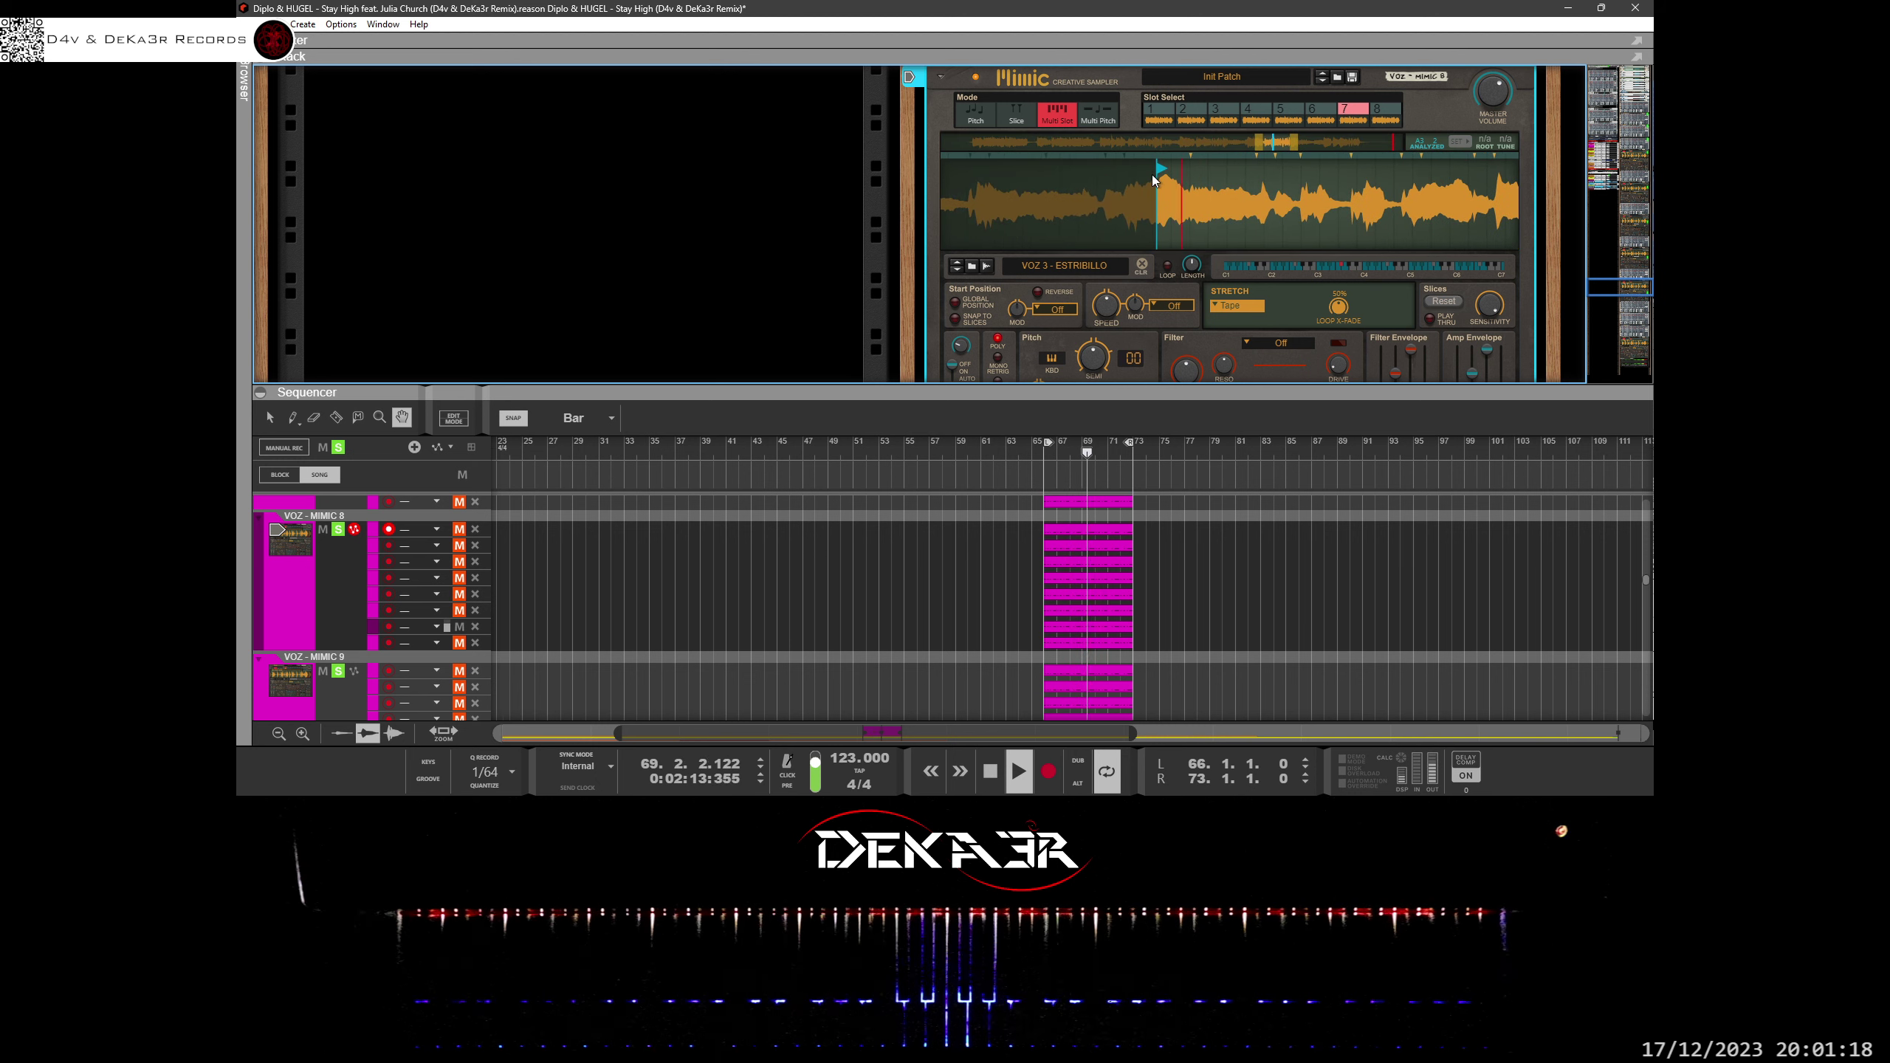
drag(1153, 173, 1187, 277)
scroll(1228, 195, up, 2)
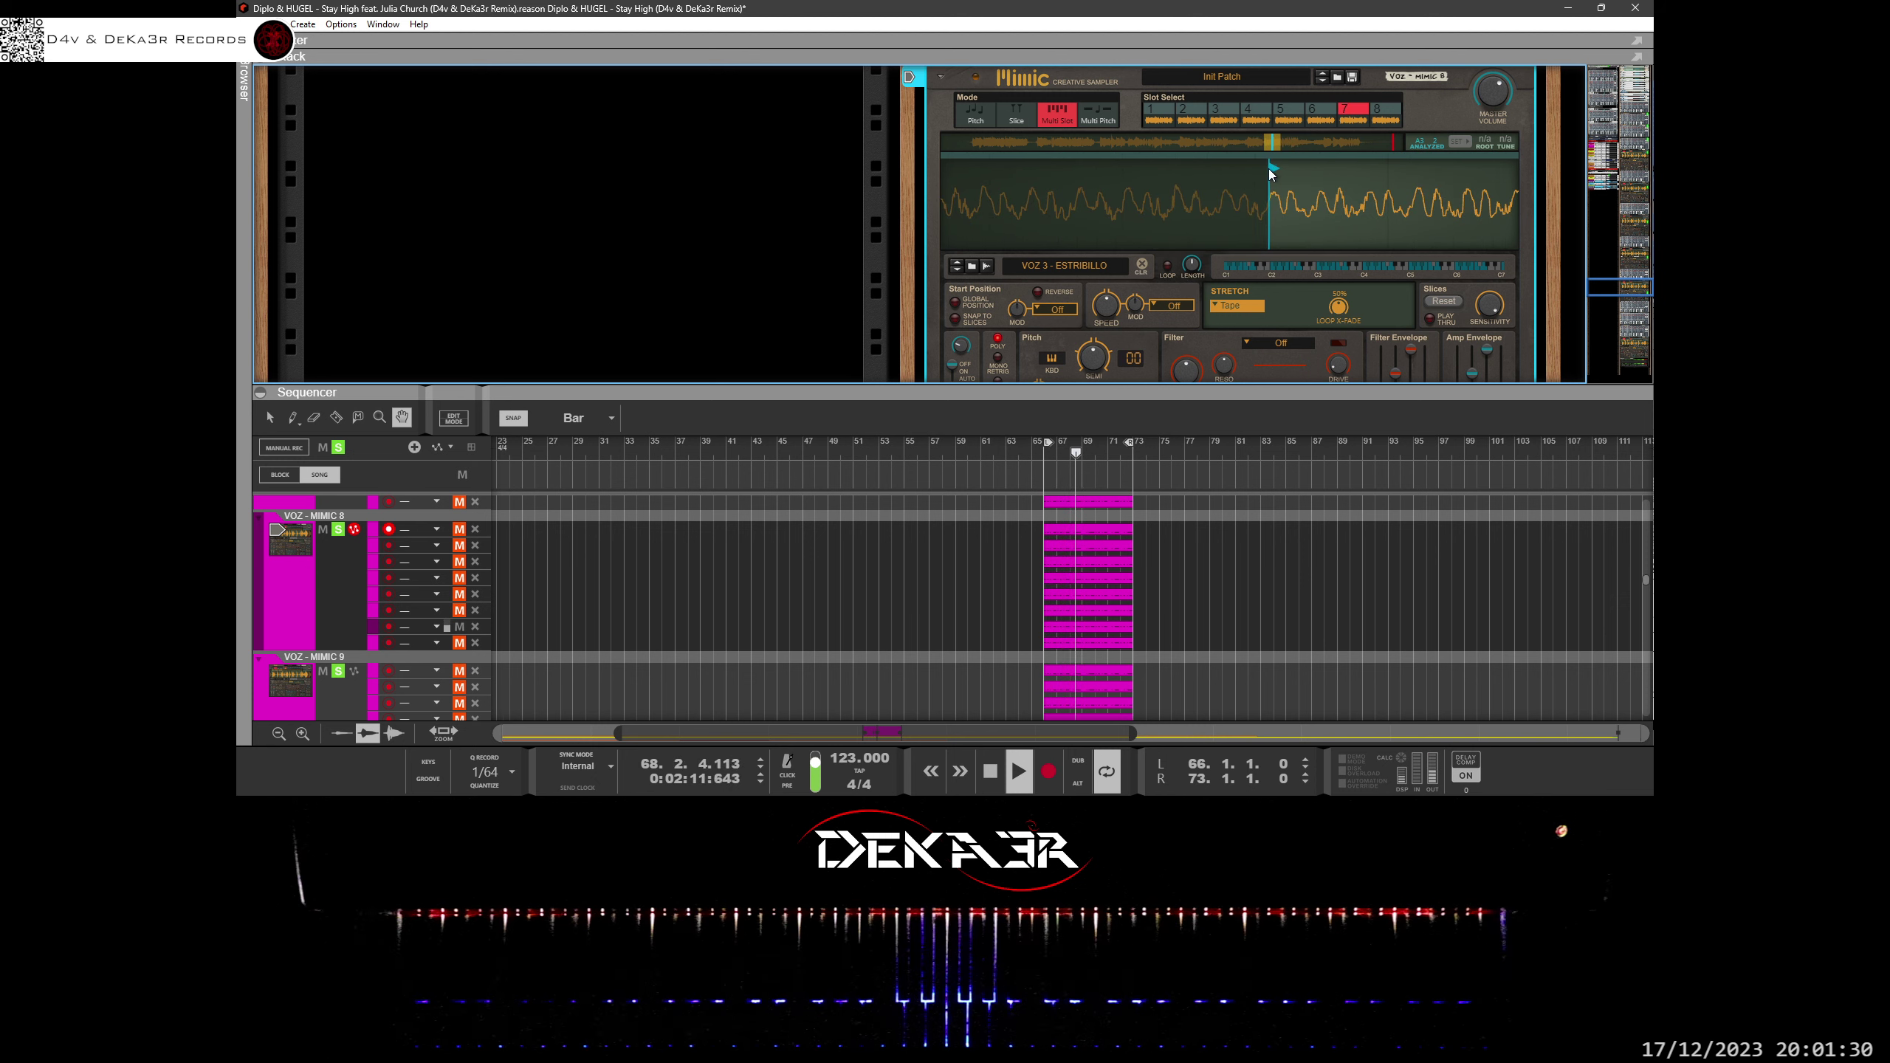
drag(1274, 168, 1267, 170)
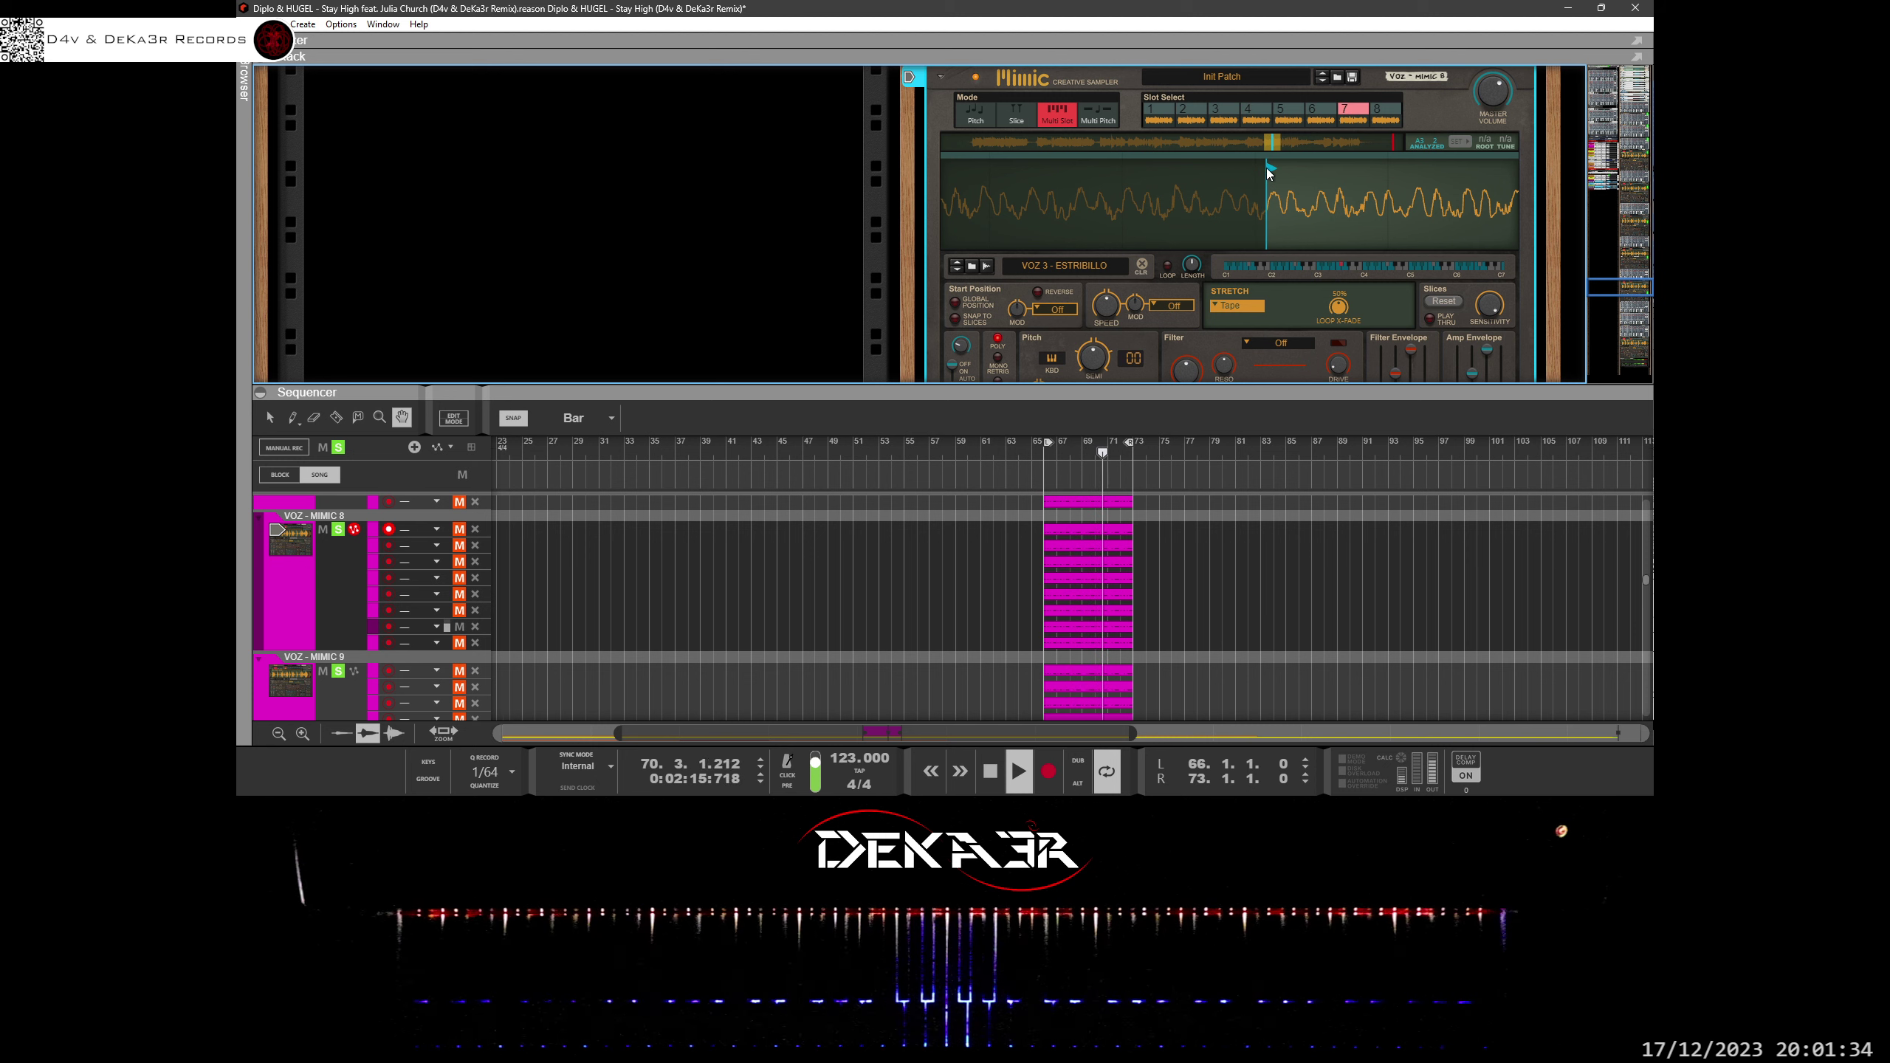
drag(1264, 167, 1263, 171)
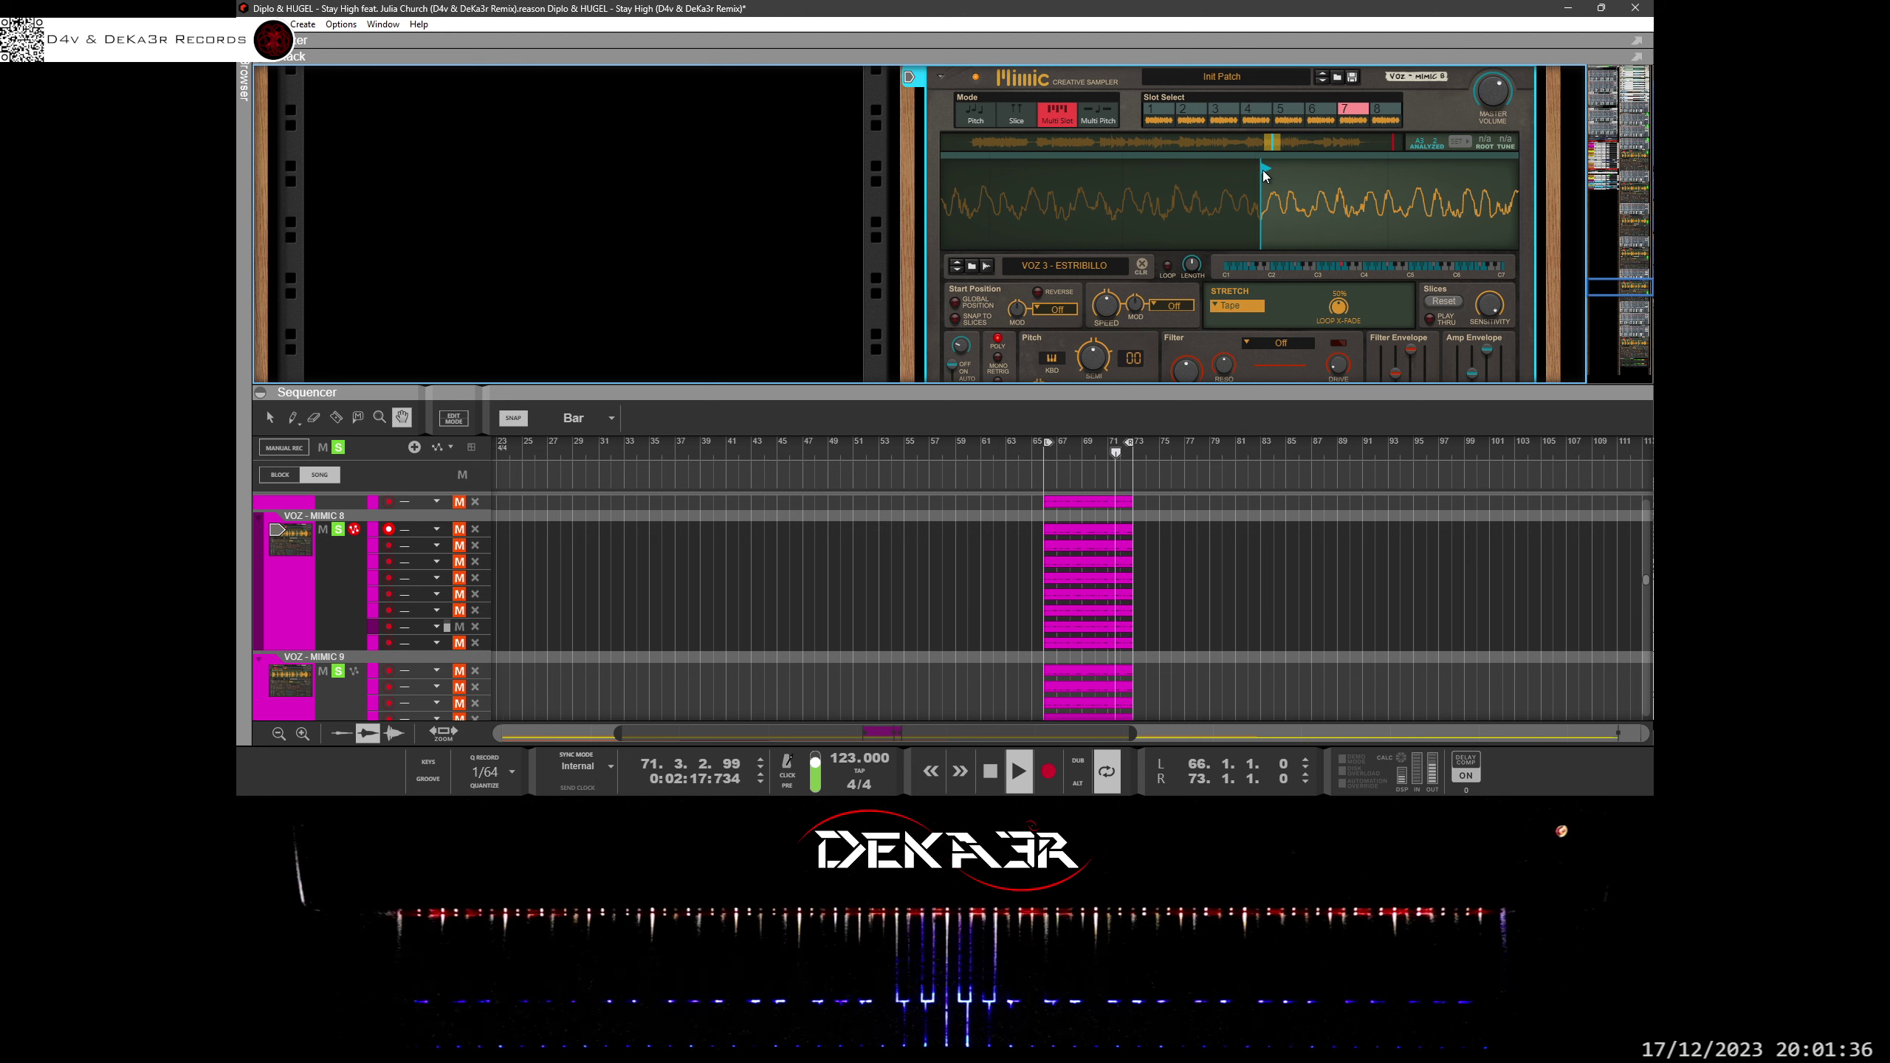
Mute the seventh lane of VOZ - MIMIC 8 and unmute the eighth lane.
click(456, 627)
click(459, 643)
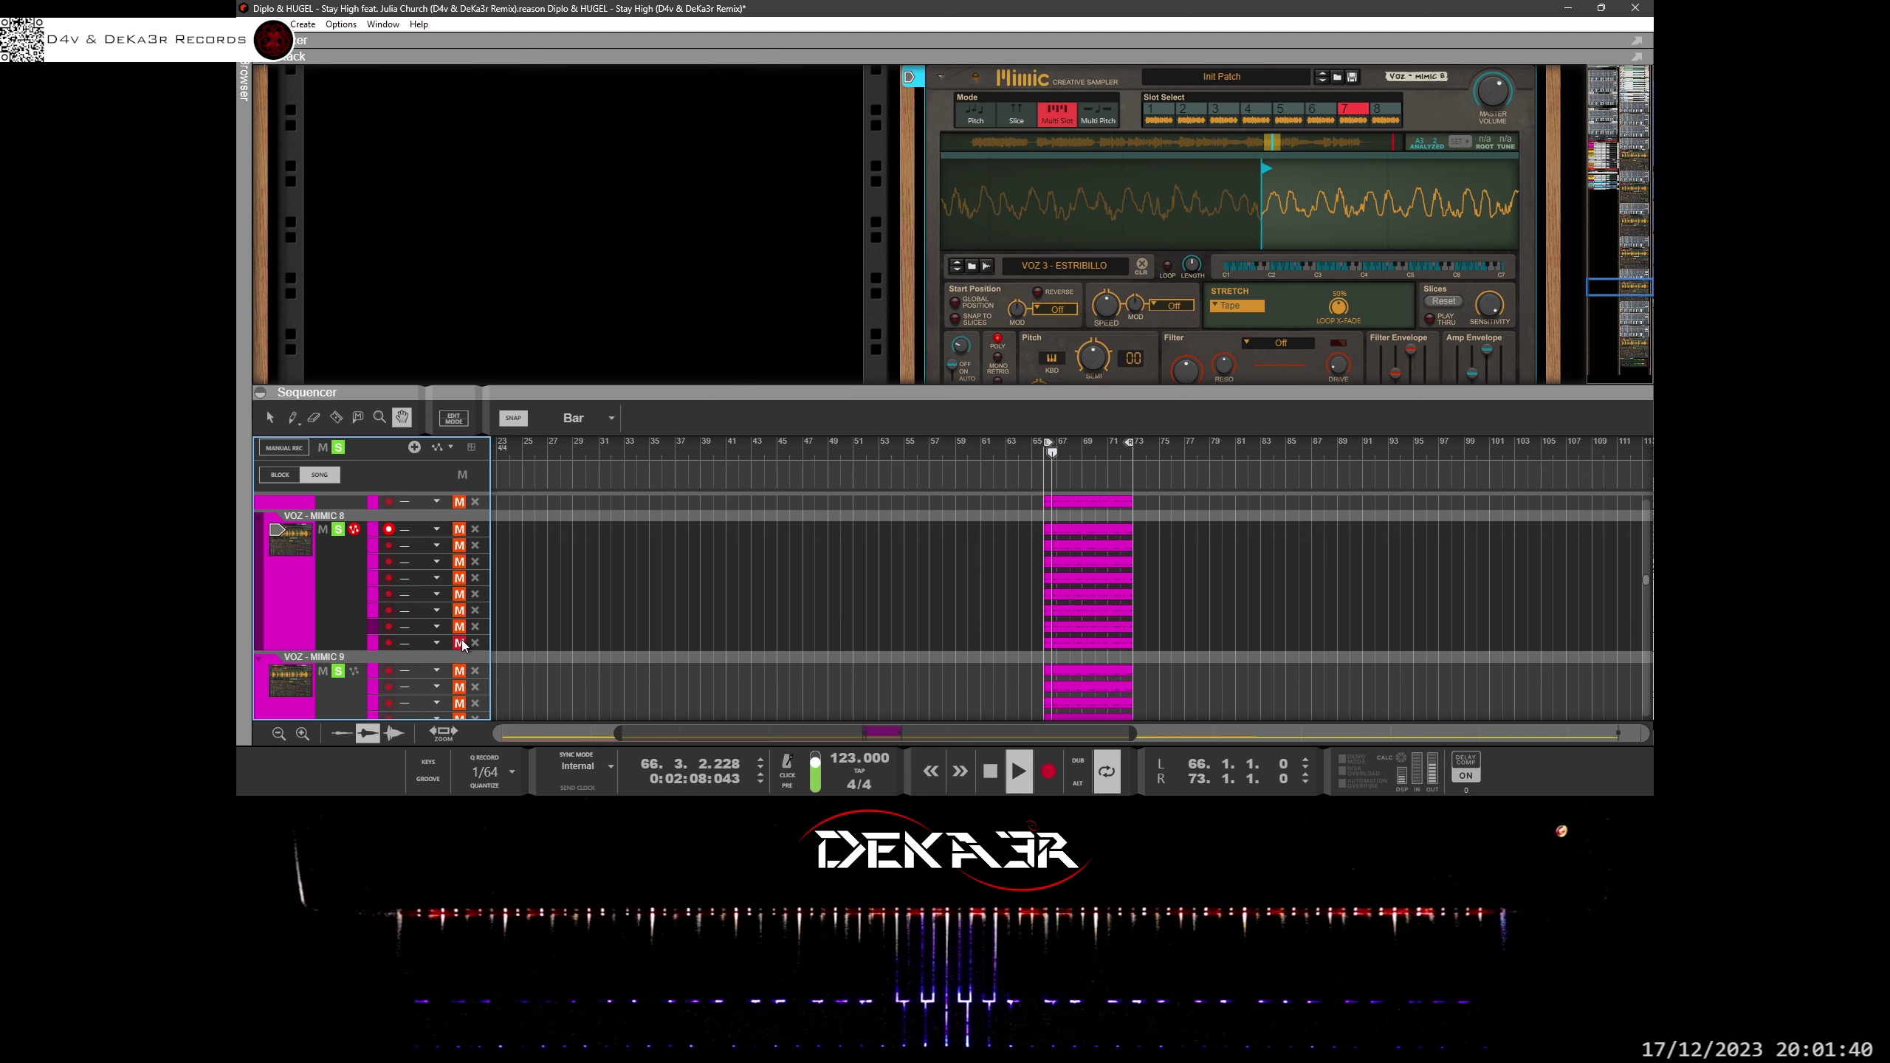
click(373, 643)
click(1290, 148)
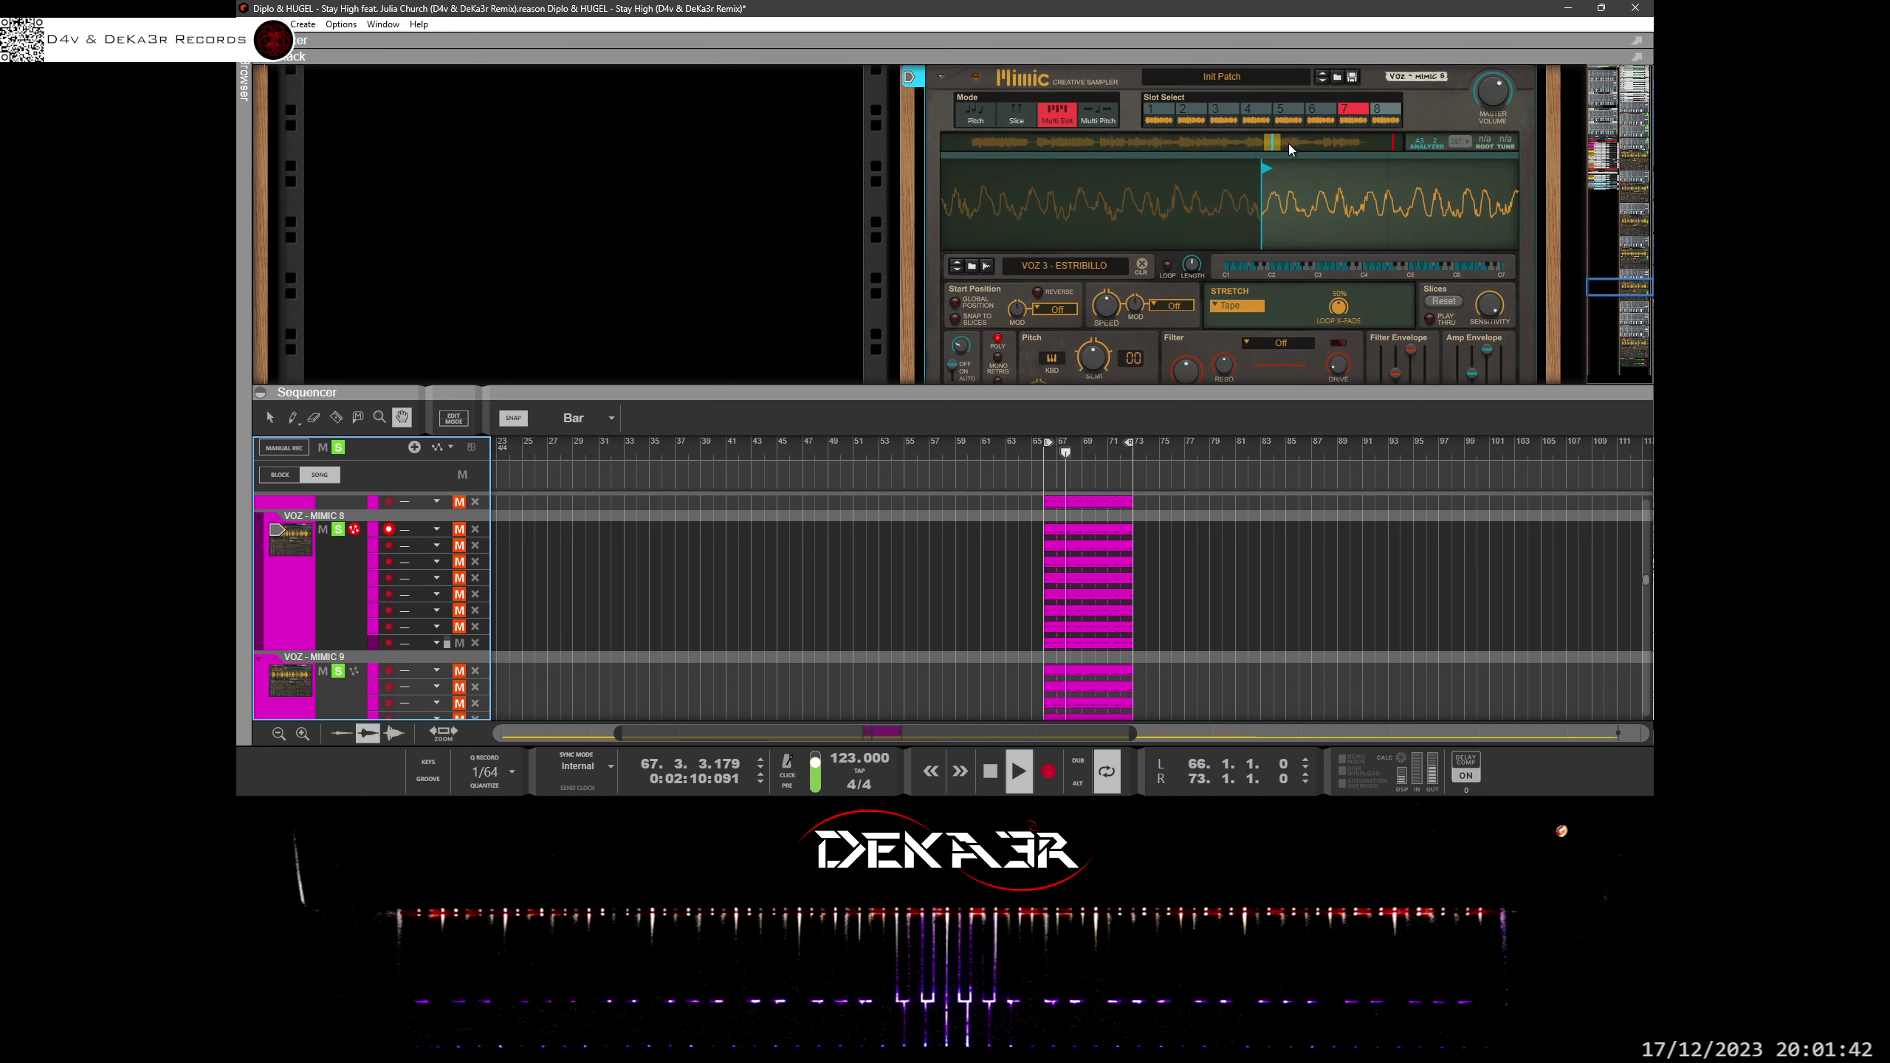
Select slot 8 of the VOZ - MIMIC 8 sampler and refine its sample start marker at several waveform zoom levels.
click(1386, 113)
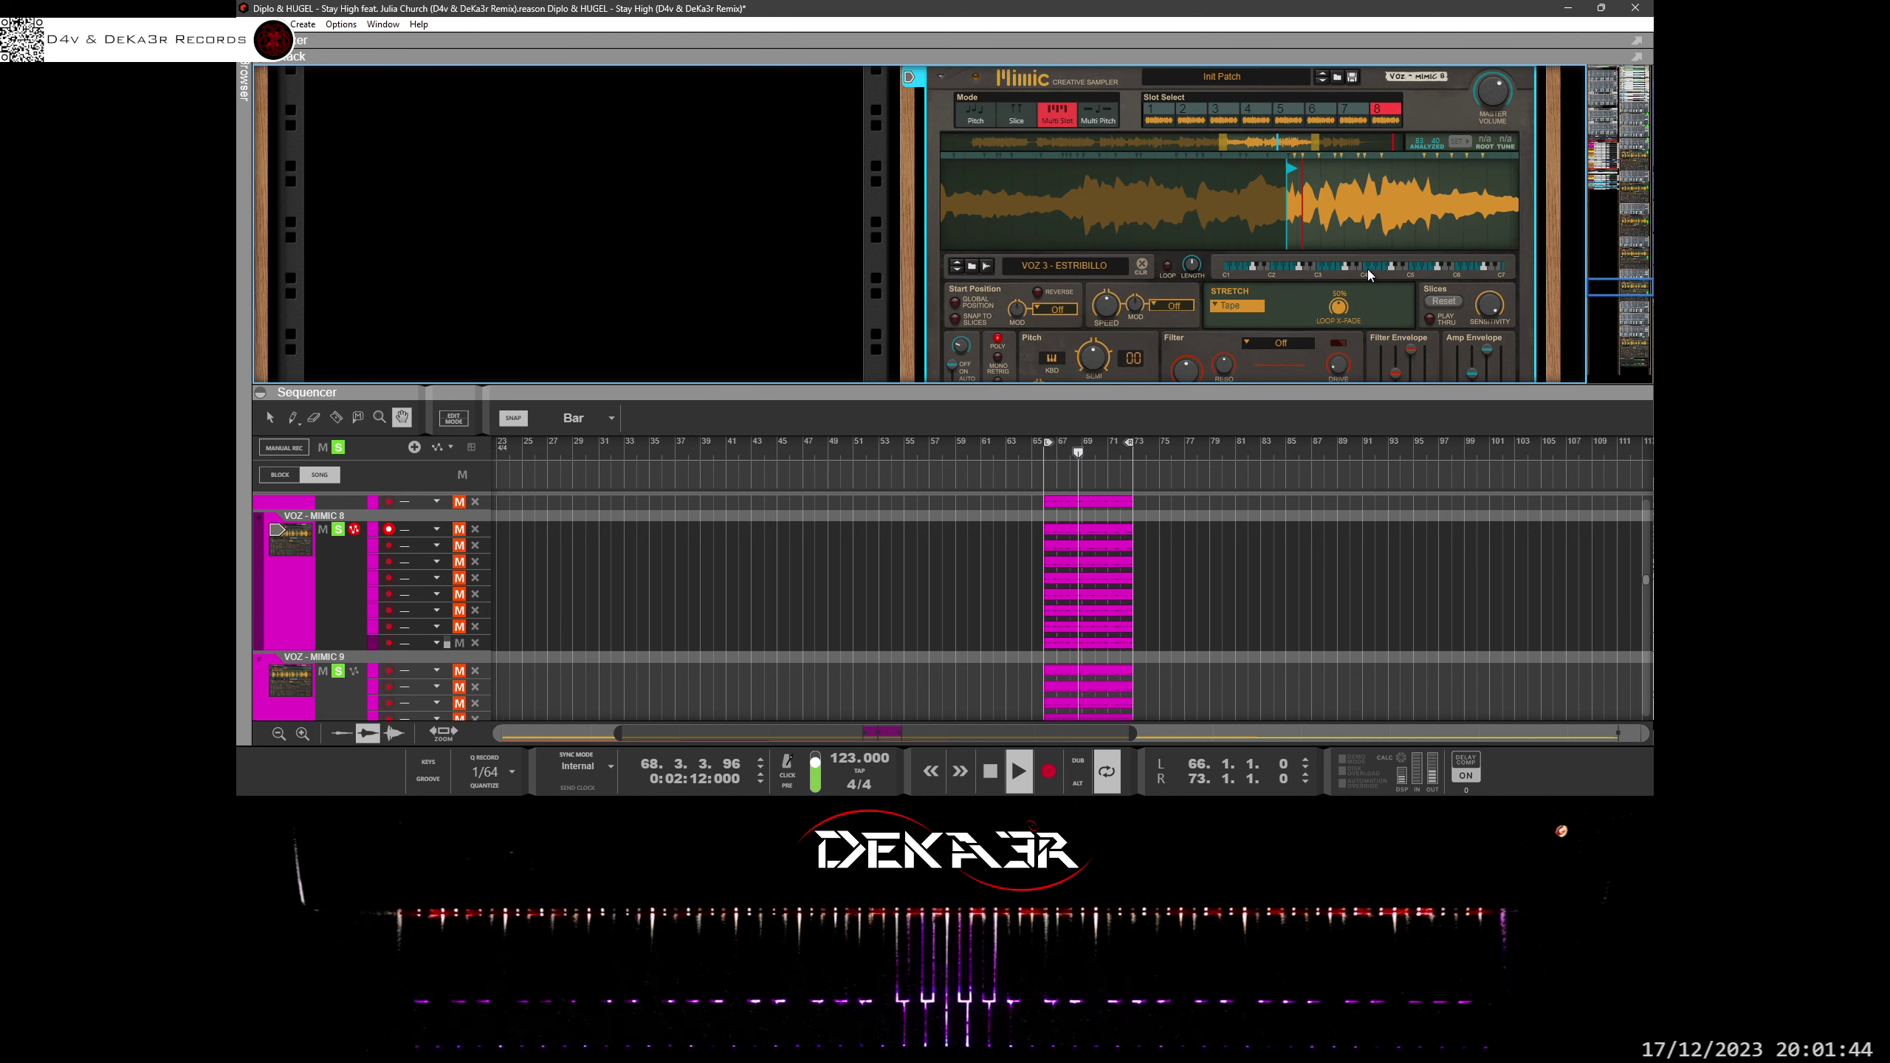
mouse_move(1187, 192)
mouse_down()
mouse_move(1189, 277)
mouse_move(1232, 190)
mouse_up()
scroll(1247, 198, up, 3)
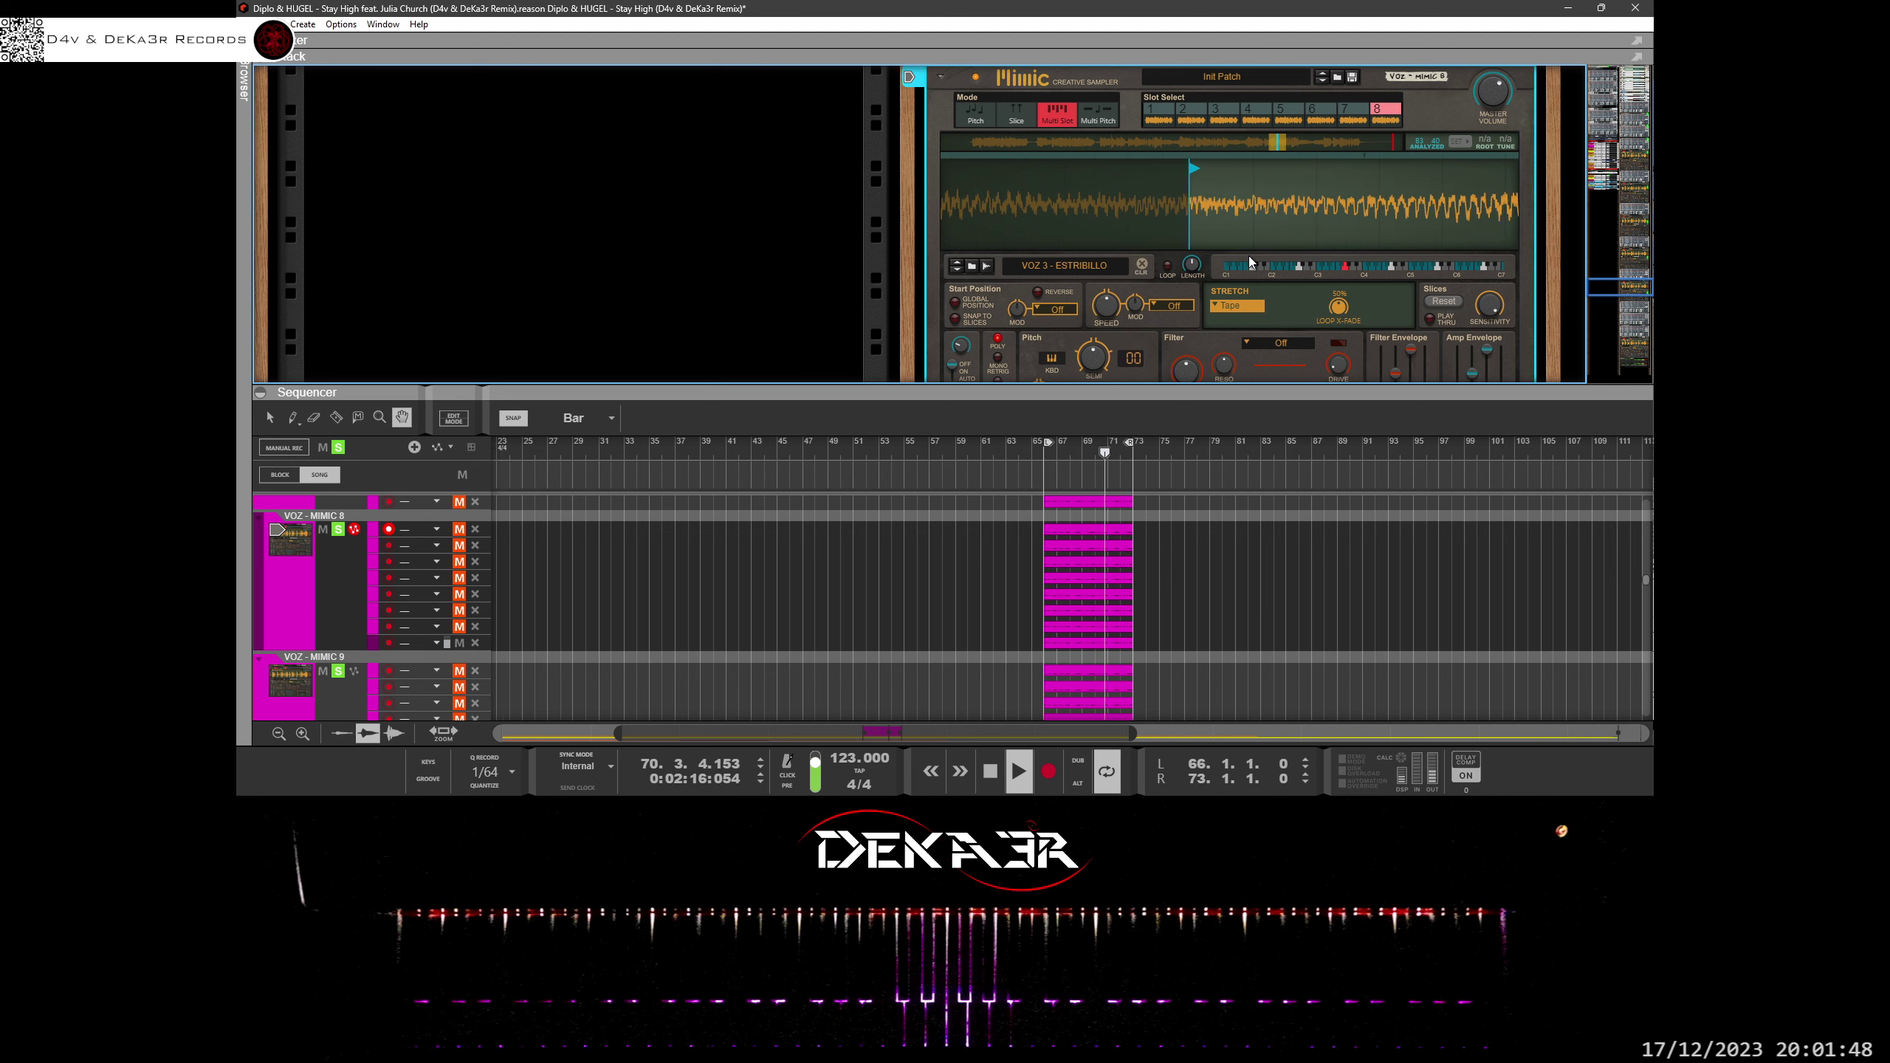
scroll(1257, 223, up, 2)
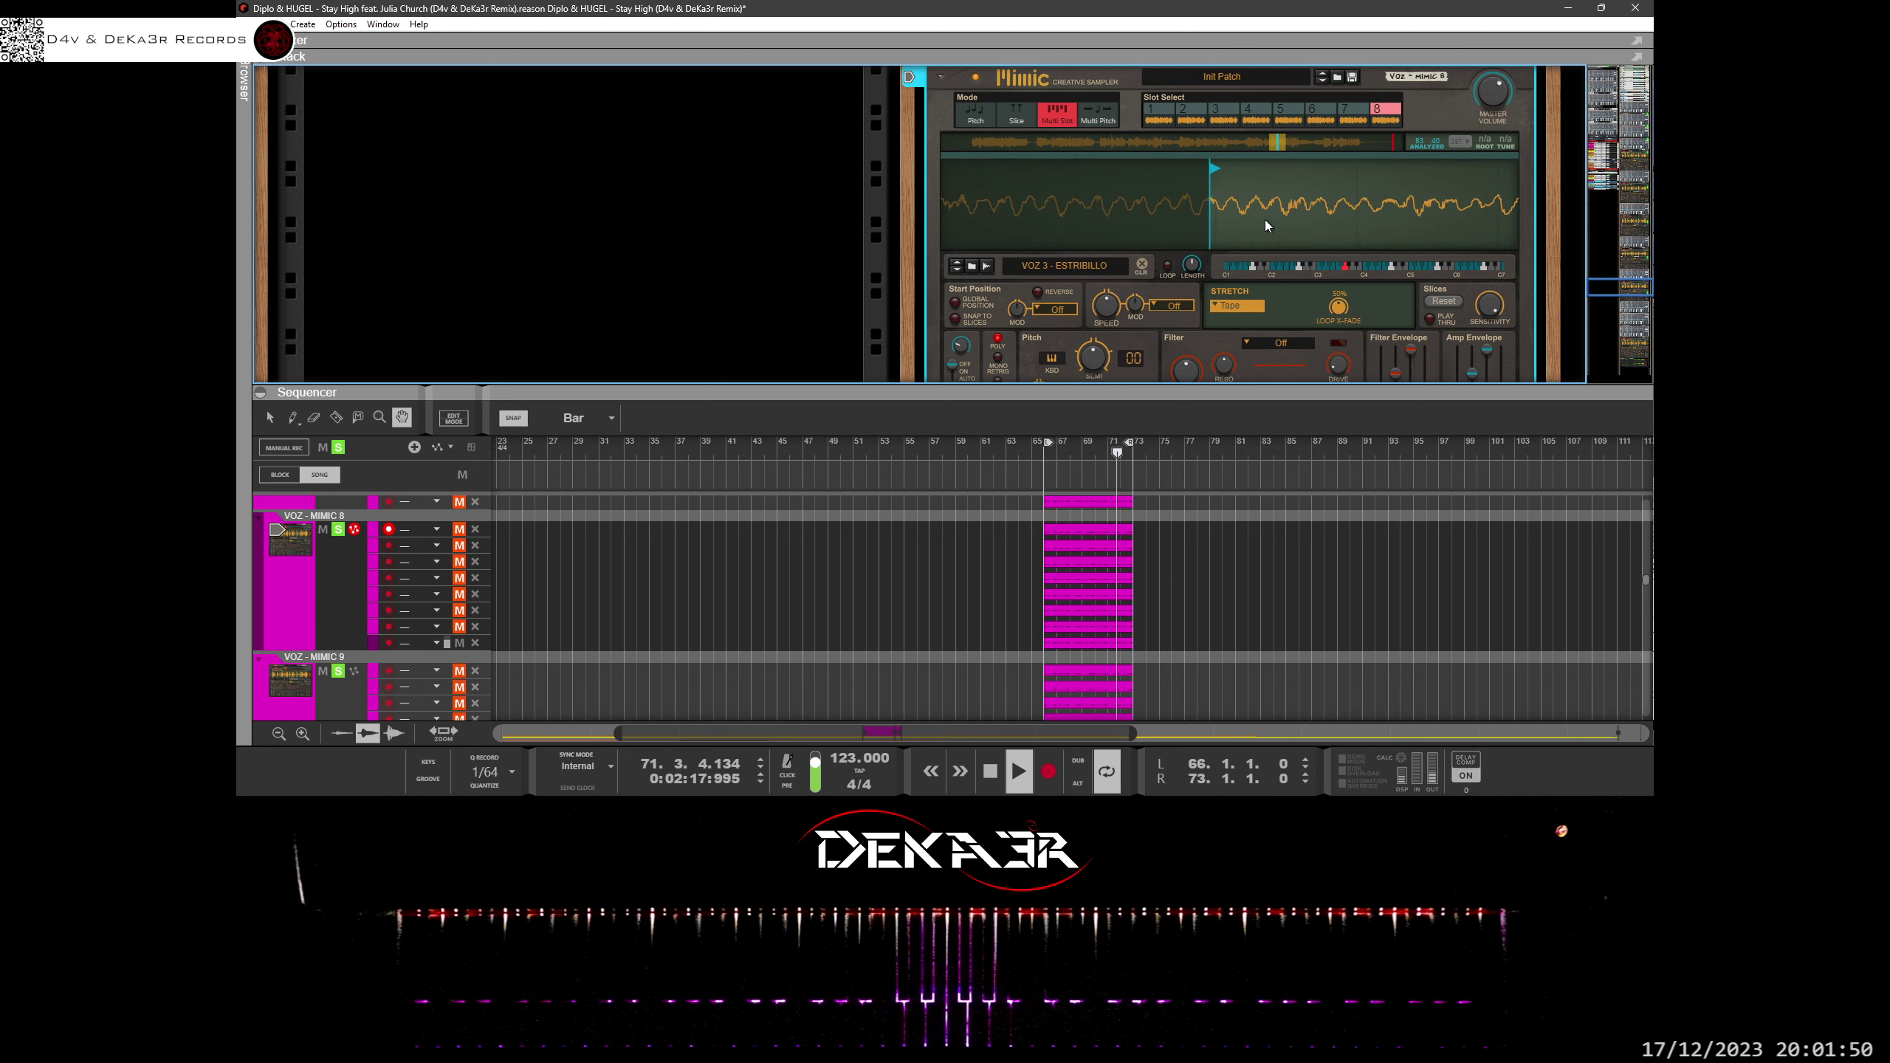
drag(1264, 214, 1261, 242)
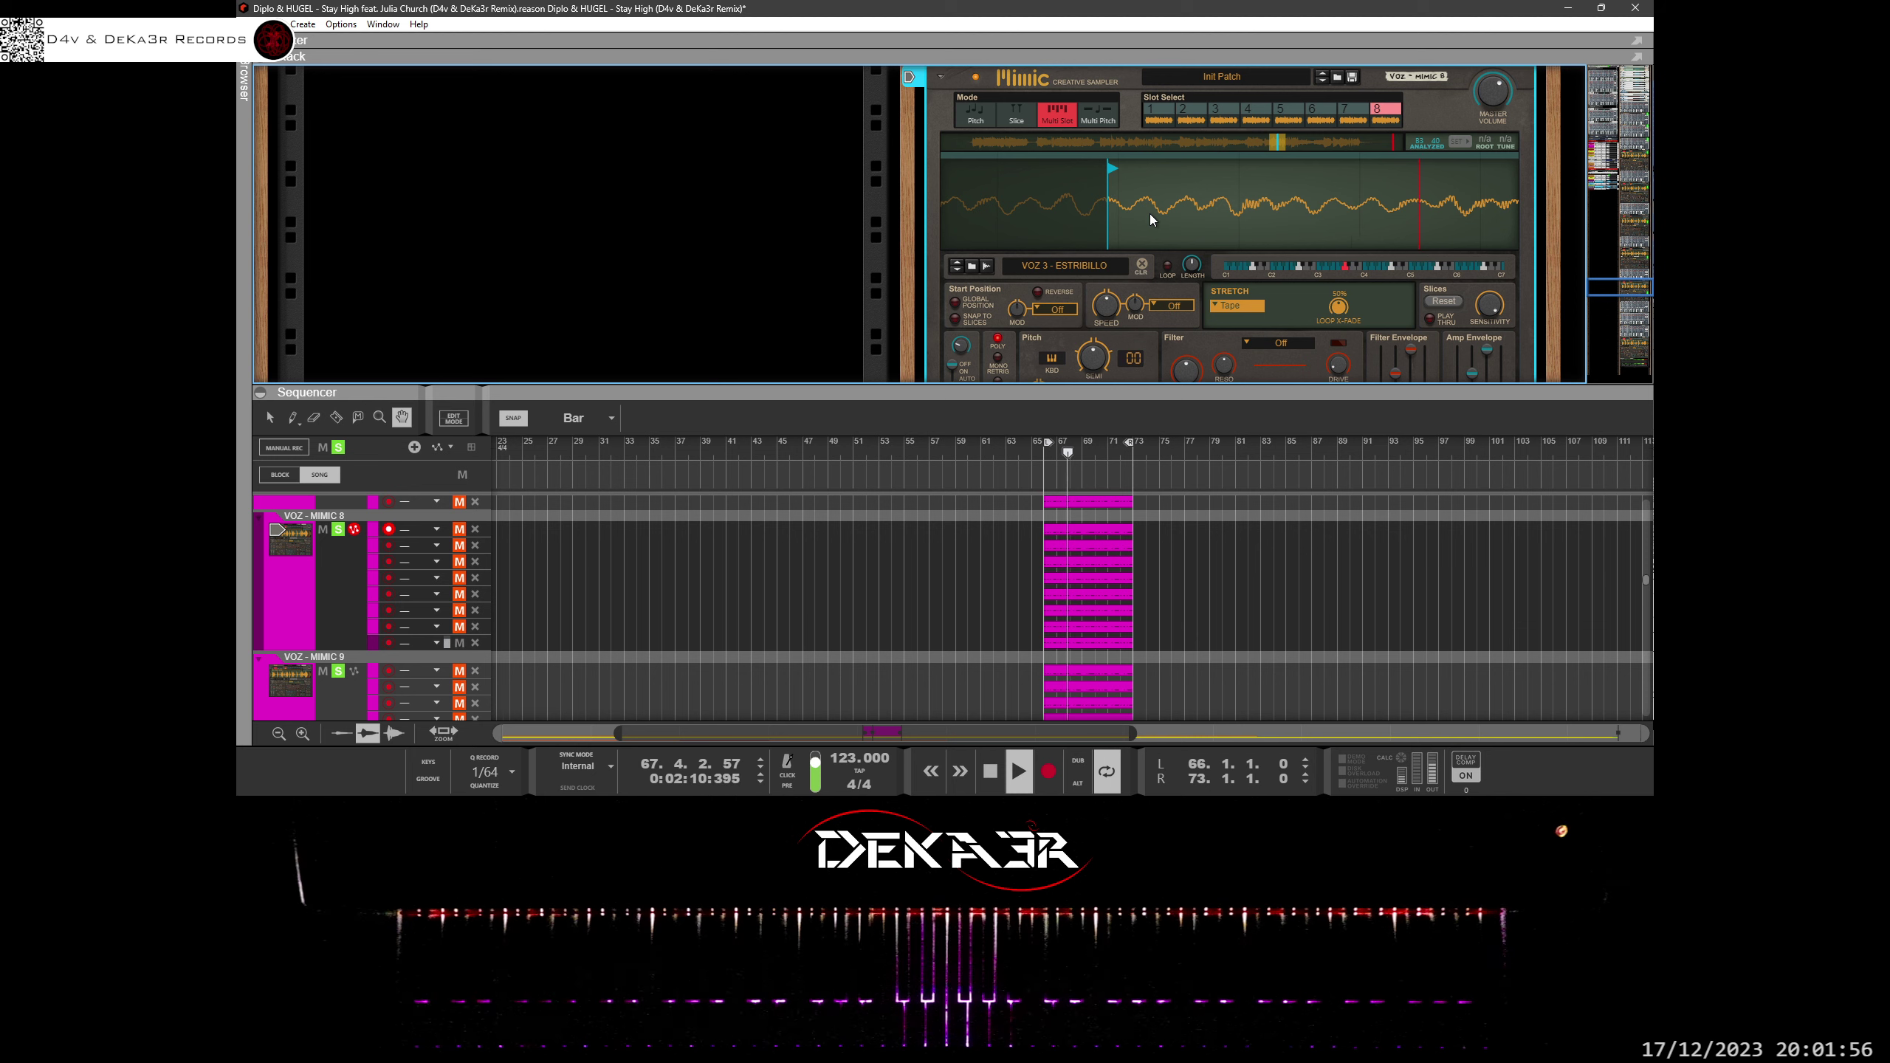
scroll(1149, 212, down, 2)
drag(1161, 72, 1160, 36)
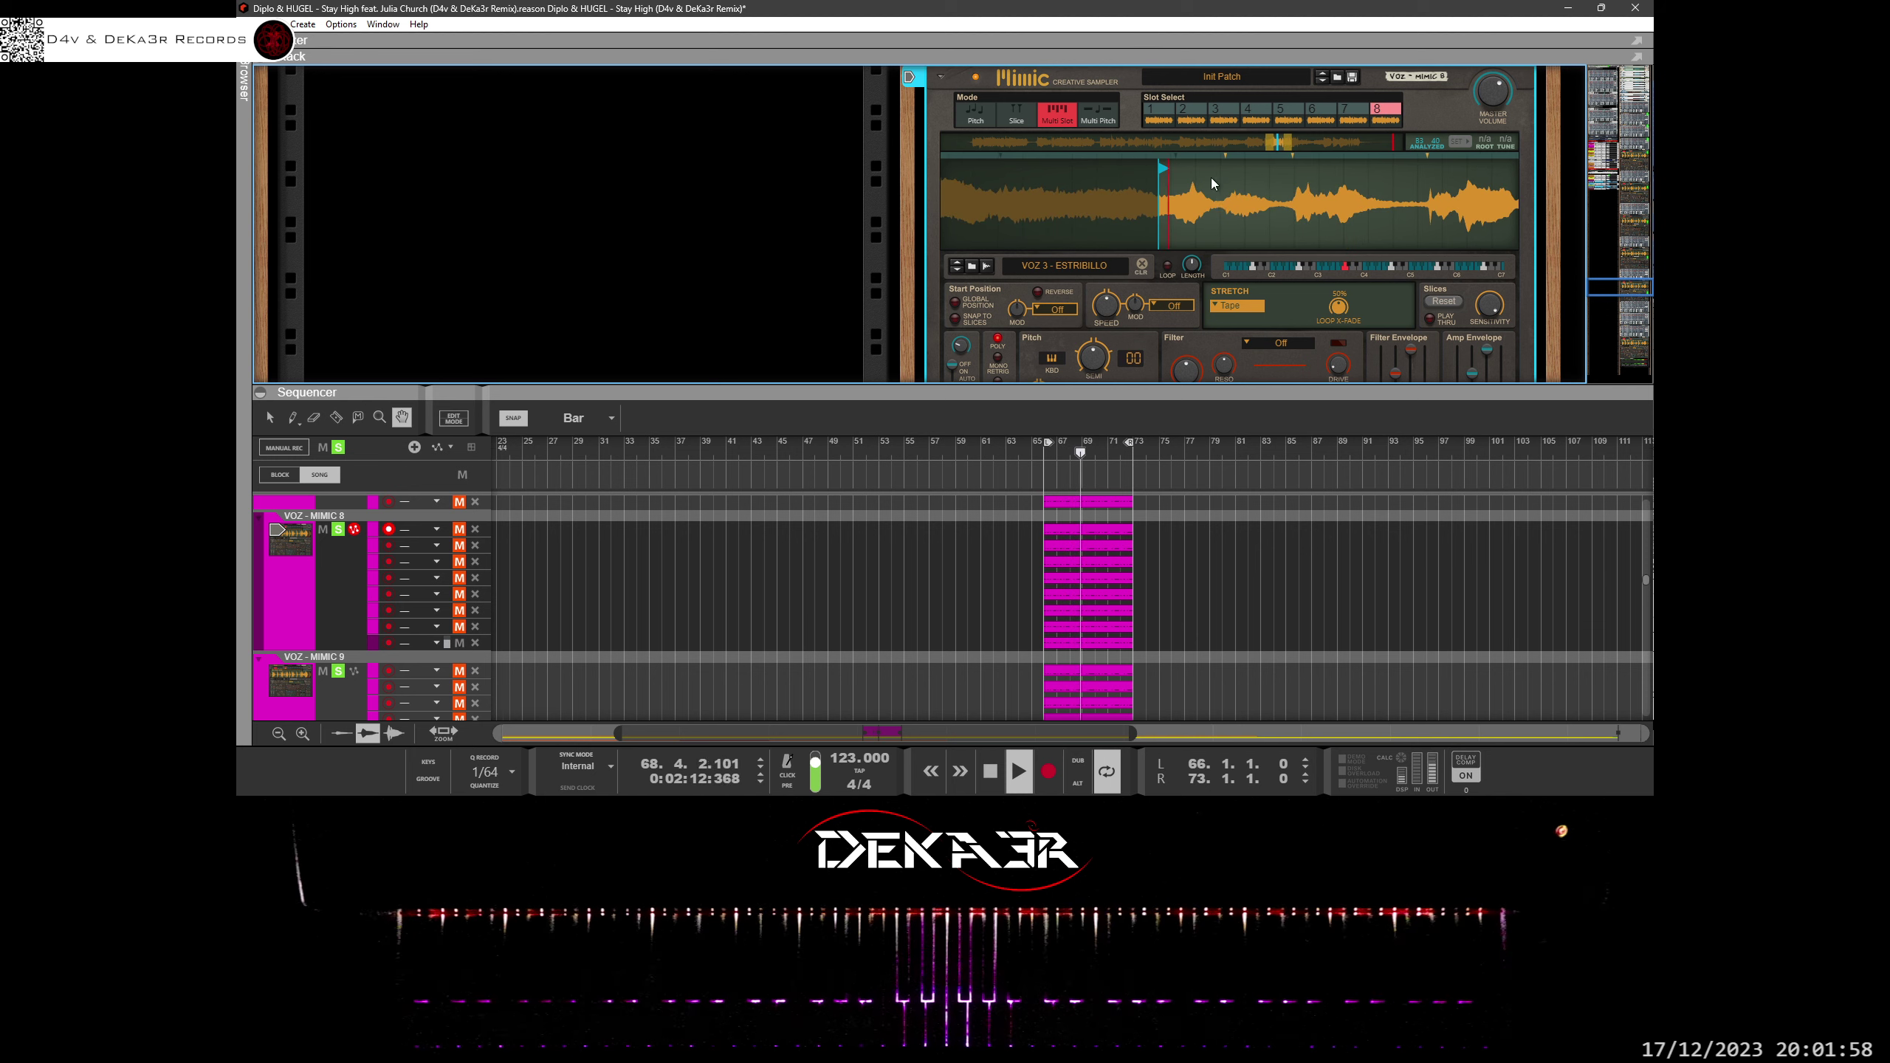
scroll(1179, 234, up, 3)
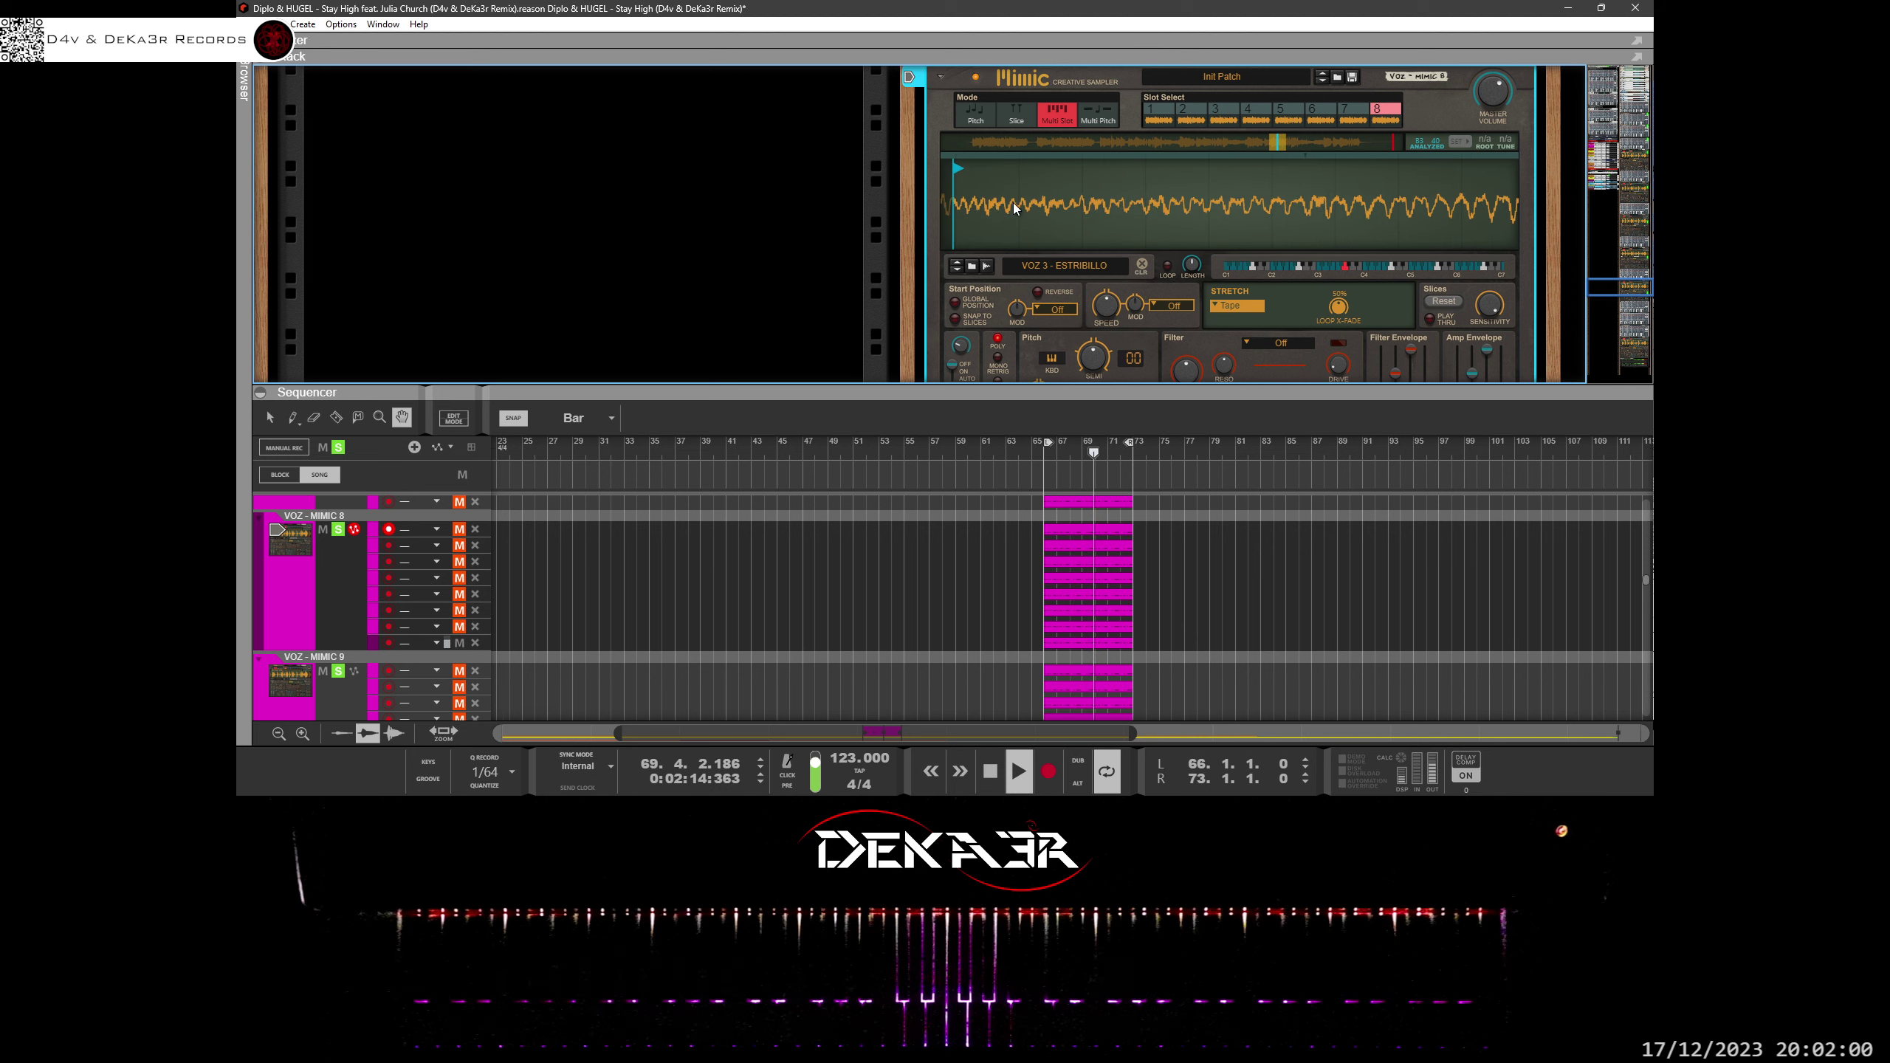
mouse_move(1013, 202)
mouse_down()
mouse_move(1222, 189)
mouse_move(1199, 204)
mouse_move(1205, 237)
mouse_up()
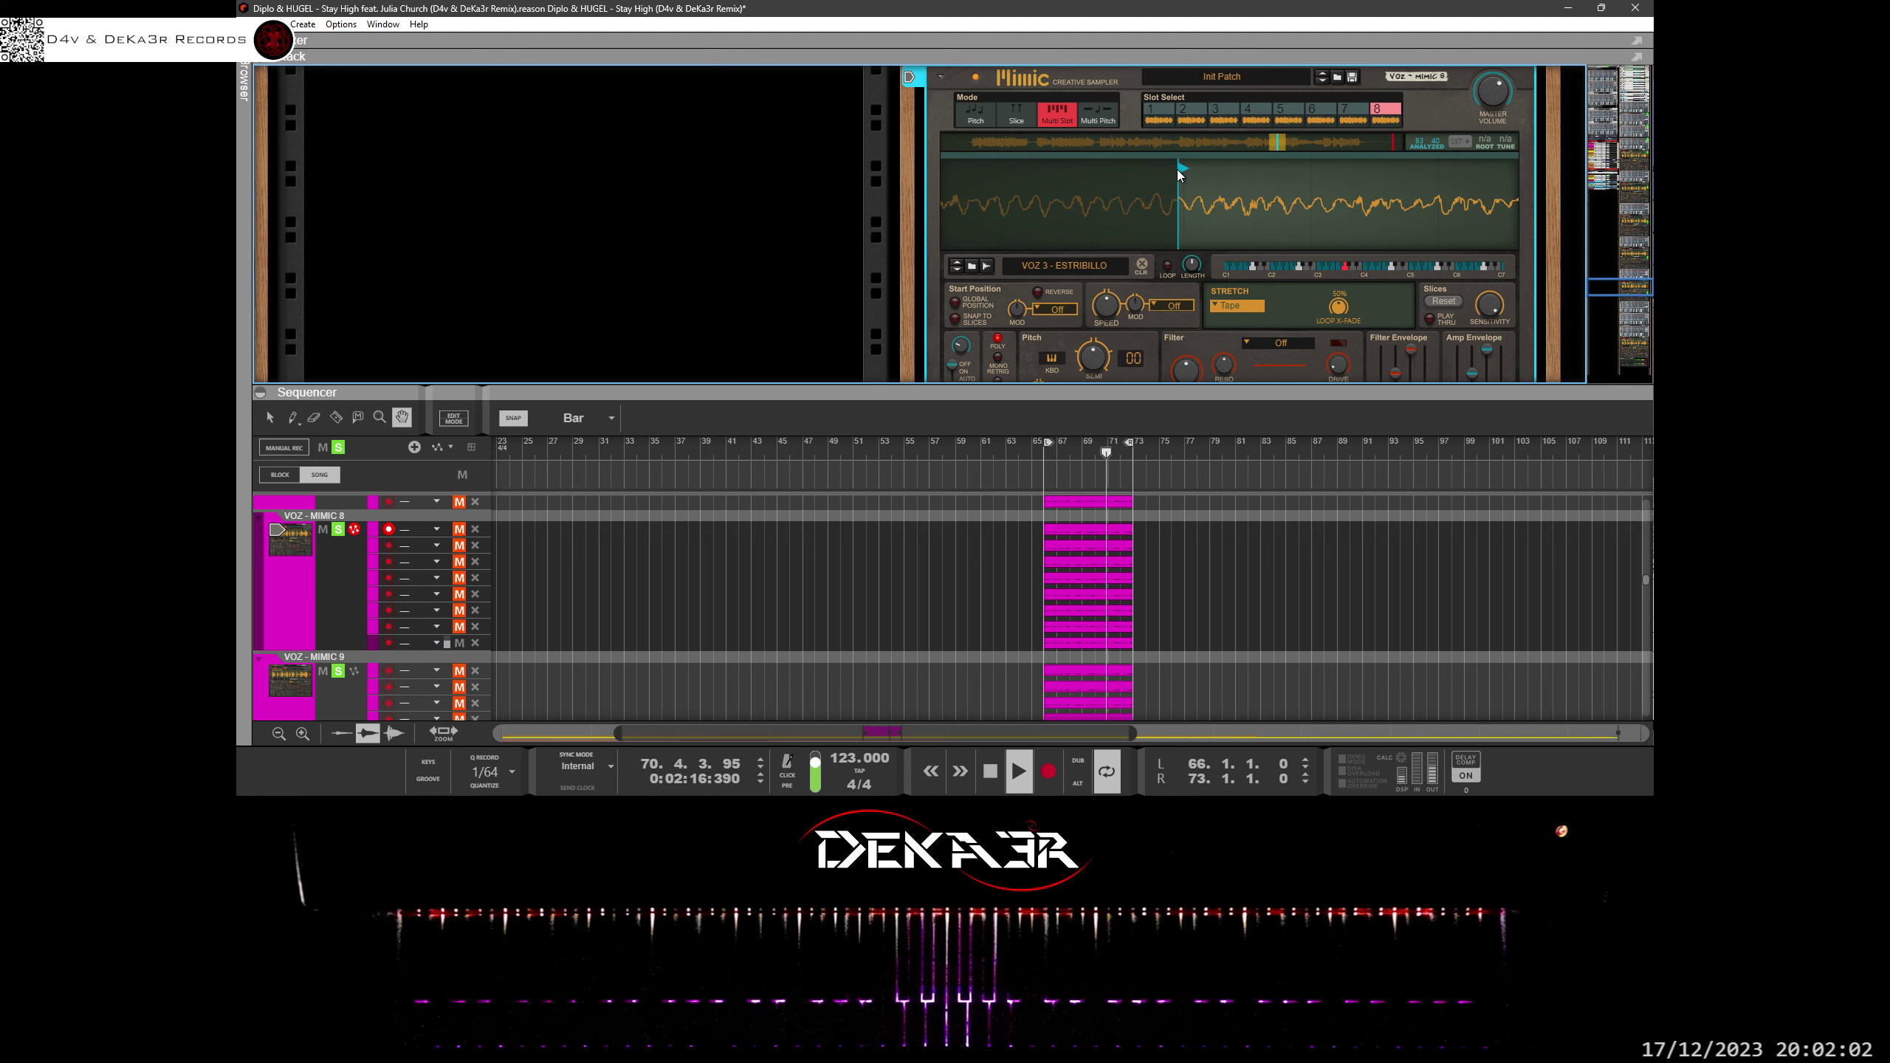
drag(1179, 171, 1168, 177)
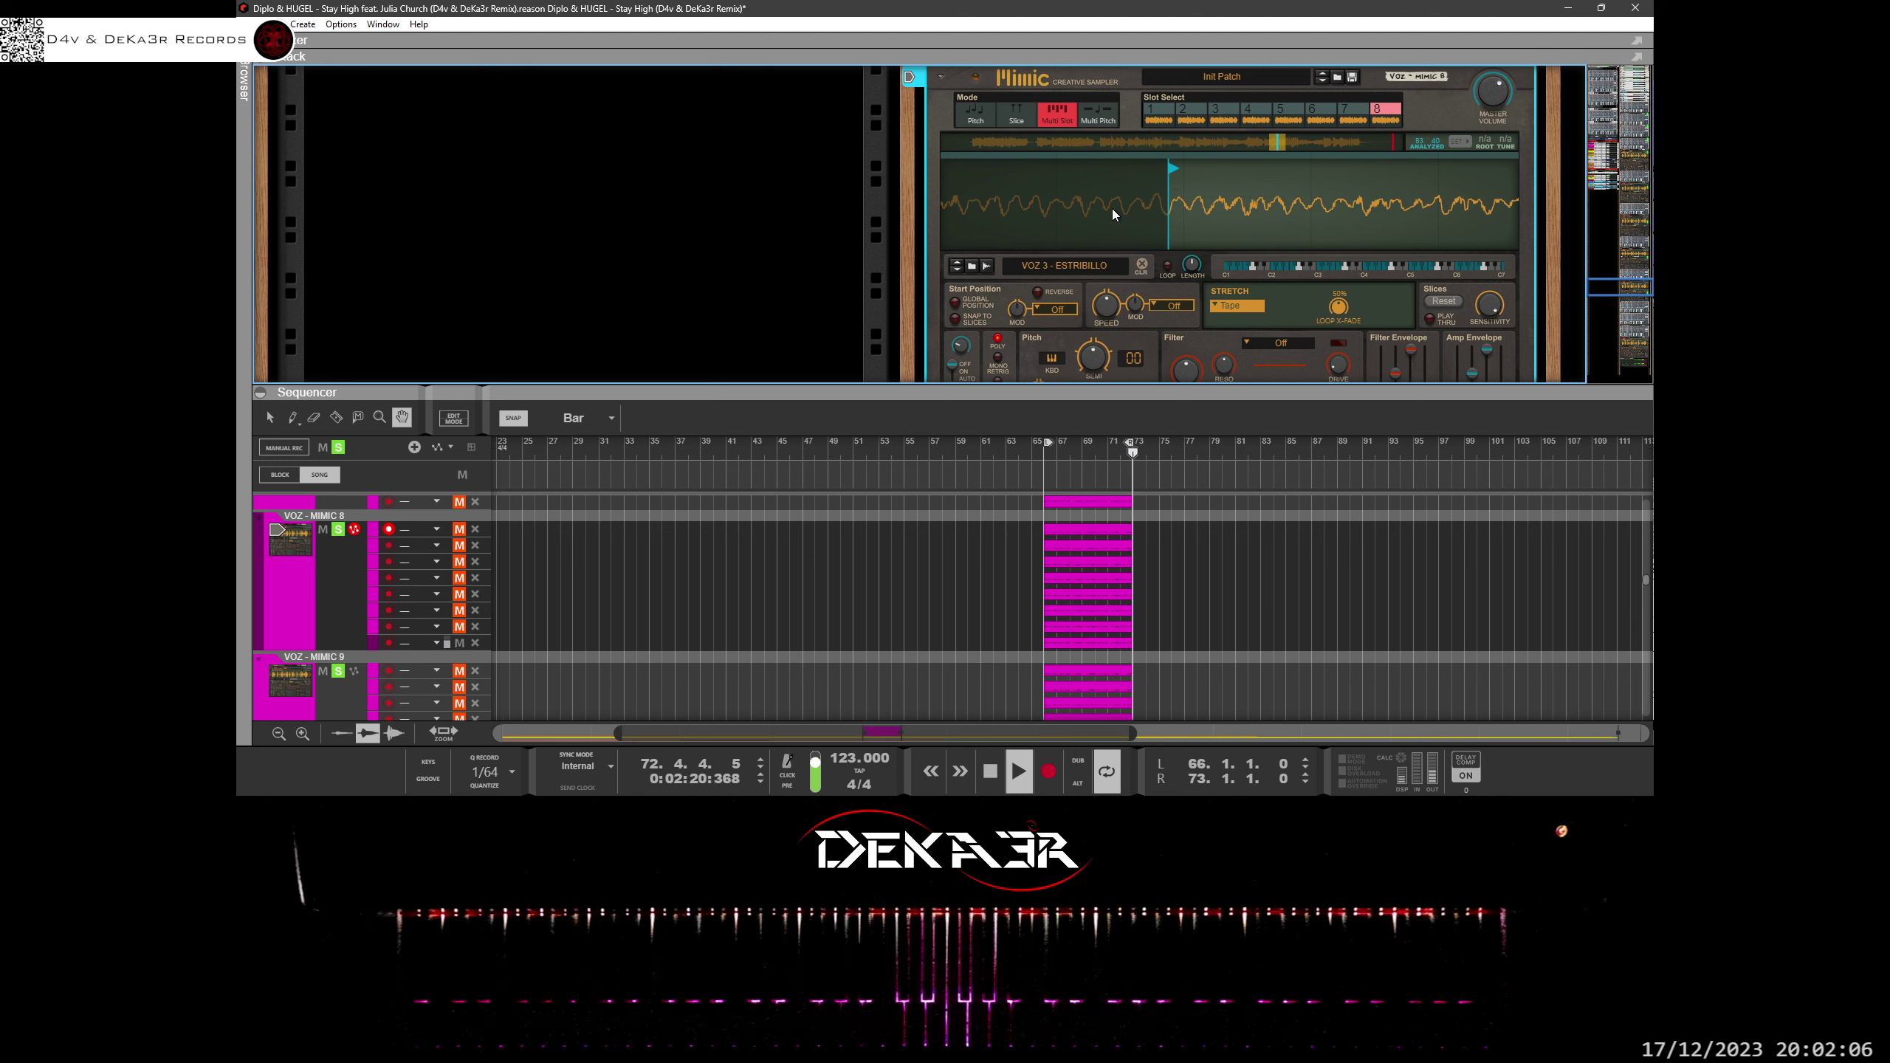
Mute the eighth lane and the whole VOZ - MIMIC 8 track, and make VOZ - MIMIC 9 the active track.
click(459, 643)
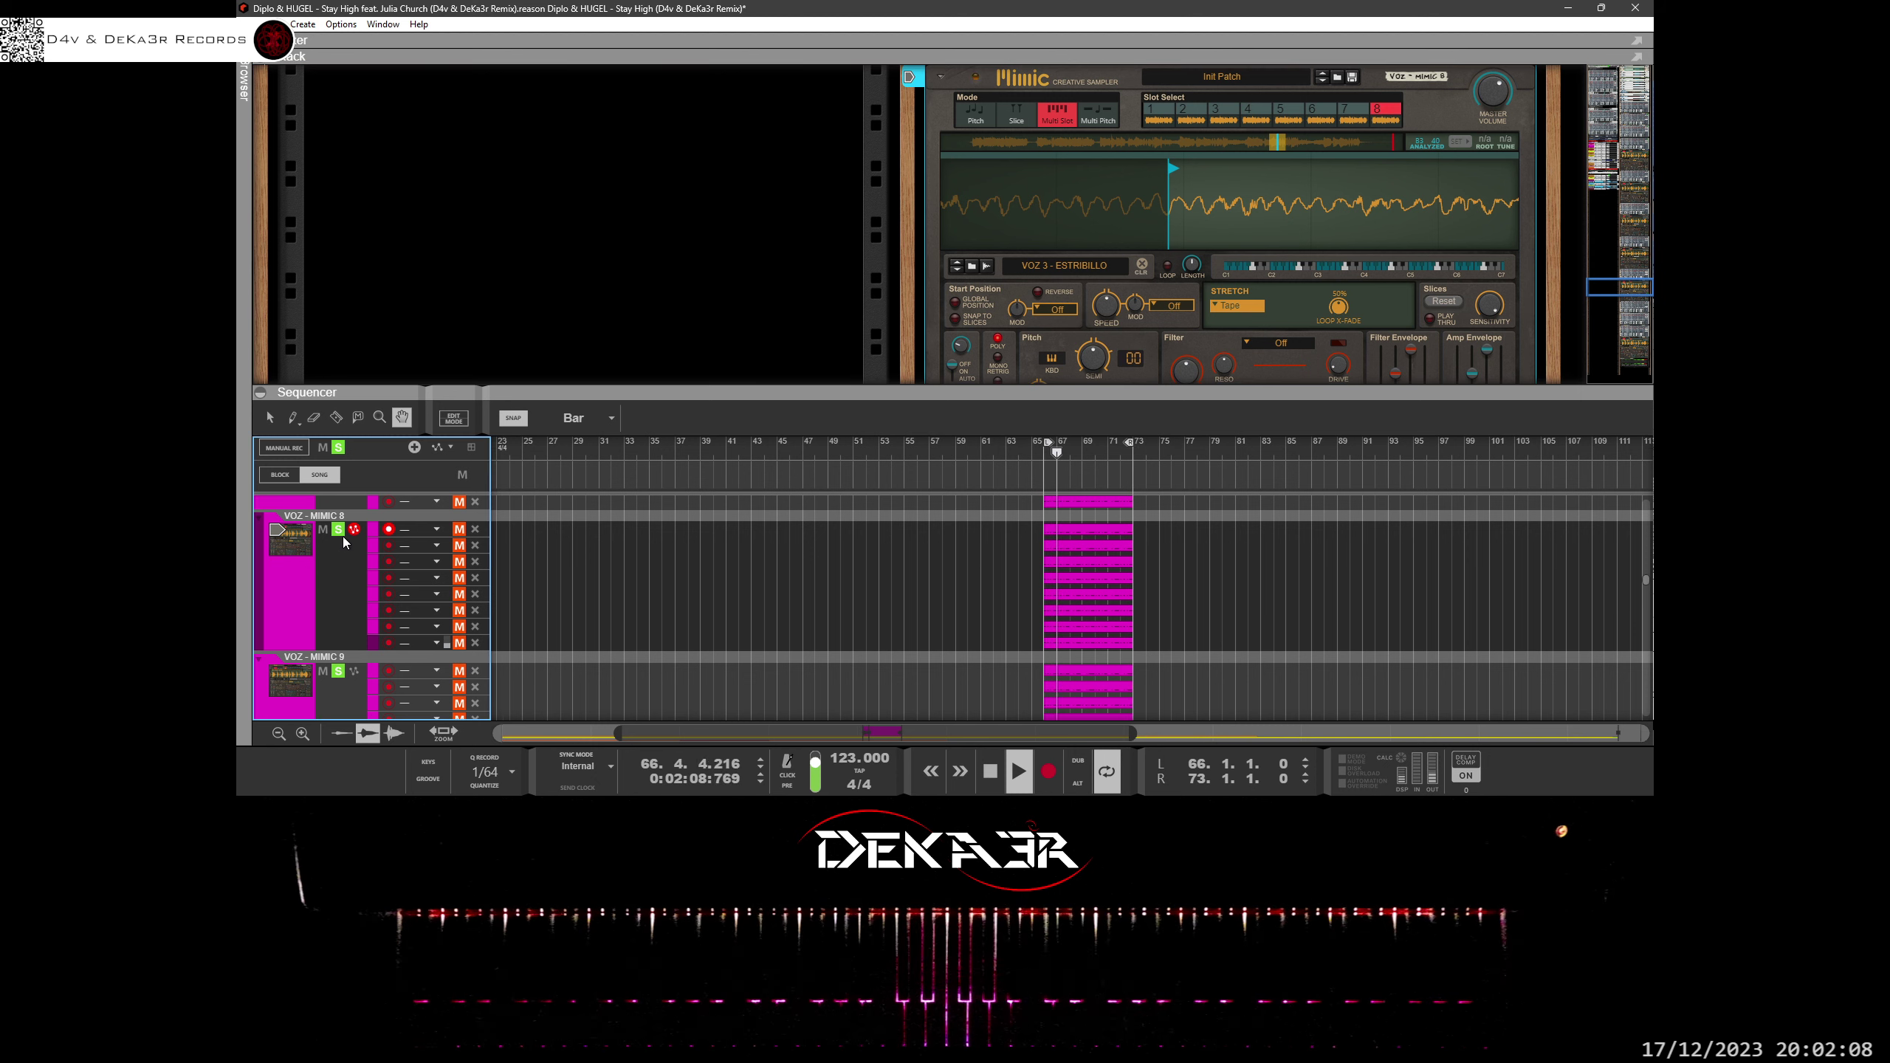
click(334, 696)
scroll(589, 590, up, 2)
scroll(584, 591, down, 1)
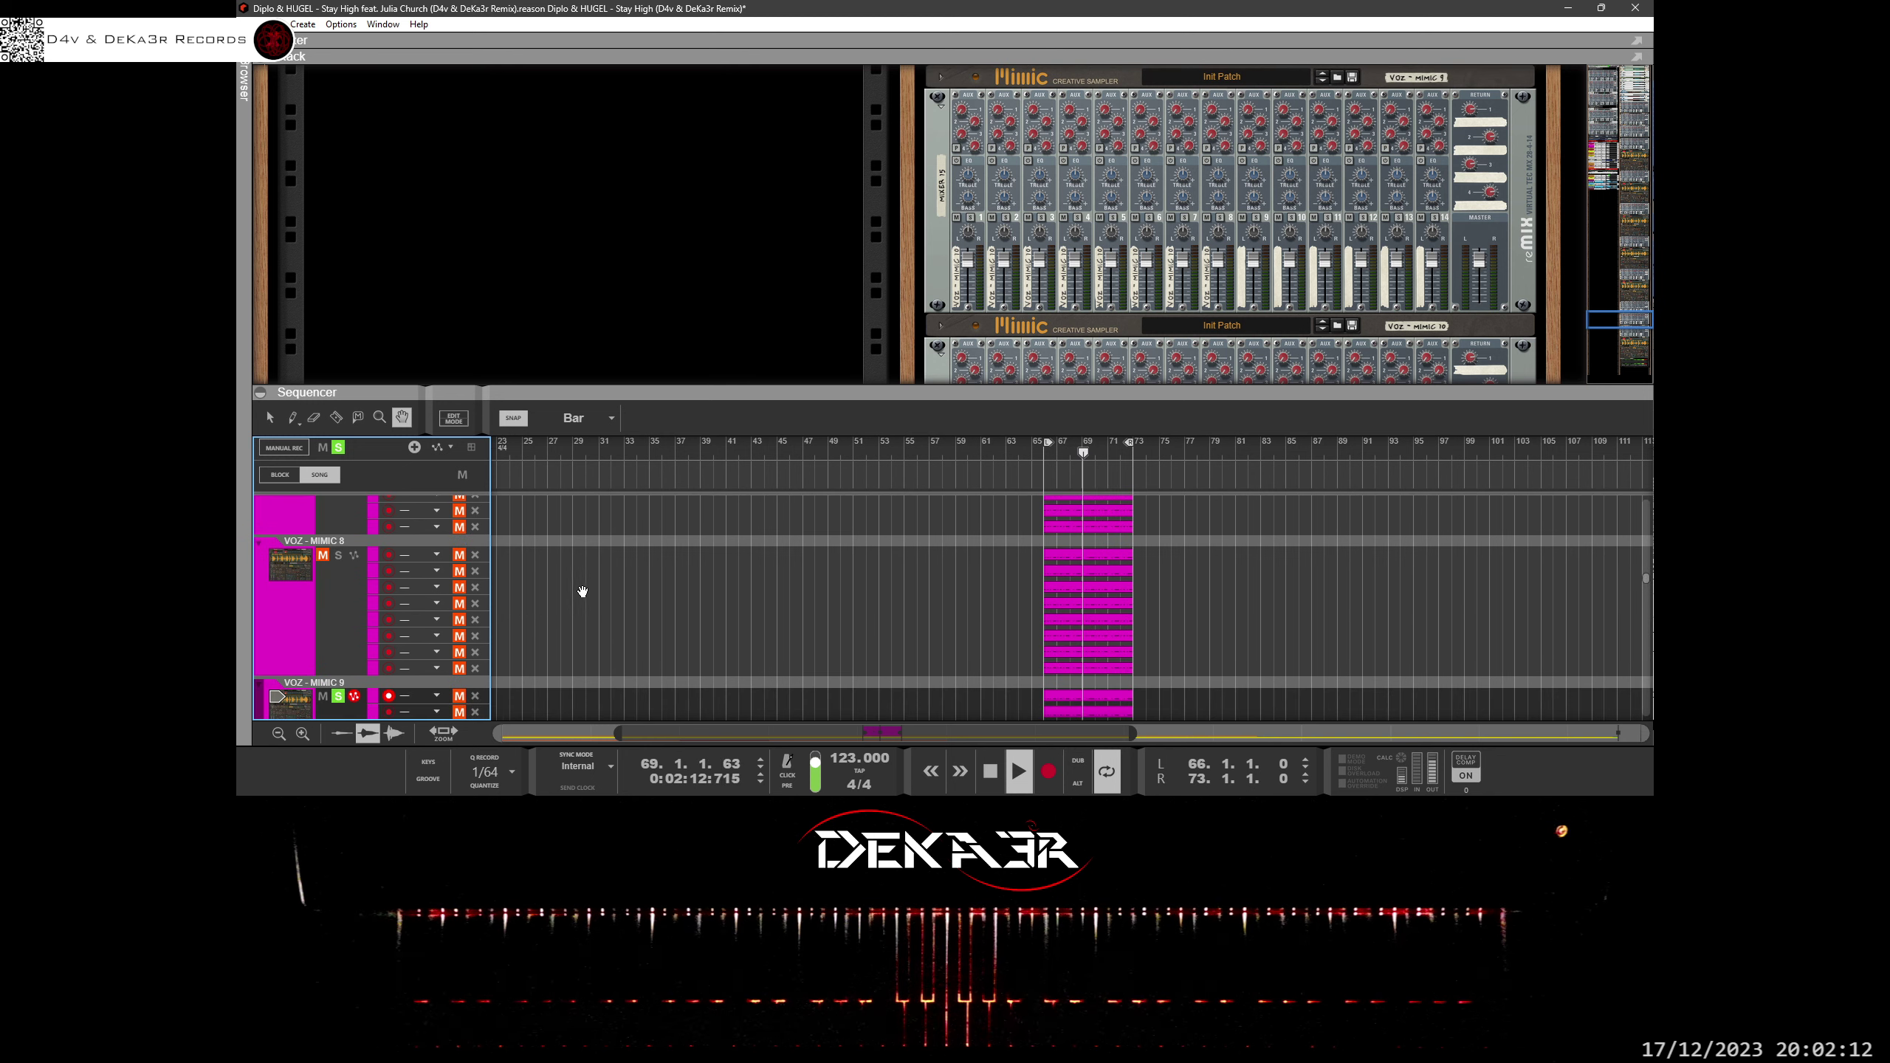
Unmute the first lane of VOZ - MIMIC 9 and unfold its Mimic sampler in the rack.
drag(588, 647, 585, 543)
click(458, 595)
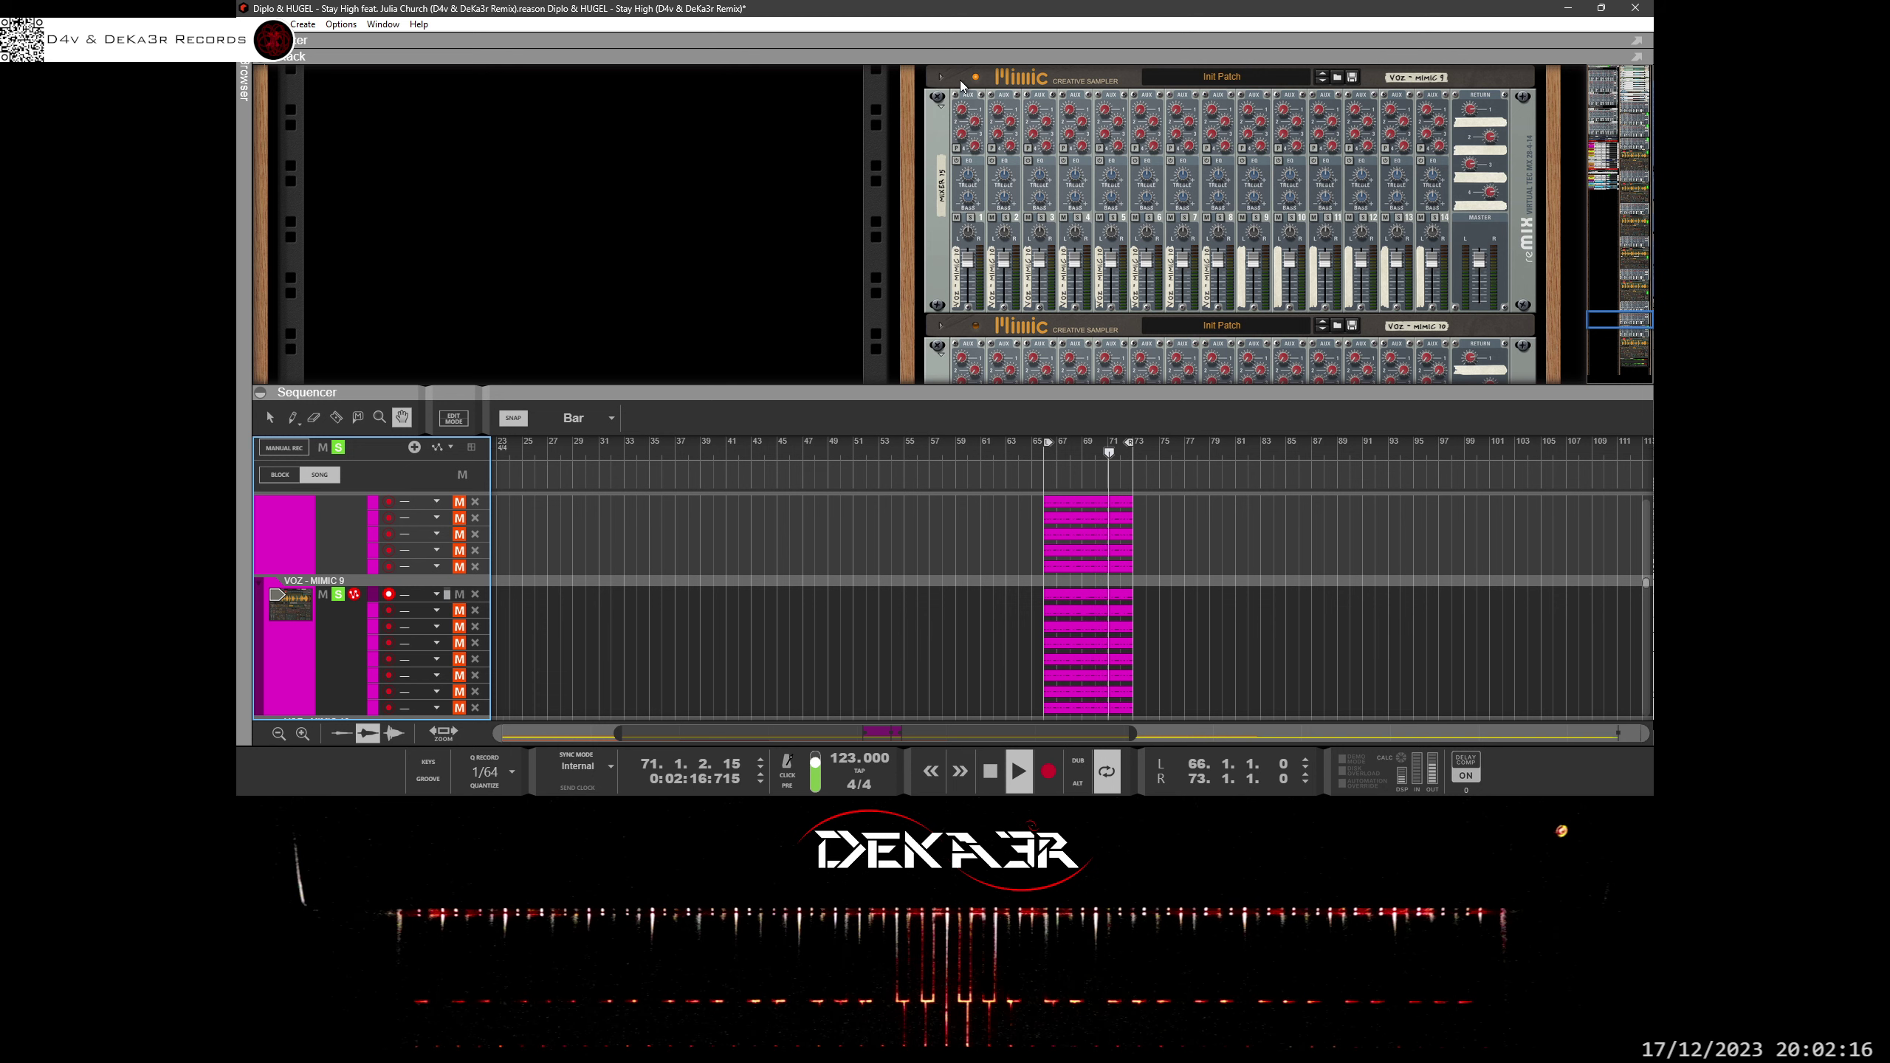
click(939, 75)
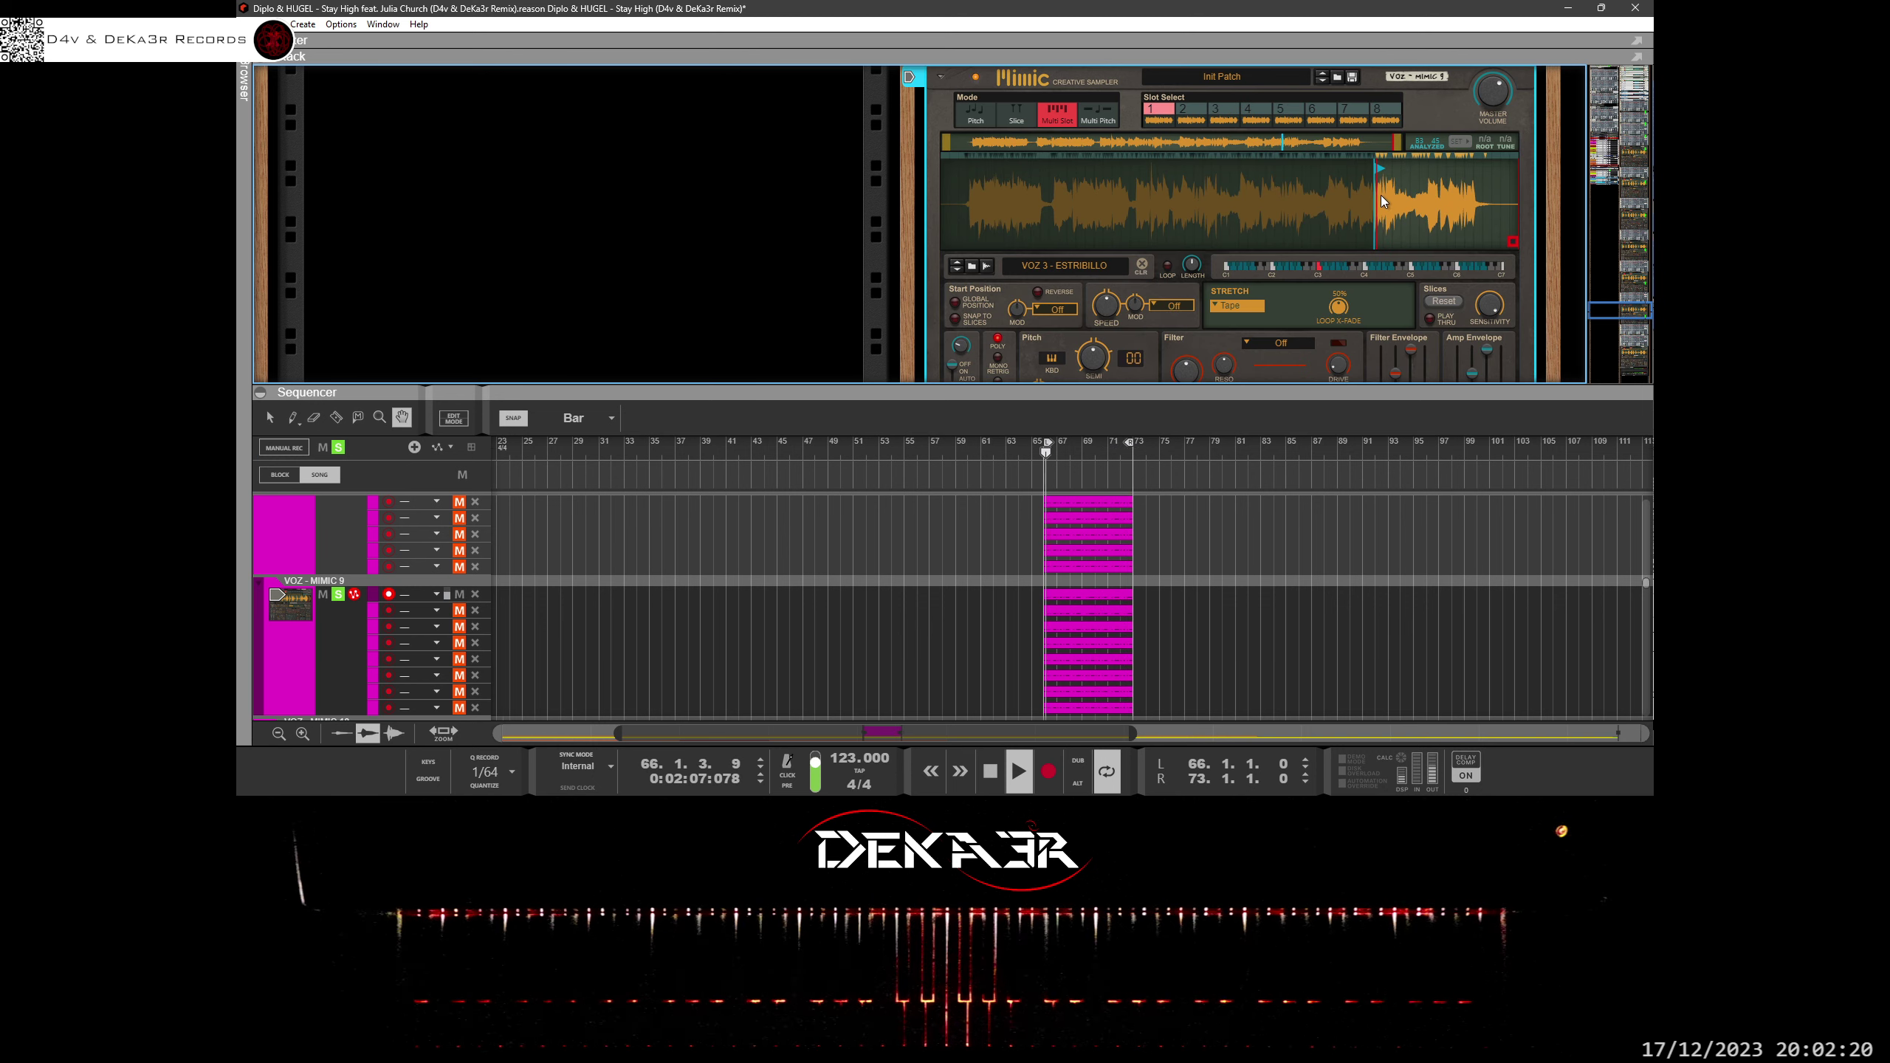
Fine-tune the sample start marker of slot 1 in the VOZ - MIMIC 9 sampler at the onset of the vocal phrase.
scroll(1381, 196, up, 5)
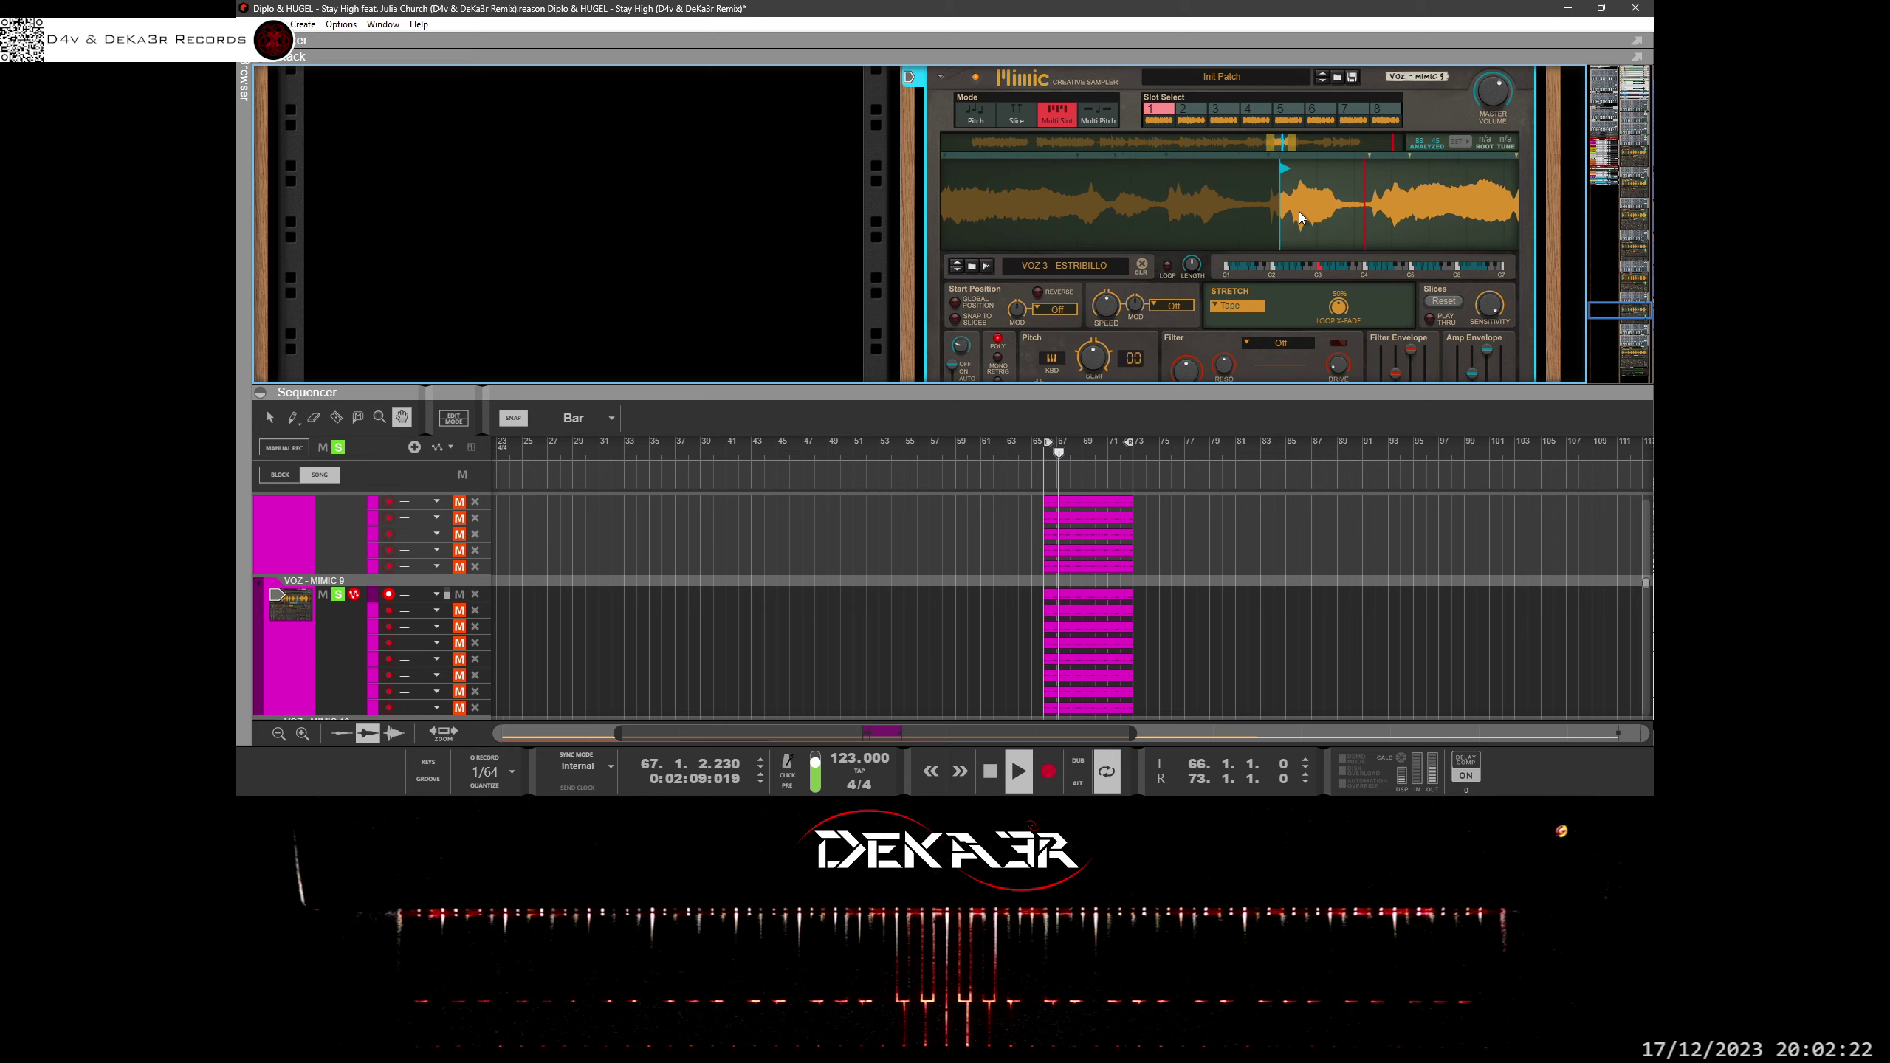
drag(949, 591, 931, 554)
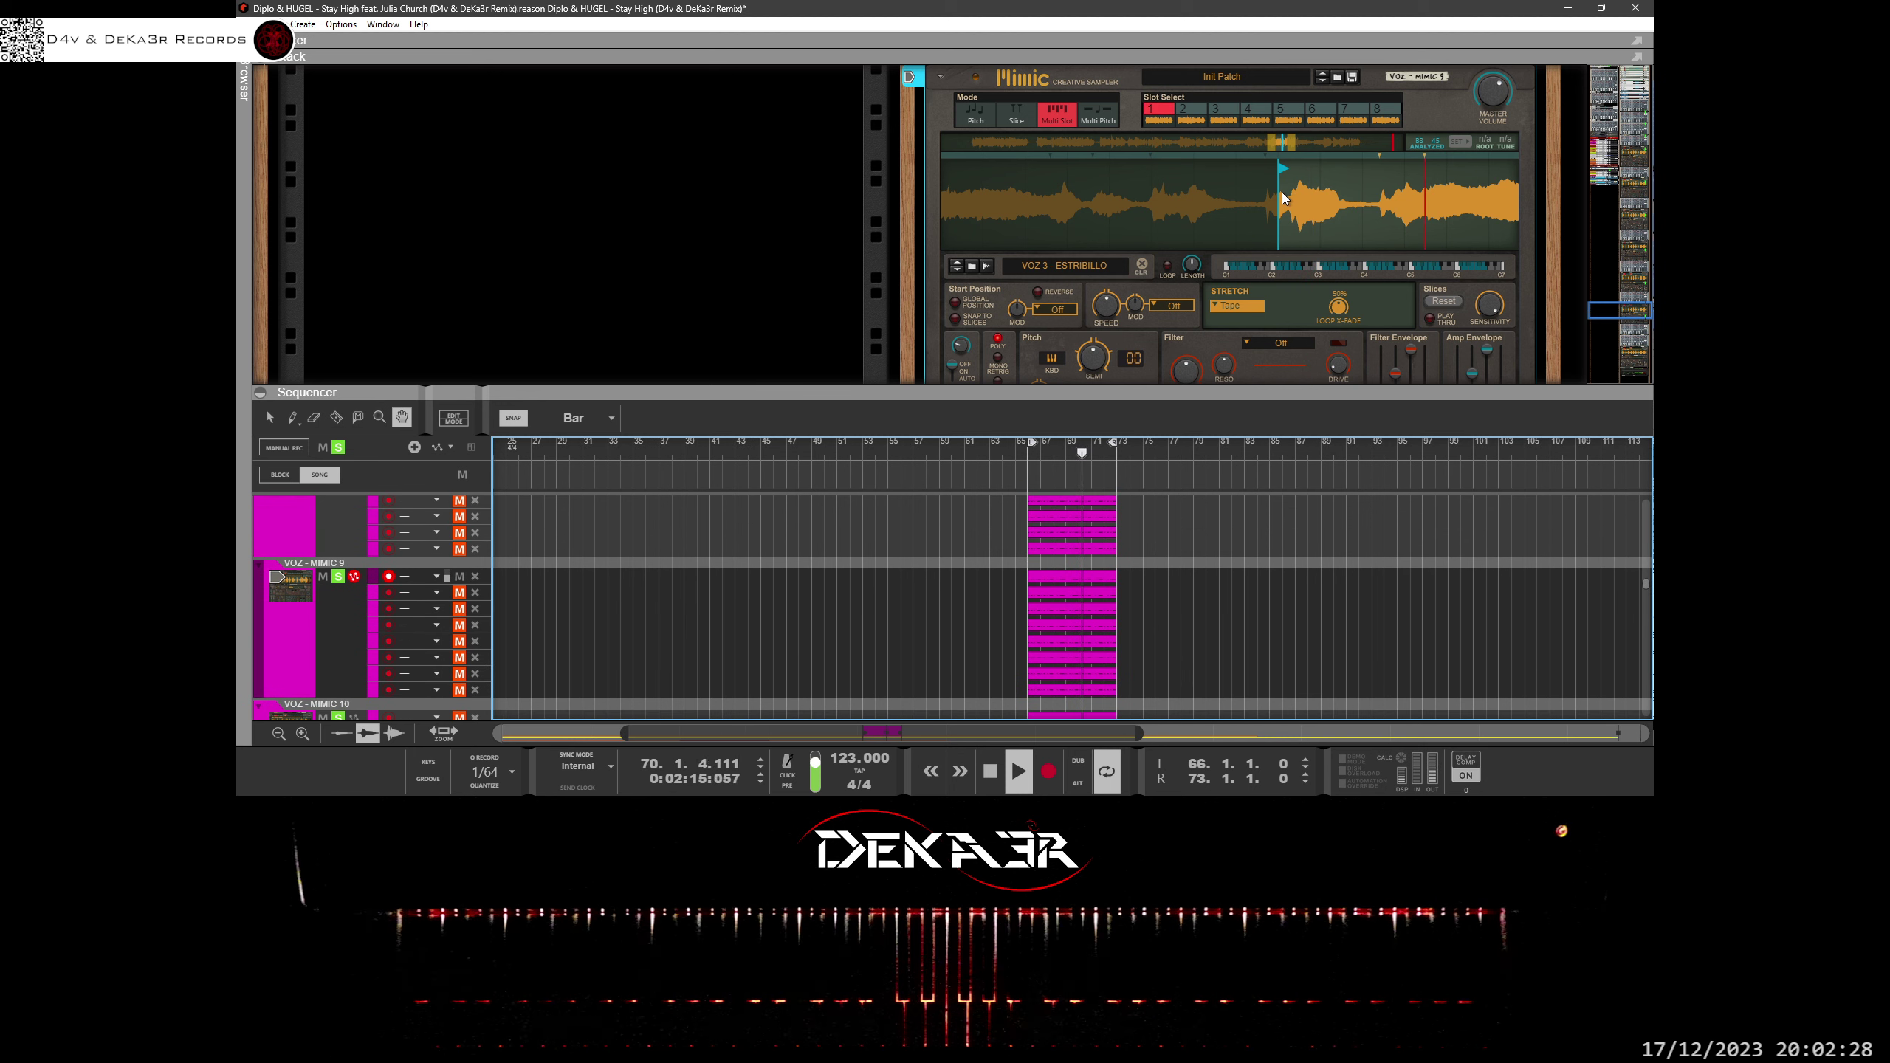
mouse_move(1289, 195)
mouse_down()
mouse_move(1208, 158)
mouse_move(1147, 189)
mouse_move(1137, 175)
mouse_move(1152, 248)
mouse_move(1134, 401)
mouse_move(1116, 229)
mouse_up()
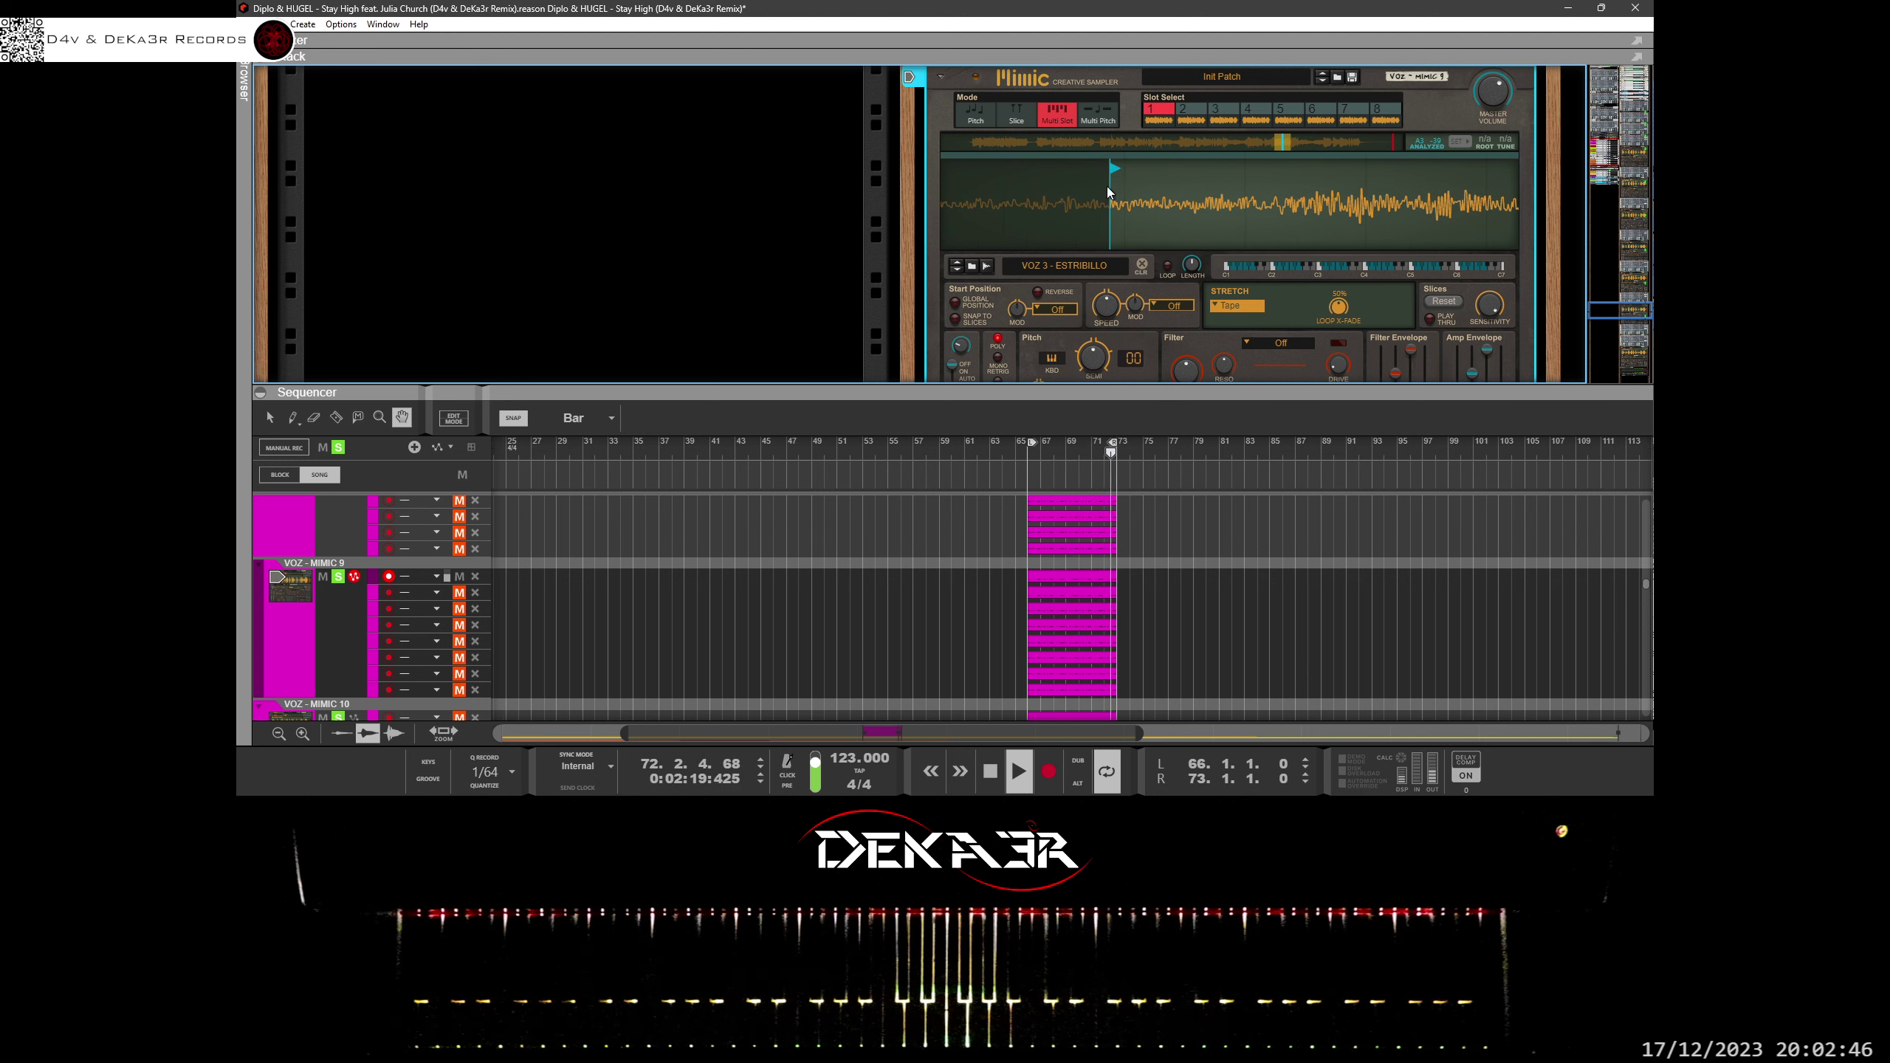
Make the second lane of VOZ - MIMIC 9 audible instead of the first, and fine-tune the sample start of slot 2.
click(461, 588)
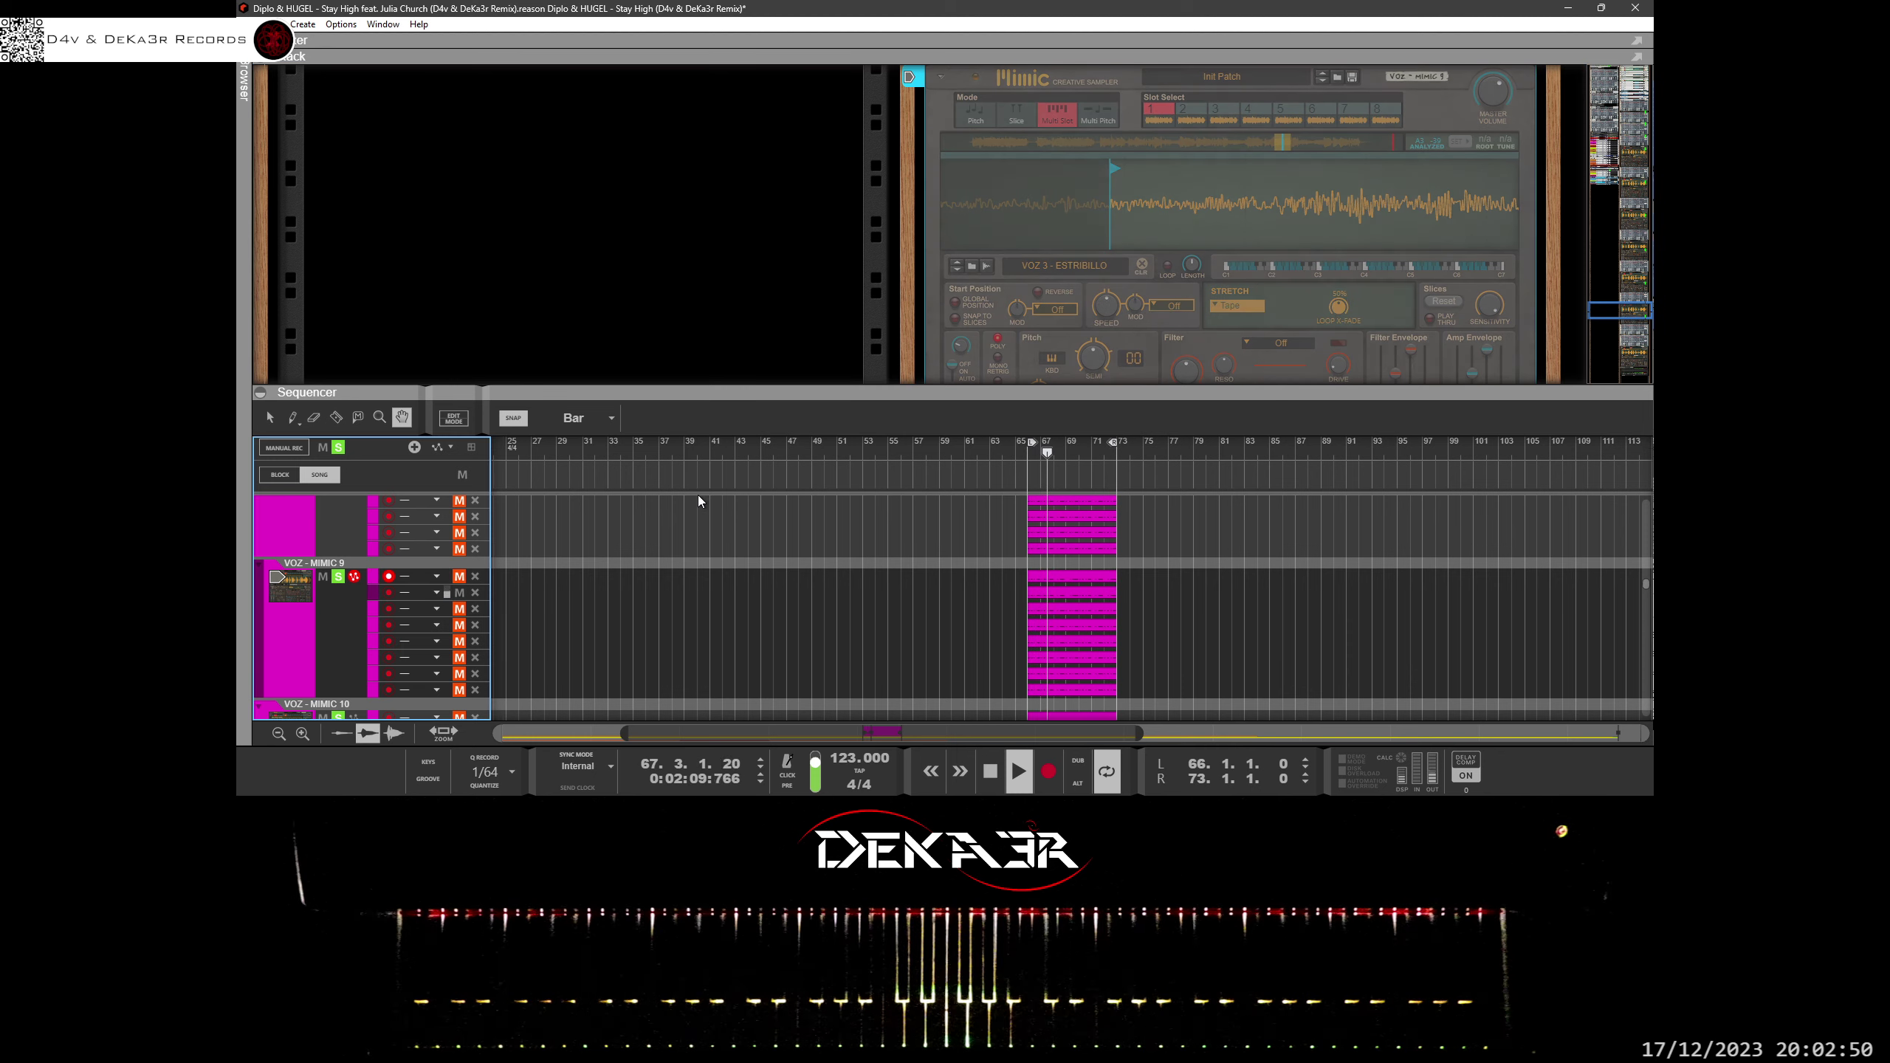
click(1193, 113)
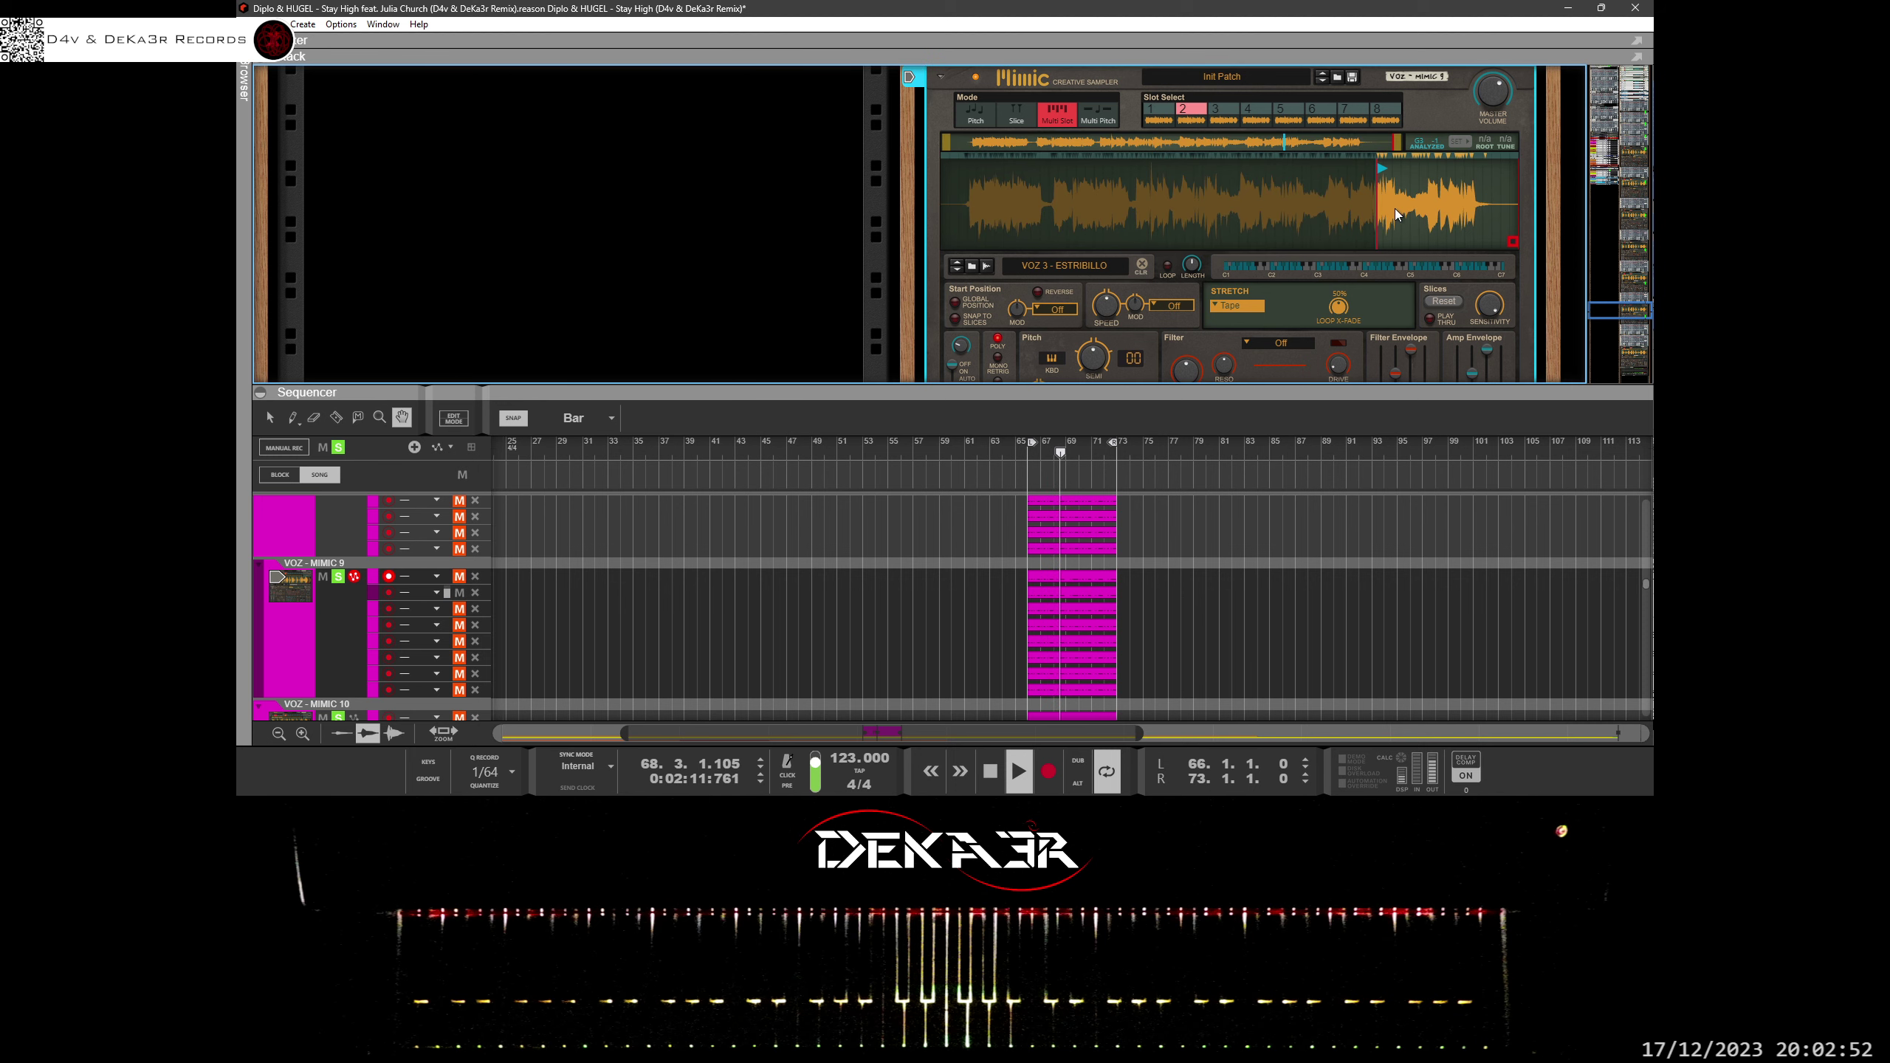
mouse_move(1382, 236)
mouse_down()
mouse_move(1393, 352)
mouse_move(1263, 326)
mouse_up()
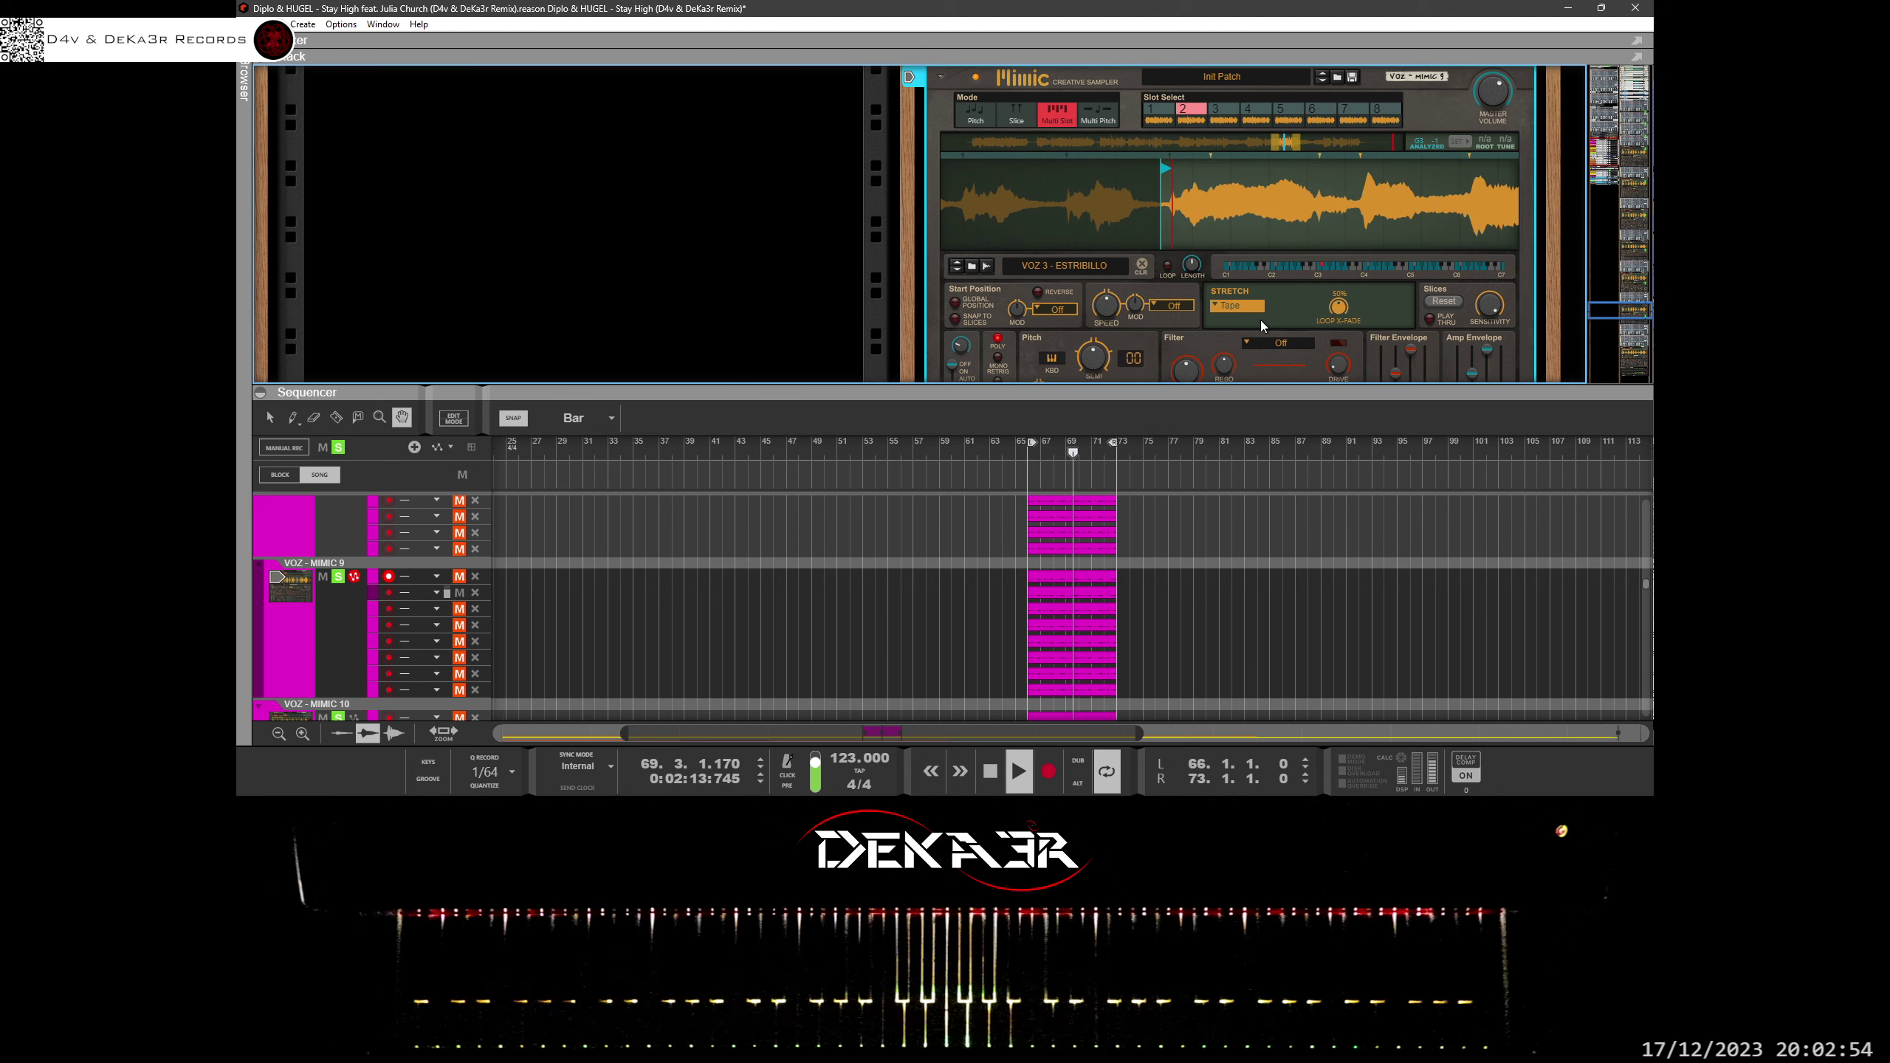
drag(1166, 170, 1186, 175)
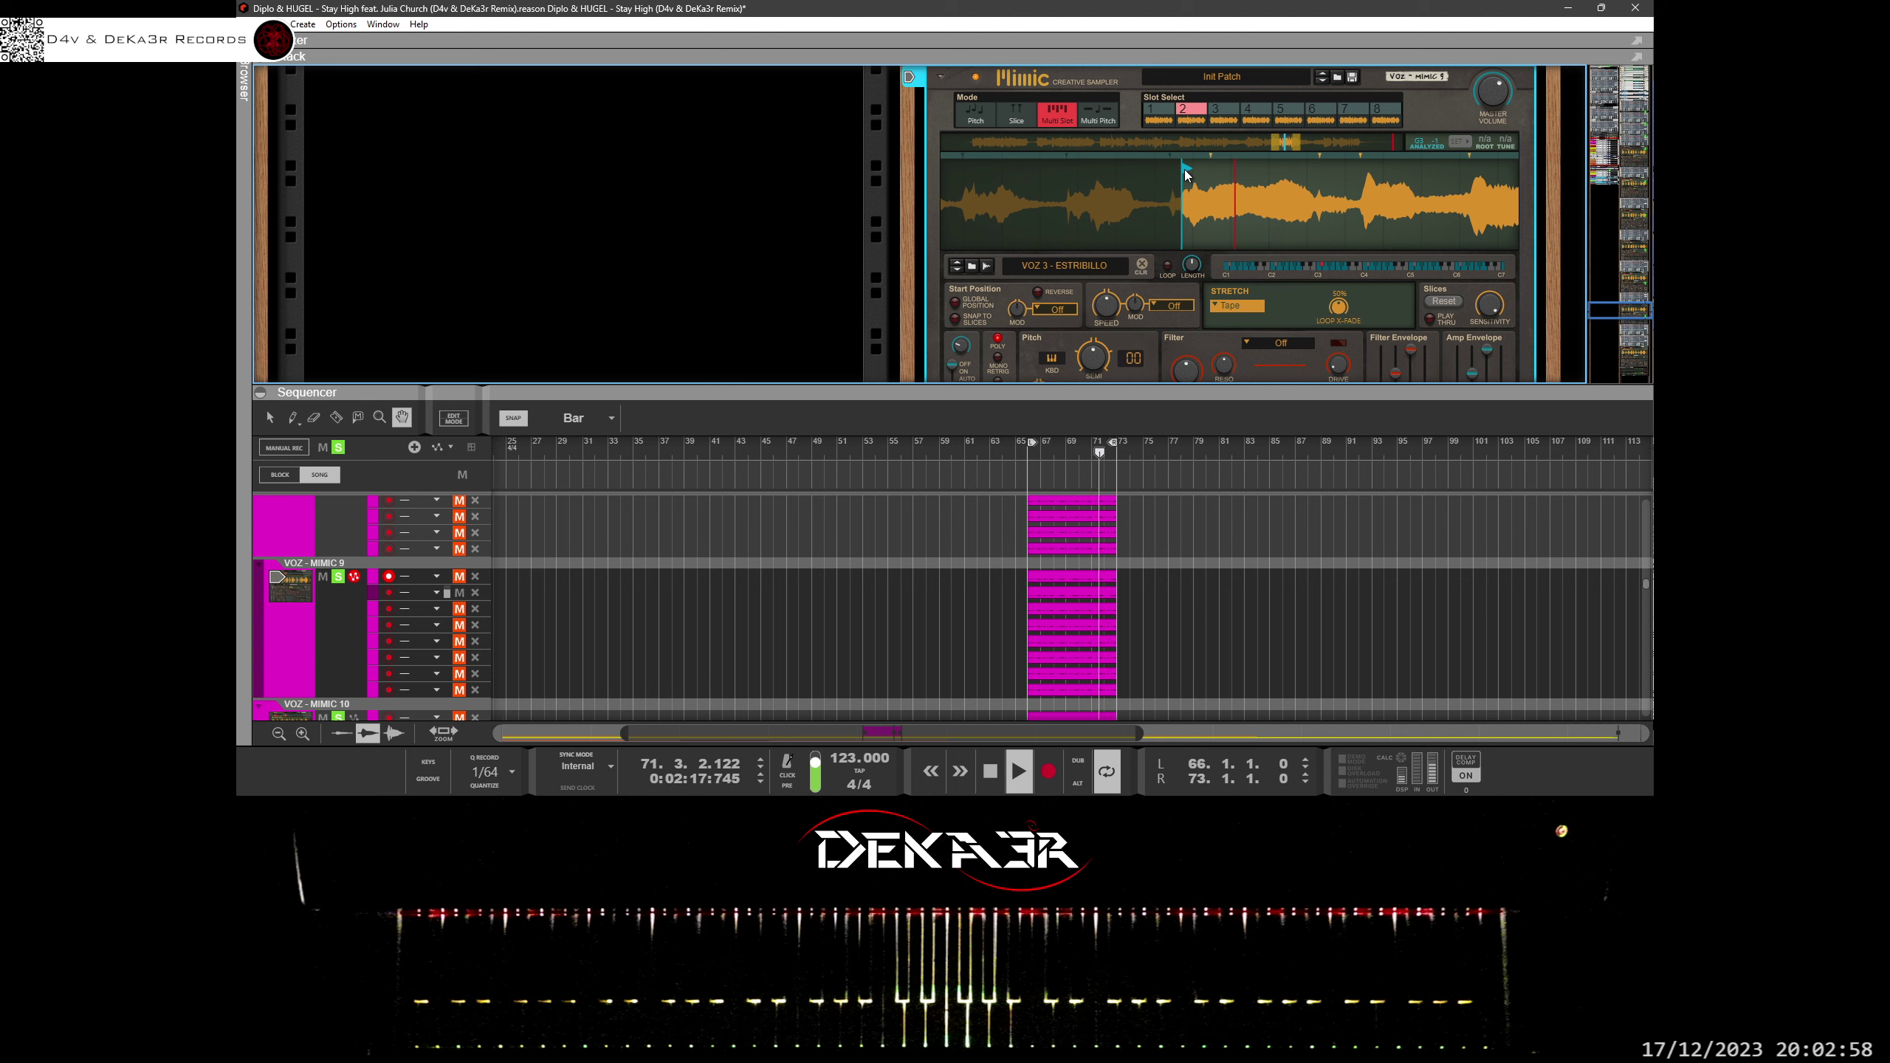
scroll(1190, 211, up, 3)
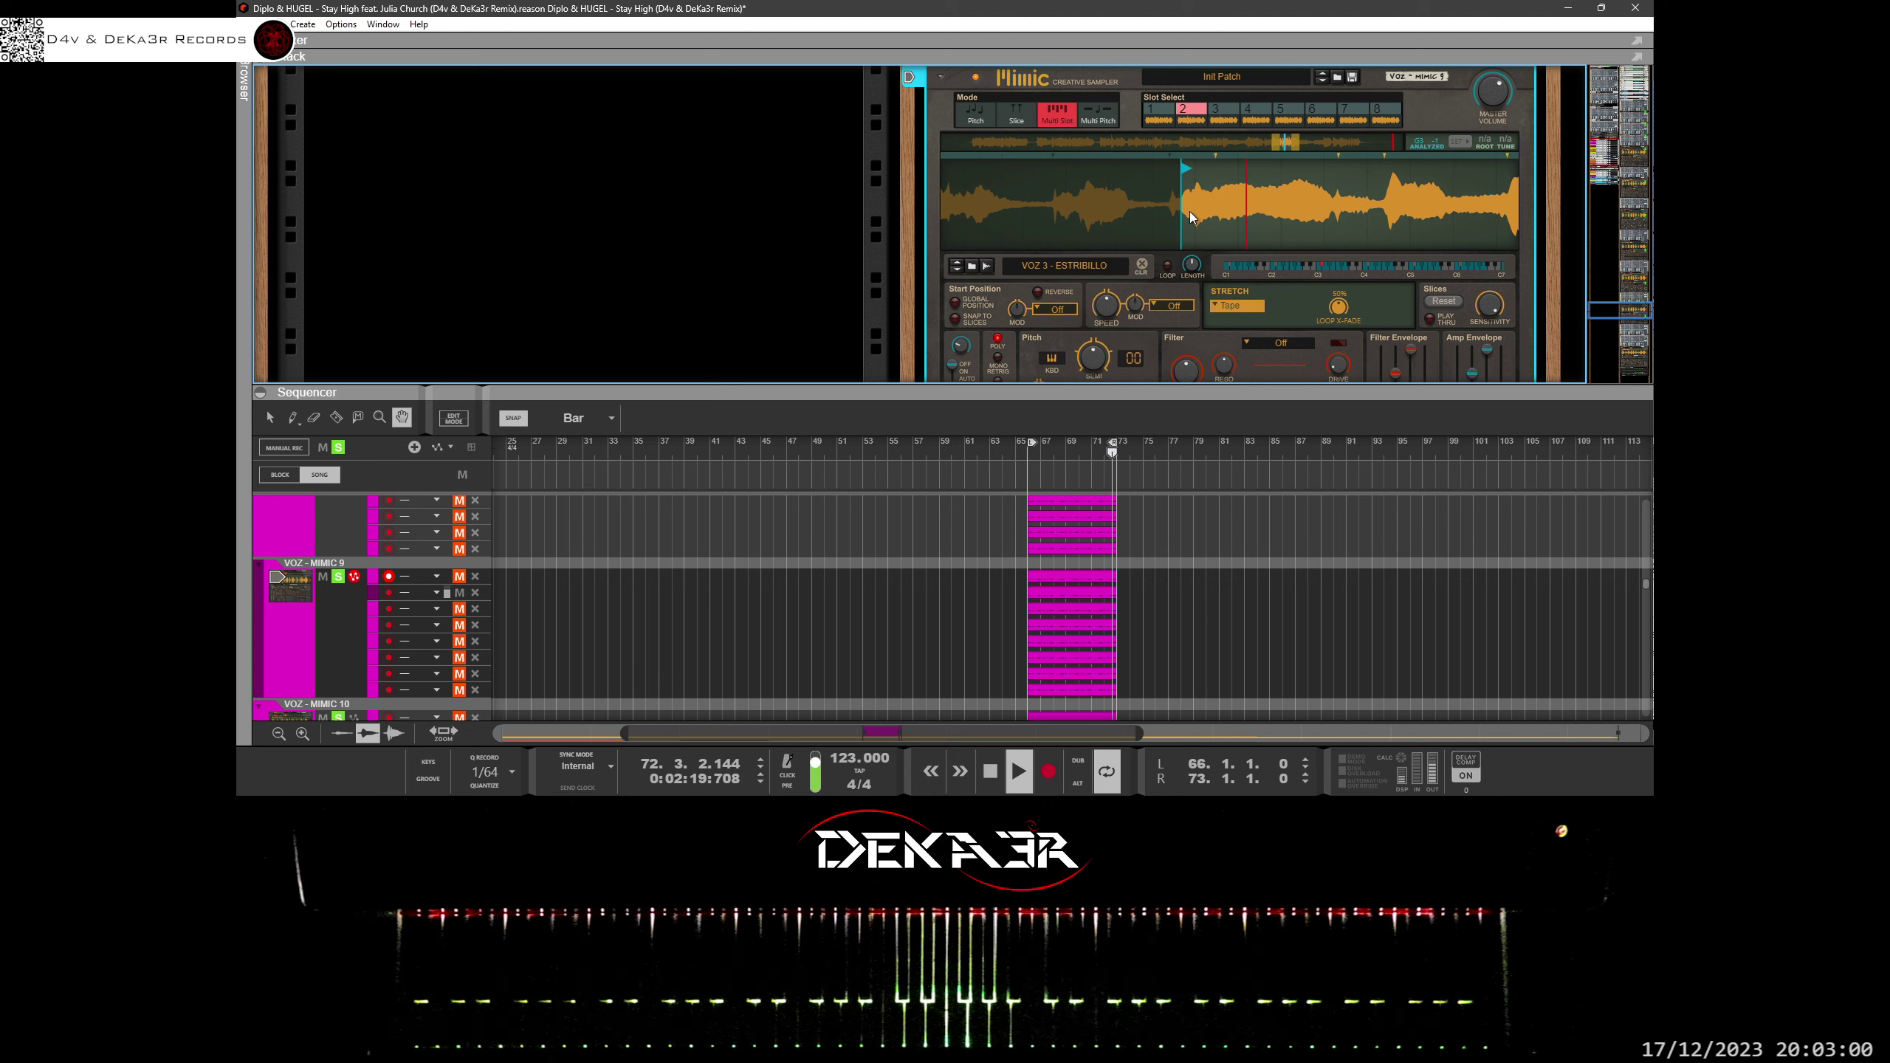
drag(1230, 319, 1231, 317)
mouse_move(1162, 222)
mouse_down()
mouse_move(1180, 198)
mouse_move(1182, 251)
mouse_up()
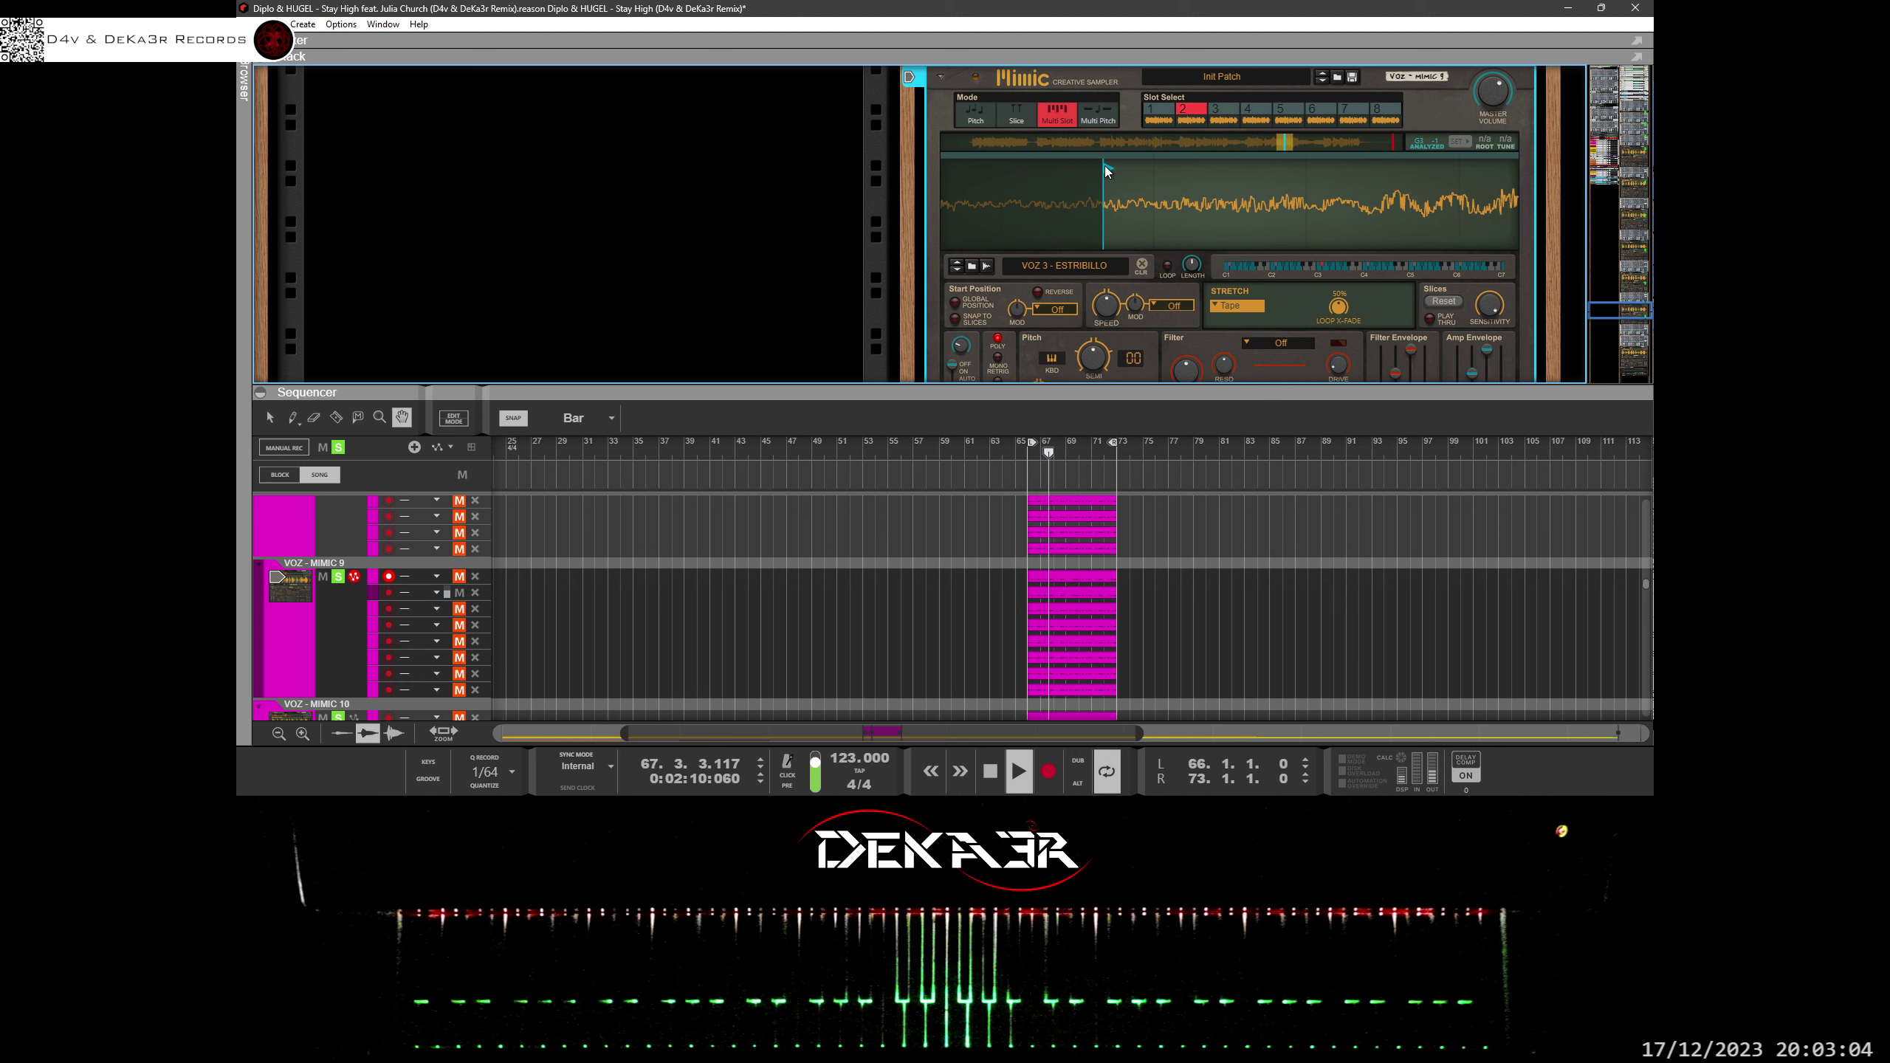
drag(1114, 171, 1121, 174)
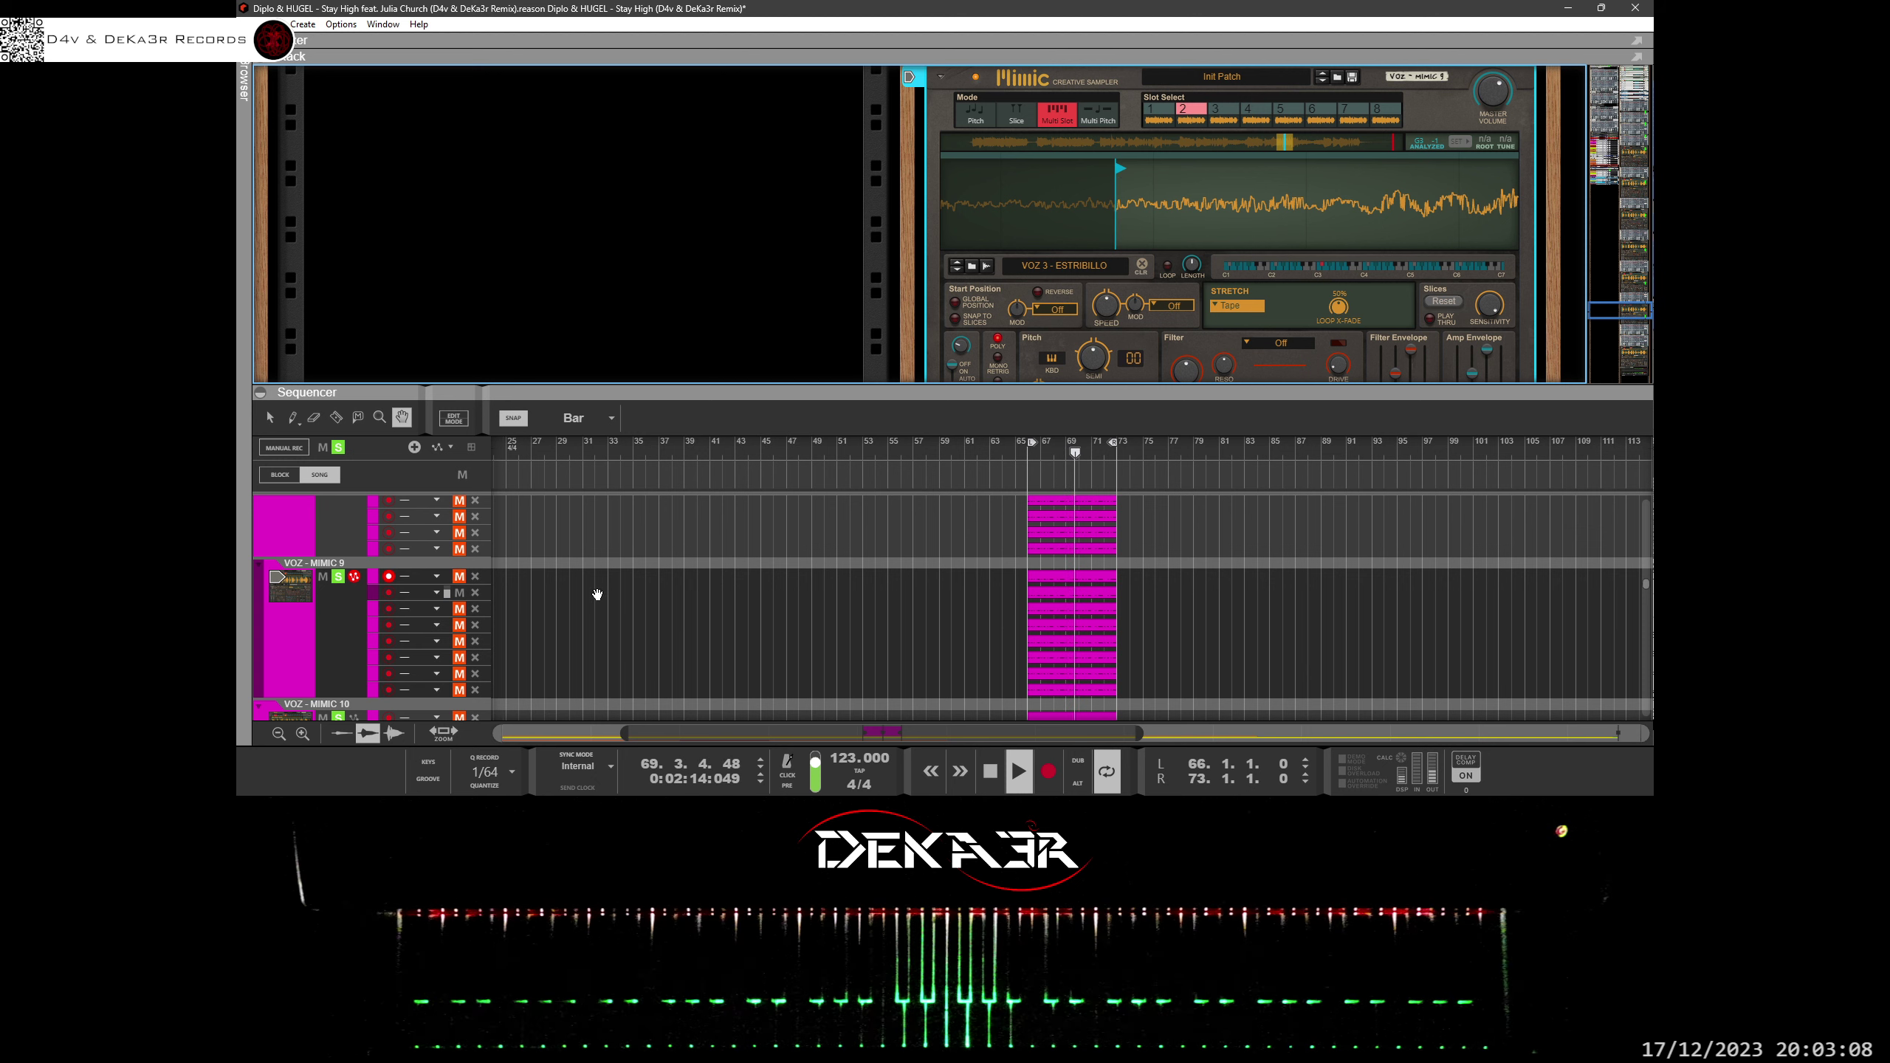
Make only the third lane of VOZ - MIMIC 9 audible and select slot 3 of its sampler.
click(459, 577)
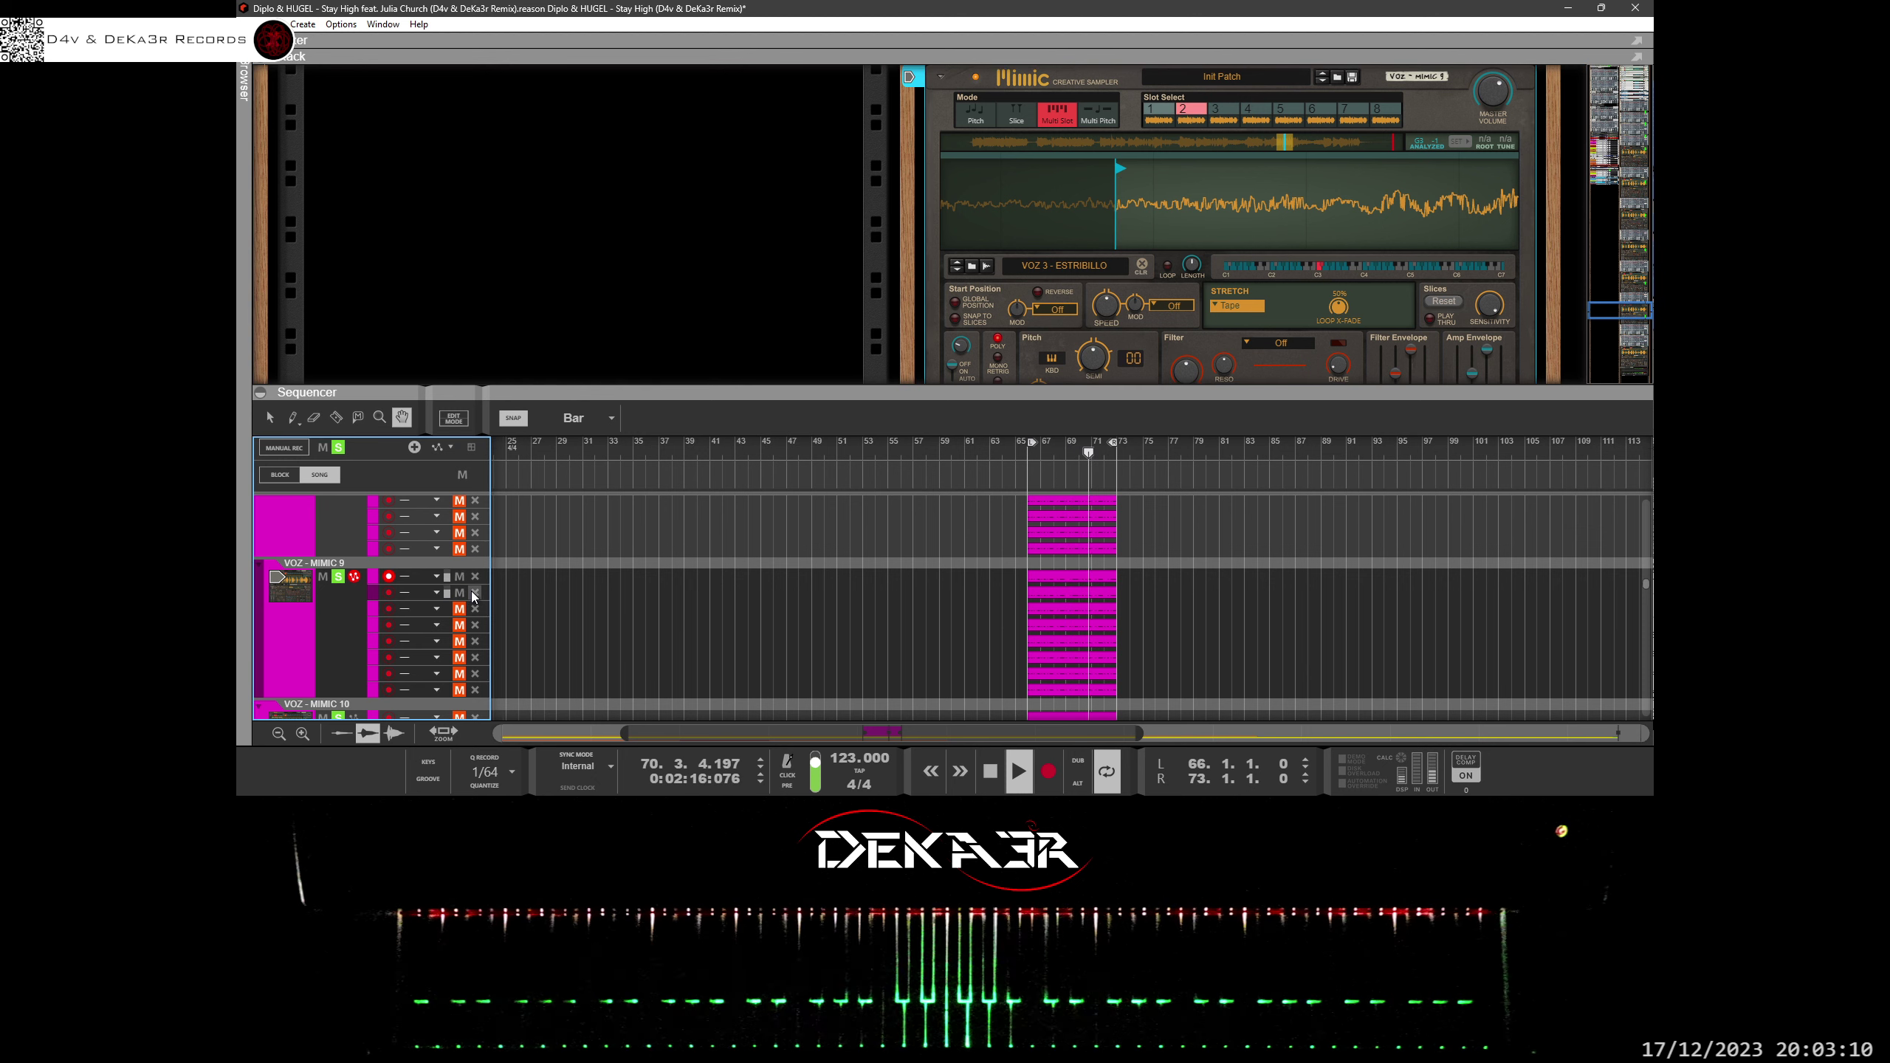
click(459, 609)
click(459, 594)
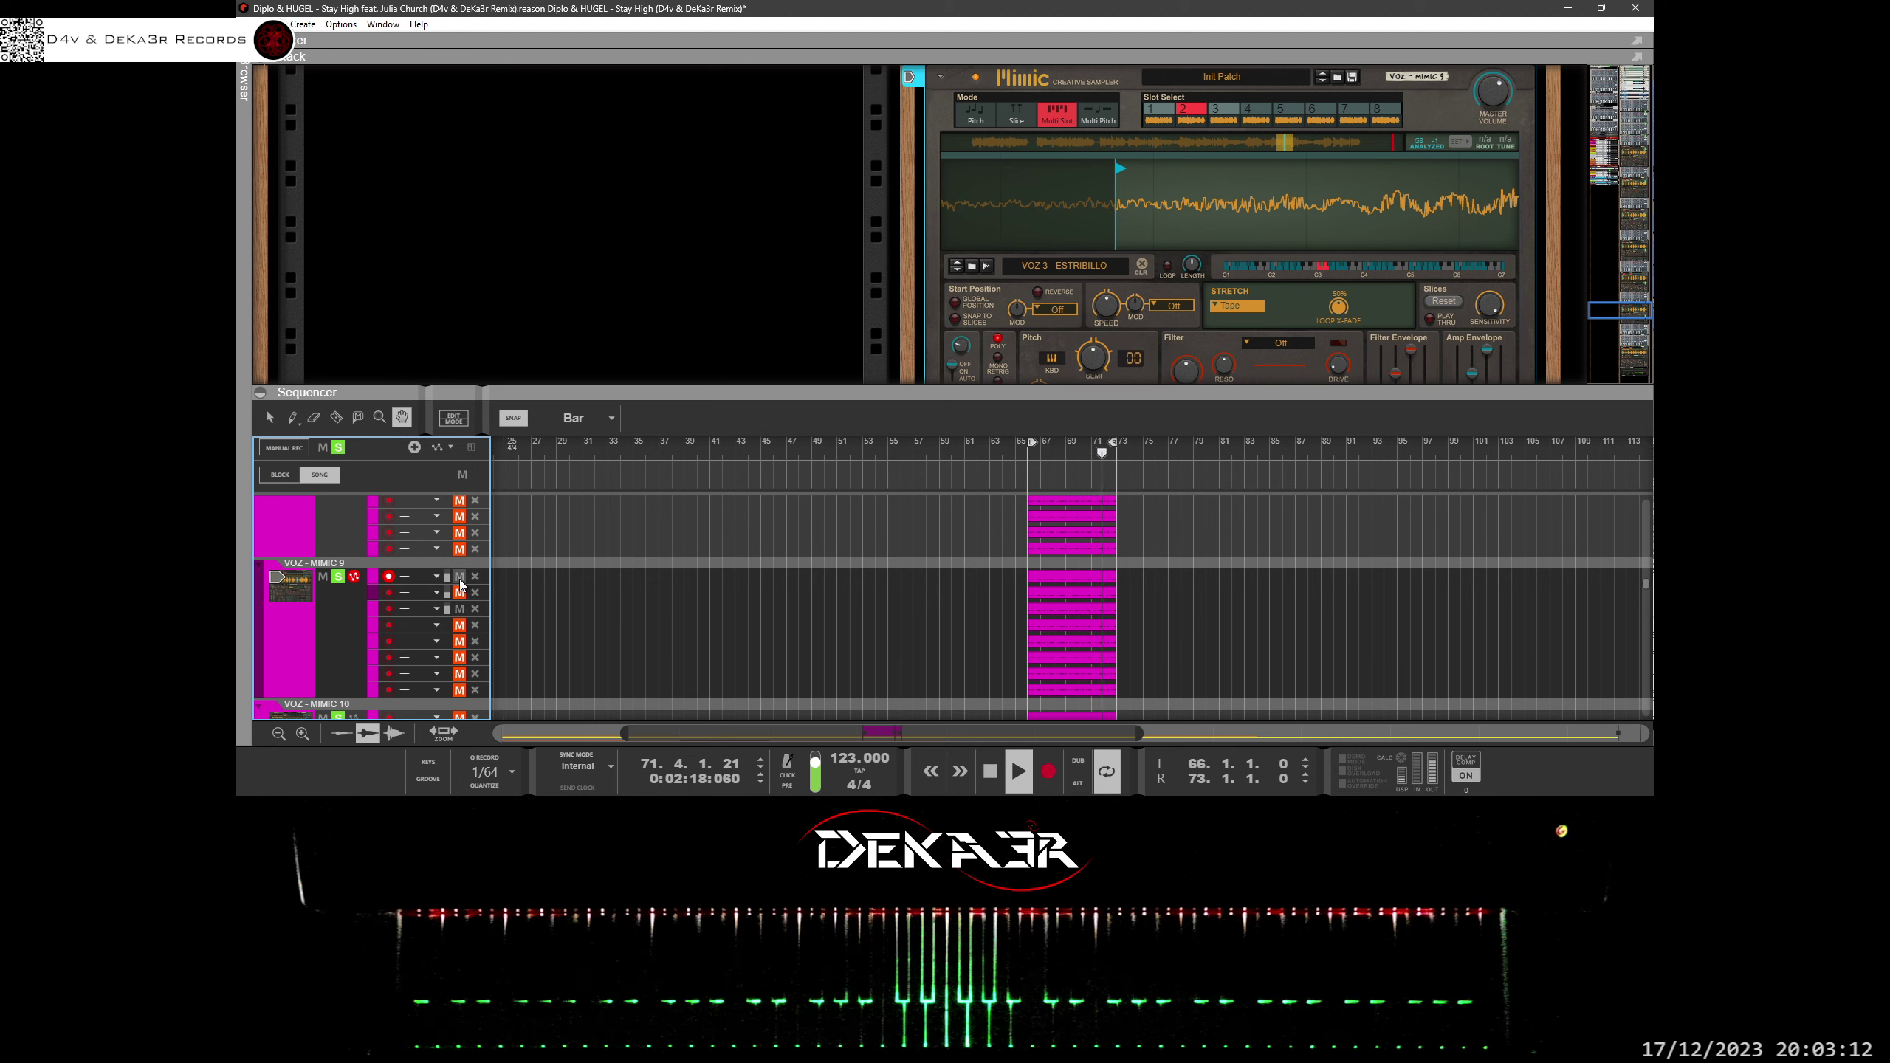
click(459, 577)
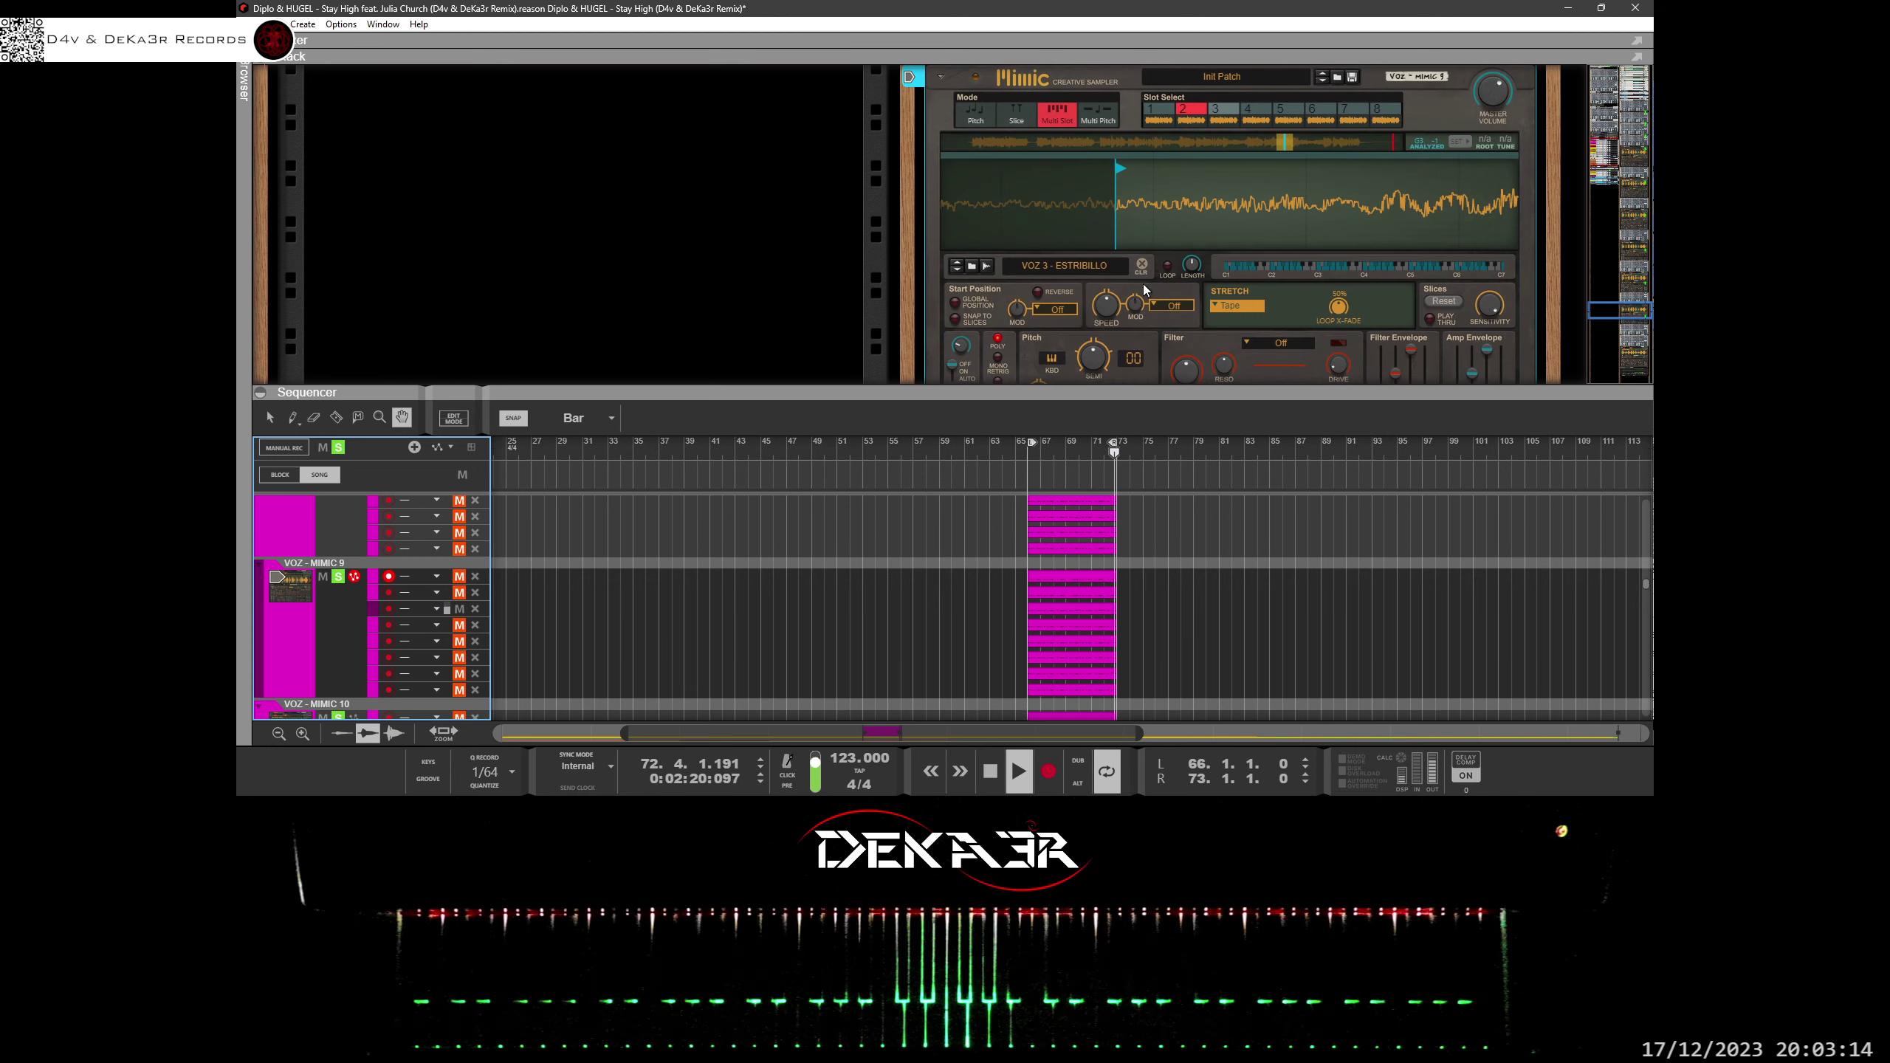
click(1220, 114)
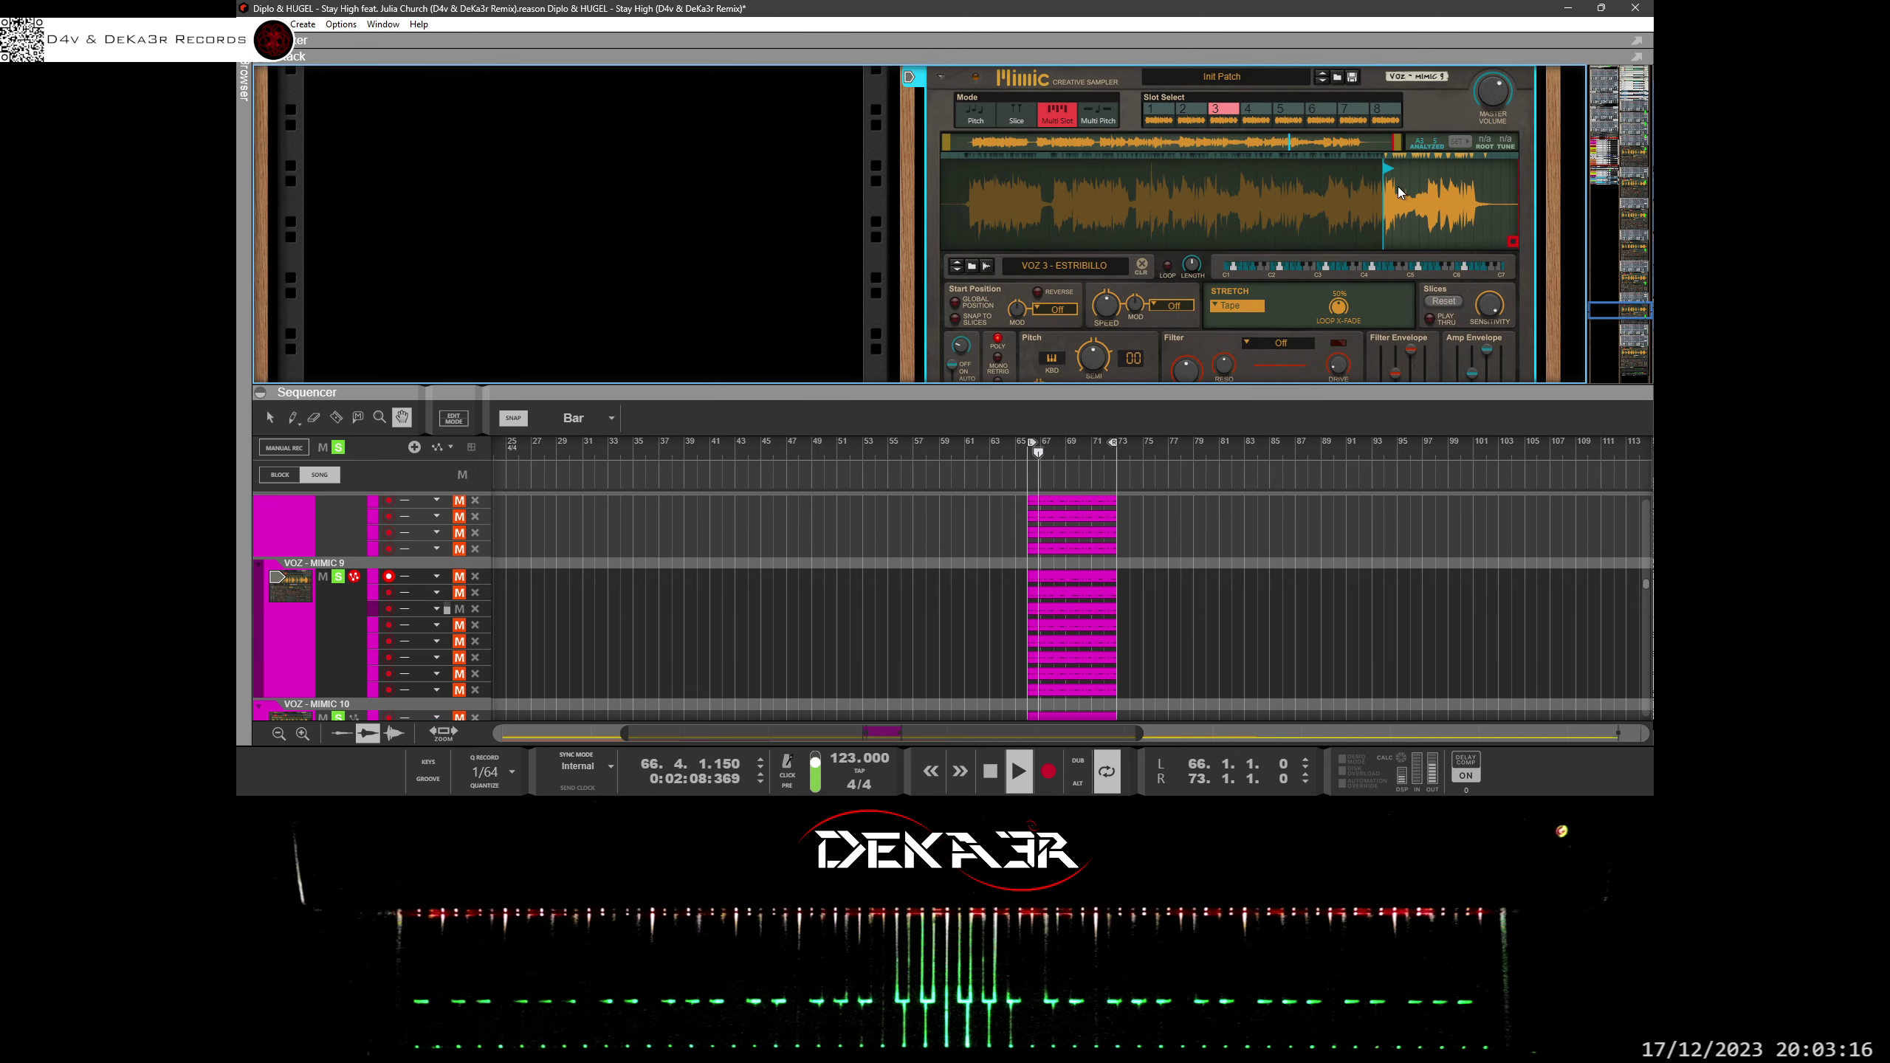
Fine-tune the sample start marker of slot 3 in the VOZ - MIMIC 9 sampler at the onset of its vocal slice.
mouse_move(1398, 187)
mouse_down()
mouse_move(1405, 255)
mouse_move(1362, 309)
mouse_up()
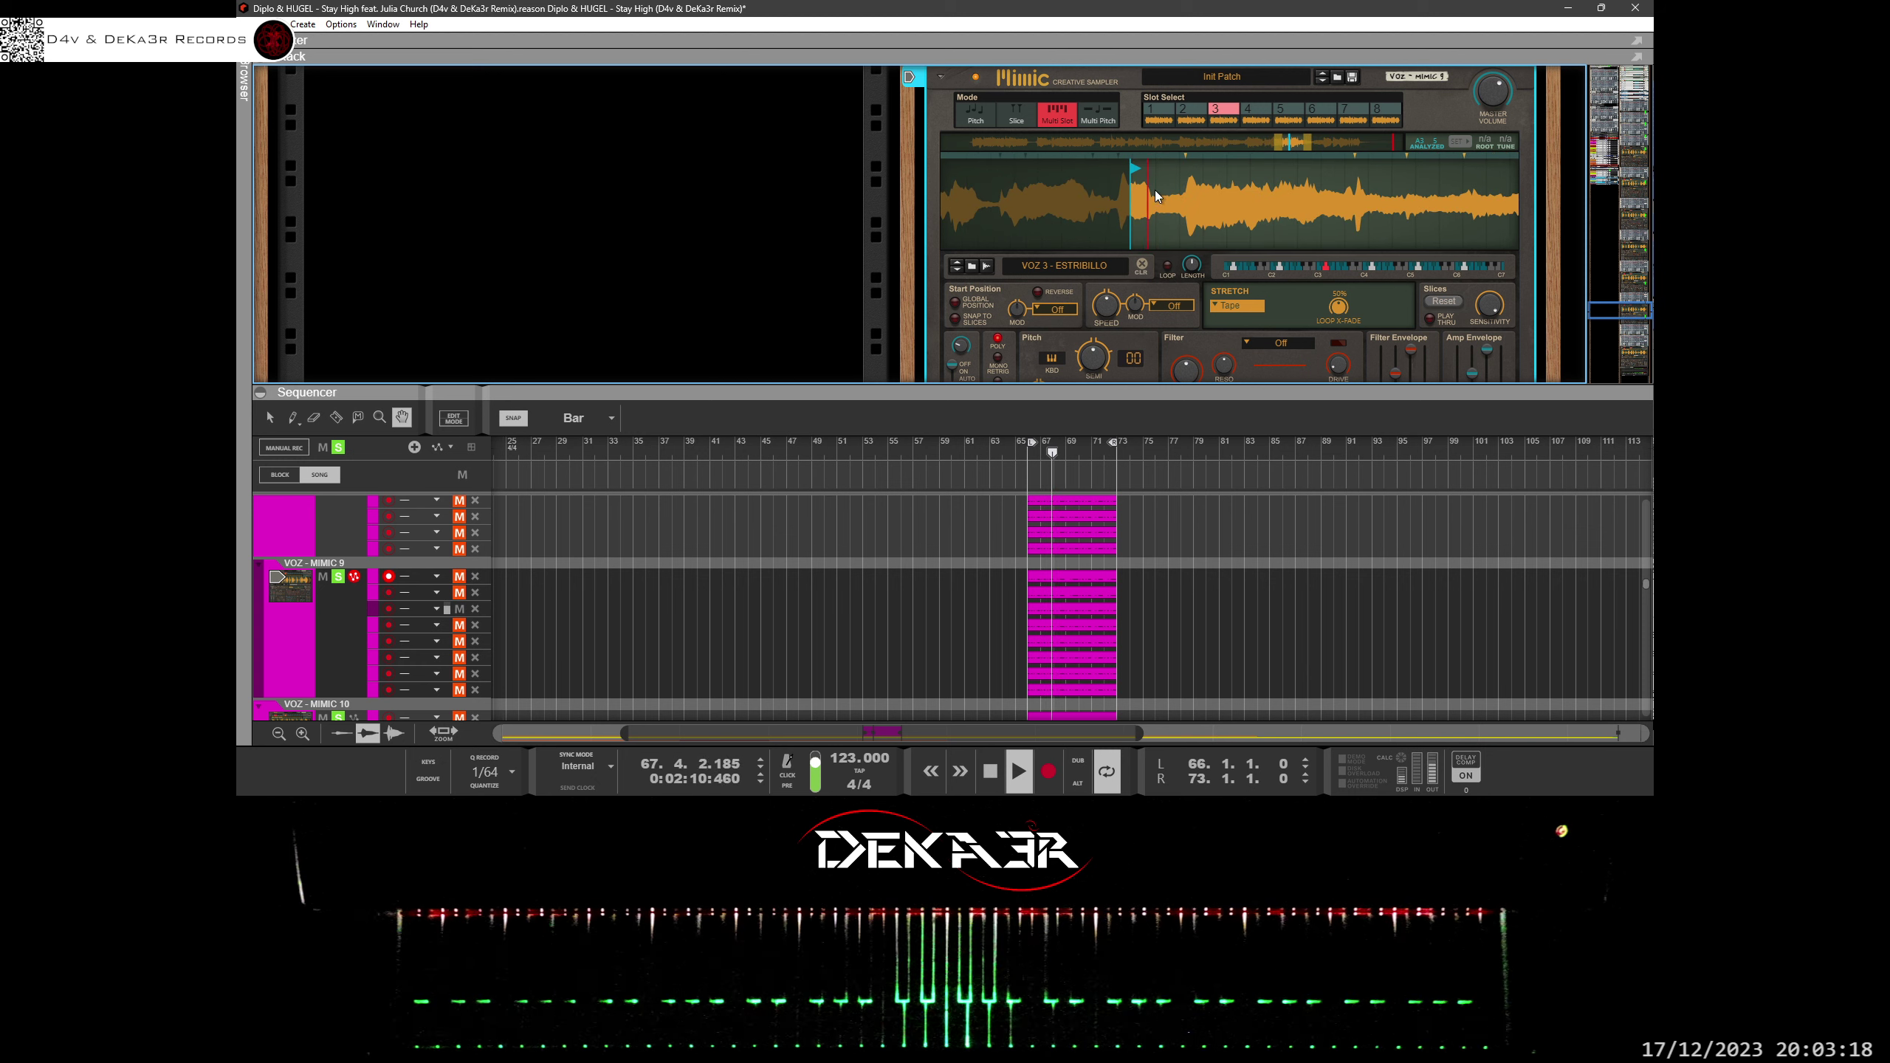
drag(1136, 166, 1138, 170)
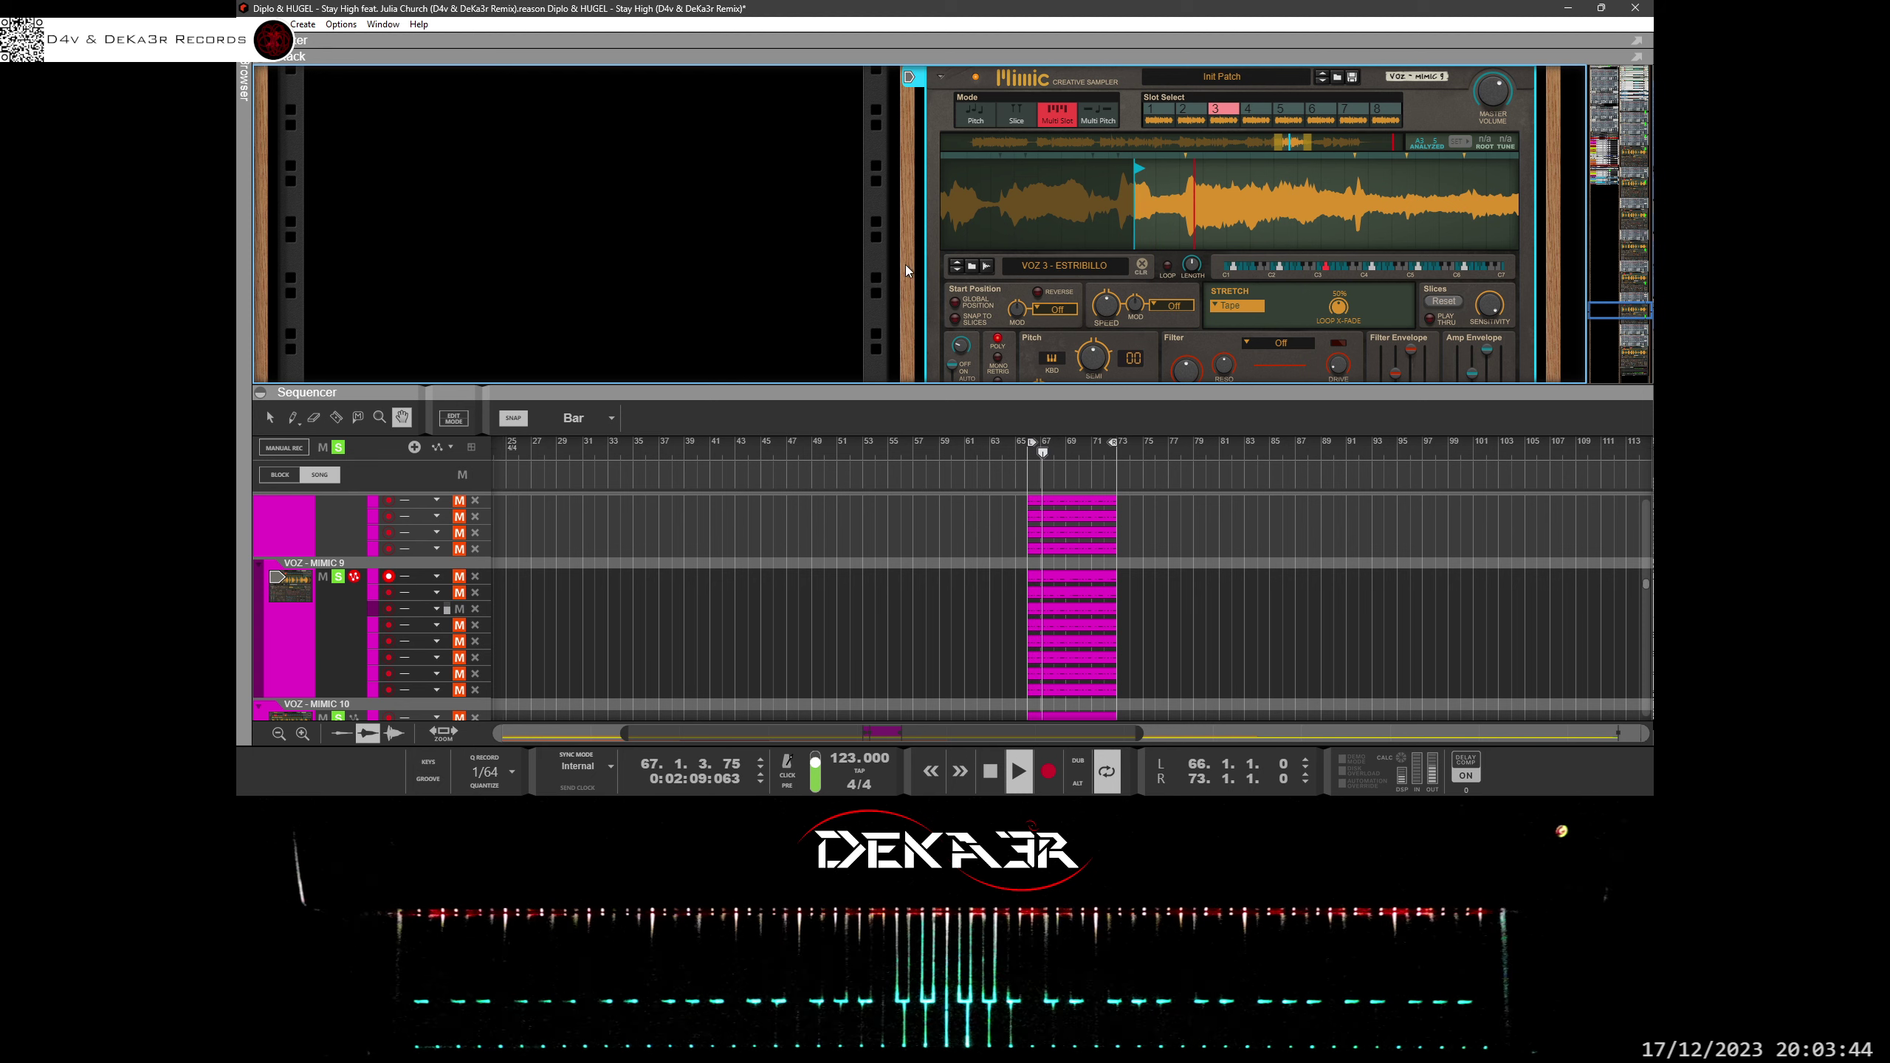
drag(1122, 190, 1115, 271)
drag(1231, 198, 1232, 287)
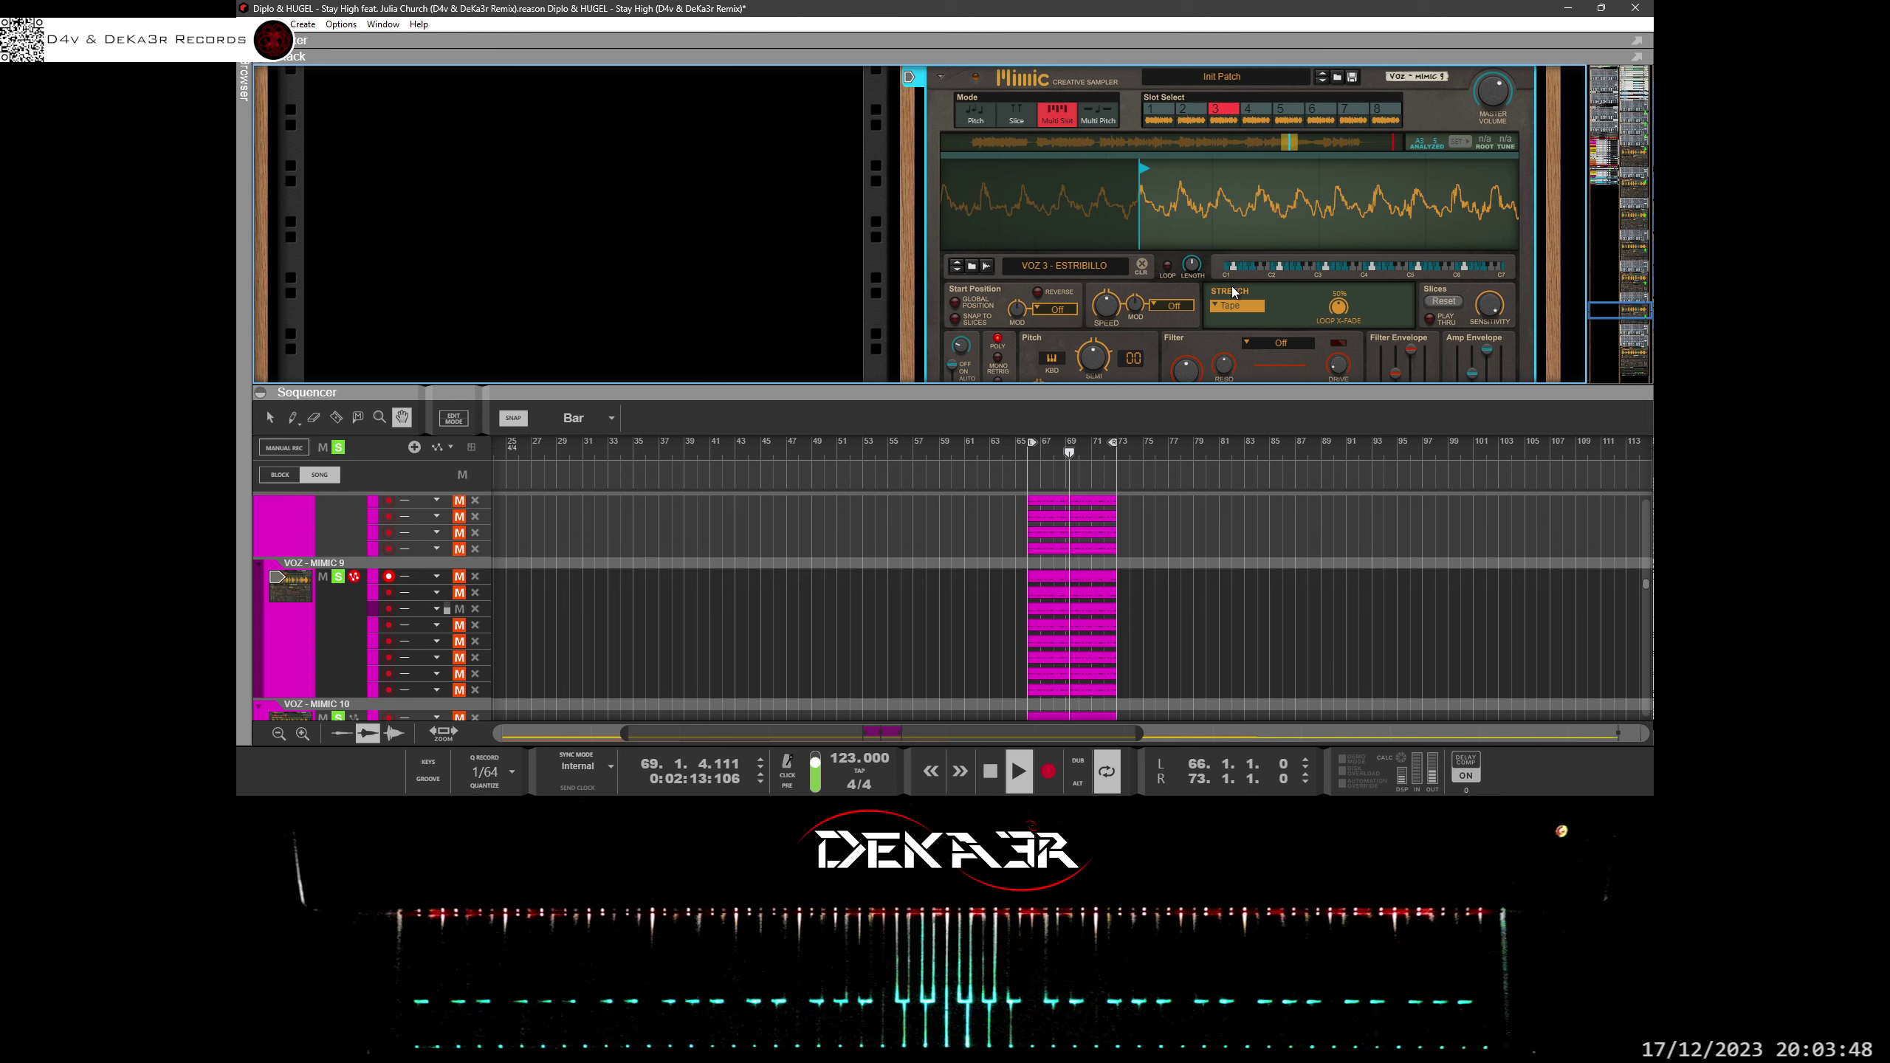
drag(1144, 182, 1132, 179)
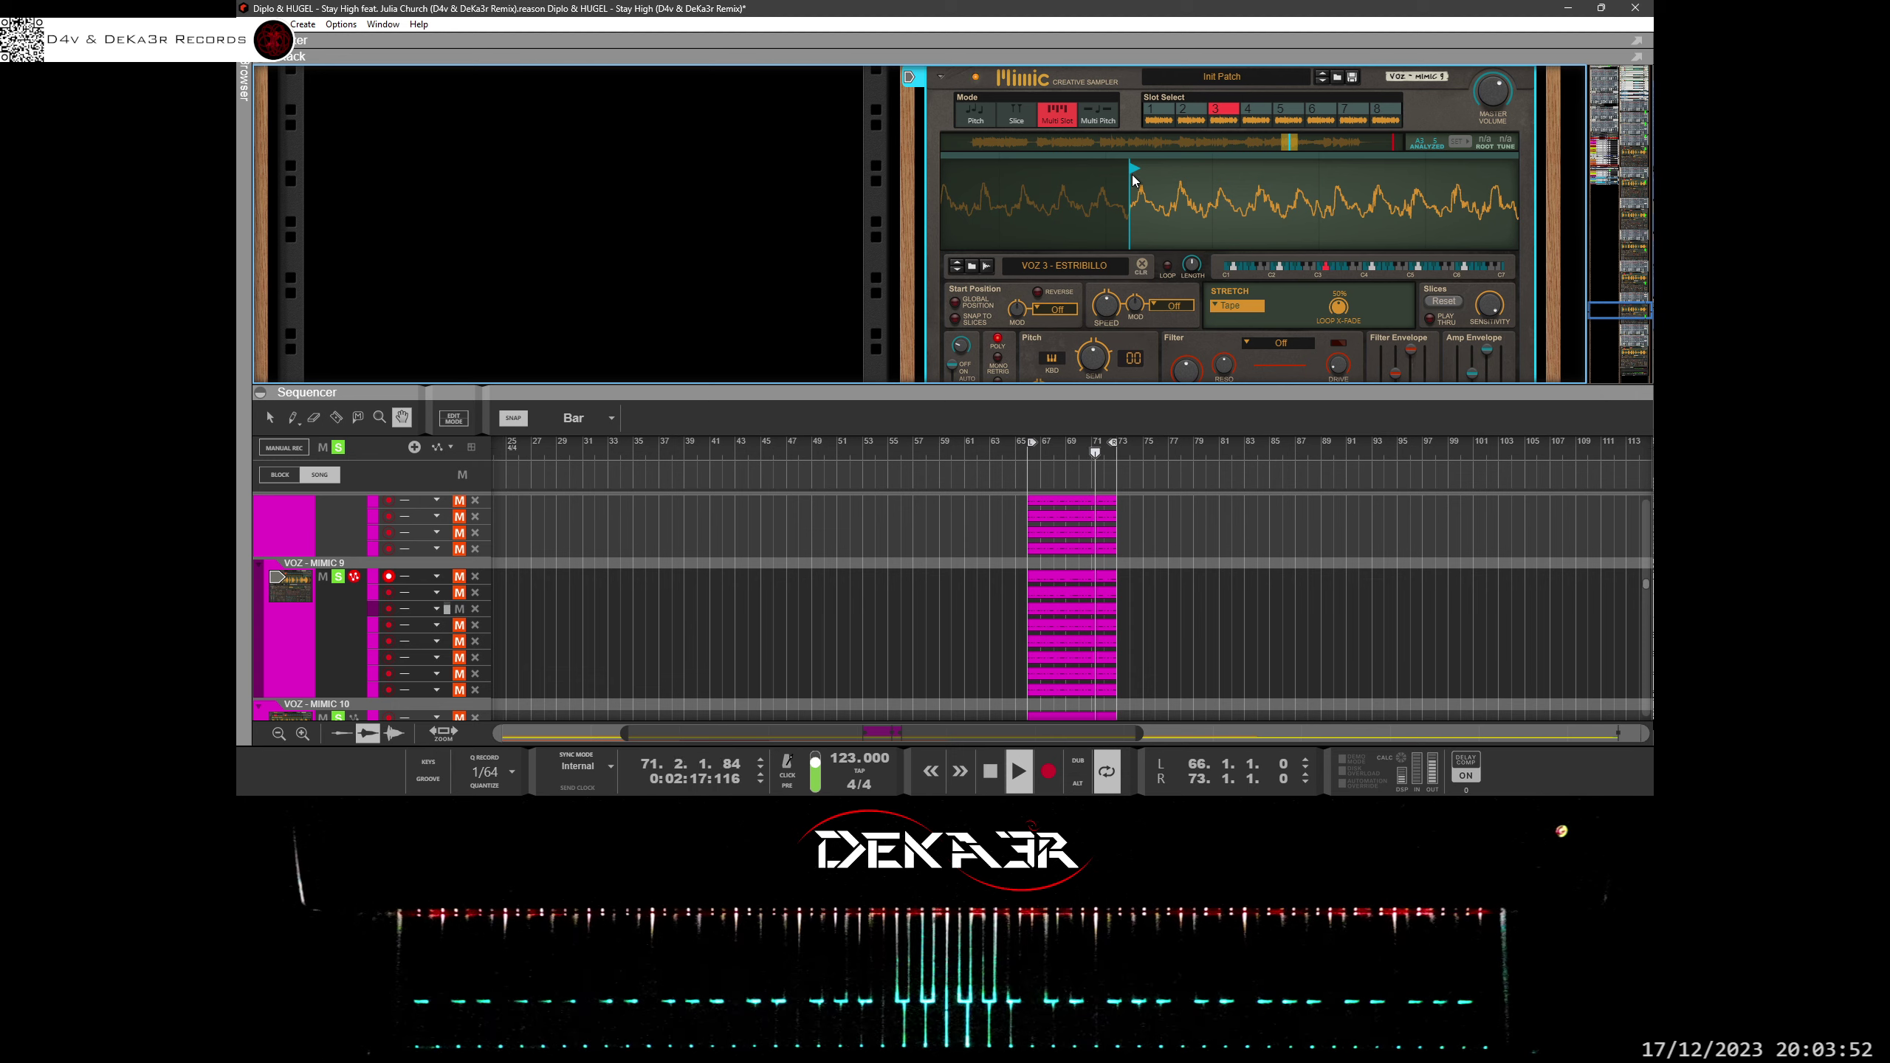
Make the fourth lane of VOZ - MIMIC 9 audible instead of the third, and fine-tune the sample start of slot 4.
click(457, 612)
click(458, 627)
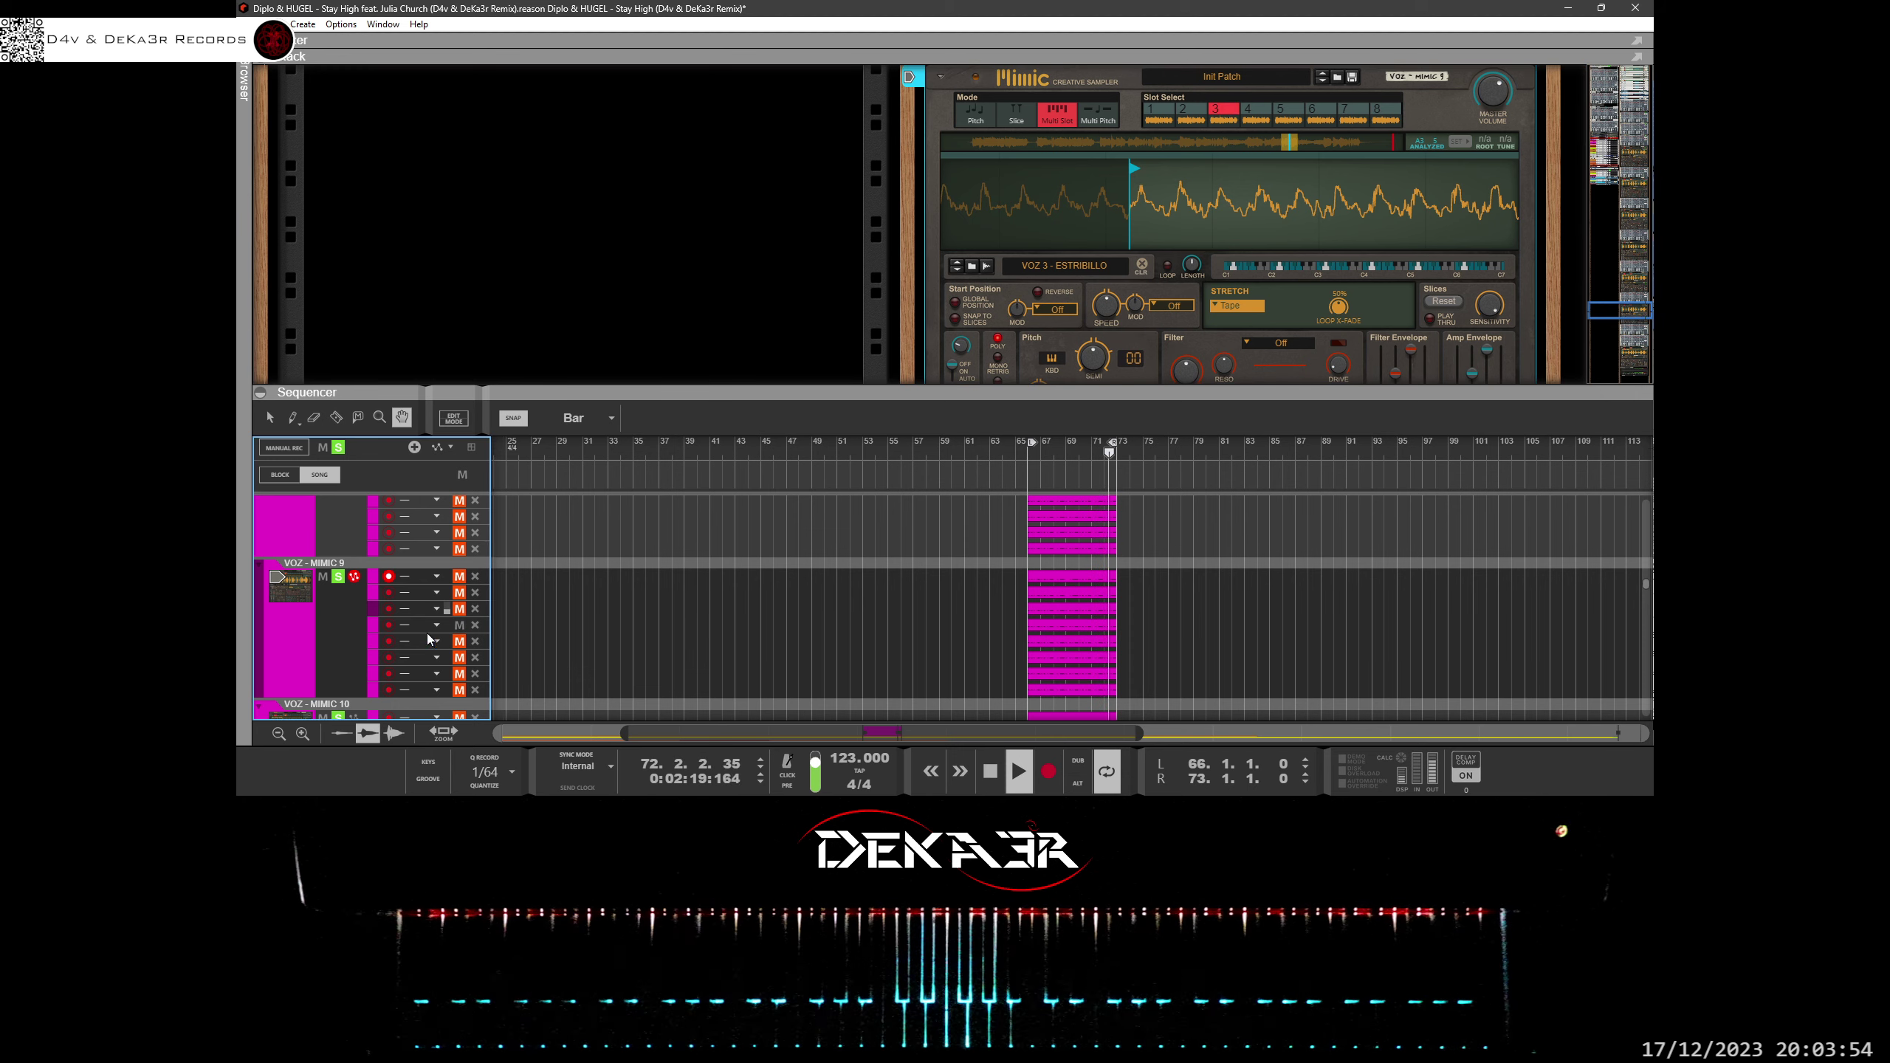
click(372, 627)
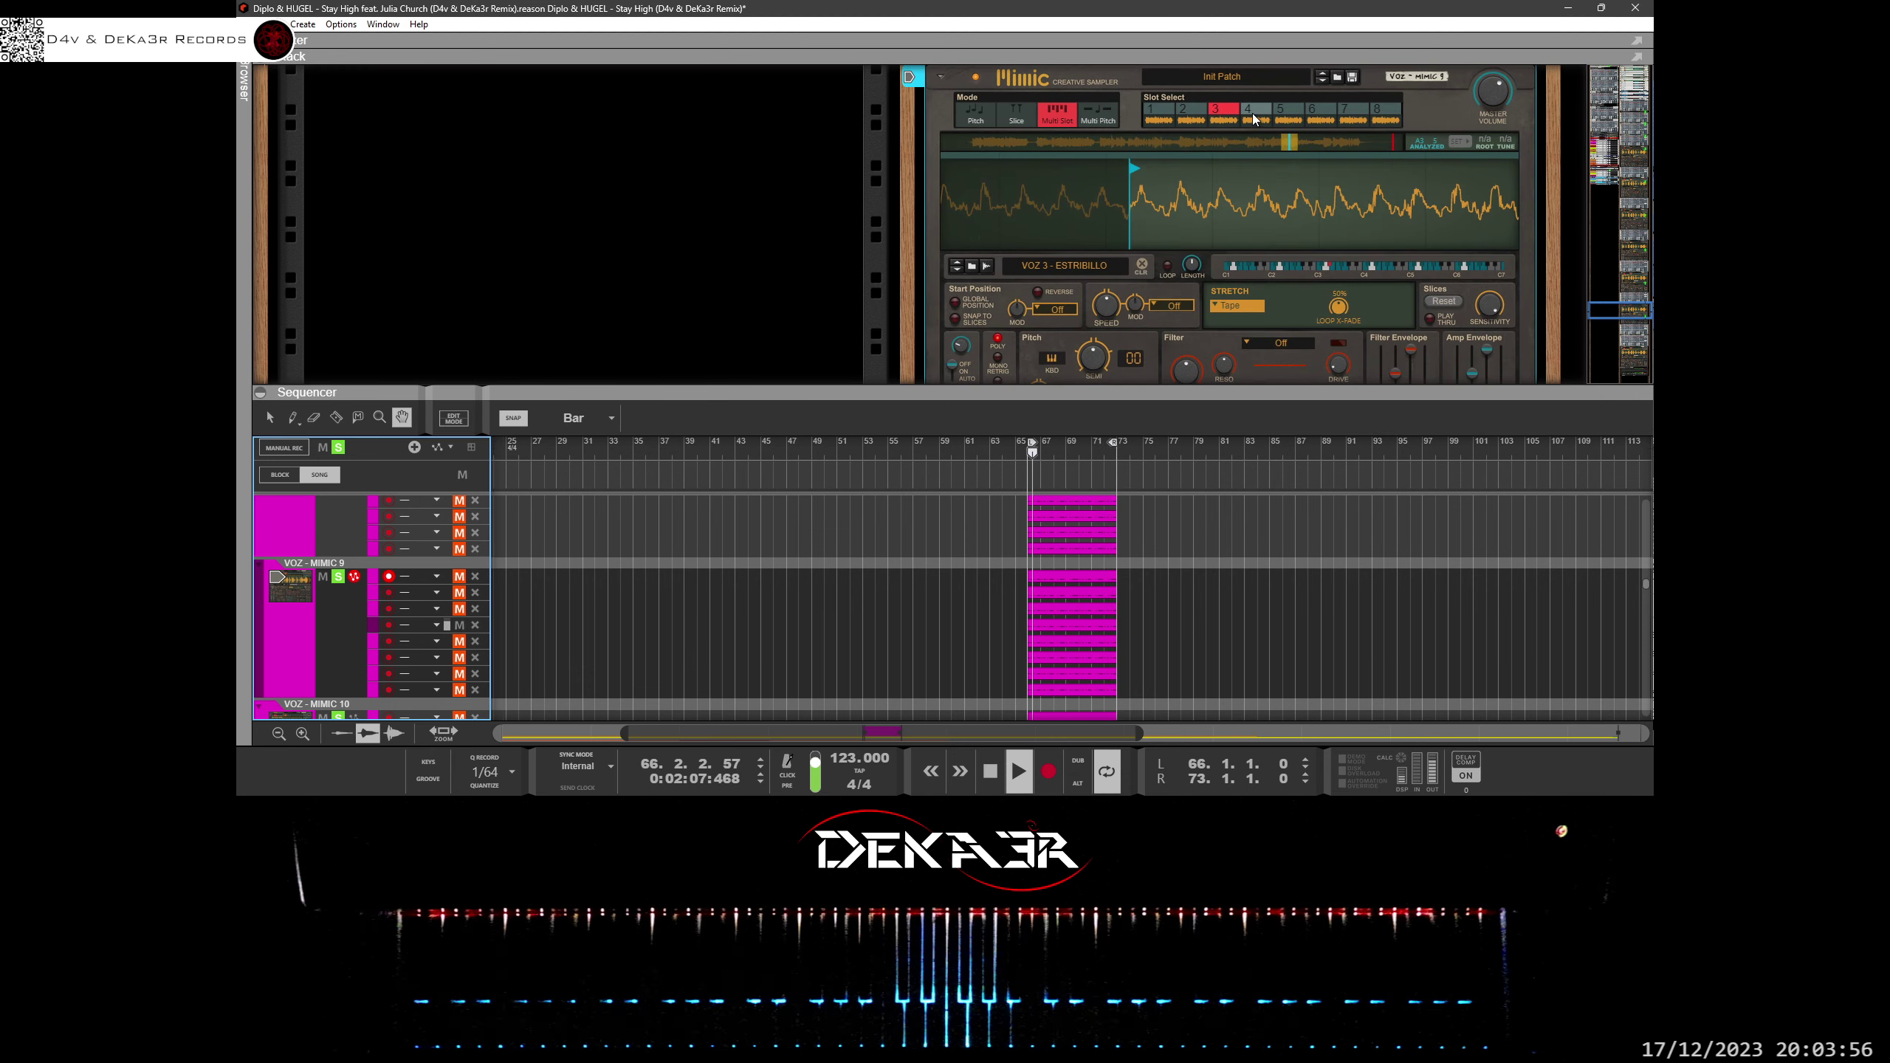
click(1252, 112)
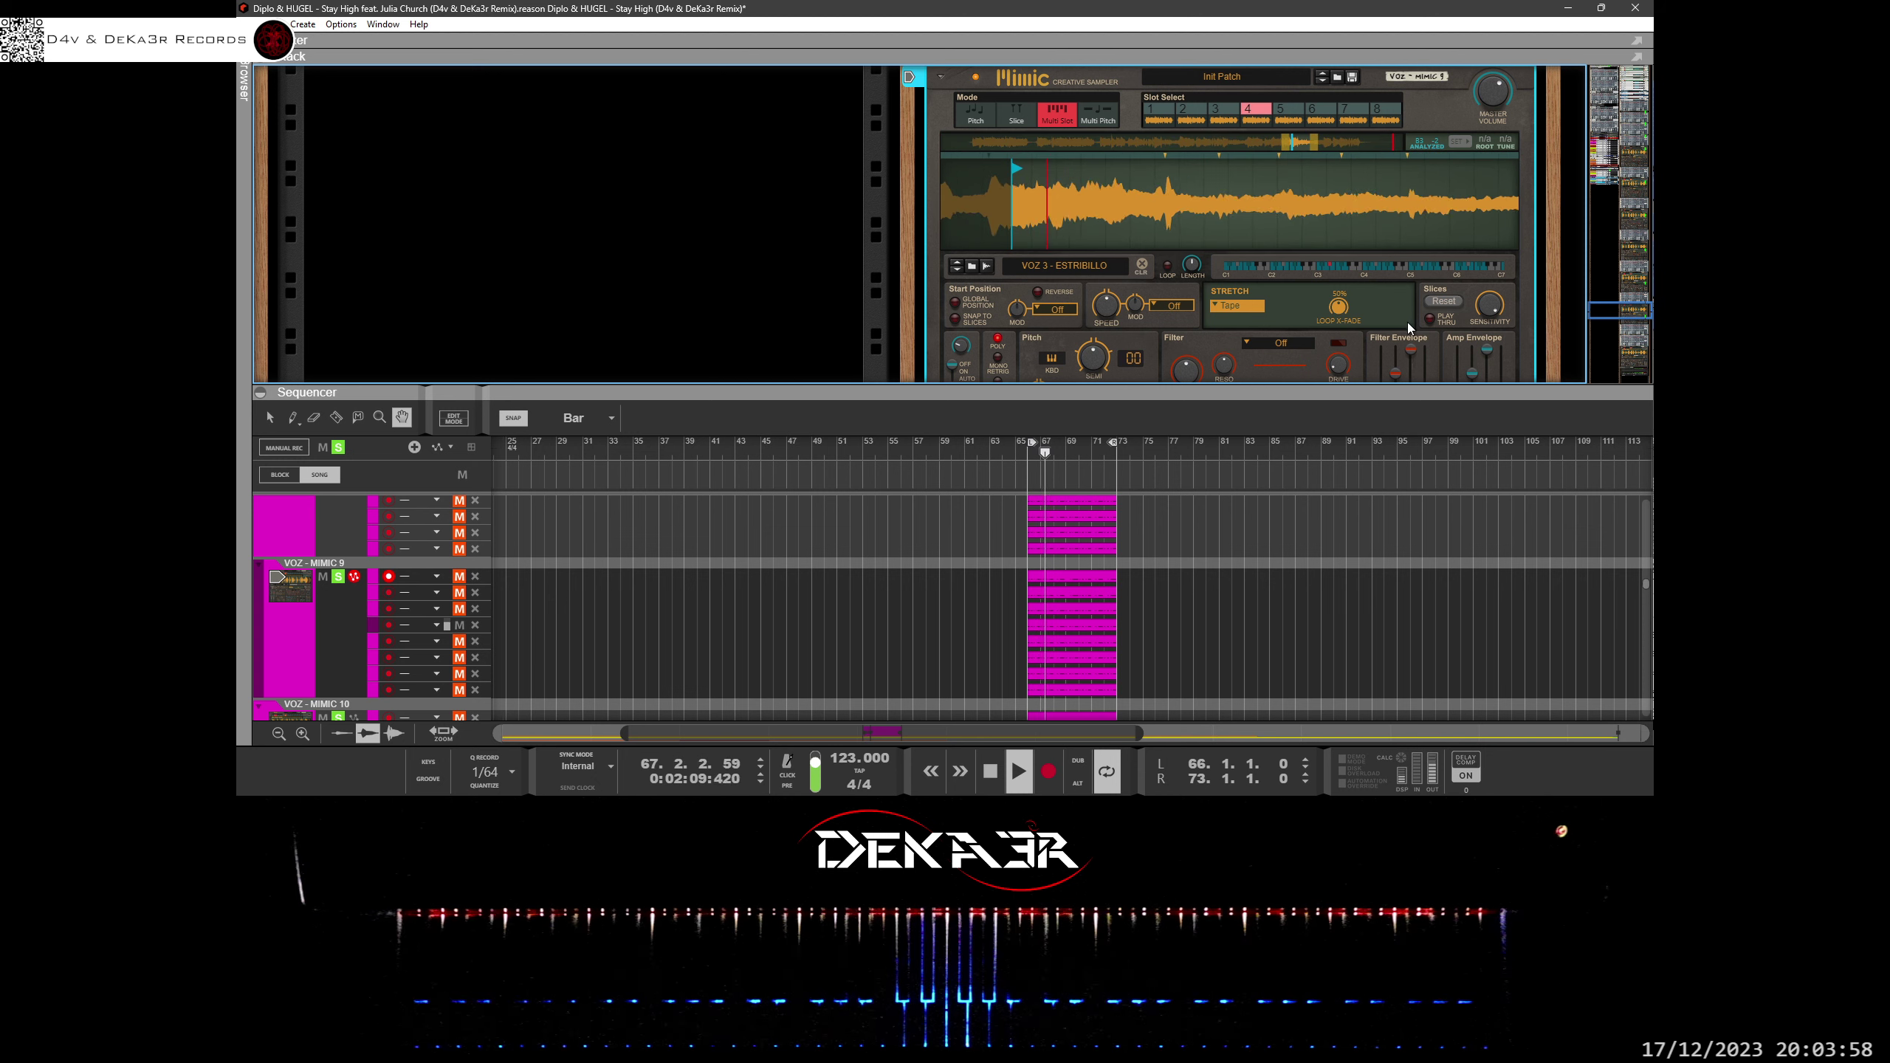
mouse_move(1017, 234)
mouse_down()
mouse_move(1038, 196)
mouse_move(1231, 172)
mouse_move(1260, 242)
mouse_move(1250, 198)
mouse_move(1202, 174)
mouse_move(1228, 177)
mouse_up()
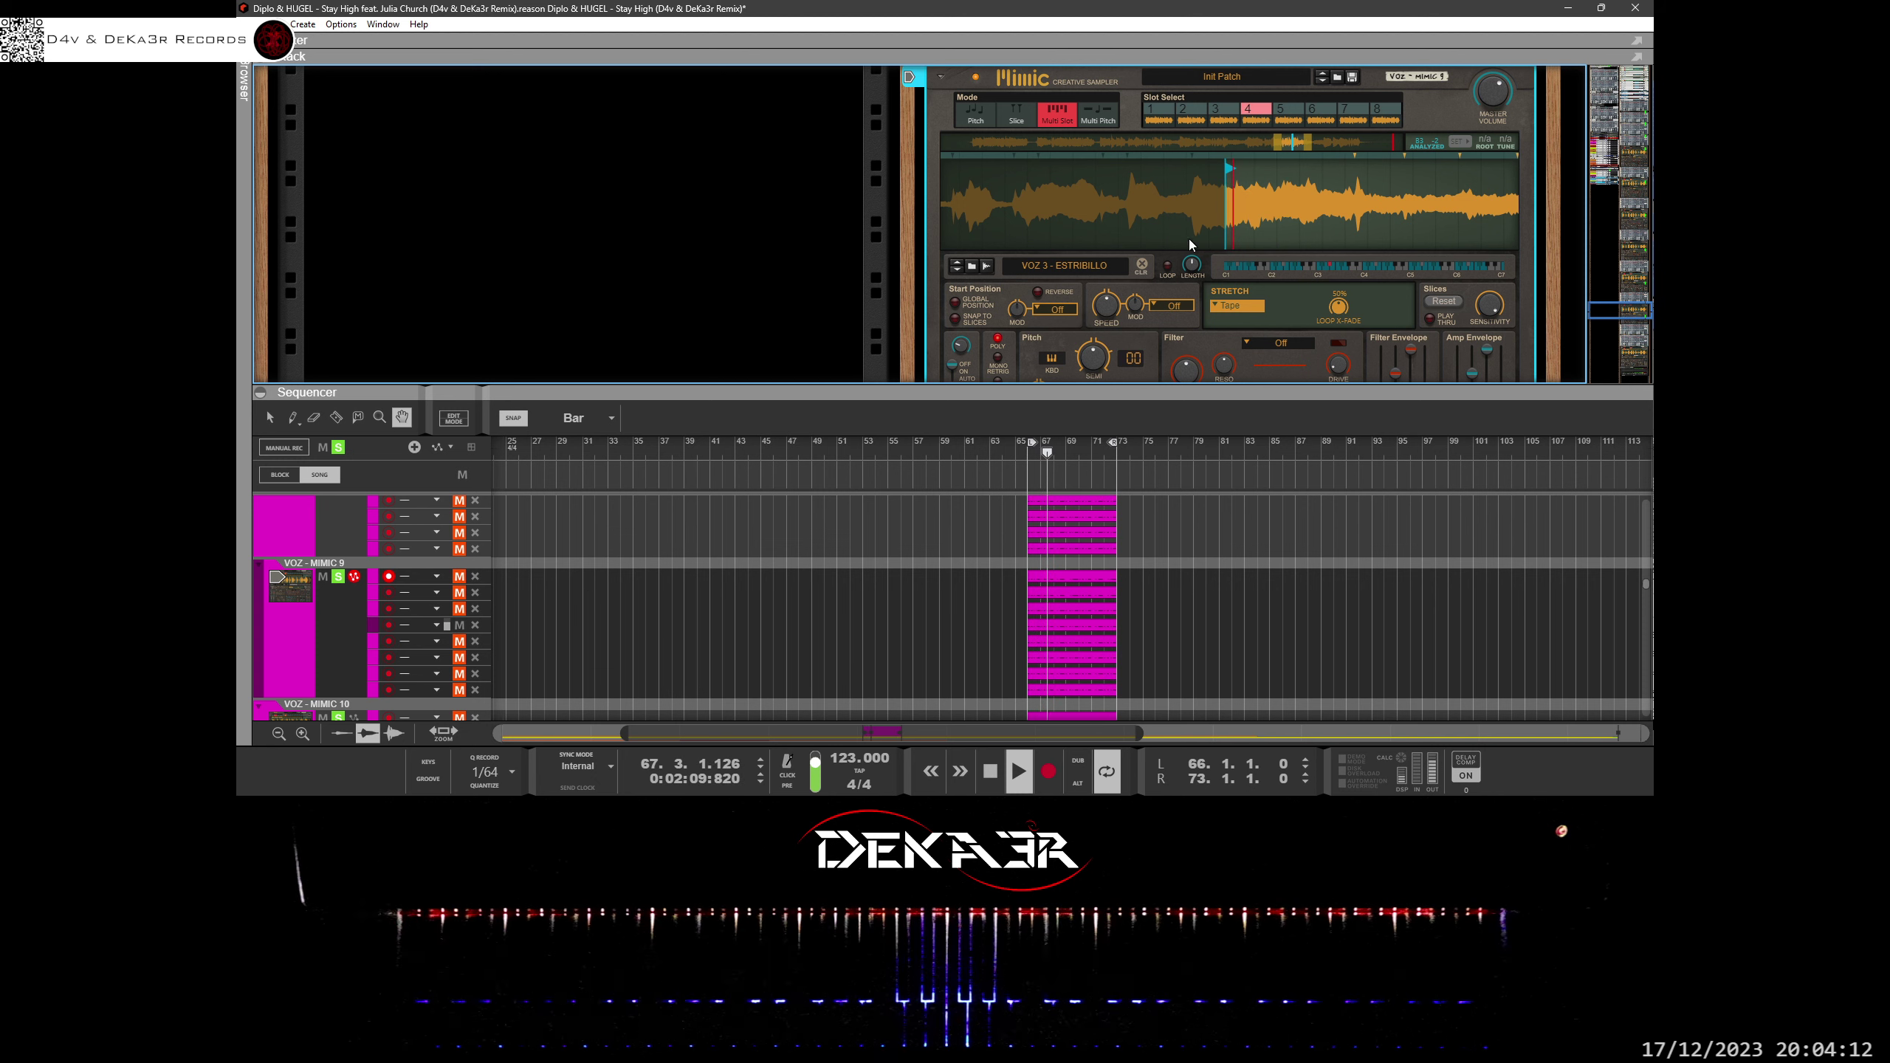
mouse_move(1220, 201)
mouse_down()
mouse_move(1219, 332)
mouse_move(1190, 361)
mouse_move(1192, 322)
mouse_up()
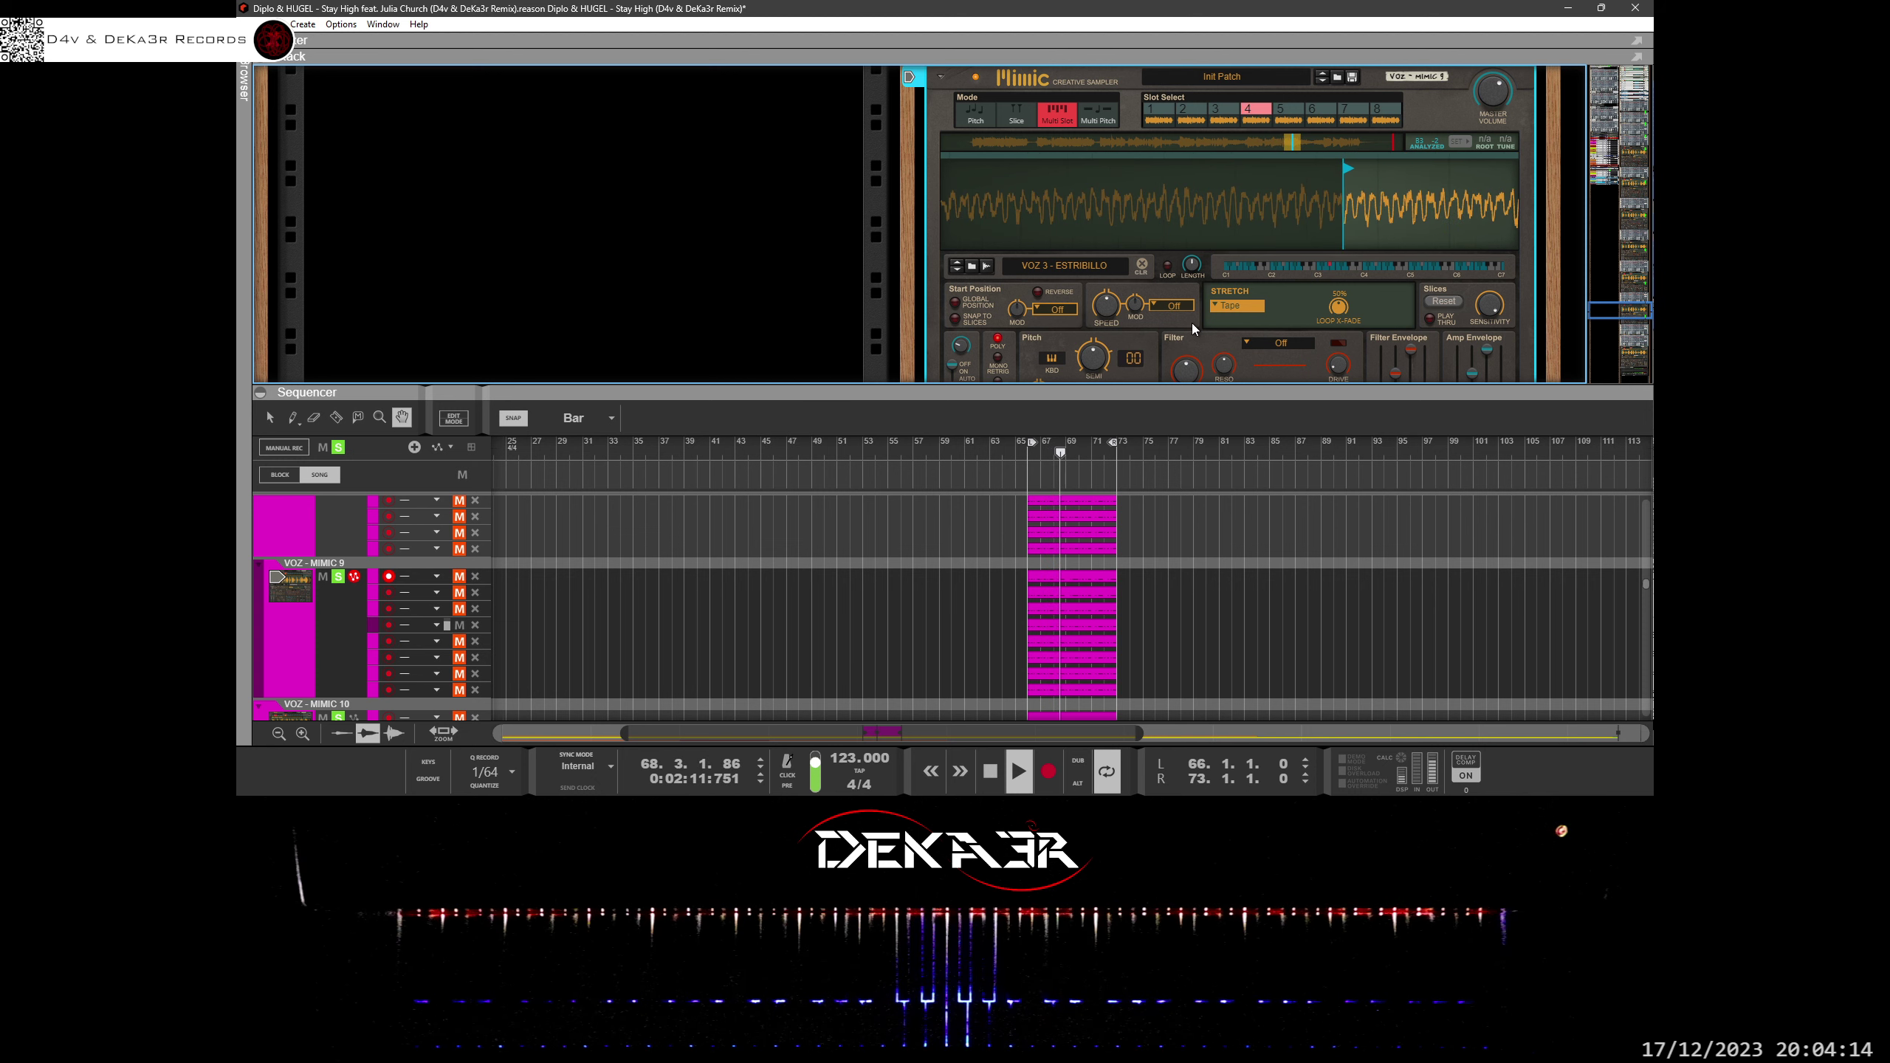
mouse_move(1345, 169)
mouse_down()
mouse_move(1324, 174)
mouse_move(1372, 174)
mouse_up()
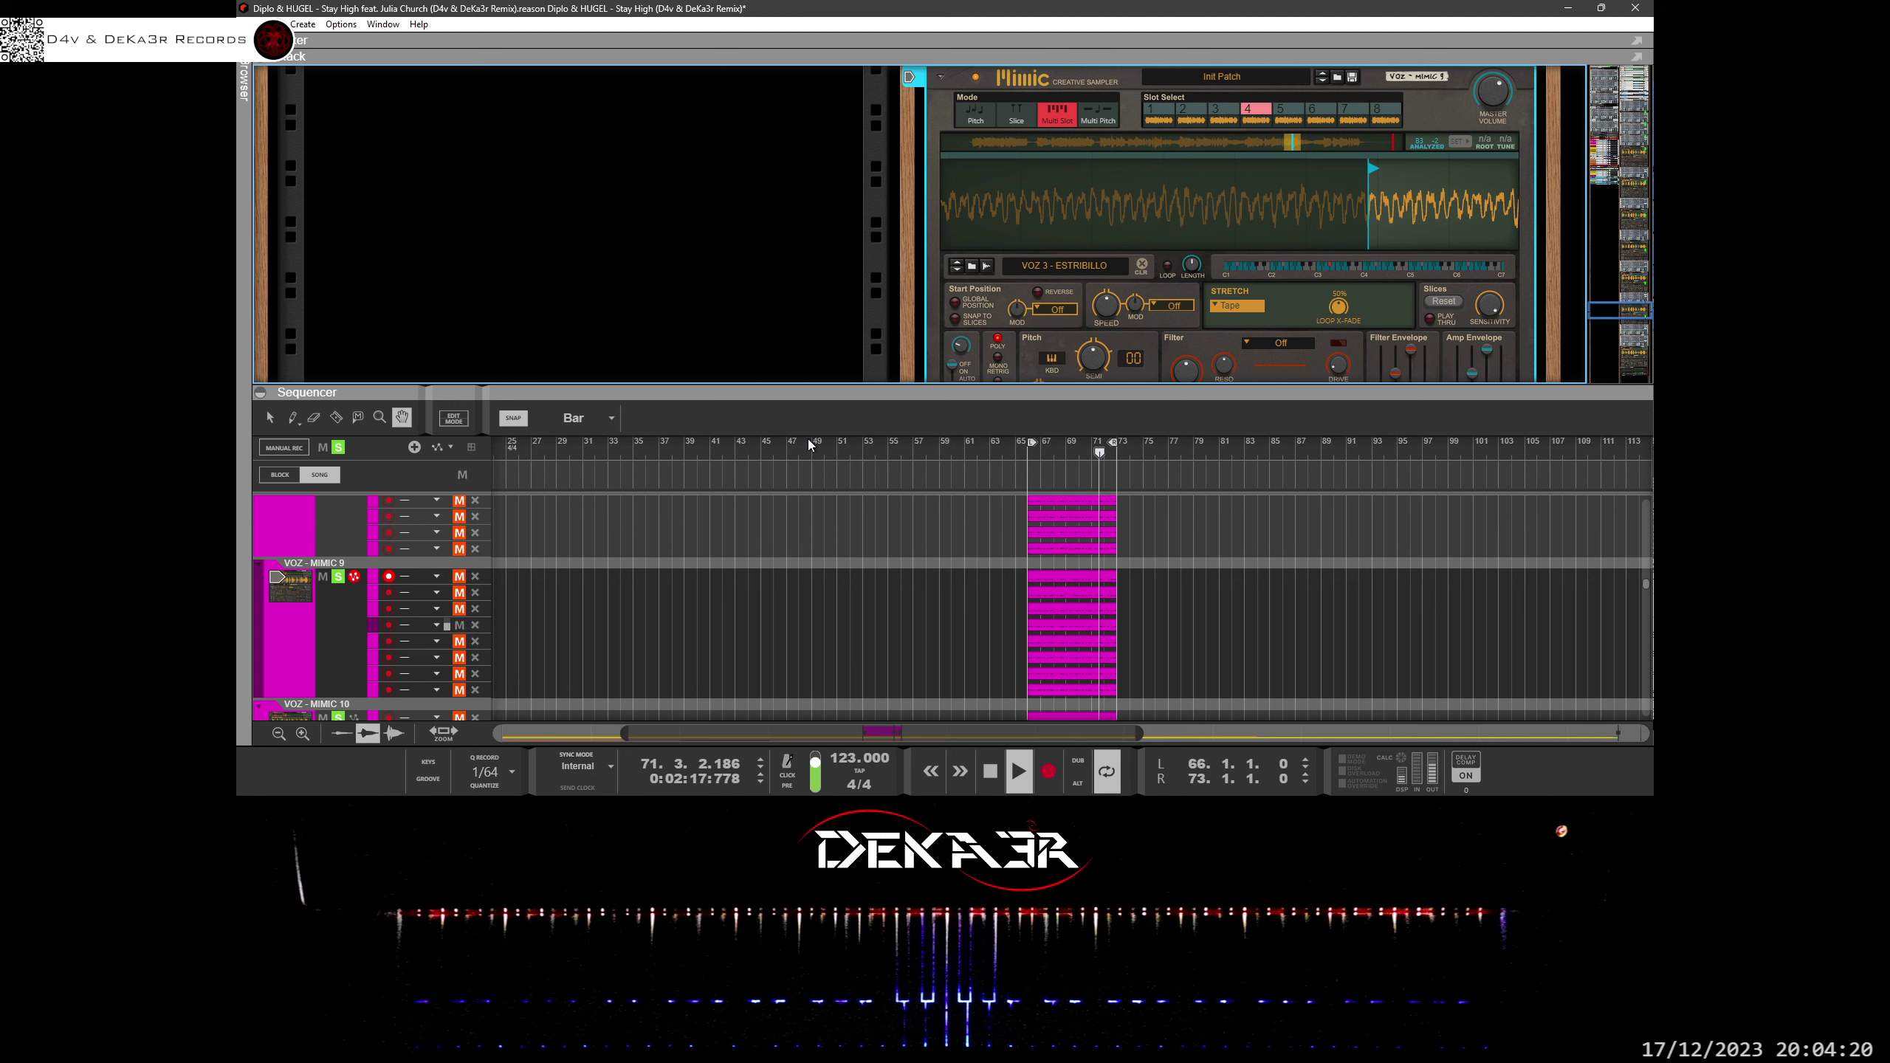
Make the fifth lane of VOZ - MIMIC 9 audible instead of the fourth, and fine-tune the sample start of slot 5.
click(461, 628)
click(460, 642)
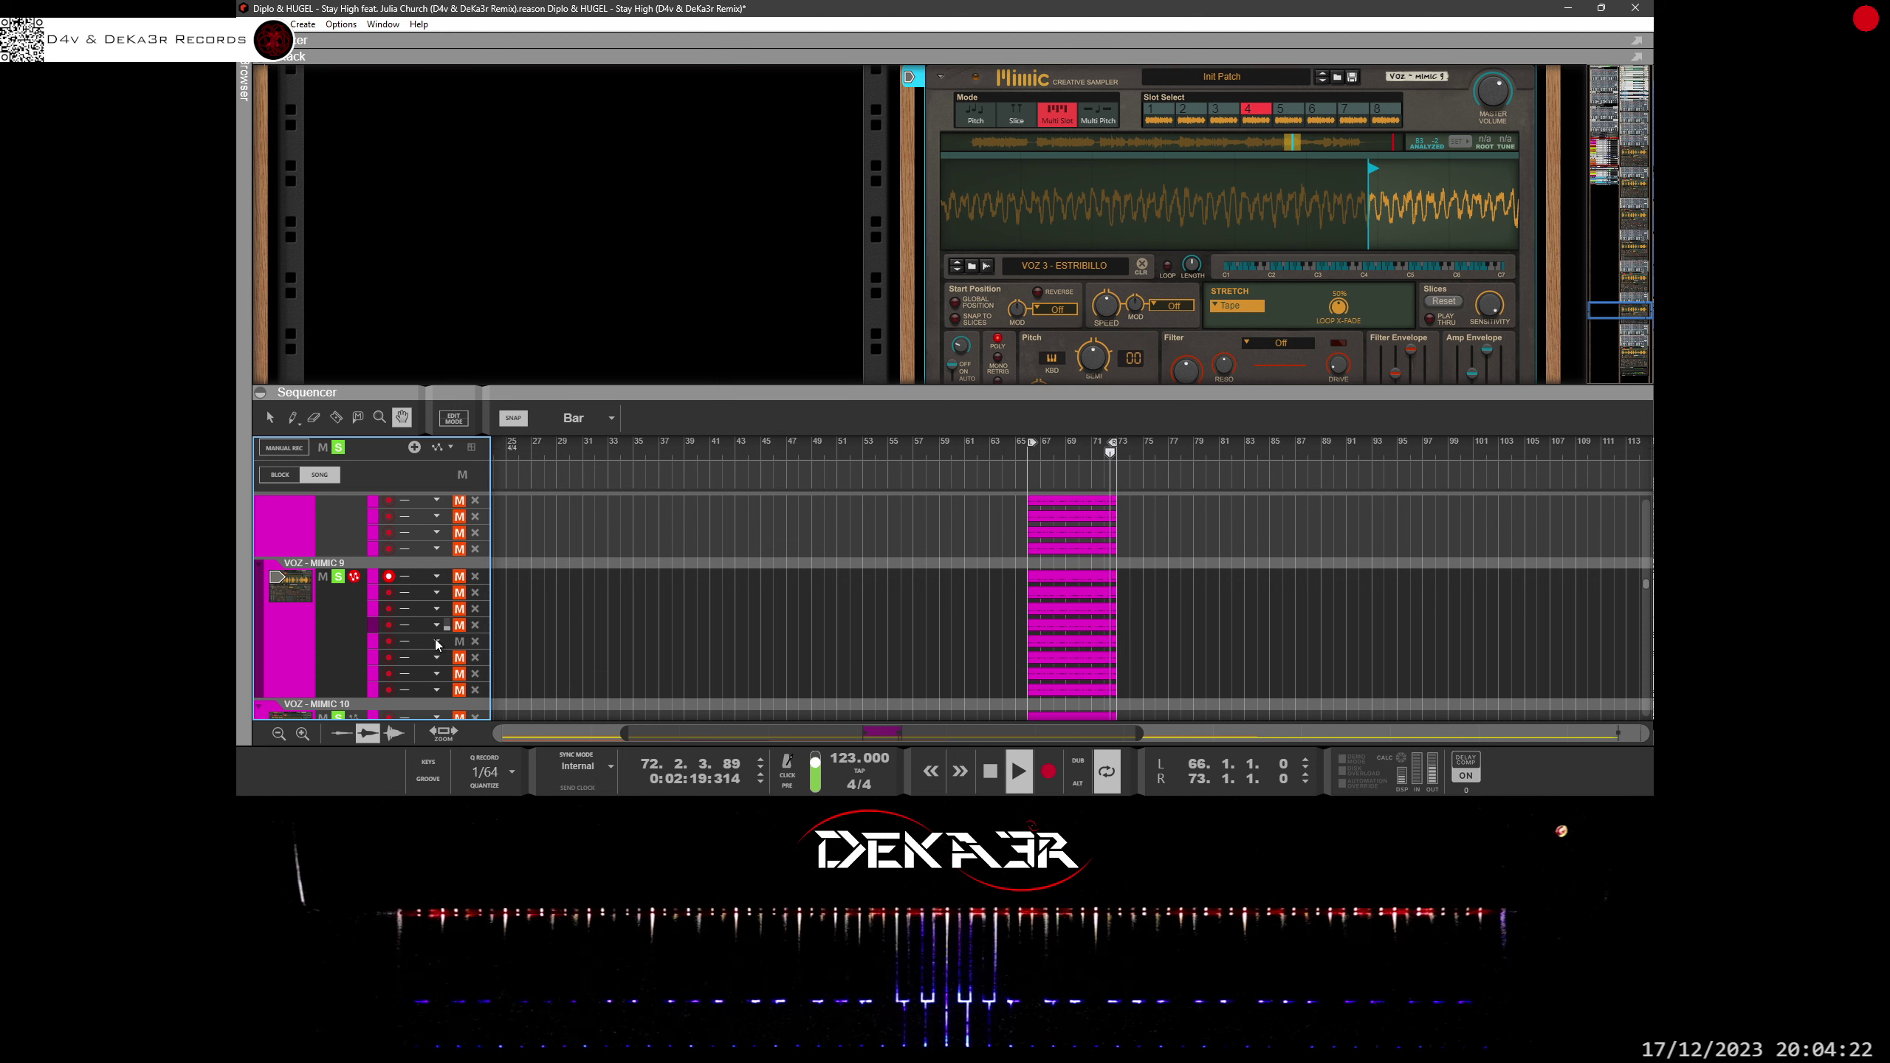
click(374, 643)
click(1288, 110)
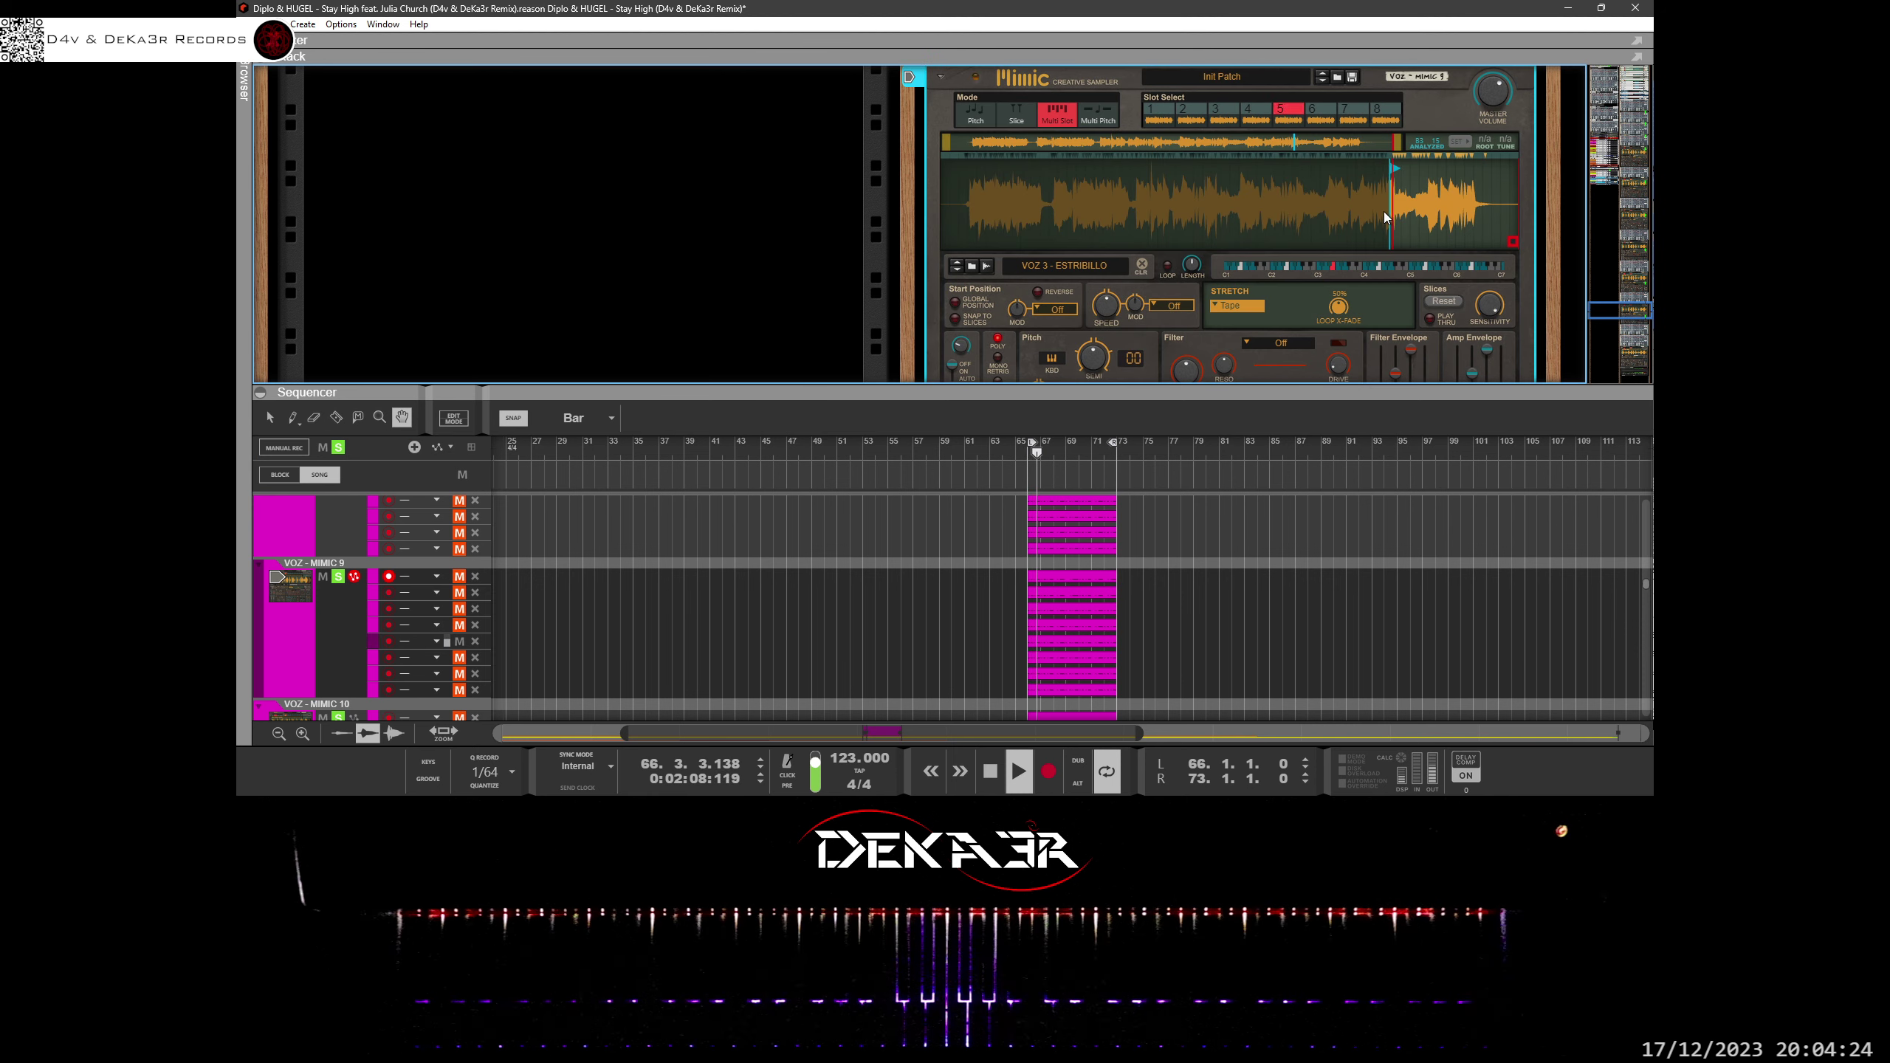
mouse_move(1390, 199)
mouse_down()
mouse_move(1375, 306)
mouse_move(1335, 284)
mouse_up()
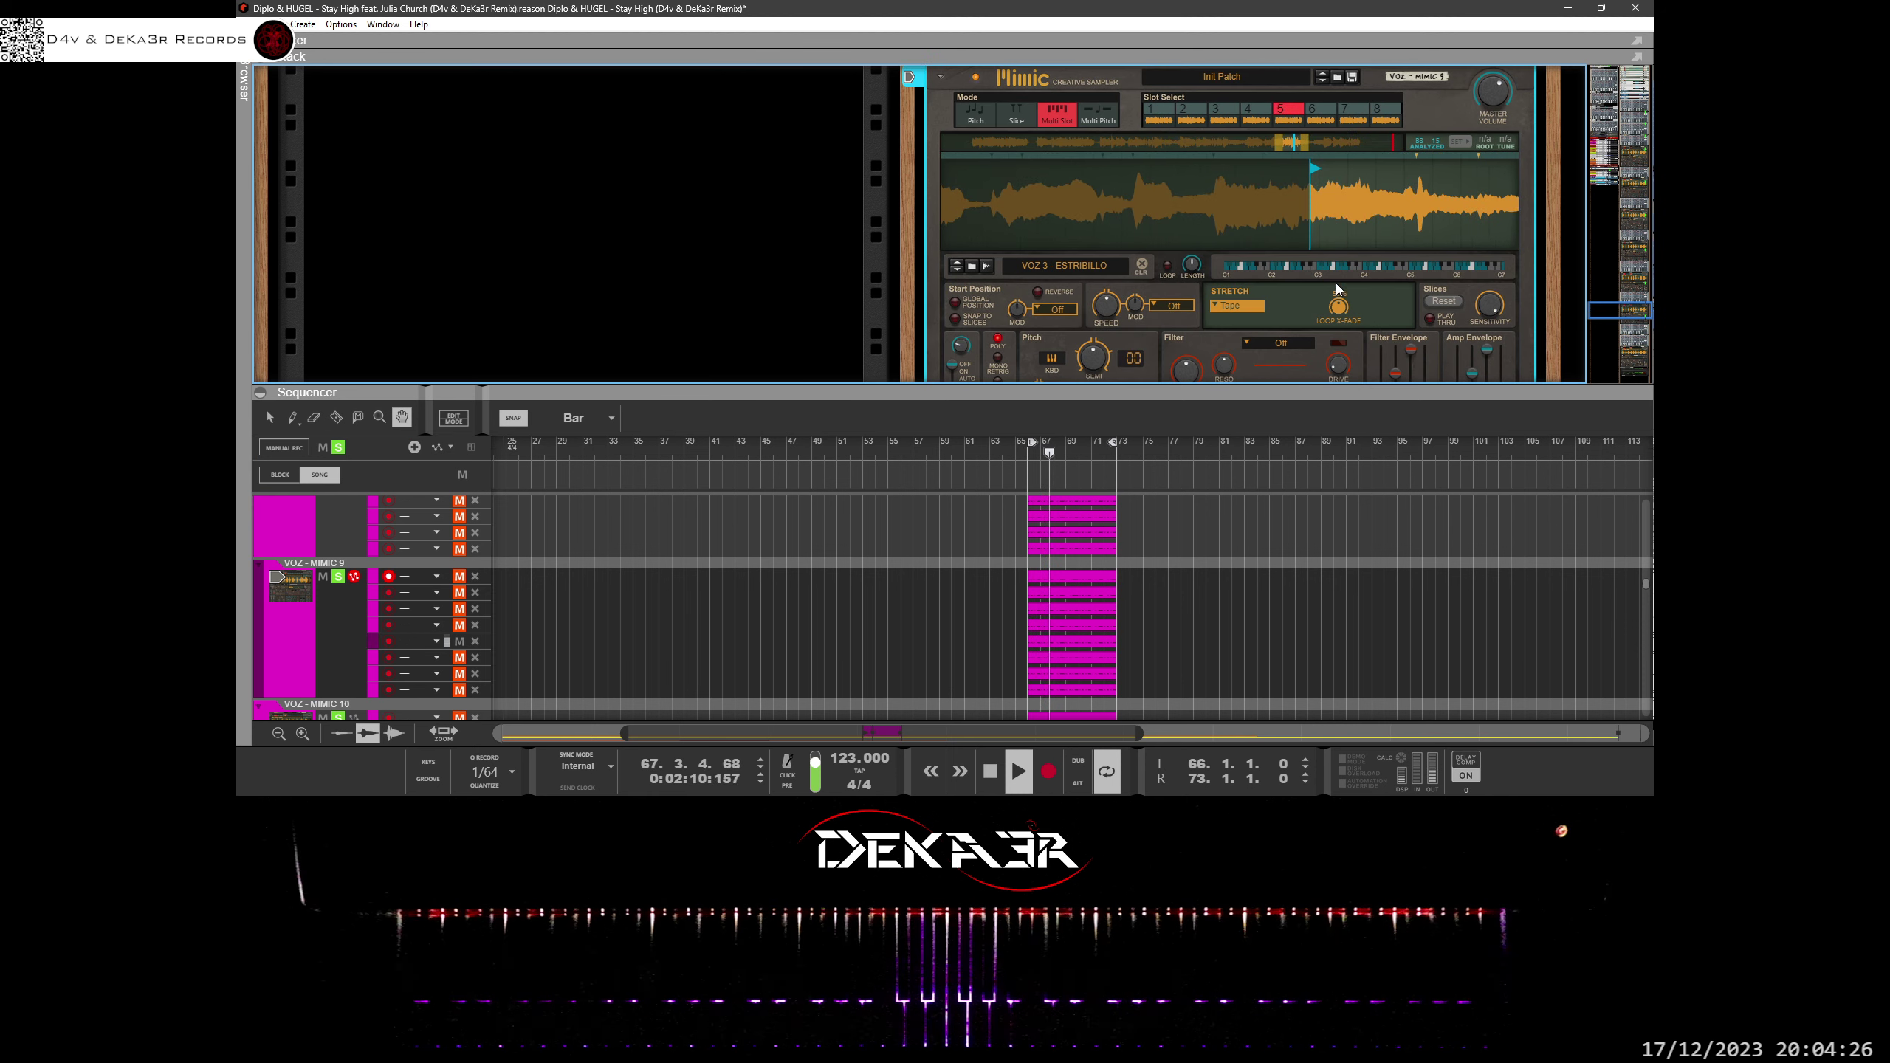
mouse_move(1315, 204)
mouse_down()
mouse_move(1166, 215)
mouse_move(1150, 171)
mouse_move(1167, 171)
mouse_up()
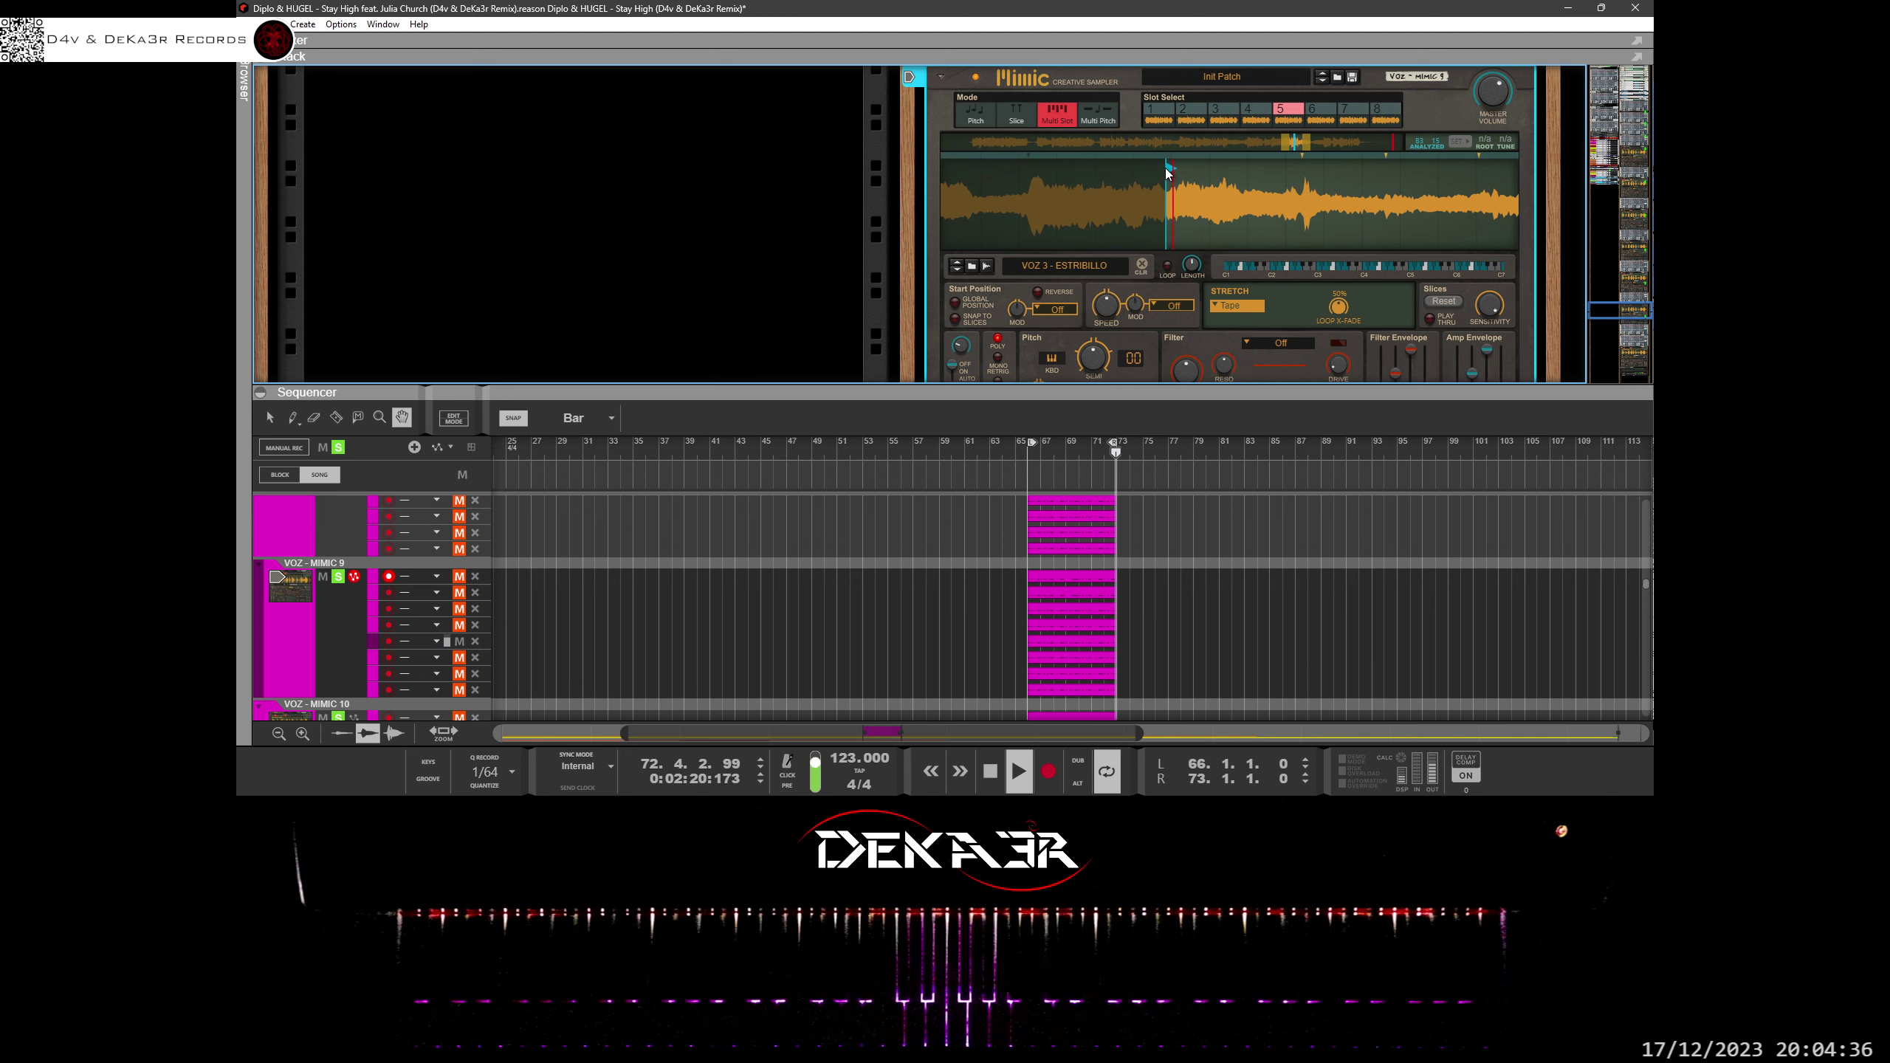
drag(1166, 189, 1179, 322)
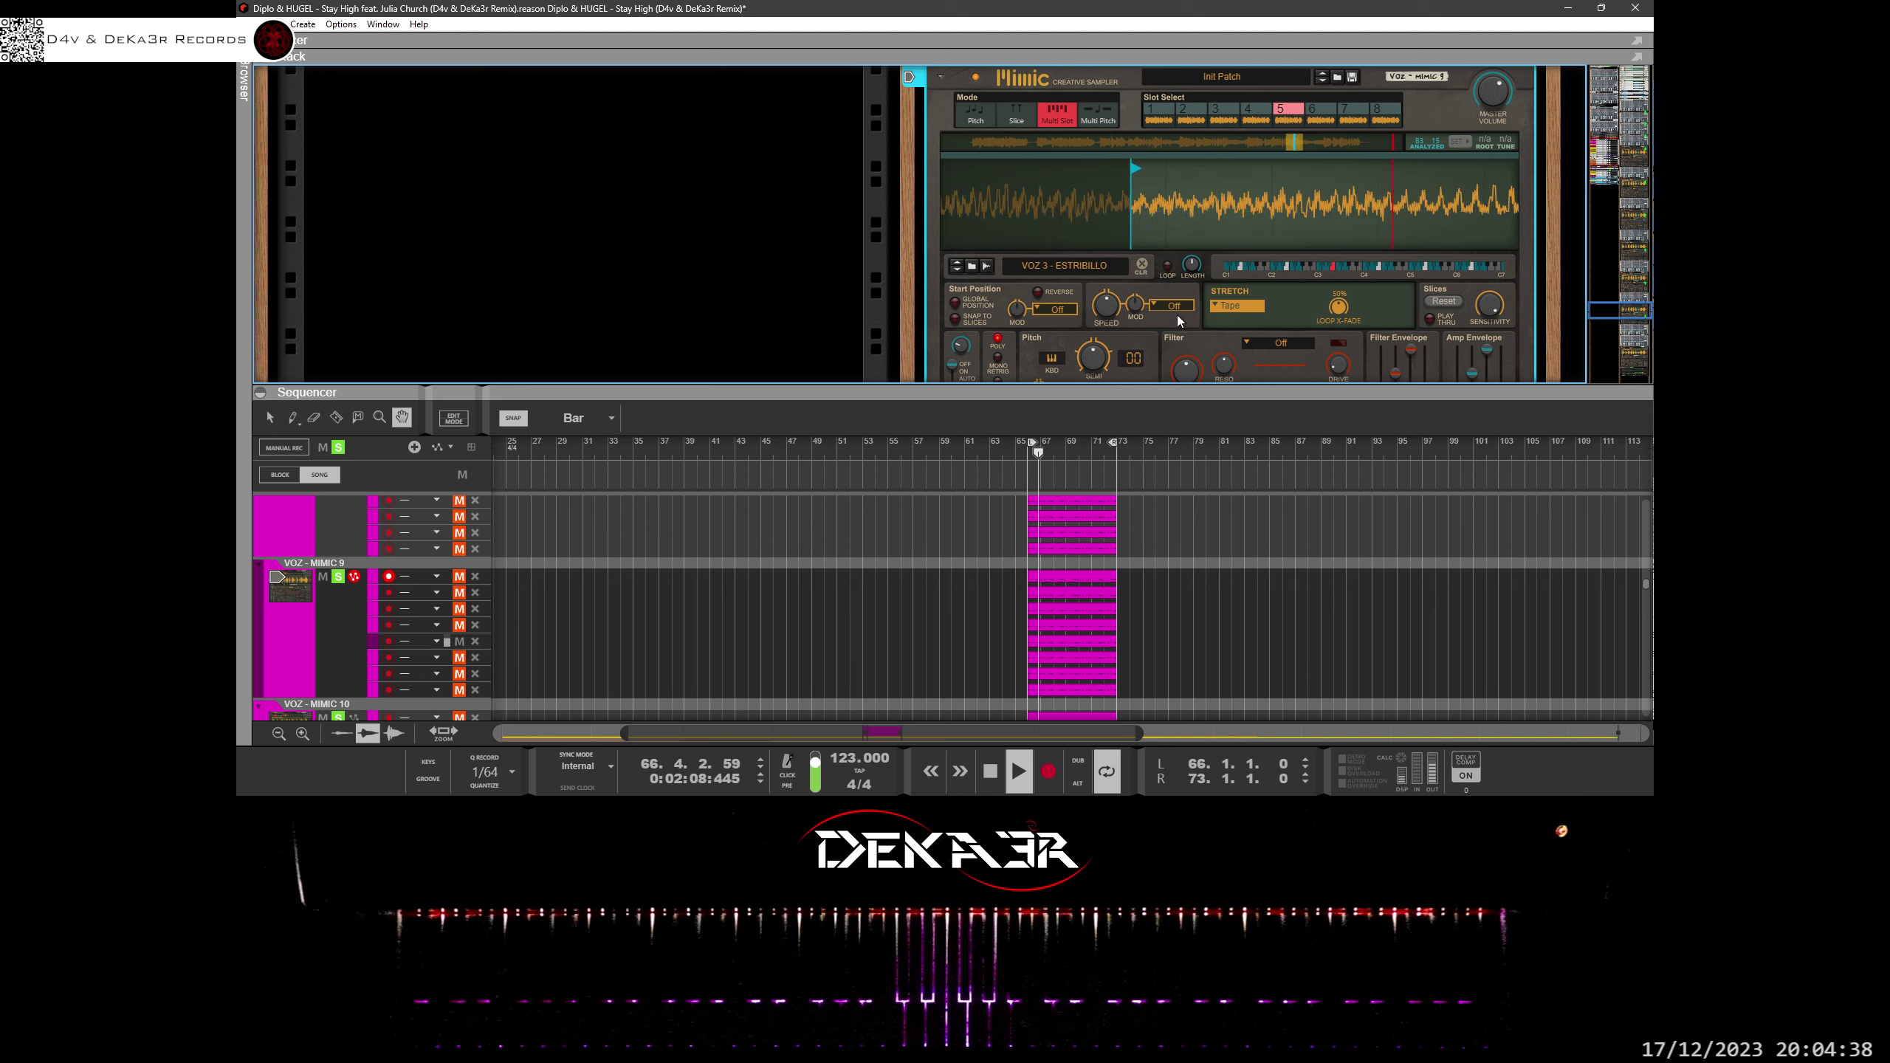
mouse_move(1100, 179)
mouse_down()
mouse_move(1260, 225)
mouse_move(1250, 169)
mouse_move(1163, 177)
mouse_up()
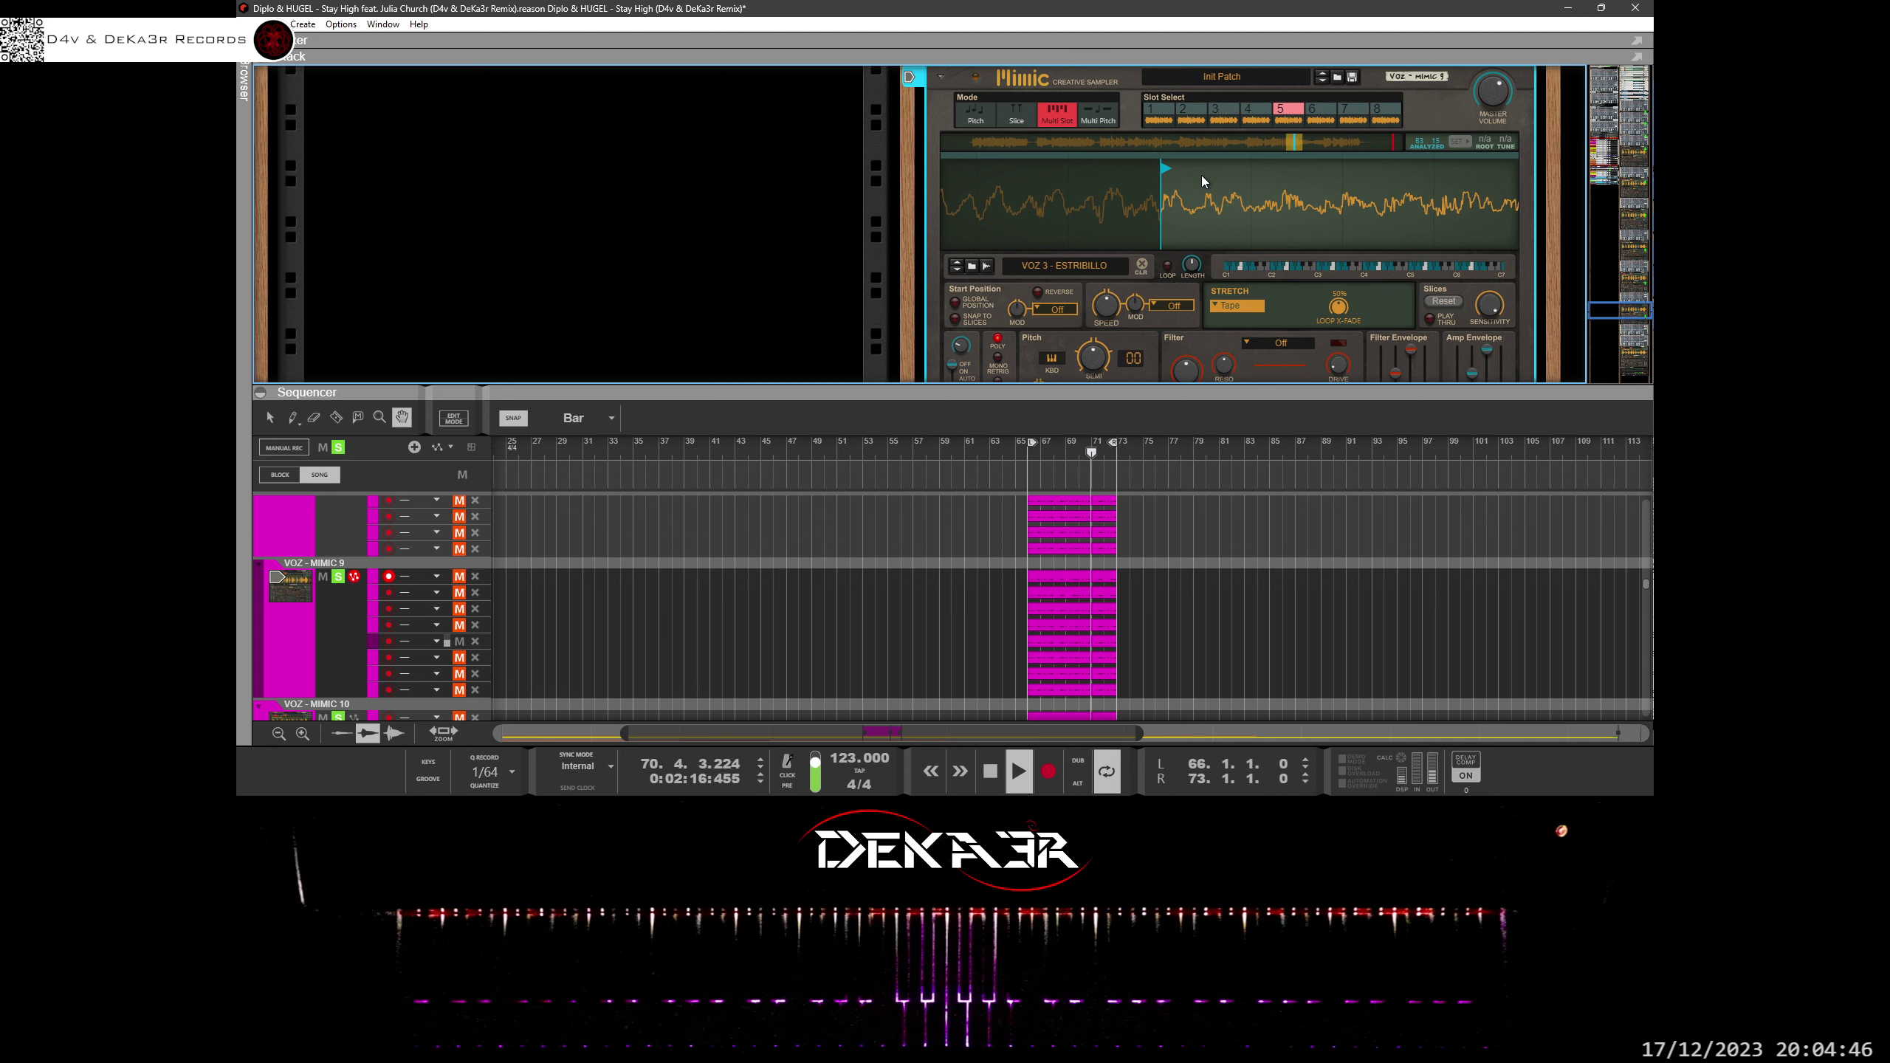
Make the sixth lane of VOZ - MIMIC 9 audible instead of the fifth, and fine-tune the sample start of slot 6.
click(460, 652)
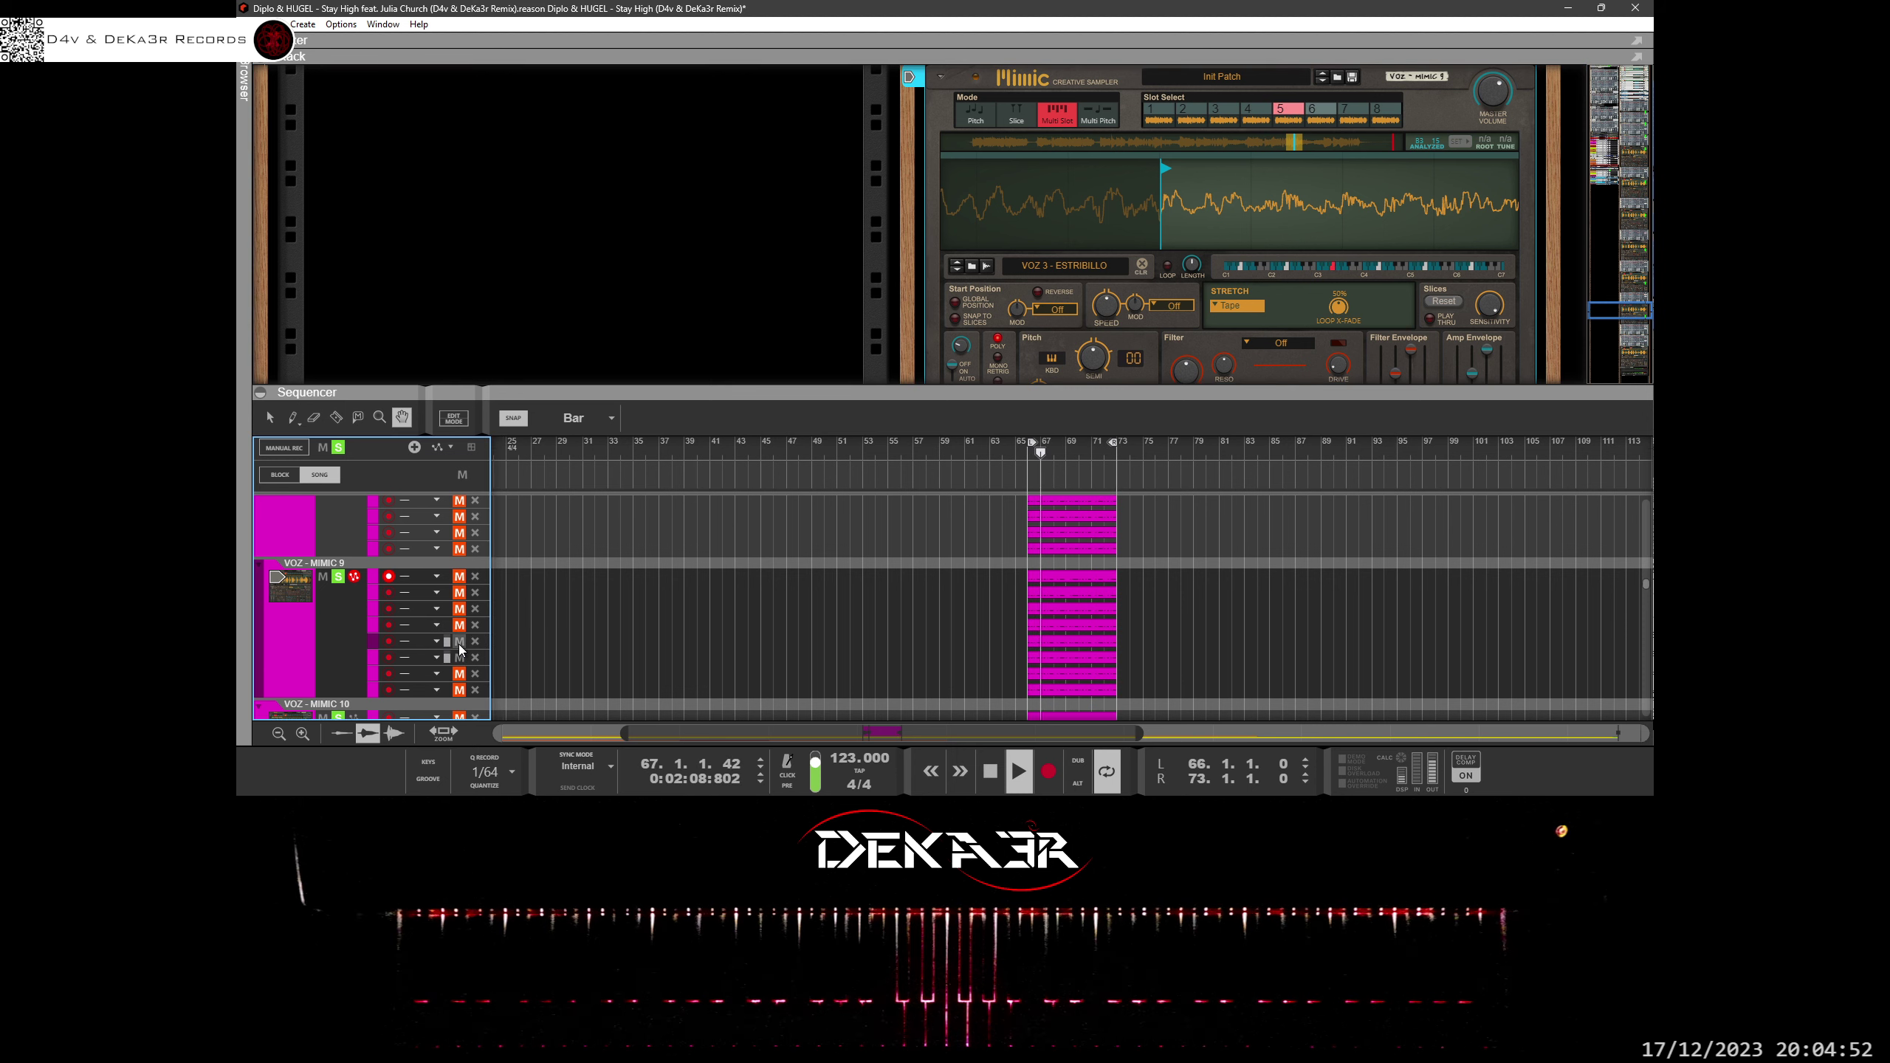
click(459, 645)
click(372, 659)
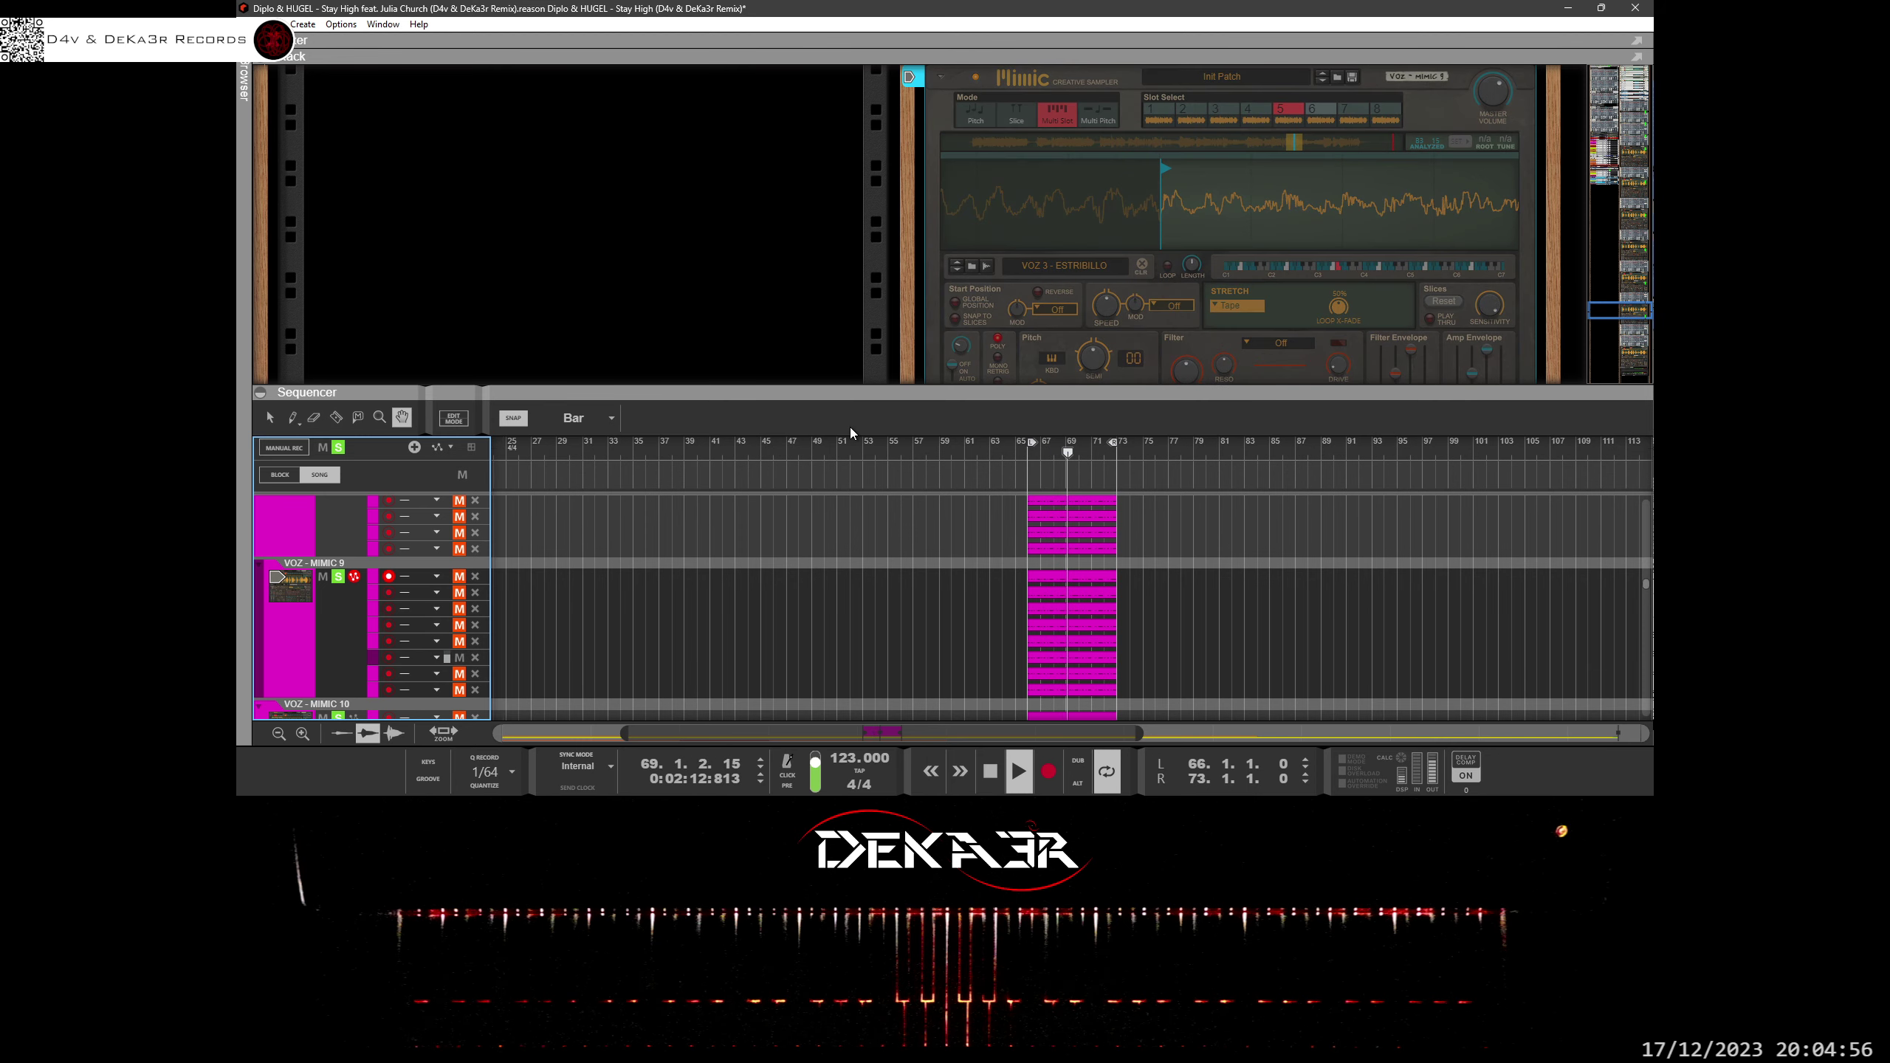
click(1314, 109)
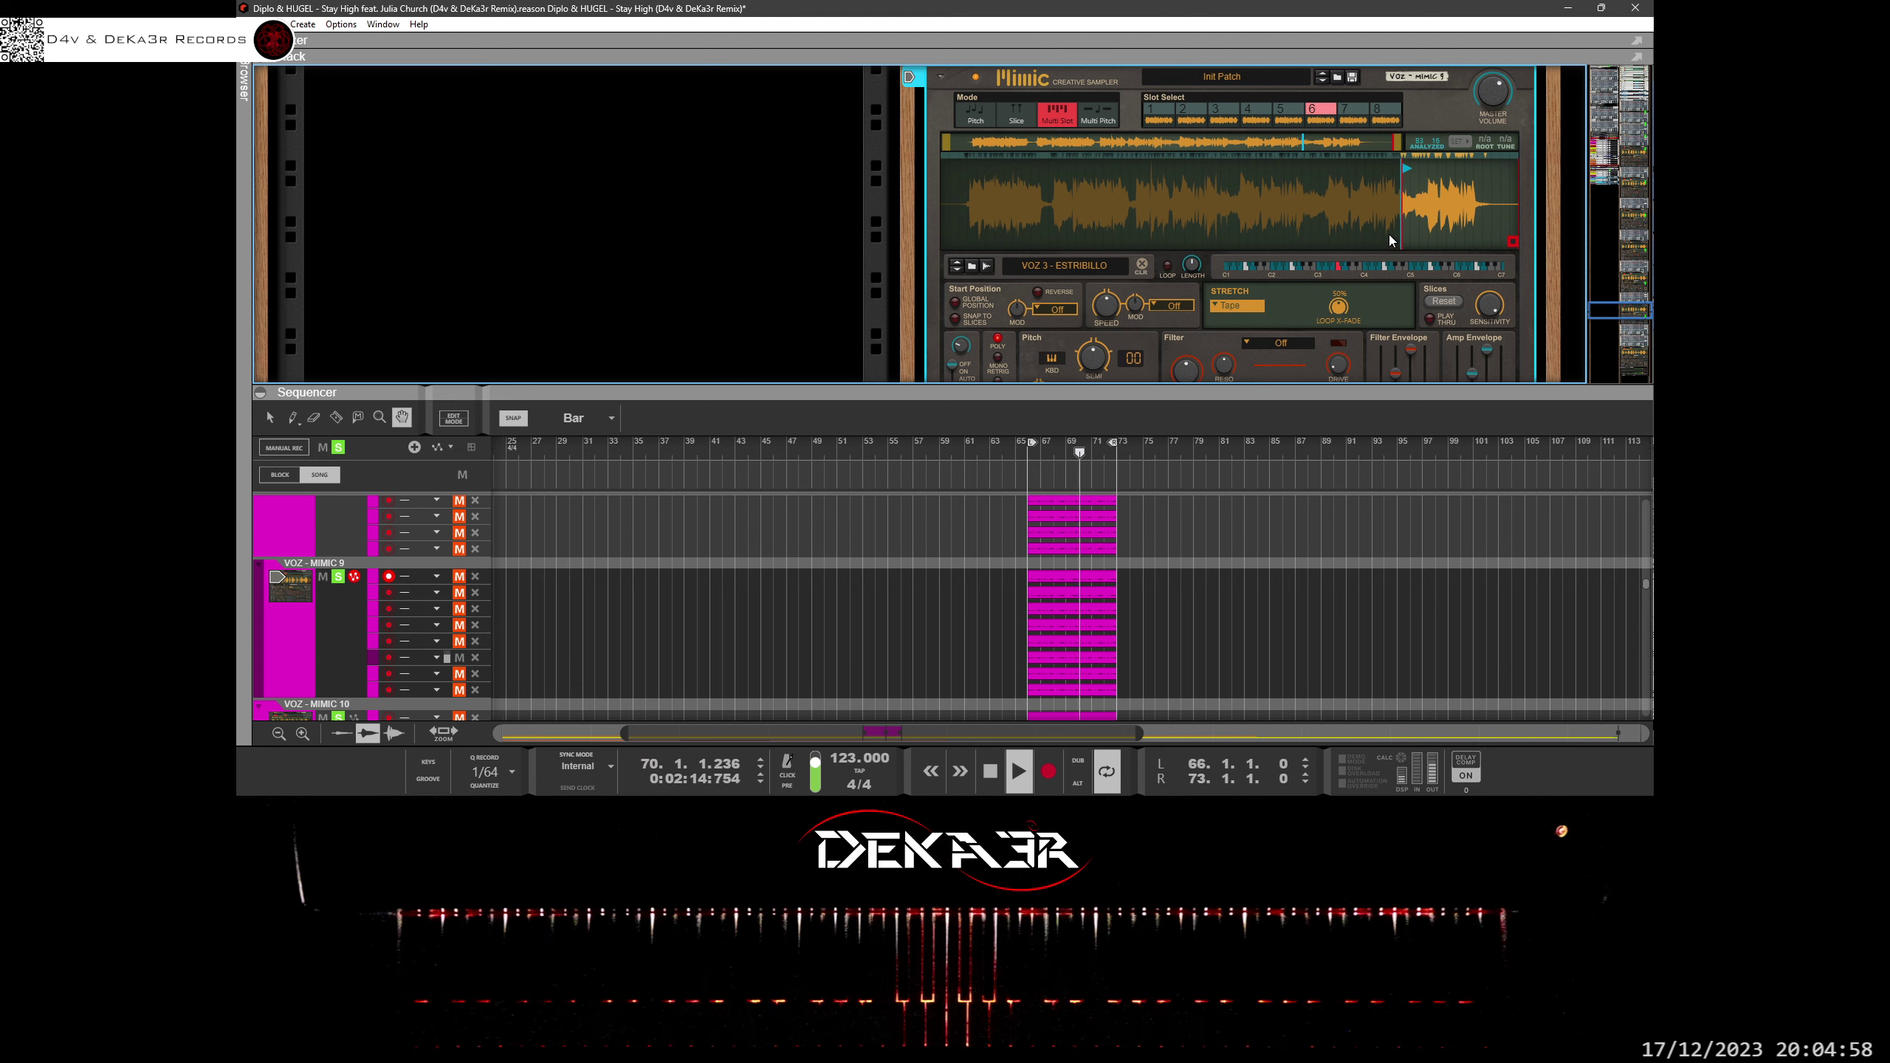
mouse_move(1406, 198)
mouse_down()
mouse_move(1409, 323)
mouse_move(1348, 323)
mouse_up()
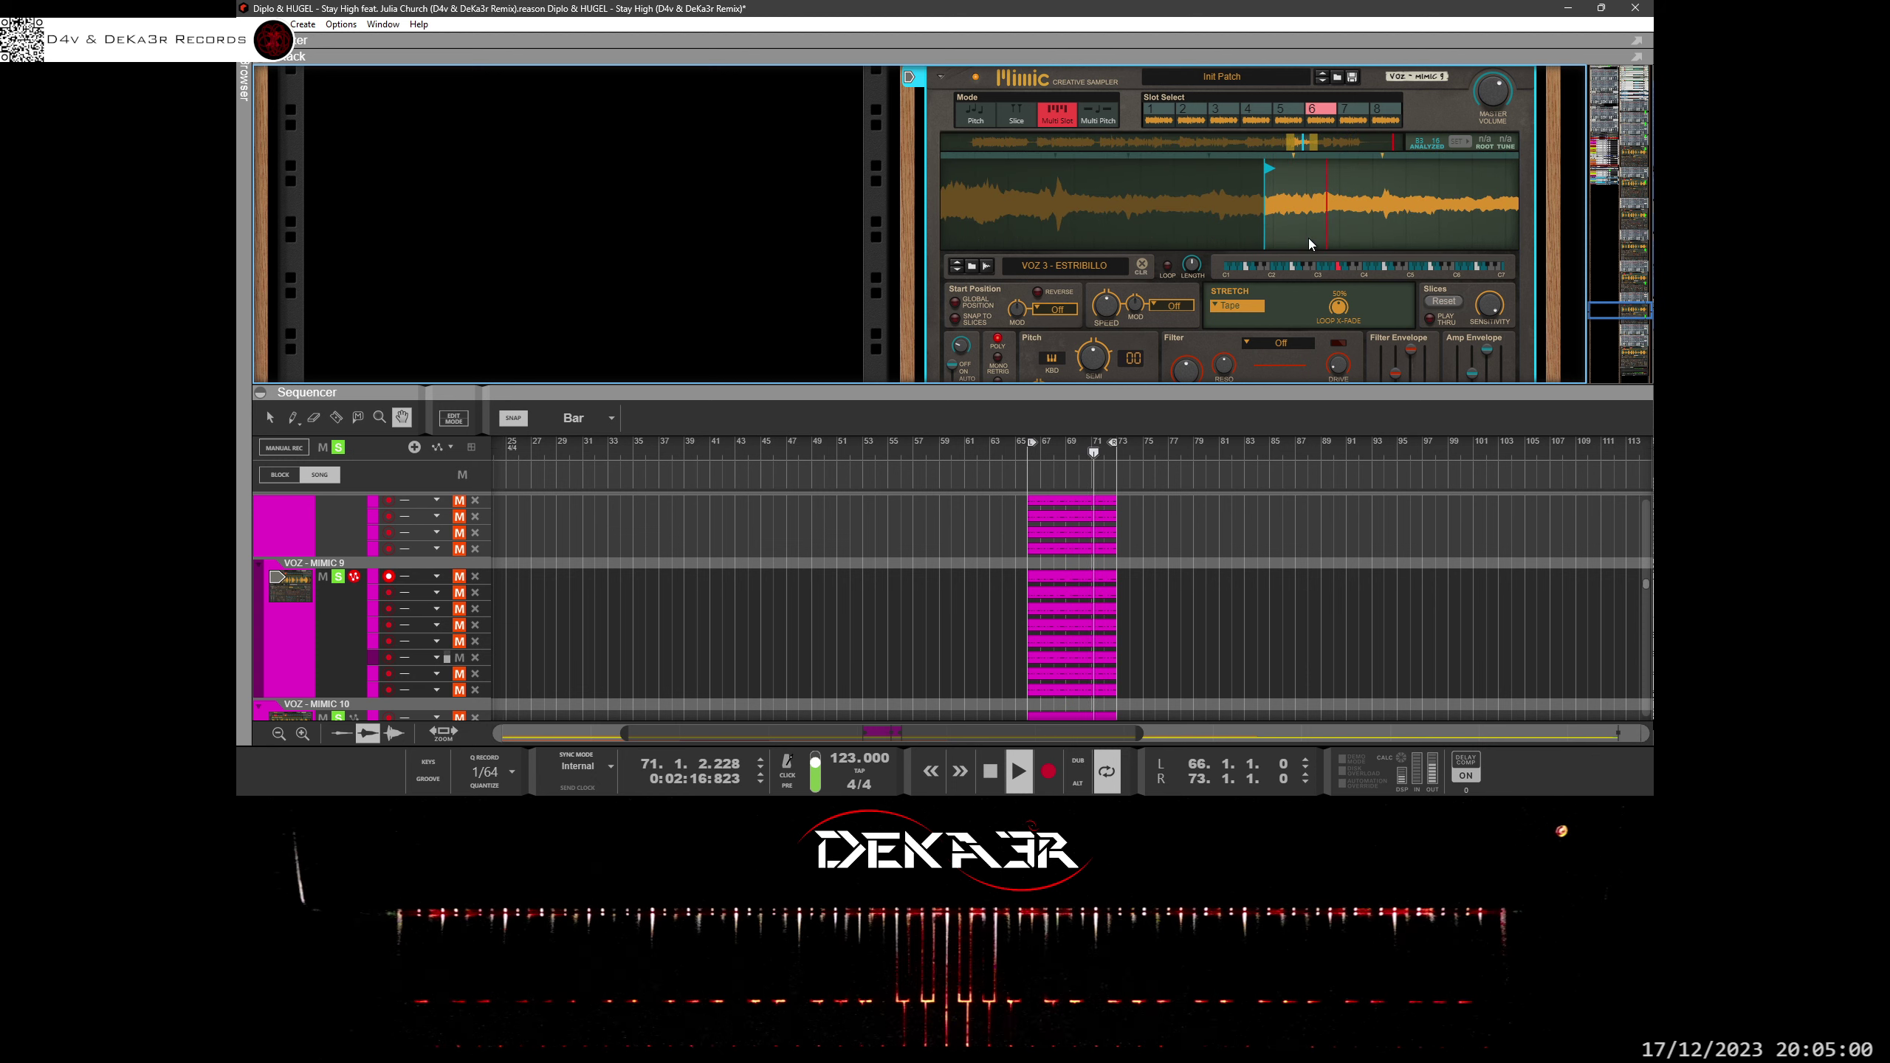
drag(1270, 167, 1267, 168)
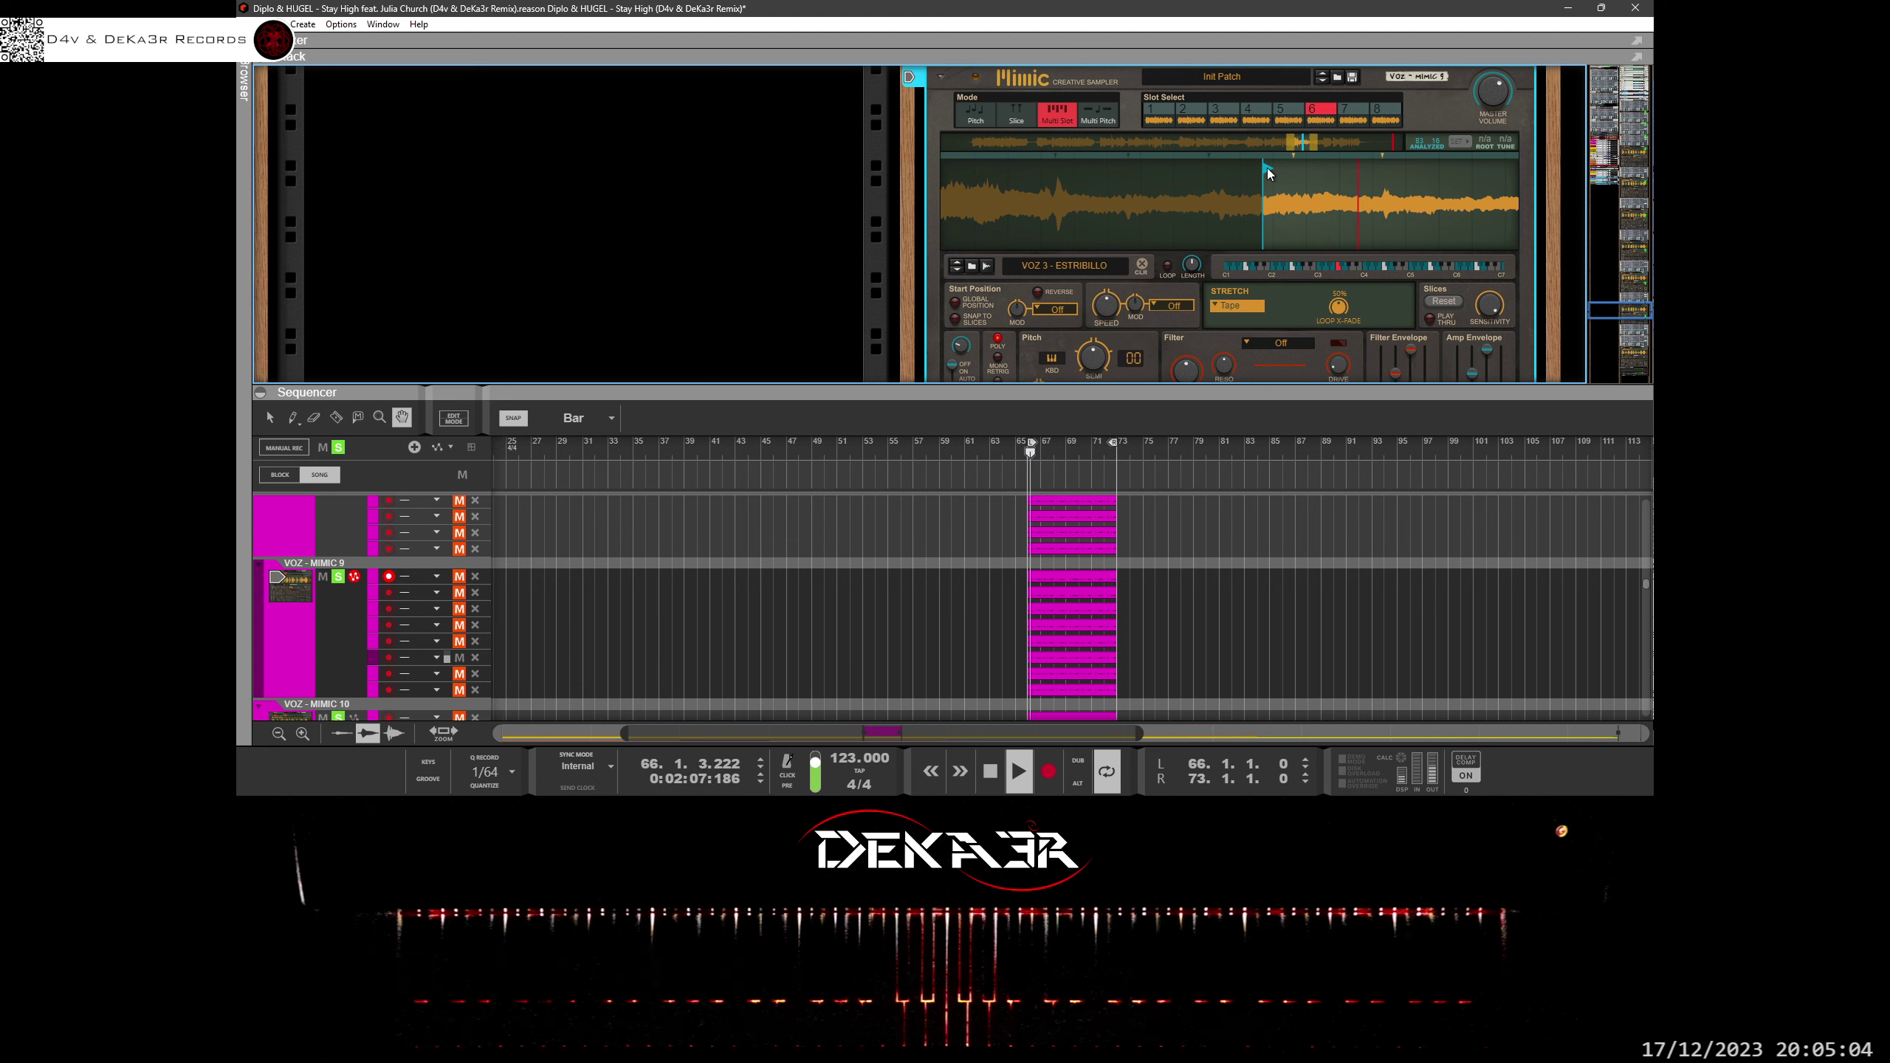
scroll(1271, 224, up, 3)
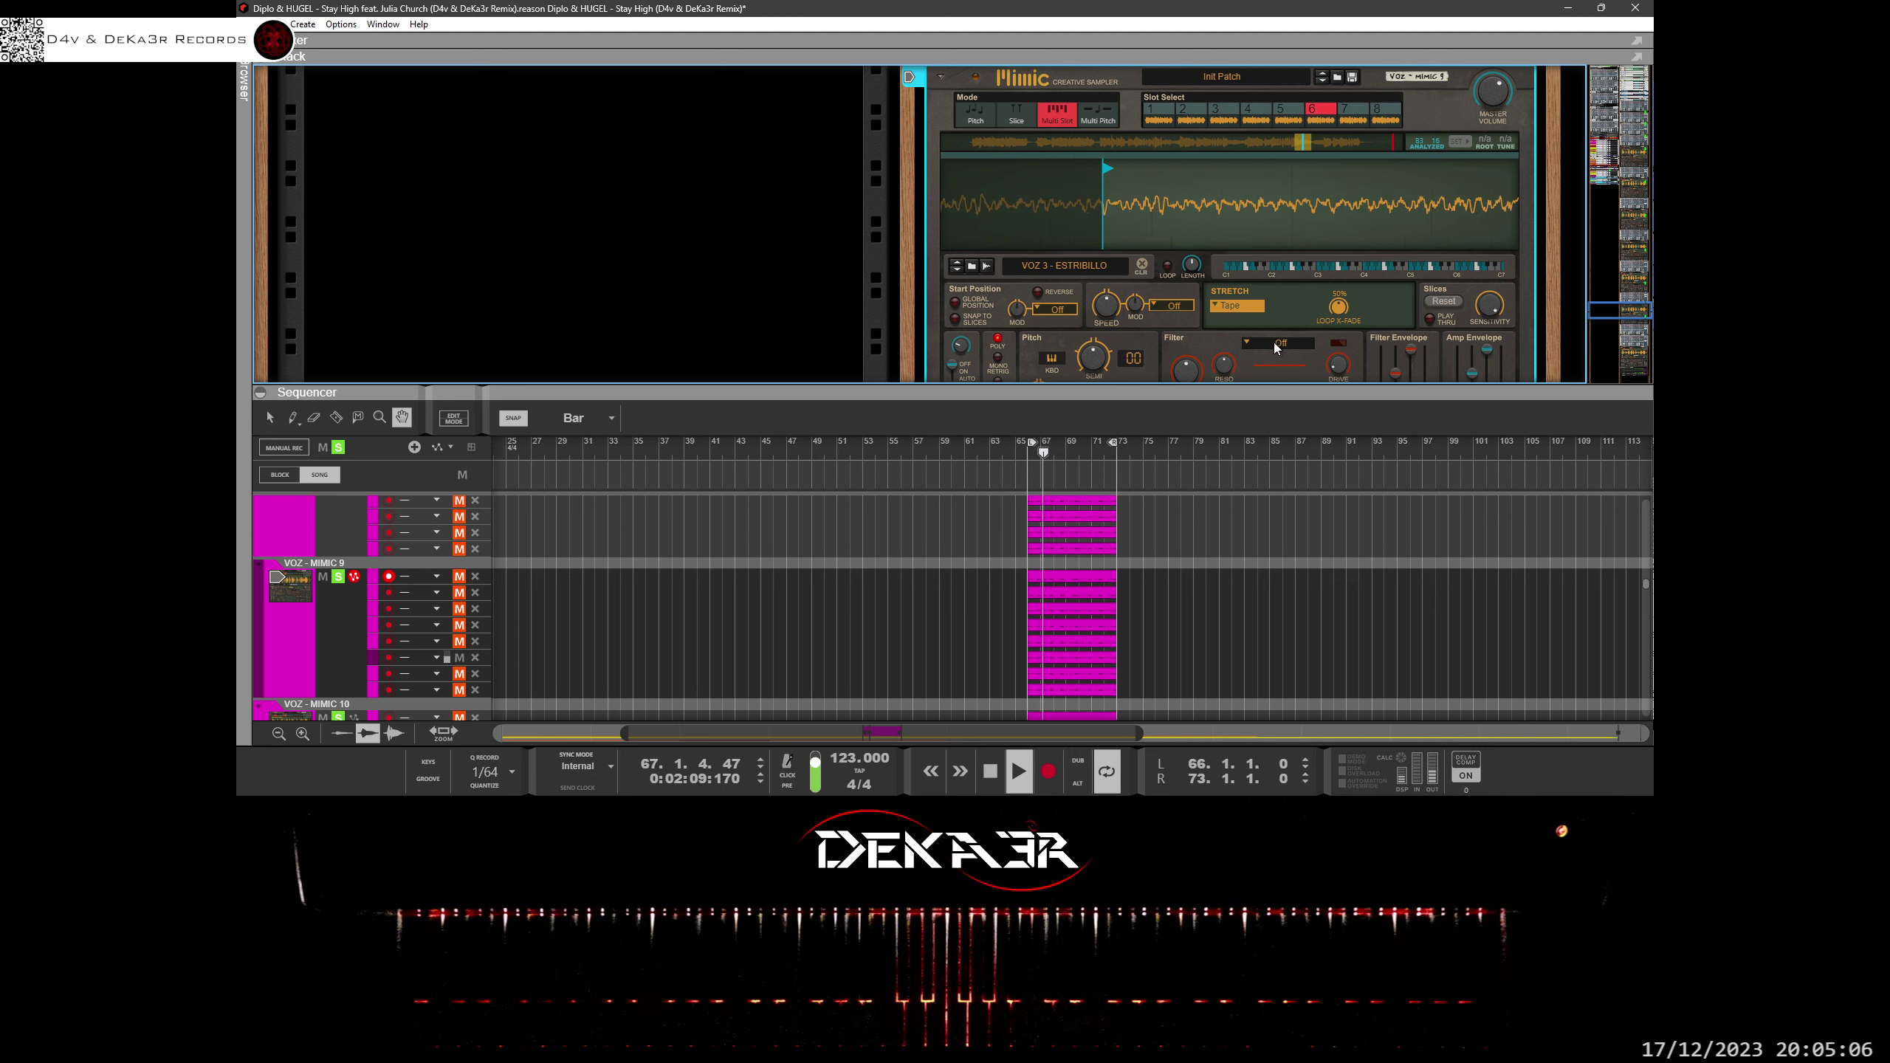
scroll(1072, 220, up, 2)
drag(1065, 166, 1067, 166)
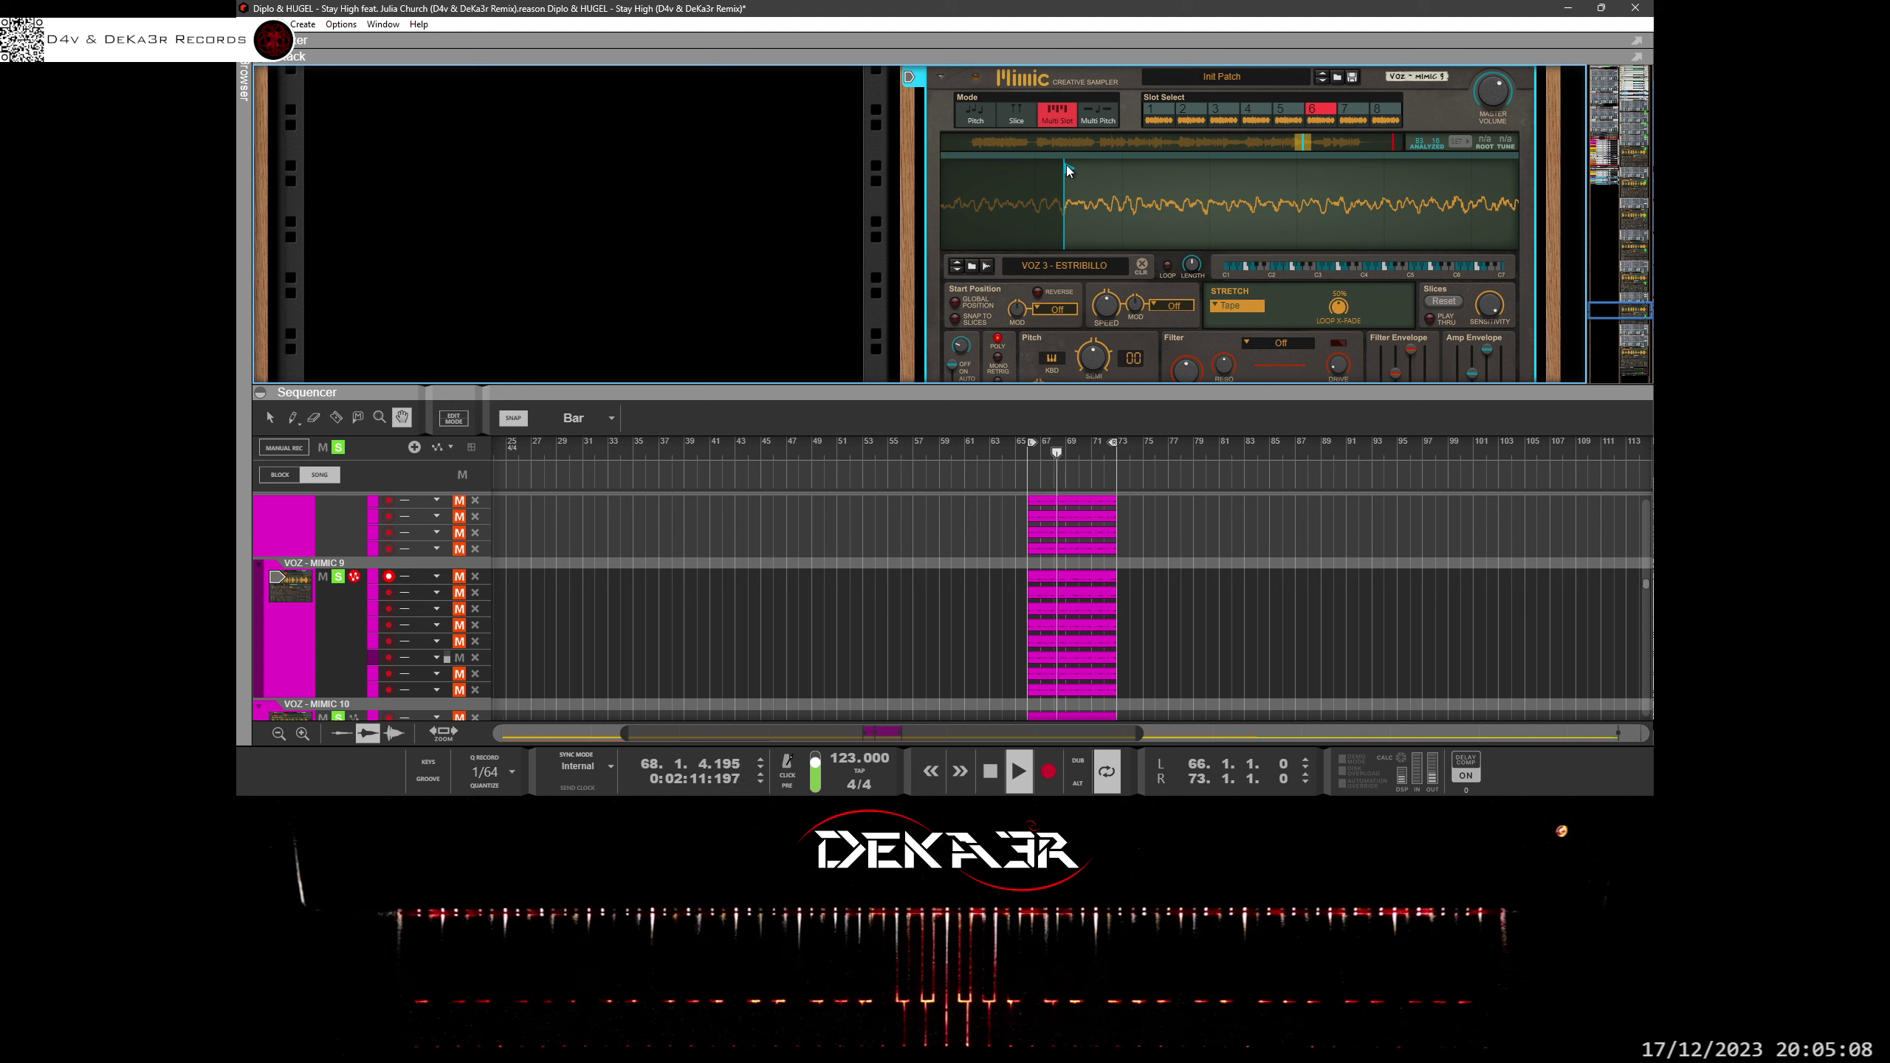
Make the seventh lane of VOZ - MIMIC 9 audible instead of the sixth, and fine-tune the sample start of slot 7.
click(460, 674)
click(460, 657)
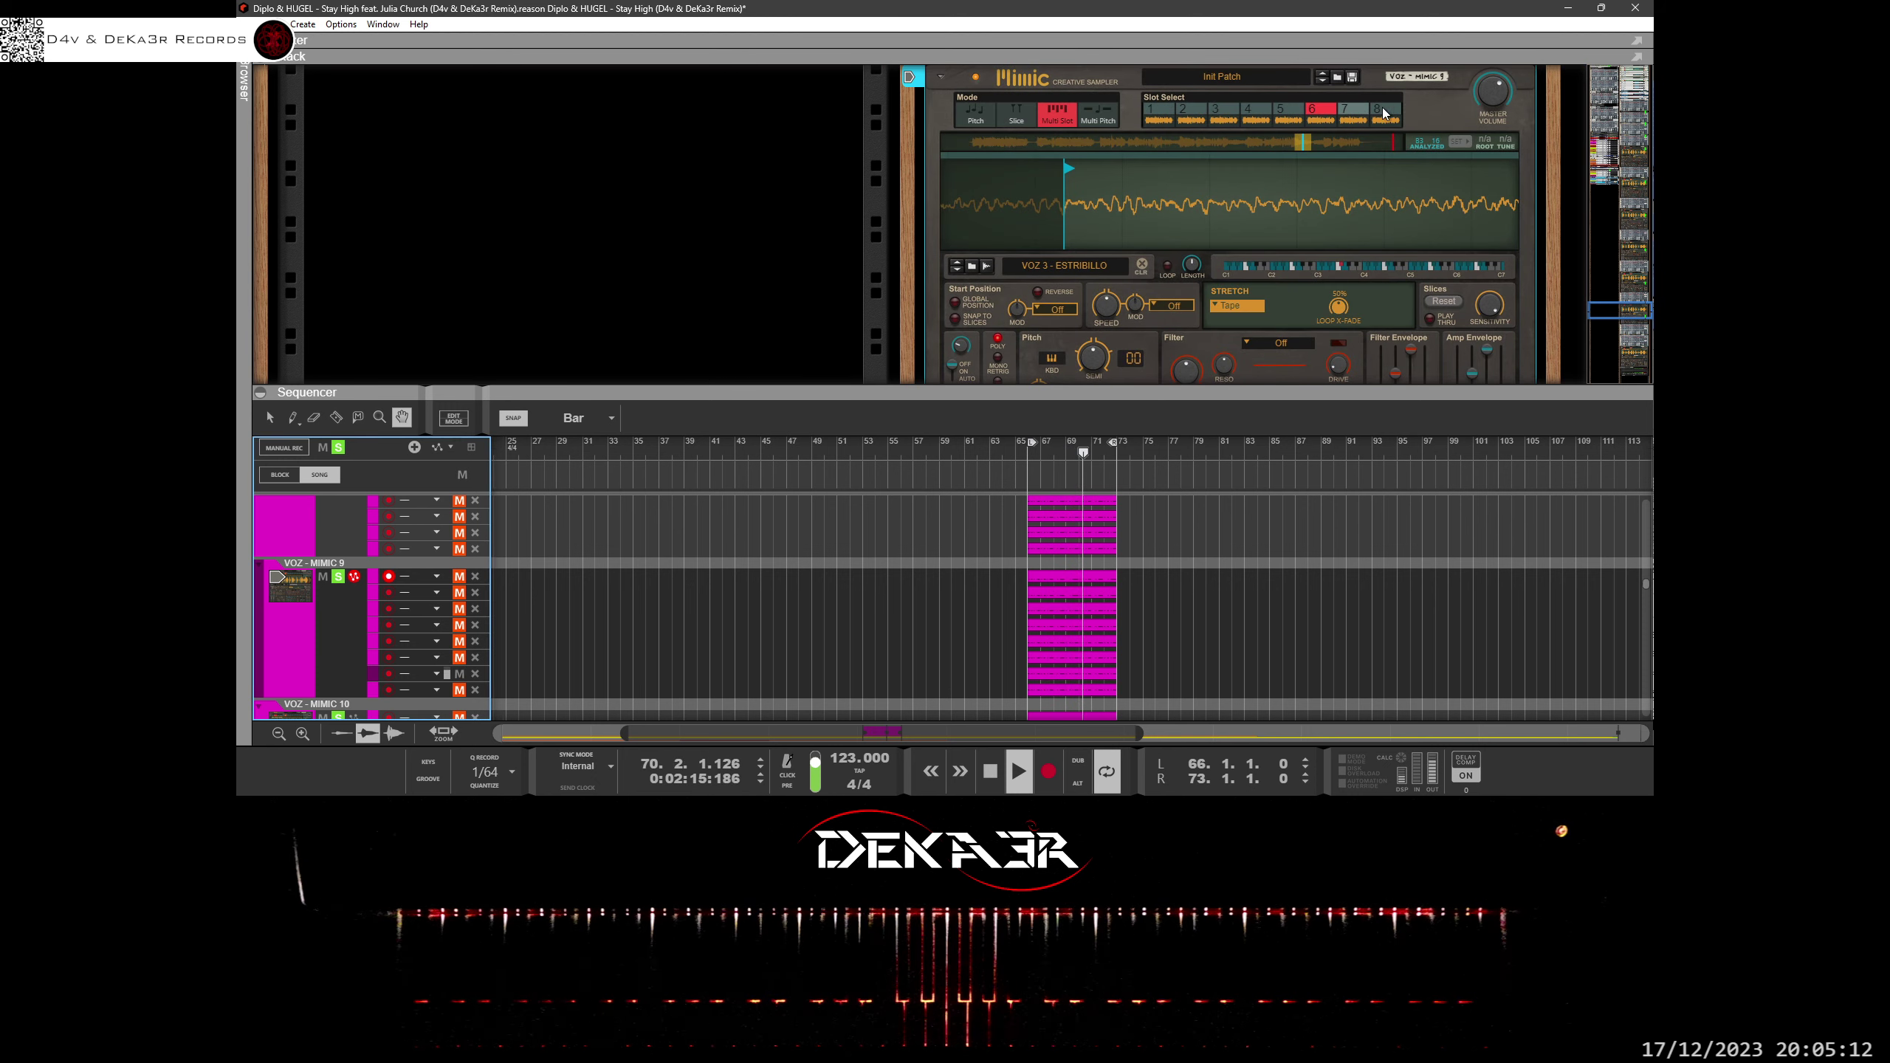
click(1350, 119)
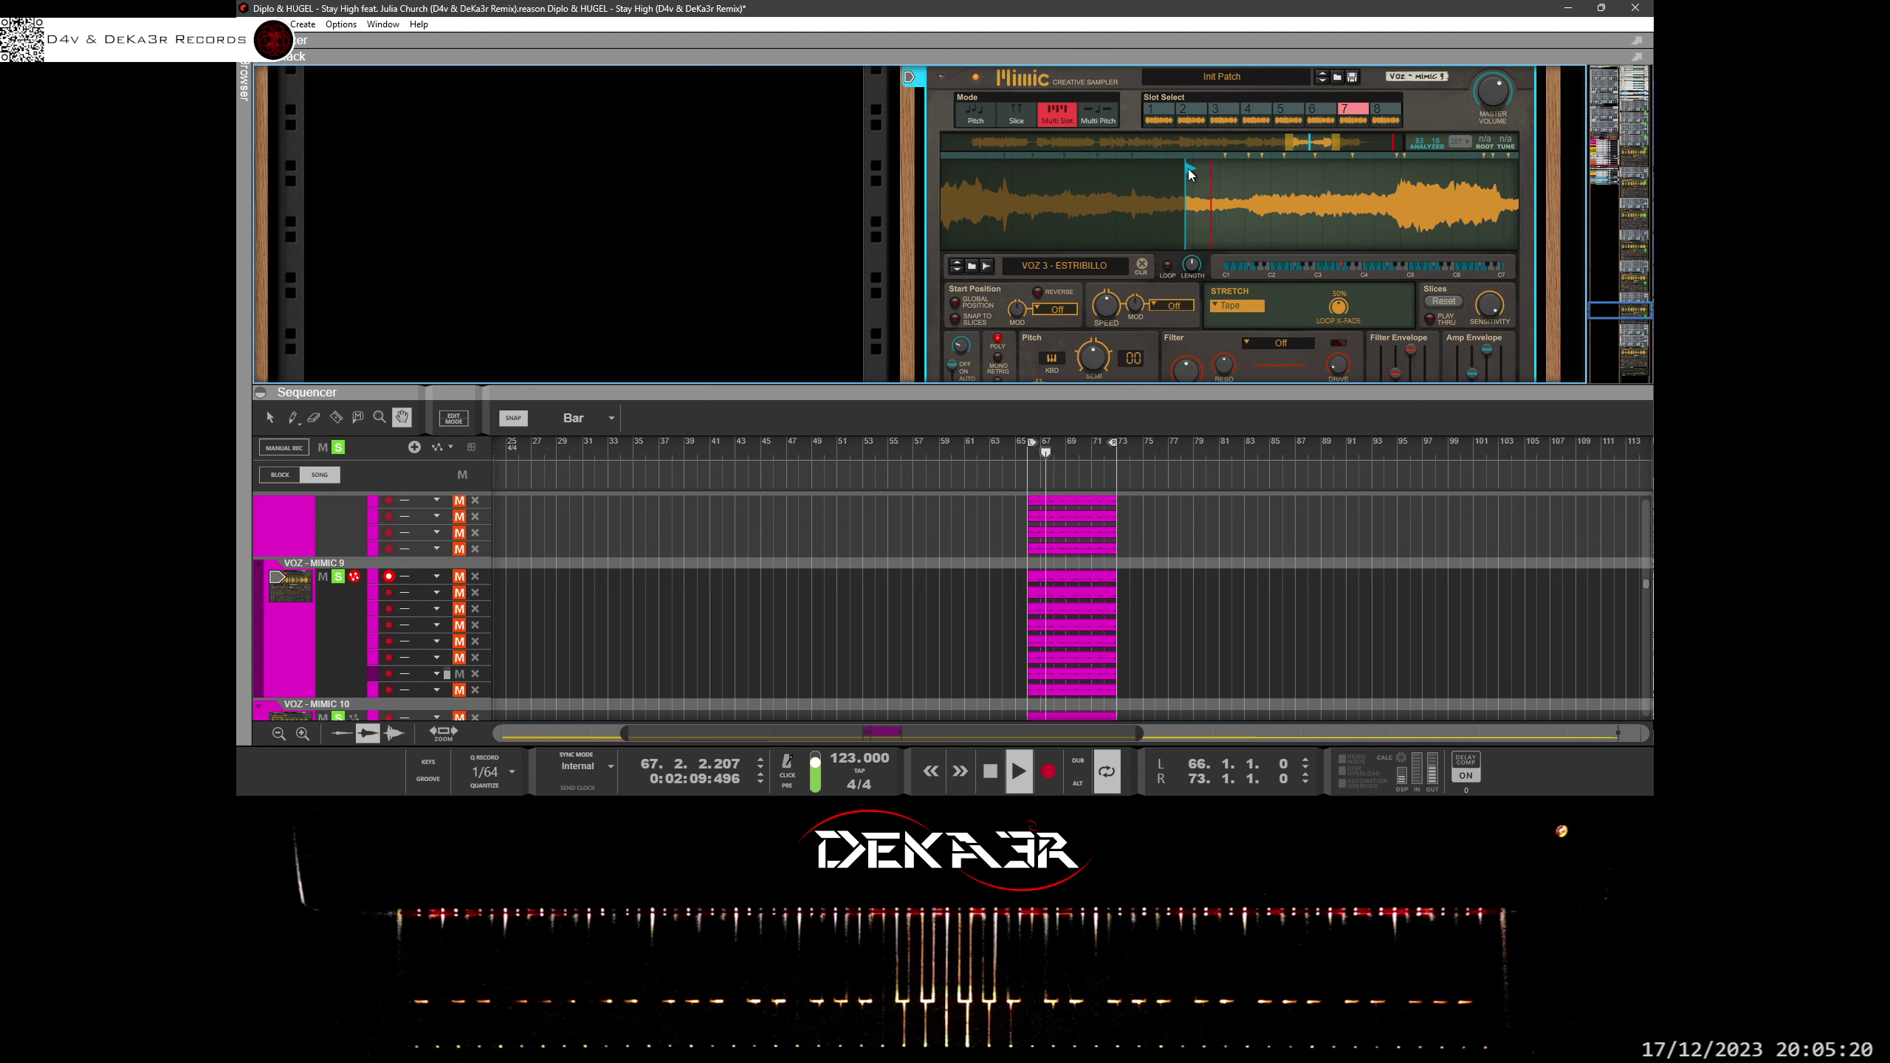
drag(1180, 187, 1173, 320)
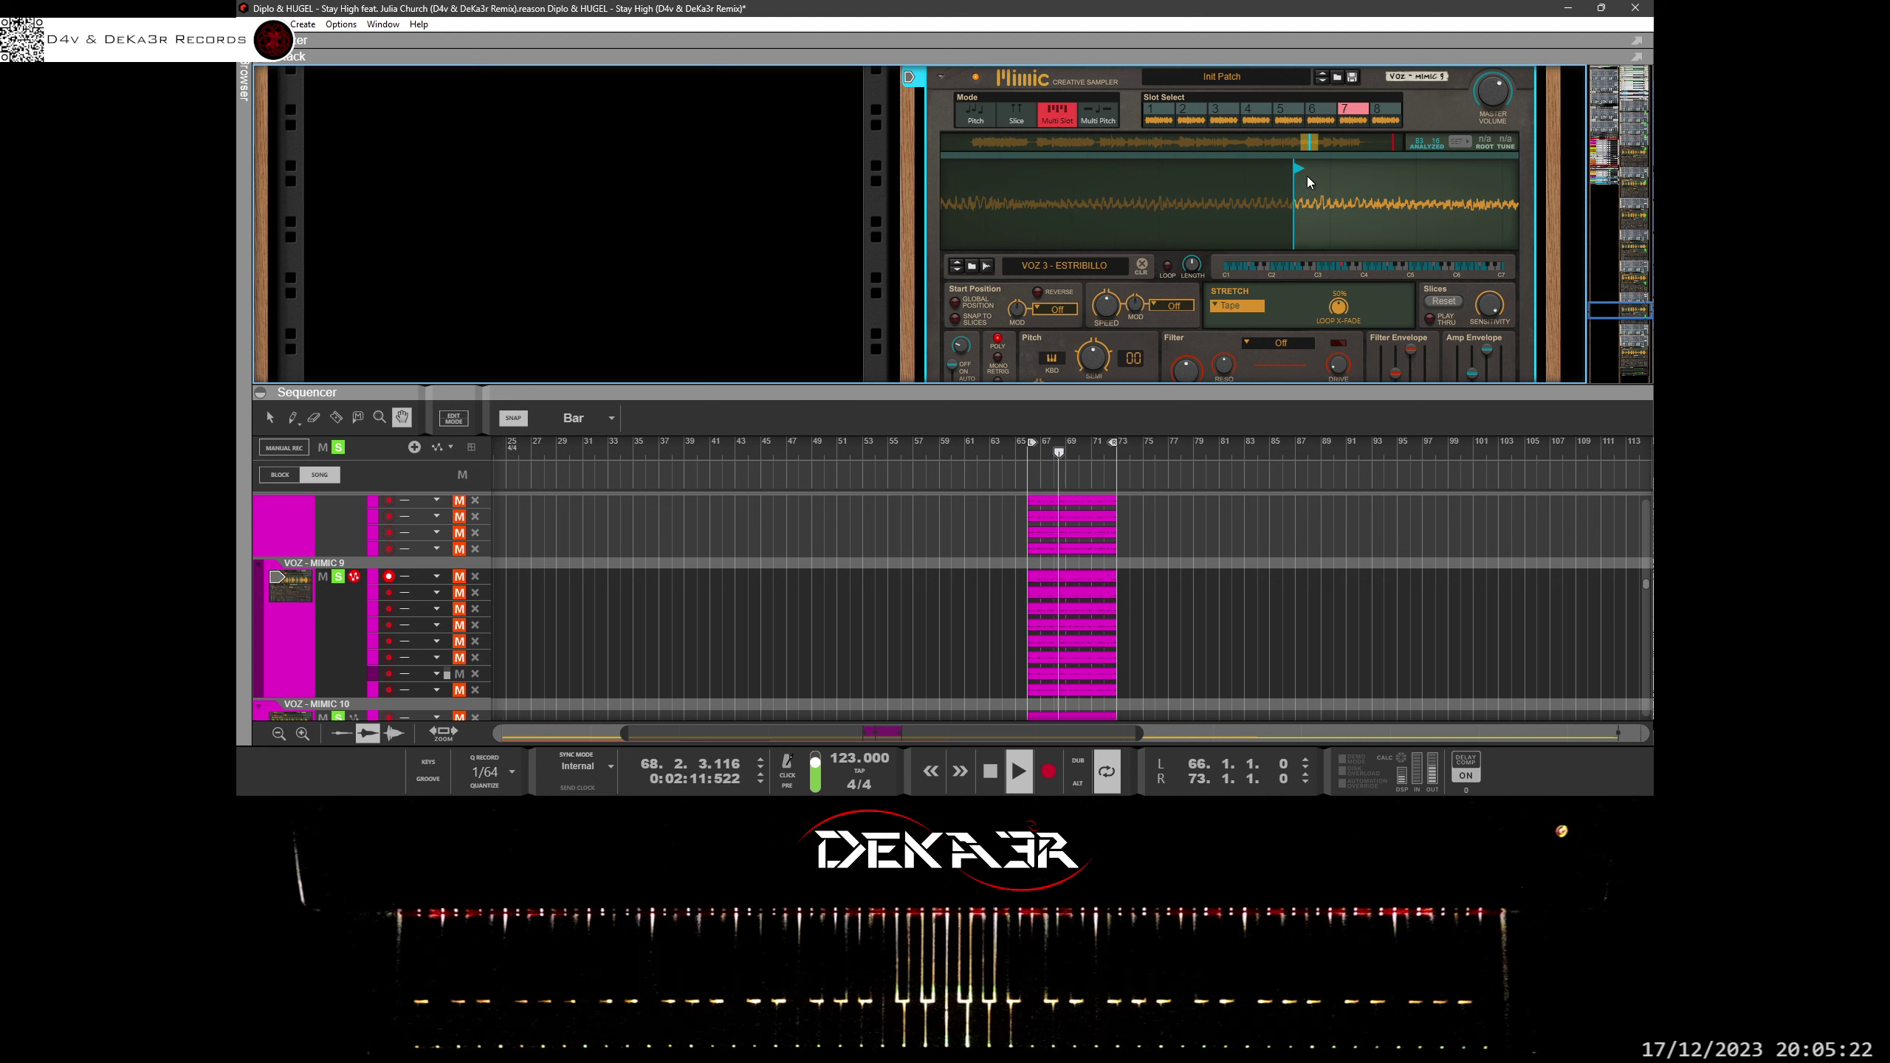
mouse_move(1307, 176)
mouse_down()
mouse_move(1308, 246)
mouse_move(1275, 241)
mouse_up()
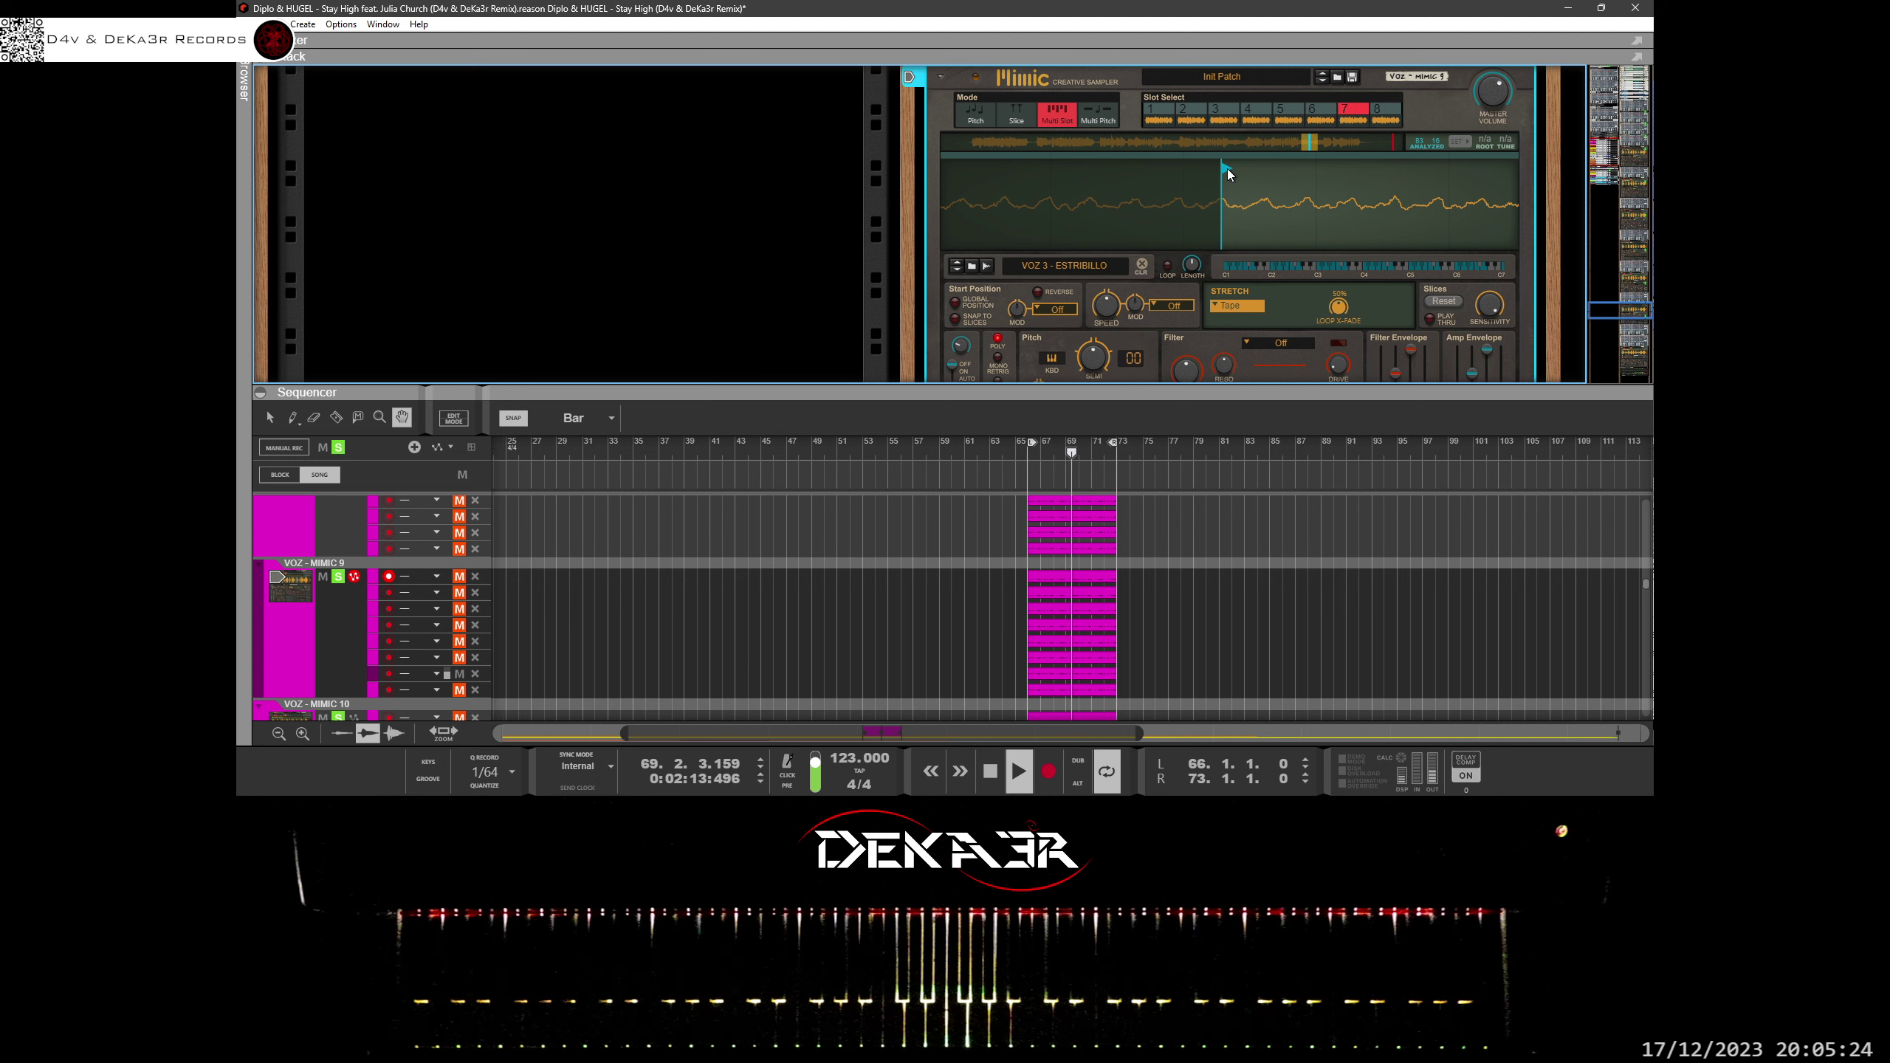
drag(1225, 170, 1208, 173)
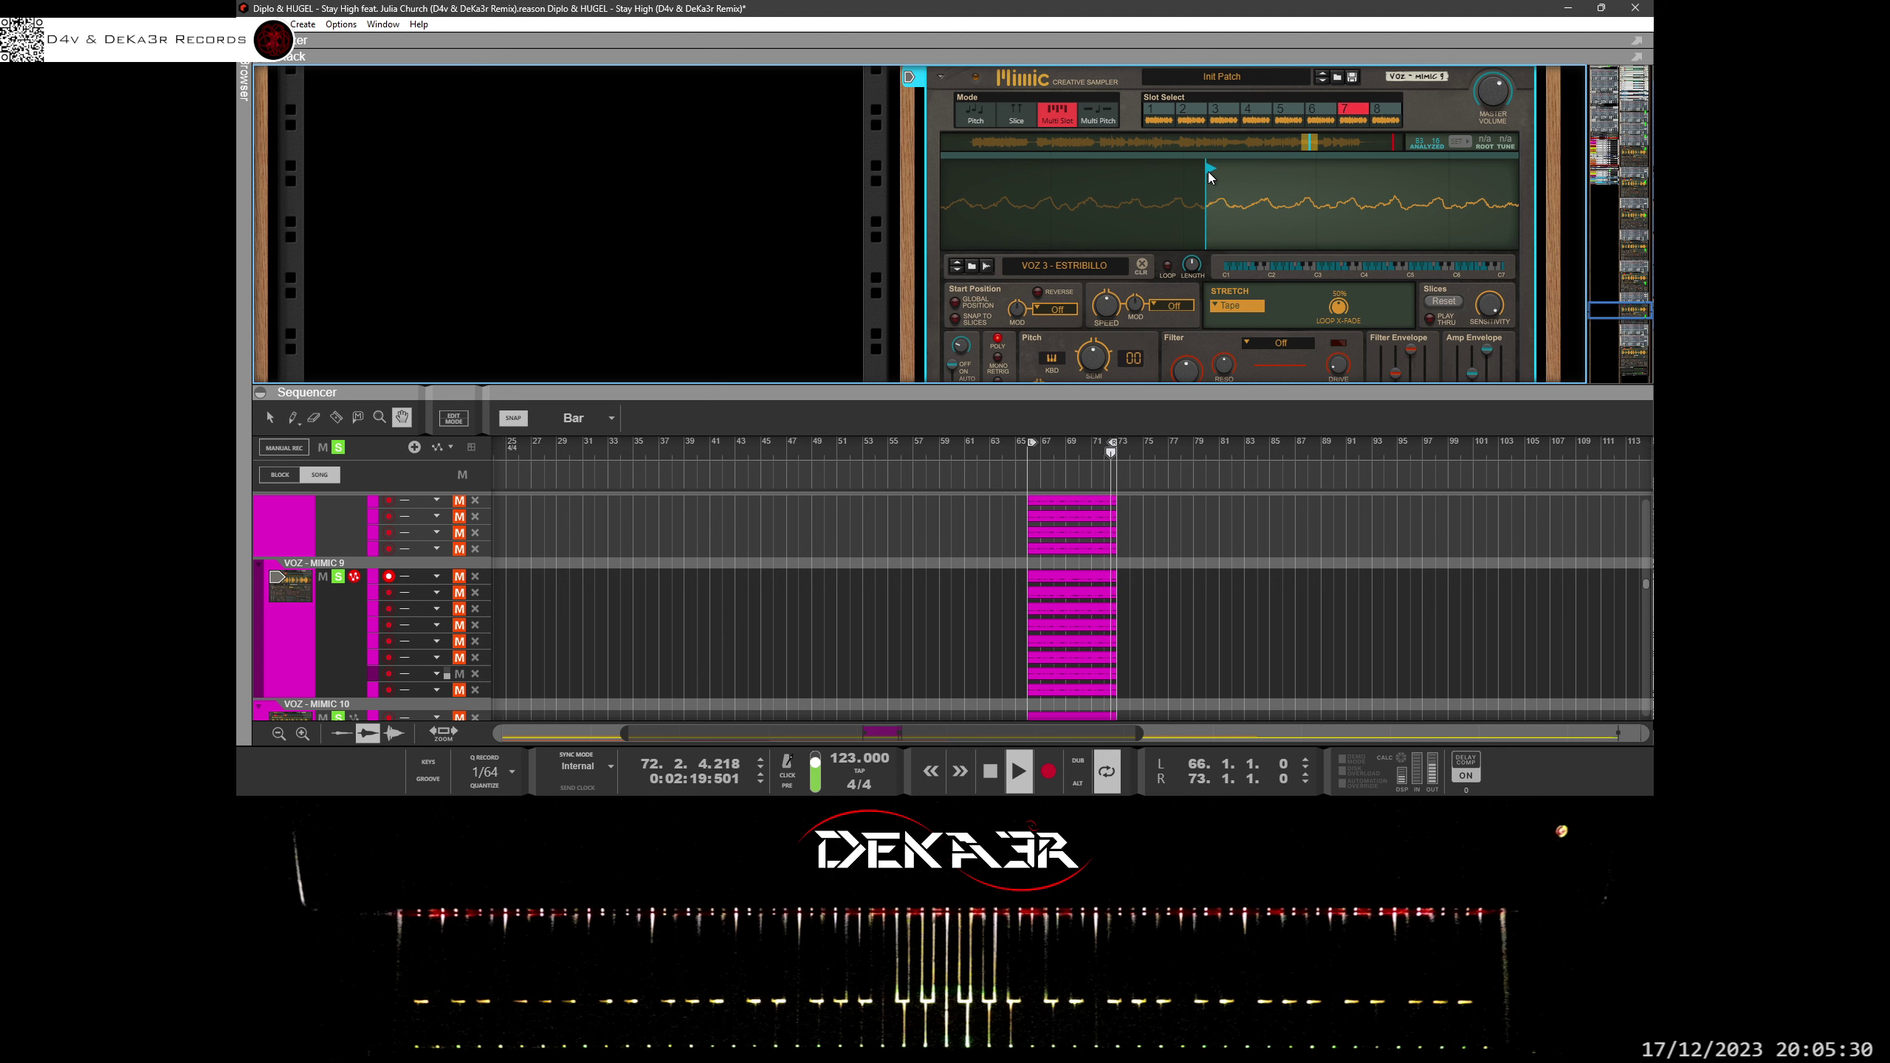
Make only the eighth lane of VOZ - MIMIC 9 audible and select slot 8 of its sampler.
click(387, 695)
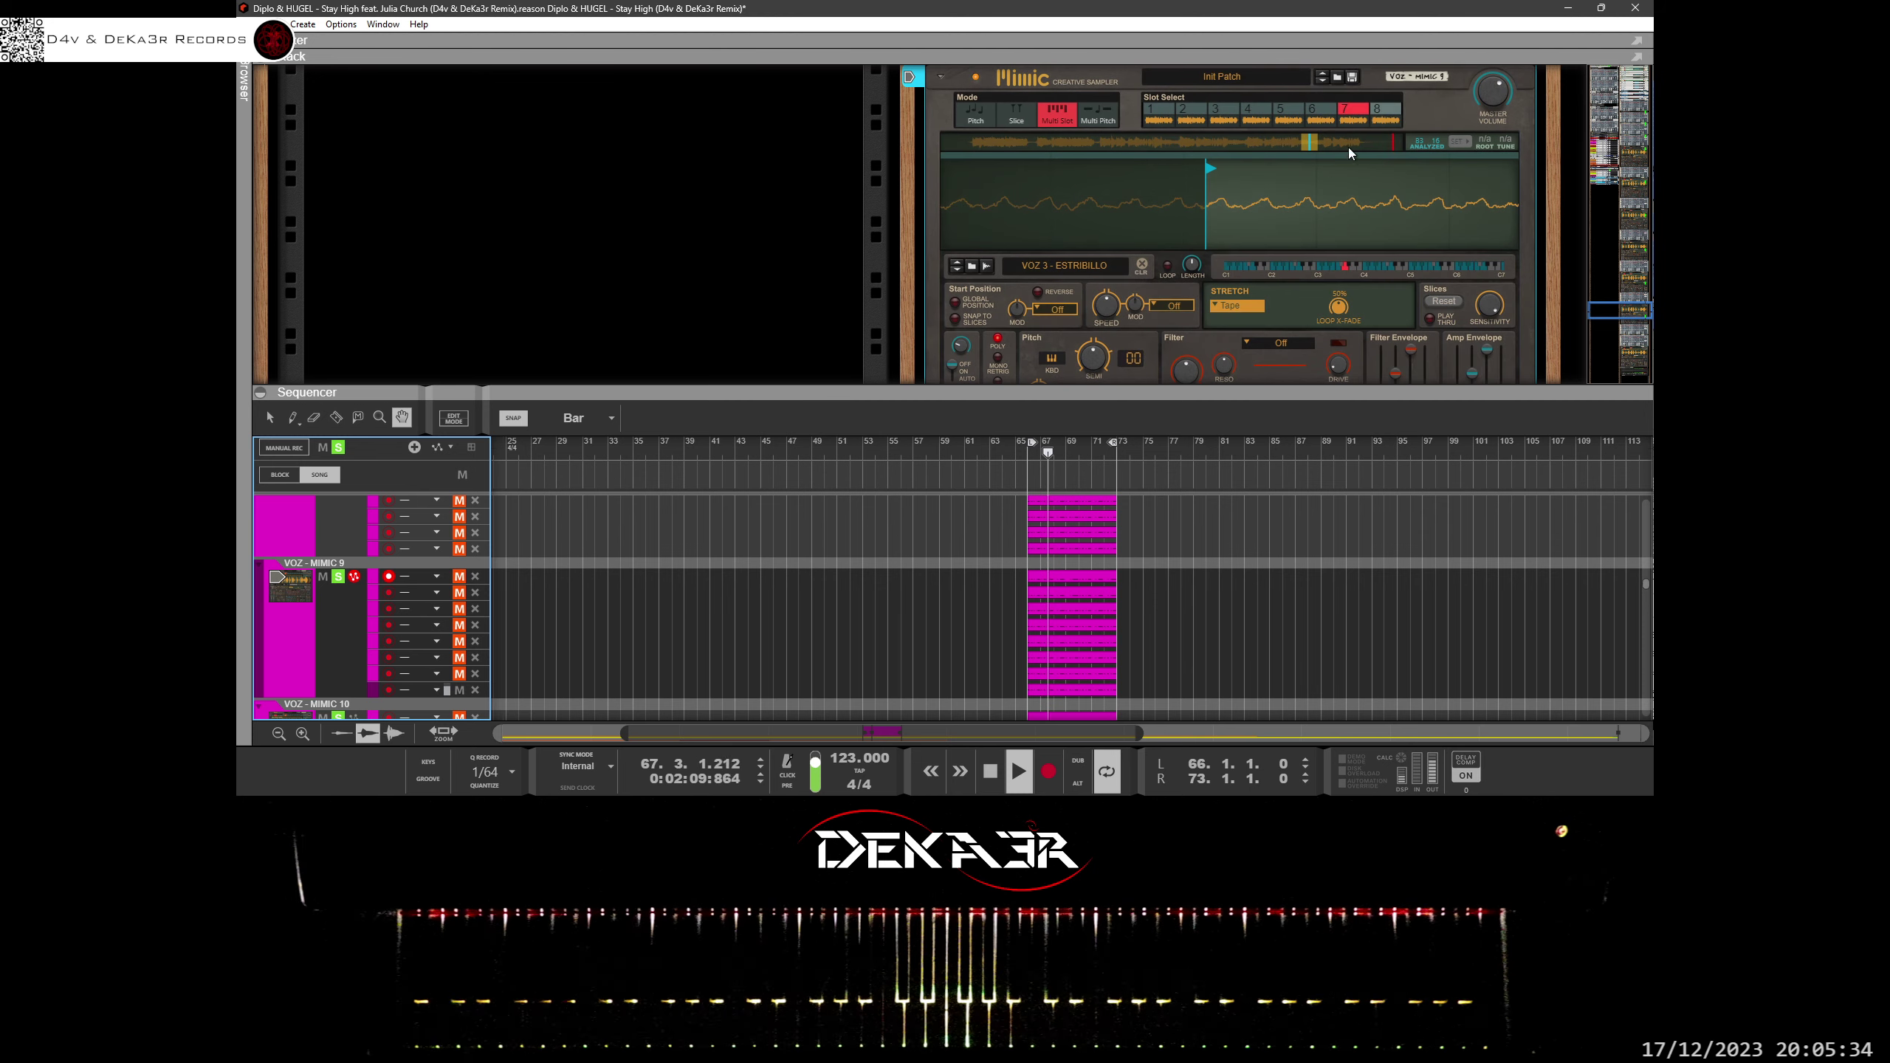
click(1383, 111)
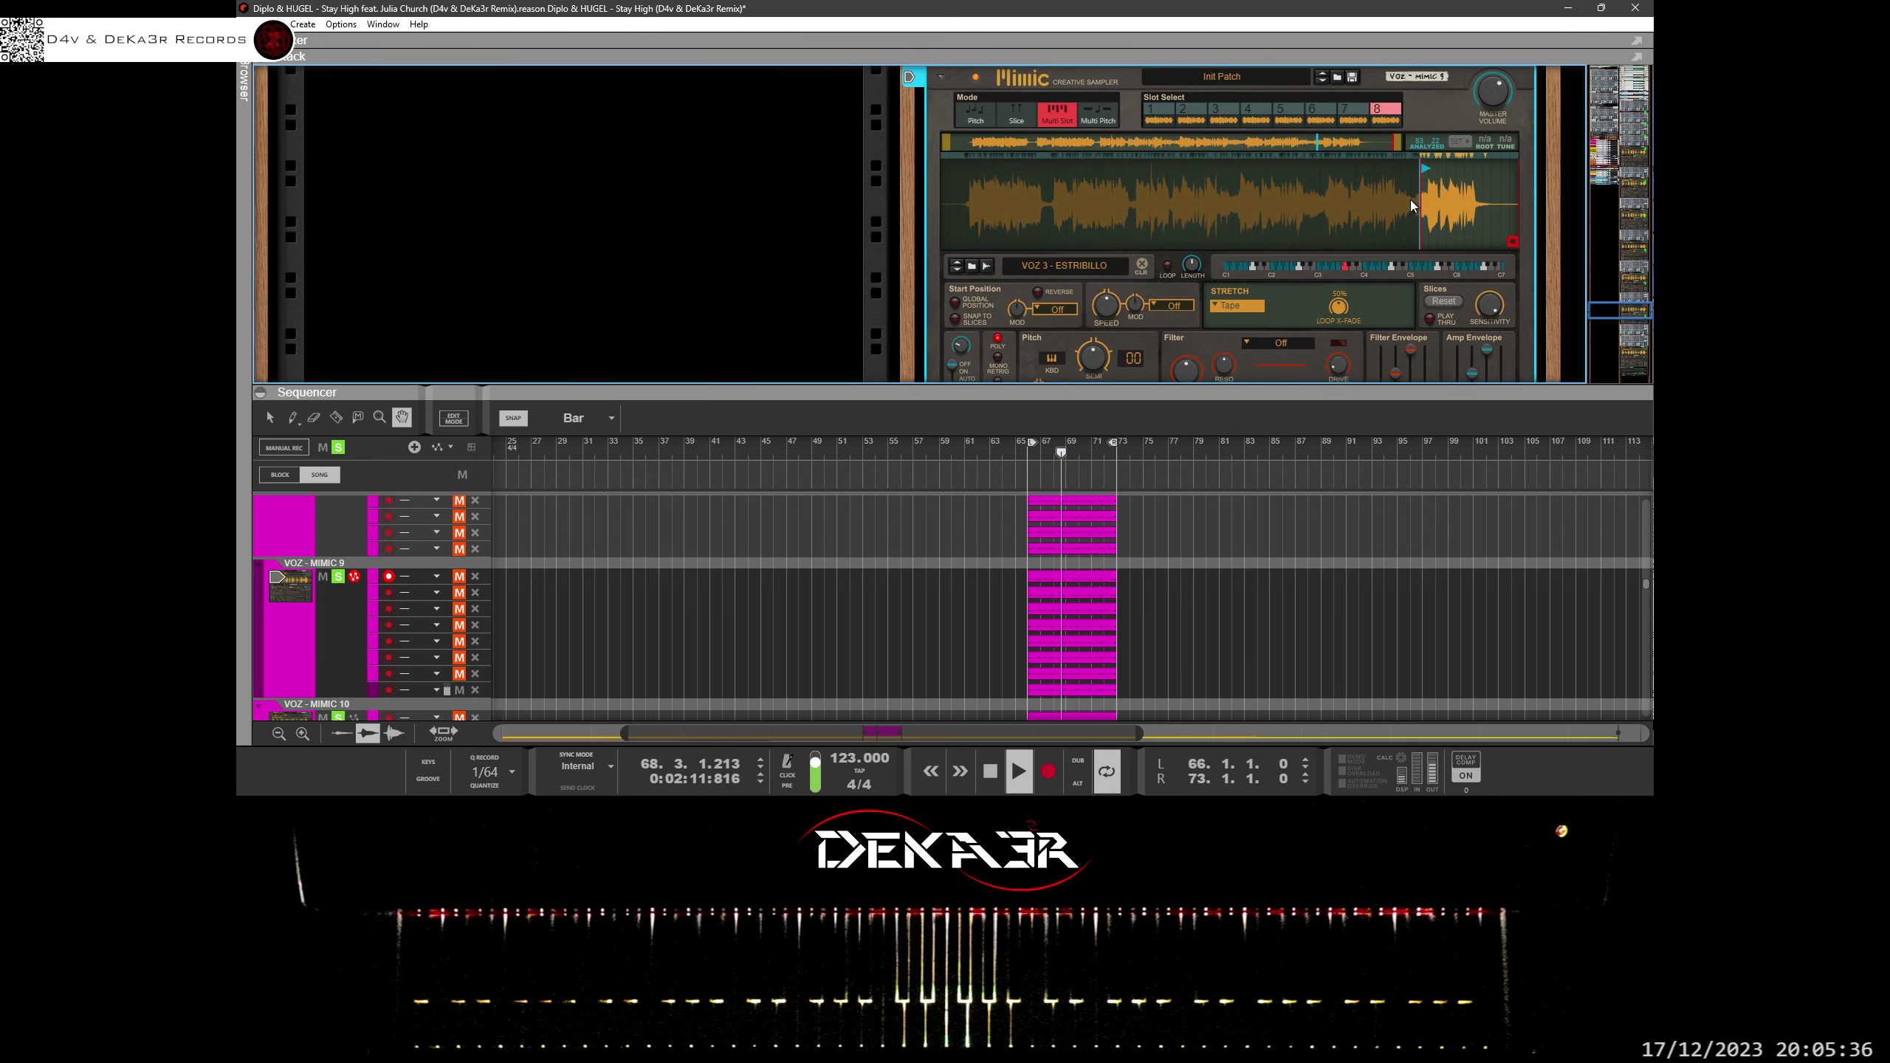
Fine-tune the sample start marker of slot 8 in the VOZ - MIMIC 9 sampler and mute the eighth lane.
drag(1337, 270, 1224, 290)
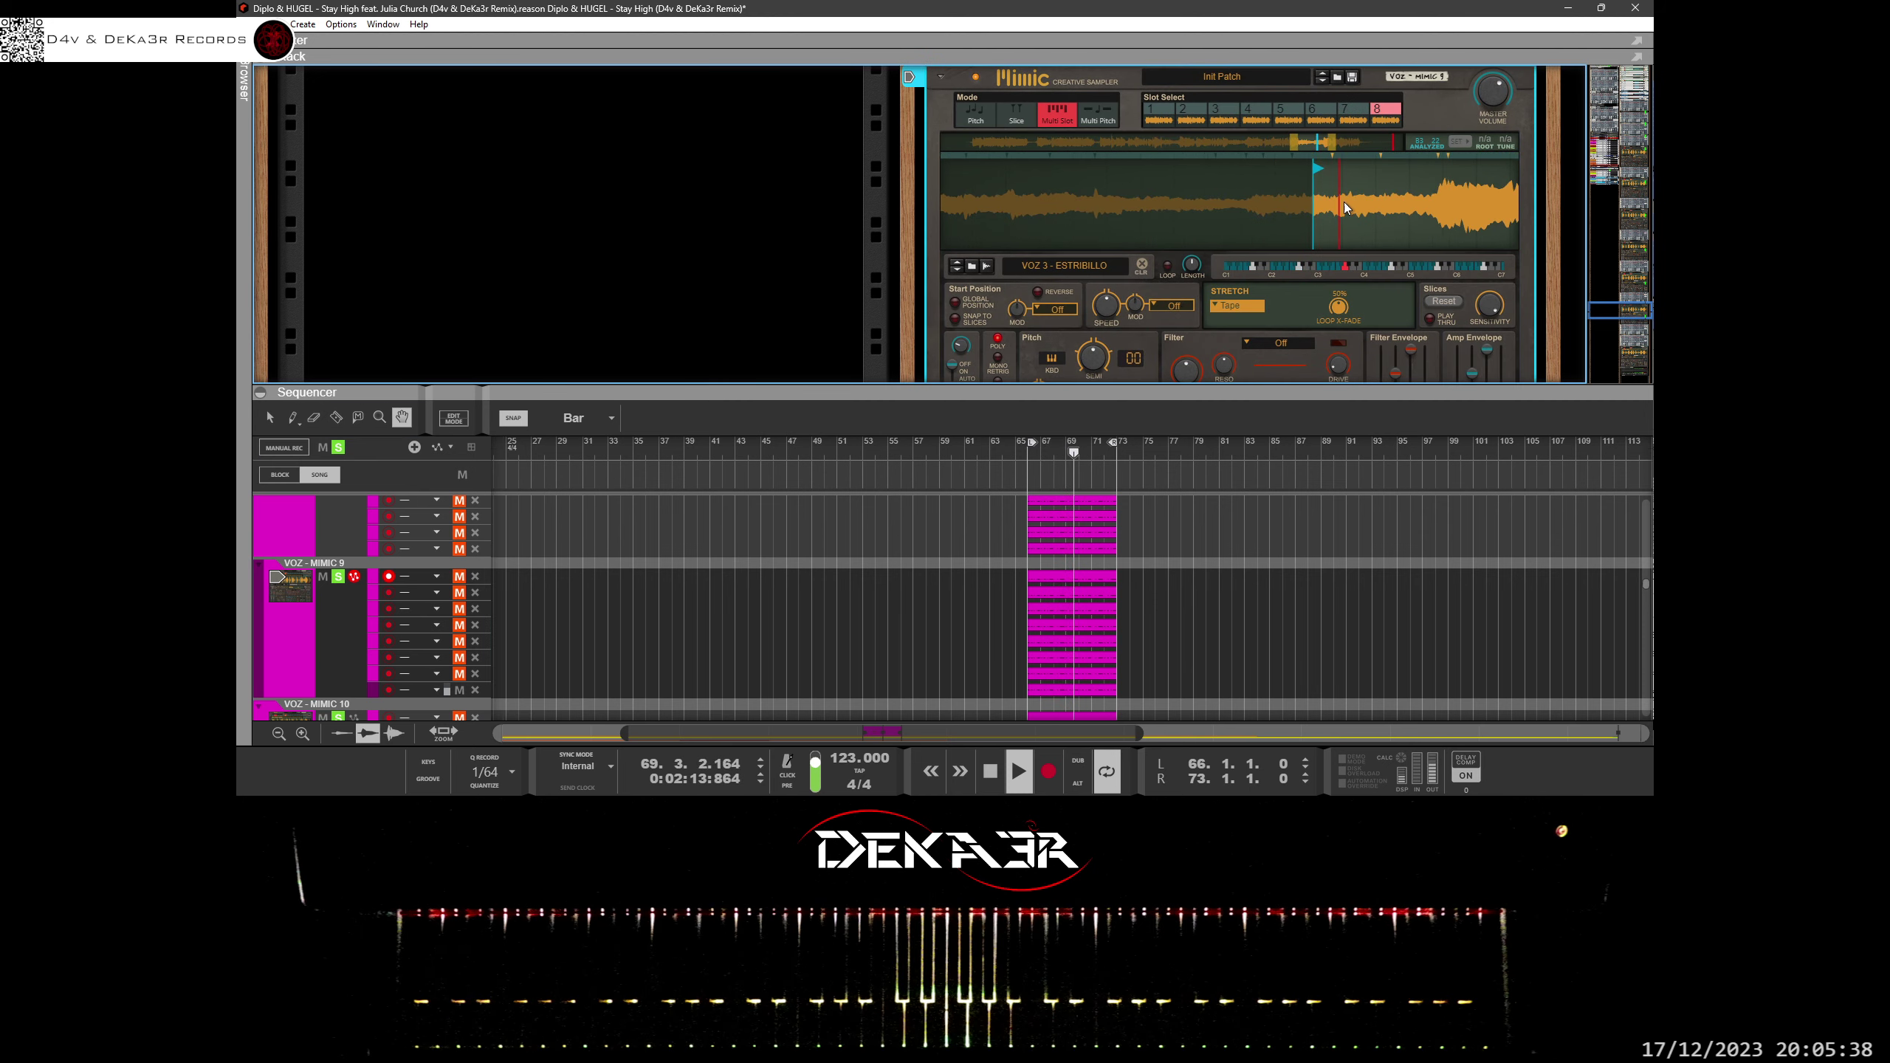
drag(1344, 201, 1194, 174)
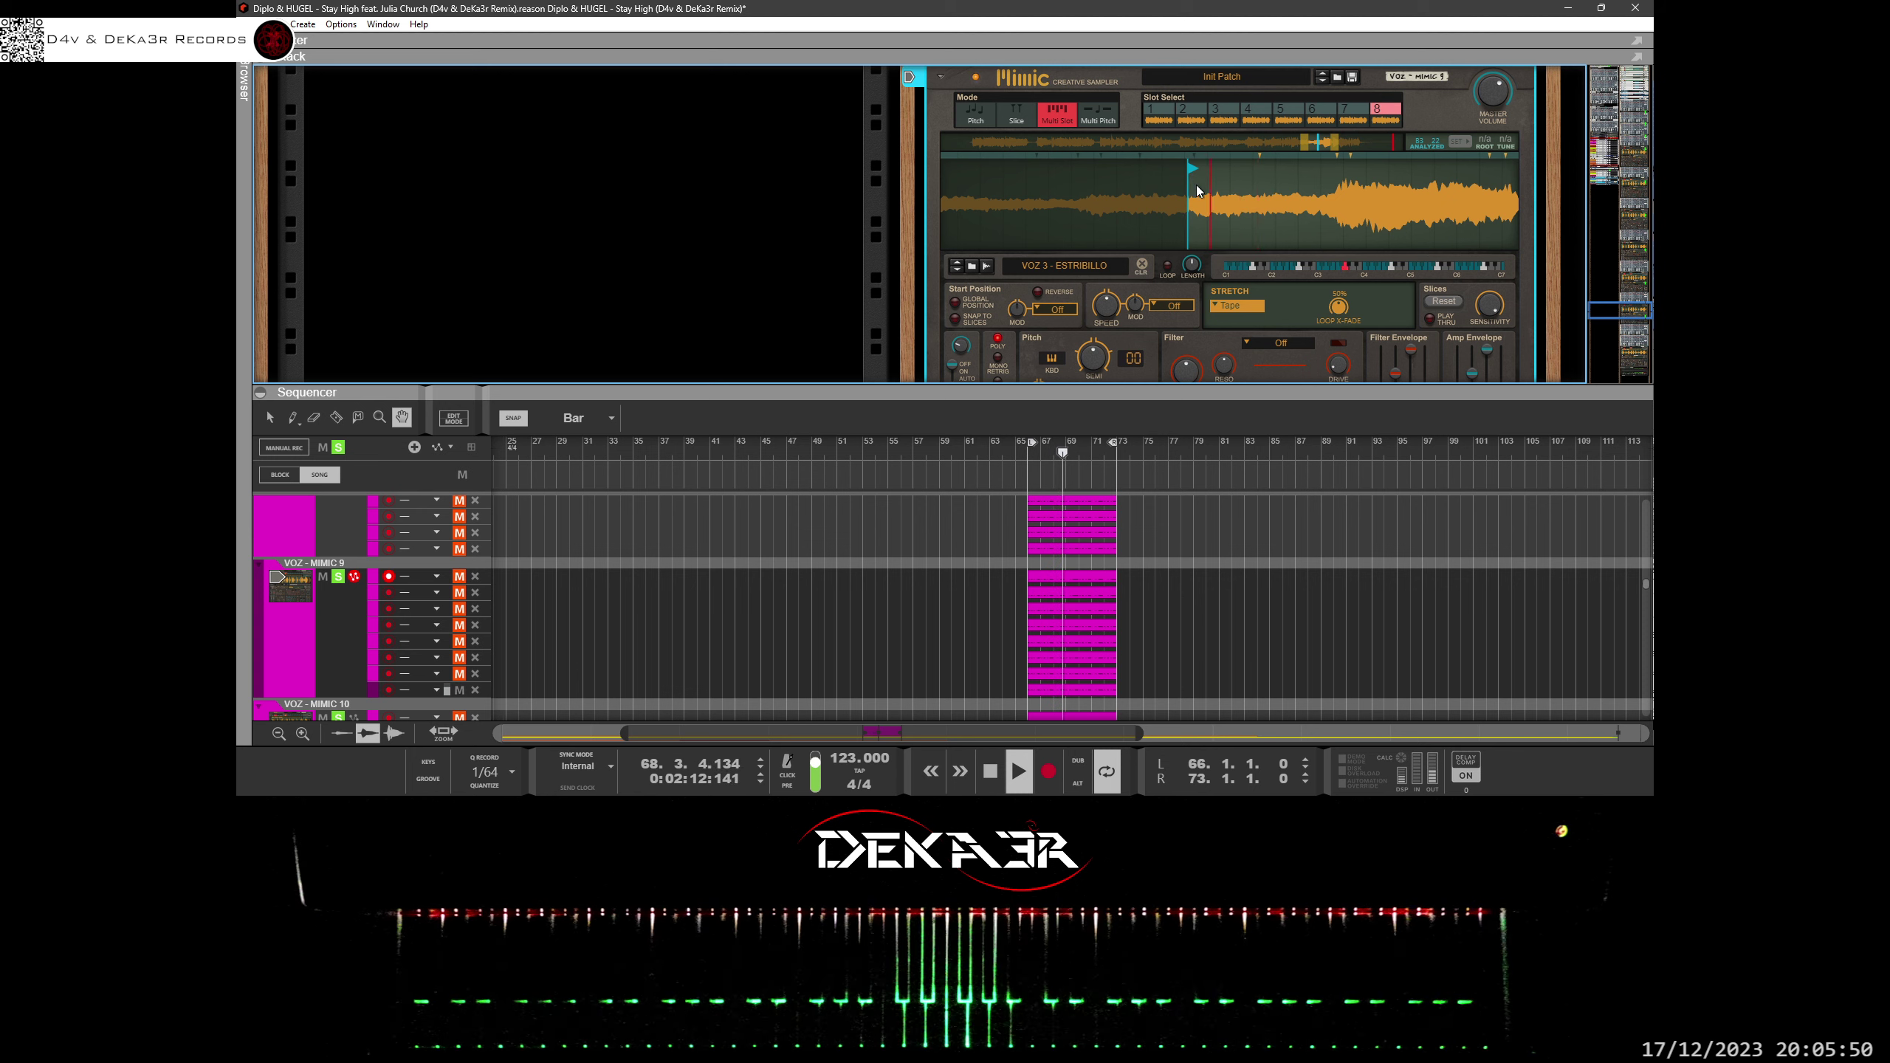
drag(1196, 186, 1217, 255)
drag(1184, 192, 1253, 257)
drag(1200, 196, 1177, 270)
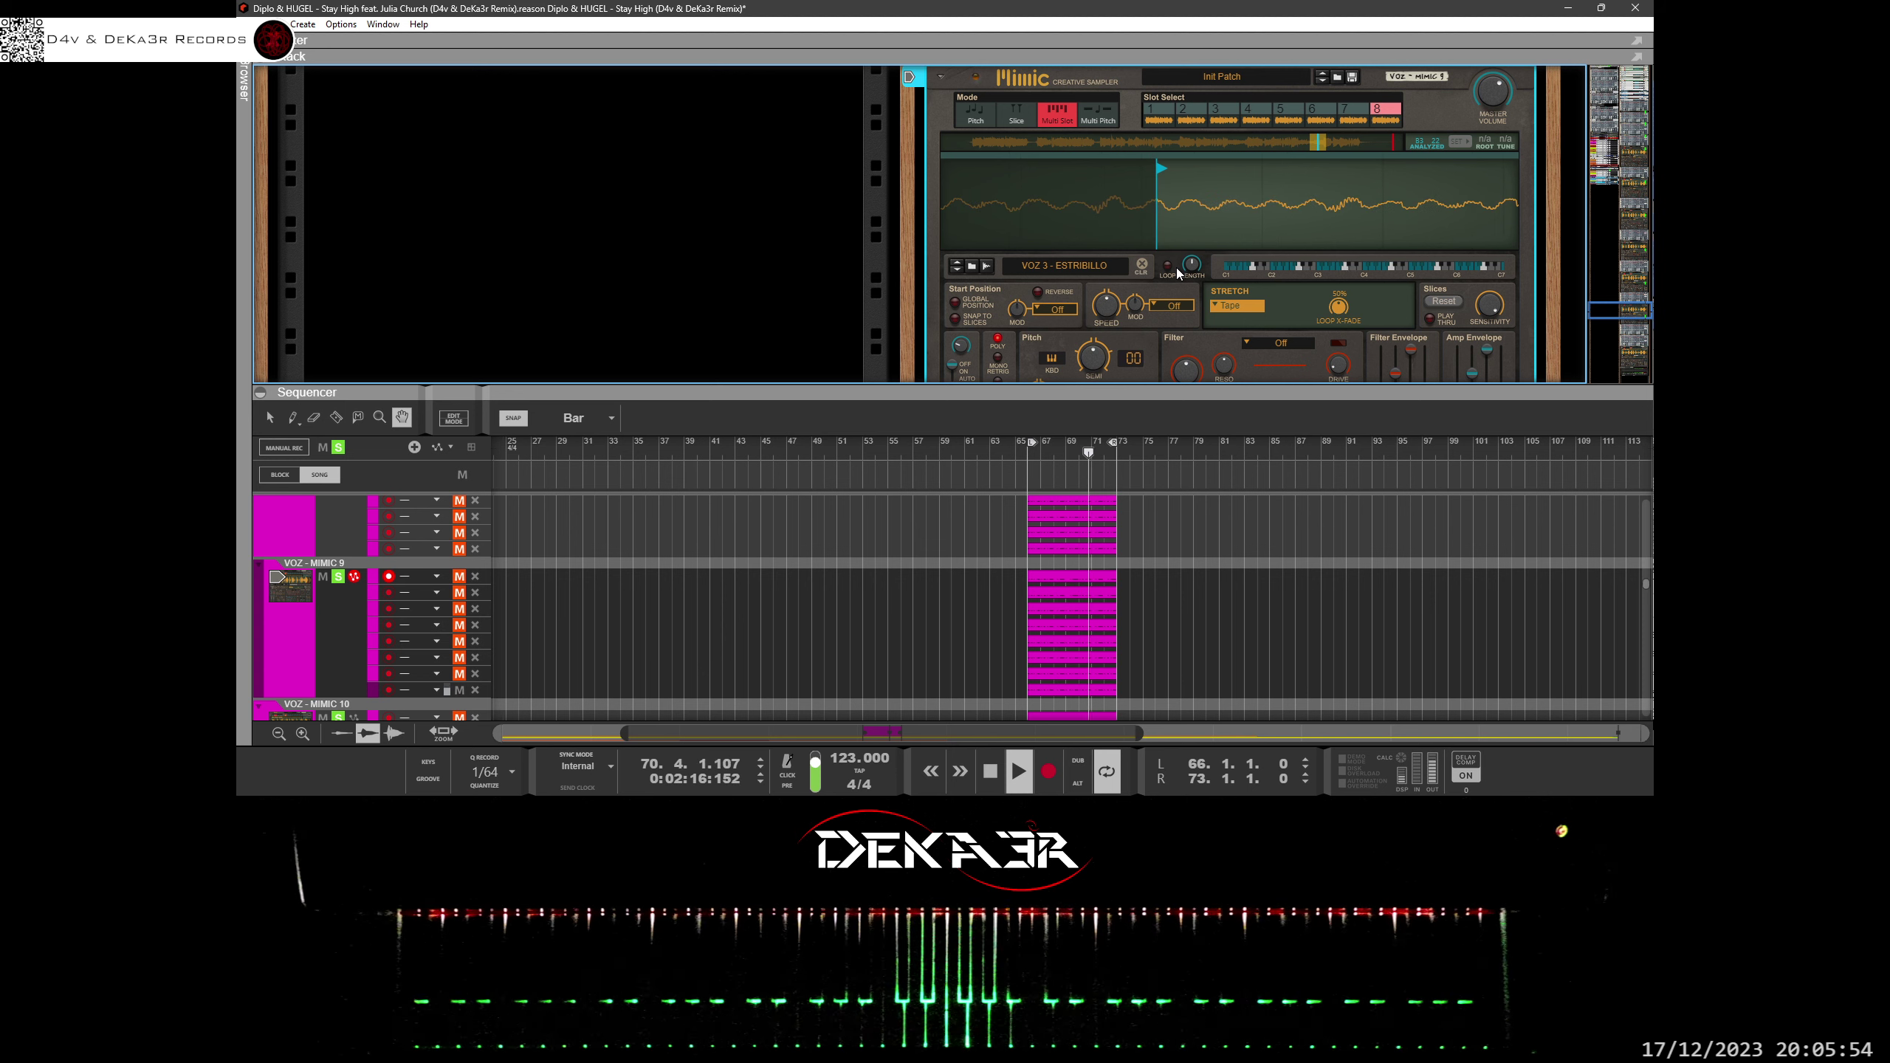
drag(1160, 170, 1105, 183)
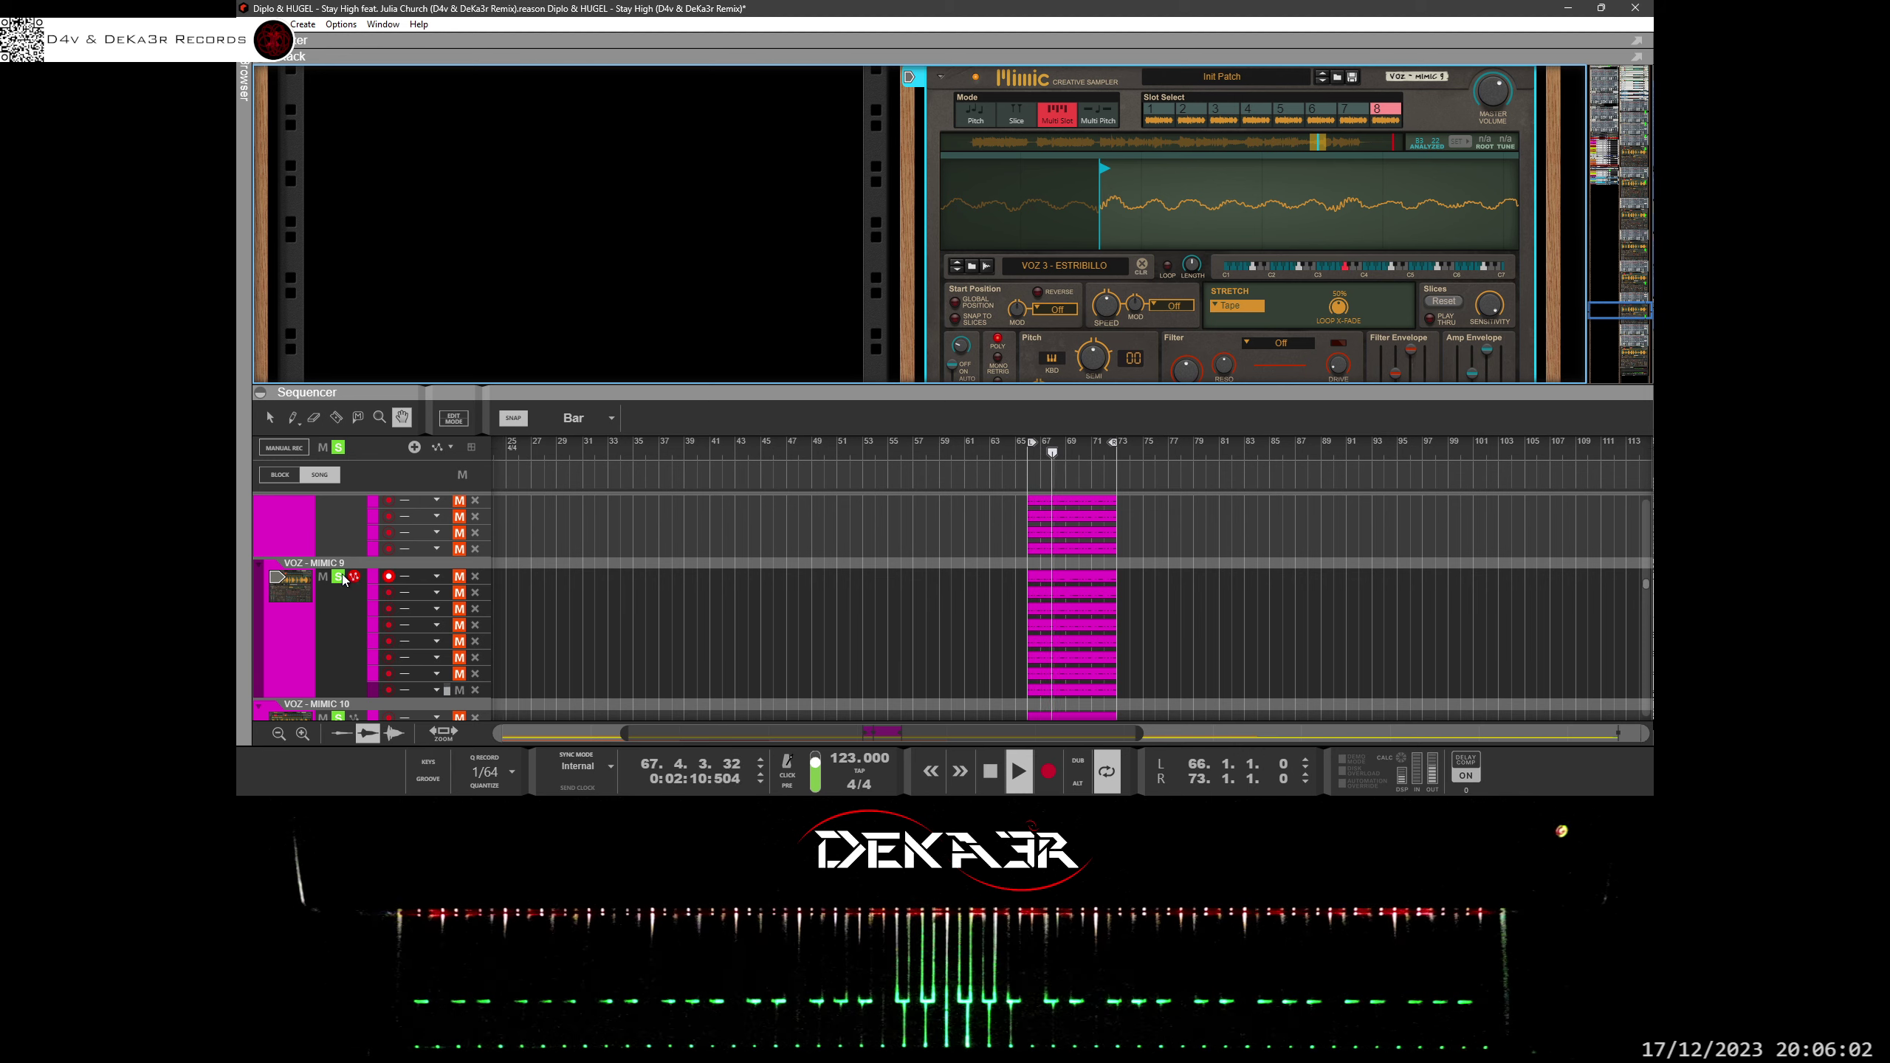
click(458, 691)
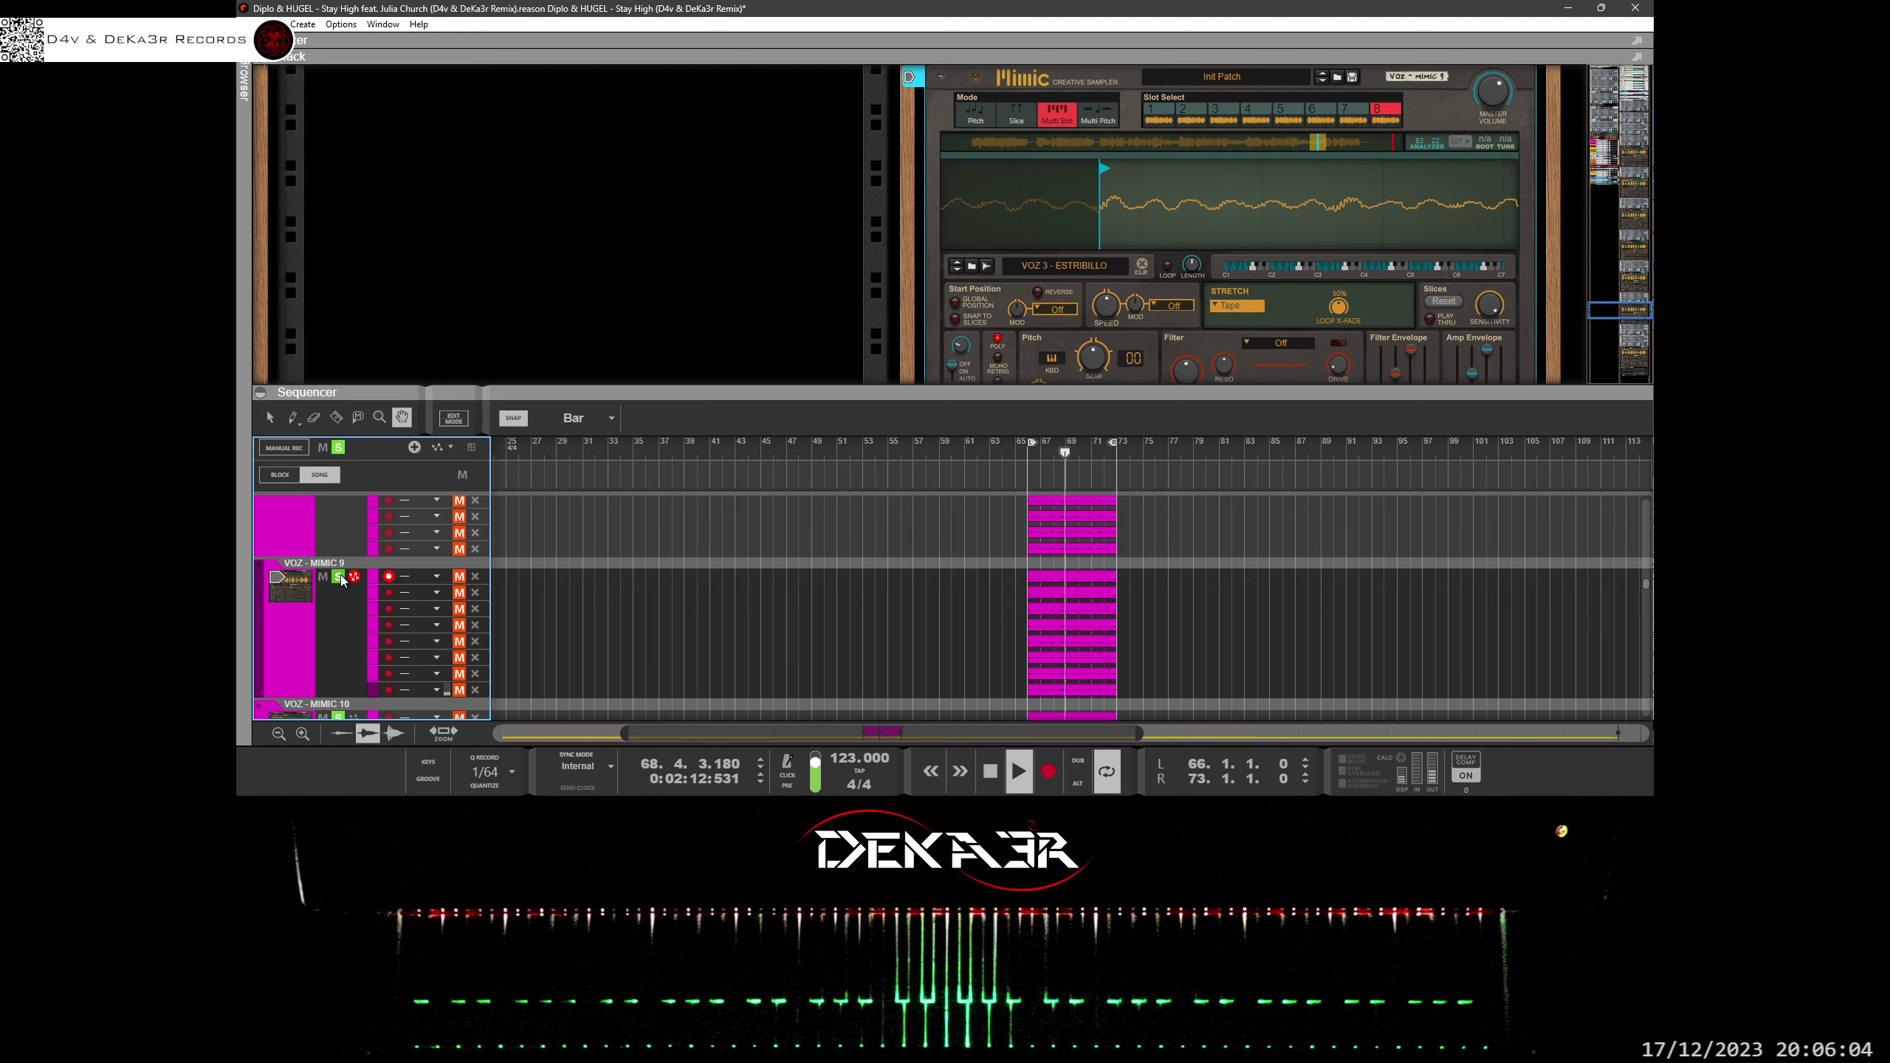
Make the first lane of VOZ - MIMIC 10 audible and fine-tune the sample start of slot 1 in its sampler.
scroll(541, 612, down, 5)
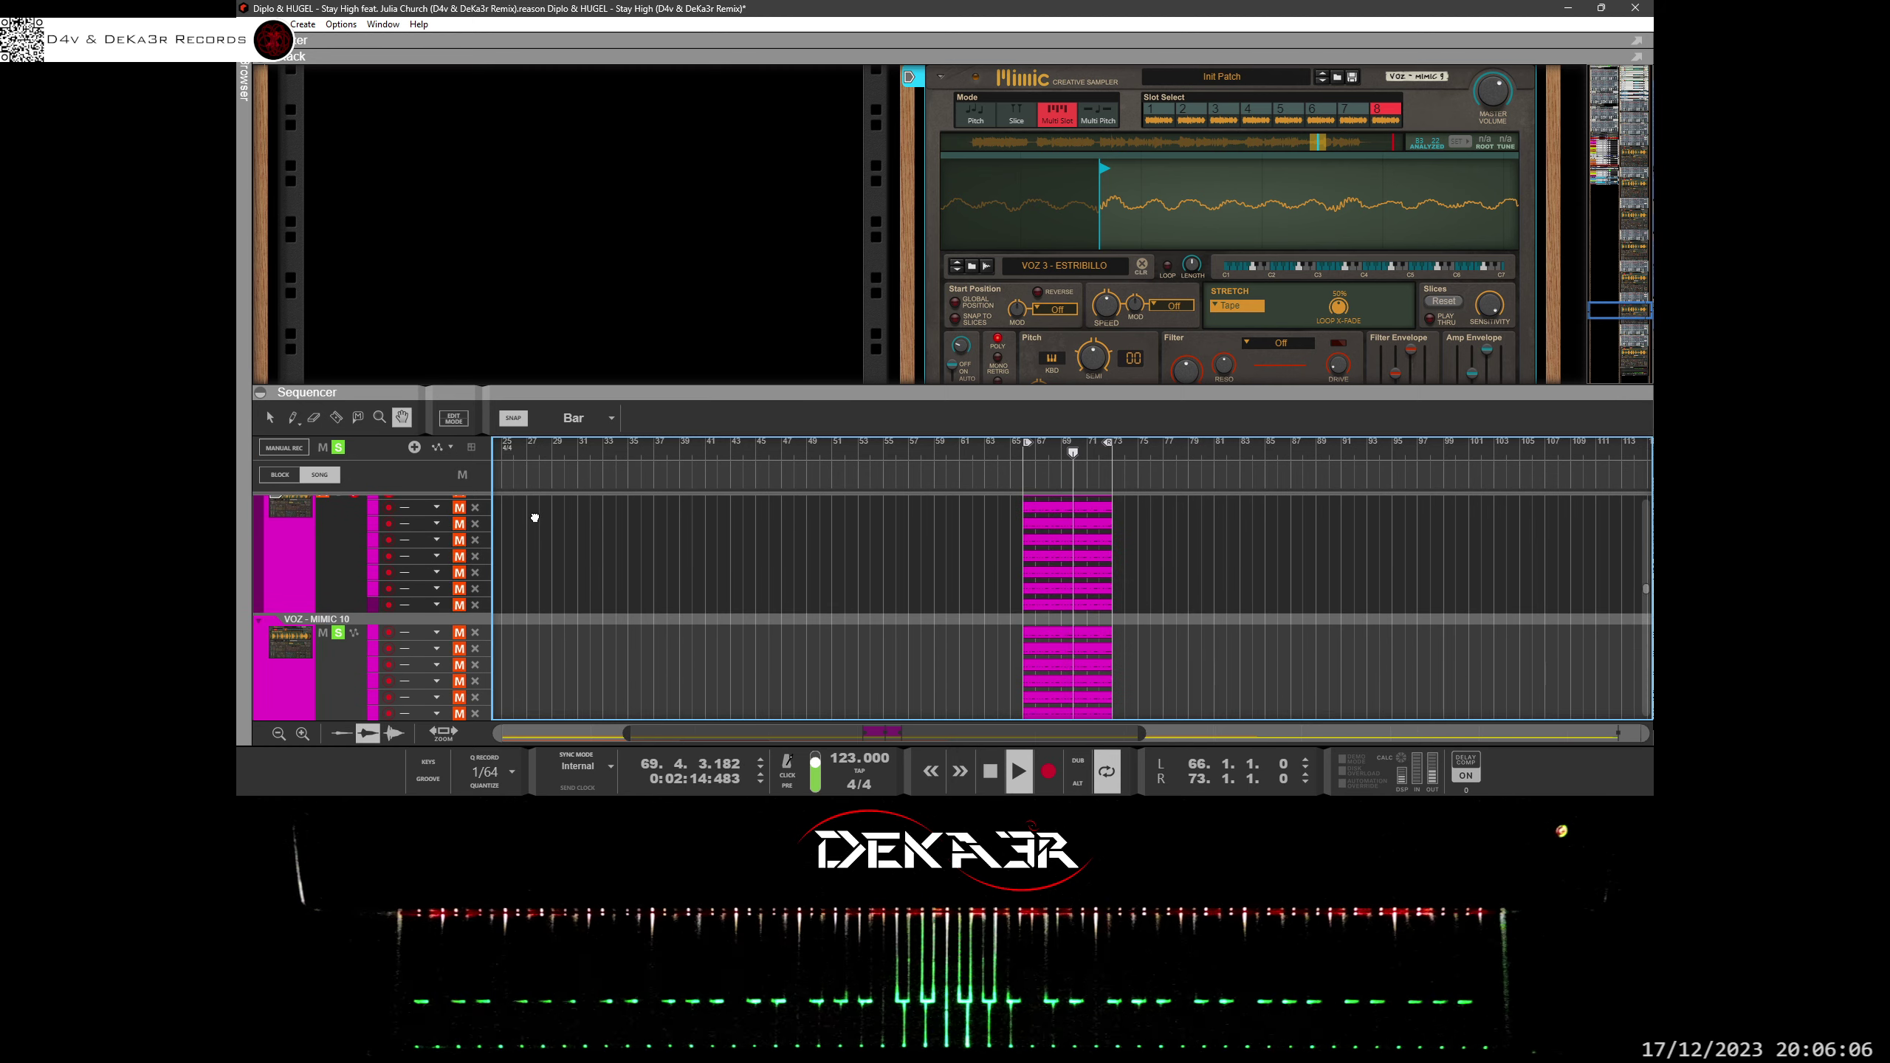
drag(537, 497, 532, 485)
click(459, 525)
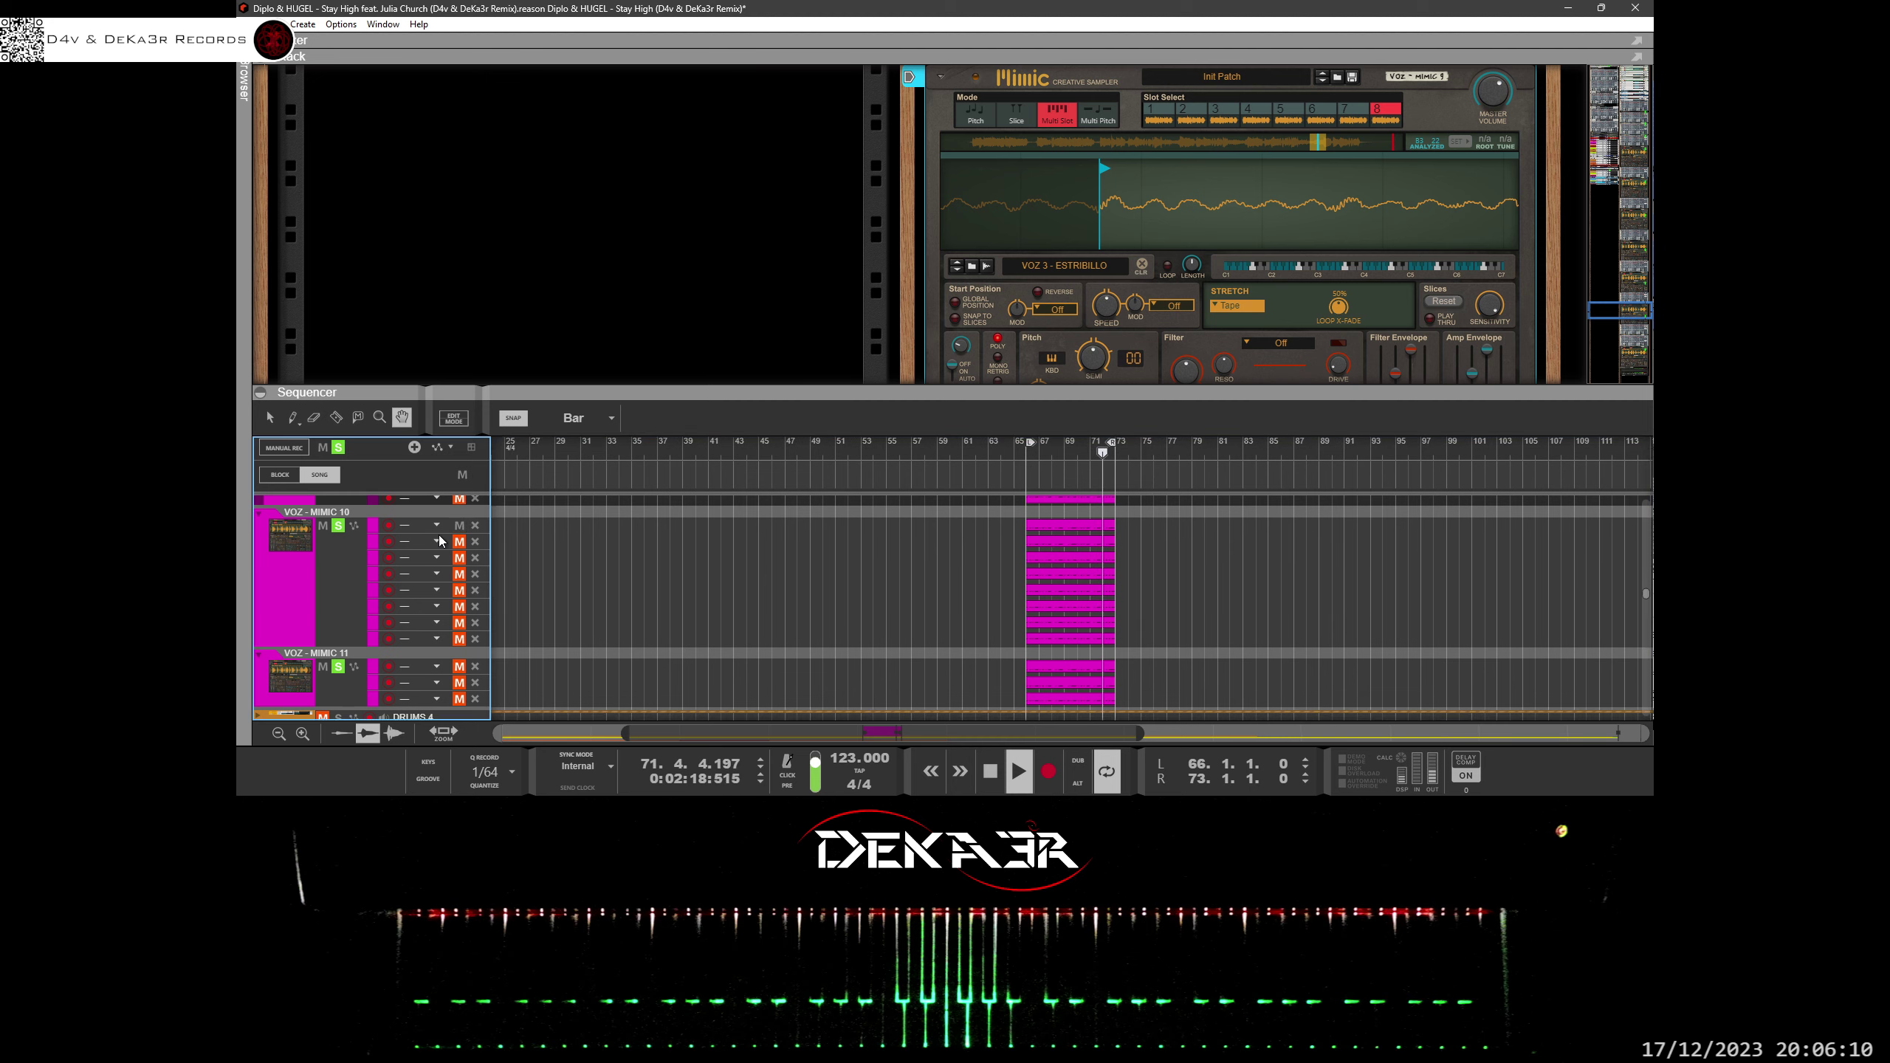
click(303, 580)
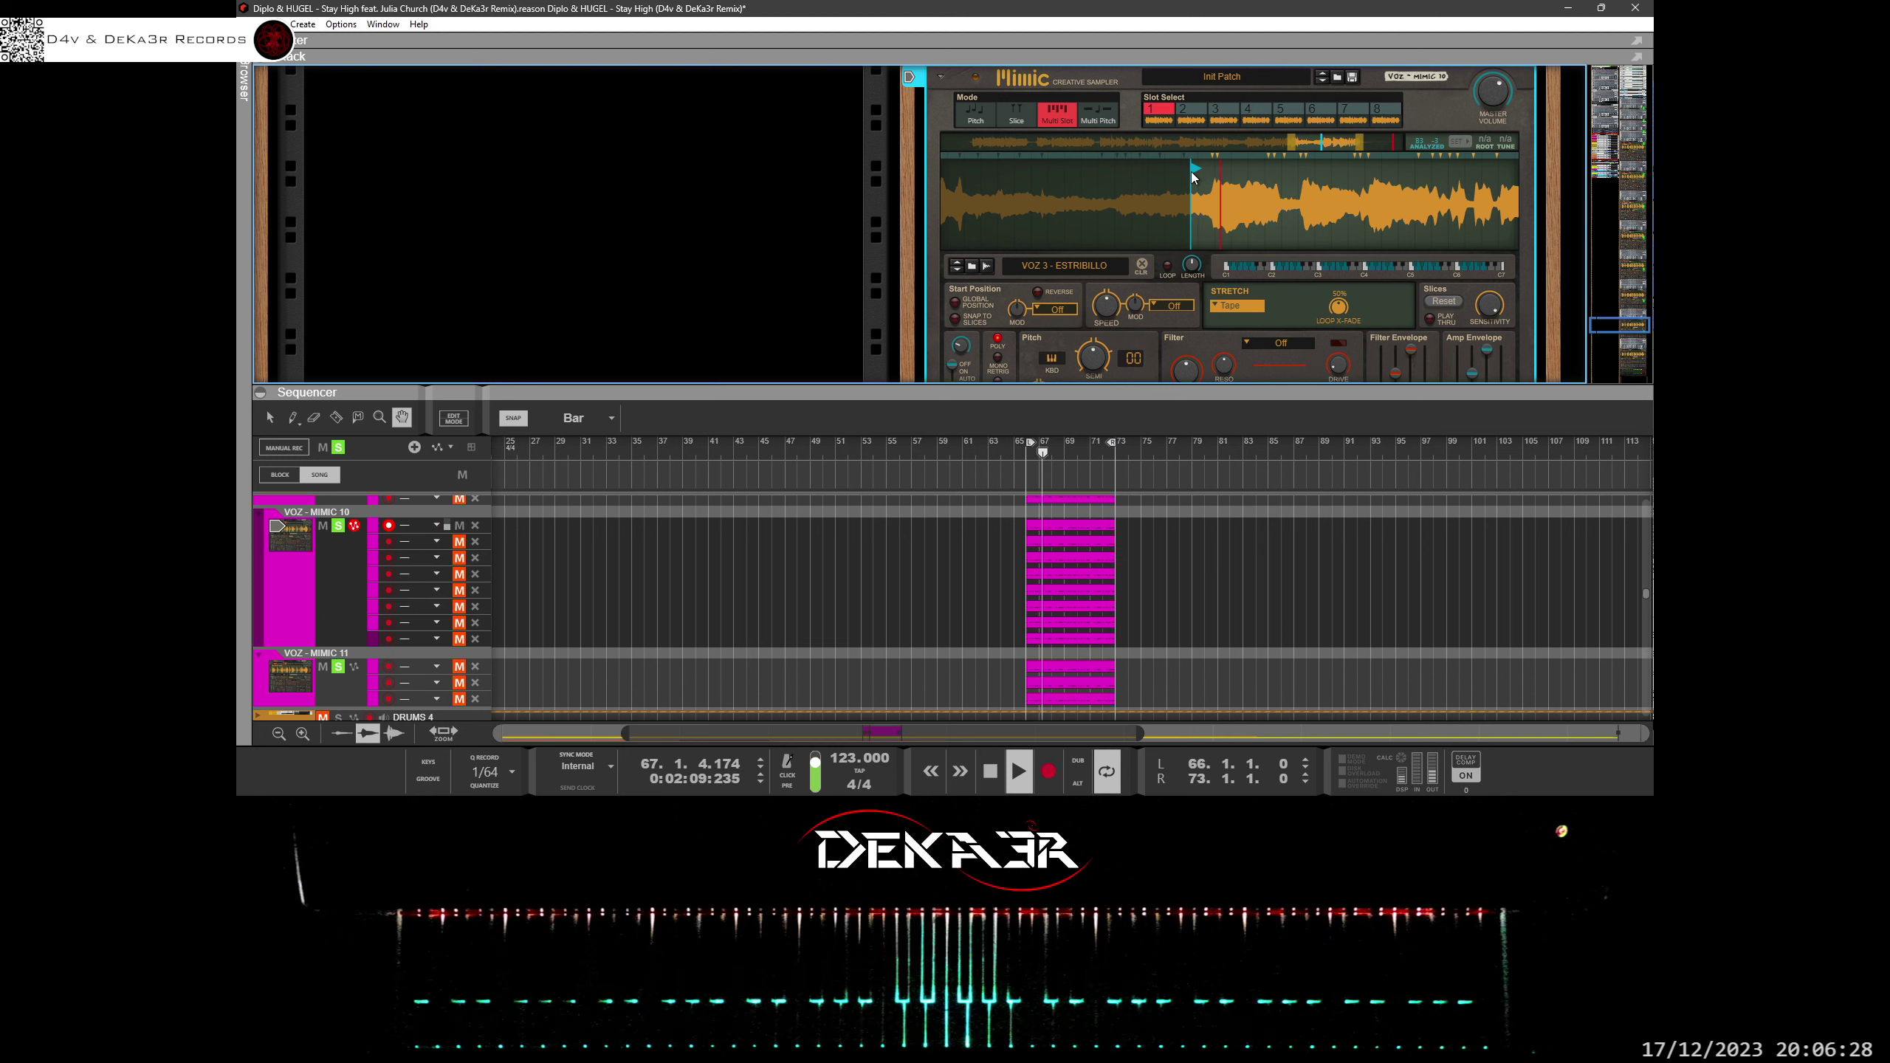
drag(1196, 180, 1213, 291)
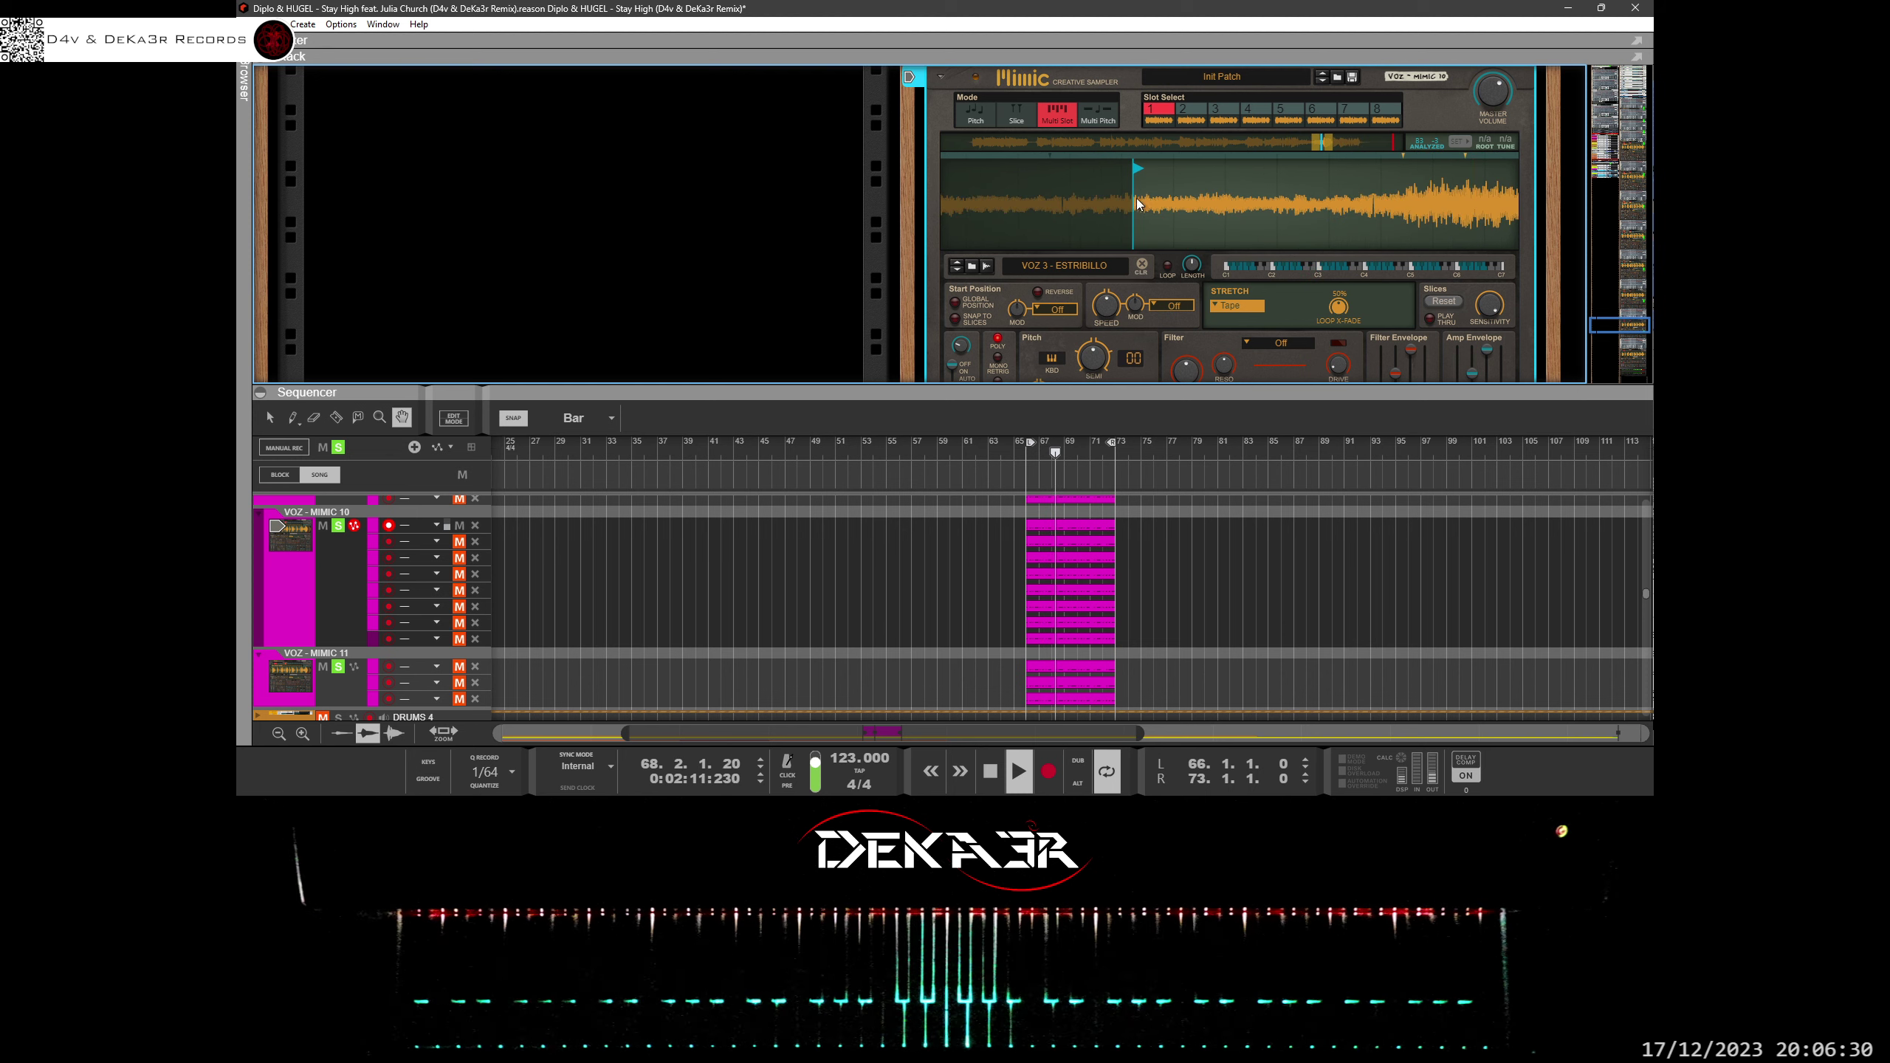
mouse_move(1137, 198)
mouse_down()
mouse_move(1137, 257)
mouse_move(1196, 217)
mouse_move(1332, 225)
mouse_move(1261, 176)
mouse_move(1199, 179)
mouse_up()
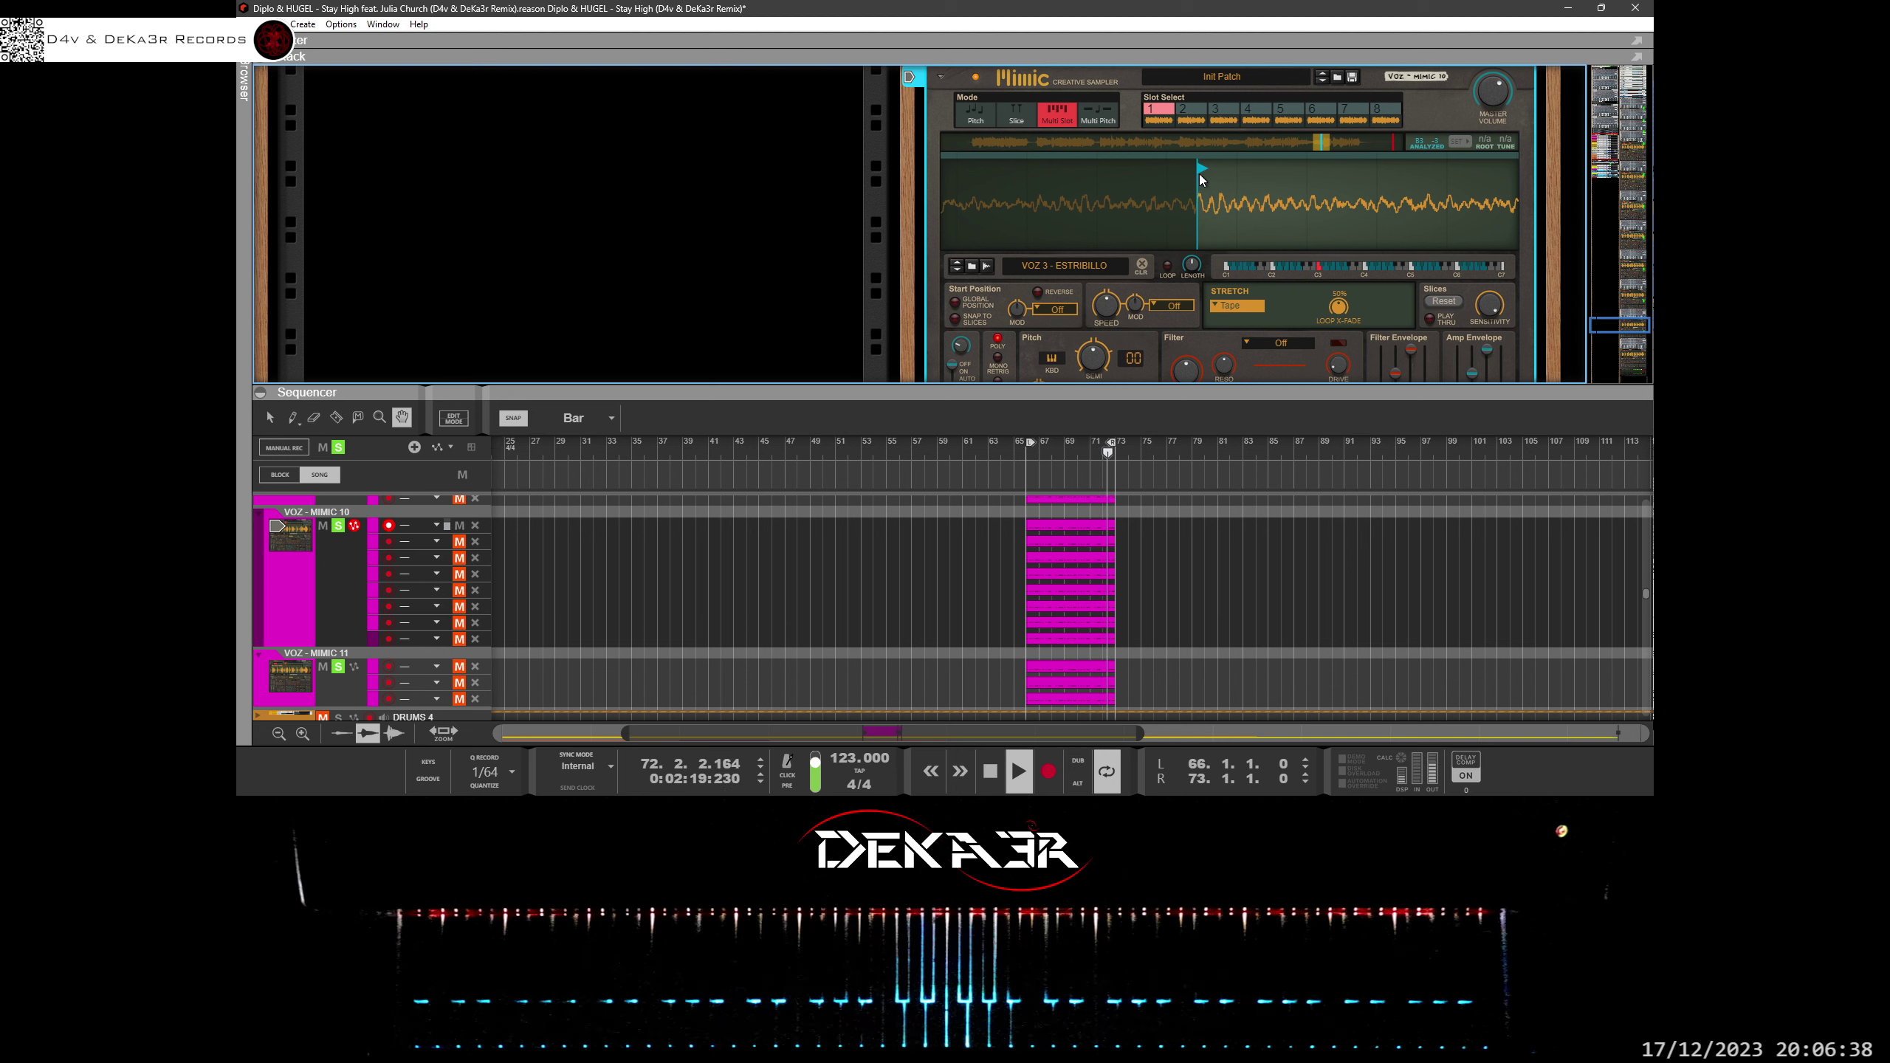
Make the second lane of VOZ - MIMIC 10 audible instead of the first, and fine-tune the sample start of slot 2.
click(1179, 111)
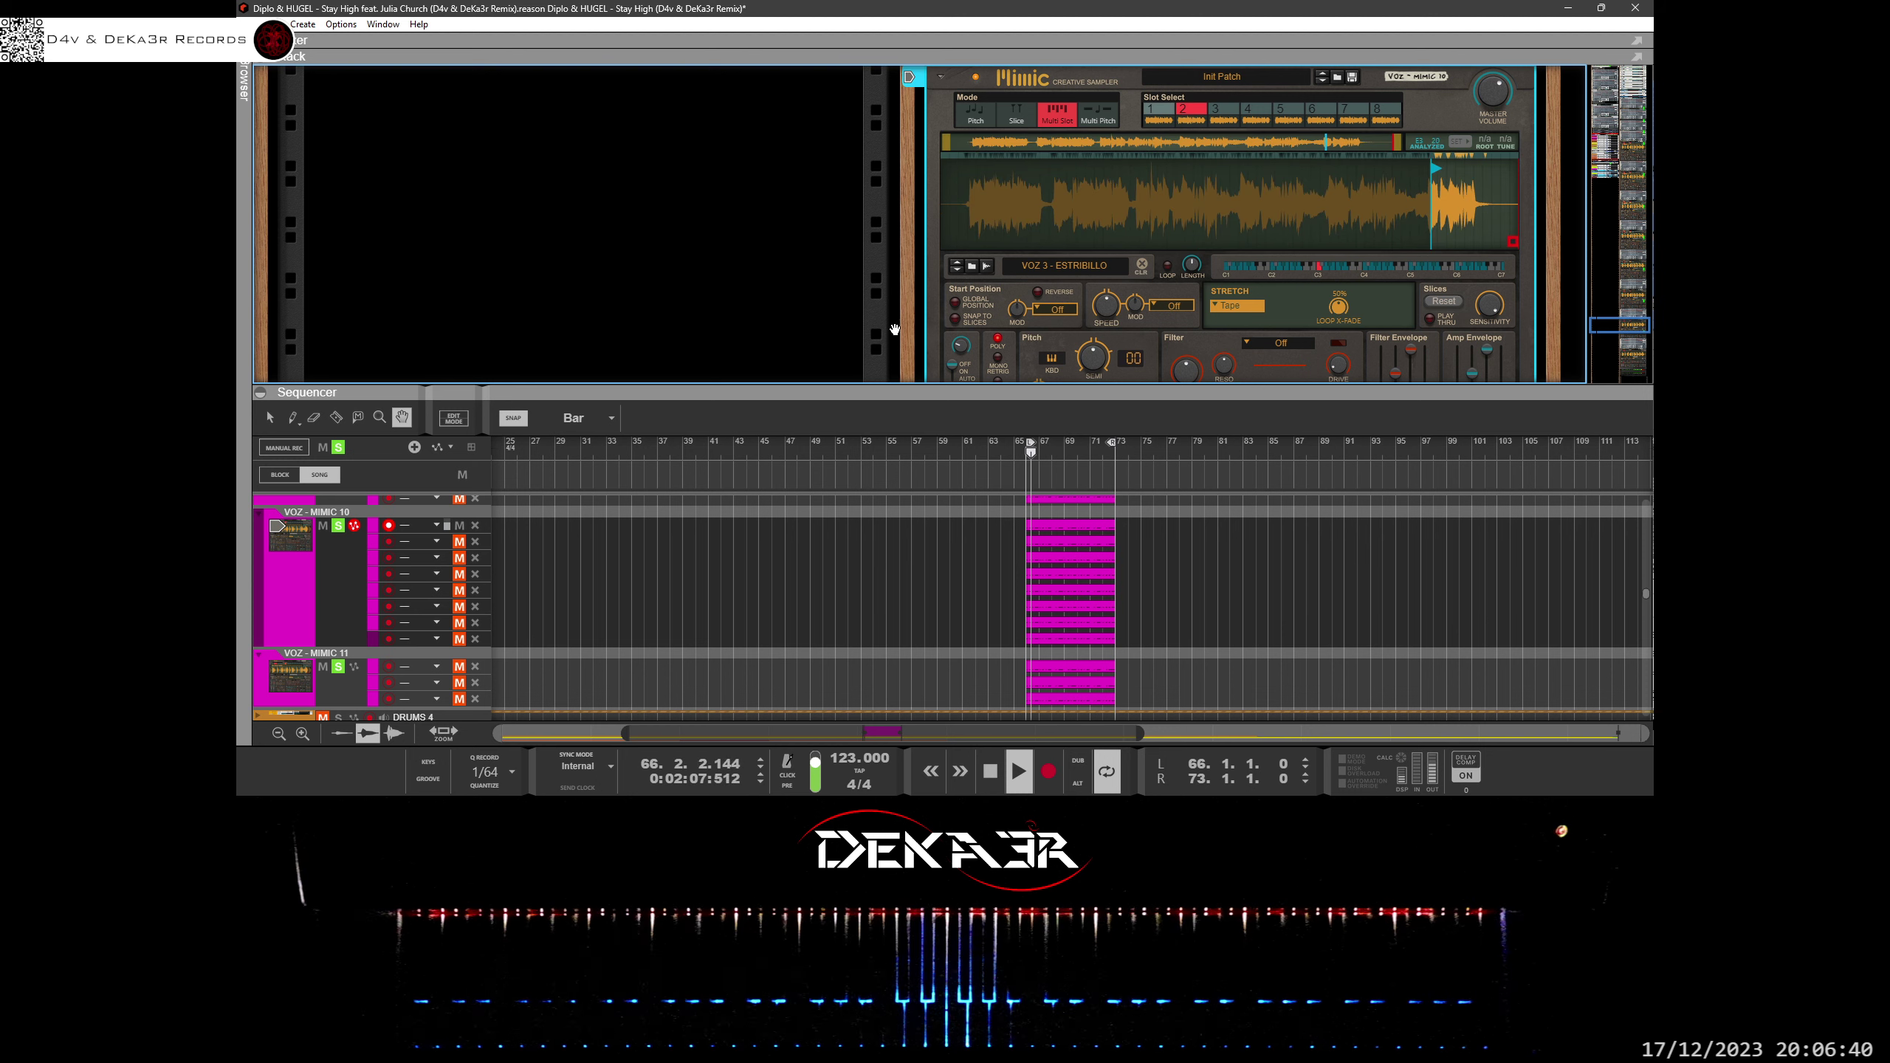
click(463, 528)
click(464, 541)
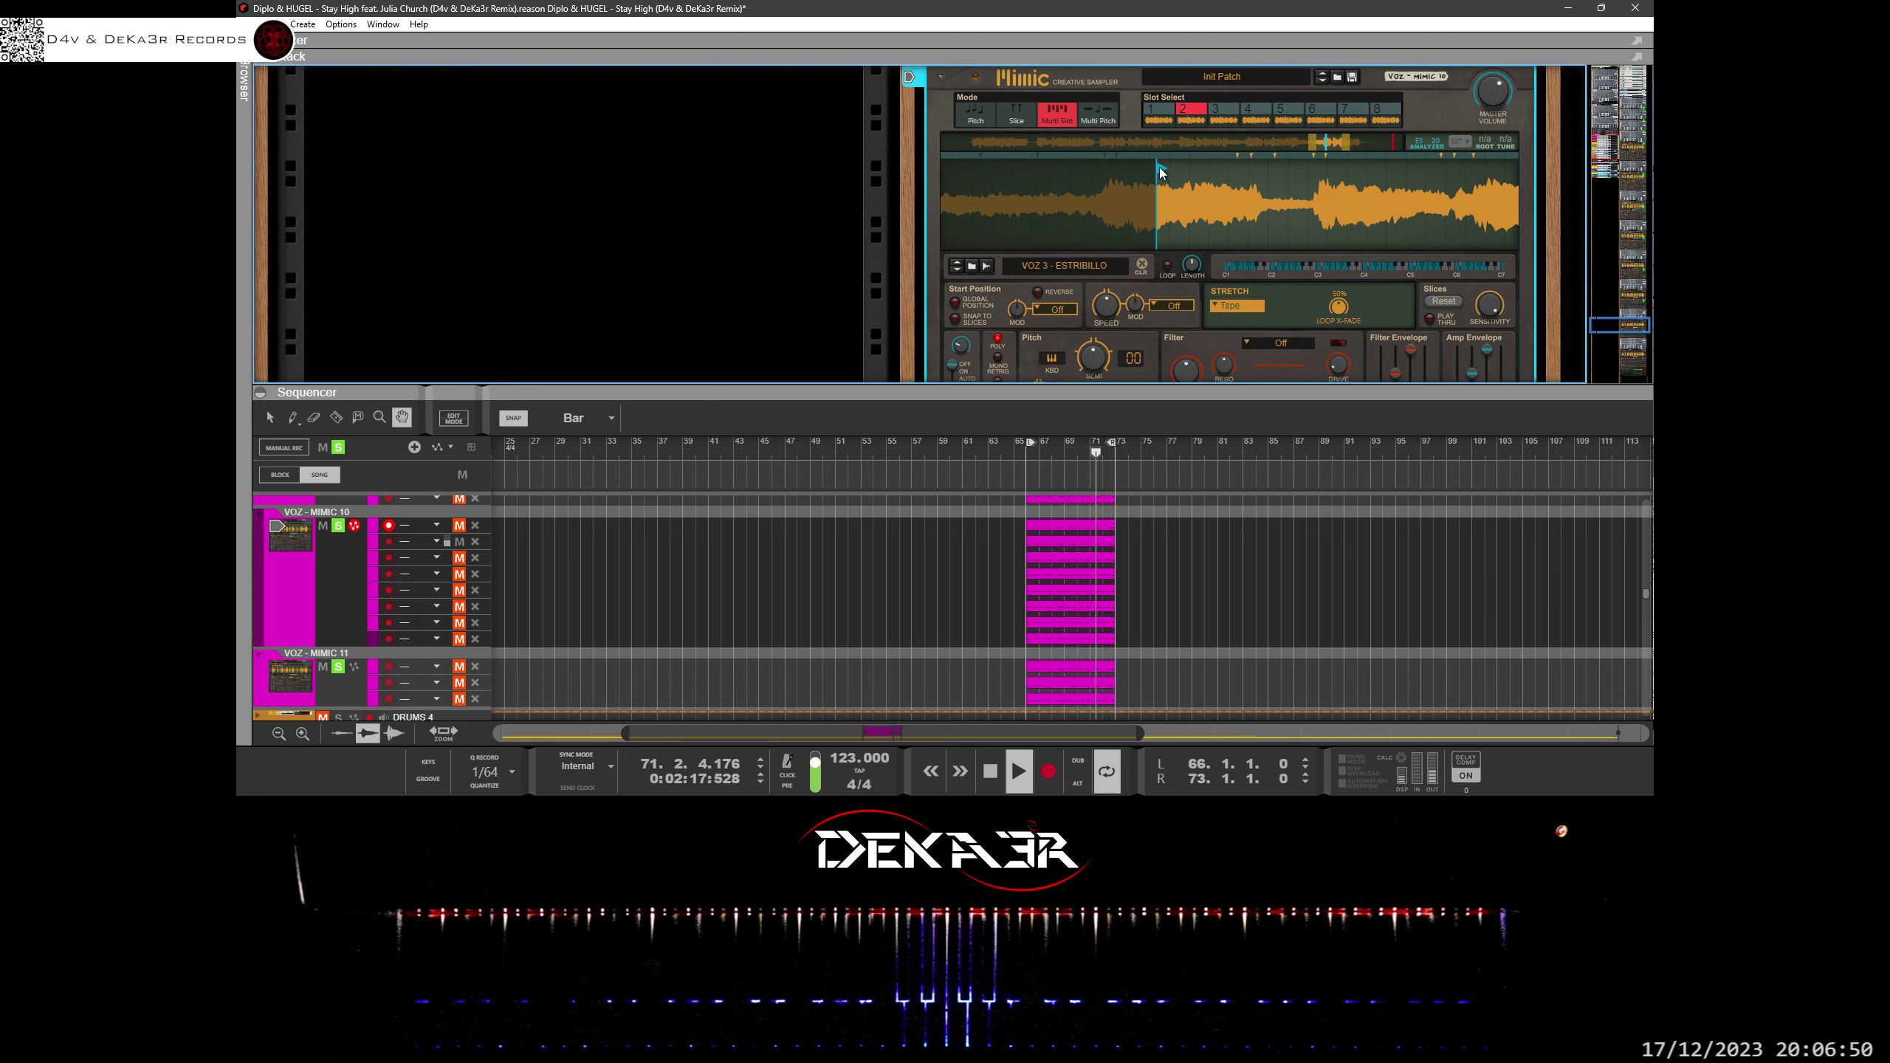
mouse_move(1158, 171)
mouse_down()
mouse_move(1132, 177)
mouse_move(1166, 301)
mouse_move(1166, 249)
mouse_up()
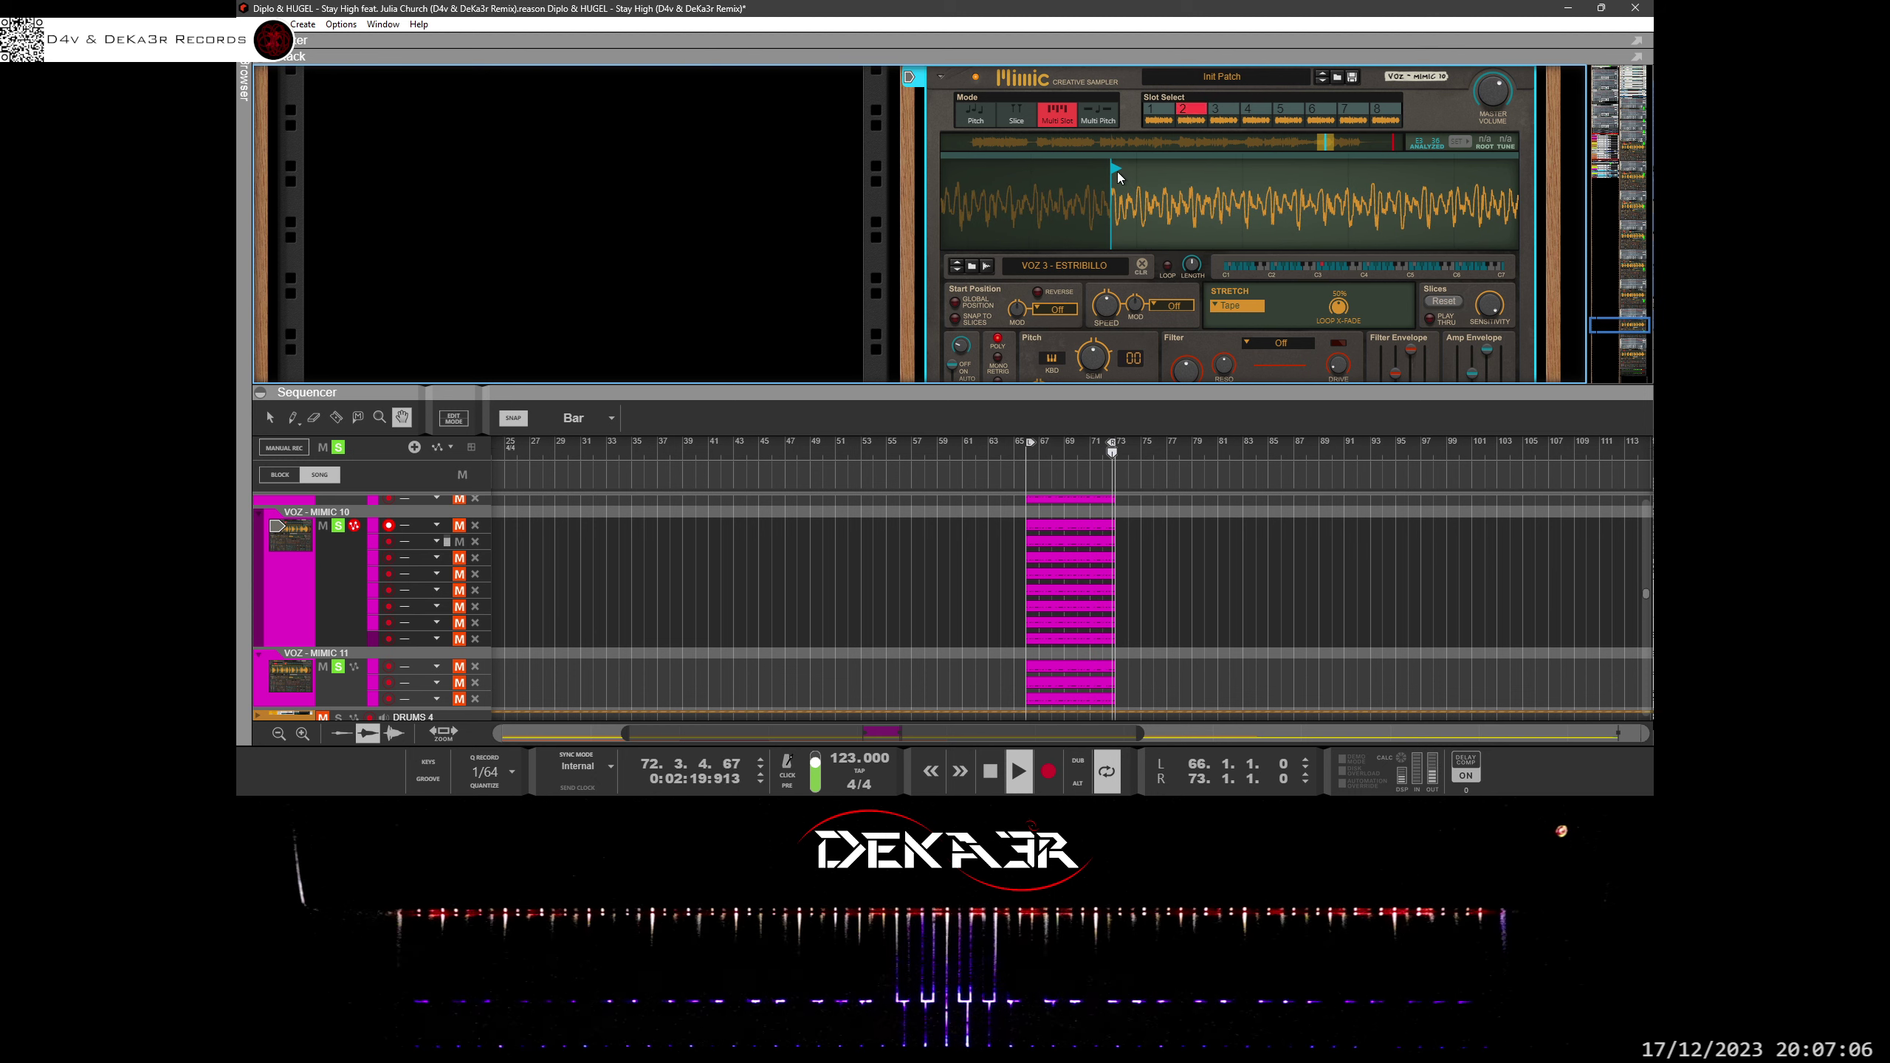
drag(1117, 171, 1146, 174)
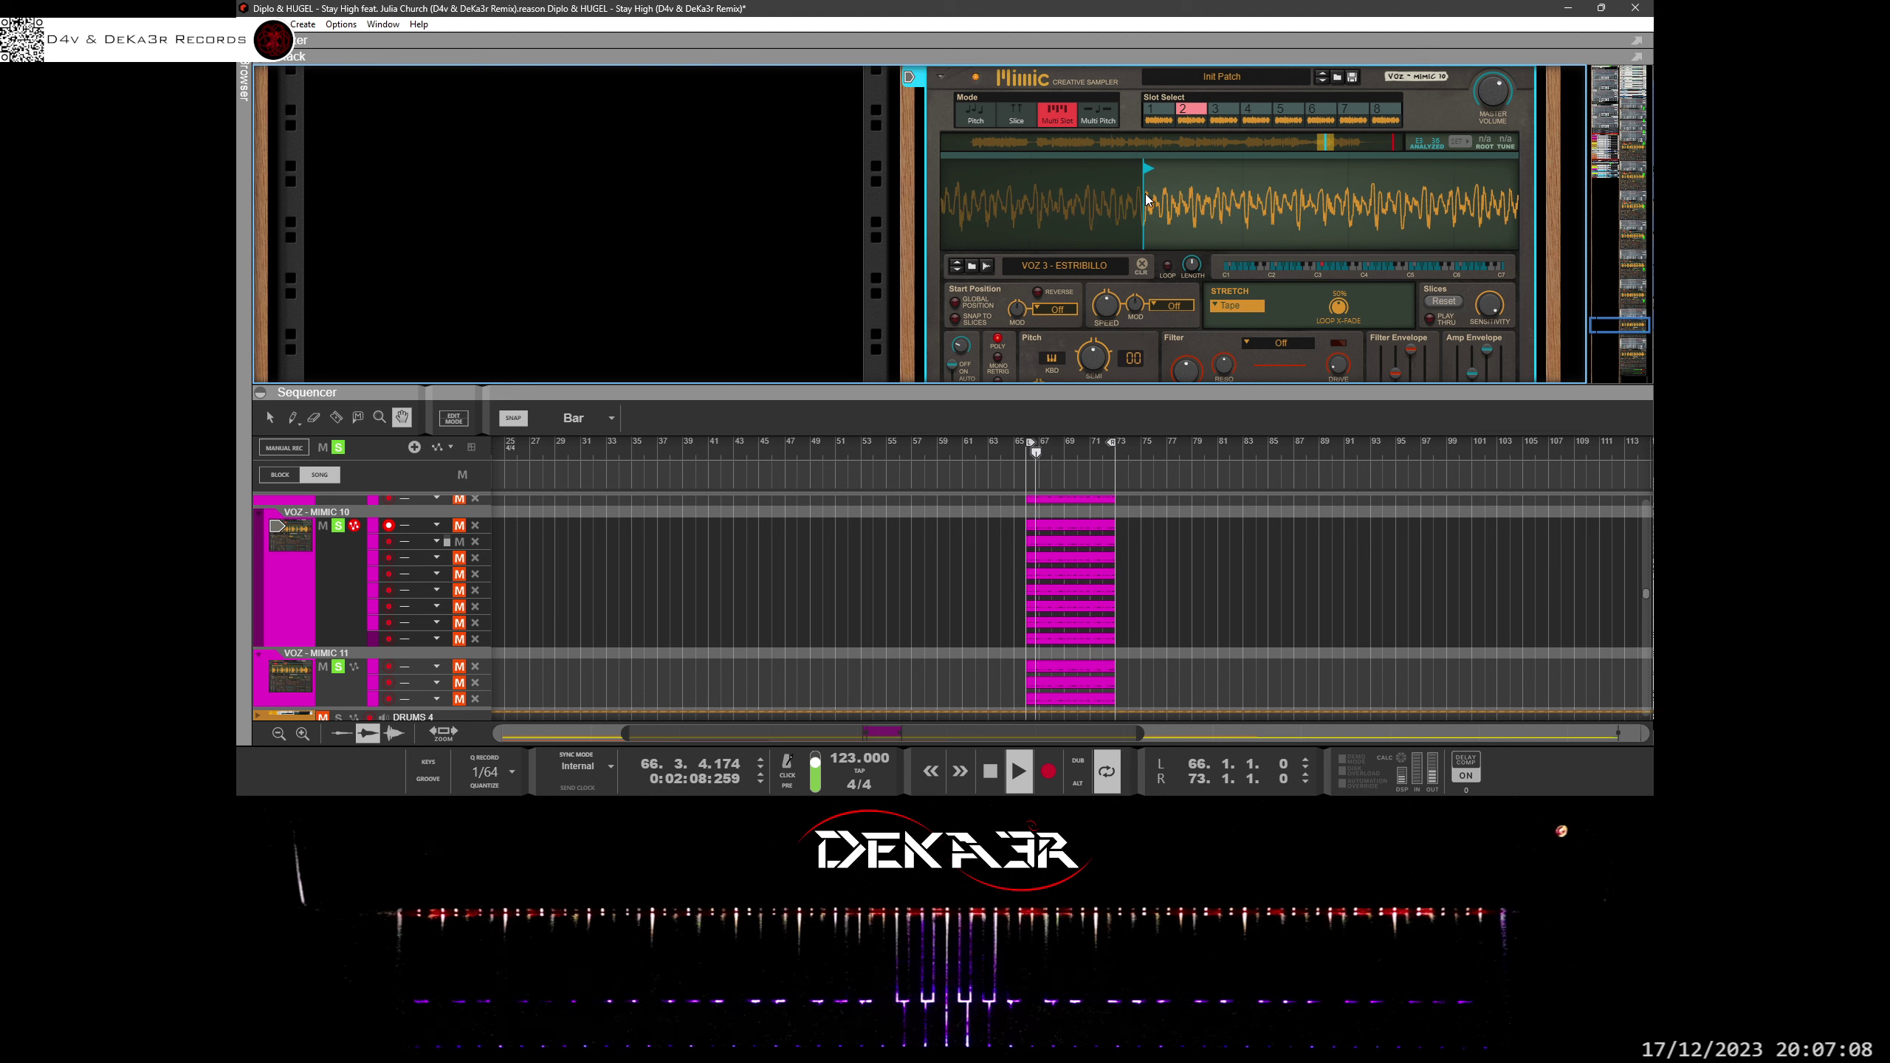
Make the third lane of VOZ - MIMIC 10 audible instead of the second, and fine-tune the sample start of slot 3.
click(457, 545)
click(456, 558)
click(374, 557)
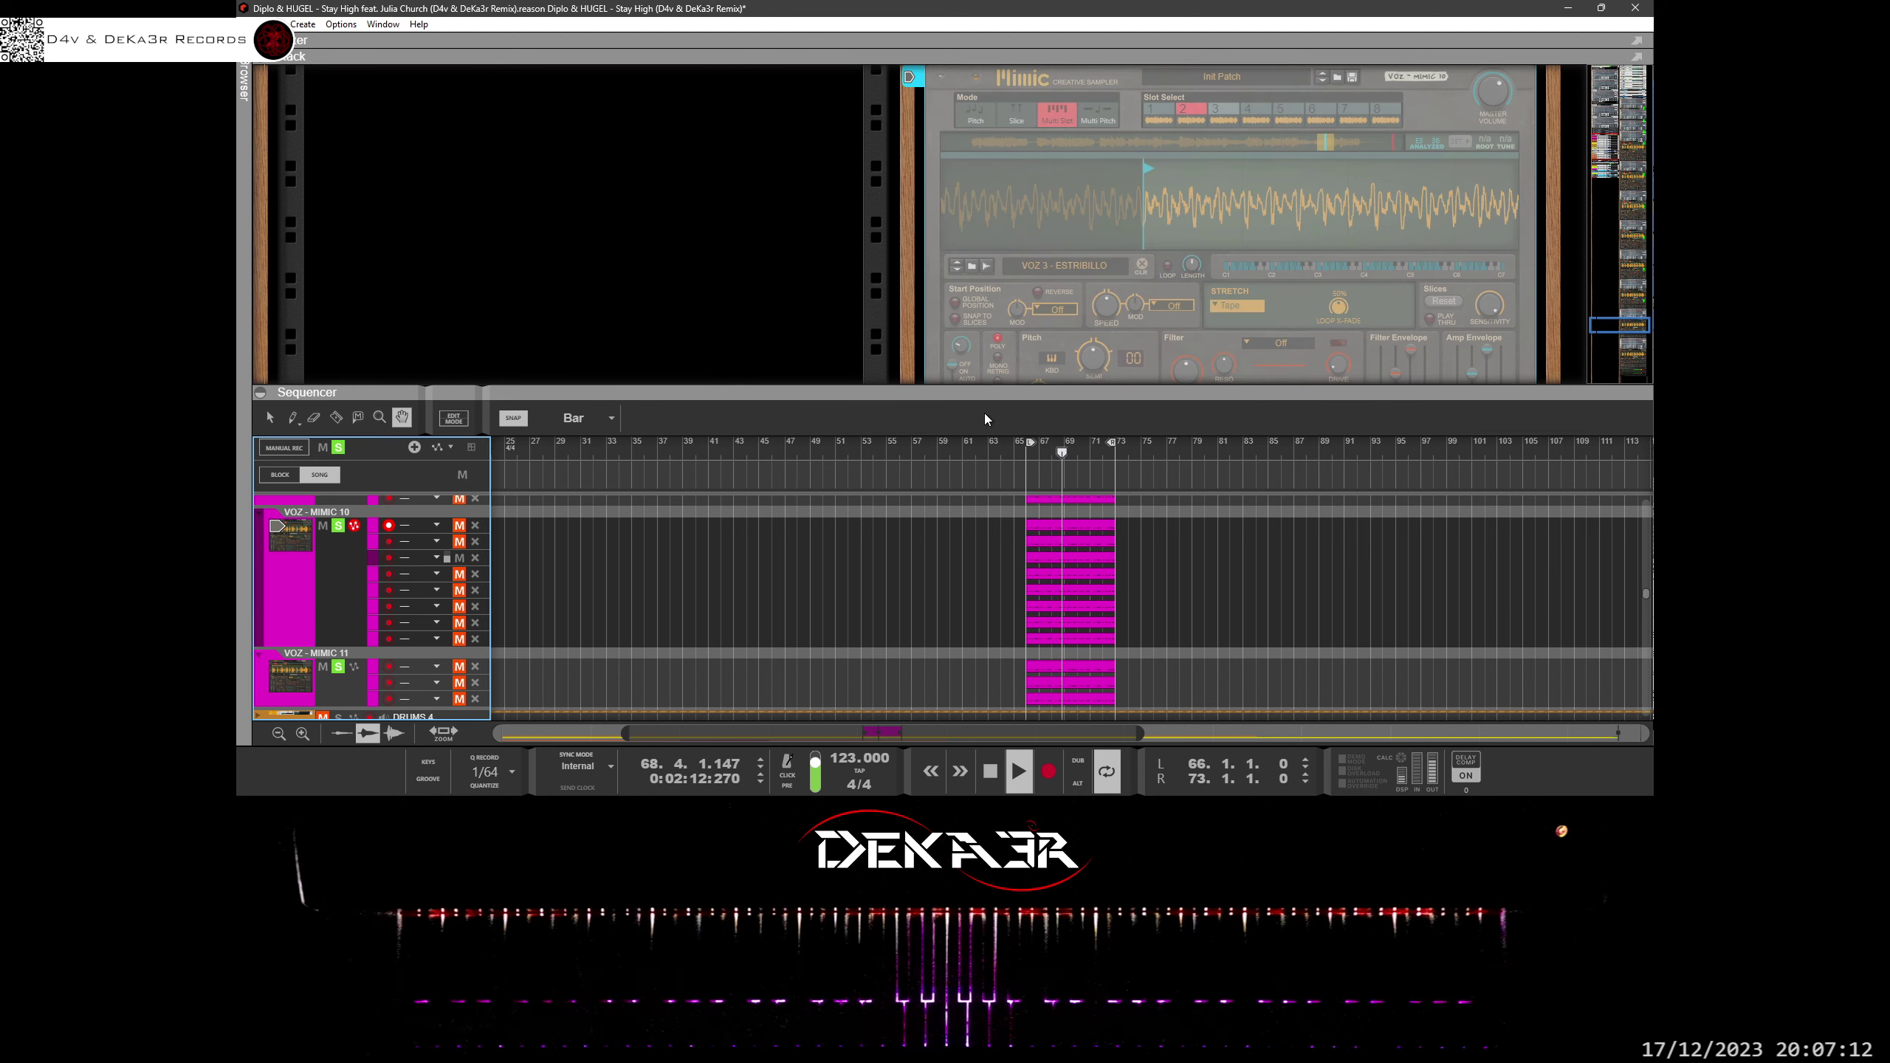
click(1223, 110)
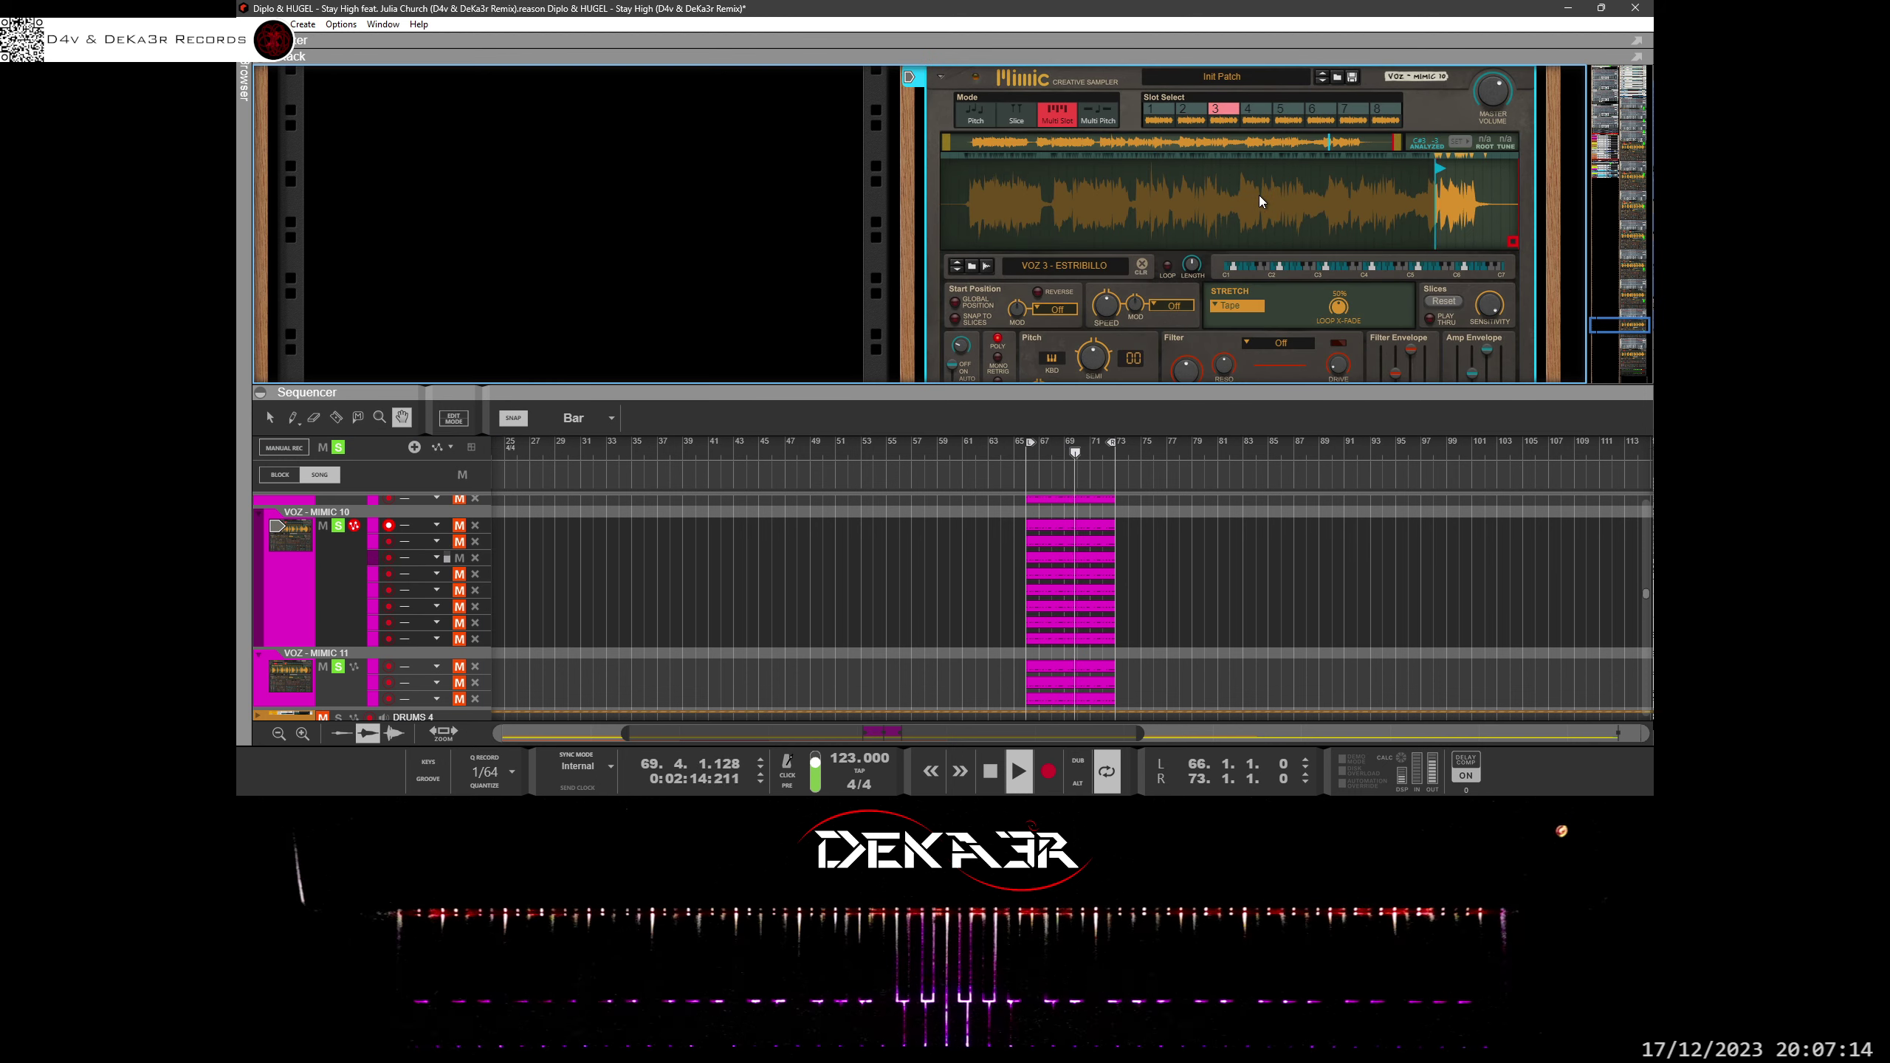
drag(1422, 202, 1200, 290)
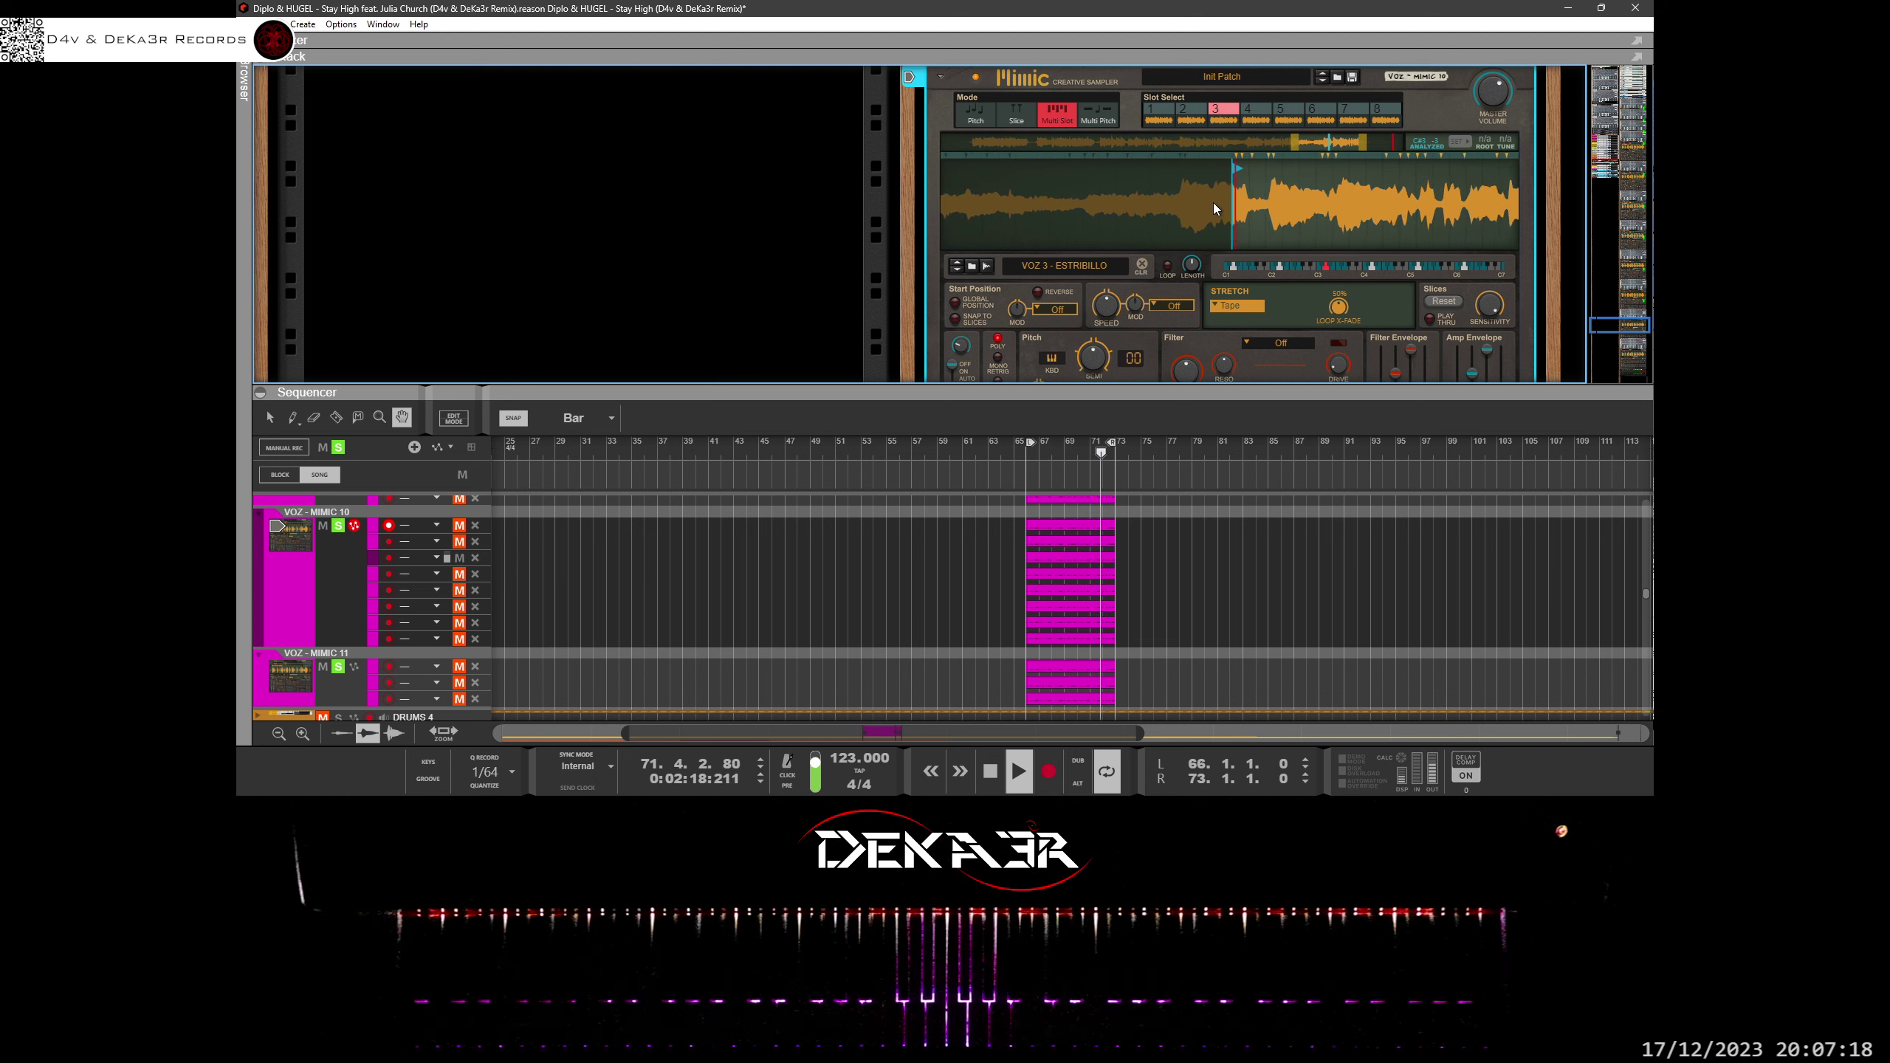
mouse_move(1214, 203)
mouse_down()
mouse_move(1200, 252)
mouse_move(1135, 247)
mouse_up()
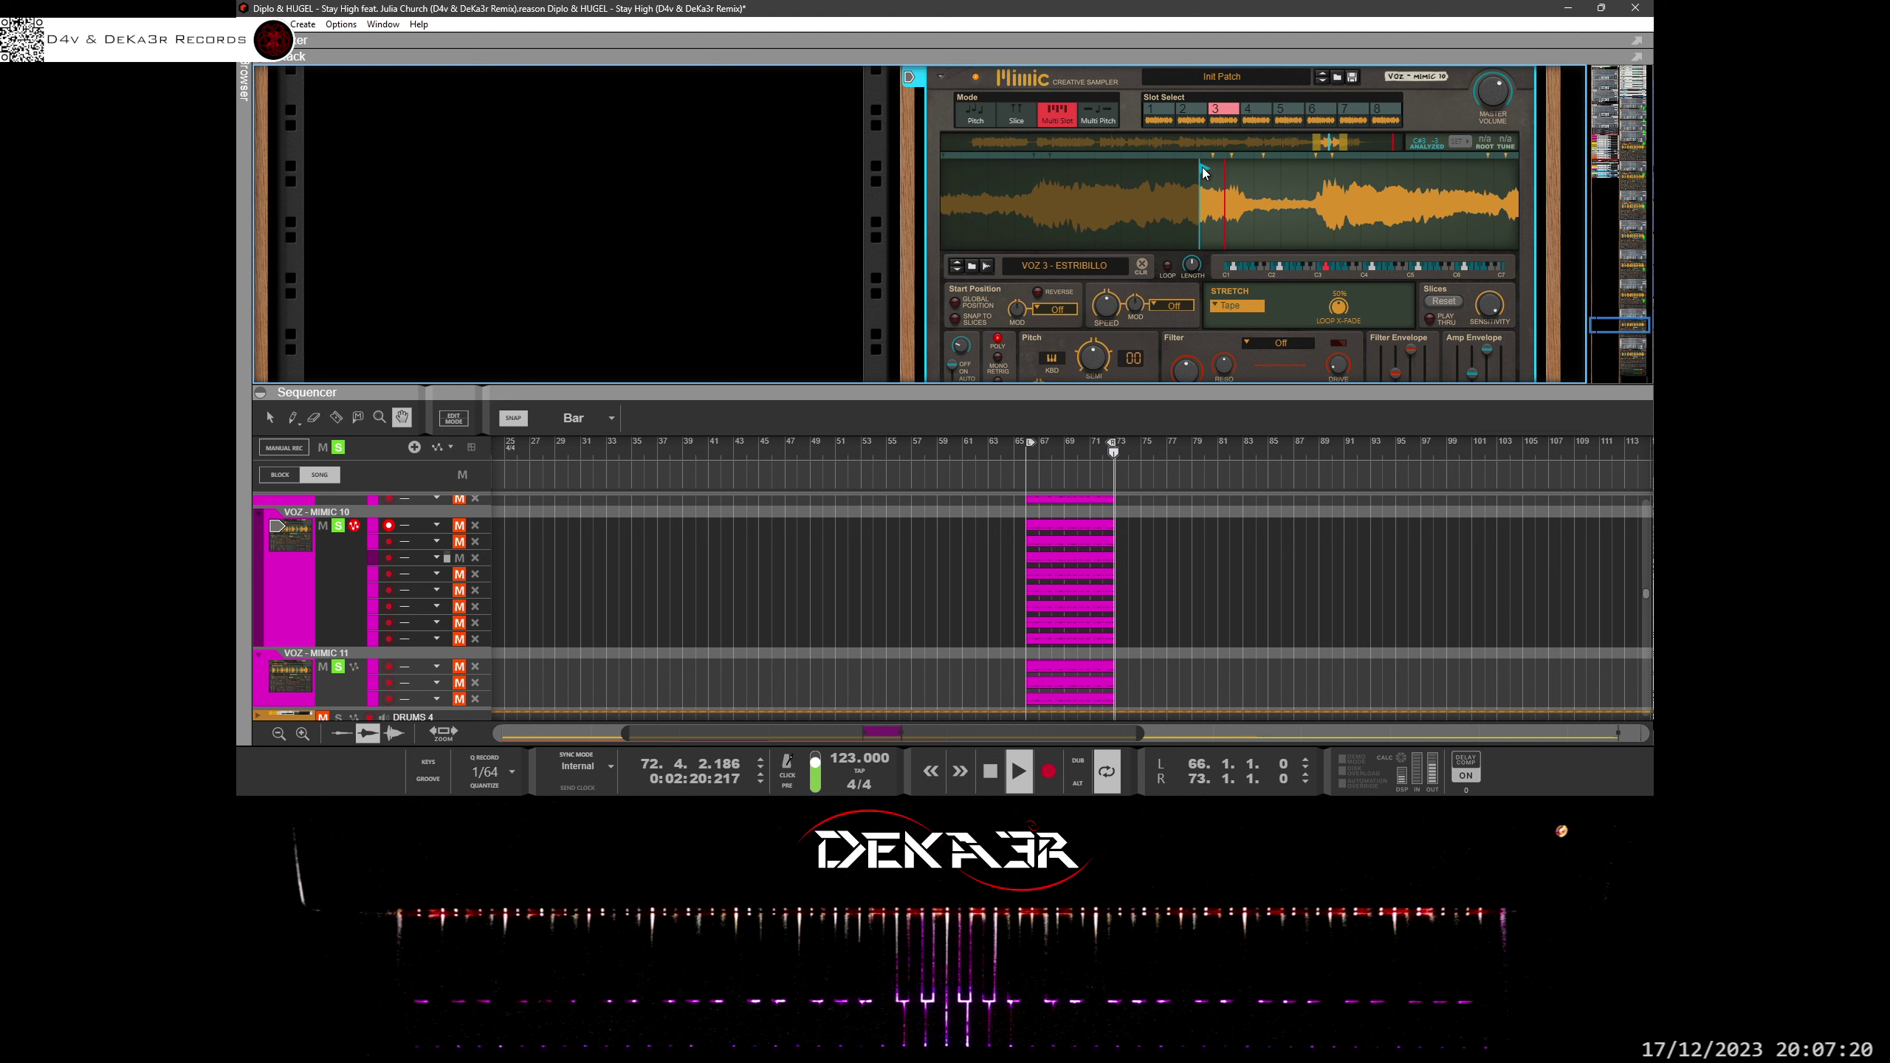
mouse_move(1202, 167)
mouse_down()
mouse_move(1183, 176)
mouse_move(1199, 177)
mouse_move(1204, 315)
mouse_up()
mouse_move(1110, 168)
mouse_down()
mouse_move(1161, 169)
mouse_move(1105, 186)
mouse_up()
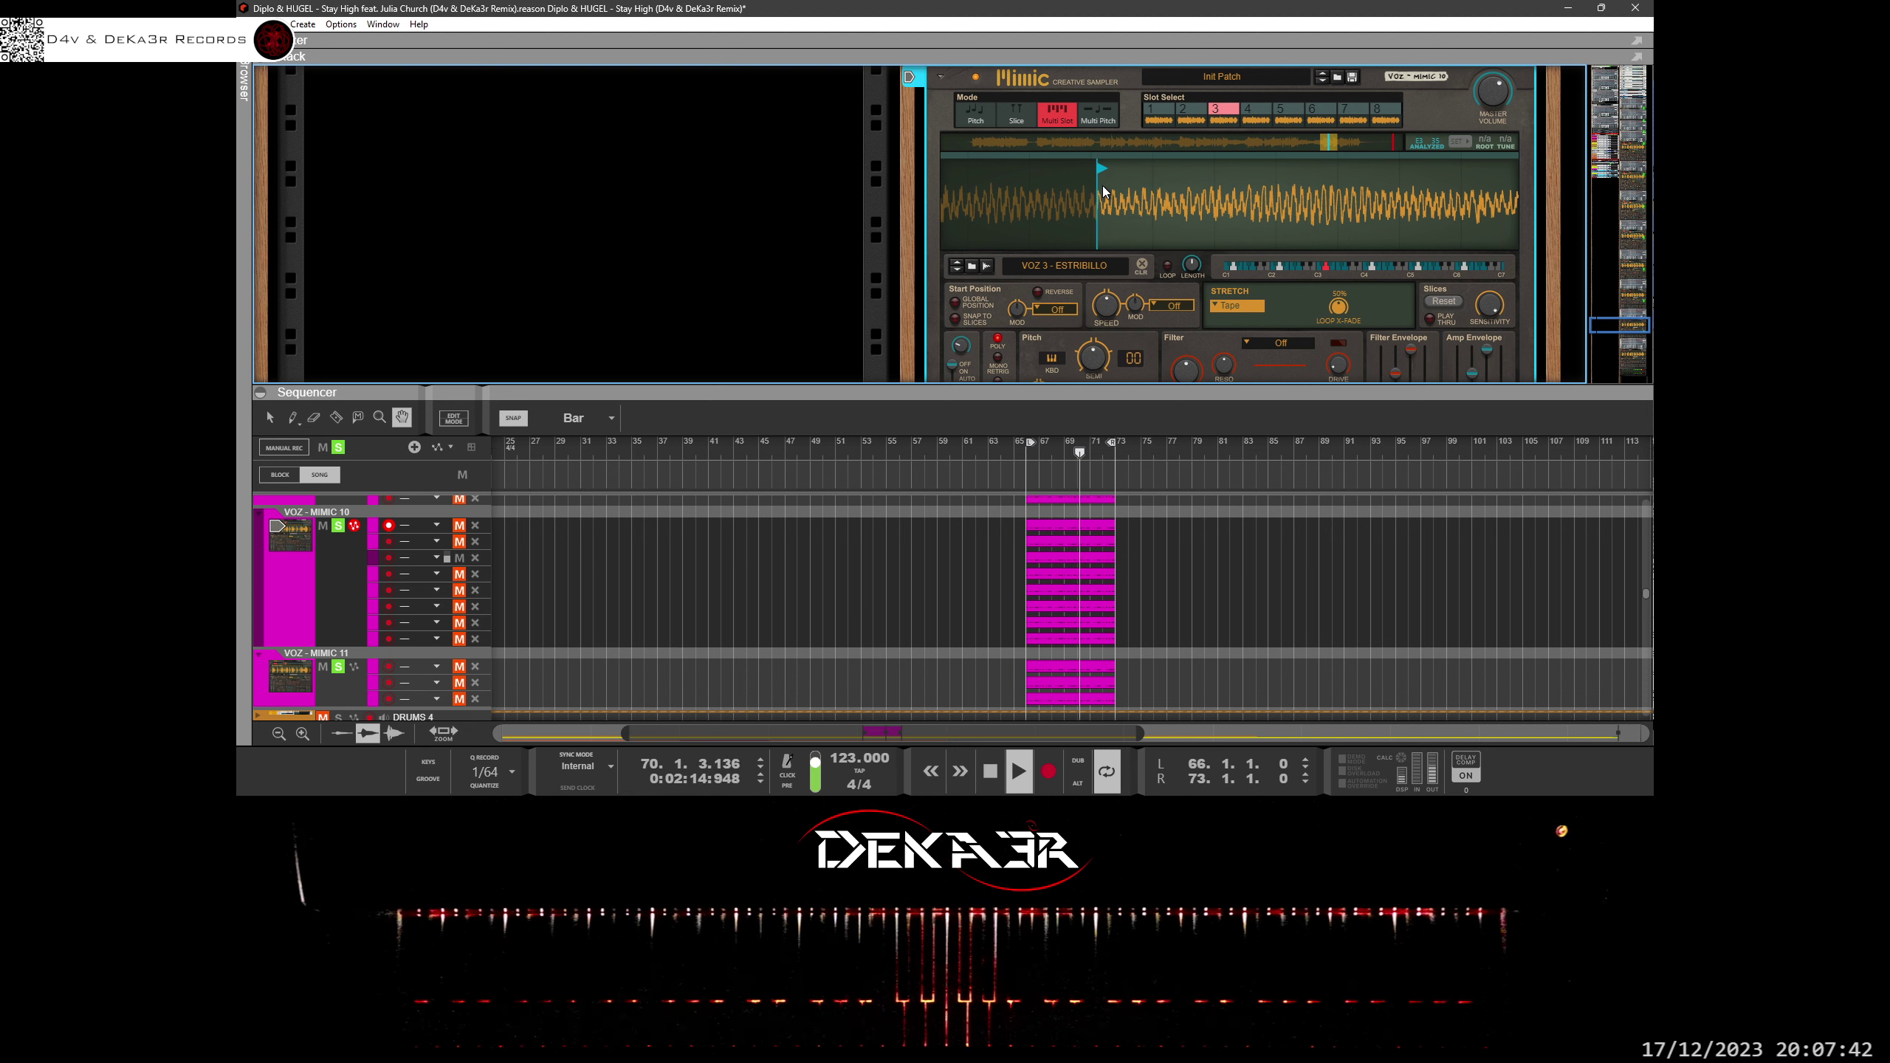
mouse_move(1103, 189)
mouse_down()
mouse_move(1162, 191)
mouse_move(1164, 248)
mouse_up()
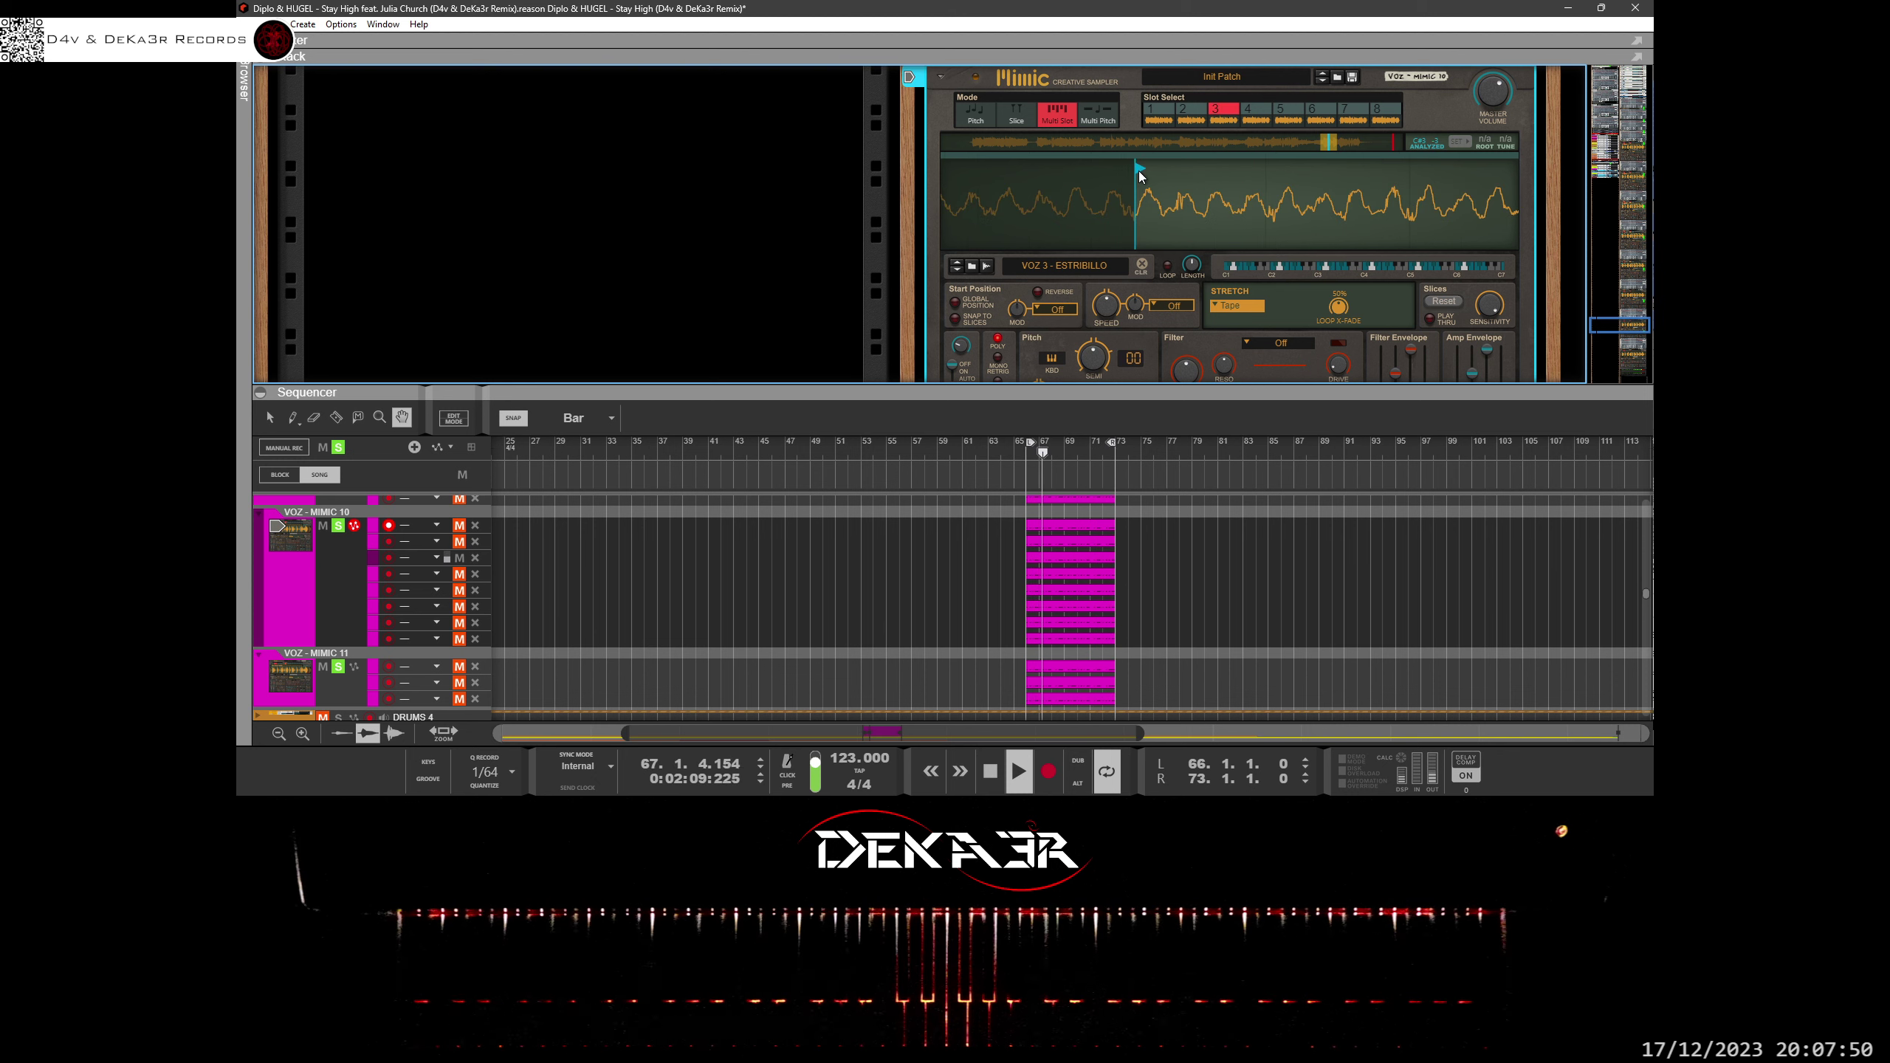
Make the fourth lane of VOZ - MIMIC 10 audible instead of the third, and roughly position the sample start of slot 4.
click(460, 573)
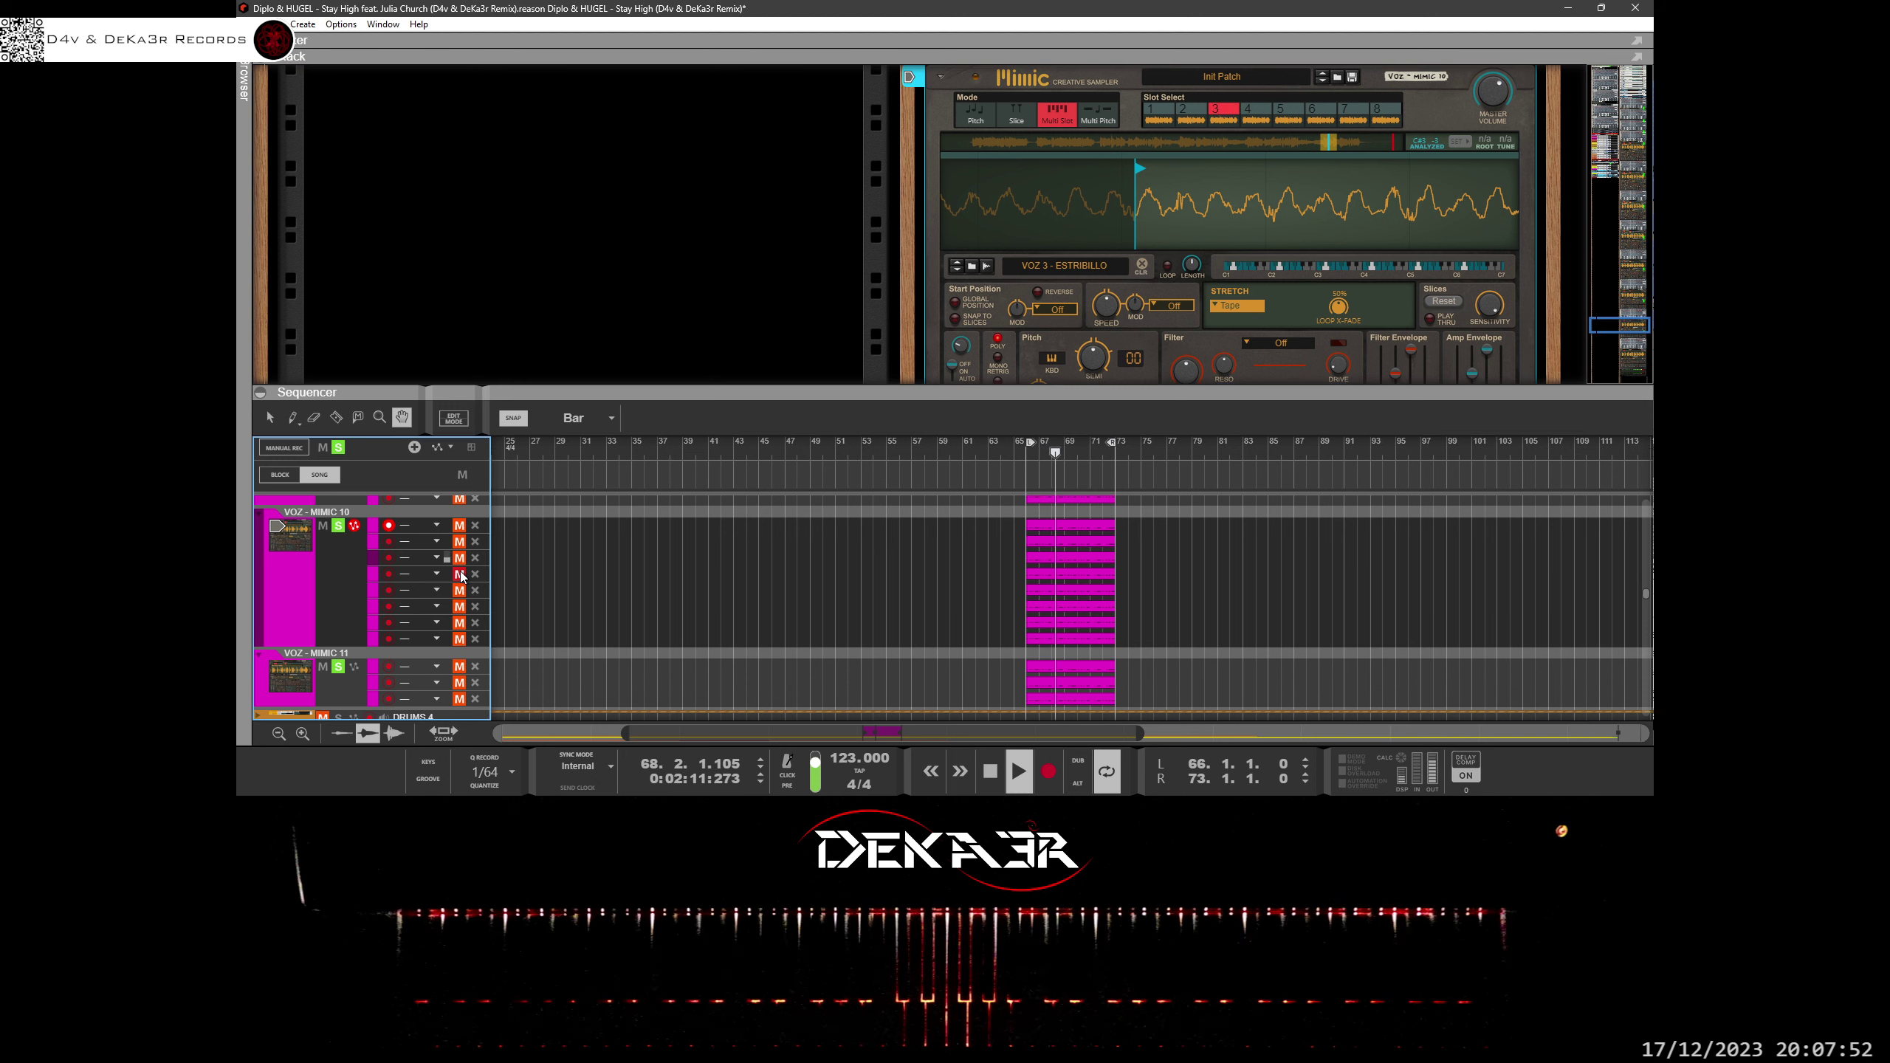
click(375, 575)
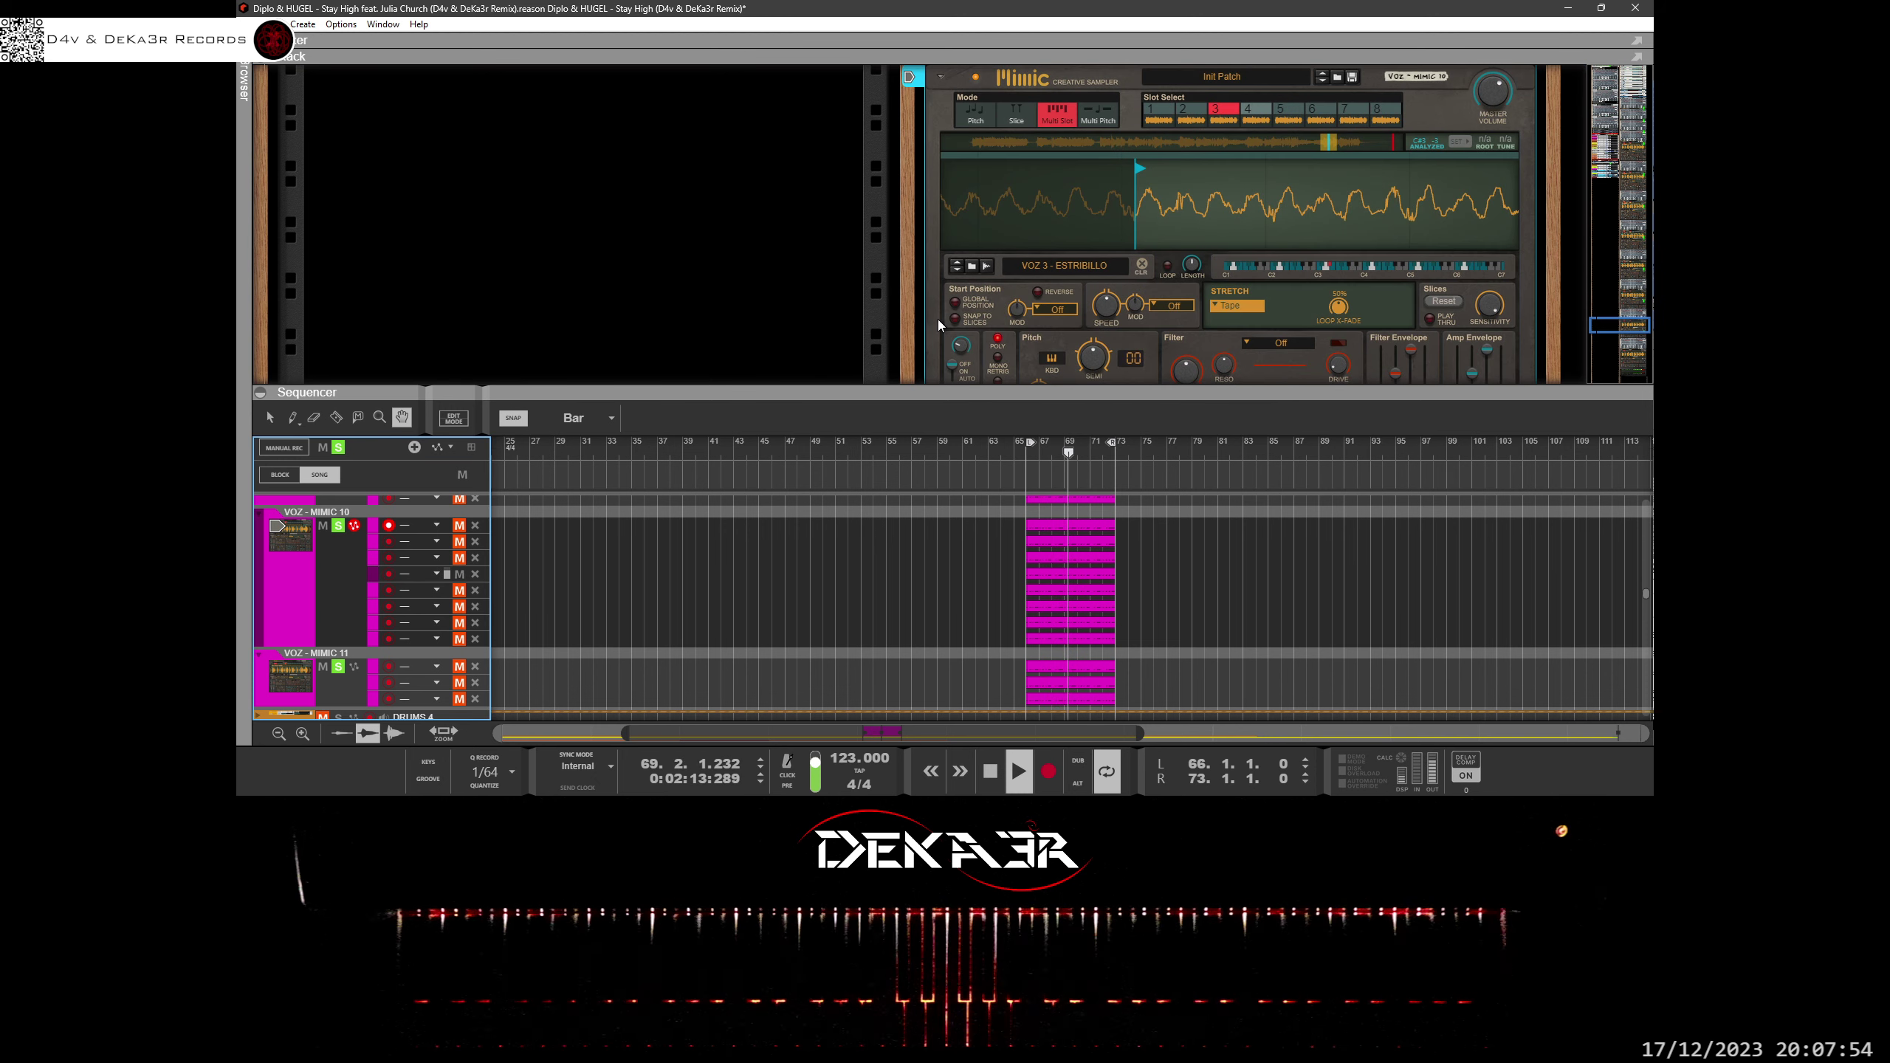
click(1250, 109)
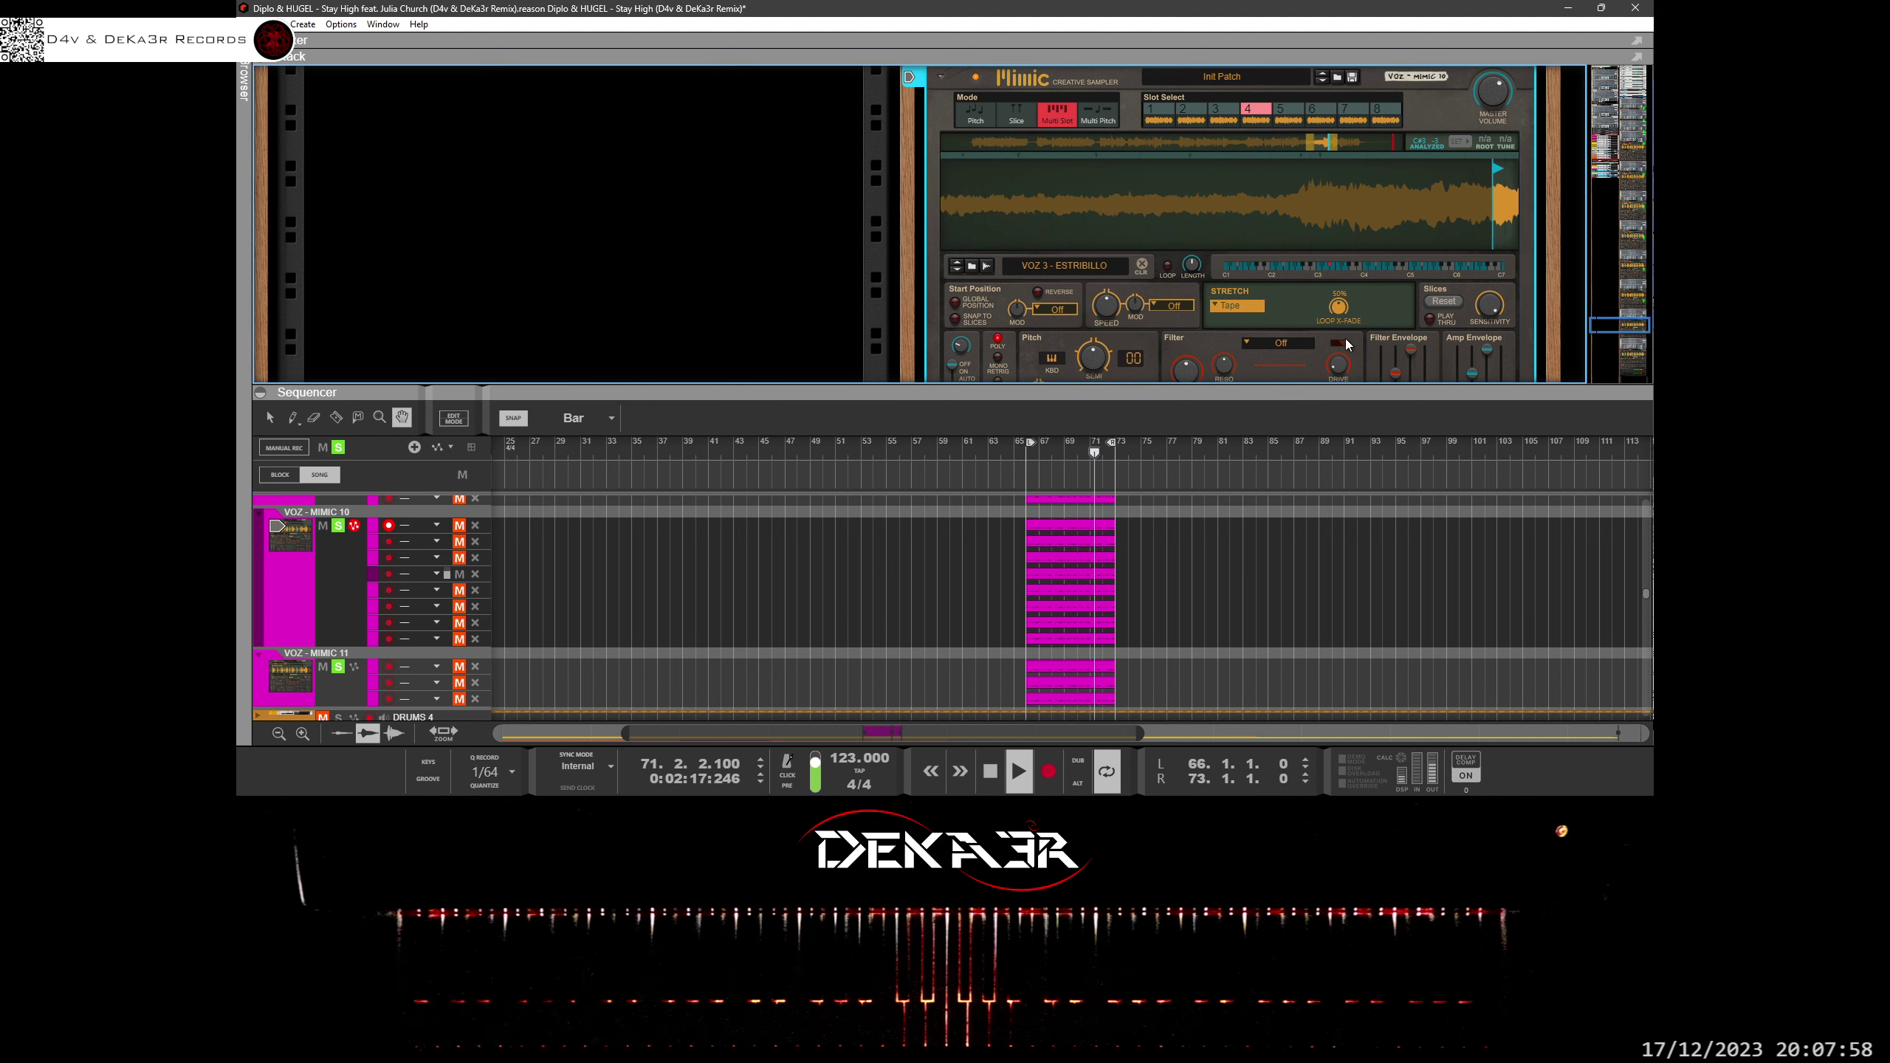
drag(1238, 201, 1218, 249)
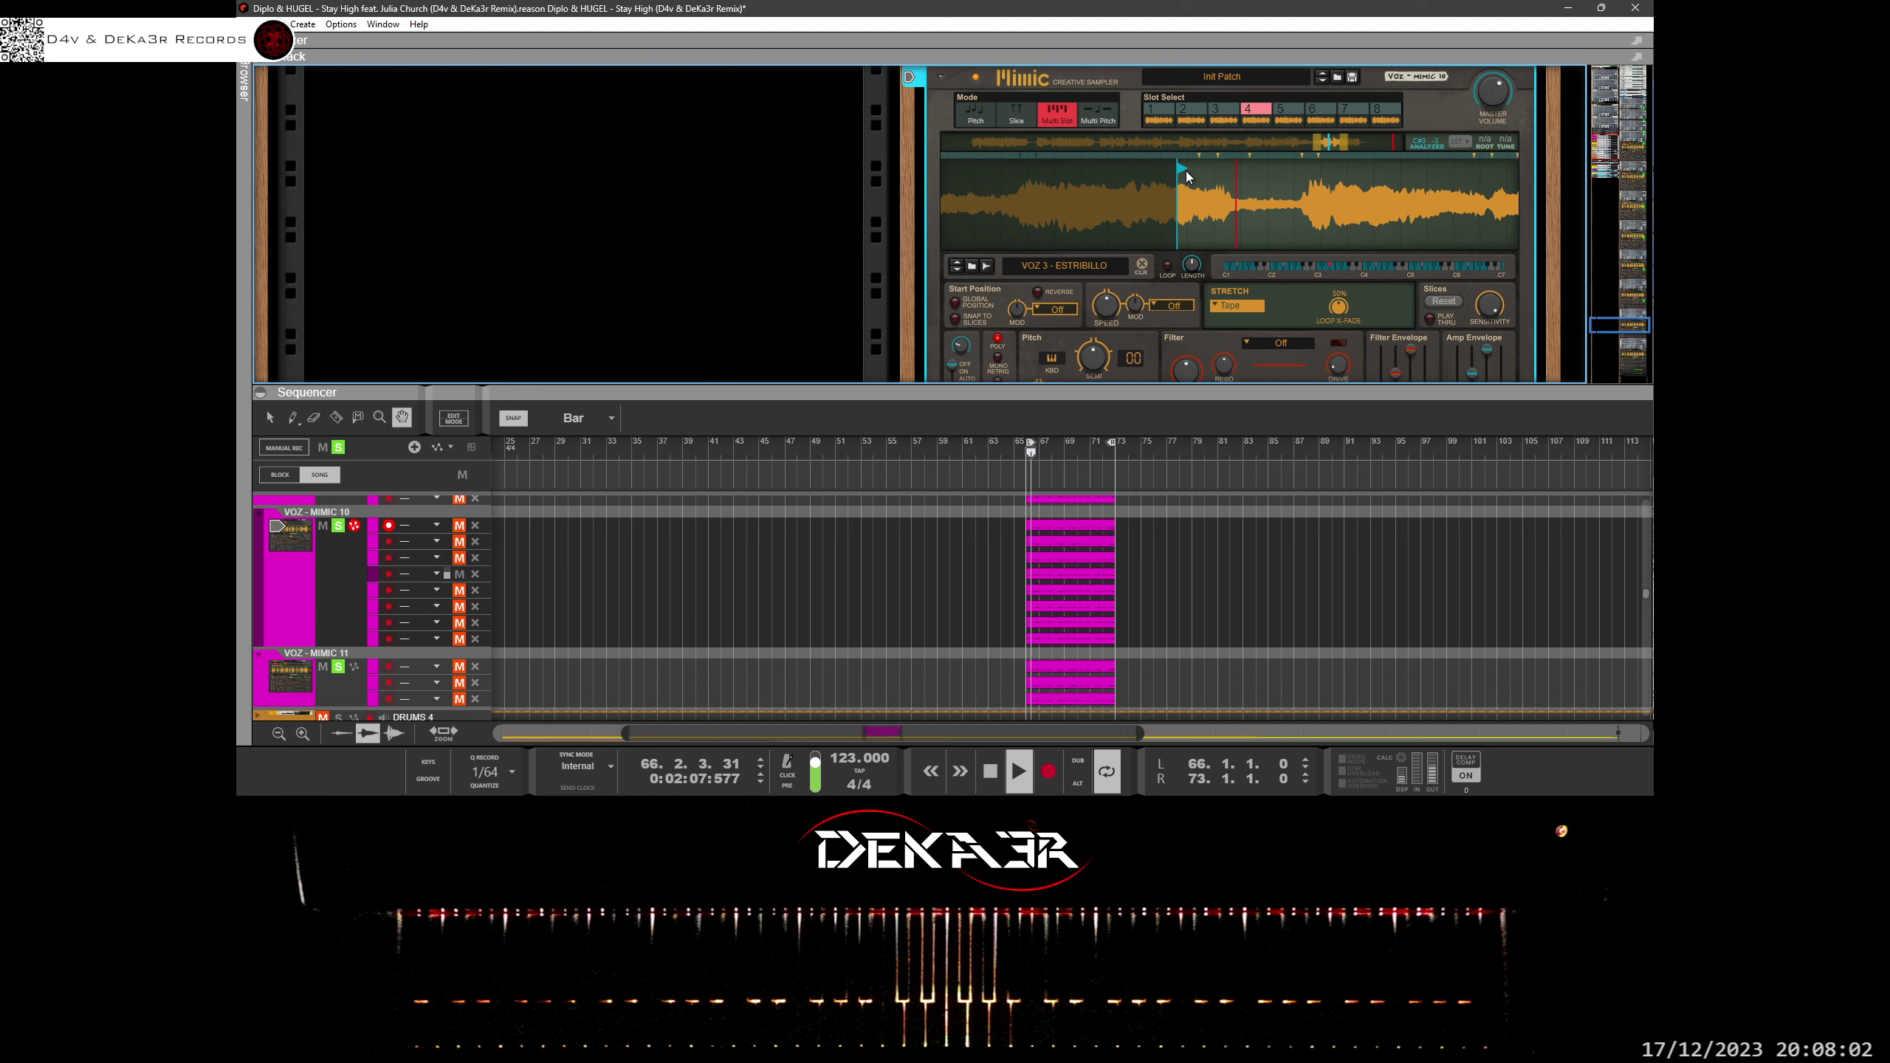
drag(1182, 170, 1158, 182)
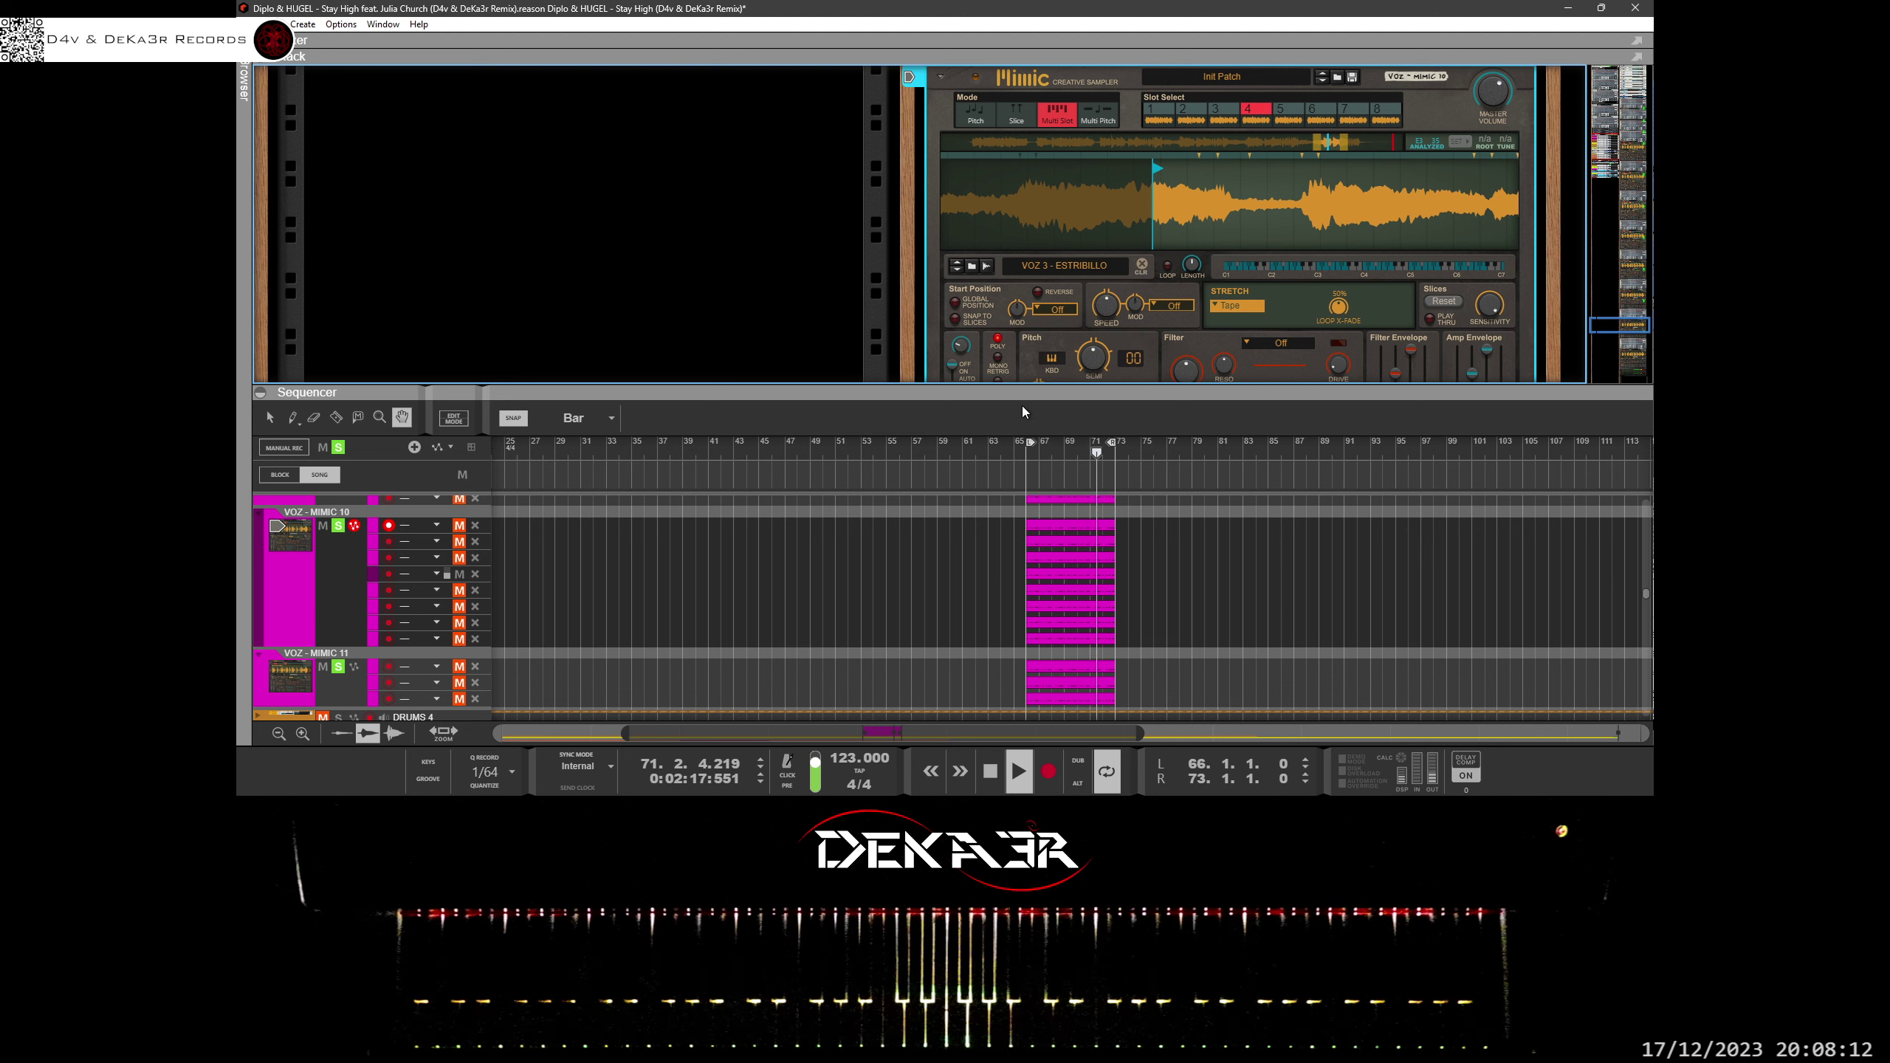
Refine the sample start of slot 4 in VOZ - MIMIC 10, comparing the fourth lane with the third by toggling their mutes.
click(460, 558)
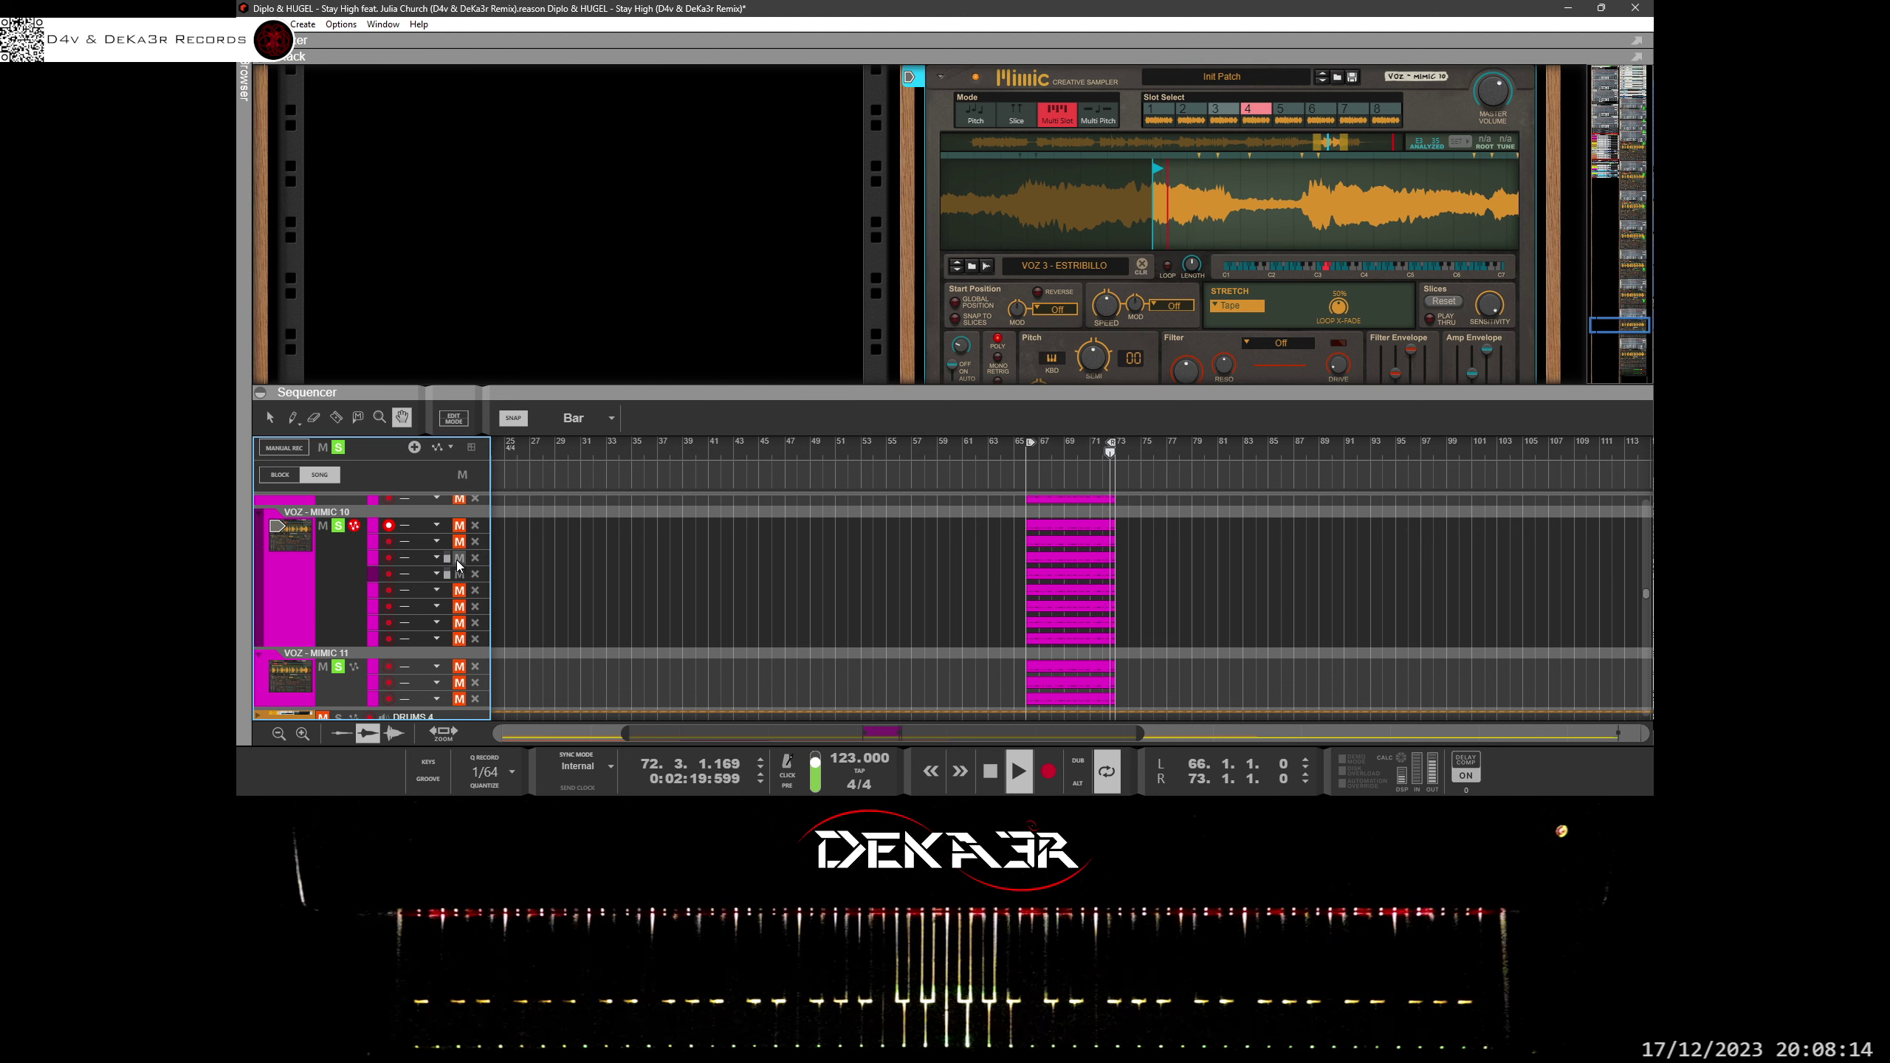
click(458, 560)
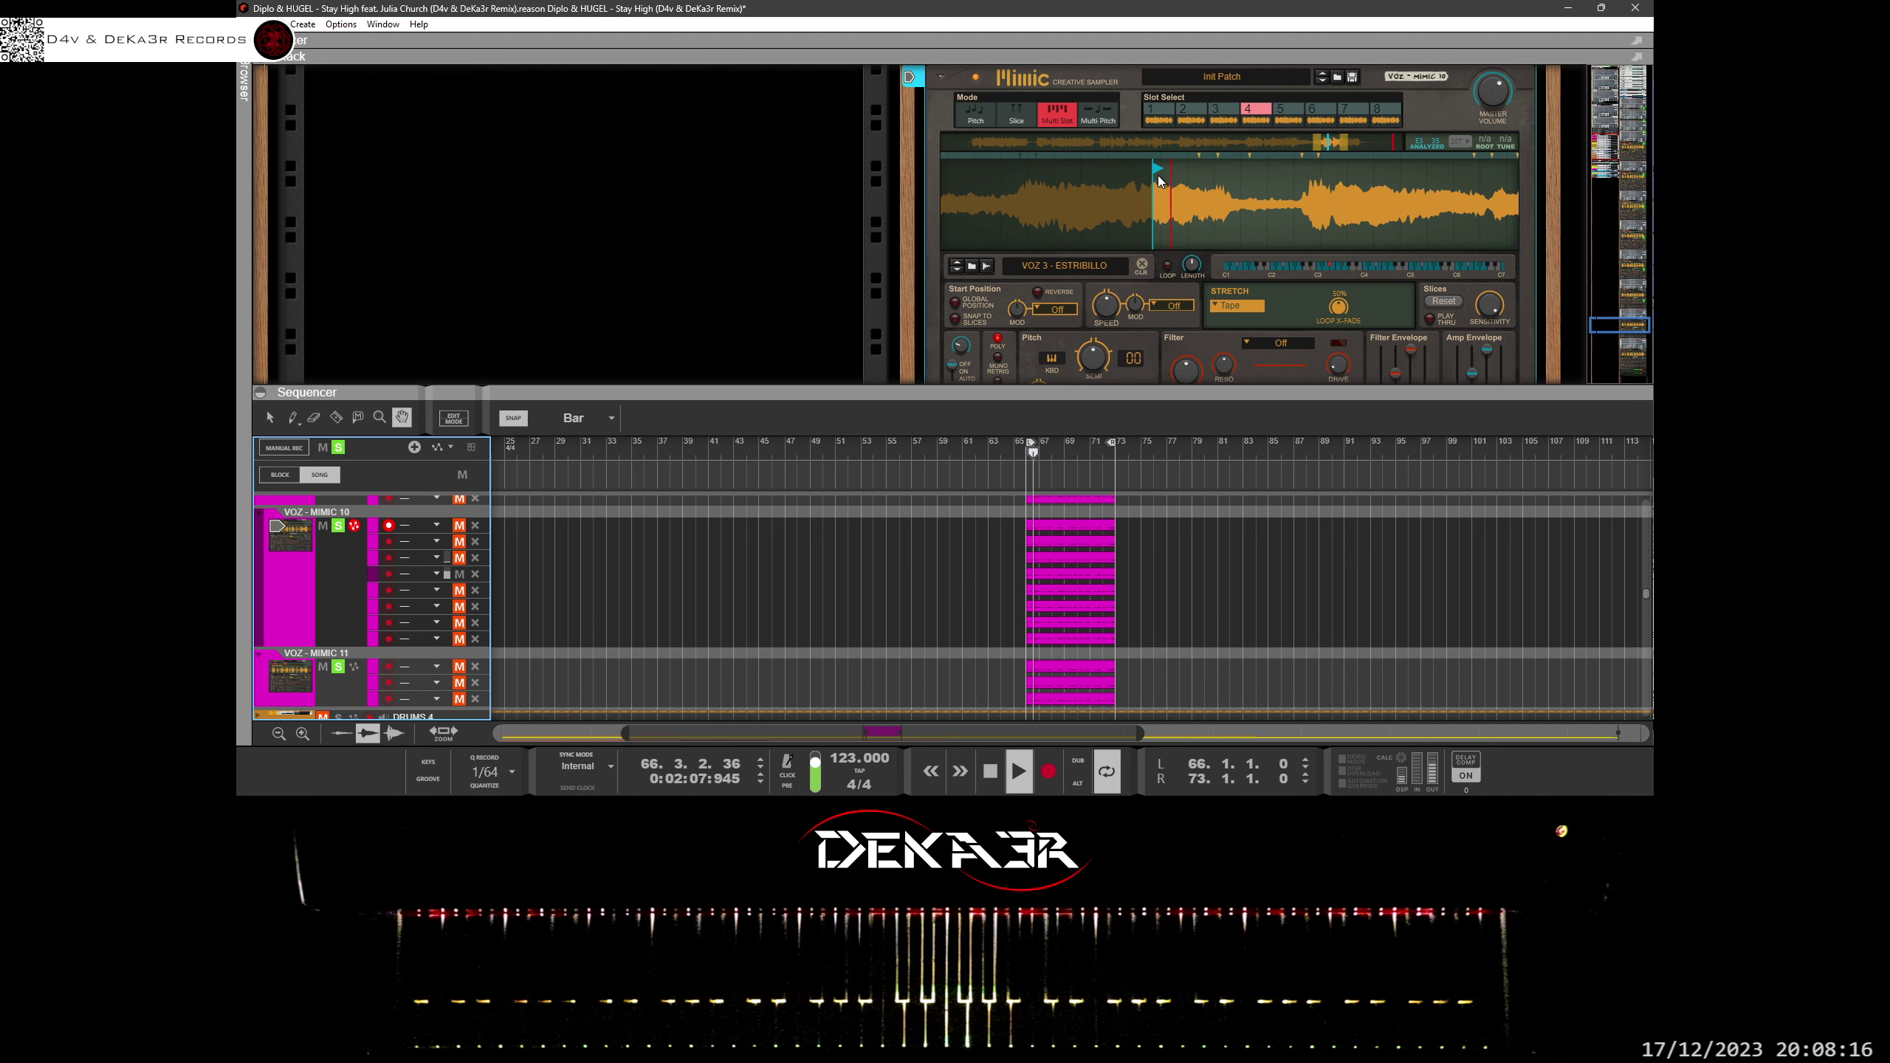
click(1159, 172)
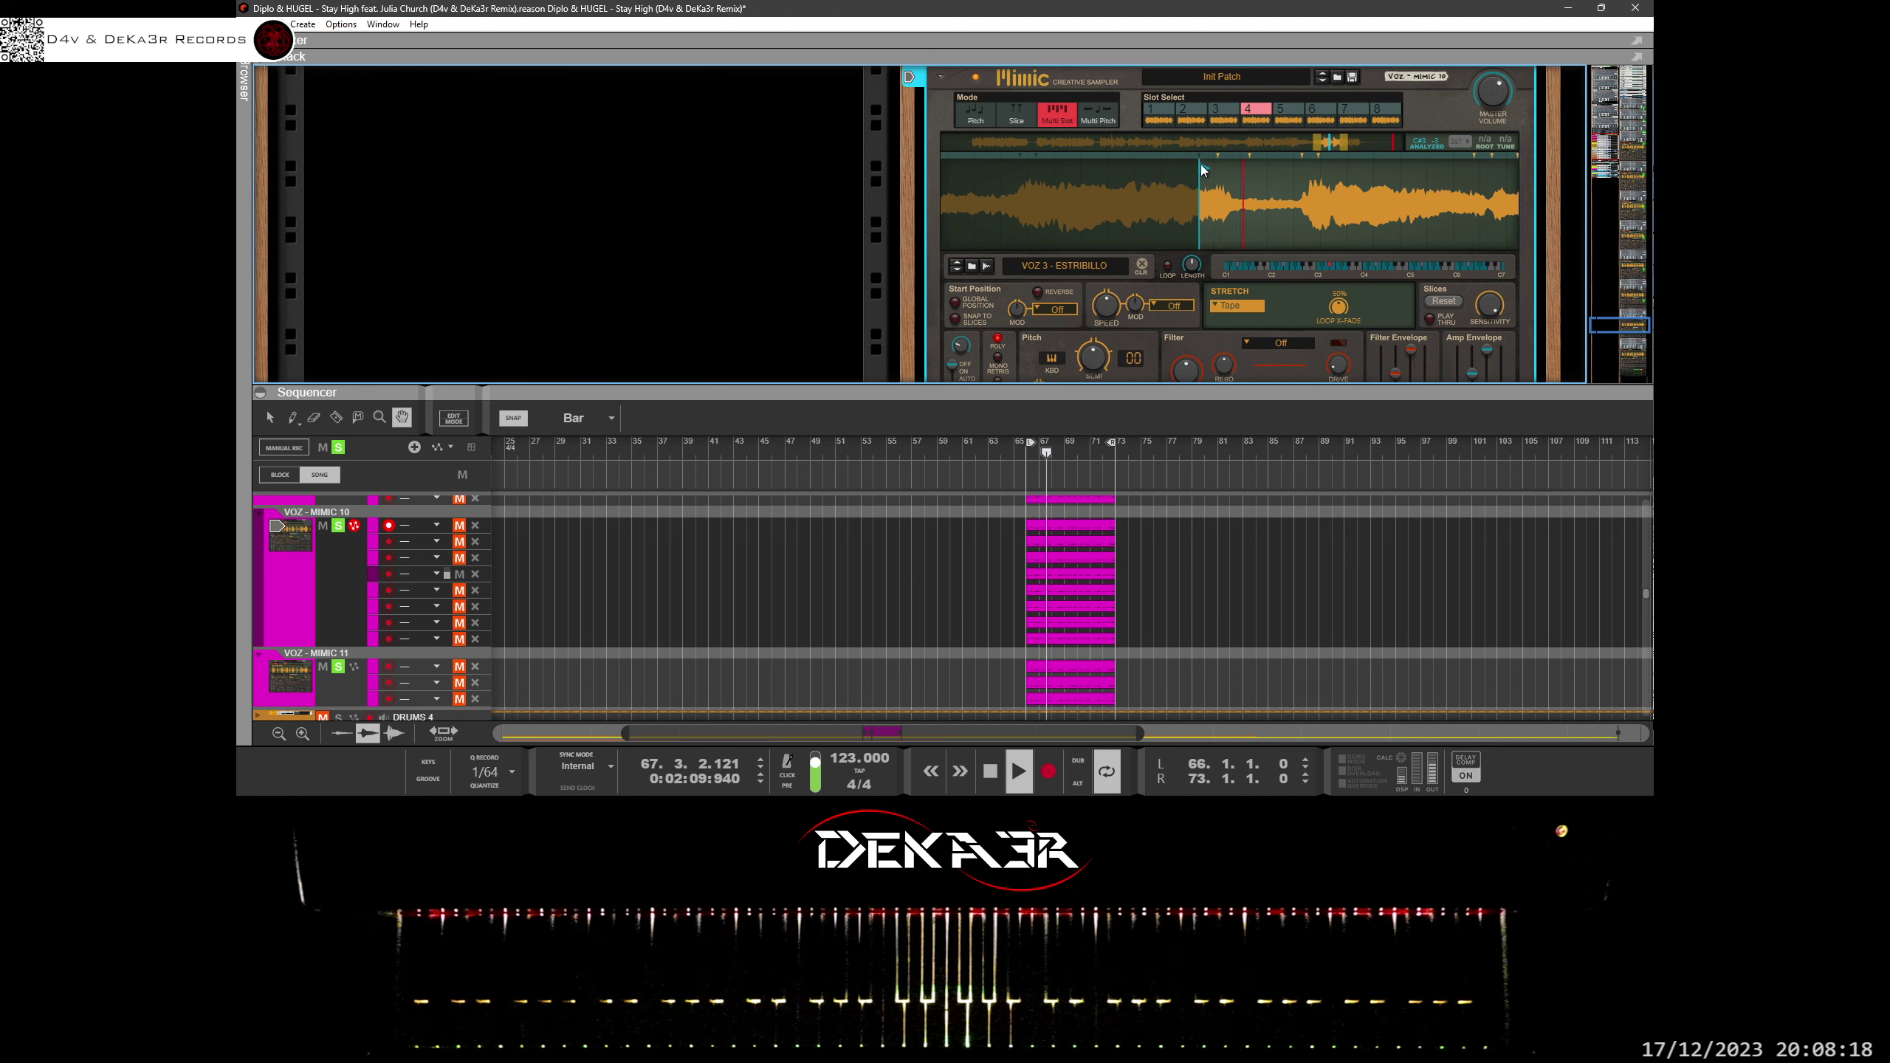
drag(1196, 165, 1227, 306)
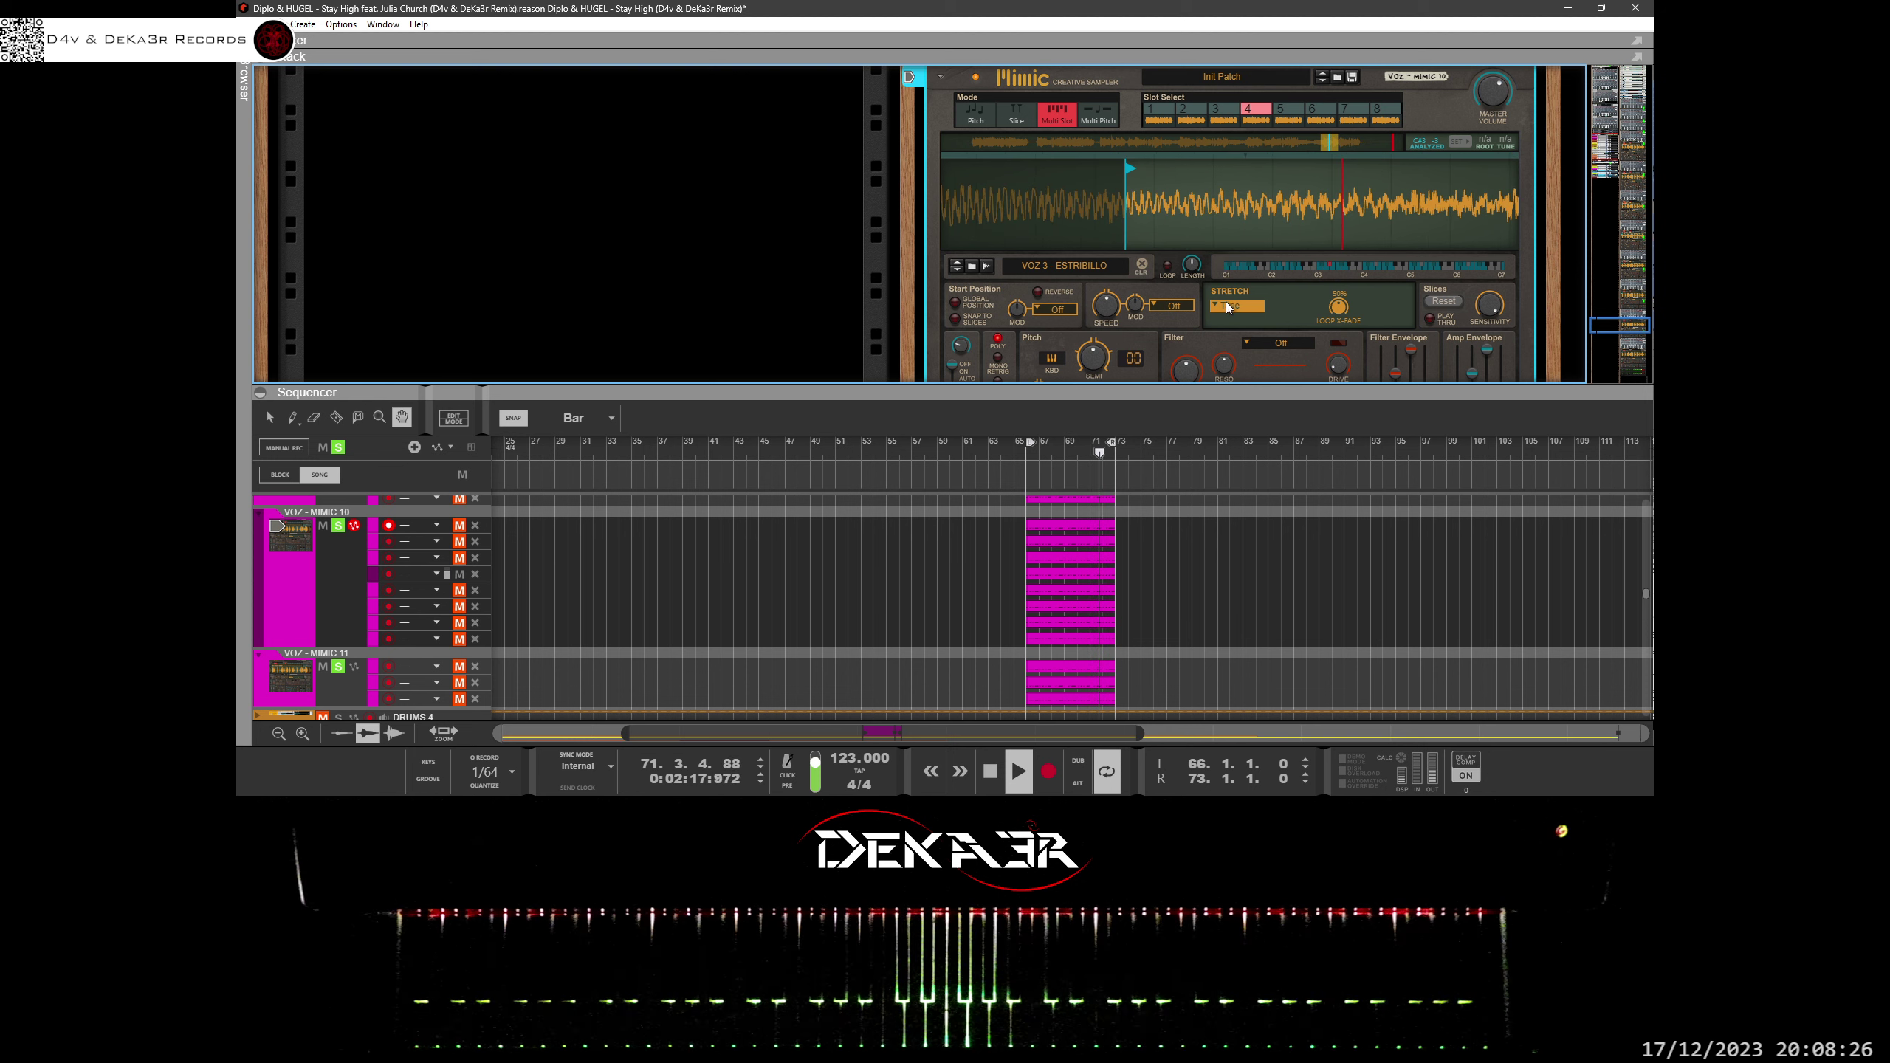
scroll(1254, 201, up, 2)
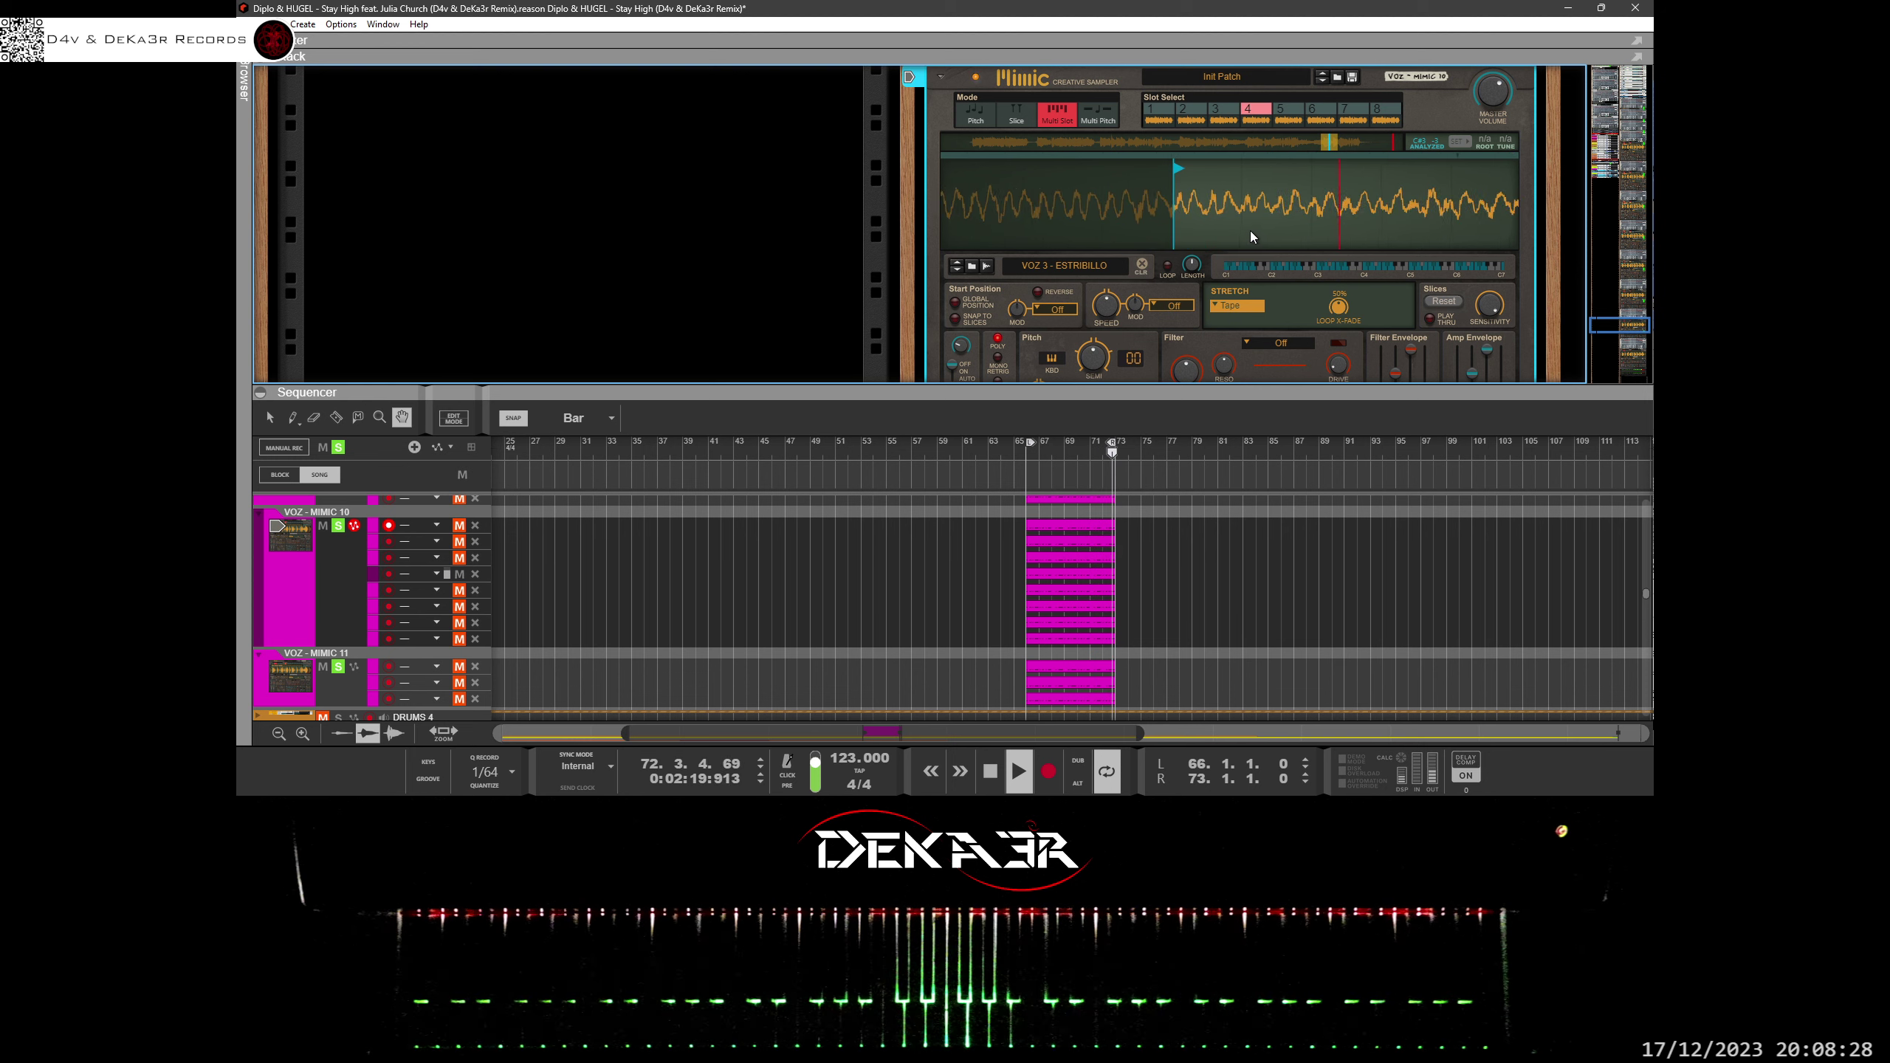
drag(1178, 177, 1143, 174)
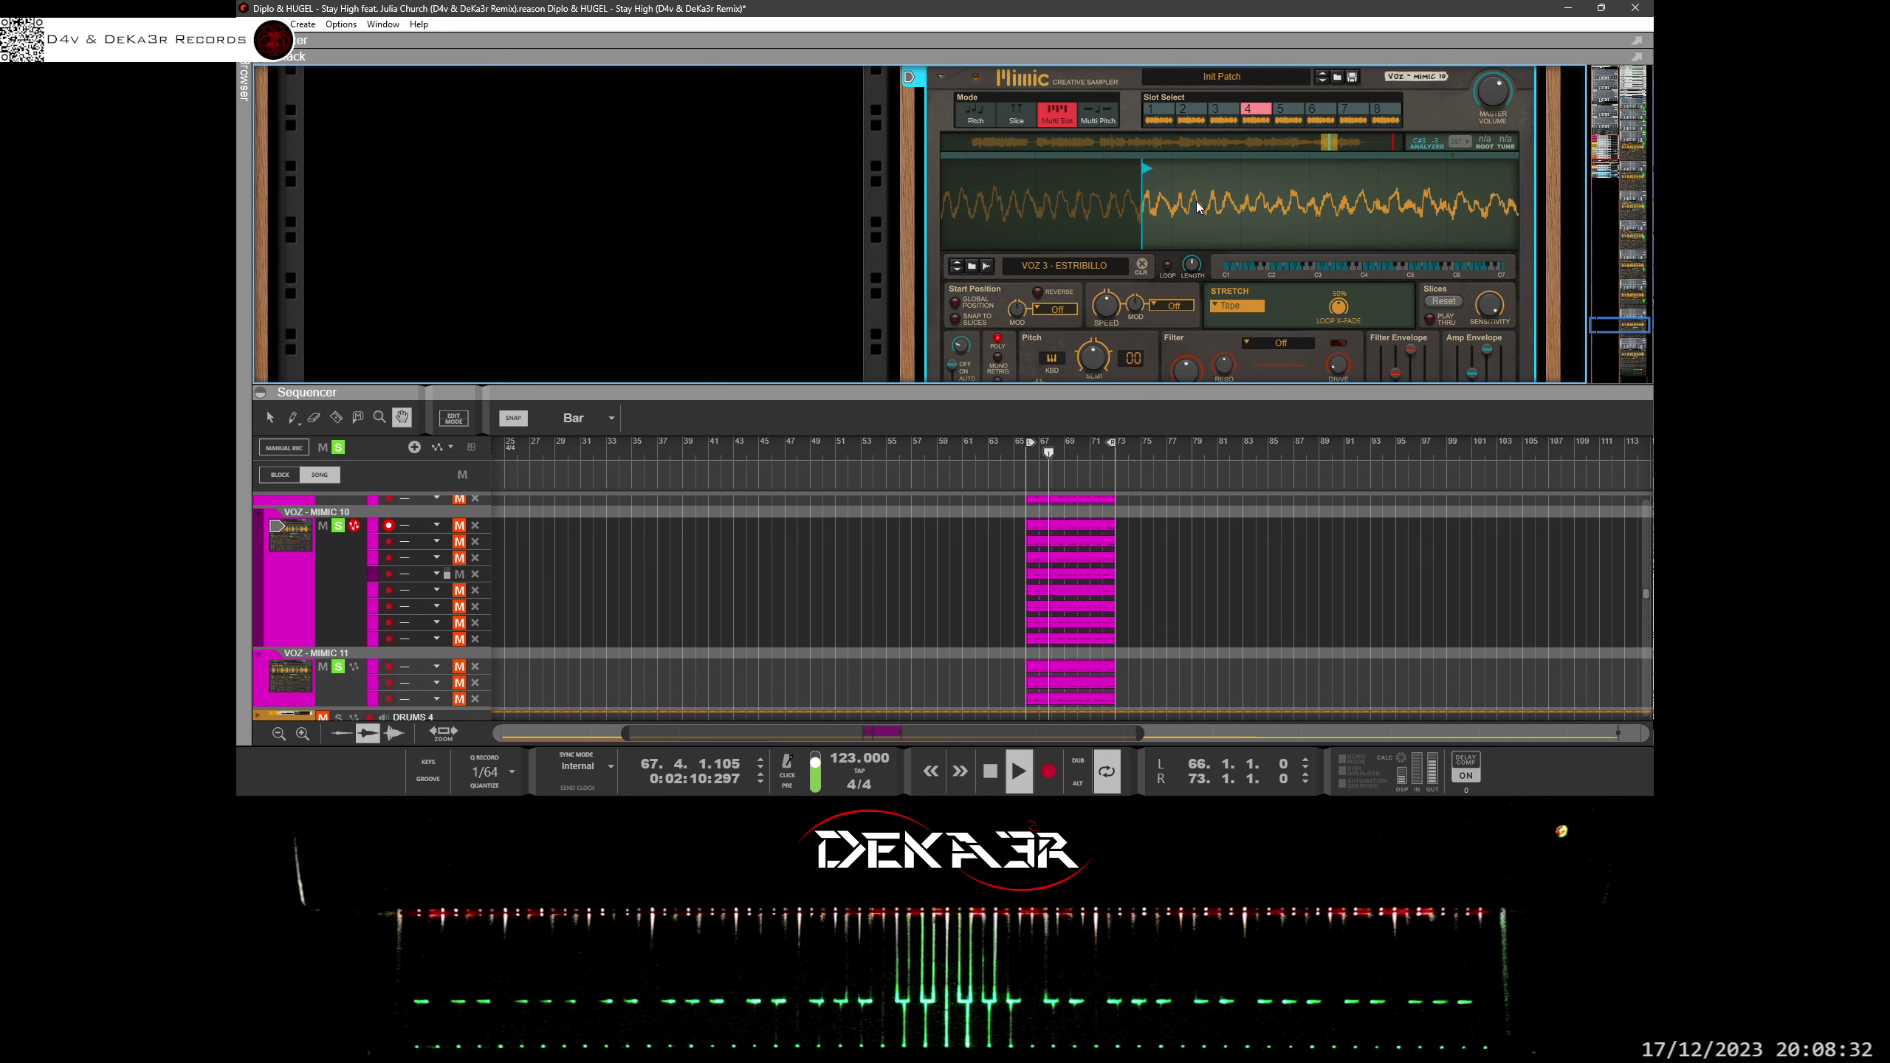
click(484, 567)
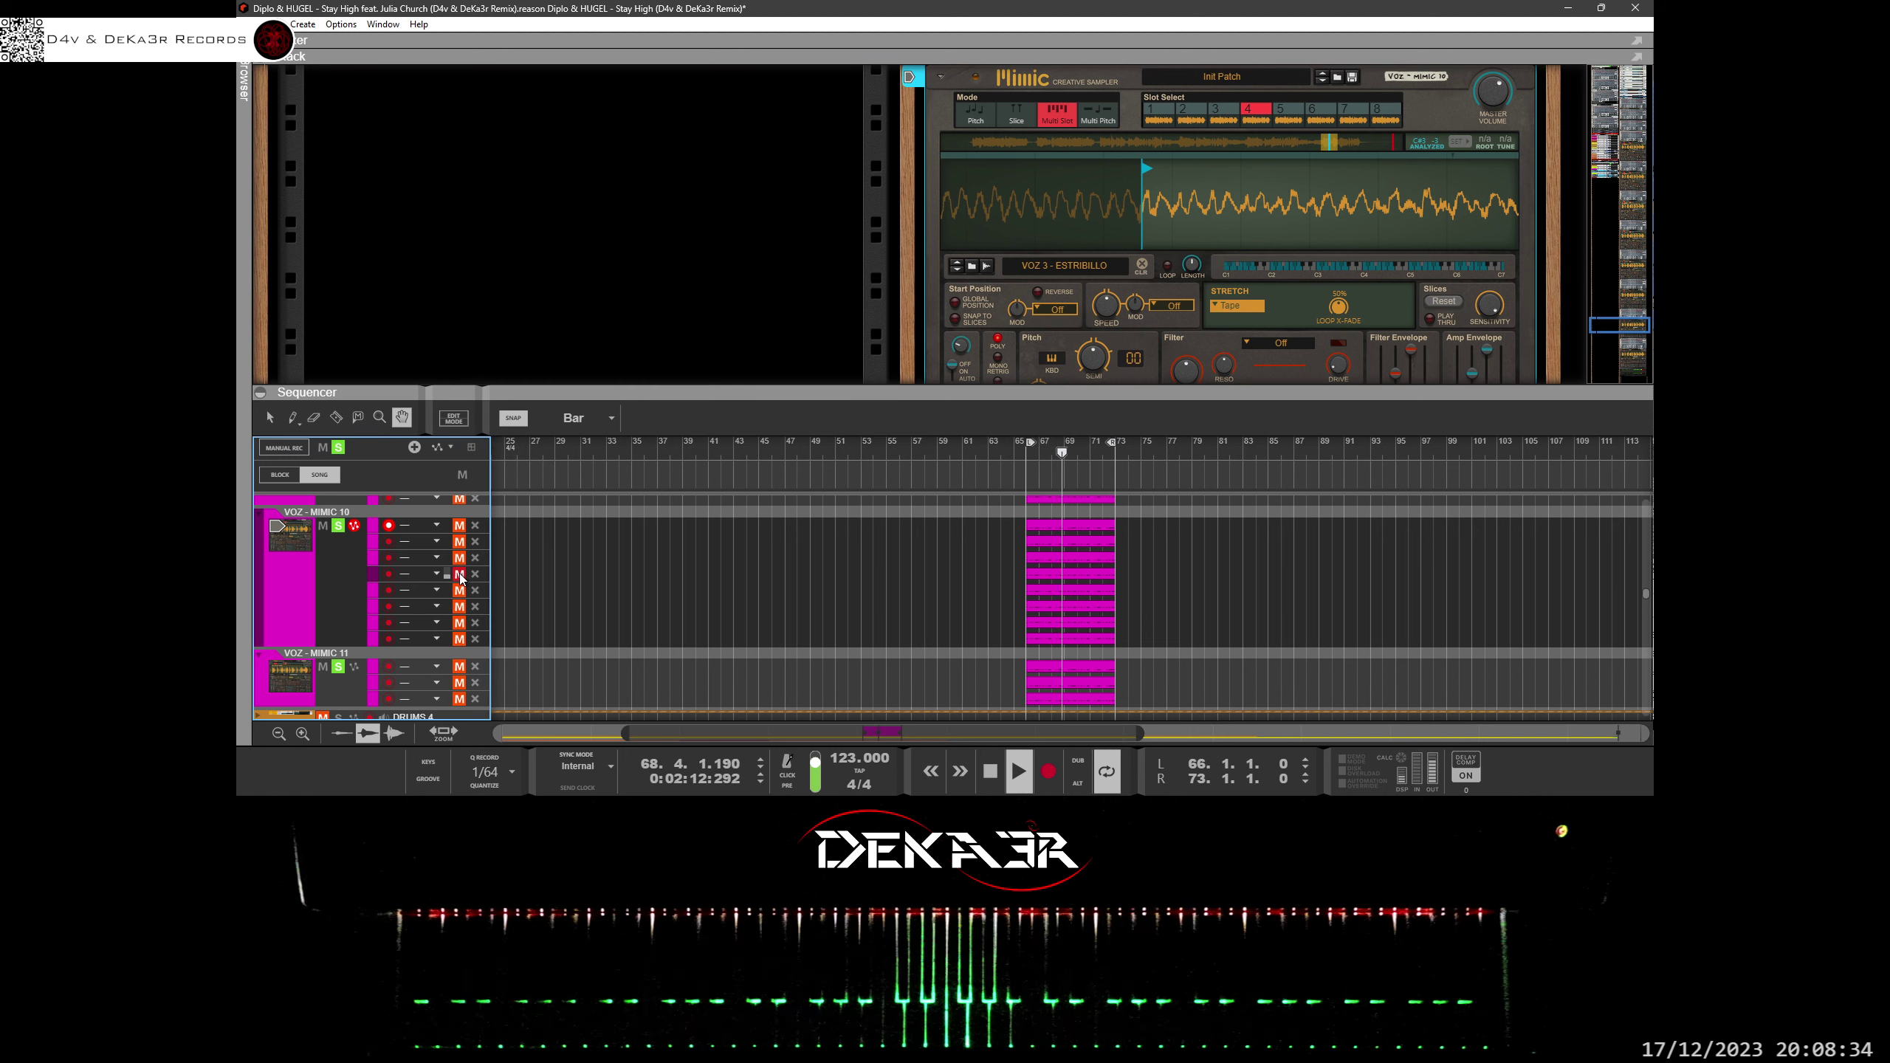
click(459, 558)
click(459, 558)
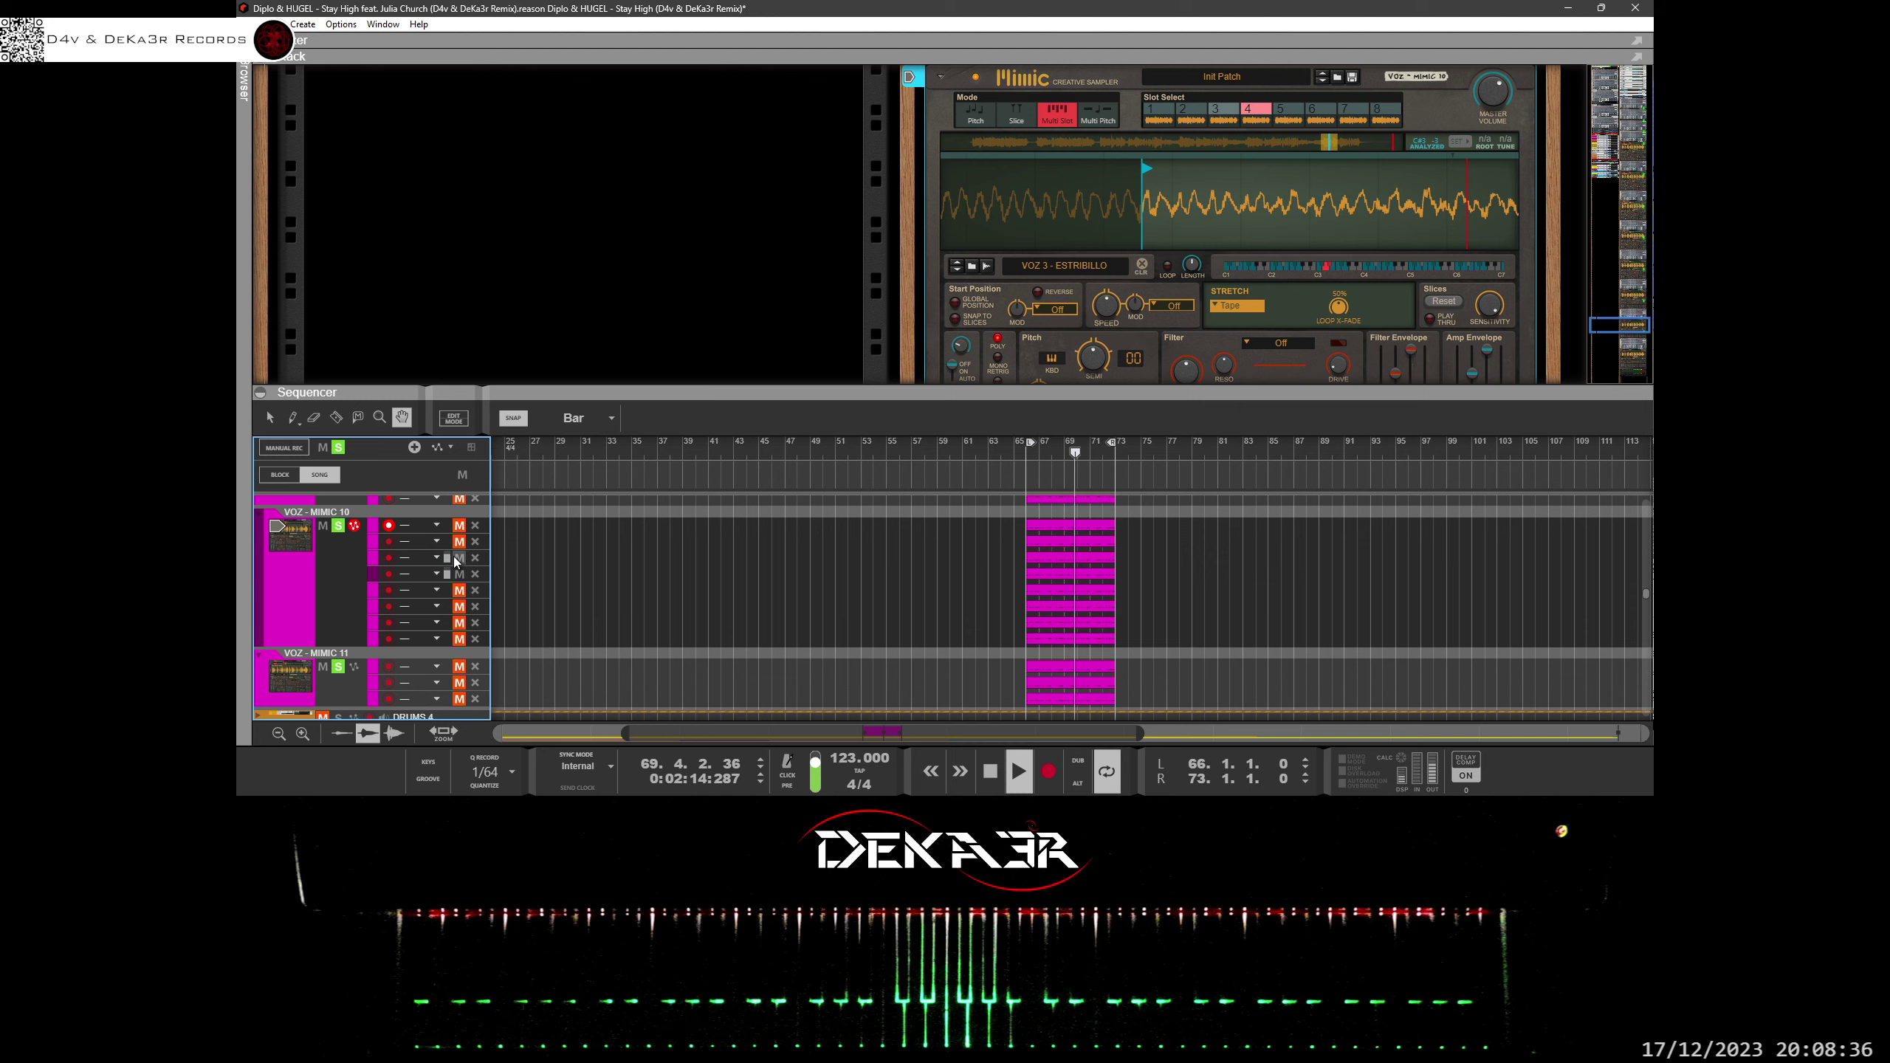
Make the fifth lane of VOZ - MIMIC 10 audible instead of the fourth, and fine-tune the sample start of slot 5.
click(459, 574)
click(460, 591)
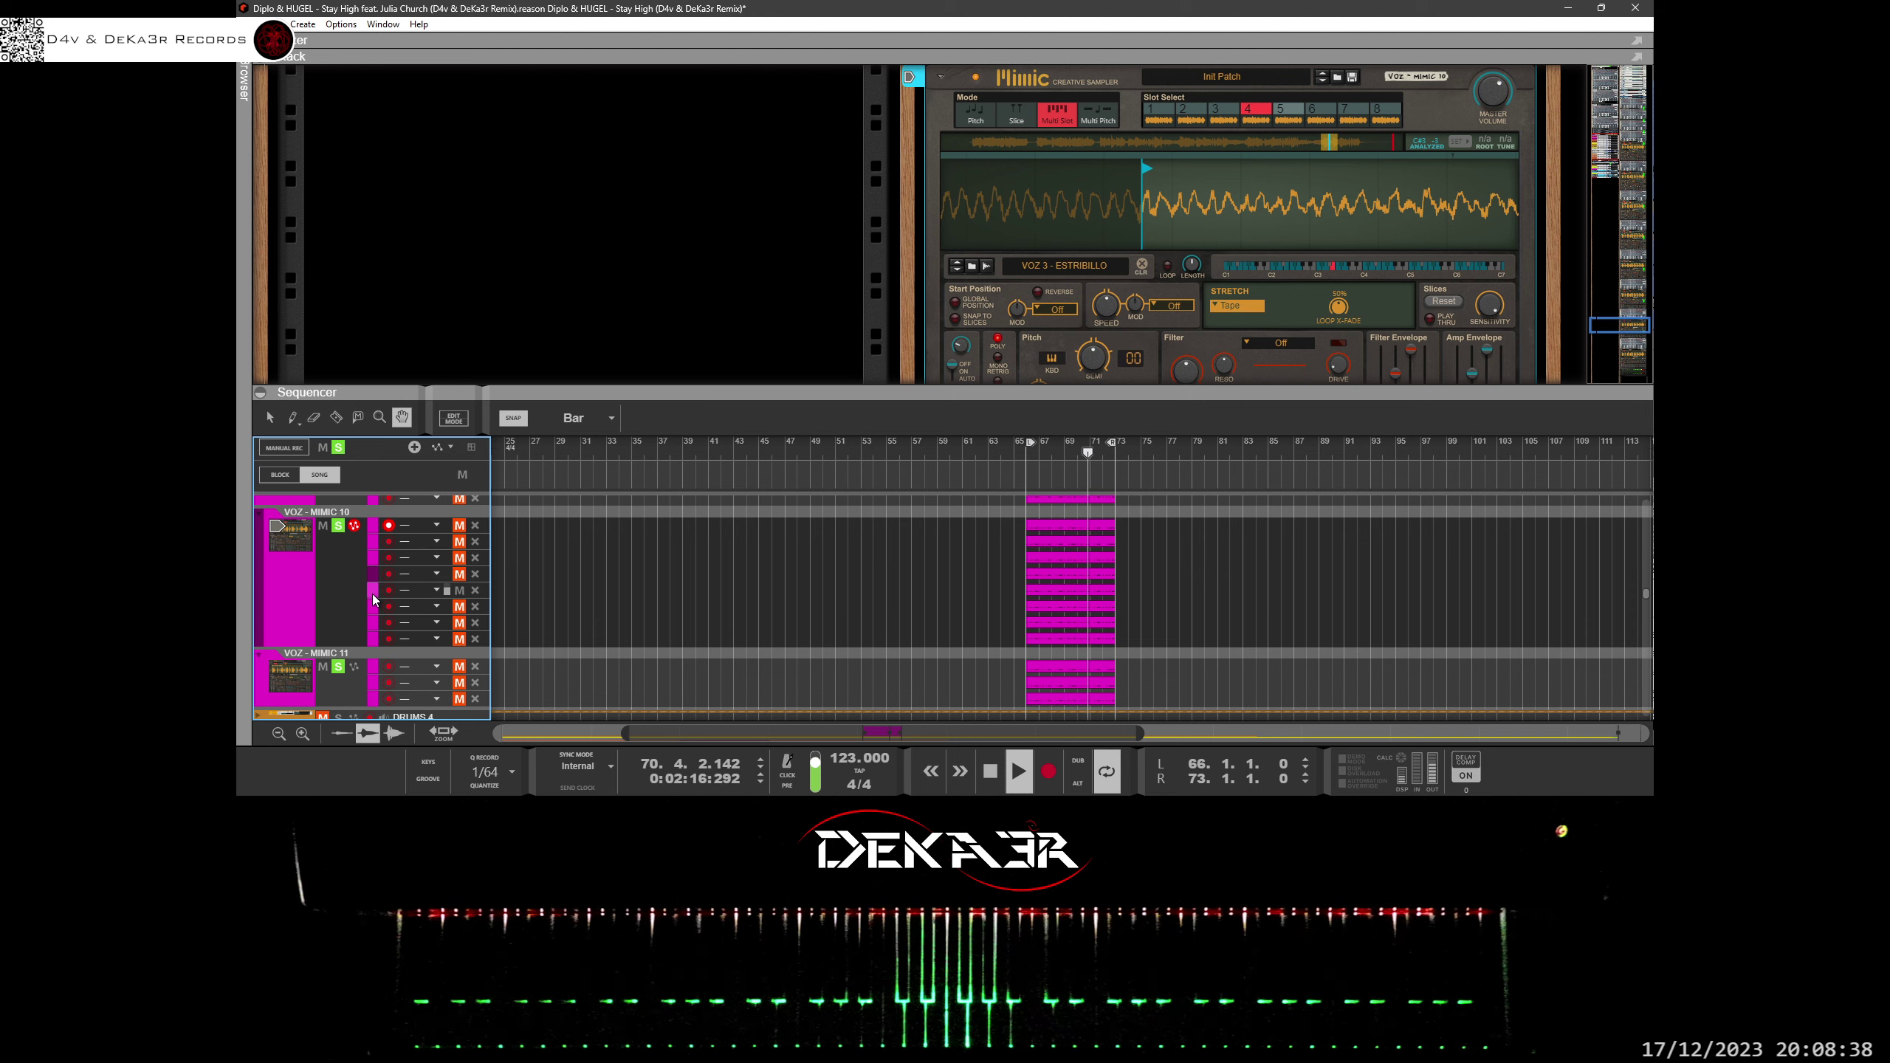
click(1281, 111)
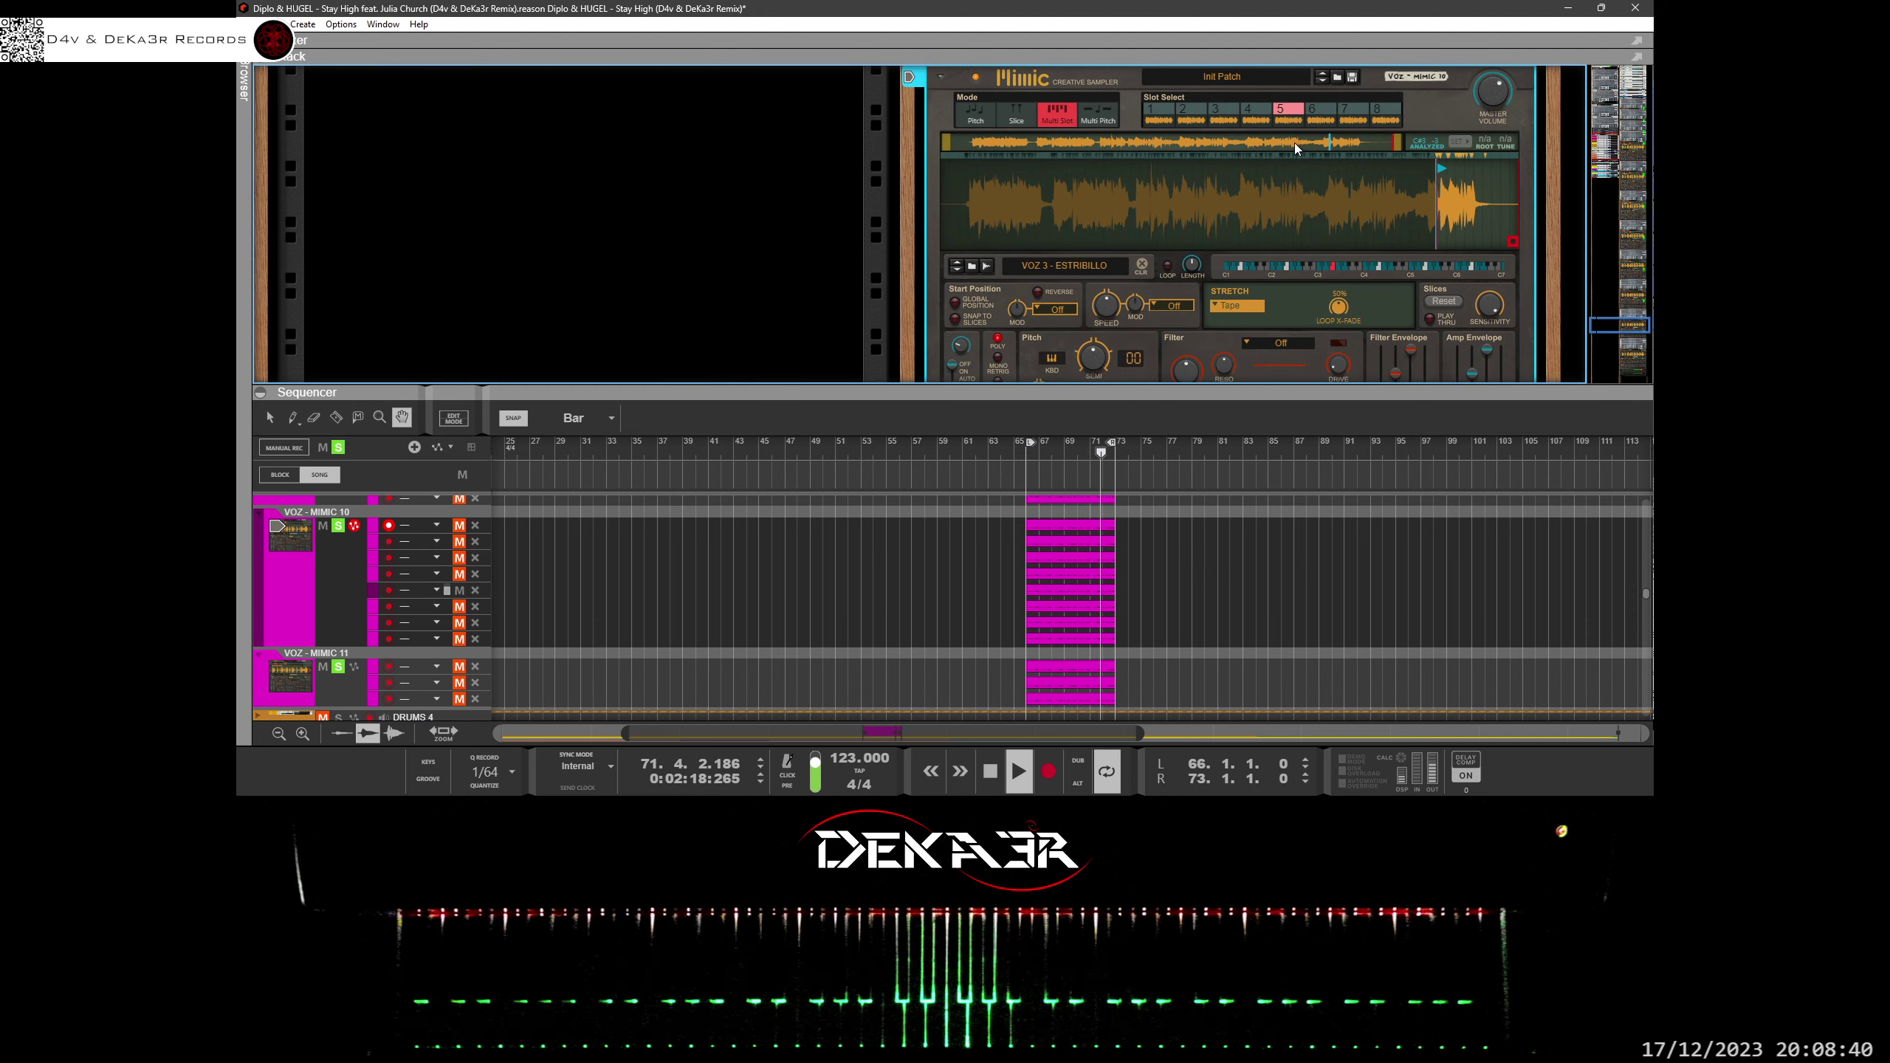
mouse_move(1424, 187)
mouse_down()
mouse_move(996, 198)
mouse_move(999, 266)
mouse_move(1064, 253)
mouse_move(1096, 266)
mouse_move(1094, 290)
mouse_up()
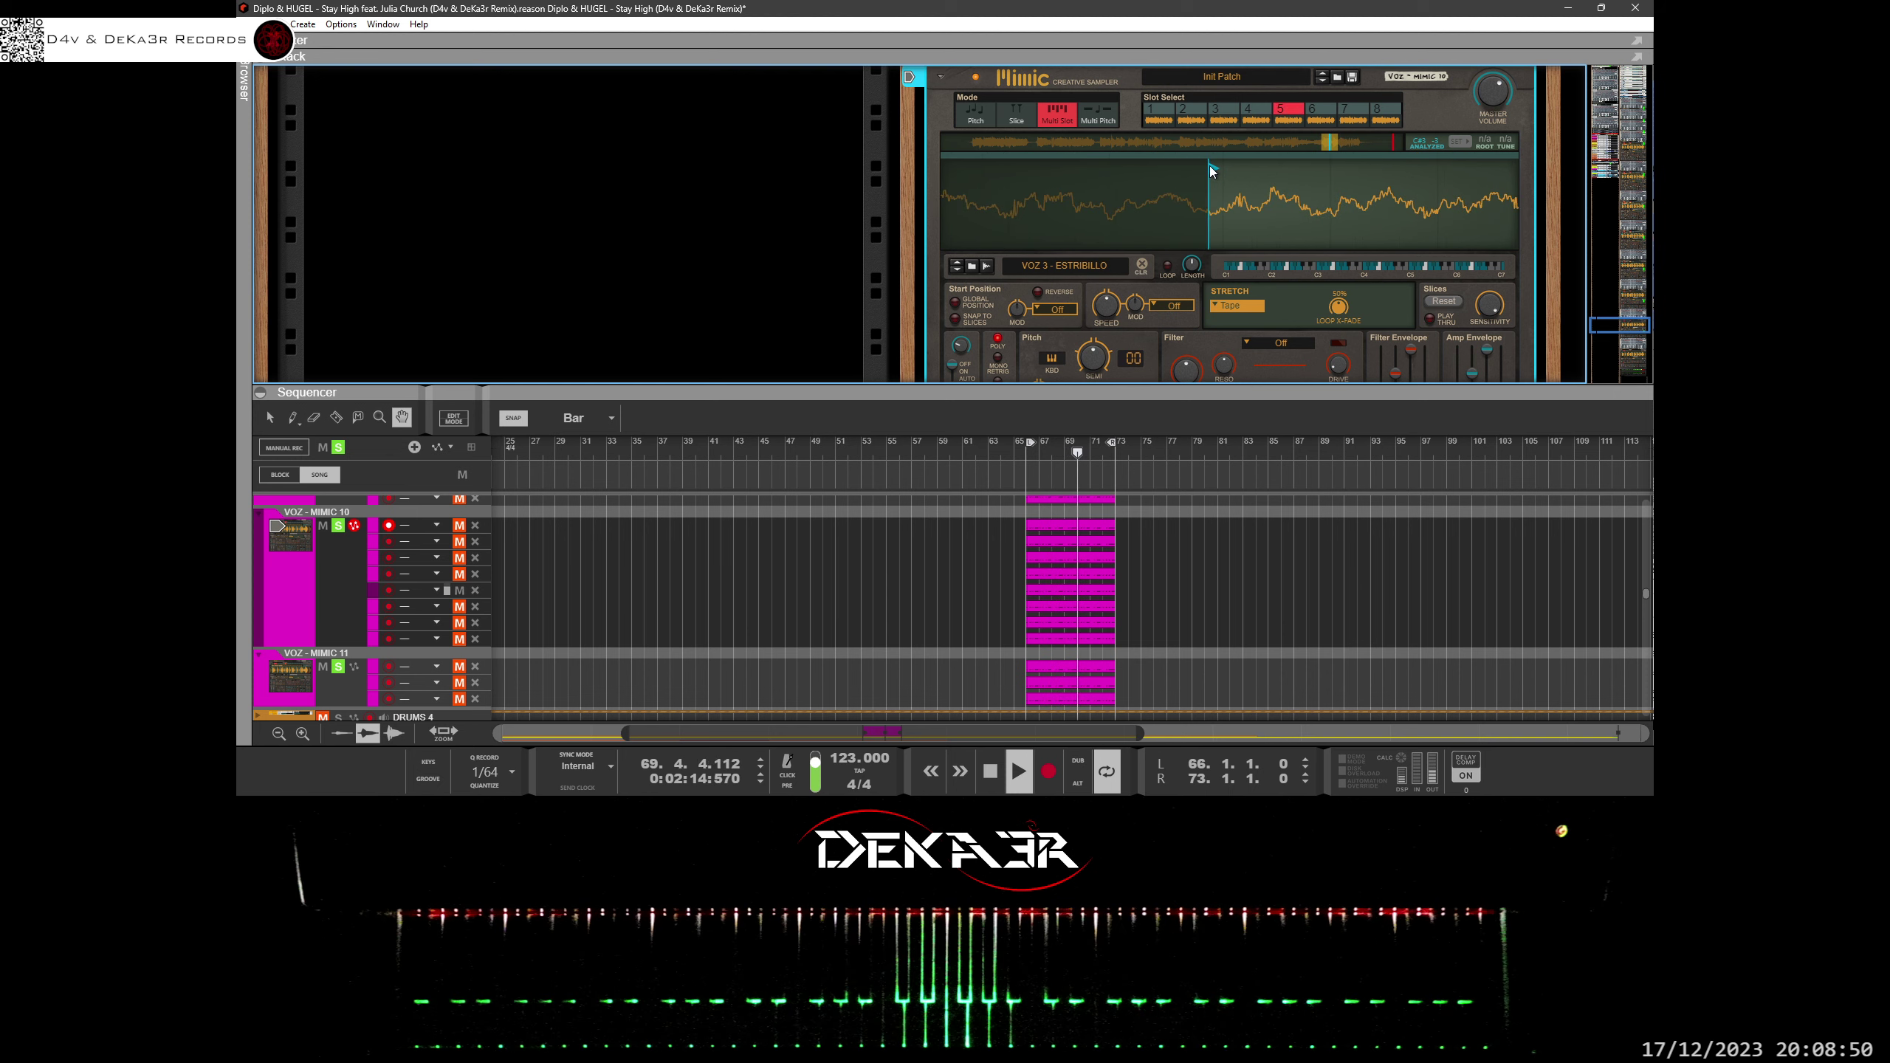
drag(1211, 169, 1211, 176)
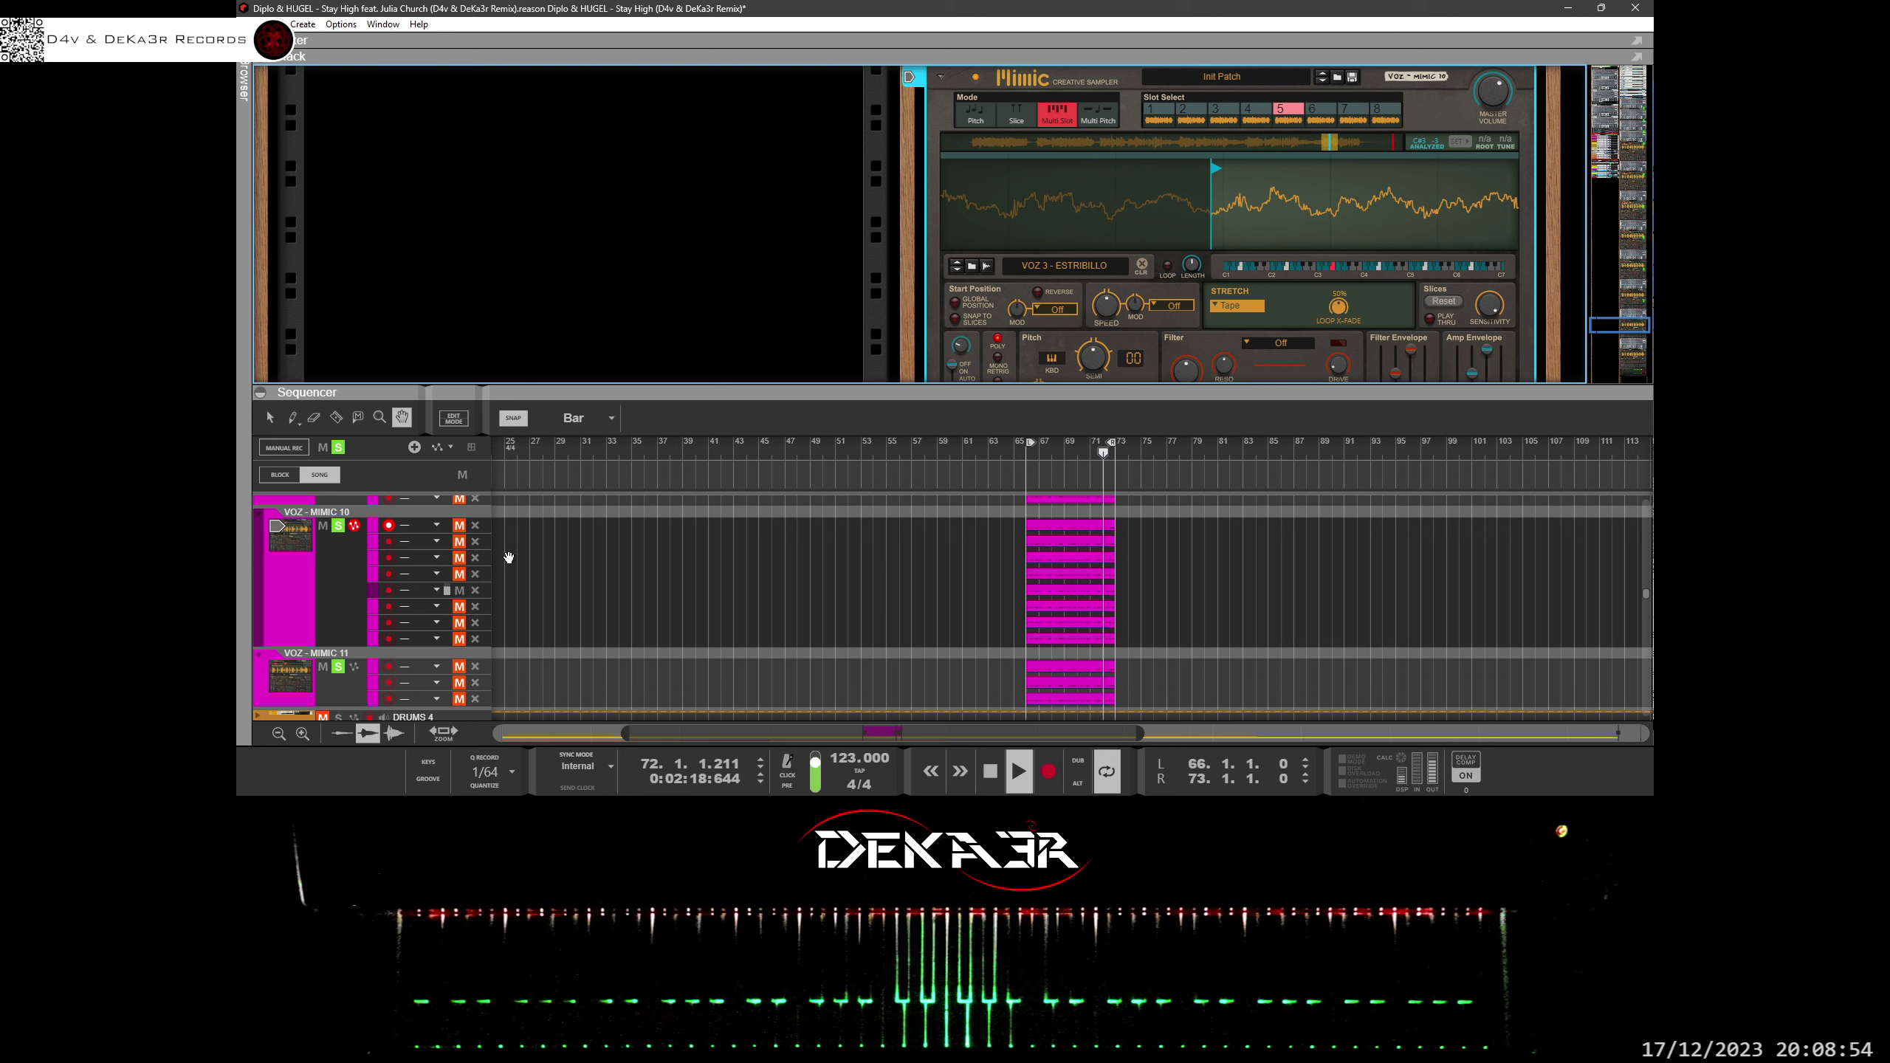
Make the sixth lane of VOZ - MIMIC 10 audible instead of the fifth, and fine-tune the sample start of slot 6.
click(413, 608)
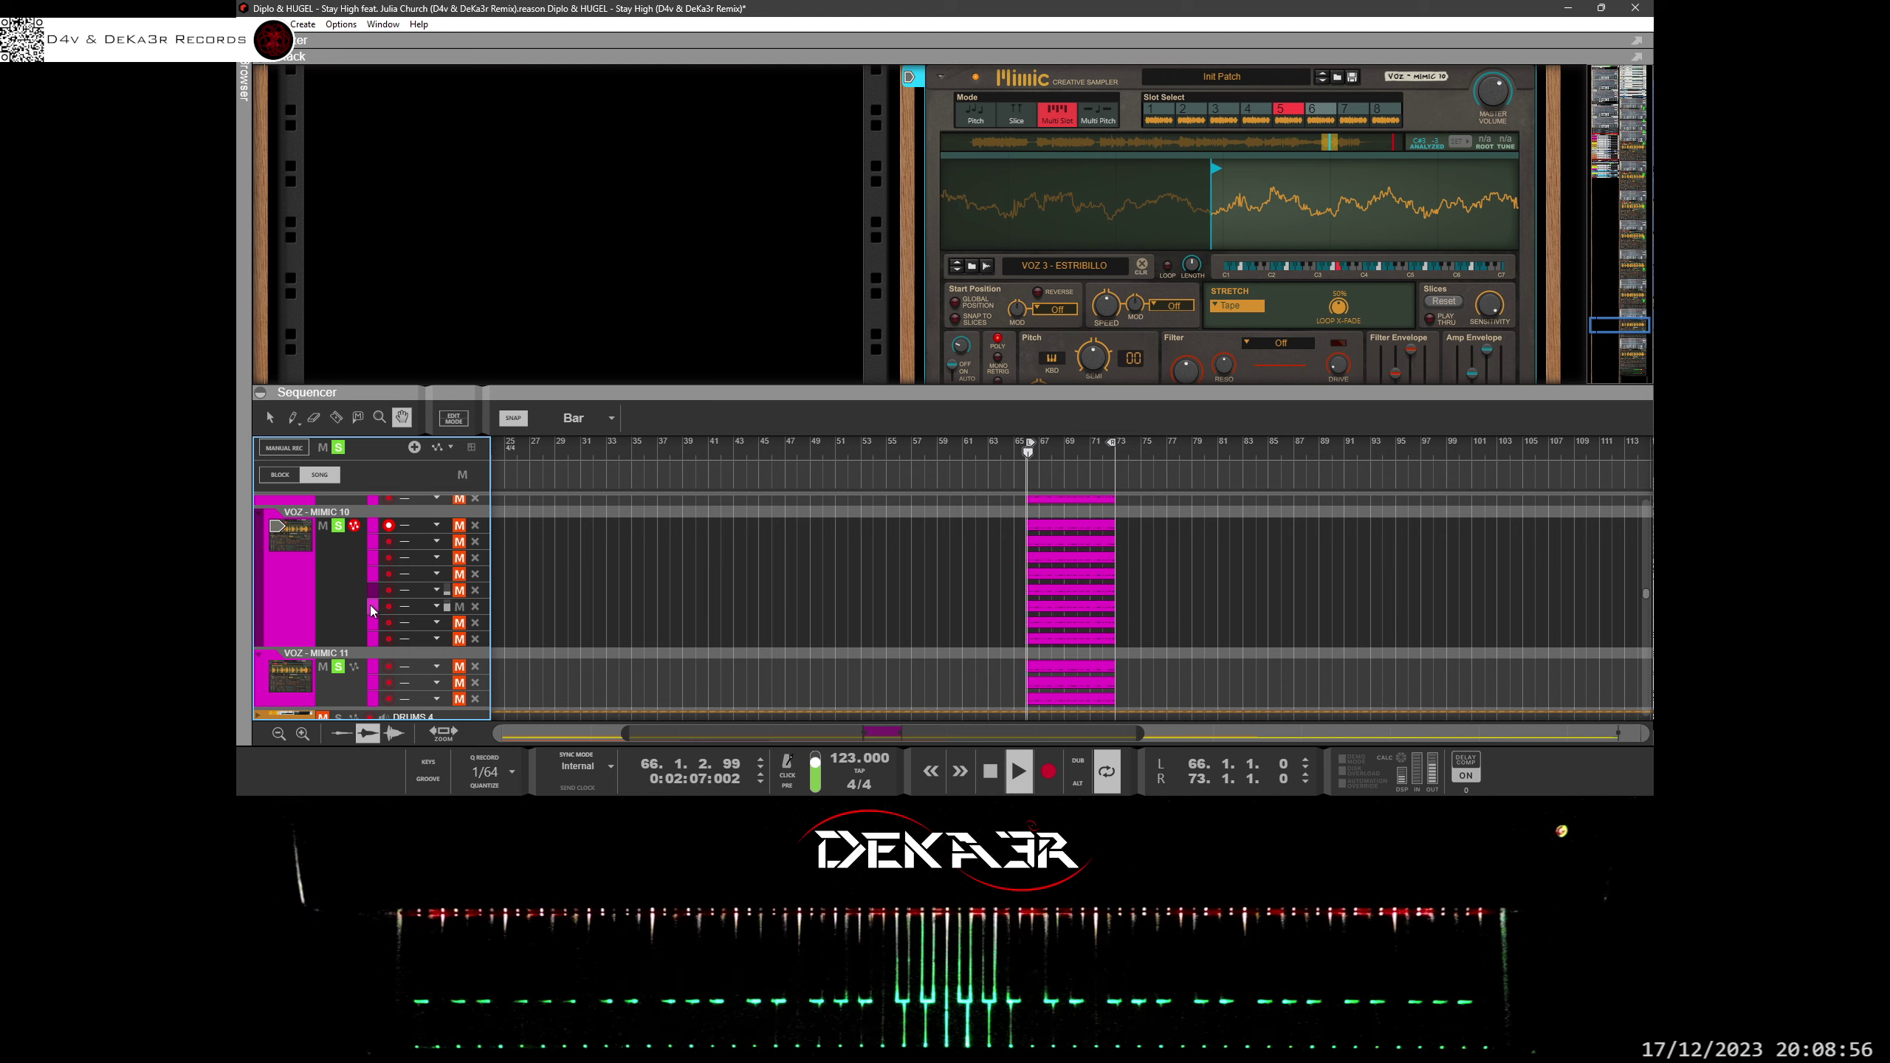
click(1315, 111)
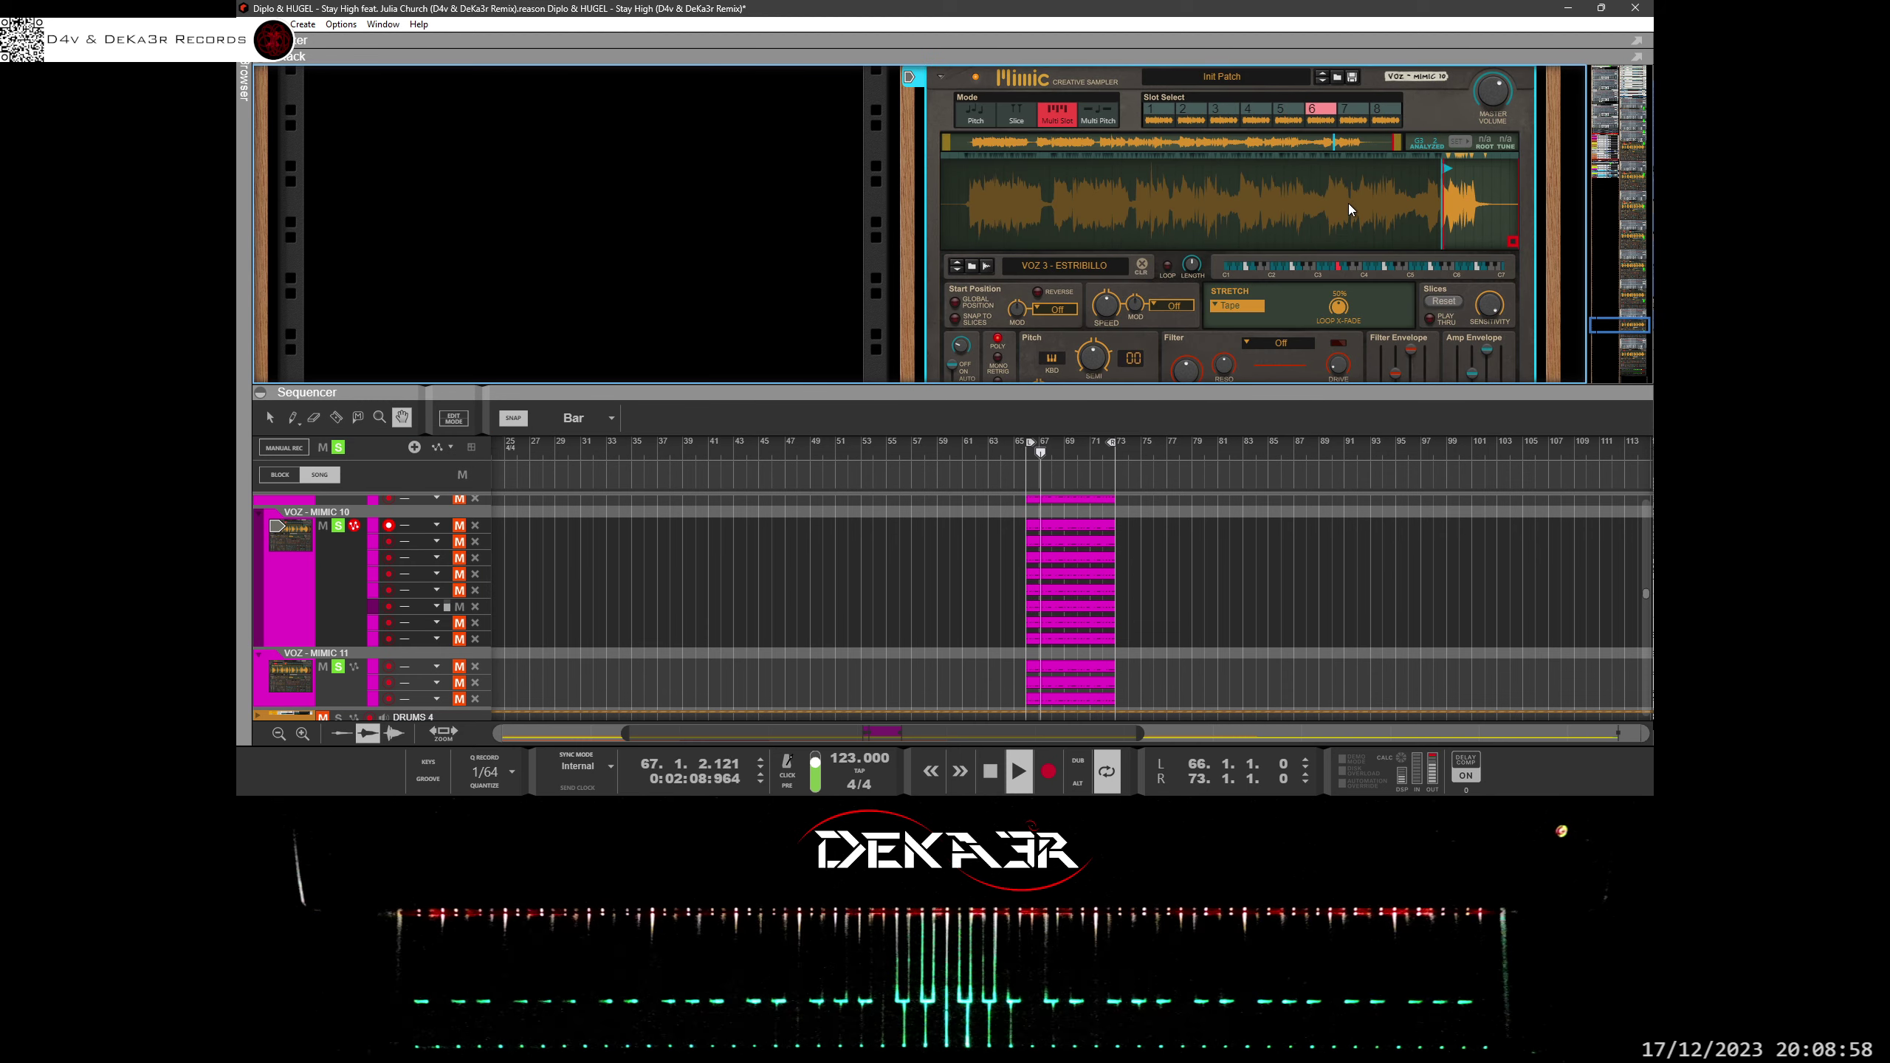
drag(1422, 237, 1083, 168)
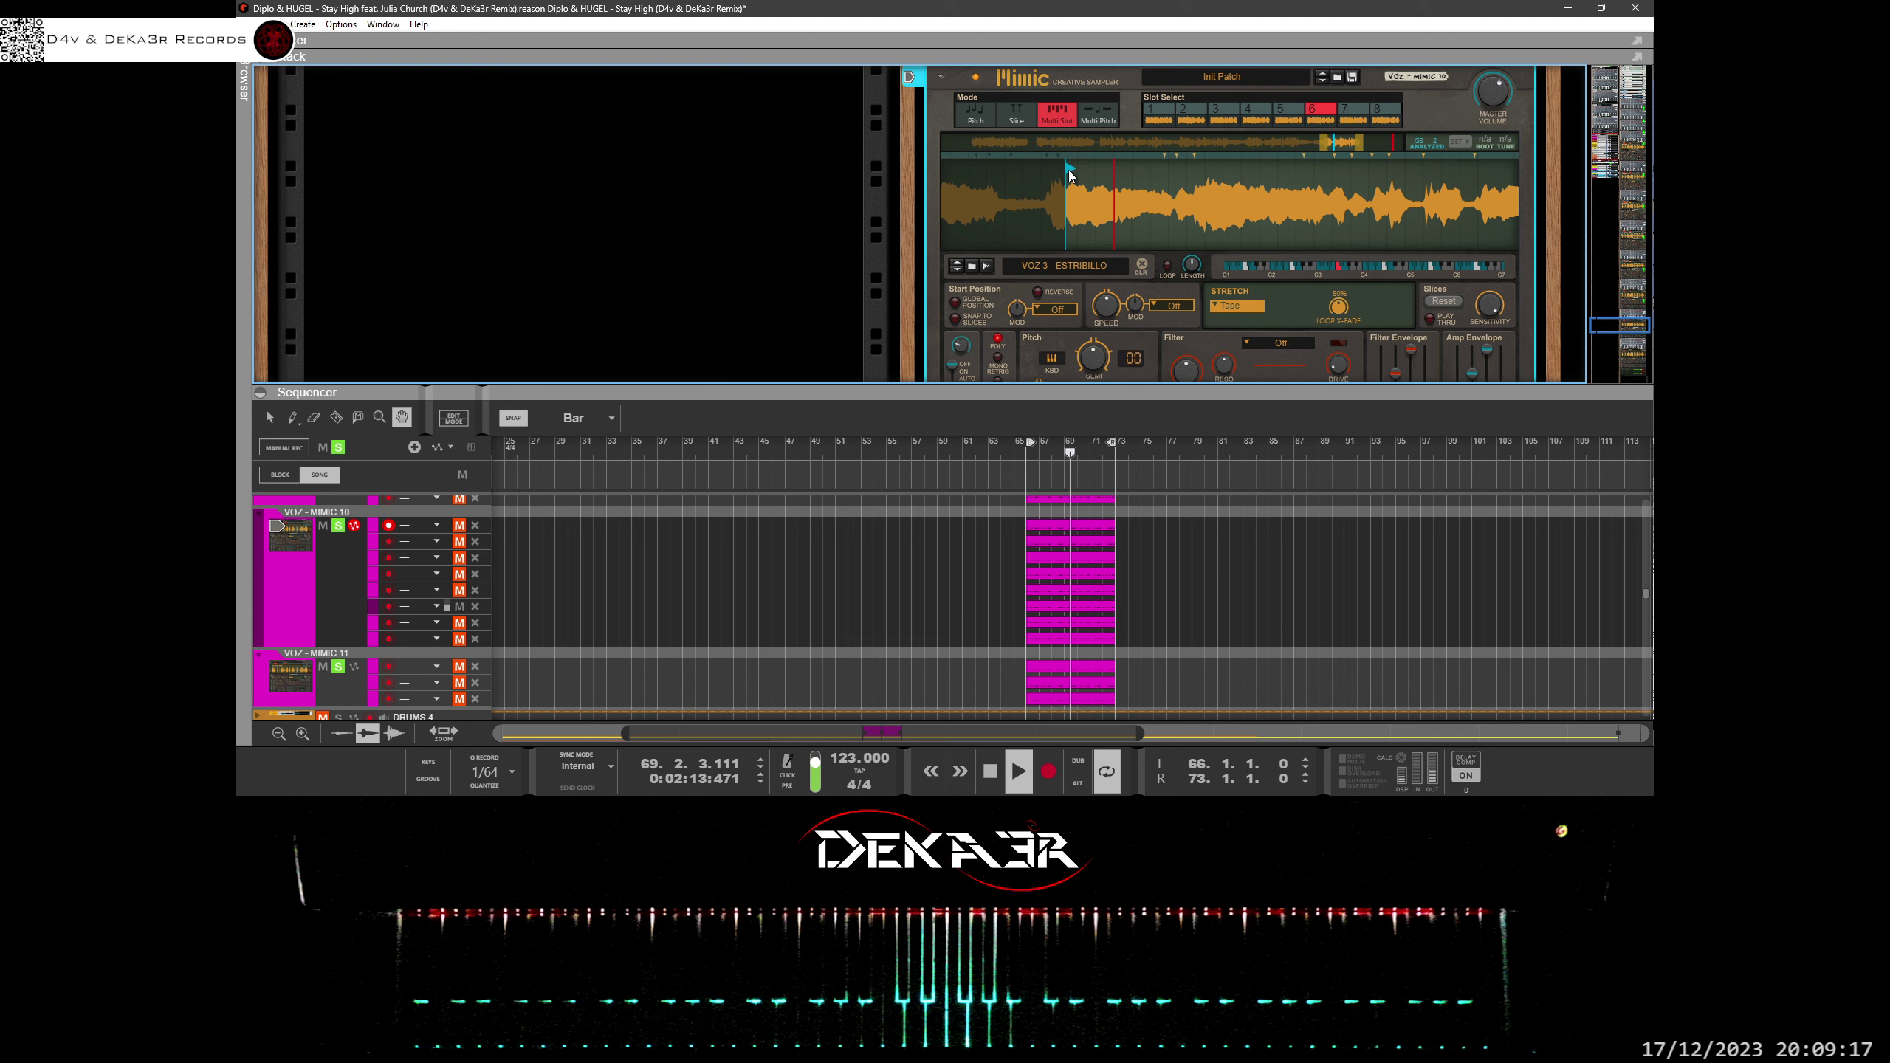
drag(1082, 170, 1269, 237)
drag(1157, 172, 1026, 187)
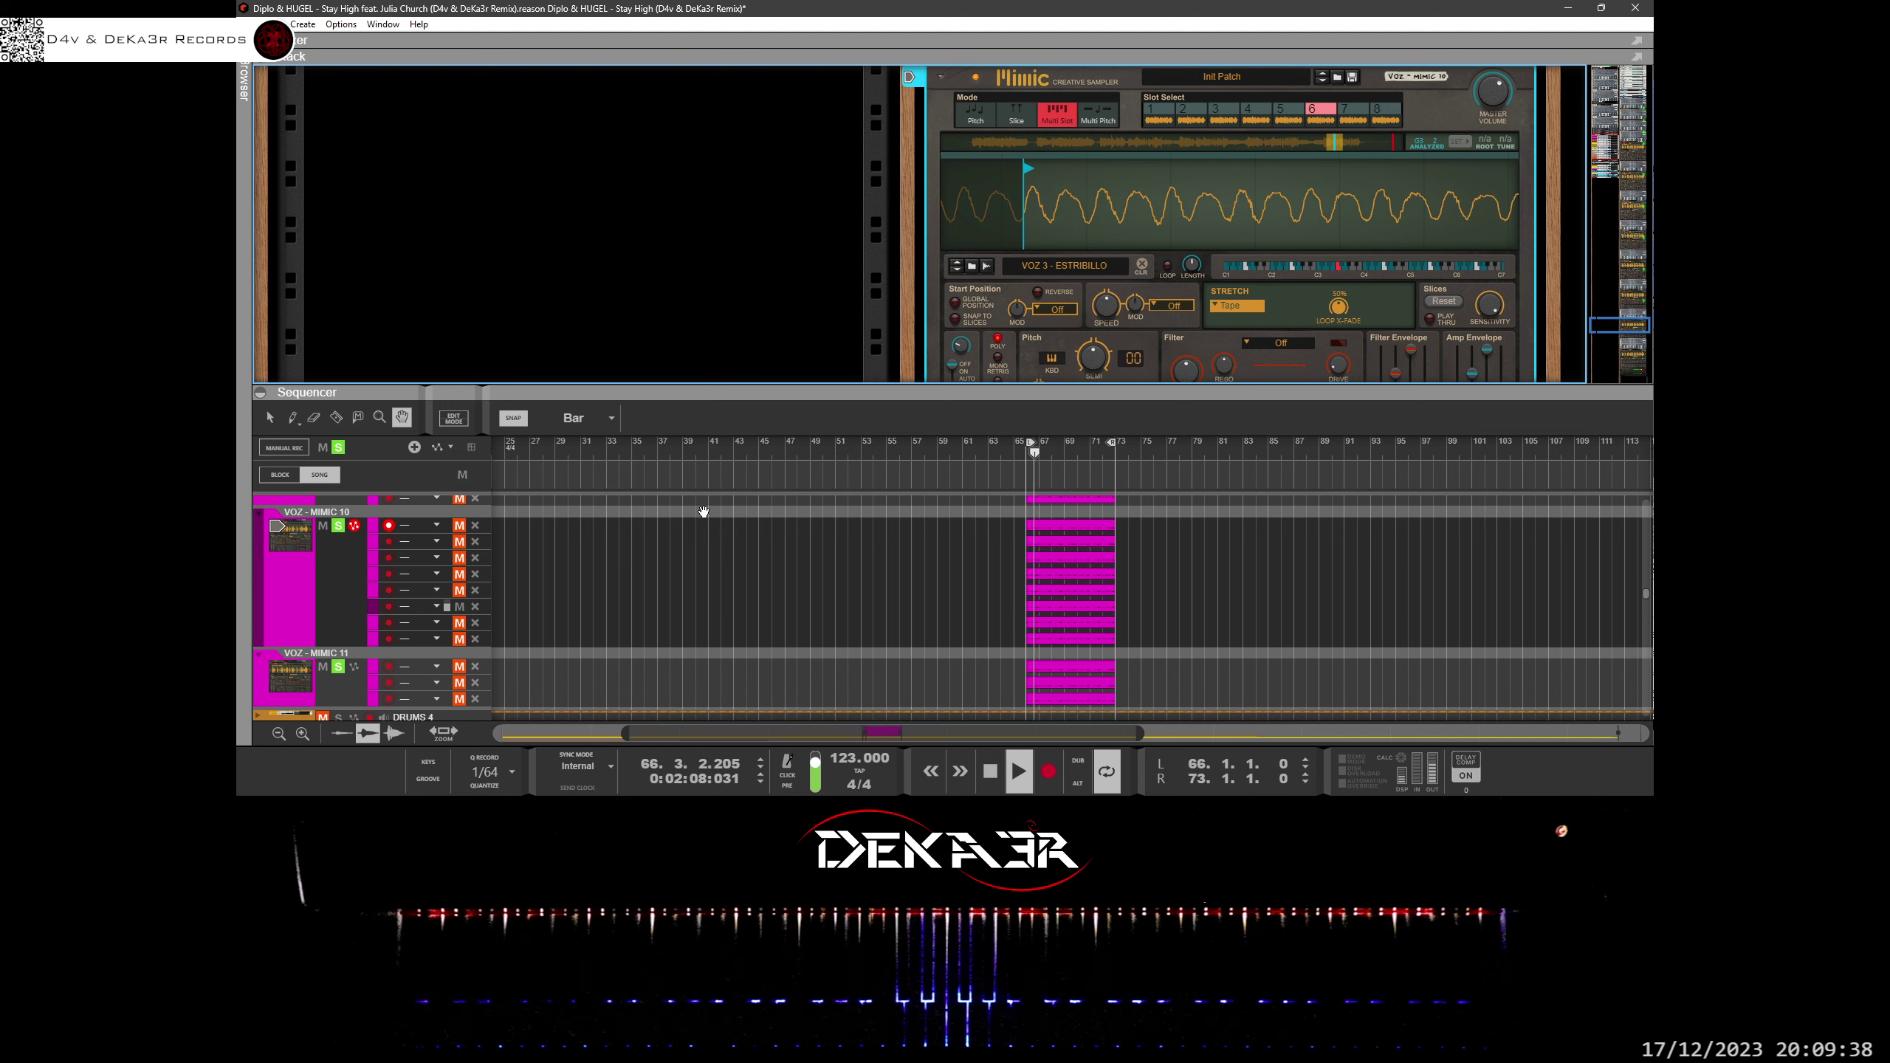
Make the seventh lane of VOZ - MIMIC 10 audible instead of the sixth, and fine-tune the sample start of slot 7.
click(460, 607)
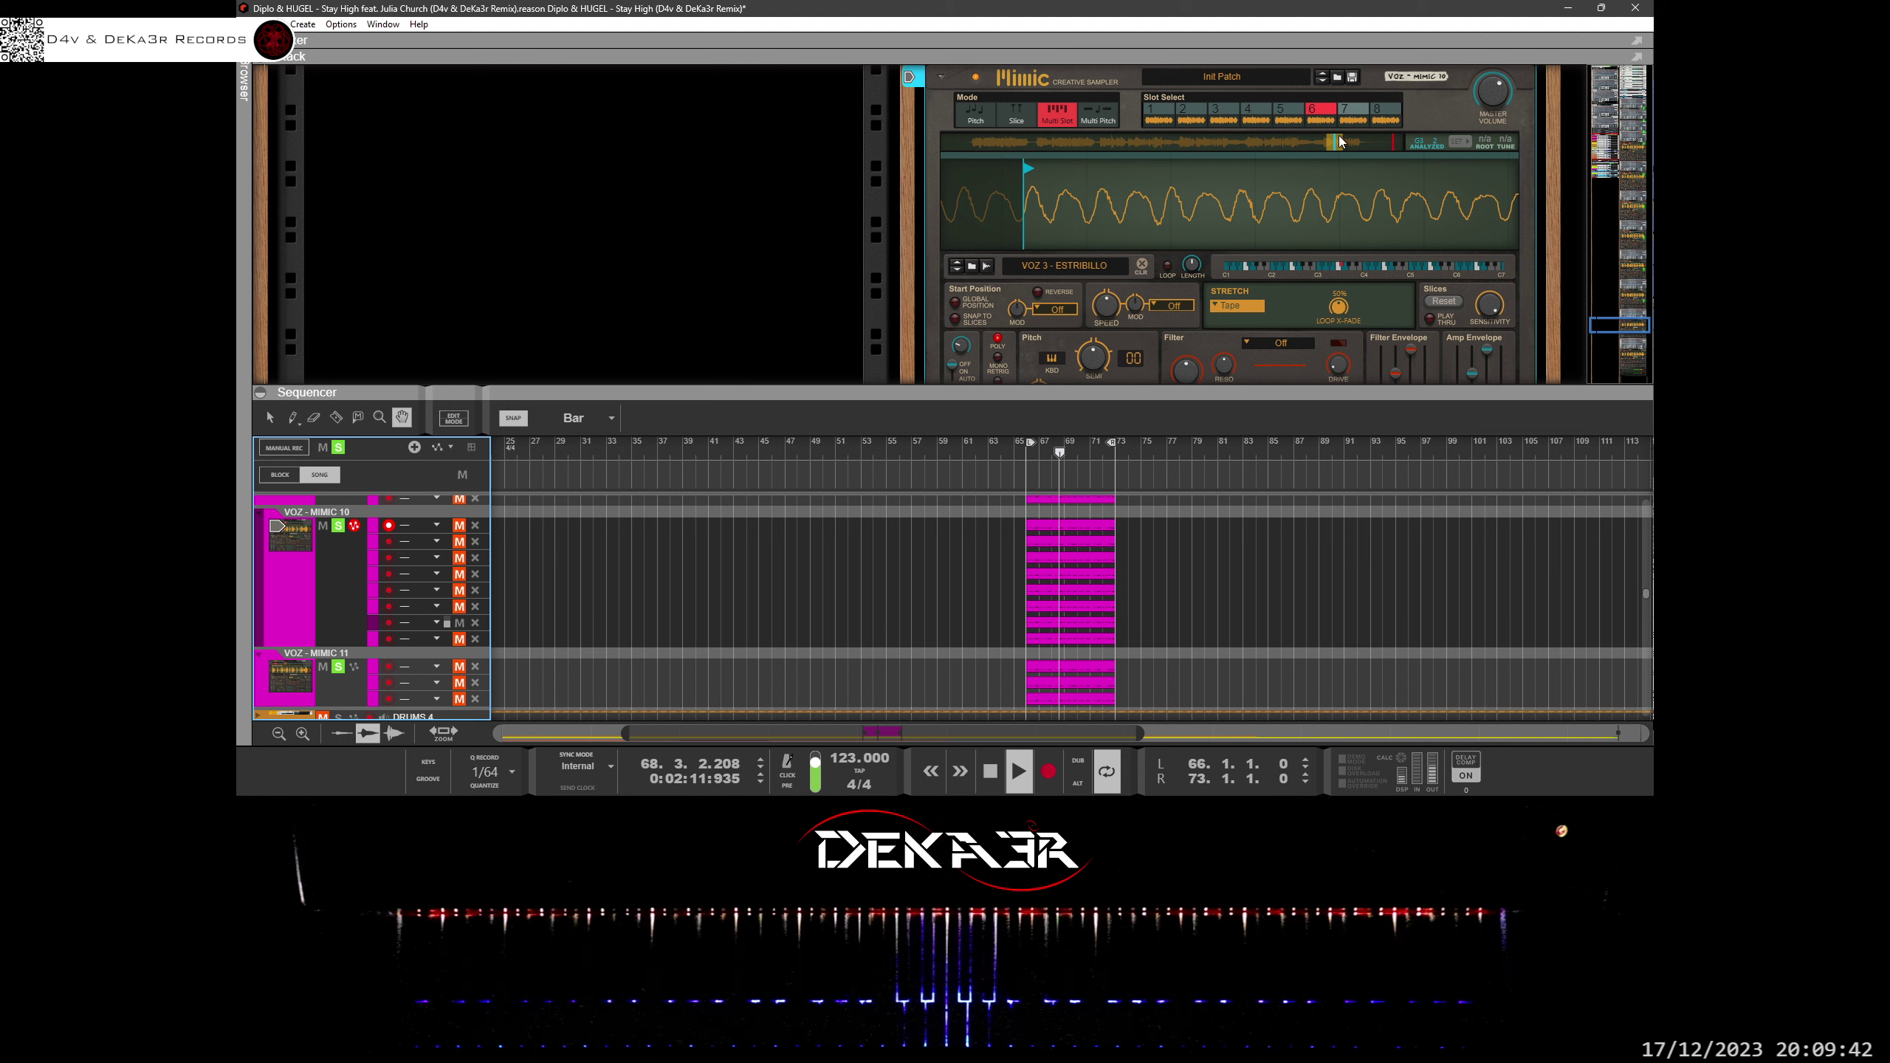
click(1346, 112)
drag(1438, 202, 1263, 298)
mouse_move(1359, 198)
mouse_down()
mouse_move(1264, 241)
mouse_move(1186, 232)
mouse_move(1152, 225)
mouse_move(1146, 188)
mouse_move(1190, 200)
mouse_move(1164, 175)
mouse_up()
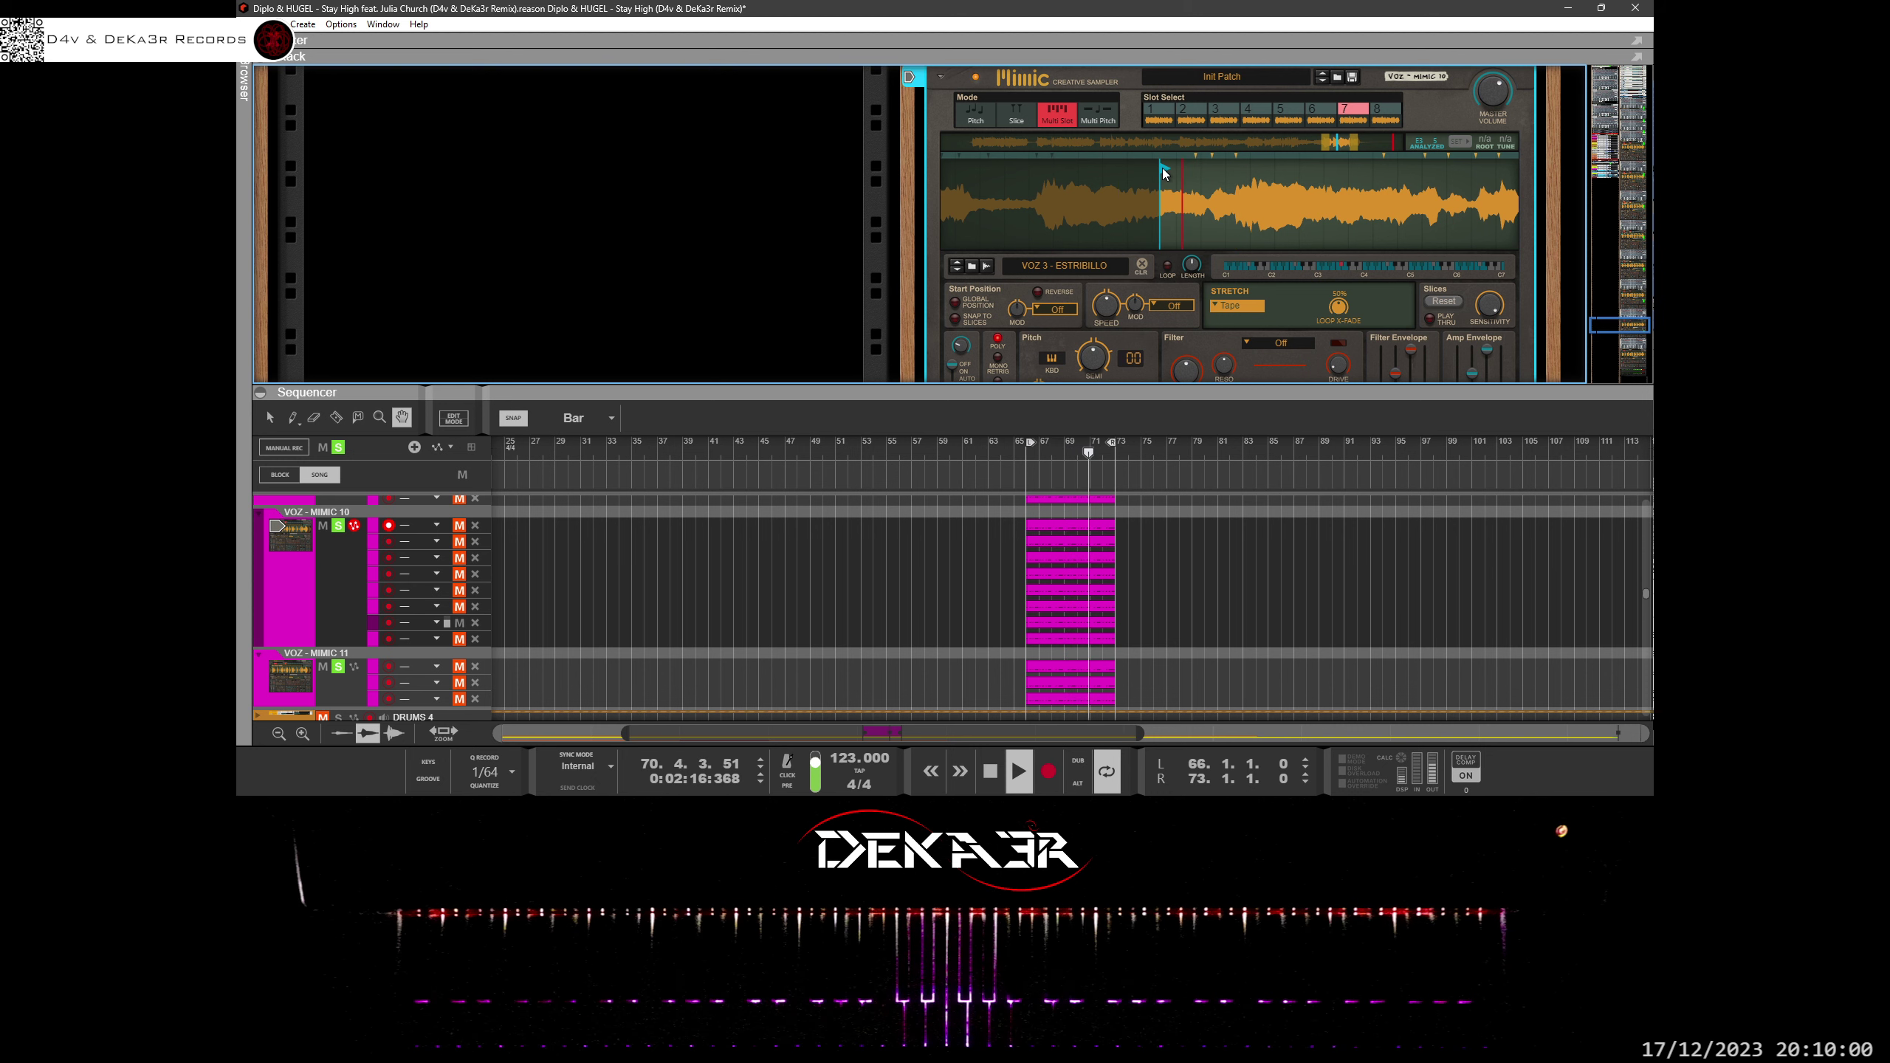
drag(1163, 169, 1164, 170)
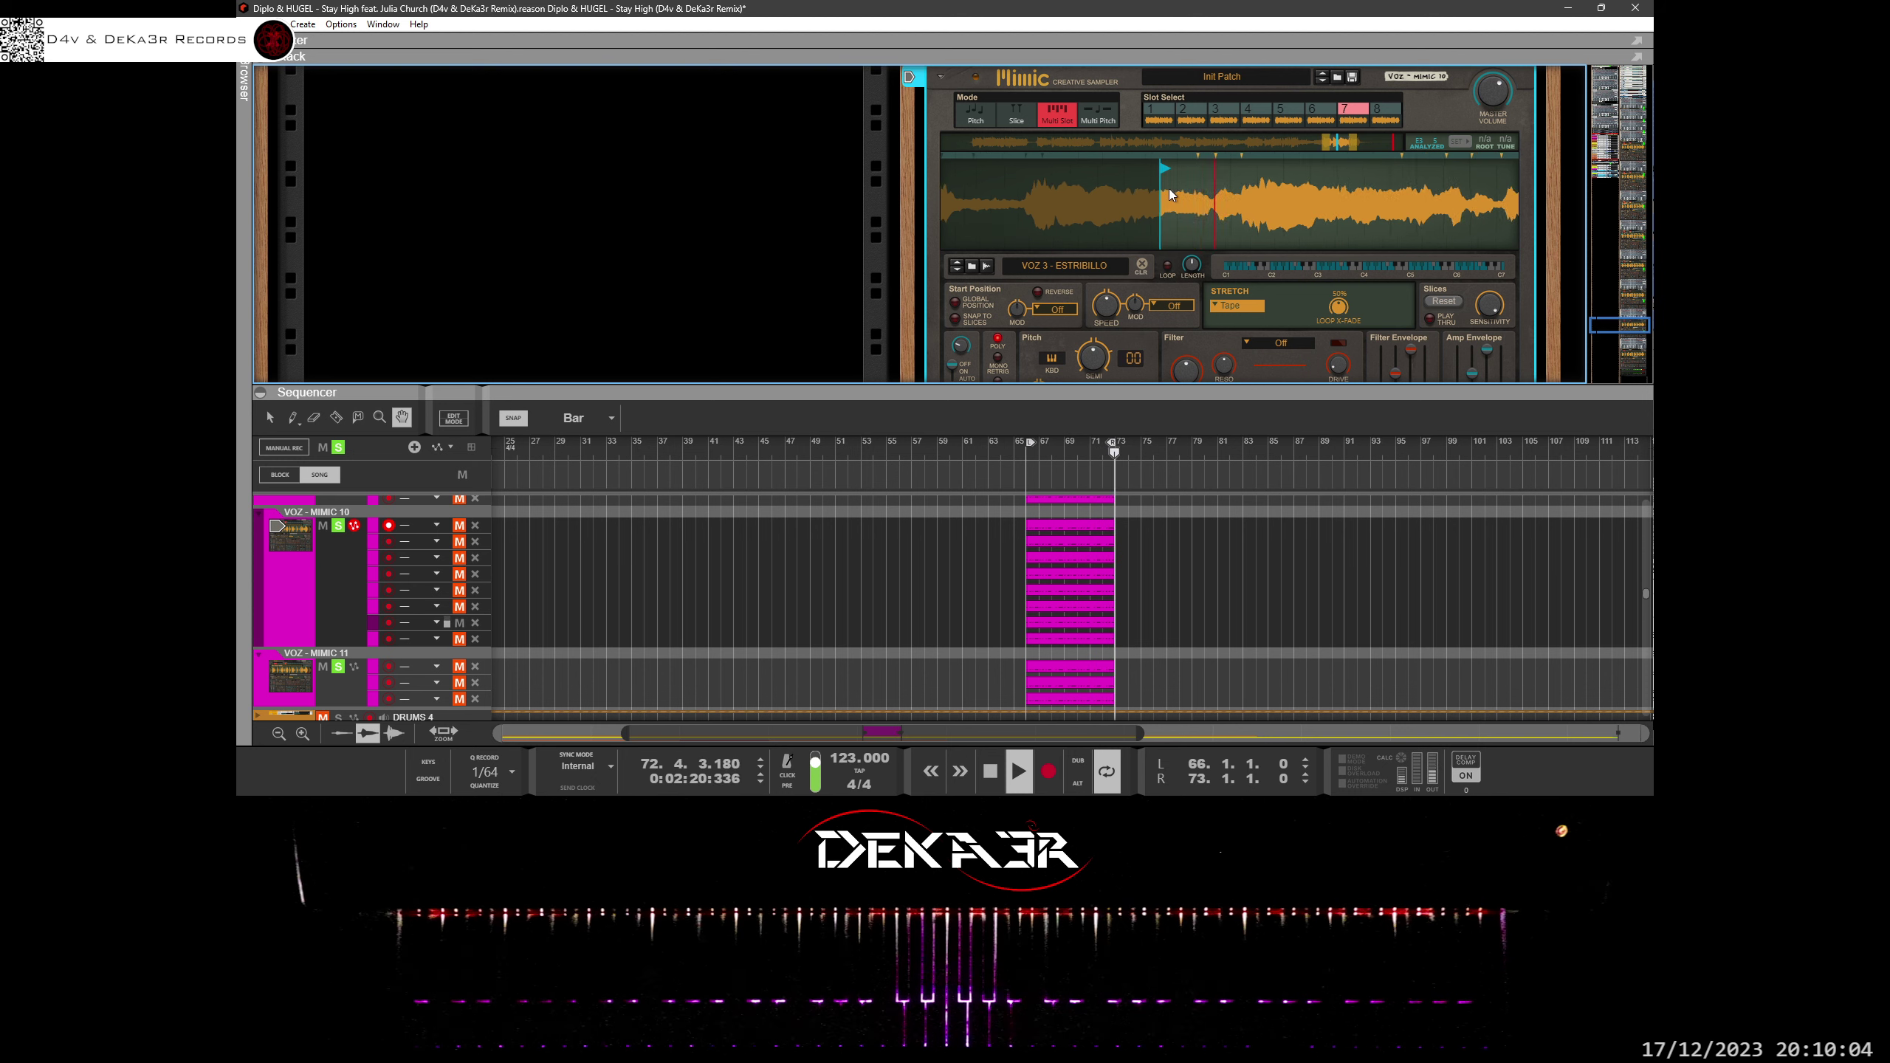
mouse_move(1182, 206)
mouse_down()
mouse_move(1203, 277)
mouse_move(1184, 207)
mouse_move(1245, 247)
mouse_up()
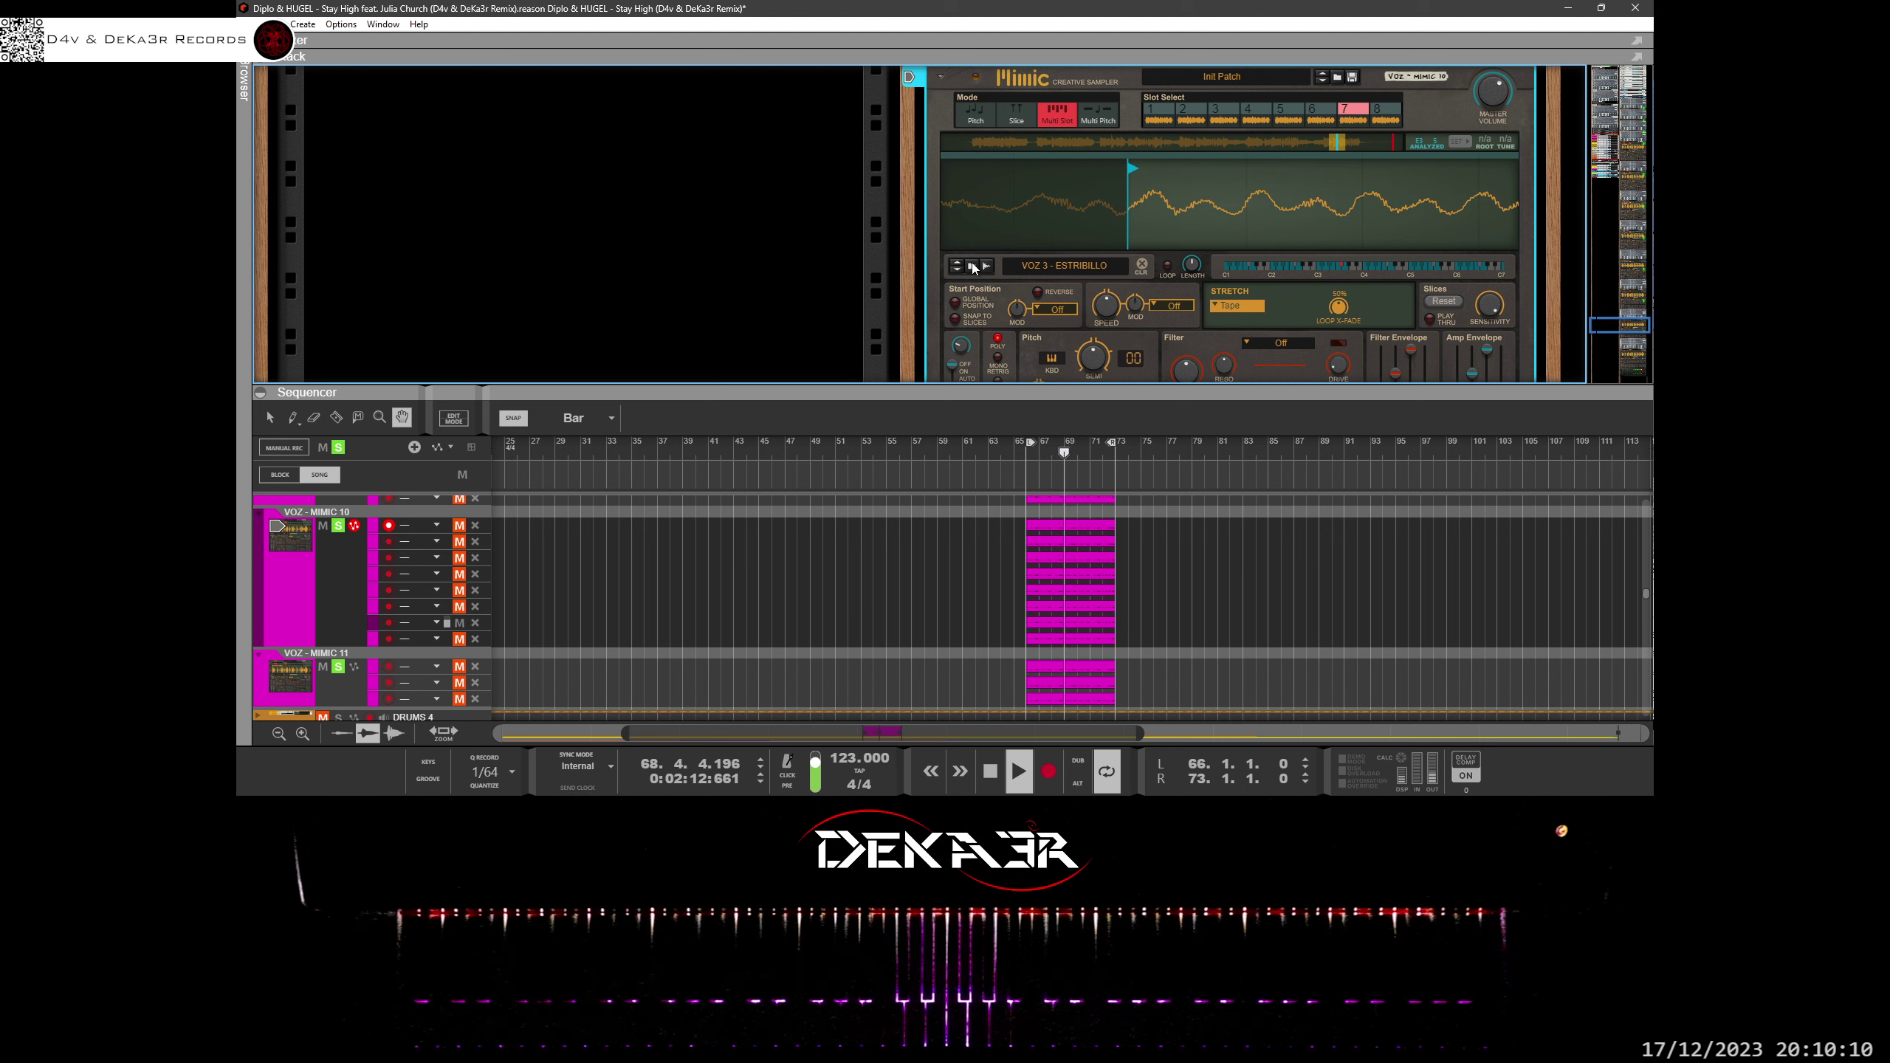
Make the eighth lane of VOZ - MIMIC 10 audible instead of the seventh, and save the song.
click(459, 638)
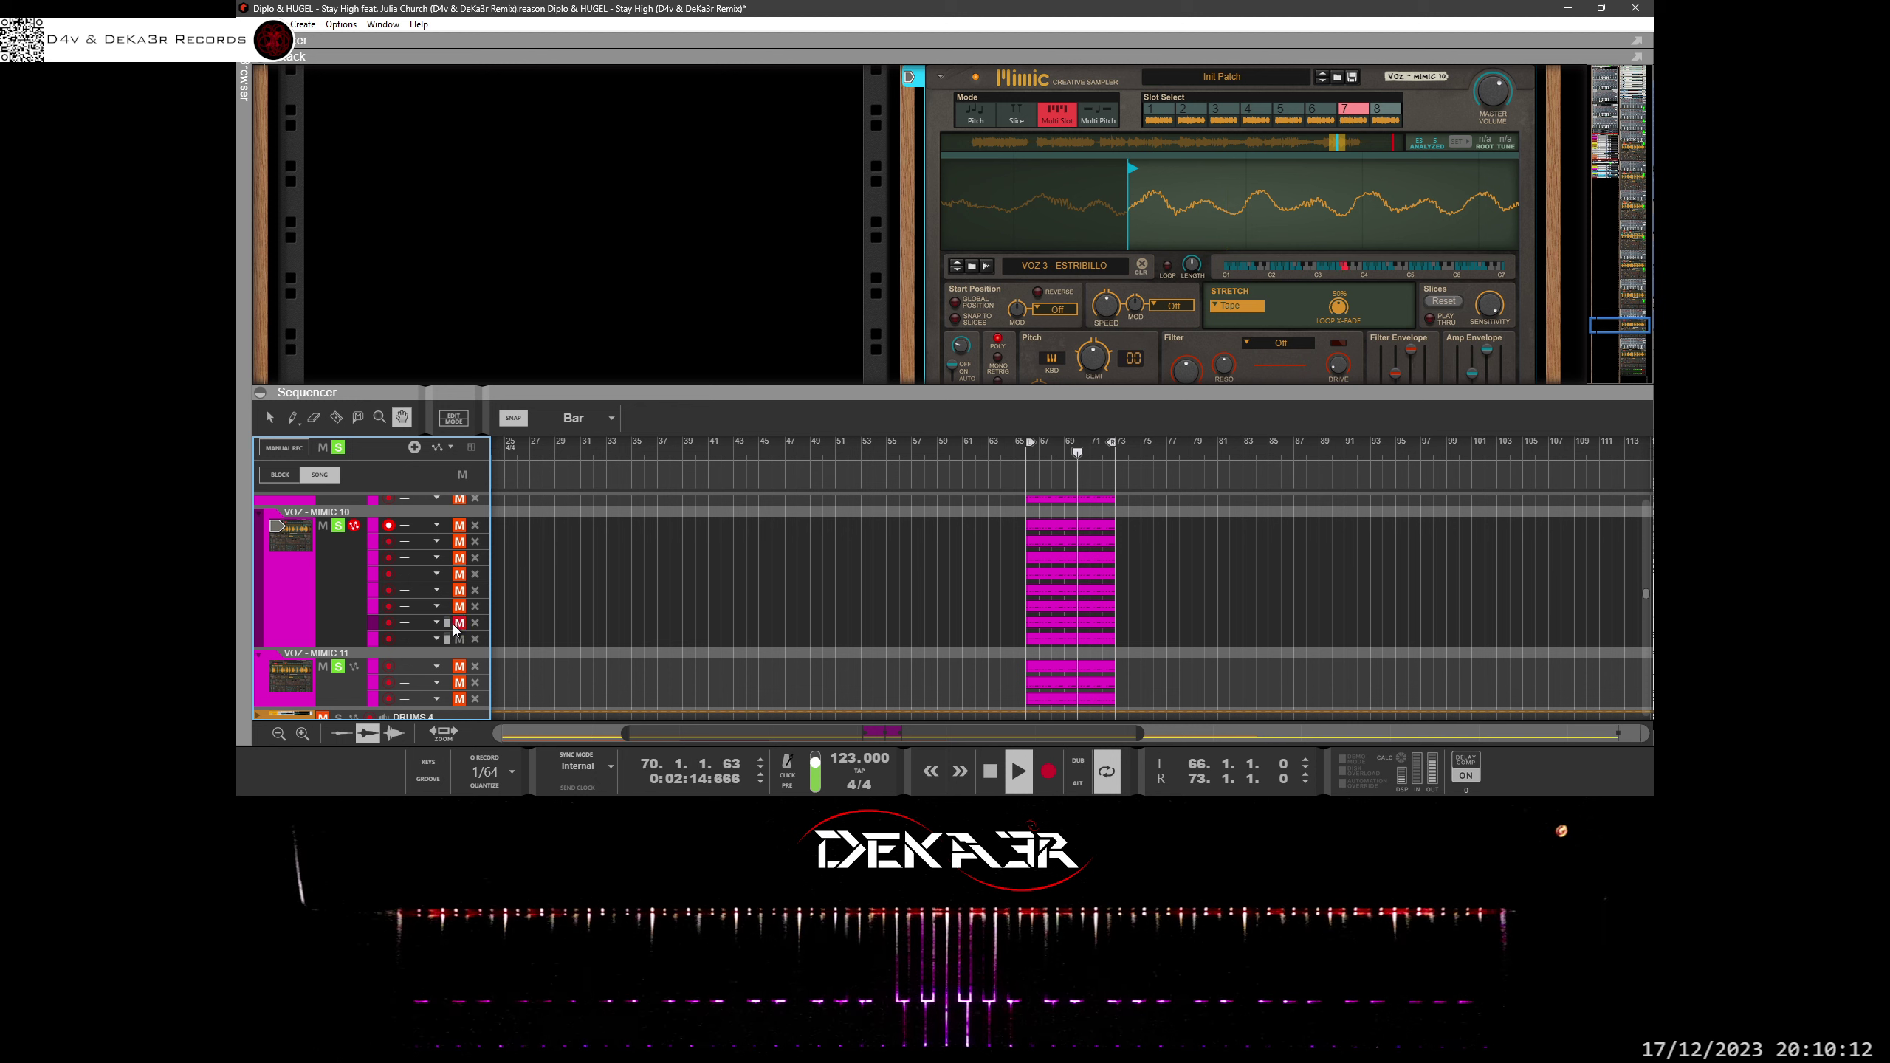
click(371, 641)
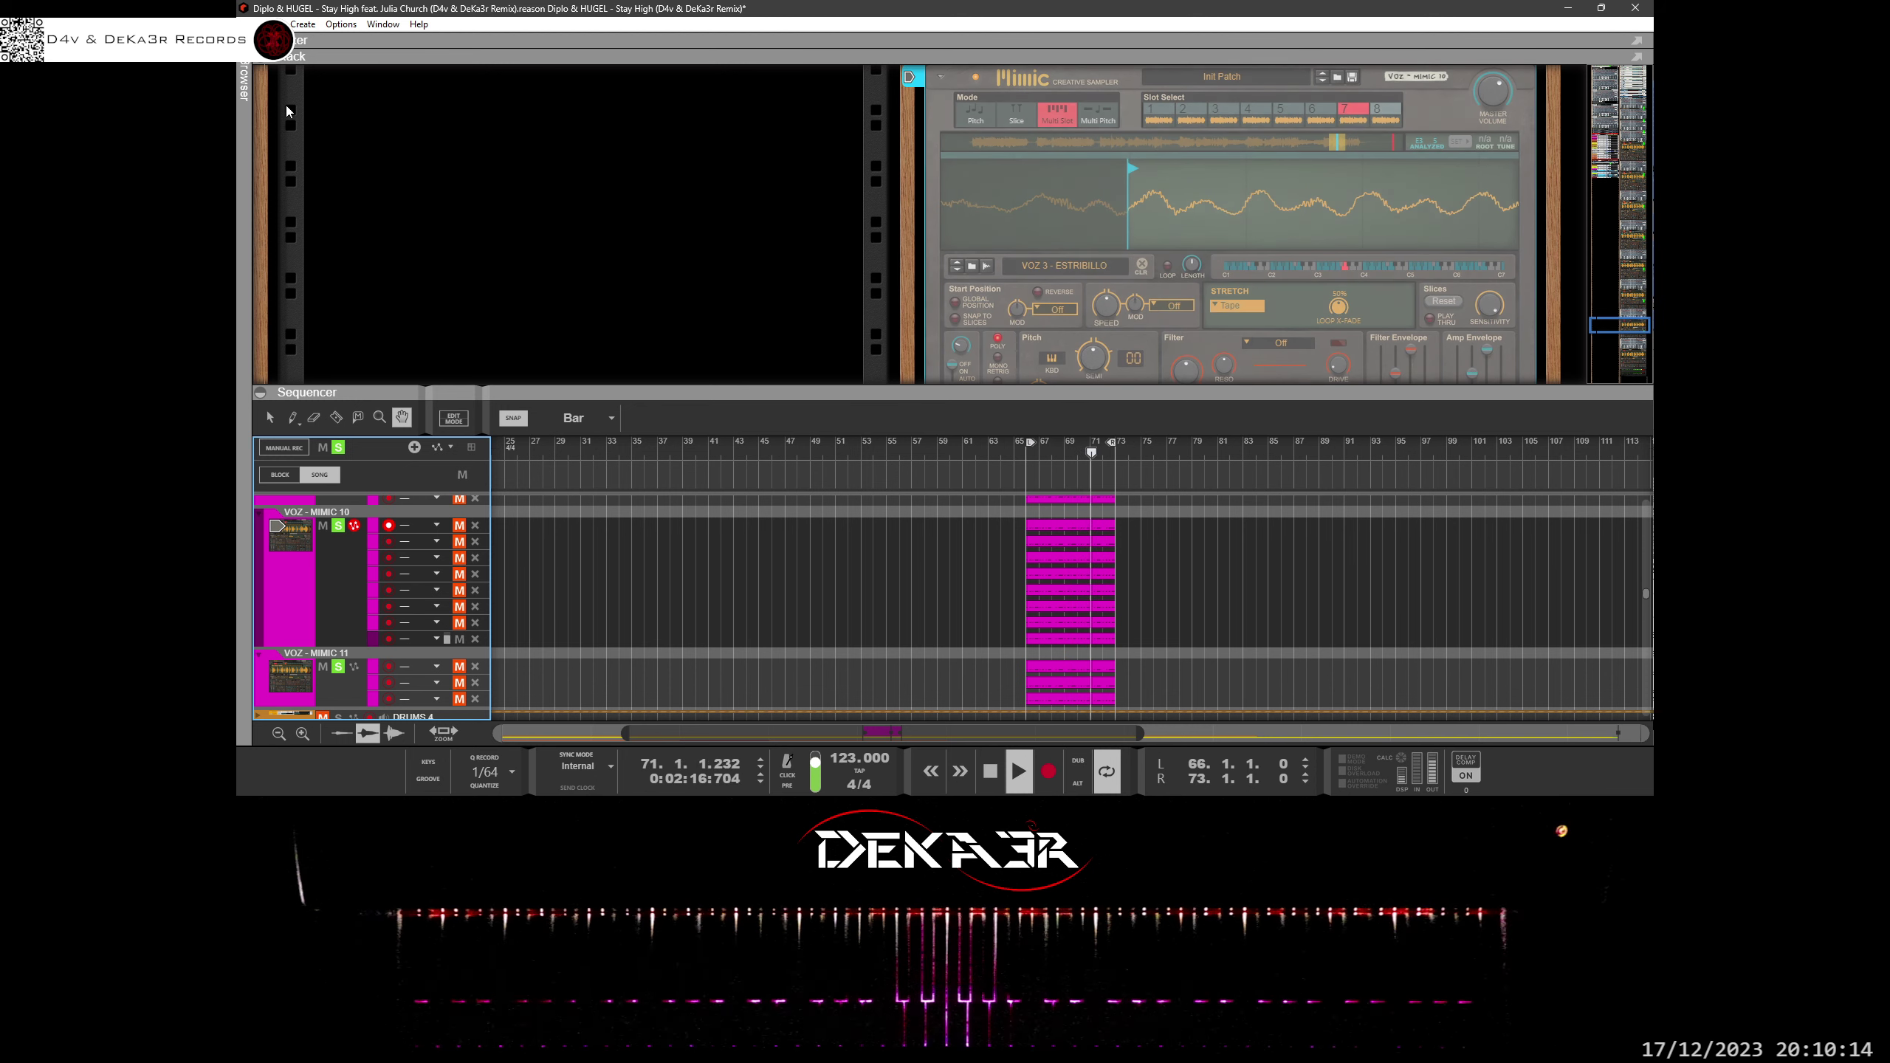
click(249, 24)
click(296, 126)
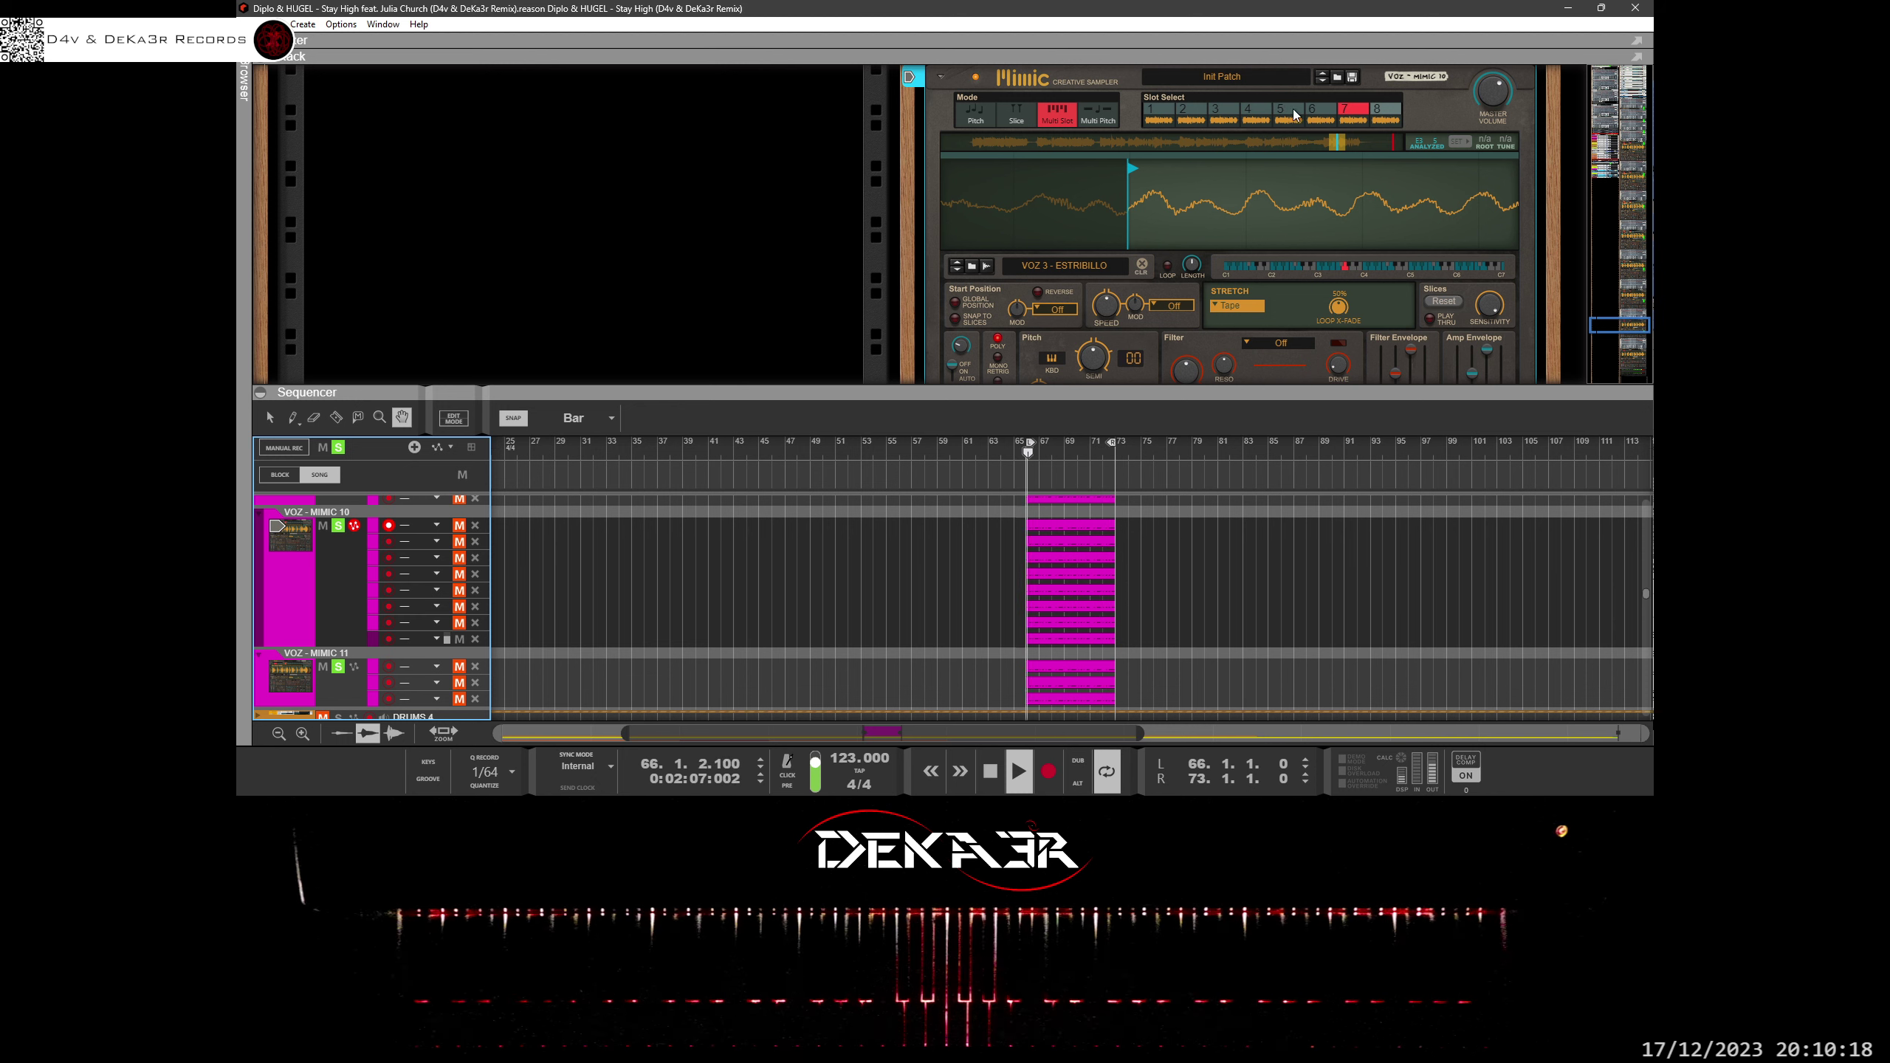
Fine-tune the sample start of slot 8 in VOZ - MIMIC 10 at waveform-cycle level.
click(1378, 119)
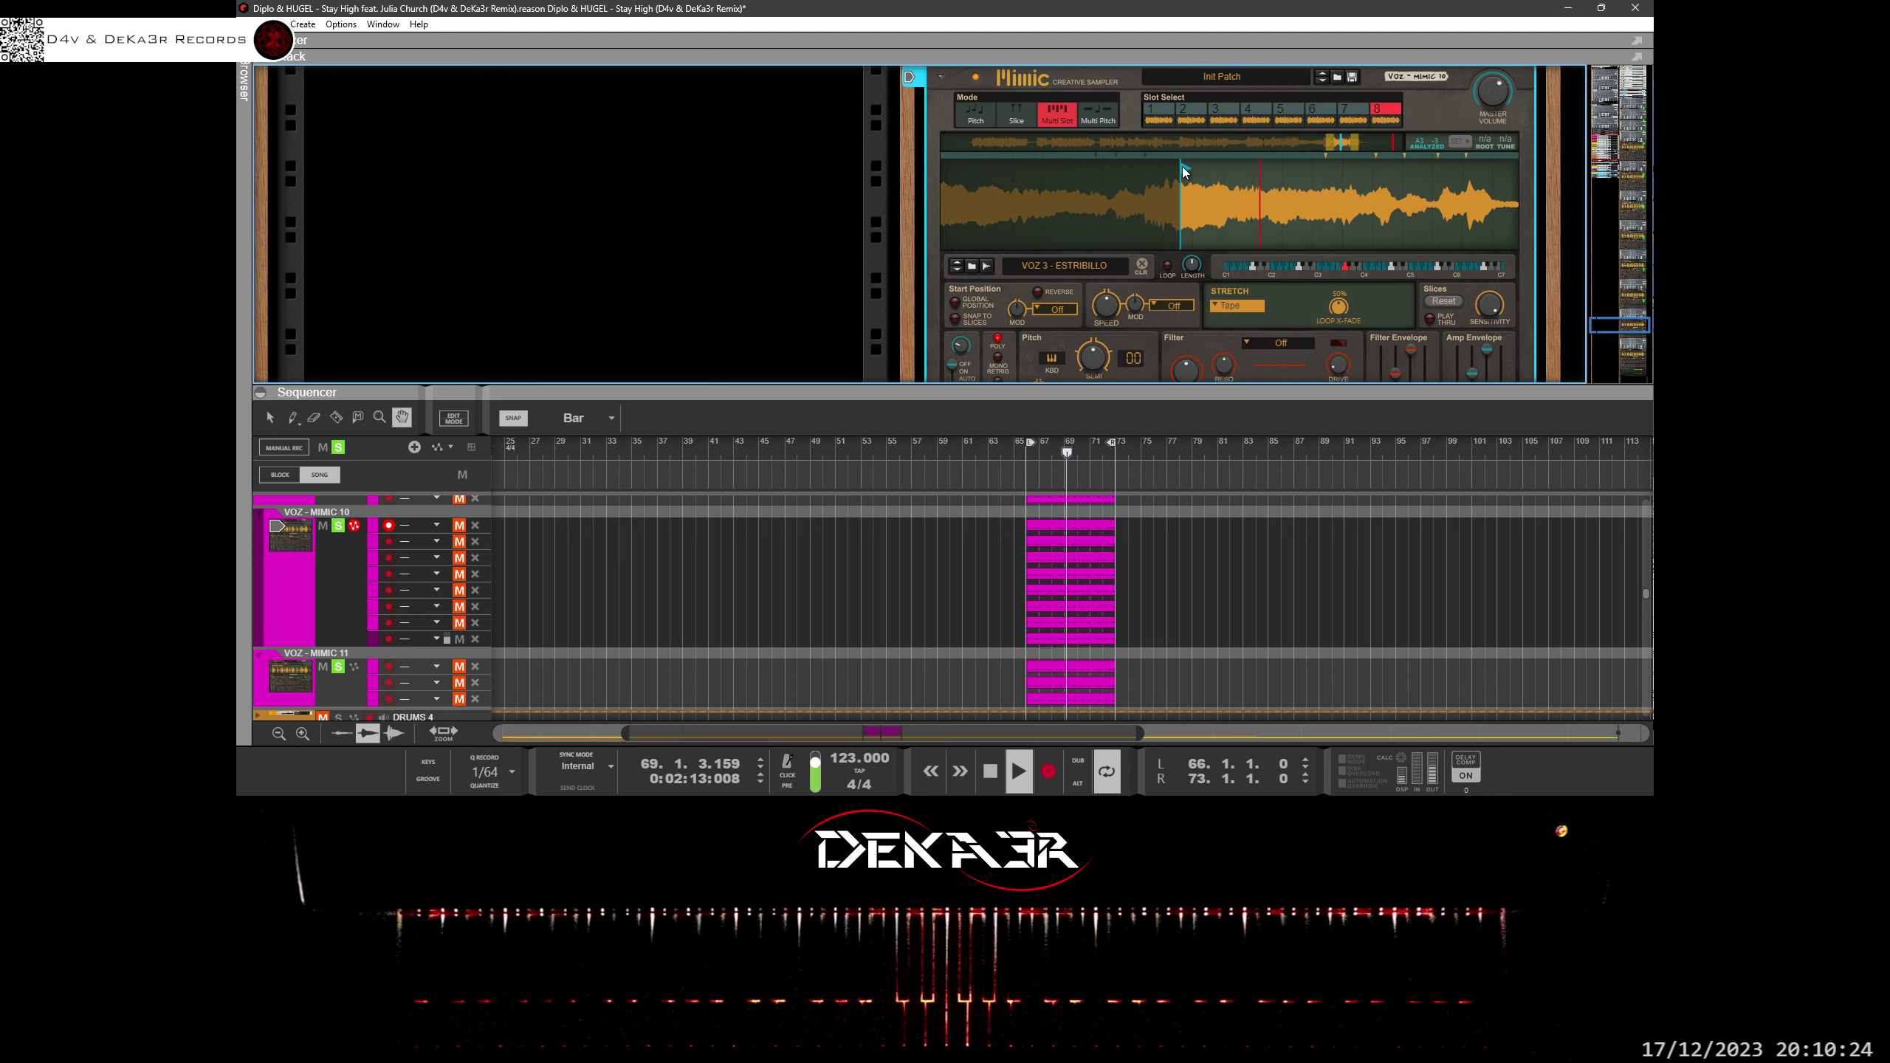
mouse_move(1191, 167)
mouse_down()
mouse_move(1170, 173)
mouse_move(1211, 295)
mouse_move(1179, 301)
mouse_up()
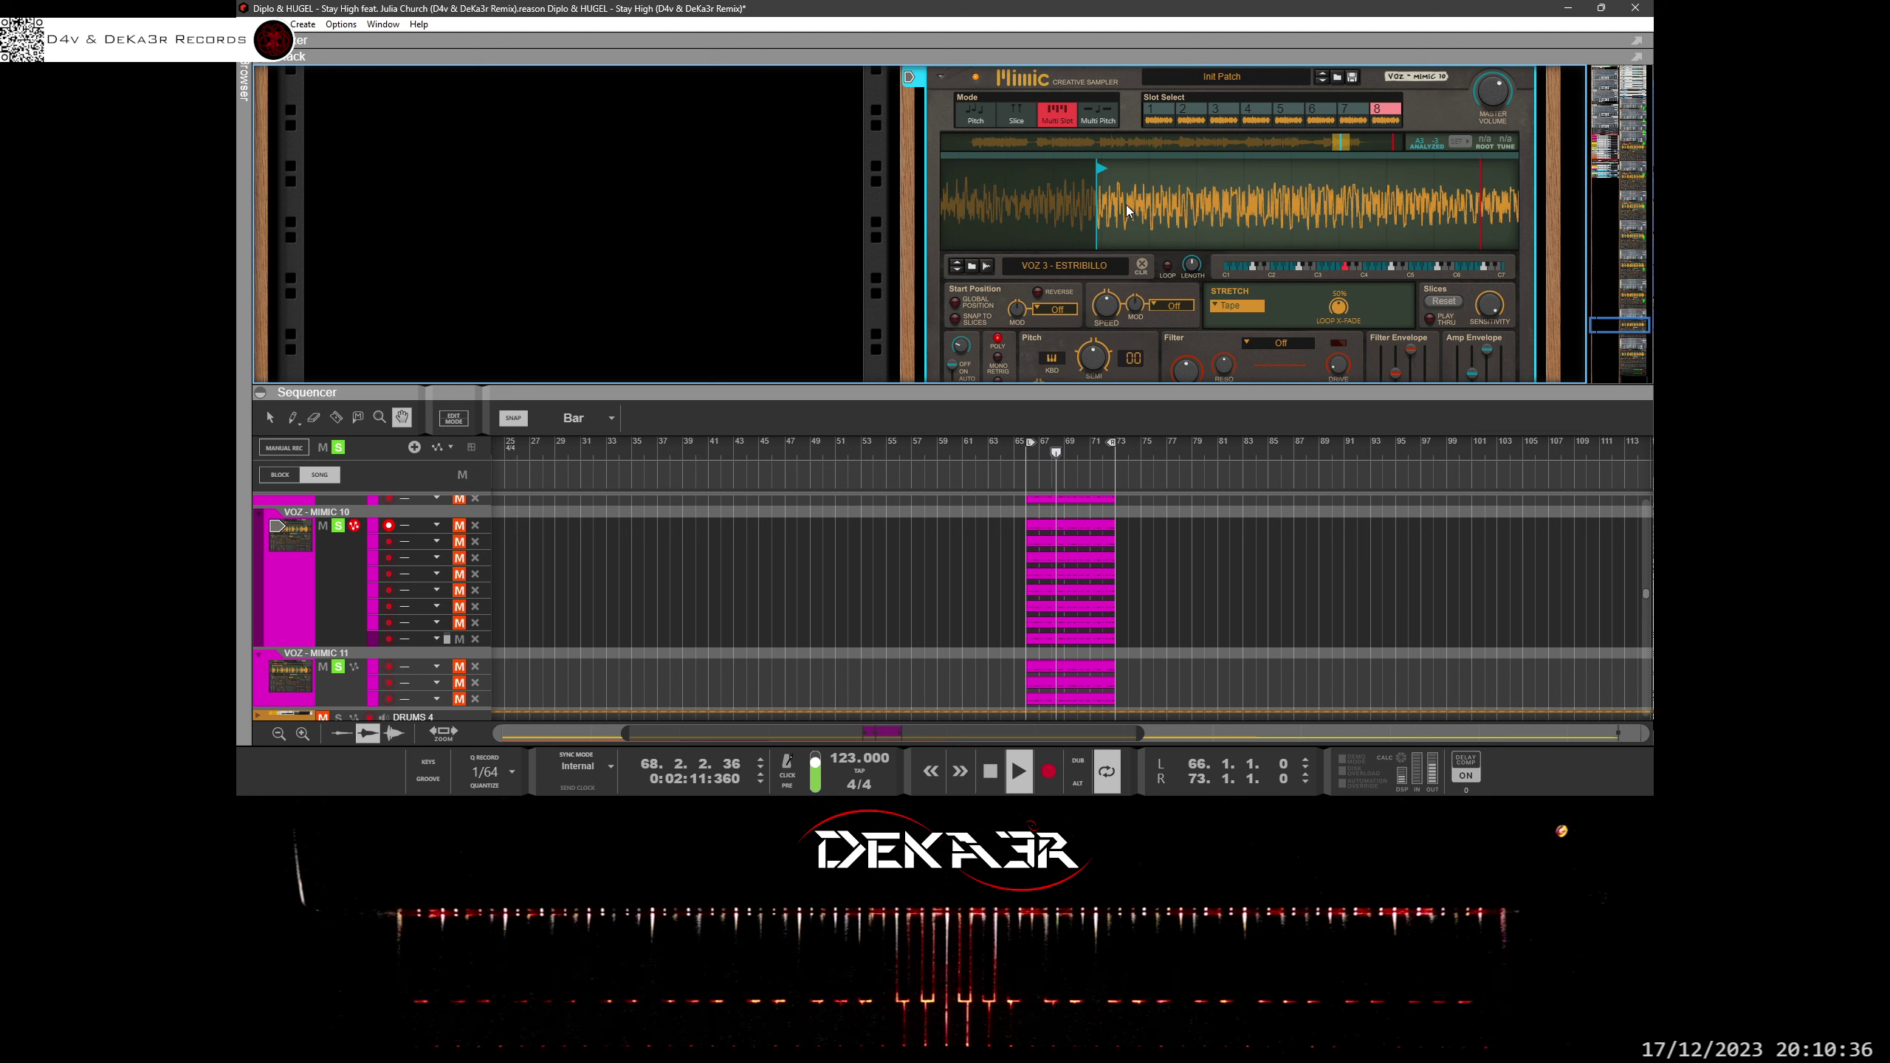
mouse_move(1125, 203)
mouse_down()
mouse_move(1298, 198)
mouse_move(1350, 240)
mouse_up()
scroll(1280, 191, up, 3)
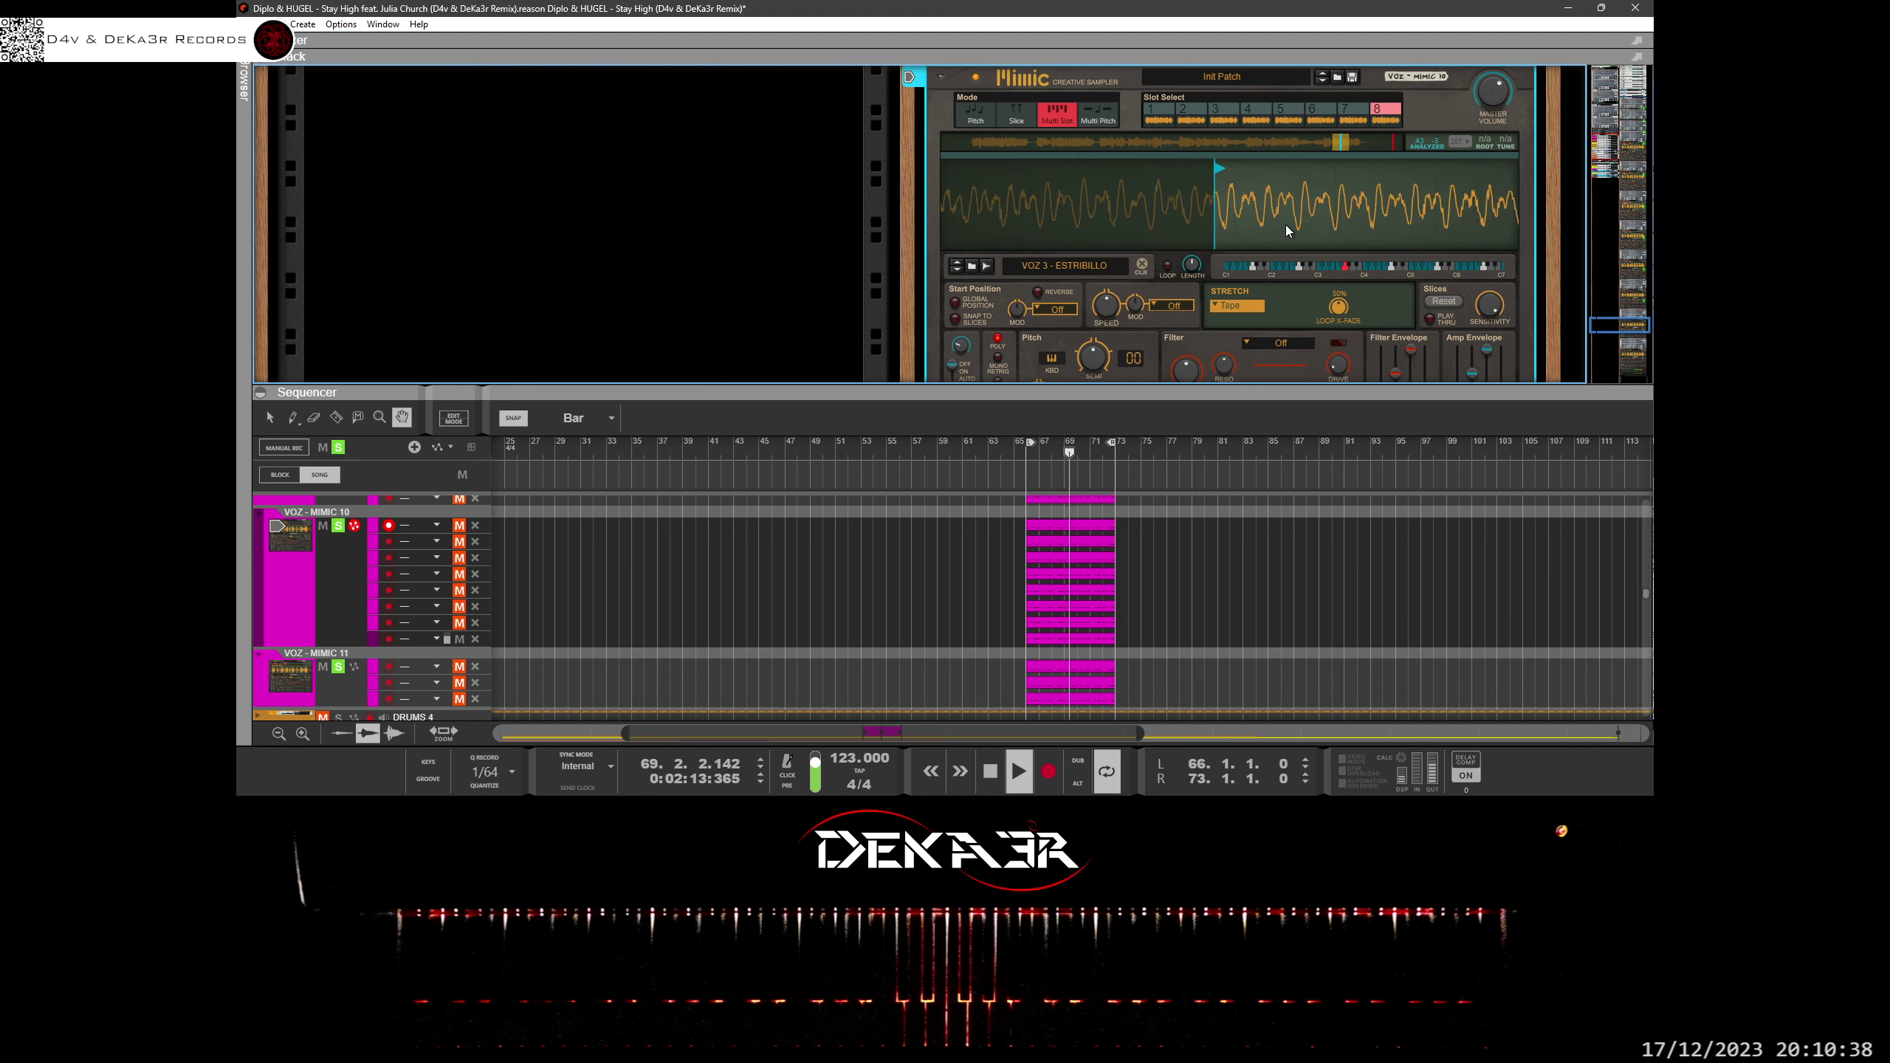
mouse_move(1263, 169)
mouse_down()
mouse_move(1193, 188)
mouse_move(1275, 183)
mouse_up()
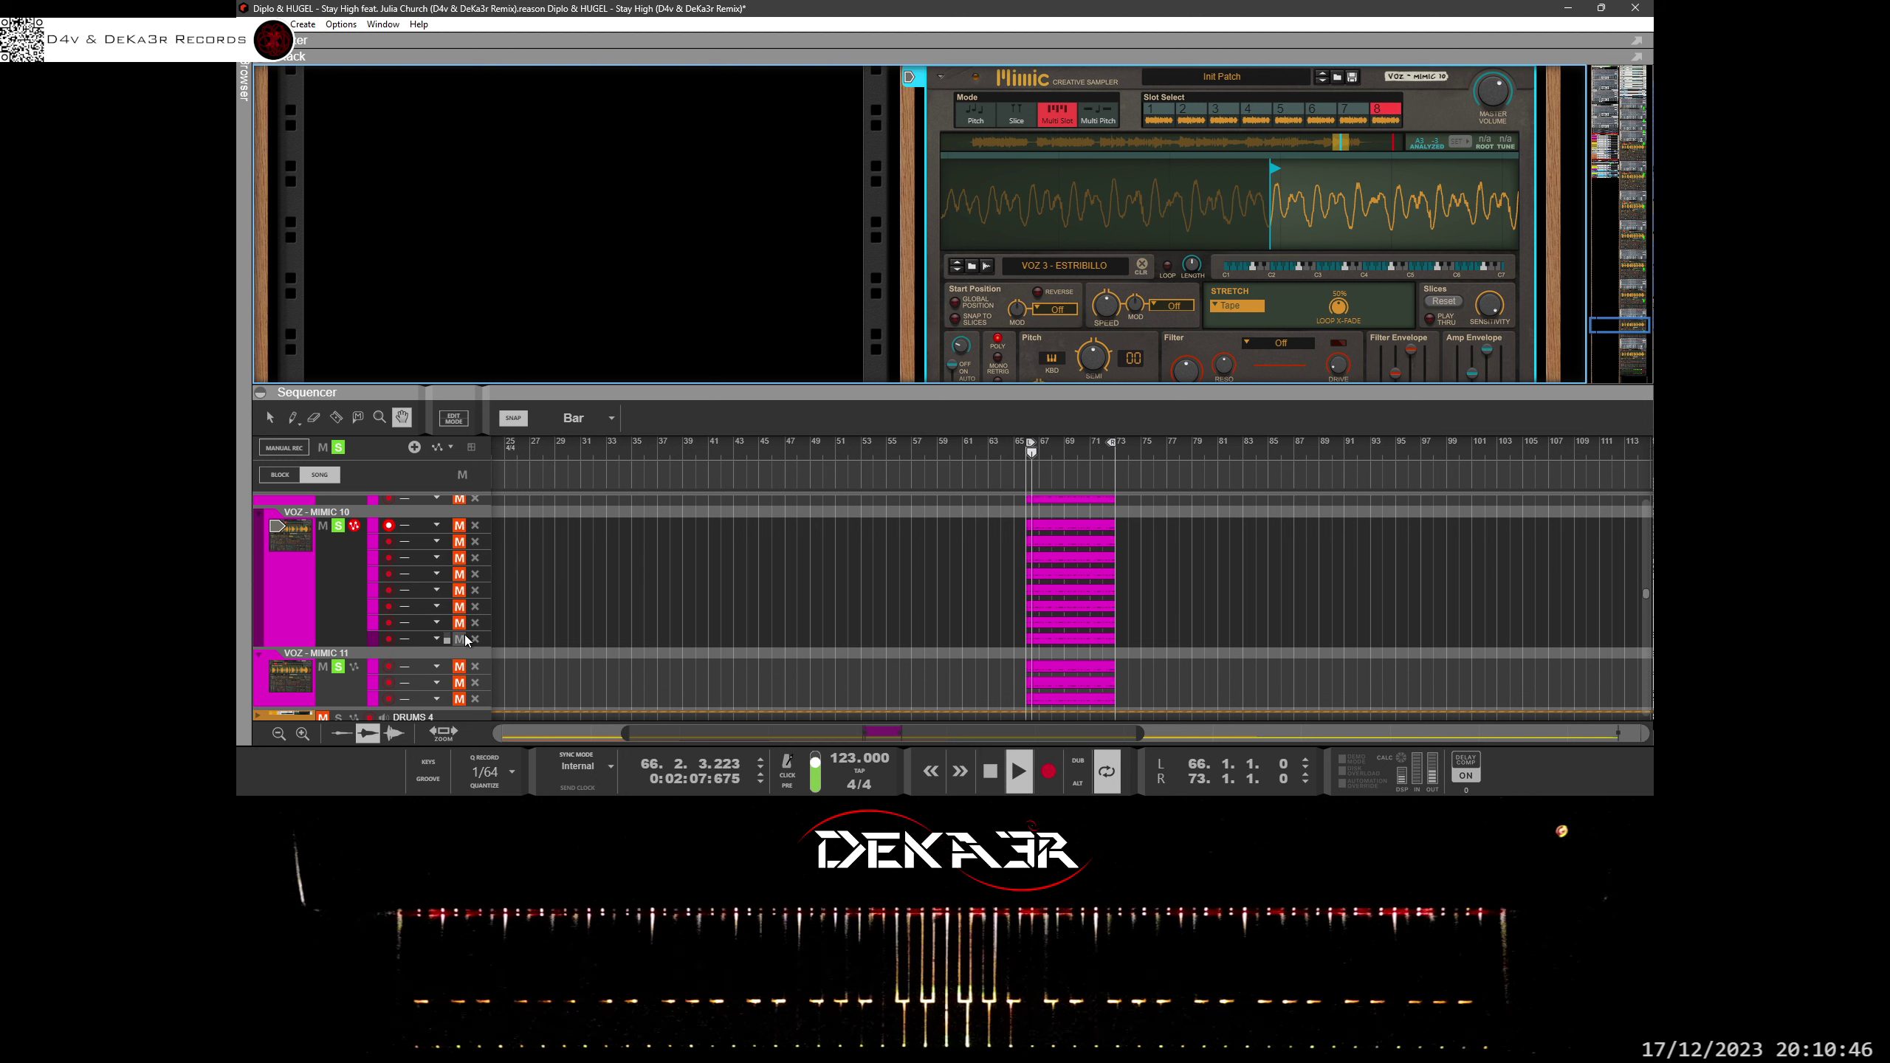
Switch the solo from VOZ - MIMIC 10 to VOZ - MIMIC 11 and make only its first lane audible.
click(335, 553)
click(338, 527)
click(291, 679)
click(459, 668)
Fine-tune the sample start of slot 1 in VOZ - MIMIC 11 at waveform-cycle level.
drag(1439, 186, 1047, 254)
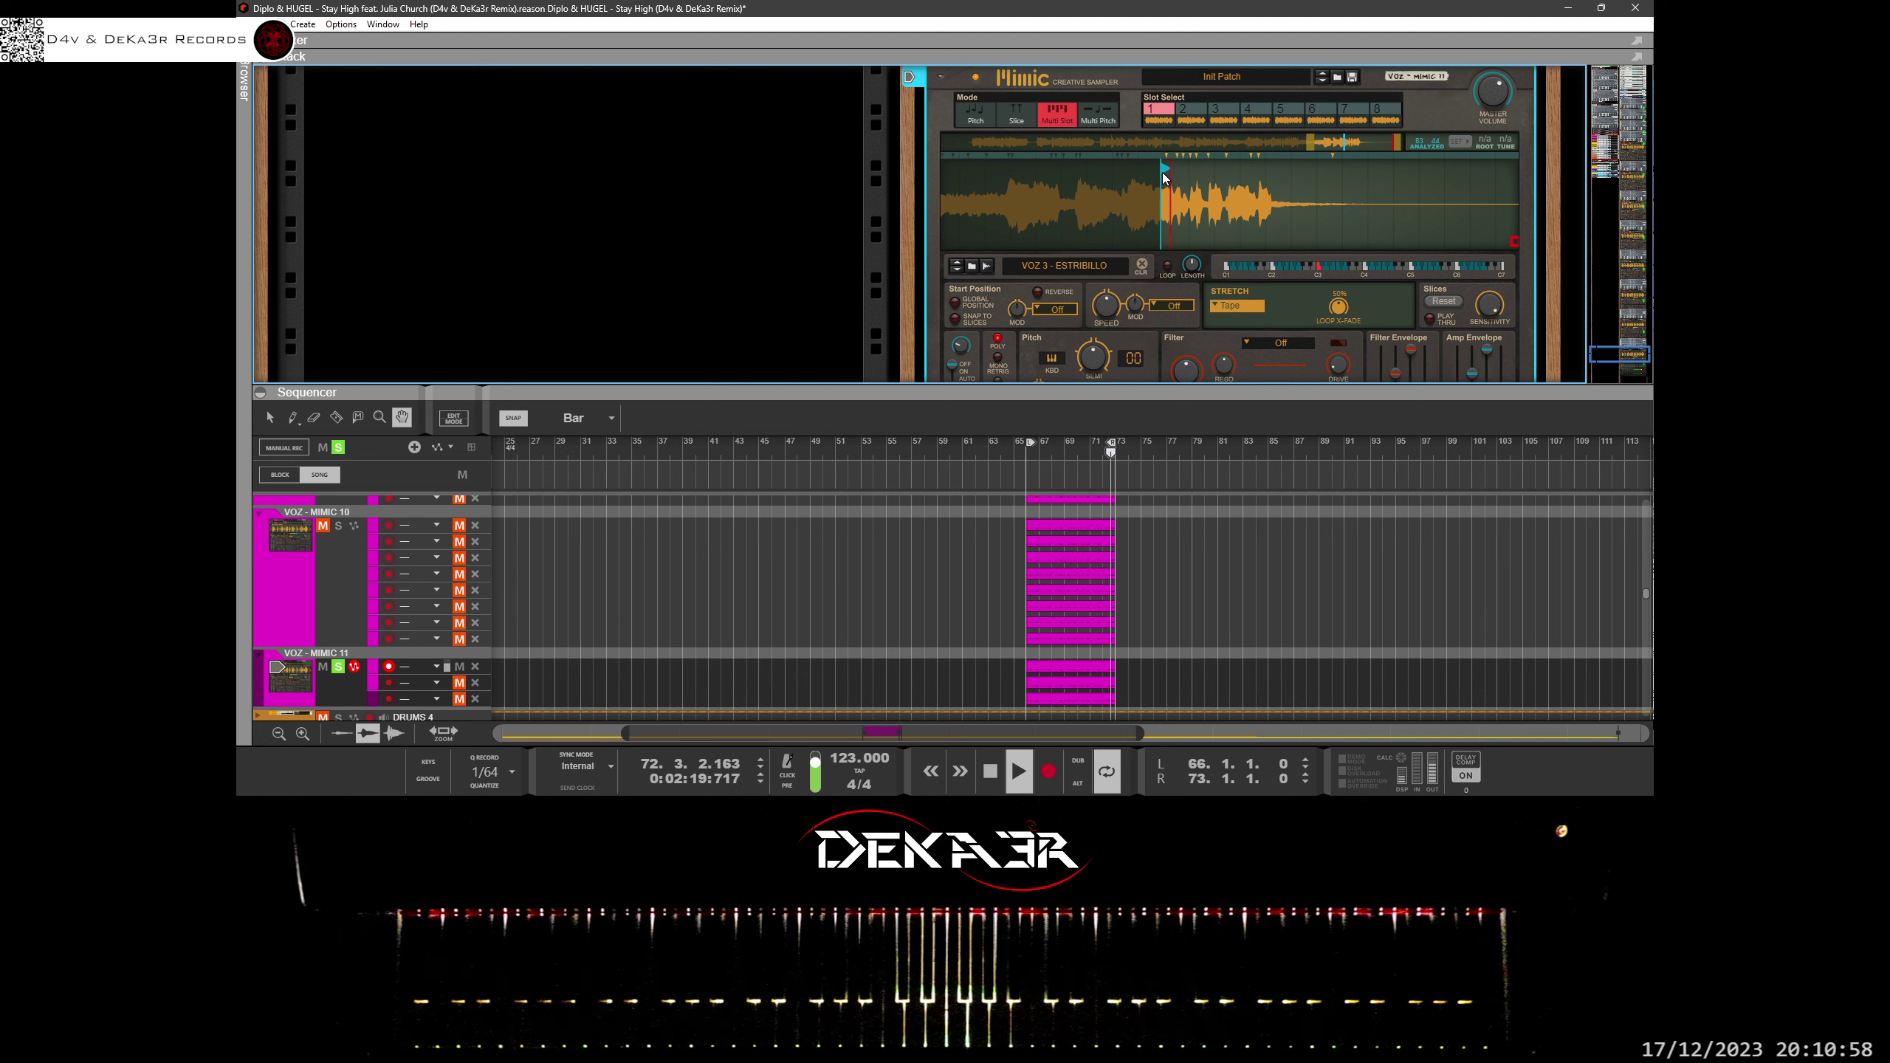
drag(1162, 174, 1133, 327)
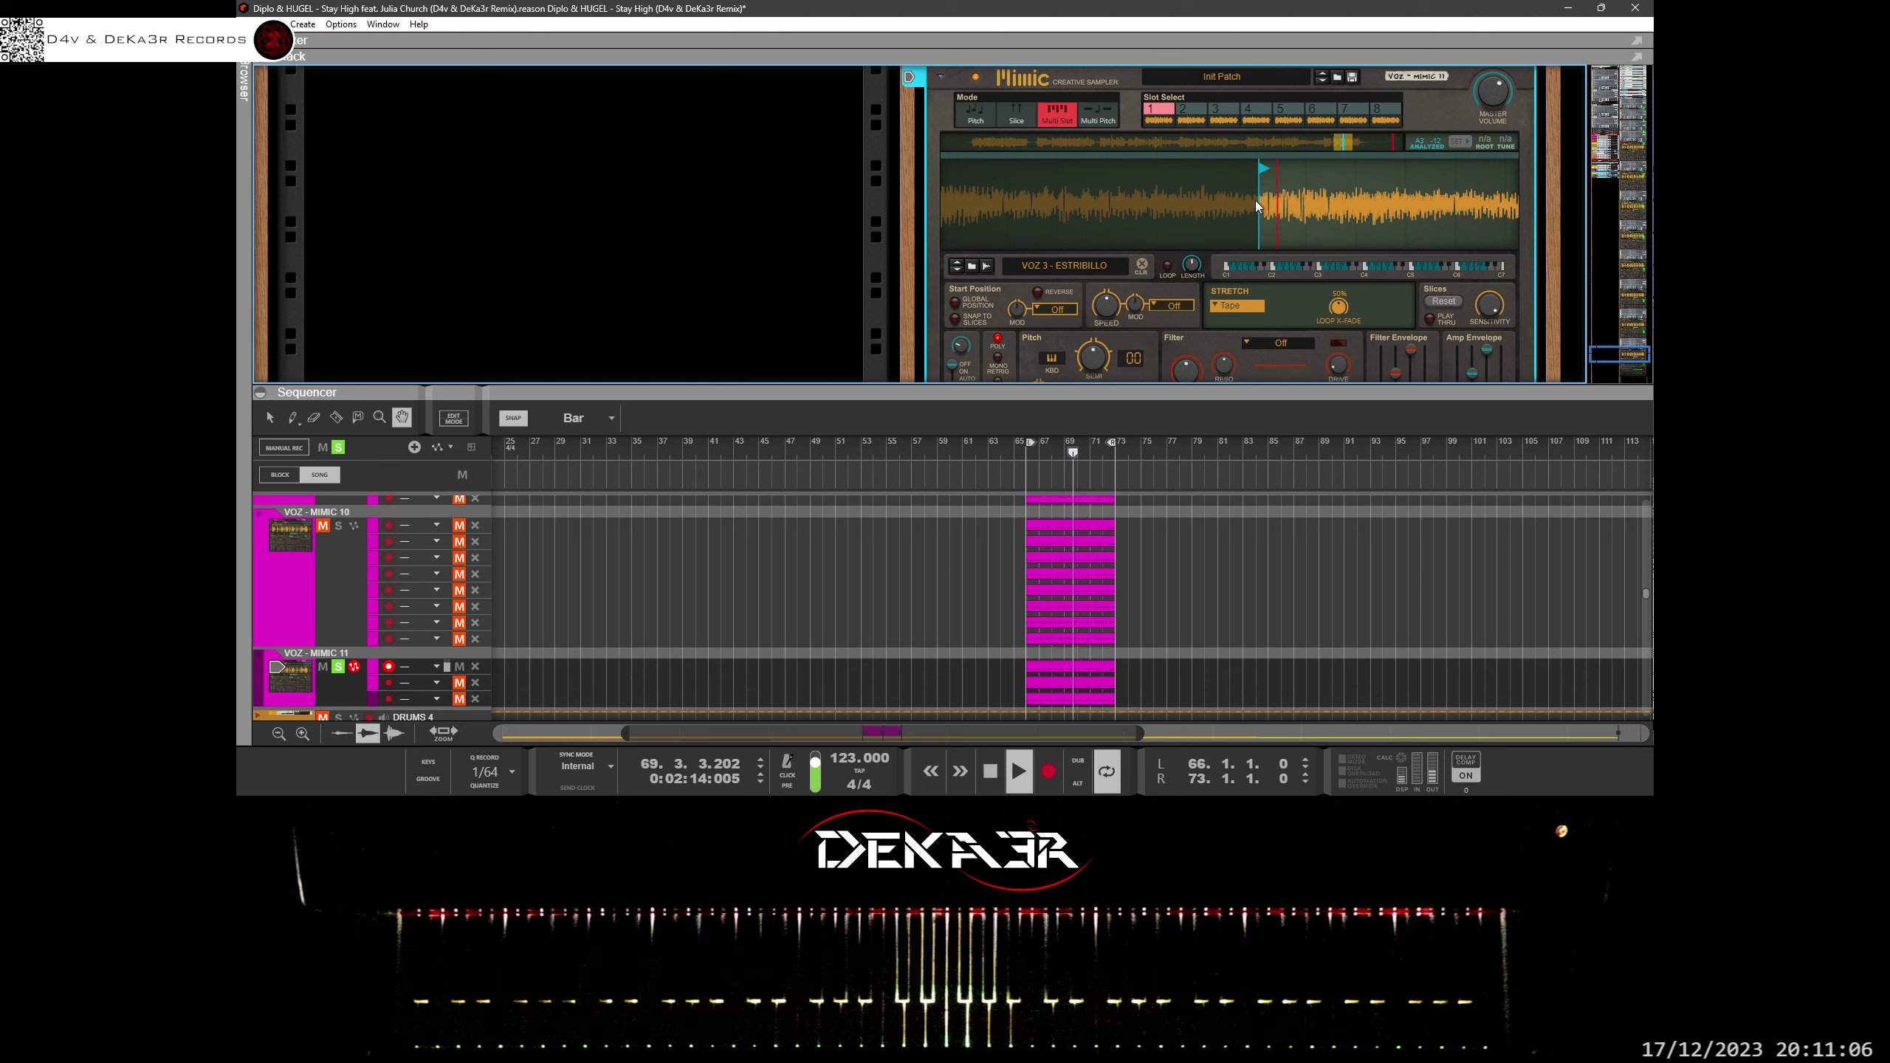
scroll(1265, 216, up, 4)
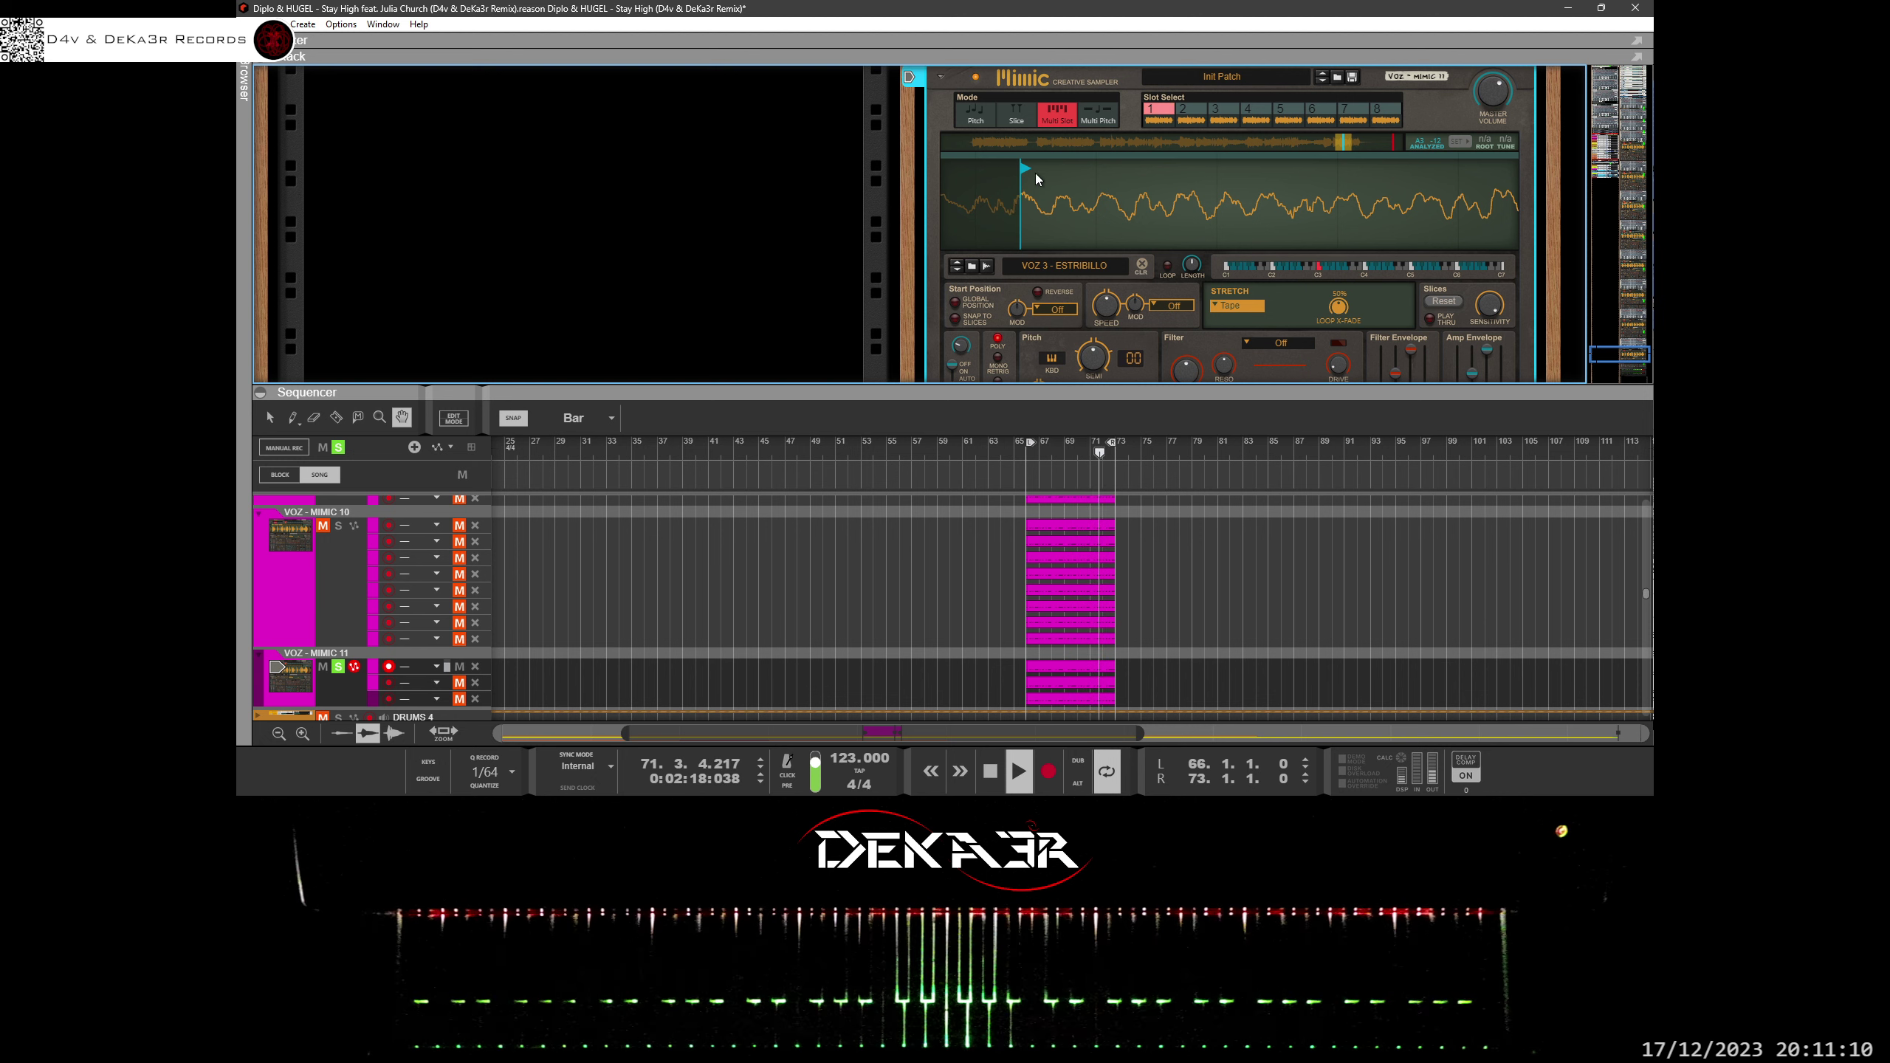
mouse_move(1036, 173)
mouse_down()
mouse_move(1057, 173)
mouse_move(1021, 172)
mouse_up()
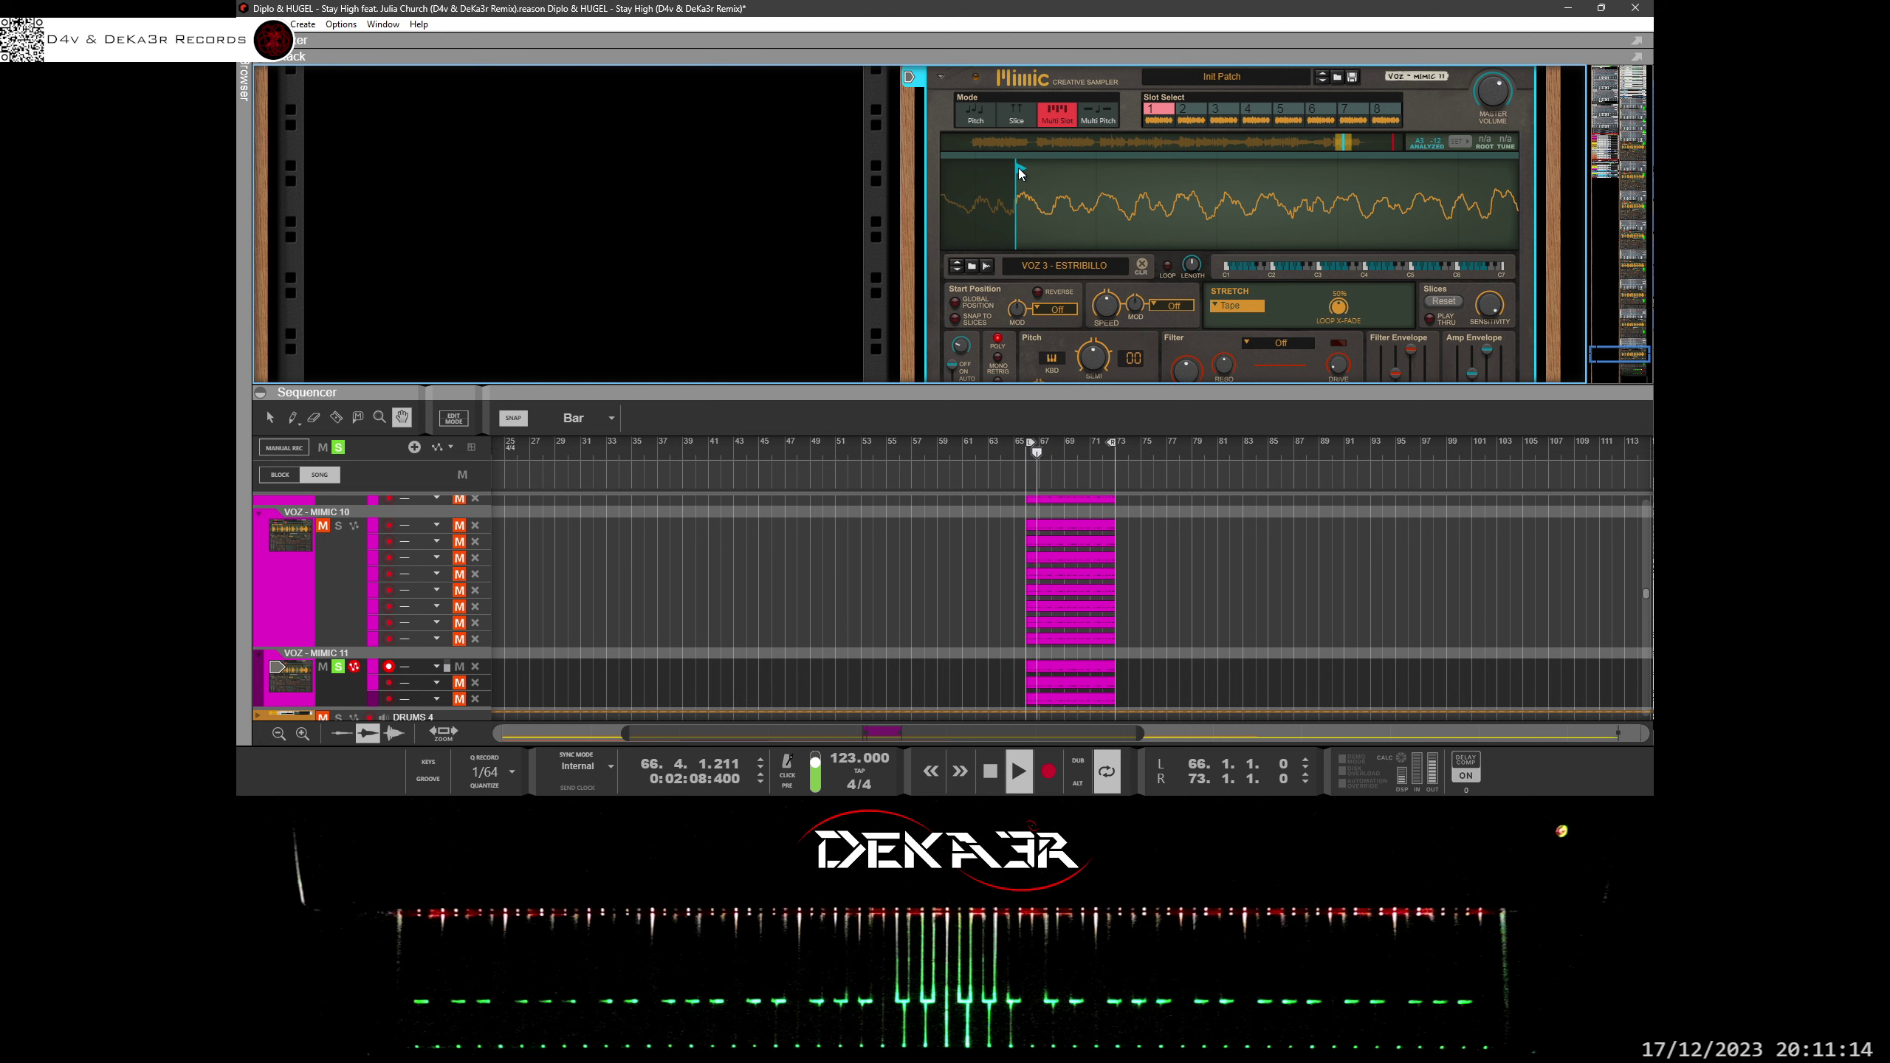
Make the second lane of VOZ - MIMIC 11 audible instead of the first, and roughly position the sample start of slot 2.
click(460, 668)
click(460, 683)
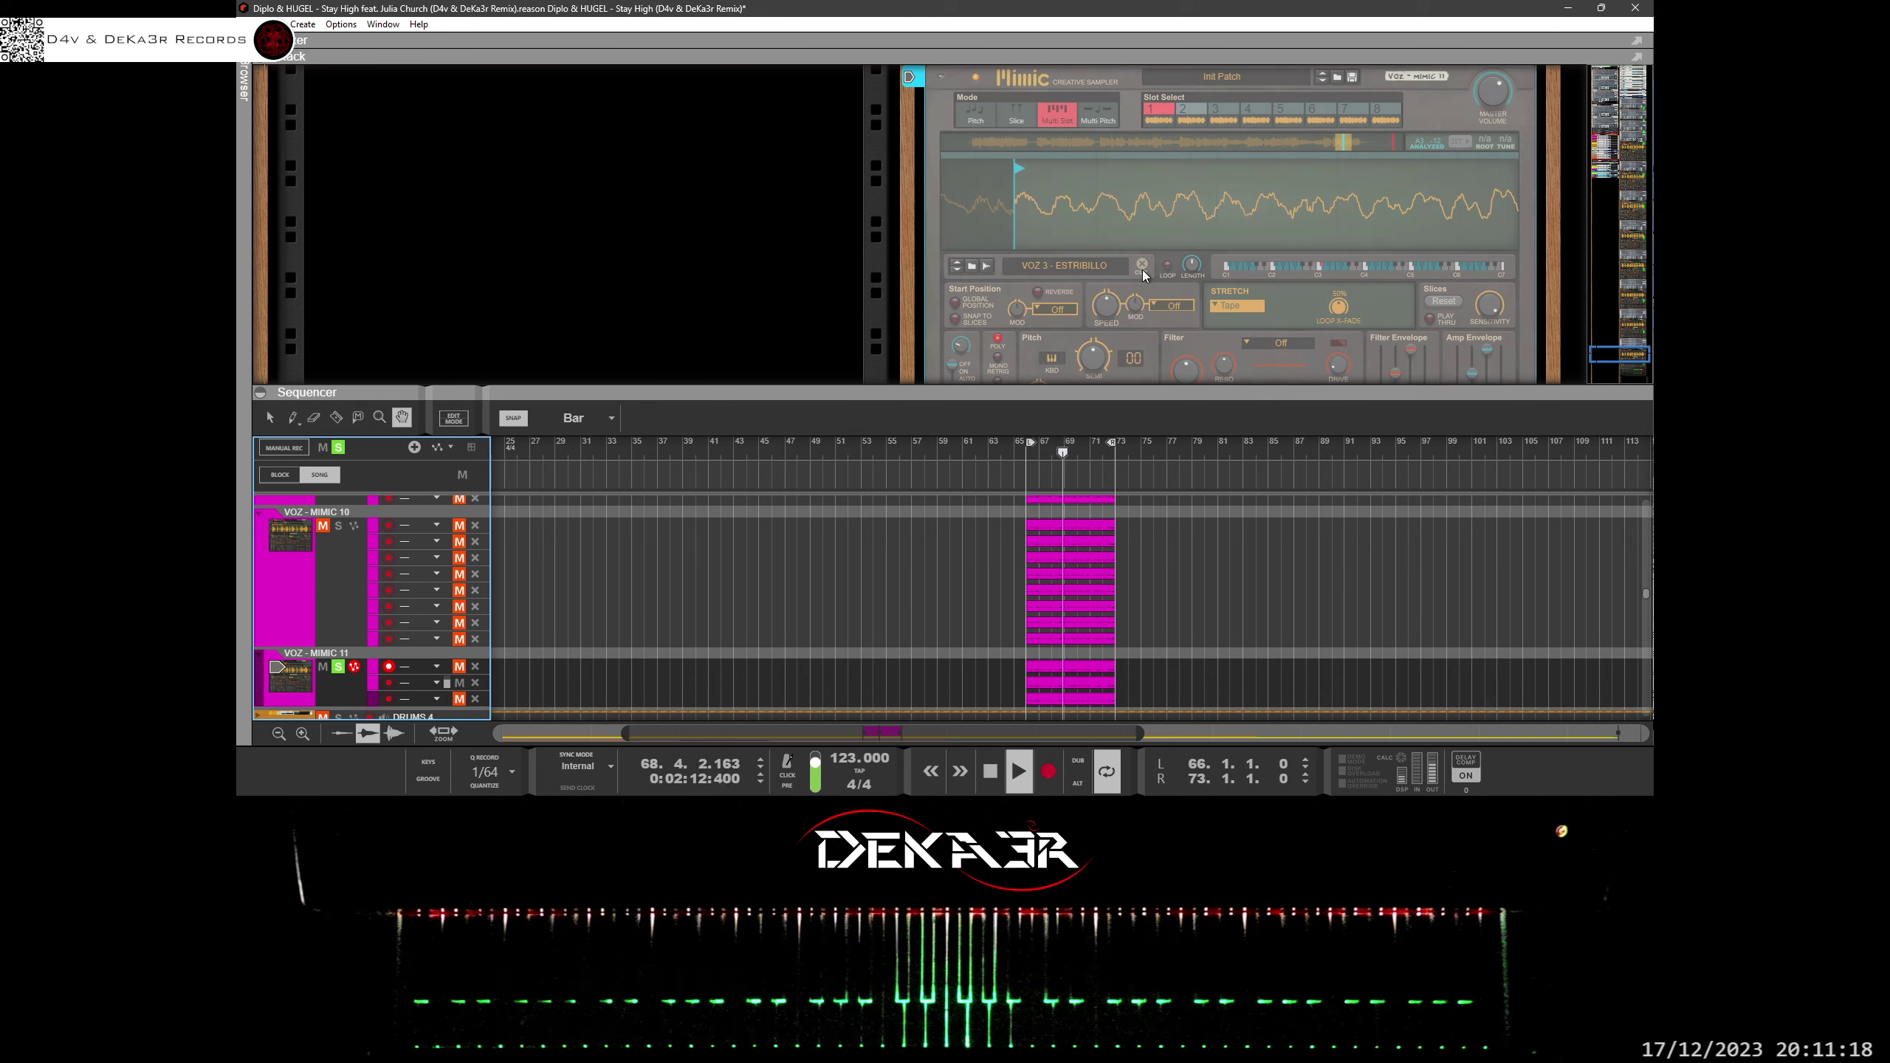
click(1195, 117)
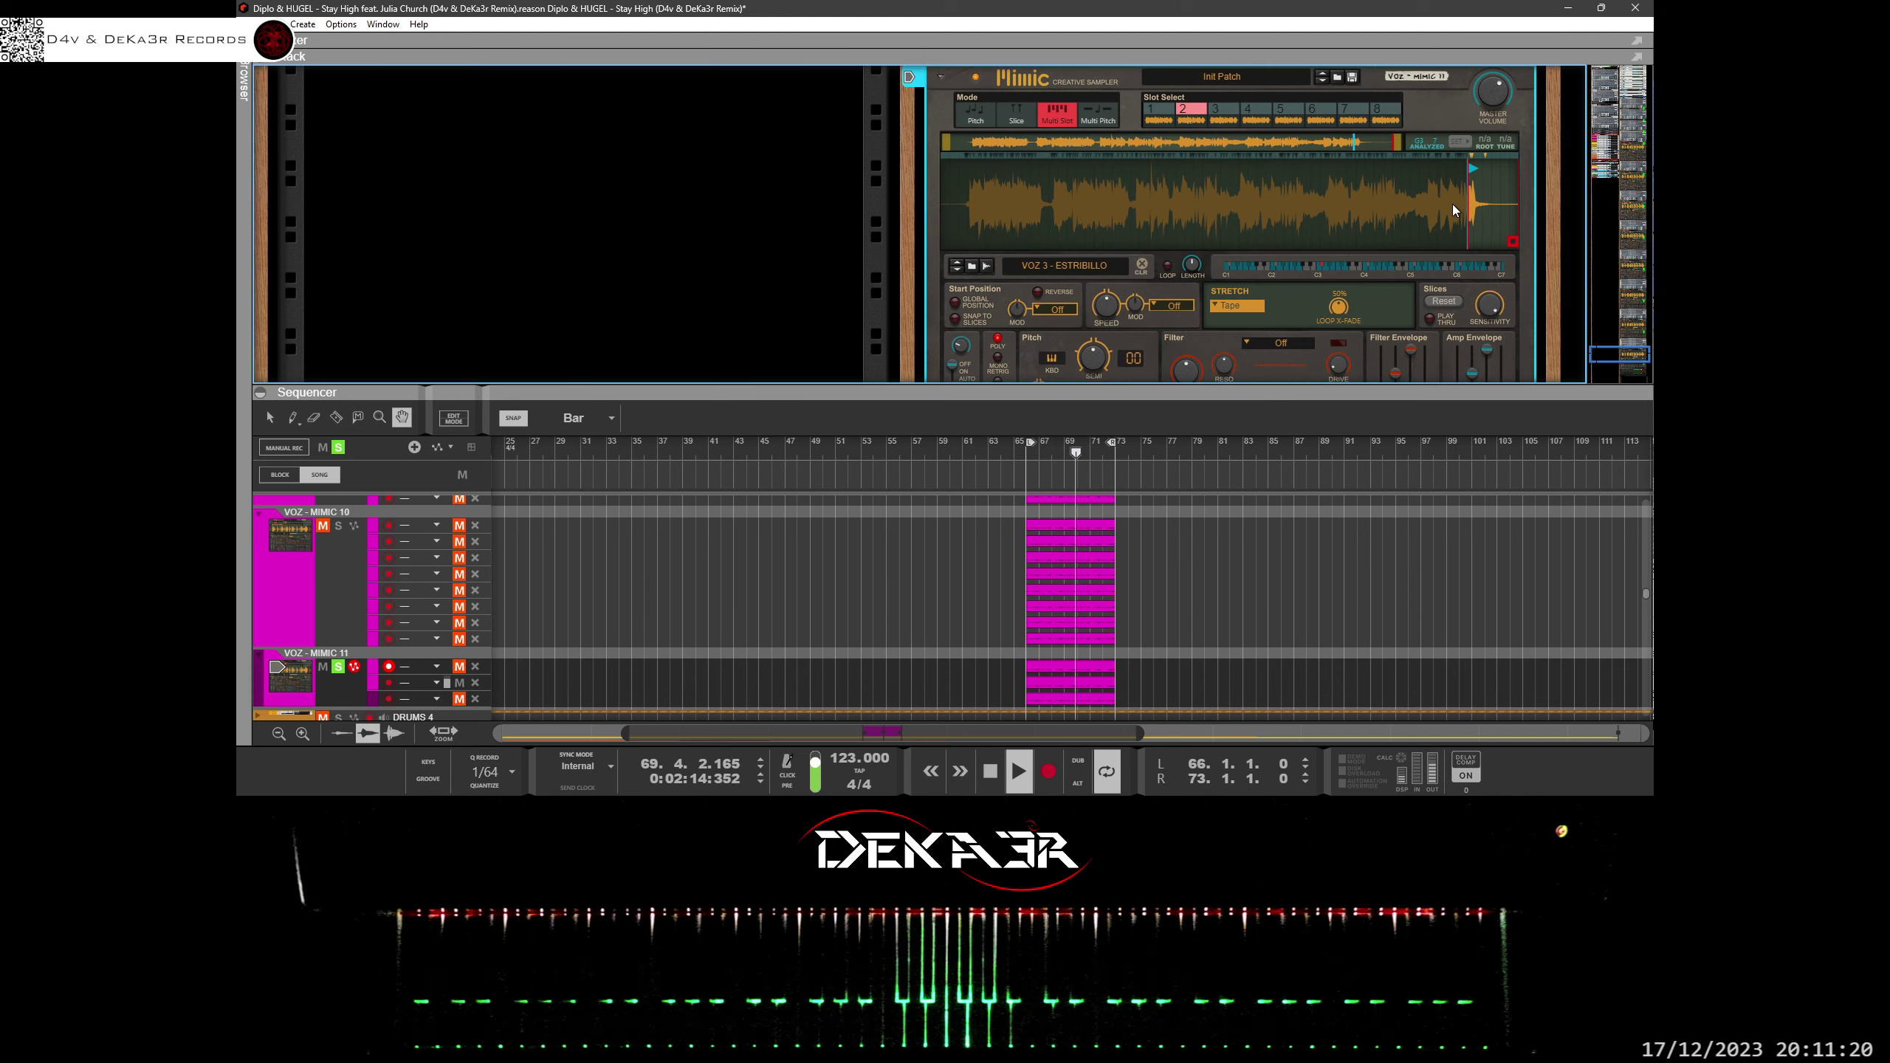
drag(1453, 204, 1169, 301)
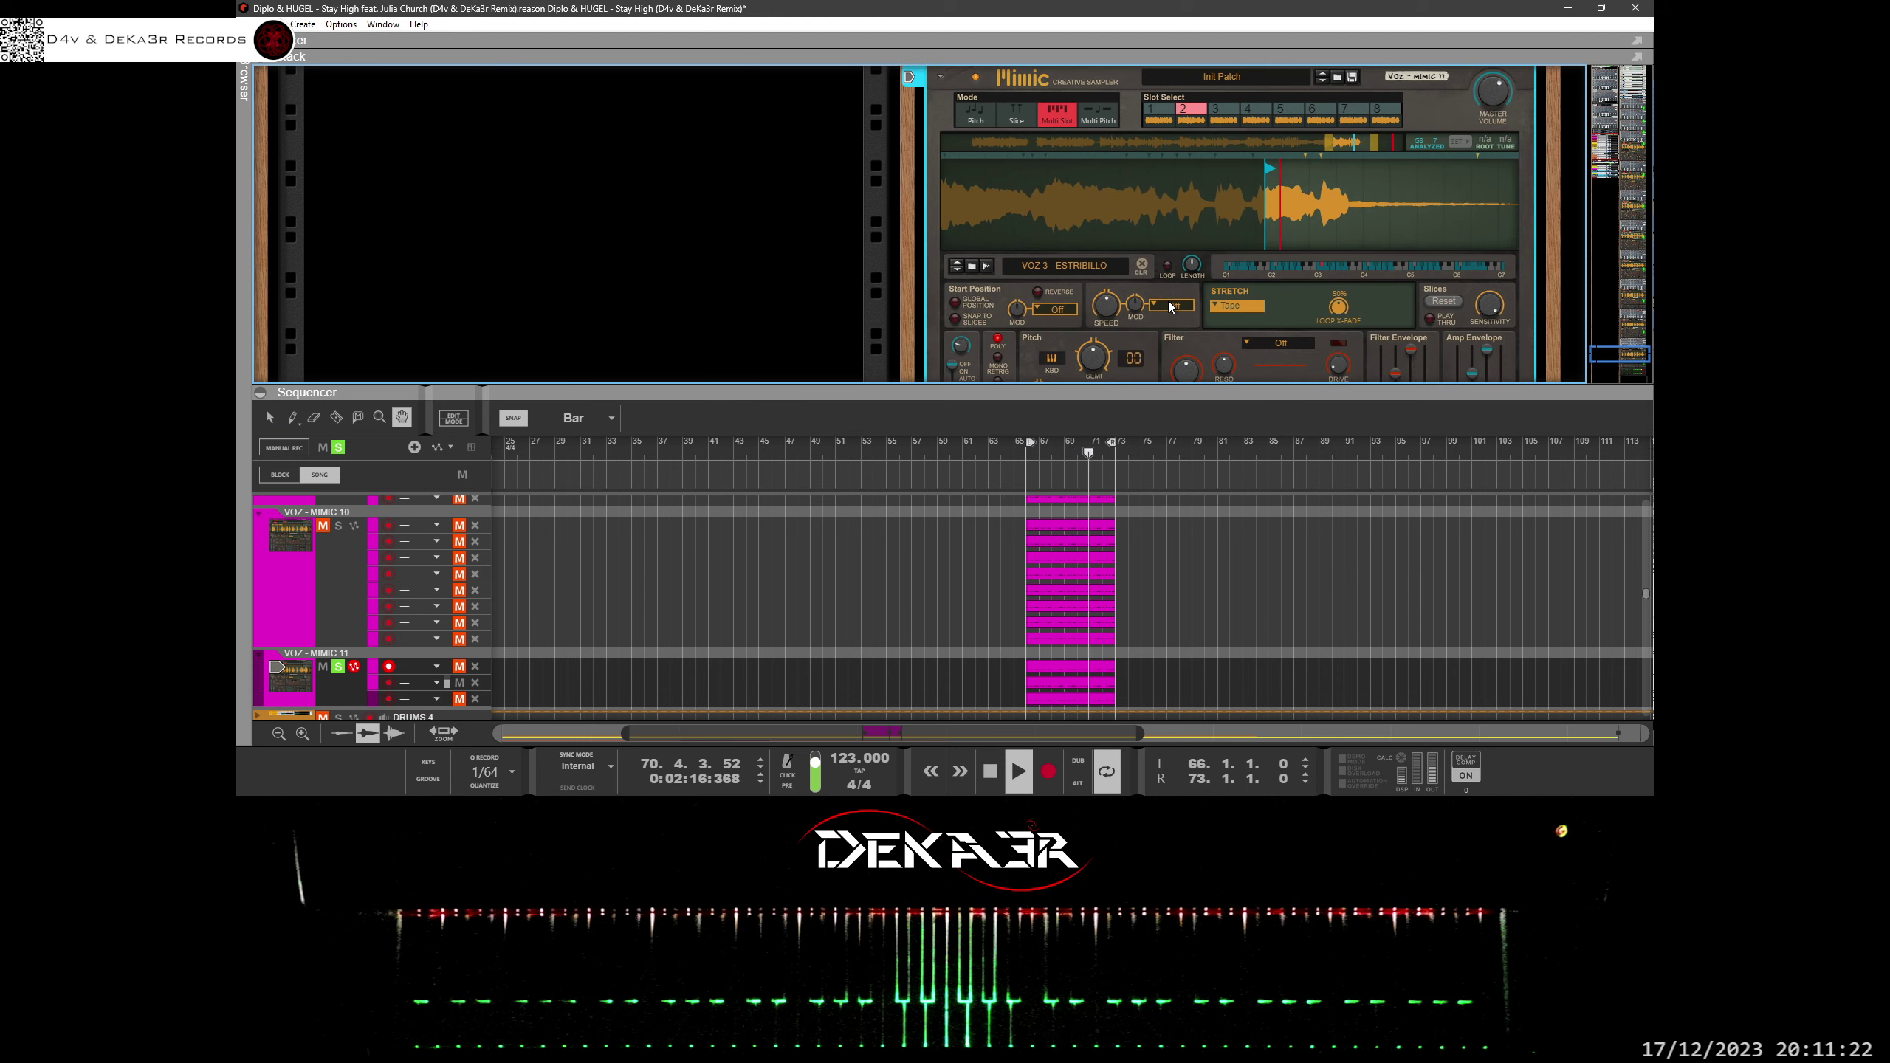
scroll(1258, 196, up, 4)
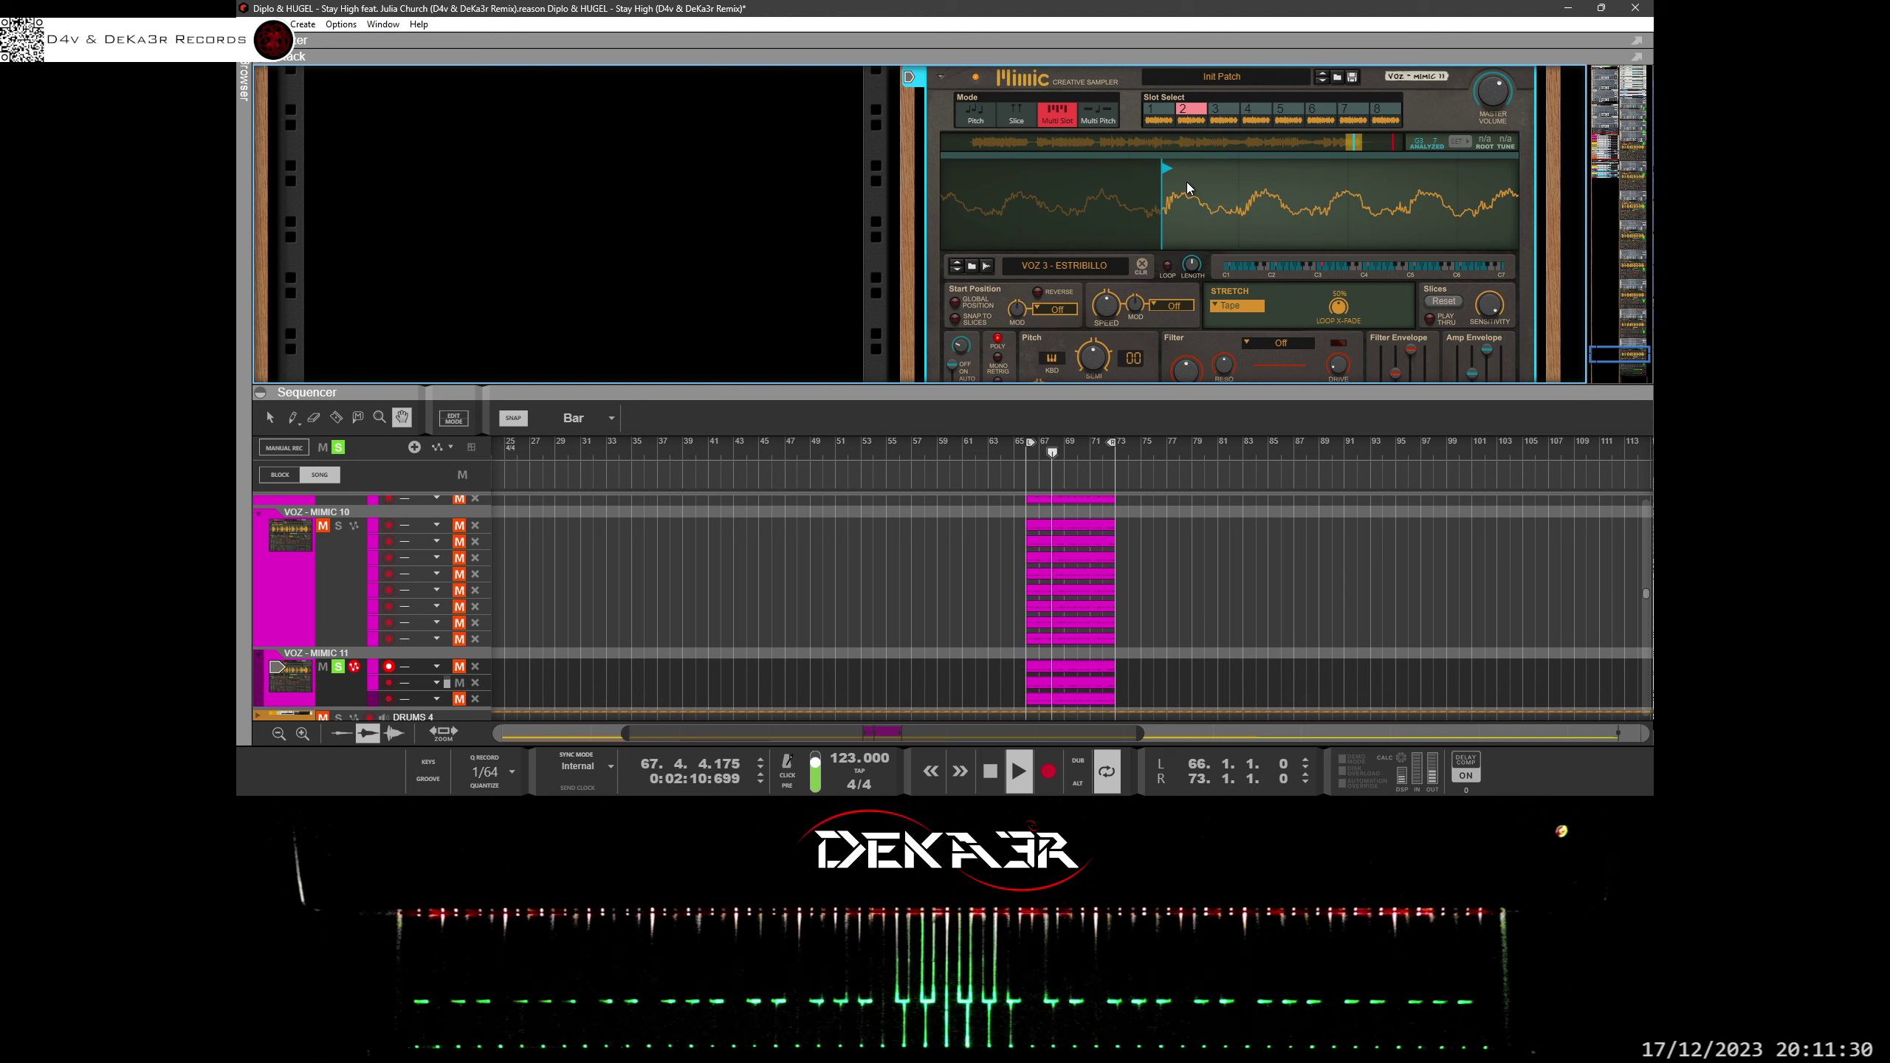
Refine the sample start of slot 2 in VOZ - MIMIC 11 to the exact onset of the vocal.
scroll(1201, 191, down, 1)
scroll(1200, 191, down, 4)
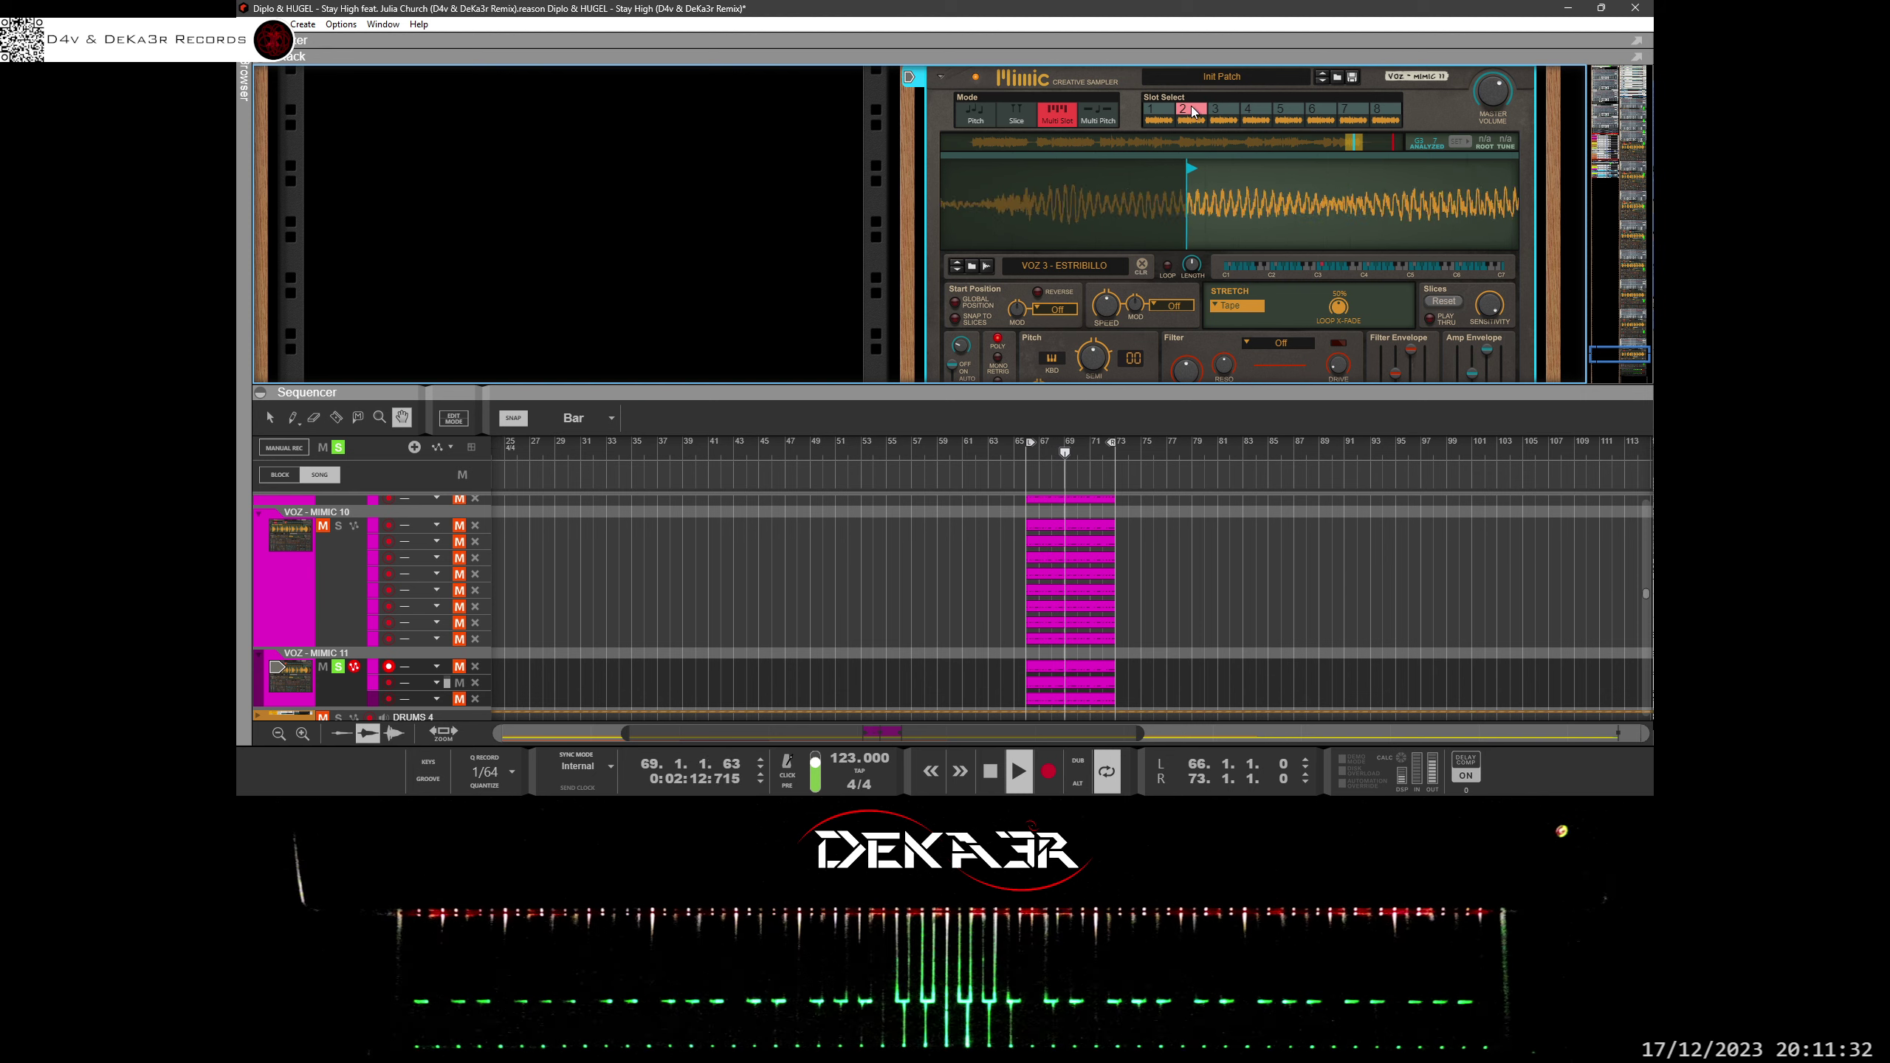
mouse_move(1190, 170)
mouse_down()
mouse_move(1121, 173)
mouse_move(1178, 174)
mouse_up()
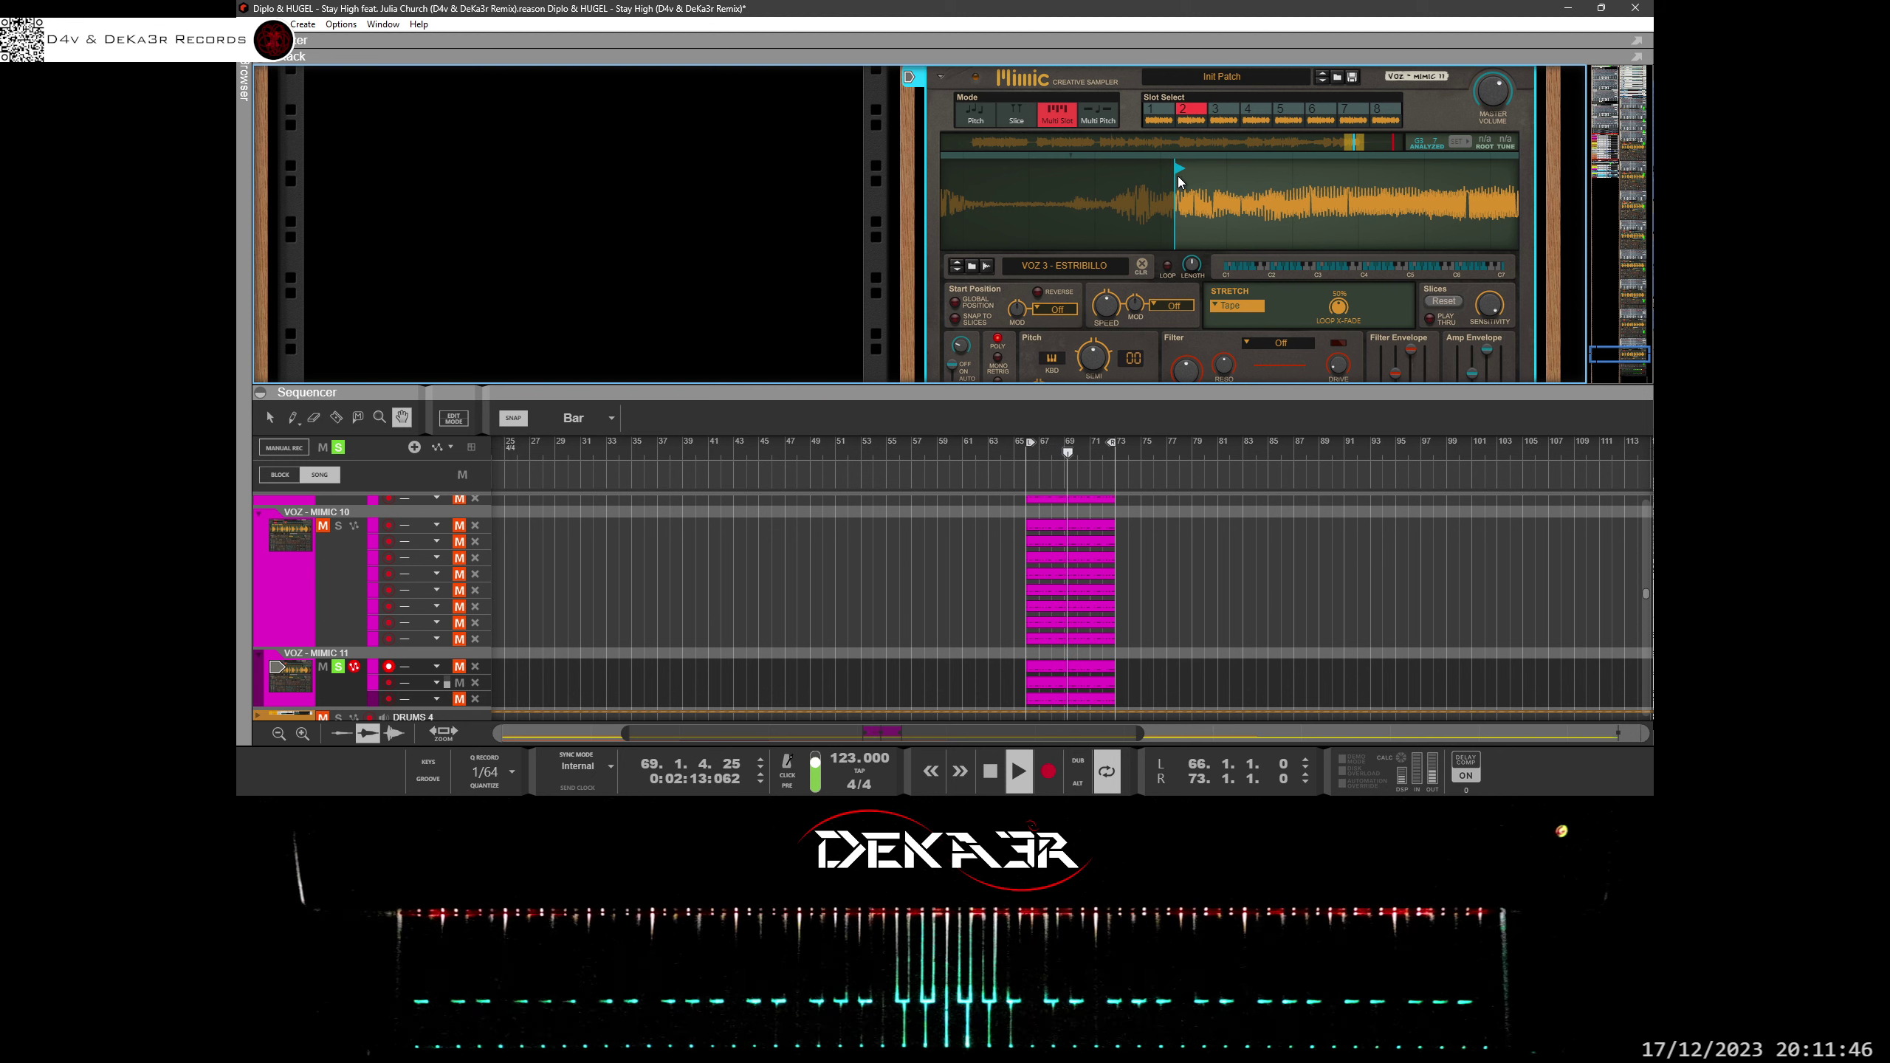
drag(1180, 195, 1173, 314)
drag(1092, 173, 1075, 174)
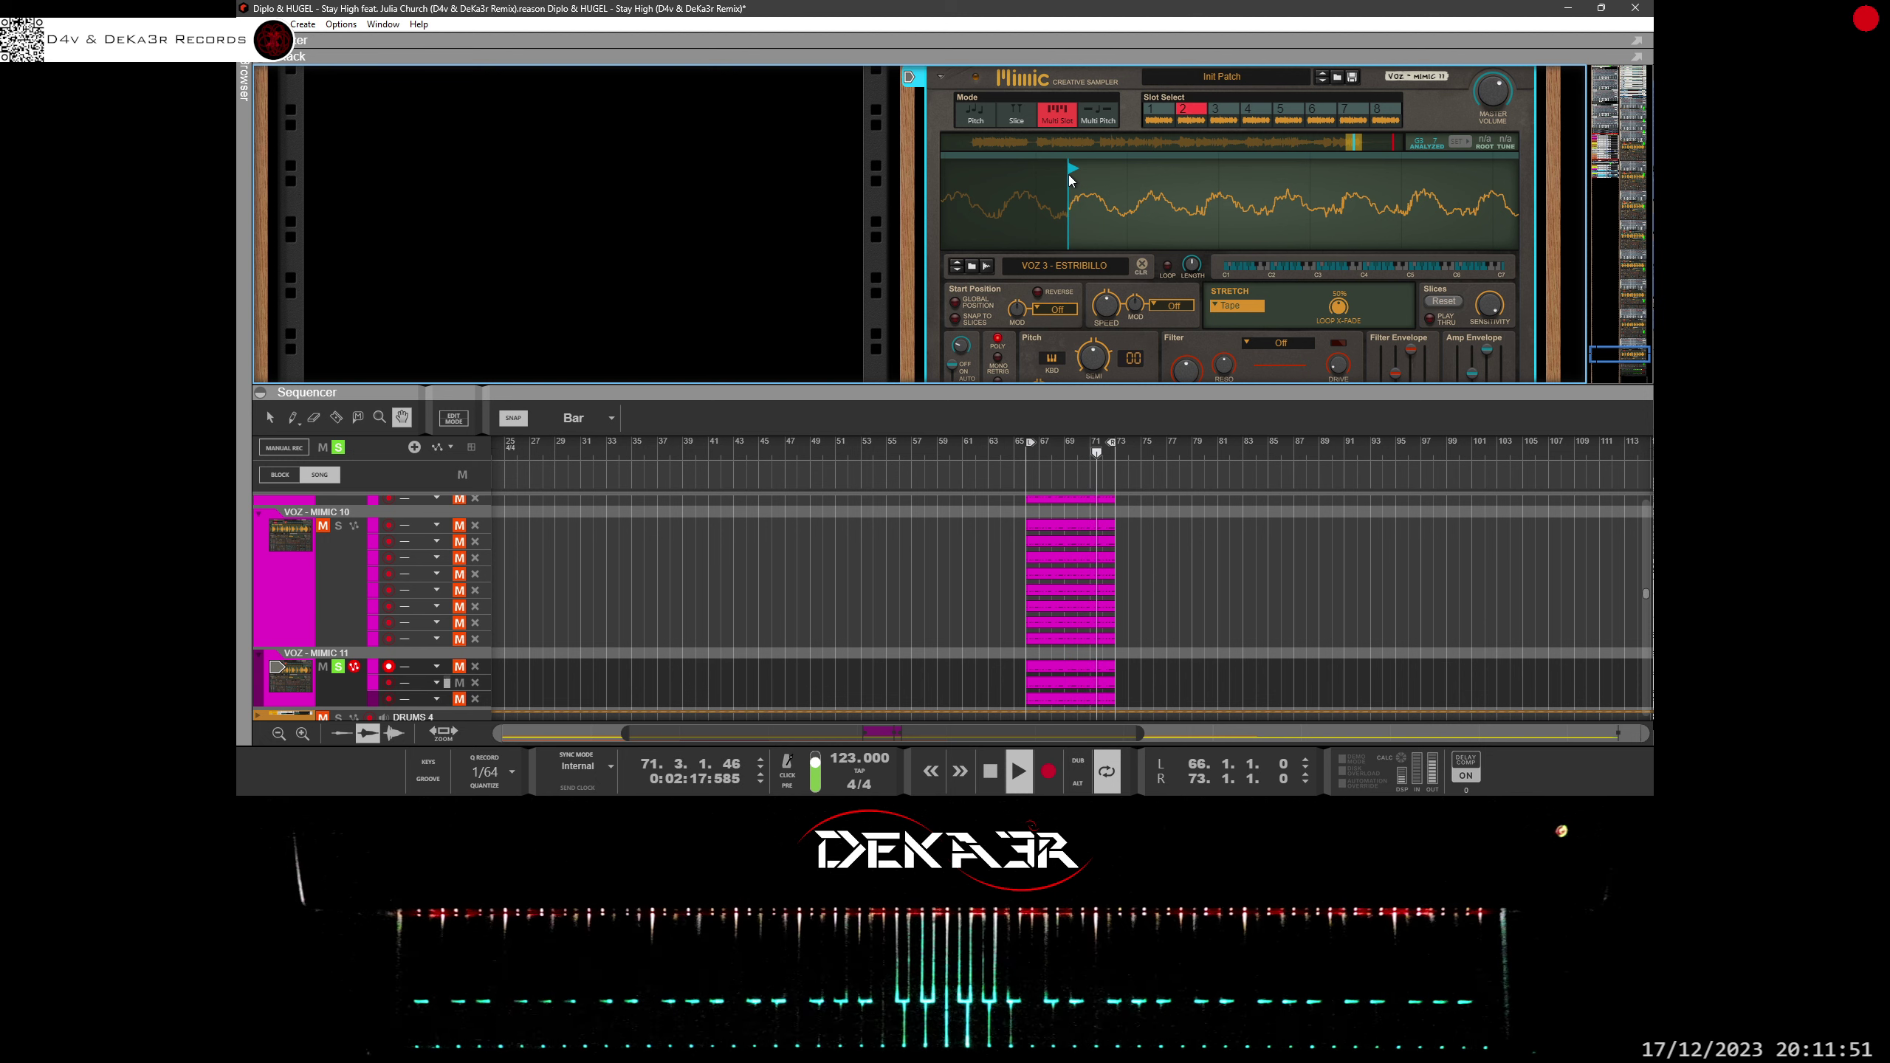
Make the third lane of VOZ - MIMIC 11 audible instead of the second, and roughly position the sample start of slot 3.
click(459, 690)
click(459, 683)
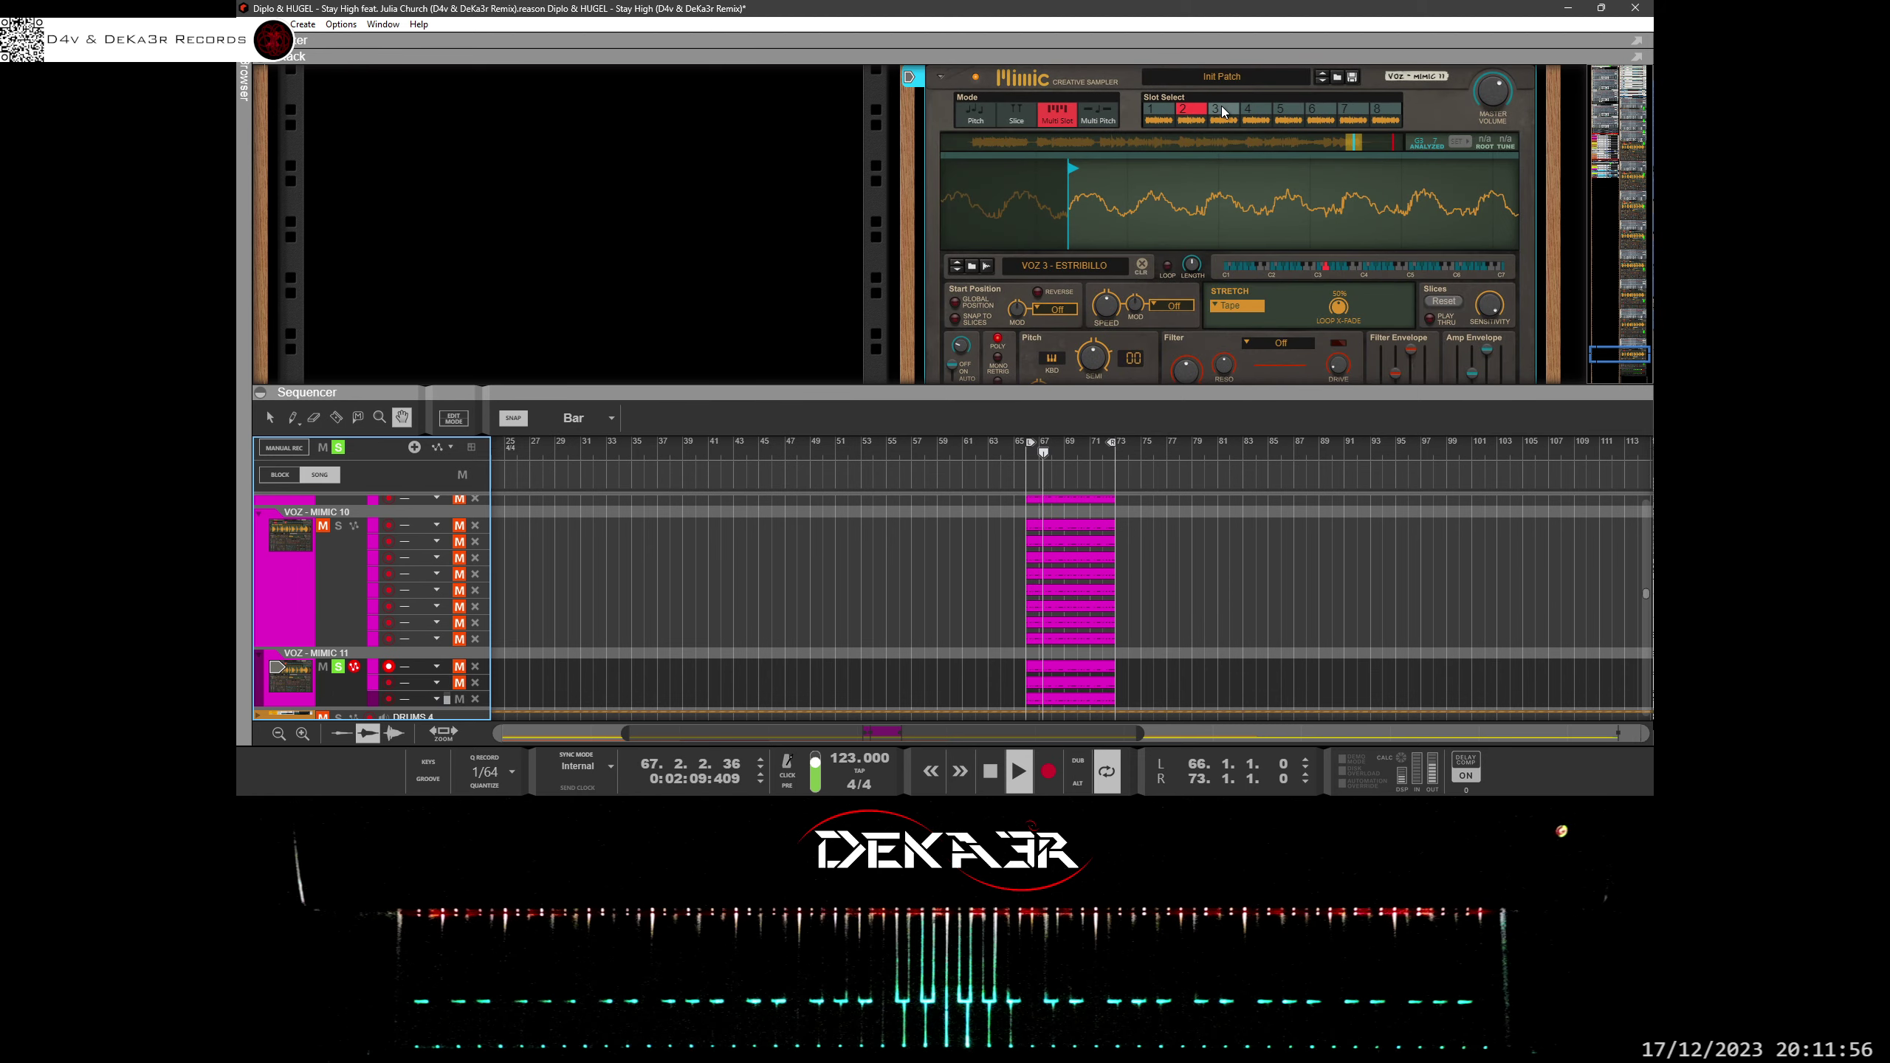
click(1221, 106)
mouse_move(1450, 193)
mouse_down()
mouse_move(1457, 213)
mouse_move(1375, 257)
mouse_move(1213, 239)
mouse_move(1221, 305)
mouse_up()
mouse_move(1244, 172)
mouse_down()
mouse_move(1224, 172)
mouse_move(1241, 176)
mouse_up()
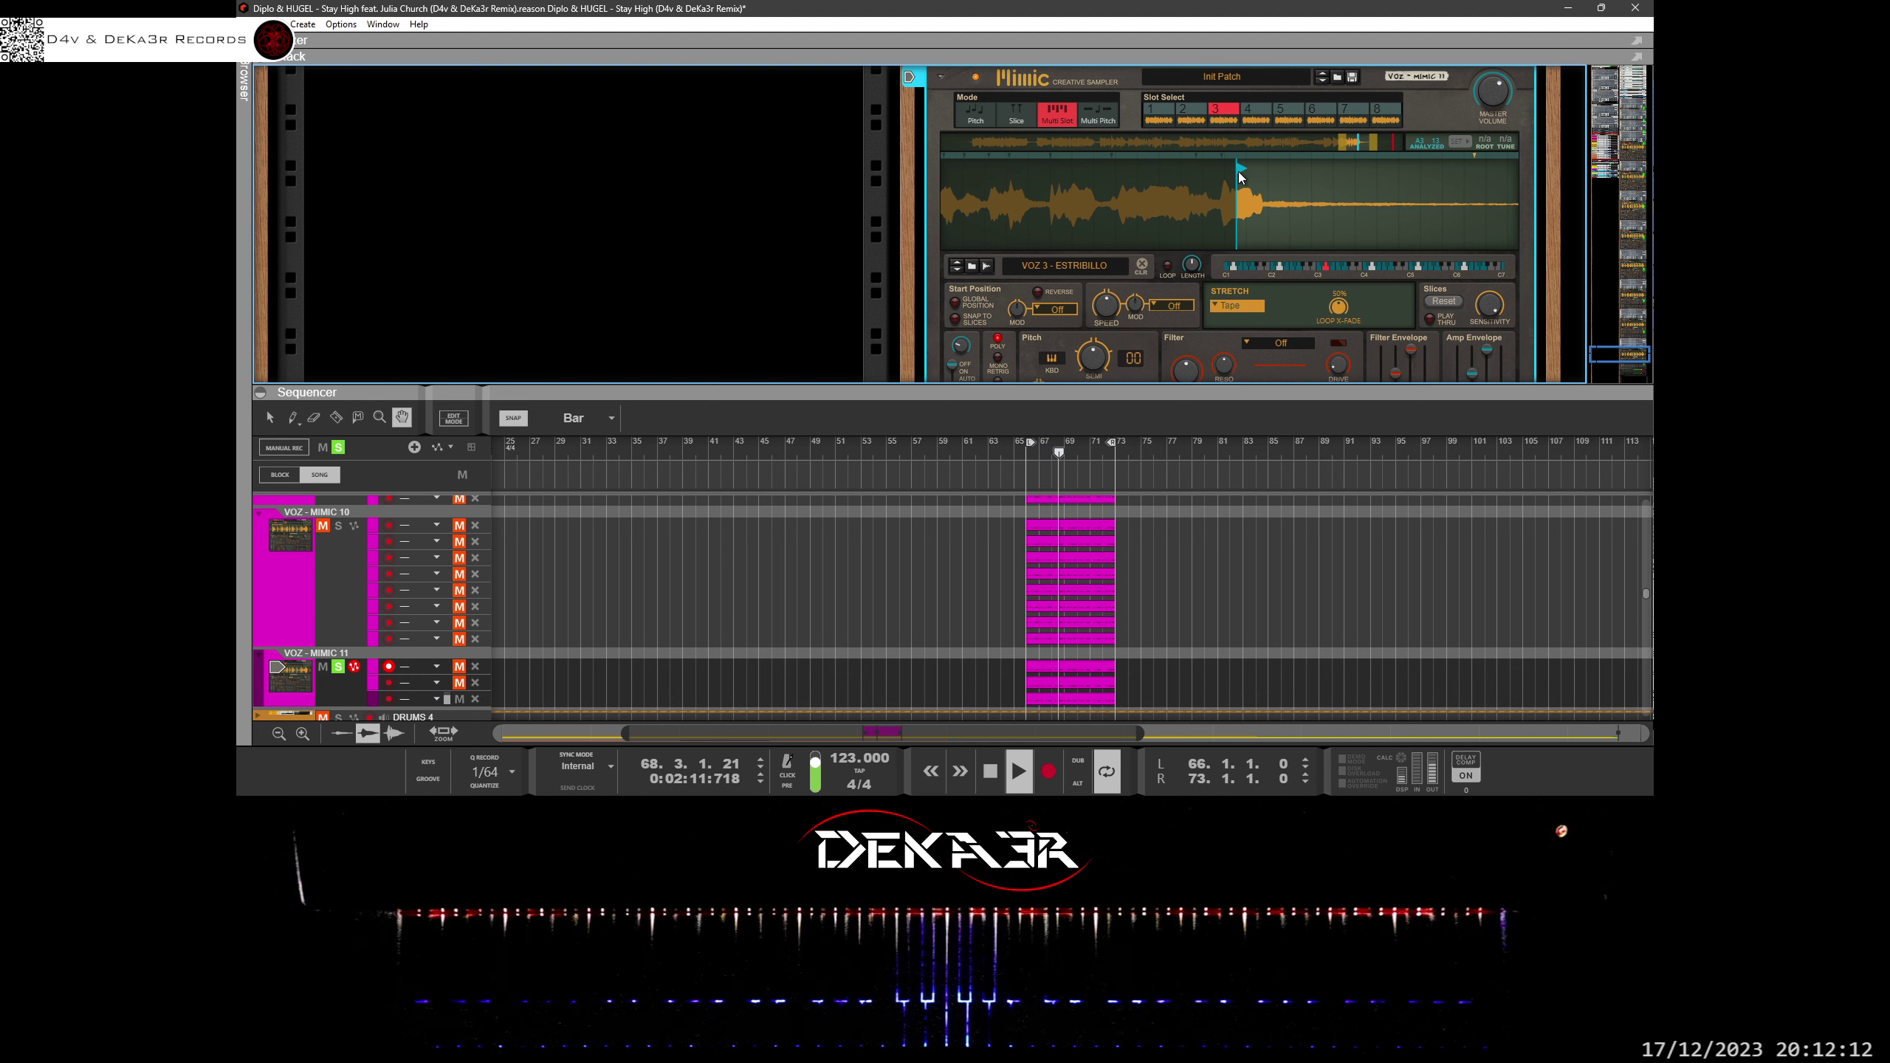
drag(1240, 169, 1242, 166)
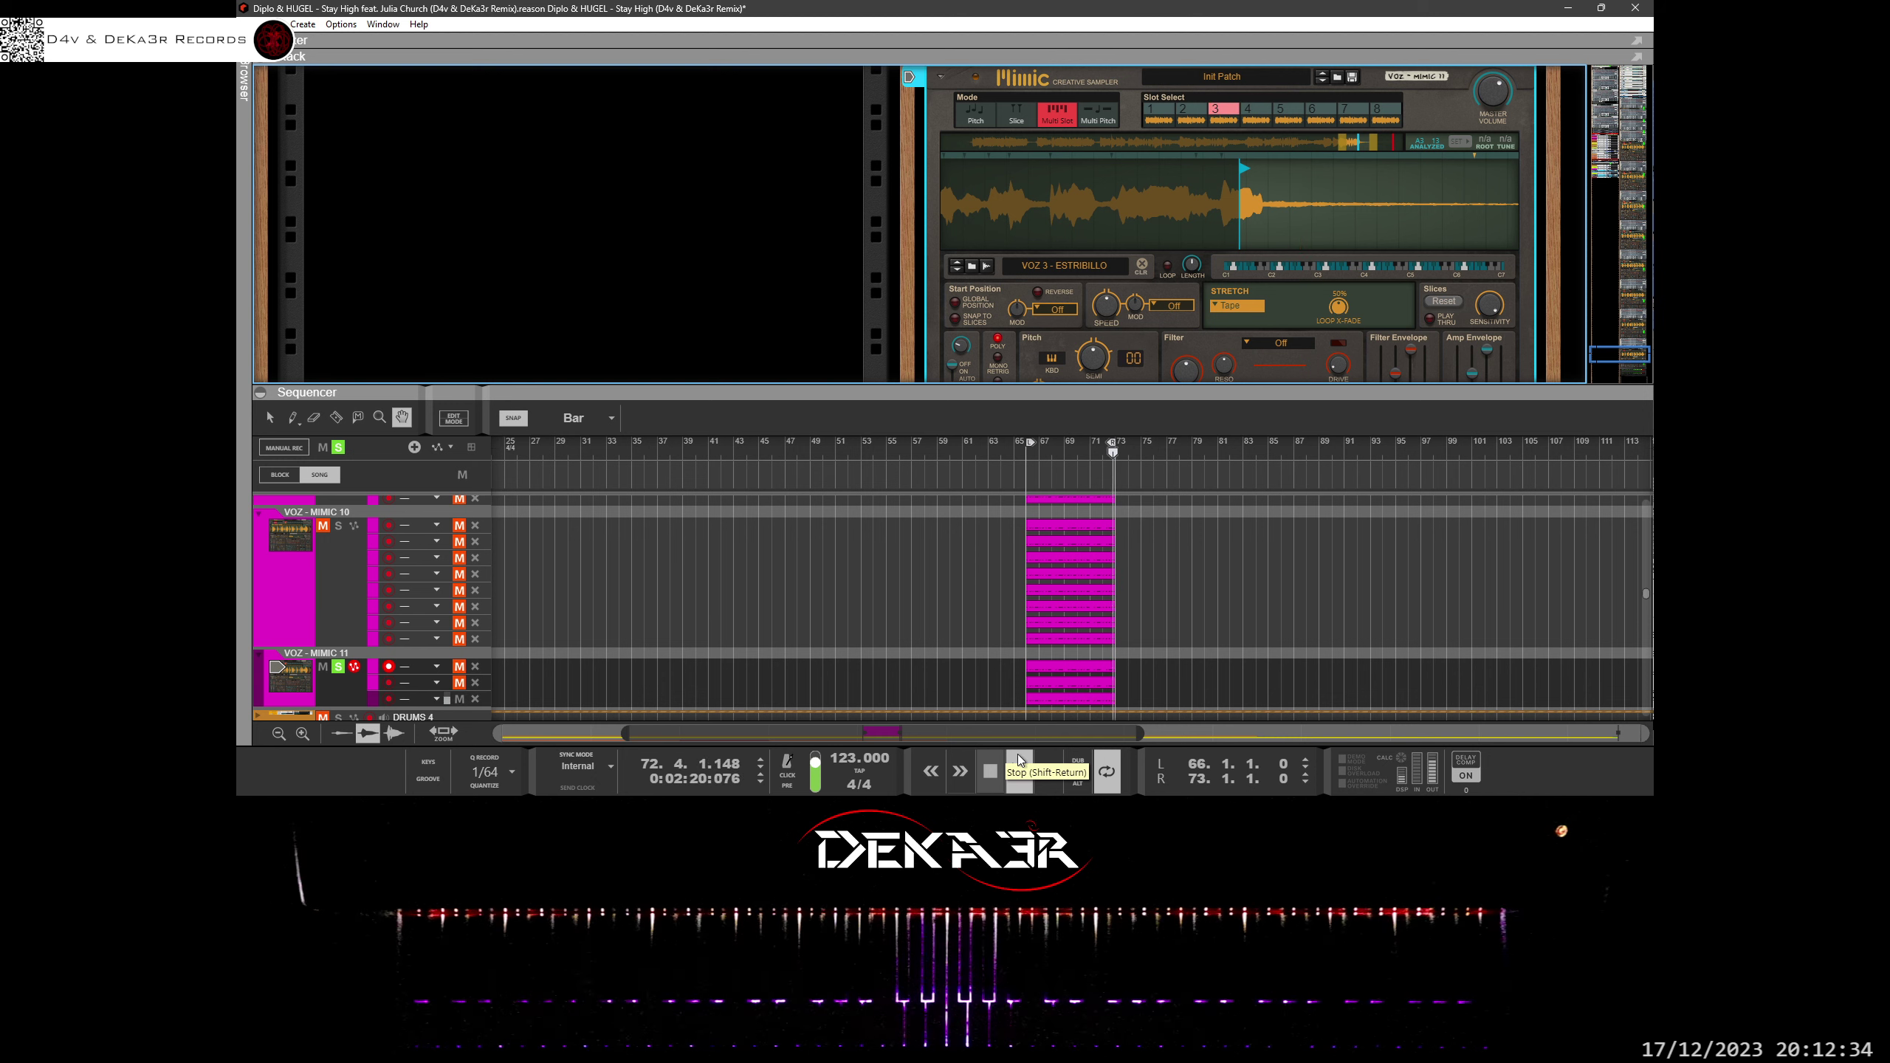
Refine the sample start of slot 3 in VOZ - MIMIC 11 at waveform-cycle level.
drag(1249, 200, 1232, 314)
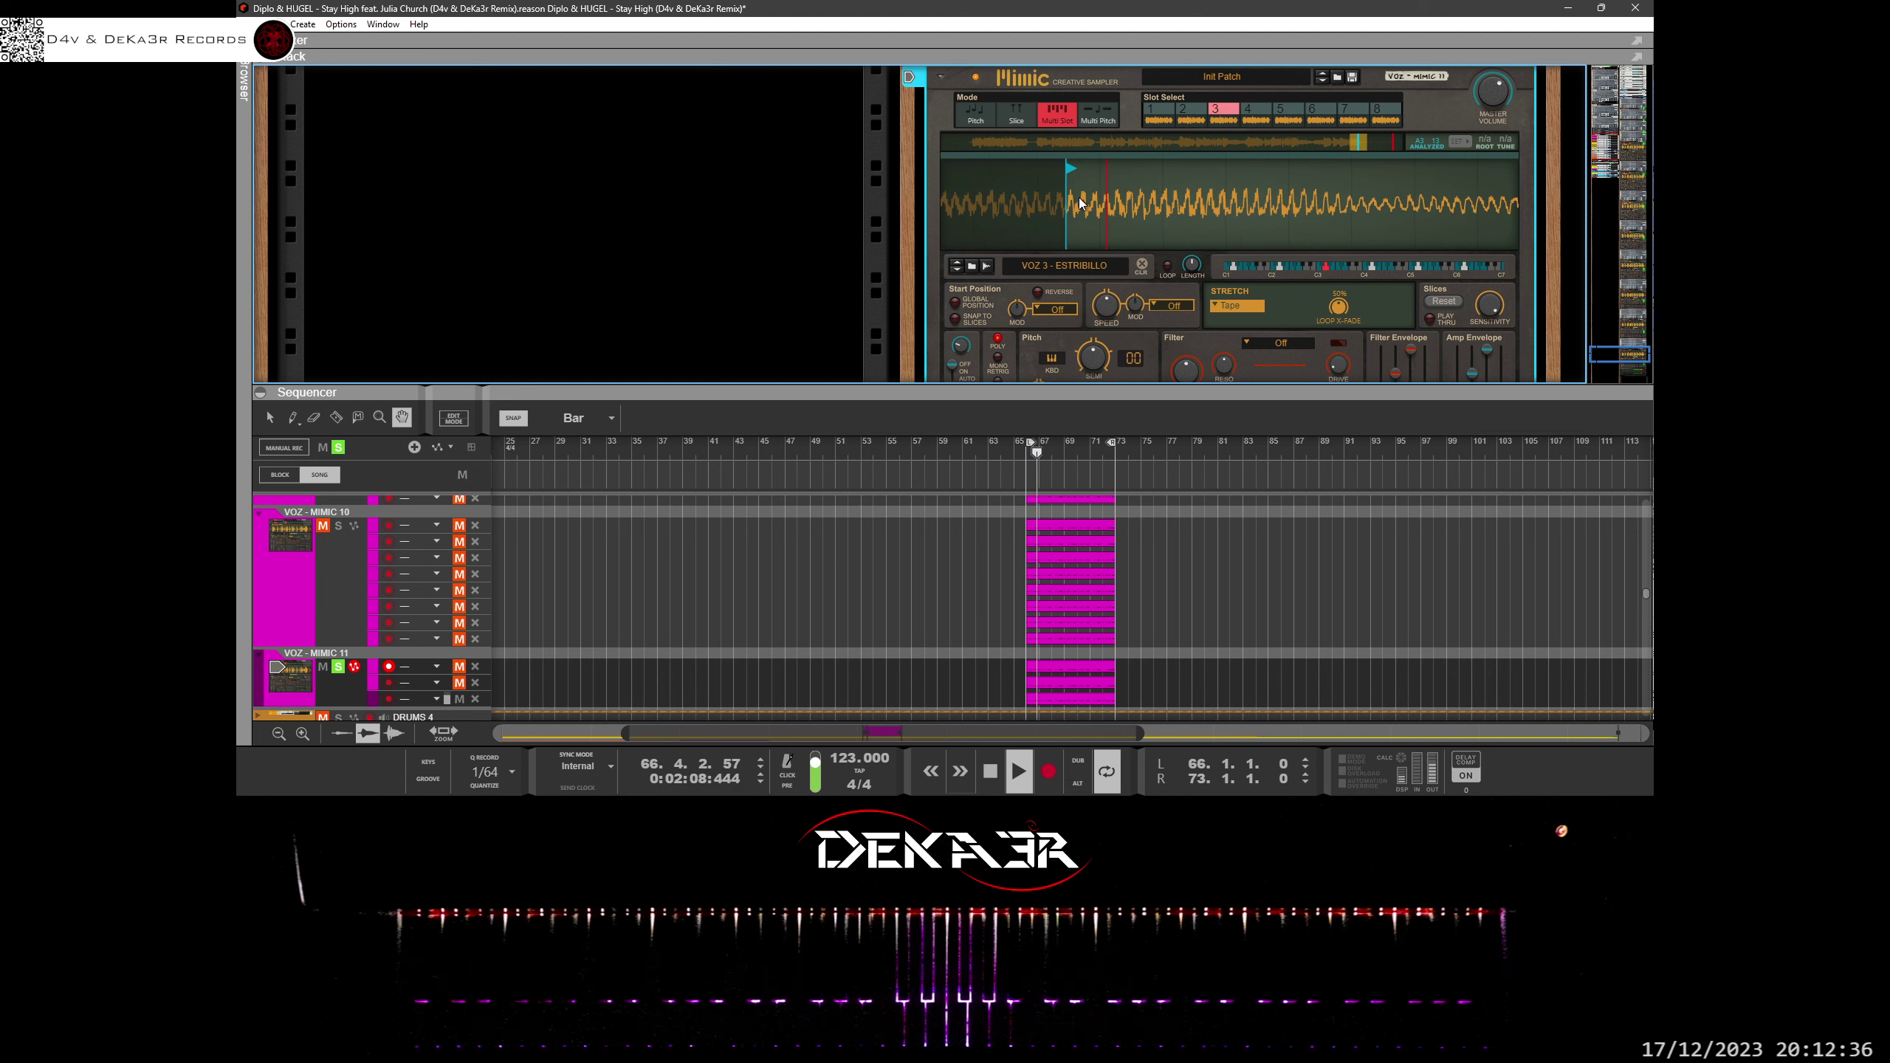
scroll(1080, 202, up, 2)
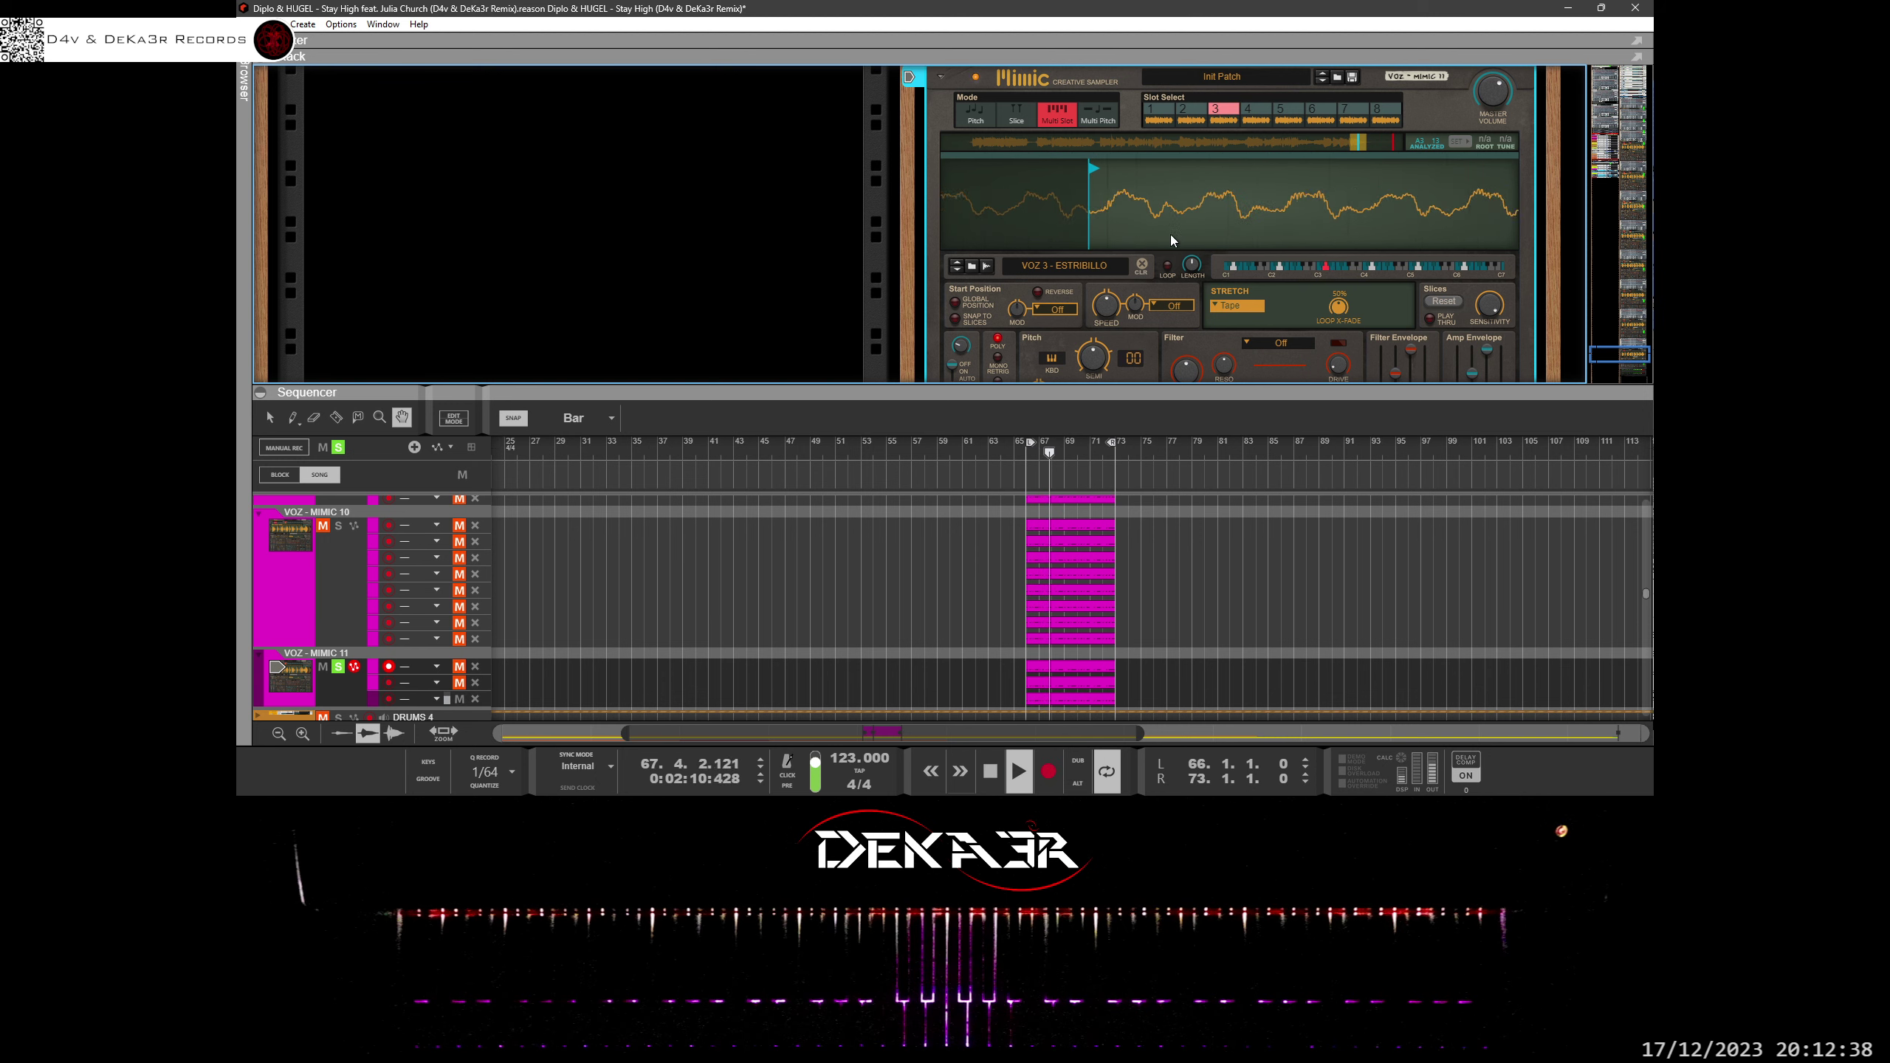
drag(1170, 236, 1228, 183)
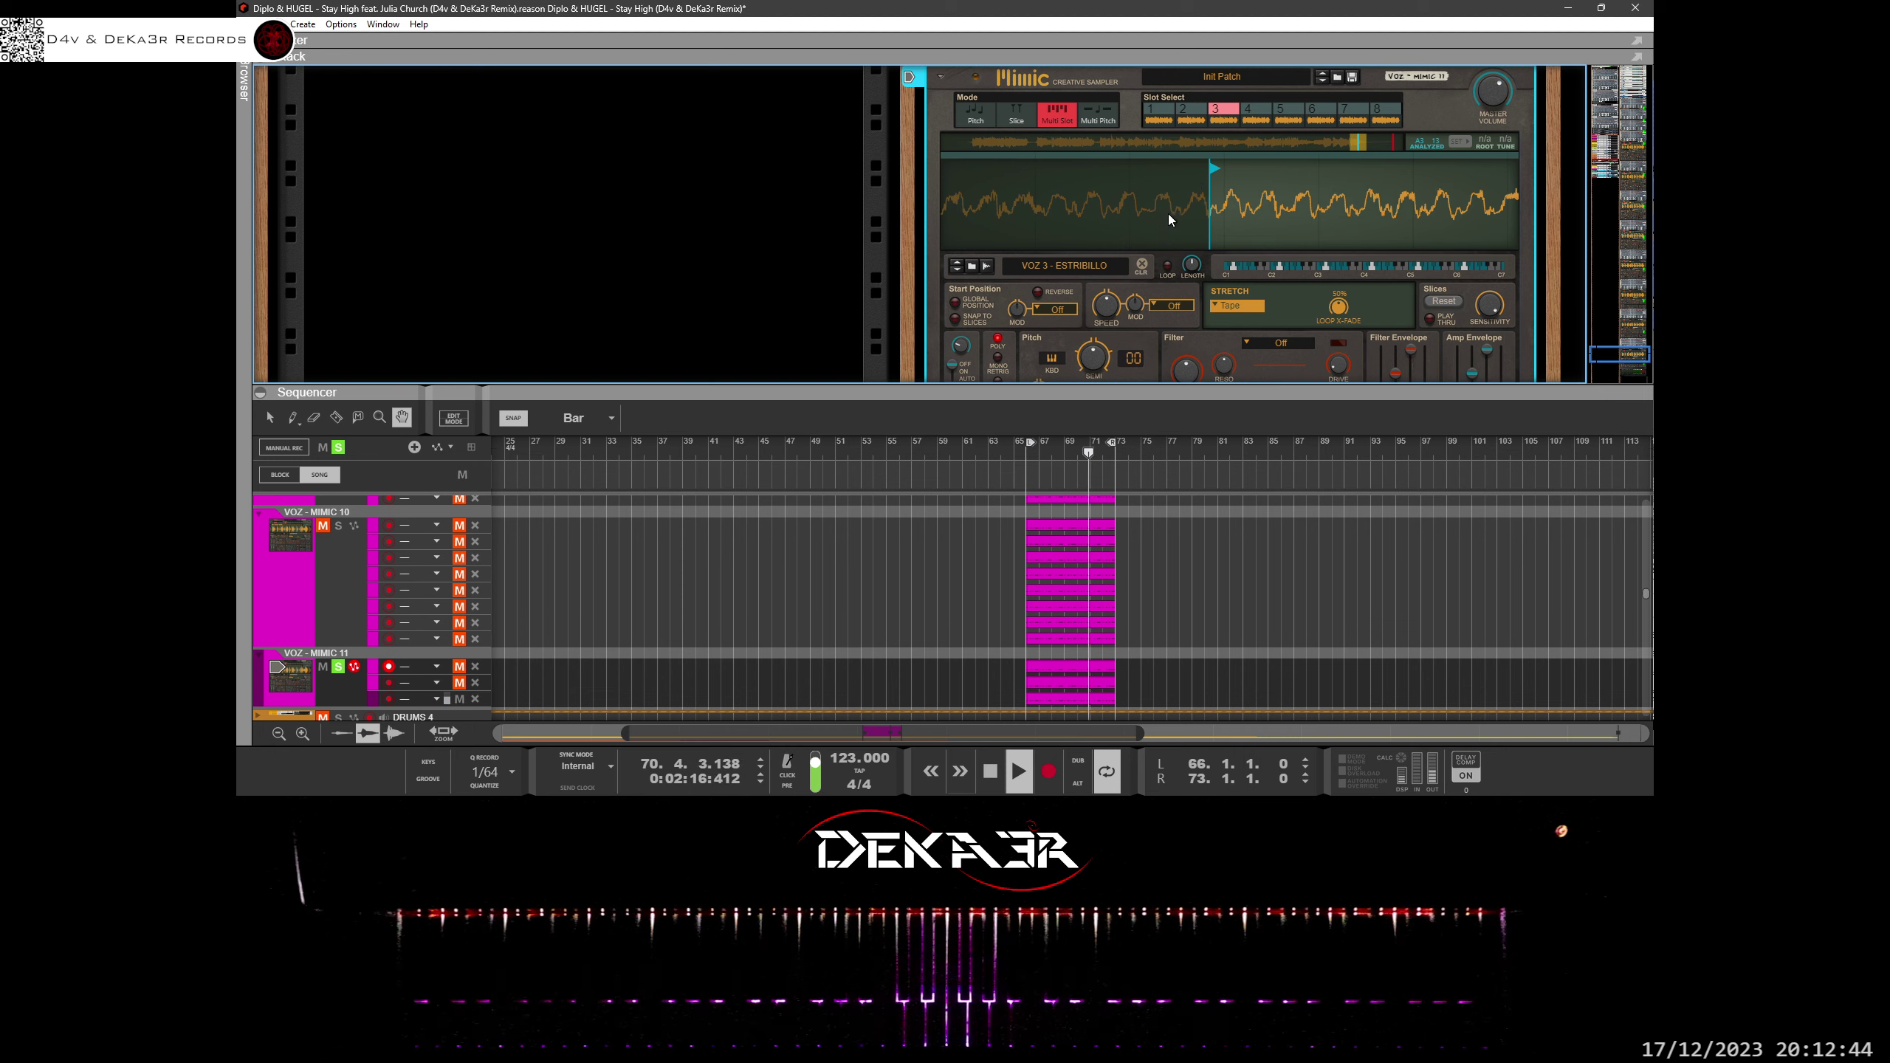
drag(1152, 208, 1173, 13)
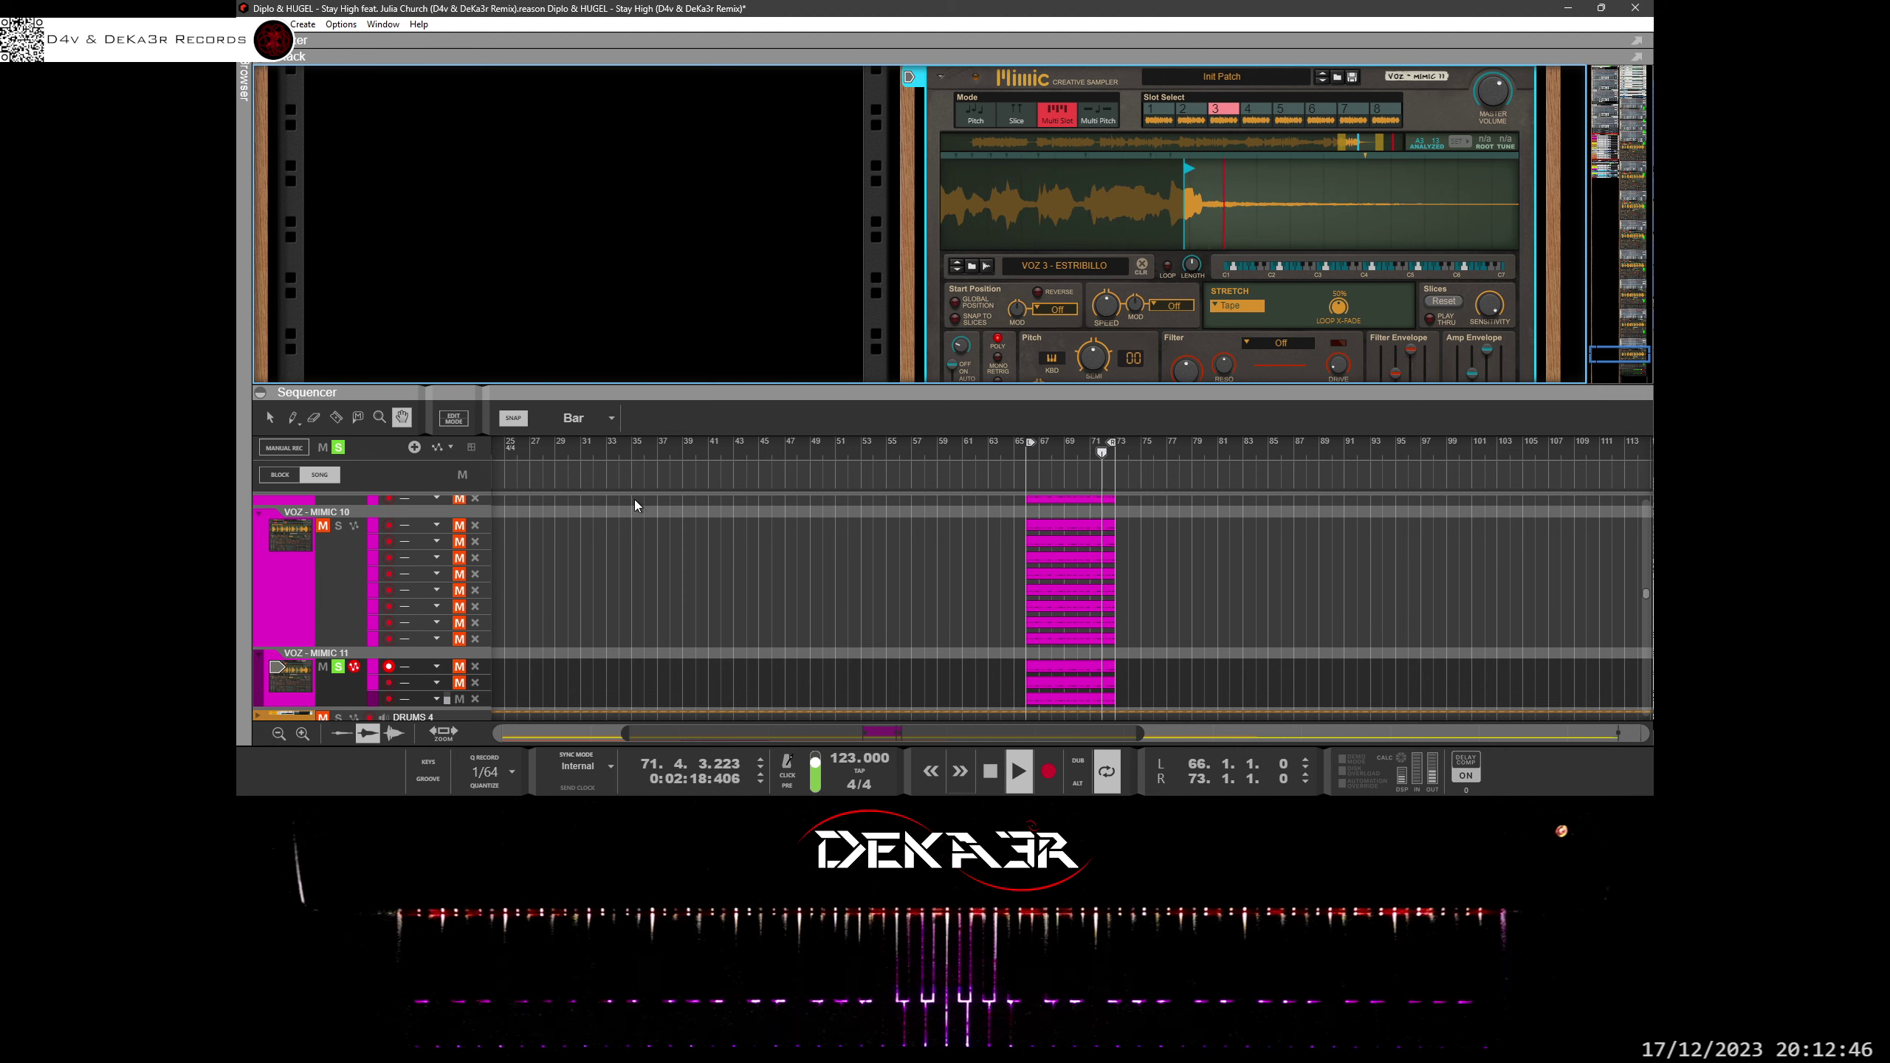
Enlarge the sequencer area over the rack, and save the song before stopping playback.
drag(609, 394, 609, 173)
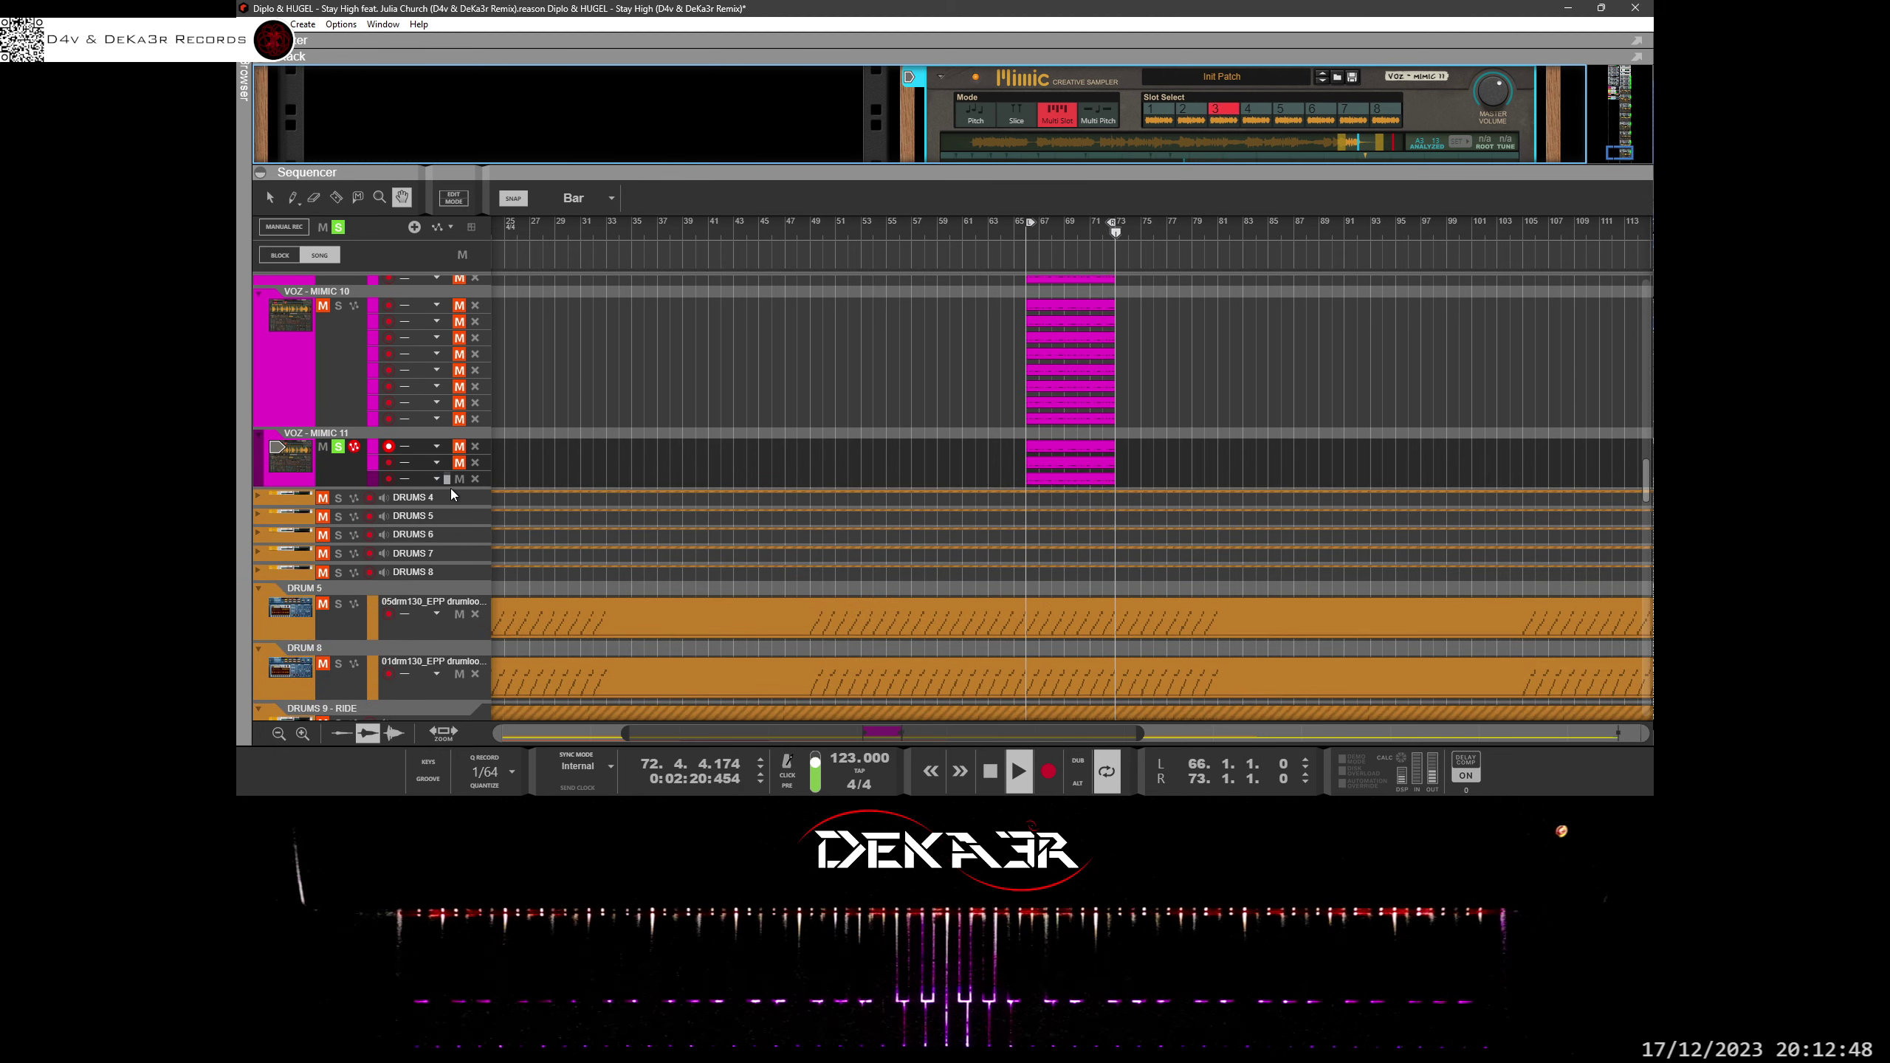
scroll(645, 494, up, 10)
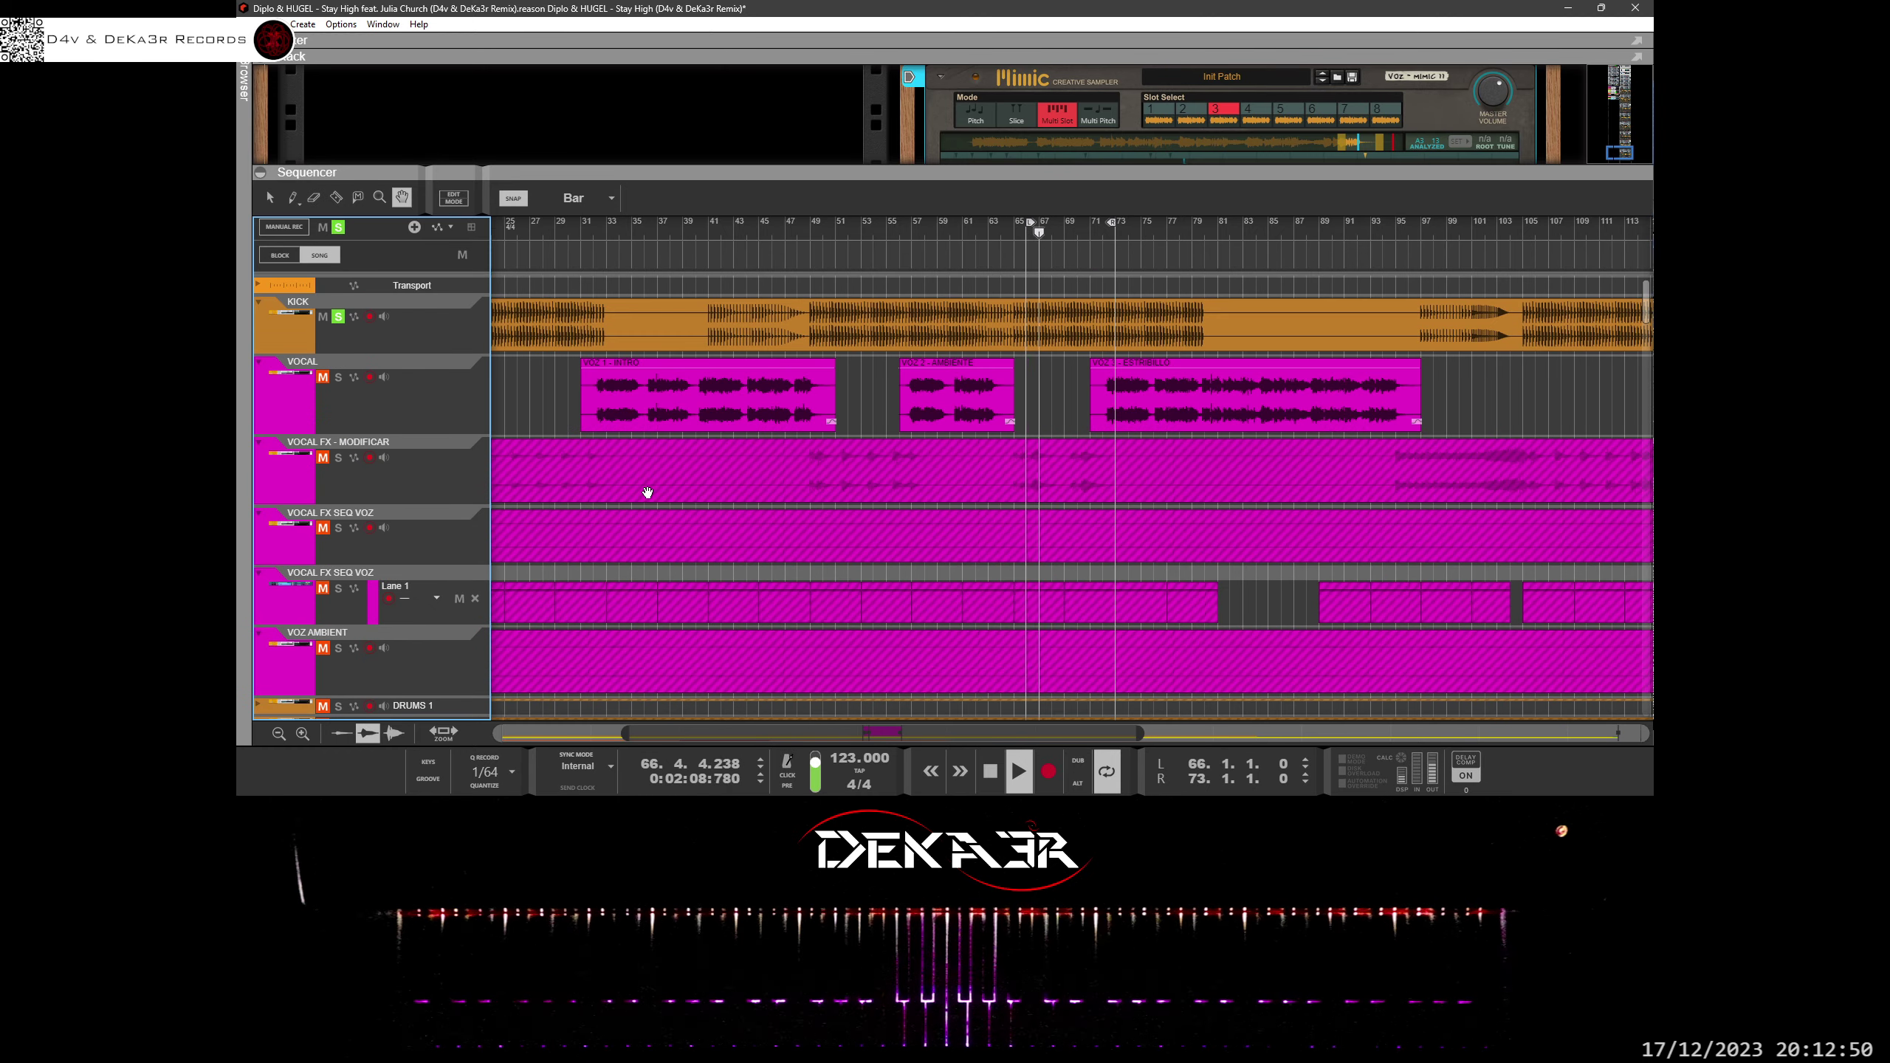
click(249, 25)
click(286, 136)
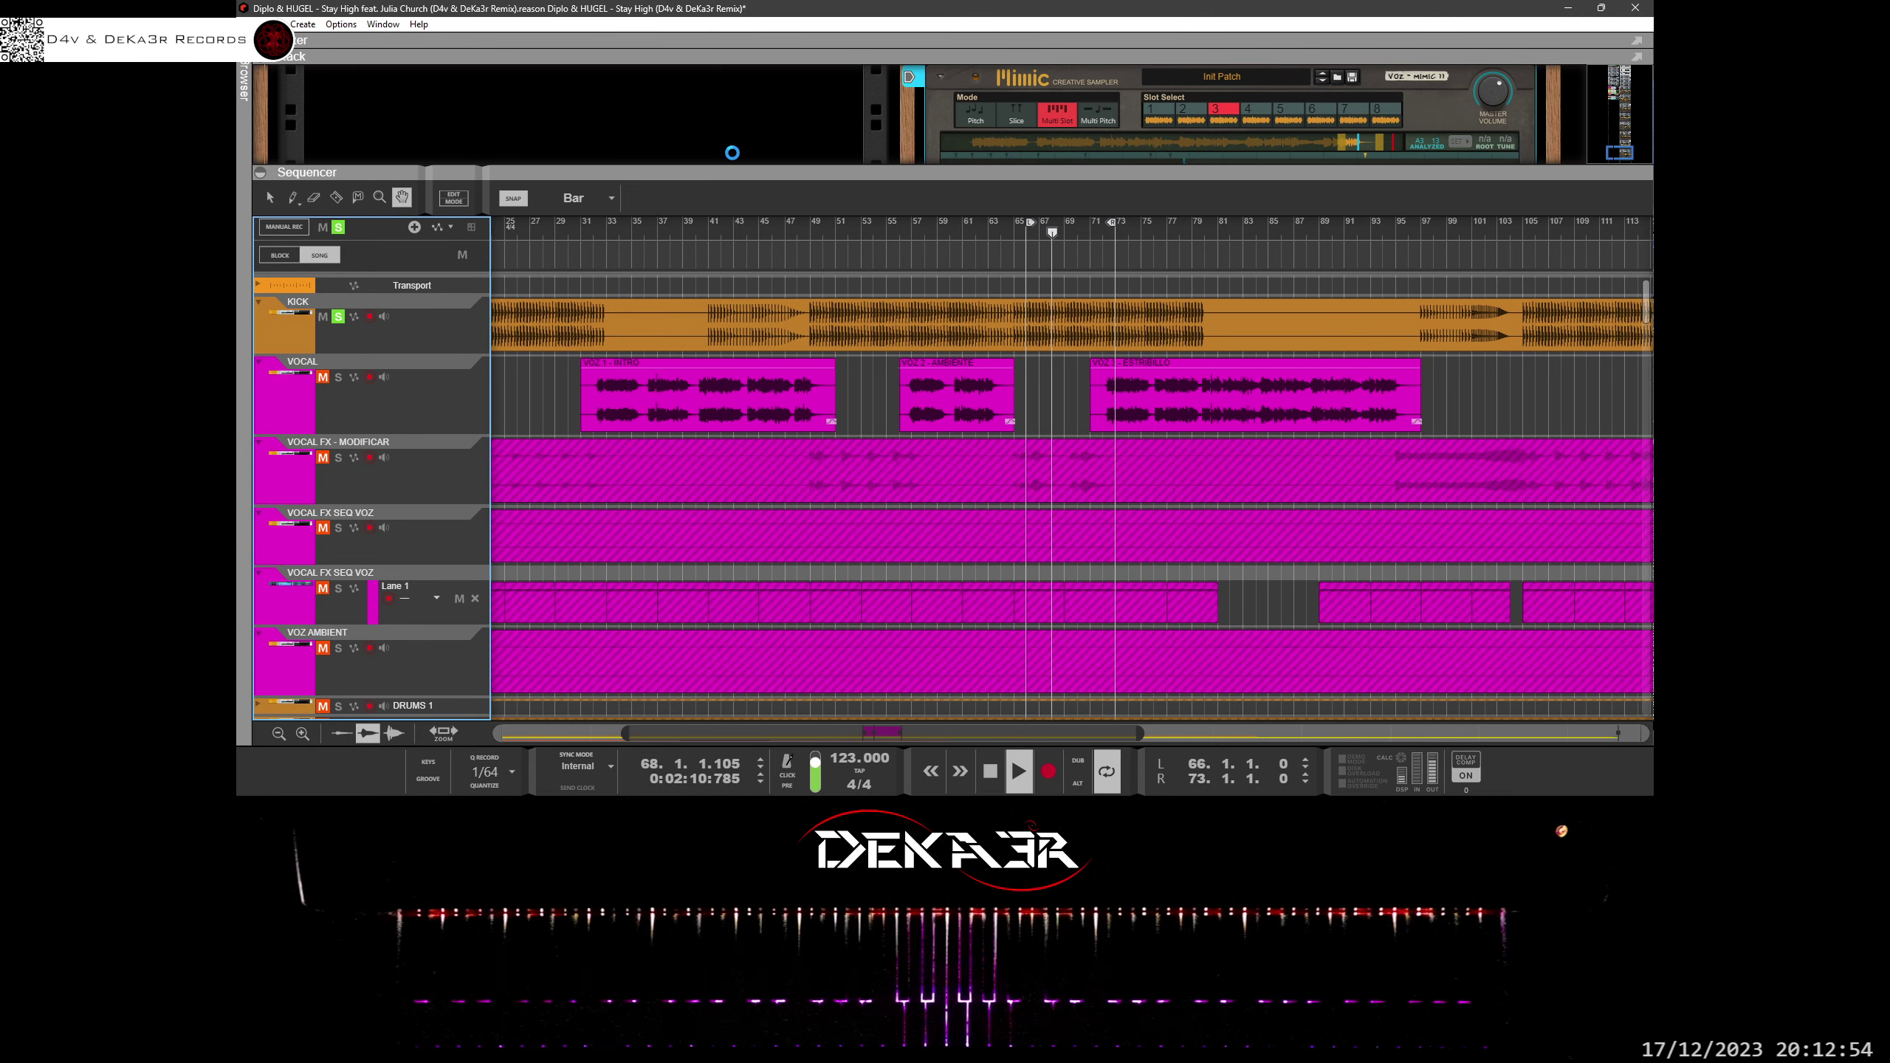
key(space)
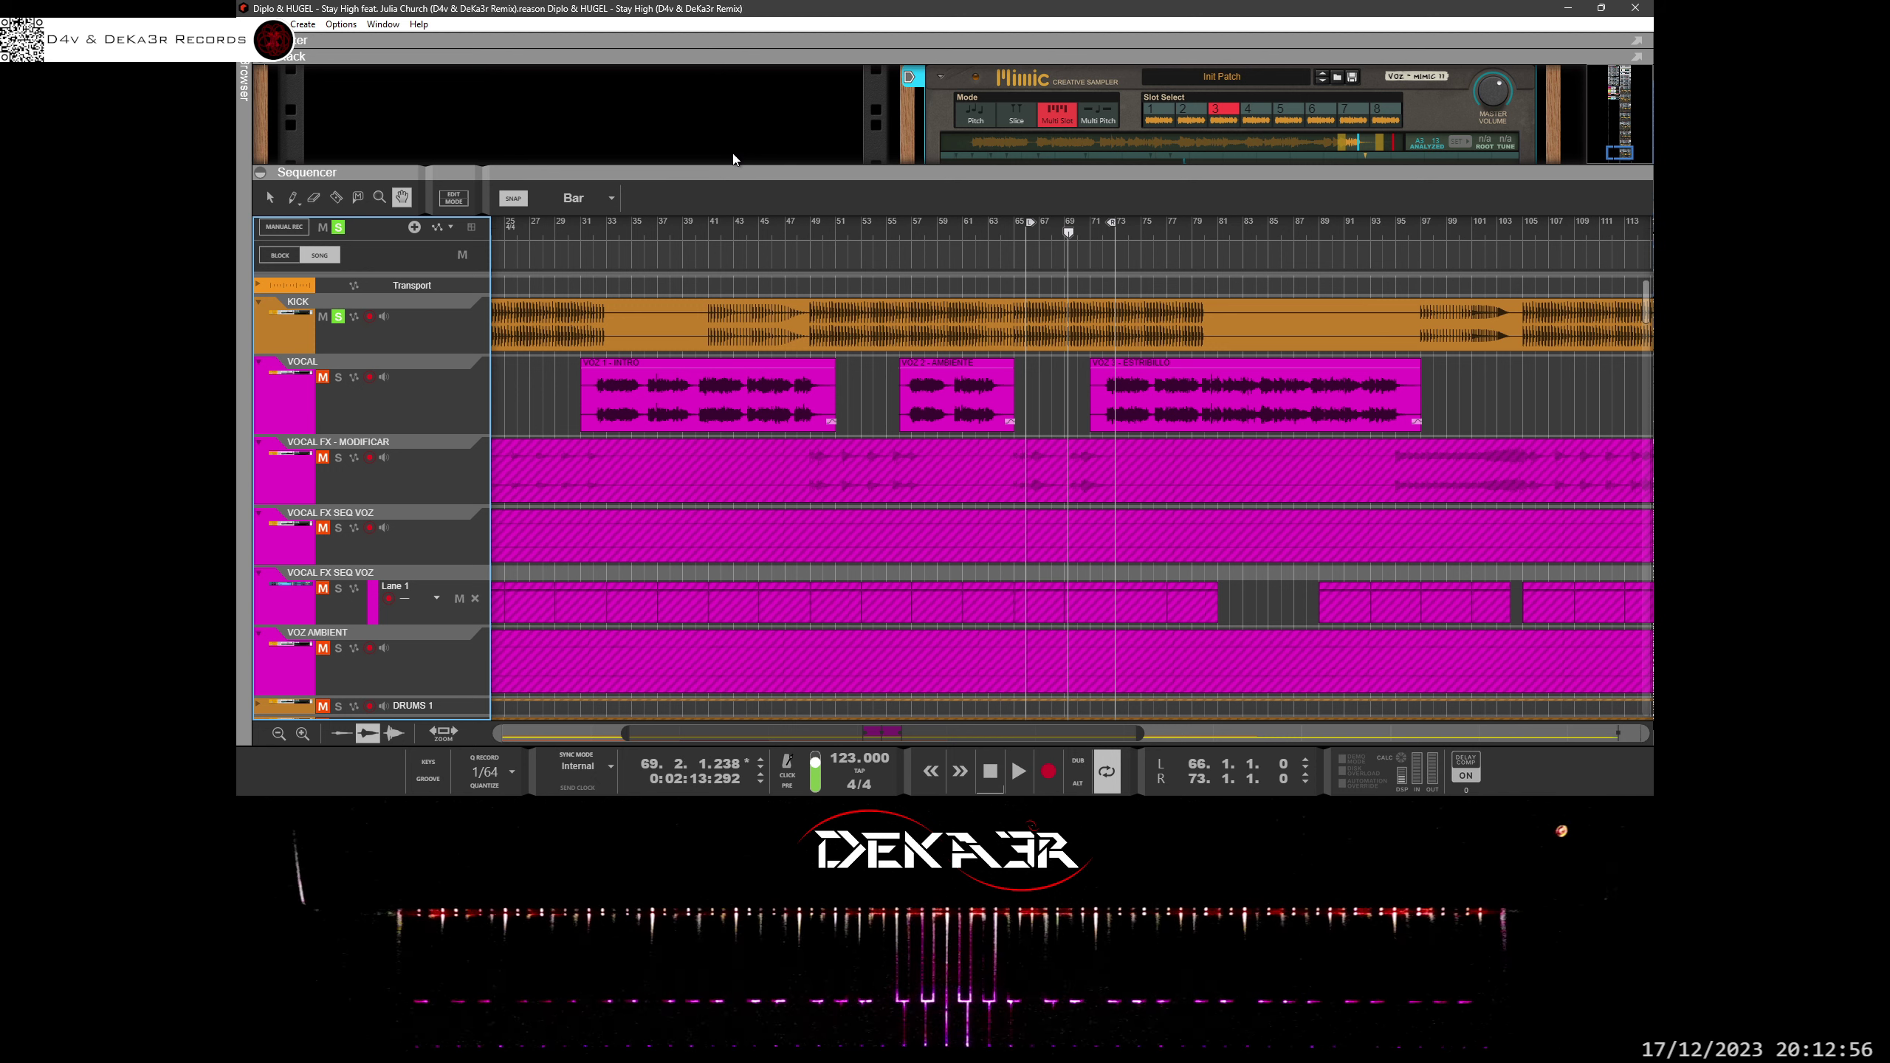